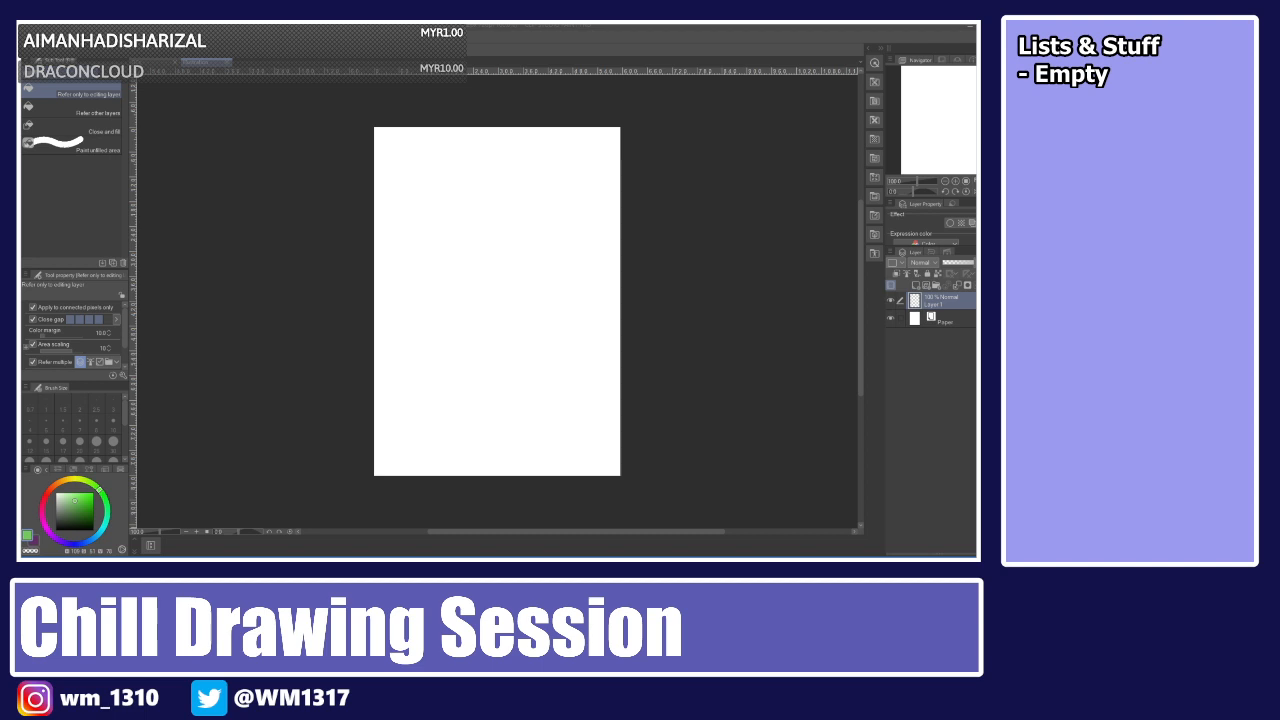
# Open the character illustration document and add a new layer above Folder 3.
pyautogui.click(697, 89)
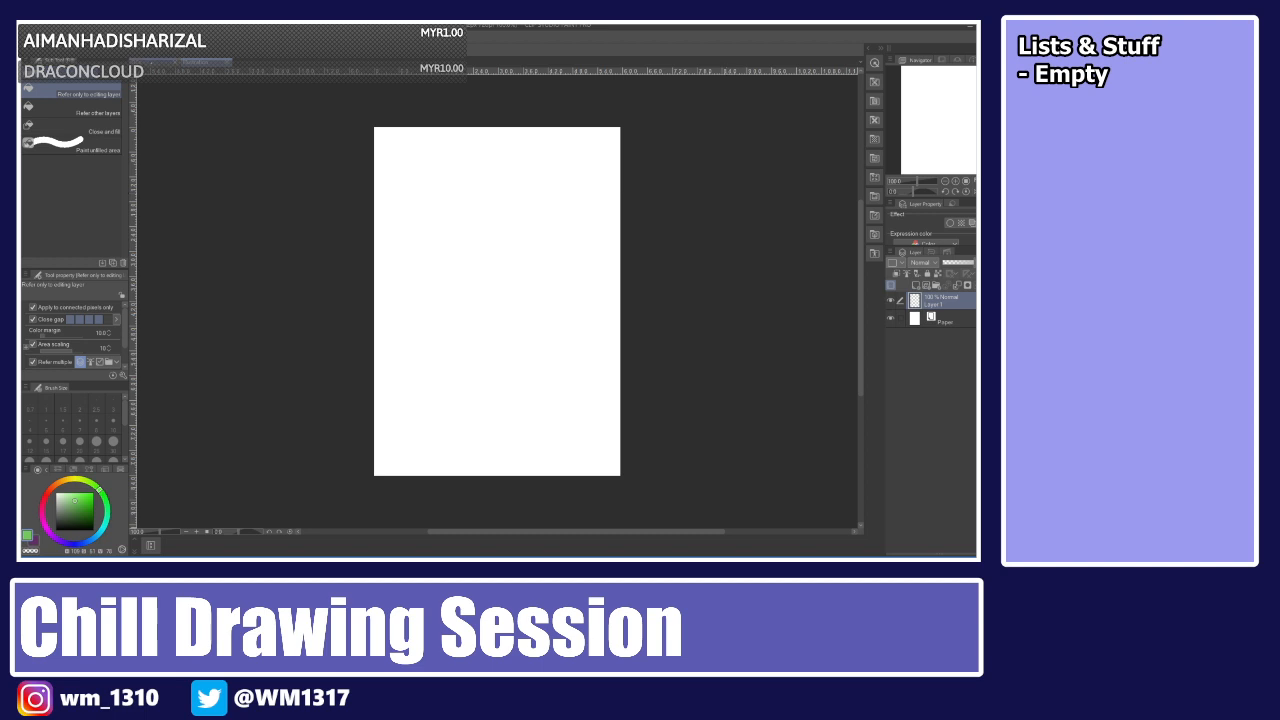
pyautogui.click(154, 62)
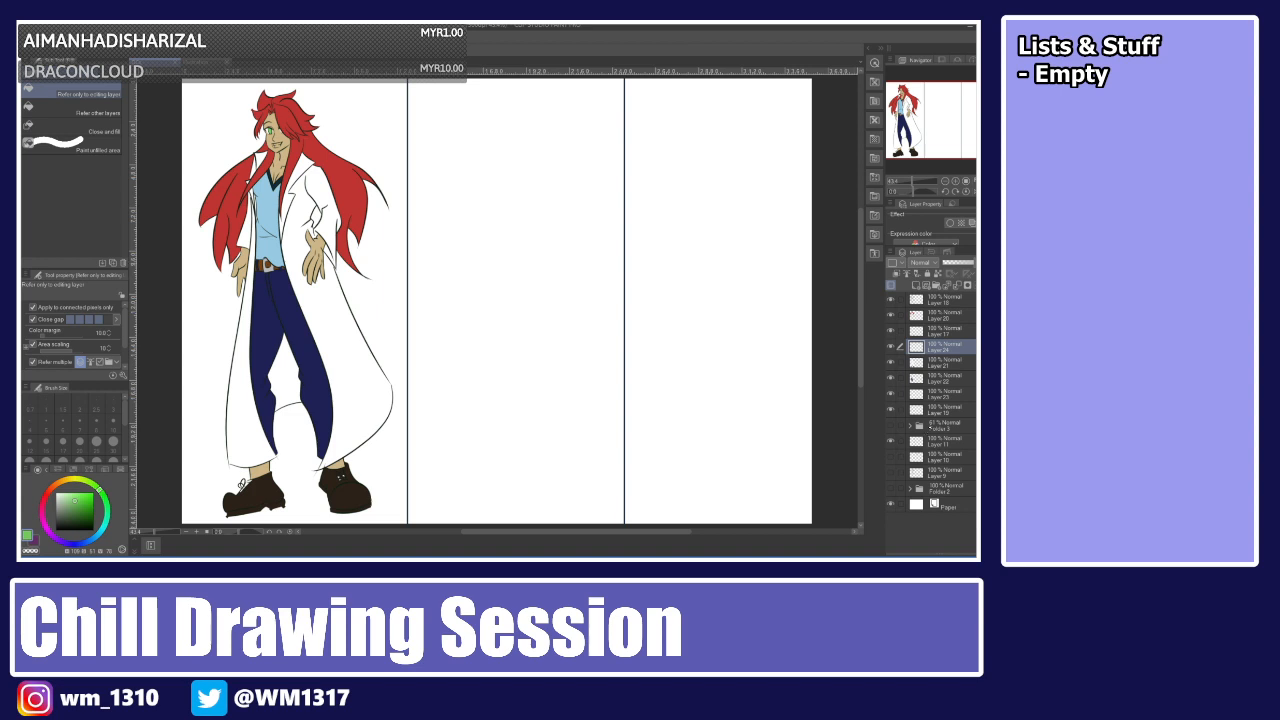
pyautogui.click(930, 427)
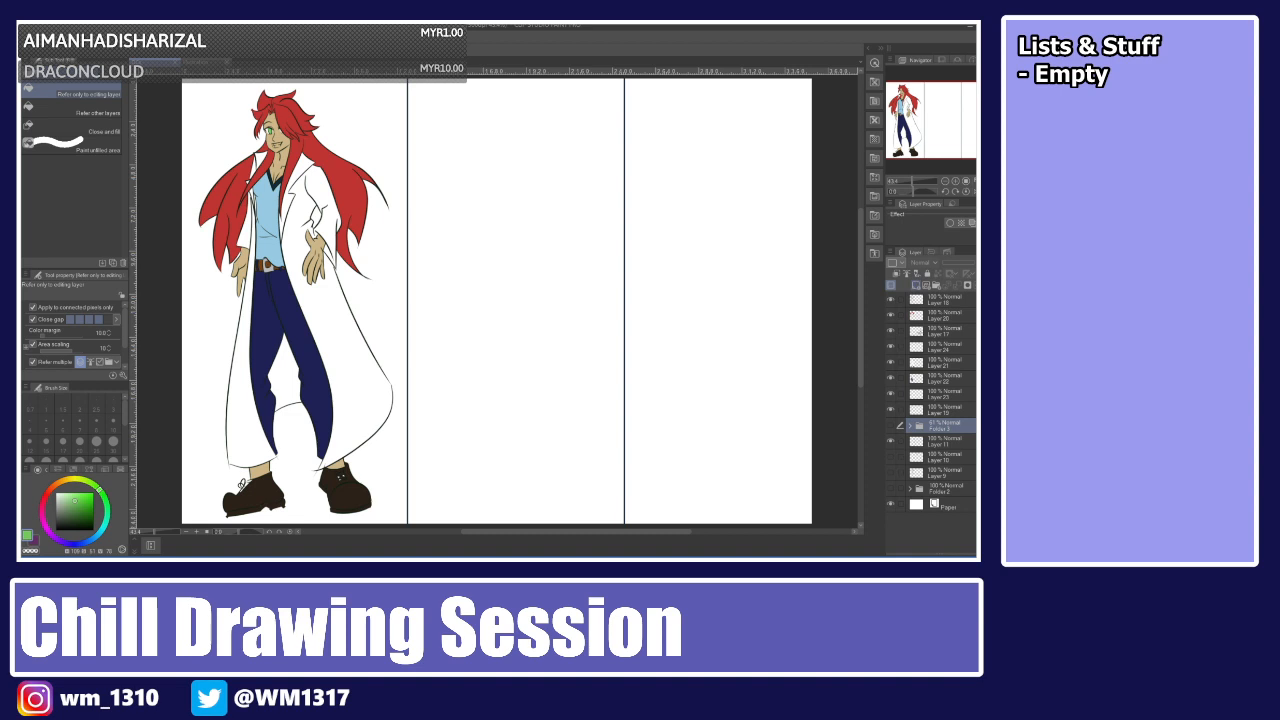
pyautogui.click(916, 286)
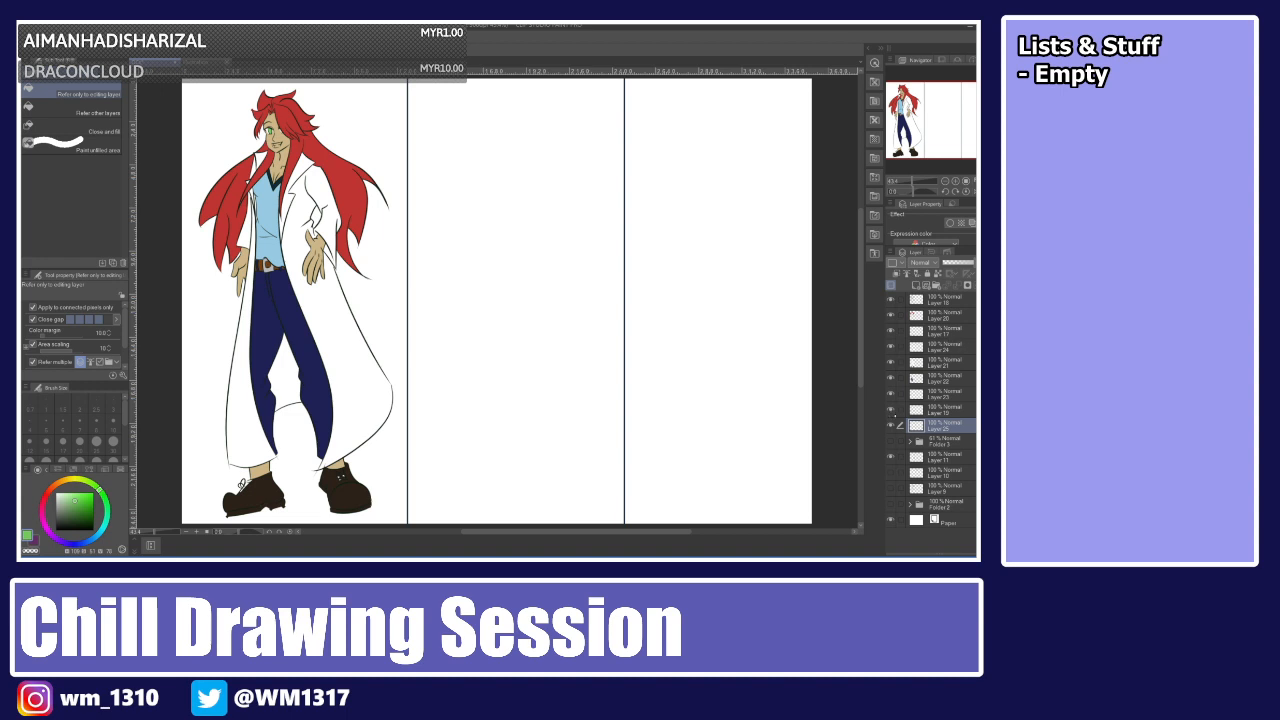
# Select the layers from Layer 19 up to the top layer and group them into a new folder.
pyautogui.click(891, 457)
pyautogui.click(891, 457)
pyautogui.click(942, 410)
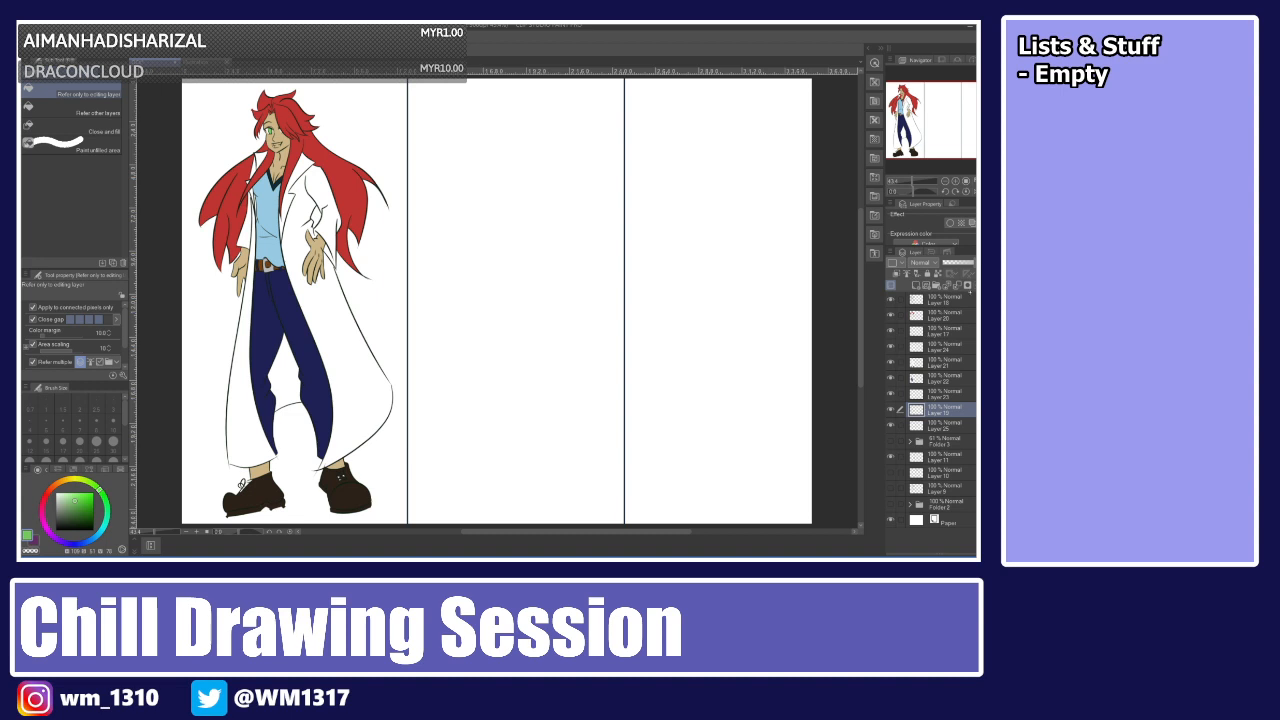
pyautogui.keyDown('shift'); pyautogui.click(952, 299); pyautogui.keyUp('shift')
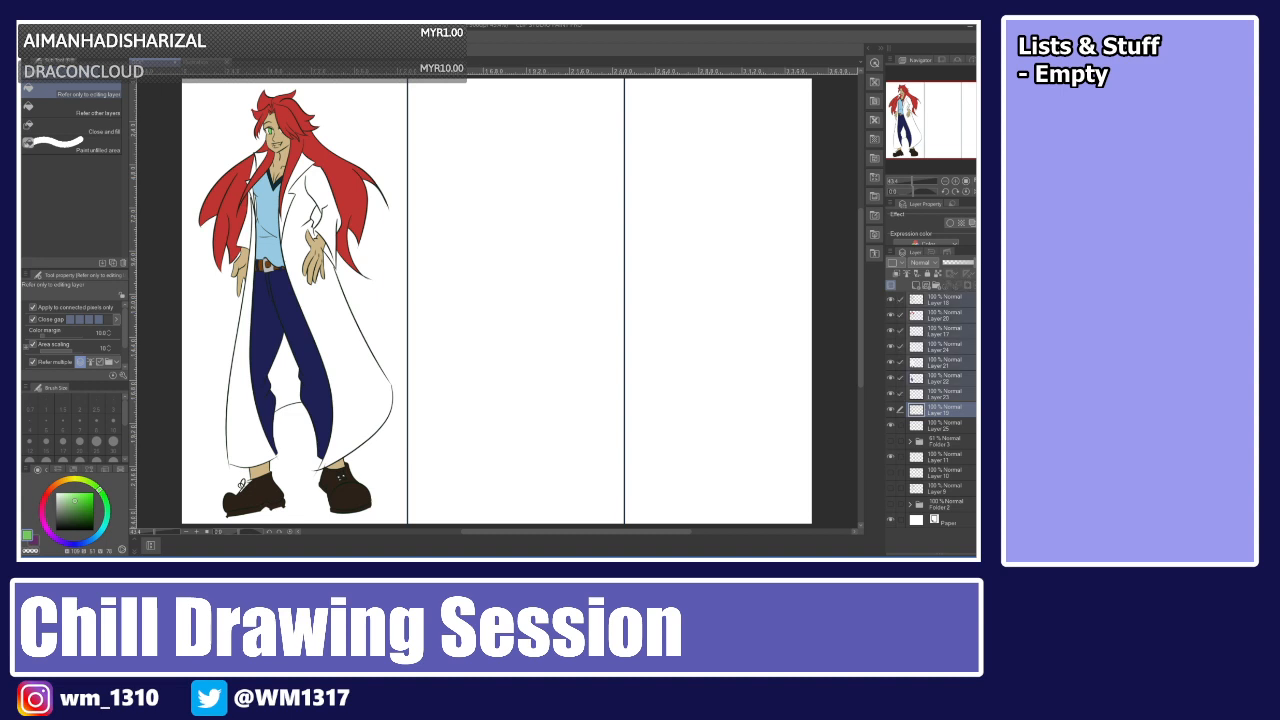
pyautogui.hotkey('ctrl', 'g')
# Hide the new folder and fill the left panel of Layer 26 with a magenta background.
pyautogui.click(909, 299)
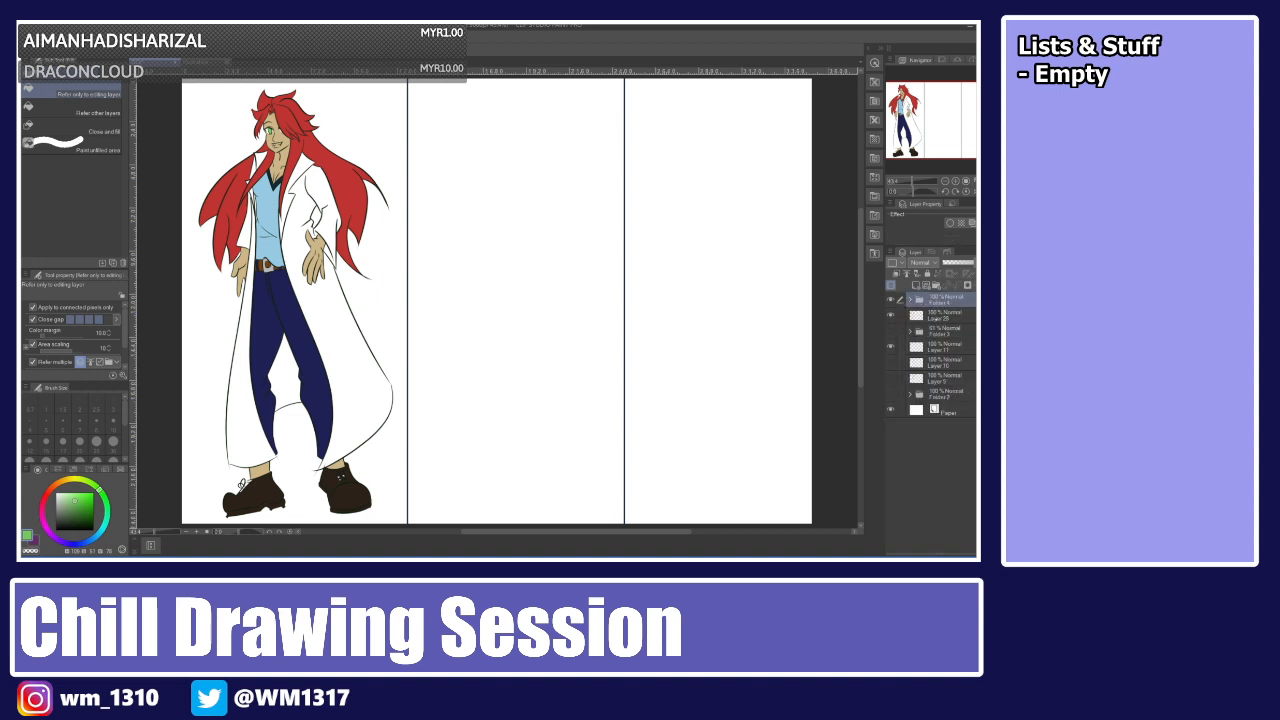
pyautogui.click(936, 317)
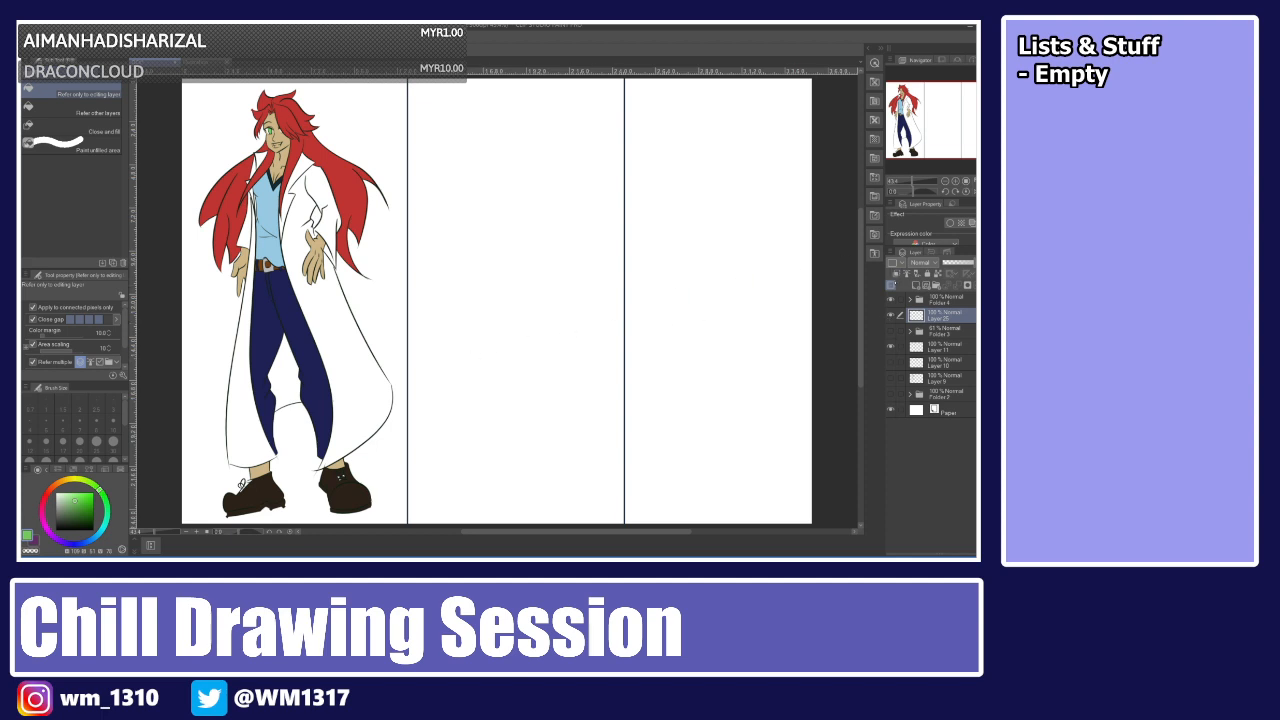
pyautogui.click(890, 300)
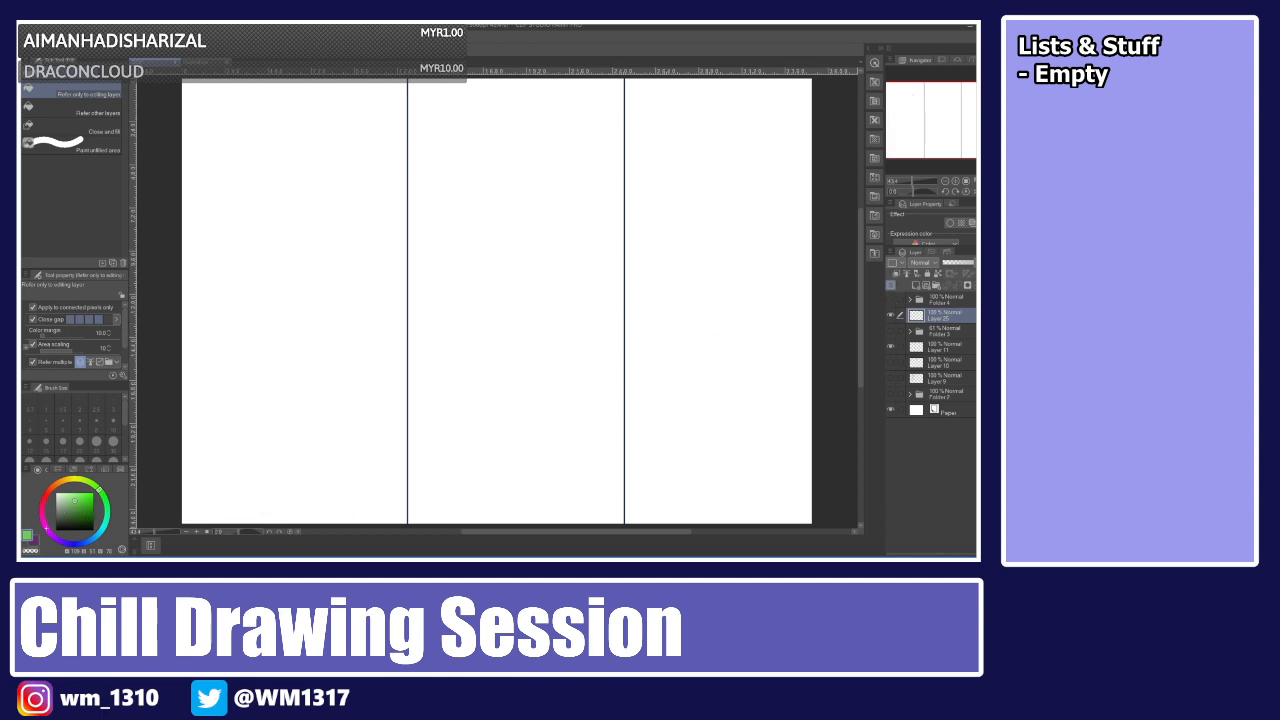
pyautogui.click(94, 537)
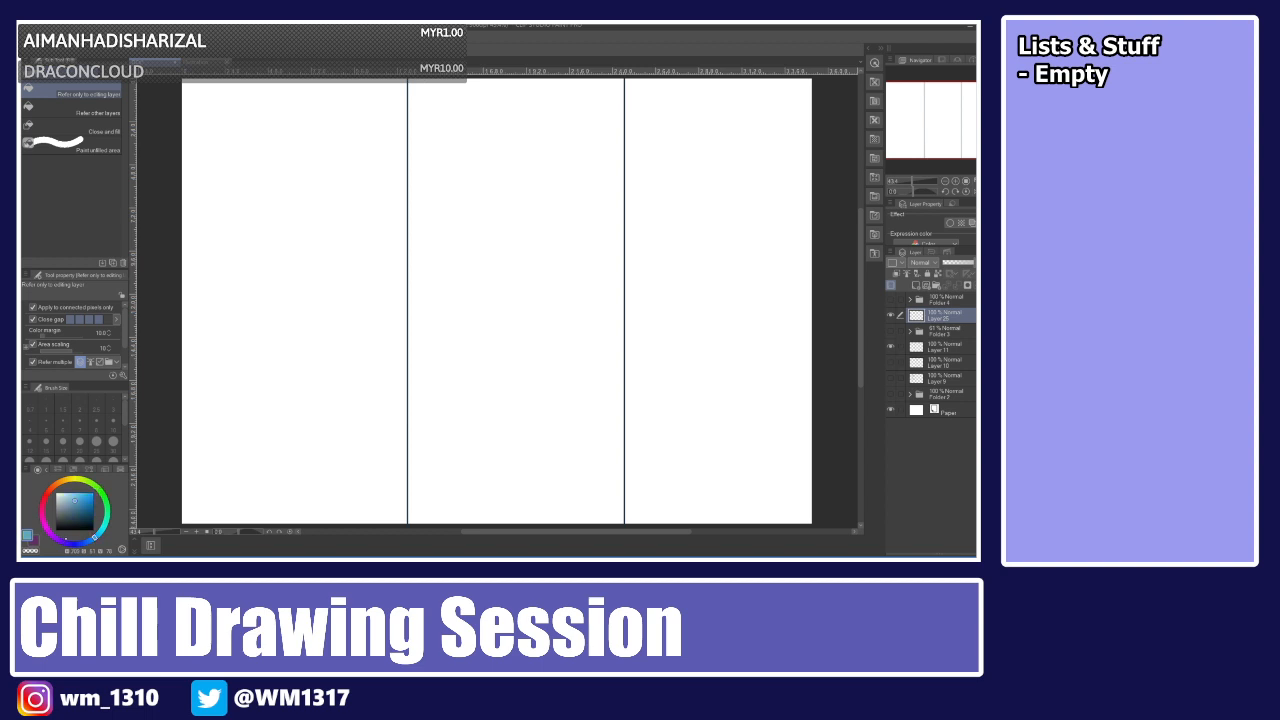
pyautogui.click(43, 518)
pyautogui.click(83, 504)
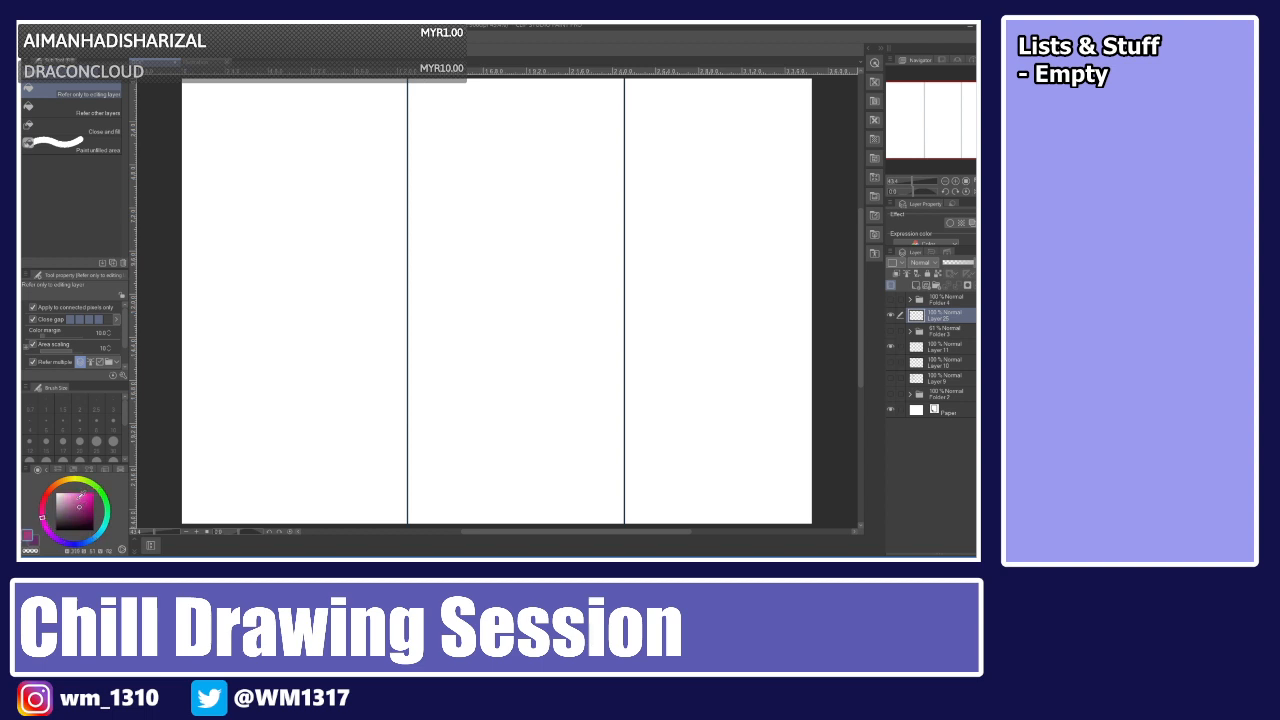
pyautogui.click(82, 495)
pyautogui.click(86, 506)
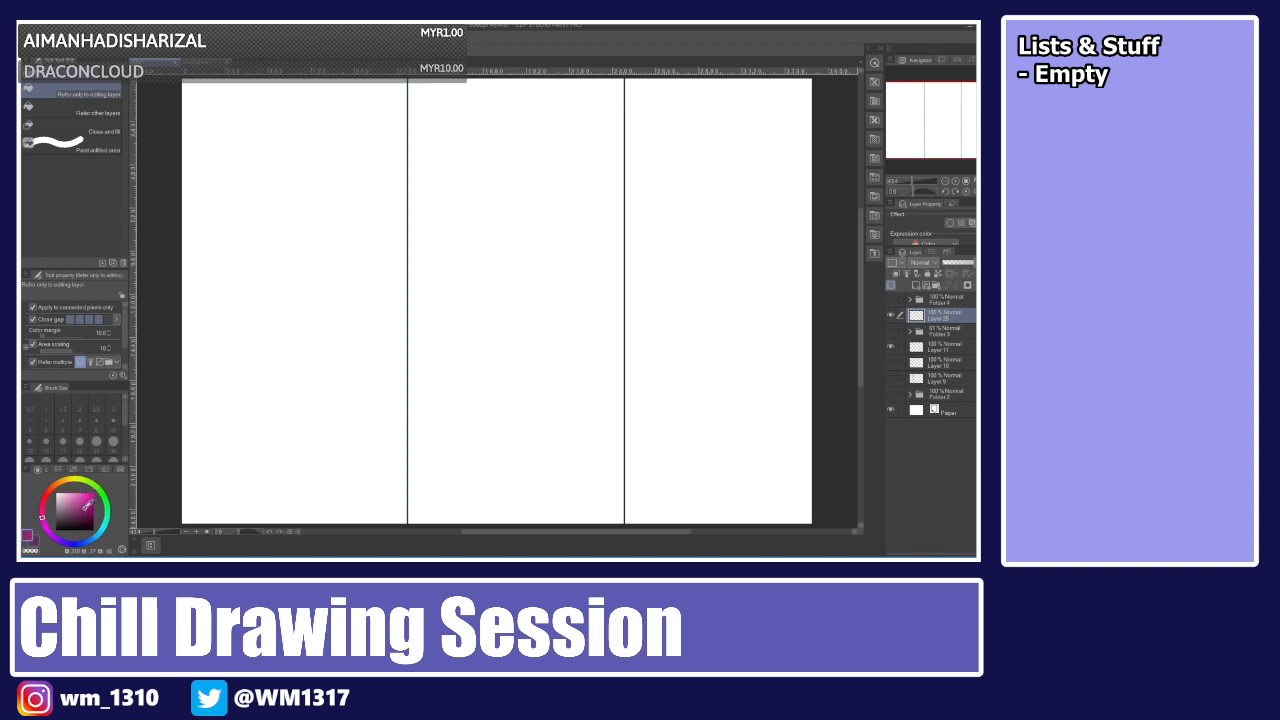
pyautogui.click(391, 283)
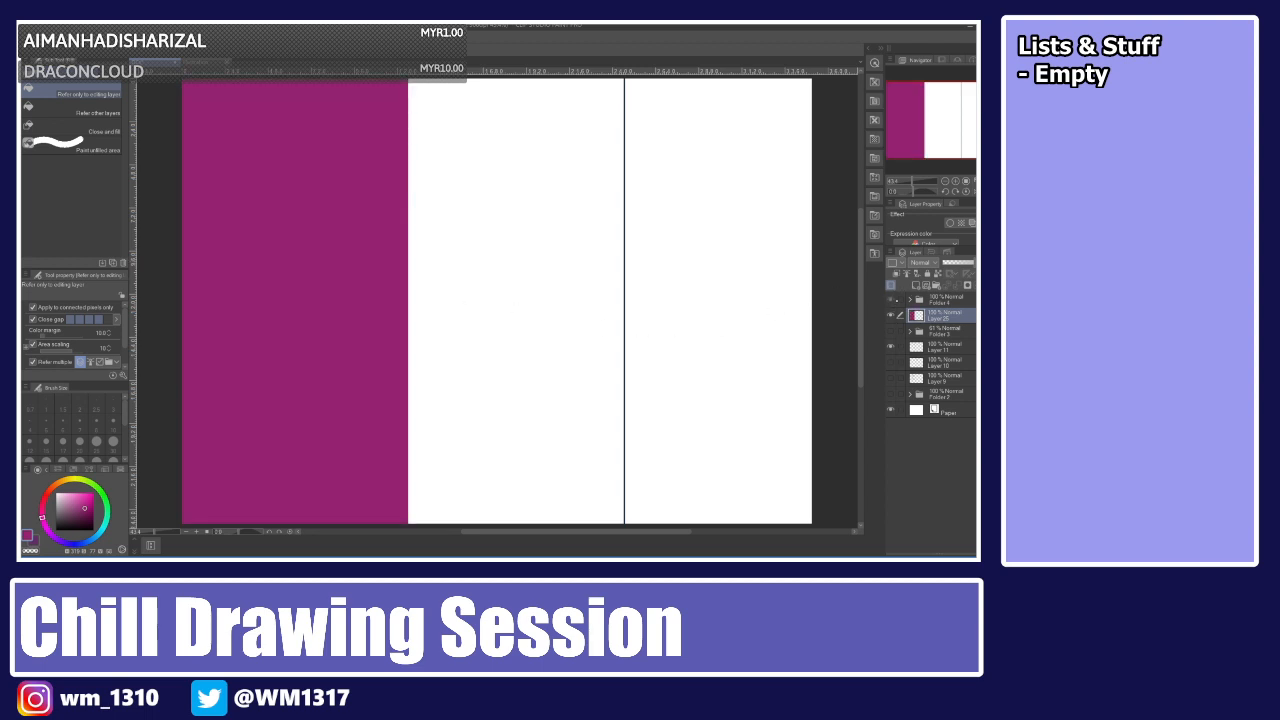
# Show the character folder again and switch back to the blank sketch document.
pyautogui.click(893, 300)
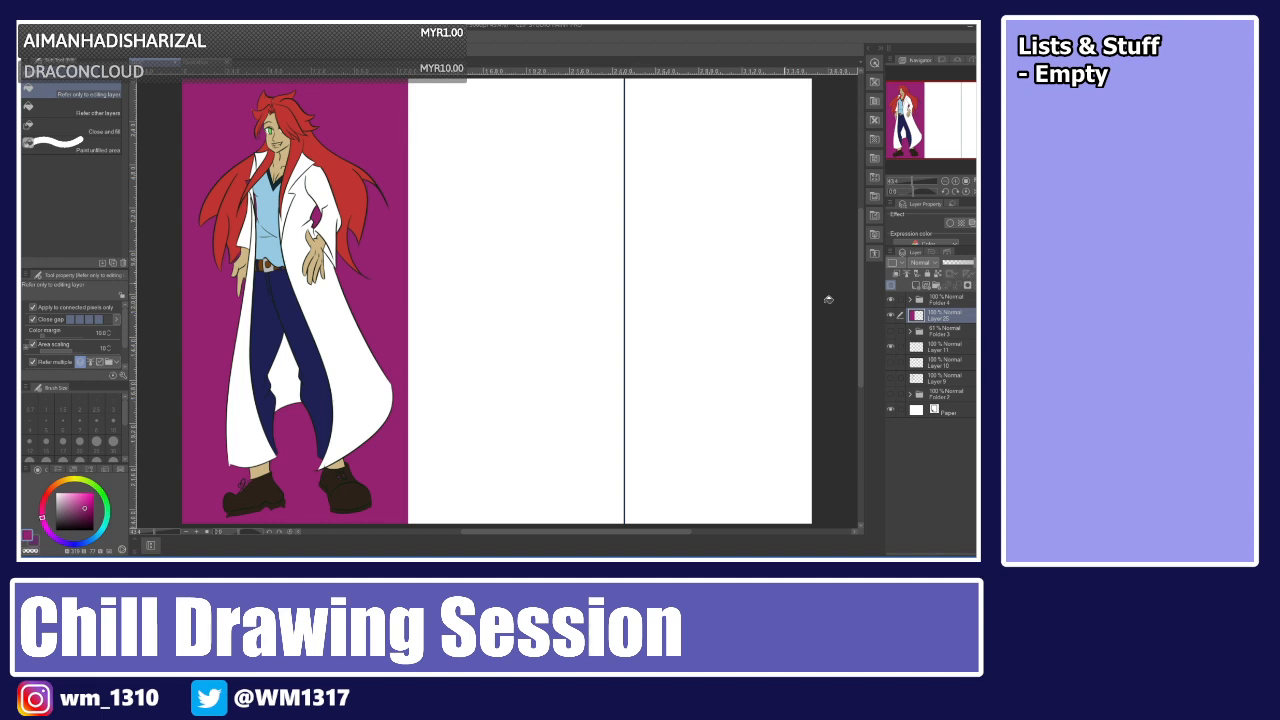
pyautogui.click(940, 300)
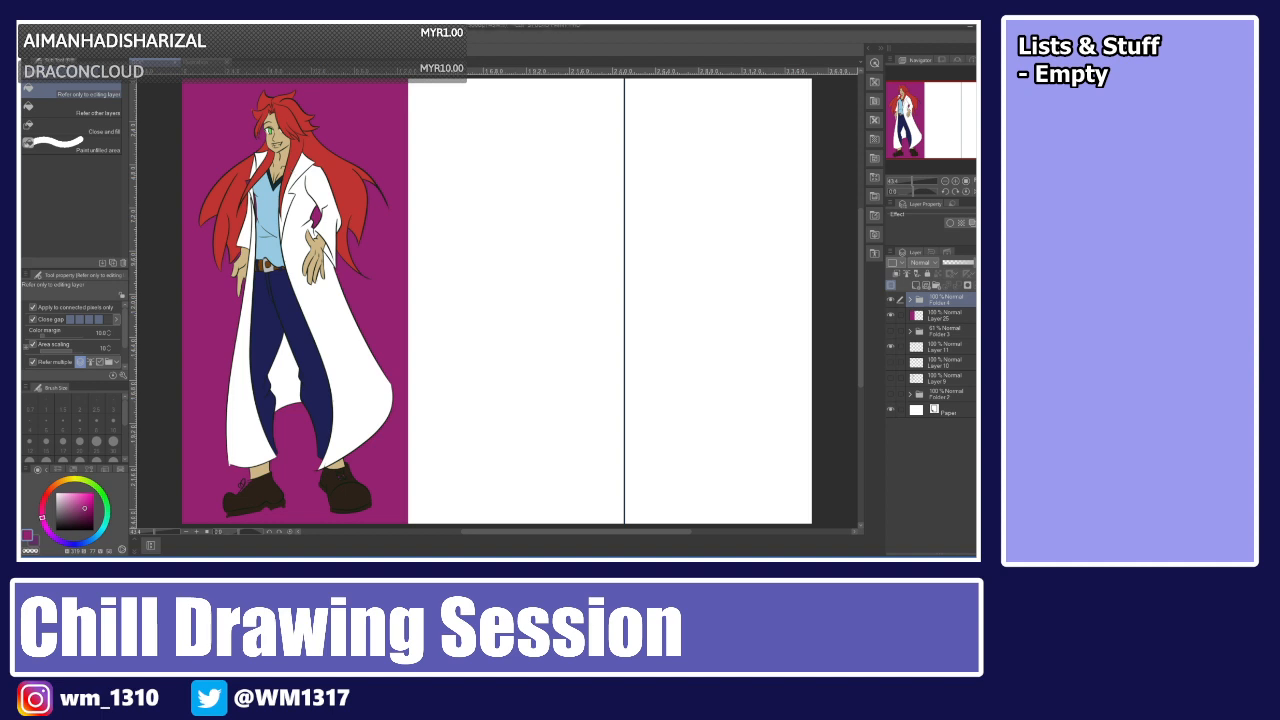
pyautogui.click(205, 62)
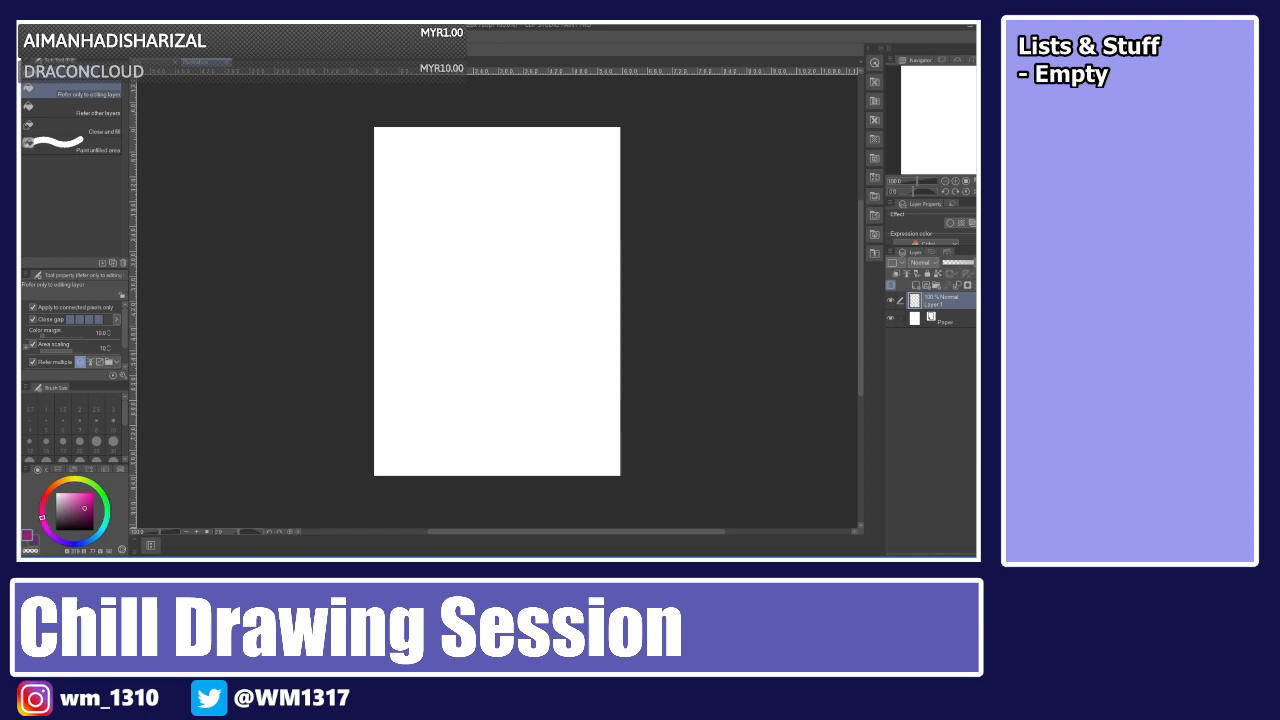
# Switch to the G-pen with a dark blue colour and a smaller brush size.
pyautogui.press('p')
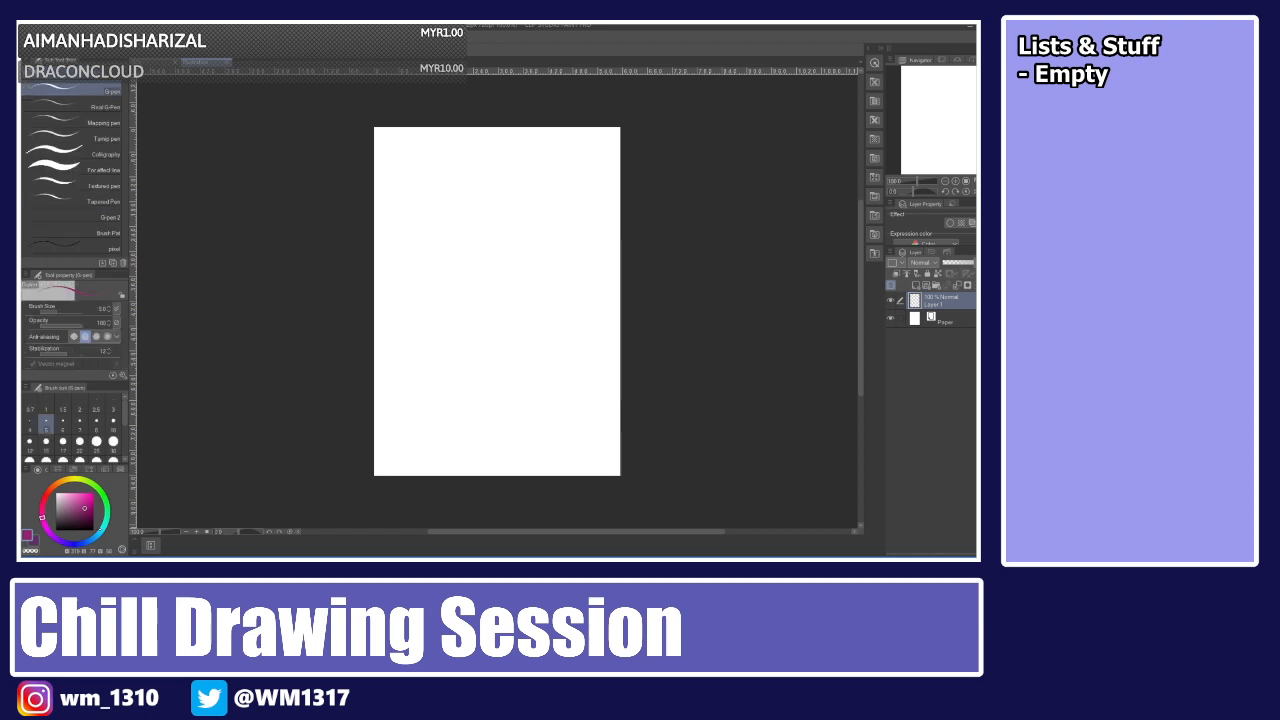
pyautogui.moveTo(100, 533); pyautogui.dragTo(86, 542)
pyautogui.click(74, 495)
pyautogui.moveTo(74, 495); pyautogui.dragTo(74, 518)
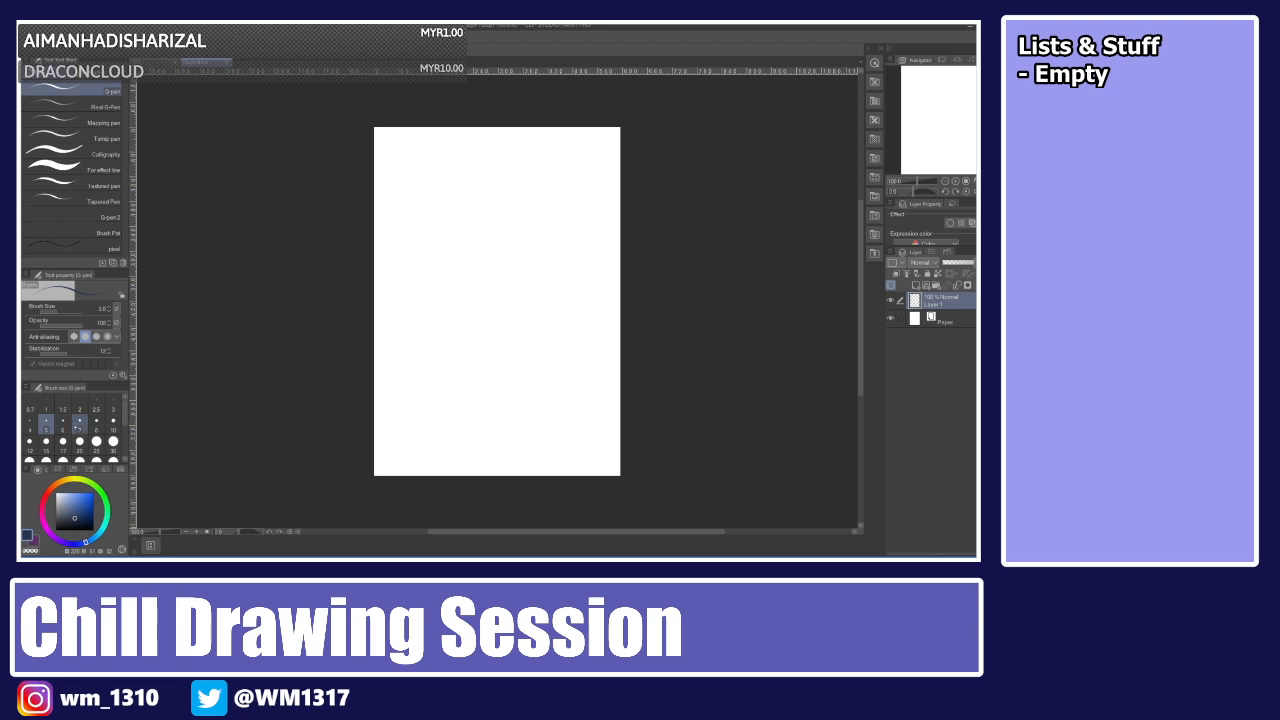
pyautogui.click(80, 425)
# Sketch a circle near the top of the canvas, redrawing the stroke until it looks right.
pyautogui.moveTo(511, 152)
pyautogui.mouseDown()
pyautogui.moveTo(482, 179)
pyautogui.moveTo(555, 174)
pyautogui.moveTo(534, 154)
pyautogui.moveTo(482, 173)
pyautogui.moveTo(549, 165)
pyautogui.moveTo(481, 218)
pyautogui.moveTo(507, 145)
pyautogui.moveTo(560, 182)
pyautogui.moveTo(471, 210)
pyautogui.moveTo(525, 151)
pyautogui.moveTo(481, 215)
pyautogui.moveTo(521, 148)
pyautogui.mouseUp()
pyautogui.hotkey('ctrl', 'z')
pyautogui.hotkey('ctrl', 'z')
pyautogui.hotkey('ctrl', 'z')
pyautogui.hotkey('ctrl', 'z')
pyautogui.hotkey('ctrl', 'z')
pyautogui.hotkey('ctrl', 'z')
pyautogui.hotkey('ctrl', 'z')
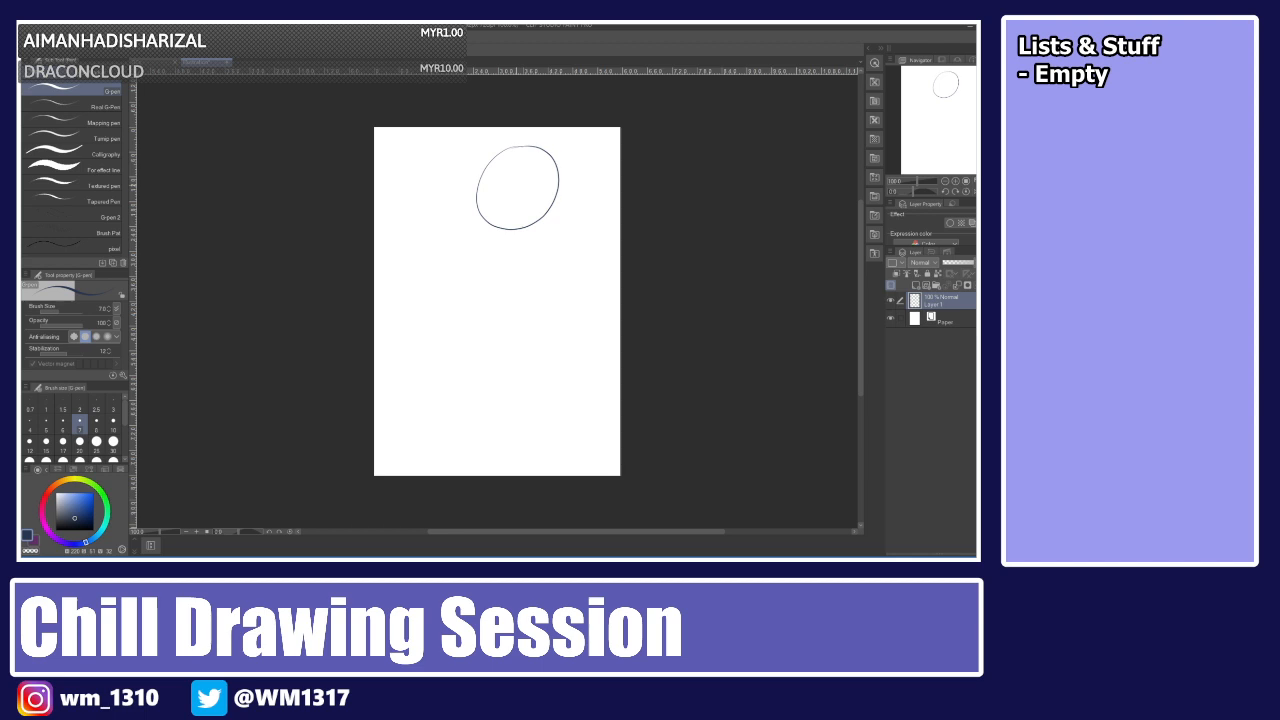
pyautogui.hotkey('ctrl', 'z')
pyautogui.moveTo(521, 142); pyautogui.dragTo(521, 146)
pyautogui.hotkey('ctrl', 'z')
pyautogui.moveTo(510, 142)
pyautogui.mouseDown()
pyautogui.moveTo(553, 193)
pyautogui.moveTo(484, 189)
pyautogui.moveTo(520, 140)
pyautogui.moveTo(529, 209)
pyautogui.moveTo(521, 138)
pyautogui.mouseUp()
pyautogui.hotkey('ctrl', 'z')
pyautogui.hotkey('ctrl', 'z')
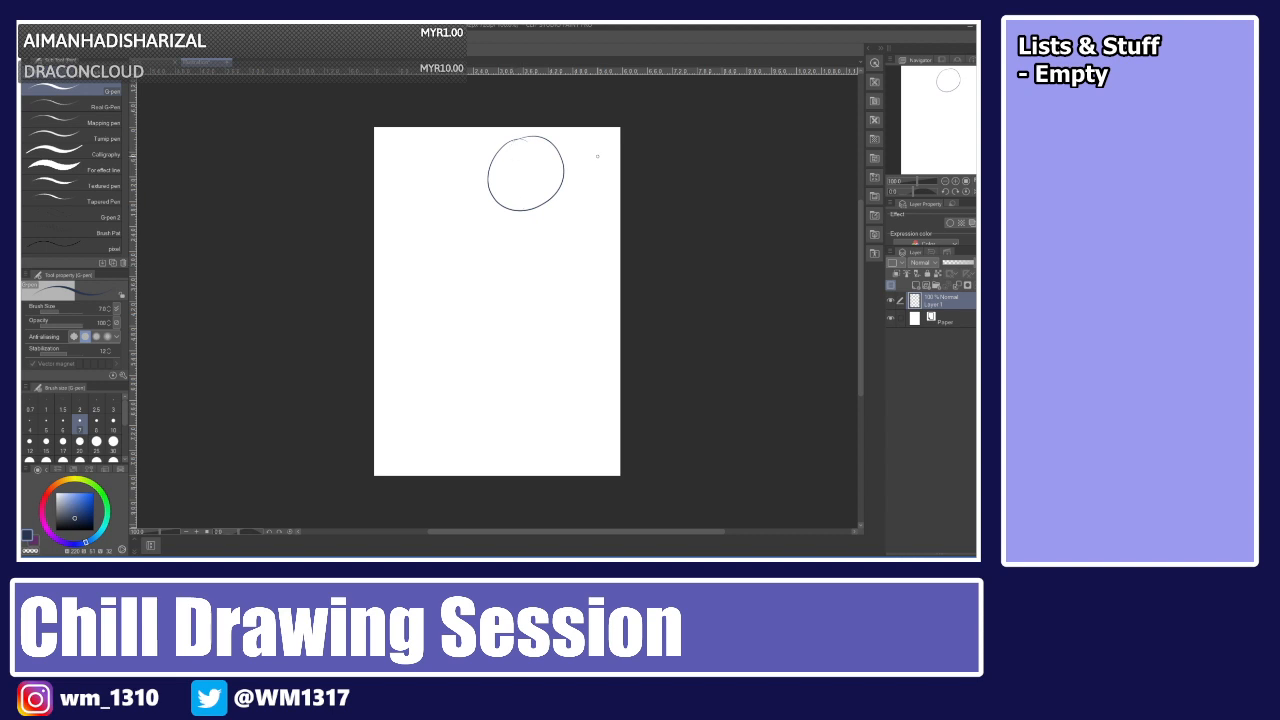
pyautogui.hotkey('ctrl', 'z')
pyautogui.moveTo(499, 144)
pyautogui.mouseDown()
pyautogui.moveTo(503, 187)
pyautogui.moveTo(482, 145)
pyautogui.moveTo(457, 165)
pyautogui.moveTo(505, 181)
pyautogui.moveTo(448, 177)
pyautogui.moveTo(483, 144)
pyautogui.mouseUp()
pyautogui.hotkey('ctrl', 'z')
pyautogui.hotkey('ctrl', 'z')
pyautogui.hotkey('ctrl', 'z')
pyautogui.hotkey('ctrl', 'z')
pyautogui.hotkey('ctrl', 'z')
pyautogui.moveTo(480, 149)
pyautogui.mouseDown()
pyautogui.moveTo(465, 209)
pyautogui.moveTo(486, 152)
pyautogui.moveTo(506, 178)
pyautogui.moveTo(452, 204)
pyautogui.moveTo(510, 175)
pyautogui.moveTo(470, 192)
pyautogui.moveTo(515, 150)
pyautogui.moveTo(525, 165)
pyautogui.moveTo(505, 163)
pyautogui.mouseUp()
pyautogui.hotkey('ctrl', 'z')
pyautogui.hotkey('ctrl', 'z')
pyautogui.hotkey('ctrl', 'z')
pyautogui.hotkey('ctrl', 'z')
pyautogui.hotkey('ctrl', 'z')
pyautogui.hotkey('ctrl', 'z')
pyautogui.moveTo(500, 160); pyautogui.dragTo(545, 165)
pyautogui.hotkey('ctrl', 'z')
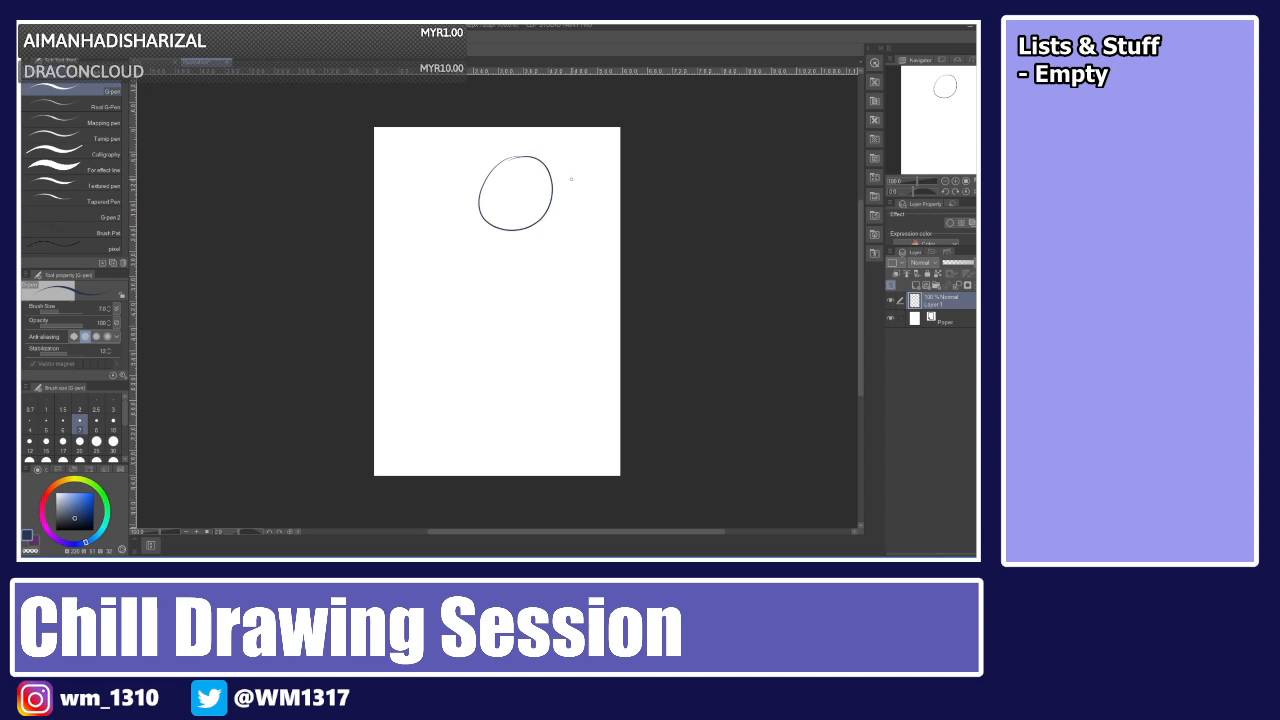
pyautogui.hotkey('ctrl', 'z')
pyautogui.moveTo(514, 157)
pyautogui.mouseDown()
pyautogui.moveTo(494, 198)
pyautogui.moveTo(537, 152)
pyautogui.moveTo(508, 161)
pyautogui.moveTo(555, 196)
pyautogui.moveTo(489, 182)
pyautogui.moveTo(543, 175)
pyautogui.moveTo(499, 169)
pyautogui.moveTo(530, 172)
pyautogui.moveTo(479, 200)
pyautogui.moveTo(505, 161)
pyautogui.moveTo(543, 162)
pyautogui.moveTo(493, 193)
pyautogui.moveTo(503, 169)
pyautogui.moveTo(473, 204)
pyautogui.moveTo(517, 158)
pyautogui.mouseUp()
pyautogui.hotkey('ctrl', 'z')
pyautogui.hotkey('ctrl', 'z')
pyautogui.hotkey('ctrl', 'z')
pyautogui.hotkey('ctrl', 'z')
pyautogui.hotkey('ctrl', 'z')
pyautogui.hotkey('ctrl', 'z')
pyautogui.hotkey('ctrl', 'z')
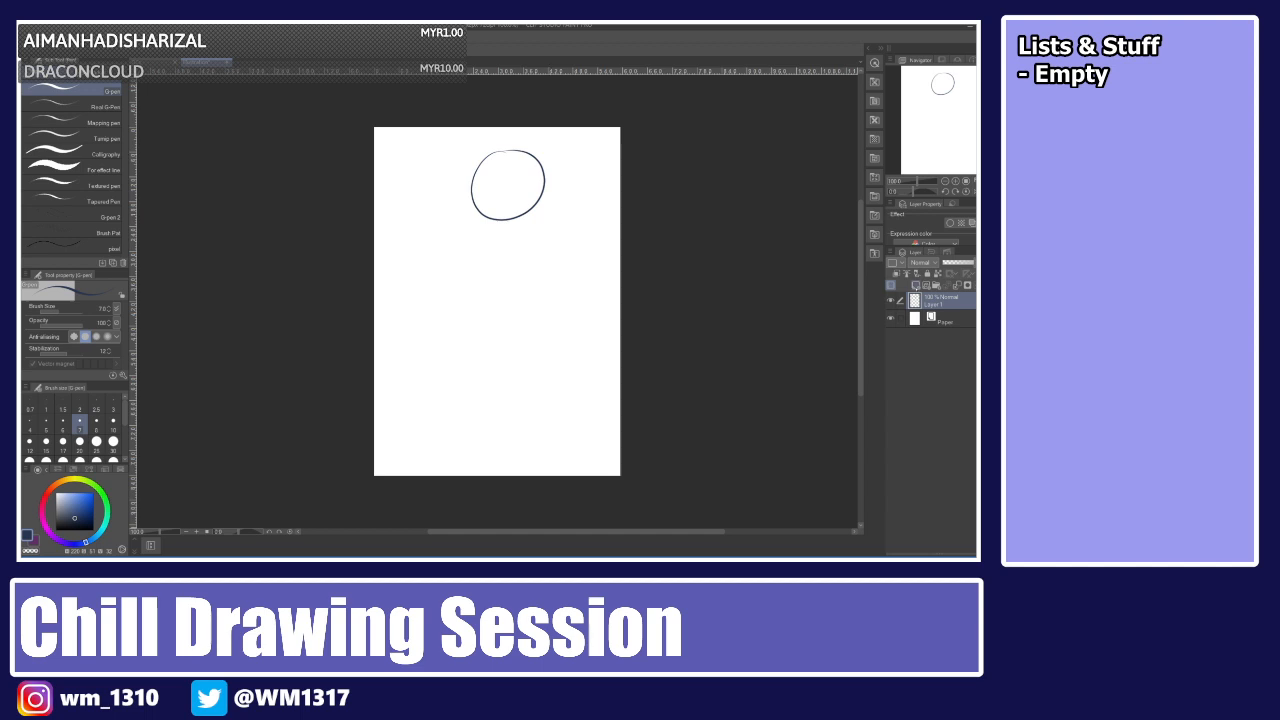
# Add a new layer and rough in two stick figures below the circle.
pyautogui.click(915, 285)
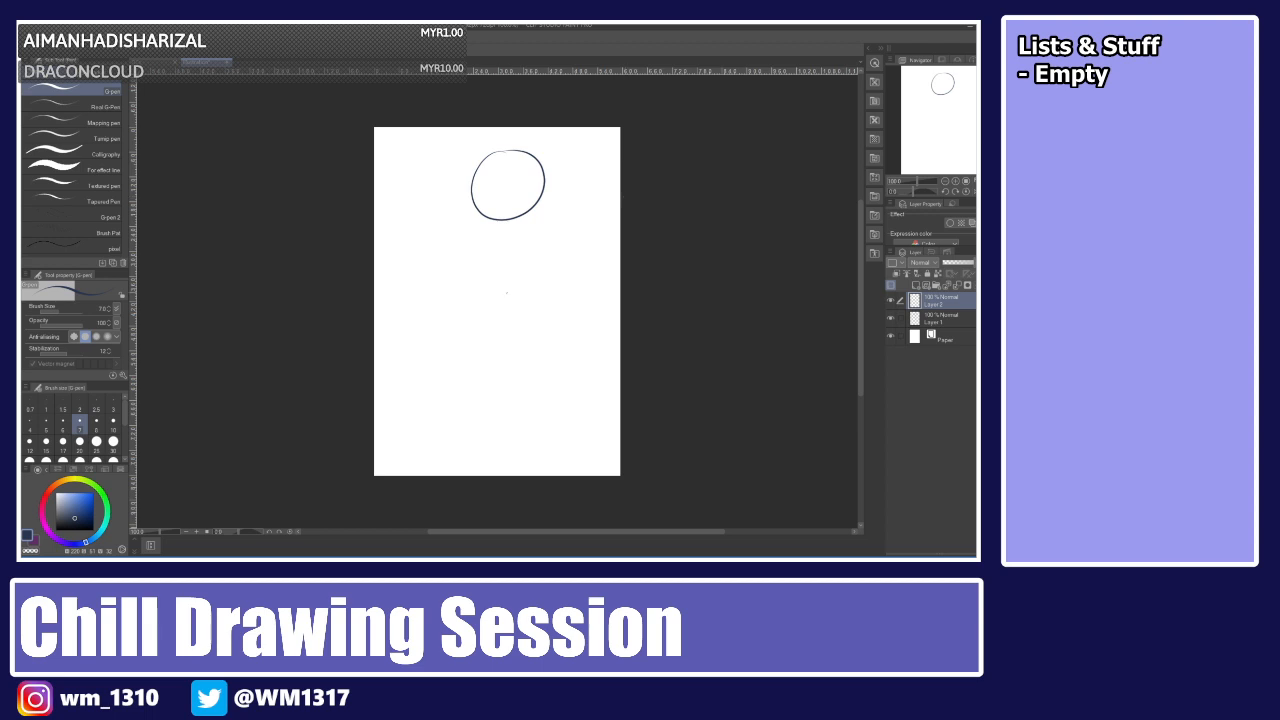
pyautogui.moveTo(512, 285)
pyautogui.mouseDown()
pyautogui.moveTo(503, 308)
pyautogui.moveTo(512, 282)
pyautogui.moveTo(532, 354)
pyautogui.mouseUp()
pyautogui.moveTo(528, 350)
pyautogui.mouseDown()
pyautogui.moveTo(484, 370)
pyautogui.moveTo(476, 389)
pyautogui.moveTo(547, 381)
pyautogui.mouseUp()
pyautogui.moveTo(524, 322)
pyautogui.mouseDown()
pyautogui.moveTo(489, 347)
pyautogui.moveTo(533, 343)
pyautogui.moveTo(532, 376)
pyautogui.mouseUp()
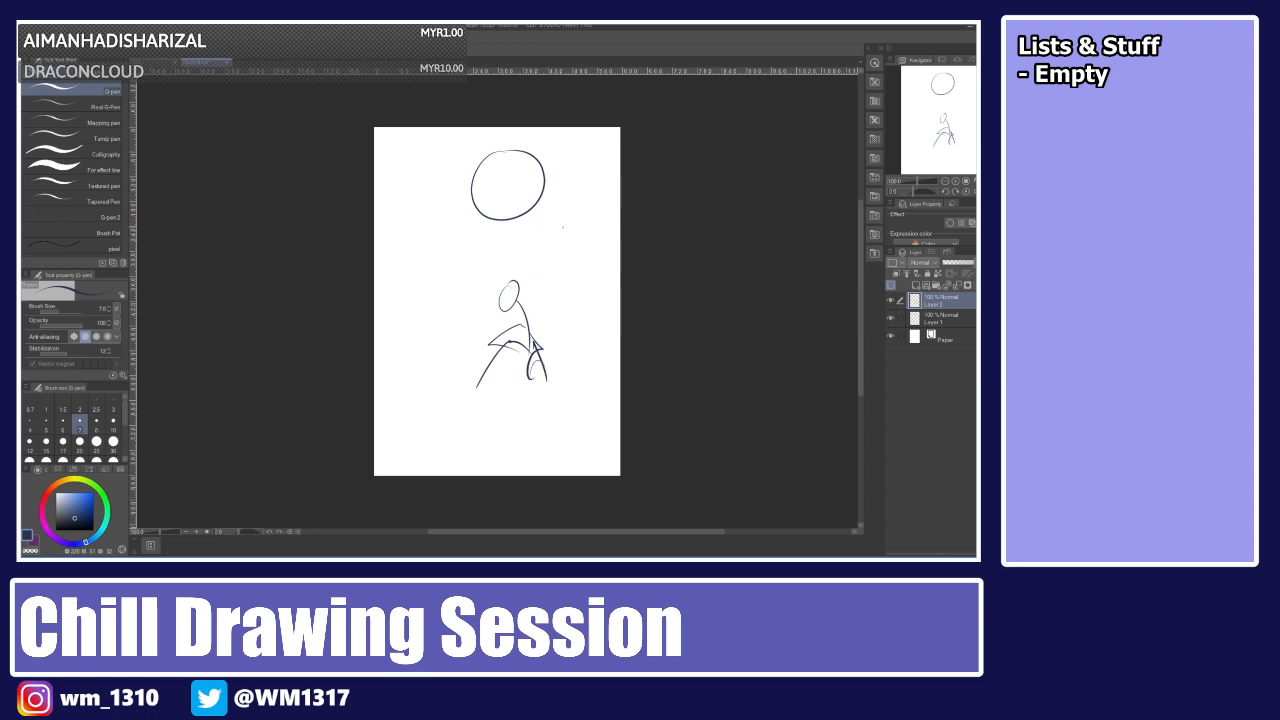
pyautogui.moveTo(562, 228)
pyautogui.mouseDown()
pyautogui.moveTo(572, 348)
pyautogui.moveTo(593, 358)
pyautogui.moveTo(561, 380)
pyautogui.mouseUp()
pyautogui.moveTo(566, 328); pyautogui.dragTo(550, 376)
pyautogui.moveTo(558, 263)
pyautogui.mouseDown()
pyautogui.moveTo(589, 241)
pyautogui.moveTo(527, 247)
pyautogui.moveTo(602, 221)
pyautogui.mouseUp()
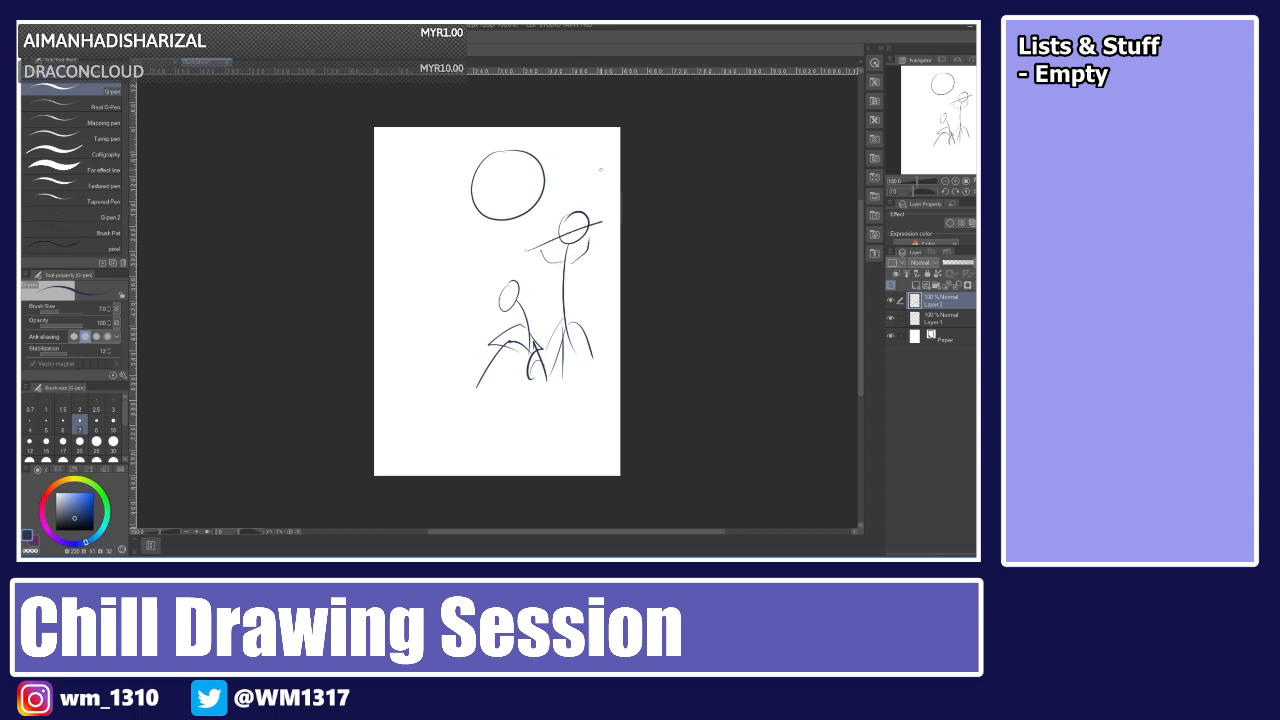
# After checking the reference illustration, add another new layer and hide the stick-figure layer.
pyautogui.click(155, 62)
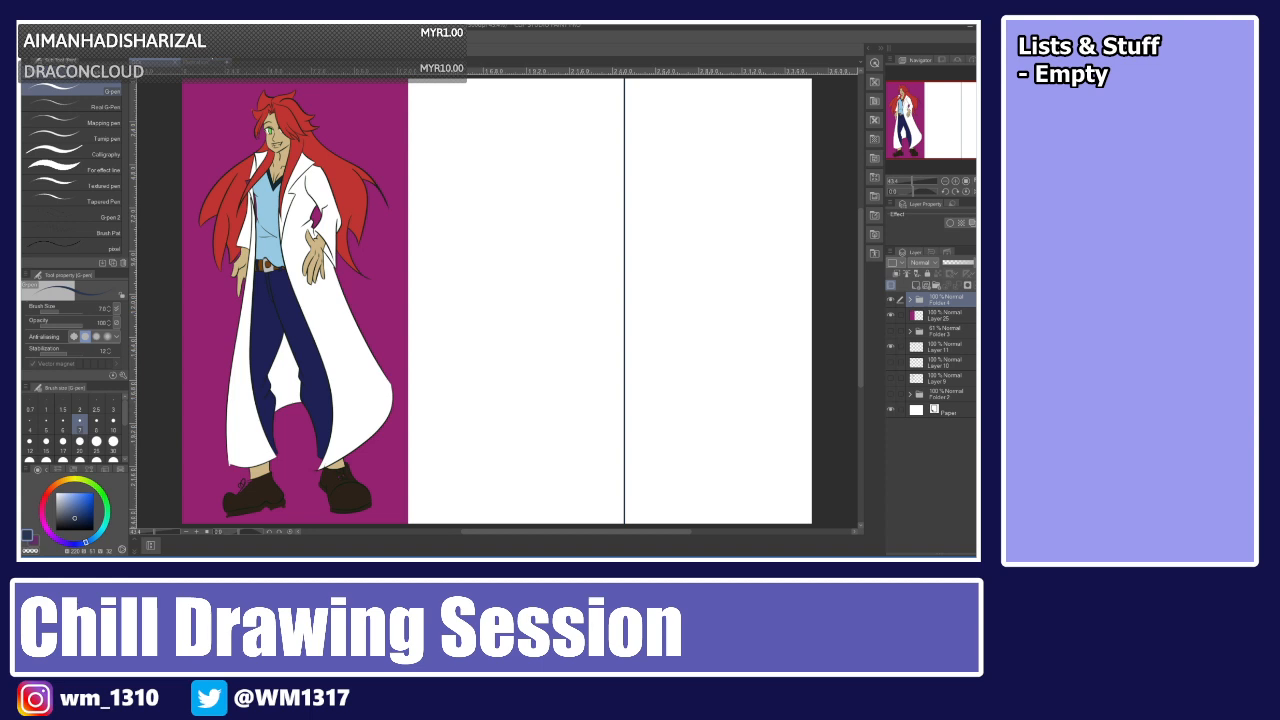
pyautogui.click(205, 62)
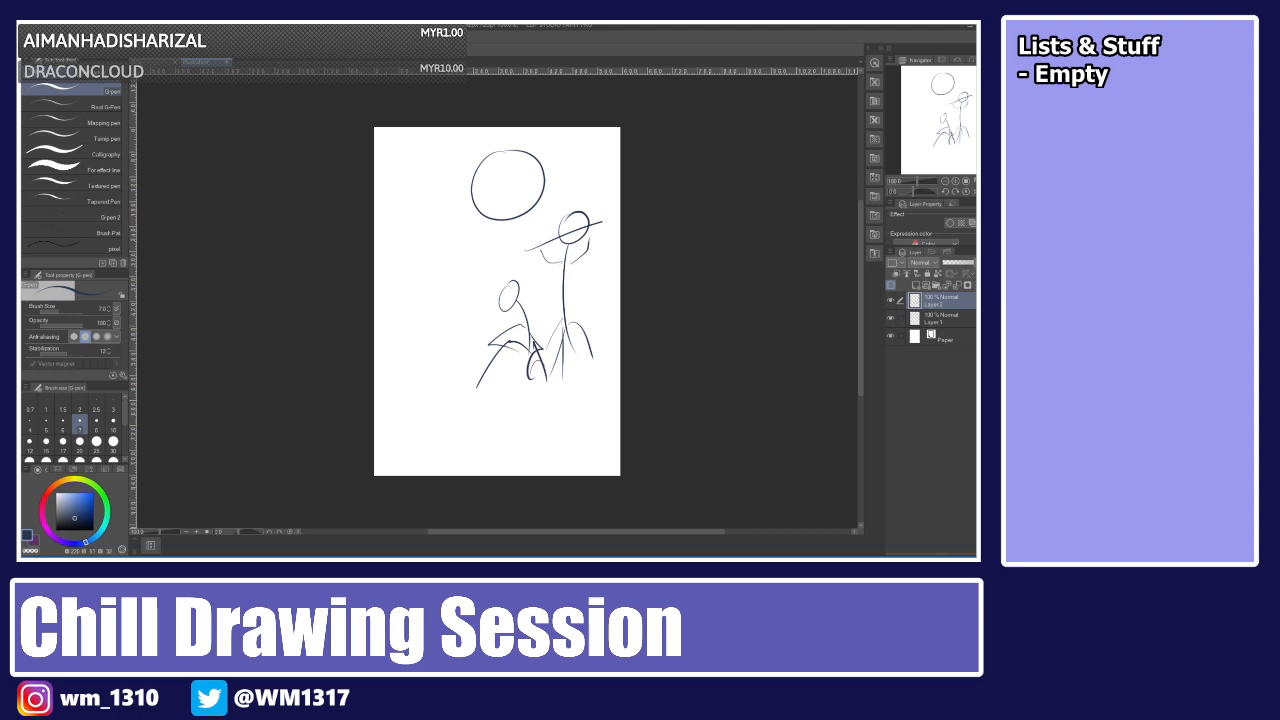
pyautogui.click(890, 319)
pyautogui.click(900, 318)
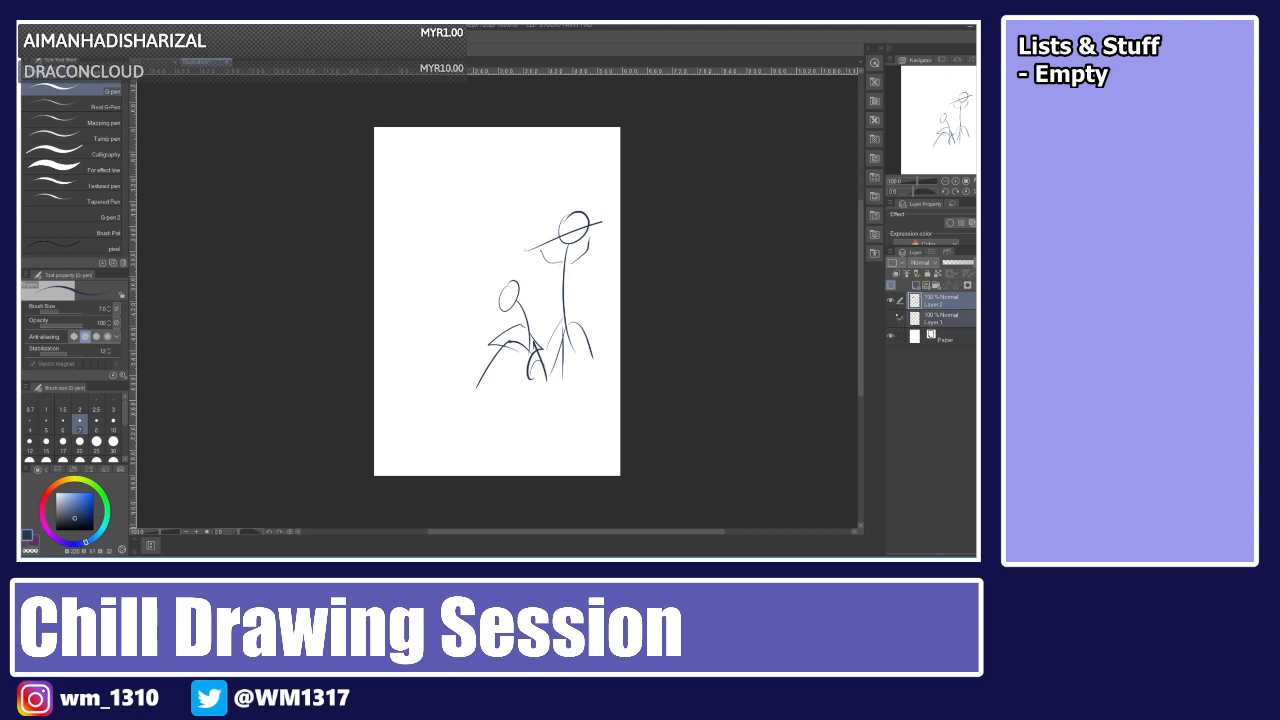
pyautogui.click(916, 286)
pyautogui.click(890, 318)
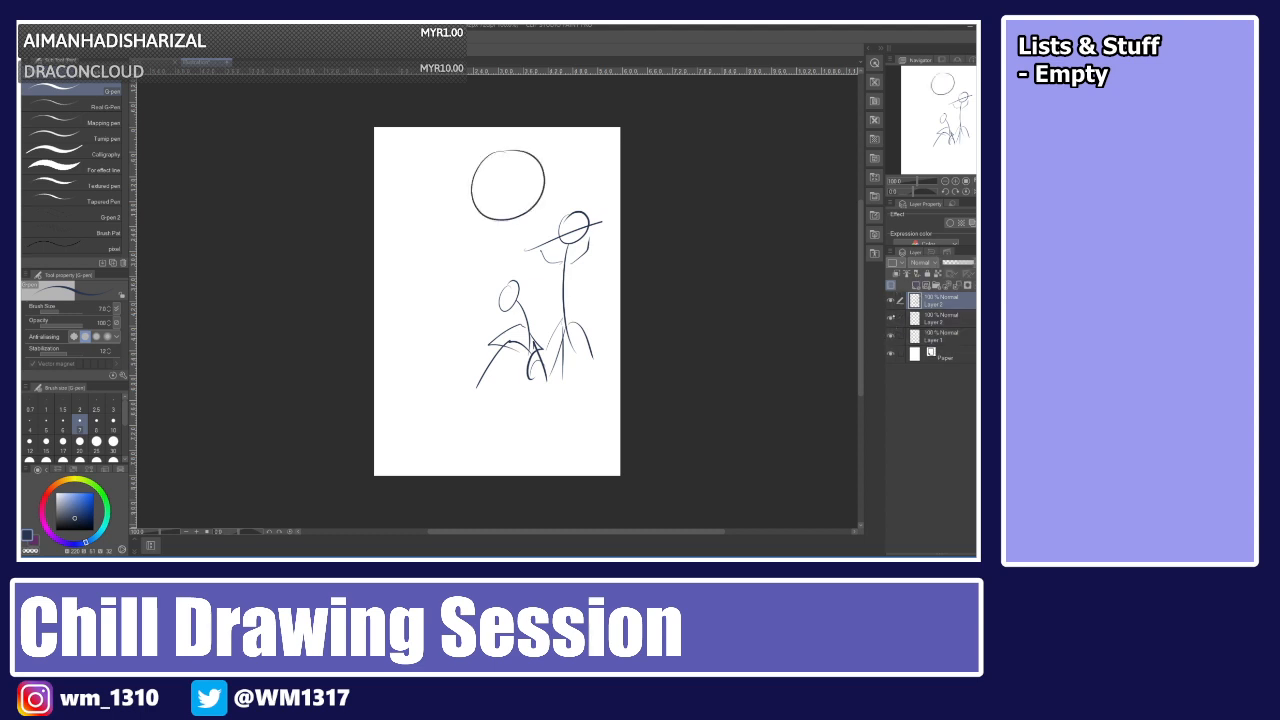
pyautogui.click(899, 298)
pyautogui.click(891, 318)
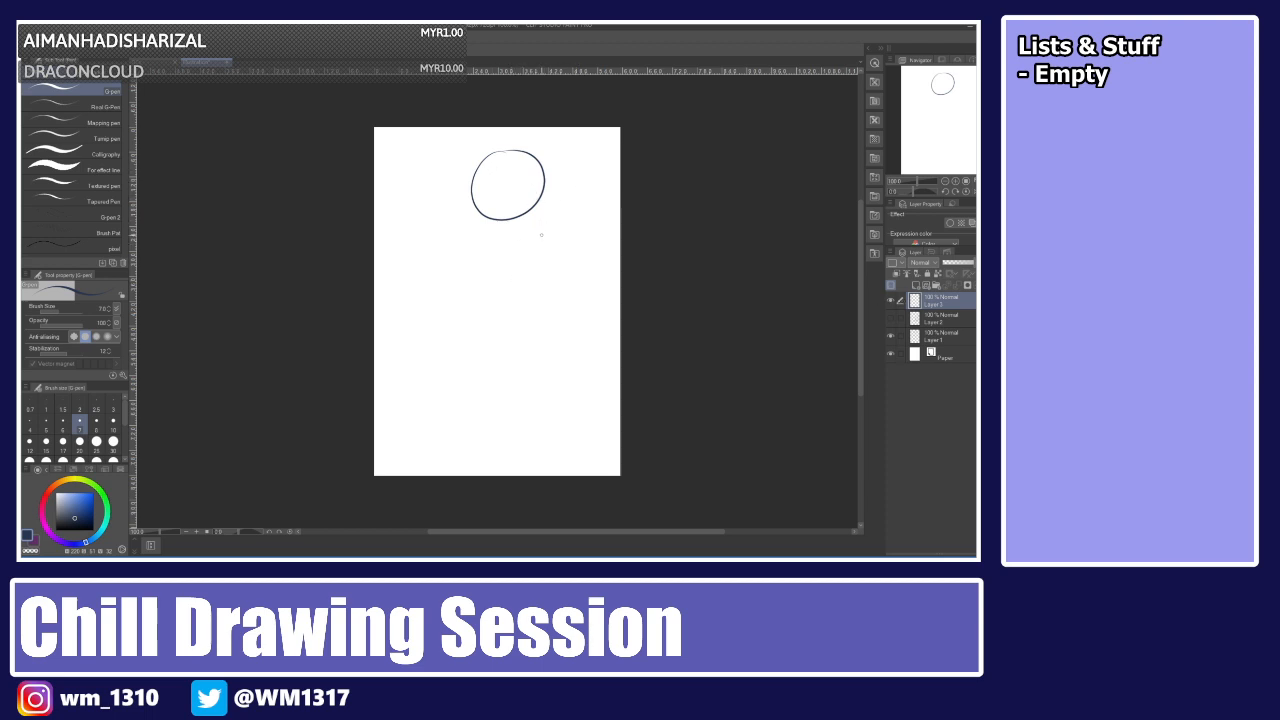
# Sketch a standing figure with a raised arm below and right of the circle.
pyautogui.moveTo(556, 232); pyautogui.dragTo(538, 350)
pyautogui.moveTo(544, 272)
pyautogui.mouseDown()
pyautogui.moveTo(576, 265)
pyautogui.moveTo(548, 318)
pyautogui.moveTo(573, 270)
pyautogui.moveTo(560, 291)
pyautogui.moveTo(583, 346)
pyautogui.mouseUp()
pyautogui.moveTo(564, 343); pyautogui.dragTo(546, 346)
pyautogui.moveTo(550, 340); pyautogui.dragTo(569, 368)
pyautogui.moveTo(560, 346)
pyautogui.mouseDown()
pyautogui.moveTo(581, 428)
pyautogui.moveTo(543, 412)
pyautogui.mouseUp()
pyautogui.moveTo(549, 352); pyautogui.dragTo(544, 439)
pyautogui.moveTo(567, 271)
pyautogui.mouseDown()
pyautogui.moveTo(573, 291)
pyautogui.moveTo(603, 223)
pyautogui.mouseUp()
pyautogui.moveTo(587, 229); pyautogui.dragTo(601, 221)
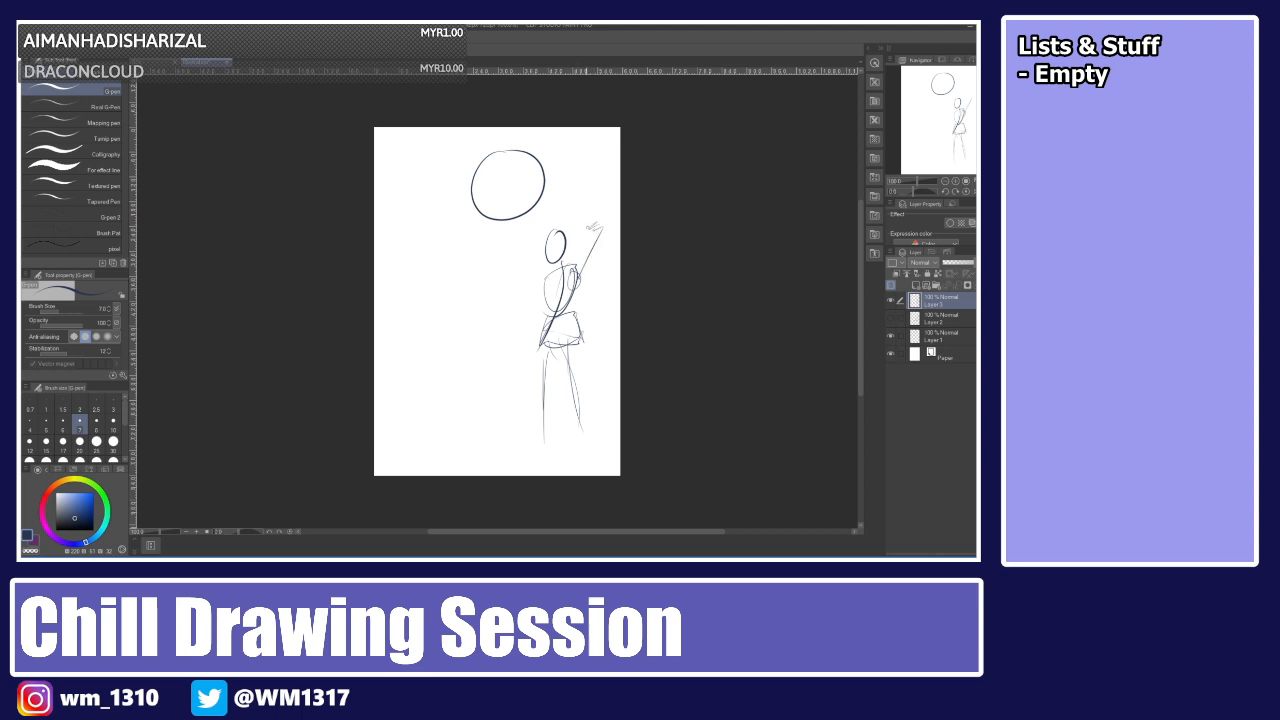
# Redraw the figure's head and raised arm strokes.
pyautogui.hotkey('ctrl', 'z')
pyautogui.hotkey('ctrl', 'z')
pyautogui.hotkey('ctrl', 'z')
pyautogui.moveTo(575, 280)
pyautogui.mouseDown()
pyautogui.moveTo(595, 236)
pyautogui.moveTo(578, 234)
pyautogui.moveTo(611, 240)
pyautogui.moveTo(526, 312)
pyautogui.moveTo(530, 330)
pyautogui.mouseUp()
pyautogui.hotkey('ctrl', 'z')
pyautogui.hotkey('ctrl', 'z')
pyautogui.moveTo(546, 242); pyautogui.dragTo(564, 259)
pyautogui.hotkey('ctrl', 'z')
pyautogui.moveTo(548, 257); pyautogui.dragTo(560, 249)
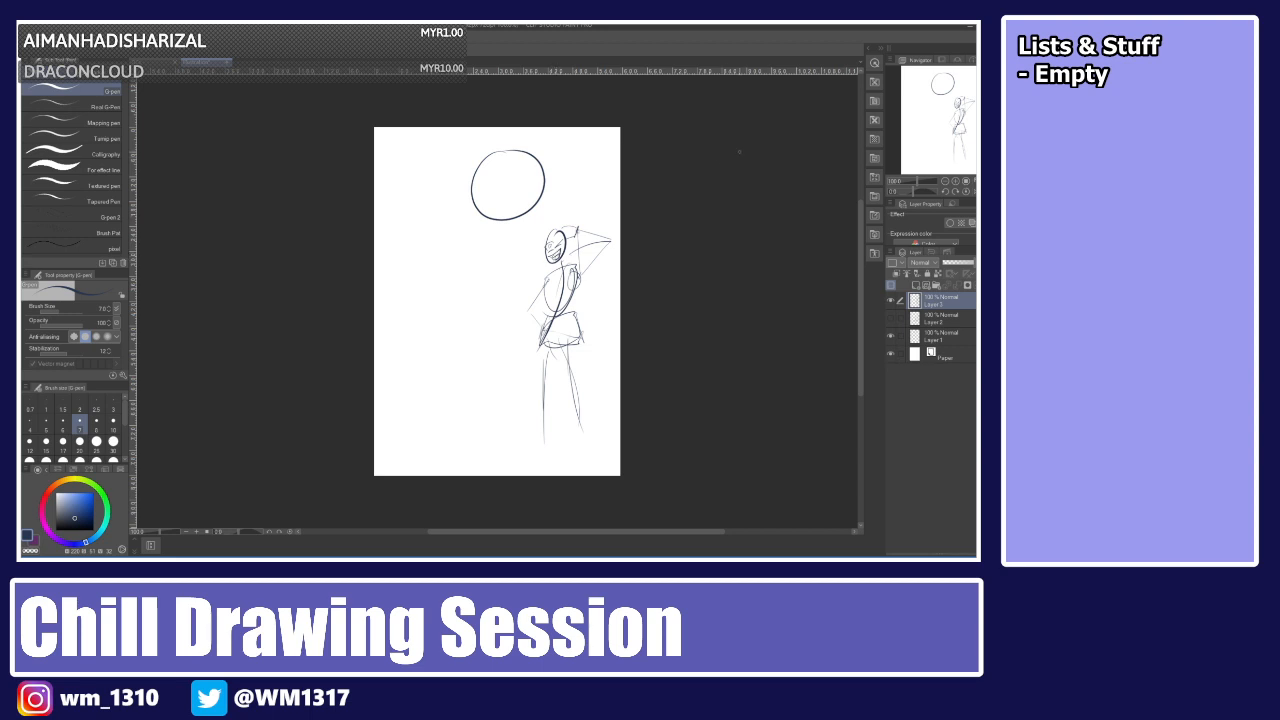
pyautogui.moveTo(576, 437)
pyautogui.mouseDown()
pyautogui.moveTo(610, 446)
pyautogui.moveTo(529, 453)
pyautogui.moveTo(553, 448)
pyautogui.mouseUp()
pyautogui.moveTo(582, 316); pyautogui.dragTo(592, 354)
pyautogui.moveTo(579, 321); pyautogui.dragTo(611, 279)
pyautogui.moveTo(608, 281); pyautogui.dragTo(616, 331)
pyautogui.hotkey('ctrl', 'z')
pyautogui.hotkey('ctrl', 'z')
pyautogui.hotkey('ctrl', 'z')
pyautogui.hotkey('ctrl', 'z')
# Hide the standing-figure layer and select the circle layer.
pyautogui.click(891, 336)
pyautogui.click(891, 301)
pyautogui.click(941, 336)
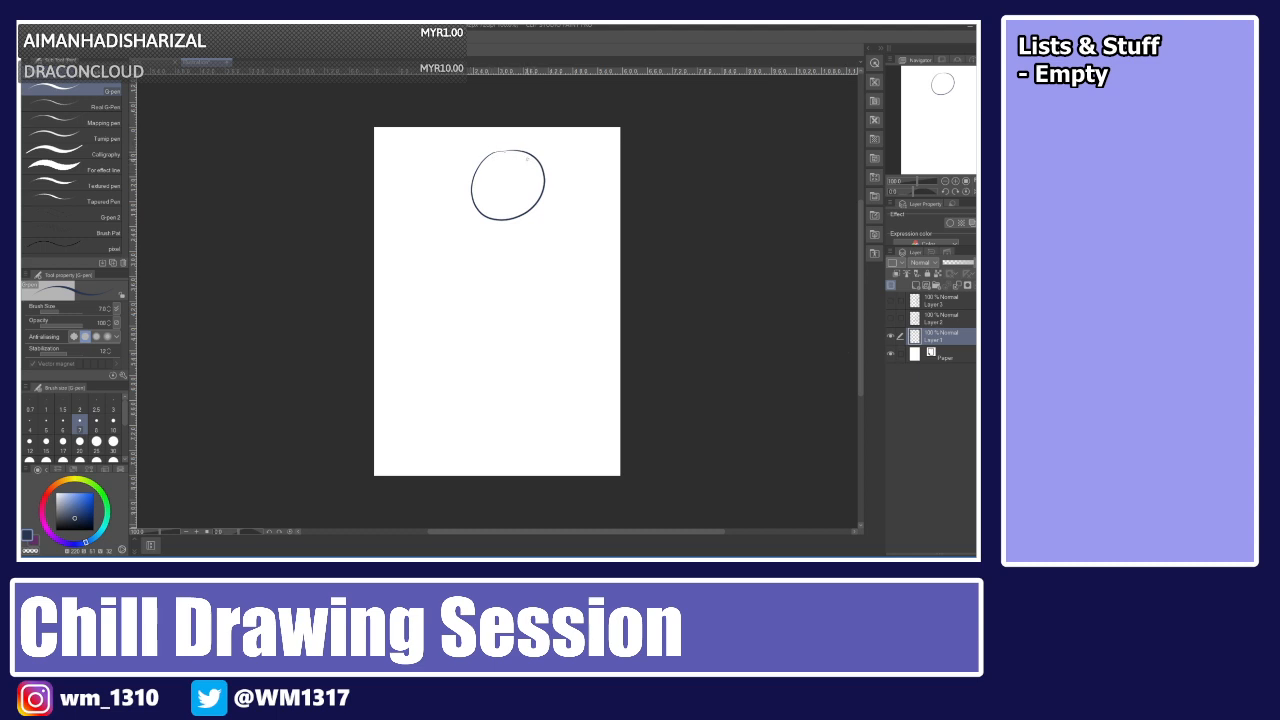
# Draw a curved guideline inside the circle's right side, redoing the stroke repeatedly.
pyautogui.moveTo(527, 158); pyautogui.dragTo(512, 204)
pyautogui.hotkey('ctrl', 'z')
pyautogui.moveTo(527, 158); pyautogui.dragTo(512, 204)
pyautogui.hotkey('ctrl', 'z')
pyautogui.moveTo(526, 157); pyautogui.dragTo(512, 204)
pyautogui.hotkey('ctrl', 'z')
pyautogui.moveTo(519, 157)
pyautogui.mouseDown()
pyautogui.moveTo(533, 207)
pyautogui.moveTo(543, 186)
pyautogui.moveTo(522, 156)
pyautogui.moveTo(528, 170)
pyautogui.mouseUp()
pyautogui.hotkey('ctrl', 'z')
pyautogui.hotkey('ctrl', 'z')
pyautogui.hotkey('ctrl', 'z')
pyautogui.hotkey('ctrl', 'z')
pyautogui.hotkey('ctrl', 'z')
pyautogui.hotkey('ctrl', 'z')
pyautogui.moveTo(527, 157)
pyautogui.mouseDown()
pyautogui.moveTo(514, 178)
pyautogui.moveTo(532, 161)
pyautogui.moveTo(540, 191)
pyautogui.moveTo(530, 165)
pyautogui.mouseUp()
pyautogui.hotkey('ctrl', 'z')
pyautogui.hotkey('ctrl', 'z')
pyautogui.hotkey('ctrl', 'z')
pyautogui.hotkey('ctrl', 'z')
pyautogui.hotkey('ctrl', 'z')
pyautogui.hotkey('ctrl', 'z')
pyautogui.hotkey('ctrl', 'z')
pyautogui.hotkey('ctrl', 'z')
pyautogui.hotkey('ctrl', 'z')
pyautogui.hotkey('ctrl', 'z')
pyautogui.moveTo(530, 160)
pyautogui.mouseDown()
pyautogui.moveTo(530, 199)
pyautogui.moveTo(531, 169)
pyautogui.mouseUp()
pyautogui.hotkey('ctrl', 'z')
pyautogui.hotkey('ctrl', 'z')
pyautogui.hotkey('ctrl', 'z')
pyautogui.hotkey('ctrl', 'z')
pyautogui.hotkey('ctrl', 'z')
pyautogui.hotkey('ctrl', 'z')
pyautogui.moveTo(529, 160); pyautogui.dragTo(511, 206)
pyautogui.hotkey('ctrl', 'z')
pyautogui.hotkey('ctrl', 'z')
pyautogui.hotkey('ctrl', 'z')
pyautogui.hotkey('ctrl', 'z')
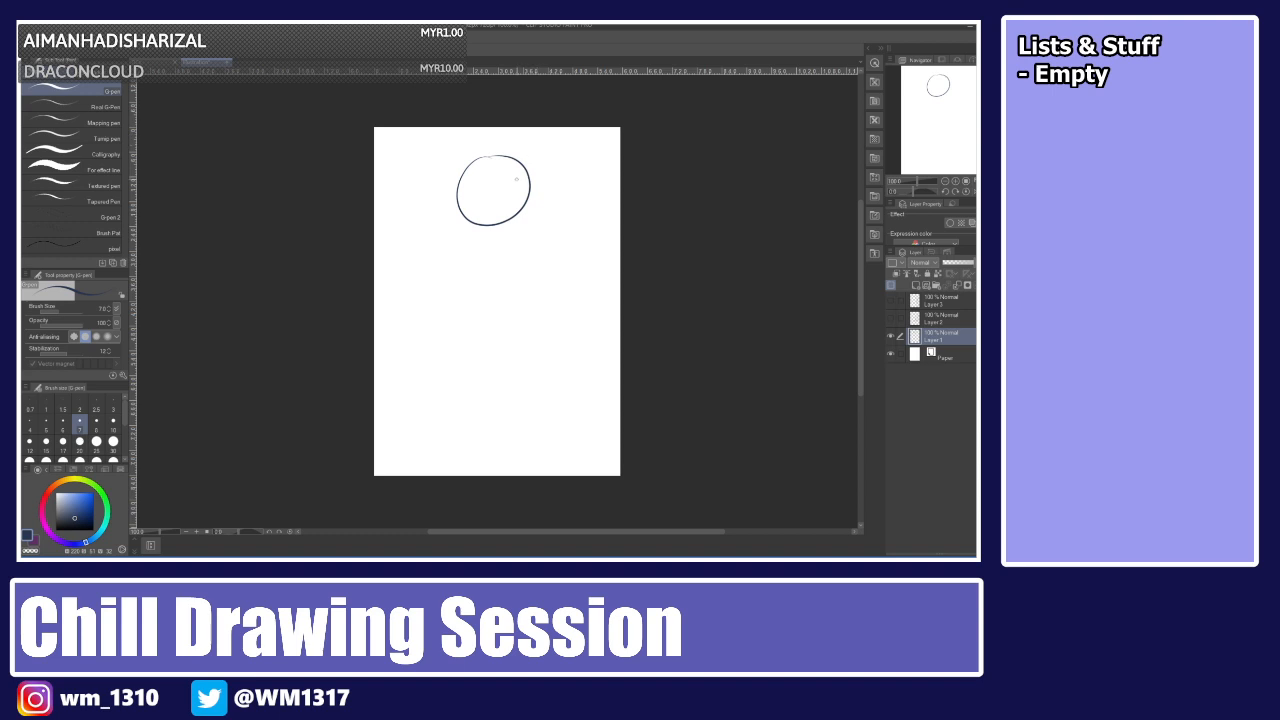
pyautogui.hotkey('ctrl', 'z')
pyautogui.moveTo(520, 157)
pyautogui.mouseDown()
pyautogui.moveTo(530, 161)
pyautogui.moveTo(517, 199)
pyautogui.moveTo(531, 162)
pyautogui.moveTo(536, 198)
pyautogui.moveTo(527, 165)
pyautogui.moveTo(541, 189)
pyautogui.moveTo(515, 185)
pyautogui.moveTo(532, 162)
pyautogui.moveTo(540, 191)
pyautogui.moveTo(531, 160)
pyautogui.mouseUp()
pyautogui.hotkey('ctrl', 'z')
pyautogui.hotkey('ctrl', 'z')
pyautogui.hotkey('ctrl', 'z')
pyautogui.hotkey('ctrl', 'z')
pyautogui.hotkey('ctrl', 'z')
pyautogui.hotkey('ctrl', 'z')
pyautogui.hotkey('ctrl', 'z')
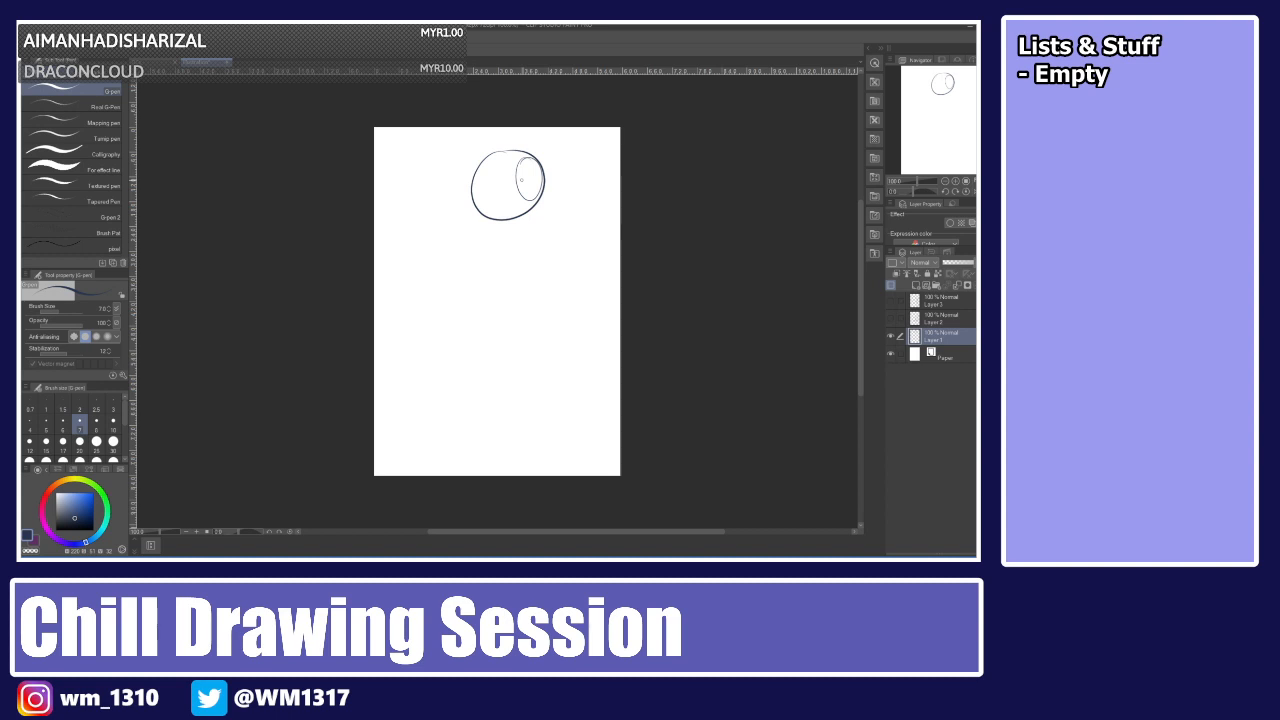
# Draw a horizontal guideline across the head circle, redoing the stroke several times.
pyautogui.hotkey('ctrl', 'z')
pyautogui.moveTo(530, 157); pyautogui.dragTo(510, 183)
pyautogui.hotkey('ctrl', 'z')
pyautogui.hotkey('ctrl', 'z')
pyautogui.hotkey('ctrl', 'z')
pyautogui.moveTo(530, 158)
pyautogui.mouseDown()
pyautogui.moveTo(532, 199)
pyautogui.moveTo(532, 159)
pyautogui.mouseUp()
pyautogui.moveTo(462, 209); pyautogui.dragTo(570, 170)
pyautogui.hotkey('ctrl', 'z')
pyautogui.moveTo(466, 198); pyautogui.dragTo(550, 176)
pyautogui.hotkey('ctrl', 'z')
pyautogui.moveTo(462, 200); pyautogui.dragTo(570, 174)
# Draw a vertical centre guideline through the head circle, redrawing it until satisfied.
pyautogui.hotkey('ctrl', 'z')
pyautogui.moveTo(458, 205); pyautogui.dragTo(570, 168)
pyautogui.hotkey('ctrl', 'z')
pyautogui.moveTo(458, 204); pyautogui.dragTo(582, 171)
pyautogui.moveTo(496, 152)
pyautogui.mouseDown()
pyautogui.moveTo(485, 182)
pyautogui.moveTo(499, 216)
pyautogui.mouseUp()
pyautogui.hotkey('ctrl', 'z')
pyautogui.moveTo(496, 152); pyautogui.dragTo(500, 217)
pyautogui.hotkey('ctrl', 'z')
pyautogui.moveTo(497, 152)
pyautogui.mouseDown()
pyautogui.moveTo(483, 168)
pyautogui.moveTo(494, 213)
pyautogui.mouseUp()
pyautogui.hotkey('ctrl', 'z')
pyautogui.moveTo(497, 152); pyautogui.dragTo(499, 218)
pyautogui.hotkey('ctrl', 'z')
pyautogui.moveTo(497, 152); pyautogui.dragTo(498, 218)
pyautogui.hotkey('ctrl', 'z')
pyautogui.moveTo(497, 152)
pyautogui.mouseDown()
pyautogui.moveTo(498, 219)
pyautogui.moveTo(484, 215)
pyautogui.moveTo(538, 198)
pyautogui.mouseUp()
# Sketch the jaw and chin lines below the head circle, redoing the strokes repeatedly.
pyautogui.moveTo(478, 170); pyautogui.dragTo(490, 244)
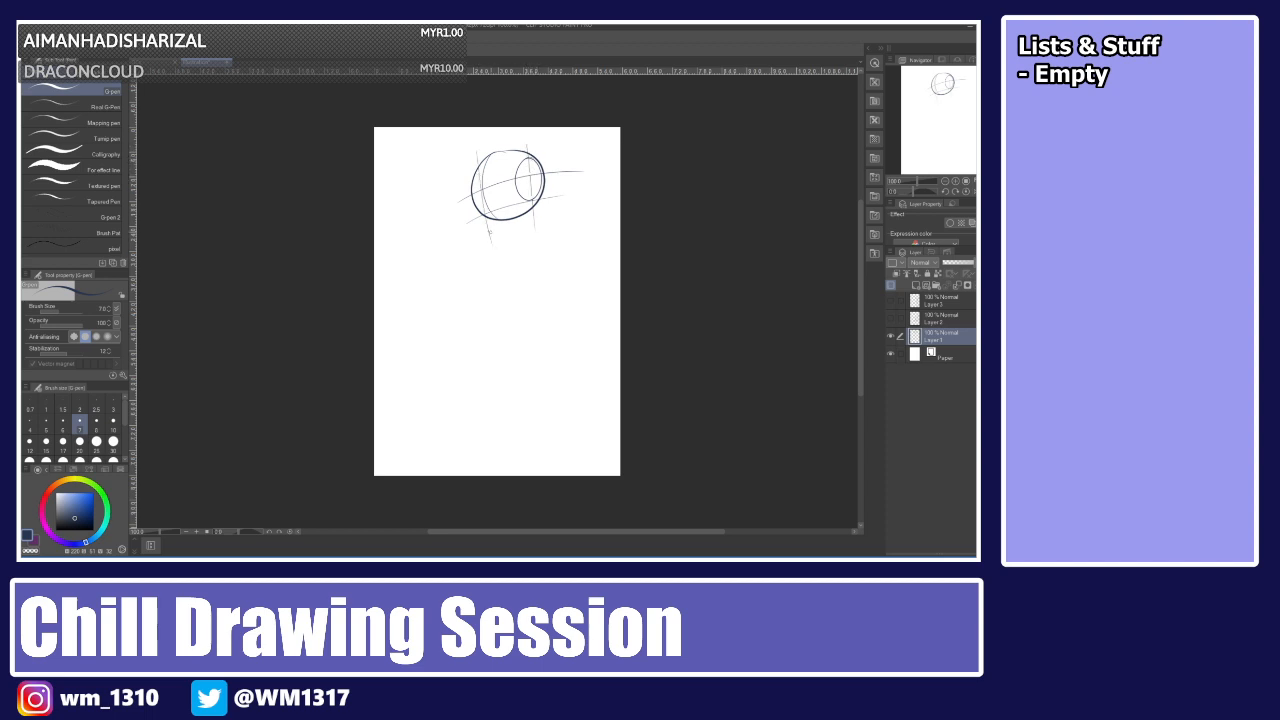
pyautogui.hotkey('ctrl', 'z')
pyautogui.moveTo(480, 166); pyautogui.dragTo(490, 258)
pyautogui.hotkey('ctrl', 'z')
pyautogui.moveTo(477, 155); pyautogui.dragTo(496, 264)
pyautogui.hotkey('ctrl', 'z')
pyautogui.moveTo(476, 152); pyautogui.dragTo(494, 264)
pyautogui.moveTo(478, 212); pyautogui.dragTo(481, 228)
pyautogui.hotkey('ctrl', 'z')
pyautogui.hotkey('ctrl', 'z')
pyautogui.moveTo(468, 184); pyautogui.dragTo(482, 237)
pyautogui.hotkey('ctrl', 'z')
pyautogui.hotkey('ctrl', 'z')
pyautogui.hotkey('ctrl', 'z')
pyautogui.moveTo(468, 185); pyautogui.dragTo(481, 238)
pyautogui.hotkey('ctrl', 'z')
pyautogui.moveTo(468, 183); pyautogui.dragTo(487, 244)
pyautogui.hotkey('ctrl', 'z')
pyautogui.moveTo(468, 178); pyautogui.dragTo(480, 243)
pyautogui.hotkey('ctrl', 'z')
pyautogui.moveTo(468, 178); pyautogui.dragTo(482, 233)
pyautogui.hotkey('ctrl', 'z')
pyautogui.hotkey('ctrl', 'z')
pyautogui.hotkey('ctrl', 'z')
pyautogui.moveTo(469, 188); pyautogui.dragTo(491, 241)
pyautogui.moveTo(492, 240)
pyautogui.mouseDown()
pyautogui.moveTo(530, 221)
pyautogui.moveTo(512, 233)
pyautogui.mouseUp()
pyautogui.hotkey('ctrl', 'z')
pyautogui.hotkey('ctrl', 'z')
pyautogui.moveTo(494, 242); pyautogui.dragTo(534, 212)
pyautogui.moveTo(500, 221); pyautogui.dragTo(529, 177)
pyautogui.moveTo(502, 218); pyautogui.dragTo(530, 175)
pyautogui.hotkey('ctrl', 'z')
pyautogui.moveTo(533, 176); pyautogui.dragTo(536, 197)
pyautogui.hotkey('ctrl', 'z')
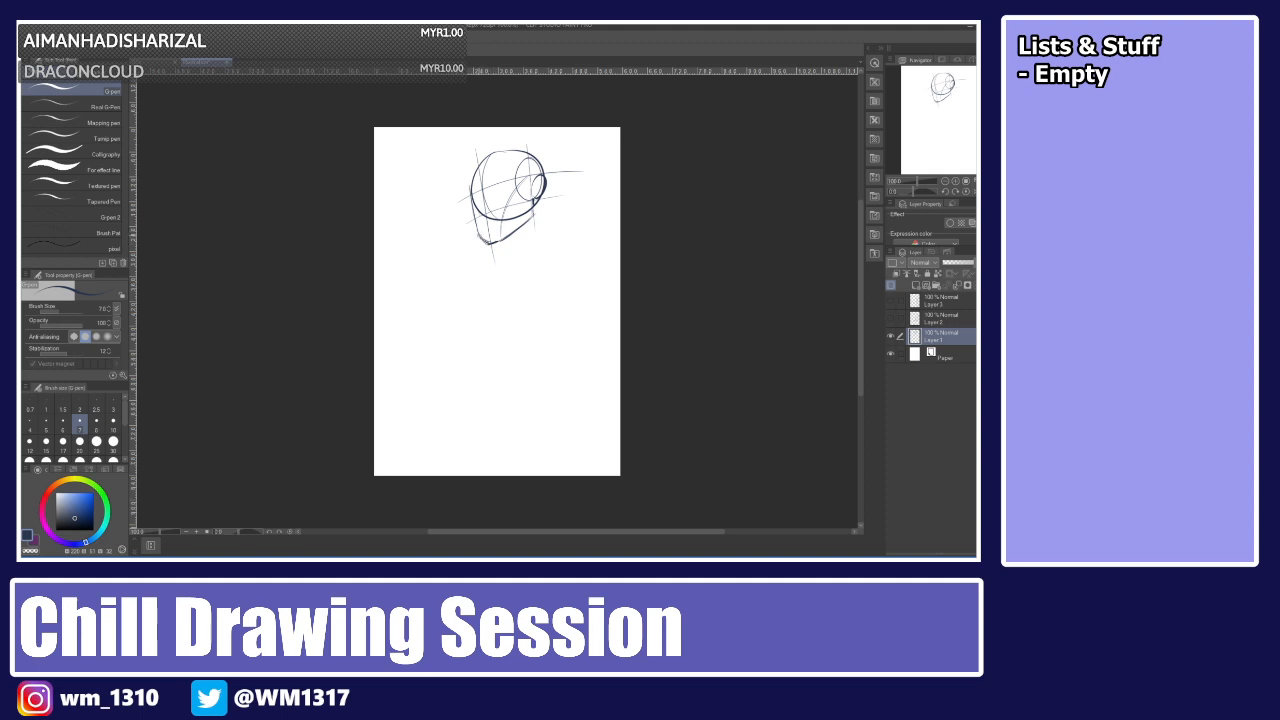
pyautogui.moveTo(487, 243); pyautogui.dragTo(521, 222)
pyautogui.hotkey('ctrl', 'z')
pyautogui.moveTo(510, 298)
pyautogui.mouseDown()
pyautogui.moveTo(512, 405)
pyautogui.moveTo(506, 298)
pyautogui.mouseUp()
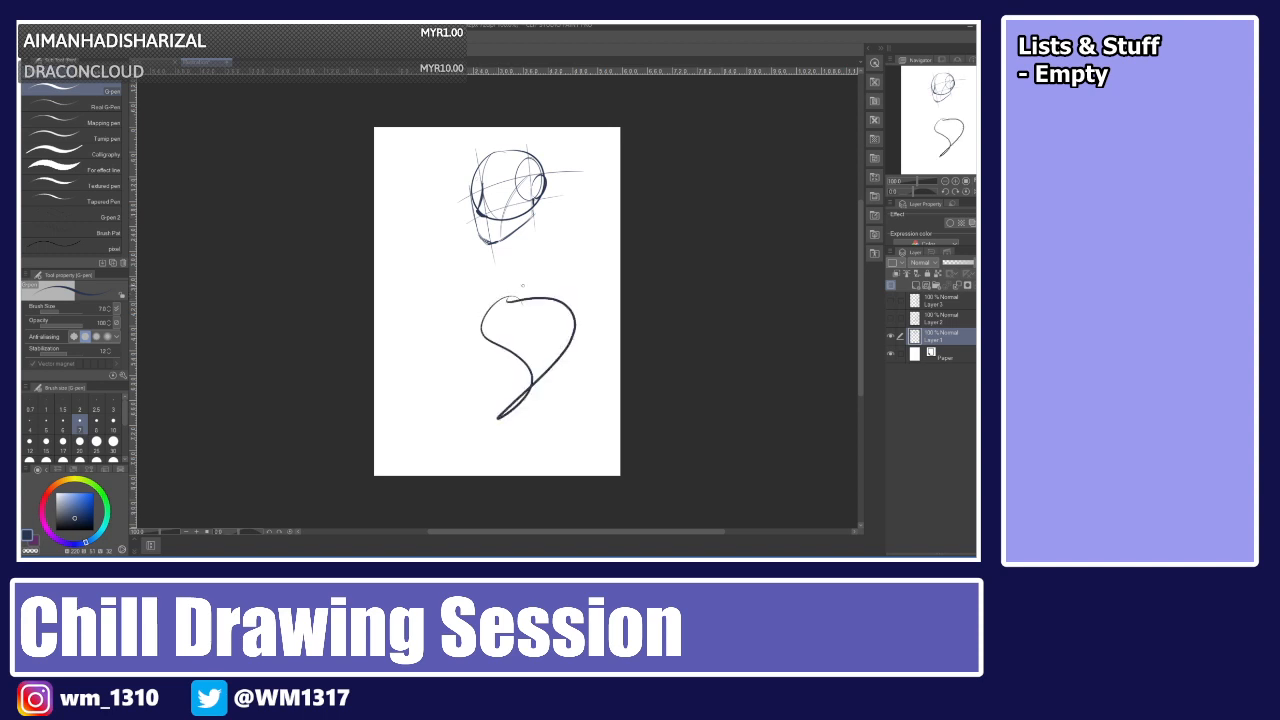
pyautogui.hotkey('ctrl', 'z')
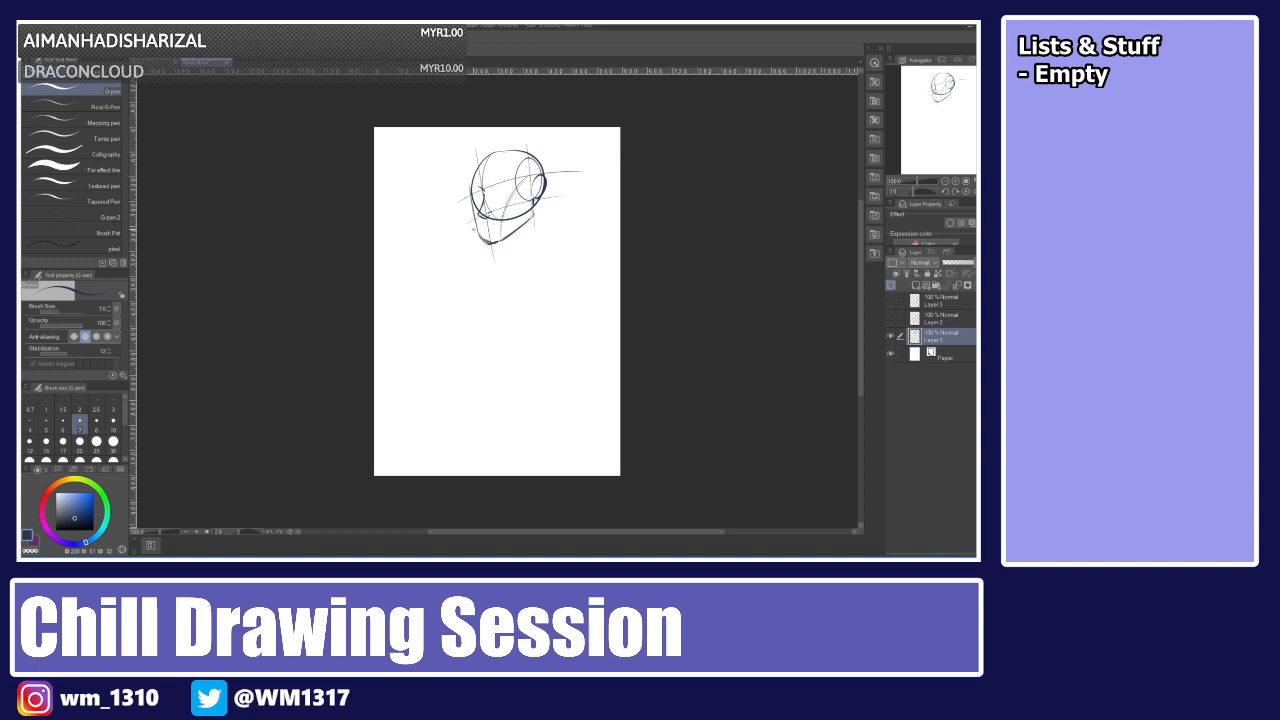
# Add a chin line and small mouth marks on the lower face.
pyautogui.moveTo(467, 240); pyautogui.dragTo(552, 219)
pyautogui.moveTo(502, 222); pyautogui.dragTo(490, 230)
pyautogui.moveTo(487, 232); pyautogui.dragTo(499, 229)
pyautogui.moveTo(498, 246); pyautogui.dragTo(500, 262)
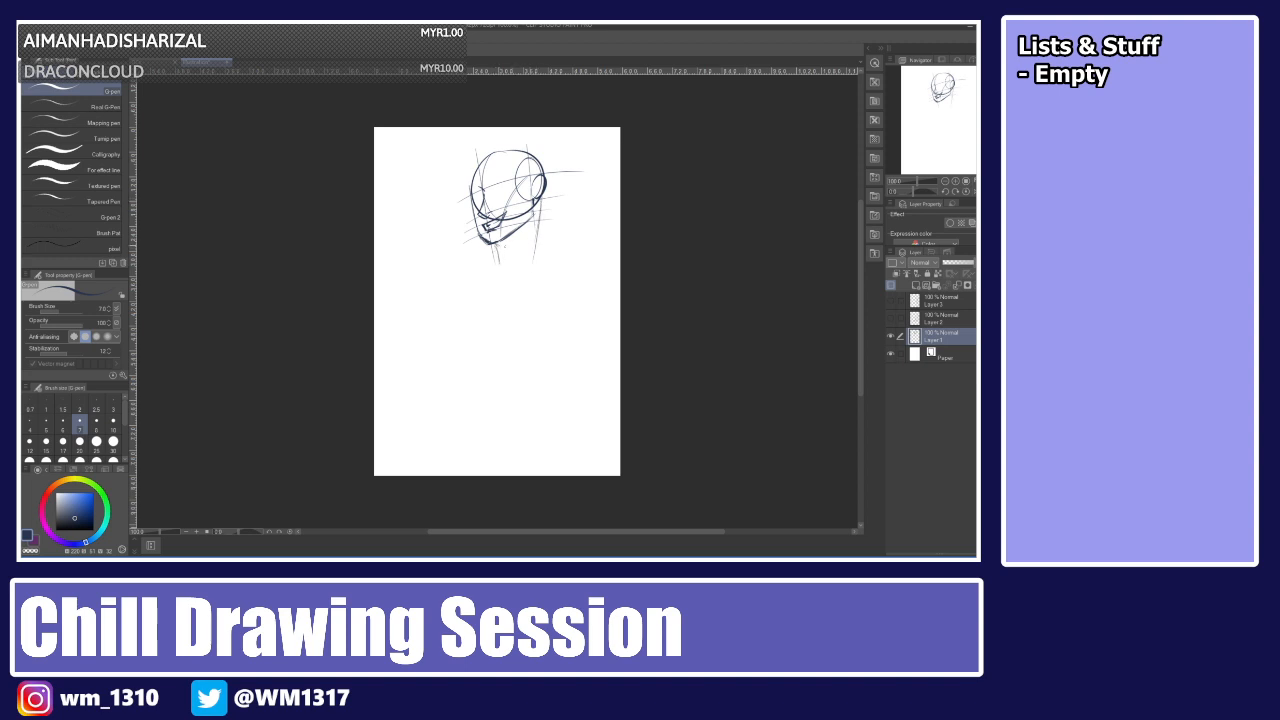
# Draw the neck lines and a long vertical centre line down the body.
pyautogui.hotkey('ctrl', 'z')
pyautogui.moveTo(541, 196); pyautogui.dragTo(537, 251)
pyautogui.hotkey('ctrl', 'z')
pyautogui.moveTo(542, 196); pyautogui.dragTo(540, 260)
pyautogui.moveTo(501, 245); pyautogui.dragTo(506, 263)
pyautogui.moveTo(541, 200); pyautogui.dragTo(539, 226)
pyautogui.moveTo(521, 280); pyautogui.dragTo(516, 352)
pyautogui.hotkey('ctrl', 'z')
pyautogui.hotkey('ctrl', 'z')
pyautogui.hotkey('ctrl', 'z')
pyautogui.moveTo(498, 245); pyautogui.dragTo(503, 264)
pyautogui.moveTo(543, 192); pyautogui.dragTo(543, 252)
pyautogui.moveTo(537, 208); pyautogui.dragTo(528, 265)
pyautogui.hotkey('ctrl', 'z')
pyautogui.moveTo(542, 208); pyautogui.dragTo(536, 256)
pyautogui.moveTo(523, 240); pyautogui.dragTo(512, 366)
pyautogui.hotkey('ctrl', 'z')
pyautogui.moveTo(522, 237); pyautogui.dragTo(510, 420)
pyautogui.hotkey('ctrl', 'z')
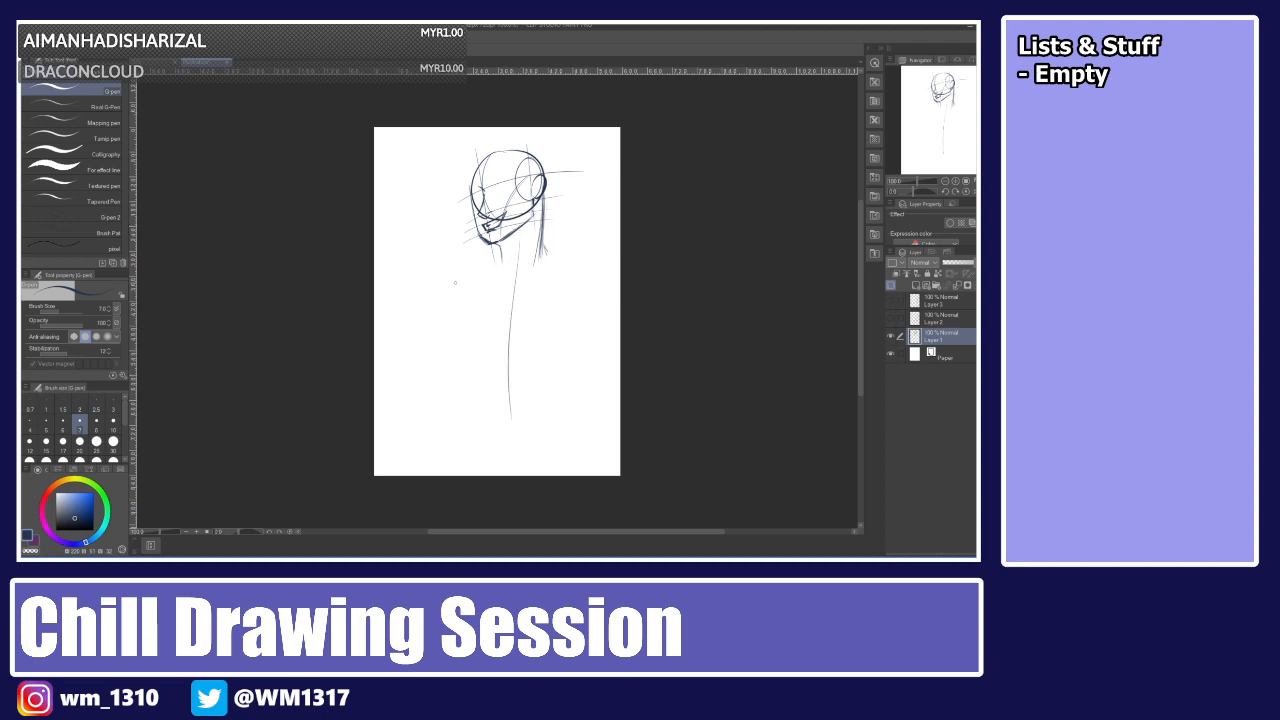
# Sketch the shoulder line and both sides of the torso below the neck.
pyautogui.moveTo(458, 272); pyautogui.dragTo(597, 271)
pyautogui.hotkey('ctrl', 'z')
pyautogui.moveTo(475, 274)
pyautogui.mouseDown()
pyautogui.moveTo(577, 246)
pyautogui.moveTo(528, 273)
pyautogui.moveTo(563, 255)
pyautogui.mouseUp()
pyautogui.hotkey('ctrl', 'z')
pyautogui.hotkey('ctrl', 'z')
pyautogui.hotkey('ctrl', 'z')
pyautogui.moveTo(467, 281); pyautogui.dragTo(568, 259)
pyautogui.hotkey('ctrl', 'z')
pyautogui.moveTo(469, 270)
pyautogui.mouseDown()
pyautogui.moveTo(566, 261)
pyautogui.moveTo(497, 425)
pyautogui.mouseUp()
pyautogui.hotkey('ctrl', 'z')
pyautogui.hotkey('ctrl', 'z')
pyautogui.moveTo(475, 280); pyautogui.dragTo(573, 267)
pyautogui.hotkey('ctrl', 'z')
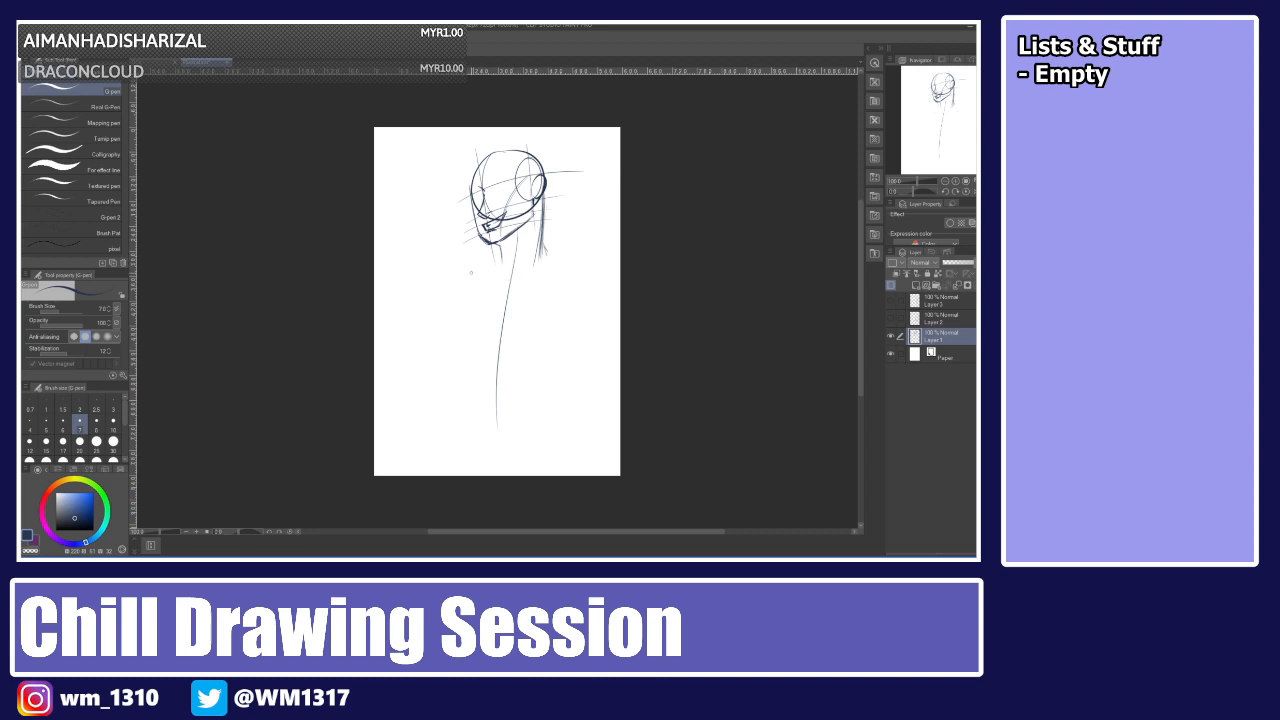
pyautogui.moveTo(470, 276); pyautogui.dragTo(577, 256)
pyautogui.moveTo(479, 278)
pyautogui.mouseDown()
pyautogui.moveTo(583, 248)
pyautogui.moveTo(476, 271)
pyautogui.moveTo(539, 268)
pyautogui.moveTo(576, 251)
pyautogui.mouseUp()
pyautogui.hotkey('ctrl', 'z')
pyautogui.moveTo(534, 271)
pyautogui.mouseDown()
pyautogui.moveTo(568, 253)
pyautogui.moveTo(587, 273)
pyautogui.mouseUp()
pyautogui.hotkey('ctrl', 'z')
pyautogui.moveTo(524, 280)
pyautogui.mouseDown()
pyautogui.moveTo(560, 260)
pyautogui.moveTo(472, 278)
pyautogui.mouseUp()
pyautogui.hotkey('ctrl', 'z')
pyautogui.hotkey('ctrl', 'z')
pyautogui.moveTo(474, 279)
pyautogui.mouseDown()
pyautogui.moveTo(457, 292)
pyautogui.moveTo(446, 369)
pyautogui.mouseUp()
pyautogui.hotkey('ctrl', 'z')
pyautogui.moveTo(461, 289); pyautogui.dragTo(456, 369)
pyautogui.moveTo(575, 249)
pyautogui.mouseDown()
pyautogui.moveTo(592, 280)
pyautogui.moveTo(582, 336)
pyautogui.mouseUp()
pyautogui.moveTo(590, 272); pyautogui.dragTo(561, 382)
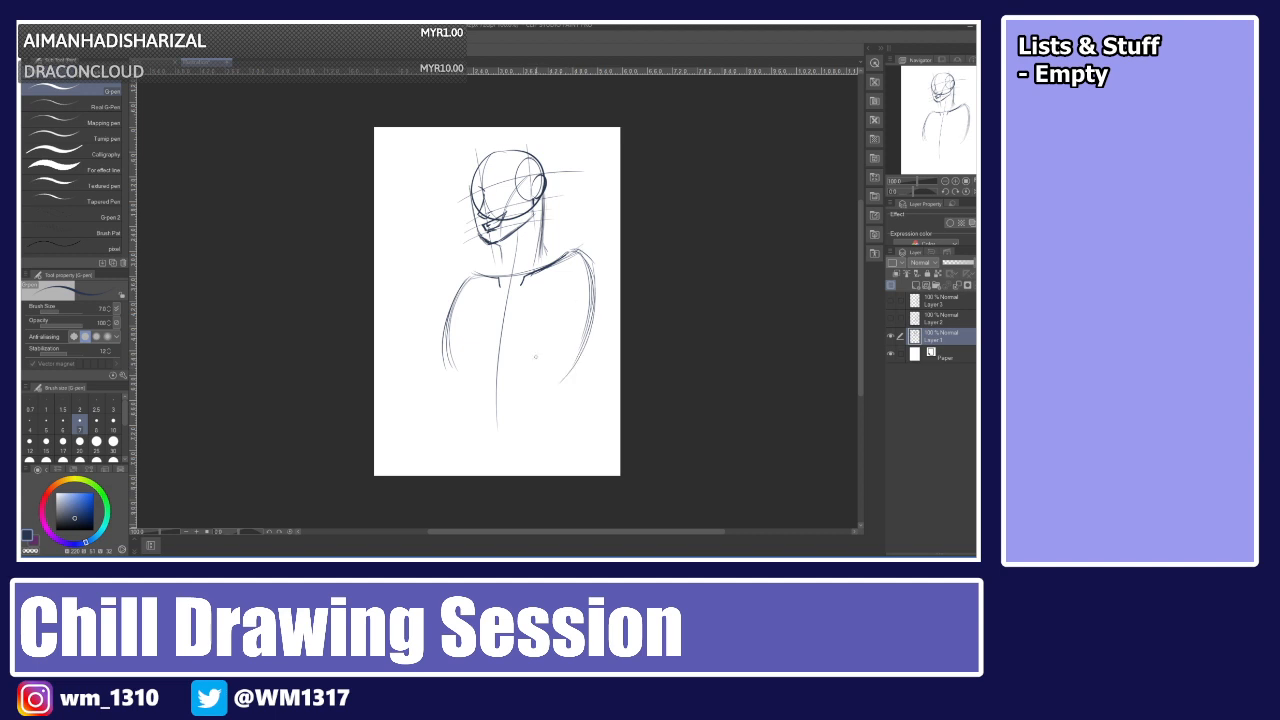
# Redraw both torso sides and add a horizontal waist line at the bottom.
pyautogui.moveTo(468, 280); pyautogui.dragTo(446, 378)
pyautogui.moveTo(454, 312)
pyautogui.mouseDown()
pyautogui.moveTo(468, 384)
pyautogui.moveTo(443, 342)
pyautogui.moveTo(460, 390)
pyautogui.moveTo(538, 390)
pyautogui.mouseUp()
pyautogui.moveTo(578, 251)
pyautogui.mouseDown()
pyautogui.moveTo(599, 296)
pyautogui.moveTo(587, 345)
pyautogui.mouseUp()
pyautogui.moveTo(576, 252); pyautogui.dragTo(588, 346)
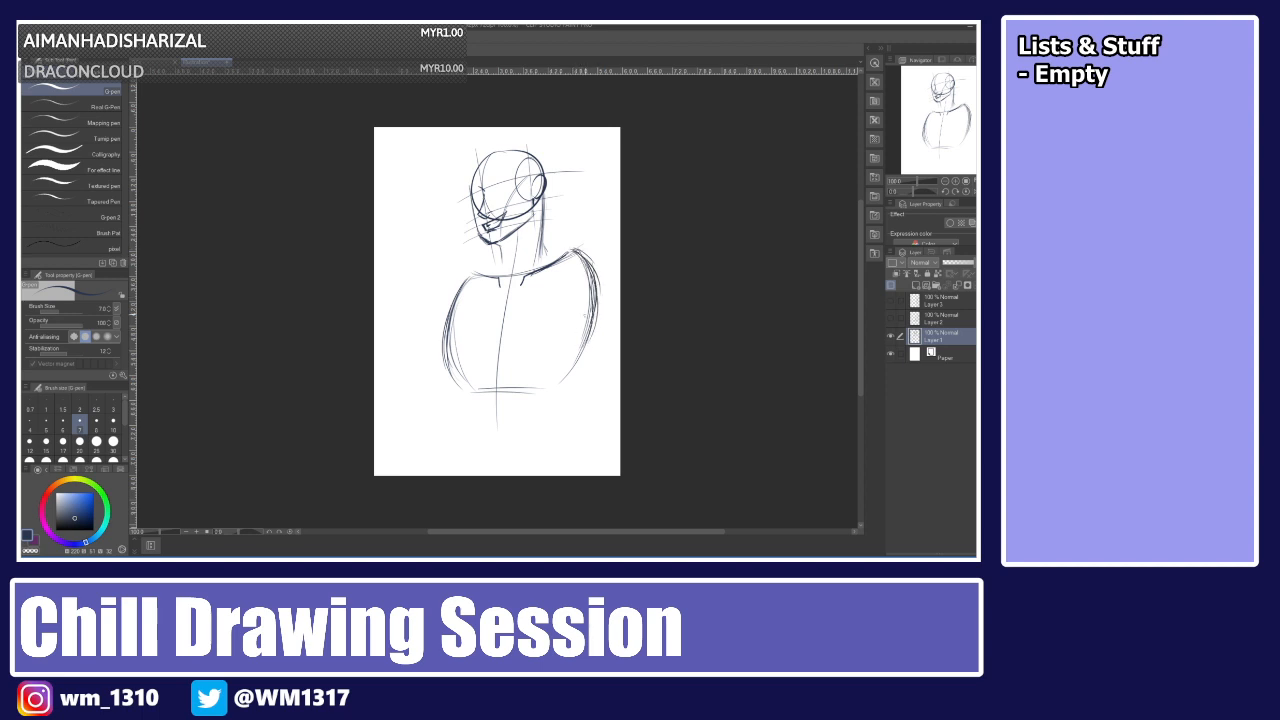
pyautogui.moveTo(597, 280); pyautogui.dragTo(584, 364)
pyautogui.moveTo(595, 312); pyautogui.dragTo(562, 386)
pyautogui.moveTo(484, 389); pyautogui.dragTo(546, 389)
# Draw a round shoulder joint on the figure's right shoulder.
pyautogui.moveTo(577, 243)
pyautogui.mouseDown()
pyautogui.moveTo(595, 284)
pyautogui.moveTo(563, 279)
pyautogui.moveTo(594, 264)
pyautogui.moveTo(582, 280)
pyautogui.moveTo(552, 263)
pyautogui.moveTo(594, 282)
pyautogui.moveTo(582, 238)
pyautogui.mouseUp()
pyautogui.hotkey('ctrl', 'z')
pyautogui.hotkey('ctrl', 'z')
pyautogui.hotkey('ctrl', 'z')
pyautogui.hotkey('ctrl', 'z')
pyautogui.hotkey('ctrl', 'z')
pyautogui.hotkey('ctrl', 'z')
pyautogui.moveTo(566, 282)
pyautogui.mouseDown()
pyautogui.moveTo(582, 235)
pyautogui.moveTo(564, 271)
pyautogui.moveTo(588, 237)
pyautogui.moveTo(574, 287)
pyautogui.moveTo(588, 236)
pyautogui.moveTo(592, 284)
pyautogui.moveTo(590, 234)
pyautogui.mouseUp()
pyautogui.hotkey('ctrl', 'z')
pyautogui.hotkey('ctrl', 'z')
pyautogui.hotkey('ctrl', 'z')
pyautogui.hotkey('ctrl', 'z')
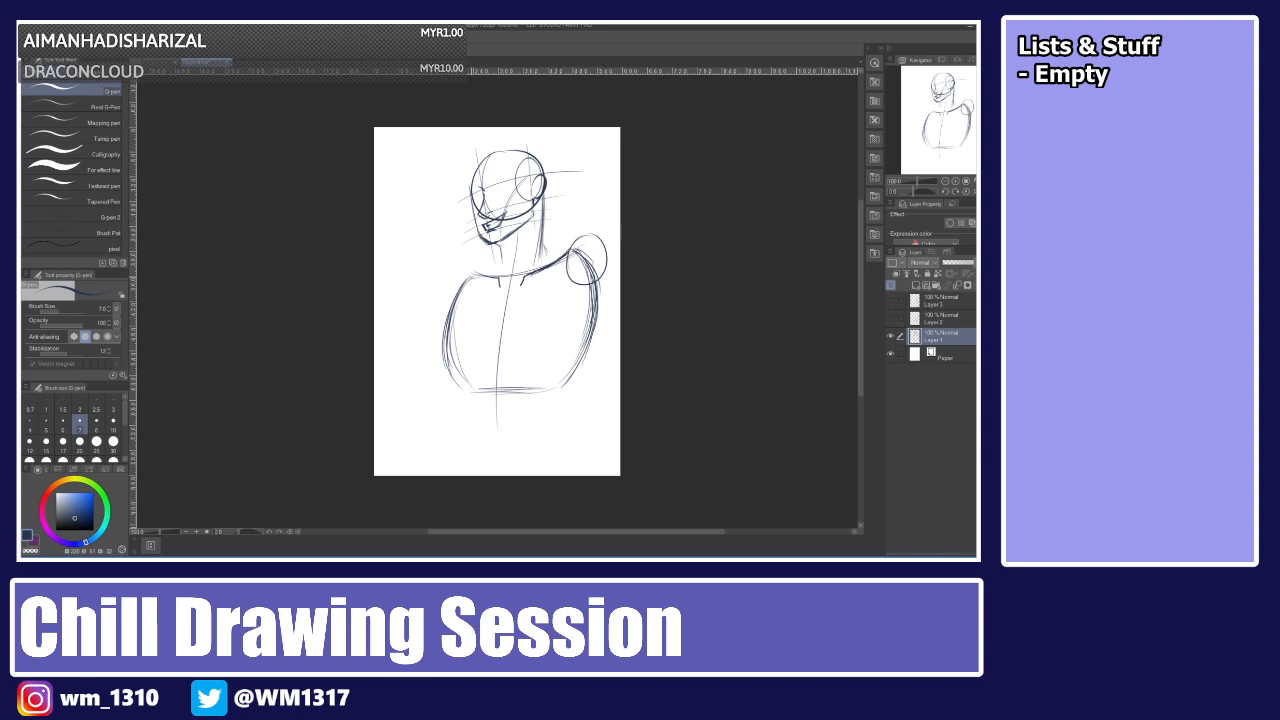
# Draw the curve of the figure's left shoulder.
pyautogui.moveTo(467, 274)
pyautogui.mouseDown()
pyautogui.moveTo(438, 306)
pyautogui.moveTo(449, 279)
pyautogui.moveTo(445, 311)
pyautogui.moveTo(441, 290)
pyautogui.mouseUp()
pyautogui.hotkey('ctrl', 'z')
pyautogui.hotkey('ctrl', 'z')
pyautogui.hotkey('ctrl', 'z')
pyautogui.moveTo(475, 273); pyautogui.dragTo(441, 296)
# Scale up the whole sketch with a free transform.
pyautogui.hotkey('ctrl', 't')
pyautogui.moveTo(607, 430)
pyautogui.mouseDown()
pyautogui.moveTo(572, 390)
pyautogui.moveTo(564, 398)
pyautogui.mouseUp()
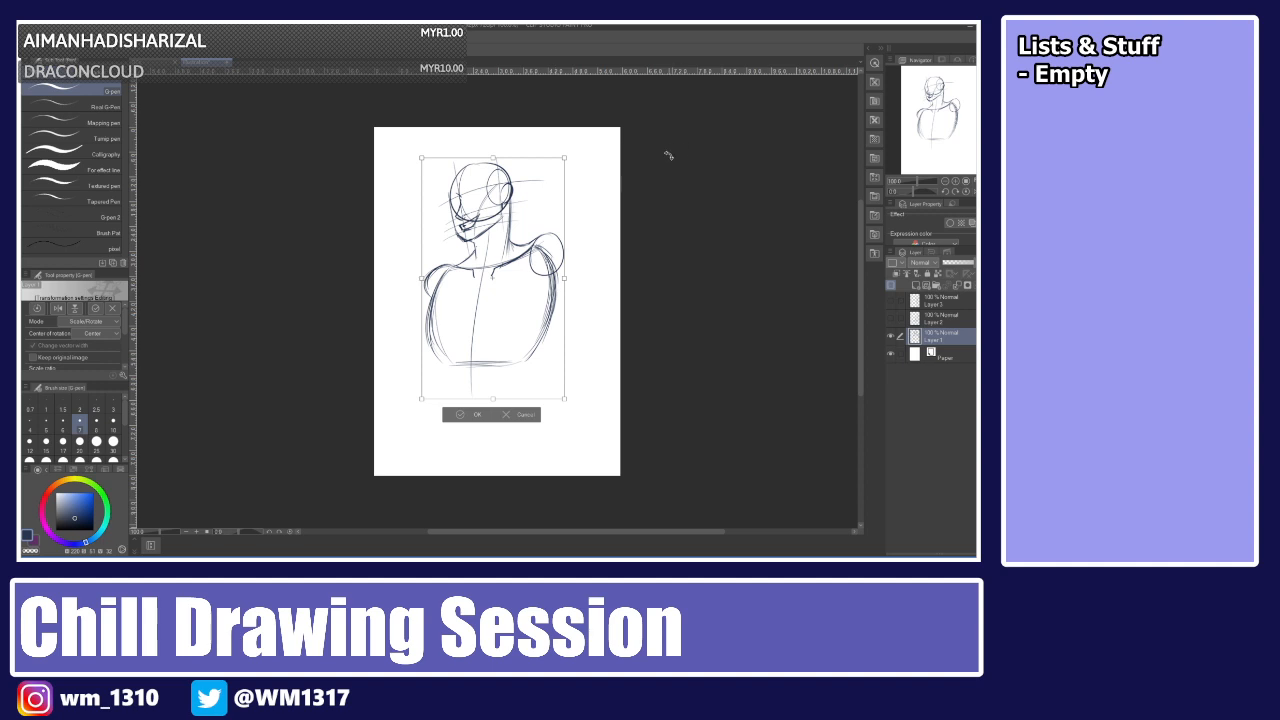
pyautogui.press('Return')
# Sketch a raised arm as a triangular shape extending up and right from the head.
pyautogui.moveTo(539, 239)
pyautogui.mouseDown()
pyautogui.moveTo(550, 277)
pyautogui.moveTo(548, 234)
pyautogui.moveTo(559, 240)
pyautogui.moveTo(544, 341)
pyautogui.mouseUp()
pyautogui.hotkey('ctrl', 'z')
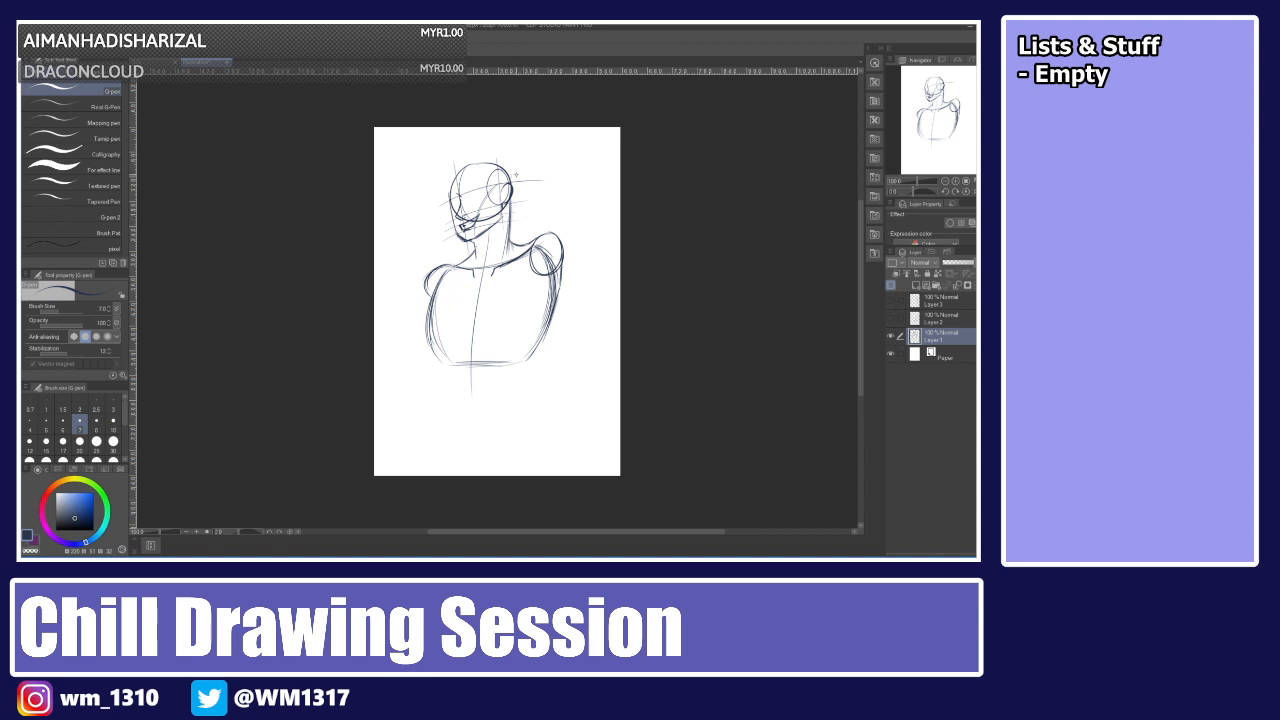
pyautogui.moveTo(522, 177); pyautogui.dragTo(511, 201)
pyautogui.hotkey('ctrl', 'z')
pyautogui.hotkey('ctrl', 'z')
pyautogui.moveTo(527, 185); pyautogui.dragTo(549, 255)
pyautogui.moveTo(527, 182); pyautogui.dragTo(532, 195)
pyautogui.moveTo(521, 226)
pyautogui.mouseDown()
pyautogui.moveTo(600, 182)
pyautogui.moveTo(584, 186)
pyautogui.moveTo(600, 184)
pyautogui.moveTo(548, 256)
pyautogui.mouseUp()
pyautogui.hotkey('ctrl', 'z')
pyautogui.moveTo(584, 204); pyautogui.dragTo(549, 257)
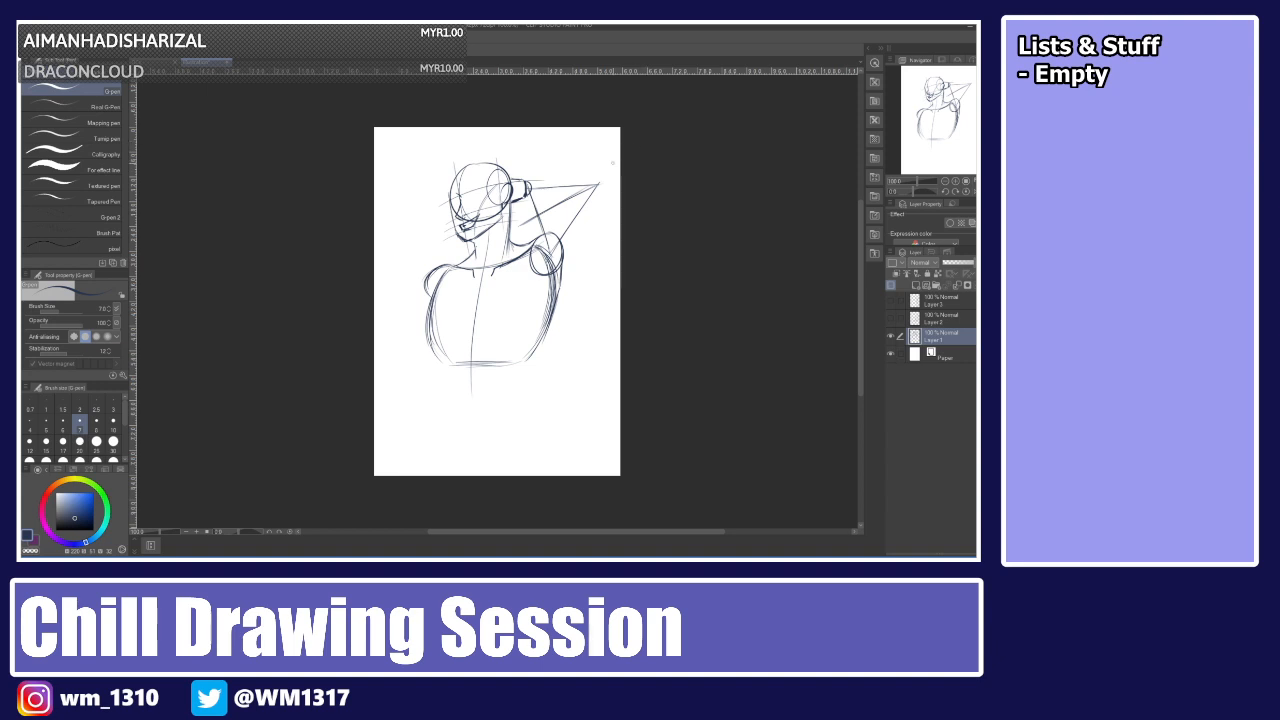
# Draw a curved ground line below the torso.
pyautogui.moveTo(444, 274)
pyautogui.mouseDown()
pyautogui.moveTo(435, 360)
pyautogui.moveTo(522, 356)
pyautogui.mouseUp()
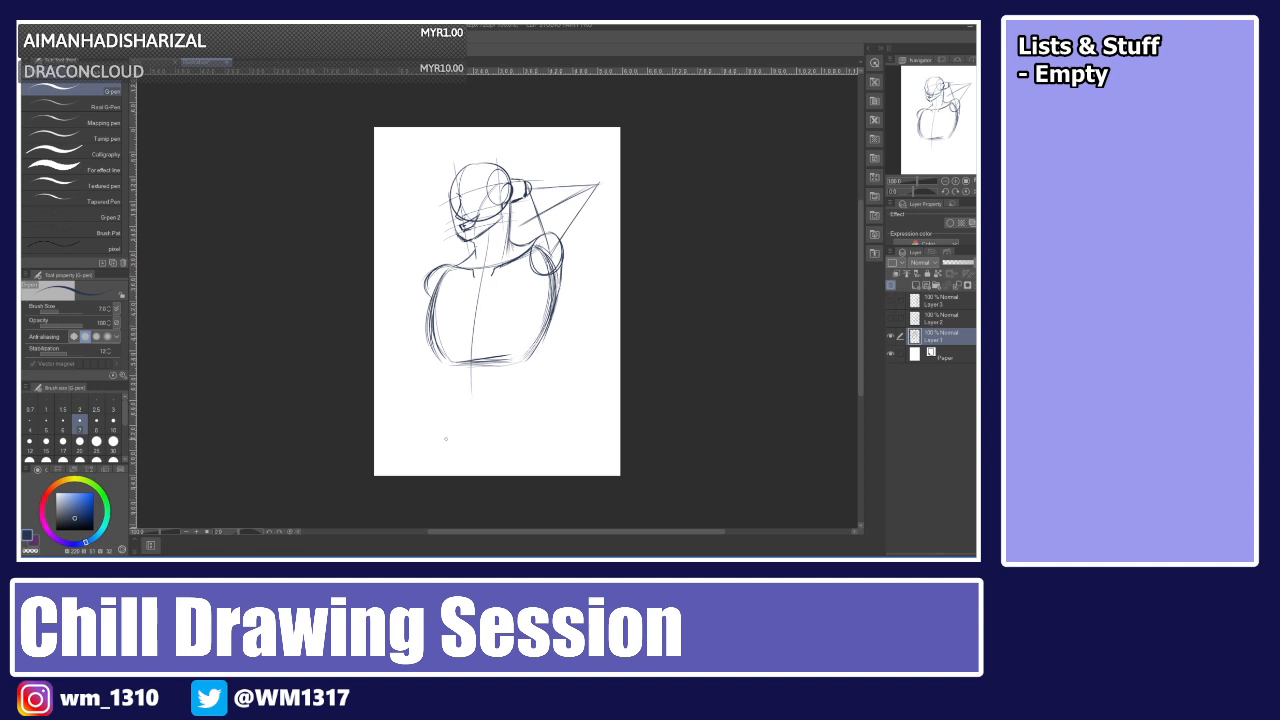
pyautogui.moveTo(443, 438); pyautogui.dragTo(522, 415)
pyautogui.hotkey('ctrl', 'z')
pyautogui.moveTo(435, 442); pyautogui.dragTo(539, 421)
# Scale down the sketch and move it toward the upper left of the canvas.
pyautogui.hotkey('ctrl', 't')
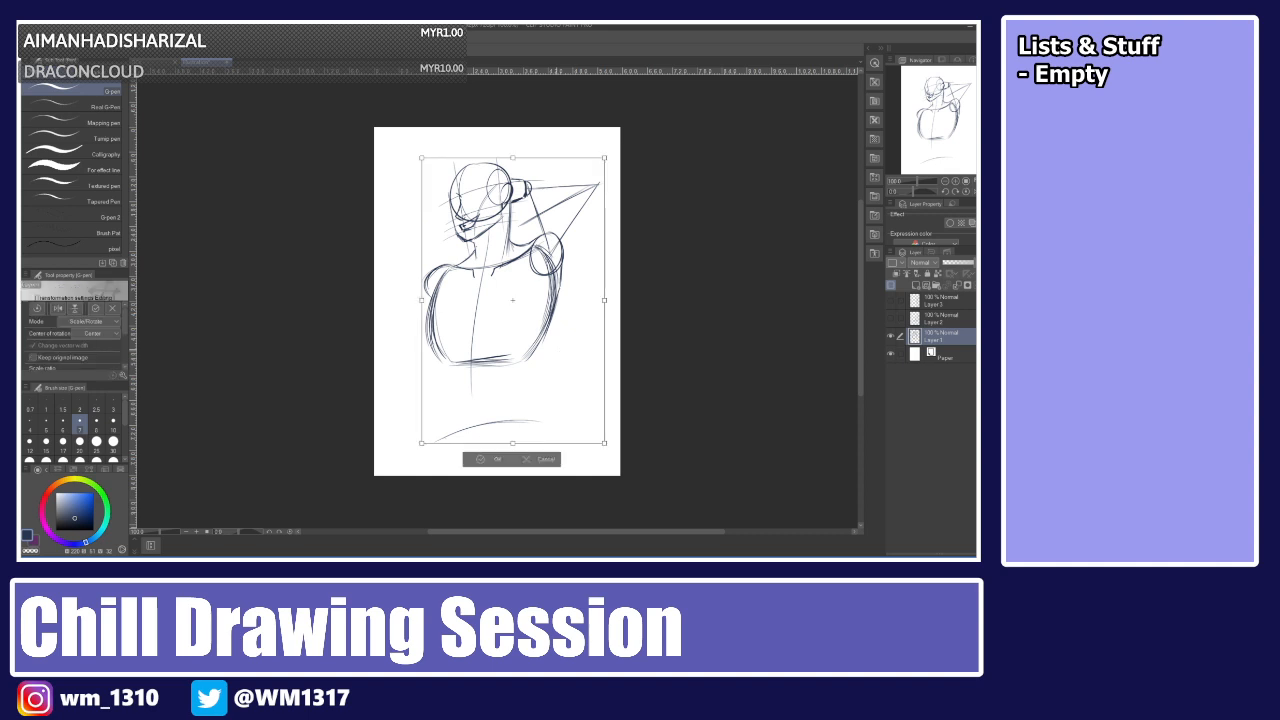
pyautogui.moveTo(606, 446)
pyautogui.mouseDown()
pyautogui.moveTo(545, 356)
pyautogui.moveTo(556, 367)
pyautogui.mouseUp()
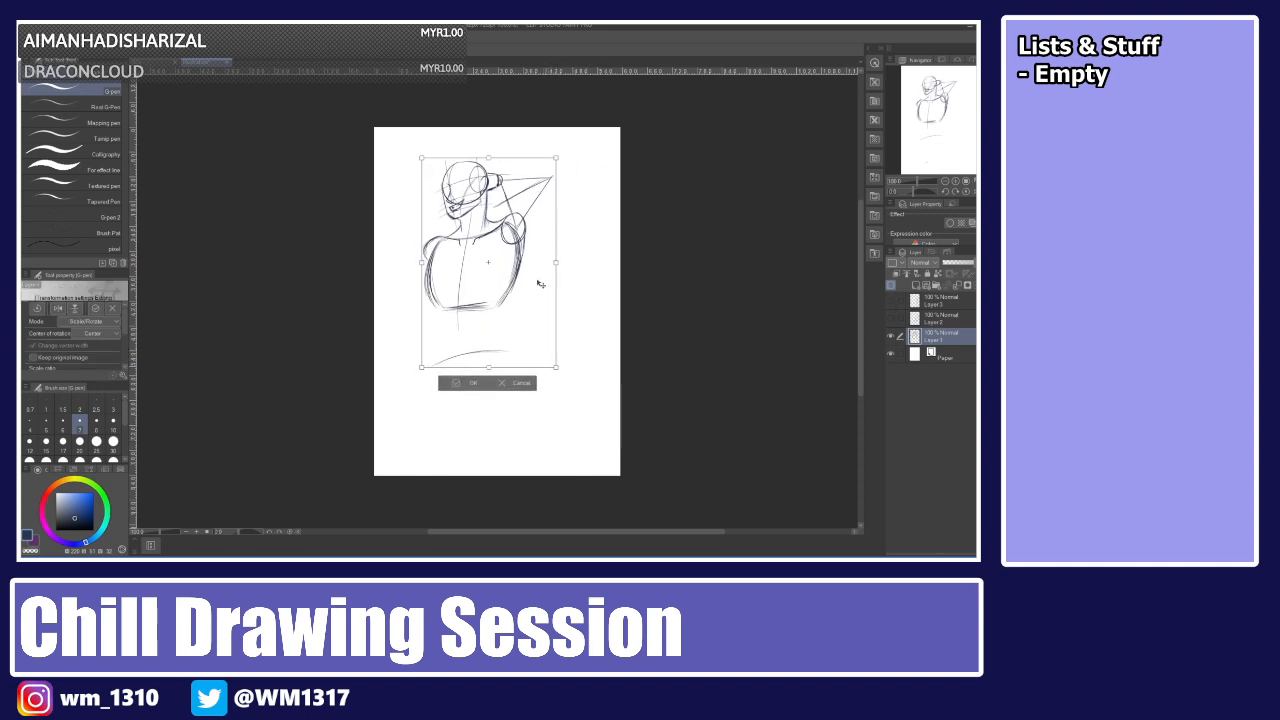
pyautogui.press('Return')
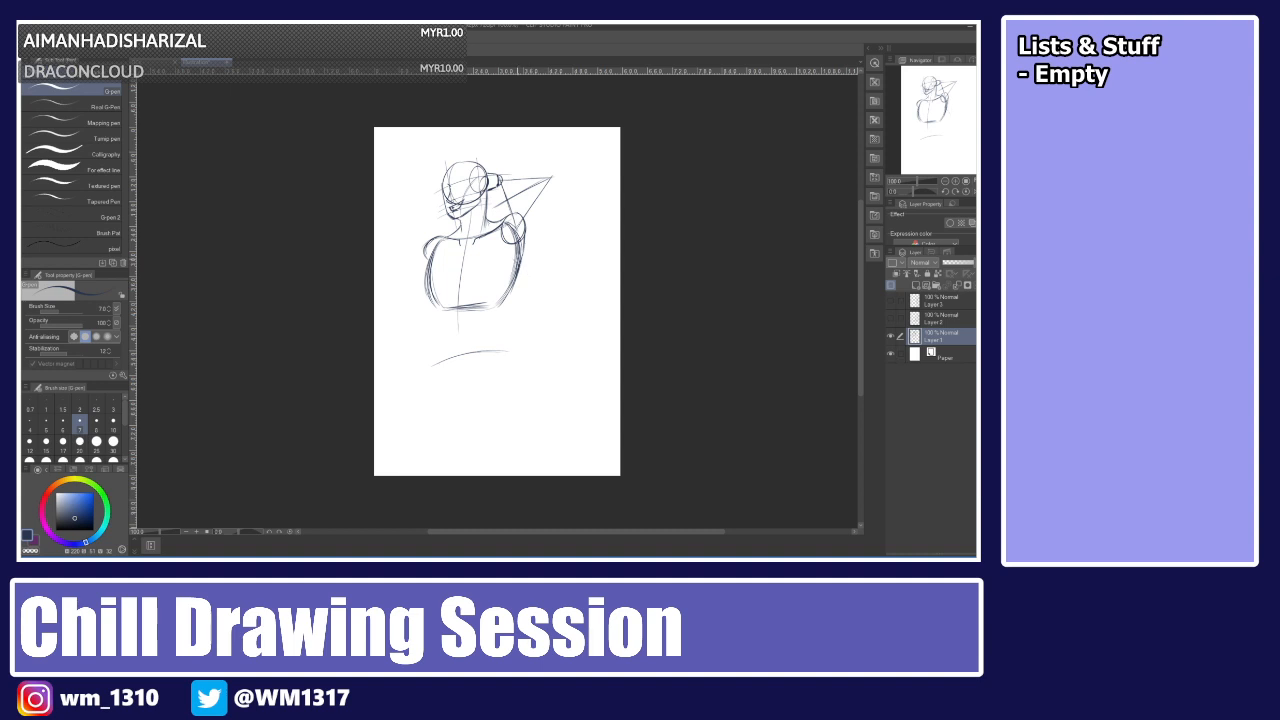
pyautogui.hotkey('ctrl', 't')
pyautogui.moveTo(523, 277); pyautogui.dragTo(505, 252)
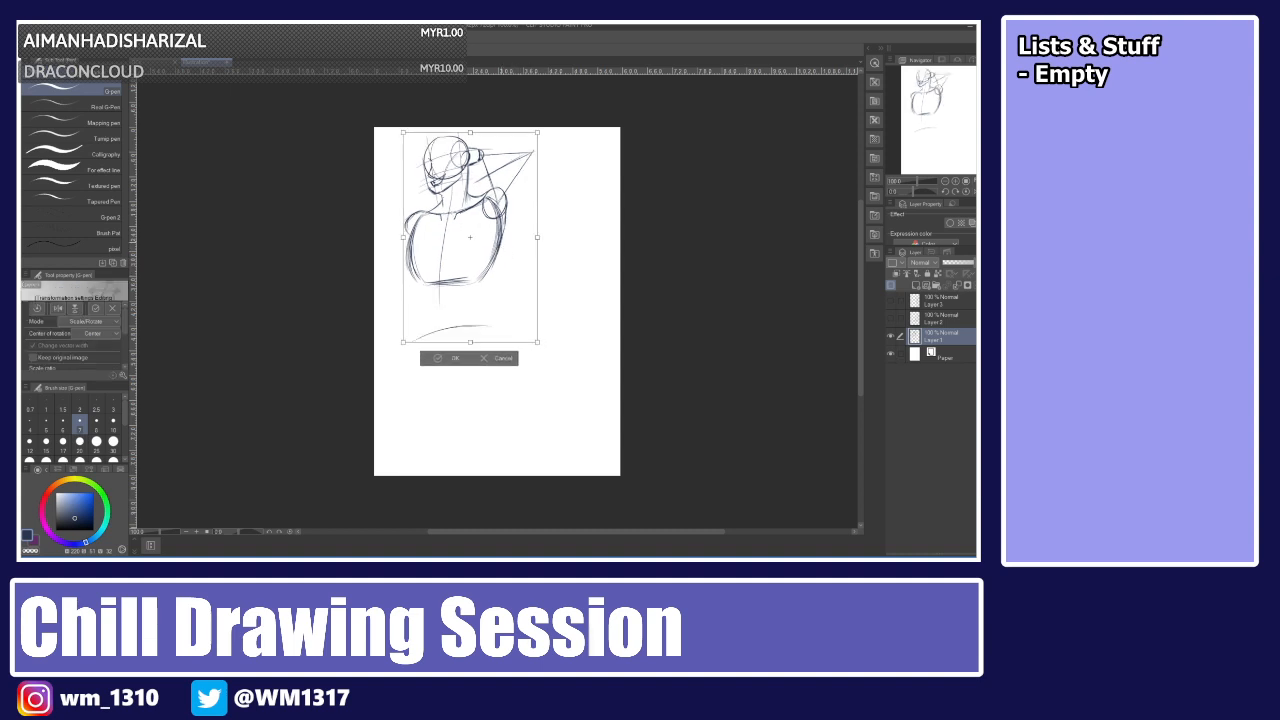
pyautogui.press('Return')
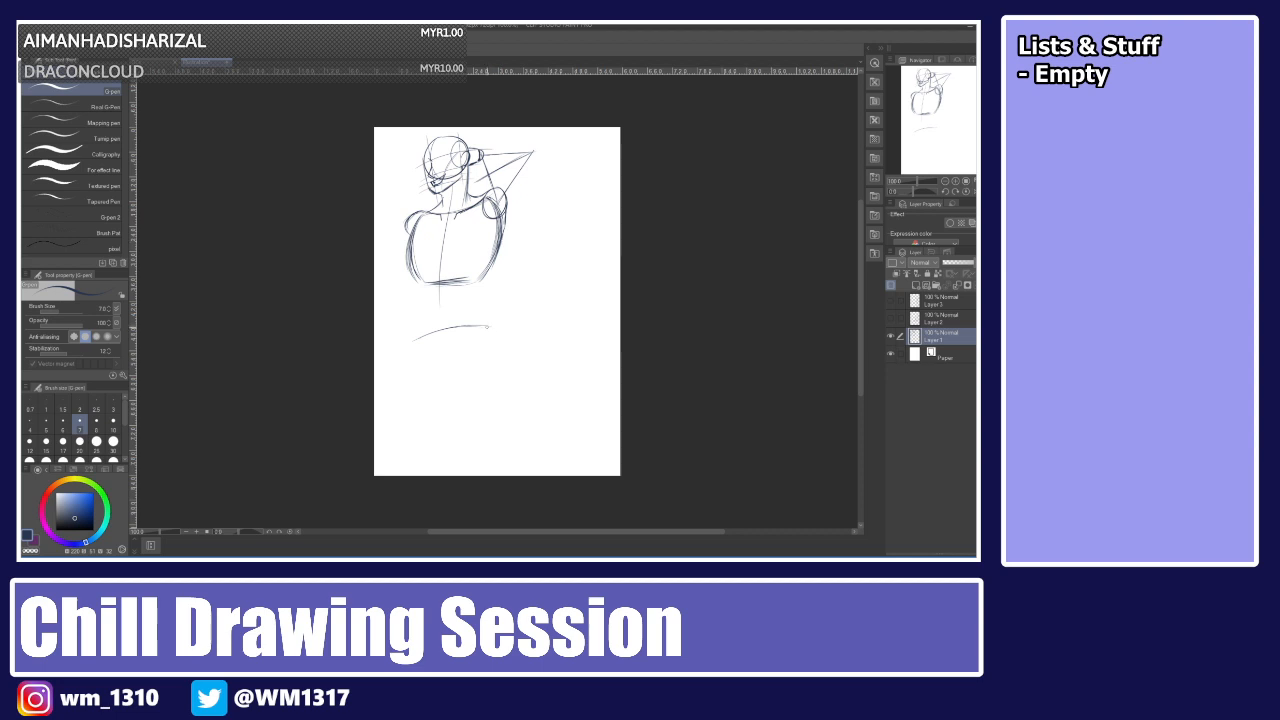
# Sketch a box-shaped hip section below the torso with the pen.
pyautogui.moveTo(488, 326); pyautogui.dragTo(508, 359)
pyautogui.moveTo(418, 334); pyautogui.dragTo(412, 361)
pyautogui.hotkey('ctrl', 'z')
pyautogui.hotkey('ctrl', 'z')
pyautogui.hotkey('ctrl', 'z')
pyautogui.hotkey('ctrl', 'z')
pyautogui.moveTo(482, 319); pyautogui.dragTo(498, 345)
pyautogui.moveTo(486, 325); pyautogui.dragTo(509, 366)
pyautogui.moveTo(412, 338); pyautogui.dragTo(482, 320)
pyautogui.moveTo(412, 338)
pyautogui.mouseDown()
pyautogui.moveTo(408, 376)
pyautogui.moveTo(482, 380)
pyautogui.moveTo(508, 366)
pyautogui.mouseUp()
pyautogui.moveTo(414, 380)
pyautogui.mouseDown()
pyautogui.moveTo(498, 378)
pyautogui.moveTo(506, 366)
pyautogui.mouseUp()
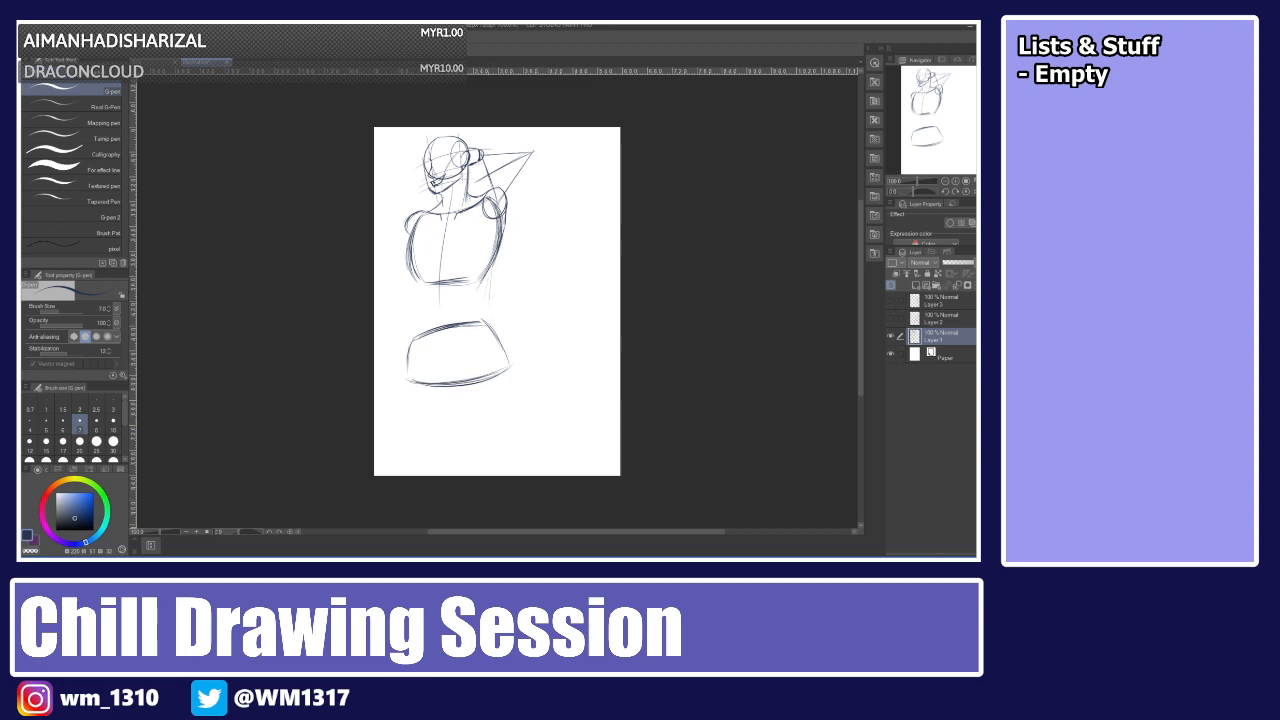
# Draw the torso's sides down to connect with the hips.
pyautogui.moveTo(487, 266)
pyautogui.mouseDown()
pyautogui.moveTo(484, 310)
pyautogui.moveTo(505, 355)
pyautogui.mouseUp()
pyautogui.moveTo(411, 236); pyautogui.dragTo(407, 370)
pyautogui.moveTo(418, 298); pyautogui.dragTo(409, 360)
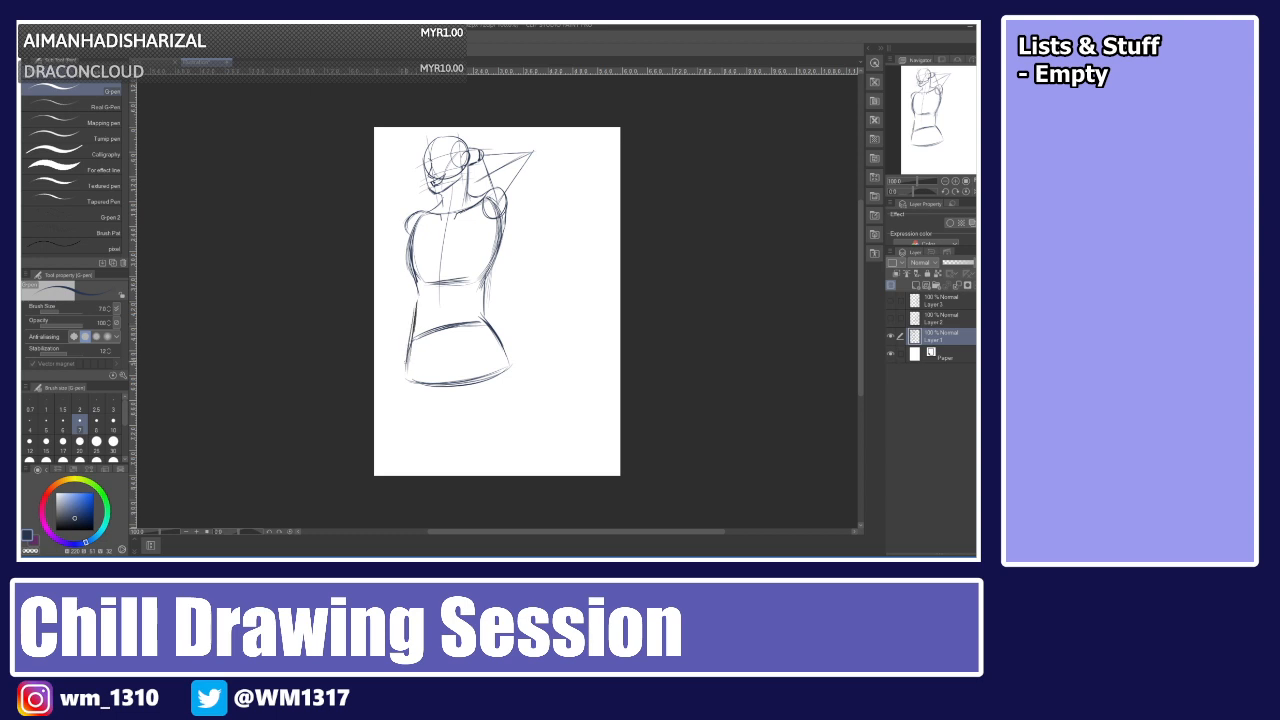
# Redraw the waist and sketch the ribcage arc and pelvic curves with repeated strokes and undos.
pyautogui.hotkey('ctrl', 'z')
pyautogui.hotkey('ctrl', 'z')
pyautogui.hotkey('ctrl', 'z')
pyautogui.moveTo(418, 299); pyautogui.dragTo(407, 370)
pyautogui.hotkey('ctrl', 'z')
pyautogui.hotkey('ctrl', 'z')
pyautogui.moveTo(418, 294); pyautogui.dragTo(407, 354)
pyautogui.moveTo(422, 278)
pyautogui.mouseDown()
pyautogui.moveTo(439, 258)
pyautogui.moveTo(467, 283)
pyautogui.moveTo(442, 379)
pyautogui.mouseUp()
pyautogui.hotkey('ctrl', 'z')
pyautogui.hotkey('ctrl', 'z')
pyautogui.hotkey('ctrl', 'z')
pyautogui.hotkey('ctrl', 'z')
pyautogui.hotkey('ctrl', 'z')
pyautogui.hotkey('ctrl', 'z')
pyautogui.hotkey('ctrl', 'z')
pyautogui.moveTo(468, 335)
pyautogui.mouseDown()
pyautogui.moveTo(438, 377)
pyautogui.moveTo(412, 352)
pyautogui.mouseUp()
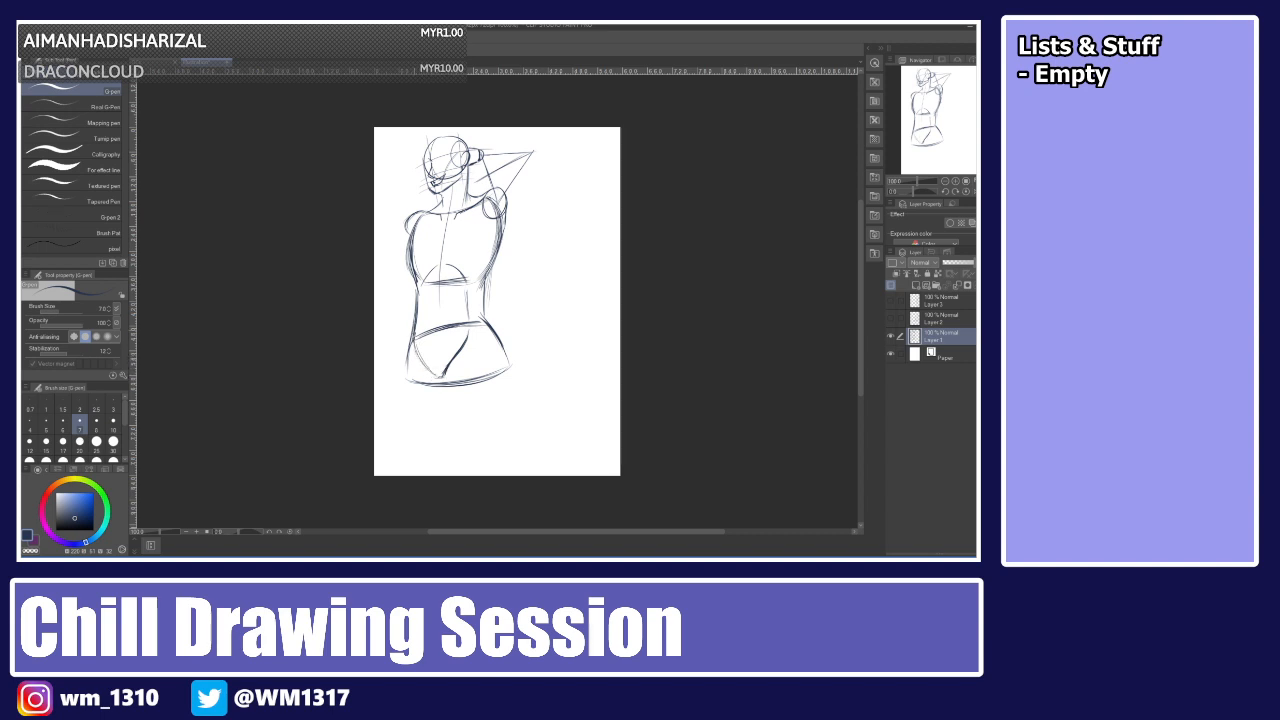
# Sketch the rounded hip and upper-thigh shapes below the waist.
pyautogui.moveTo(421, 293)
pyautogui.mouseDown()
pyautogui.moveTo(411, 356)
pyautogui.moveTo(428, 368)
pyautogui.mouseUp()
pyautogui.hotkey('ctrl', 'z')
pyautogui.hotkey('ctrl', 'z')
pyautogui.moveTo(424, 360); pyautogui.dragTo(440, 378)
pyautogui.moveTo(492, 338)
pyautogui.mouseDown()
pyautogui.moveTo(508, 366)
pyautogui.moveTo(450, 370)
pyautogui.moveTo(446, 388)
pyautogui.mouseUp()
pyautogui.moveTo(508, 352)
pyautogui.mouseDown()
pyautogui.moveTo(500, 388)
pyautogui.moveTo(454, 400)
pyautogui.moveTo(465, 399)
pyautogui.mouseUp()
pyautogui.moveTo(413, 329)
pyautogui.mouseDown()
pyautogui.moveTo(394, 371)
pyautogui.moveTo(423, 395)
pyautogui.moveTo(445, 393)
pyautogui.mouseUp()
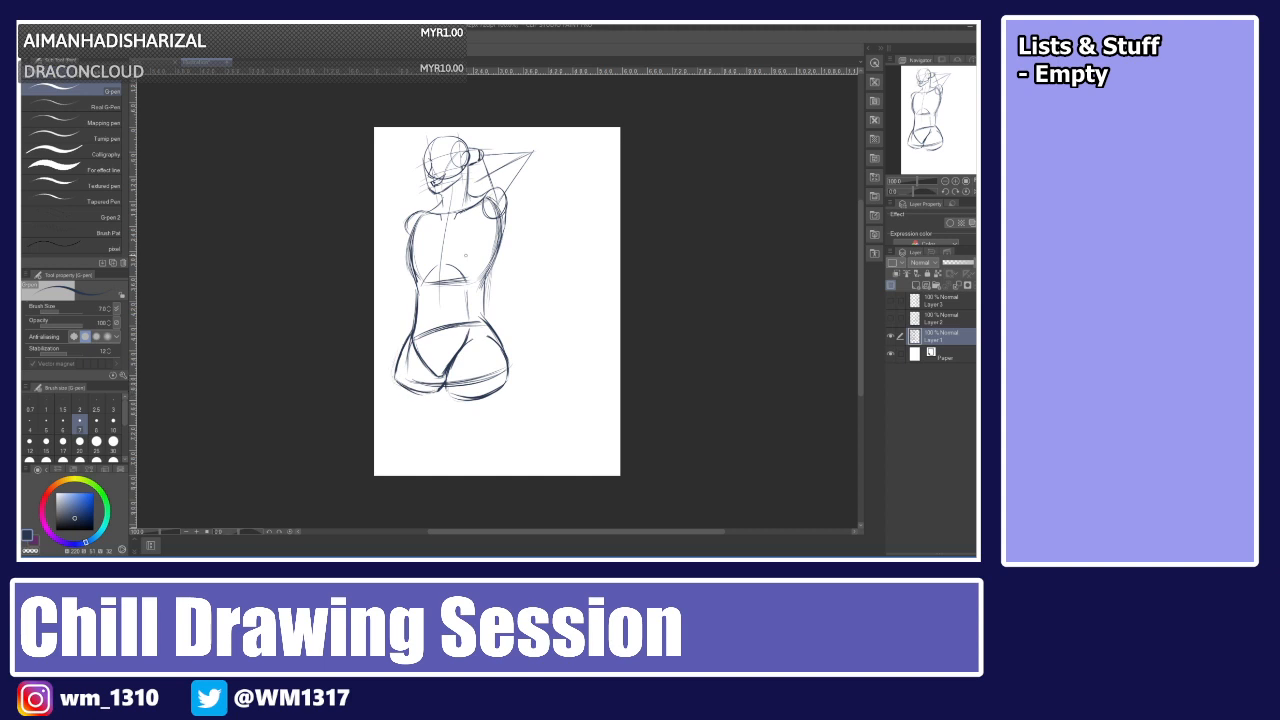
# Refine the hip and thigh outlines with new strokes.
pyautogui.hotkey('ctrl', 'z')
pyautogui.hotkey('ctrl', 'z')
pyautogui.hotkey('ctrl', 'z')
pyautogui.moveTo(445, 380)
pyautogui.mouseDown()
pyautogui.moveTo(434, 395)
pyautogui.moveTo(443, 389)
pyautogui.mouseUp()
pyautogui.moveTo(397, 377); pyautogui.dragTo(440, 395)
pyautogui.moveTo(491, 266)
pyautogui.mouseDown()
pyautogui.moveTo(485, 316)
pyautogui.moveTo(507, 347)
pyautogui.mouseUp()
pyautogui.moveTo(506, 345); pyautogui.dragTo(509, 363)
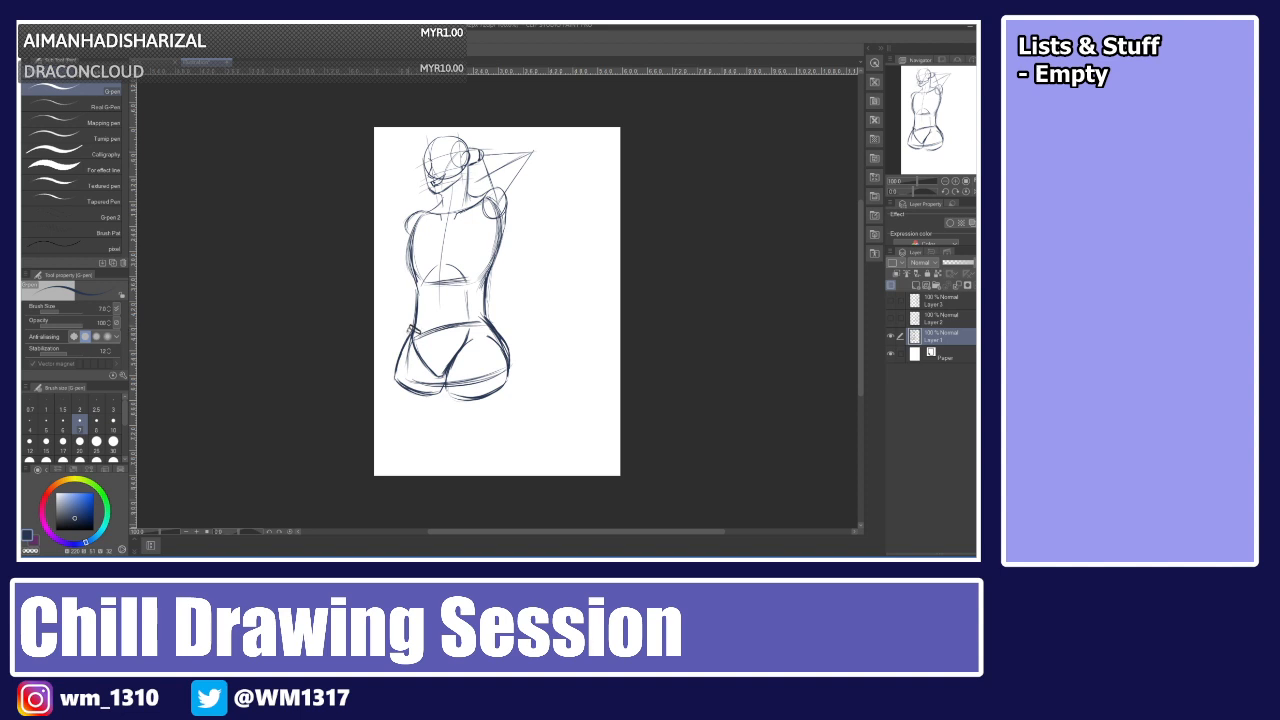
# Sketch the lowered arm along the figure's left side, bending to the hip.
pyautogui.hotkey('ctrl', 'z')
pyautogui.moveTo(398, 350); pyautogui.dragTo(404, 335)
pyautogui.moveTo(413, 213); pyautogui.dragTo(411, 320)
pyautogui.hotkey('ctrl', 'z')
pyautogui.moveTo(412, 268); pyautogui.dragTo(411, 326)
pyautogui.hotkey('ctrl', 'z')
pyautogui.moveTo(411, 218); pyautogui.dragTo(408, 326)
pyautogui.moveTo(394, 281)
pyautogui.mouseDown()
pyautogui.moveTo(433, 291)
pyautogui.moveTo(402, 316)
pyautogui.moveTo(408, 332)
pyautogui.mouseUp()
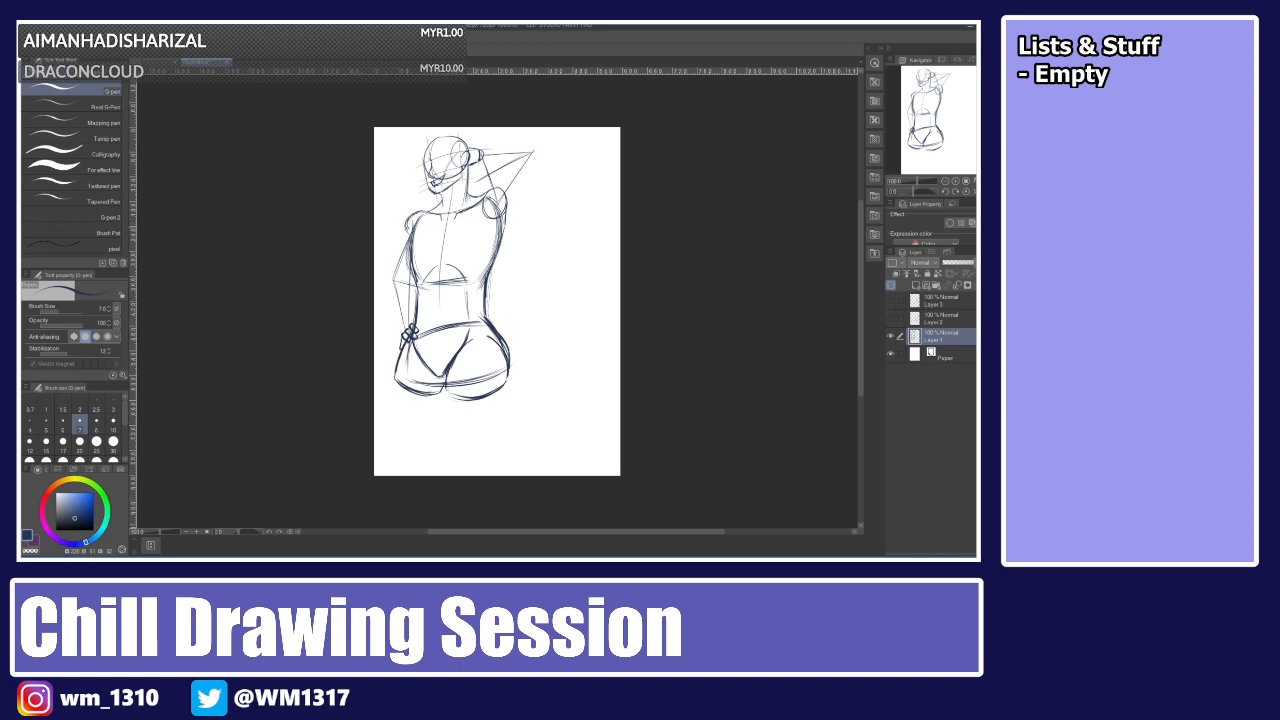
pyautogui.hotkey('ctrl', 'z')
pyautogui.hotkey('ctrl', 'z')
pyautogui.moveTo(389, 277); pyautogui.dragTo(411, 220)
pyautogui.hotkey('ctrl', 'z')
pyautogui.hotkey('ctrl', 'z')
pyautogui.moveTo(389, 278); pyautogui.dragTo(412, 216)
pyautogui.hotkey('ctrl', 'z')
pyautogui.moveTo(391, 281); pyautogui.dragTo(402, 331)
# Scale down the whole sketch with a free transform and apply it.
pyautogui.hotkey('ctrl', 't')
pyautogui.moveTo(537, 402); pyautogui.dragTo(491, 320)
pyautogui.moveTo(439, 228); pyautogui.dragTo(448, 236)
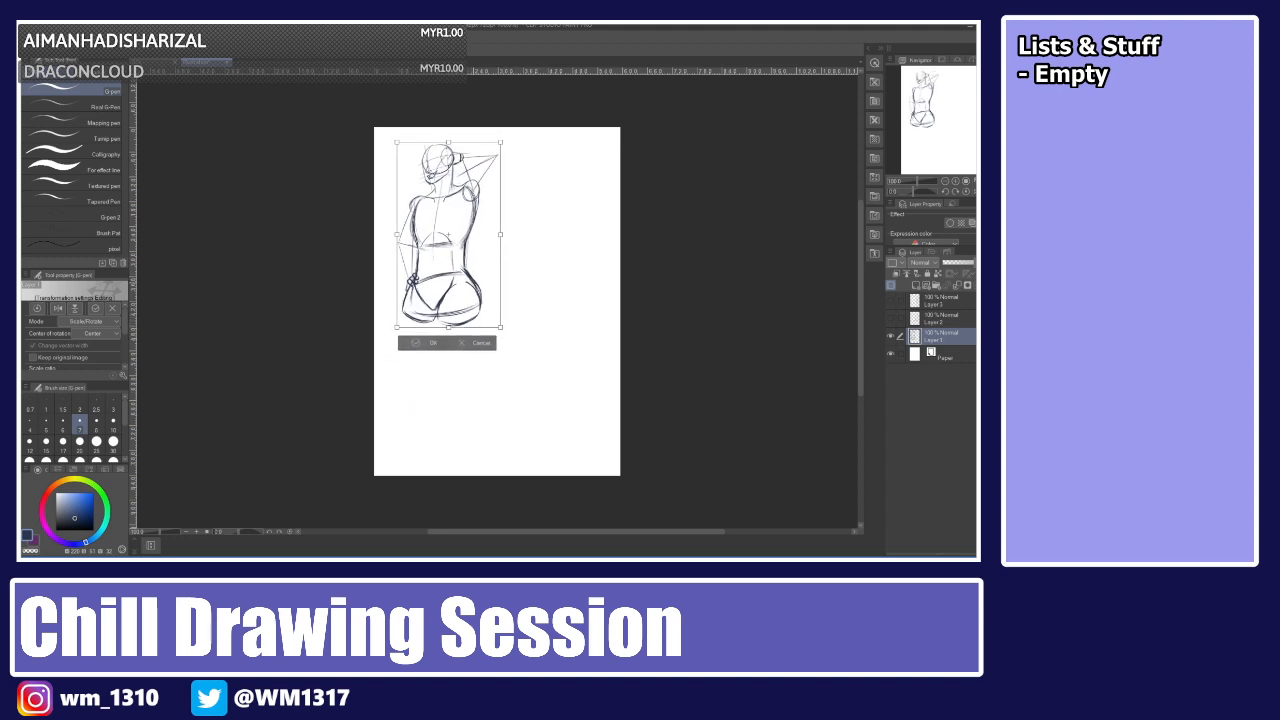
pyautogui.press('Return')
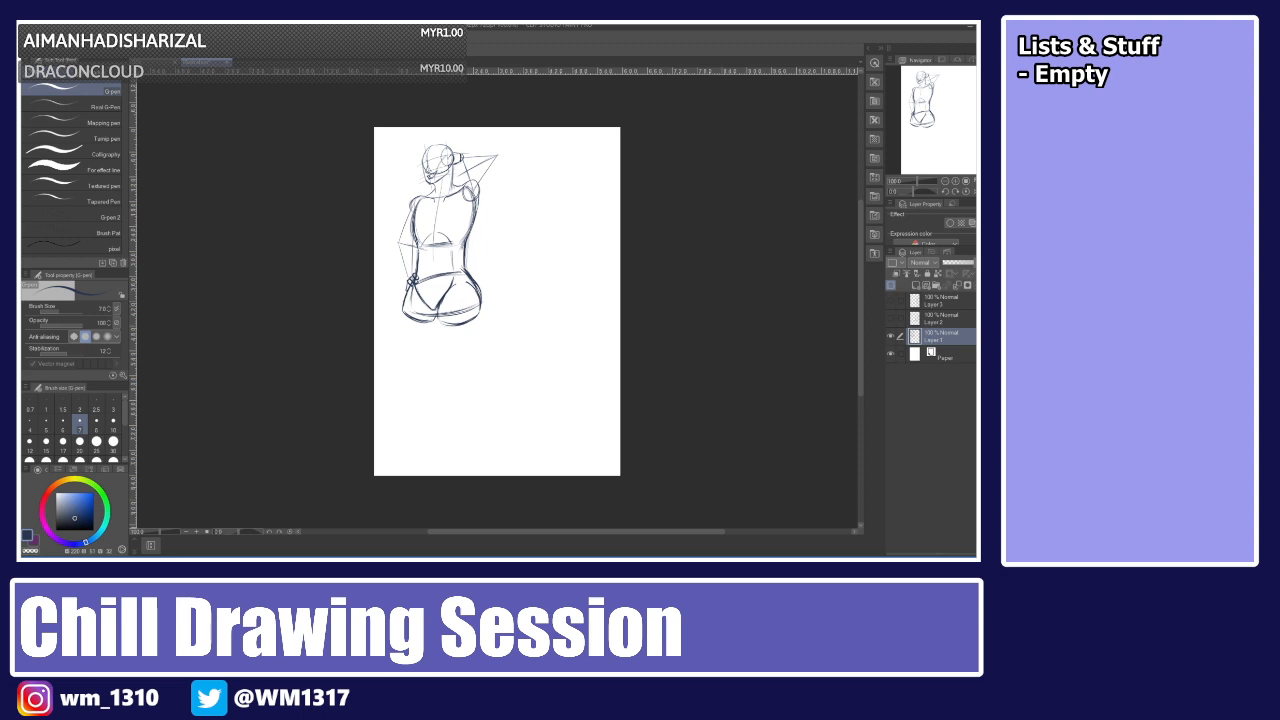
# Sketch both legs as long lines extending down from the hips.
pyautogui.moveTo(457, 297); pyautogui.dragTo(461, 392)
pyautogui.hotkey('ctrl', 'z')
pyautogui.moveTo(456, 294); pyautogui.dragTo(461, 383)
pyautogui.moveTo(416, 304); pyautogui.dragTo(399, 369)
pyautogui.hotkey('ctrl', 'z')
pyautogui.moveTo(414, 314); pyautogui.dragTo(396, 460)
pyautogui.hotkey('ctrl', 'z')
pyautogui.moveTo(401, 381); pyautogui.dragTo(392, 452)
pyautogui.hotkey('ctrl', 'z')
pyautogui.moveTo(400, 380); pyautogui.dragTo(394, 452)
pyautogui.moveTo(463, 394); pyautogui.dragTo(469, 454)
pyautogui.hotkey('ctrl', 'z')
pyautogui.moveTo(464, 398); pyautogui.dragTo(470, 463)
pyautogui.hotkey('ctrl', 'z')
pyautogui.moveTo(464, 400); pyautogui.dragTo(467, 458)
pyautogui.hotkey('ctrl', 'z')
pyautogui.moveTo(463, 400); pyautogui.dragTo(468, 466)
# Shrink the sketch slightly with a free transform to fit the legs on the canvas.
pyautogui.hotkey('ctrl', 't')
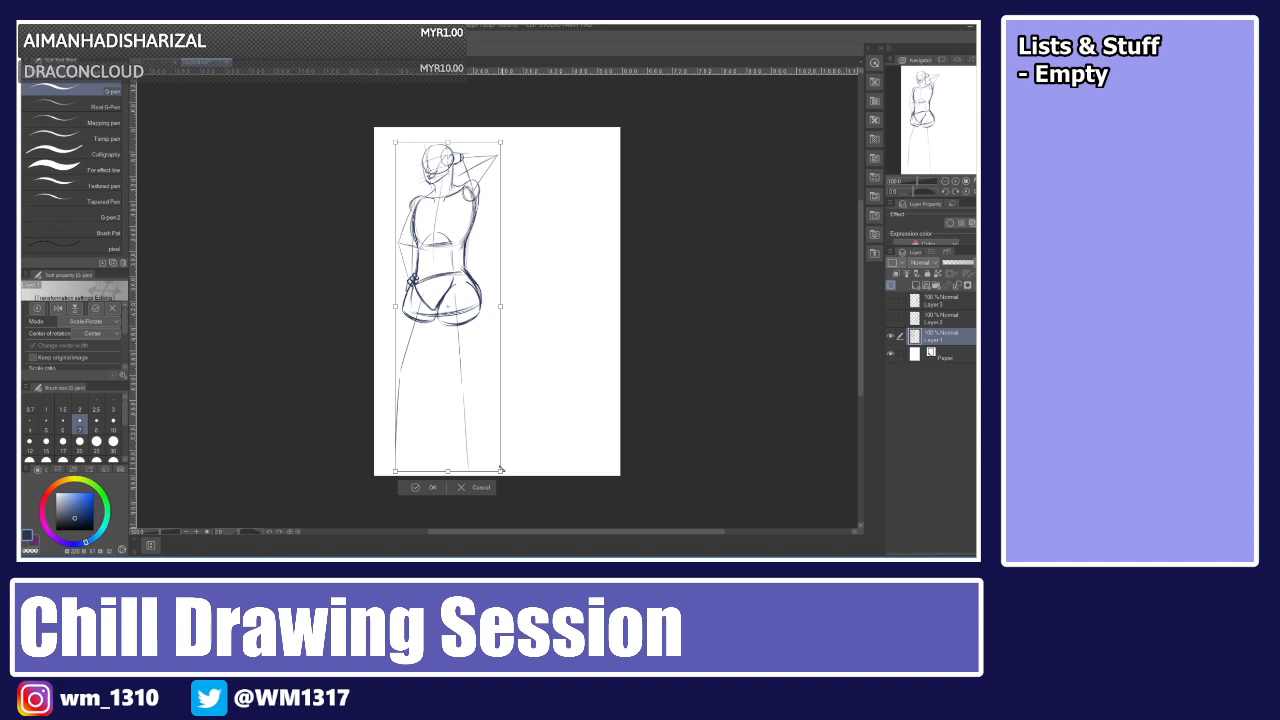
pyautogui.moveTo(500, 470); pyautogui.dragTo(491, 441)
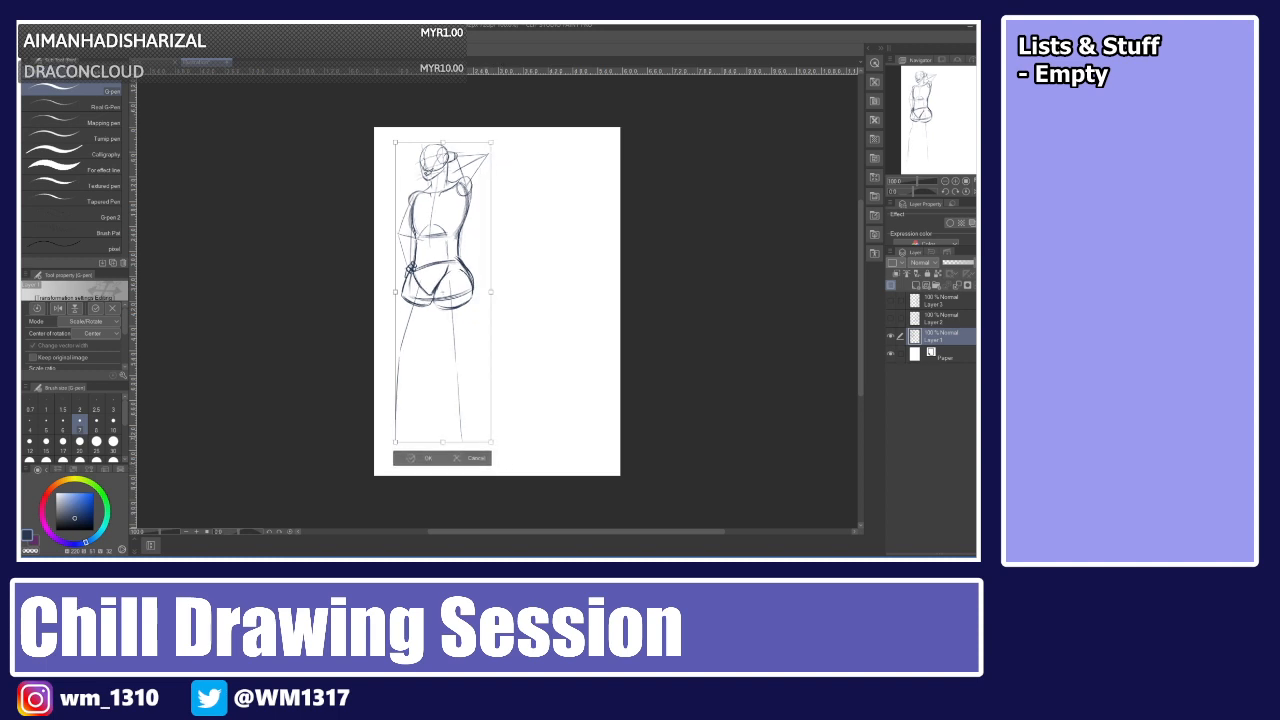
pyautogui.press('Return')
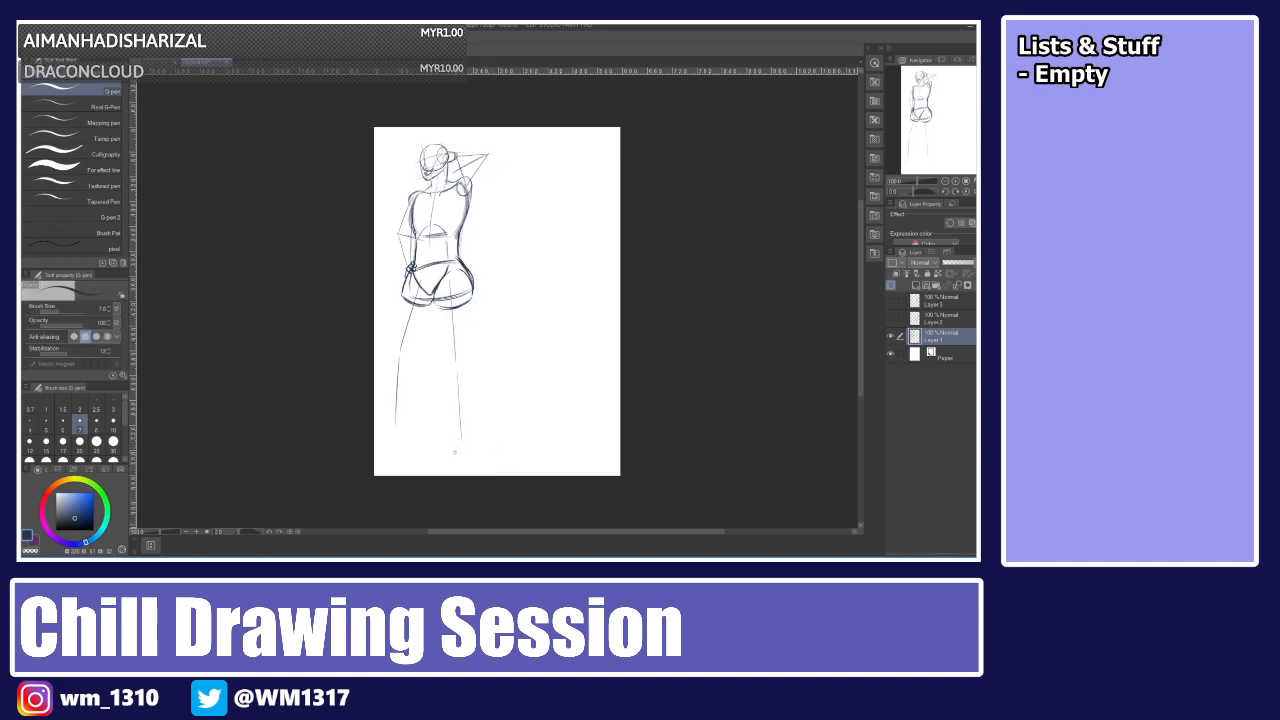
# Sketch the feet at the bottom of both legs.
pyautogui.moveTo(454, 452)
pyautogui.mouseDown()
pyautogui.moveTo(466, 440)
pyautogui.moveTo(482, 455)
pyautogui.mouseUp()
pyautogui.hotkey('ctrl', 'z')
pyautogui.moveTo(466, 442)
pyautogui.mouseDown()
pyautogui.moveTo(484, 463)
pyautogui.moveTo(455, 448)
pyautogui.moveTo(460, 464)
pyautogui.mouseUp()
pyautogui.hotkey('ctrl', 'z')
pyautogui.moveTo(395, 417)
pyautogui.mouseDown()
pyautogui.moveTo(390, 440)
pyautogui.moveTo(408, 430)
pyautogui.moveTo(401, 450)
pyautogui.moveTo(381, 451)
pyautogui.moveTo(399, 453)
pyautogui.moveTo(391, 444)
pyautogui.moveTo(408, 431)
pyautogui.moveTo(399, 452)
pyautogui.mouseUp()
pyautogui.hotkey('ctrl', 'z')
pyautogui.hotkey('ctrl', 'z')
pyautogui.moveTo(433, 296); pyautogui.dragTo(433, 326)
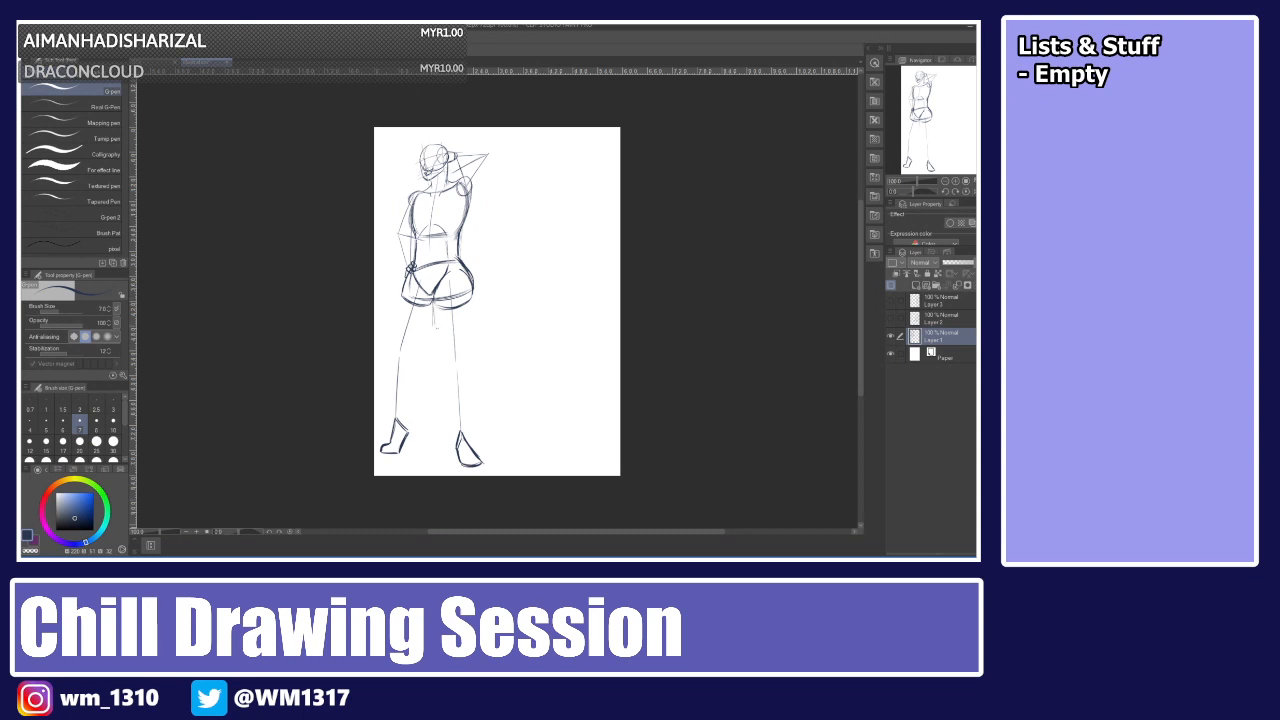
# Draw the inner thigh and leg contours between hips and knees.
pyautogui.hotkey('ctrl', 'z')
pyautogui.hotkey('ctrl', 'z')
pyautogui.moveTo(432, 302); pyautogui.dragTo(446, 367)
pyautogui.hotkey('ctrl', 'z')
pyautogui.hotkey('ctrl', 'z')
pyautogui.hotkey('ctrl', 'z')
pyautogui.hotkey('ctrl', 'z')
pyautogui.hotkey('ctrl', 'z')
pyautogui.moveTo(432, 298); pyautogui.dragTo(447, 373)
pyautogui.moveTo(474, 300); pyautogui.dragTo(468, 370)
pyautogui.hotkey('ctrl', 'z')
pyautogui.hotkey('ctrl', 'z')
pyautogui.moveTo(475, 306)
pyautogui.mouseDown()
pyautogui.moveTo(469, 371)
pyautogui.moveTo(448, 368)
pyautogui.mouseUp()
pyautogui.moveTo(452, 360); pyautogui.dragTo(456, 376)
pyautogui.moveTo(439, 351); pyautogui.dragTo(455, 430)
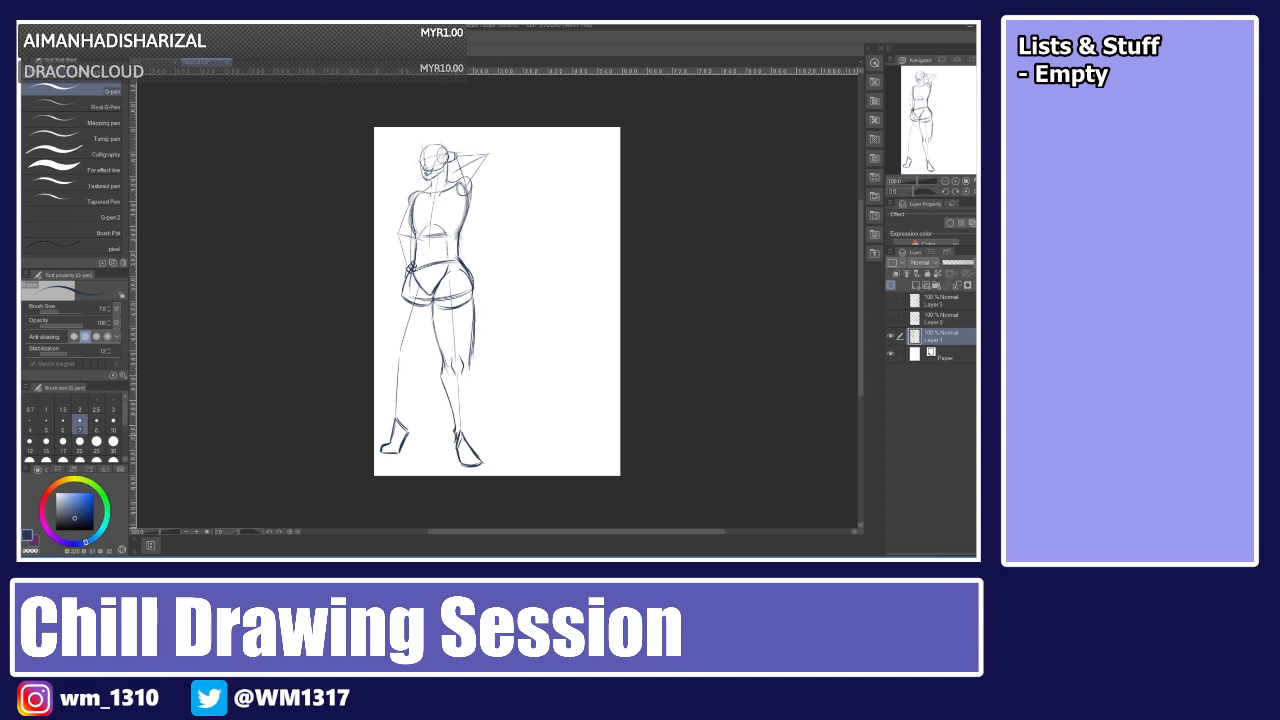
# Sketch the outer contours of both legs down toward the feet.
pyautogui.moveTo(473, 352); pyautogui.dragTo(465, 428)
pyautogui.hotkey('ctrl', 'z')
pyautogui.hotkey('ctrl', 'z')
pyautogui.moveTo(471, 358)
pyautogui.mouseDown()
pyautogui.moveTo(466, 432)
pyautogui.moveTo(483, 462)
pyautogui.mouseUp()
pyautogui.hotkey('ctrl', 'z')
pyautogui.moveTo(406, 284); pyautogui.dragTo(398, 340)
pyautogui.hotkey('ctrl', 'z')
pyautogui.moveTo(403, 288); pyautogui.dragTo(395, 362)
pyautogui.hotkey('ctrl', 'z')
pyautogui.hotkey('ctrl', 'z')
pyautogui.moveTo(403, 290); pyautogui.dragTo(390, 354)
pyautogui.hotkey('ctrl', 'z')
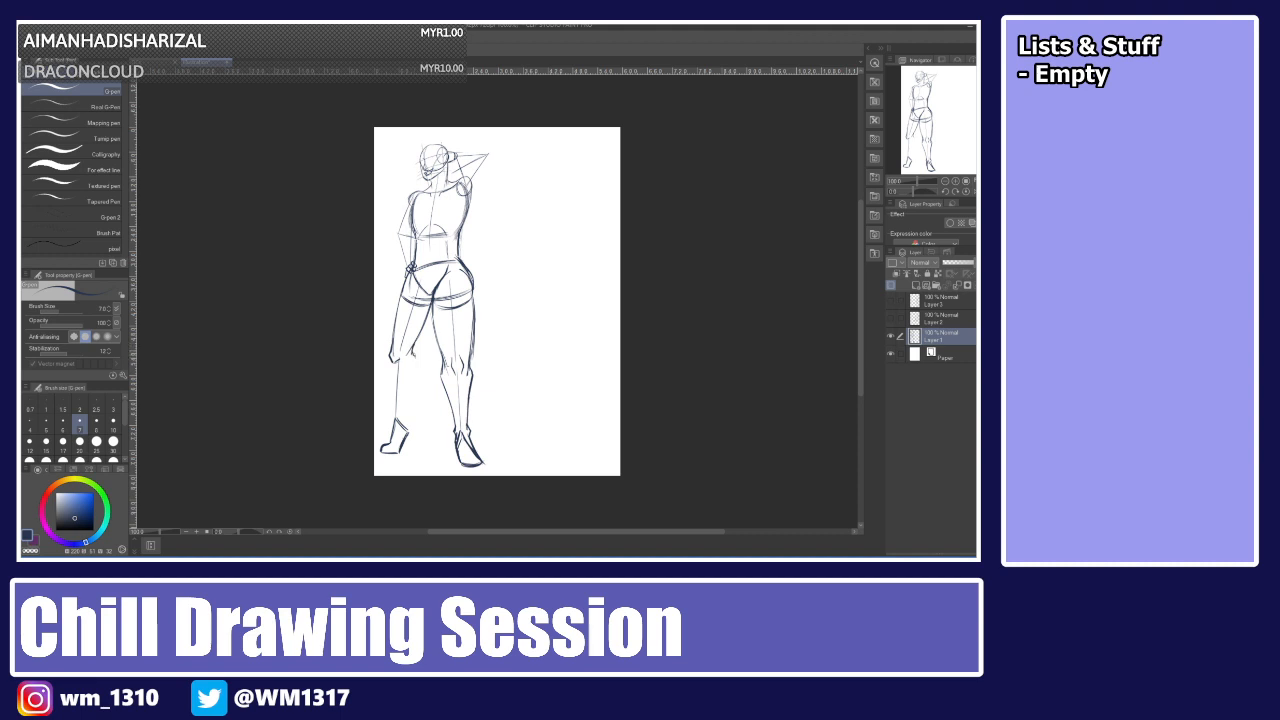
# Refine the lower legs with knee and calf lines.
pyautogui.moveTo(416, 369); pyautogui.dragTo(402, 412)
pyautogui.moveTo(401, 421); pyautogui.dragTo(409, 431)
pyautogui.moveTo(394, 366); pyautogui.dragTo(389, 424)
pyautogui.hotkey('ctrl', 'z')
pyautogui.hotkey('ctrl', 'z')
pyautogui.hotkey('ctrl', 'z')
pyautogui.moveTo(390, 359); pyautogui.dragTo(393, 412)
pyautogui.hotkey('ctrl', 'z')
pyautogui.moveTo(392, 360); pyautogui.dragTo(389, 416)
pyautogui.hotkey('ctrl', 'z')
pyautogui.hotkey('ctrl', 'z')
pyautogui.hotkey('ctrl', 'z')
pyautogui.moveTo(390, 358); pyautogui.dragTo(391, 425)
pyautogui.hotkey('ctrl', 'z')
pyautogui.moveTo(390, 361); pyautogui.dragTo(389, 423)
pyautogui.moveTo(407, 398); pyautogui.dragTo(402, 422)
pyautogui.moveTo(412, 369)
pyautogui.mouseDown()
pyautogui.moveTo(402, 455)
pyautogui.moveTo(383, 455)
pyautogui.moveTo(413, 431)
pyautogui.moveTo(403, 419)
pyautogui.mouseUp()
pyautogui.hotkey('ctrl', 'z')
pyautogui.hotkey('ctrl', 'z')
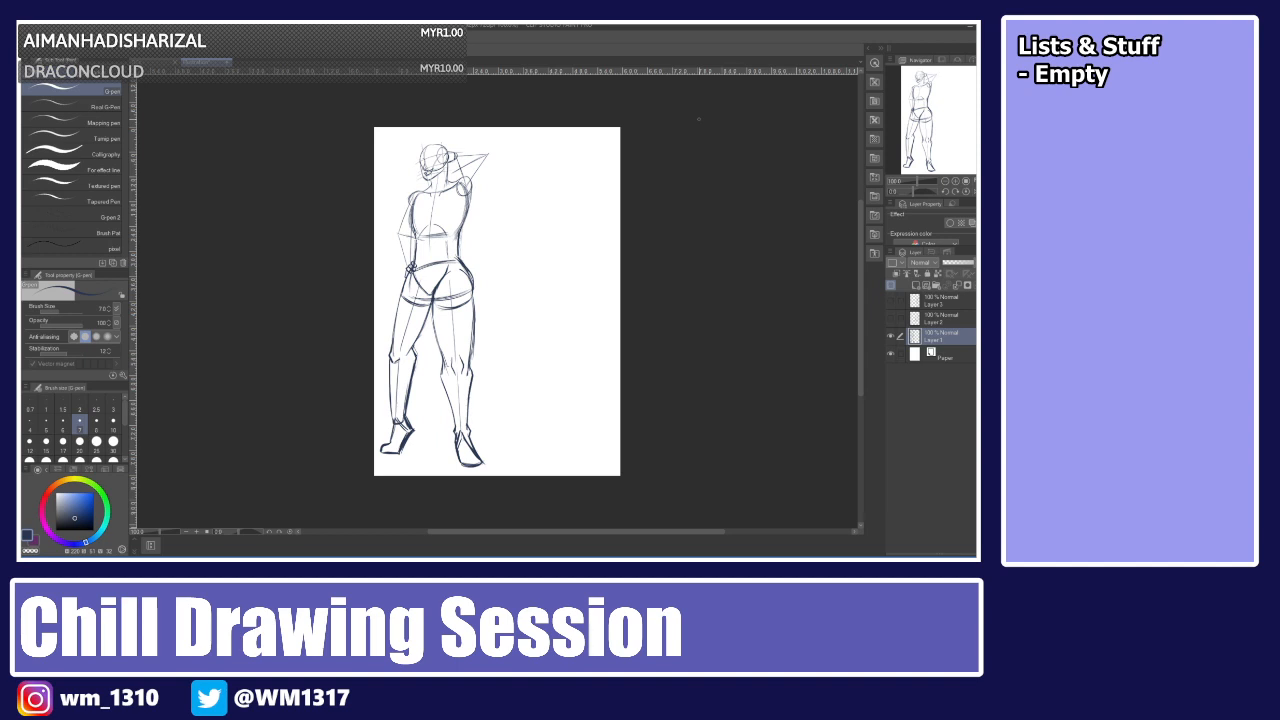
# Flip the canvas horizontally back and forth to check the figure's proportions.
pyautogui.press('h')
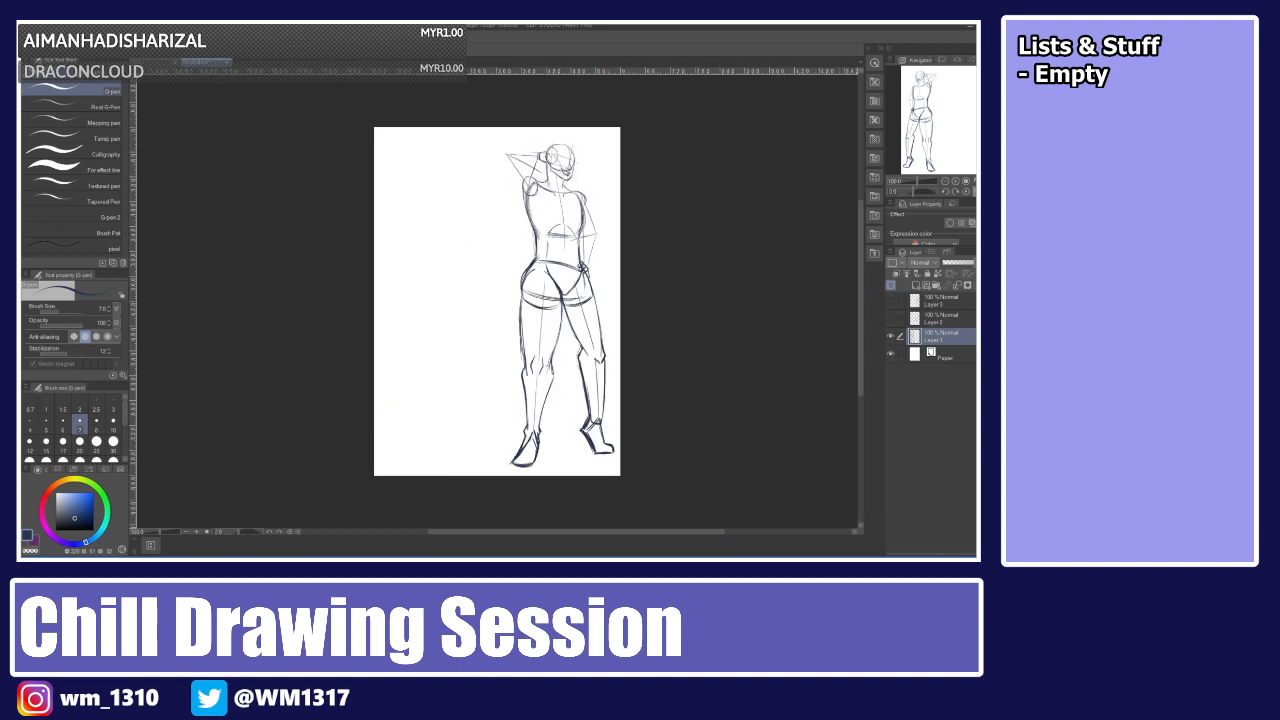
pyautogui.press('h')
pyautogui.press('h')
pyautogui.press('h')
pyautogui.press('h')
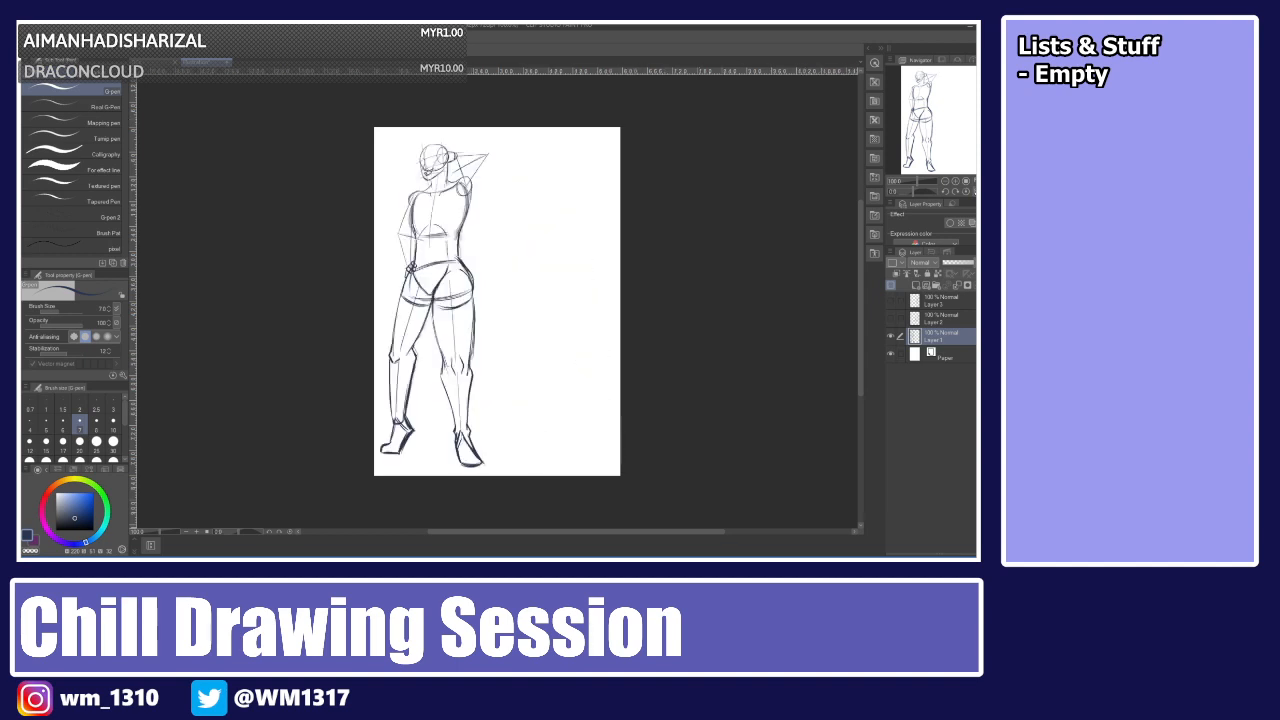
pyautogui.press('h')
pyautogui.press('h')
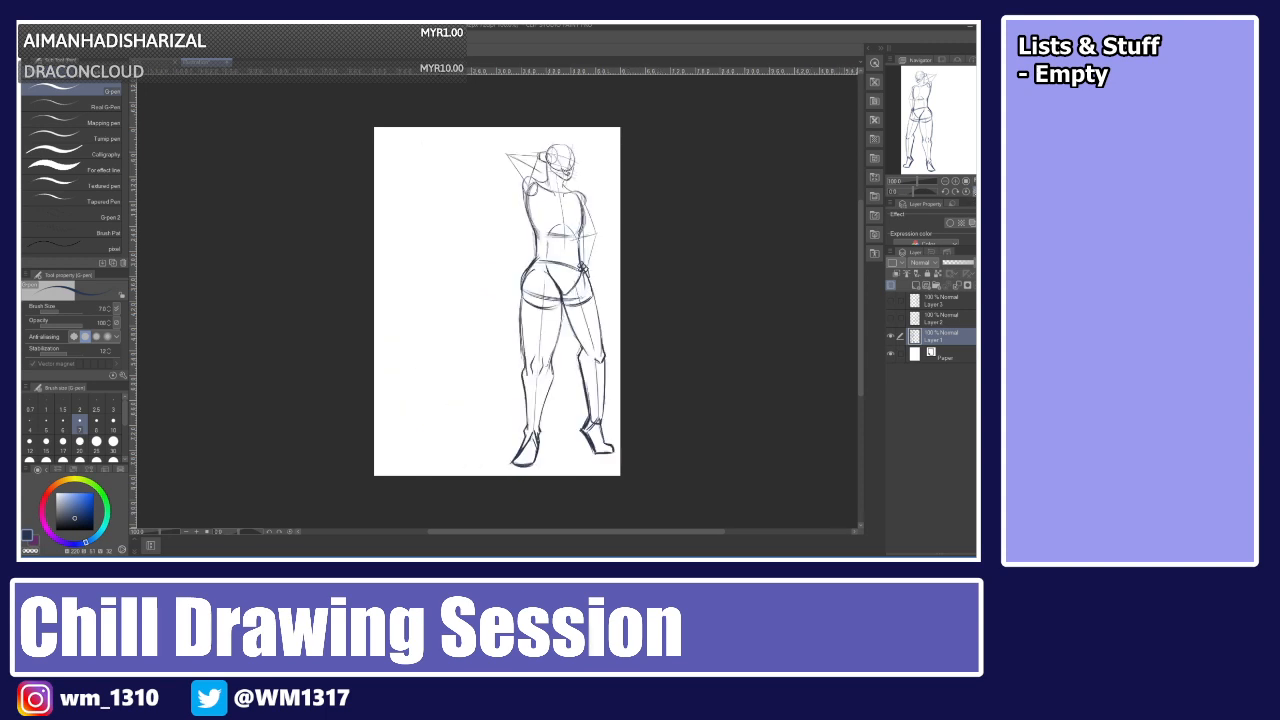
pyautogui.press('h')
pyautogui.press('h')
pyautogui.press('h')
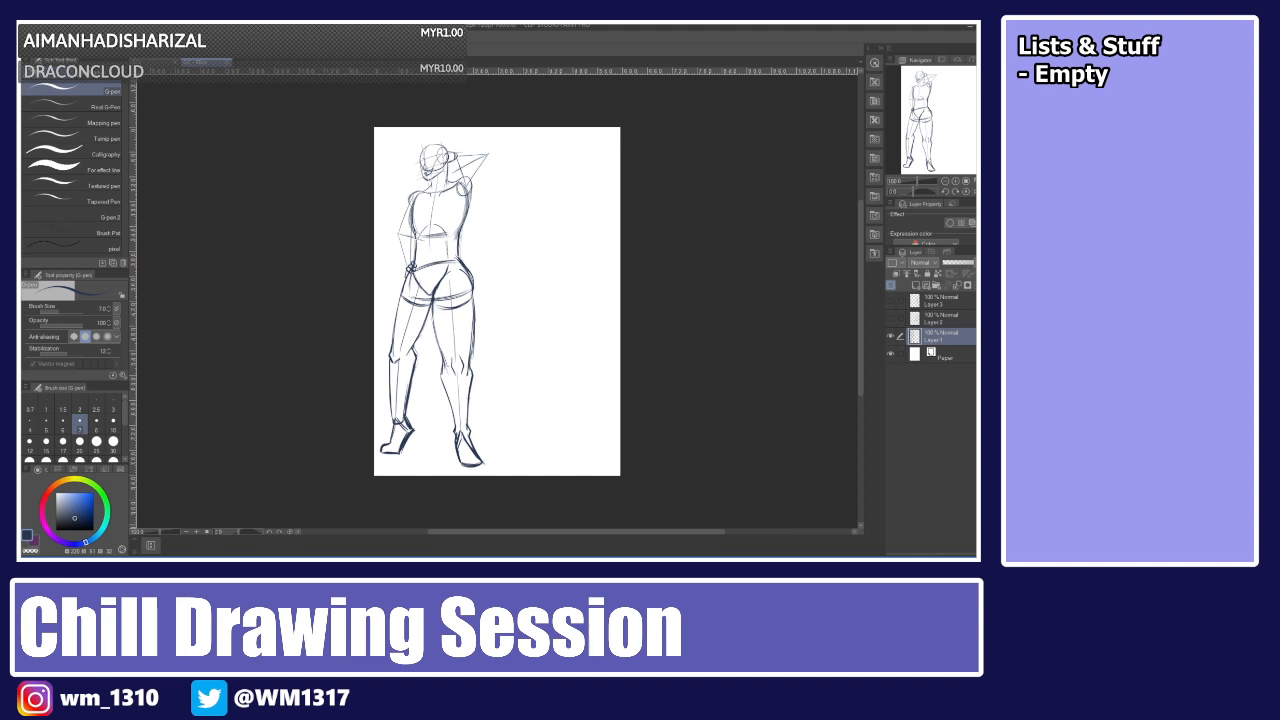
pyautogui.hotkey('ctrl', '+')
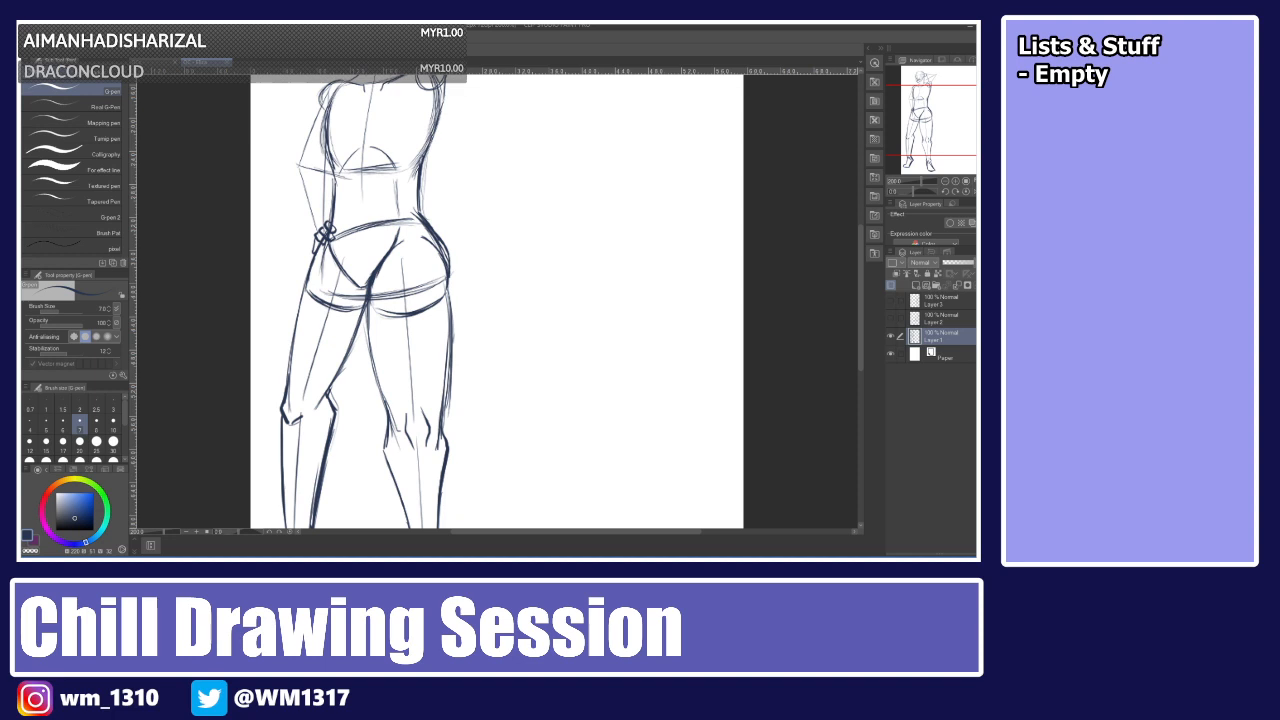
pyautogui.moveTo(860, 296); pyautogui.dragTo(857, 252)
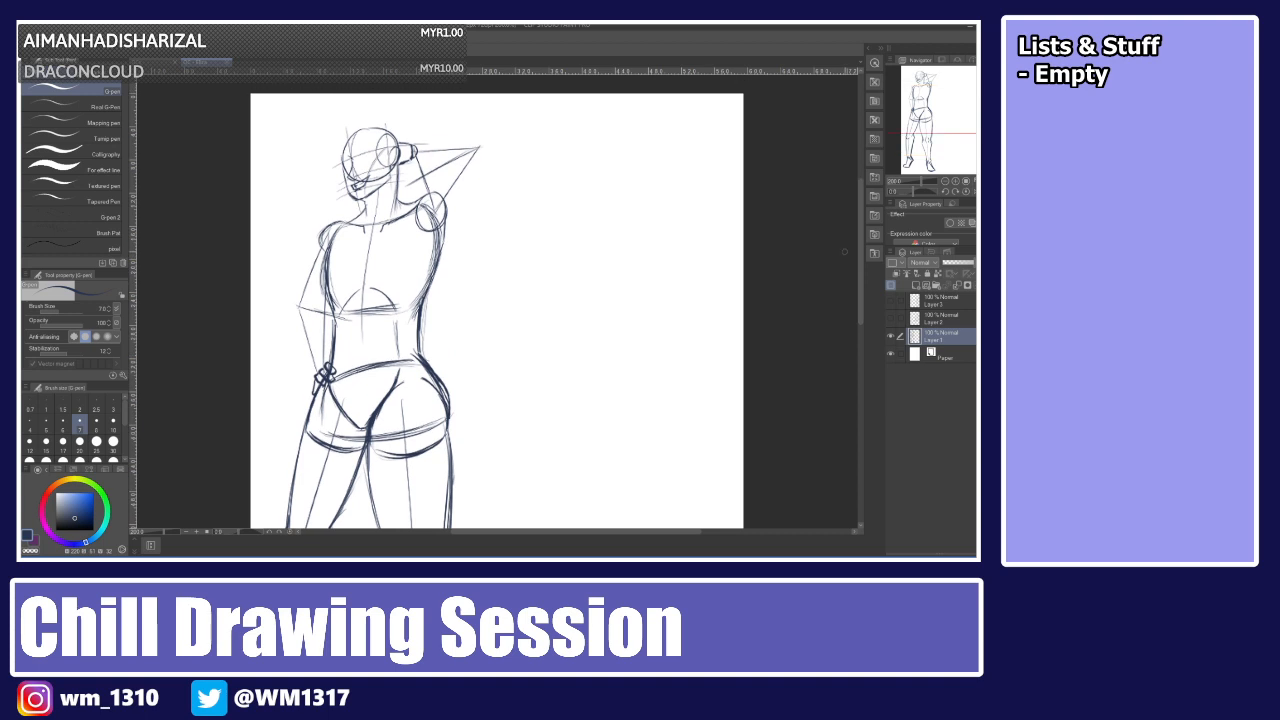
pyautogui.scroll(2, 845, 252)
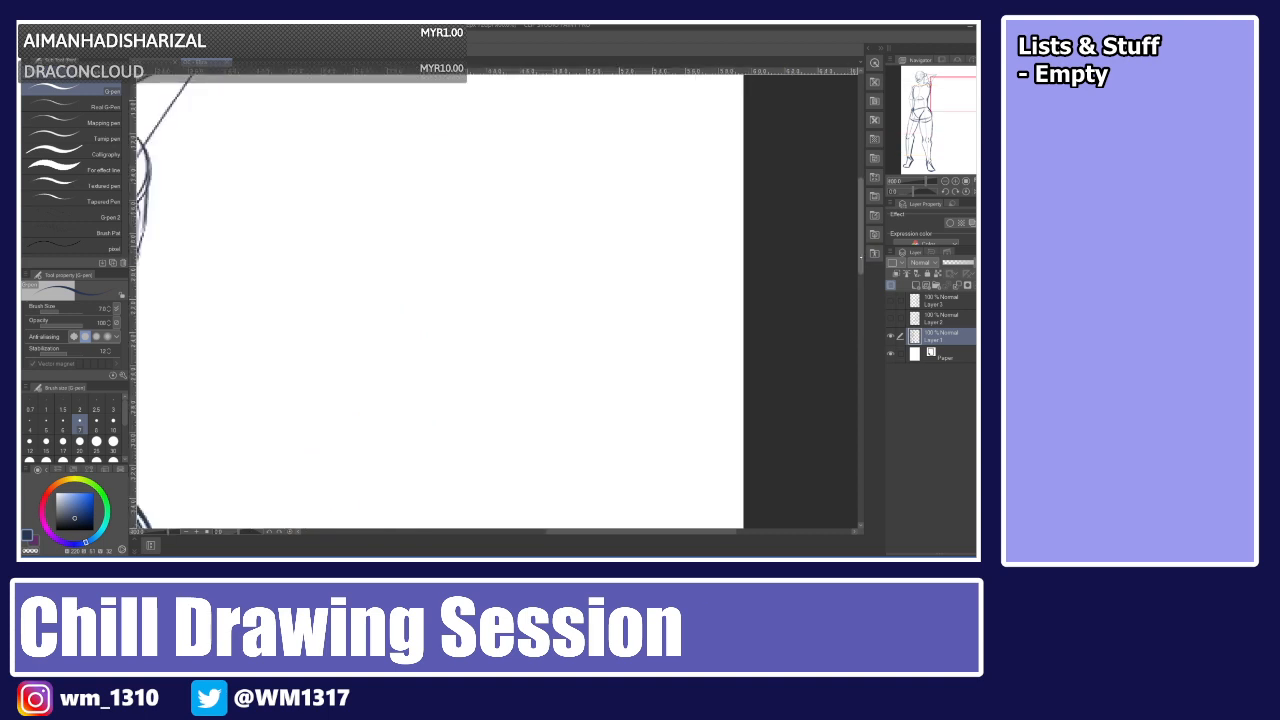
pyautogui.scroll(4, 845, 252)
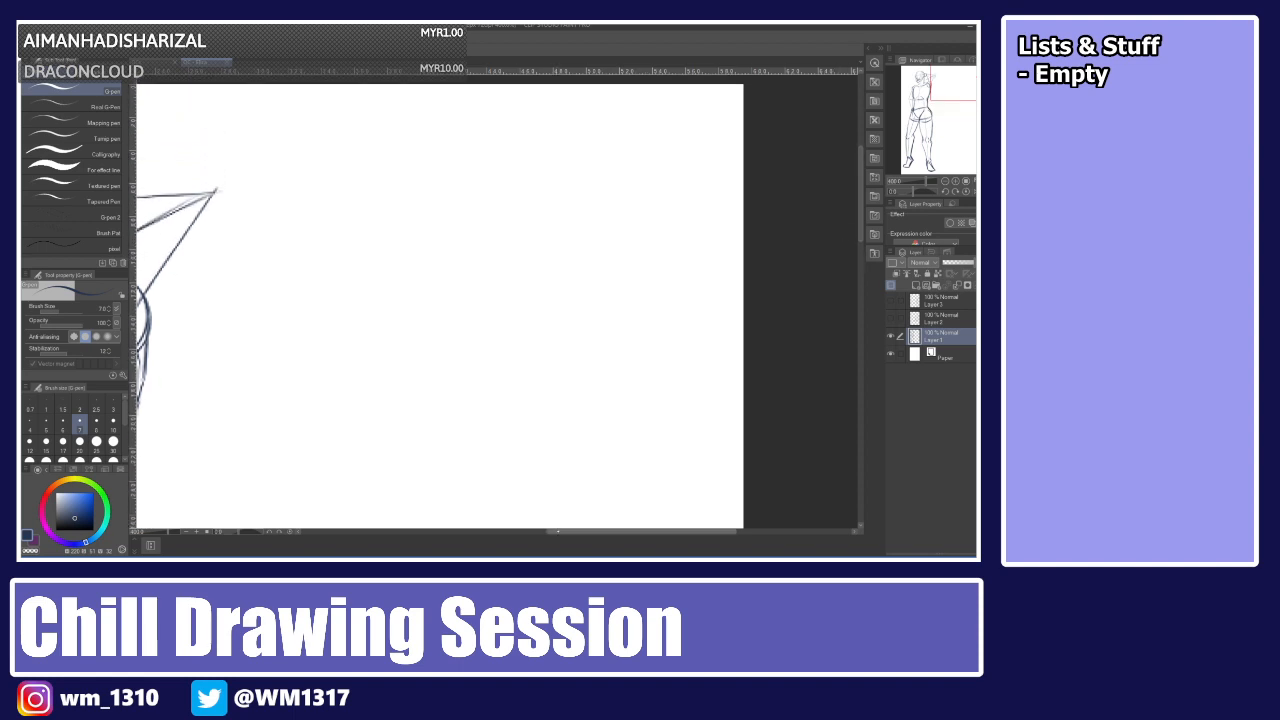
pyautogui.hscroll(-5, 479, 518)
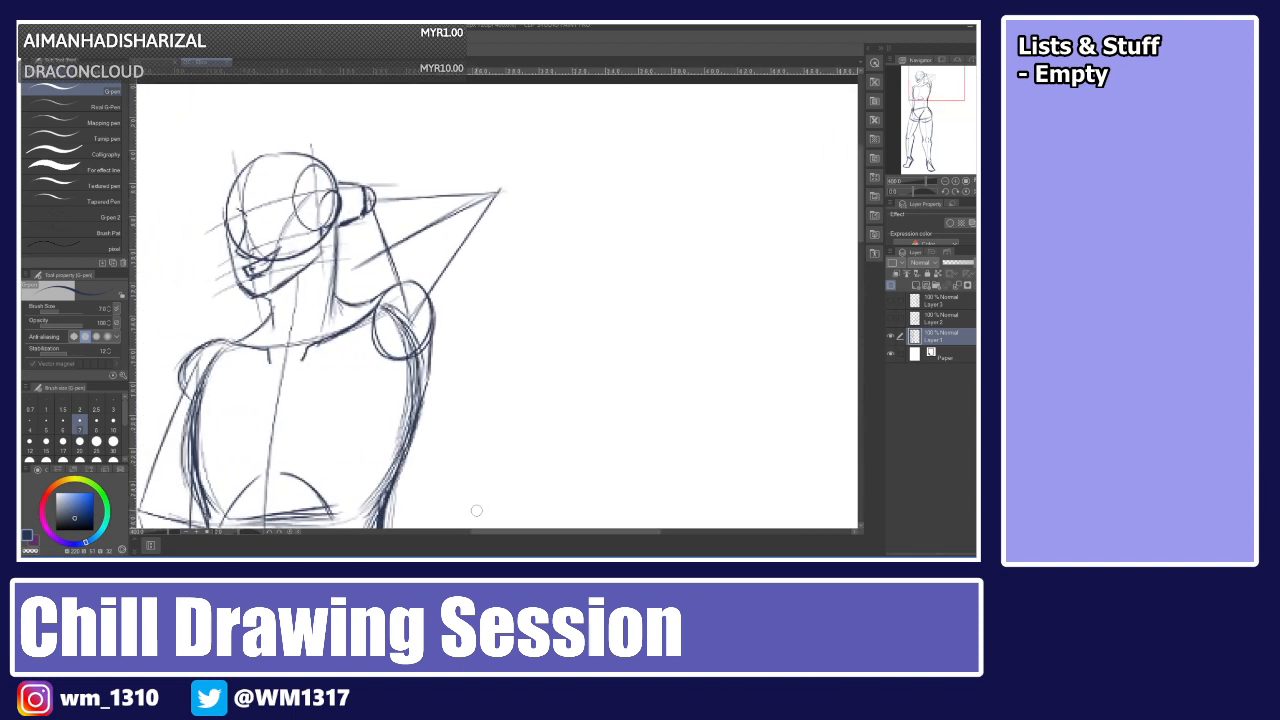
pyautogui.moveTo(376, 302); pyautogui.dragTo(461, 215)
pyautogui.moveTo(395, 280)
pyautogui.mouseDown()
pyautogui.moveTo(470, 200)
pyautogui.moveTo(520, 174)
pyautogui.mouseUp()
pyautogui.moveTo(410, 270)
pyautogui.mouseDown()
pyautogui.moveTo(462, 206)
pyautogui.moveTo(450, 222)
pyautogui.mouseUp()
pyautogui.hotkey('ctrl', 'z')
pyautogui.hotkey('ctrl', 'z')
pyautogui.hotkey('ctrl', 'z')
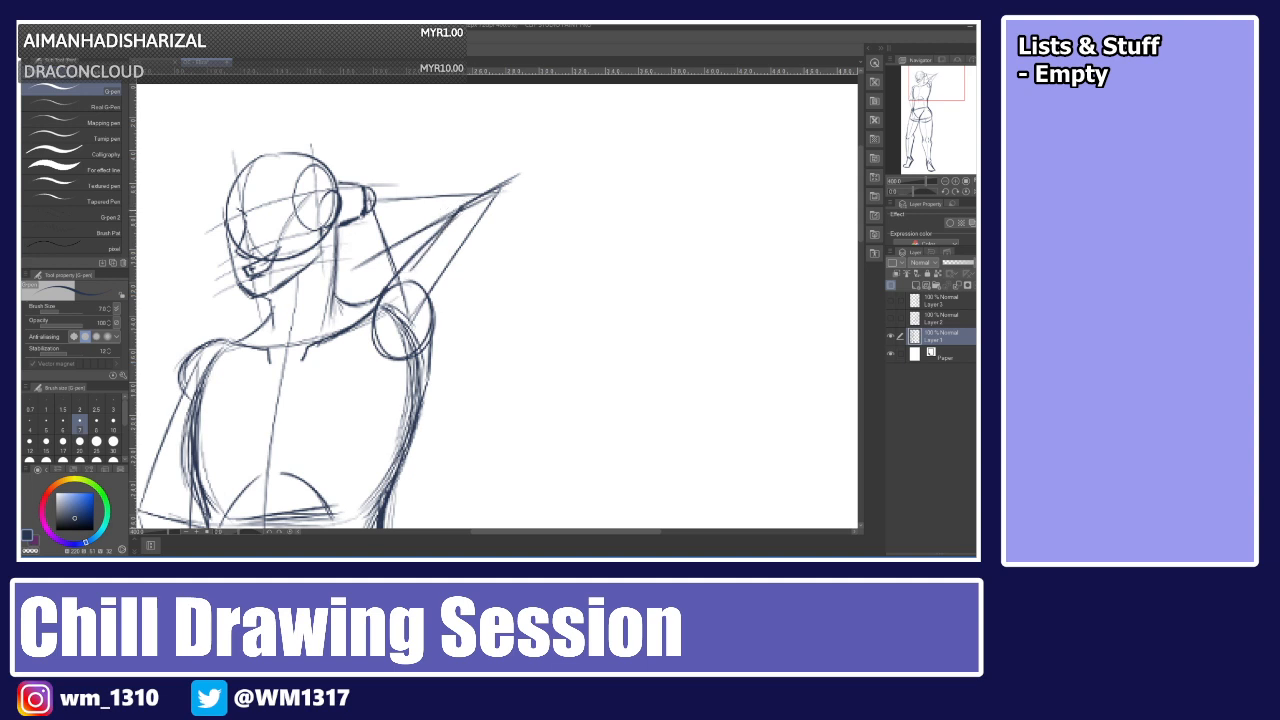
# Undo the recent strokes along the raised upper arm.
pyautogui.moveTo(460, 206); pyautogui.dragTo(394, 276)
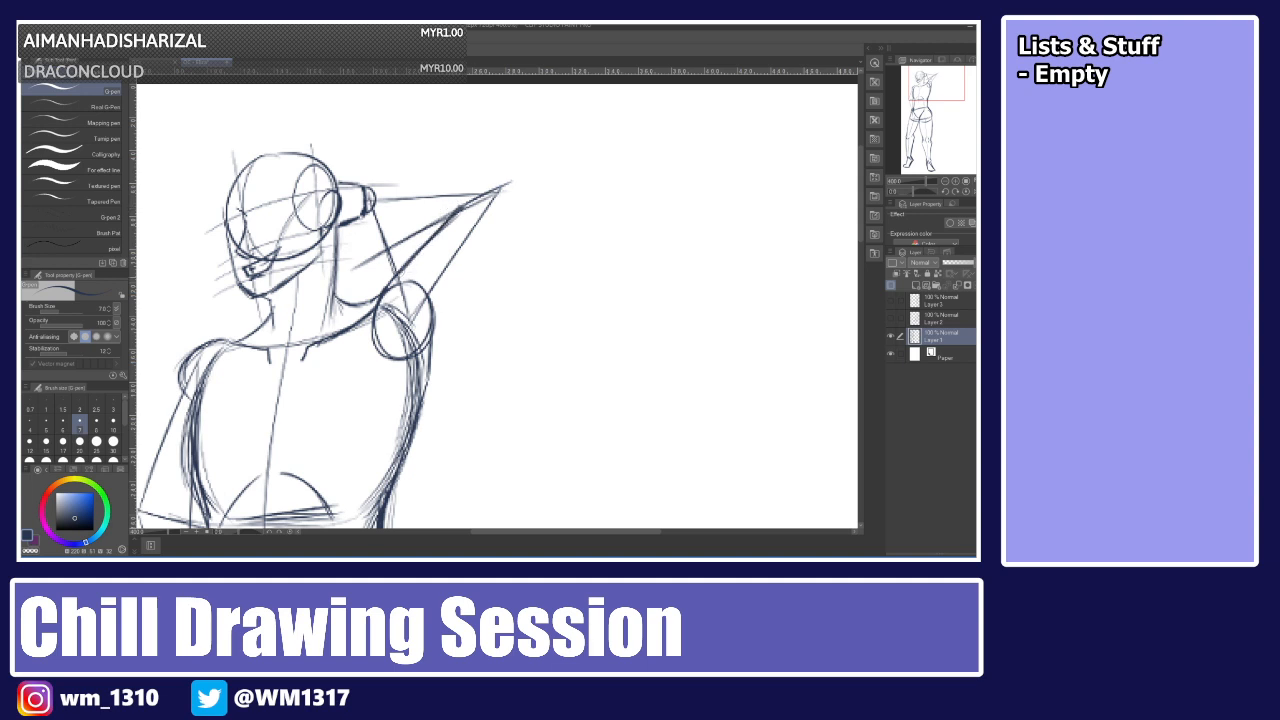
pyautogui.moveTo(442, 226)
pyautogui.mouseDown()
pyautogui.moveTo(382, 286)
pyautogui.moveTo(375, 340)
pyautogui.moveTo(430, 342)
pyautogui.moveTo(442, 304)
pyautogui.moveTo(408, 267)
pyautogui.mouseUp()
pyautogui.hotkey('ctrl', 'z')
pyautogui.hotkey('ctrl', 'z')
pyautogui.hotkey('ctrl', 'z')
pyautogui.hotkey('ctrl', 'z')
pyautogui.hotkey('ctrl', 'z')
pyautogui.hotkey('ctrl', 'z')
pyautogui.hotkey('ctrl', 'z')
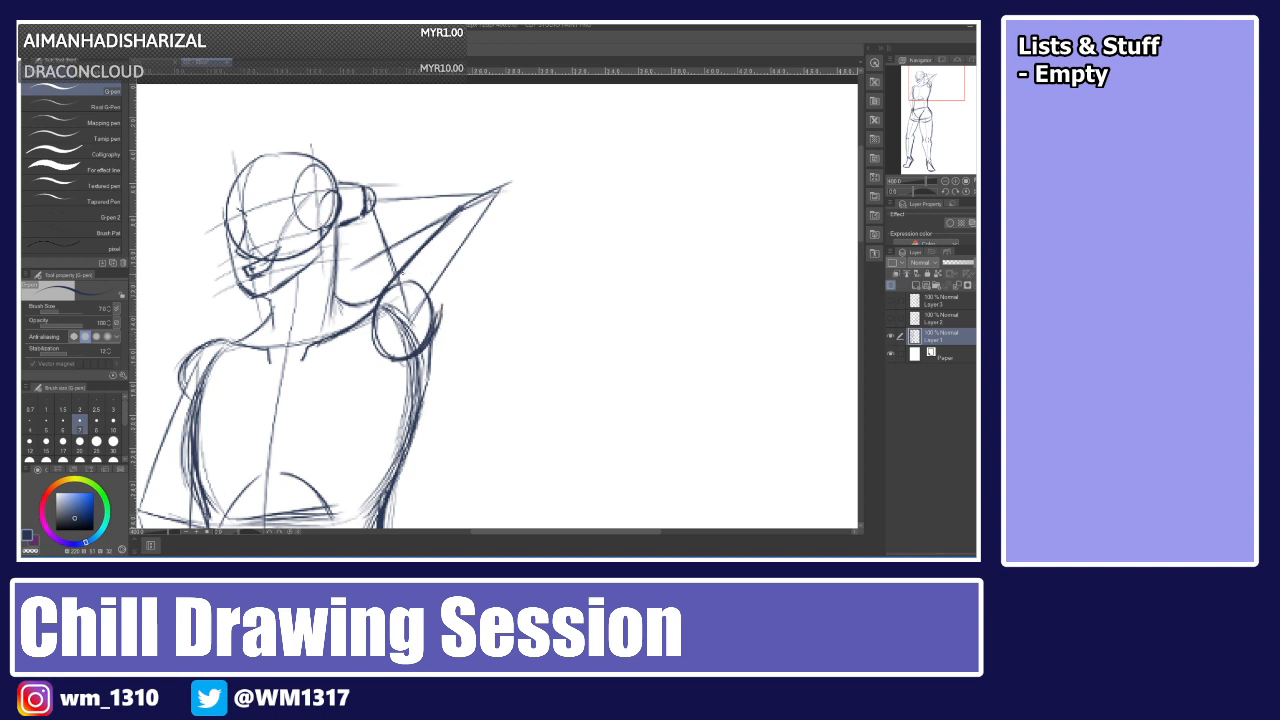
pyautogui.hotkey('ctrl', 'z')
pyautogui.hotkey('ctrl', 'z')
pyautogui.hotkey('ctrl', 'z')
pyautogui.hotkey('ctrl', 'z')
pyautogui.hotkey('ctrl', 'z')
pyautogui.hotkey('ctrl', 'z')
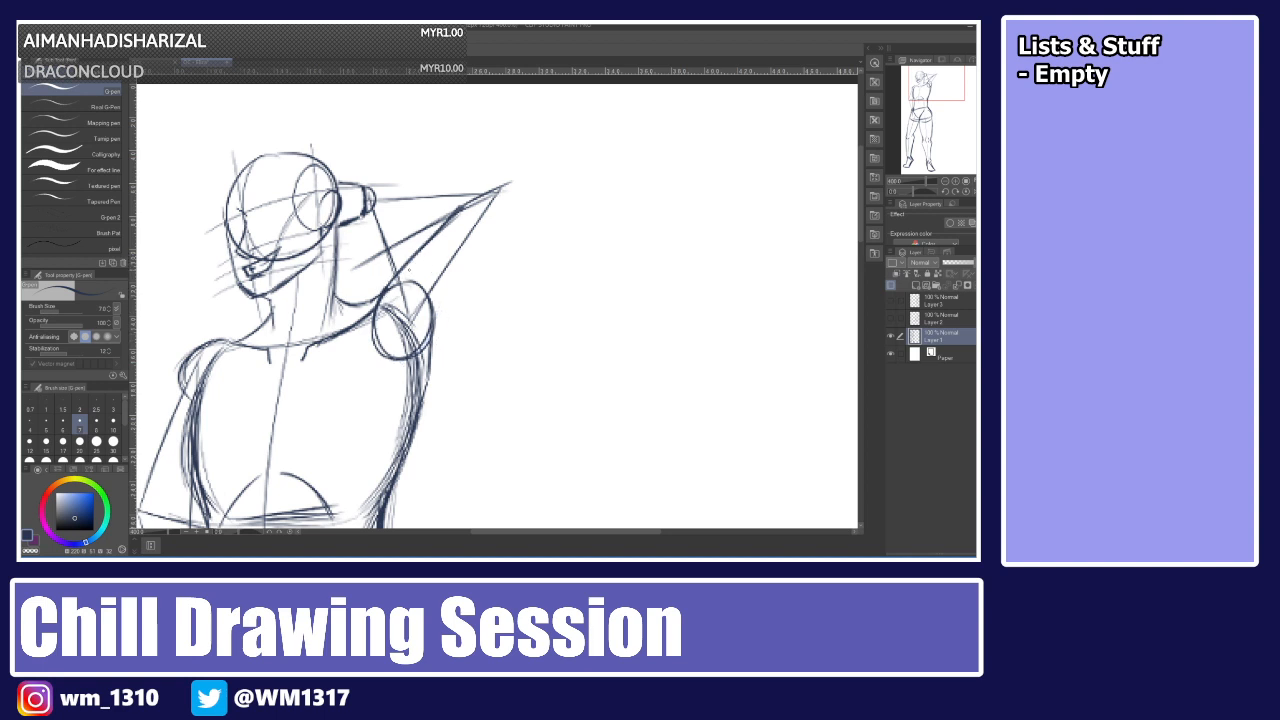
pyautogui.hotkey('ctrl', 'z')
pyautogui.hotkey('ctrl', 'z')
pyautogui.hotkey('ctrl', 'z')
pyautogui.hotkey('ctrl', 'z')
pyautogui.hotkey('ctrl', 'z')
pyautogui.hotkey('ctrl', 'z')
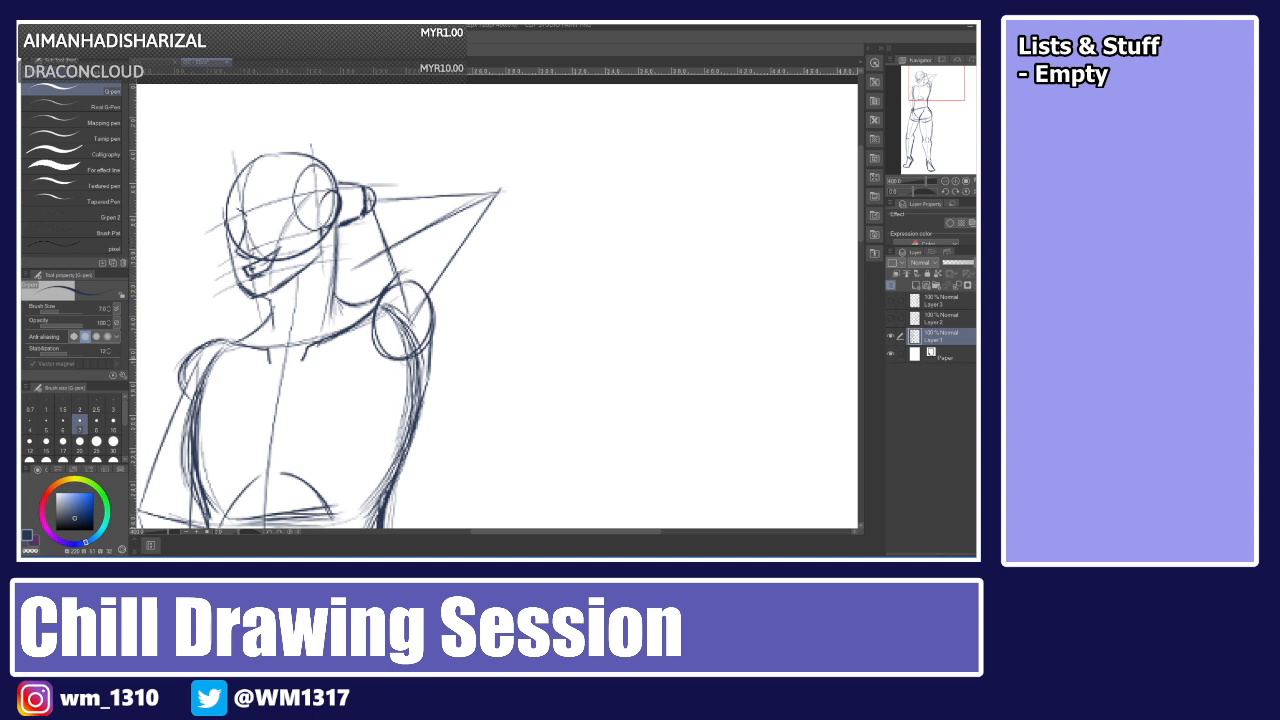
# Redraw the raised upper arm's inner and outer contours from shoulder to elbow.
pyautogui.moveTo(441, 305); pyautogui.dragTo(433, 328)
pyautogui.moveTo(410, 254)
pyautogui.mouseDown()
pyautogui.moveTo(398, 272)
pyautogui.moveTo(457, 209)
pyautogui.moveTo(510, 184)
pyautogui.mouseUp()
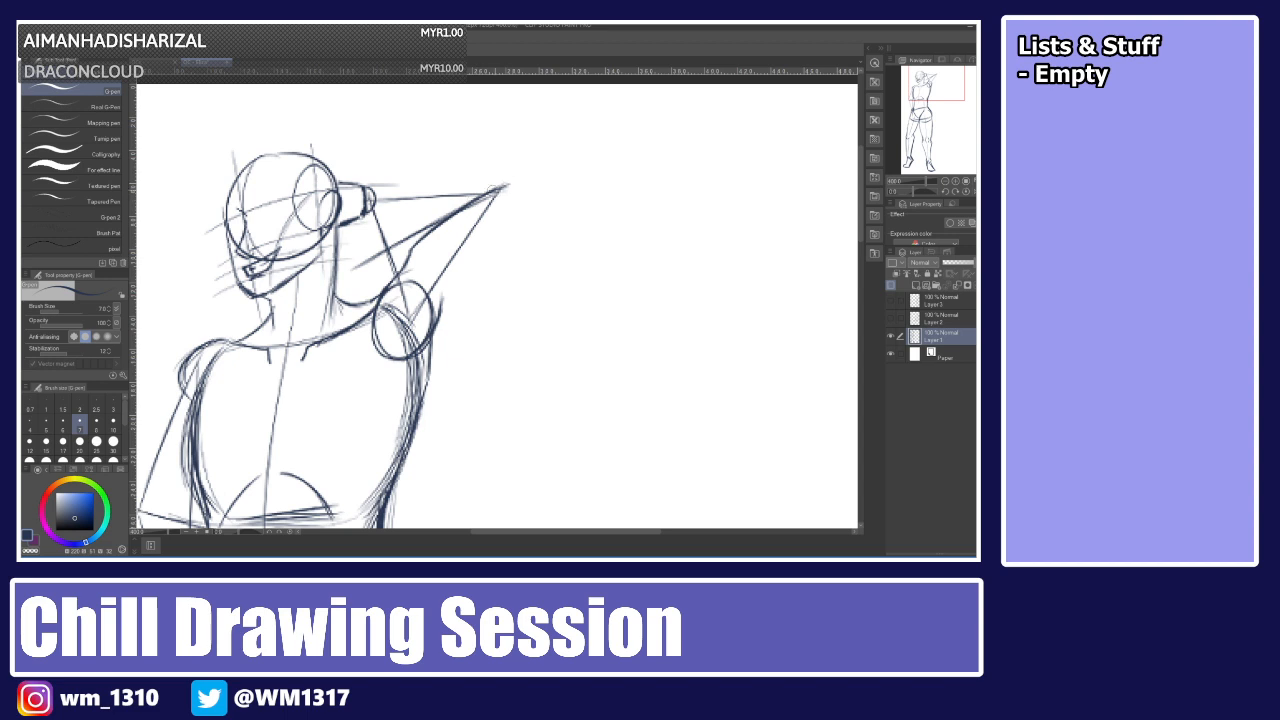
pyautogui.moveTo(510, 186); pyautogui.dragTo(437, 320)
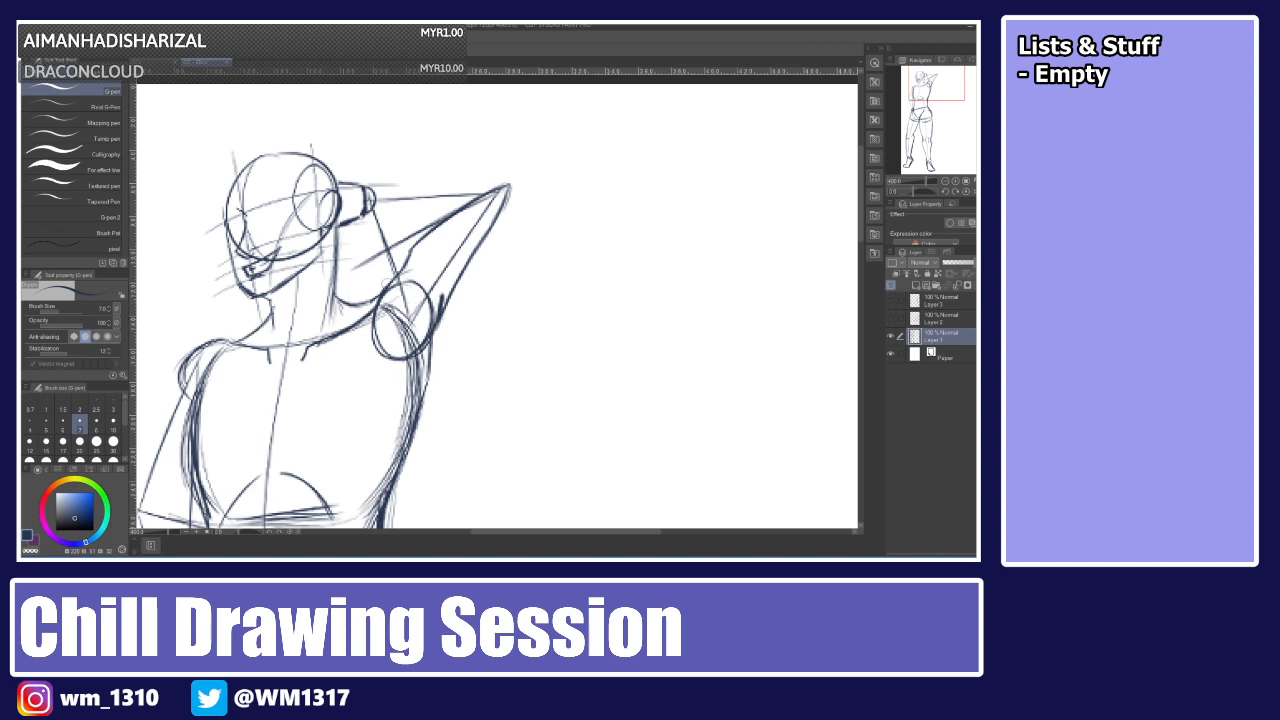
pyautogui.moveTo(387, 285)
pyautogui.mouseDown()
pyautogui.moveTo(413, 268)
pyautogui.moveTo(444, 308)
pyautogui.mouseUp()
pyautogui.moveTo(468, 262)
pyautogui.mouseDown()
pyautogui.moveTo(452, 294)
pyautogui.moveTo(474, 264)
pyautogui.mouseUp()
pyautogui.hotkey('ctrl', 'z')
pyautogui.hotkey('ctrl', 'z')
pyautogui.moveTo(443, 306)
pyautogui.mouseDown()
pyautogui.moveTo(507, 197)
pyautogui.moveTo(499, 220)
pyautogui.moveTo(473, 197)
pyautogui.mouseUp()
pyautogui.moveTo(421, 239); pyautogui.dragTo(496, 182)
pyautogui.hotkey('ctrl', 'z')
pyautogui.hotkey('ctrl', 'z')
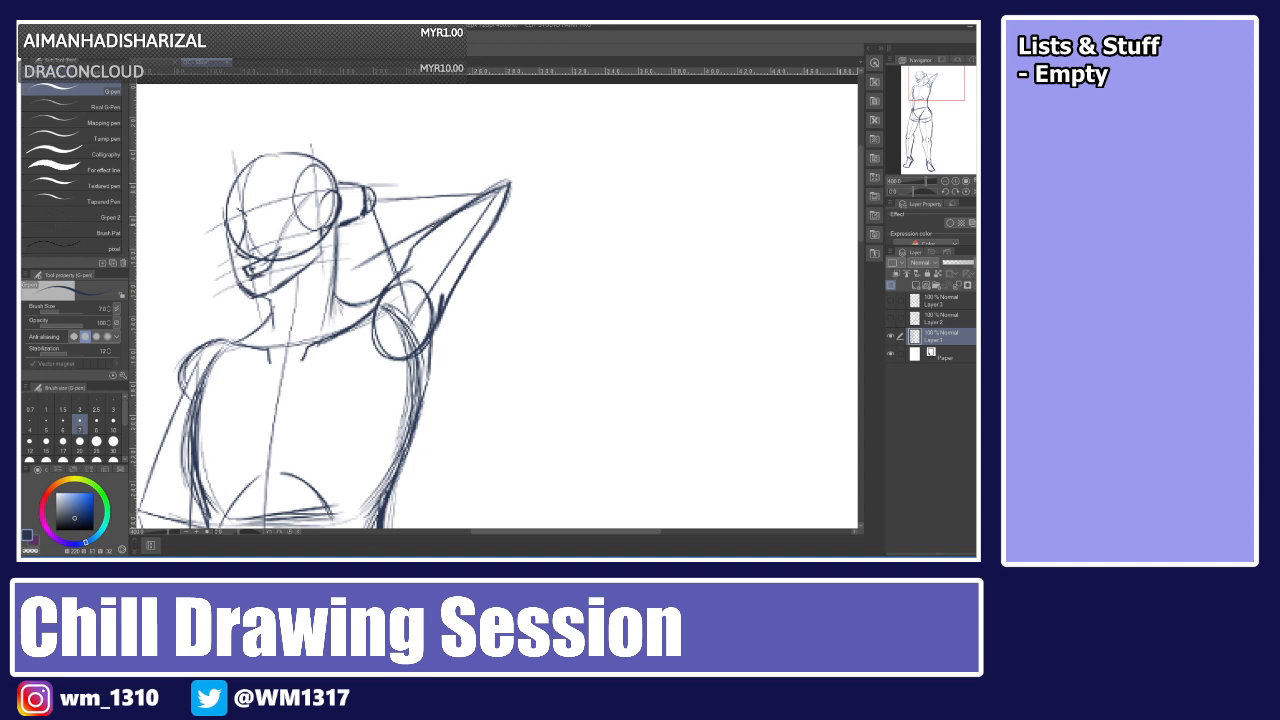
# Draw the forearm bending behind the head toward the hair bun, with the hand.
pyautogui.moveTo(412, 249); pyautogui.dragTo(500, 185)
pyautogui.moveTo(369, 216)
pyautogui.mouseDown()
pyautogui.moveTo(374, 200)
pyautogui.moveTo(360, 196)
pyautogui.mouseUp()
pyautogui.moveTo(374, 178); pyautogui.dragTo(376, 192)
pyautogui.moveTo(369, 215)
pyautogui.mouseDown()
pyautogui.moveTo(382, 210)
pyautogui.moveTo(382, 181)
pyautogui.mouseUp()
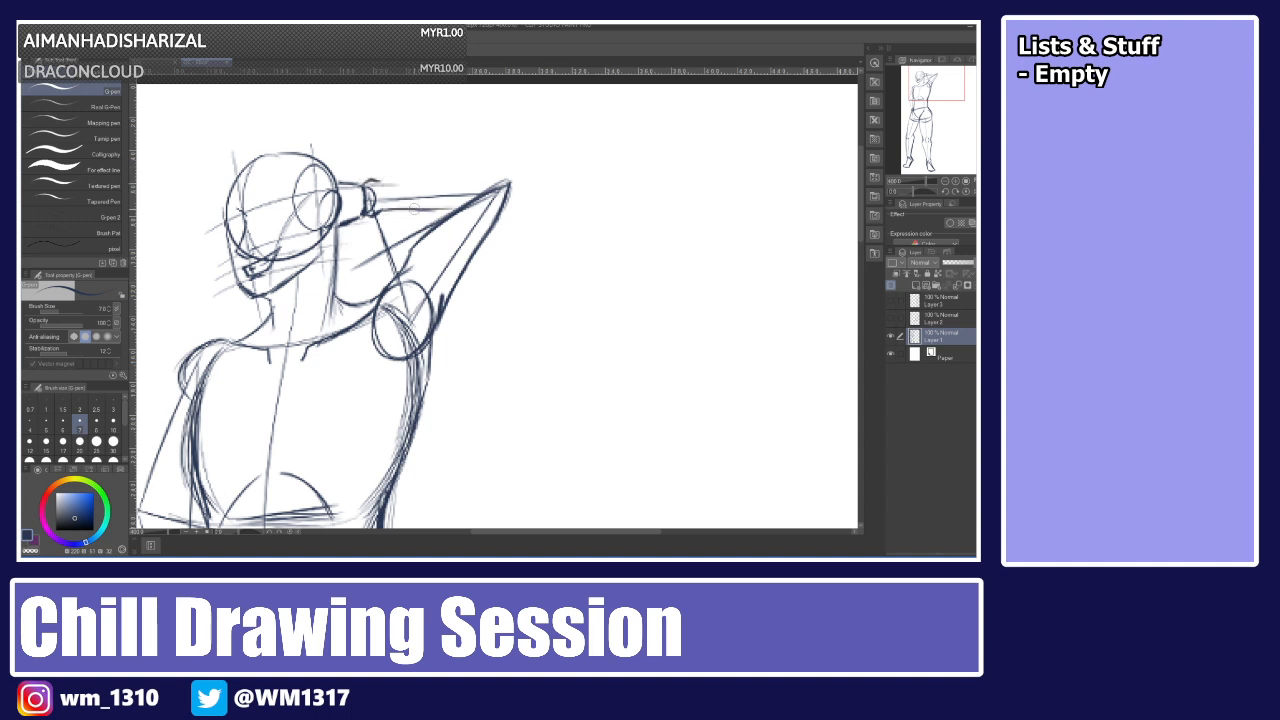
pyautogui.moveTo(376, 213); pyautogui.dragTo(486, 194)
pyautogui.moveTo(376, 184)
pyautogui.mouseDown()
pyautogui.moveTo(434, 168)
pyautogui.moveTo(510, 176)
pyautogui.mouseUp()
pyautogui.hotkey('ctrl', 'z')
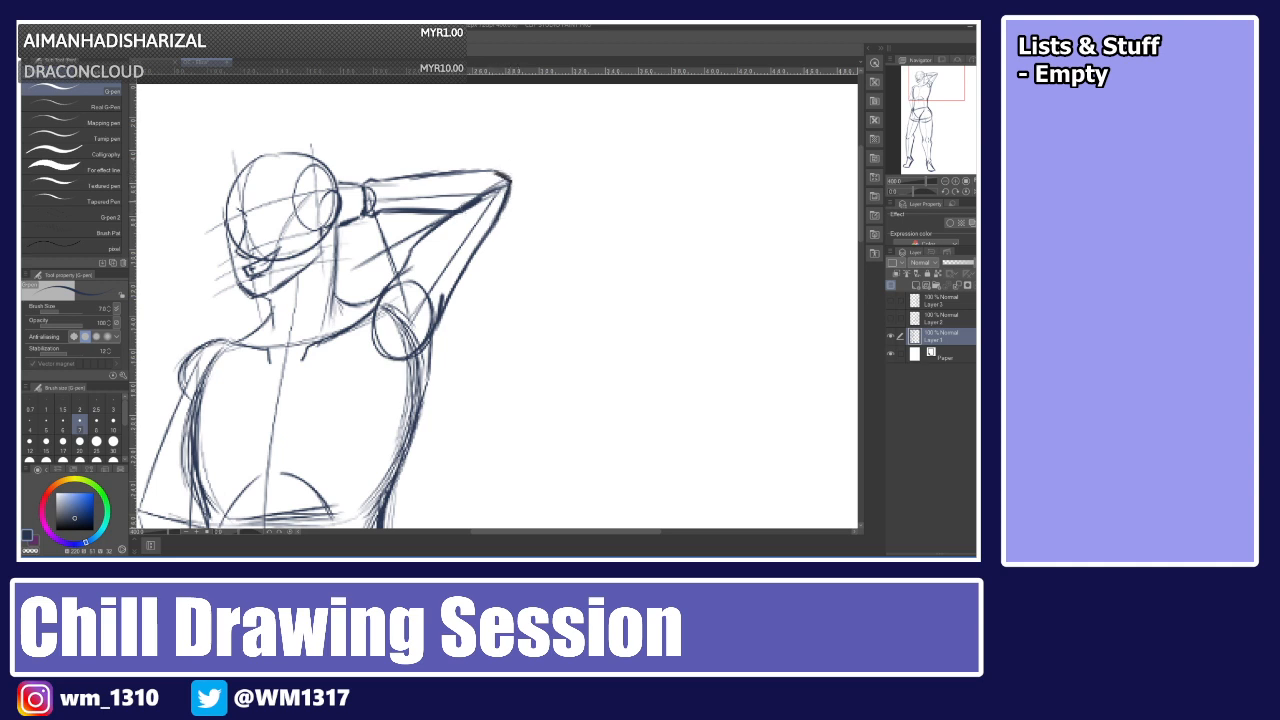
pyautogui.moveTo(455, 215); pyautogui.dragTo(416, 245)
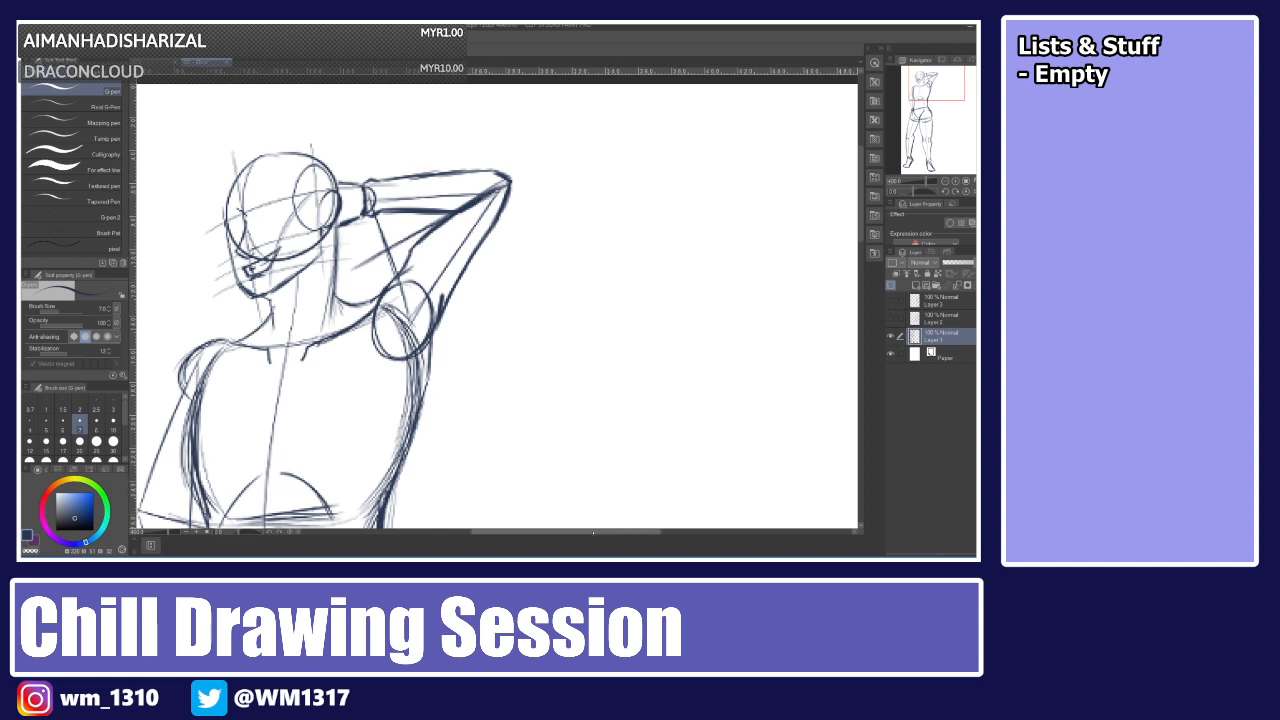
# Sketch the lowered forearm resting against the hip.
pyautogui.moveTo(600, 532); pyautogui.dragTo(575, 532)
pyautogui.scroll(-5, 842, 264)
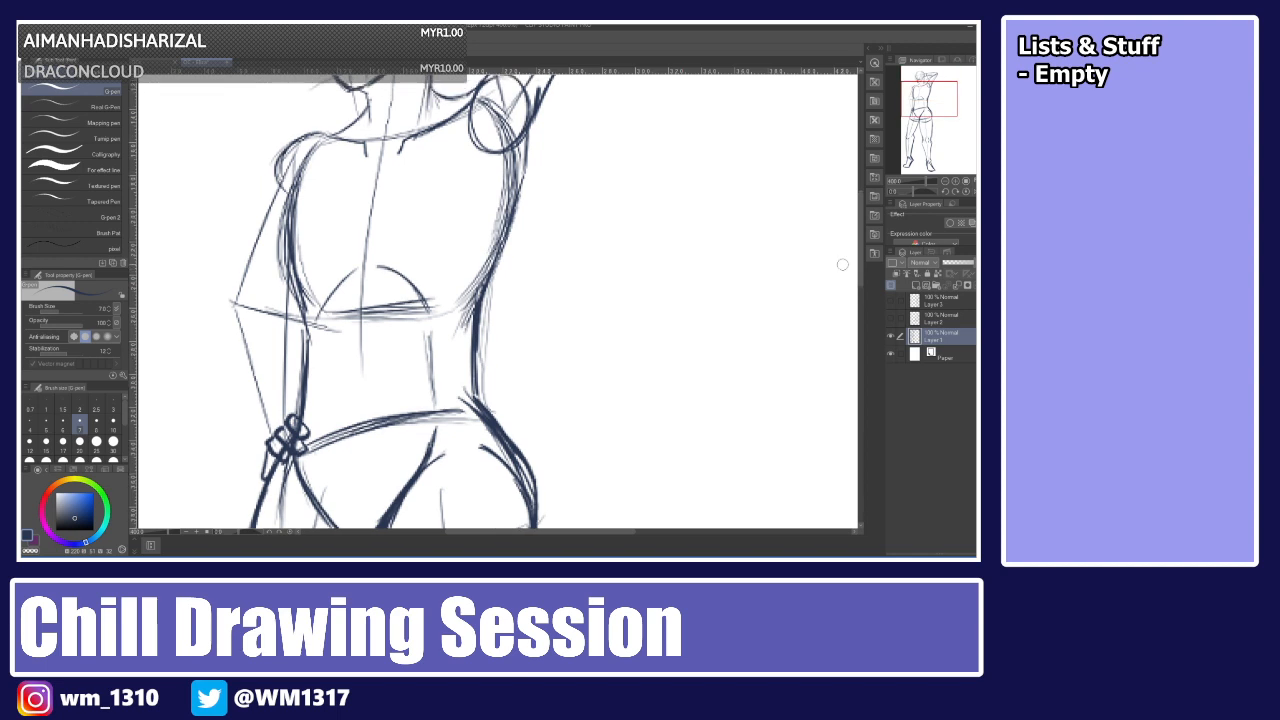
pyautogui.moveTo(215, 323); pyautogui.dragTo(238, 293)
pyautogui.hotkey('ctrl', 'z')
pyautogui.hotkey('ctrl', 'z')
pyautogui.moveTo(210, 324); pyautogui.dragTo(250, 279)
pyautogui.hotkey('ctrl', 'z')
pyautogui.moveTo(211, 325)
pyautogui.mouseDown()
pyautogui.moveTo(252, 296)
pyautogui.moveTo(238, 305)
pyautogui.moveTo(277, 324)
pyautogui.moveTo(263, 311)
pyautogui.moveTo(275, 362)
pyautogui.mouseUp()
pyautogui.hotkey('ctrl', 'z')
pyautogui.hotkey('ctrl', 'z')
pyautogui.moveTo(272, 317); pyautogui.dragTo(284, 412)
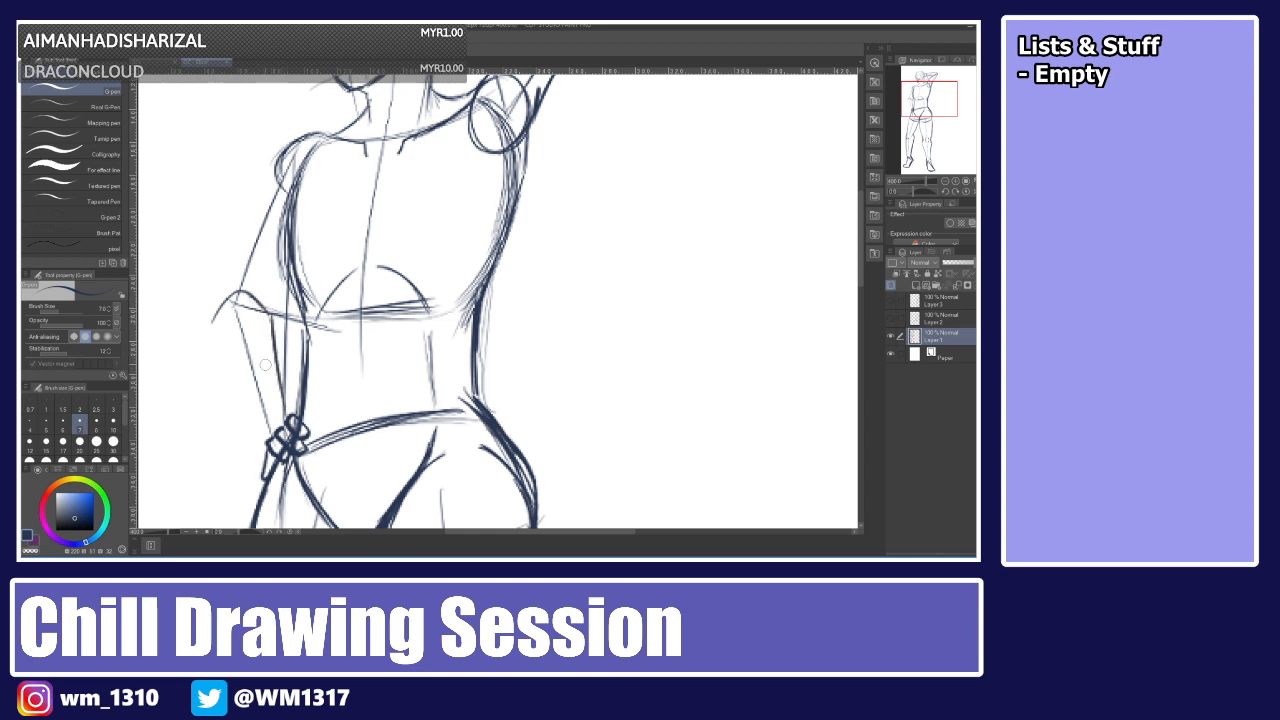
pyautogui.moveTo(214, 330); pyautogui.dragTo(257, 412)
pyautogui.hotkey('ctrl', 'z')
pyautogui.moveTo(212, 329); pyautogui.dragTo(257, 423)
pyautogui.moveTo(221, 360); pyautogui.dragTo(264, 440)
pyautogui.moveTo(239, 384); pyautogui.dragTo(265, 438)
pyautogui.hotkey('ctrl', 'z')
pyautogui.hotkey('ctrl', 'z')
pyautogui.moveTo(213, 330); pyautogui.dragTo(266, 455)
pyautogui.moveTo(259, 433); pyautogui.dragTo(299, 411)
pyautogui.hotkey('ctrl', 'z')
pyautogui.hotkey('ctrl', 'z')
pyautogui.hotkey('ctrl', 'z')
pyautogui.hotkey('ctrl', 'z')
pyautogui.hotkey('ctrl', 'z')
pyautogui.hotkey('ctrl', 'z')
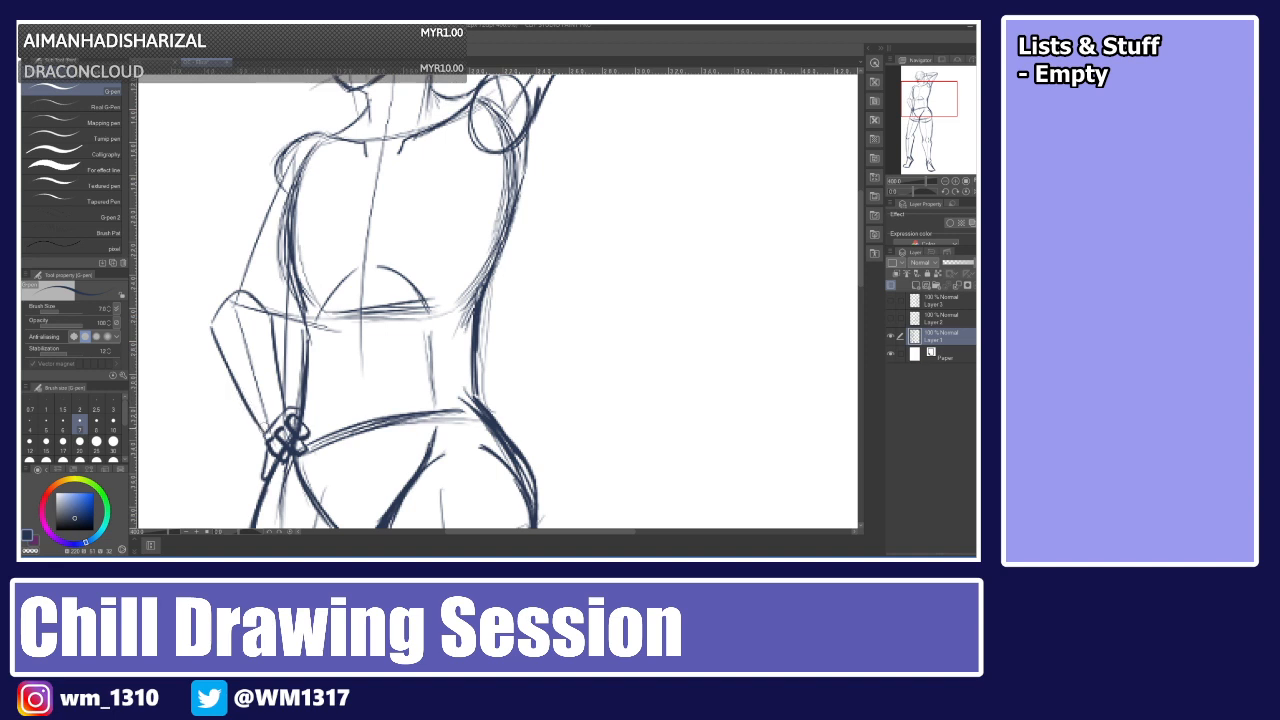
# Sketch the lowered upper arm from the shoulder down to the elbow.
pyautogui.moveTo(283, 150); pyautogui.dragTo(249, 219)
pyautogui.hotkey('ctrl', 'z')
pyautogui.moveTo(282, 157); pyautogui.dragTo(229, 273)
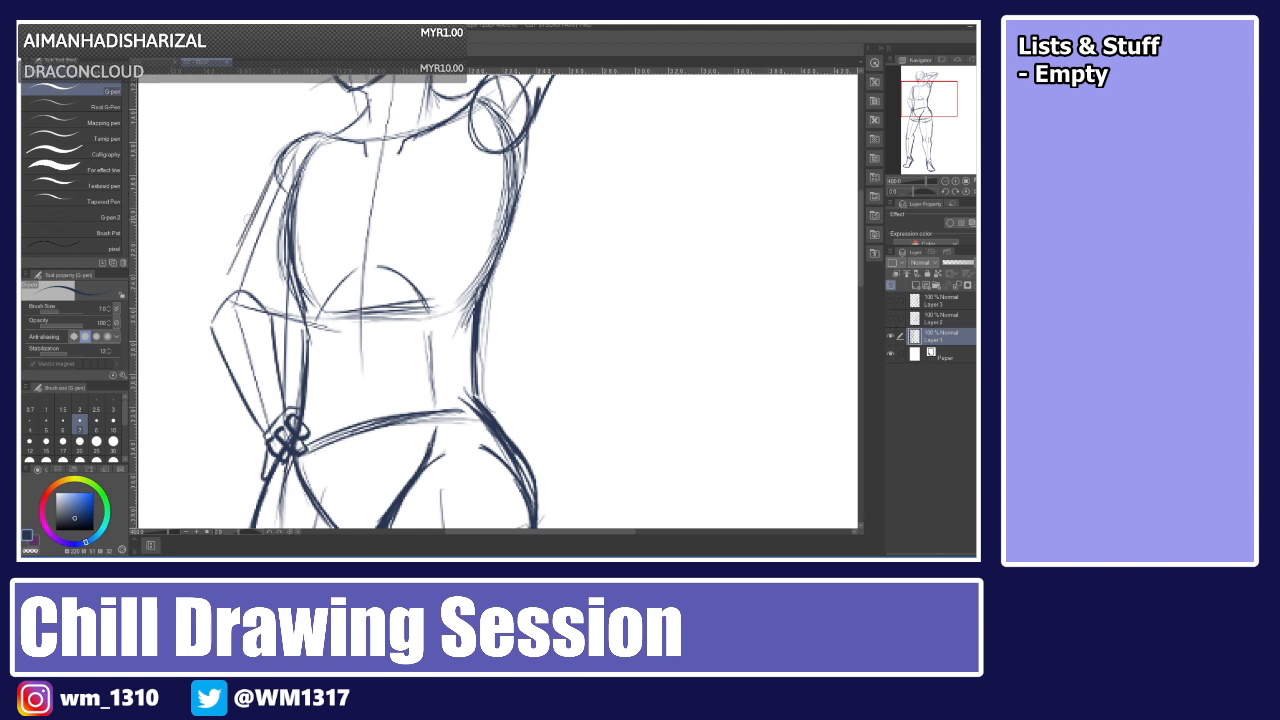
pyautogui.hotkey('ctrl', 'z')
pyautogui.hotkey('ctrl', 'z')
pyautogui.moveTo(282, 156); pyautogui.dragTo(228, 265)
pyautogui.moveTo(267, 187); pyautogui.dragTo(208, 314)
pyautogui.moveTo(246, 226); pyautogui.dragTo(210, 292)
pyautogui.moveTo(262, 198); pyautogui.dragTo(240, 236)
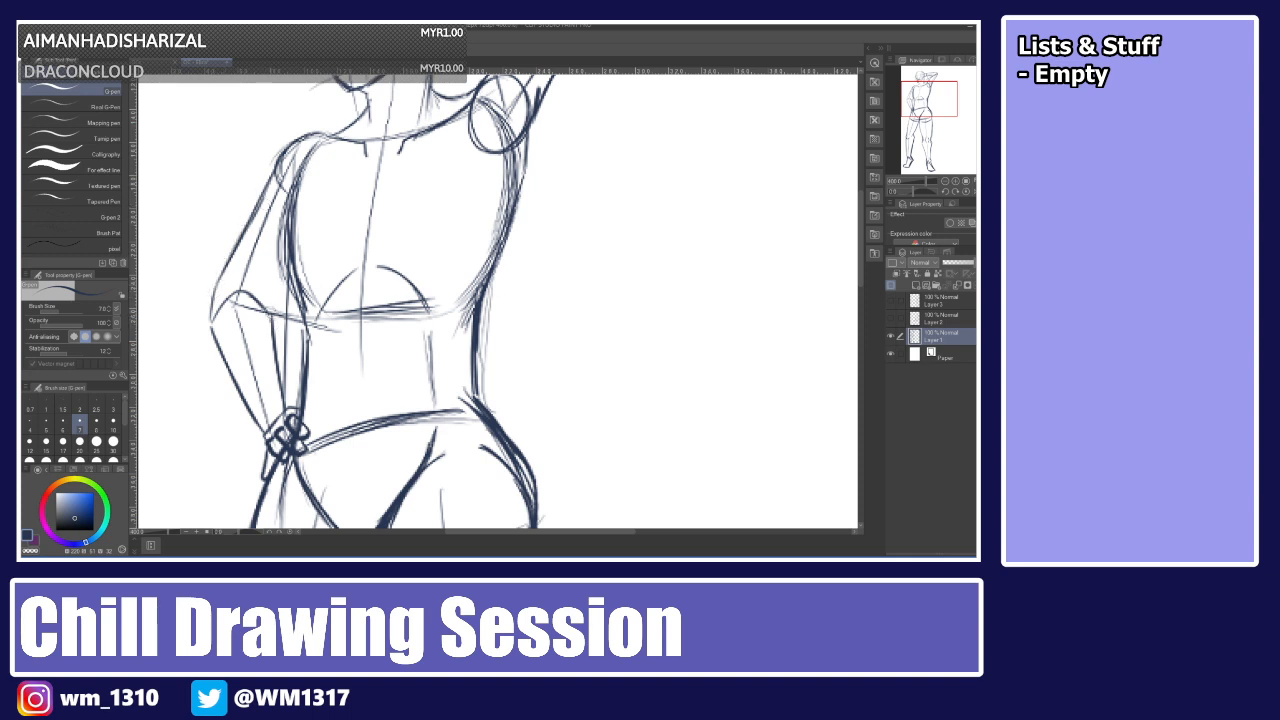
# Refine the lowered arm's contours between shoulder and elbow.
pyautogui.moveTo(269, 308)
pyautogui.mouseDown()
pyautogui.moveTo(271, 342)
pyautogui.moveTo(270, 309)
pyautogui.moveTo(229, 264)
pyautogui.mouseUp()
pyautogui.moveTo(208, 322); pyautogui.dragTo(250, 212)
pyautogui.moveTo(216, 290); pyautogui.dragTo(268, 177)
pyautogui.moveTo(286, 98); pyautogui.dragTo(214, 466)
pyautogui.hotkey('ctrl', 'z')
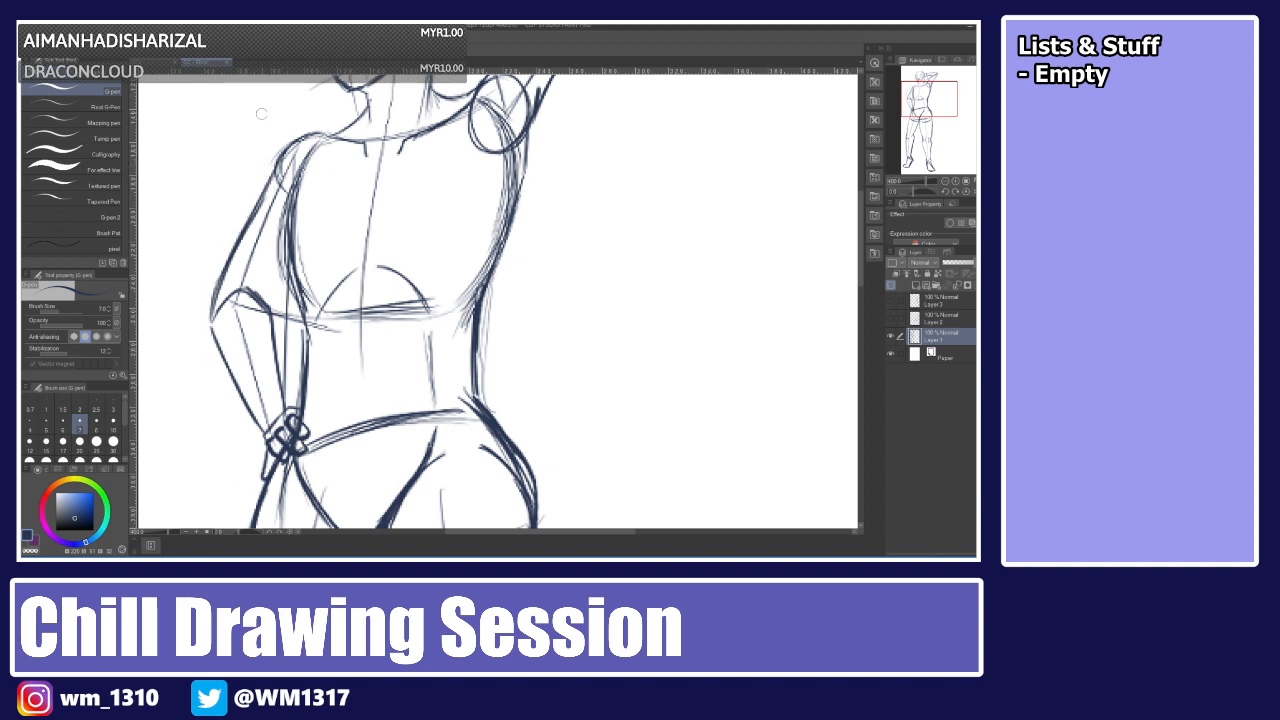
# Try drawing a long curved line beside the lowered arm.
pyautogui.moveTo(275, 91); pyautogui.dragTo(214, 458)
pyautogui.hotkey('ctrl', 'z')
pyautogui.moveTo(268, 102); pyautogui.dragTo(245, 458)
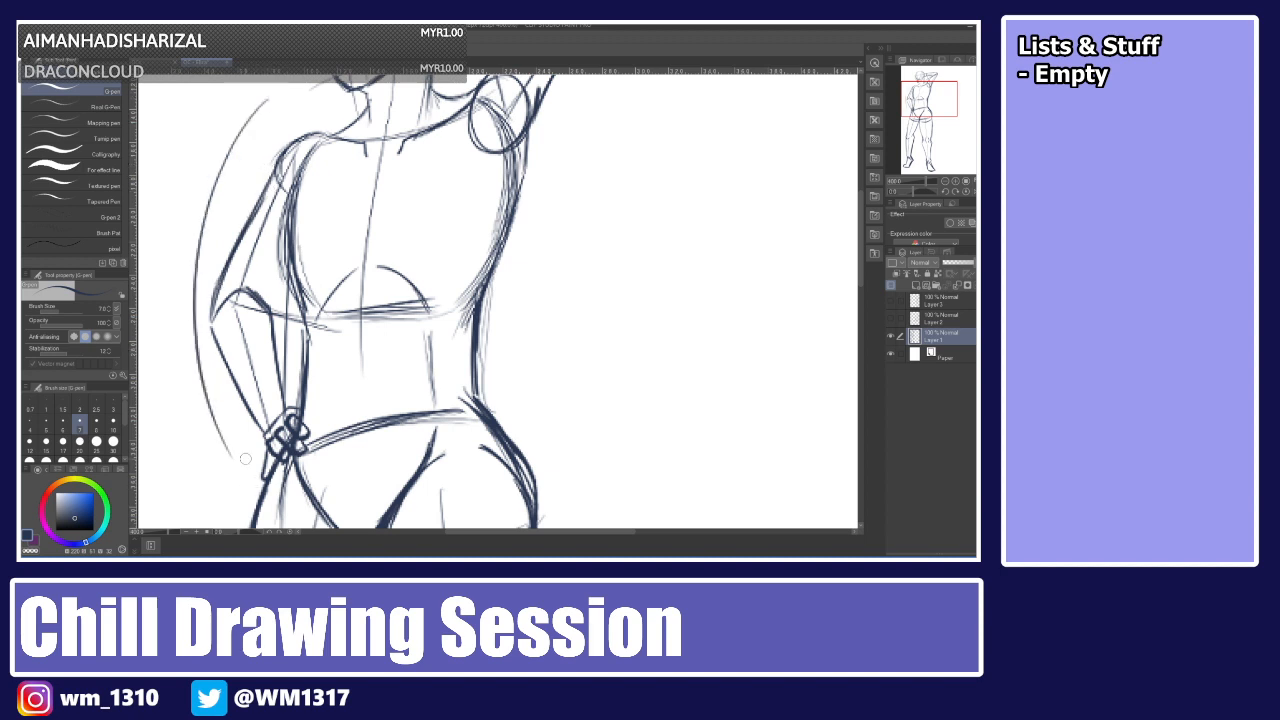
pyautogui.hotkey('ctrl', 'z')
pyautogui.moveTo(262, 110); pyautogui.dragTo(235, 459)
pyautogui.hotkey('ctrl', 'z')
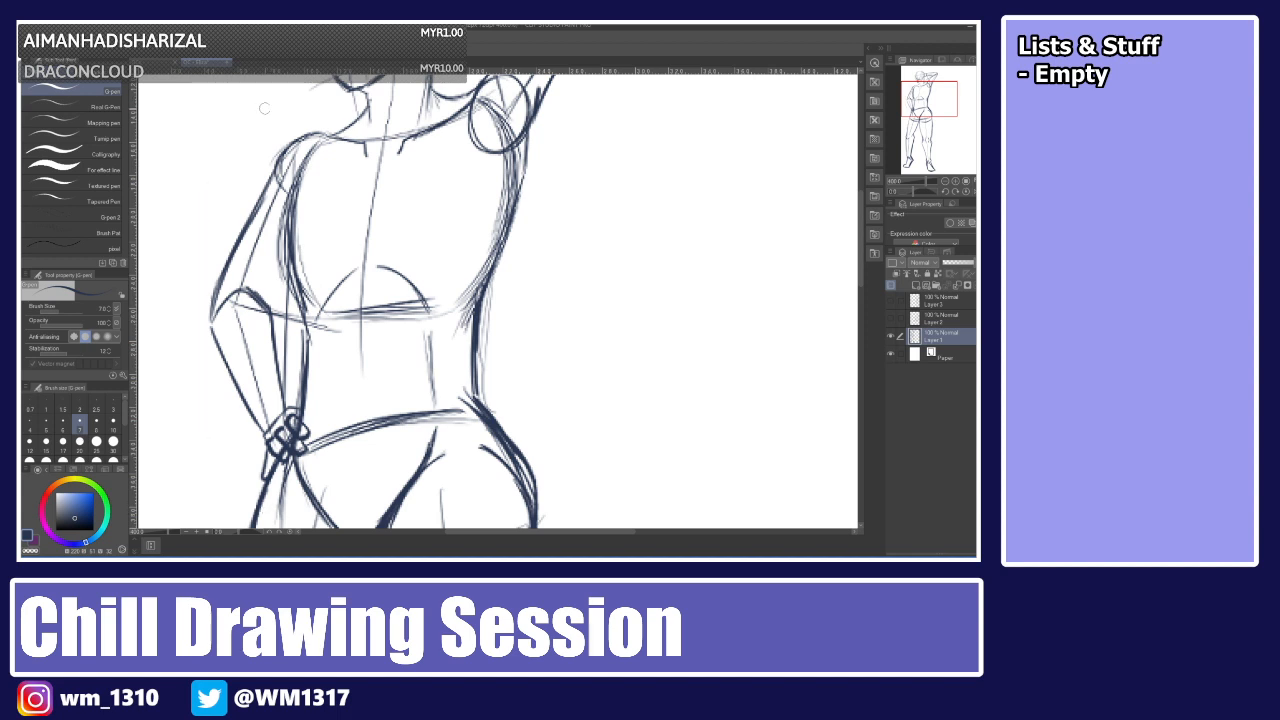
pyautogui.moveTo(264, 107); pyautogui.dragTo(155, 350)
pyautogui.hotkey('ctrl', 'z')
pyautogui.moveTo(280, 88); pyautogui.dragTo(262, 524)
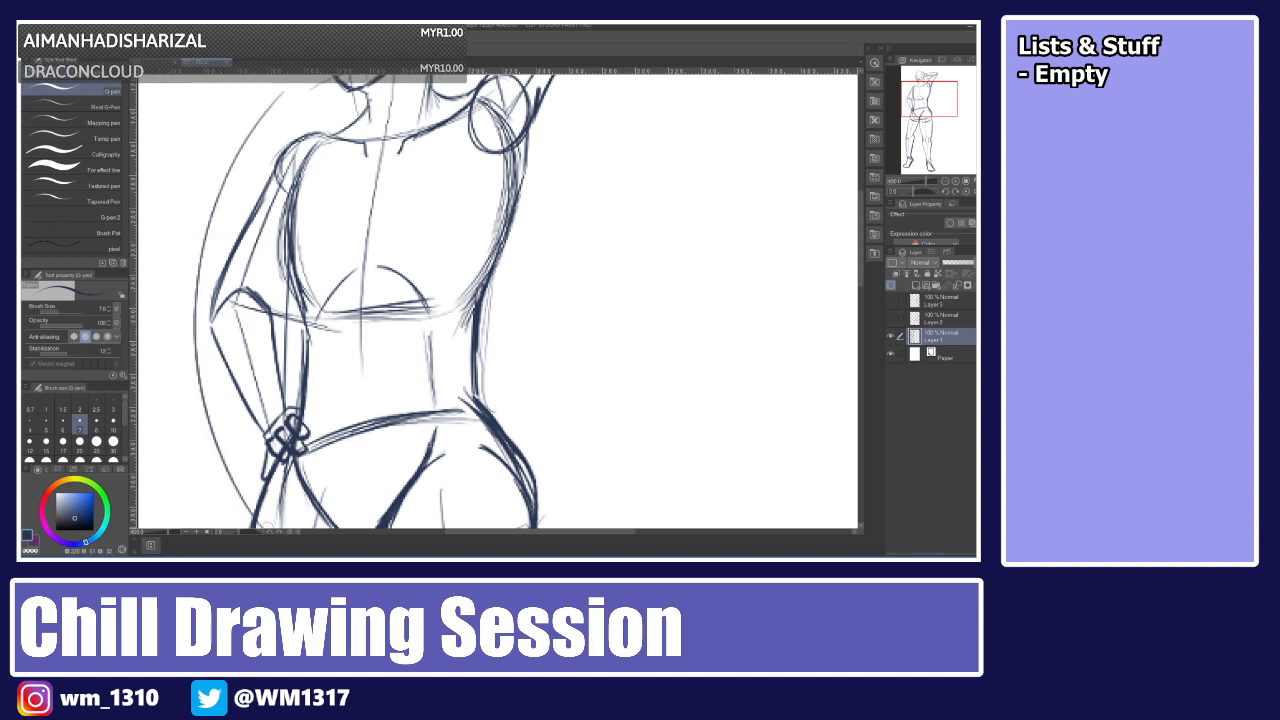
pyautogui.hotkey('ctrl', 'z')
pyautogui.moveTo(254, 118)
pyautogui.mouseDown()
pyautogui.moveTo(218, 178)
pyautogui.moveTo(192, 290)
pyautogui.moveTo(212, 410)
pyautogui.moveTo(255, 468)
pyautogui.mouseUp()
pyautogui.hotkey('ctrl', 'z')
pyautogui.hotkey('ctrl', 'z')
pyautogui.hotkey('ctrl', 'z')
pyautogui.hotkey('ctrl', 'z')
pyautogui.hotkey('ctrl', 'z')
pyautogui.hotkey('ctrl', 'z')
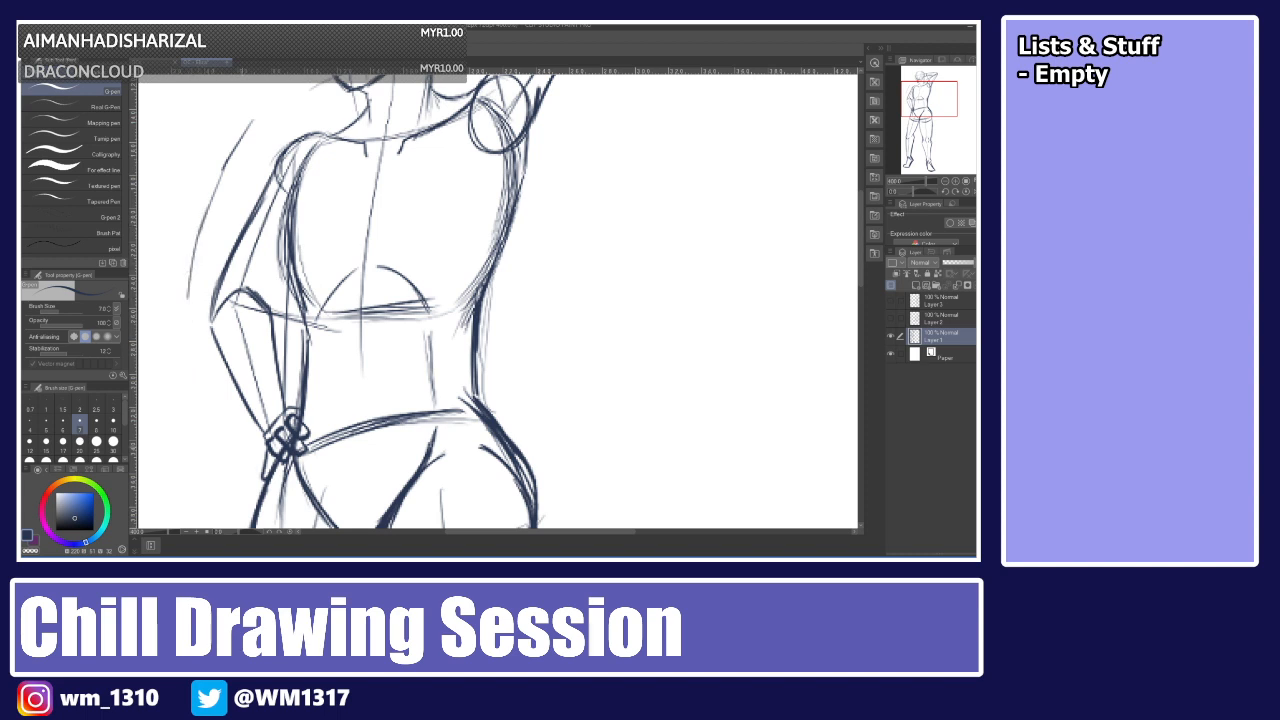
pyautogui.hotkey('ctrl', 'z')
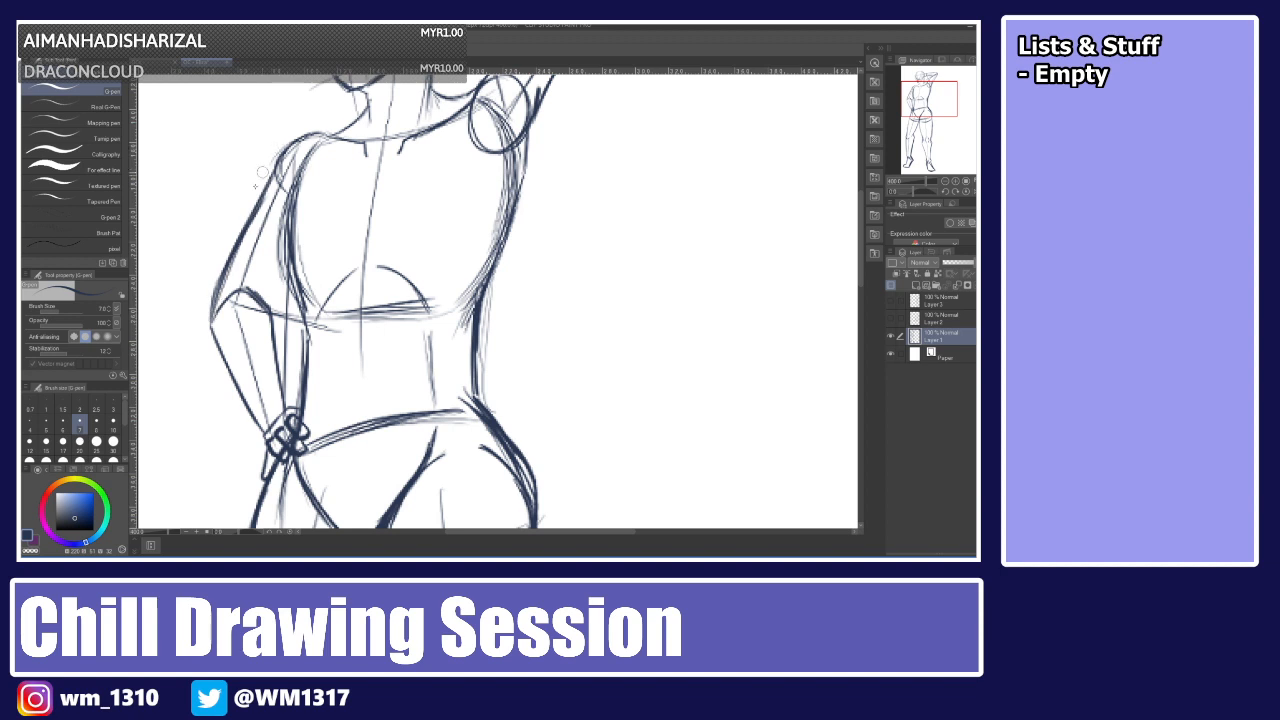
# Redraw the lowered upper arm's outer contour and touch it up with the Eraser.
pyautogui.moveTo(212, 320); pyautogui.dragTo(257, 206)
pyautogui.moveTo(219, 297); pyautogui.dragTo(248, 231)
pyautogui.press('e')
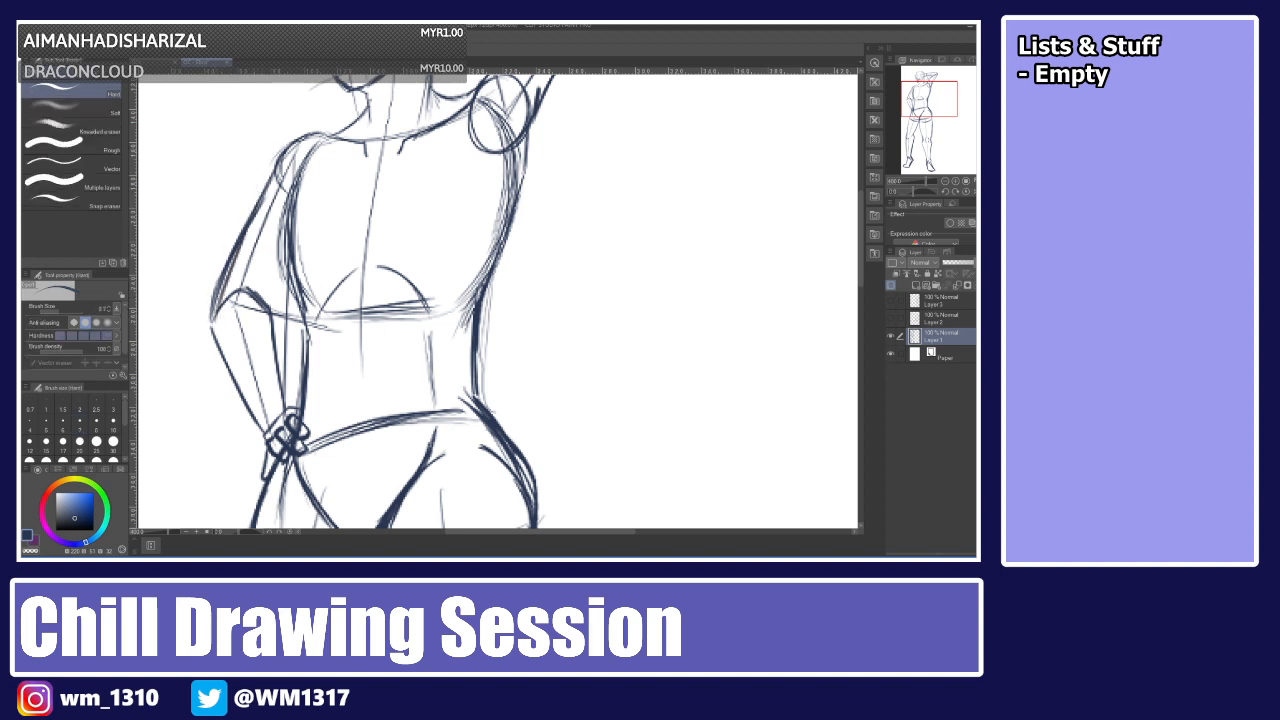
pyautogui.click(96, 441)
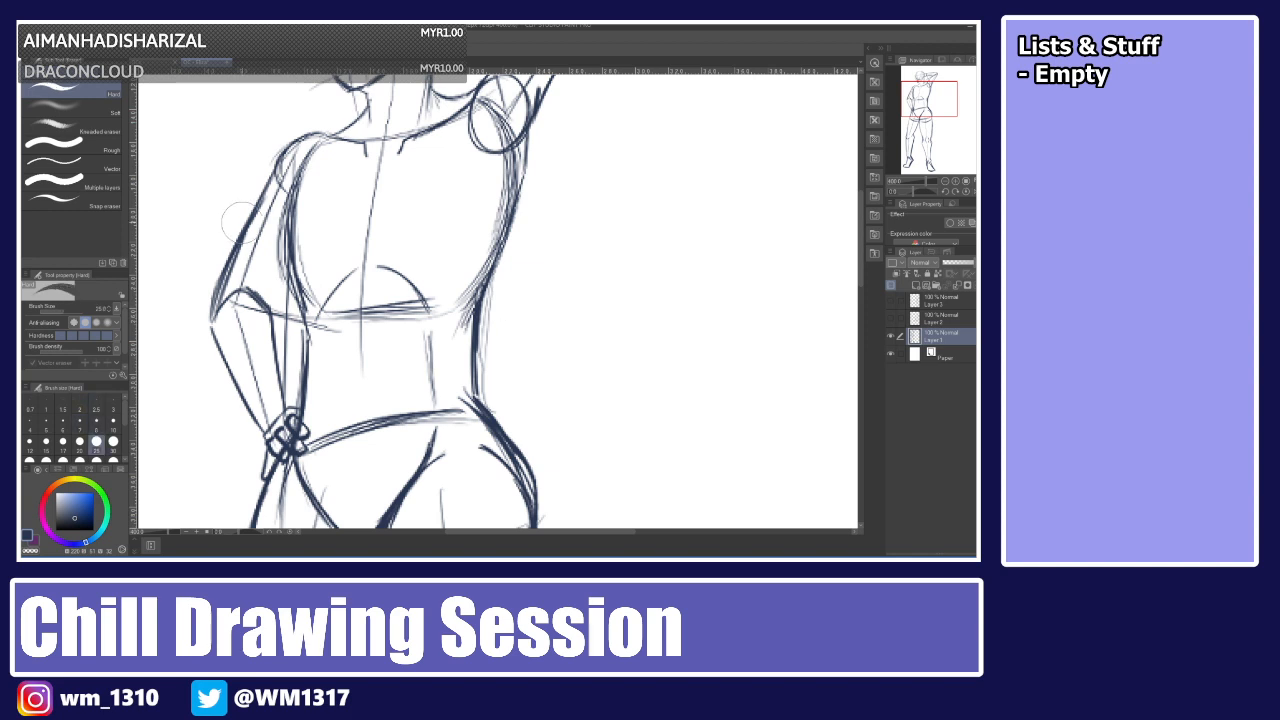
pyautogui.moveTo(242, 203)
pyautogui.mouseDown()
pyautogui.moveTo(200, 300)
pyautogui.moveTo(211, 263)
pyautogui.moveTo(207, 290)
pyautogui.mouseUp()
pyautogui.press('p')
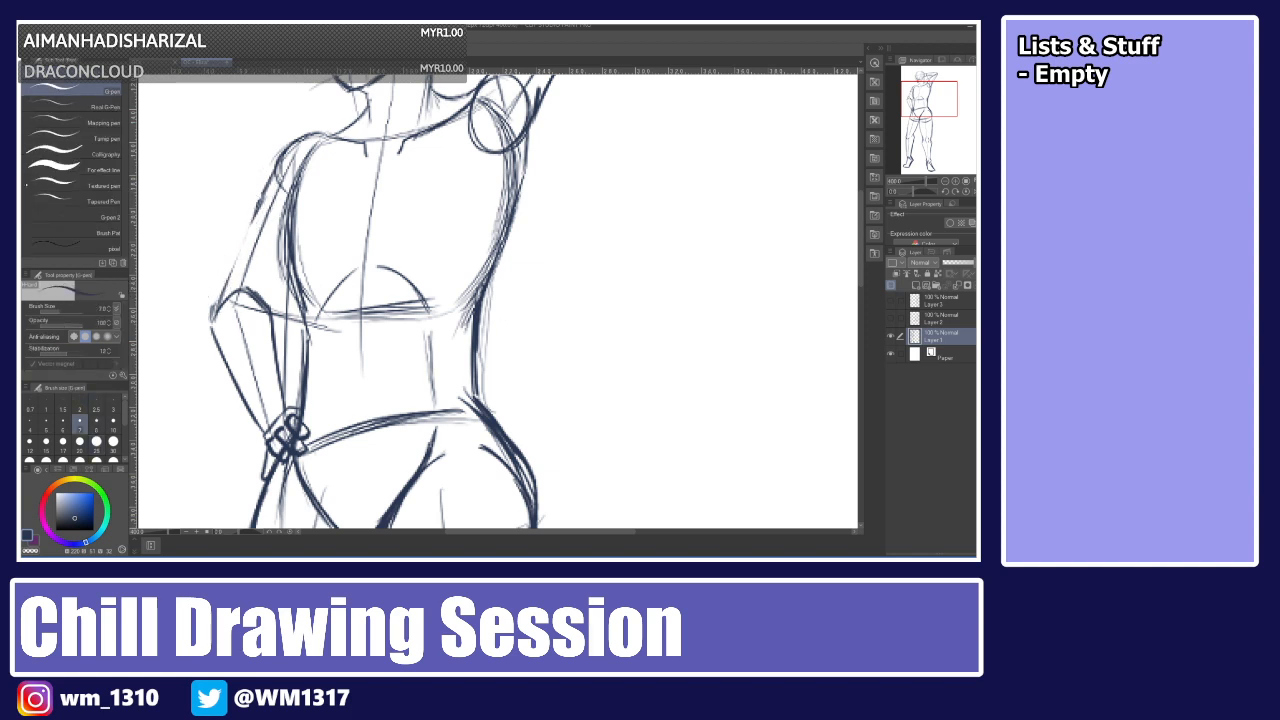
pyautogui.hotkey('ctrl', 'z')
# Add the lowered arm's elbow and forearm lines down toward the waist.
pyautogui.moveTo(277, 166); pyautogui.dragTo(218, 297)
pyautogui.moveTo(249, 216); pyautogui.dragTo(219, 298)
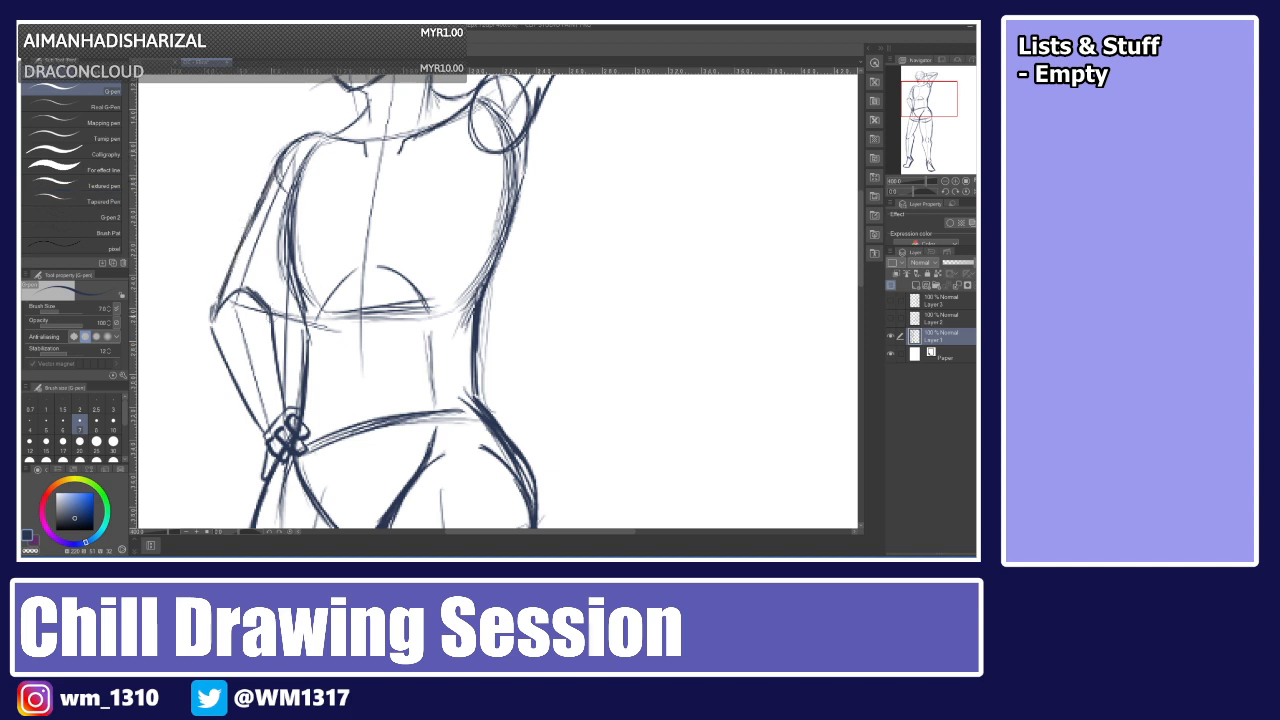
pyautogui.moveTo(286, 269); pyautogui.dragTo(270, 308)
pyautogui.moveTo(861, 261)
pyautogui.mouseDown()
pyautogui.moveTo(861, 220)
pyautogui.moveTo(861, 247)
pyautogui.mouseUp()
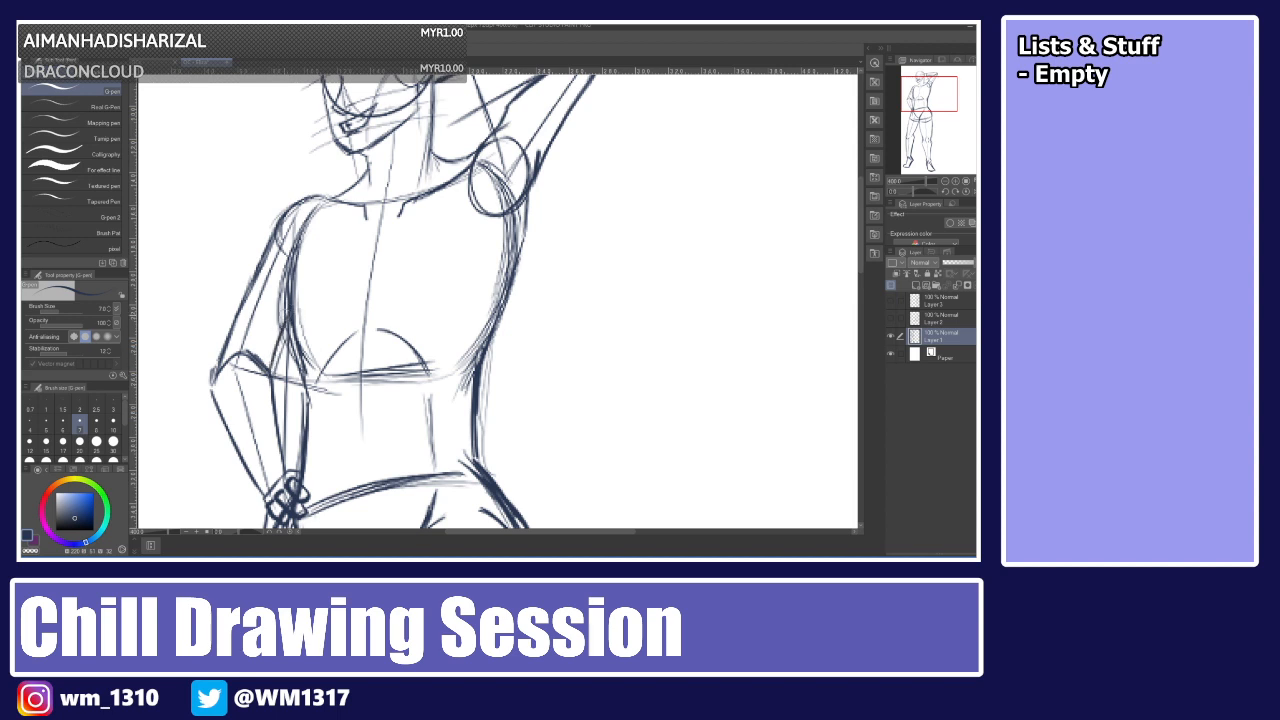
pyautogui.moveTo(286, 314); pyautogui.dragTo(275, 368)
# Lasso-select the raised arm and hand above the head.
pyautogui.scroll(3, 645, 237)
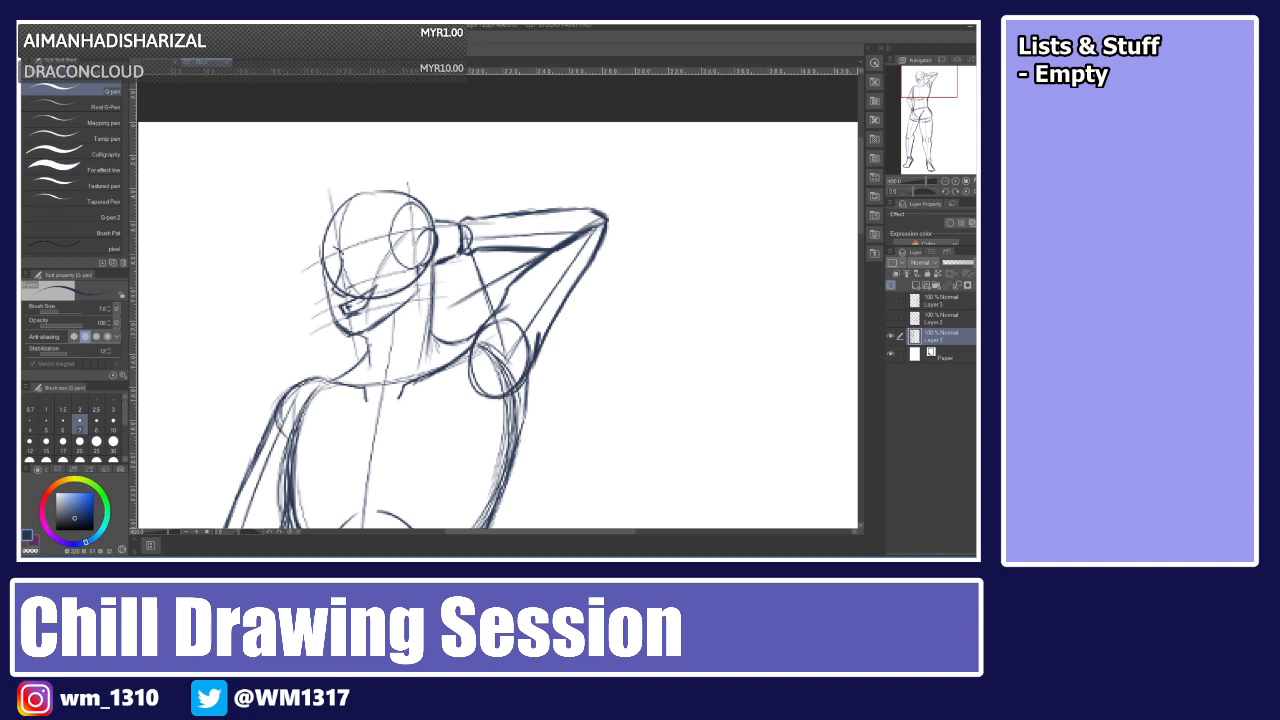
pyautogui.press('m')
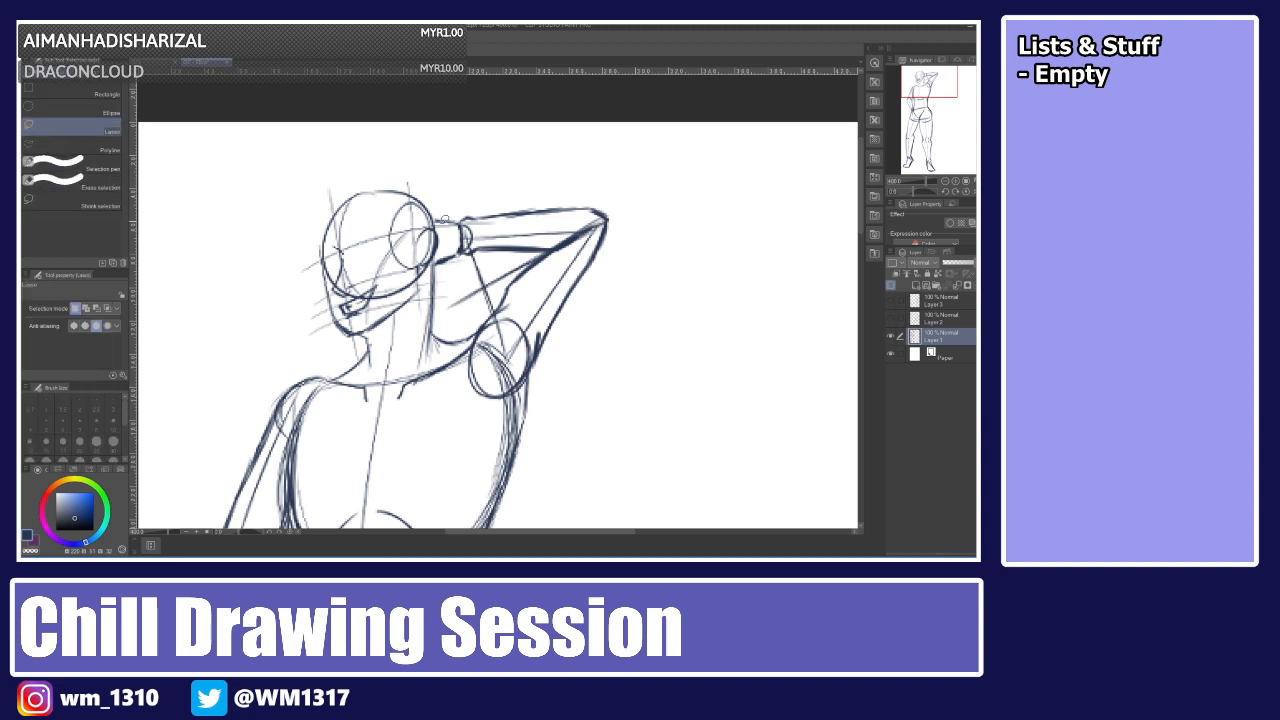
pyautogui.moveTo(444, 228)
pyautogui.mouseDown()
pyautogui.moveTo(594, 213)
pyautogui.moveTo(537, 340)
pyautogui.moveTo(604, 277)
pyautogui.moveTo(628, 190)
pyautogui.moveTo(540, 171)
pyautogui.moveTo(445, 212)
pyautogui.mouseUp()
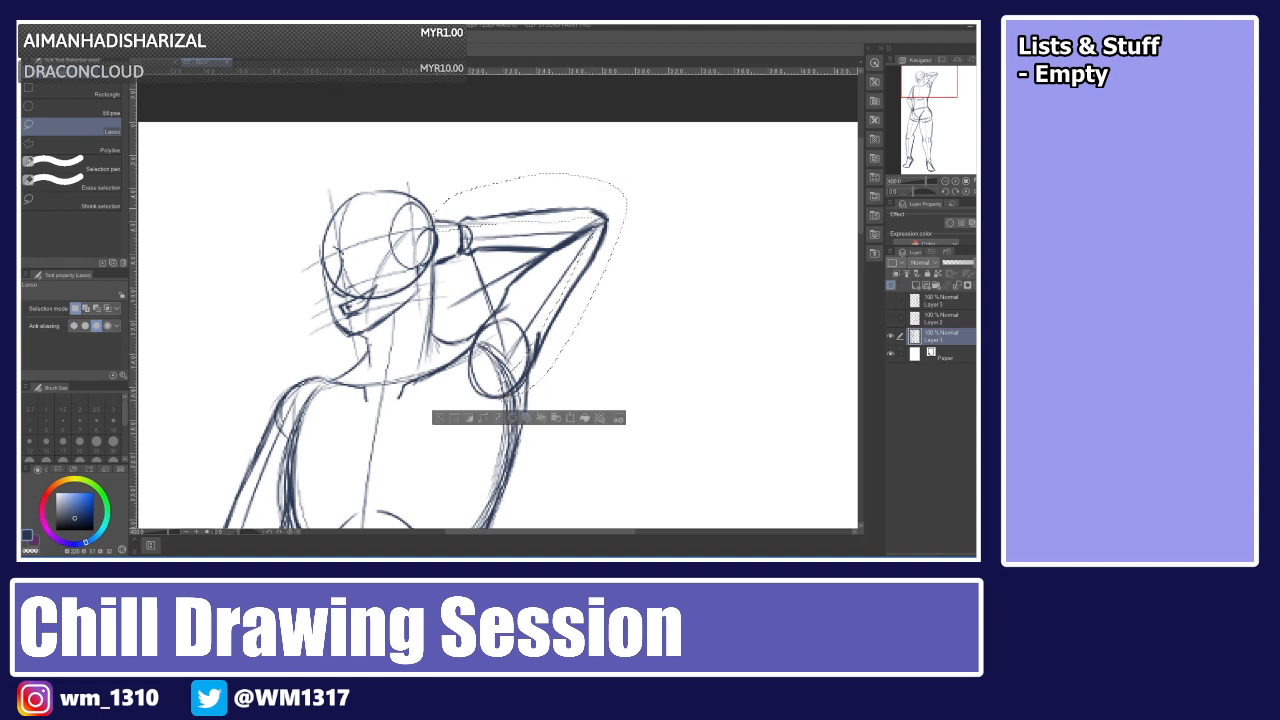
# Rotate the selected raised arm slightly with Free Transform, apply it and deselect.
pyautogui.hotkey('ctrl', 't')
pyautogui.moveTo(624, 172)
pyautogui.mouseDown()
pyautogui.moveTo(666, 153)
pyautogui.moveTo(662, 140)
pyautogui.moveTo(631, 191)
pyautogui.moveTo(641, 179)
pyautogui.mouseUp()
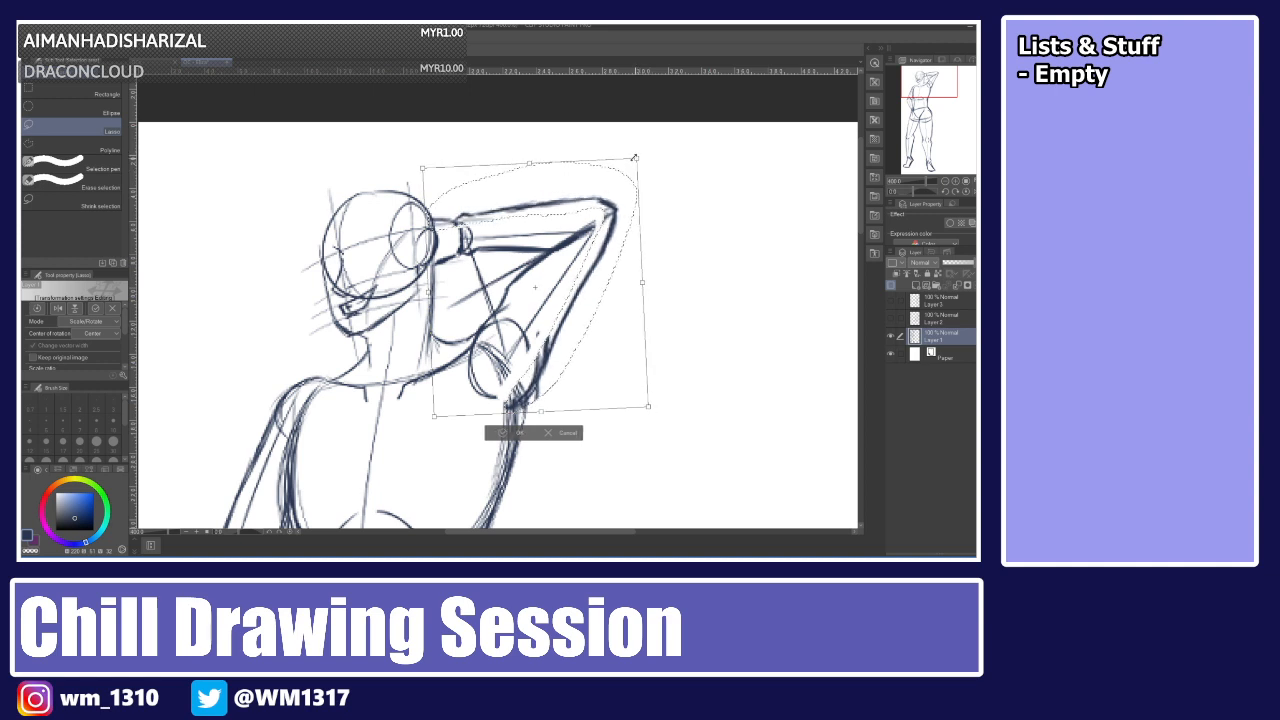
pyautogui.press('Return')
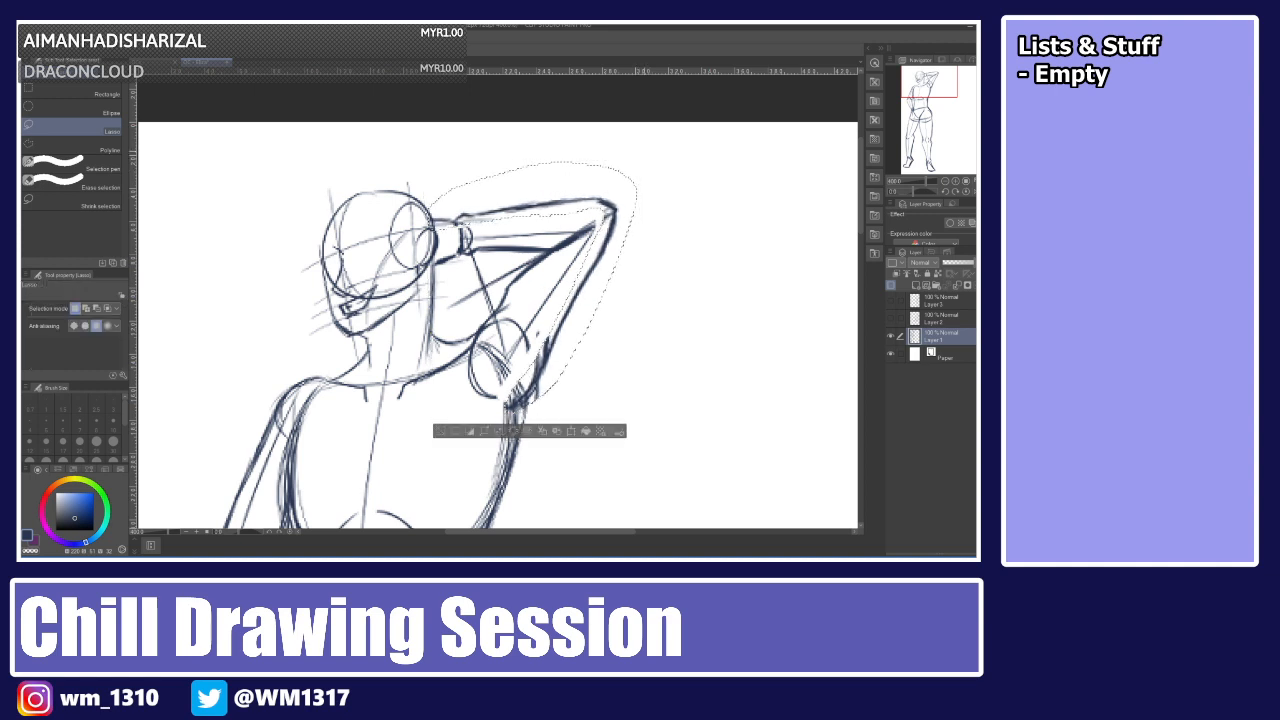
pyautogui.hotkey('ctrl', 'd')
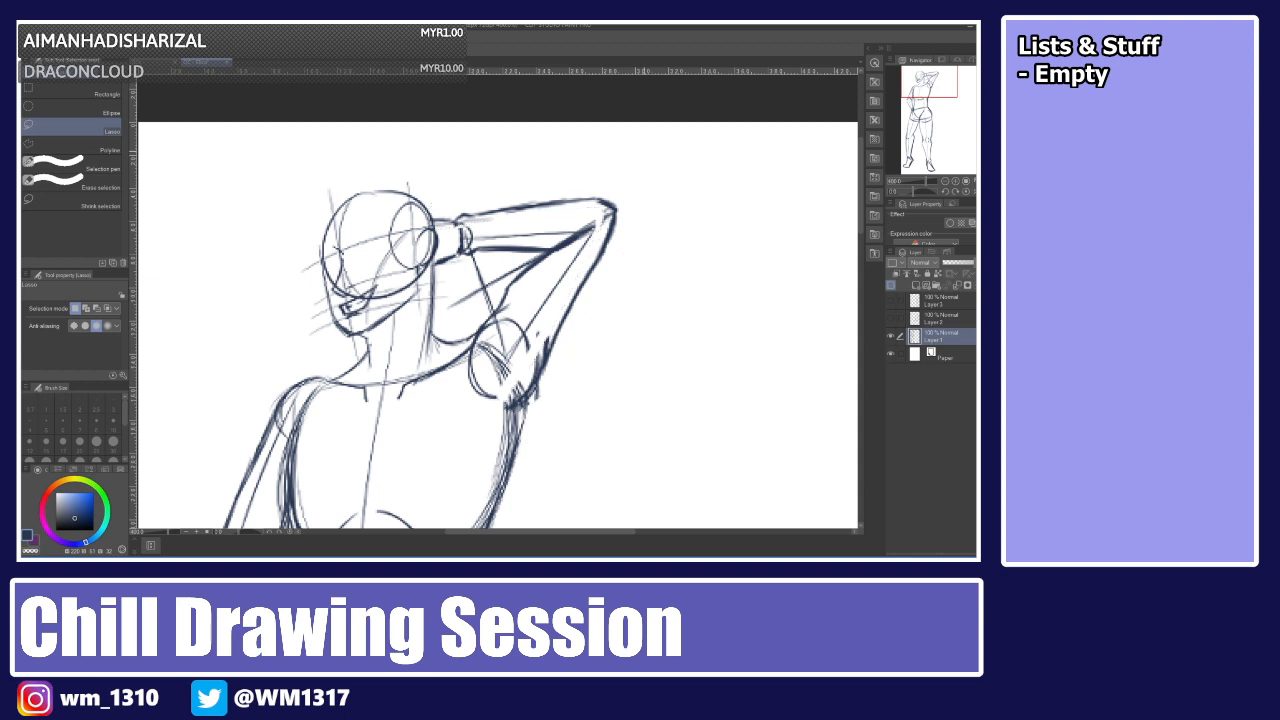
# Redraw the lowered arm's shoulder and upper-arm contours with the pen.
pyautogui.press('p')
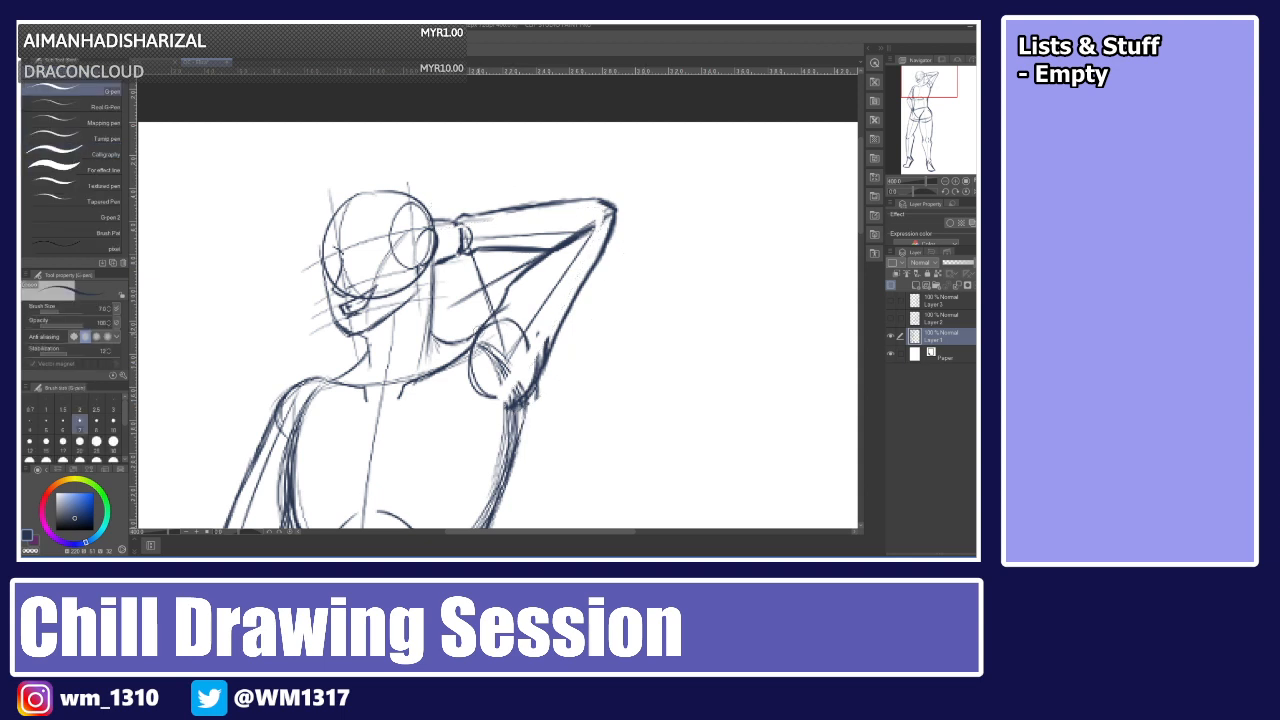
pyautogui.moveTo(506, 314); pyautogui.dragTo(540, 350)
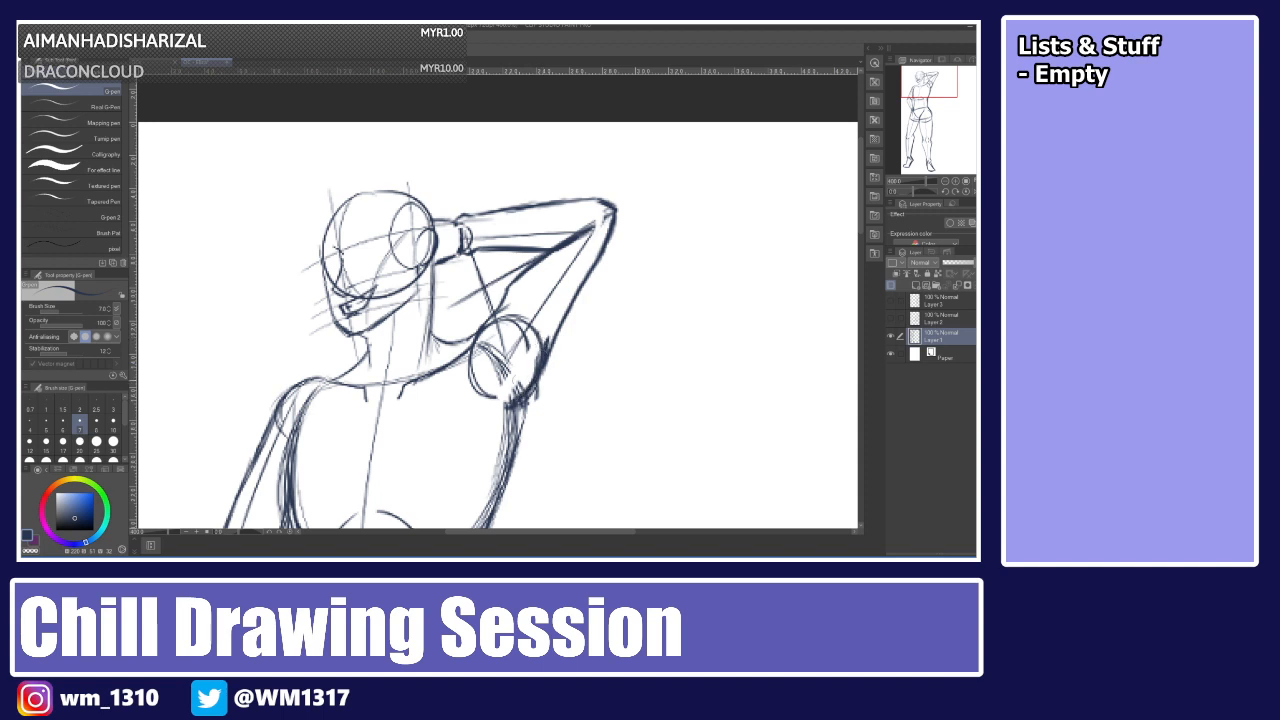
pyautogui.moveTo(512, 402)
pyautogui.mouseDown()
pyautogui.moveTo(473, 371)
pyautogui.moveTo(478, 391)
pyautogui.moveTo(524, 402)
pyautogui.mouseUp()
pyautogui.moveTo(547, 360); pyautogui.dragTo(508, 478)
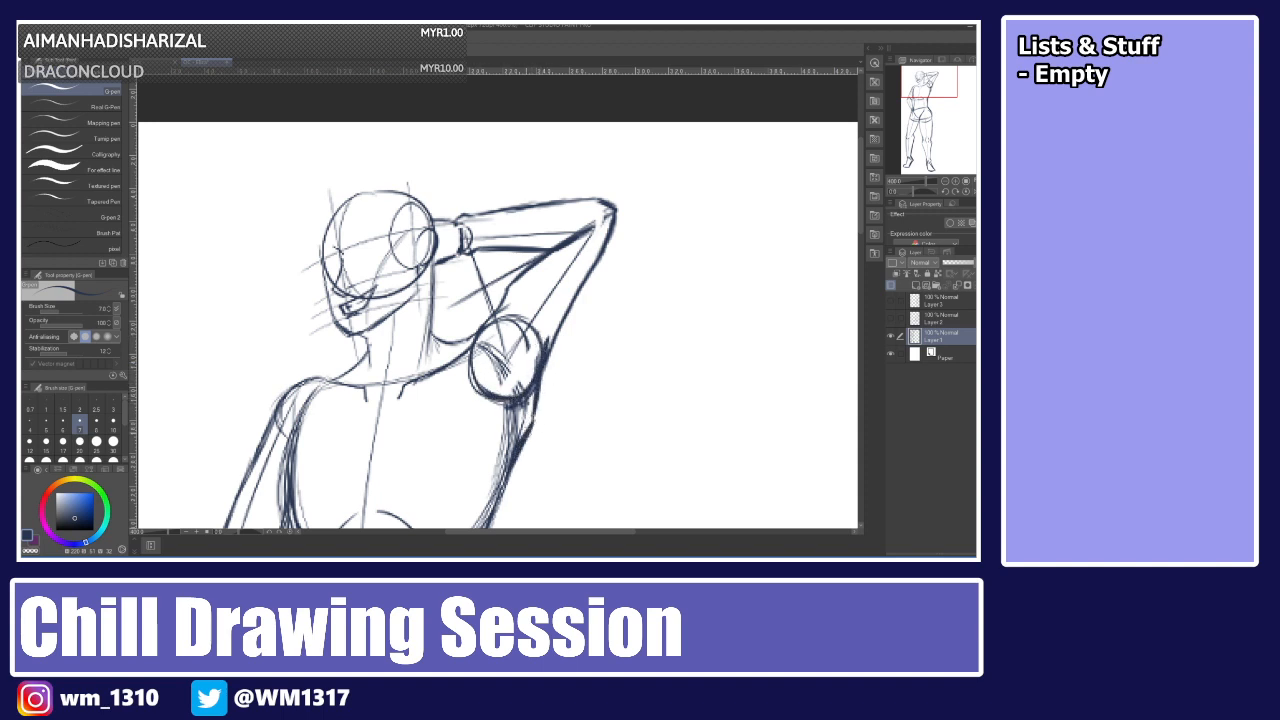
pyautogui.moveTo(529, 428); pyautogui.dragTo(494, 512)
# Lower the sketch layer's opacity and add a new layer above it for cleaner lines.
pyautogui.moveTo(860, 233)
pyautogui.mouseDown()
pyautogui.moveTo(859, 297)
pyautogui.moveTo(859, 257)
pyautogui.mouseUp()
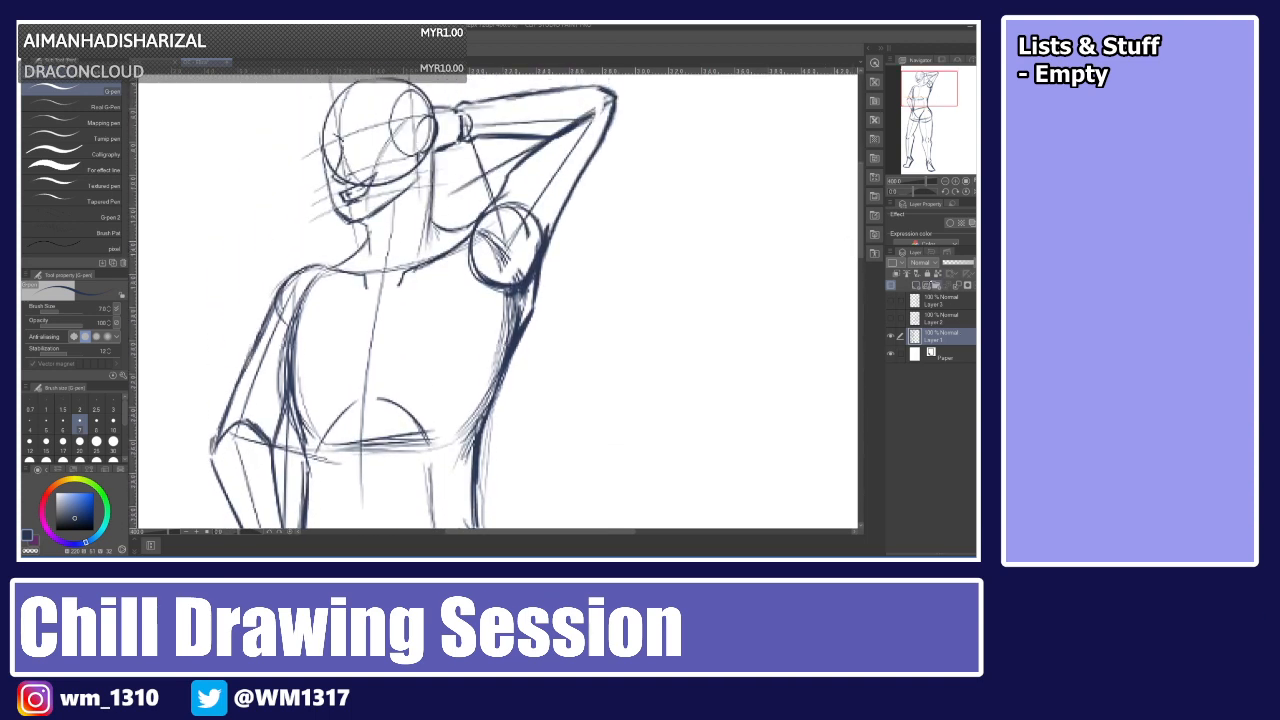
pyautogui.click(958, 263)
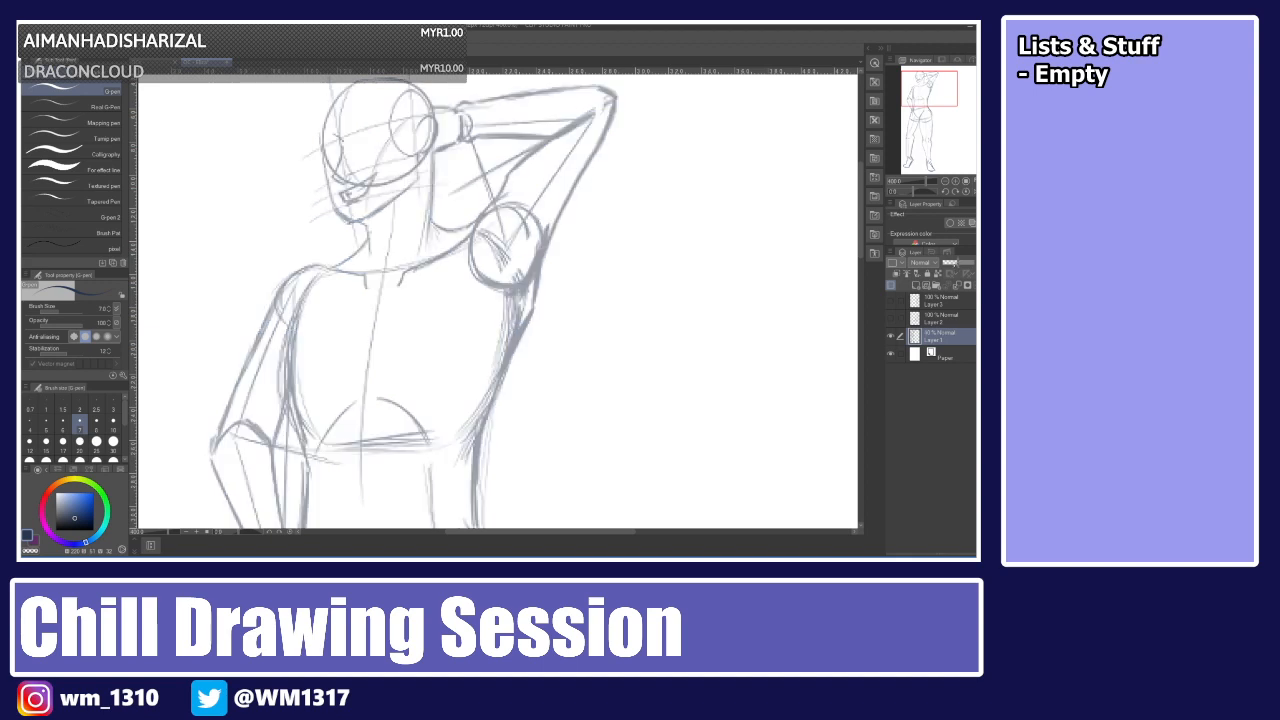
pyautogui.click(916, 286)
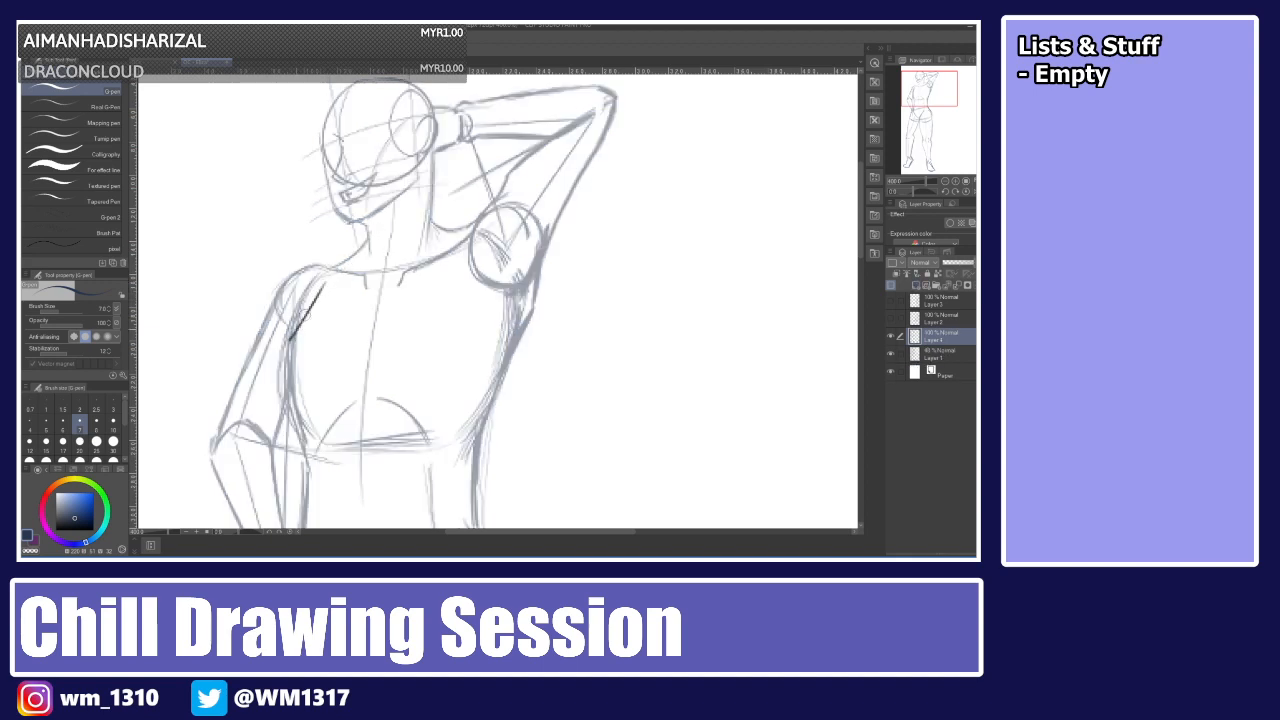
# Draw the left breast's outer curve on the new layer.
pyautogui.moveTo(321, 291)
pyautogui.mouseDown()
pyautogui.moveTo(275, 364)
pyautogui.moveTo(279, 387)
pyautogui.mouseUp()
pyautogui.hotkey('ctrl', 'z')
pyautogui.hotkey('ctrl', 'z')
pyautogui.moveTo(322, 289); pyautogui.dragTo(287, 340)
pyautogui.hotkey('ctrl', 'z')
pyautogui.hotkey('ctrl', 'z')
pyautogui.hotkey('ctrl', 'z')
pyautogui.moveTo(321, 289)
pyautogui.mouseDown()
pyautogui.moveTo(281, 352)
pyautogui.moveTo(284, 392)
pyautogui.moveTo(314, 403)
pyautogui.mouseUp()
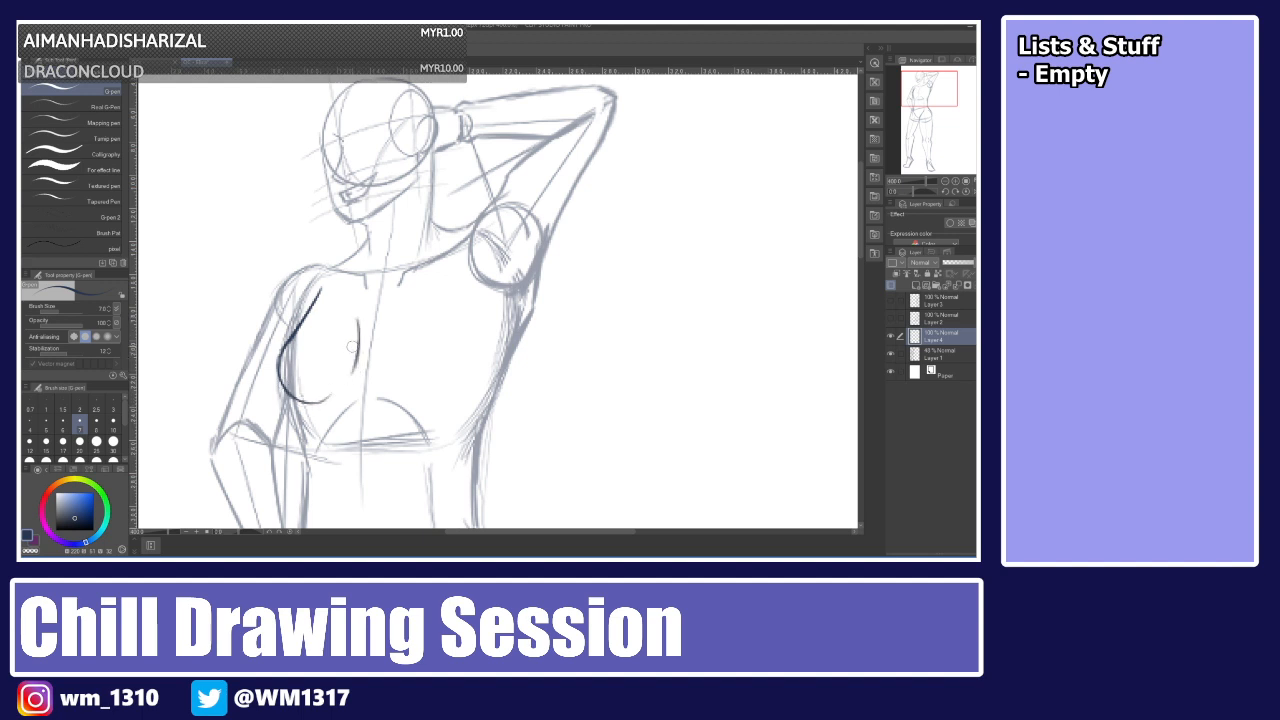
# Draw the right breast's curve on the new layer, retrying the stroke several times.
pyautogui.moveTo(362, 325); pyautogui.dragTo(355, 370)
pyautogui.moveTo(363, 308); pyautogui.dragTo(351, 372)
pyautogui.hotkey('ctrl', 'z')
pyautogui.moveTo(362, 312); pyautogui.dragTo(350, 374)
pyautogui.hotkey('ctrl', 'z')
pyautogui.moveTo(365, 313); pyautogui.dragTo(358, 359)
pyautogui.hotkey('ctrl', 'z')
pyautogui.moveTo(364, 313); pyautogui.dragTo(350, 372)
pyautogui.hotkey('ctrl', 'z')
pyautogui.moveTo(382, 306); pyautogui.dragTo(377, 360)
pyautogui.hotkey('ctrl', 'z')
pyautogui.moveTo(381, 312)
pyautogui.mouseDown()
pyautogui.moveTo(384, 371)
pyautogui.moveTo(428, 387)
pyautogui.moveTo(467, 354)
pyautogui.mouseUp()
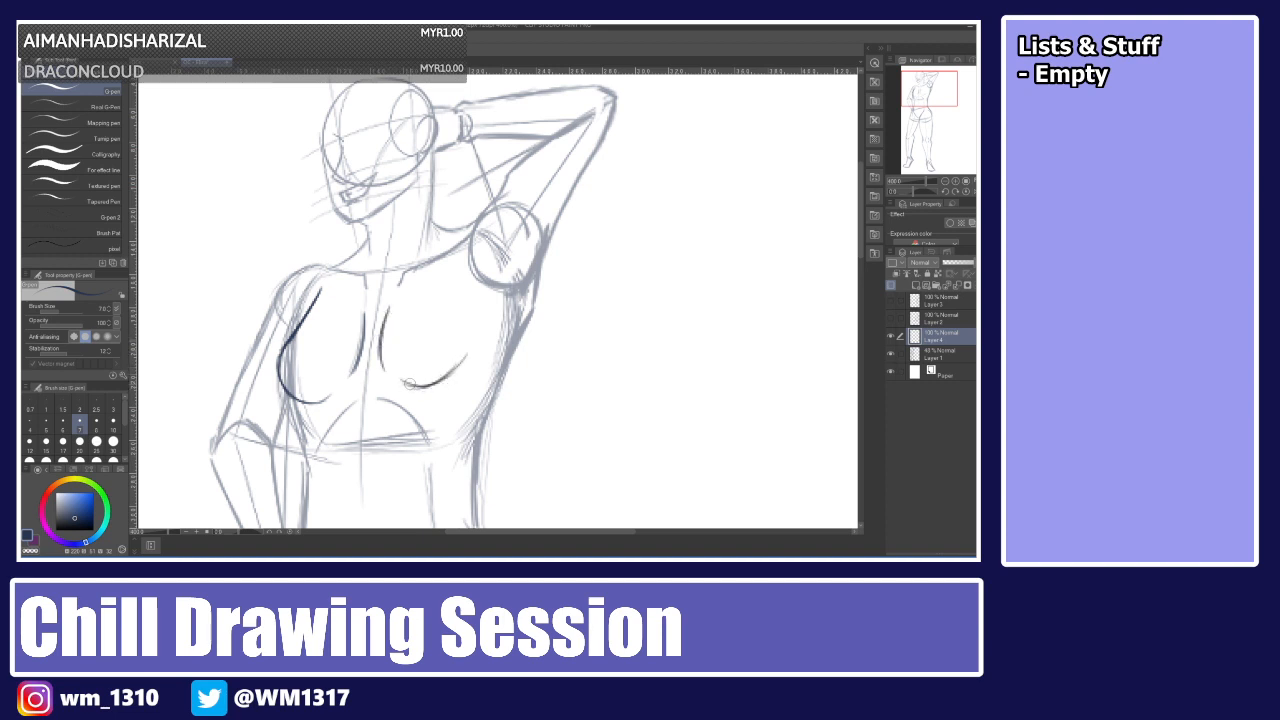
pyautogui.moveTo(409, 383)
pyautogui.mouseDown()
pyautogui.moveTo(462, 357)
pyautogui.moveTo(472, 336)
pyautogui.moveTo(459, 300)
pyautogui.moveTo(472, 328)
pyautogui.mouseUp()
pyautogui.moveTo(461, 278)
pyautogui.mouseDown()
pyautogui.moveTo(473, 343)
pyautogui.moveTo(458, 289)
pyautogui.moveTo(466, 331)
pyautogui.moveTo(421, 385)
pyautogui.moveTo(449, 371)
pyautogui.moveTo(396, 377)
pyautogui.moveTo(446, 382)
pyautogui.mouseUp()
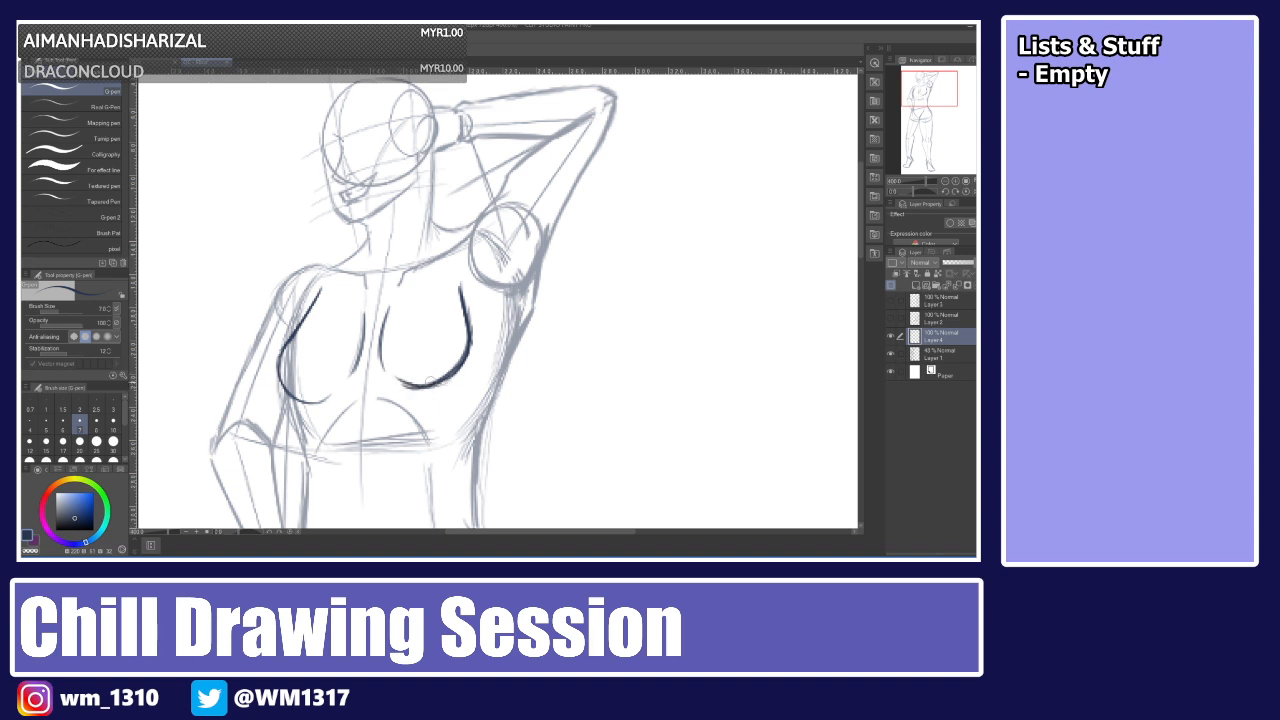
pyautogui.hotkey('ctrl', 'z')
pyautogui.hotkey('ctrl', 'z')
pyautogui.hotkey('ctrl', 'z')
pyautogui.hotkey('ctrl', 'z')
pyautogui.hotkey('ctrl', 'z')
pyautogui.hotkey('ctrl', 'z')
pyautogui.hotkey('ctrl', 'z')
pyautogui.hotkey('ctrl', 'z')
pyautogui.hotkey('ctrl', 'z')
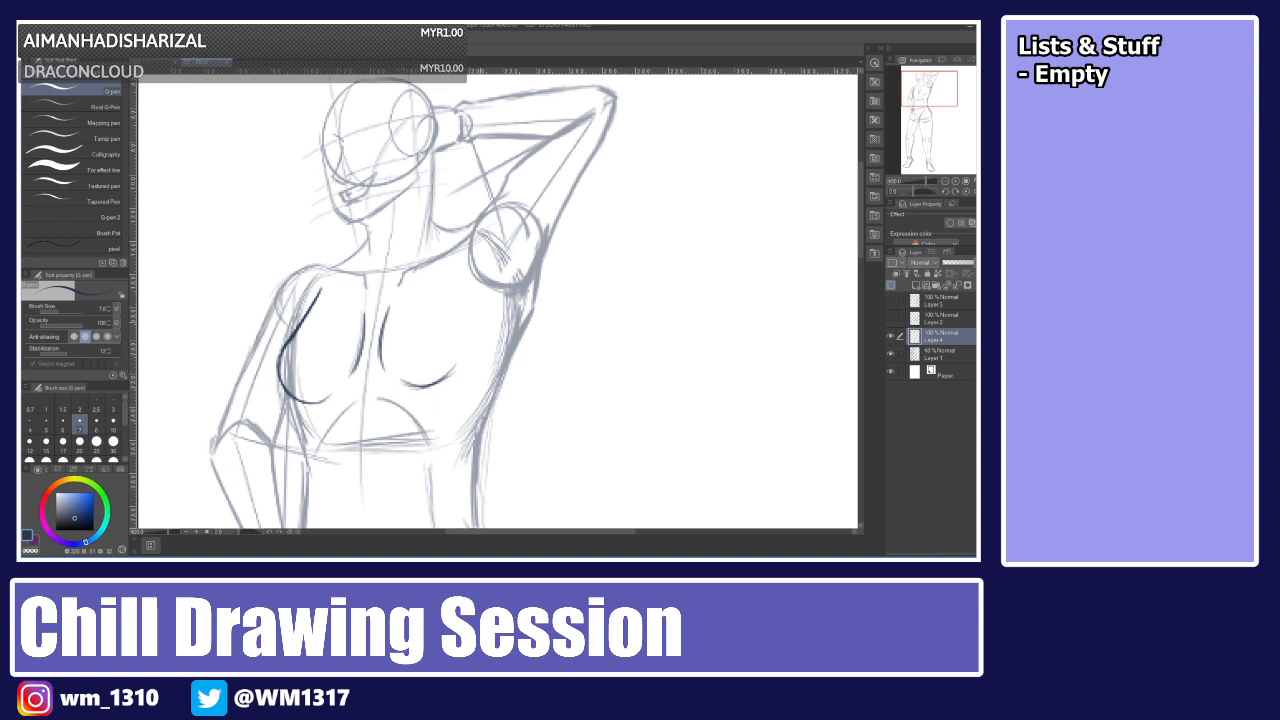
pyautogui.hotkey('ctrl', 'z')
pyautogui.hotkey('ctrl', 'z')
pyautogui.hotkey('ctrl', 'z')
pyautogui.hotkey('ctrl', 'z')
pyautogui.hotkey('ctrl', 'z')
pyautogui.moveTo(396, 382)
pyautogui.mouseDown()
pyautogui.moveTo(434, 393)
pyautogui.moveTo(466, 364)
pyautogui.moveTo(450, 290)
pyautogui.mouseUp()
pyautogui.hotkey('ctrl', 'z')
pyautogui.hotkey('ctrl', 'z')
pyautogui.moveTo(470, 336)
pyautogui.mouseDown()
pyautogui.moveTo(450, 290)
pyautogui.moveTo(473, 364)
pyautogui.moveTo(440, 392)
pyautogui.moveTo(404, 380)
pyautogui.moveTo(472, 371)
pyautogui.mouseUp()
pyautogui.hotkey('ctrl', 'z')
pyautogui.hotkey('ctrl', 'z')
pyautogui.hotkey('ctrl', 'z')
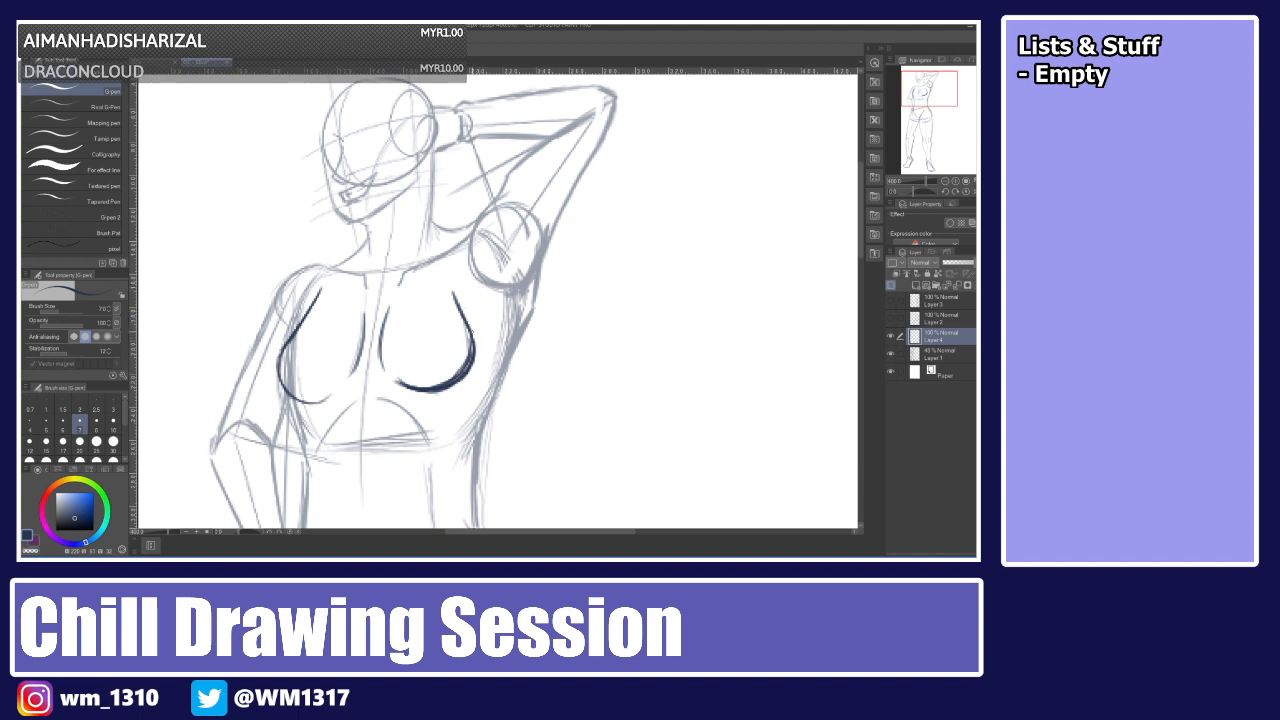
# Try drawing the raised arm's underside line from the armpit up toward the elbow.
pyautogui.moveTo(491, 274); pyautogui.dragTo(477, 289)
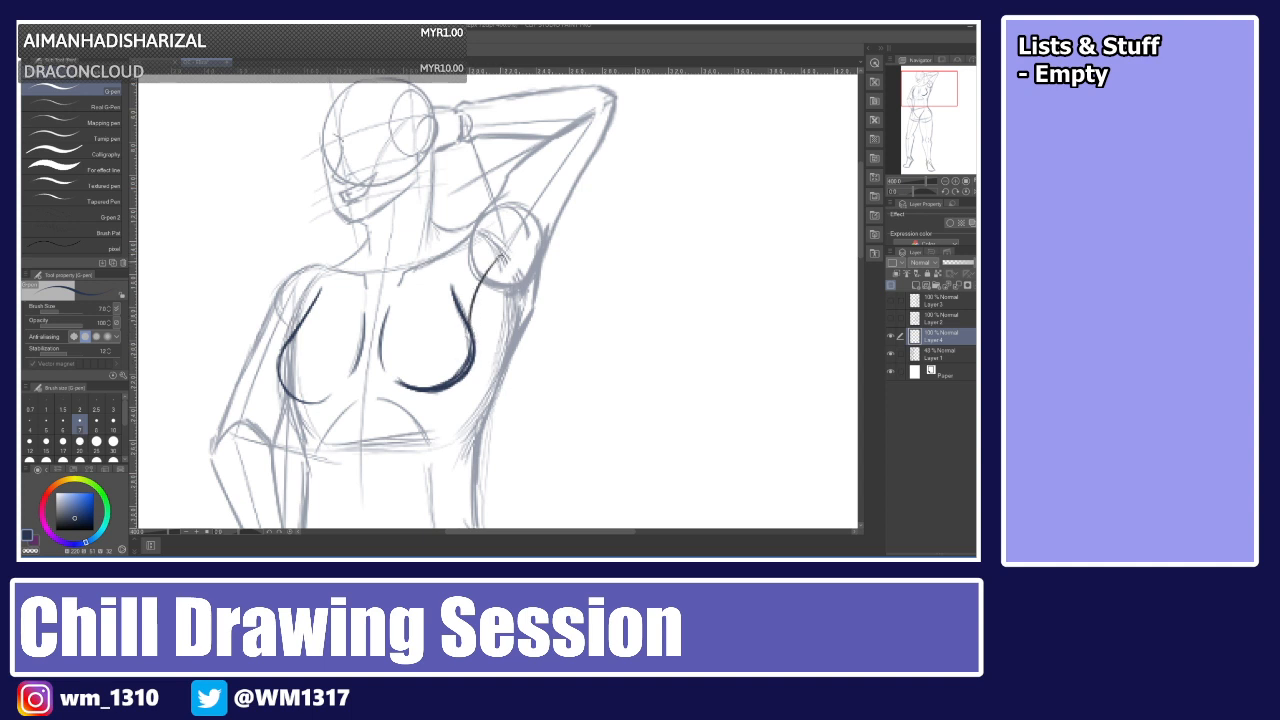
pyautogui.moveTo(474, 294); pyautogui.dragTo(534, 246)
pyautogui.hotkey('ctrl', 'z')
pyautogui.moveTo(470, 325); pyautogui.dragTo(492, 248)
pyautogui.moveTo(475, 289)
pyautogui.mouseDown()
pyautogui.moveTo(498, 234)
pyautogui.moveTo(472, 307)
pyautogui.mouseUp()
pyautogui.hotkey('ctrl', 'z')
pyautogui.hotkey('ctrl', 'z')
pyautogui.hotkey('ctrl', 'z')
pyautogui.moveTo(486, 249); pyautogui.dragTo(470, 335)
pyautogui.hotkey('ctrl', 'z')
pyautogui.hotkey('ctrl', 'z')
pyautogui.moveTo(488, 243)
pyautogui.mouseDown()
pyautogui.moveTo(470, 326)
pyautogui.moveTo(525, 240)
pyautogui.mouseUp()
pyautogui.hotkey('ctrl', 'z')
pyautogui.hotkey('ctrl', 'z')
pyautogui.hotkey('ctrl', 'z')
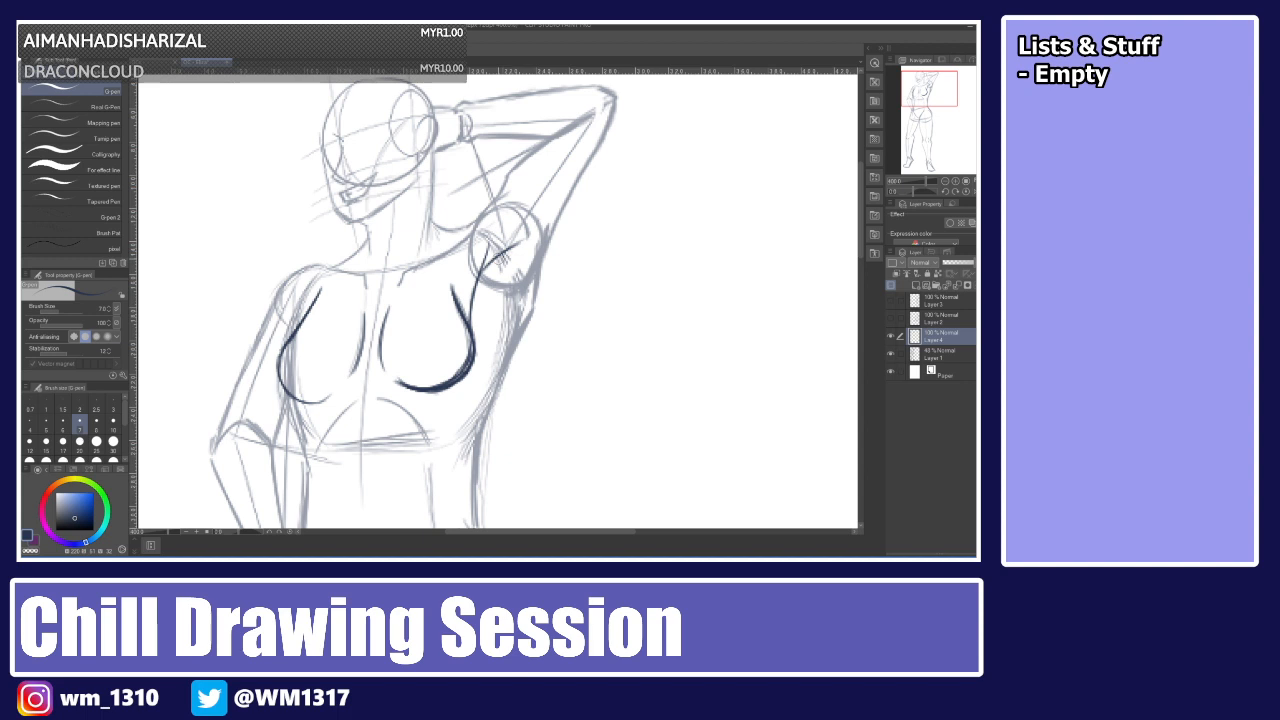
pyautogui.hotkey('ctrl', 'z')
pyautogui.hotkey('ctrl', 'z')
pyautogui.hotkey('ctrl', 'z')
pyautogui.hotkey('ctrl', 'z')
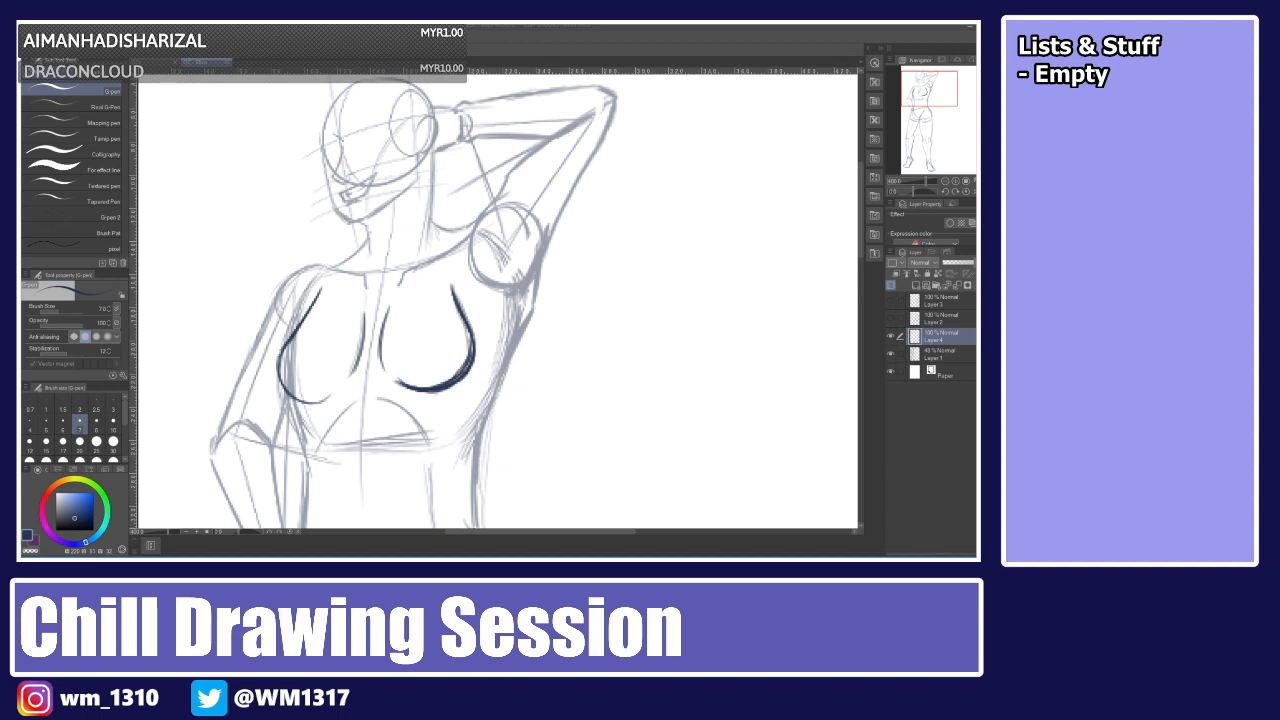
pyautogui.moveTo(467, 316)
pyautogui.mouseDown()
pyautogui.moveTo(480, 264)
pyautogui.moveTo(511, 226)
pyautogui.mouseUp()
pyautogui.moveTo(541, 248); pyautogui.dragTo(514, 345)
pyautogui.moveTo(535, 298); pyautogui.dragTo(510, 355)
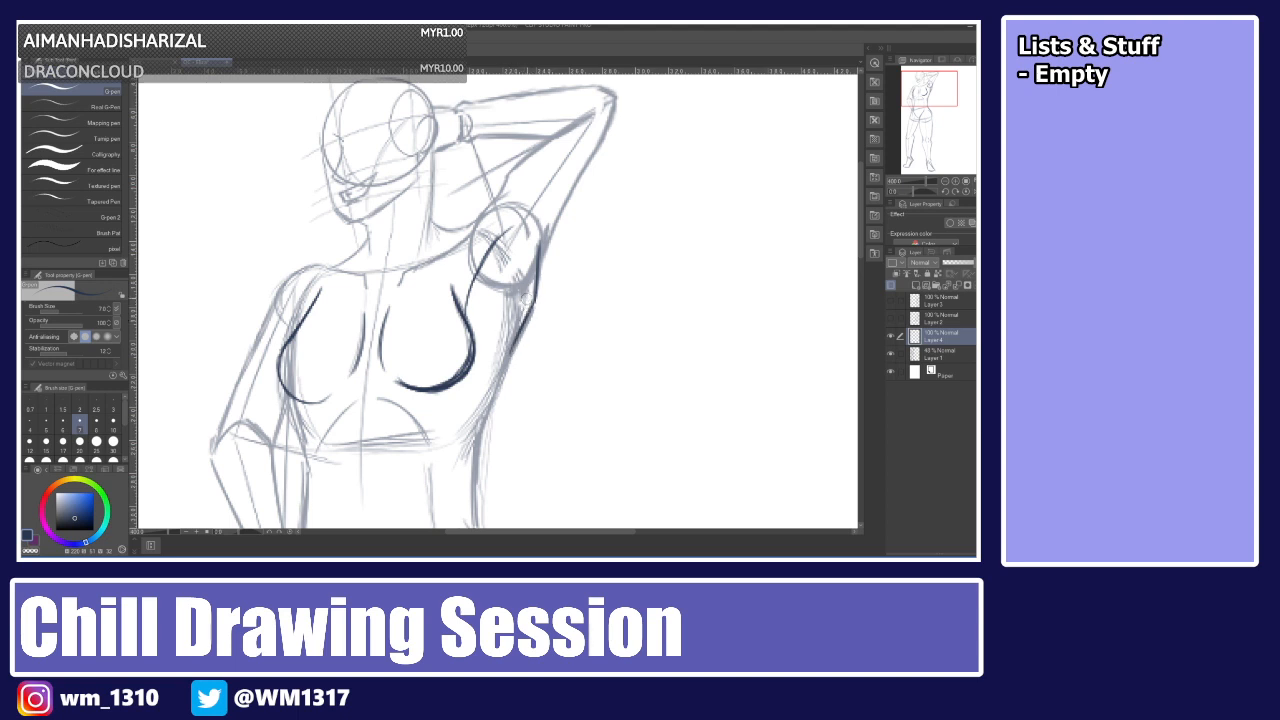
pyautogui.hotkey('ctrl', 'z')
pyautogui.hotkey('ctrl', 'z')
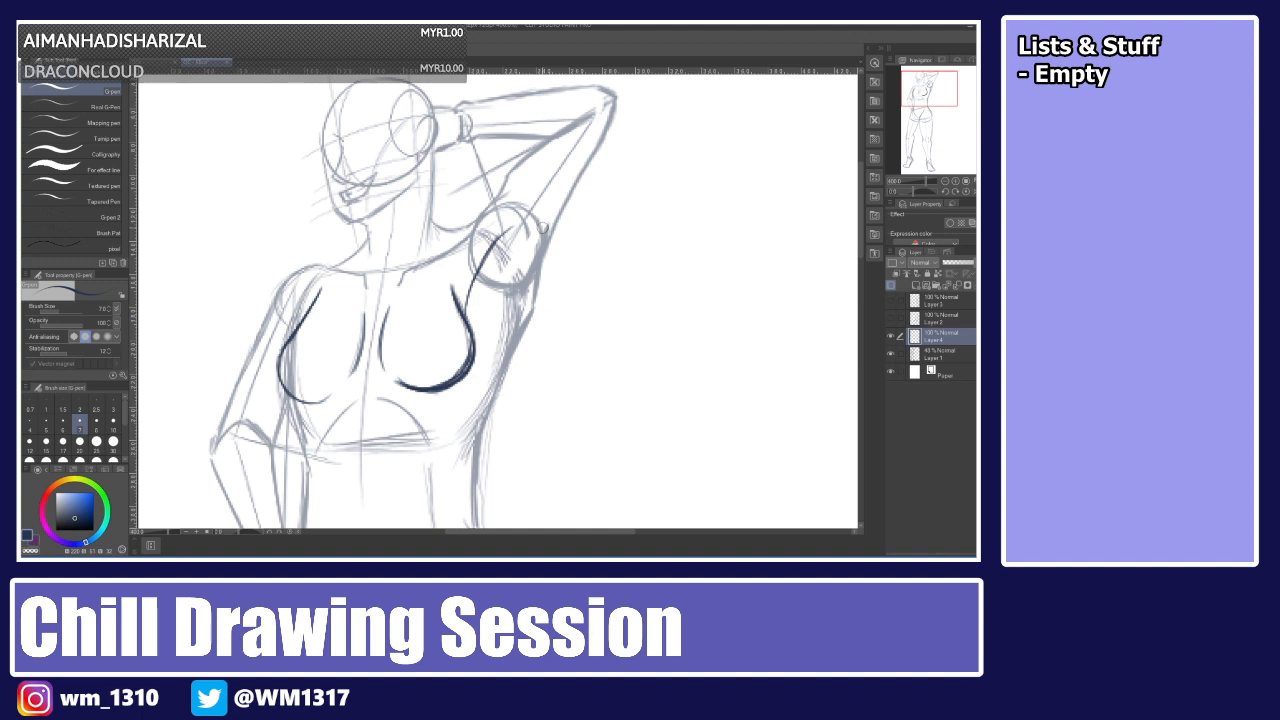
pyautogui.hotkey('ctrl', 'z')
pyautogui.hotkey('ctrl', 'z')
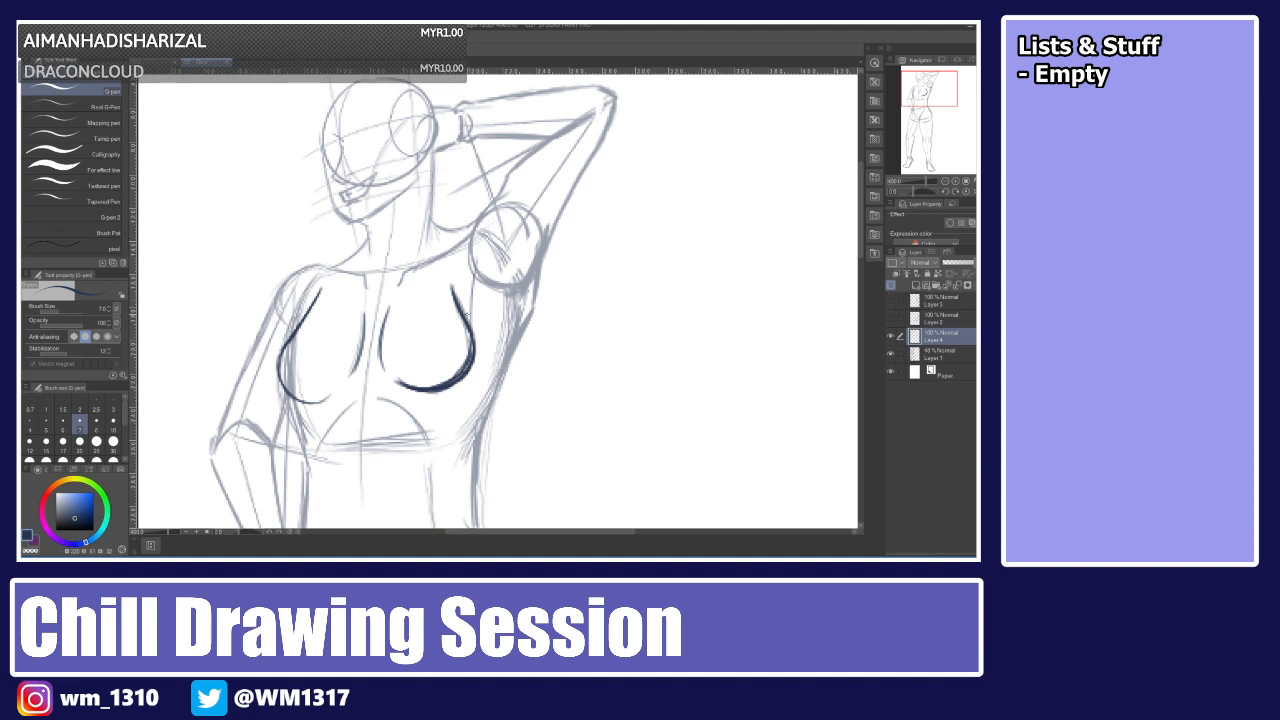
pyautogui.moveTo(472, 326); pyautogui.dragTo(489, 233)
pyautogui.hotkey('ctrl', 'z')
pyautogui.moveTo(472, 326); pyautogui.dragTo(491, 234)
pyautogui.hotkey('ctrl', 'z')
pyautogui.moveTo(474, 292)
pyautogui.mouseDown()
pyautogui.moveTo(514, 158)
pyautogui.moveTo(550, 138)
pyautogui.mouseUp()
pyautogui.hotkey('ctrl', 'z')
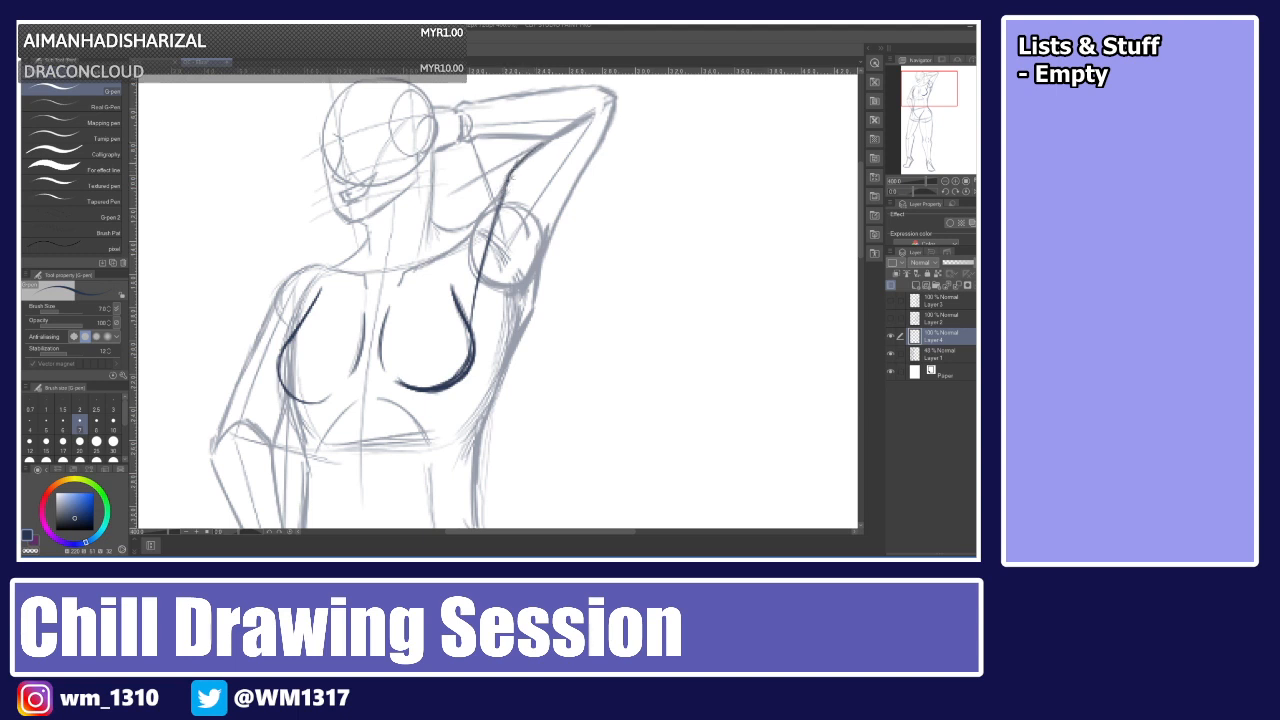
pyautogui.moveTo(508, 176); pyautogui.dragTo(564, 133)
pyautogui.moveTo(489, 234); pyautogui.dragTo(474, 325)
pyautogui.moveTo(477, 281); pyautogui.dragTo(472, 328)
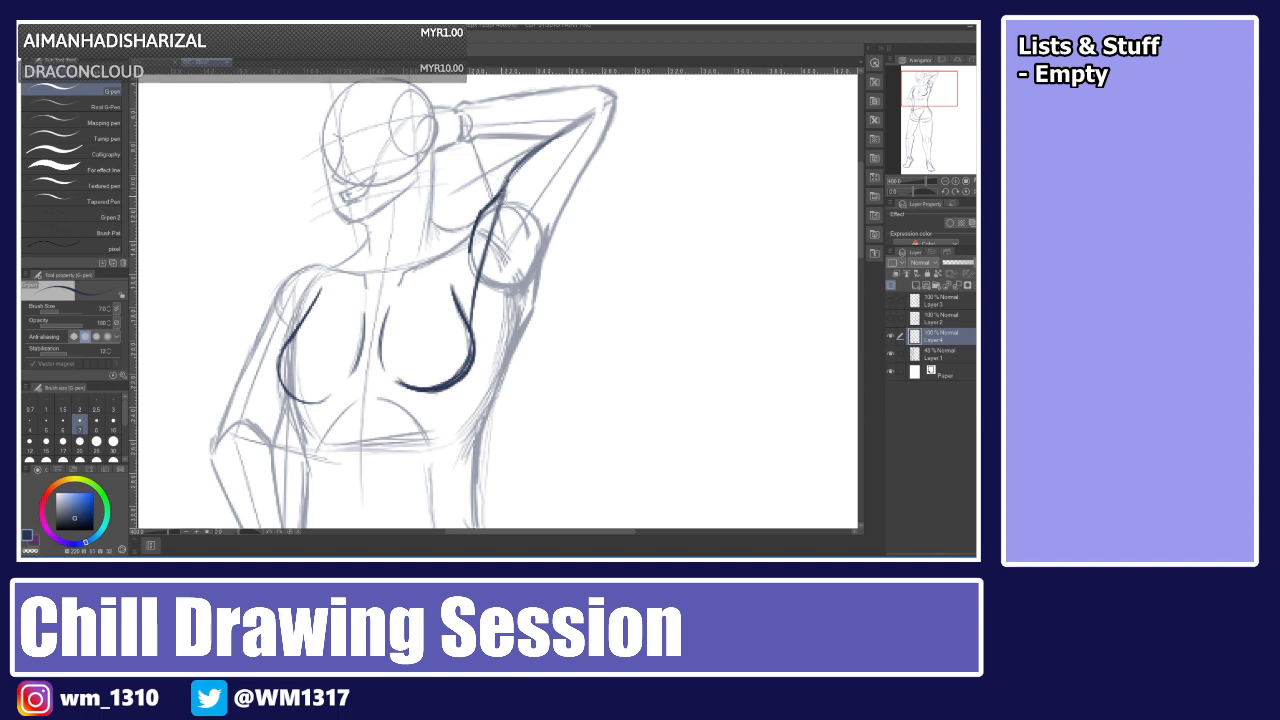
# Try a line along the raised arm's outer edge from the shoulder upward.
pyautogui.press('e')
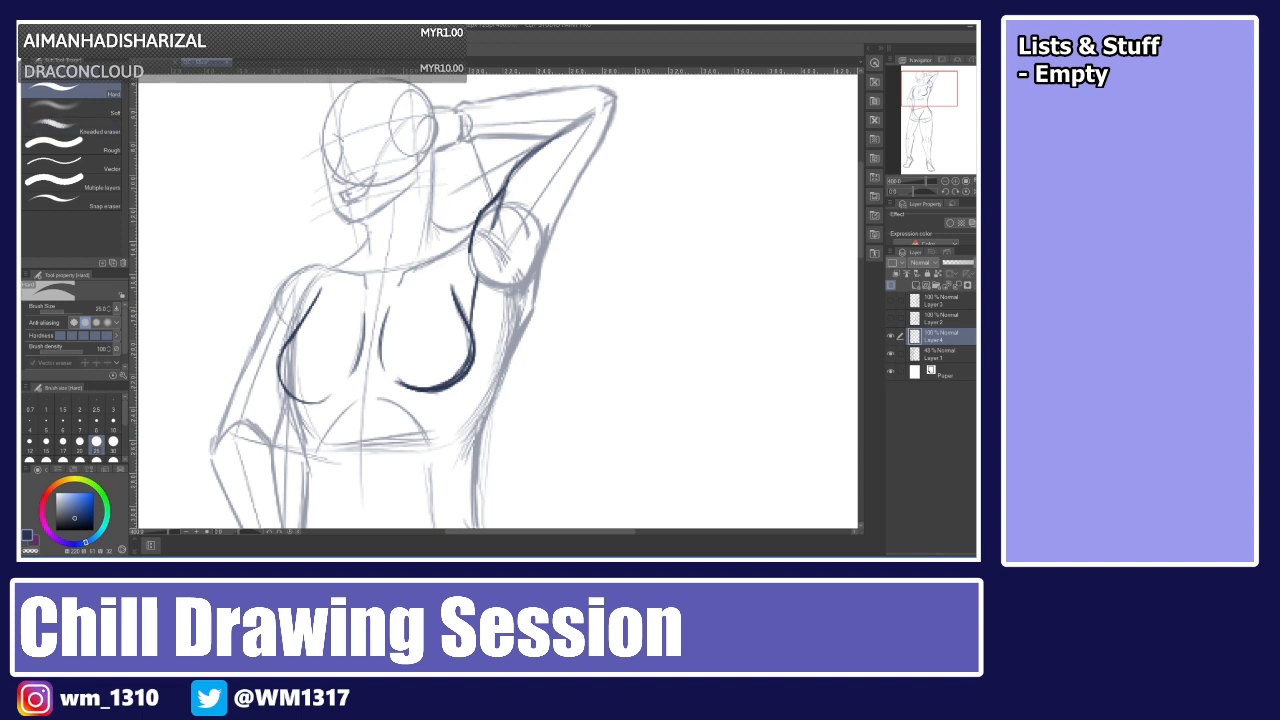
pyautogui.press('p')
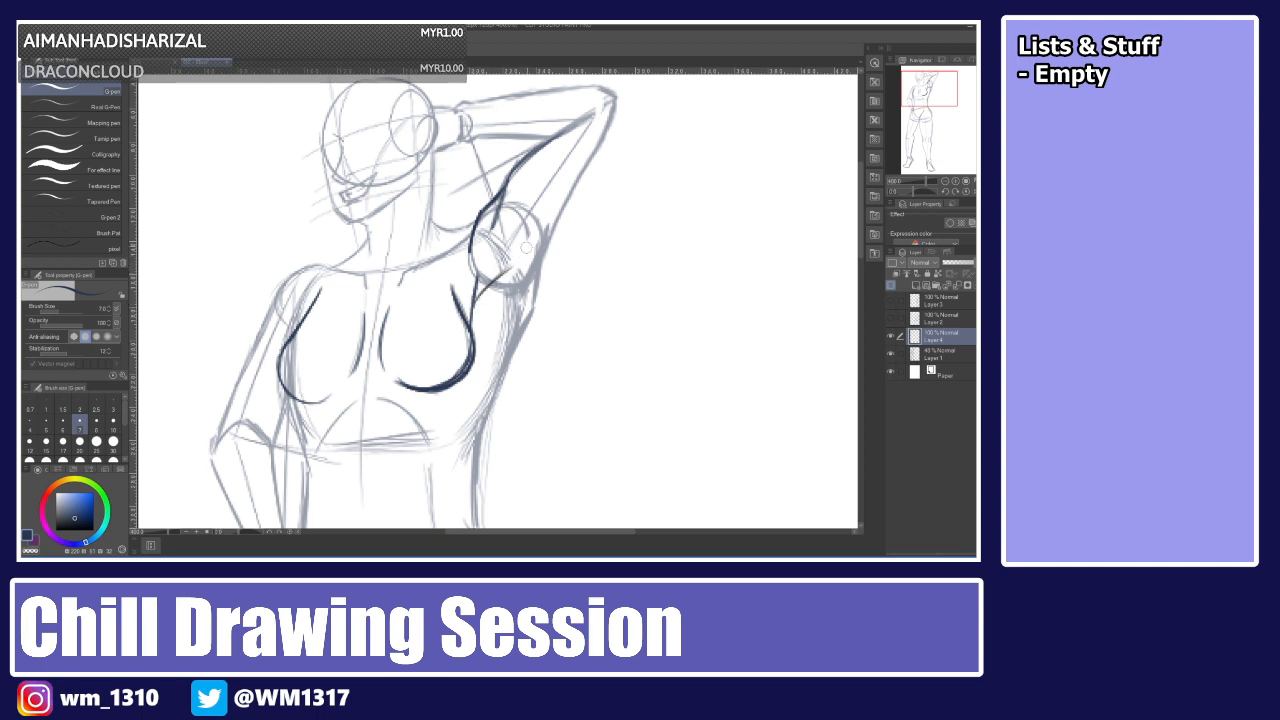
pyautogui.moveTo(529, 257); pyautogui.dragTo(570, 196)
pyautogui.hotkey('ctrl', 'z')
pyautogui.moveTo(530, 253); pyautogui.dragTo(587, 157)
pyautogui.moveTo(561, 207); pyautogui.dragTo(531, 280)
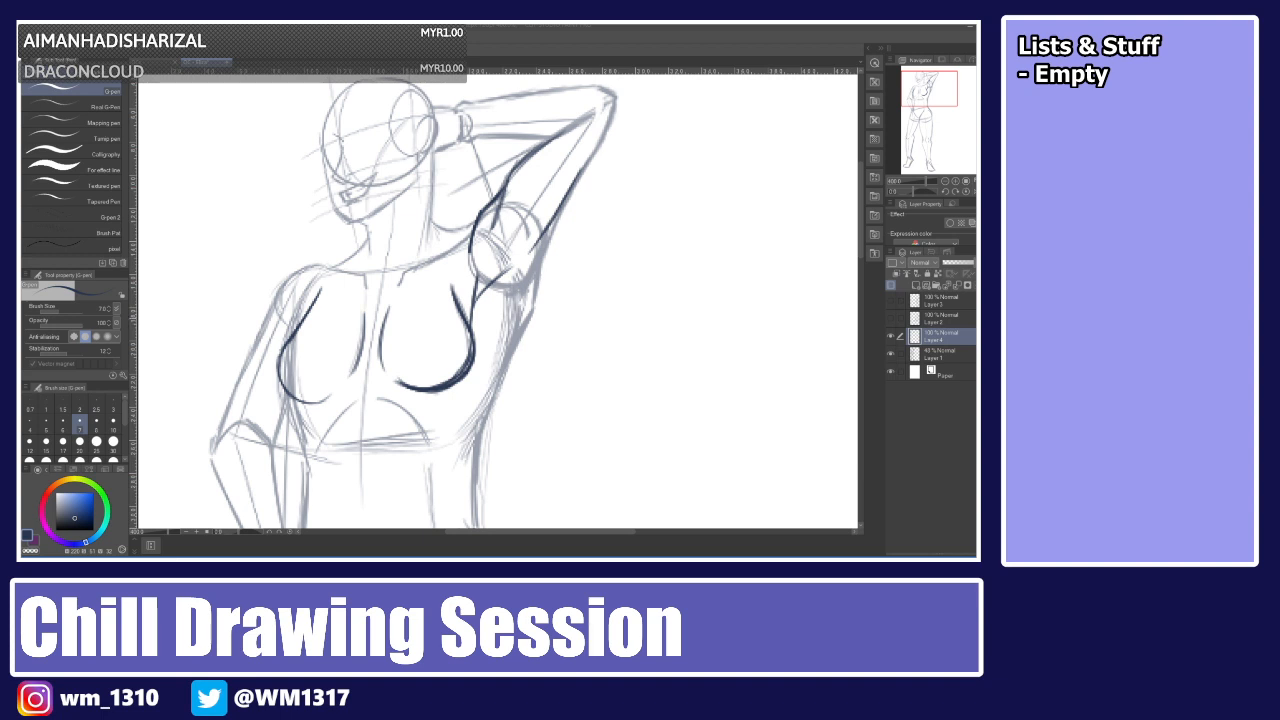
# Erase the armpit and raised-arm lines along with the right breast's outer curve.
pyautogui.press('e')
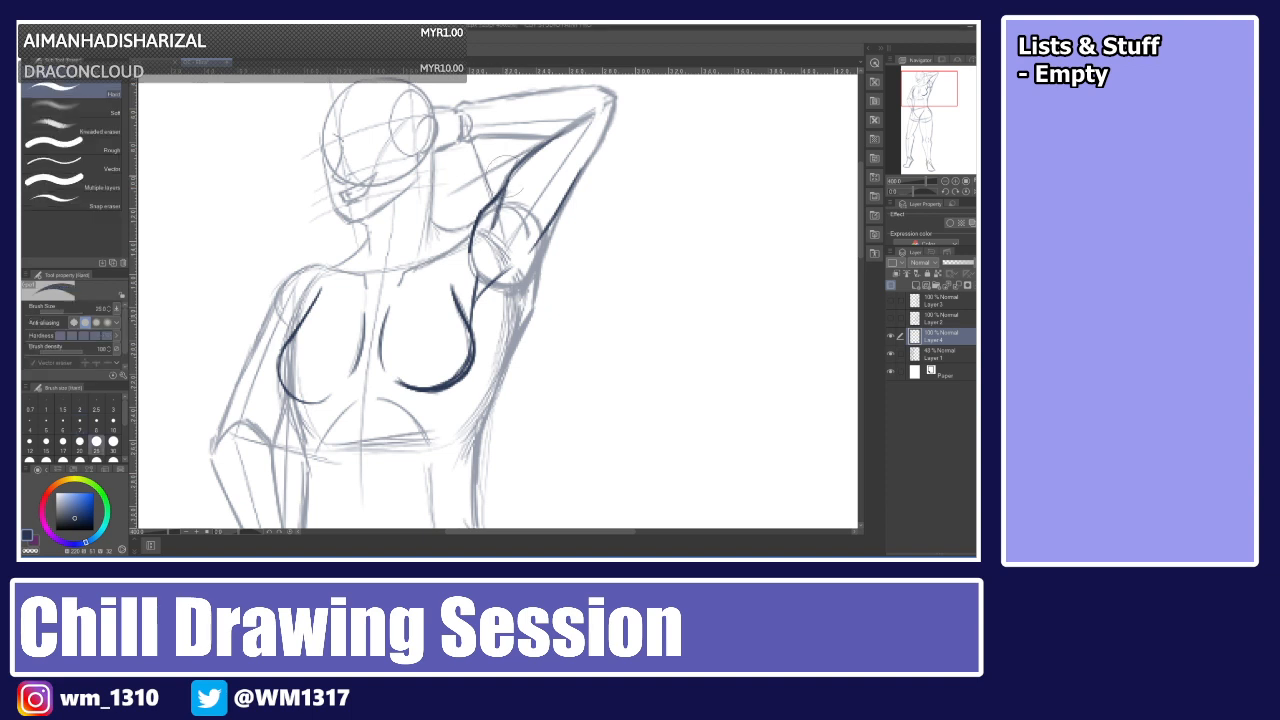
pyautogui.moveTo(593, 113)
pyautogui.mouseDown()
pyautogui.moveTo(493, 232)
pyautogui.moveTo(471, 290)
pyautogui.moveTo(503, 285)
pyautogui.mouseUp()
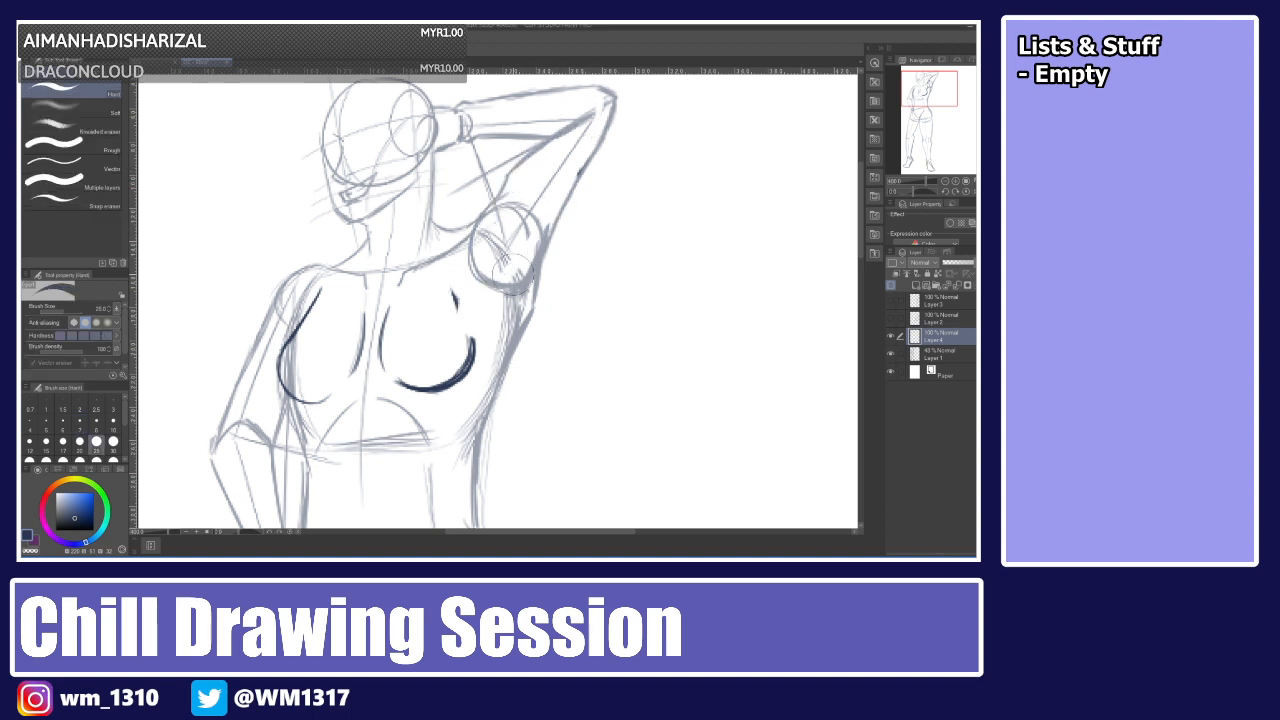
# Redraw the right breast's outer curve with the pen.
pyautogui.press('p')
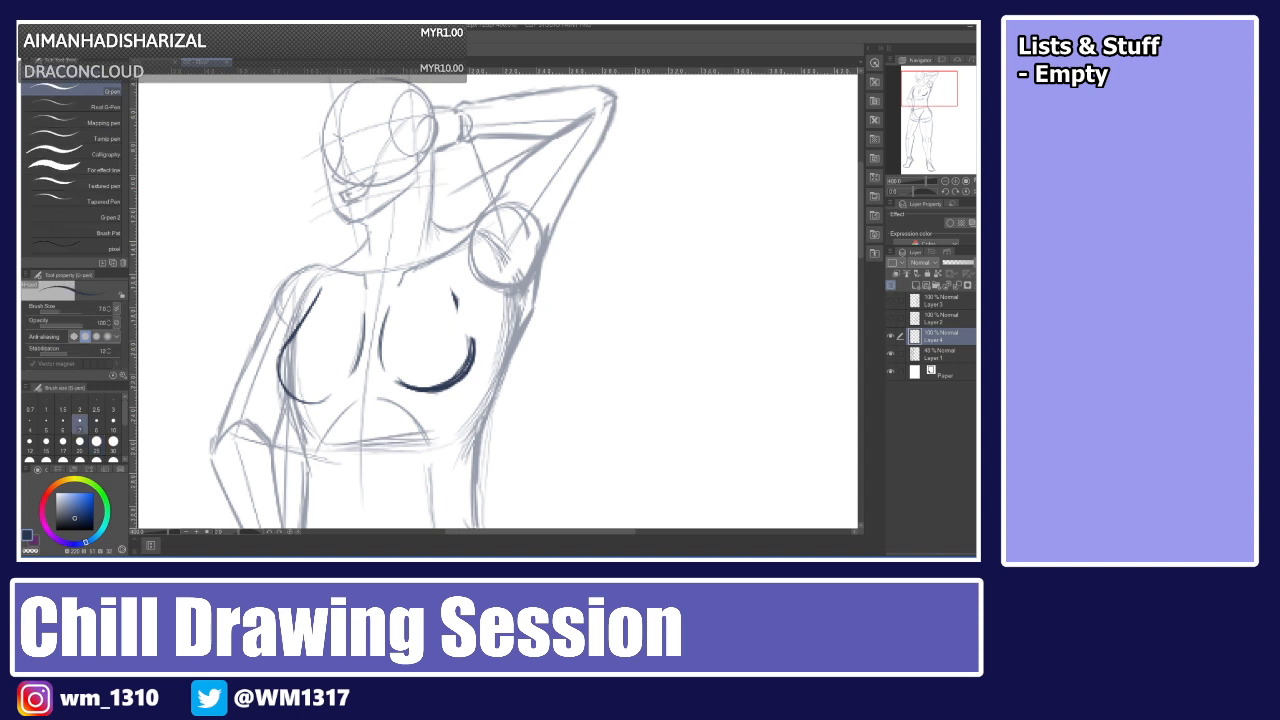
pyautogui.moveTo(461, 313)
pyautogui.mouseDown()
pyautogui.moveTo(471, 358)
pyautogui.moveTo(460, 290)
pyautogui.mouseUp()
pyautogui.moveTo(473, 339); pyautogui.dragTo(467, 262)
pyautogui.hotkey('ctrl', 'z')
pyautogui.hotkey('ctrl', 'z')
pyautogui.moveTo(452, 291); pyautogui.dragTo(474, 352)
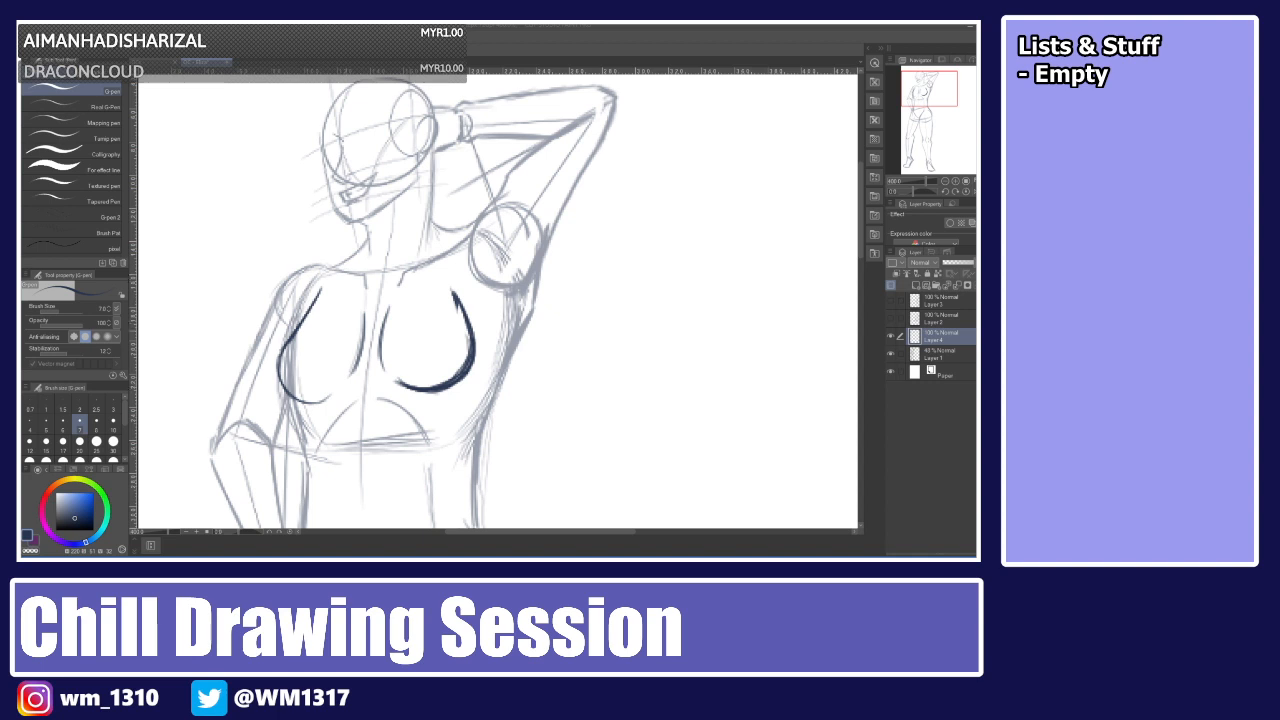
pyautogui.moveTo(396, 299)
pyautogui.mouseDown()
pyautogui.moveTo(383, 353)
pyautogui.moveTo(402, 296)
pyautogui.mouseUp()
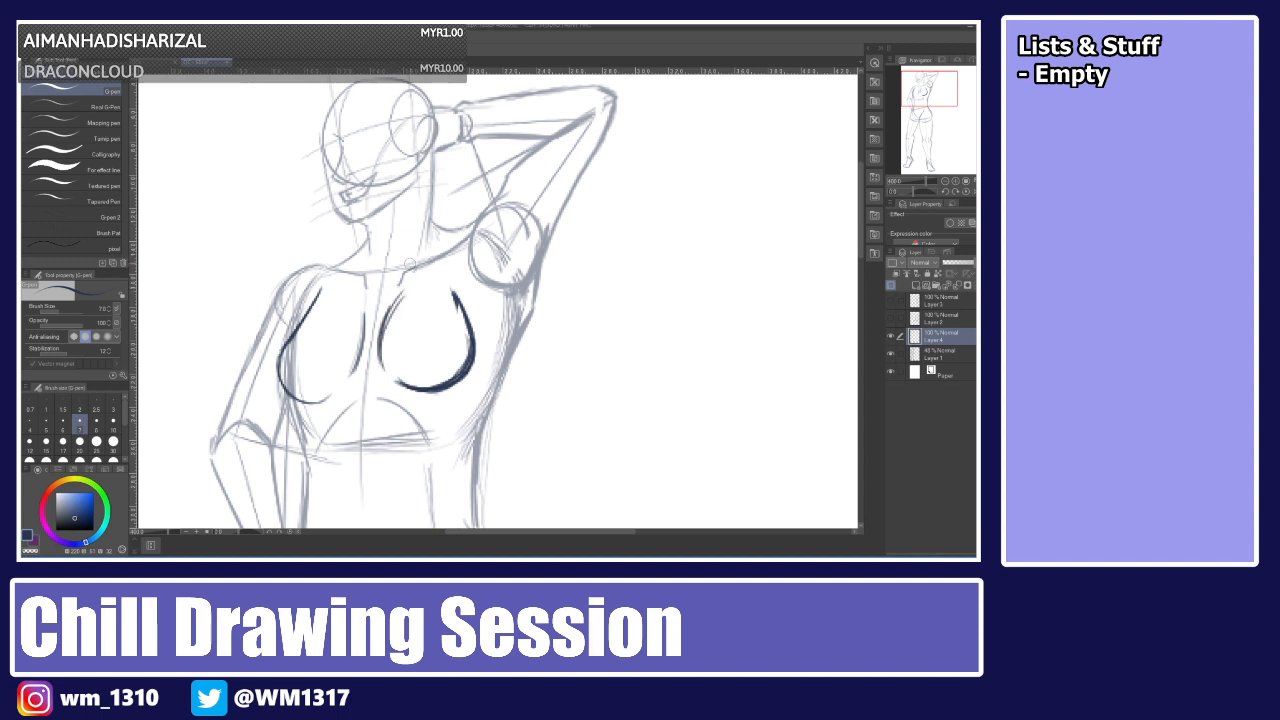
pyautogui.hotkey('ctrl', 'z')
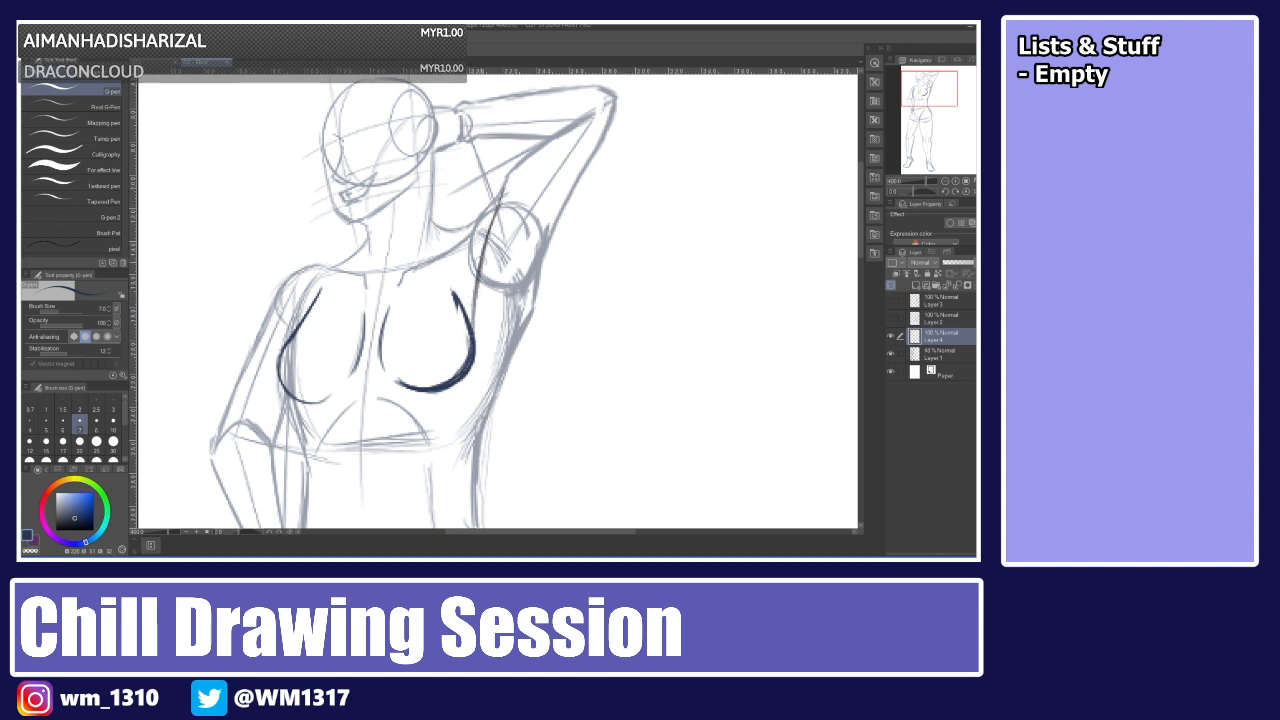
# Redraw the raised arm's underside line from the armpit upward.
pyautogui.moveTo(501, 186); pyautogui.dragTo(473, 300)
pyautogui.hotkey('ctrl', 'z')
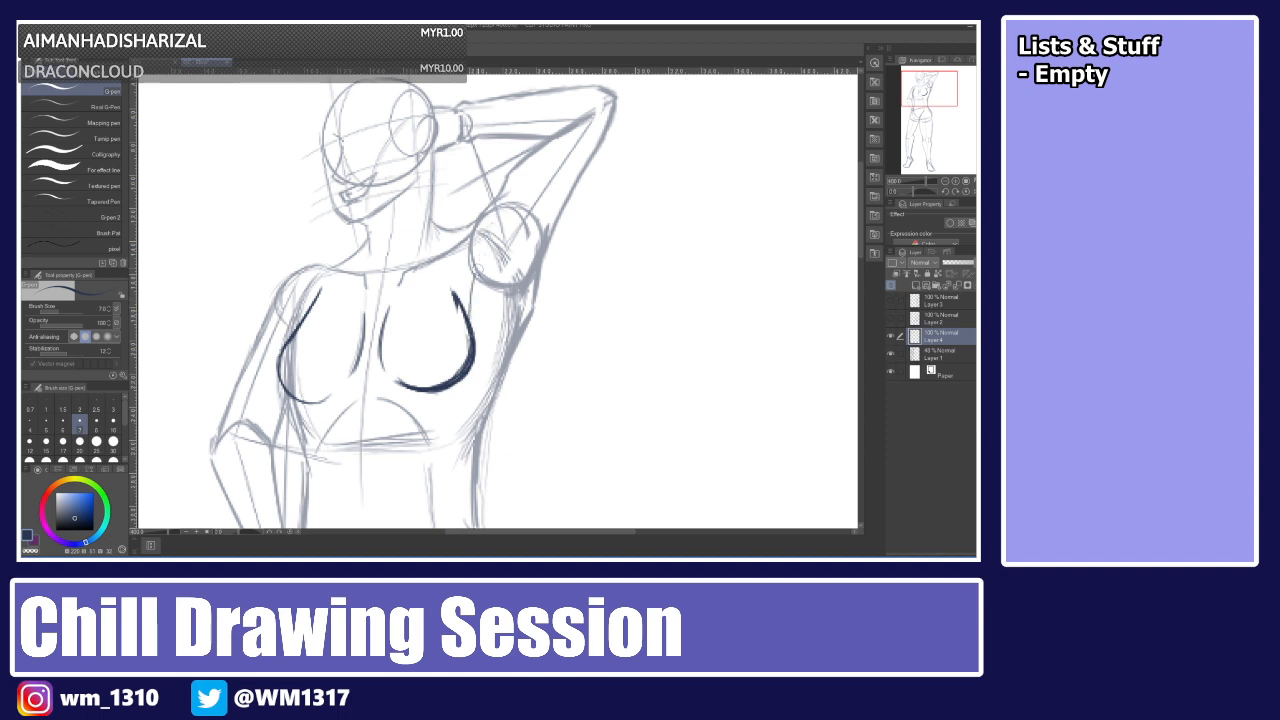
pyautogui.moveTo(469, 316)
pyautogui.mouseDown()
pyautogui.moveTo(505, 184)
pyautogui.moveTo(473, 283)
pyautogui.mouseUp()
pyautogui.moveTo(508, 177); pyautogui.dragTo(470, 326)
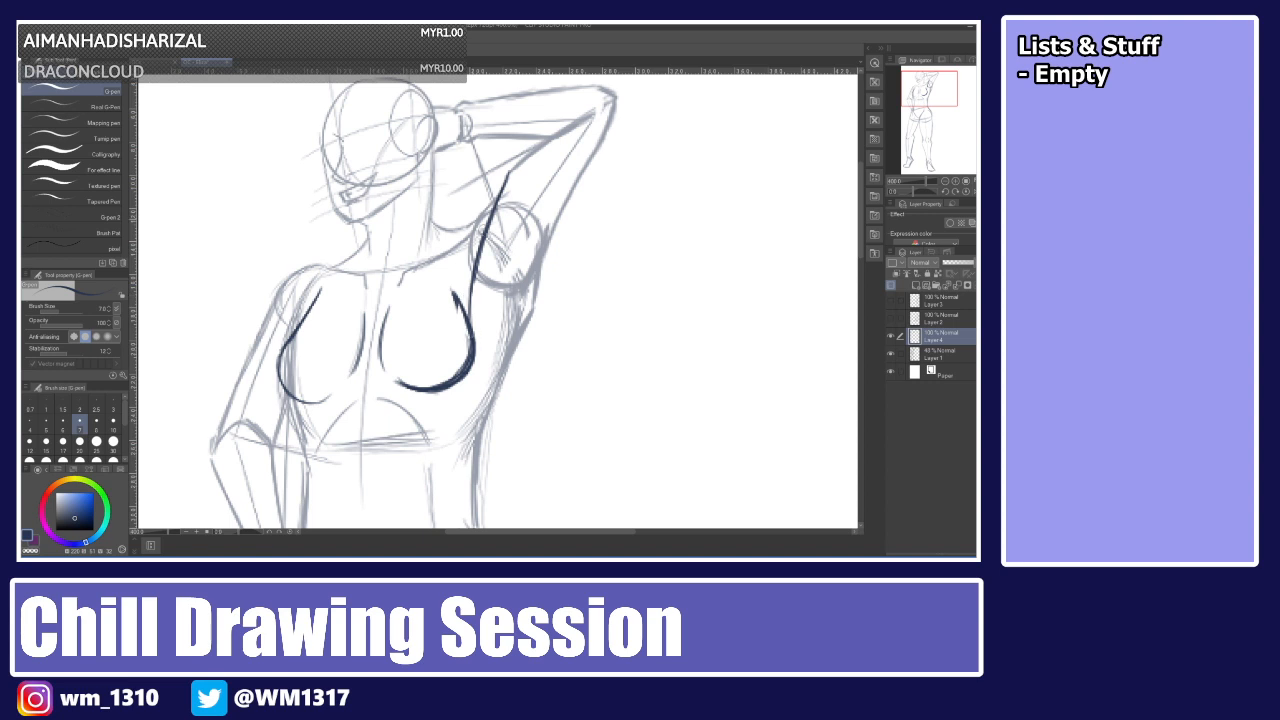
pyautogui.moveTo(500, 189); pyautogui.dragTo(546, 142)
pyautogui.moveTo(475, 219); pyautogui.dragTo(496, 193)
pyautogui.hotkey('ctrl', 'z')
pyautogui.moveTo(461, 257); pyautogui.dragTo(496, 200)
pyautogui.hotkey('ctrl', 'z')
pyautogui.moveTo(459, 258); pyautogui.dragTo(510, 166)
pyautogui.hotkey('ctrl', 'z')
pyautogui.moveTo(453, 280)
pyautogui.mouseDown()
pyautogui.moveTo(476, 342)
pyautogui.moveTo(460, 303)
pyautogui.moveTo(516, 251)
pyautogui.mouseUp()
pyautogui.hotkey('ctrl', 'z')
pyautogui.hotkey('ctrl', 'z')
pyautogui.hotkey('ctrl', 'z')
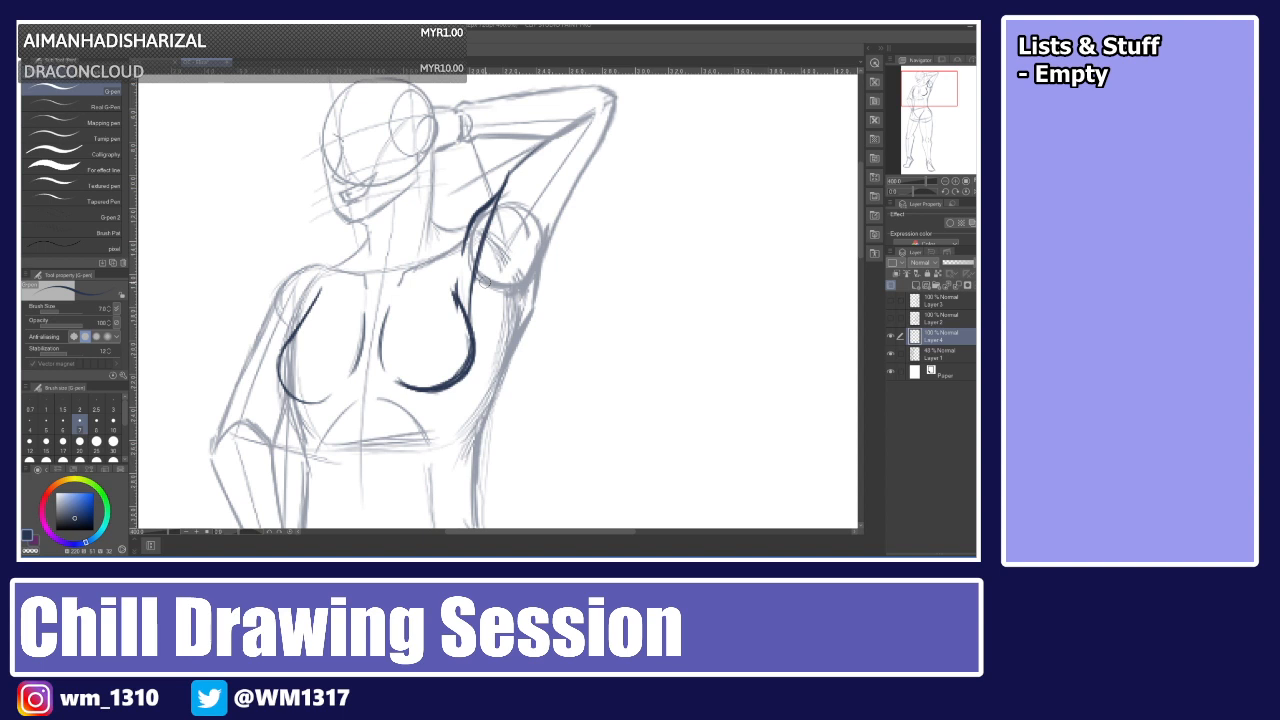
# Draw the line along the raised upper arm's outer edge down to the shoulder.
pyautogui.hotkey('ctrl', 'z')
pyautogui.moveTo(474, 286); pyautogui.dragTo(516, 250)
pyautogui.hotkey('ctrl', 'z')
pyautogui.moveTo(474, 291); pyautogui.dragTo(548, 231)
pyautogui.hotkey('ctrl', 'z')
pyautogui.hotkey('ctrl', 'z')
pyautogui.hotkey('ctrl', 'z')
pyautogui.moveTo(476, 282)
pyautogui.mouseDown()
pyautogui.moveTo(536, 234)
pyautogui.moveTo(578, 172)
pyautogui.mouseUp()
pyautogui.hotkey('ctrl', 'z')
pyautogui.hotkey('ctrl', 'z')
pyautogui.moveTo(527, 266)
pyautogui.mouseDown()
pyautogui.moveTo(568, 188)
pyautogui.moveTo(530, 250)
pyautogui.mouseUp()
pyautogui.hotkey('ctrl', 'z')
pyautogui.moveTo(567, 196); pyautogui.dragTo(522, 271)
pyautogui.hotkey('ctrl', 'z')
pyautogui.hotkey('ctrl', 'z')
pyautogui.moveTo(574, 184); pyautogui.dragTo(525, 267)
pyautogui.moveTo(563, 212)
pyautogui.mouseDown()
pyautogui.moveTo(510, 276)
pyautogui.moveTo(569, 192)
pyautogui.mouseUp()
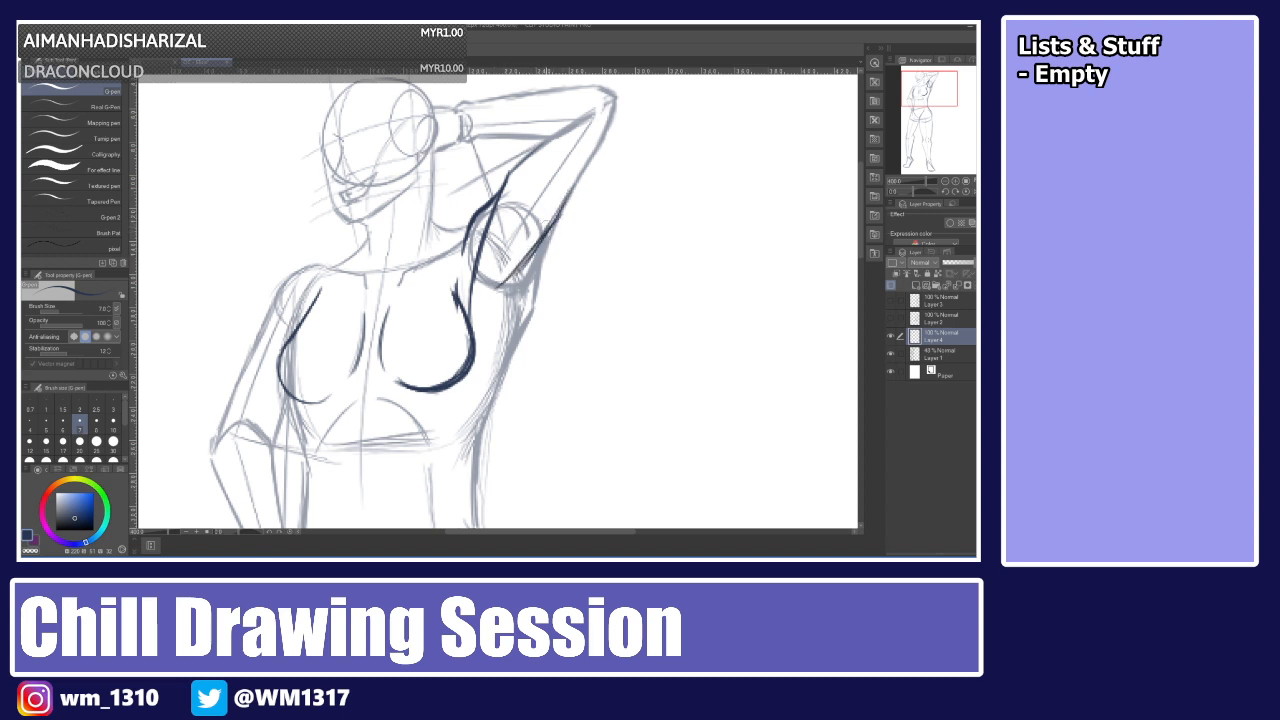
# Undo the last four arm strokes and redraw the armpit lines with the pen.
pyautogui.hotkey('ctrl', 'z')
pyautogui.hotkey('ctrl', 'z')
pyautogui.hotkey('ctrl', 'z')
pyautogui.hotkey('ctrl', 'z')
pyautogui.press('e')
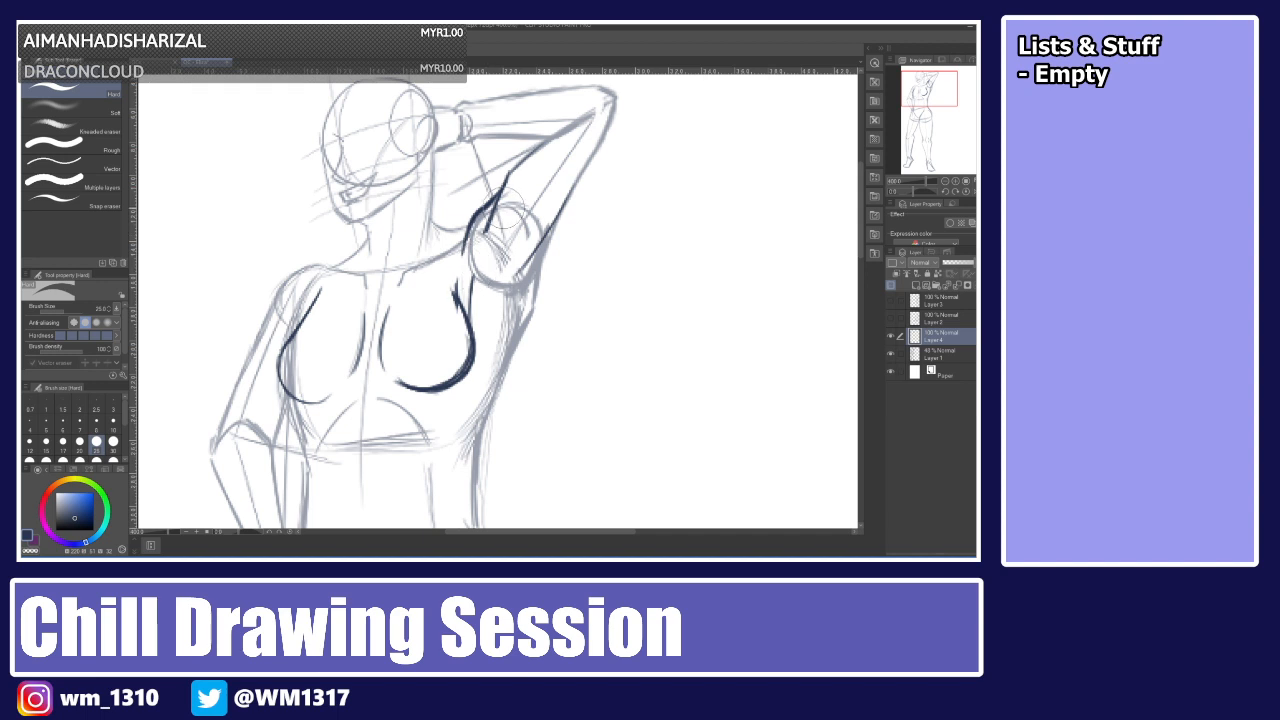
pyautogui.press('p')
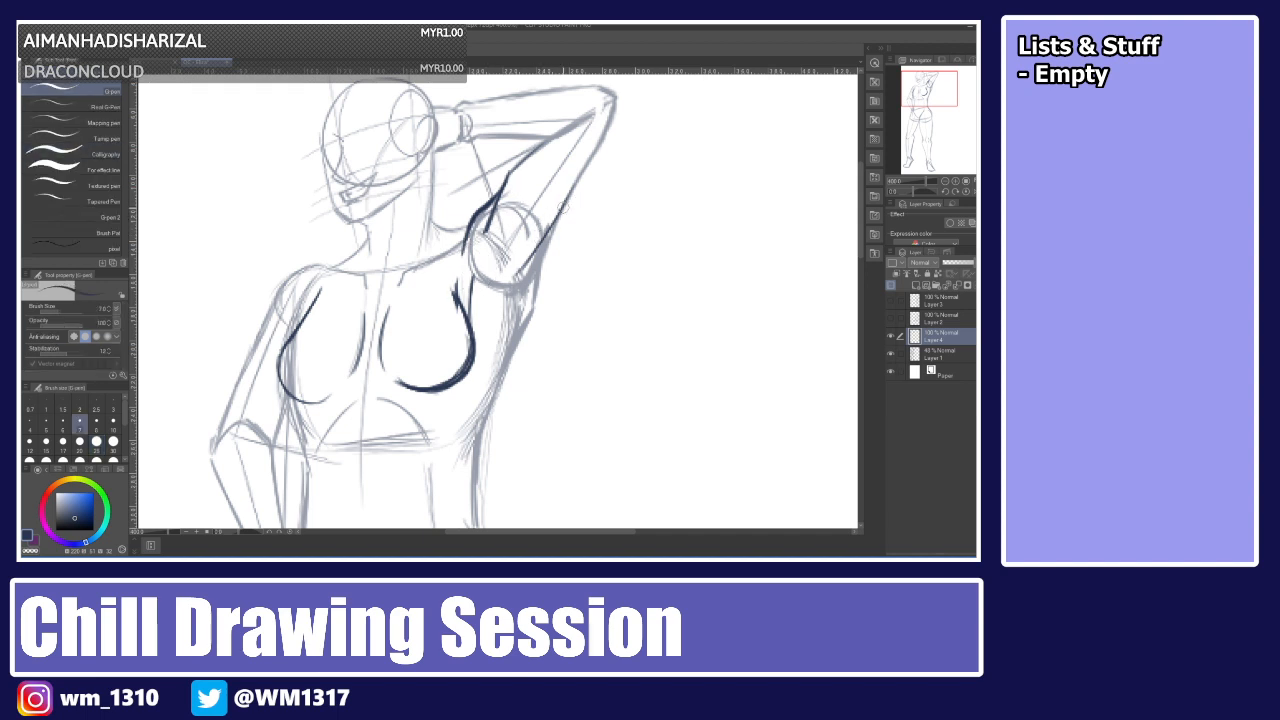
pyautogui.moveTo(563, 207); pyautogui.dragTo(520, 276)
pyautogui.moveTo(472, 343); pyautogui.dragTo(505, 300)
pyautogui.press('e')
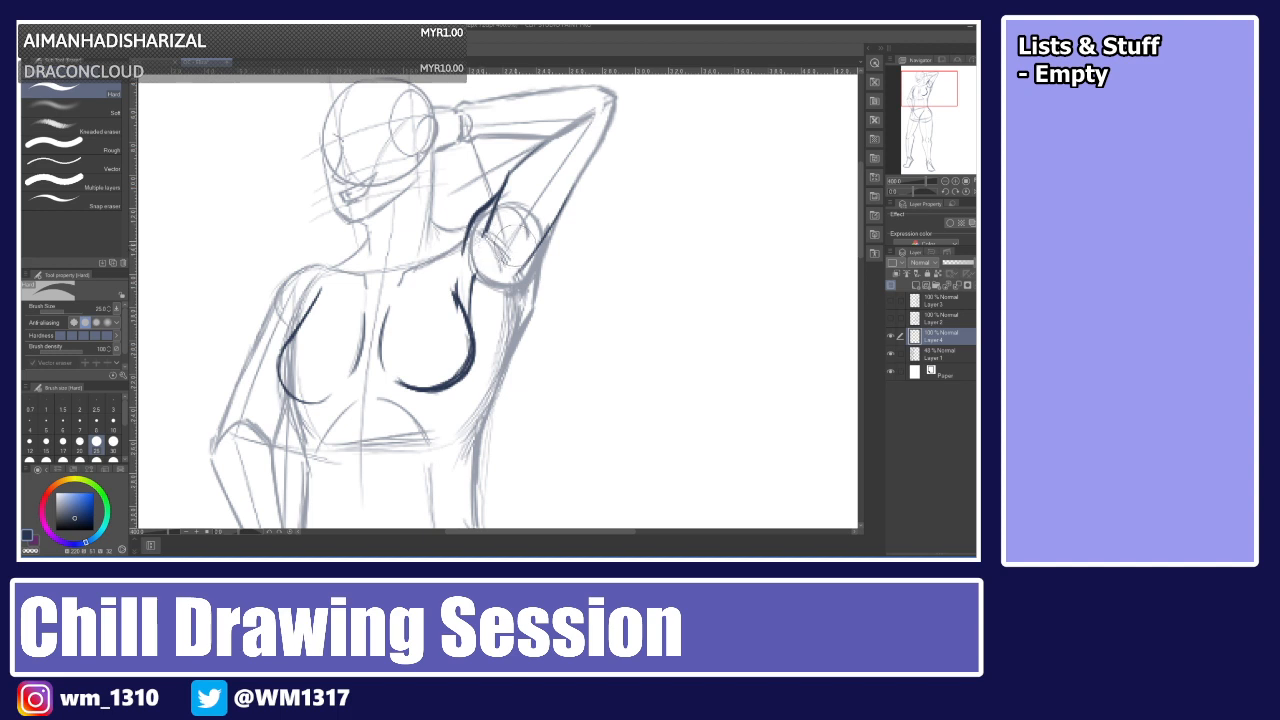
pyautogui.press('p')
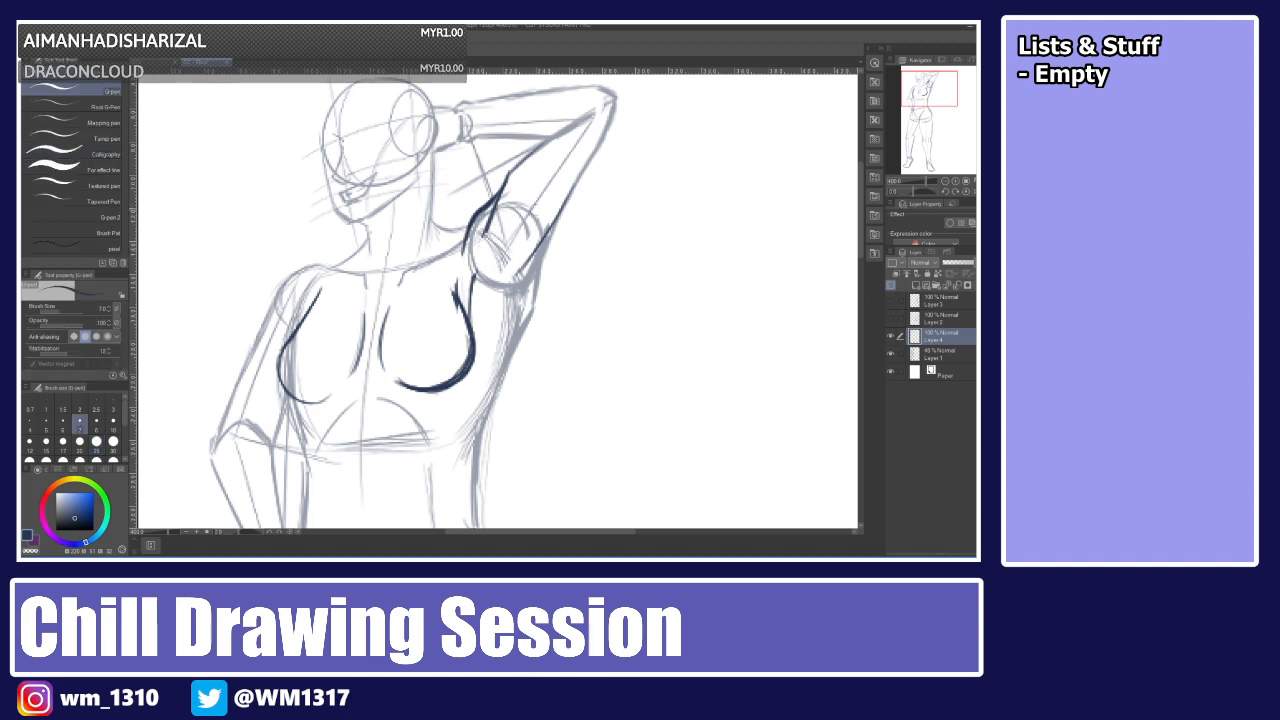
# Draw the raised upper arm's underside line from near the elbow down to the armpit.
pyautogui.moveTo(578, 176); pyautogui.dragTo(514, 278)
pyautogui.moveTo(560, 222); pyautogui.dragTo(525, 265)
pyautogui.hotkey('ctrl', 'z')
pyautogui.hotkey('ctrl', 'z')
pyautogui.moveTo(557, 221); pyautogui.dragTo(495, 388)
pyautogui.hotkey('ctrl', 'z')
pyautogui.hotkey('ctrl', 'z')
pyautogui.moveTo(545, 236)
pyautogui.mouseDown()
pyautogui.moveTo(514, 281)
pyautogui.moveTo(568, 193)
pyautogui.mouseUp()
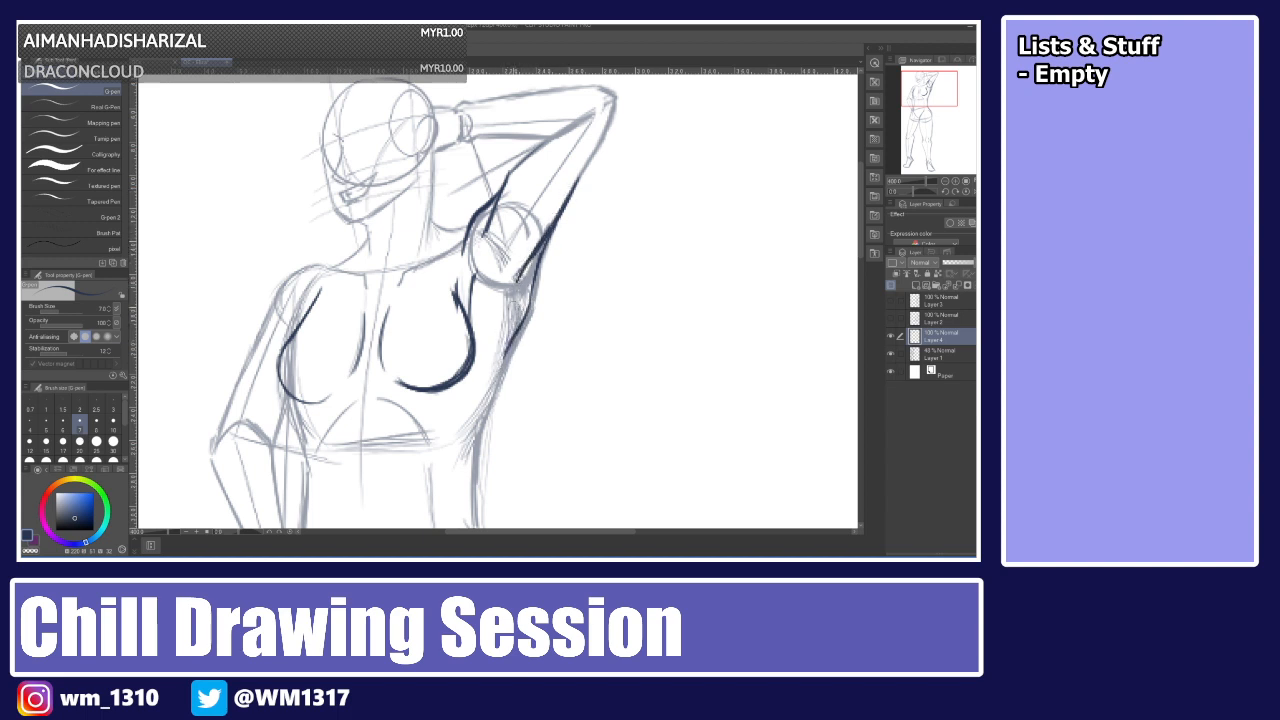
# Draw the torso's right side contour from the armpit down toward the waist.
pyautogui.moveTo(512, 308); pyautogui.dragTo(497, 387)
pyautogui.moveTo(515, 308); pyautogui.dragTo(478, 424)
pyautogui.hotkey('ctrl', 'z')
pyautogui.hotkey('ctrl', 'z')
pyautogui.moveTo(505, 353); pyautogui.dragTo(478, 422)
pyautogui.moveTo(507, 322); pyautogui.dragTo(492, 386)
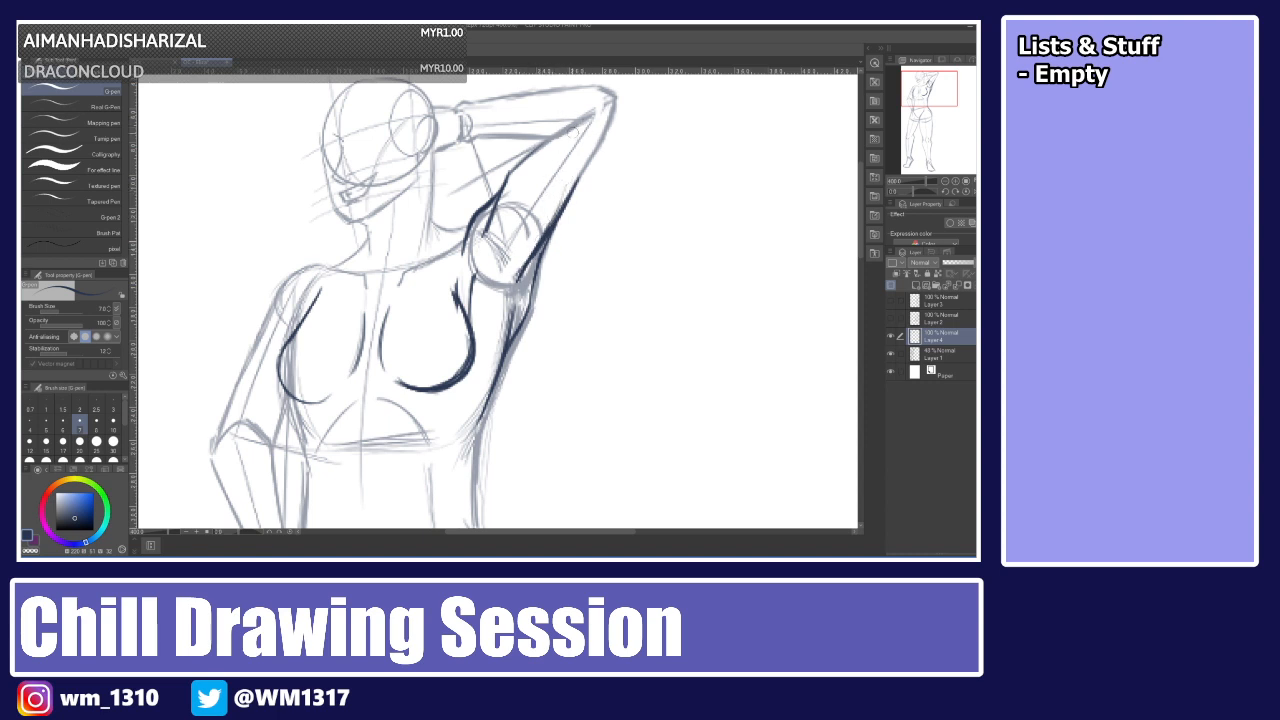
# Extend the raised arm's line up to the elbow.
pyautogui.moveTo(563, 202)
pyautogui.mouseDown()
pyautogui.moveTo(589, 144)
pyautogui.moveTo(574, 184)
pyautogui.mouseUp()
pyautogui.hotkey('ctrl', 'z')
pyautogui.moveTo(611, 108)
pyautogui.mouseDown()
pyautogui.moveTo(565, 191)
pyautogui.moveTo(584, 162)
pyautogui.moveTo(566, 122)
pyautogui.moveTo(590, 108)
pyautogui.mouseUp()
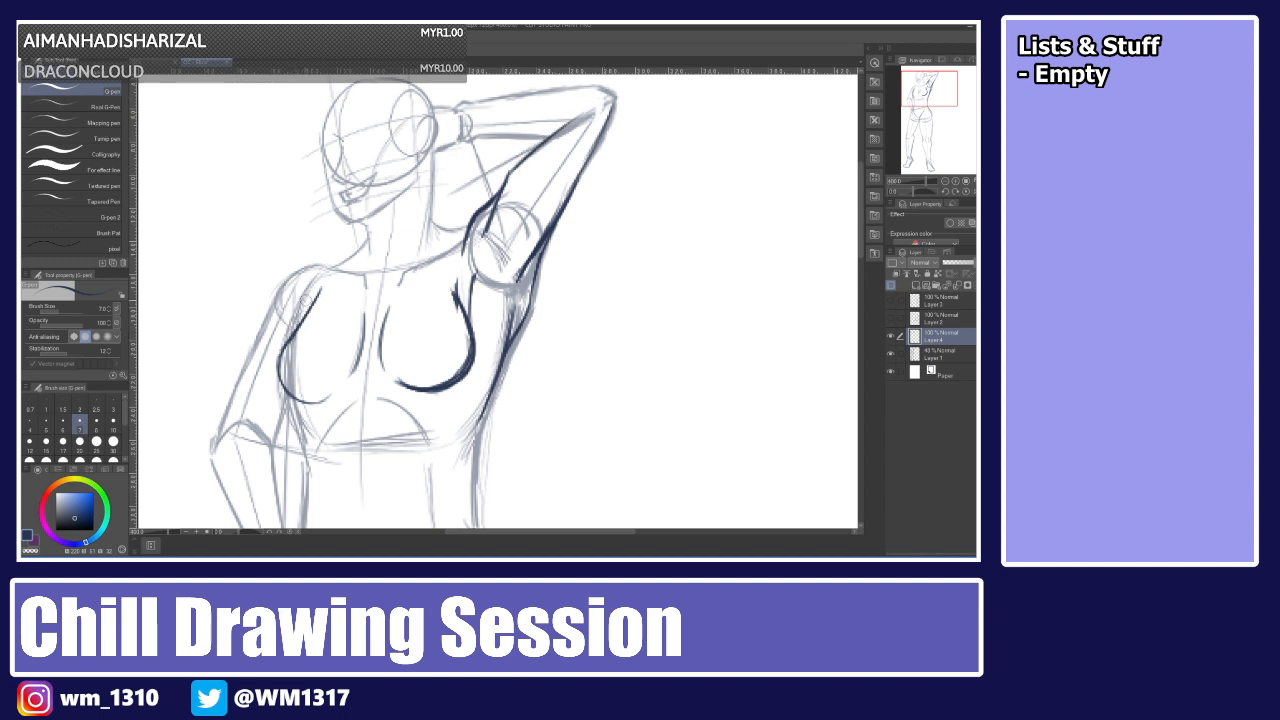
# Draw the left shoulder and left side of the torso down past the breast.
pyautogui.moveTo(302, 296); pyautogui.dragTo(290, 338)
pyautogui.hotkey('ctrl', 'z')
pyautogui.moveTo(303, 291); pyautogui.dragTo(287, 336)
pyautogui.moveTo(271, 323)
pyautogui.mouseDown()
pyautogui.moveTo(302, 265)
pyautogui.moveTo(350, 267)
pyautogui.moveTo(256, 340)
pyautogui.mouseUp()
pyautogui.hotkey('ctrl', 'z')
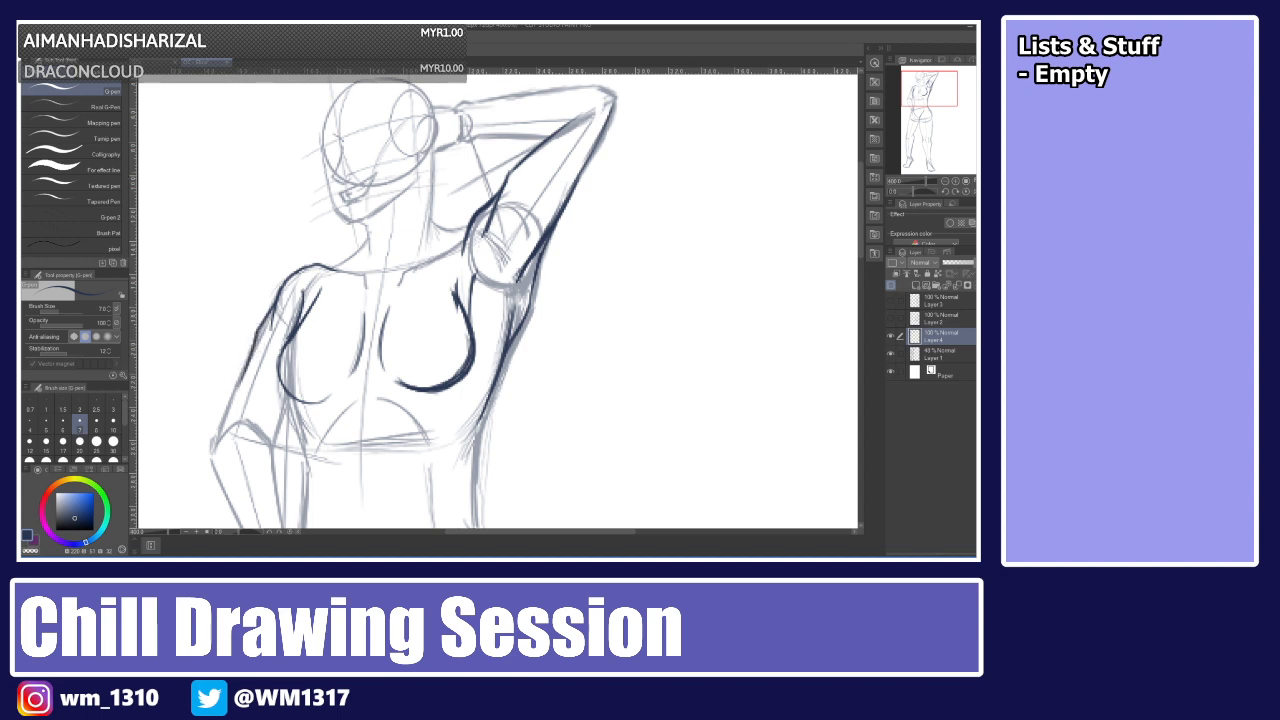
# Fit the whole canvas in view and flip it horizontally back and forth to check the pose.
pyautogui.hotkey('ctrl', '0')
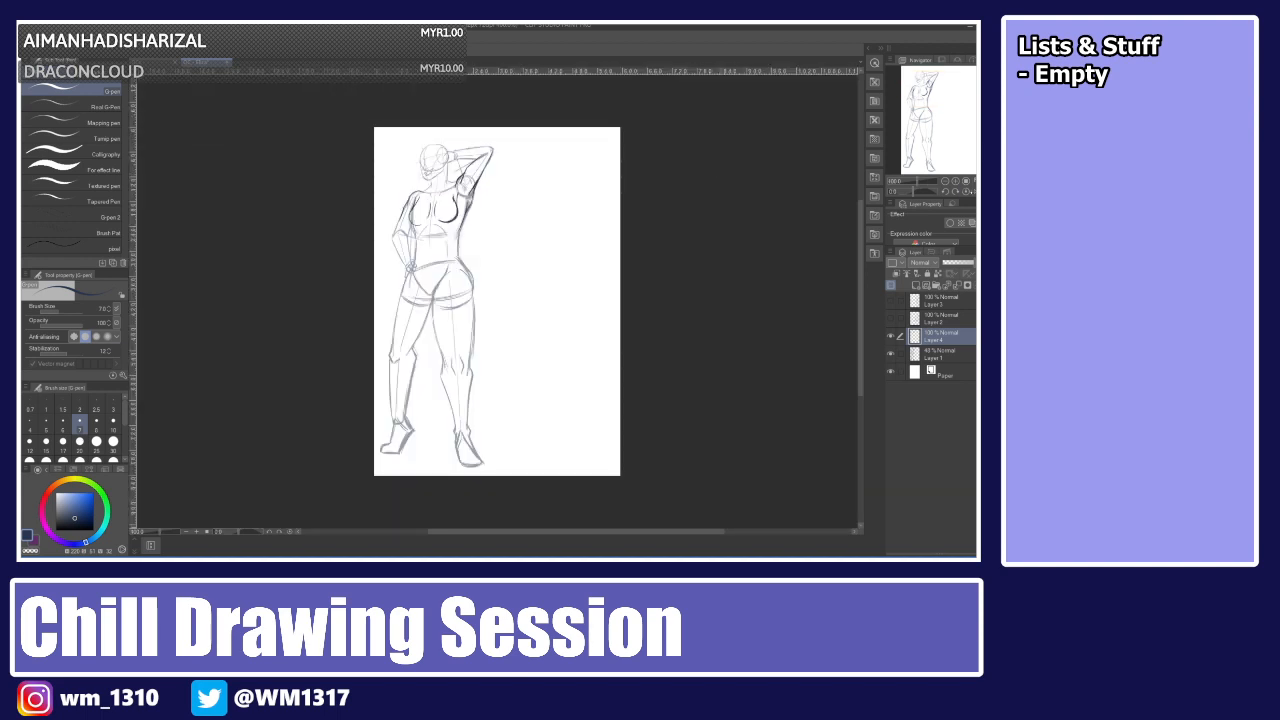
pyautogui.click(975, 191)
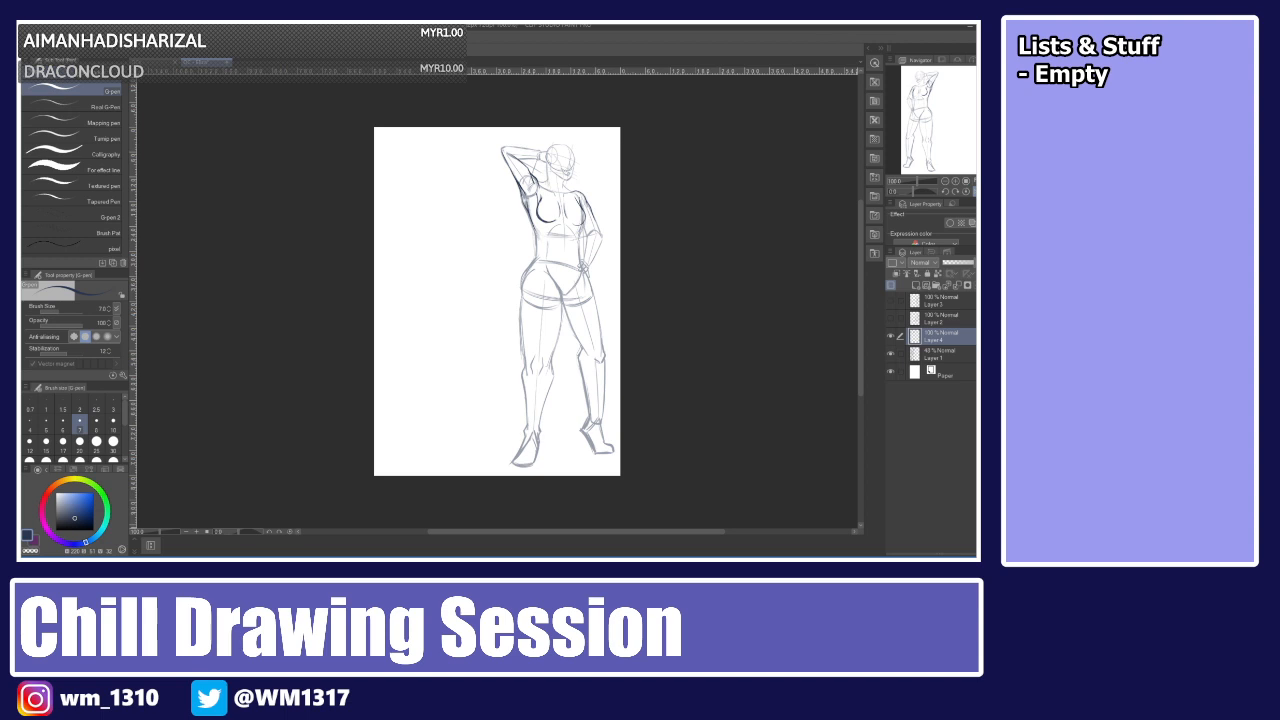
pyautogui.click(975, 191)
pyautogui.click(975, 191)
pyautogui.click(975, 191)
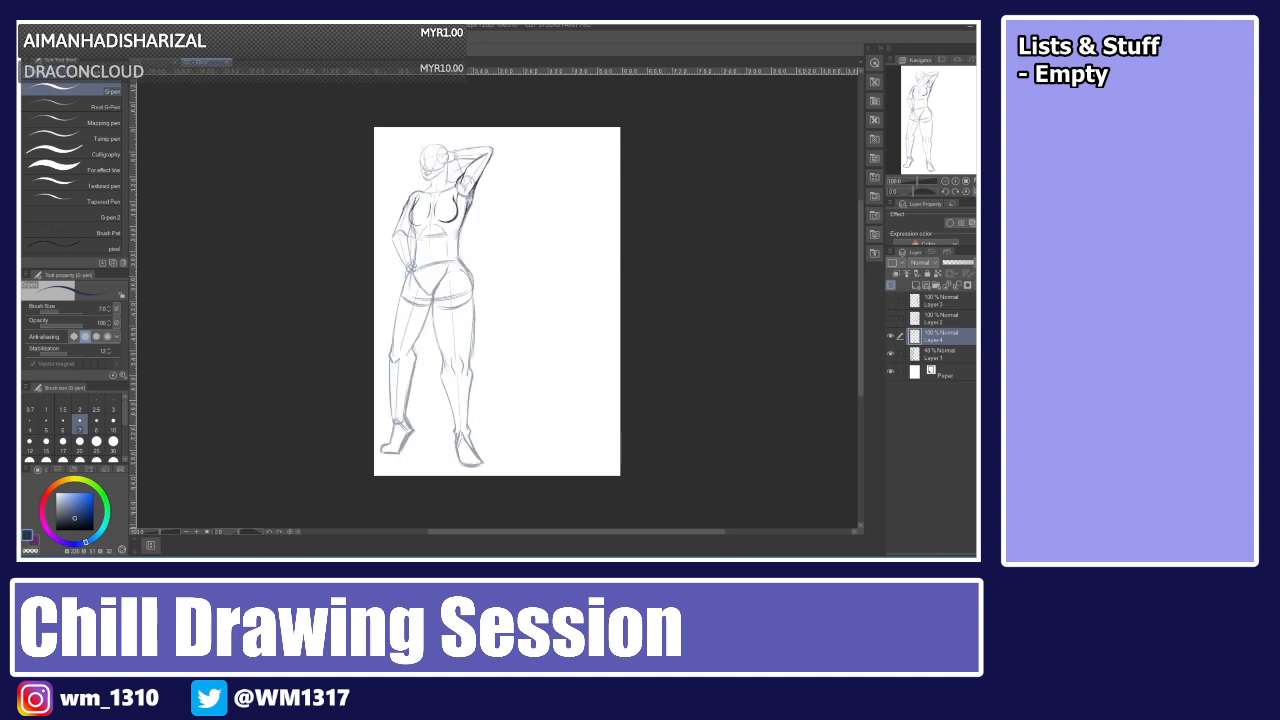
pyautogui.click(975, 191)
pyautogui.click(975, 191)
pyautogui.click(975, 191)
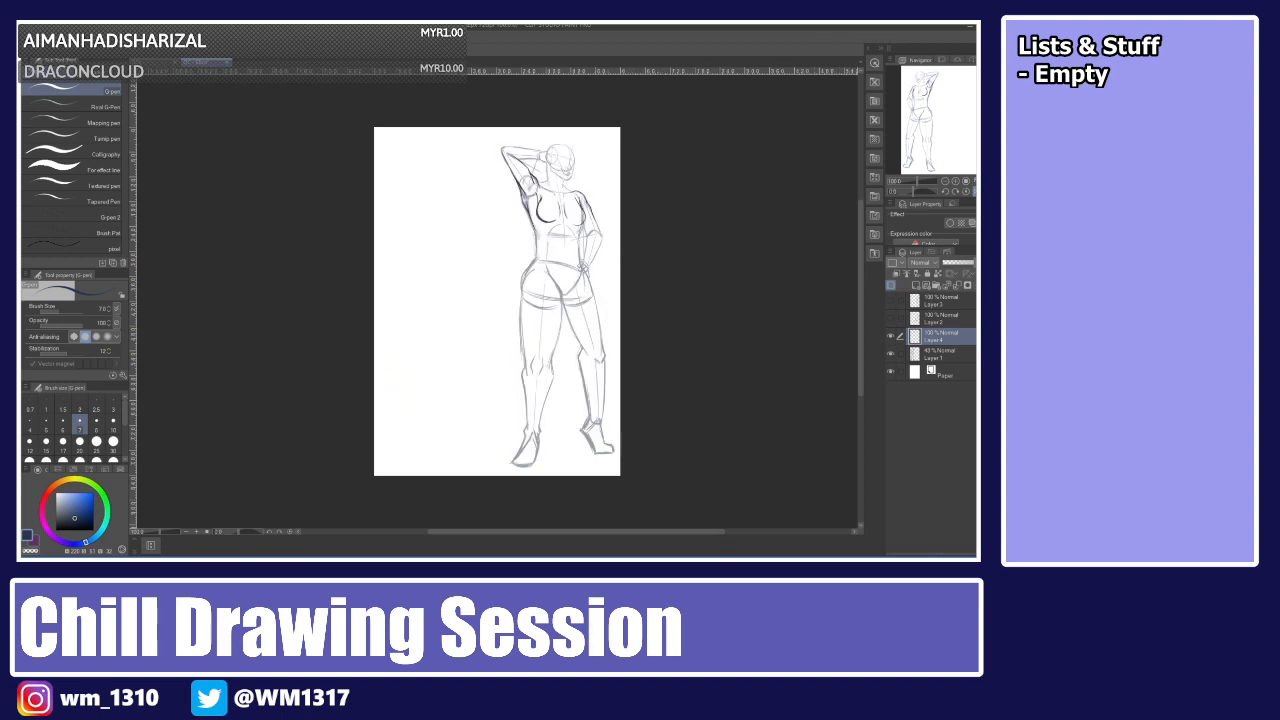
pyautogui.click(975, 191)
pyautogui.click(975, 191)
pyautogui.click(975, 191)
pyautogui.click(975, 191)
pyautogui.click(975, 191)
pyautogui.click(975, 191)
pyautogui.click(975, 191)
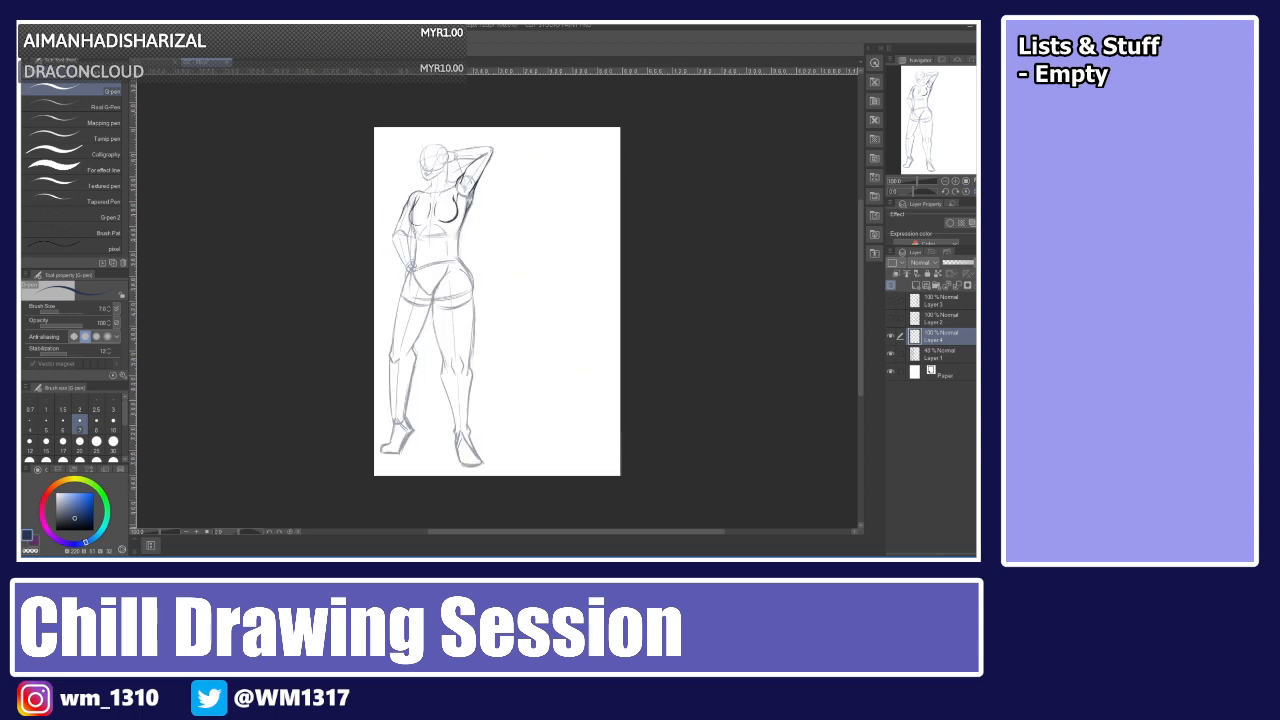
pyautogui.click(975, 191)
pyautogui.click(975, 191)
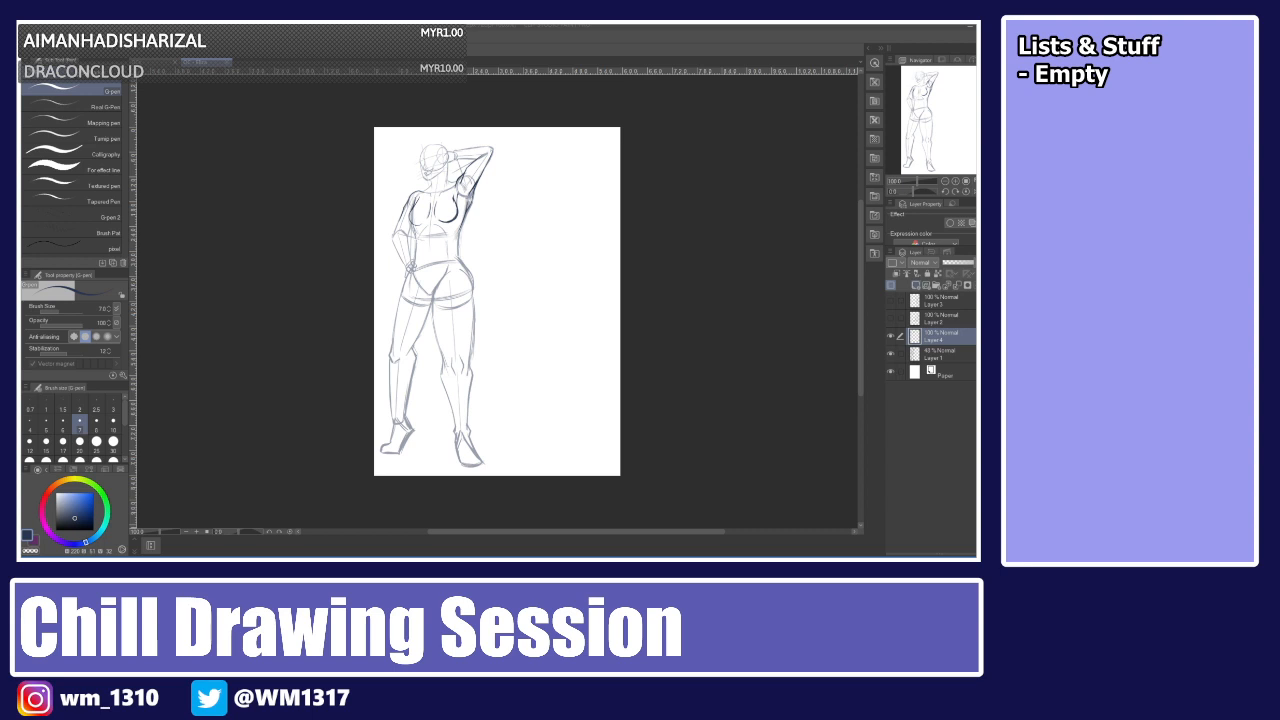
# Add a new layer above the lineart layer, zoom in on the head and choose a smaller pen size.
pyautogui.click(916, 286)
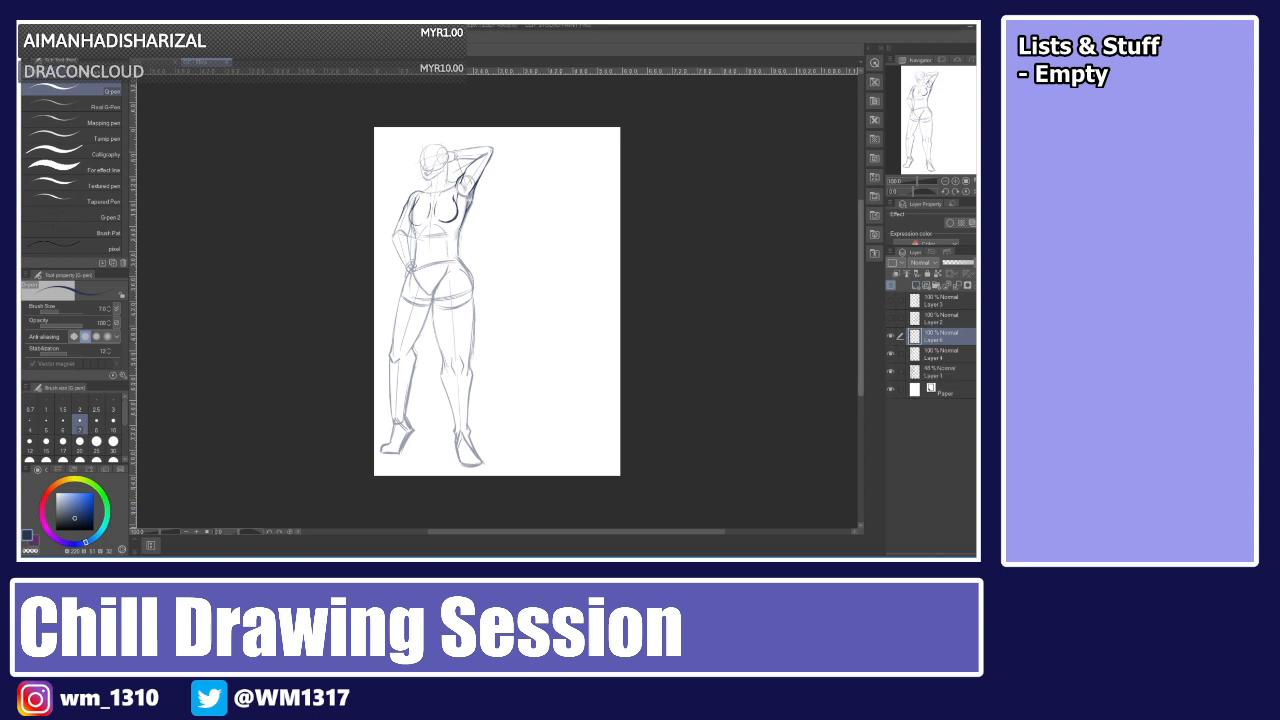
pyautogui.hotkey('ctrl', '+')
pyautogui.hotkey('ctrl', '+')
pyautogui.hotkey('ctrl', '+')
pyautogui.hotkey('ctrl', '+')
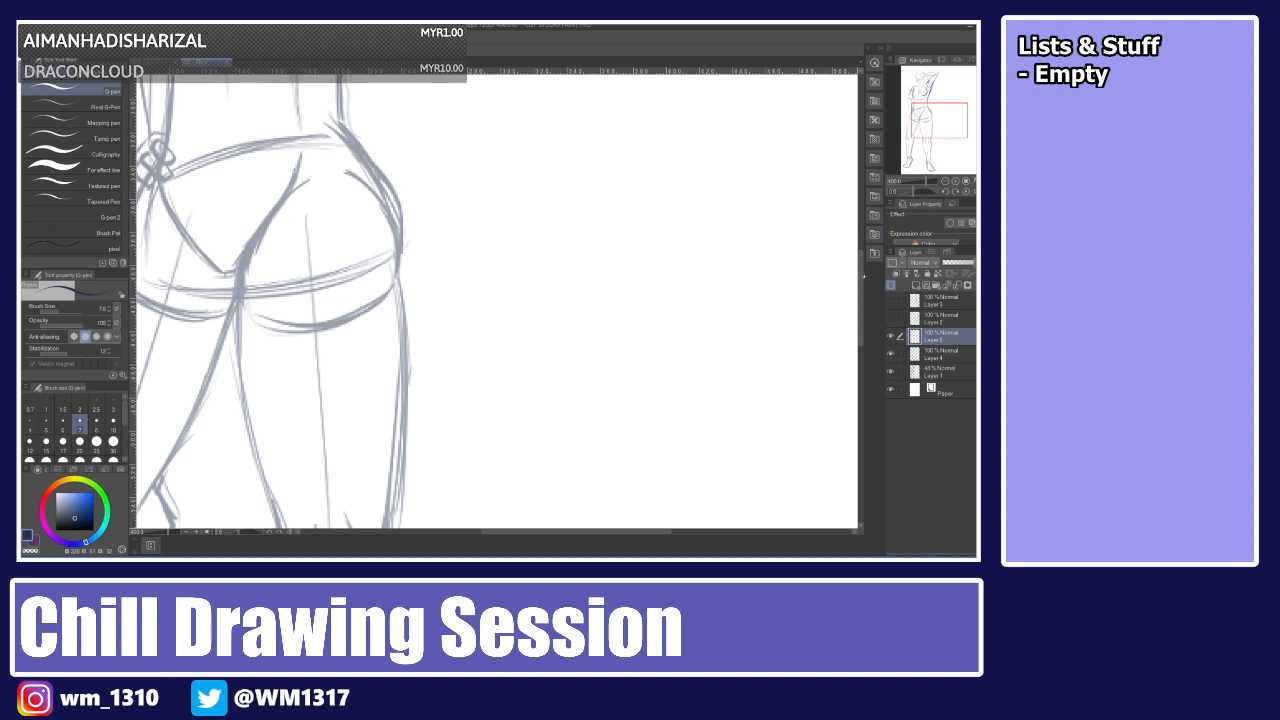
pyautogui.moveTo(861, 274); pyautogui.dragTo(860, 174)
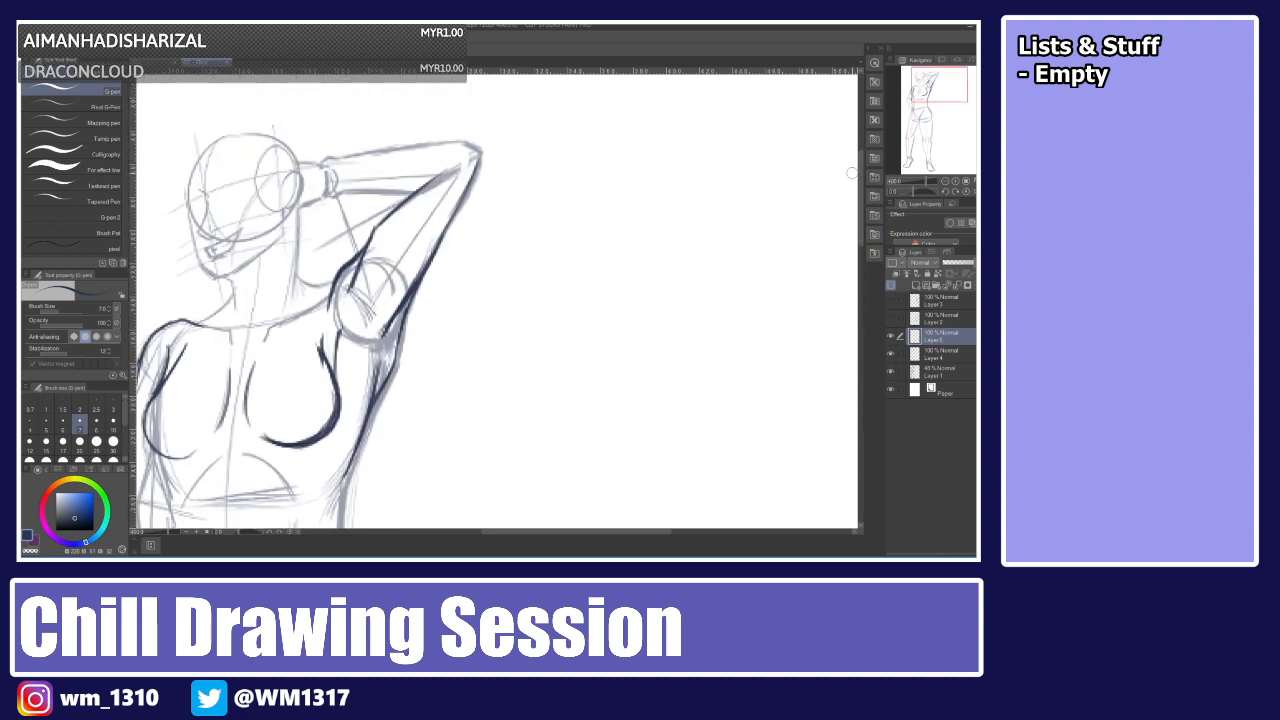
pyautogui.scroll(2, 850, 173)
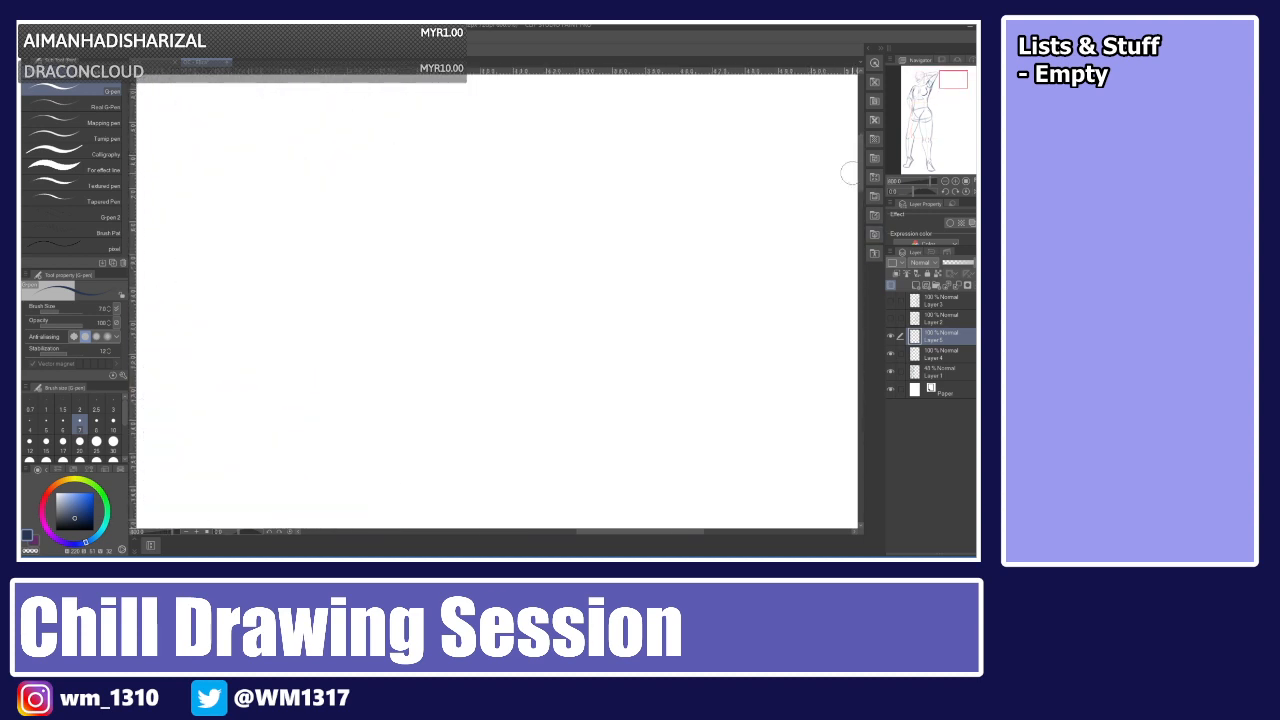
pyautogui.moveTo(640, 531); pyautogui.dragTo(505, 531)
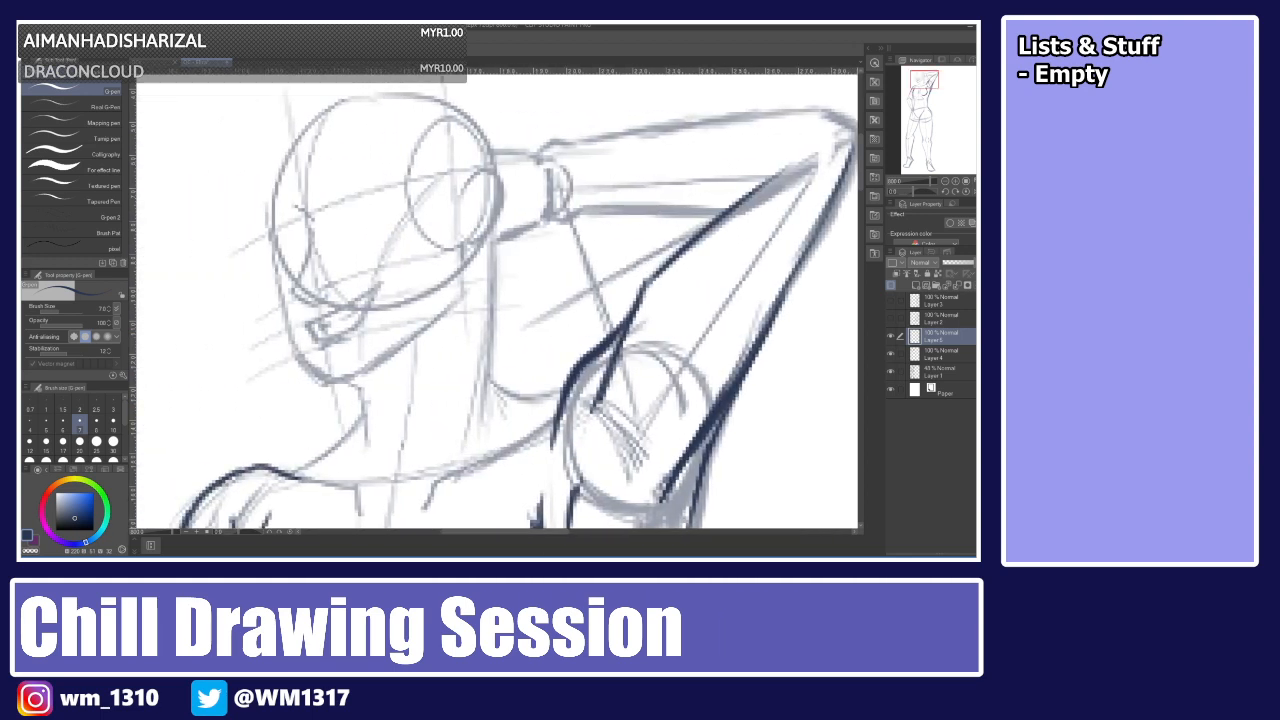
pyautogui.click(46, 424)
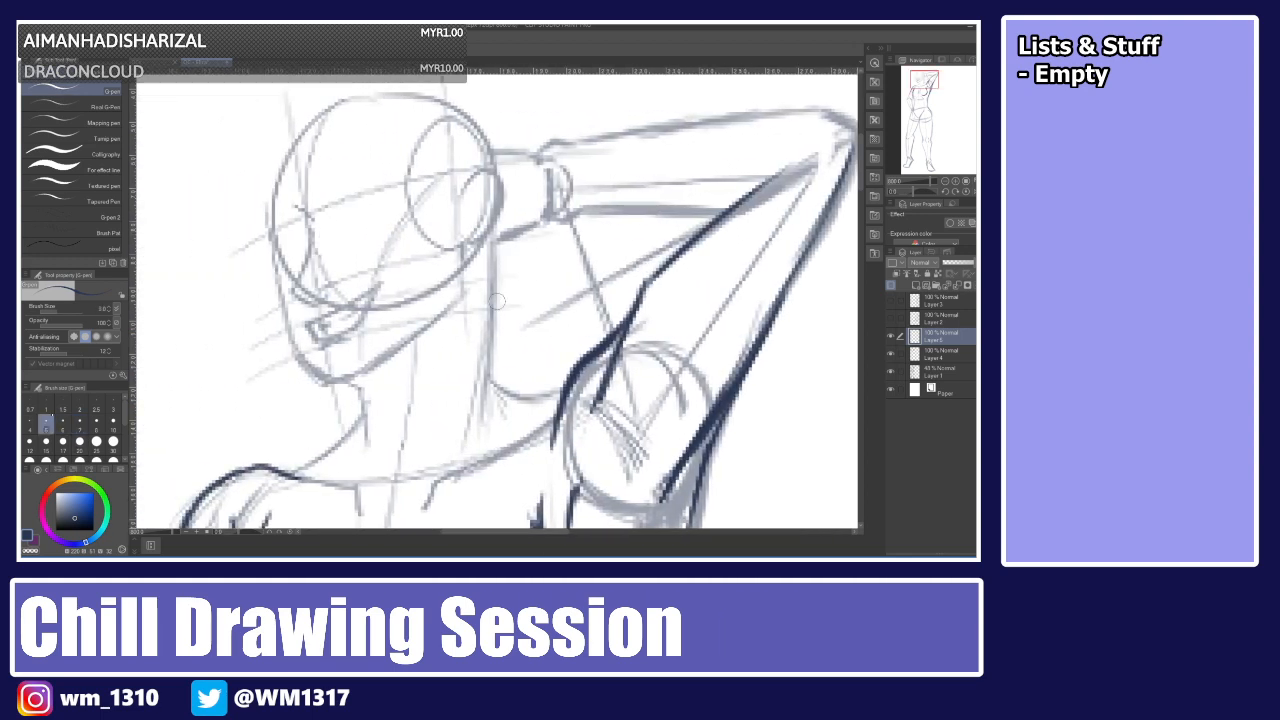
# Draw the eyebrow above the closed eye on the face.
pyautogui.moveTo(331, 216); pyautogui.dragTo(383, 195)
pyautogui.moveTo(335, 213); pyautogui.dragTo(386, 194)
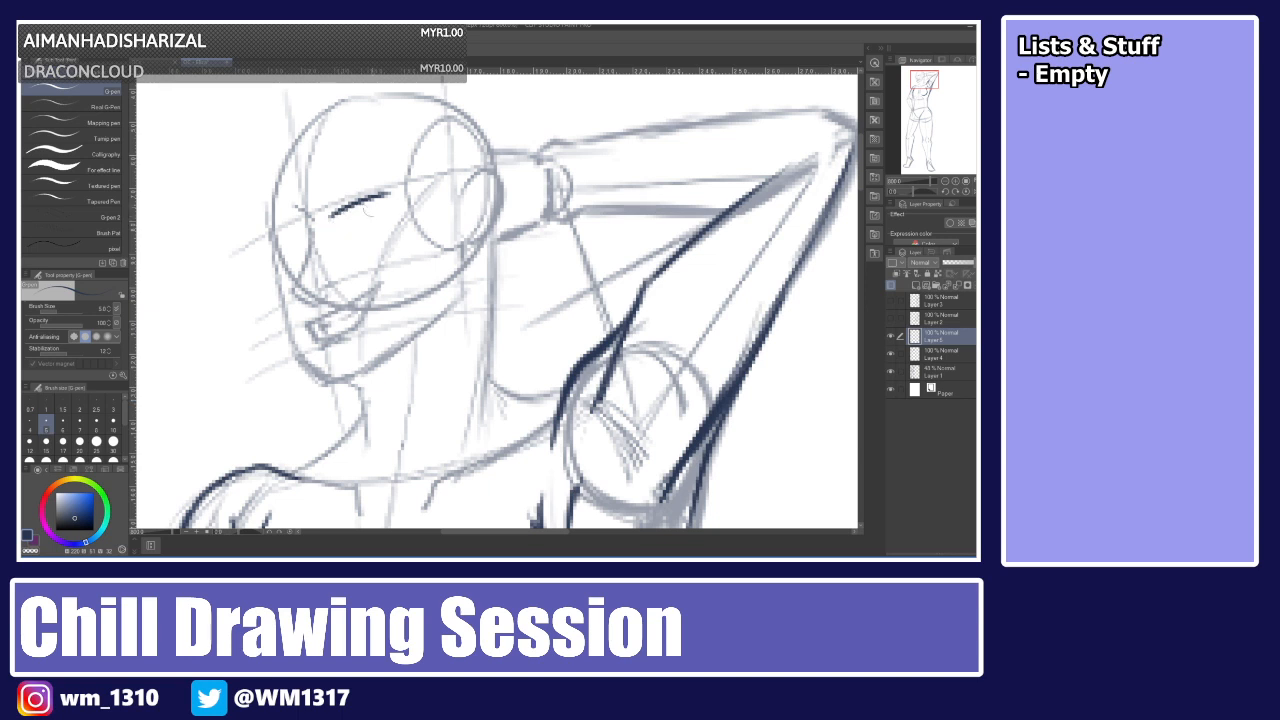
pyautogui.hotkey('ctrl', 'z')
pyautogui.hotkey('ctrl', 'z')
pyautogui.hotkey('ctrl', 'z')
pyautogui.hotkey('ctrl', 'z')
pyautogui.hotkey('ctrl', 'z')
pyautogui.moveTo(328, 208); pyautogui.dragTo(399, 188)
pyautogui.hotkey('ctrl', 'z')
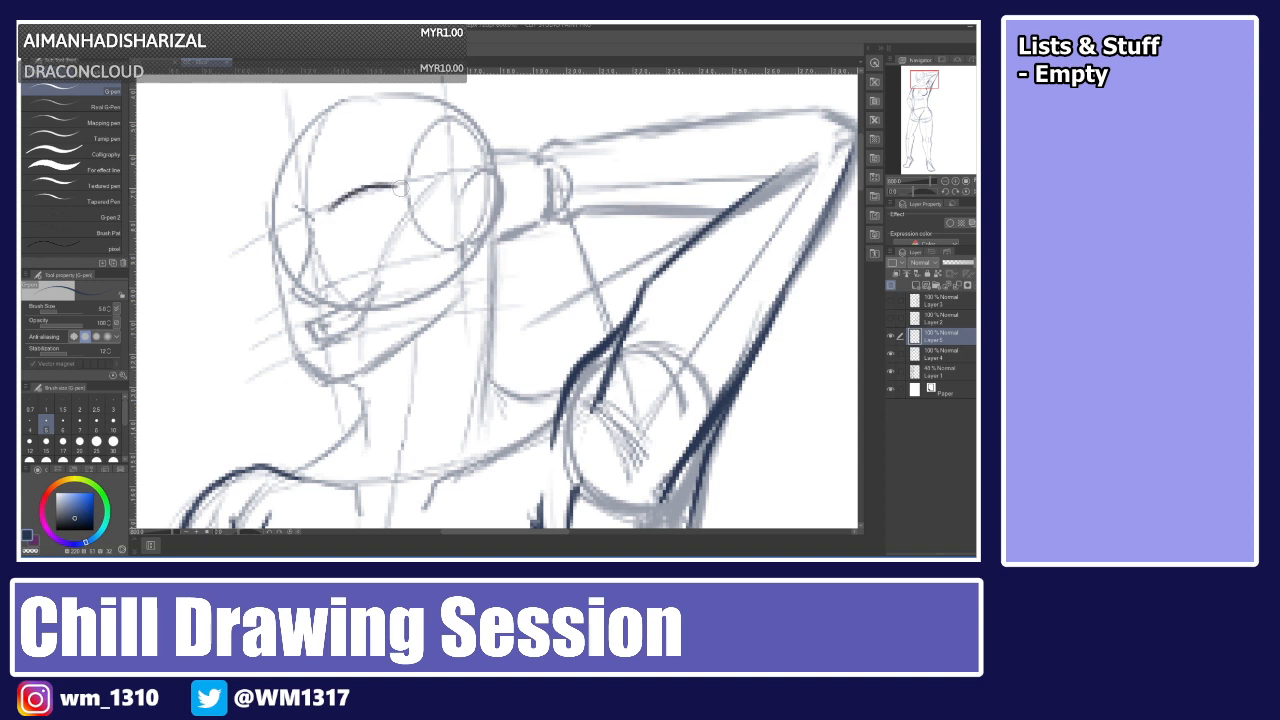
pyautogui.hotkey('ctrl', 'z')
pyautogui.hotkey('ctrl', 'z')
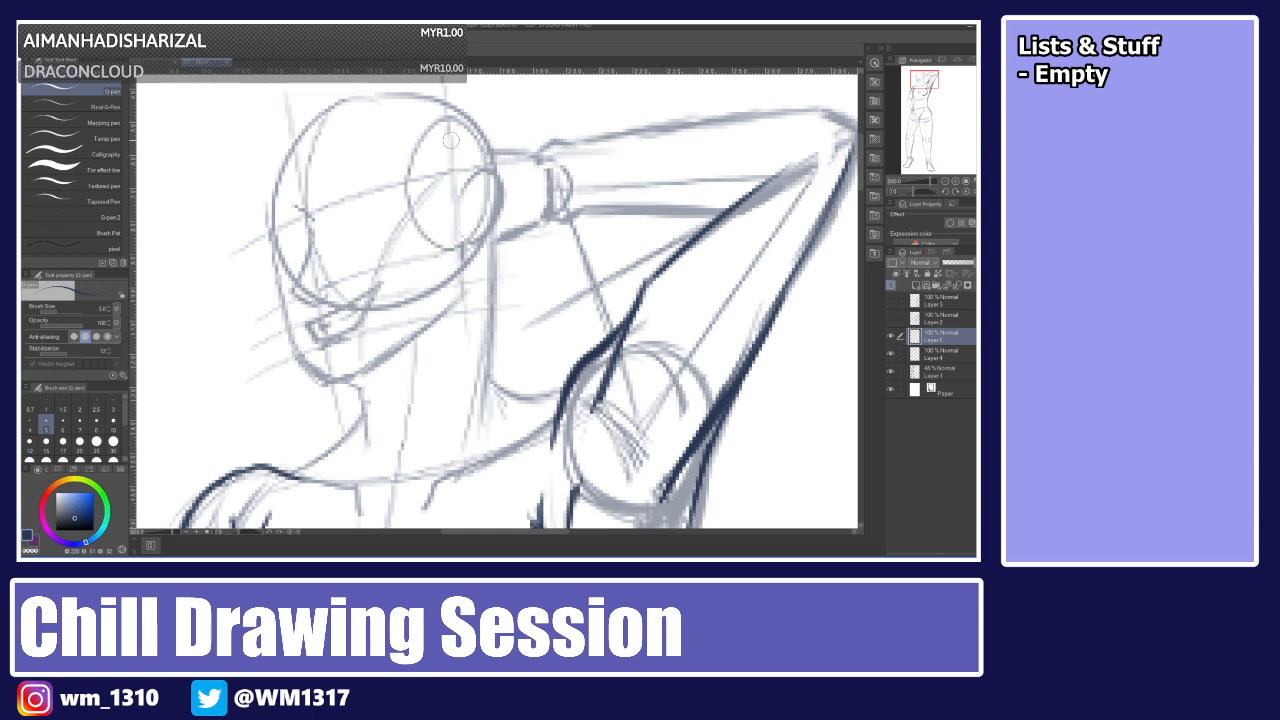
pyautogui.moveTo(326, 209); pyautogui.dragTo(384, 176)
pyautogui.hotkey('ctrl', 'z')
pyautogui.hotkey('ctrl', 'z')
pyautogui.hotkey('ctrl', 'z')
pyautogui.moveTo(341, 217); pyautogui.dragTo(392, 212)
pyautogui.hotkey('ctrl', 'z')
pyautogui.hotkey('ctrl', 'z')
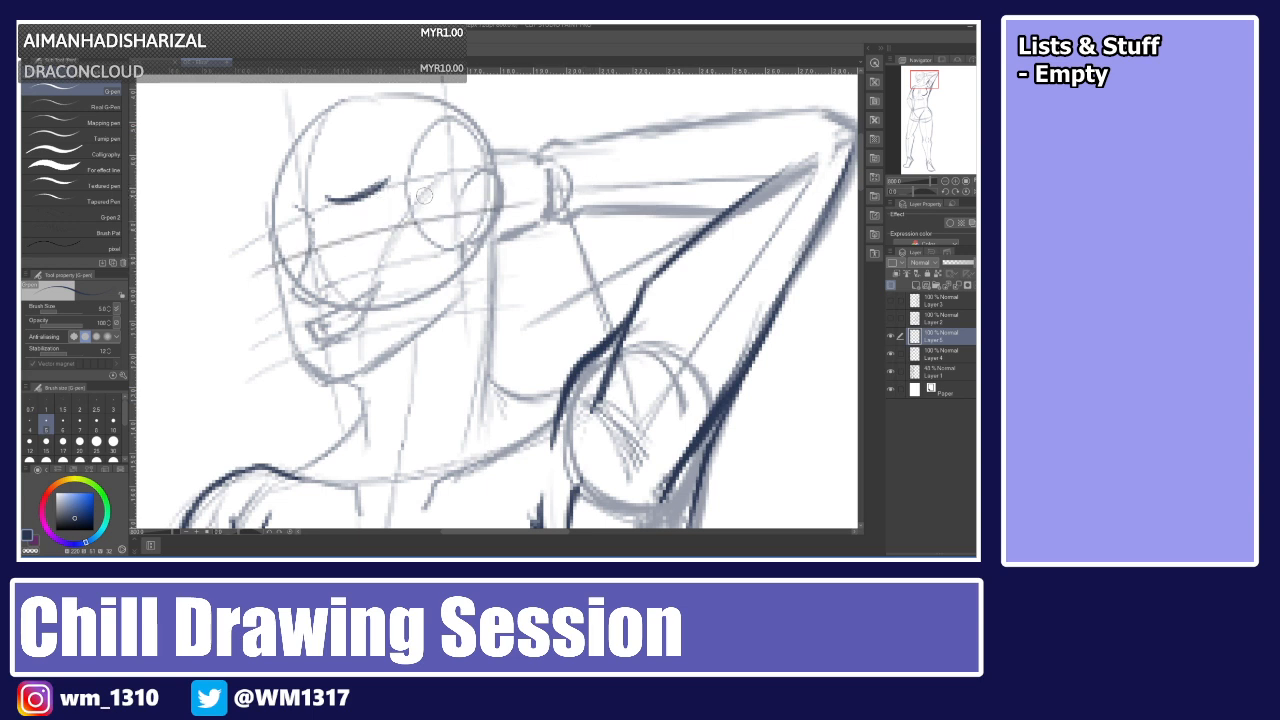
# Draw the closed eye's lash line beneath the eyebrow.
pyautogui.hotkey('ctrl', 'z')
pyautogui.moveTo(337, 237); pyautogui.dragTo(380, 226)
pyautogui.hotkey('ctrl', 'z')
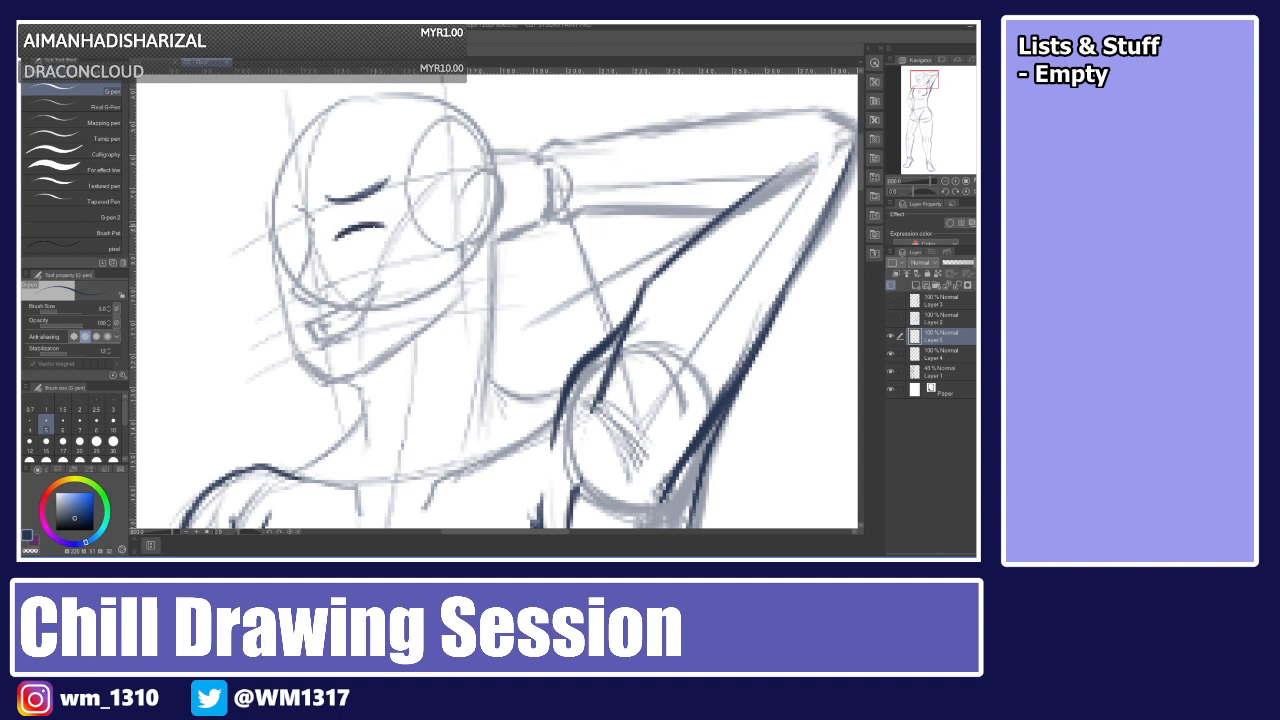
pyautogui.moveTo(335, 239); pyautogui.dragTo(399, 212)
pyautogui.hotkey('ctrl', 'z')
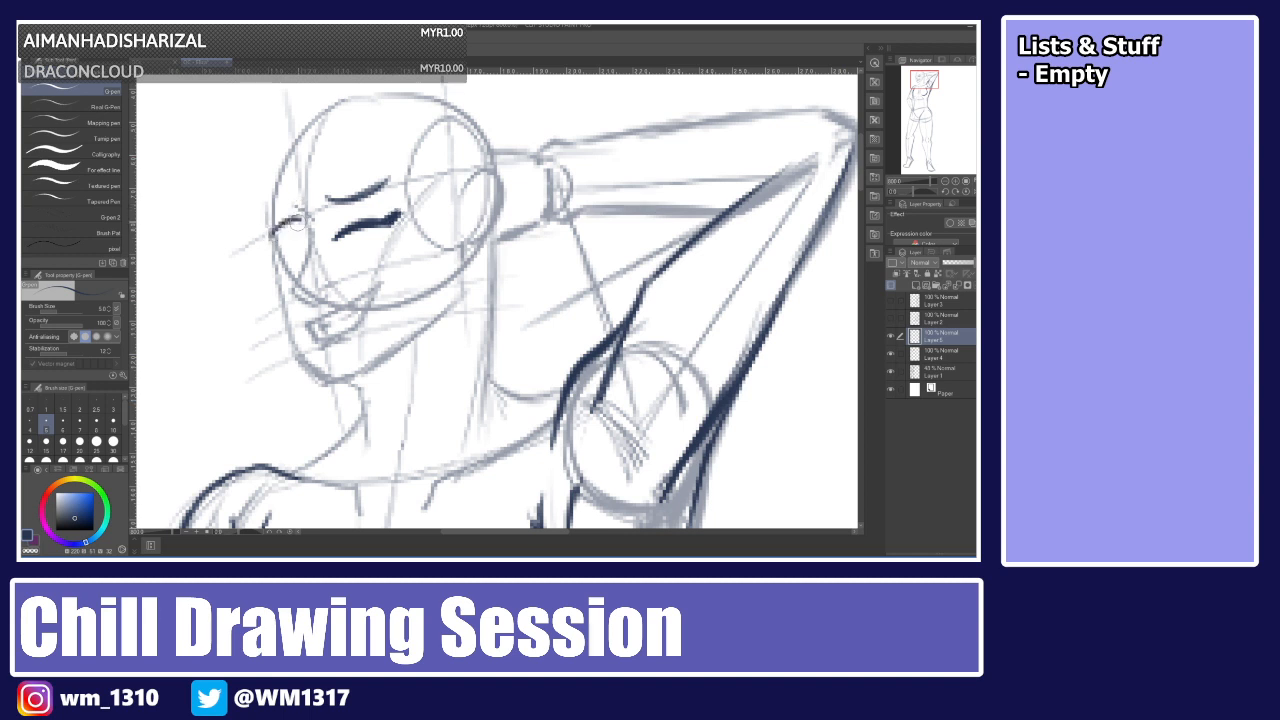
# Draw the open eye and its brow on the near side of the face.
pyautogui.moveTo(270, 232); pyautogui.dragTo(292, 221)
pyautogui.moveTo(279, 250)
pyautogui.mouseDown()
pyautogui.moveTo(312, 237)
pyautogui.moveTo(272, 246)
pyautogui.moveTo(284, 258)
pyautogui.mouseUp()
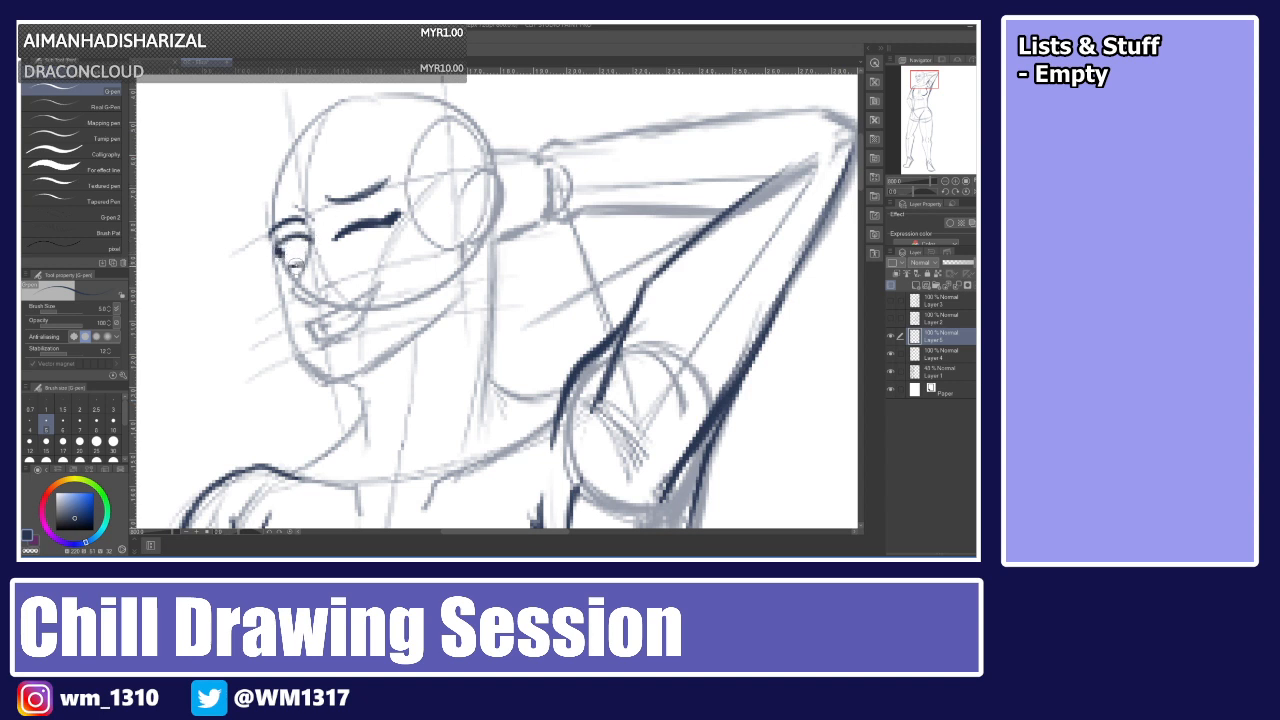
pyautogui.hotkey('ctrl', 'z')
pyautogui.moveTo(289, 262)
pyautogui.mouseDown()
pyautogui.moveTo(310, 255)
pyautogui.moveTo(300, 262)
pyautogui.mouseUp()
pyautogui.hotkey('ctrl', 'z')
pyautogui.hotkey('ctrl', 'z')
pyautogui.moveTo(298, 242); pyautogui.dragTo(303, 253)
pyautogui.hotkey('ctrl', 'z')
pyautogui.hotkey('ctrl', 'z')
# Transform the eyes and eyebrows slightly to adjust their placement.
pyautogui.hotkey('ctrl', 't')
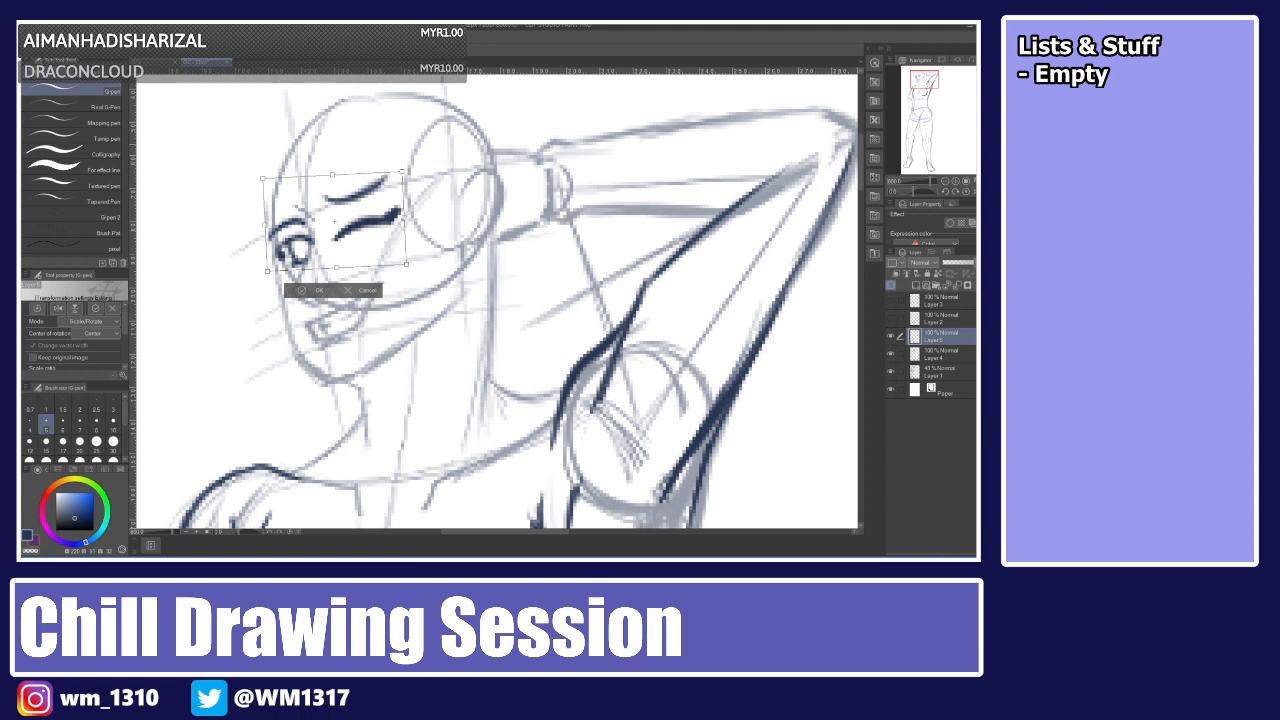
pyautogui.press('Return')
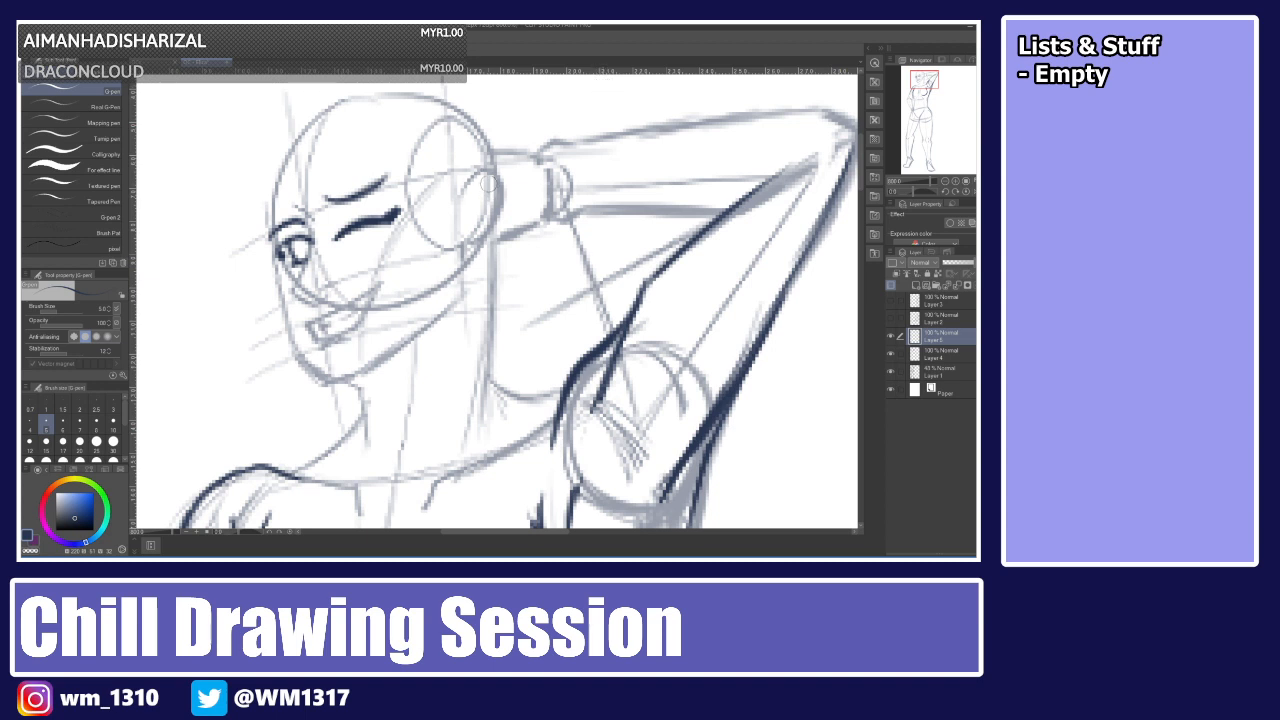
# Draw the ear's inner detail and the forehead's outer contour.
pyautogui.moveTo(490, 189)
pyautogui.mouseDown()
pyautogui.moveTo(474, 191)
pyautogui.moveTo(473, 229)
pyautogui.moveTo(488, 190)
pyautogui.moveTo(474, 226)
pyautogui.mouseUp()
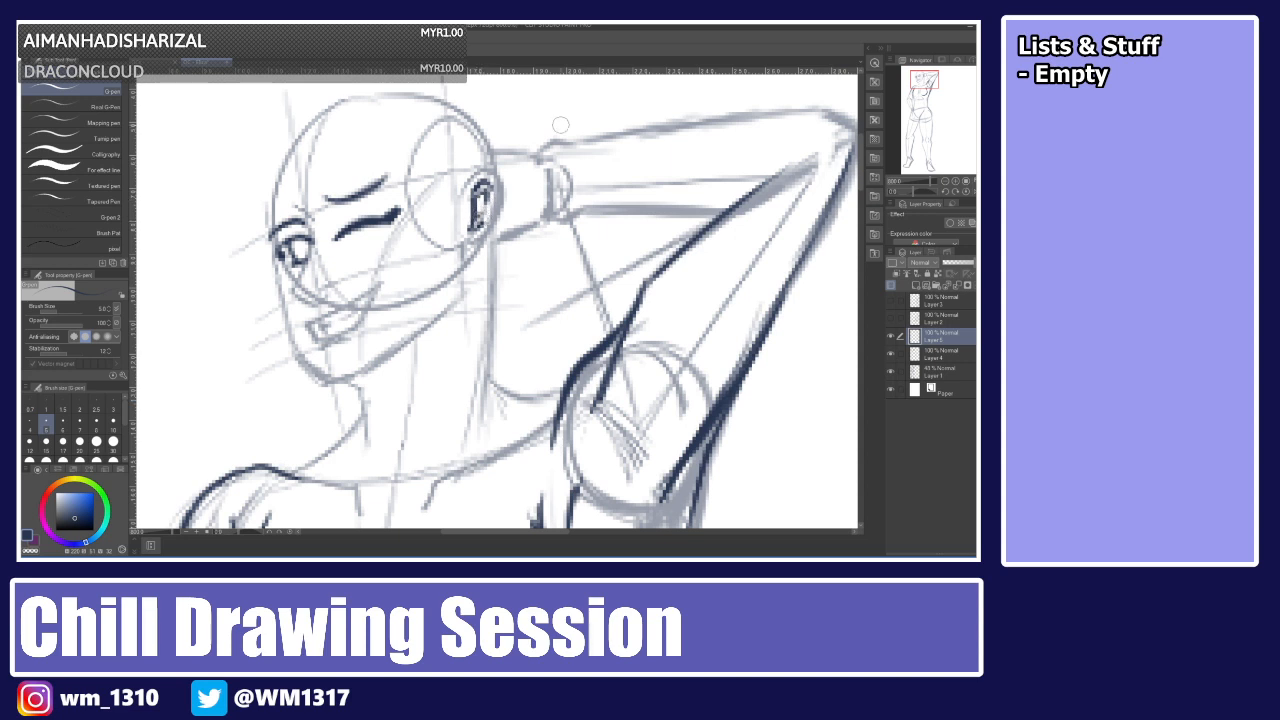
pyautogui.moveTo(271, 186); pyautogui.dragTo(265, 230)
pyautogui.hotkey('ctrl', 'z')
pyautogui.hotkey('ctrl', 'z')
pyautogui.moveTo(273, 183); pyautogui.dragTo(267, 236)
pyautogui.hotkey('ctrl', 'z')
pyautogui.moveTo(273, 183); pyautogui.dragTo(267, 240)
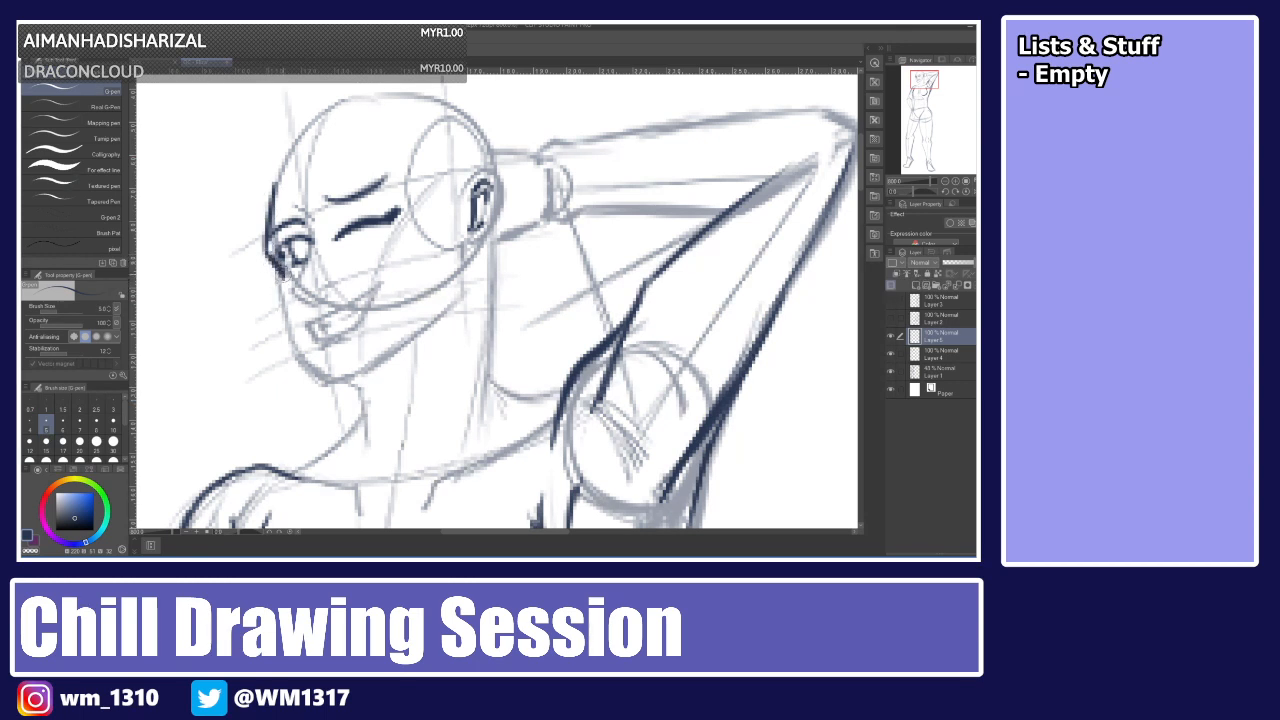
pyautogui.moveTo(281, 268); pyautogui.dragTo(306, 358)
pyautogui.moveTo(291, 309); pyautogui.dragTo(333, 383)
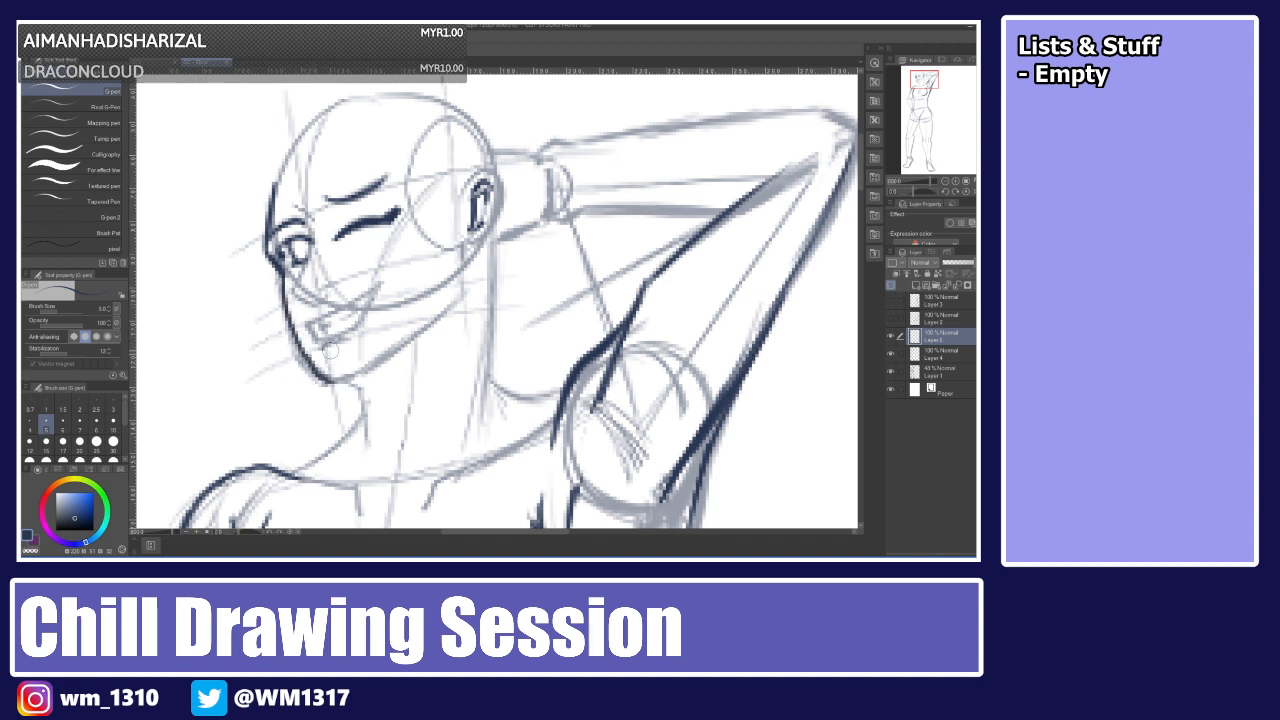
pyautogui.hotkey('ctrl', 'z')
pyautogui.hotkey('ctrl', 'z')
pyautogui.hotkey('ctrl', 'z')
pyautogui.hotkey('ctrl', 'z')
pyautogui.hotkey('ctrl', 'z')
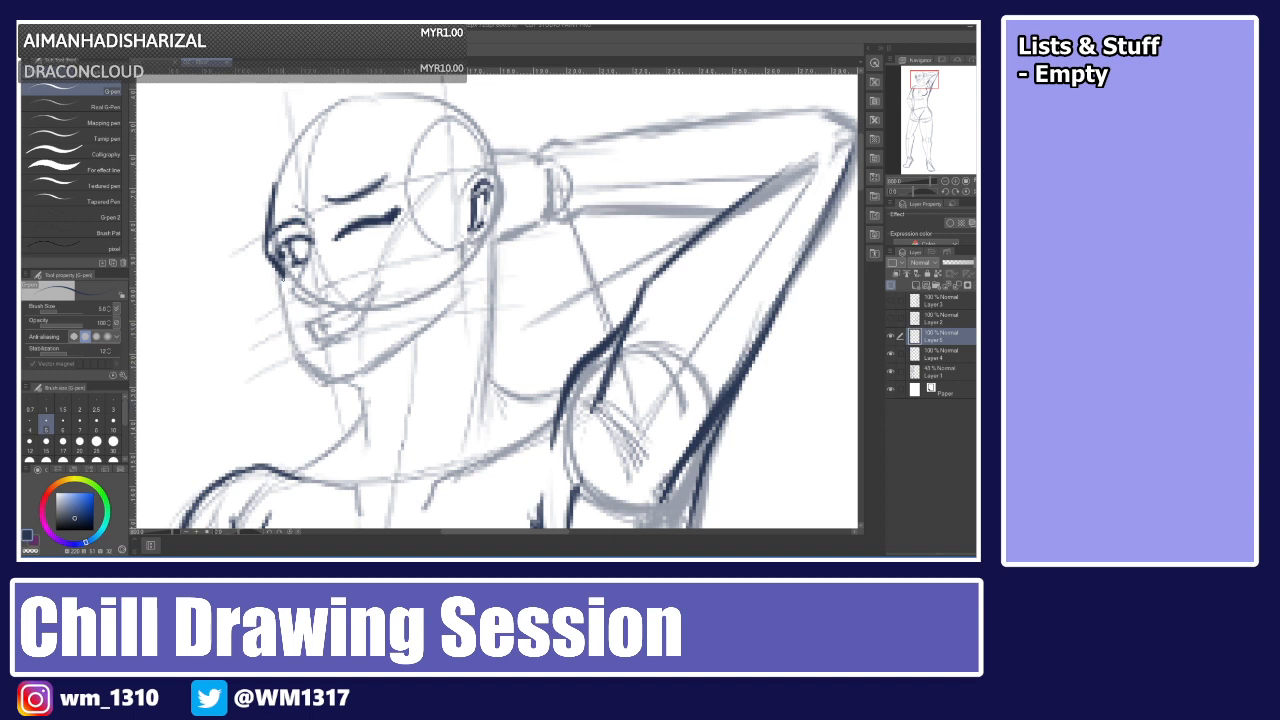
# Draw the jawline down to the chin and the neck line below it.
pyautogui.moveTo(274, 265)
pyautogui.mouseDown()
pyautogui.moveTo(319, 373)
pyautogui.moveTo(367, 371)
pyautogui.moveTo(430, 319)
pyautogui.mouseUp()
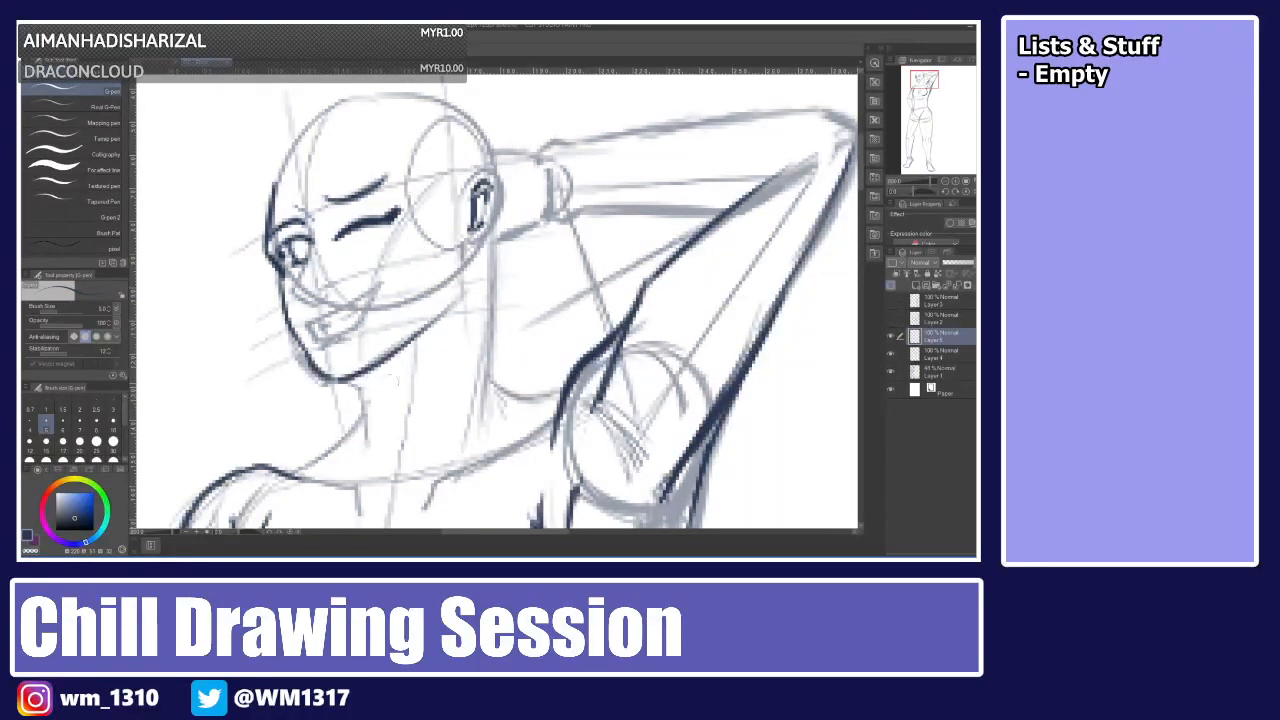
pyautogui.moveTo(368, 410); pyautogui.dragTo(439, 322)
pyautogui.hotkey('ctrl', 'z')
pyautogui.moveTo(370, 414); pyautogui.dragTo(440, 321)
pyautogui.hotkey('ctrl', 'z')
pyautogui.hotkey('ctrl', 'z')
pyautogui.moveTo(367, 413); pyautogui.dragTo(437, 325)
pyautogui.hotkey('ctrl', 'z')
pyautogui.moveTo(367, 406); pyautogui.dragTo(446, 316)
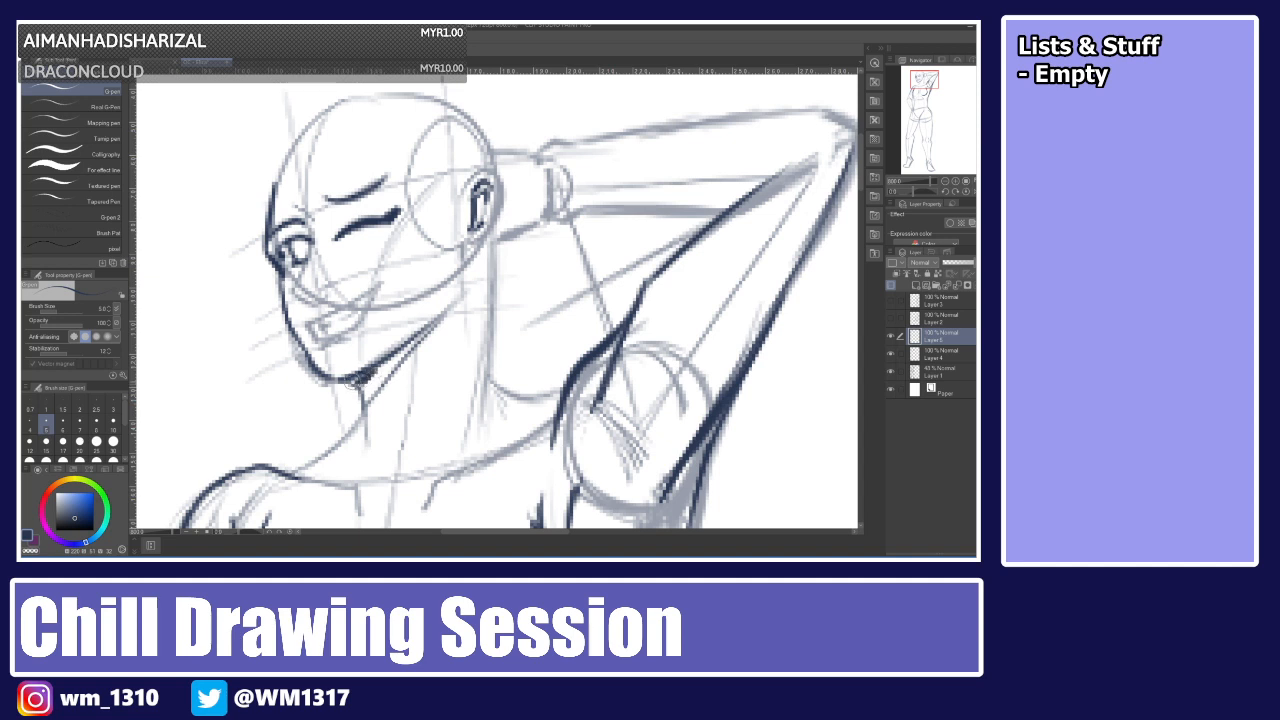
pyautogui.moveTo(368, 386)
pyautogui.mouseDown()
pyautogui.moveTo(450, 310)
pyautogui.moveTo(412, 344)
pyautogui.mouseUp()
pyautogui.moveTo(386, 376); pyautogui.dragTo(440, 312)
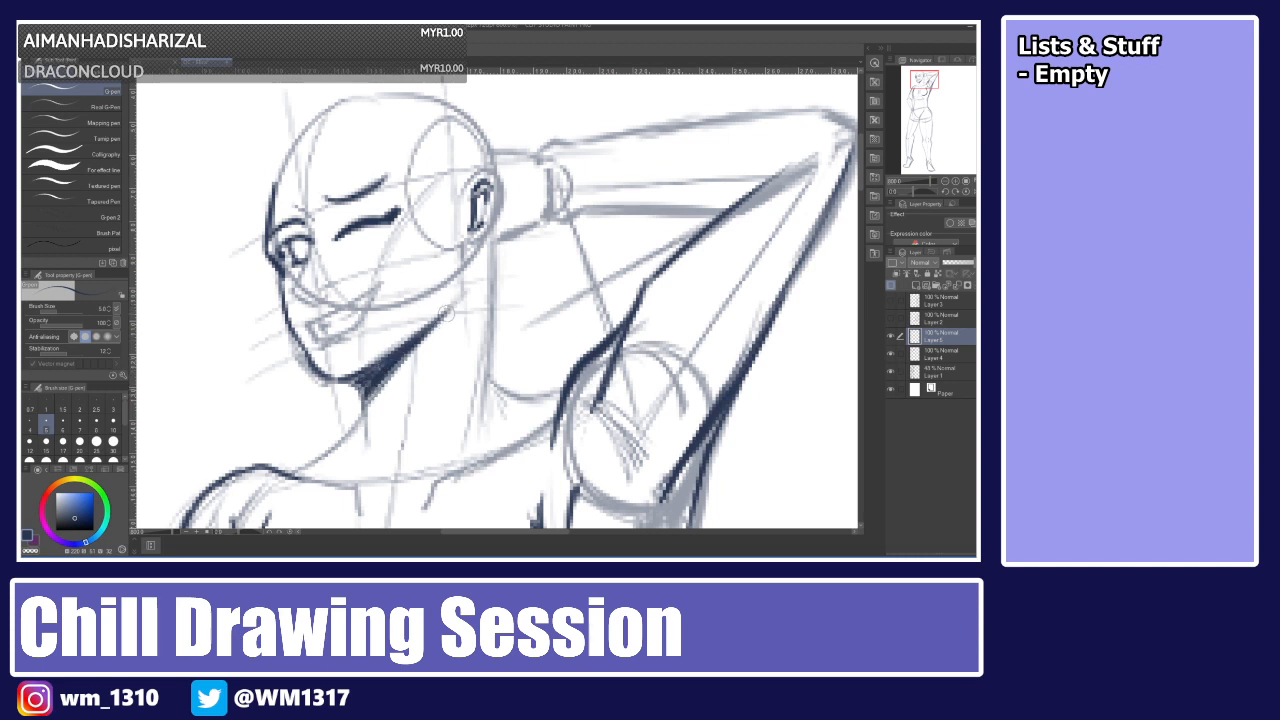
pyautogui.moveTo(368, 398); pyautogui.dragTo(410, 352)
pyautogui.hotkey('ctrl', 'z')
pyautogui.hotkey('ctrl', 'z')
pyautogui.hotkey('ctrl', 'z')
pyautogui.hotkey('ctrl', 'z')
pyautogui.hotkey('ctrl', 'z')
pyautogui.hotkey('ctrl', 'z')
pyautogui.hotkey('ctrl', 'z')
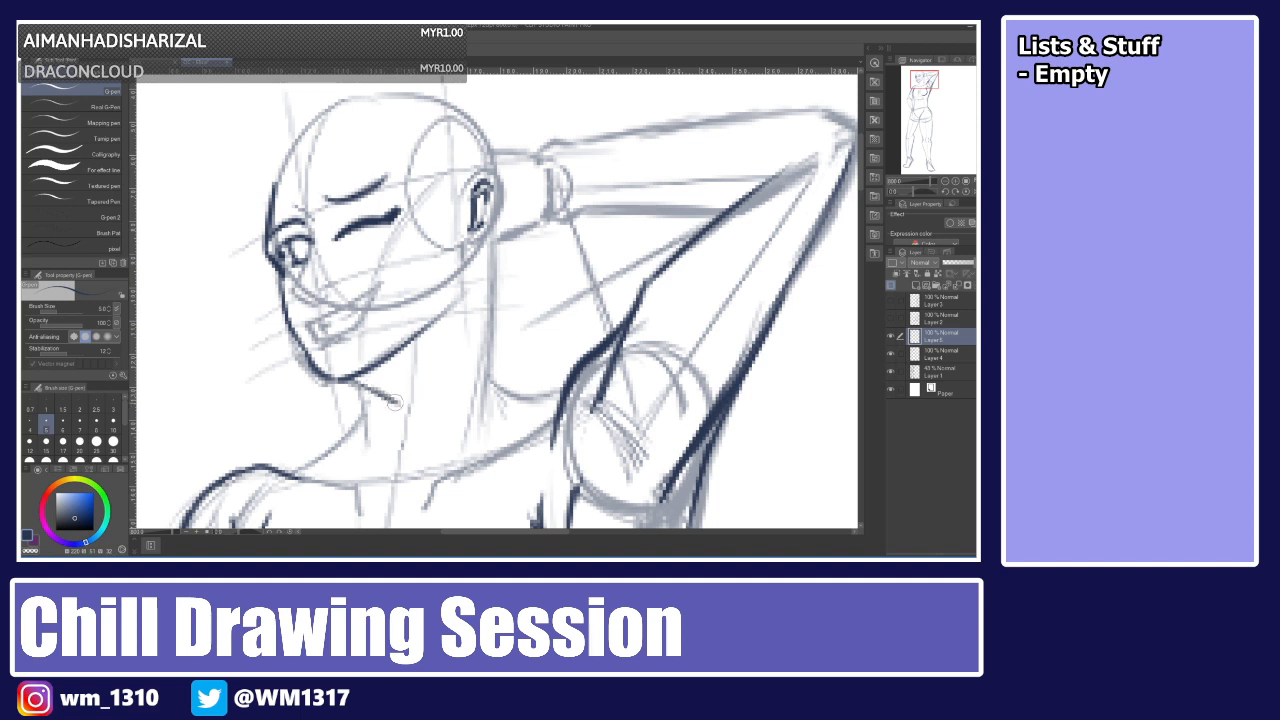
# Fill in a dark shadow under the jaw on the neck.
pyautogui.moveTo(442, 330)
pyautogui.mouseDown()
pyautogui.moveTo(392, 400)
pyautogui.moveTo(444, 324)
pyautogui.mouseUp()
pyautogui.moveTo(414, 370); pyautogui.dragTo(453, 307)
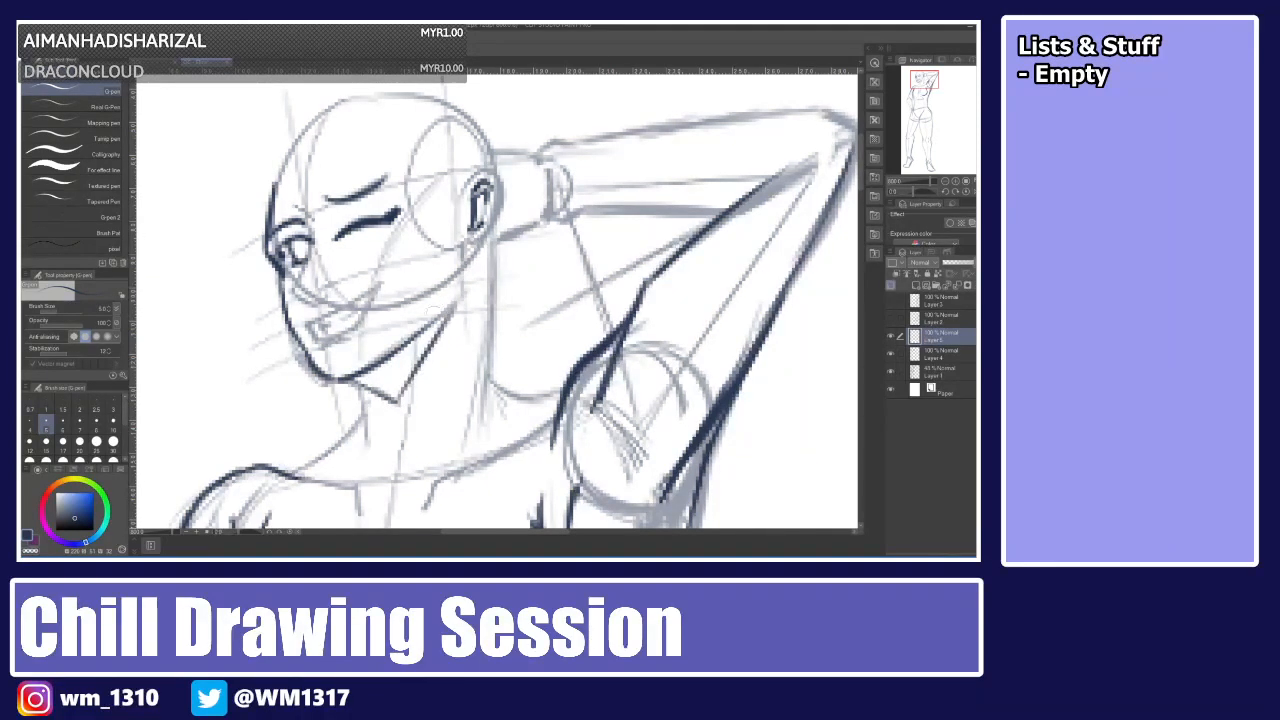
pyautogui.moveTo(356, 377)
pyautogui.mouseDown()
pyautogui.moveTo(396, 400)
pyautogui.moveTo(362, 372)
pyautogui.moveTo(400, 386)
pyautogui.moveTo(370, 376)
pyautogui.mouseUp()
pyautogui.moveTo(432, 334)
pyautogui.mouseDown()
pyautogui.moveTo(398, 362)
pyautogui.moveTo(422, 338)
pyautogui.moveTo(388, 404)
pyautogui.mouseUp()
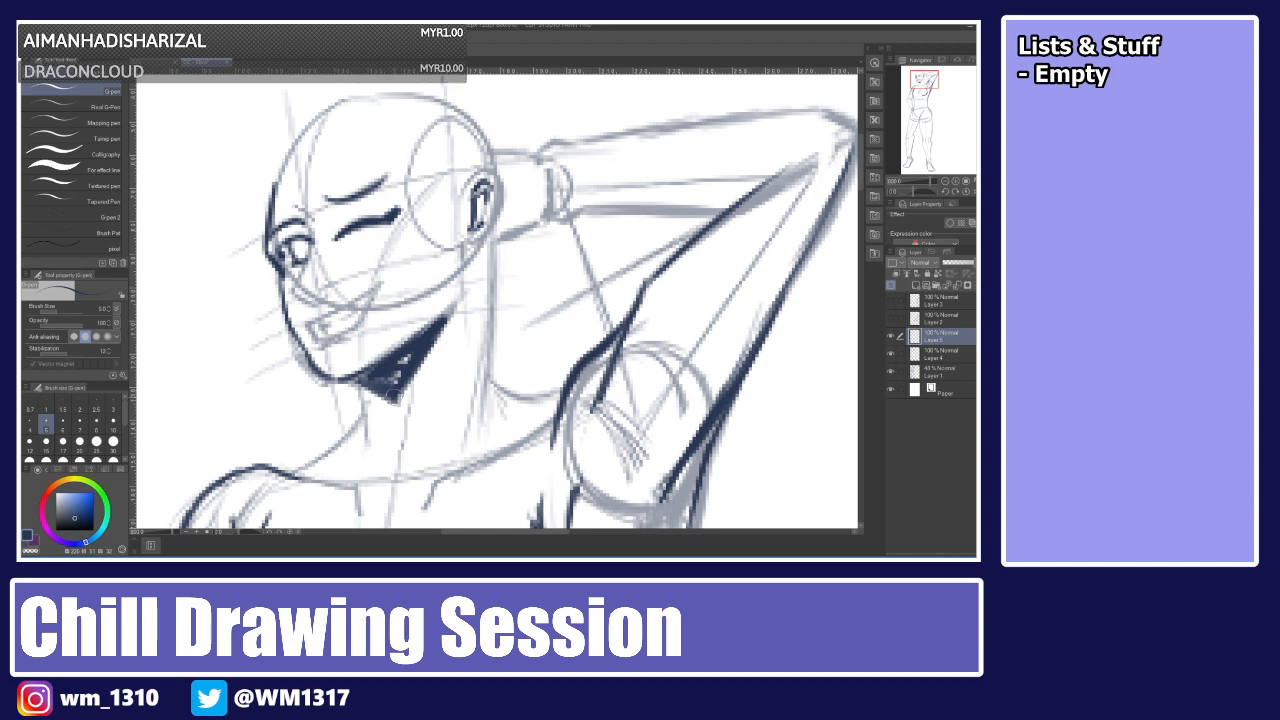
pyautogui.moveTo(410, 356)
pyautogui.mouseDown()
pyautogui.moveTo(383, 379)
pyautogui.moveTo(438, 322)
pyautogui.mouseUp()
# Add a new empty layer above the current lineart layer.
pyautogui.hotkey('ctrl', '0')
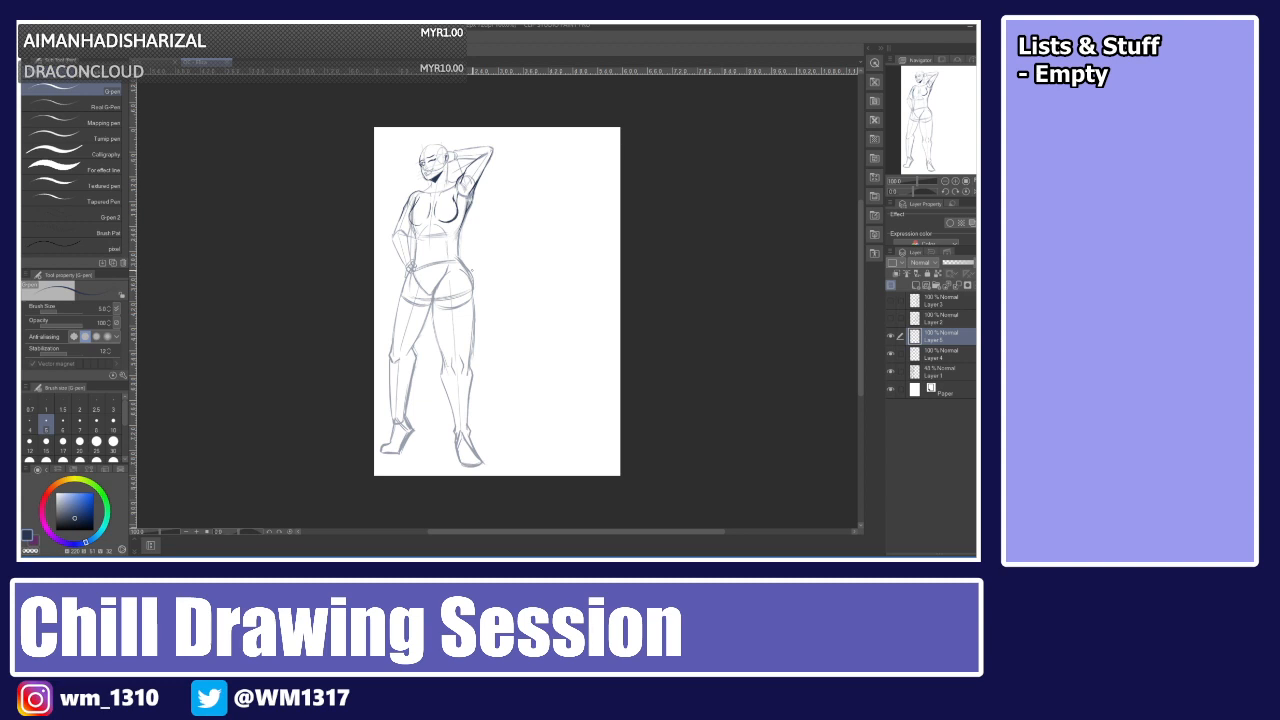
pyautogui.scroll(8, 472, 270)
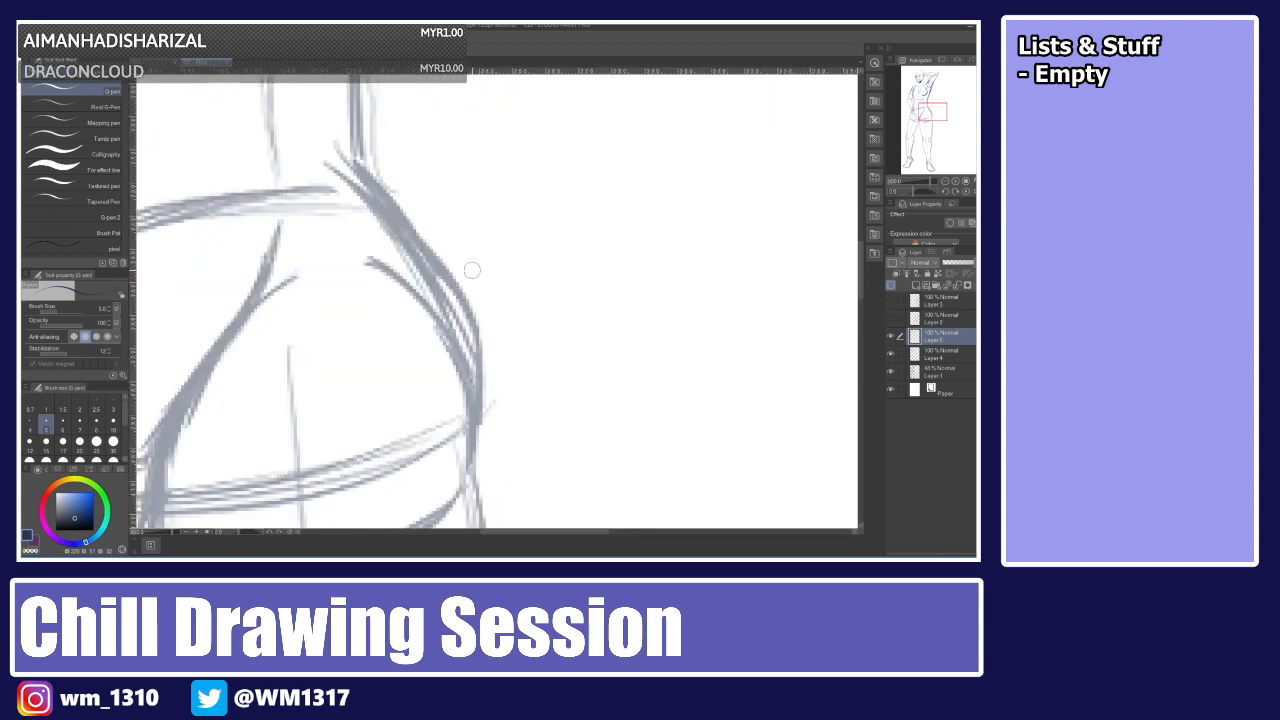
pyautogui.scroll(-8, 472, 270)
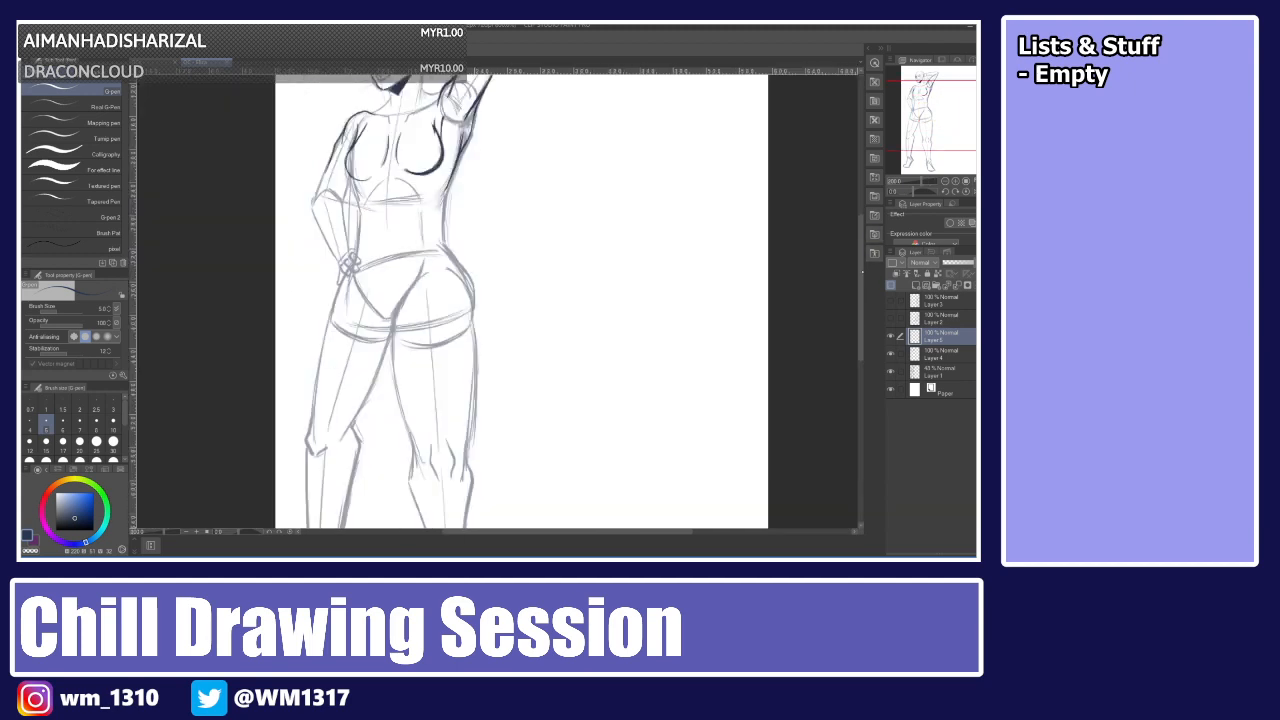
pyautogui.moveTo(862, 274); pyautogui.dragTo(862, 240)
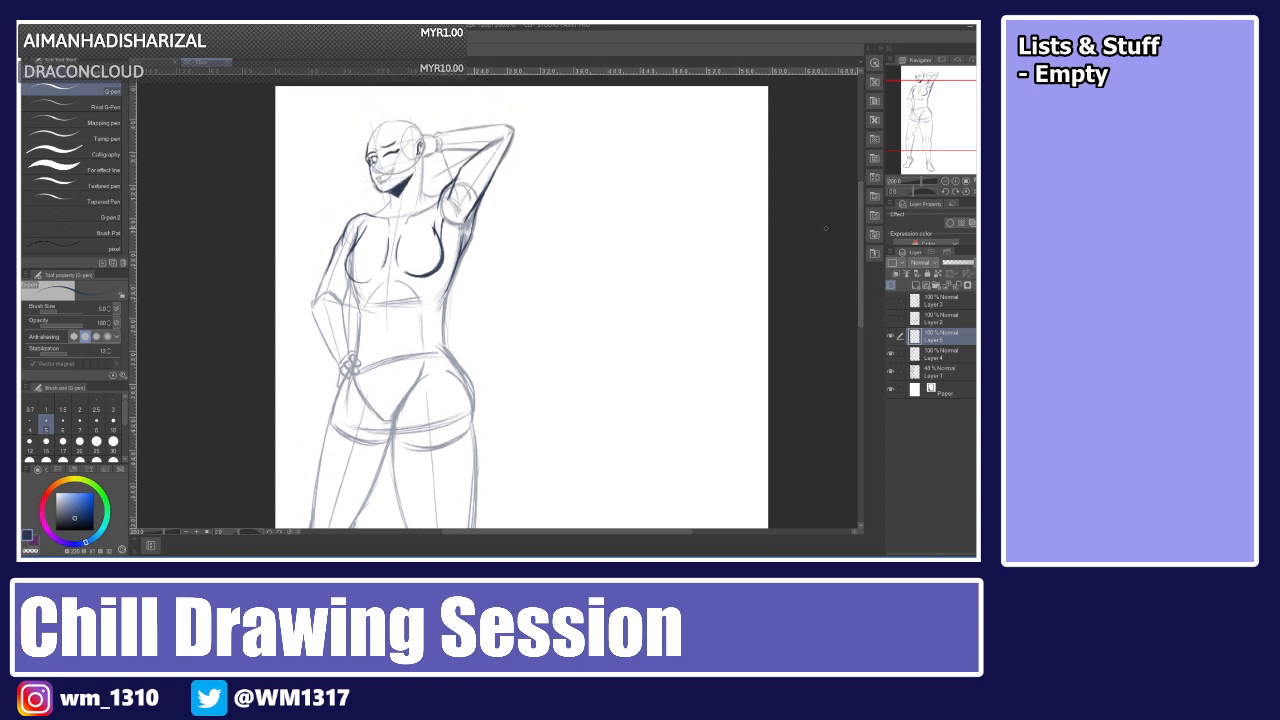
pyautogui.moveTo(344, 290); pyautogui.dragTo(444, 276)
pyautogui.hotkey('ctrl', 'z')
pyautogui.moveTo(369, 223); pyautogui.dragTo(355, 243)
pyautogui.click(937, 286)
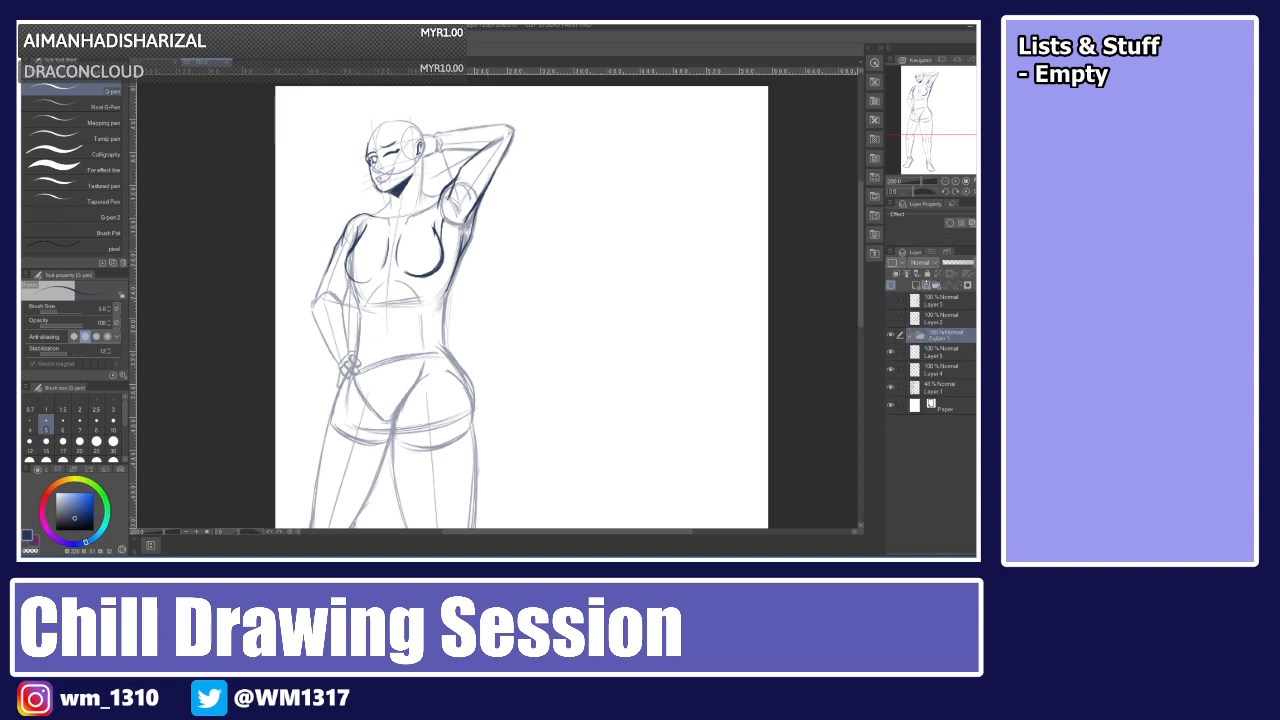
pyautogui.hotkey('ctrl', 'z')
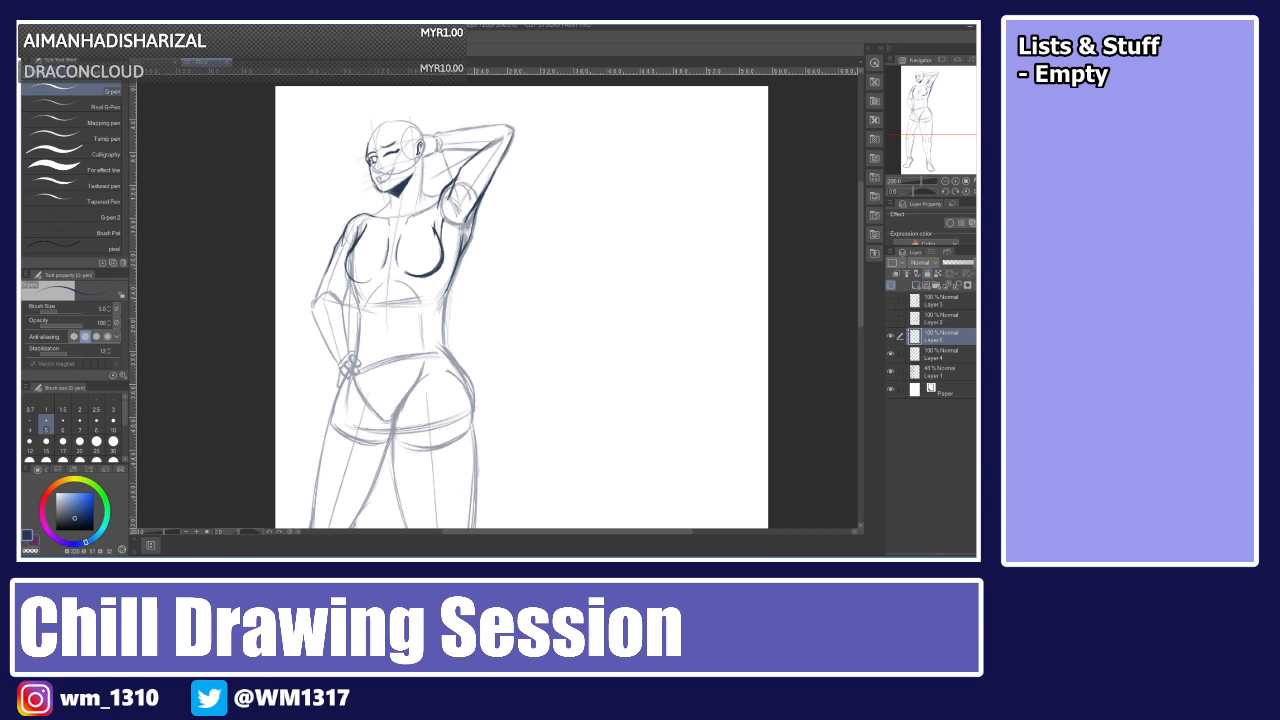
pyautogui.click(926, 285)
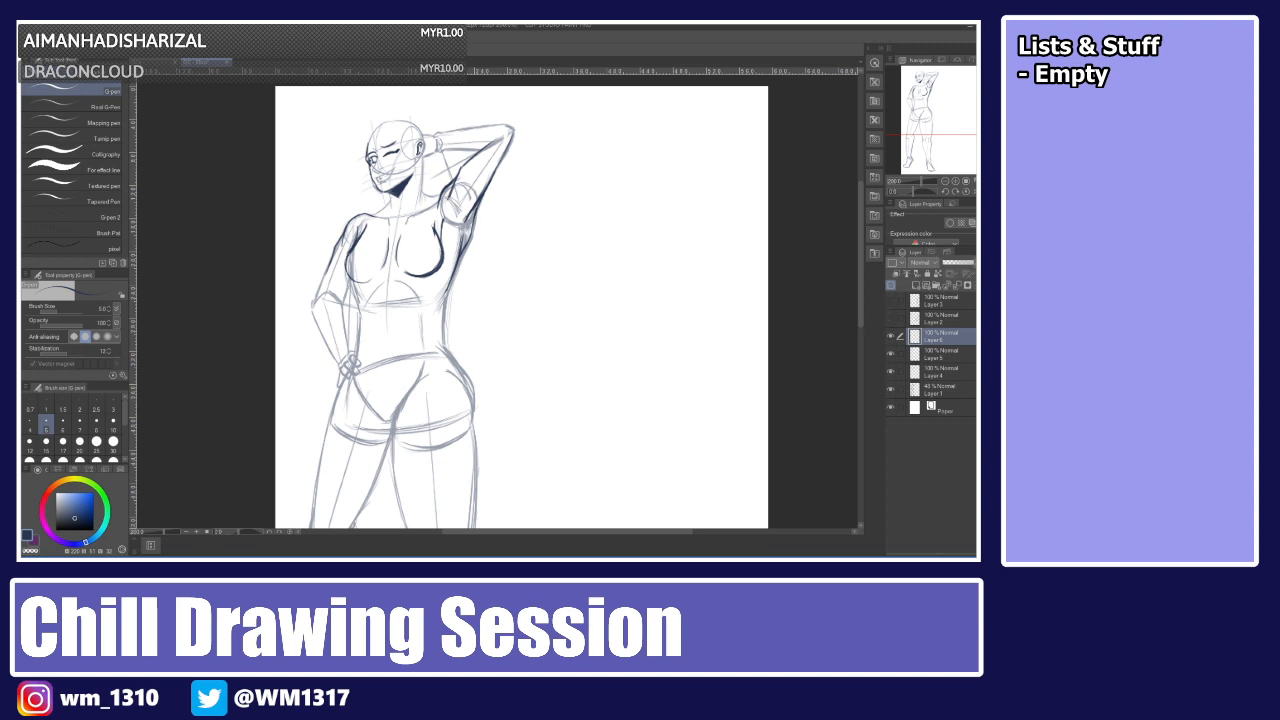
pyautogui.hotkey('ctrl', '+')
pyautogui.hotkey('ctrl', '+')
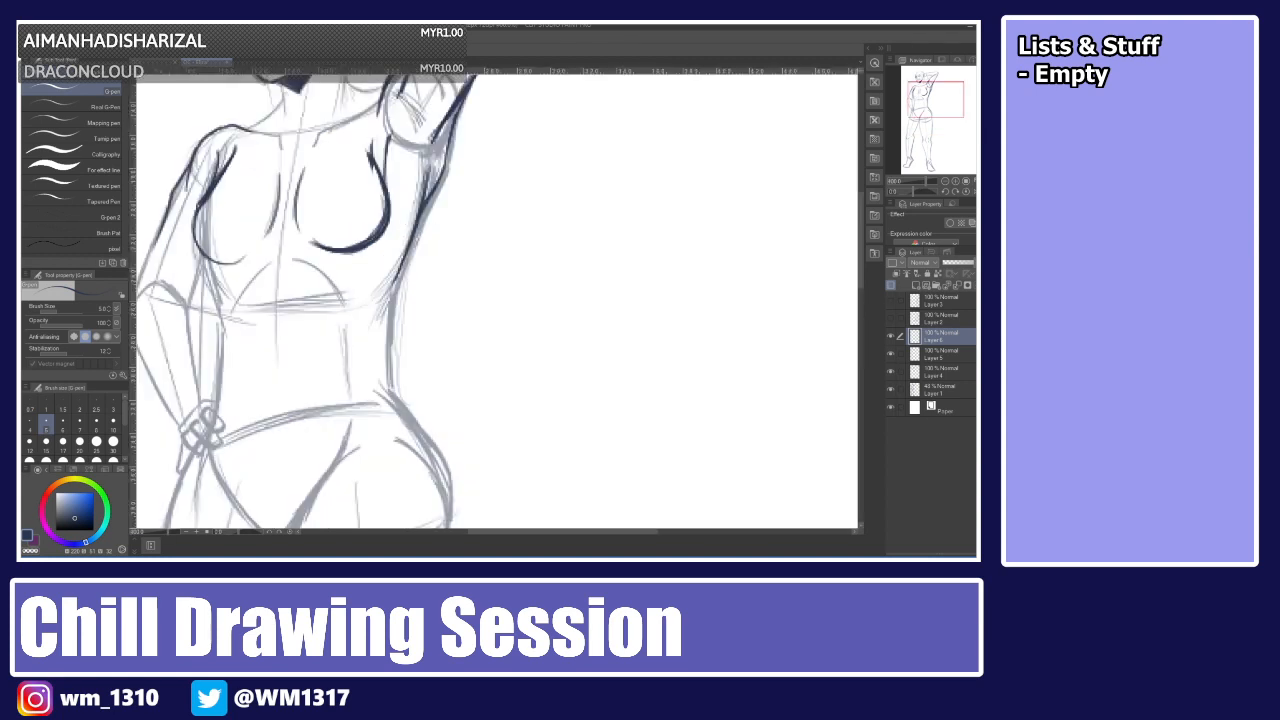
pyautogui.scroll(5, 851, 227)
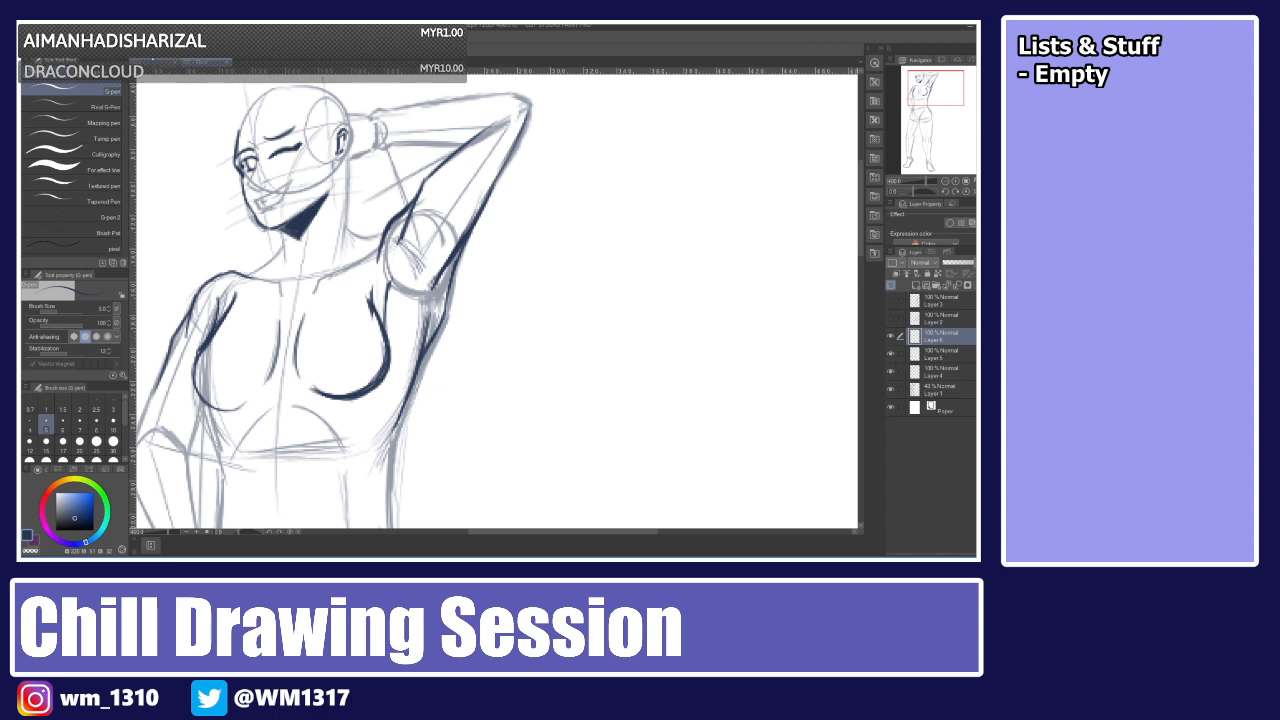
pyautogui.click(155, 62)
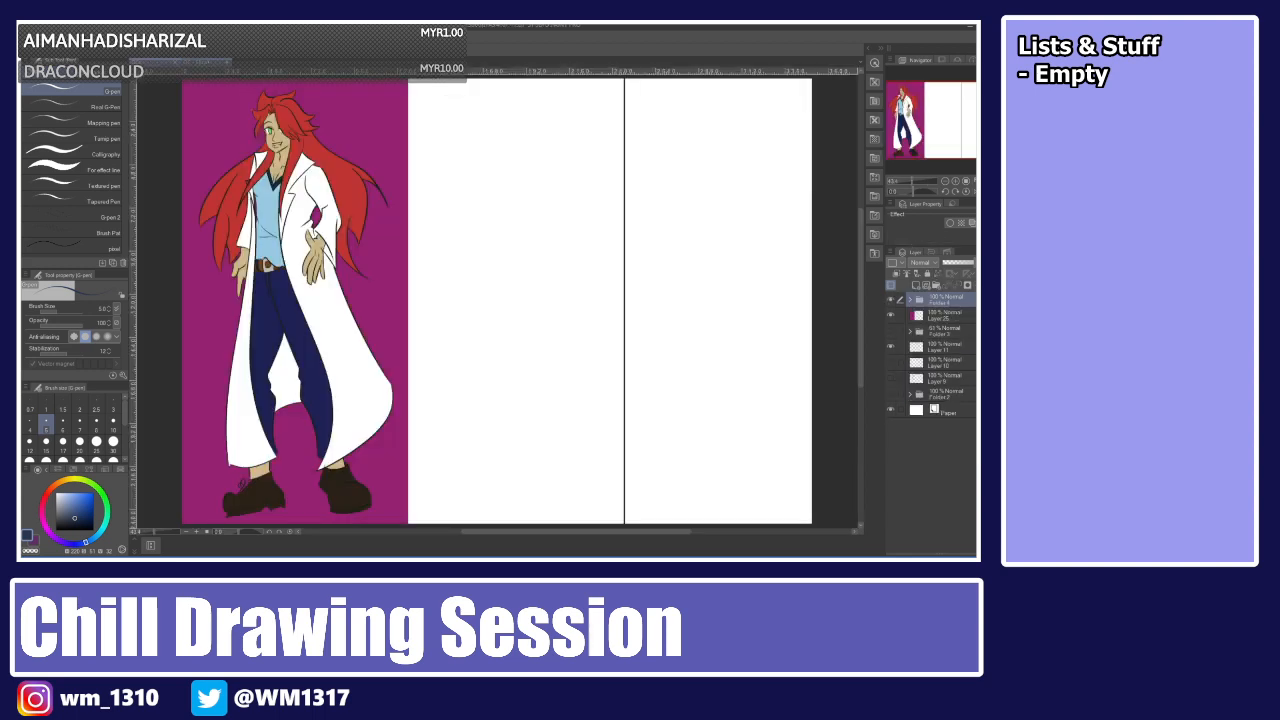
pyautogui.click(204, 62)
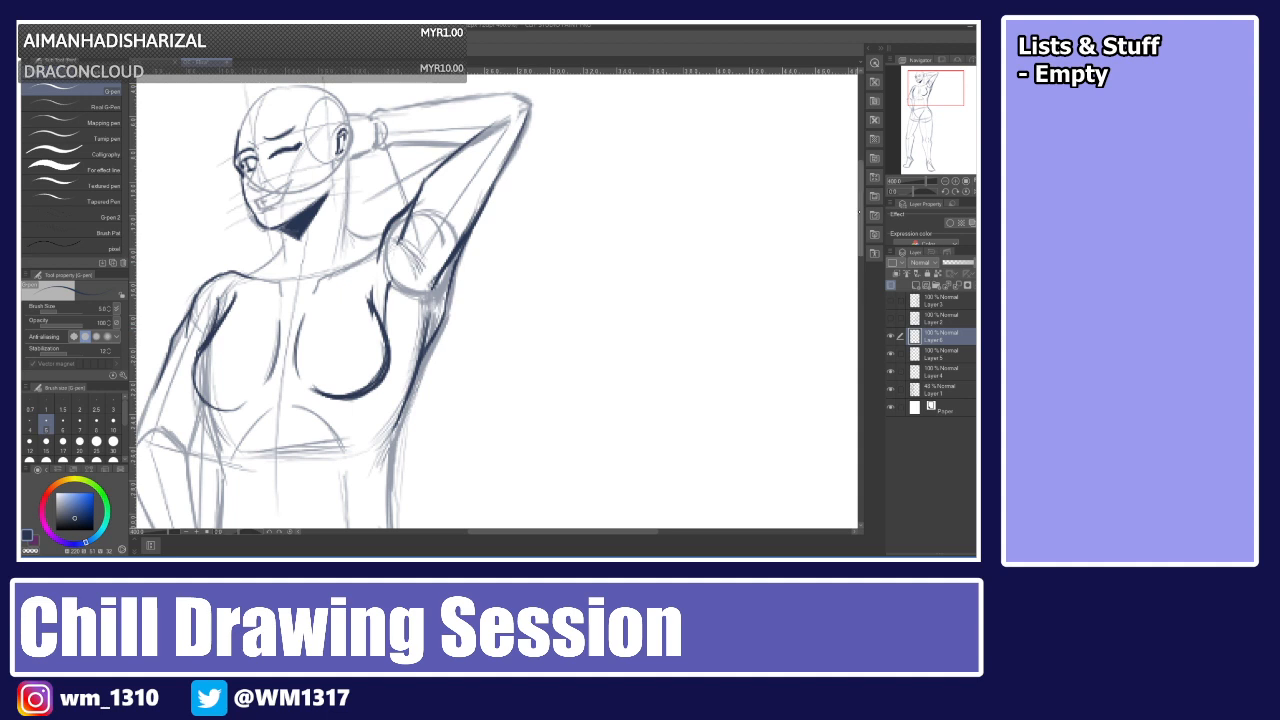
pyautogui.scroll(3, 851, 205)
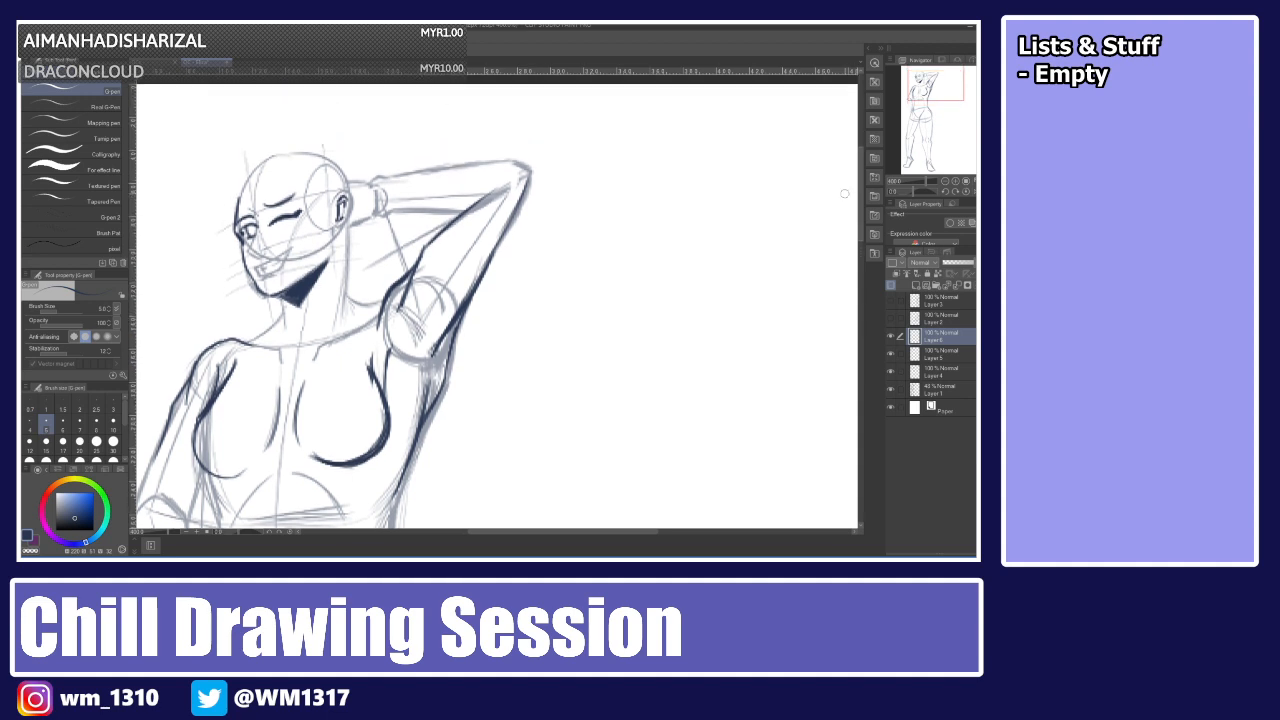
pyautogui.moveTo(319, 208)
pyautogui.mouseDown()
pyautogui.moveTo(297, 380)
pyautogui.moveTo(355, 254)
pyautogui.moveTo(349, 207)
pyautogui.mouseUp()
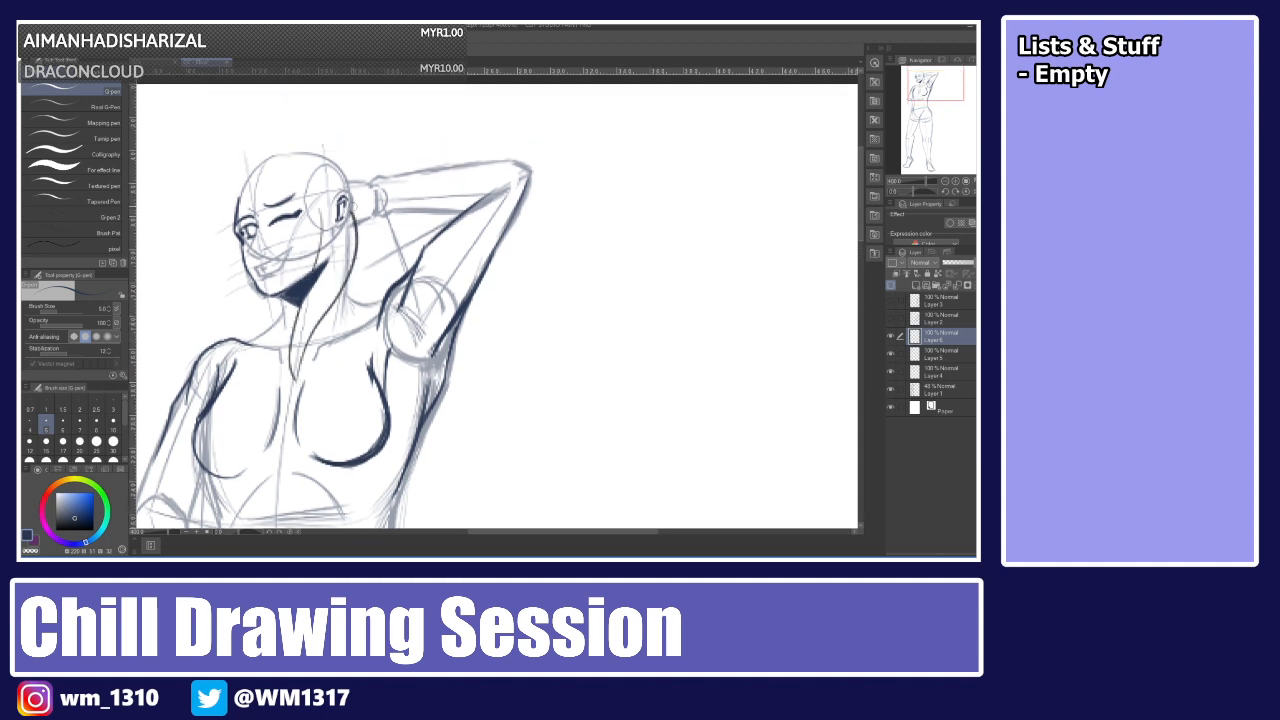
pyautogui.hotkey('ctrl', 'z')
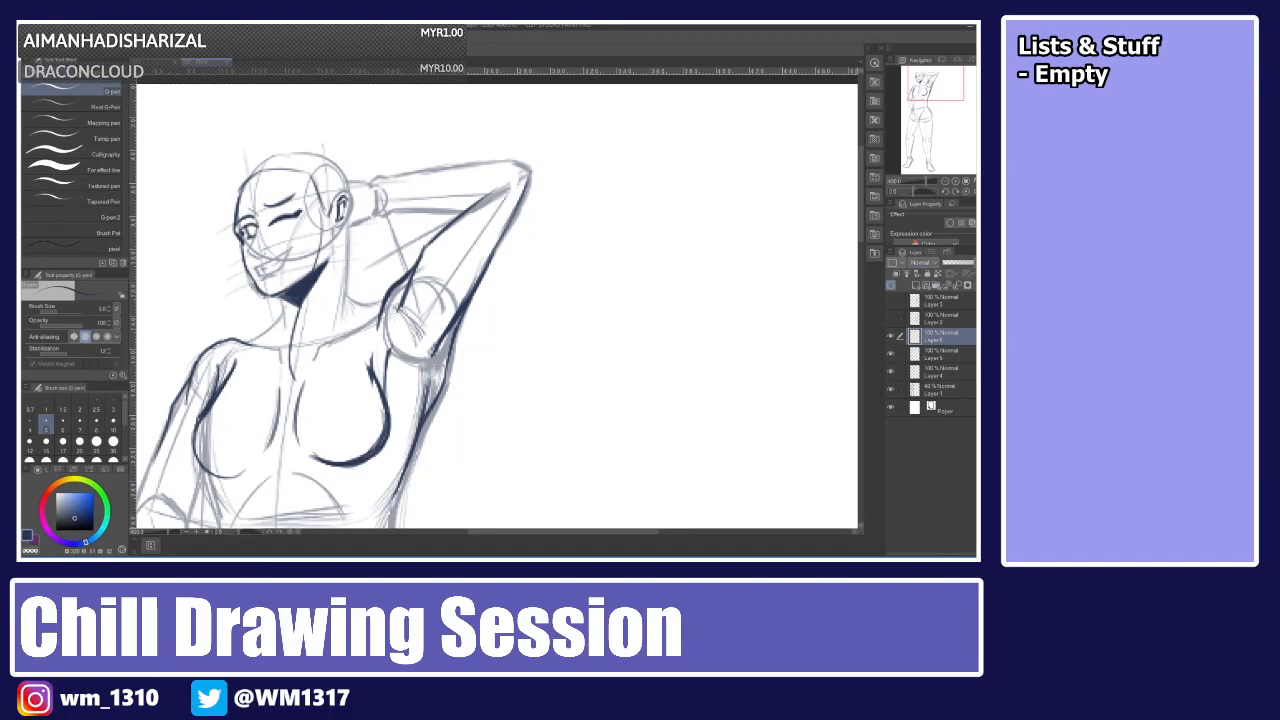
# Add another new layer on top and lower the opacity of the three earlier lineart layers beneath it.
pyautogui.click(916, 285)
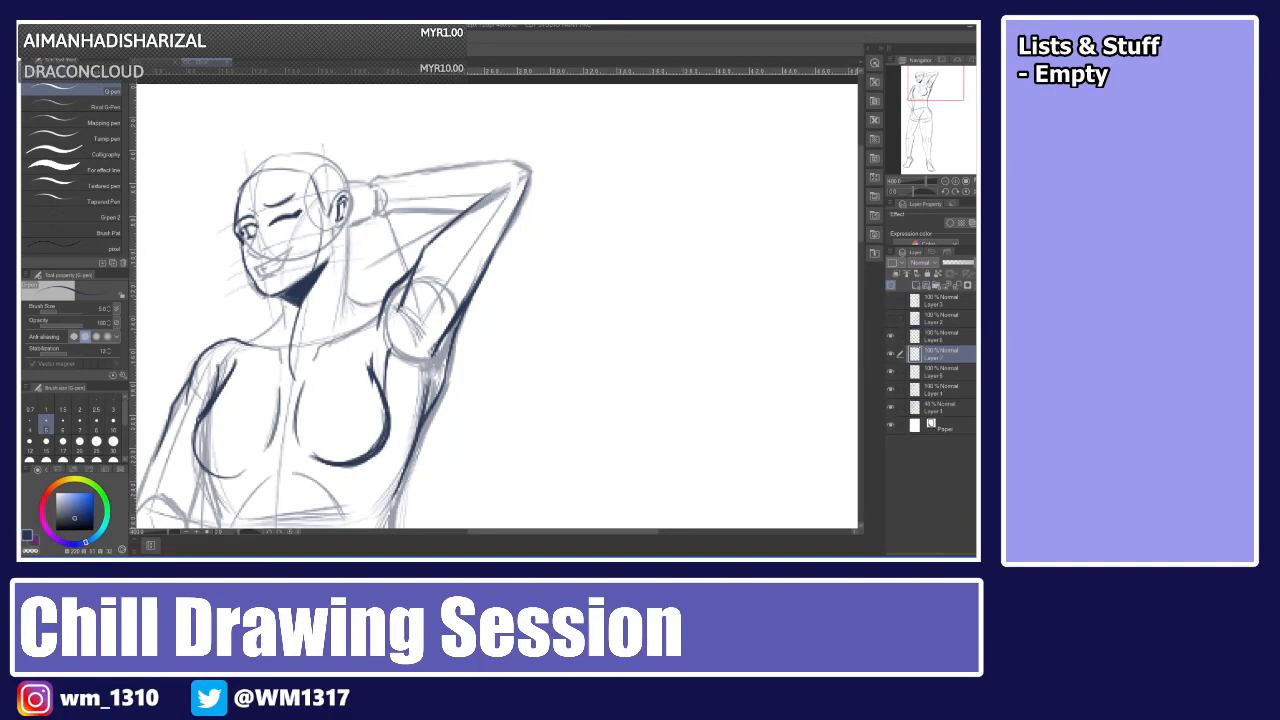
pyautogui.moveTo(940, 353); pyautogui.dragTo(935, 336)
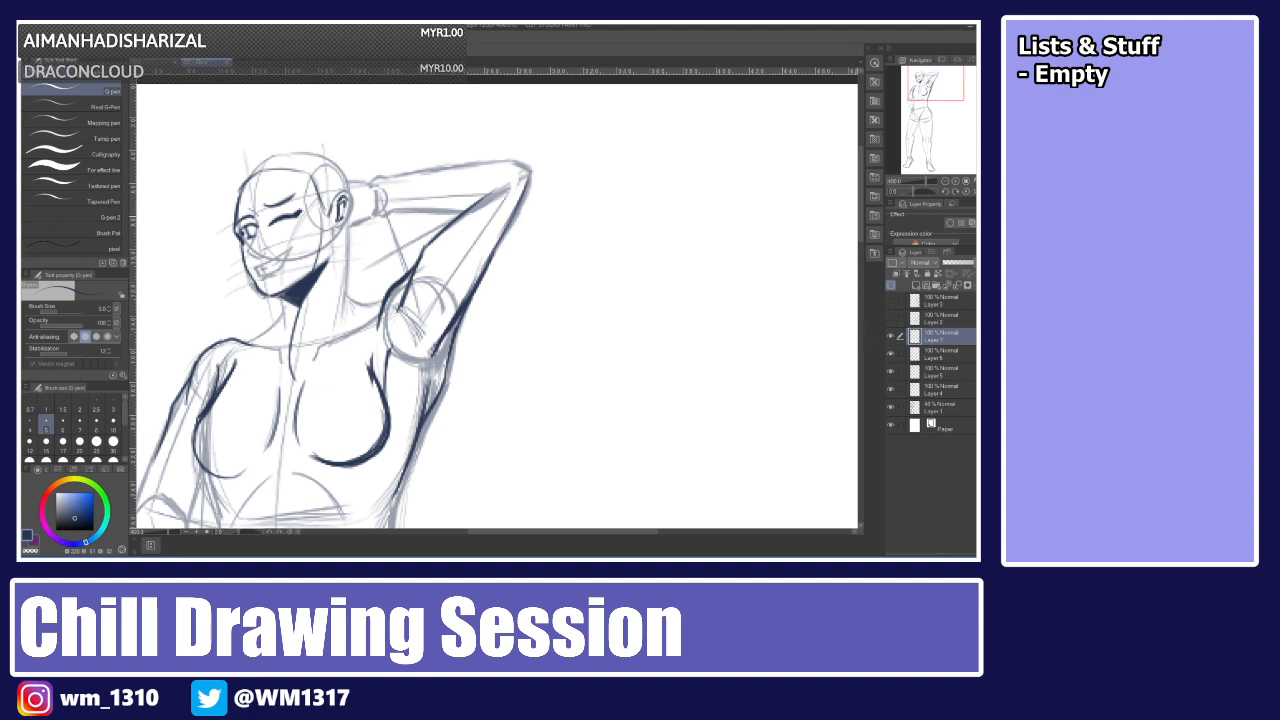
pyautogui.click(929, 355)
pyautogui.click(960, 262)
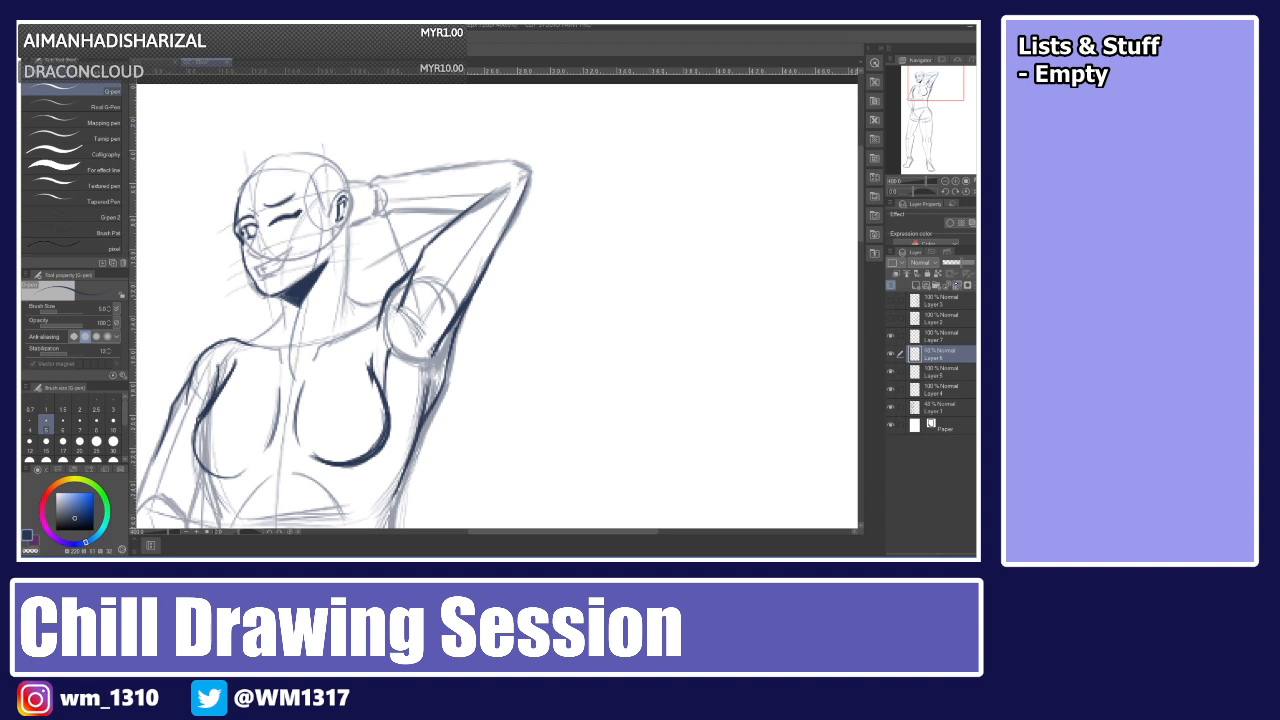
pyautogui.click(935, 370)
pyautogui.click(959, 263)
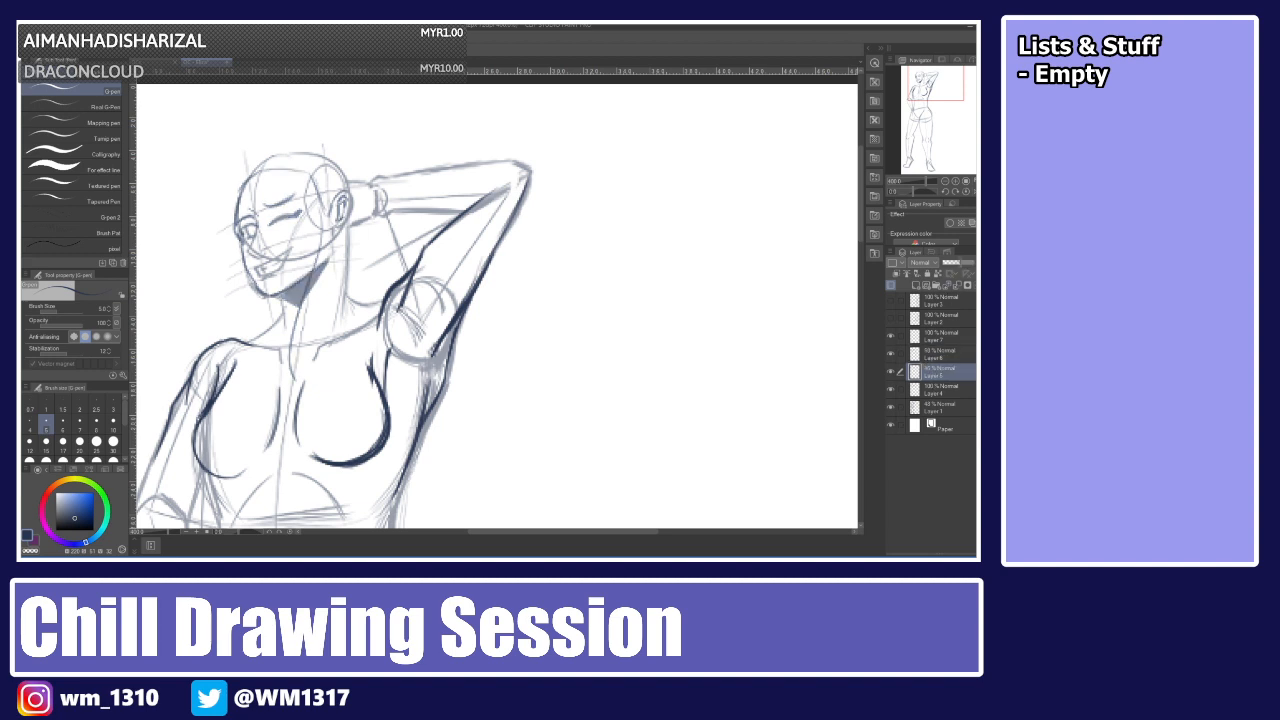
pyautogui.click(935, 388)
pyautogui.click(959, 263)
pyautogui.click(933, 338)
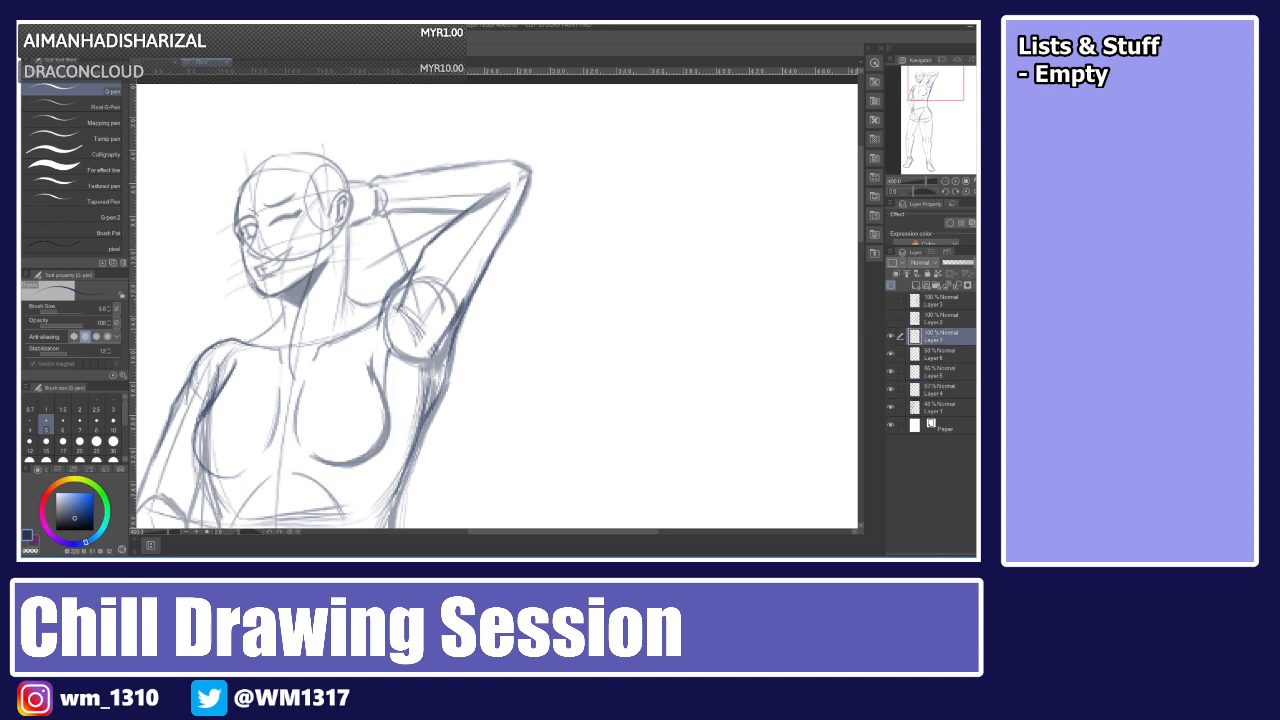
# Draw long hair strands falling from the head past the face and neck toward the chest.
pyautogui.moveTo(322, 200); pyautogui.dragTo(286, 395)
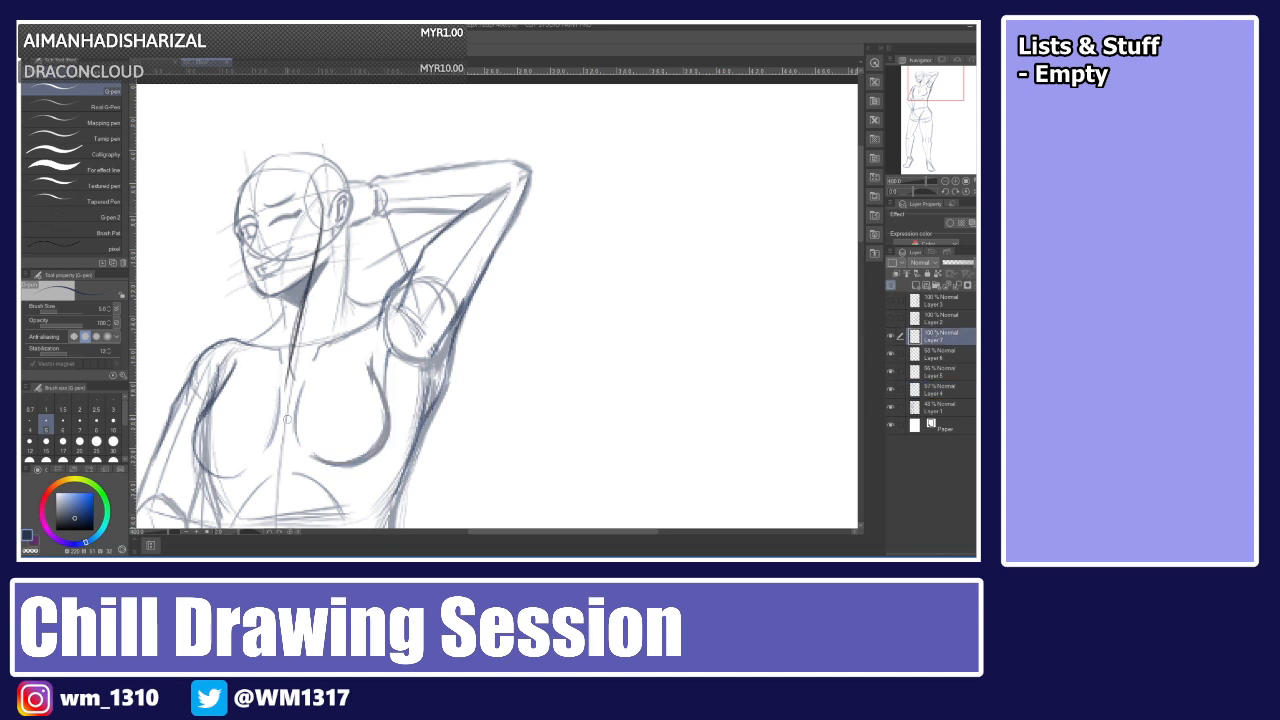
pyautogui.hotkey('ctrl', 'z')
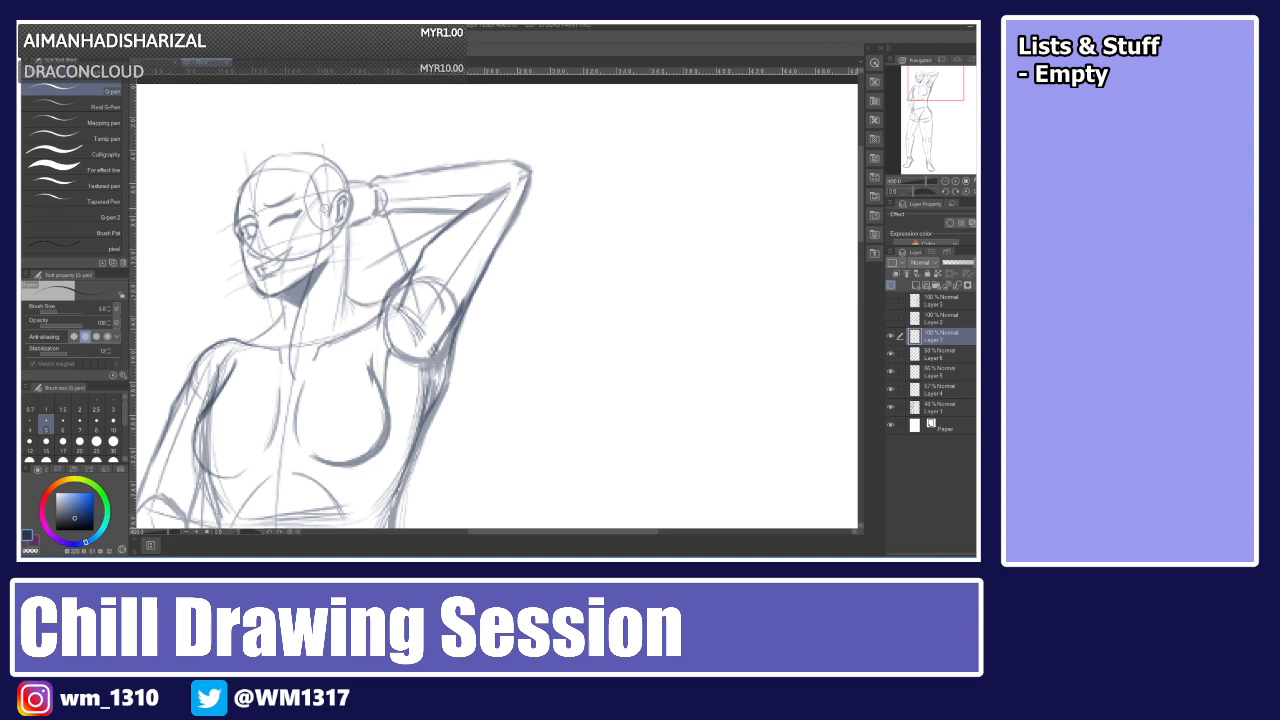
pyautogui.moveTo(322, 204); pyautogui.dragTo(297, 410)
pyautogui.hotkey('ctrl', 'z')
pyautogui.moveTo(322, 202); pyautogui.dragTo(282, 462)
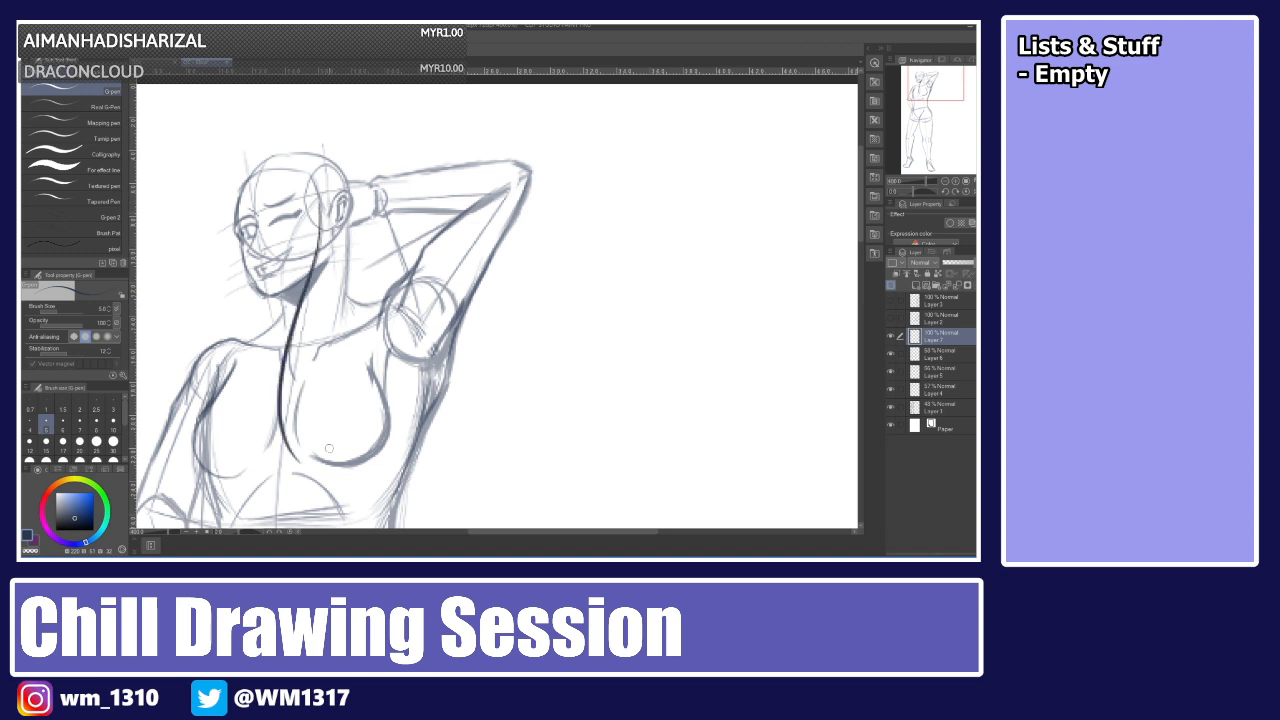
pyautogui.hotkey('ctrl', 'z')
pyautogui.moveTo(320, 202); pyautogui.dragTo(343, 418)
pyautogui.hotkey('ctrl', 'z')
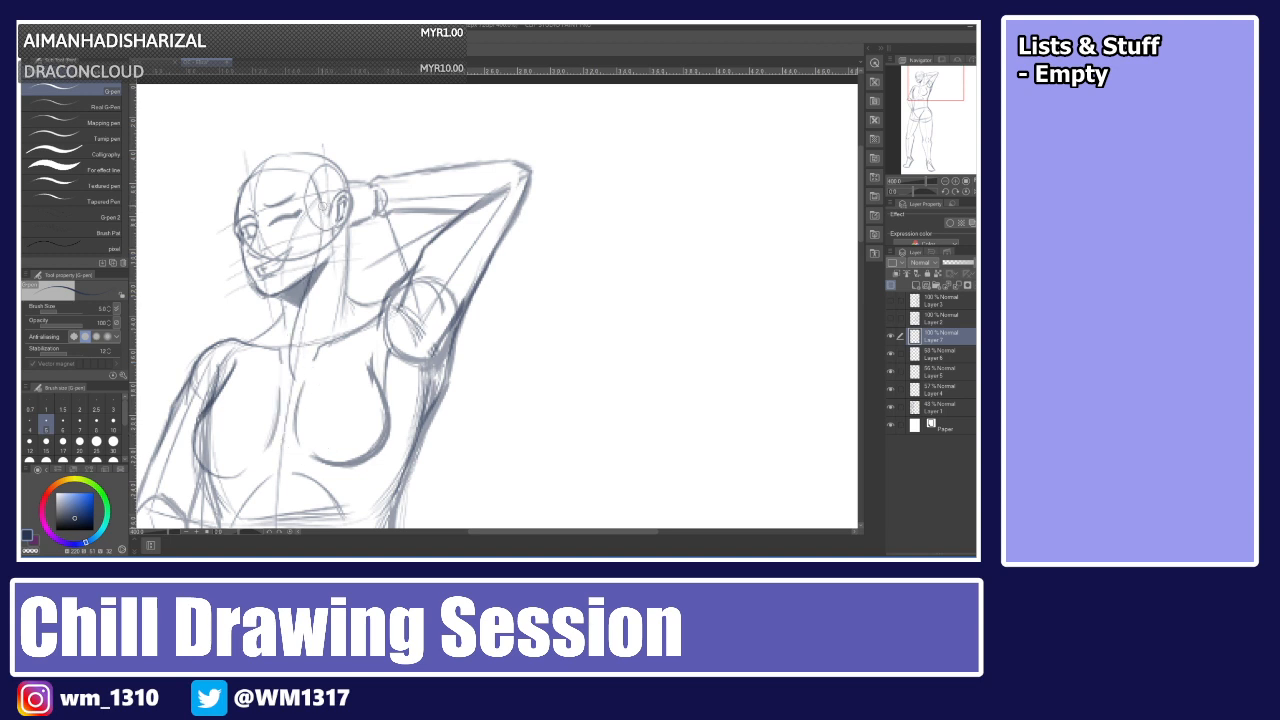
pyautogui.moveTo(321, 200)
pyautogui.mouseDown()
pyautogui.moveTo(325, 384)
pyautogui.moveTo(341, 418)
pyautogui.mouseUp()
pyautogui.hotkey('ctrl', 'z')
pyautogui.moveTo(321, 196)
pyautogui.mouseDown()
pyautogui.moveTo(316, 270)
pyautogui.moveTo(370, 432)
pyautogui.mouseUp()
pyautogui.hotkey('ctrl', 'z')
pyautogui.moveTo(318, 190); pyautogui.dragTo(362, 420)
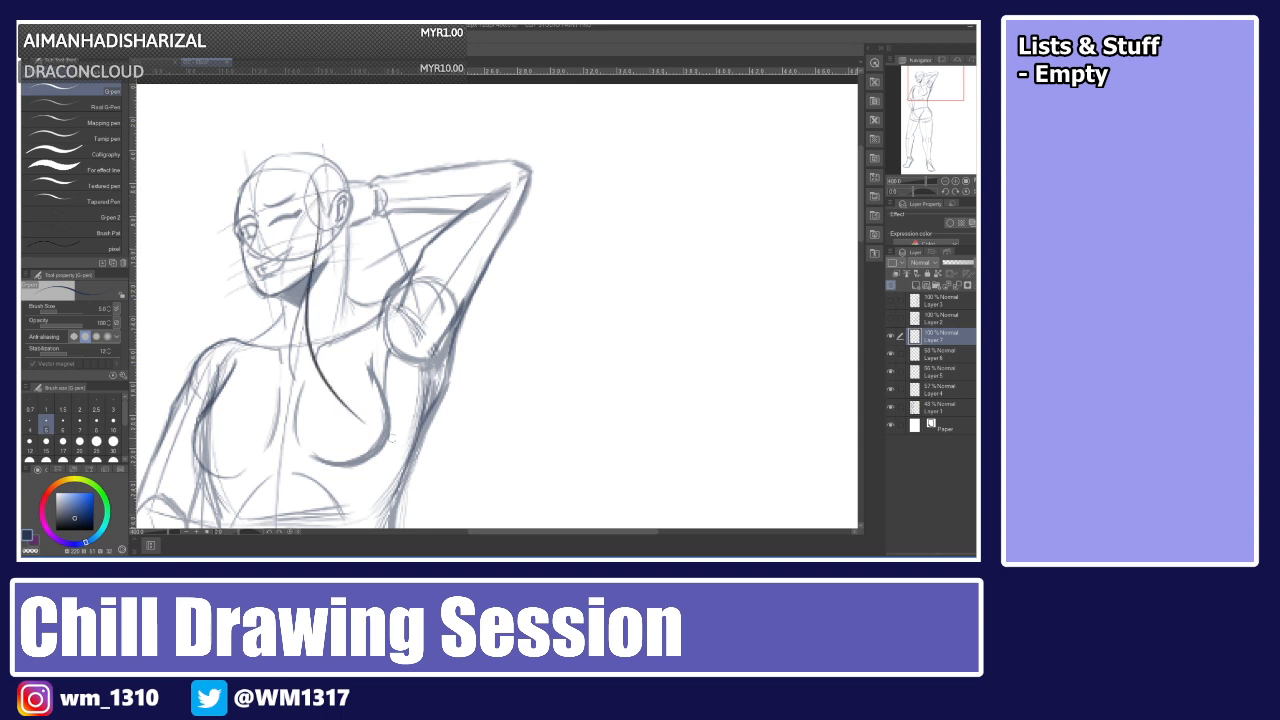
pyautogui.moveTo(334, 200)
pyautogui.mouseDown()
pyautogui.moveTo(350, 370)
pyautogui.moveTo(326, 236)
pyautogui.moveTo(382, 425)
pyautogui.moveTo(330, 192)
pyautogui.moveTo(375, 429)
pyautogui.mouseUp()
pyautogui.hotkey('ctrl', 'z')
pyautogui.hotkey('ctrl', 'z')
pyautogui.hotkey('ctrl', 'z')
pyautogui.moveTo(334, 178)
pyautogui.mouseDown()
pyautogui.moveTo(326, 242)
pyautogui.moveTo(377, 431)
pyautogui.moveTo(334, 212)
pyautogui.moveTo(377, 432)
pyautogui.mouseUp()
pyautogui.hotkey('ctrl', 'z')
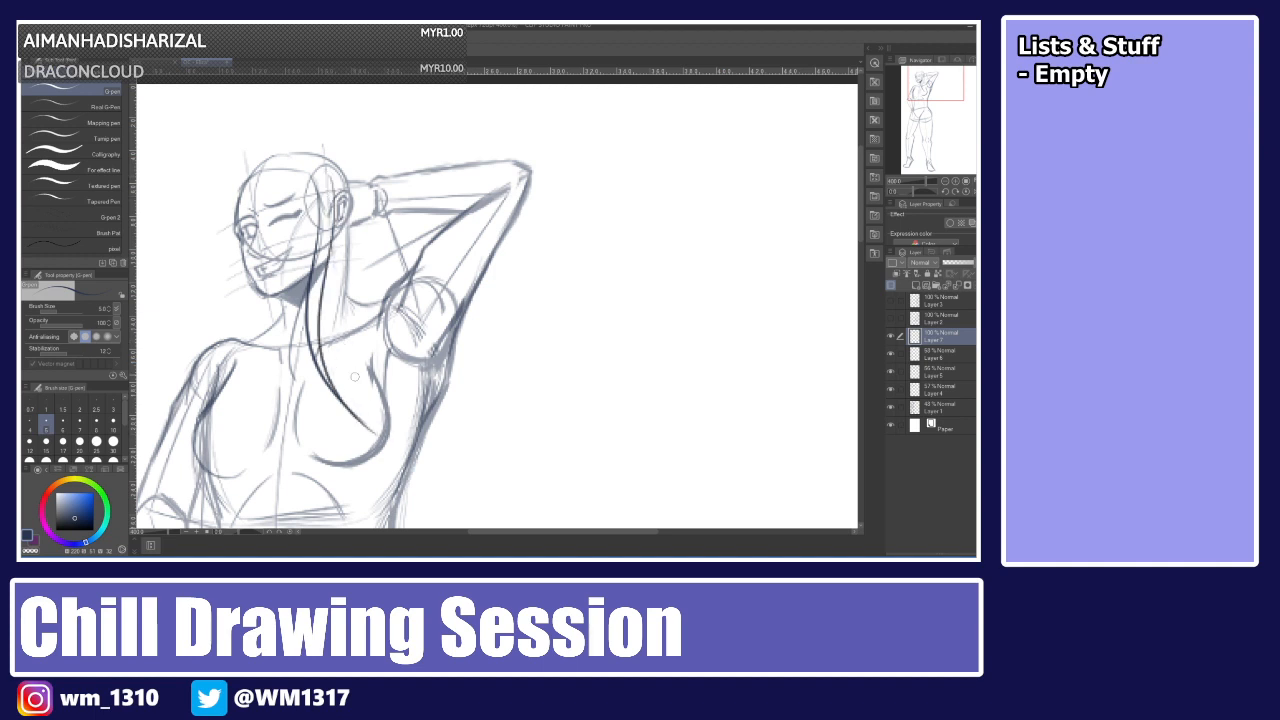
pyautogui.hotkey('ctrl', 'z')
pyautogui.moveTo(331, 170)
pyautogui.mouseDown()
pyautogui.moveTo(368, 414)
pyautogui.moveTo(382, 430)
pyautogui.moveTo(356, 375)
pyautogui.moveTo(366, 426)
pyautogui.mouseUp()
pyautogui.hotkey('ctrl', 'z')
# Draw a long hair strand hanging down the near side of the face over the shoulder.
pyautogui.moveTo(250, 272); pyautogui.dragTo(222, 322)
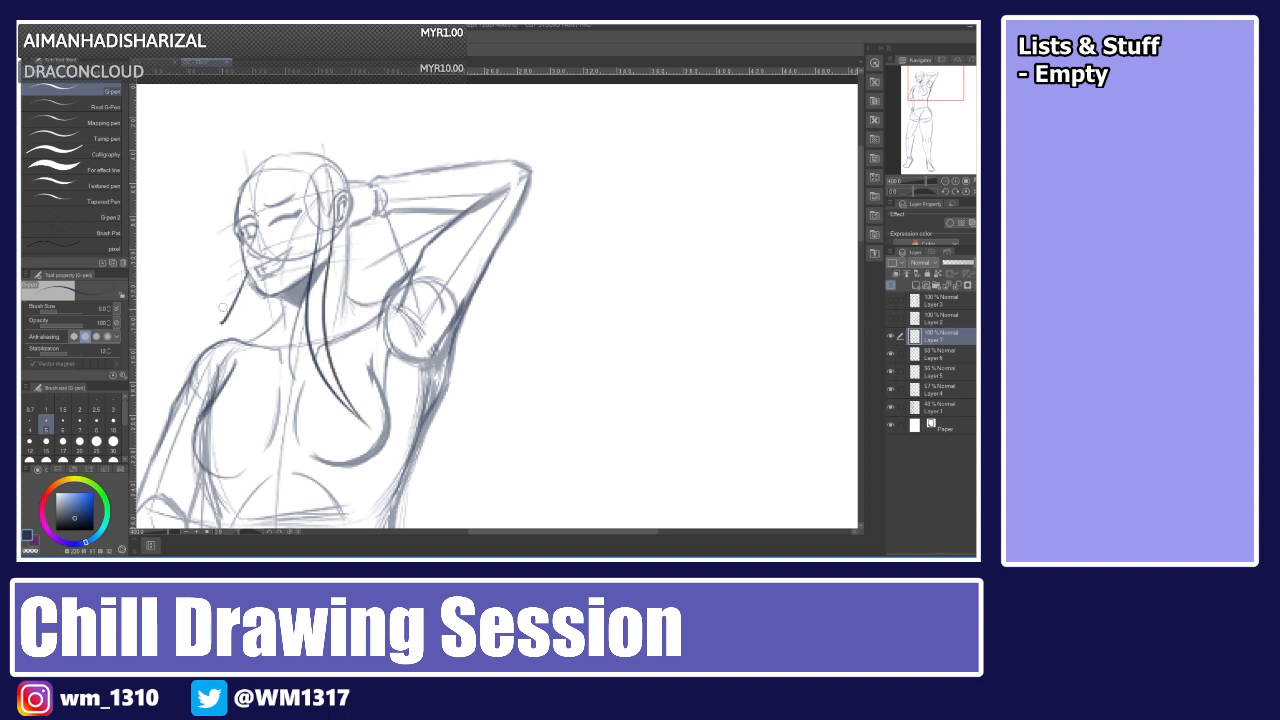
pyautogui.hotkey('ctrl', 'z')
pyautogui.moveTo(250, 272); pyautogui.dragTo(240, 448)
pyautogui.hotkey('ctrl', 'z')
pyautogui.moveTo(249, 268); pyautogui.dragTo(172, 445)
pyautogui.hotkey('ctrl', 'z')
pyautogui.moveTo(249, 271); pyautogui.dragTo(183, 462)
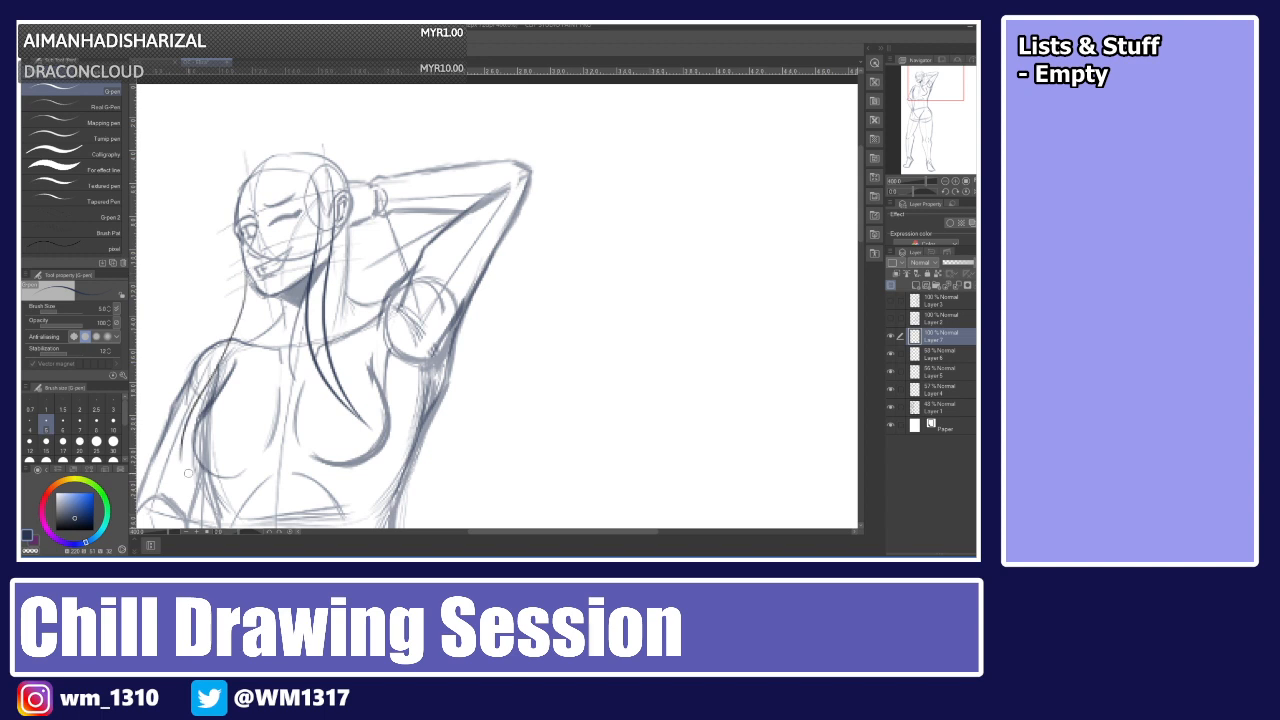
pyautogui.hotkey('ctrl', 'z')
pyautogui.moveTo(250, 266); pyautogui.dragTo(187, 458)
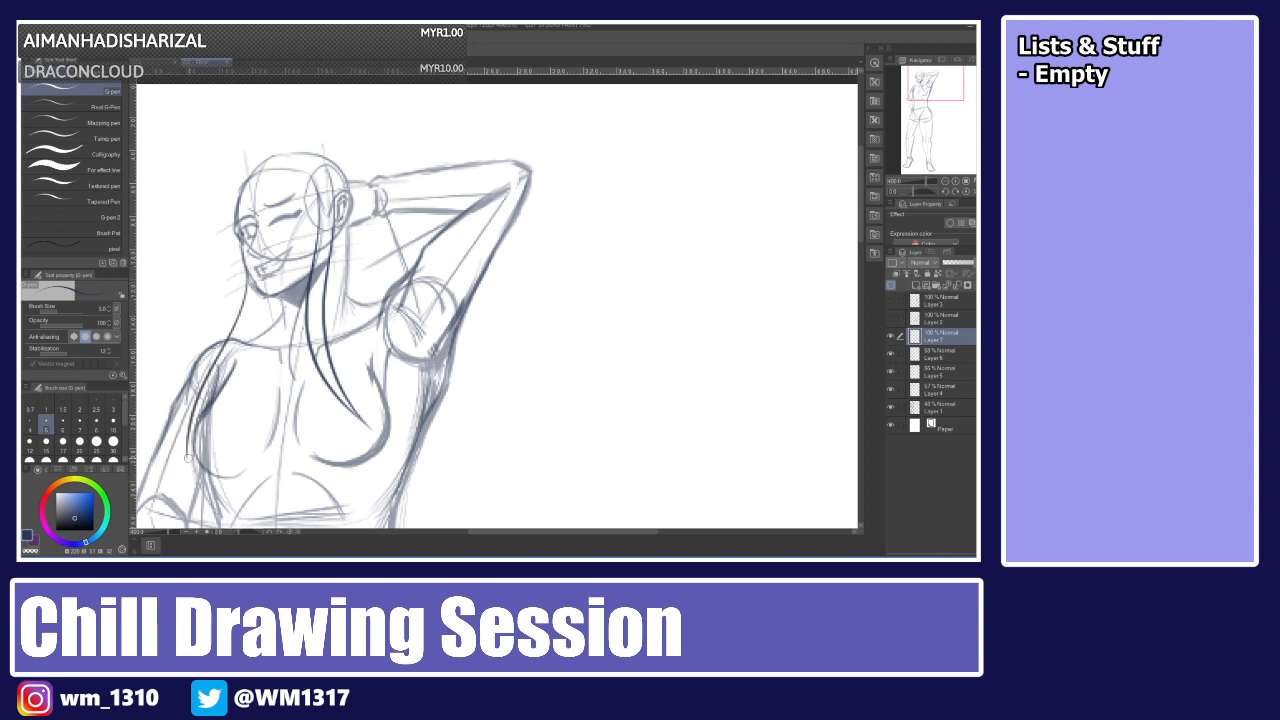
pyautogui.moveTo(214, 397); pyautogui.dragTo(187, 455)
pyautogui.hotkey('ctrl', 'z')
pyautogui.hotkey('ctrl', 'z')
pyautogui.hotkey('ctrl', 'z')
pyautogui.moveTo(260, 286); pyautogui.dragTo(190, 476)
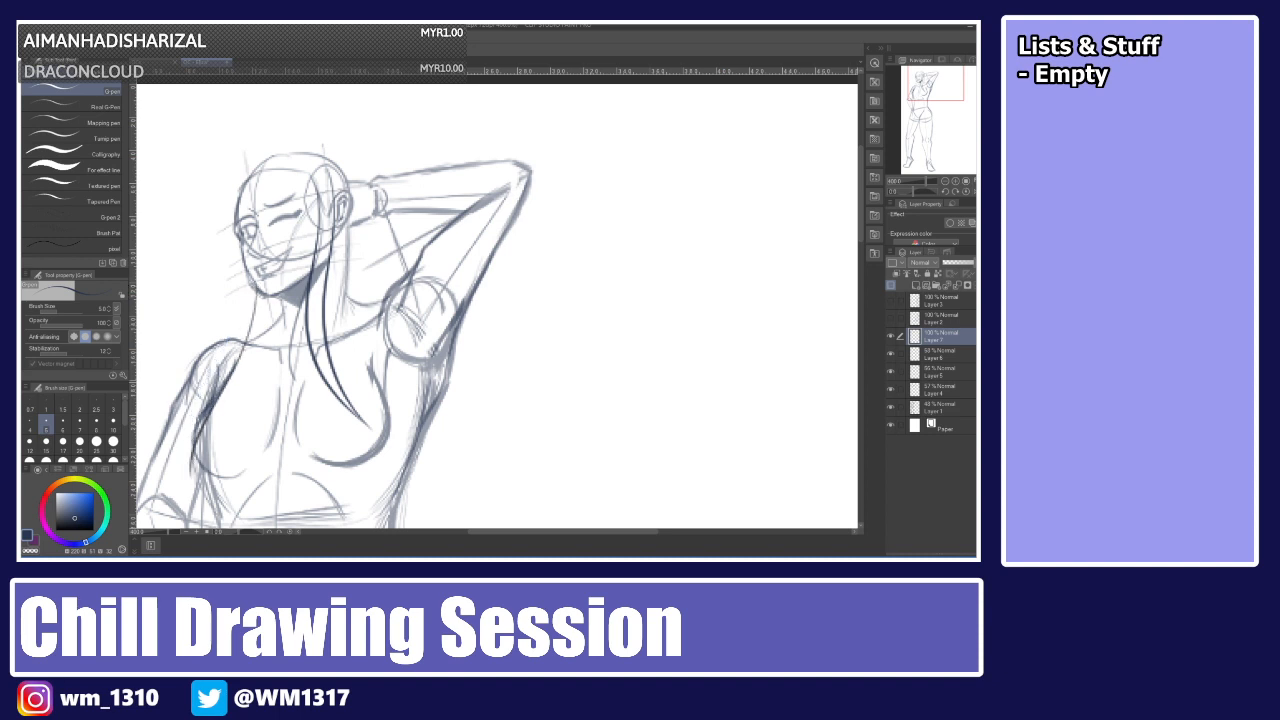
pyautogui.hotkey('ctrl', 'z')
pyautogui.moveTo(258, 282); pyautogui.dragTo(184, 478)
pyautogui.hotkey('ctrl', 'z')
pyautogui.moveTo(262, 289); pyautogui.dragTo(180, 478)
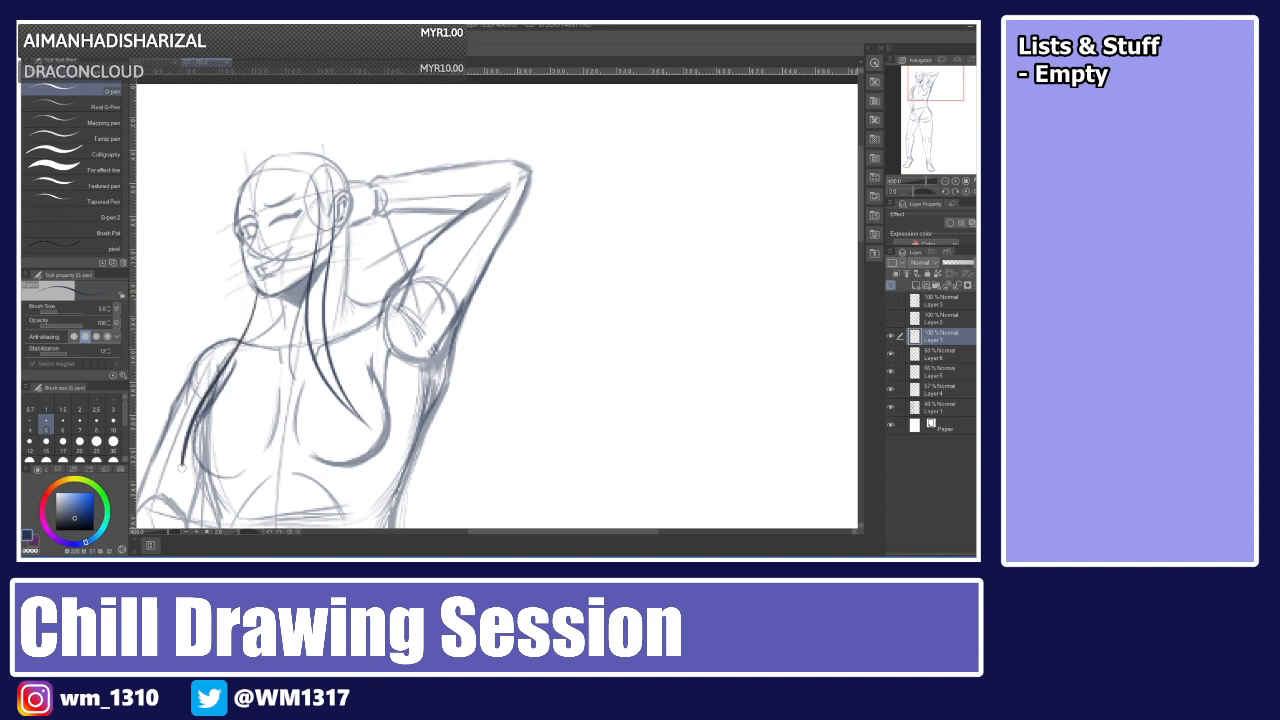
pyautogui.hotkey('ctrl', 'z')
pyautogui.moveTo(264, 284); pyautogui.dragTo(182, 480)
pyautogui.hotkey('ctrl', 'z')
pyautogui.moveTo(262, 288); pyautogui.dragTo(182, 478)
# Redraw the long hair strand running from the side of the face down toward the chest, retrying it several times.
pyautogui.hotkey('ctrl', 'z')
pyautogui.moveTo(262, 288); pyautogui.dragTo(179, 500)
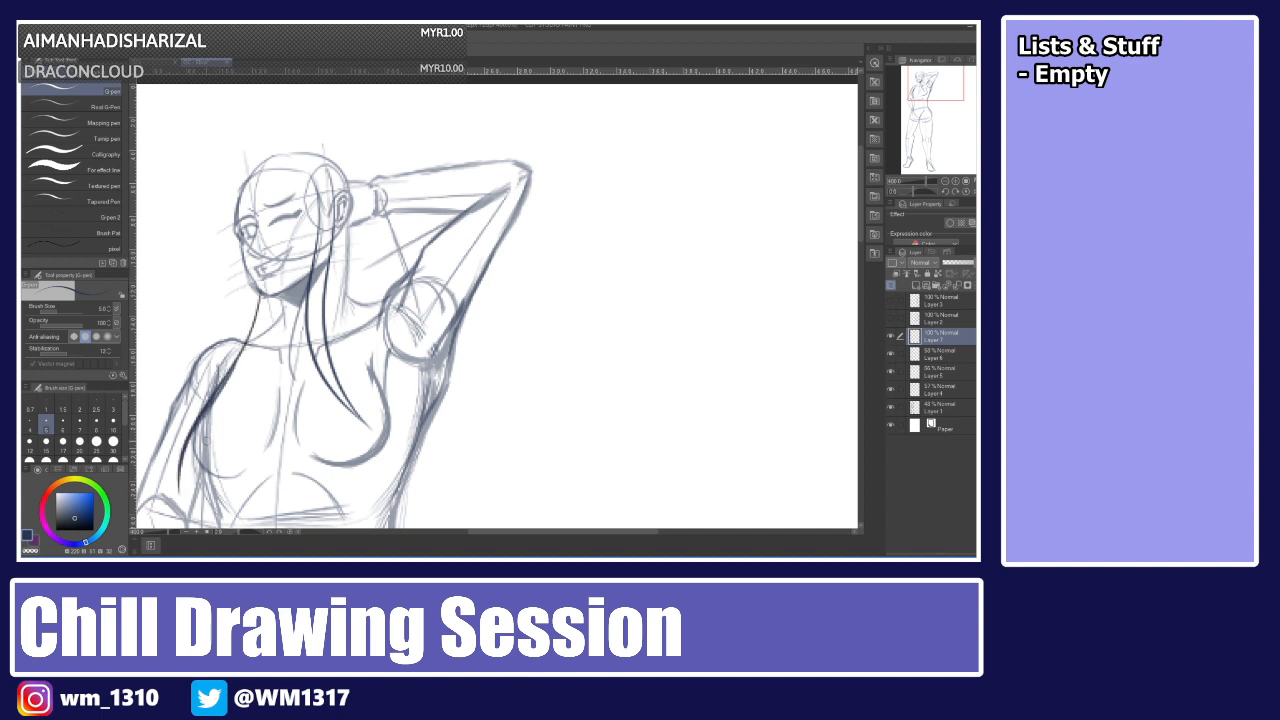
pyautogui.hotkey('ctrl', 'z')
pyautogui.moveTo(262, 290); pyautogui.dragTo(190, 458)
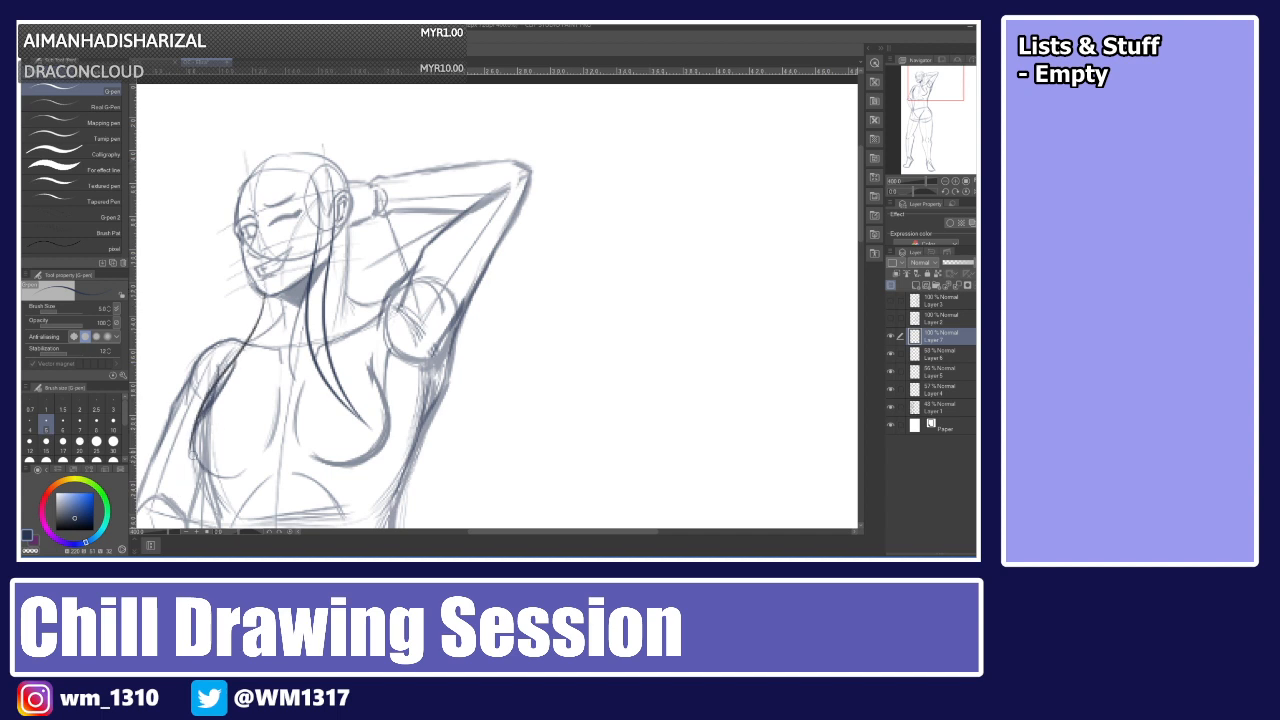
pyautogui.hotkey('ctrl', 'z')
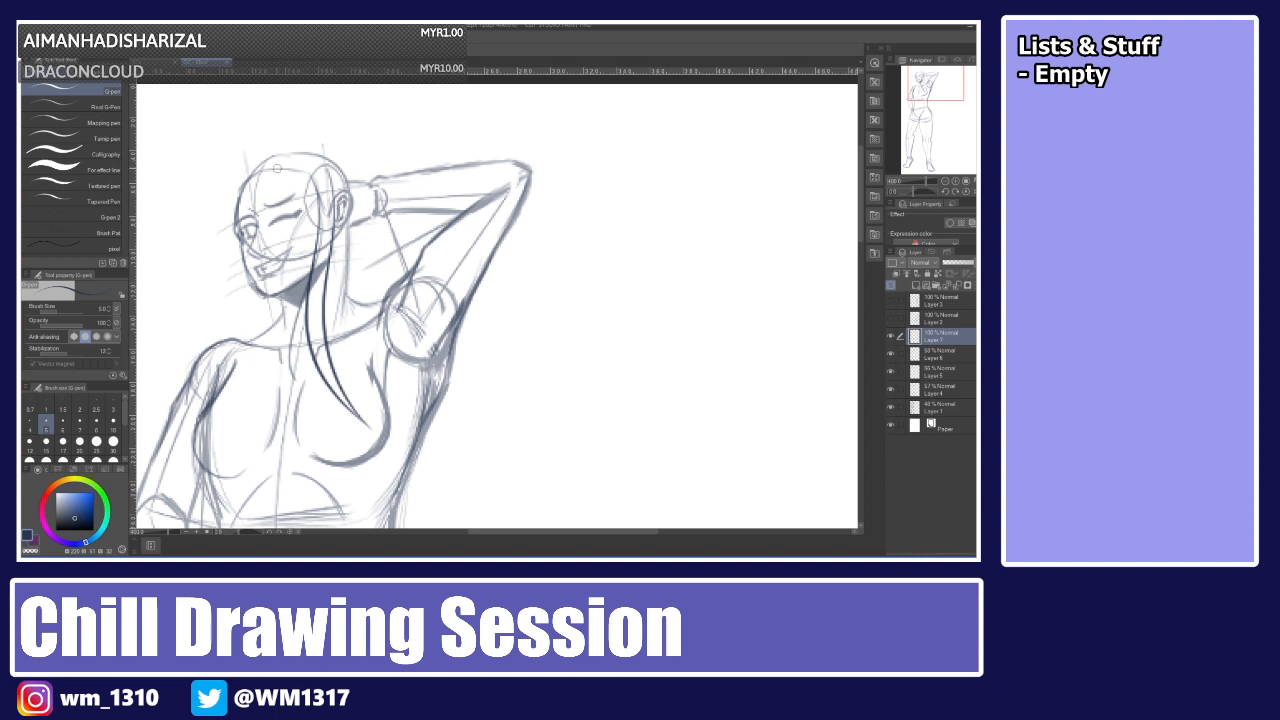
pyautogui.moveTo(249, 252)
pyautogui.mouseDown()
pyautogui.moveTo(210, 344)
pyautogui.moveTo(209, 430)
pyautogui.mouseUp()
pyautogui.hotkey('ctrl', 'z')
pyautogui.moveTo(256, 220); pyautogui.dragTo(195, 426)
pyautogui.hotkey('ctrl', 'z')
pyautogui.hotkey('ctrl', 'z')
pyautogui.moveTo(252, 216)
pyautogui.mouseDown()
pyautogui.moveTo(190, 414)
pyautogui.moveTo(280, 241)
pyautogui.moveTo(193, 418)
pyautogui.mouseUp()
pyautogui.hotkey('ctrl', 'z')
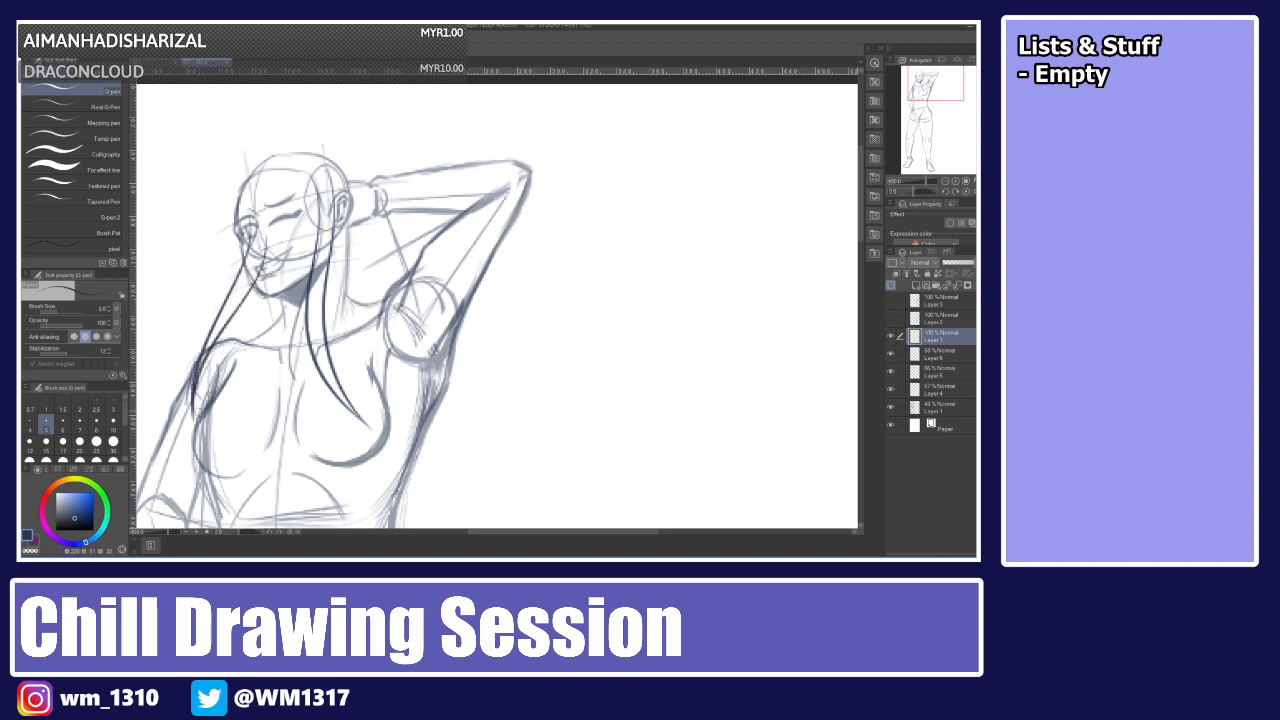
pyautogui.hotkey('ctrl', 'z')
pyautogui.moveTo(264, 236); pyautogui.dragTo(192, 430)
pyautogui.hotkey('ctrl', 'z')
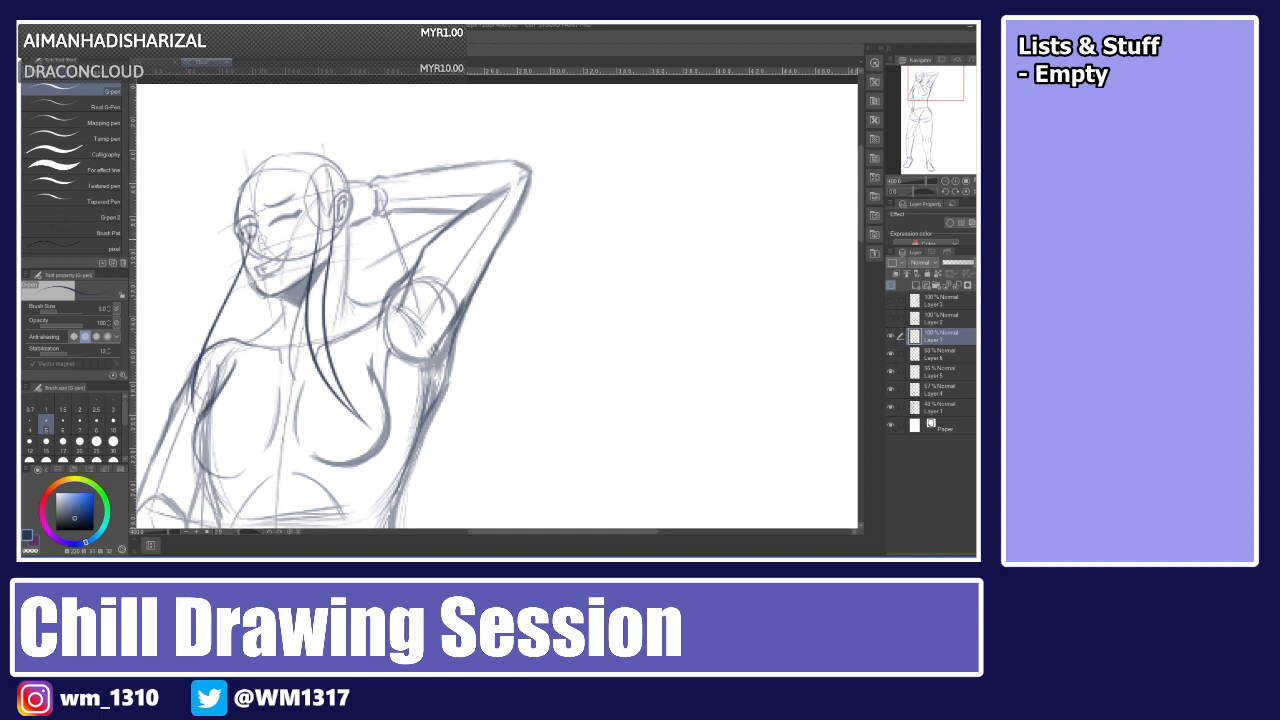
pyautogui.moveTo(266, 236)
pyautogui.mouseDown()
pyautogui.moveTo(194, 428)
pyautogui.moveTo(263, 237)
pyautogui.moveTo(194, 413)
pyautogui.mouseUp()
pyautogui.hotkey('ctrl', 'z')
pyautogui.hotkey('ctrl', 'z')
pyautogui.hotkey('ctrl', 'z')
pyautogui.moveTo(264, 215)
pyautogui.mouseDown()
pyautogui.moveTo(194, 432)
pyautogui.moveTo(262, 230)
pyautogui.moveTo(192, 414)
pyautogui.mouseUp()
pyautogui.hotkey('ctrl', 'z')
pyautogui.hotkey('ctrl', 'z')
pyautogui.moveTo(268, 220); pyautogui.dragTo(192, 430)
pyautogui.hotkey('ctrl', 'z')
pyautogui.moveTo(272, 210); pyautogui.dragTo(192, 410)
pyautogui.hotkey('ctrl', 'z')
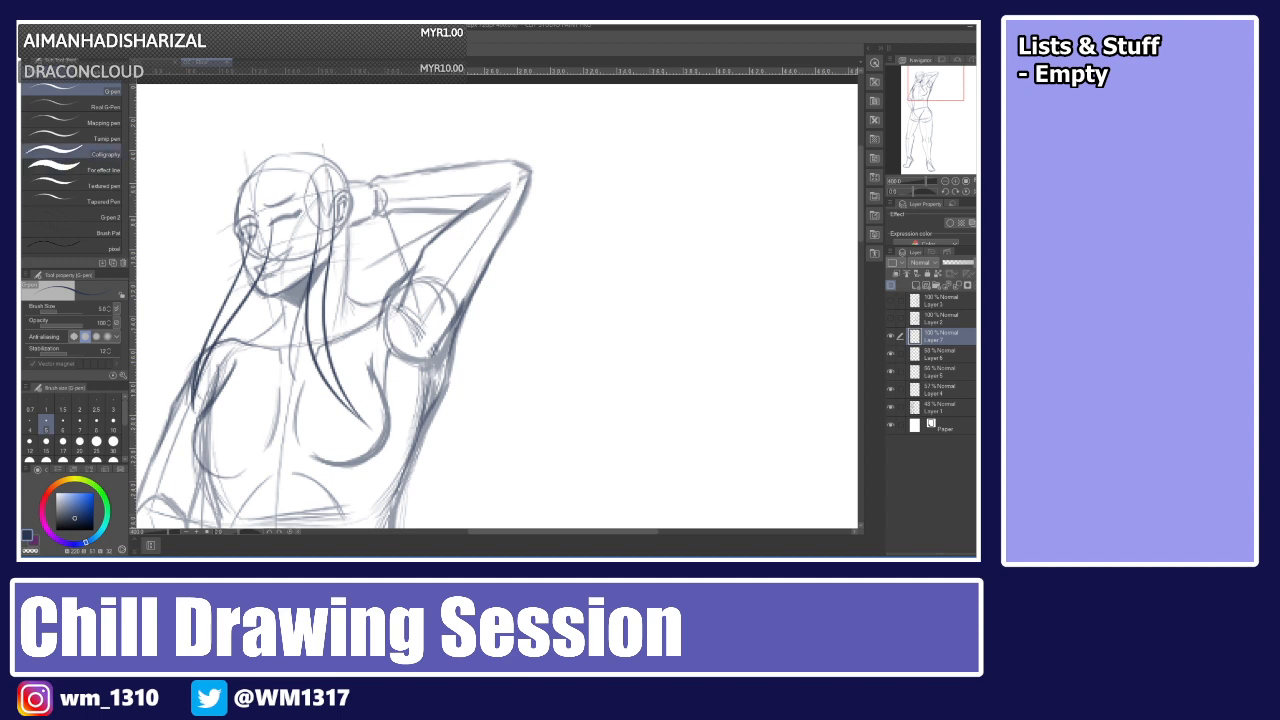
# Erase the part of the new strand that crosses the face, then return to the pen.
pyautogui.press('e')
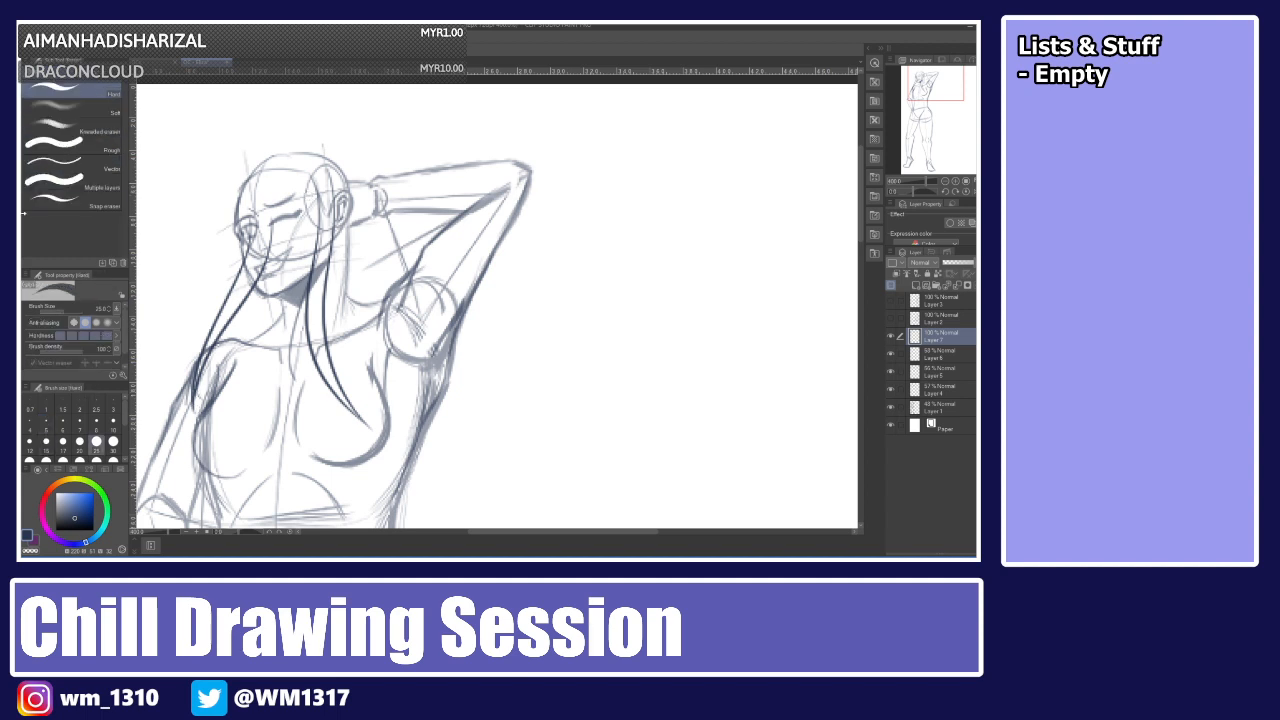
pyautogui.moveTo(259, 219); pyautogui.dragTo(257, 239)
pyautogui.press('p')
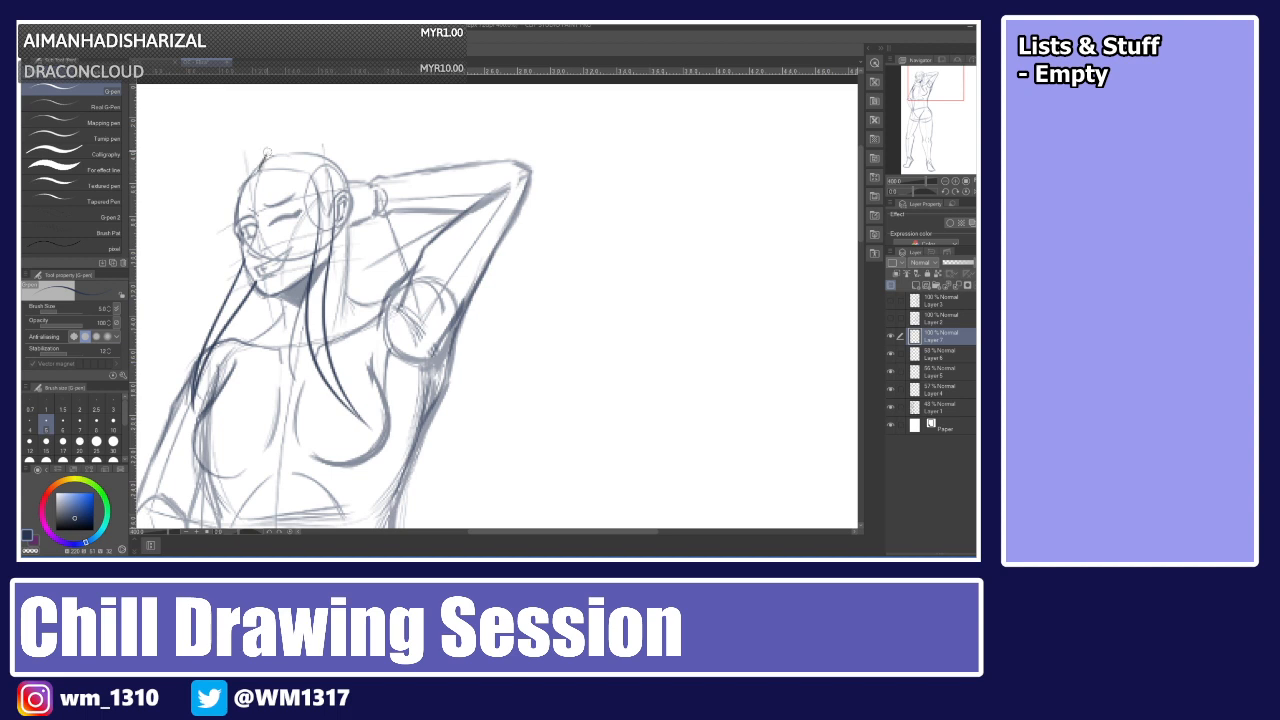
# Try drawing hair strands at the crown of the head sweeping down over the forehead.
pyautogui.moveTo(267, 150); pyautogui.dragTo(262, 283)
pyautogui.hotkey('ctrl', 'z')
pyautogui.moveTo(268, 156); pyautogui.dragTo(297, 296)
pyautogui.hotkey('ctrl', 'z')
pyautogui.hotkey('ctrl', 'z')
pyautogui.moveTo(262, 172)
pyautogui.mouseDown()
pyautogui.moveTo(285, 170)
pyautogui.moveTo(263, 174)
pyautogui.moveTo(284, 170)
pyautogui.moveTo(279, 143)
pyautogui.moveTo(303, 210)
pyautogui.moveTo(264, 291)
pyautogui.mouseUp()
pyautogui.hotkey('ctrl', 'z')
pyautogui.hotkey('ctrl', 'z')
pyautogui.hotkey('ctrl', 'z')
pyautogui.moveTo(278, 144)
pyautogui.mouseDown()
pyautogui.moveTo(265, 307)
pyautogui.moveTo(309, 201)
pyautogui.mouseUp()
pyautogui.hotkey('ctrl', 'z')
pyautogui.hotkey('ctrl', 'z')
pyautogui.moveTo(276, 145)
pyautogui.mouseDown()
pyautogui.moveTo(259, 283)
pyautogui.moveTo(298, 161)
pyautogui.mouseUp()
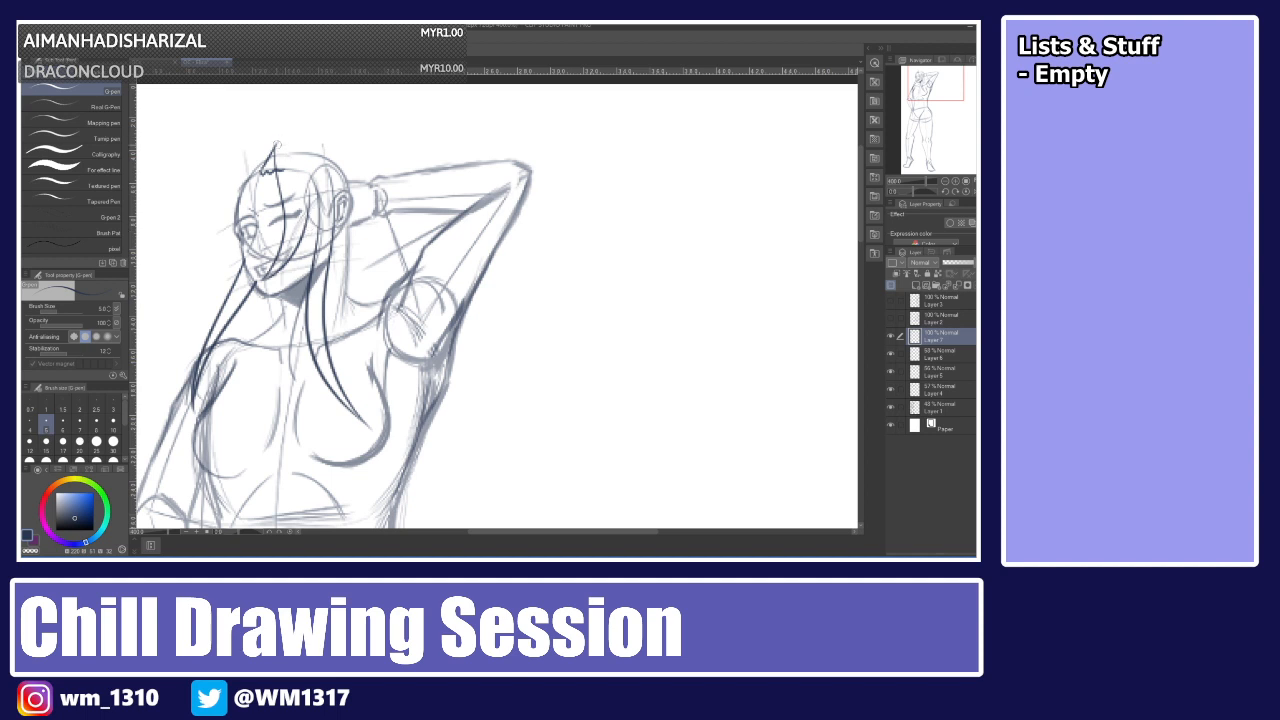
pyautogui.moveTo(261, 173)
pyautogui.mouseDown()
pyautogui.moveTo(270, 135)
pyautogui.moveTo(305, 139)
pyautogui.moveTo(312, 201)
pyautogui.mouseUp()
pyautogui.hotkey('ctrl', 'z')
pyautogui.hotkey('ctrl', 'z')
pyautogui.hotkey('ctrl', 'z')
pyautogui.moveTo(276, 133)
pyautogui.mouseDown()
pyautogui.moveTo(318, 122)
pyautogui.moveTo(308, 137)
pyautogui.moveTo(343, 251)
pyautogui.mouseUp()
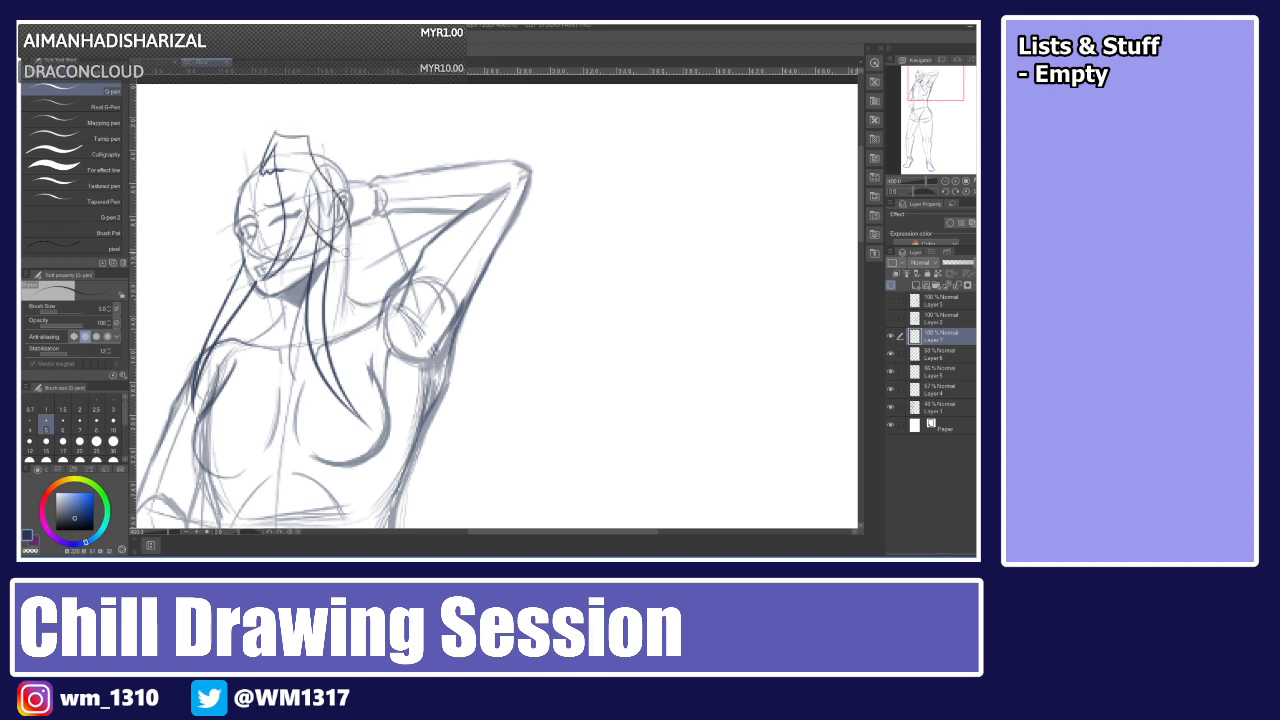
pyautogui.hotkey('ctrl', 'z')
pyautogui.moveTo(349, 260); pyautogui.dragTo(312, 172)
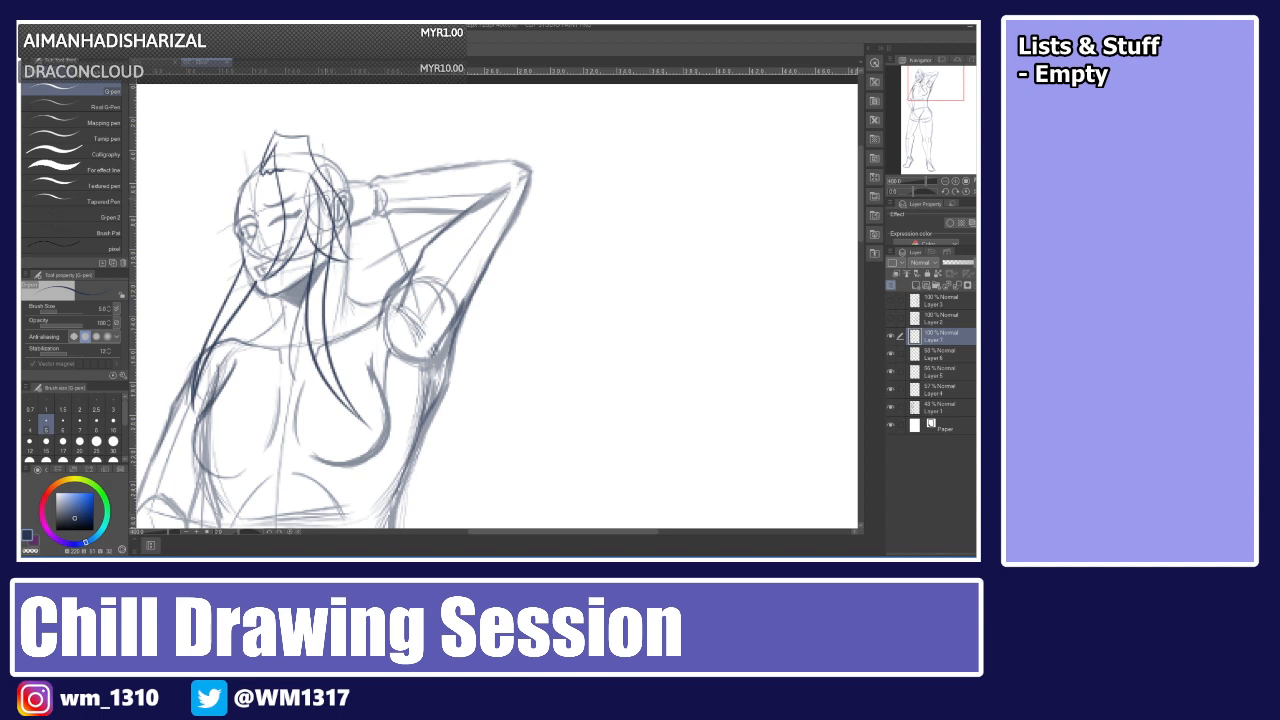
pyautogui.moveTo(351, 236); pyautogui.dragTo(324, 194)
# Try adding longer strands from the crown down along the side of the face.
pyautogui.moveTo(264, 150)
pyautogui.mouseDown()
pyautogui.moveTo(216, 288)
pyautogui.moveTo(228, 244)
pyautogui.mouseUp()
pyautogui.hotkey('ctrl', 'z')
pyautogui.hotkey('ctrl', 'z')
pyautogui.hotkey('ctrl', 'z')
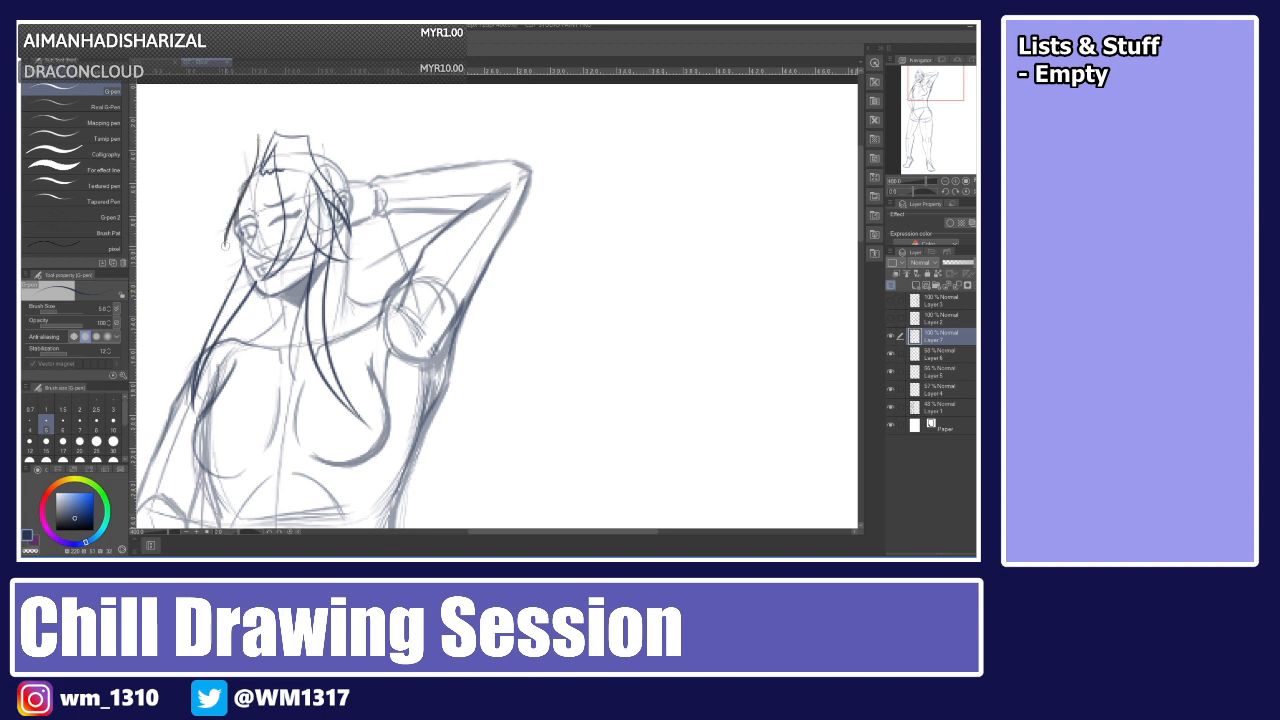
pyautogui.moveTo(249, 117); pyautogui.dragTo(222, 238)
# Undo the crown hair strokes, switching to another open canvas and back in between.
pyautogui.hotkey('ctrl', 'z')
pyautogui.moveTo(249, 128)
pyautogui.mouseDown()
pyautogui.moveTo(217, 245)
pyautogui.moveTo(212, 208)
pyautogui.moveTo(252, 121)
pyautogui.moveTo(267, 162)
pyautogui.moveTo(256, 132)
pyautogui.moveTo(213, 250)
pyautogui.moveTo(252, 117)
pyautogui.moveTo(267, 172)
pyautogui.mouseUp()
pyautogui.hotkey('ctrl', 'z')
pyautogui.hotkey('ctrl', 'z')
pyautogui.hotkey('ctrl', 'z')
pyautogui.hotkey('ctrl', 'z')
pyautogui.hotkey('ctrl', 'z')
pyautogui.hotkey('ctrl', 'z')
pyautogui.hotkey('ctrl', 'z')
pyautogui.hotkey('ctrl', 'z')
pyautogui.hotkey('ctrl', 'z')
pyautogui.hotkey('ctrl', 'z')
pyautogui.hotkey('ctrl', 'z')
pyautogui.hotkey('ctrl', 'z')
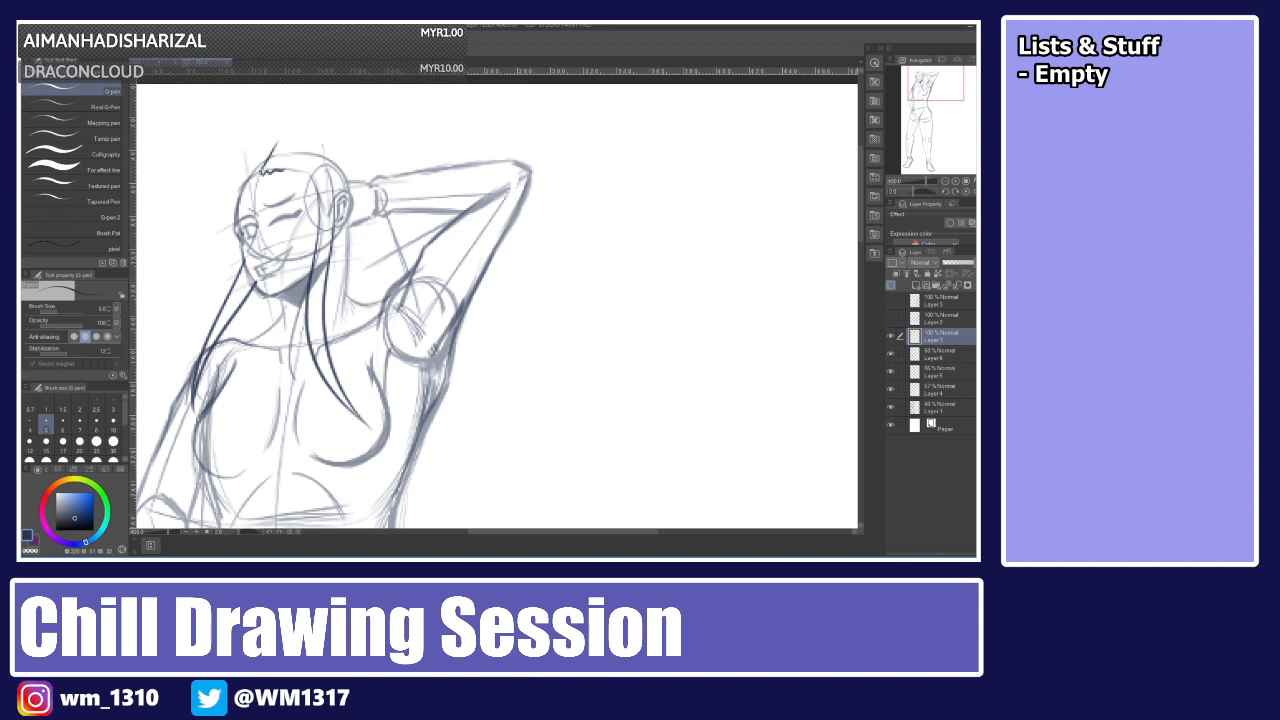
pyautogui.click(155, 62)
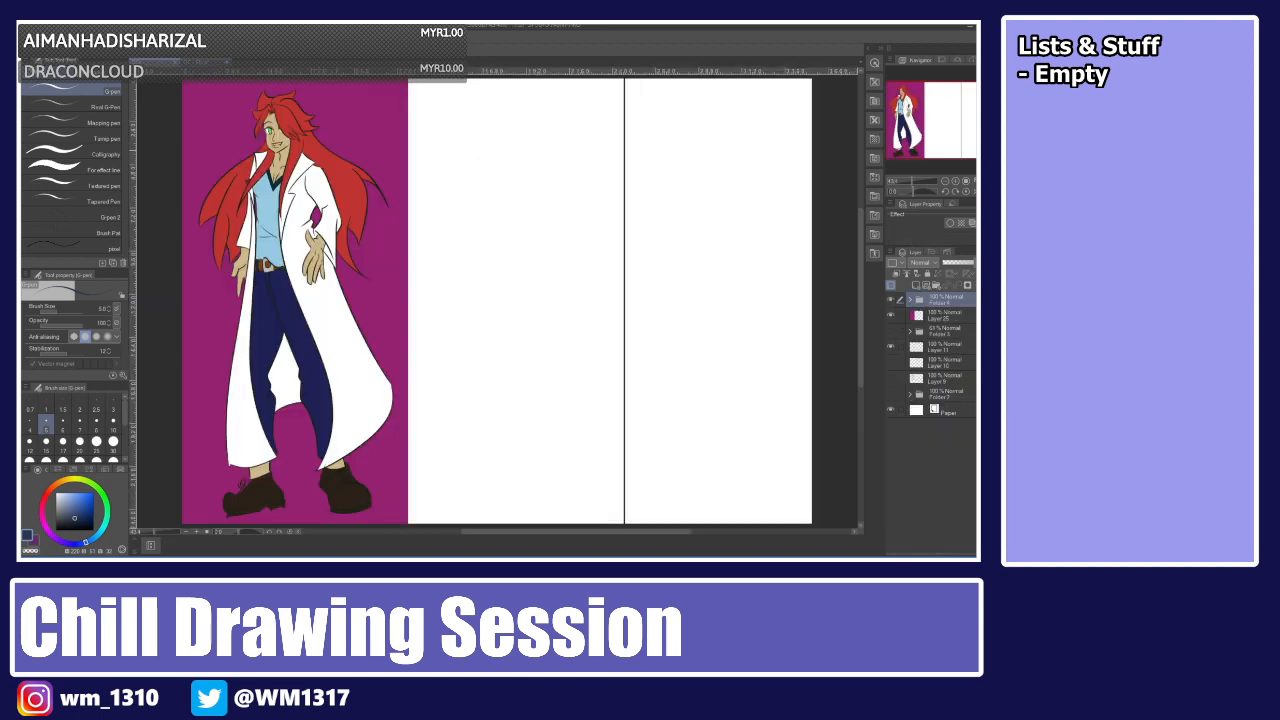
pyautogui.click(206, 62)
pyautogui.hotkey('ctrl', 'z')
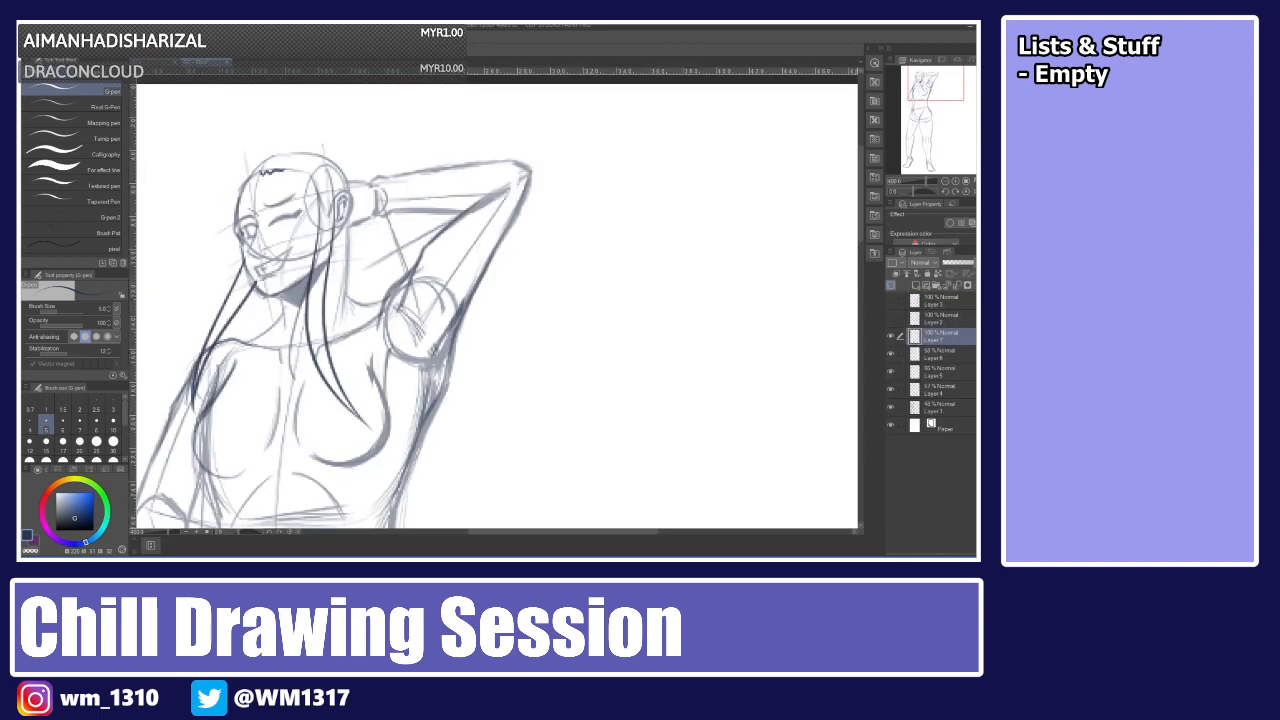
pyautogui.hotkey('ctrl', 'z')
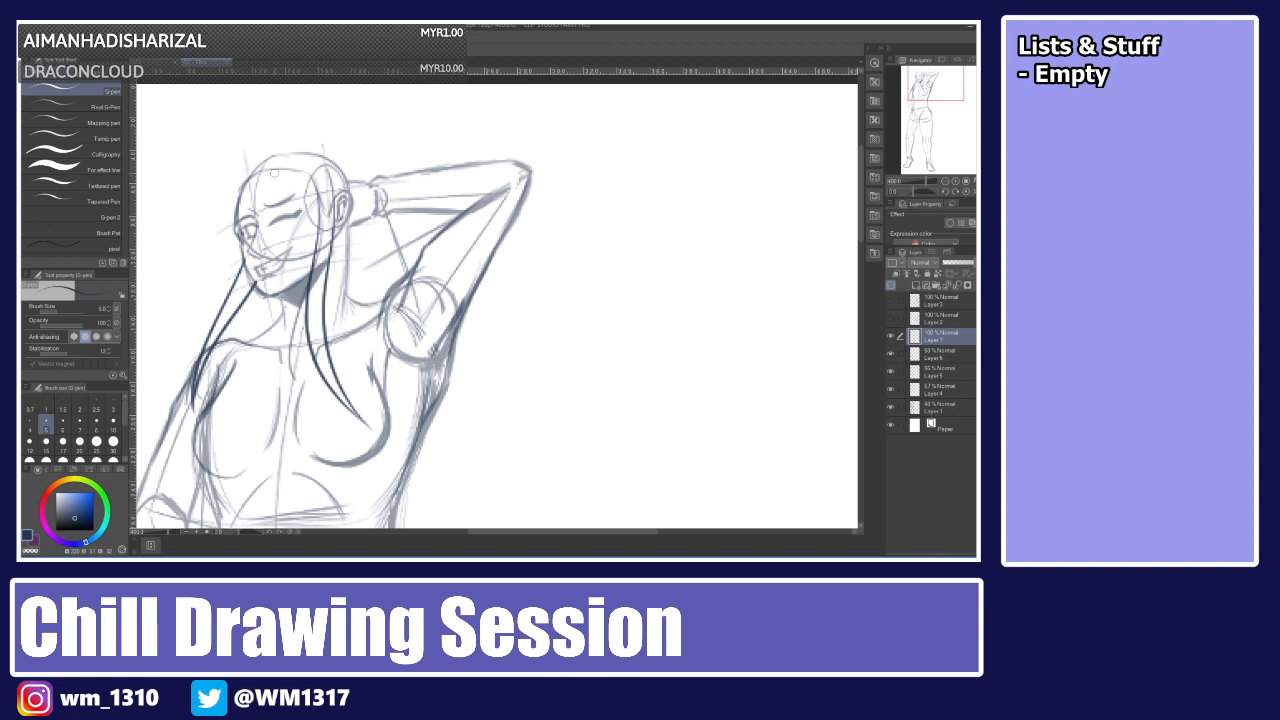
# Try inking the hairline across the forehead and a strand rising from the side of the face.
pyautogui.moveTo(276, 148); pyautogui.dragTo(252, 230)
pyautogui.hotkey('ctrl', 'z')
pyautogui.moveTo(239, 191)
pyautogui.mouseDown()
pyautogui.moveTo(297, 165)
pyautogui.moveTo(313, 177)
pyautogui.mouseUp()
pyautogui.hotkey('ctrl', 'z')
pyautogui.hotkey('ctrl', 'z')
pyautogui.hotkey('ctrl', 'z')
pyautogui.hotkey('ctrl', 'z')
pyautogui.hotkey('ctrl', 'z')
pyautogui.moveTo(263, 171)
pyautogui.mouseDown()
pyautogui.moveTo(314, 179)
pyautogui.moveTo(259, 170)
pyautogui.moveTo(238, 208)
pyautogui.moveTo(254, 150)
pyautogui.mouseUp()
pyautogui.hotkey('ctrl', 'z')
pyautogui.moveTo(237, 199); pyautogui.dragTo(259, 138)
# Try outlining the hair from the side of the face up over the crown, redrawing it several times.
pyautogui.hotkey('ctrl', 'z')
pyautogui.moveTo(233, 193); pyautogui.dragTo(258, 143)
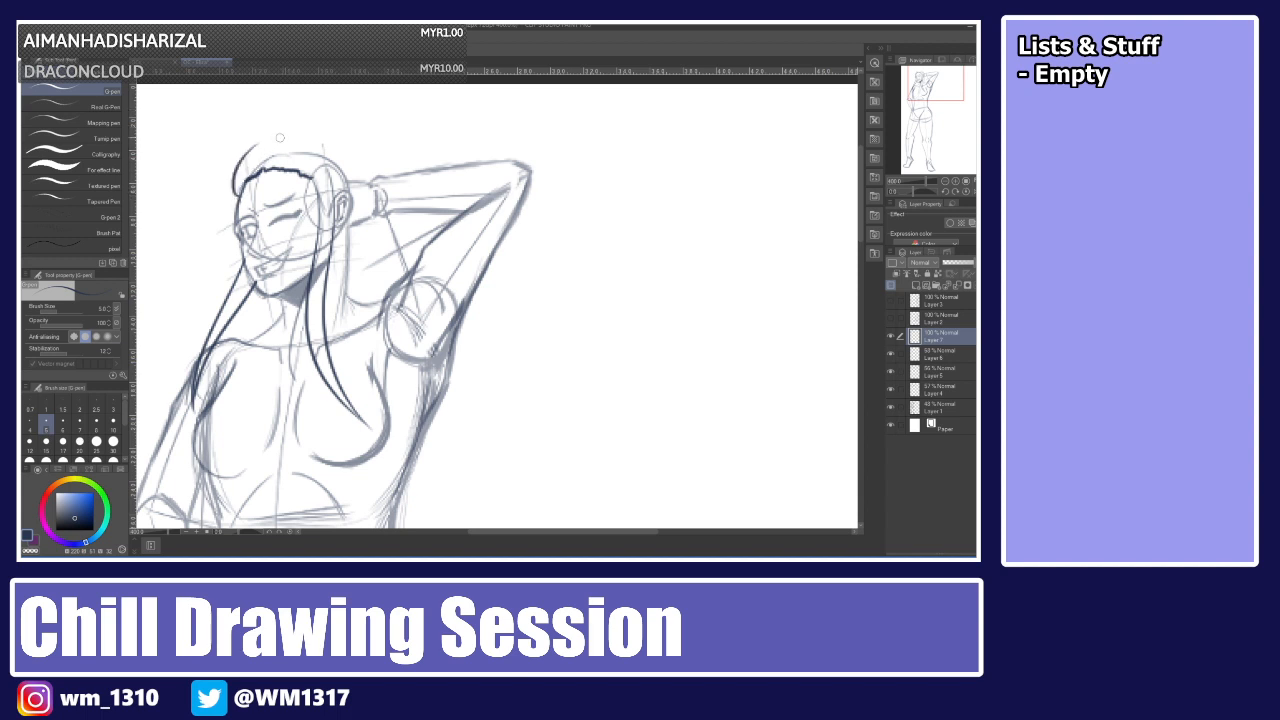
pyautogui.moveTo(312, 182)
pyautogui.mouseDown()
pyautogui.moveTo(339, 196)
pyautogui.moveTo(316, 188)
pyautogui.moveTo(331, 203)
pyautogui.mouseUp()
pyautogui.hotkey('ctrl', 'z')
pyautogui.hotkey('ctrl', 'z')
pyautogui.hotkey('ctrl', 'z')
pyautogui.hotkey('ctrl', 'z')
pyautogui.moveTo(309, 179); pyautogui.dragTo(337, 202)
pyautogui.moveTo(239, 196)
pyautogui.mouseDown()
pyautogui.moveTo(242, 146)
pyautogui.moveTo(310, 133)
pyautogui.mouseUp()
pyautogui.hotkey('ctrl', 'z')
pyautogui.hotkey('ctrl', 'z')
pyautogui.moveTo(240, 196); pyautogui.dragTo(298, 130)
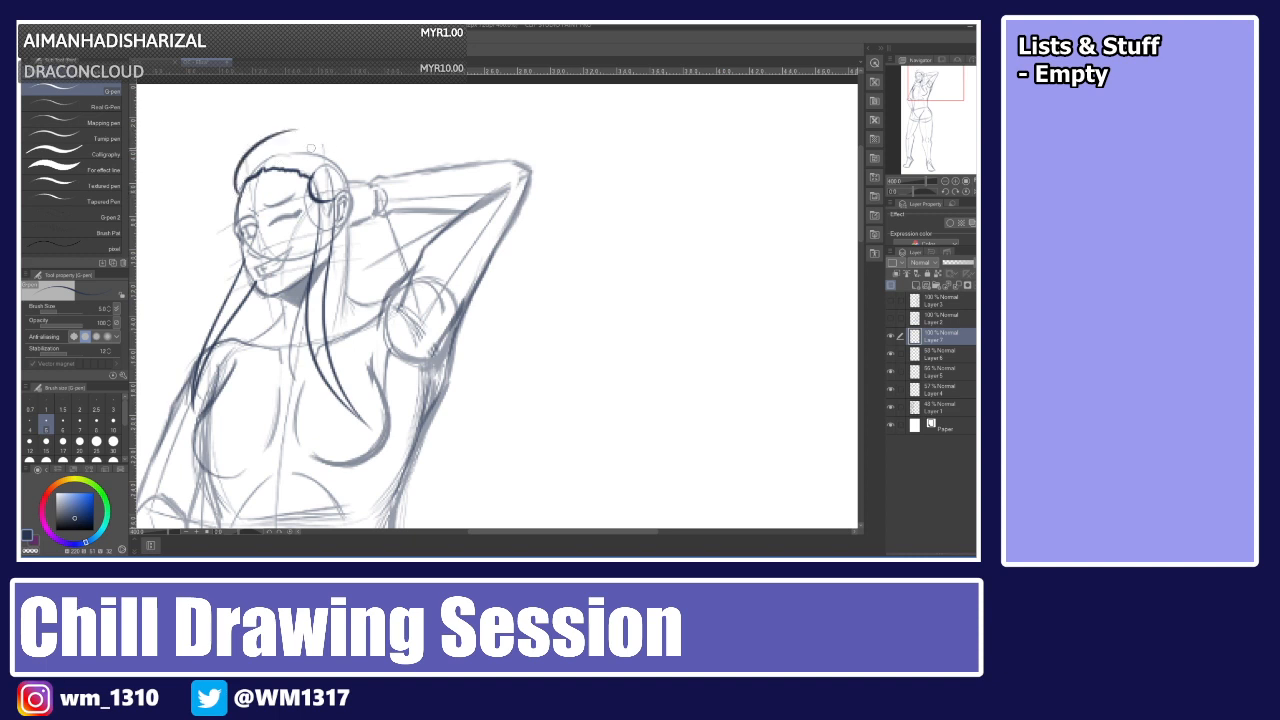
pyautogui.hotkey('ctrl', 'z')
pyautogui.moveTo(236, 198)
pyautogui.mouseDown()
pyautogui.moveTo(290, 130)
pyautogui.moveTo(320, 137)
pyautogui.mouseUp()
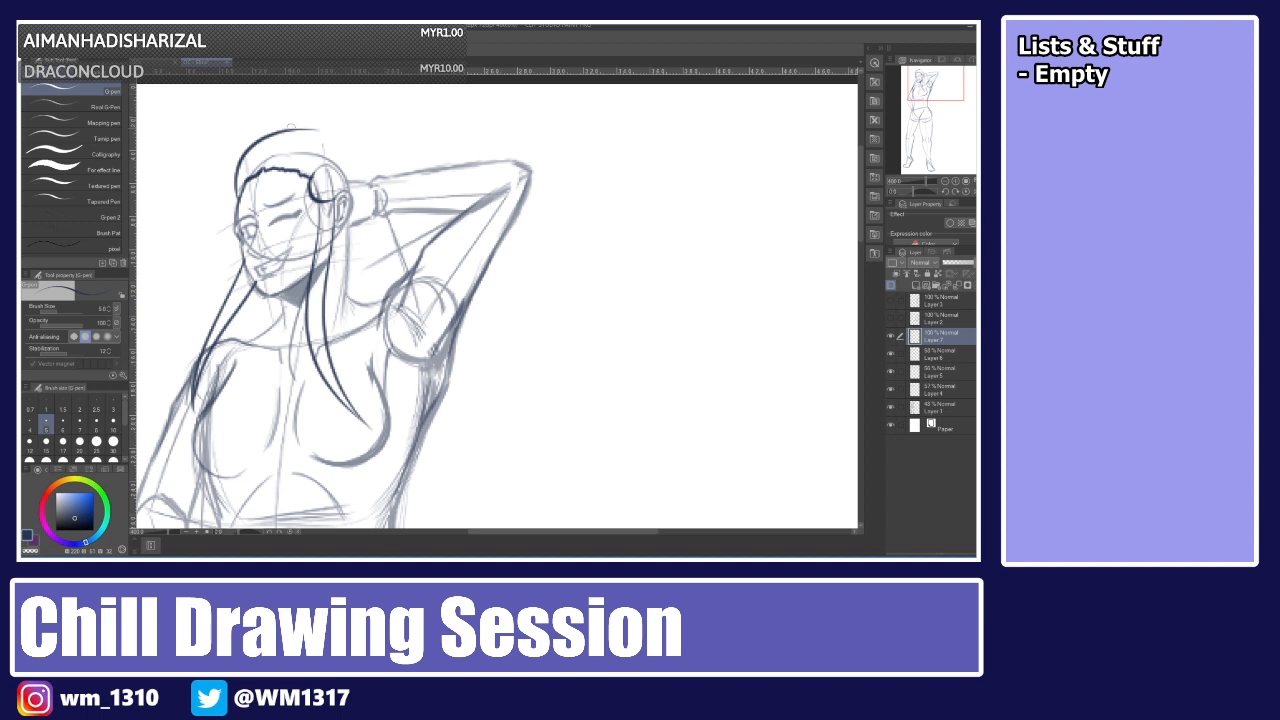
# Try redrawing the crown outline from the temple up to the top of the head.
pyautogui.hotkey('ctrl', 'z')
pyautogui.moveTo(238, 196); pyautogui.dragTo(320, 128)
pyautogui.hotkey('ctrl', 'z')
pyautogui.moveTo(237, 198); pyautogui.dragTo(272, 140)
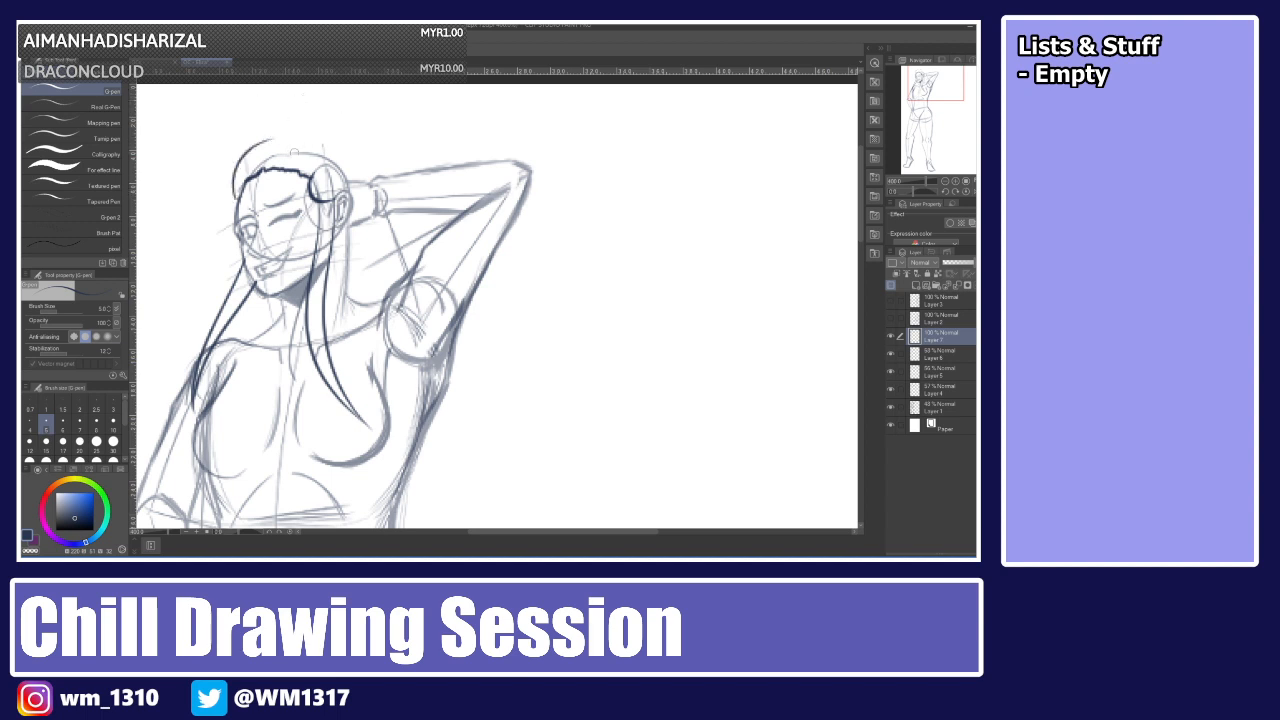
pyautogui.hotkey('ctrl', 'z')
pyautogui.moveTo(232, 202); pyautogui.dragTo(263, 144)
pyautogui.hotkey('ctrl', 'z')
pyautogui.moveTo(236, 202)
pyautogui.mouseDown()
pyautogui.moveTo(266, 138)
pyautogui.moveTo(310, 127)
pyautogui.mouseUp()
pyautogui.hotkey('ctrl', 'z')
# Try drawing strands from the forehead hairline sweeping back over the top of the head.
pyautogui.hotkey('ctrl', 'z')
pyautogui.hotkey('ctrl', 'z')
pyautogui.hotkey('ctrl', 'z')
pyautogui.moveTo(263, 162); pyautogui.dragTo(319, 124)
pyautogui.hotkey('ctrl', 'z')
pyautogui.moveTo(263, 164); pyautogui.dragTo(311, 149)
pyautogui.hotkey('ctrl', 'z')
pyautogui.moveTo(269, 146); pyautogui.dragTo(320, 131)
pyautogui.hotkey('ctrl', 'z')
pyautogui.moveTo(265, 163); pyautogui.dragTo(345, 127)
pyautogui.hotkey('ctrl', 'z')
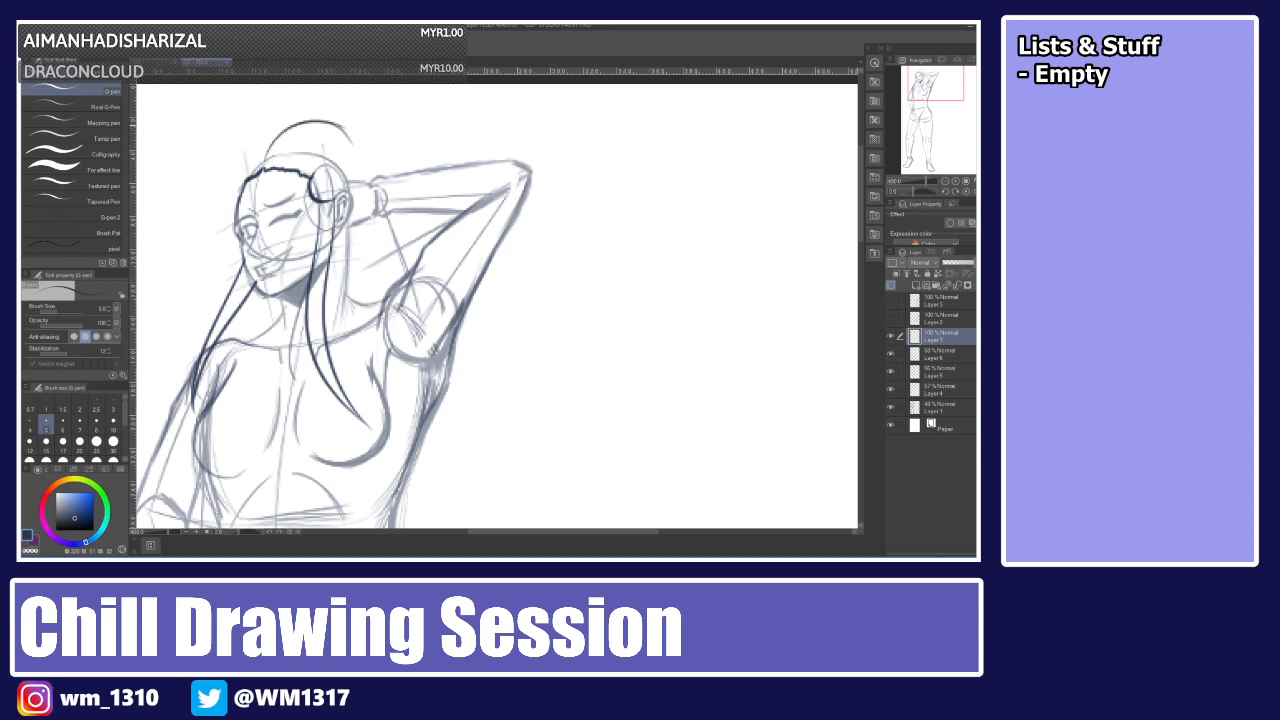
pyautogui.hotkey('ctrl', 'z')
pyautogui.moveTo(266, 153); pyautogui.dragTo(350, 128)
pyautogui.hotkey('ctrl', 'z')
pyautogui.moveTo(279, 127); pyautogui.dragTo(354, 124)
pyautogui.hotkey('ctrl', 'z')
# Try more swept-back strands from the hairline toward the back of the head.
pyautogui.hotkey('ctrl', 'z')
pyautogui.hotkey('ctrl', 'z')
pyautogui.moveTo(265, 162)
pyautogui.mouseDown()
pyautogui.moveTo(312, 146)
pyautogui.moveTo(356, 183)
pyautogui.mouseUp()
pyautogui.hotkey('ctrl', 'z')
pyautogui.hotkey('ctrl', 'z')
pyautogui.moveTo(263, 160); pyautogui.dragTo(335, 135)
pyautogui.hotkey('ctrl', 'z')
pyautogui.moveTo(265, 156)
pyautogui.mouseDown()
pyautogui.moveTo(338, 139)
pyautogui.moveTo(338, 122)
pyautogui.mouseUp()
pyautogui.hotkey('ctrl', 'z')
pyautogui.hotkey('ctrl', 'z')
pyautogui.hotkey('ctrl', 'z')
pyautogui.moveTo(265, 158); pyautogui.dragTo(334, 128)
pyautogui.hotkey('ctrl', 'z')
pyautogui.moveTo(263, 162); pyautogui.dragTo(336, 130)
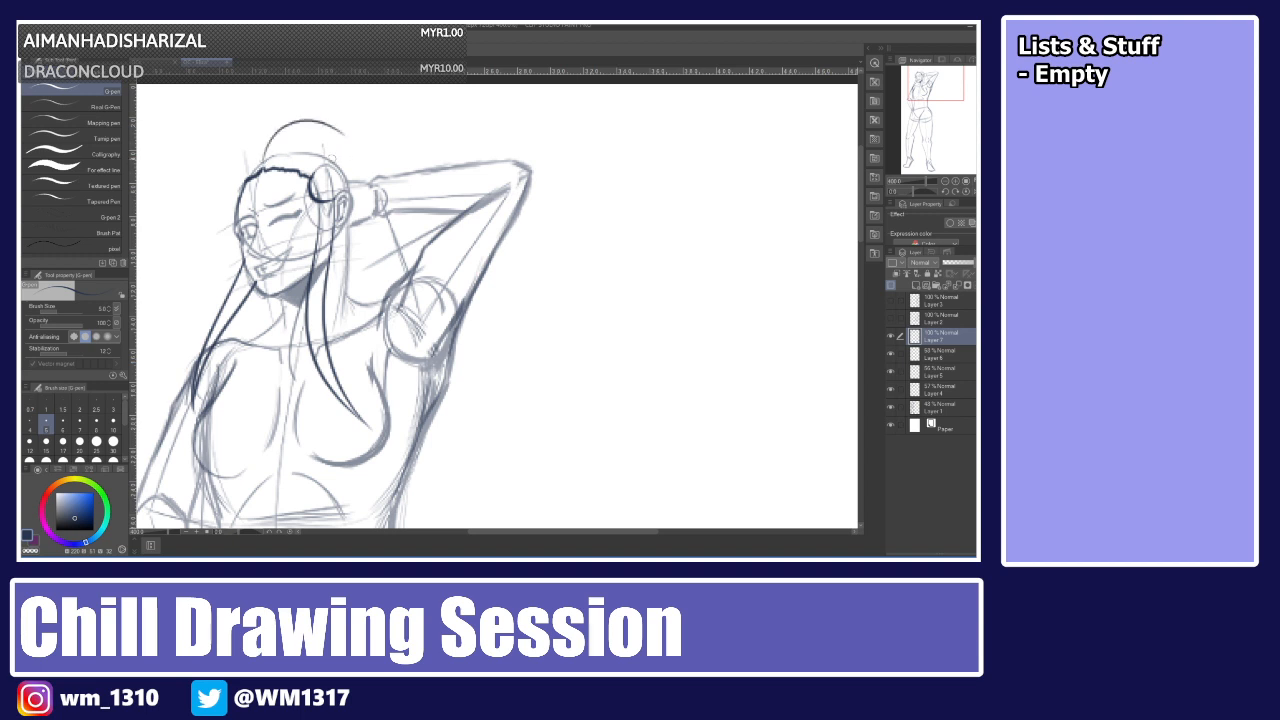
pyautogui.hotkey('ctrl', 'z')
pyautogui.moveTo(263, 161); pyautogui.dragTo(342, 132)
# Try outlining the top of the head from the side of the face across to the back.
pyautogui.moveTo(238, 200)
pyautogui.mouseDown()
pyautogui.moveTo(234, 155)
pyautogui.moveTo(272, 138)
pyautogui.mouseUp()
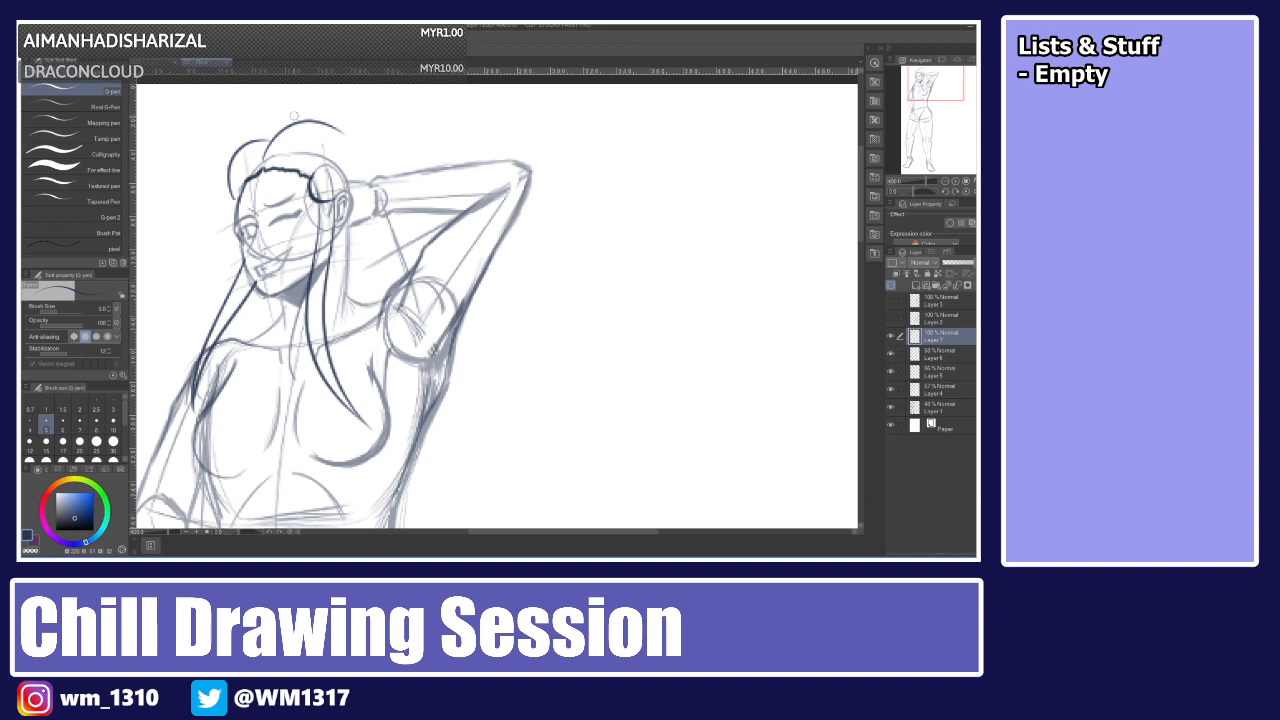
pyautogui.hotkey('ctrl', 'z')
pyautogui.hotkey('ctrl', 'z')
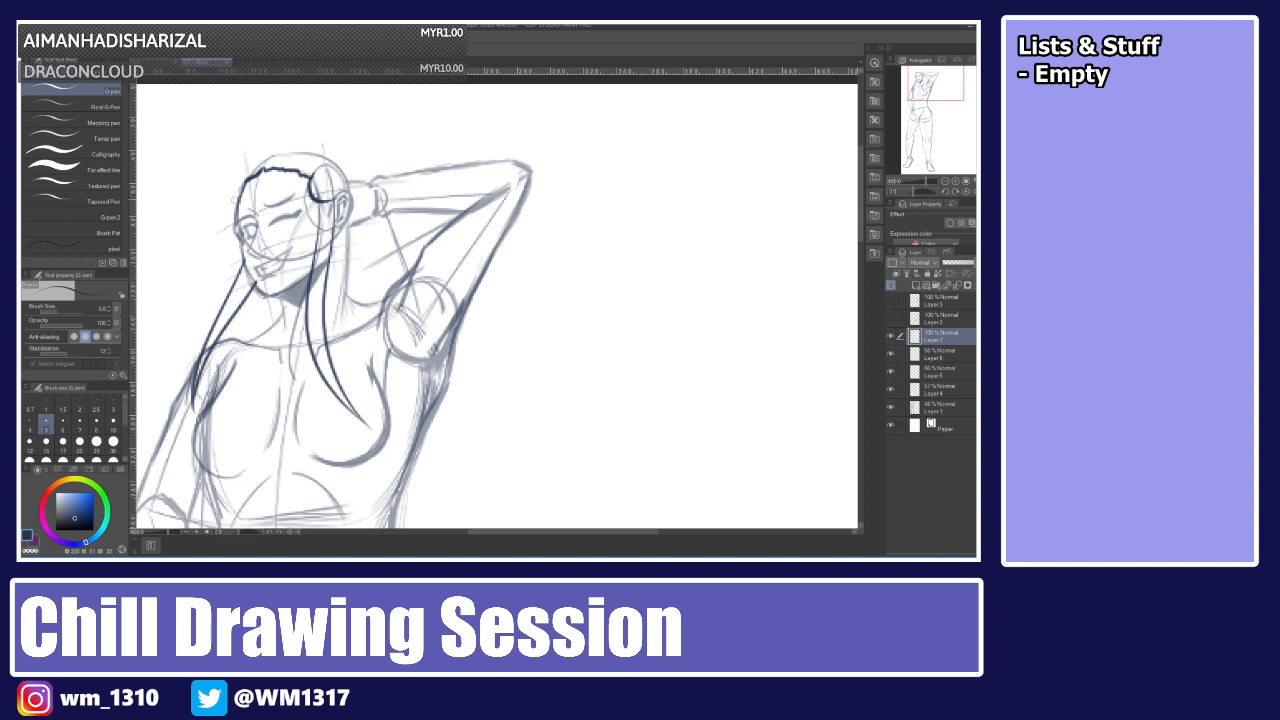
pyautogui.moveTo(238, 205); pyautogui.dragTo(255, 147)
pyautogui.hotkey('ctrl', 'z')
pyautogui.moveTo(238, 206); pyautogui.dragTo(239, 160)
pyautogui.hotkey('ctrl', 'z')
pyautogui.moveTo(238, 207)
pyautogui.mouseDown()
pyautogui.moveTo(239, 158)
pyautogui.moveTo(262, 135)
pyautogui.moveTo(351, 125)
pyautogui.mouseUp()
pyautogui.hotkey('ctrl', 'z')
pyautogui.hotkey('ctrl', 'z')
pyautogui.hotkey('ctrl', 'z')
pyautogui.moveTo(263, 134)
pyautogui.mouseDown()
pyautogui.moveTo(305, 117)
pyautogui.moveTo(297, 125)
pyautogui.moveTo(356, 163)
pyautogui.moveTo(297, 126)
pyautogui.moveTo(330, 120)
pyautogui.moveTo(362, 147)
pyautogui.mouseUp()
# Try drawing back hair falling from the top of the head down behind the ear.
pyautogui.hotkey('ctrl', 'z')
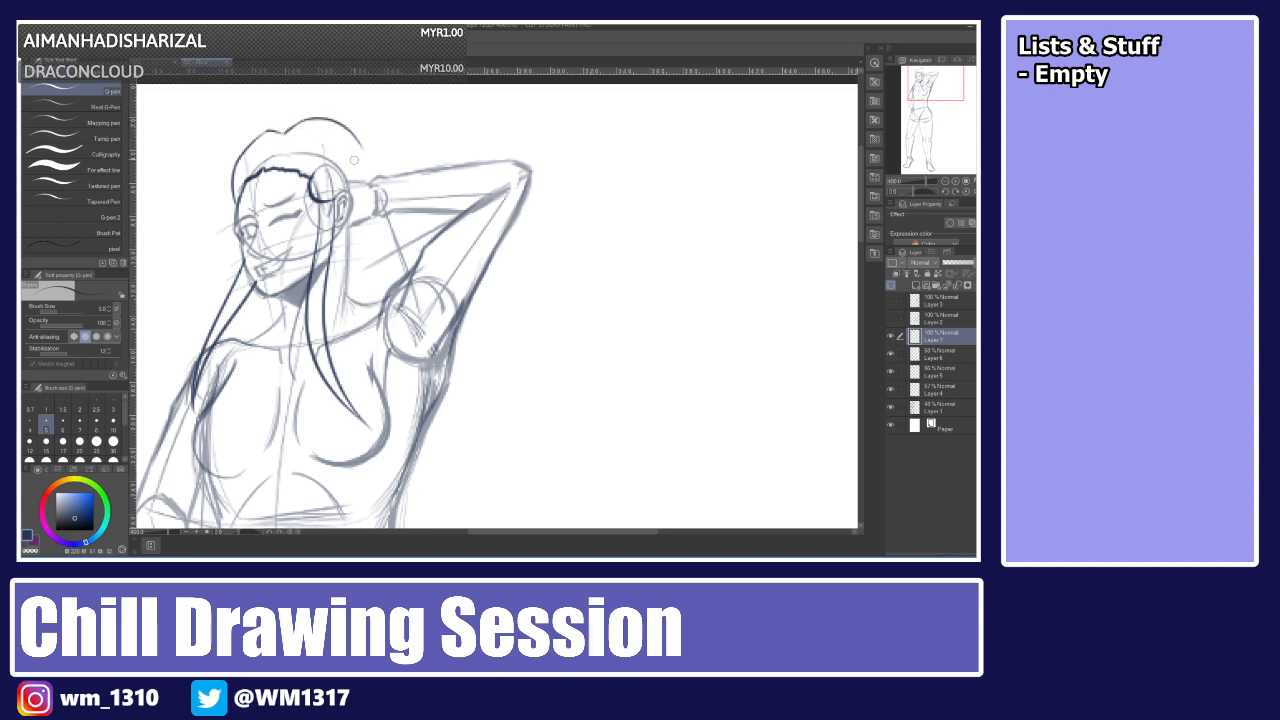
pyautogui.hotkey('ctrl', 'z')
pyautogui.moveTo(298, 120); pyautogui.dragTo(362, 150)
pyautogui.moveTo(352, 142)
pyautogui.mouseDown()
pyautogui.moveTo(370, 180)
pyautogui.moveTo(357, 209)
pyautogui.mouseUp()
pyautogui.hotkey('ctrl', 'z')
pyautogui.moveTo(362, 157); pyautogui.dragTo(371, 189)
pyautogui.hotkey('ctrl', 'z')
pyautogui.hotkey('ctrl', 'z')
pyautogui.hotkey('ctrl', 'z')
pyautogui.moveTo(297, 124); pyautogui.dragTo(361, 167)
pyautogui.hotkey('ctrl', 'z')
pyautogui.hotkey('ctrl', 'z')
pyautogui.moveTo(298, 124)
pyautogui.mouseDown()
pyautogui.moveTo(362, 159)
pyautogui.moveTo(368, 185)
pyautogui.mouseUp()
pyautogui.hotkey('ctrl', 'z')
pyautogui.moveTo(299, 122); pyautogui.dragTo(353, 164)
pyautogui.hotkey('ctrl', 'z')
pyautogui.moveTo(354, 169); pyautogui.dragTo(406, 275)
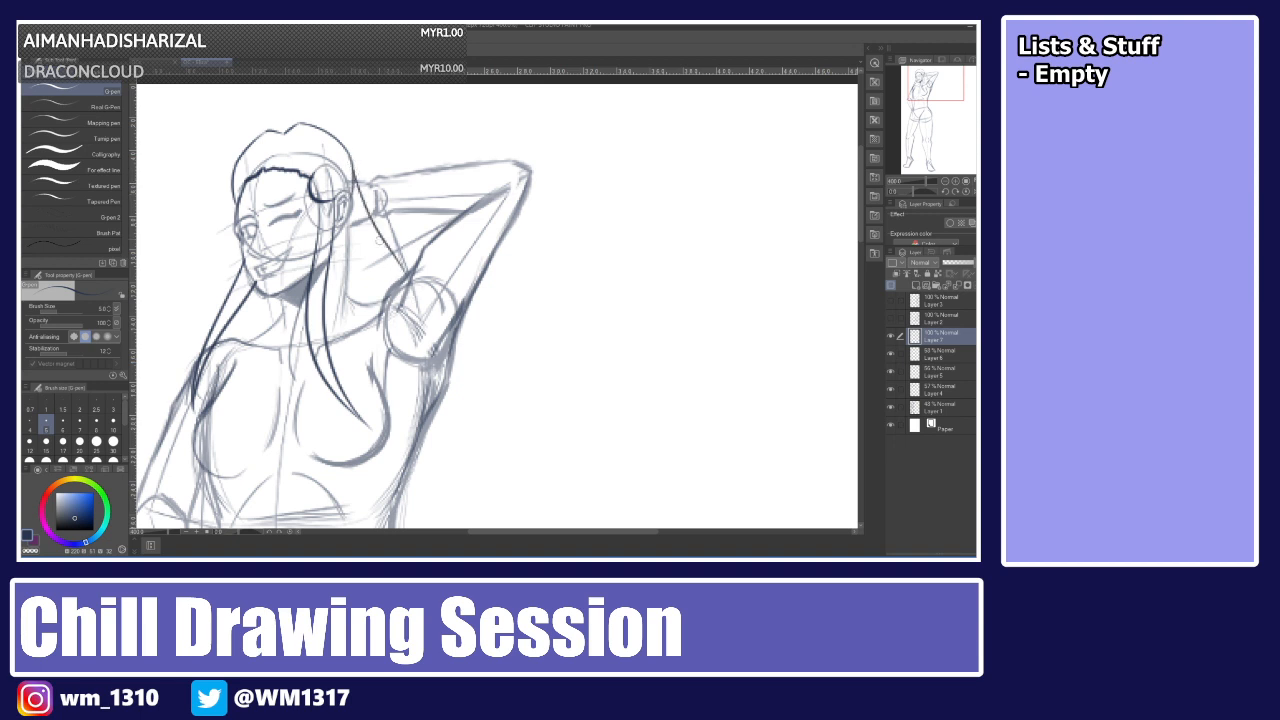
pyautogui.hotkey('ctrl', 'z')
# Try drawing a long strand from the top of the head down behind the neck to the shoulder.
pyautogui.hotkey('ctrl', 'z')
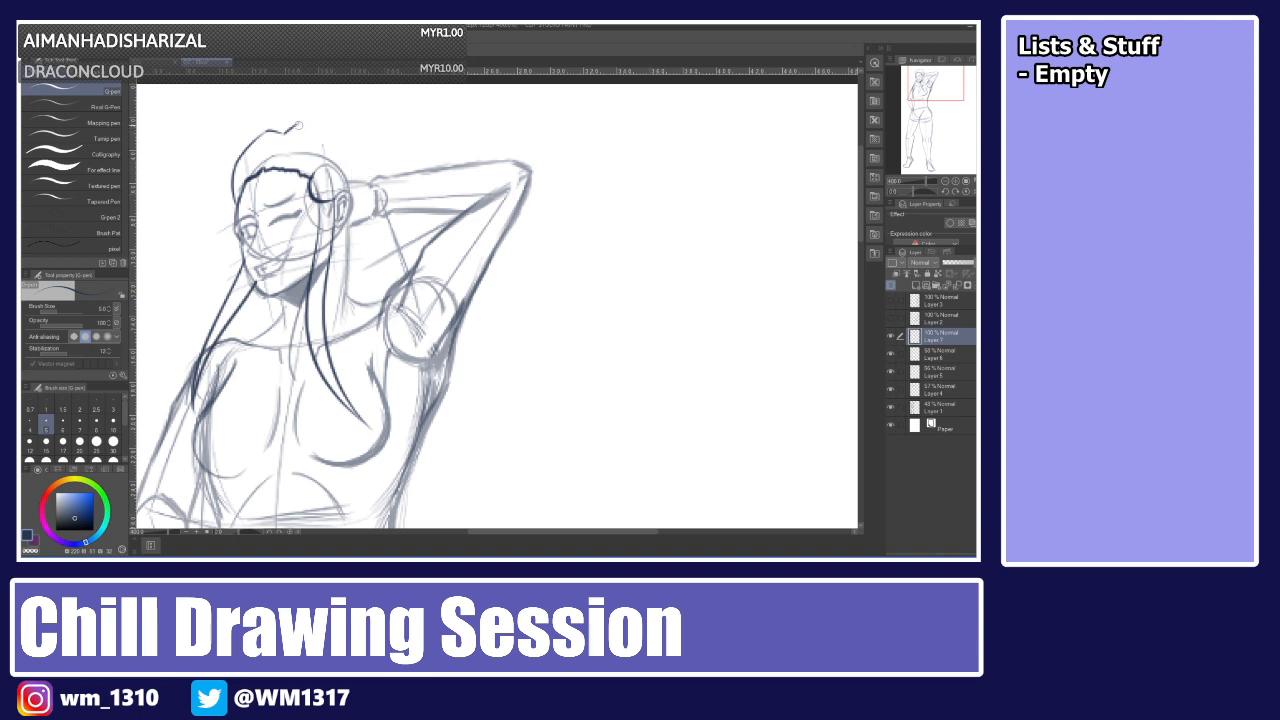
pyautogui.moveTo(299, 124); pyautogui.dragTo(351, 171)
pyautogui.hotkey('ctrl', 'z')
pyautogui.moveTo(302, 121); pyautogui.dragTo(354, 196)
pyautogui.hotkey('ctrl', 'z')
pyautogui.moveTo(299, 123); pyautogui.dragTo(352, 198)
pyautogui.hotkey('ctrl', 'z')
pyautogui.moveTo(299, 123)
pyautogui.mouseDown()
pyautogui.moveTo(361, 168)
pyautogui.moveTo(307, 120)
pyautogui.moveTo(323, 125)
pyautogui.moveTo(362, 168)
pyautogui.moveTo(352, 198)
pyautogui.mouseUp()
pyautogui.hotkey('ctrl', 'z')
pyautogui.hotkey('ctrl', 'z')
pyautogui.moveTo(299, 121); pyautogui.dragTo(352, 198)
pyautogui.hotkey('ctrl', 'z')
pyautogui.moveTo(299, 121); pyautogui.dragTo(354, 196)
pyautogui.hotkey('ctrl', 'z')
pyautogui.moveTo(299, 121); pyautogui.dragTo(352, 196)
pyautogui.moveTo(356, 170); pyautogui.dragTo(480, 446)
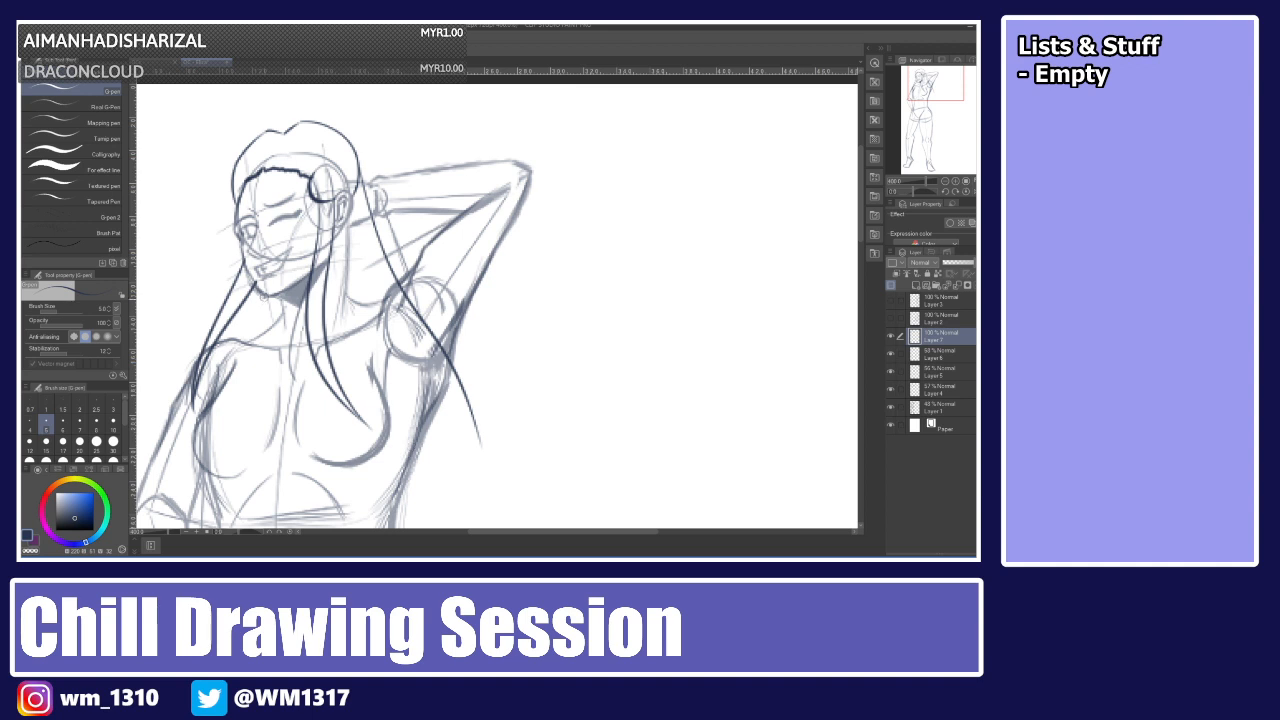
# Try a strand down the far side of the torso, then undo the back hair strokes.
pyautogui.moveTo(265, 296); pyautogui.dragTo(236, 475)
pyautogui.hotkey('ctrl', 'z')
pyautogui.hotkey('ctrl', 'z')
pyautogui.hotkey('ctrl', 'z')
pyautogui.hotkey('ctrl', 'z')
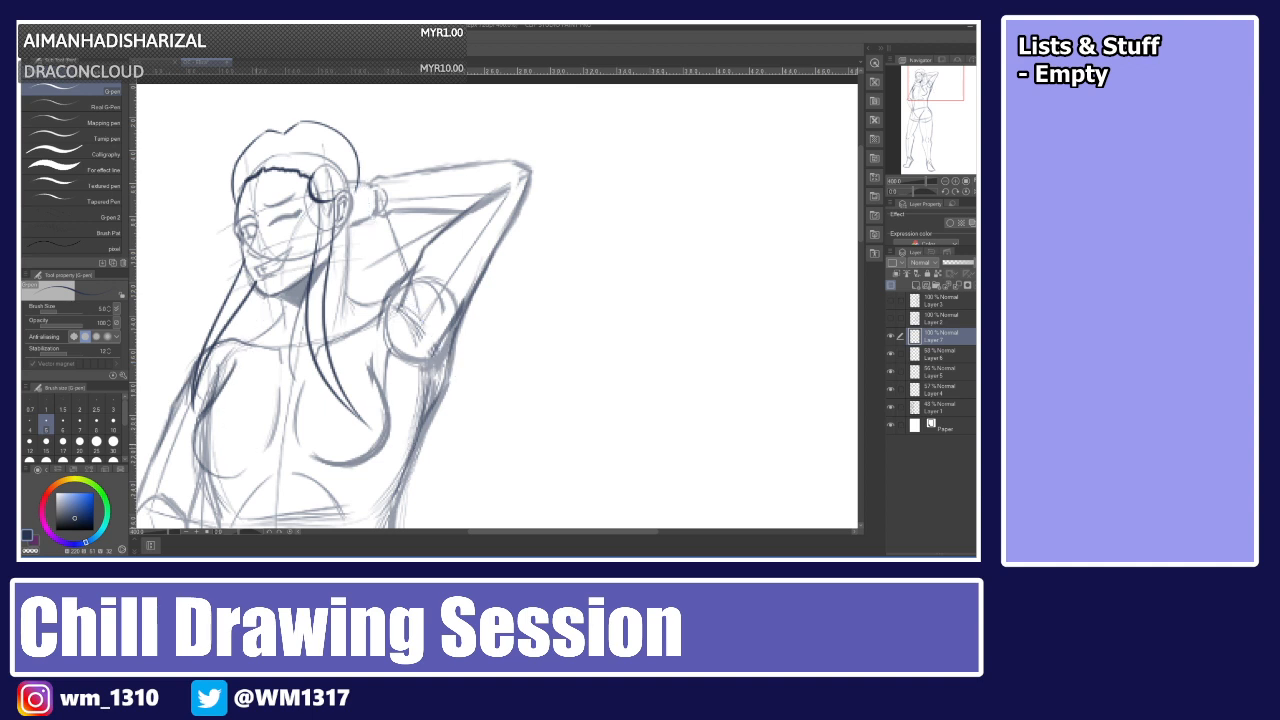
pyautogui.hotkey('ctrl', 'z')
pyautogui.hotkey('ctrl', 'z')
pyautogui.hotkey('ctrl', 'z')
pyautogui.moveTo(236, 213); pyautogui.dragTo(240, 162)
pyautogui.hotkey('ctrl', 'z')
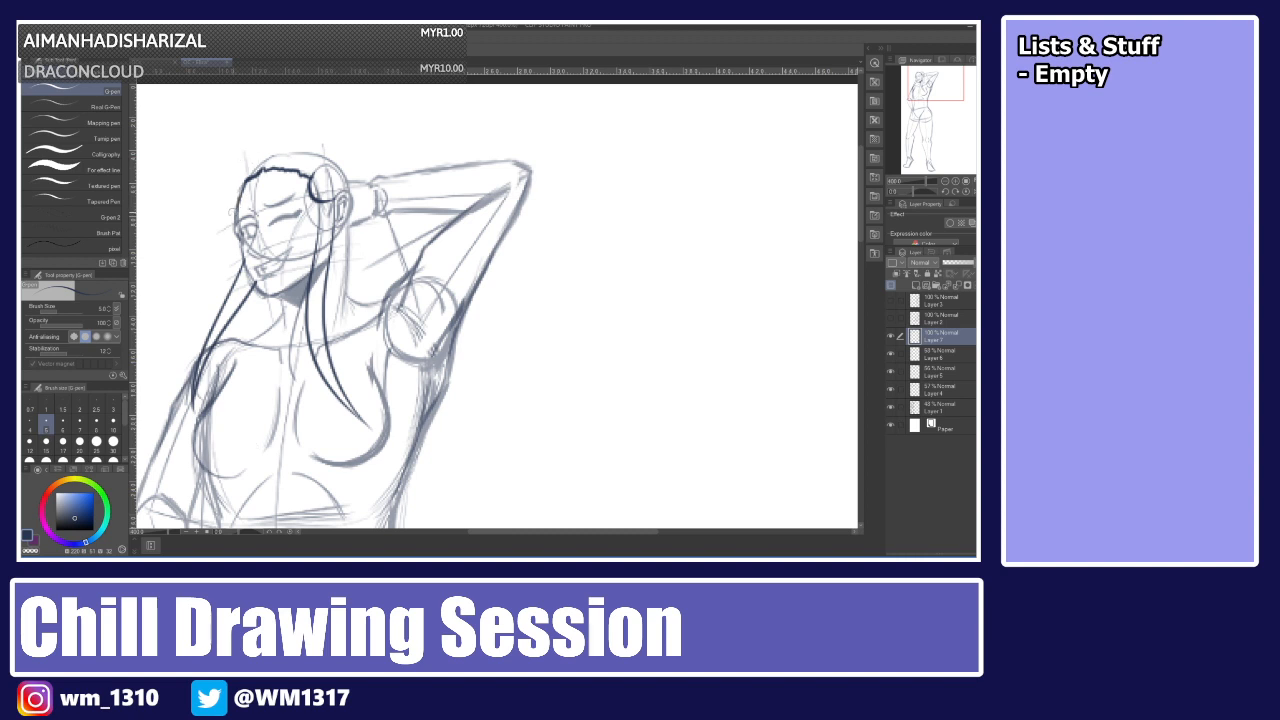
# Try outlining the hair from the cheek over the crown and down the back of the head.
pyautogui.moveTo(237, 215)
pyautogui.mouseDown()
pyautogui.moveTo(243, 150)
pyautogui.moveTo(262, 130)
pyautogui.moveTo(300, 134)
pyautogui.mouseUp()
pyautogui.hotkey('ctrl', 'z')
pyautogui.hotkey('ctrl', 'z')
pyautogui.moveTo(234, 214)
pyautogui.mouseDown()
pyautogui.moveTo(238, 160)
pyautogui.moveTo(299, 118)
pyautogui.mouseUp()
pyautogui.moveTo(240, 154)
pyautogui.mouseDown()
pyautogui.moveTo(315, 145)
pyautogui.moveTo(326, 127)
pyautogui.moveTo(354, 152)
pyautogui.moveTo(352, 228)
pyautogui.mouseUp()
pyautogui.hotkey('ctrl', 'z')
pyautogui.hotkey('ctrl', 'z')
pyautogui.hotkey('ctrl', 'z')
pyautogui.hotkey('ctrl', 'z')
pyautogui.hotkey('ctrl', 'z')
pyautogui.hotkey('ctrl', 'z')
pyautogui.hotkey('ctrl', 'z')
pyautogui.hotkey('ctrl', 'z')
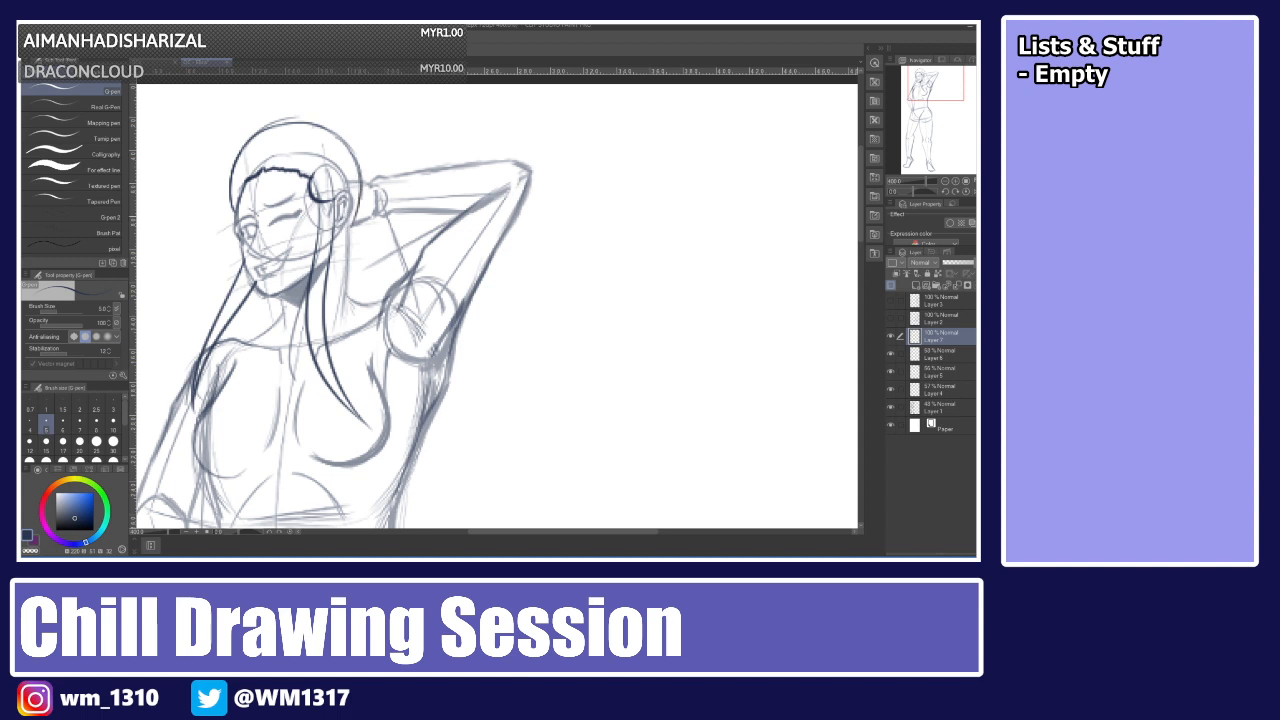
pyautogui.hotkey('ctrl', 'z')
pyautogui.hotkey('ctrl', 'z')
pyautogui.hotkey('ctrl', 'z')
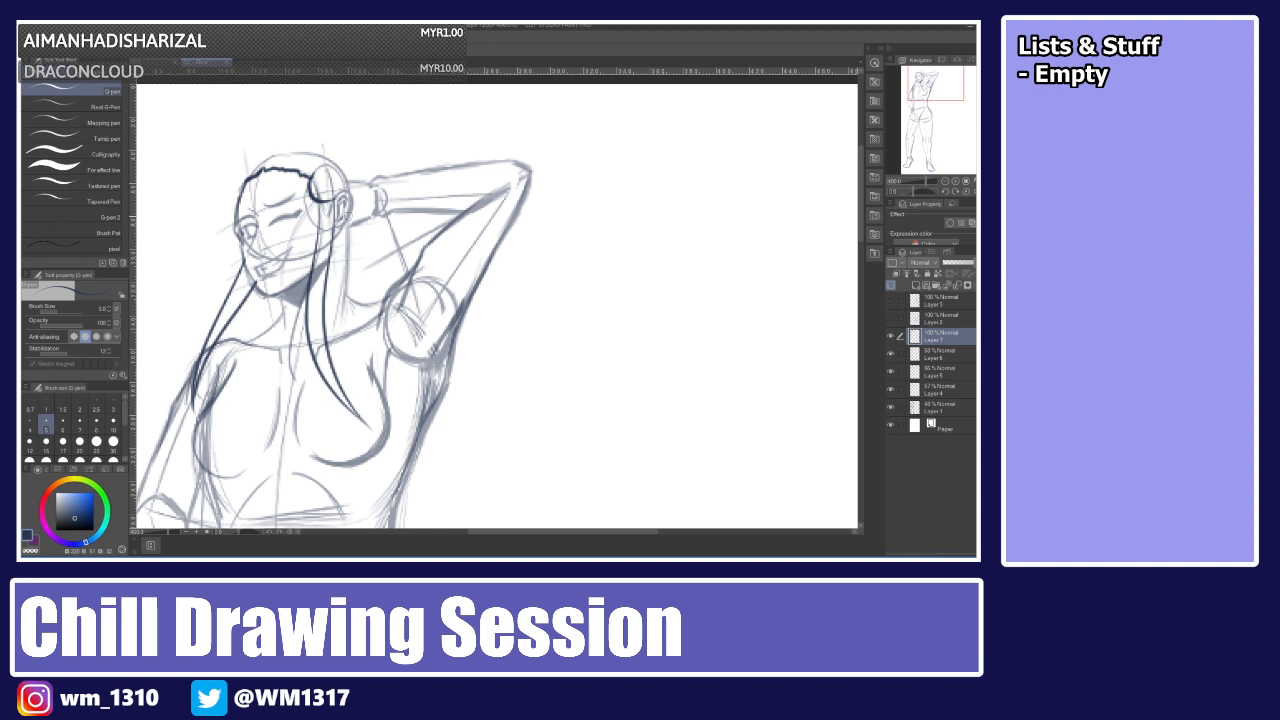
pyautogui.hotkey('ctrl', 'z')
# Try adding crown strands near the back of the head and undo the recent hair strokes.
pyautogui.moveTo(260, 158)
pyautogui.mouseDown()
pyautogui.moveTo(310, 147)
pyautogui.moveTo(296, 123)
pyautogui.moveTo(342, 153)
pyautogui.moveTo(337, 123)
pyautogui.moveTo(353, 192)
pyautogui.mouseUp()
pyautogui.hotkey('ctrl', 'z')
pyautogui.moveTo(345, 140); pyautogui.dragTo(354, 175)
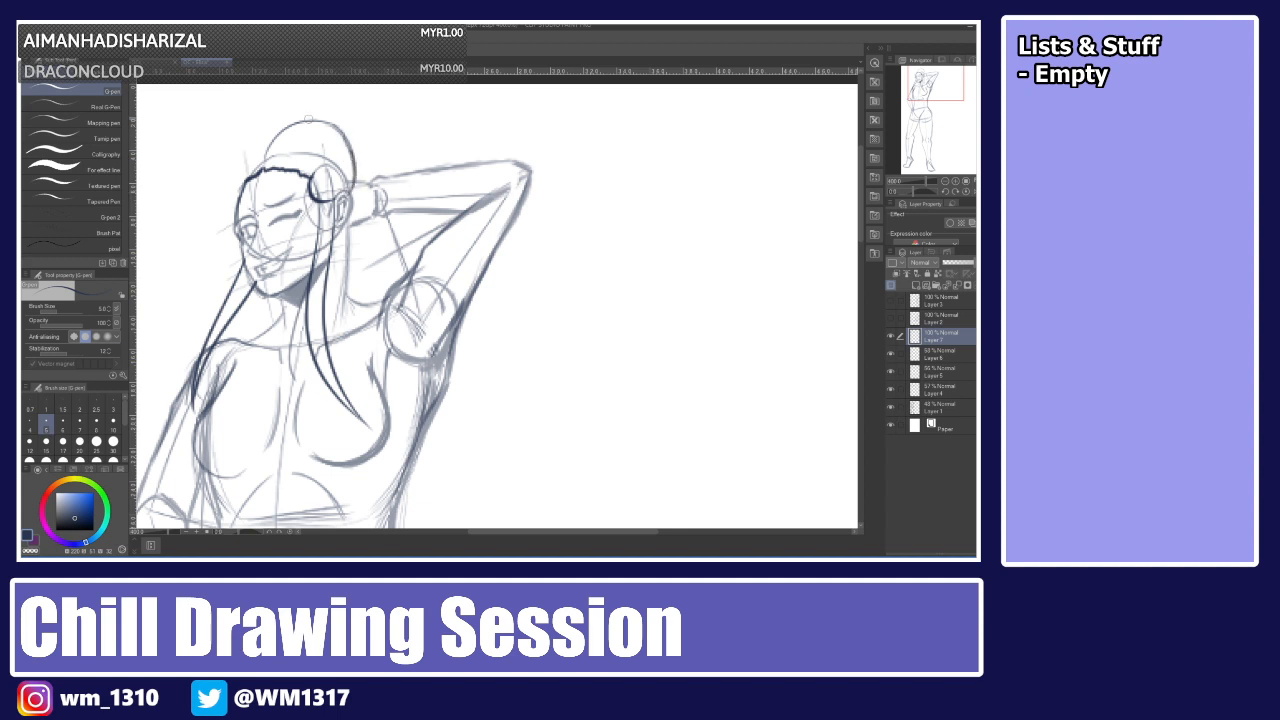
pyautogui.moveTo(281, 131)
pyautogui.mouseDown()
pyautogui.moveTo(247, 130)
pyautogui.moveTo(220, 179)
pyautogui.moveTo(266, 126)
pyautogui.mouseUp()
pyautogui.hotkey('ctrl', 'z')
pyautogui.hotkey('ctrl', 'z')
pyautogui.moveTo(235, 218)
pyautogui.mouseDown()
pyautogui.moveTo(227, 154)
pyautogui.moveTo(270, 124)
pyautogui.mouseUp()
pyautogui.hotkey('ctrl', 'z')
pyautogui.moveTo(225, 163); pyautogui.dragTo(266, 122)
pyautogui.hotkey('ctrl', 'z')
pyautogui.hotkey('ctrl', 'z')
pyautogui.hotkey('ctrl', 'z')
pyautogui.hotkey('ctrl', 'z')
pyautogui.hotkey('ctrl', 'z')
pyautogui.hotkey('ctrl', 'z')
pyautogui.hotkey('ctrl', 'z')
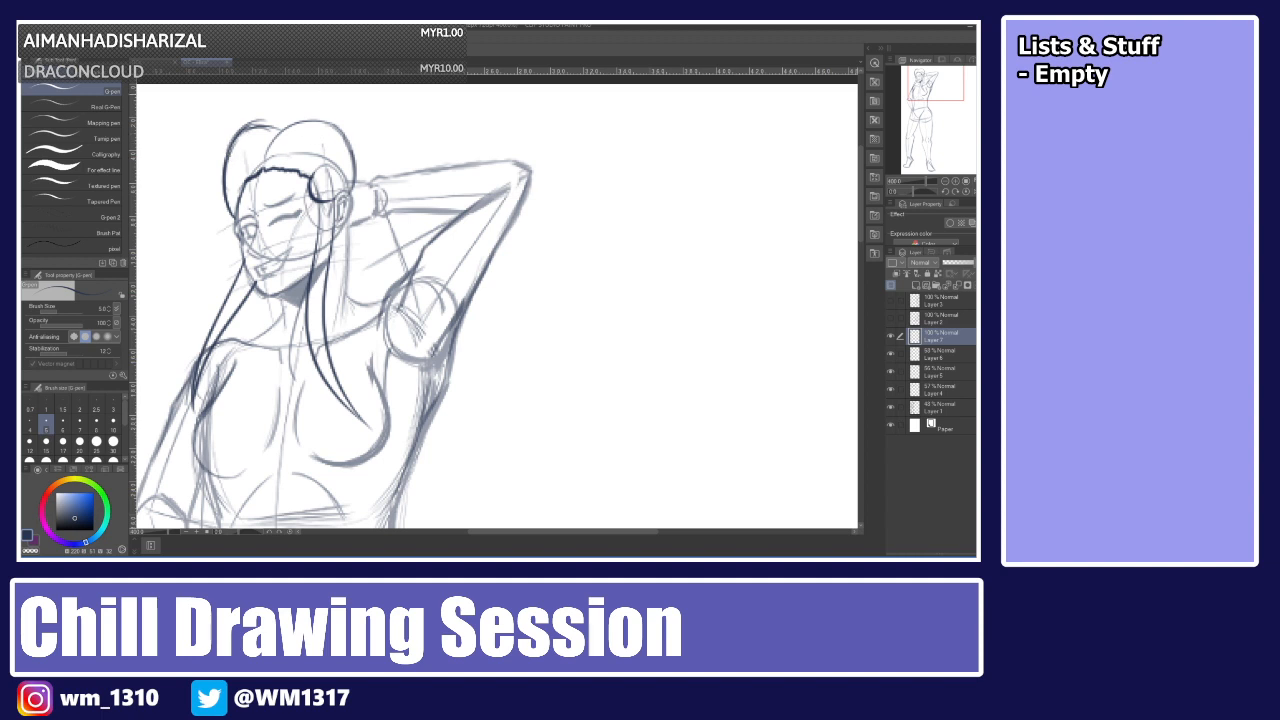
pyautogui.hotkey('ctrl', 'z')
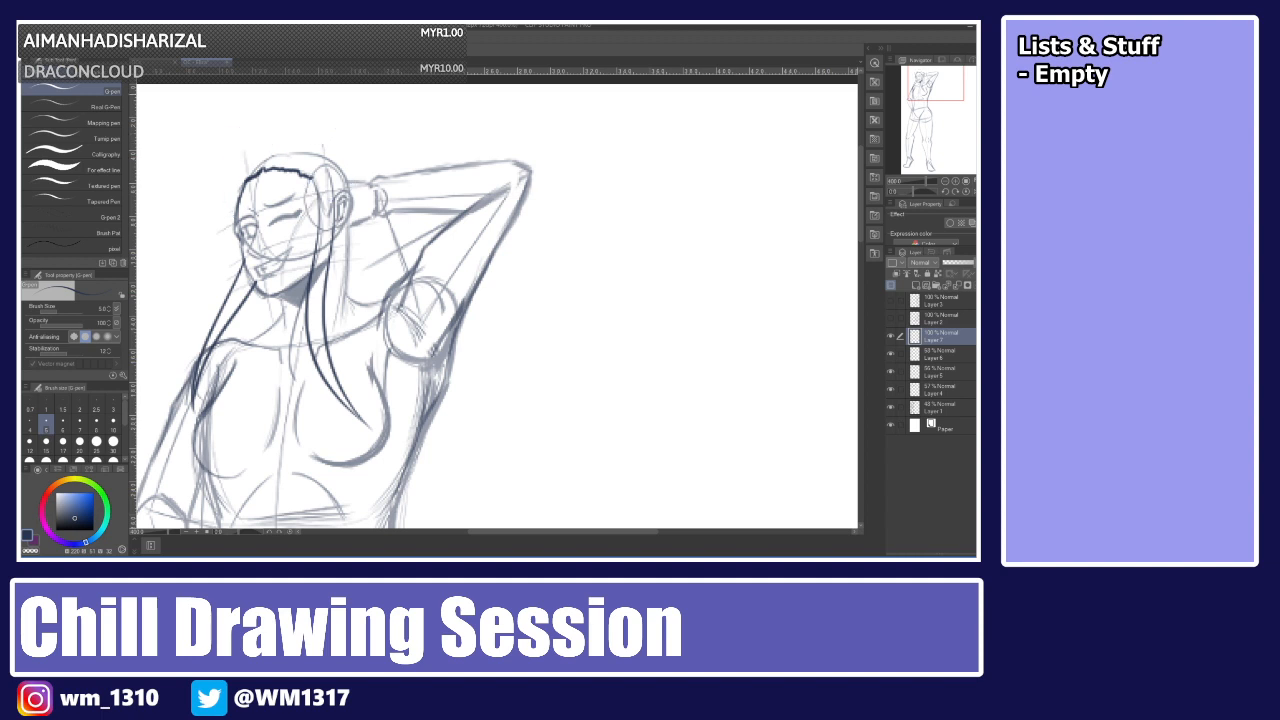
pyautogui.hotkey('ctrl', 'z')
pyautogui.hotkey('ctrl', 'z')
pyautogui.hotkey('ctrl', 'z')
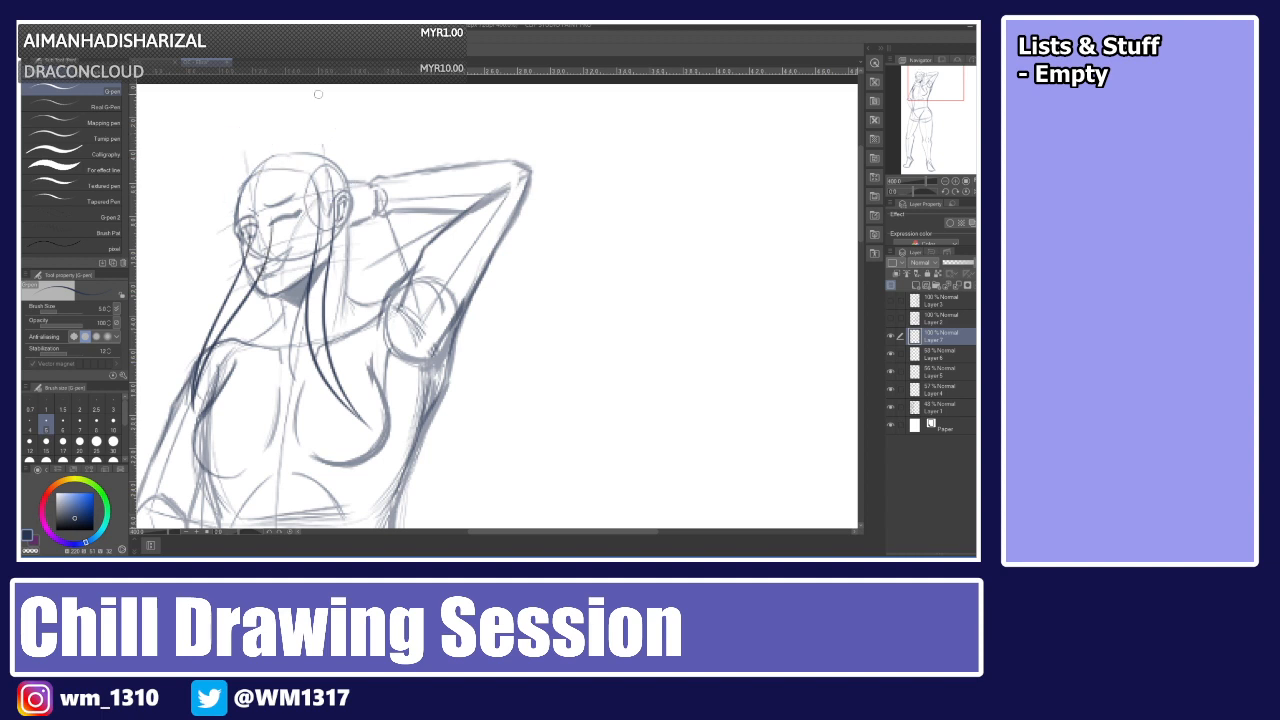
# Draw a single hair strand falling from the hairline down over the forehead toward the cheek.
pyautogui.hotkey('ctrl', 'z')
pyautogui.hotkey('ctrl', 'z')
pyautogui.moveTo(260, 167); pyautogui.dragTo(300, 223)
pyautogui.hotkey('ctrl', 'z')
pyautogui.moveTo(260, 167); pyautogui.dragTo(308, 239)
pyautogui.hotkey('ctrl', 'z')
pyautogui.moveTo(259, 167); pyautogui.dragTo(296, 241)
# Try several strands from the crown down over the forehead, undoing each attempt.
pyautogui.hotkey('ctrl', 'z')
pyautogui.moveTo(260, 153); pyautogui.dragTo(292, 235)
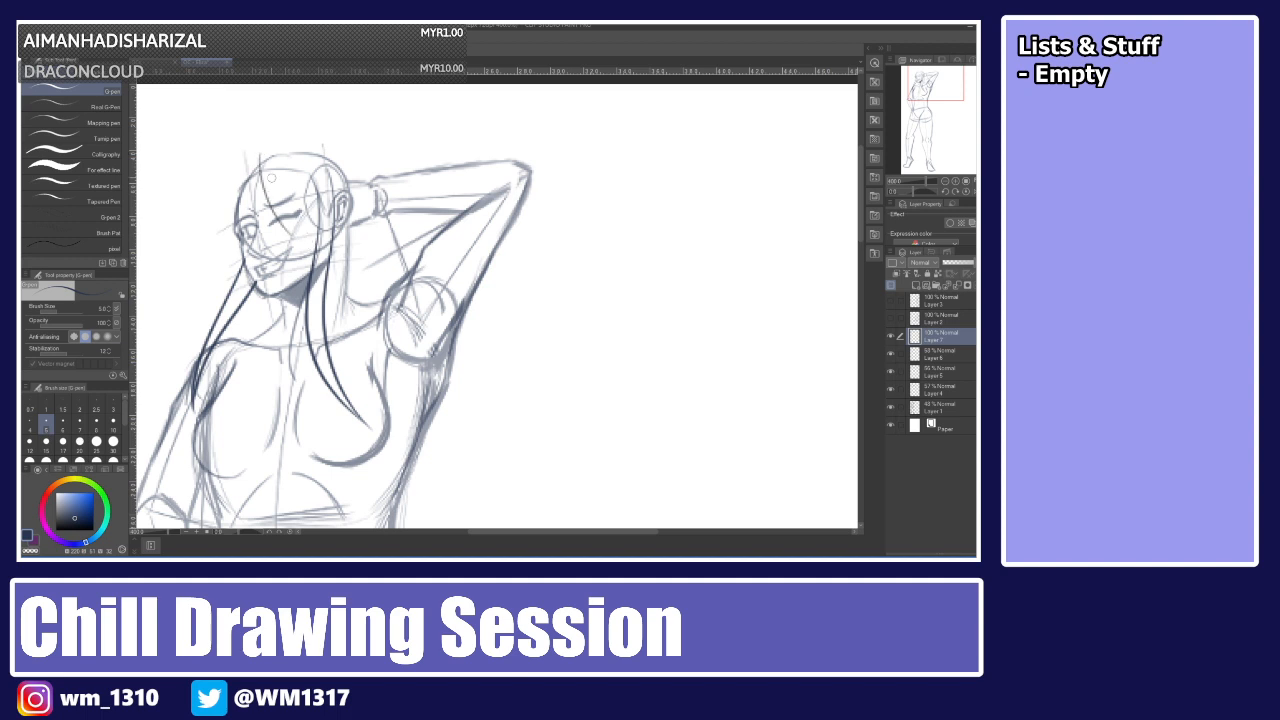
pyautogui.hotkey('ctrl', 'z')
pyautogui.moveTo(256, 172)
pyautogui.mouseDown()
pyautogui.moveTo(268, 147)
pyautogui.moveTo(286, 253)
pyautogui.mouseUp()
pyautogui.hotkey('ctrl', 'z')
pyautogui.hotkey('ctrl', 'z')
pyautogui.moveTo(250, 176); pyautogui.dragTo(287, 221)
pyautogui.hotkey('ctrl', 'z')
pyautogui.hotkey('ctrl', 'z')
pyautogui.moveTo(256, 164); pyautogui.dragTo(300, 217)
pyautogui.hotkey('ctrl', 'z')
pyautogui.moveTo(283, 173)
pyautogui.mouseDown()
pyautogui.moveTo(300, 241)
pyautogui.moveTo(323, 160)
pyautogui.mouseUp()
pyautogui.hotkey('ctrl', 'z')
pyautogui.moveTo(301, 237)
pyautogui.mouseDown()
pyautogui.moveTo(317, 160)
pyautogui.moveTo(331, 160)
pyautogui.moveTo(350, 204)
pyautogui.moveTo(336, 163)
pyautogui.mouseUp()
pyautogui.hotkey('ctrl', 'z')
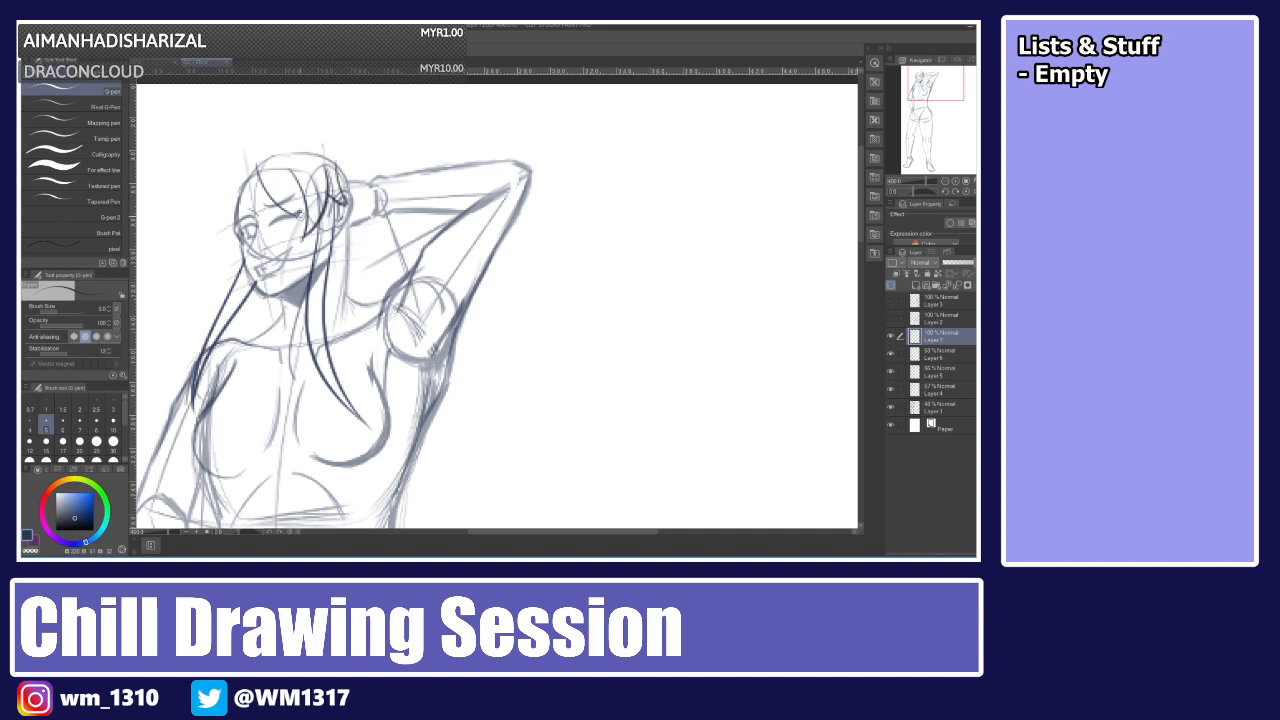
# Undo the recent hair strokes, removing the strand over the forehead.
pyautogui.moveTo(301, 217)
pyautogui.mouseDown()
pyautogui.moveTo(299, 190)
pyautogui.moveTo(302, 218)
pyautogui.mouseUp()
pyautogui.hotkey('ctrl', 'z')
pyautogui.hotkey('ctrl', 'z')
pyautogui.hotkey('ctrl', 'z')
pyautogui.moveTo(260, 173); pyautogui.dragTo(231, 222)
pyautogui.hotkey('ctrl', 'z')
pyautogui.hotkey('ctrl', 'z')
pyautogui.hotkey('ctrl', 'z')
pyautogui.hotkey('ctrl', 'z')
pyautogui.hotkey('ctrl', 'z')
pyautogui.hotkey('ctrl', 'z')
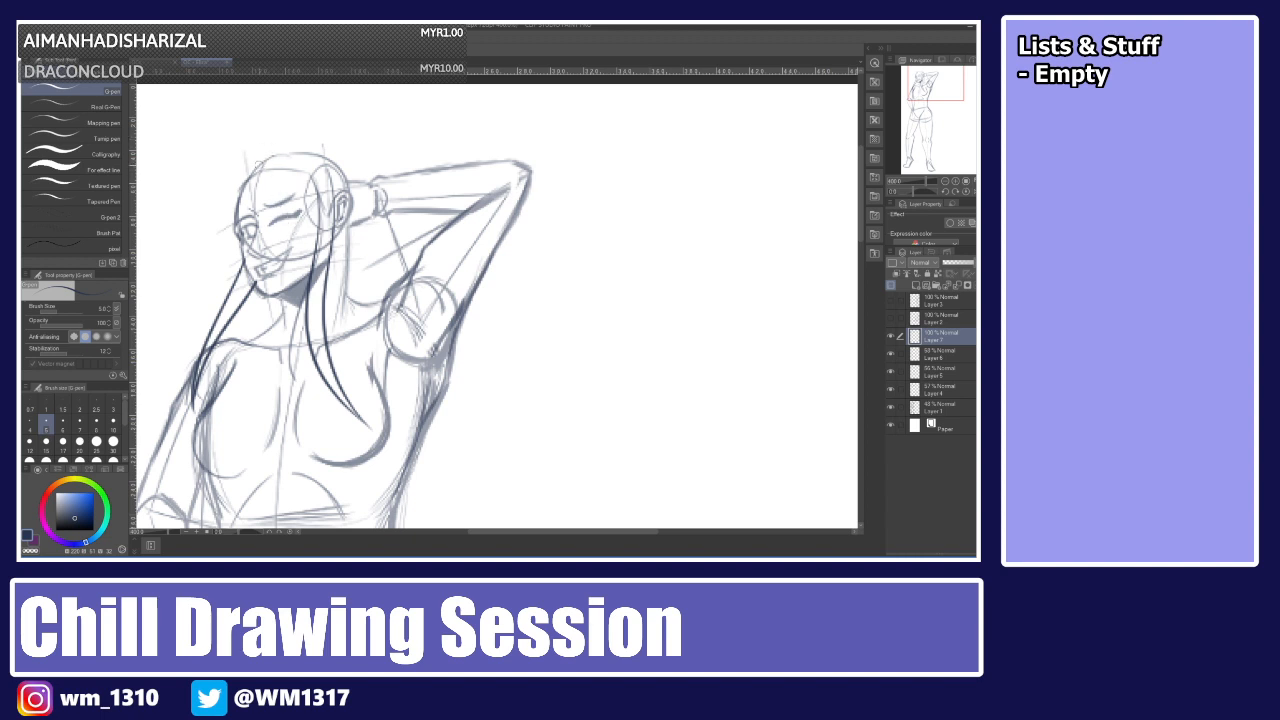
# Try strands from the crown down the side of the head, then undo them.
pyautogui.moveTo(256, 173)
pyautogui.mouseDown()
pyautogui.moveTo(266, 148)
pyautogui.moveTo(304, 224)
pyautogui.mouseUp()
pyautogui.hotkey('ctrl', 'z')
pyautogui.moveTo(266, 148); pyautogui.dragTo(304, 216)
pyautogui.moveTo(300, 158); pyautogui.dragTo(318, 232)
pyautogui.hotkey('ctrl', 'z')
pyautogui.moveTo(302, 158); pyautogui.dragTo(317, 234)
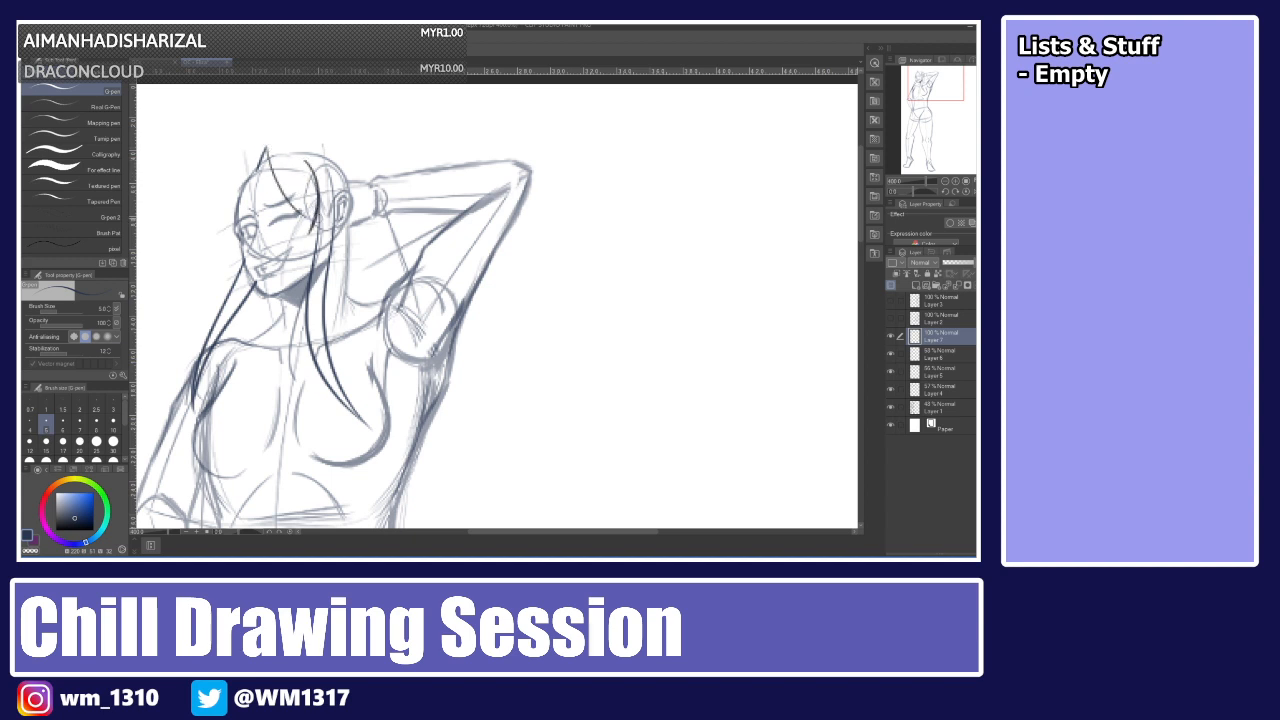
pyautogui.hotkey('ctrl', 'z')
pyautogui.moveTo(309, 164)
pyautogui.mouseDown()
pyautogui.moveTo(320, 233)
pyautogui.moveTo(341, 175)
pyautogui.mouseUp()
pyautogui.hotkey('ctrl', 'z')
pyautogui.moveTo(313, 230)
pyautogui.mouseDown()
pyautogui.moveTo(341, 175)
pyautogui.moveTo(355, 195)
pyautogui.moveTo(317, 178)
pyautogui.mouseUp()
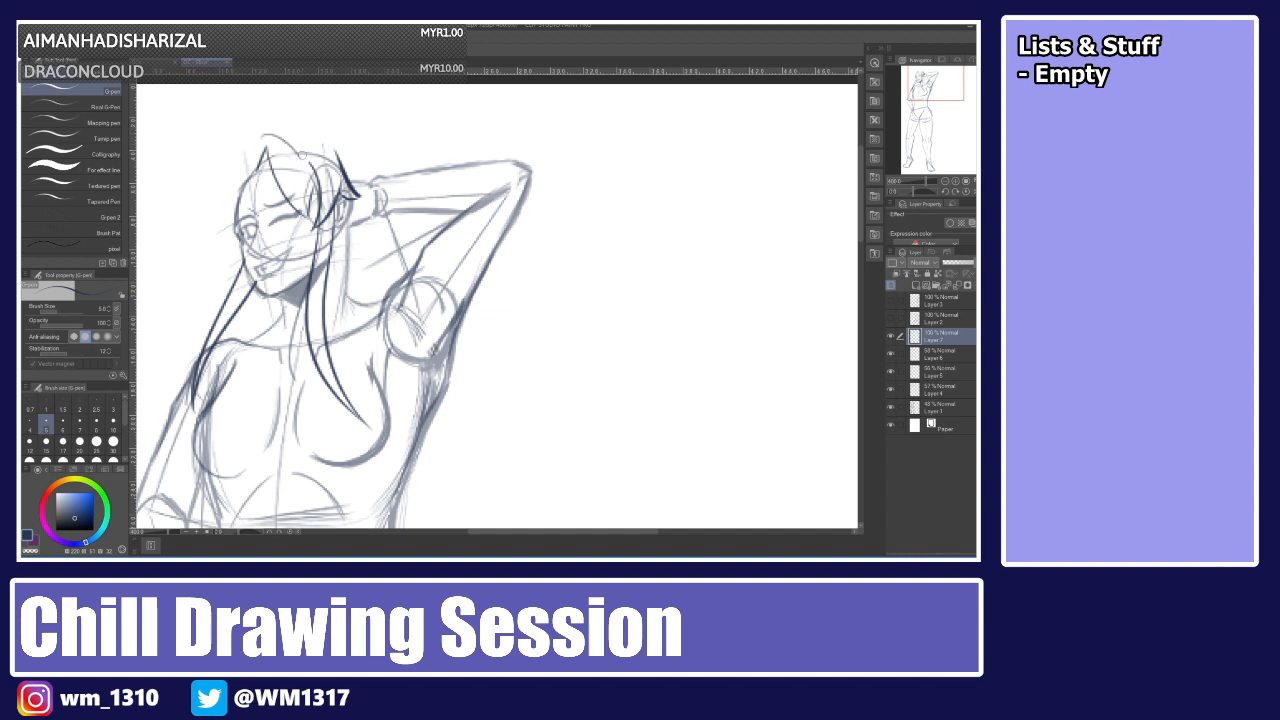
pyautogui.hotkey('ctrl', 'z')
pyautogui.hotkey('ctrl', 'z')
pyautogui.hotkey('ctrl', 'z')
pyautogui.hotkey('ctrl', 'z')
pyautogui.hotkey('ctrl', 'z')
pyautogui.hotkey('ctrl', 'z')
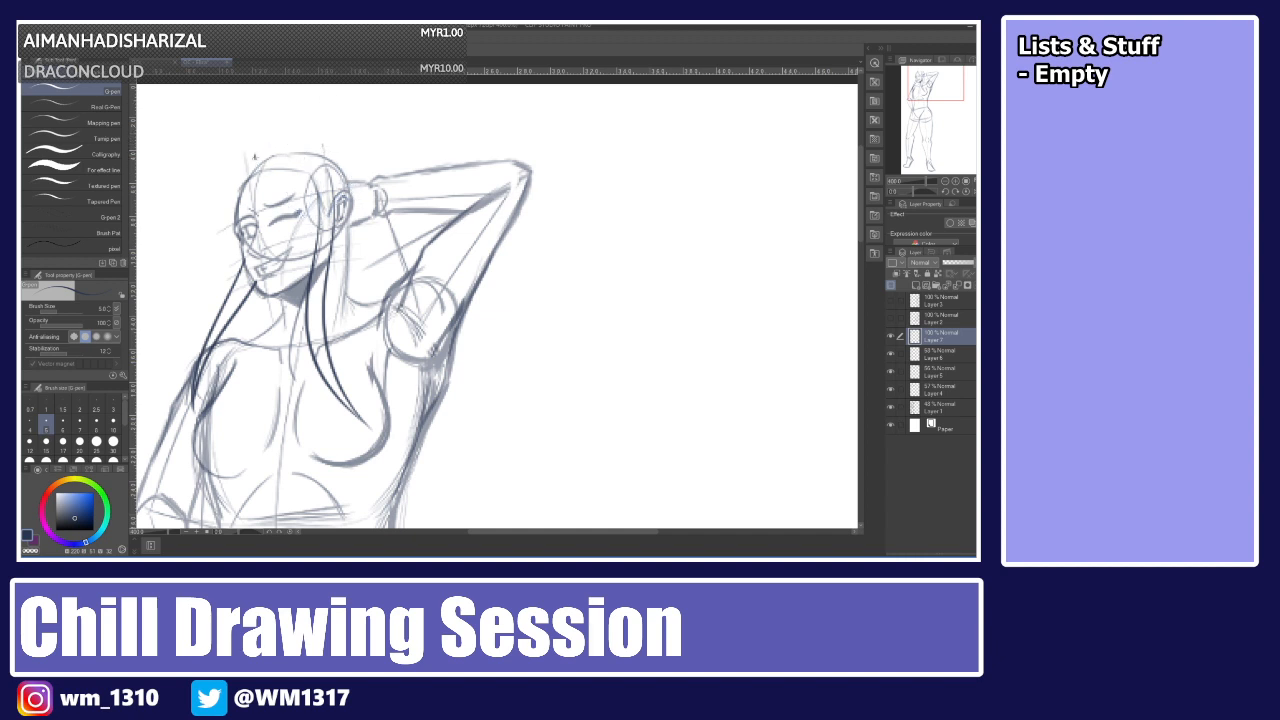
# Retry crown strands falling toward the ear and back of the head, then undo them all.
pyautogui.hotkey('ctrl', 'z')
pyautogui.moveTo(255, 157); pyautogui.dragTo(296, 203)
pyautogui.hotkey('ctrl', 'z')
pyautogui.moveTo(259, 153); pyautogui.dragTo(292, 208)
pyautogui.hotkey('ctrl', 'z')
pyautogui.moveTo(259, 157)
pyautogui.mouseDown()
pyautogui.moveTo(295, 206)
pyautogui.moveTo(303, 174)
pyautogui.moveTo(312, 232)
pyautogui.mouseUp()
pyautogui.hotkey('ctrl', 'z')
pyautogui.moveTo(298, 160); pyautogui.dragTo(312, 229)
pyautogui.moveTo(300, 157); pyautogui.dragTo(306, 240)
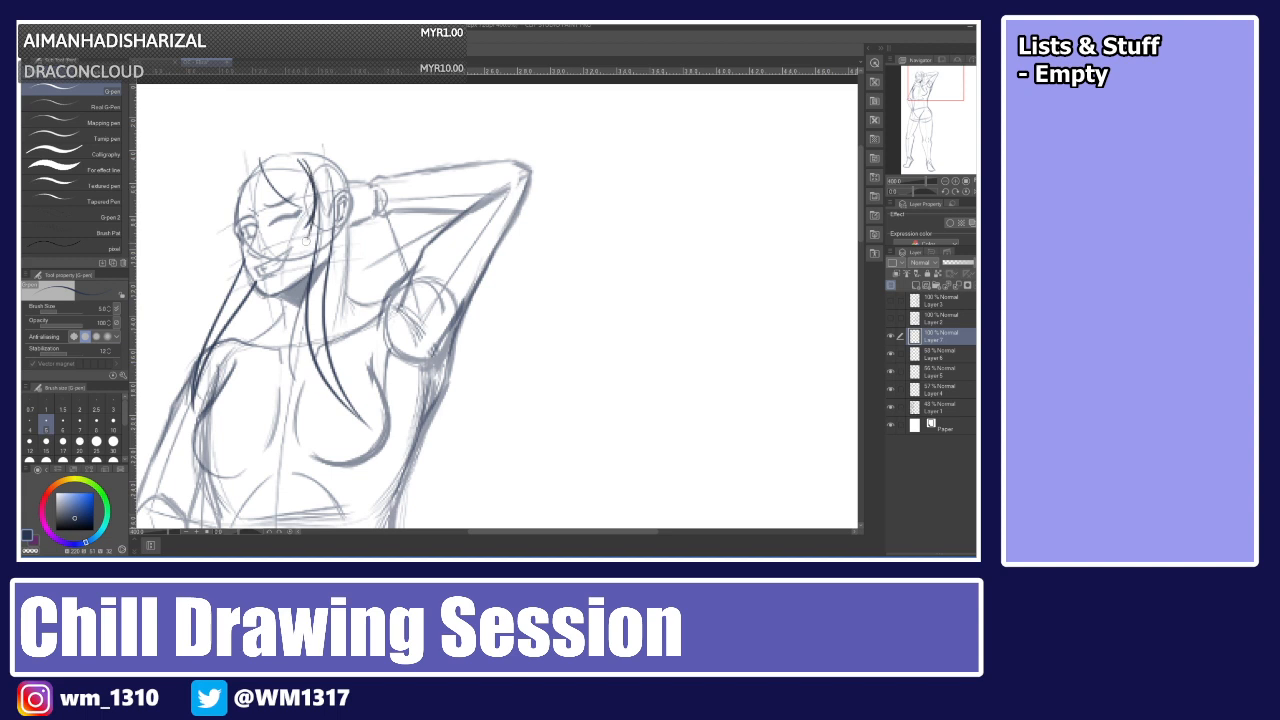
pyautogui.hotkey('ctrl', 'z')
pyautogui.moveTo(296, 153); pyautogui.dragTo(314, 226)
pyautogui.hotkey('ctrl', 'z')
pyautogui.moveTo(295, 153)
pyautogui.mouseDown()
pyautogui.moveTo(315, 228)
pyautogui.moveTo(333, 178)
pyautogui.mouseUp()
pyautogui.hotkey('ctrl', 'z')
pyautogui.moveTo(308, 227)
pyautogui.mouseDown()
pyautogui.moveTo(333, 178)
pyautogui.moveTo(354, 203)
pyautogui.moveTo(315, 144)
pyautogui.mouseUp()
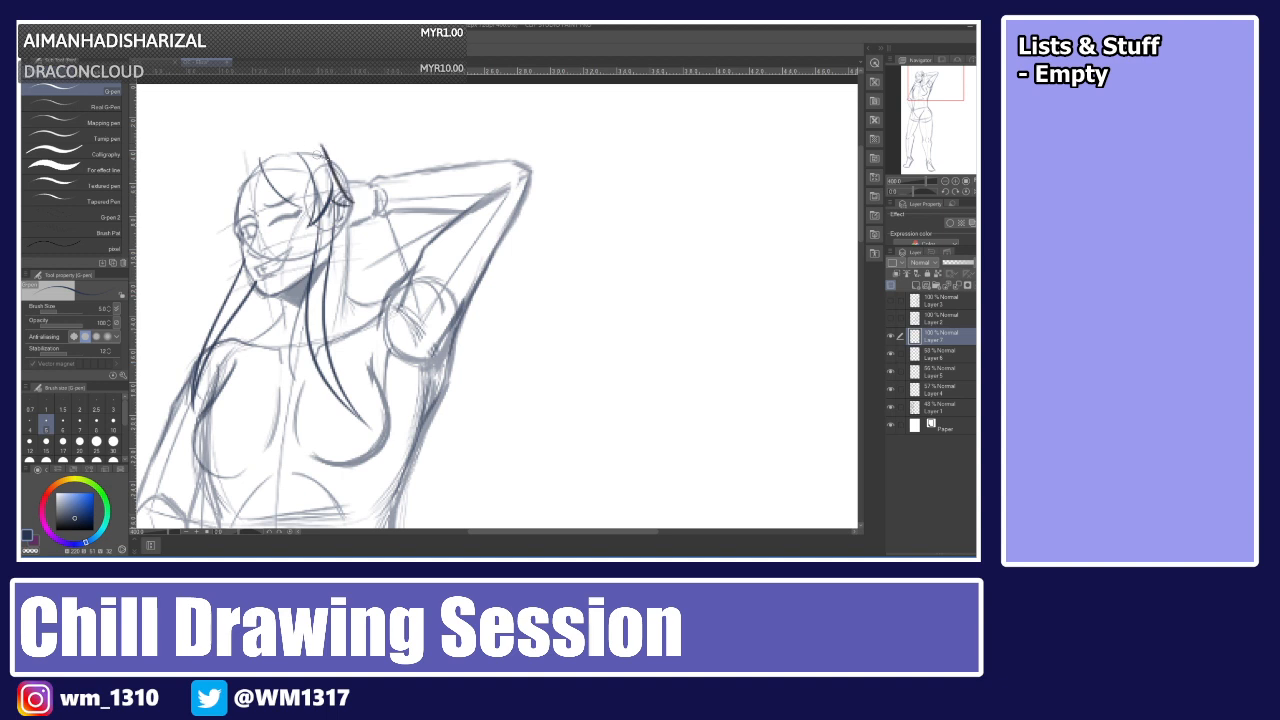
pyautogui.hotkey('ctrl', 'z')
pyautogui.moveTo(354, 203)
pyautogui.mouseDown()
pyautogui.moveTo(339, 164)
pyautogui.moveTo(365, 197)
pyautogui.moveTo(350, 204)
pyautogui.moveTo(363, 206)
pyautogui.mouseUp()
pyautogui.hotkey('ctrl', 'z')
pyautogui.hotkey('ctrl', 'z')
pyautogui.hotkey('ctrl', 'z')
pyautogui.hotkey('ctrl', 'z')
pyautogui.hotkey('ctrl', 'z')
pyautogui.hotkey('ctrl', 'z')
pyautogui.hotkey('ctrl', 'z')
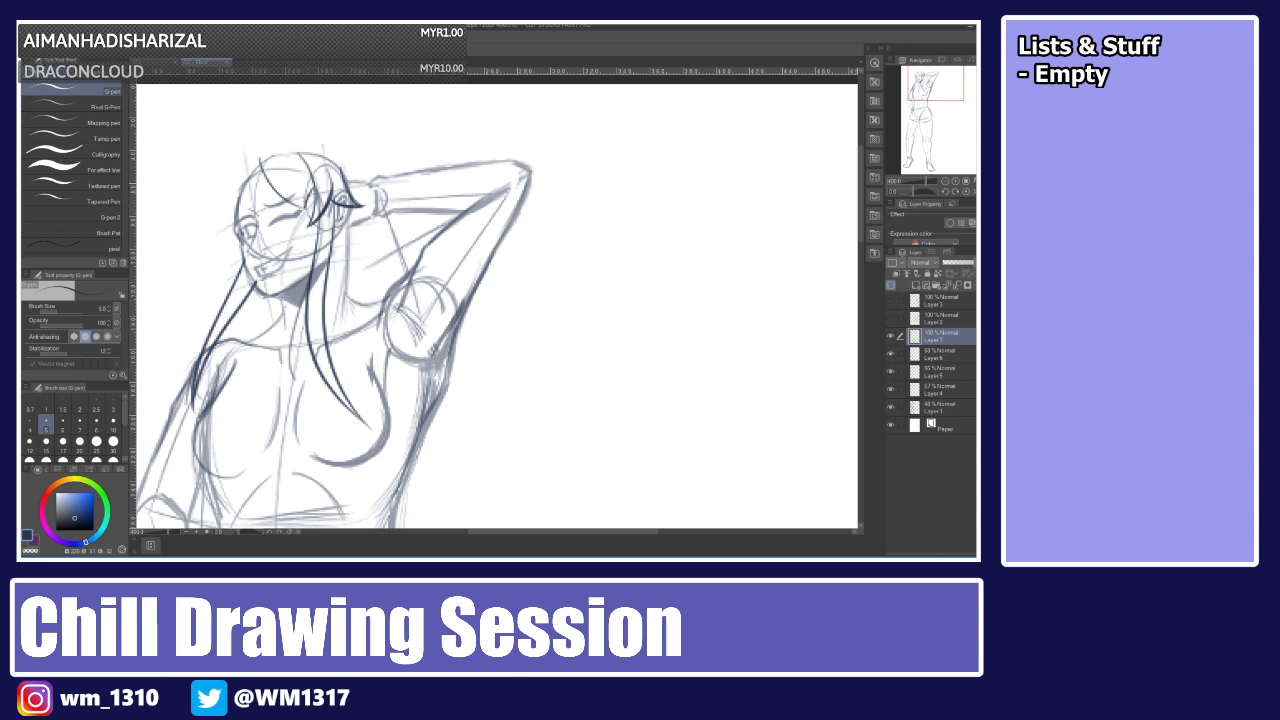
pyautogui.hotkey('ctrl', 'z')
pyautogui.hotkey('ctrl', 'z')
pyautogui.hotkey('ctrl', 'z')
pyautogui.hotkey('ctrl', 'z')
pyautogui.hotkey('ctrl', 'z')
pyautogui.hotkey('ctrl', 'z')
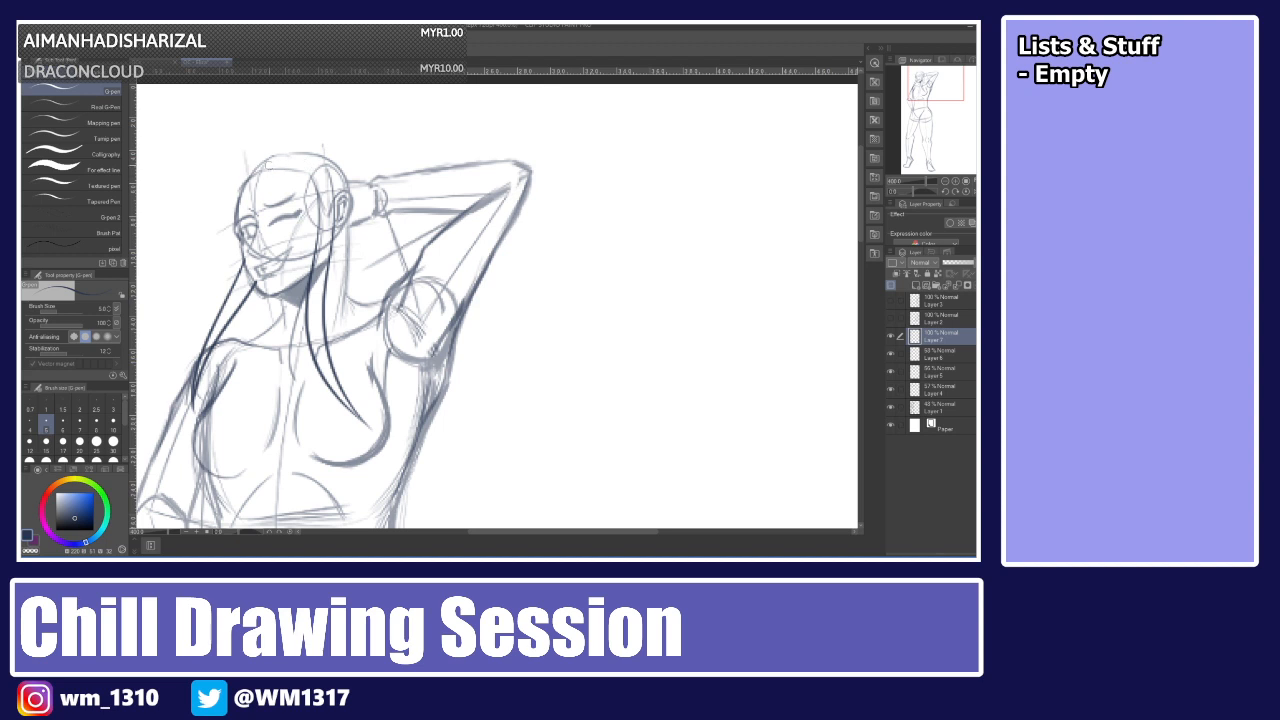
# Attempt more strands from the crown toward the eye and back hair, undoing them.
pyautogui.hotkey('ctrl', 'z')
pyautogui.moveTo(259, 157); pyautogui.dragTo(294, 202)
pyautogui.moveTo(300, 176); pyautogui.dragTo(300, 200)
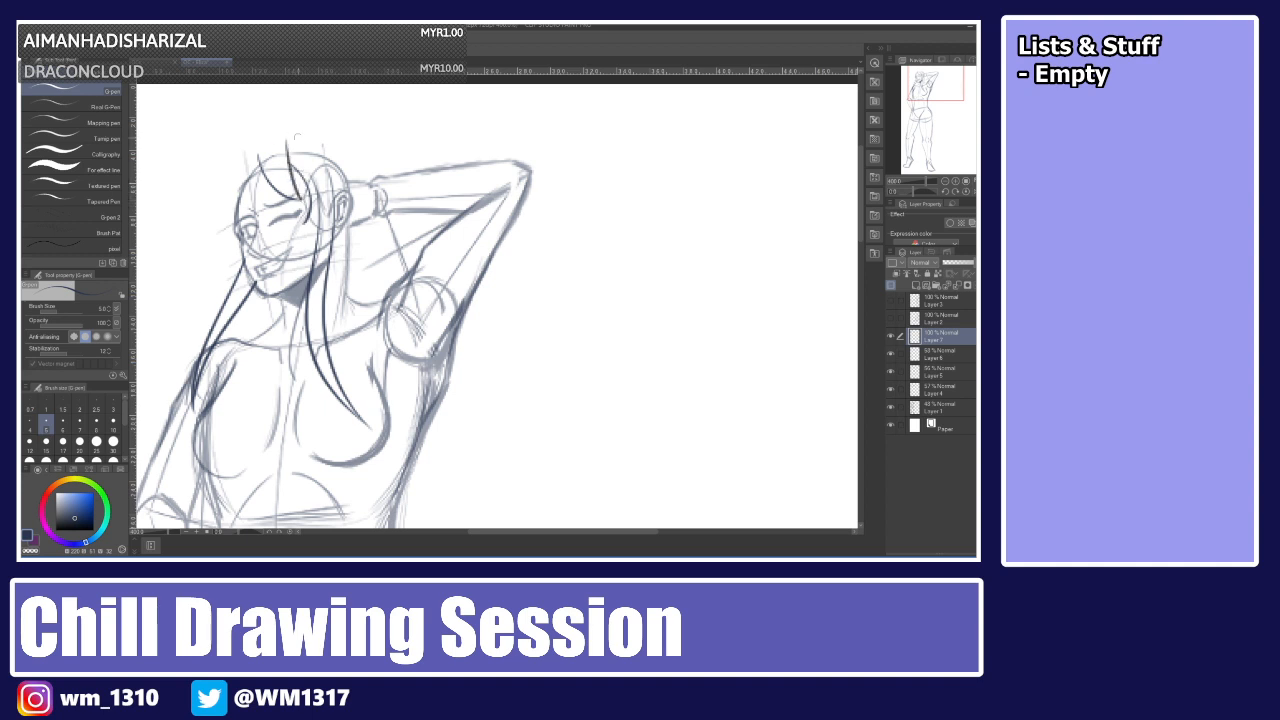
pyautogui.hotkey('ctrl', 'z')
pyautogui.hotkey('ctrl', 'z')
pyautogui.moveTo(260, 155); pyautogui.dragTo(296, 207)
pyautogui.hotkey('ctrl', 'z')
pyautogui.moveTo(259, 159)
pyautogui.mouseDown()
pyautogui.moveTo(297, 212)
pyautogui.moveTo(298, 162)
pyautogui.mouseUp()
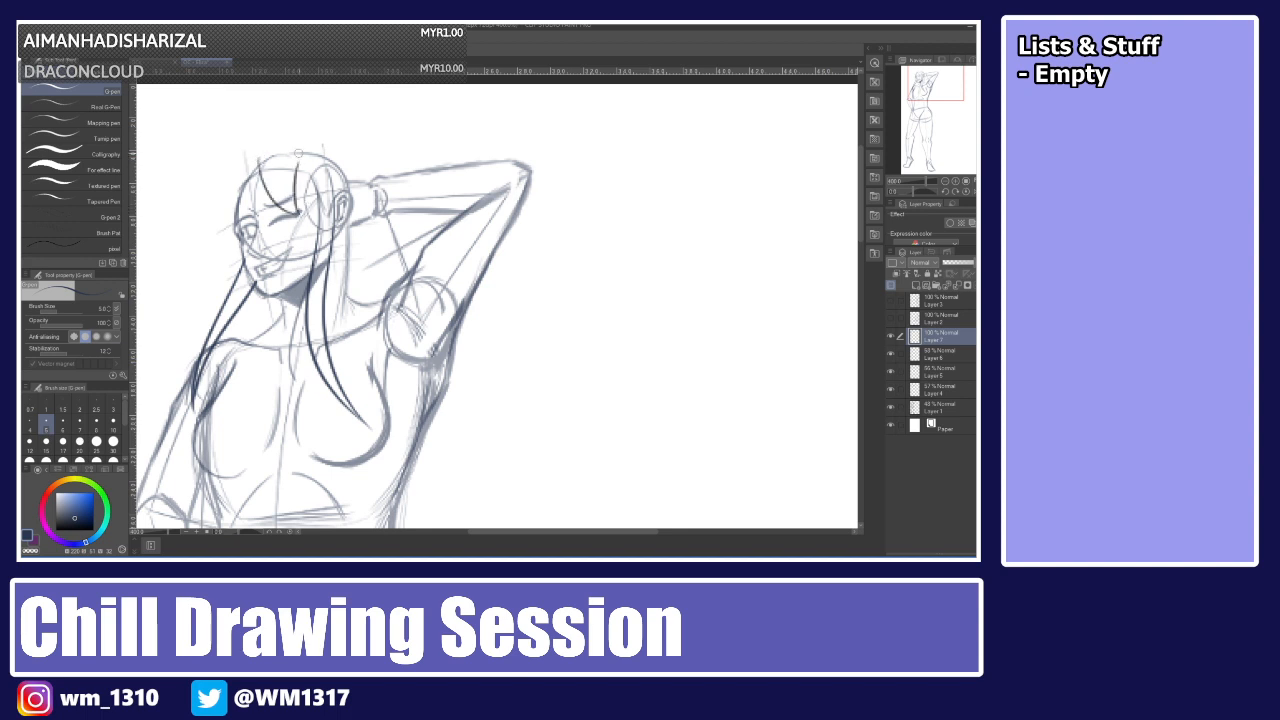
pyautogui.hotkey('ctrl', 'z')
pyautogui.moveTo(298, 213)
pyautogui.mouseDown()
pyautogui.moveTo(297, 163)
pyautogui.moveTo(310, 221)
pyautogui.mouseUp()
pyautogui.hotkey('ctrl', 'z')
pyautogui.moveTo(297, 172); pyautogui.dragTo(309, 238)
pyautogui.hotkey('ctrl', 'z')
pyautogui.moveTo(297, 172)
pyautogui.mouseDown()
pyautogui.moveTo(310, 227)
pyautogui.moveTo(326, 178)
pyautogui.mouseUp()
pyautogui.hotkey('ctrl', 'z')
pyautogui.moveTo(310, 227)
pyautogui.mouseDown()
pyautogui.moveTo(326, 175)
pyautogui.moveTo(350, 202)
pyautogui.moveTo(334, 164)
pyautogui.mouseUp()
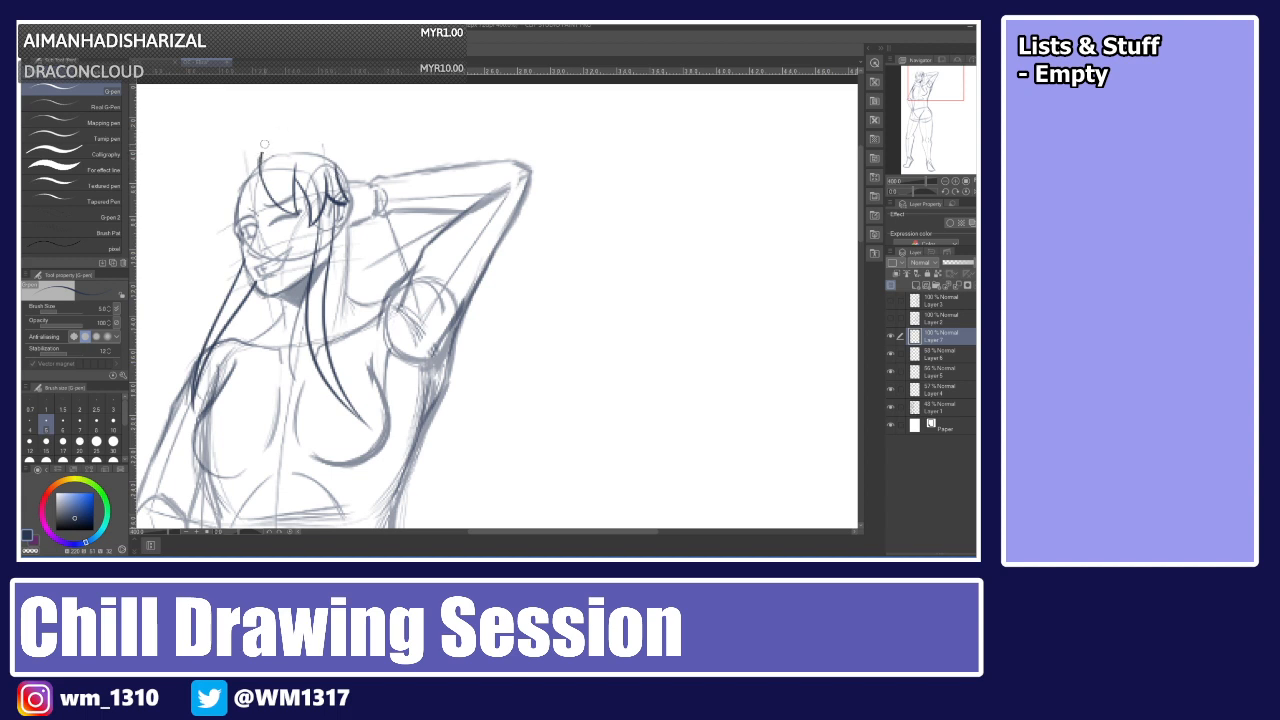
pyautogui.moveTo(262, 147)
pyautogui.mouseDown()
pyautogui.moveTo(309, 140)
pyautogui.moveTo(288, 124)
pyautogui.moveTo(331, 137)
pyautogui.moveTo(274, 132)
pyautogui.moveTo(336, 157)
pyautogui.mouseUp()
pyautogui.hotkey('ctrl', 'z')
# Draw the bangs sweeping from the forehead up toward the crown of the head.
pyautogui.hotkey('ctrl', 'z')
pyautogui.moveTo(259, 162)
pyautogui.mouseDown()
pyautogui.moveTo(220, 230)
pyautogui.moveTo(257, 171)
pyautogui.moveTo(220, 216)
pyautogui.mouseUp()
pyautogui.hotkey('ctrl', 'z')
pyautogui.hotkey('ctrl', 'z')
pyautogui.moveTo(262, 165)
pyautogui.mouseDown()
pyautogui.moveTo(222, 230)
pyautogui.moveTo(246, 170)
pyautogui.mouseUp()
pyautogui.hotkey('ctrl', 'z')
pyautogui.moveTo(223, 231)
pyautogui.mouseDown()
pyautogui.moveTo(225, 183)
pyautogui.moveTo(246, 156)
pyautogui.moveTo(232, 169)
pyautogui.moveTo(221, 147)
pyautogui.moveTo(275, 129)
pyautogui.mouseUp()
pyautogui.hotkey('ctrl', 'z')
pyautogui.hotkey('ctrl', 'z')
pyautogui.hotkey('ctrl', 'z')
pyautogui.hotkey('ctrl', 'z')
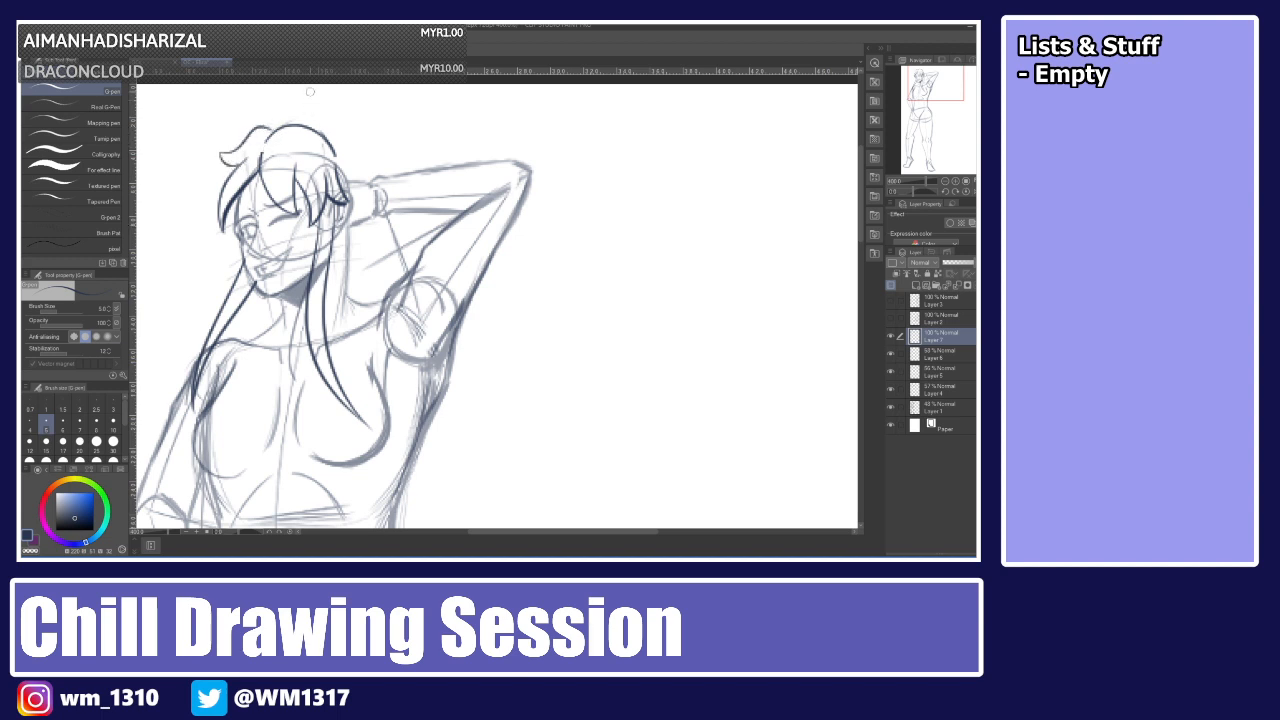
# Outline the top of the head from the crown curving down toward the back.
pyautogui.moveTo(266, 141)
pyautogui.mouseDown()
pyautogui.moveTo(286, 121)
pyautogui.moveTo(331, 153)
pyautogui.moveTo(303, 119)
pyautogui.mouseUp()
pyautogui.hotkey('ctrl', 'z')
pyautogui.hotkey('ctrl', 'z')
pyautogui.hotkey('ctrl', 'z')
pyautogui.moveTo(312, 126)
pyautogui.mouseDown()
pyautogui.moveTo(358, 157)
pyautogui.moveTo(337, 132)
pyautogui.moveTo(369, 178)
pyautogui.mouseUp()
pyautogui.hotkey('ctrl', 'z')
pyautogui.hotkey('ctrl', 'z')
pyautogui.moveTo(319, 131)
pyautogui.mouseDown()
pyautogui.moveTo(342, 139)
pyautogui.moveTo(368, 197)
pyautogui.mouseUp()
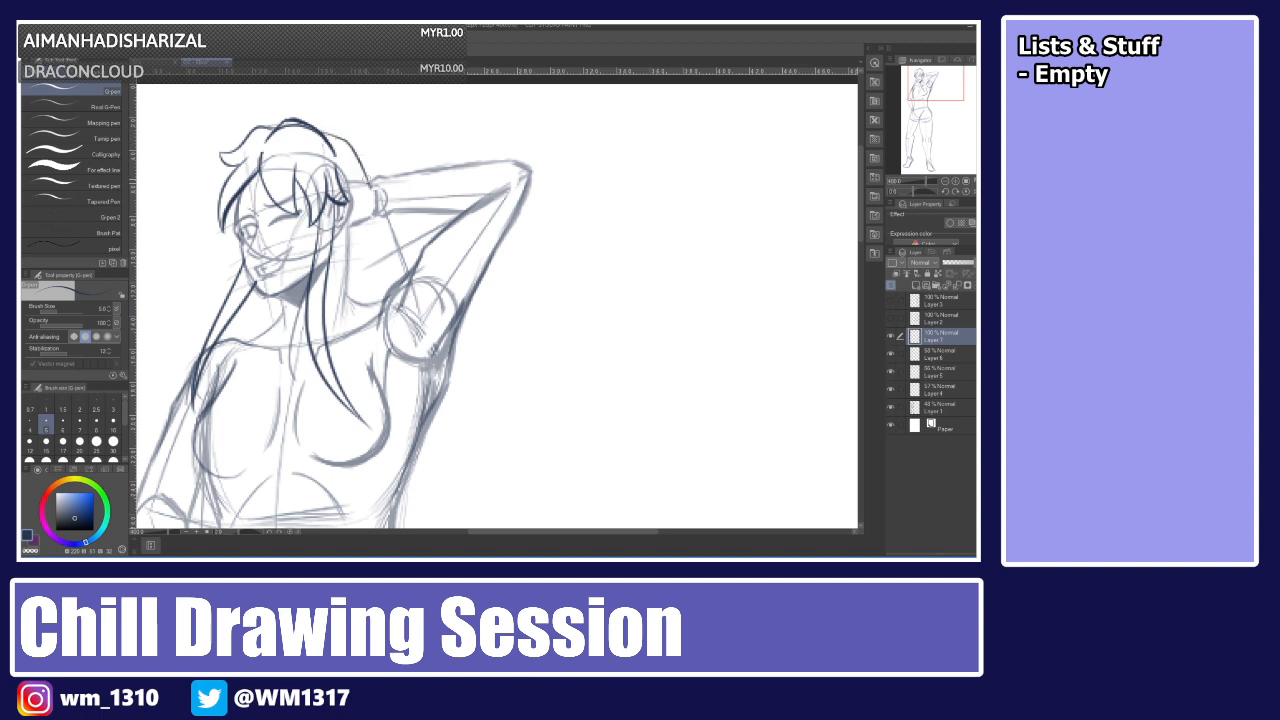
# Add a long strand flowing from the crown down behind the head toward the raised arm.
pyautogui.moveTo(346, 144); pyautogui.dragTo(383, 231)
pyautogui.hotkey('ctrl', 'z')
pyautogui.hotkey('ctrl', 'z')
pyautogui.moveTo(320, 131)
pyautogui.mouseDown()
pyautogui.moveTo(344, 140)
pyautogui.moveTo(392, 261)
pyautogui.mouseUp()
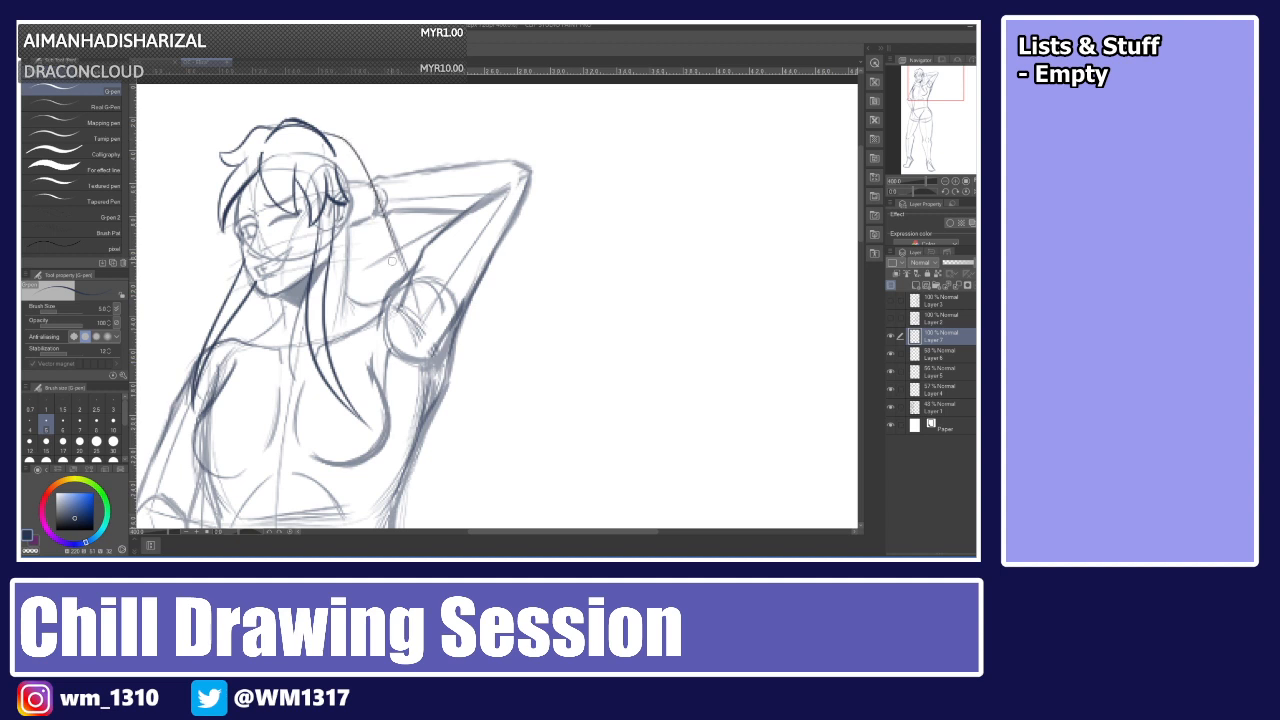
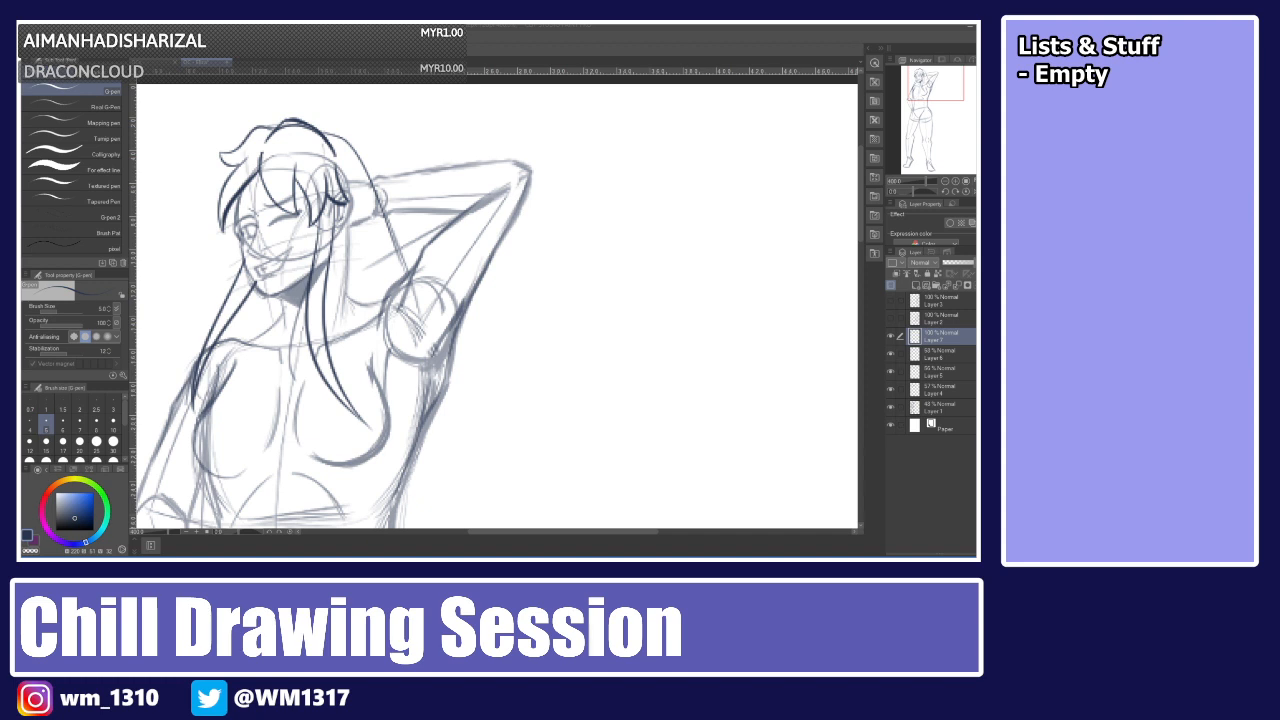
pyautogui.moveTo(373, 183); pyautogui.dragTo(479, 423)
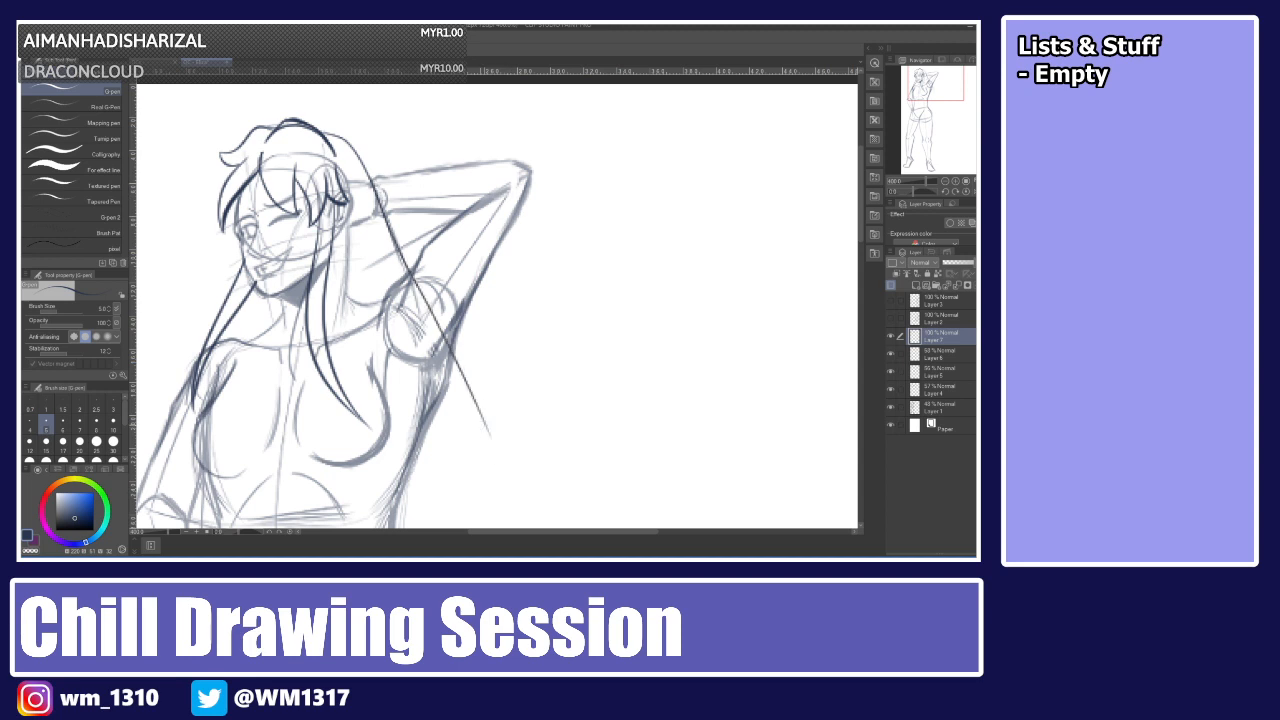
pyautogui.scroll(-2, 480, 424)
pyautogui.hotkey('ctrl', 'z')
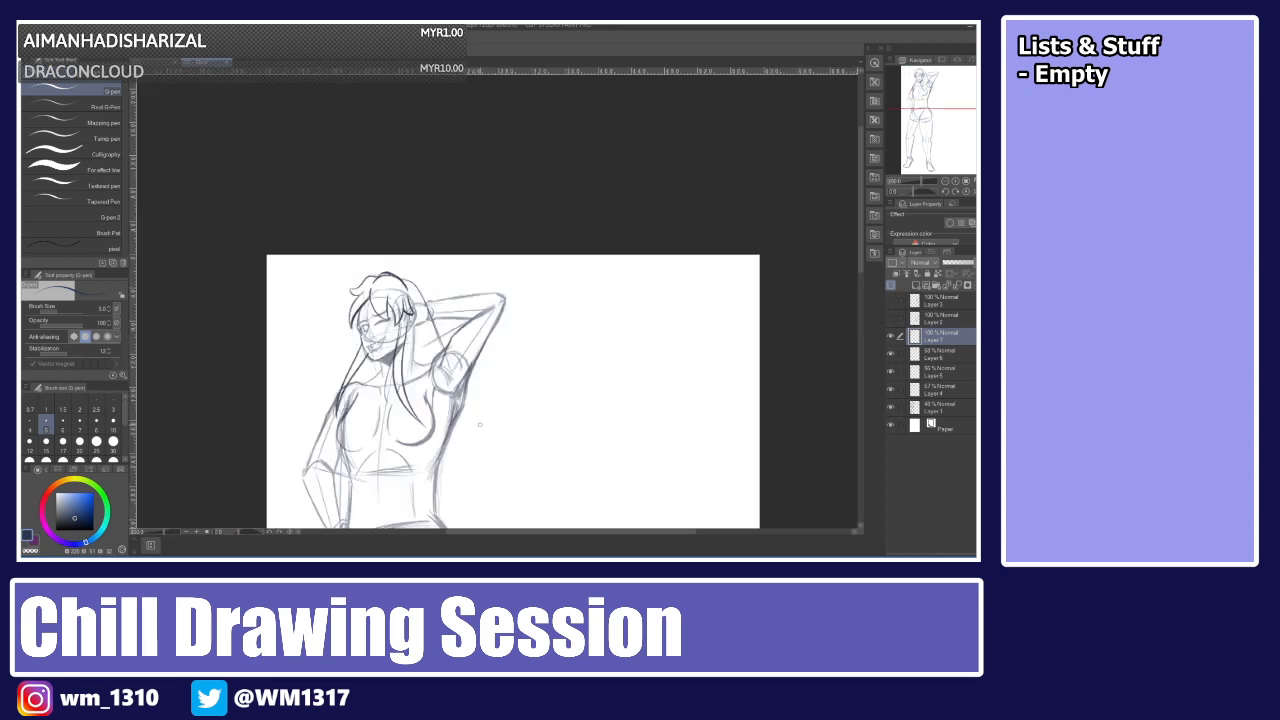
# Try several strands flowing from the crown down the back of the head, undoing most of them.
pyautogui.moveTo(860, 246); pyautogui.dragTo(850, 283)
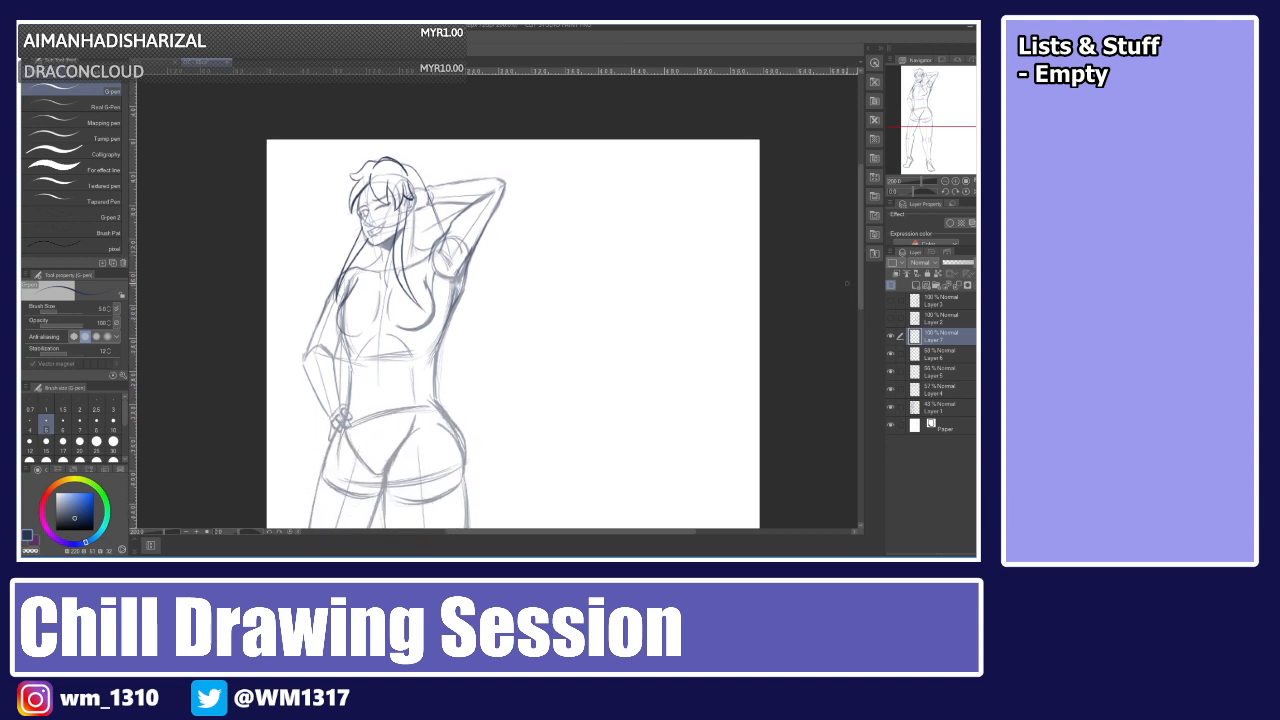
pyautogui.moveTo(440, 212); pyautogui.dragTo(487, 347)
pyautogui.hotkey('ctrl', 'z')
pyautogui.moveTo(434, 209); pyautogui.dragTo(483, 337)
pyautogui.hotkey('ctrl', 'z')
pyautogui.moveTo(434, 208); pyautogui.dragTo(490, 332)
pyautogui.hotkey('ctrl', 'z')
pyautogui.moveTo(403, 165); pyautogui.dragTo(522, 280)
pyautogui.hotkey('ctrl', 'z')
pyautogui.moveTo(403, 165); pyautogui.dragTo(475, 227)
pyautogui.hotkey('ctrl', 'z')
pyautogui.moveTo(402, 164); pyautogui.dragTo(466, 227)
pyautogui.moveTo(414, 170); pyautogui.dragTo(485, 300)
pyautogui.hotkey('ctrl', 'z')
pyautogui.moveTo(412, 168); pyautogui.dragTo(485, 300)
pyautogui.hotkey('ctrl', 'z')
pyautogui.moveTo(428, 203); pyautogui.dragTo(501, 300)
pyautogui.moveTo(372, 252); pyautogui.dragTo(324, 326)
pyautogui.hotkey('ctrl', 'z')
pyautogui.moveTo(372, 249); pyautogui.dragTo(344, 335)
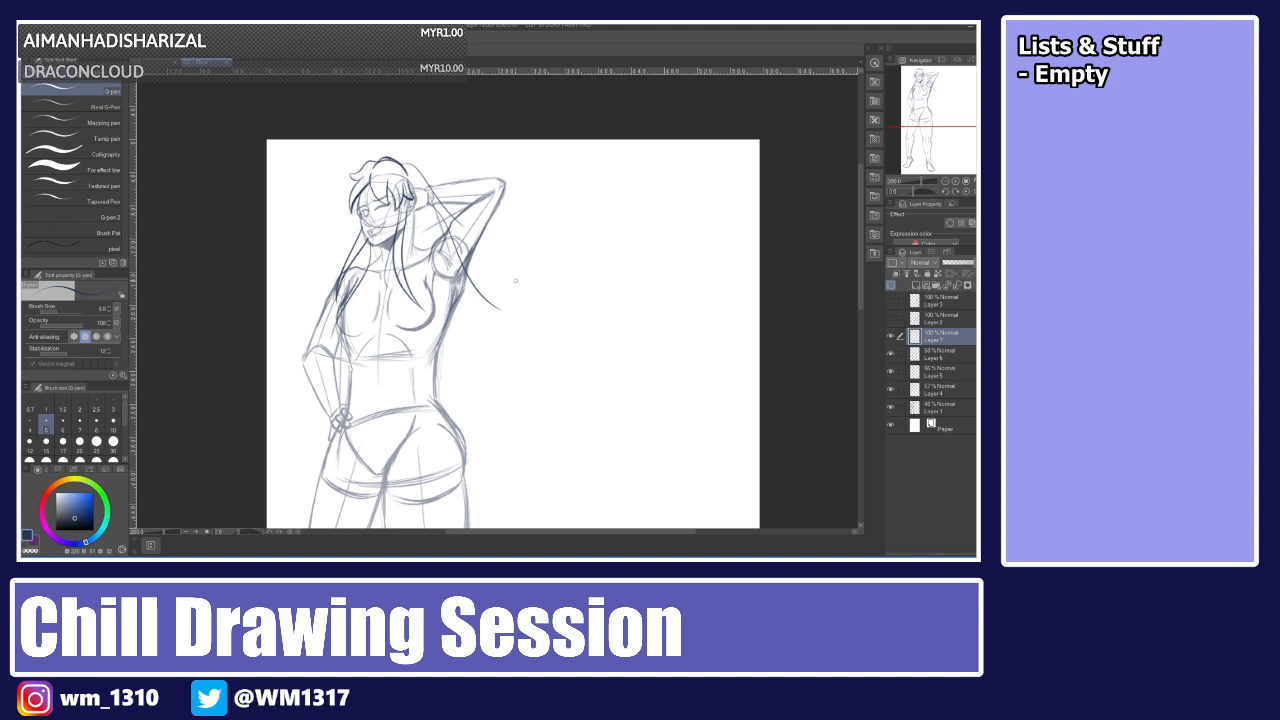
# Retry long back-hair strands from the crown toward the raised arm, undoing each attempt.
pyautogui.hotkey('ctrl', 'z')
pyautogui.hotkey('ctrl', 'z')
pyautogui.hotkey('ctrl', 'z')
pyautogui.moveTo(412, 168)
pyautogui.mouseDown()
pyautogui.moveTo(468, 217)
pyautogui.moveTo(494, 327)
pyautogui.mouseUp()
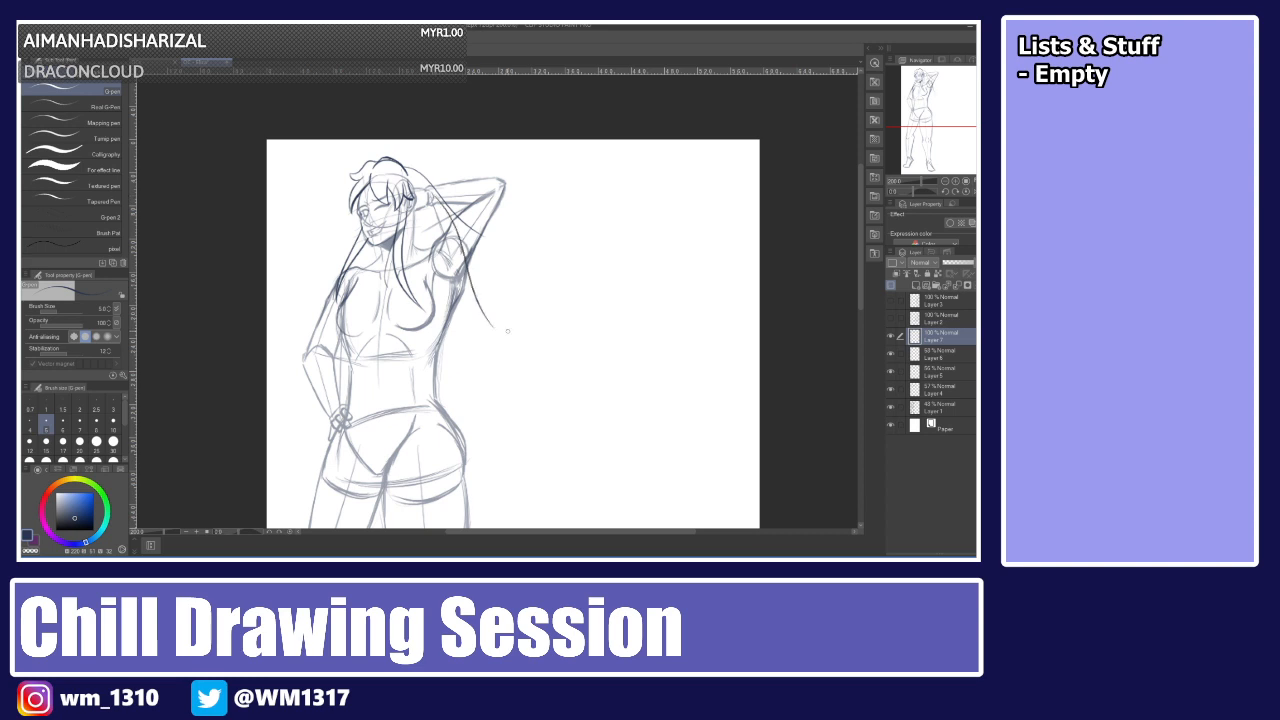
pyautogui.hotkey('ctrl', 'z')
pyautogui.hotkey('ctrl', 'z')
pyautogui.moveTo(410, 168); pyautogui.dragTo(493, 295)
pyautogui.hotkey('ctrl', 'z')
pyautogui.moveTo(408, 166); pyautogui.dragTo(501, 294)
pyautogui.hotkey('ctrl', 'z')
pyautogui.moveTo(408, 165); pyautogui.dragTo(503, 307)
pyautogui.moveTo(426, 186)
pyautogui.mouseDown()
pyautogui.moveTo(477, 247)
pyautogui.moveTo(468, 229)
pyautogui.mouseUp()
pyautogui.hotkey('ctrl', 'z')
pyautogui.hotkey('ctrl', 'z')
pyautogui.hotkey('ctrl', 'z')
pyautogui.hotkey('ctrl', 'z')
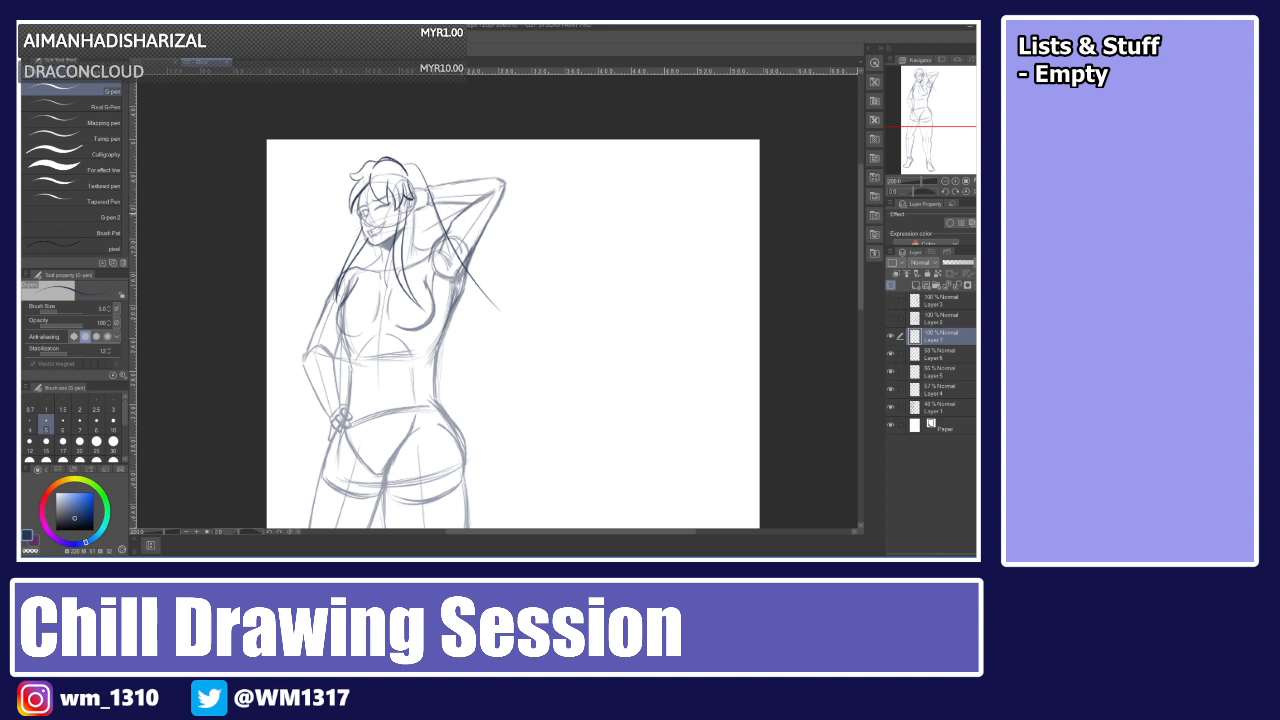
# Attempt strands along the side of the face and behind the neck, repeatedly undoing them.
pyautogui.hotkey('ctrl', 'z')
pyautogui.moveTo(373, 247); pyautogui.dragTo(343, 331)
pyautogui.hotkey('ctrl', 'z')
pyautogui.moveTo(374, 245); pyautogui.dragTo(353, 297)
pyautogui.hotkey('ctrl', 'z')
pyautogui.moveTo(374, 243); pyautogui.dragTo(357, 281)
pyautogui.hotkey('ctrl', 'z')
pyautogui.moveTo(410, 166); pyautogui.dragTo(470, 287)
pyautogui.hotkey('ctrl', 'z')
pyautogui.moveTo(412, 166); pyautogui.dragTo(472, 287)
pyautogui.hotkey('ctrl', 'z')
pyautogui.moveTo(410, 168); pyautogui.dragTo(470, 252)
pyautogui.hotkey('ctrl', 'z')
pyautogui.moveTo(406, 168); pyautogui.dragTo(456, 238)
pyautogui.hotkey('ctrl', 'z')
pyautogui.moveTo(404, 166)
pyautogui.mouseDown()
pyautogui.moveTo(462, 238)
pyautogui.moveTo(492, 315)
pyautogui.mouseUp()
pyautogui.hotkey('ctrl', 'z')
pyautogui.moveTo(428, 214); pyautogui.dragTo(484, 305)
pyautogui.moveTo(431, 217); pyautogui.dragTo(472, 242)
pyautogui.hotkey('ctrl', 'z')
pyautogui.hotkey('ctrl', 'z')
pyautogui.hotkey('ctrl', 'z')
pyautogui.moveTo(450, 286)
pyautogui.mouseDown()
pyautogui.moveTo(489, 313)
pyautogui.moveTo(474, 377)
pyautogui.moveTo(448, 351)
pyautogui.moveTo(466, 320)
pyautogui.moveTo(456, 354)
pyautogui.mouseUp()
pyautogui.hotkey('ctrl', 'z')
pyautogui.hotkey('ctrl', 'z')
pyautogui.hotkey('ctrl', 'z')
pyautogui.hotkey('ctrl', 'z')
pyautogui.hotkey('ctrl', 'z')
pyautogui.hotkey('ctrl', 'z')
pyautogui.moveTo(465, 301); pyautogui.dragTo(446, 354)
pyautogui.hotkey('ctrl', 'z')
pyautogui.moveTo(462, 296); pyautogui.dragTo(449, 354)
pyautogui.moveTo(452, 304)
pyautogui.mouseDown()
pyautogui.moveTo(446, 358)
pyautogui.moveTo(436, 340)
pyautogui.moveTo(488, 314)
pyautogui.mouseUp()
pyautogui.hotkey('ctrl', 'z')
pyautogui.hotkey('ctrl', 'z')
# Undo the remaining attempted strands behind the head.
pyautogui.hotkey('ctrl', 'z')
pyautogui.hotkey('ctrl', 'z')
pyautogui.hotkey('ctrl', 'z')
pyautogui.hotkey('ctrl', 'z')
pyautogui.hotkey('ctrl', 'z')
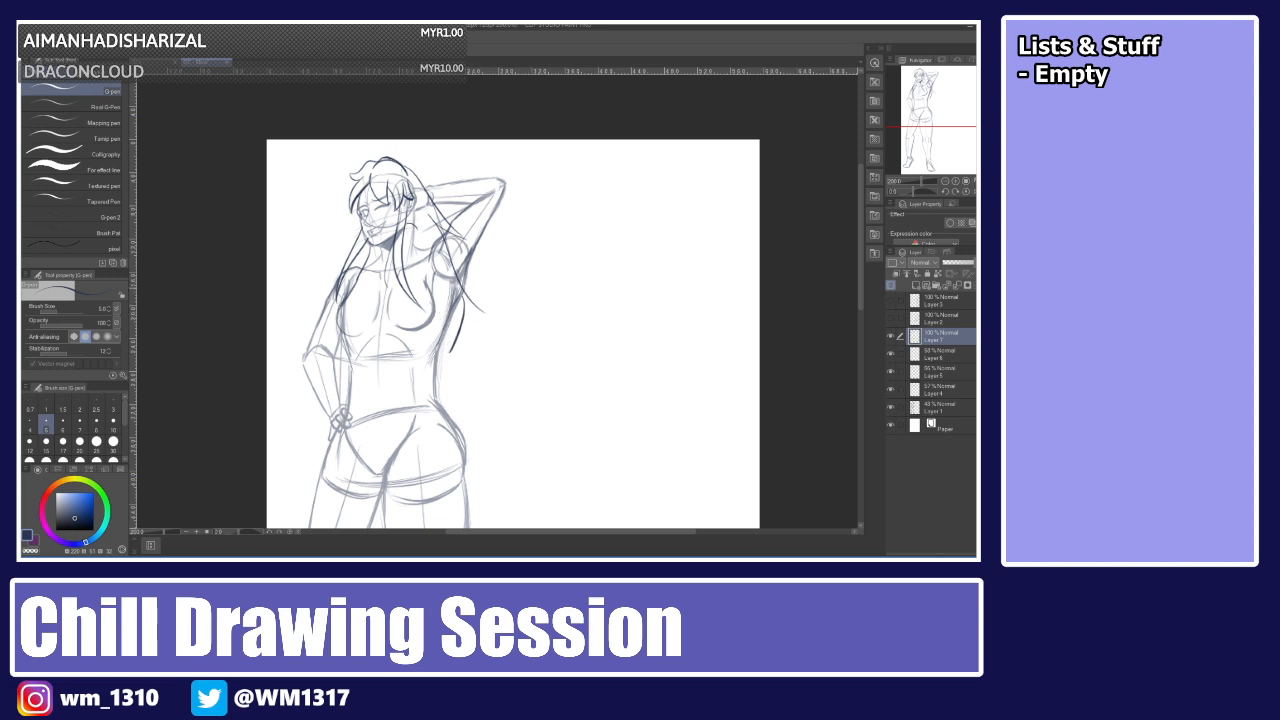
pyautogui.moveTo(438, 220); pyautogui.dragTo(464, 239)
pyautogui.hotkey('ctrl', 'z')
pyautogui.hotkey('ctrl', 'z')
pyautogui.hotkey('ctrl', 'z')
pyautogui.hotkey('ctrl', 'z')
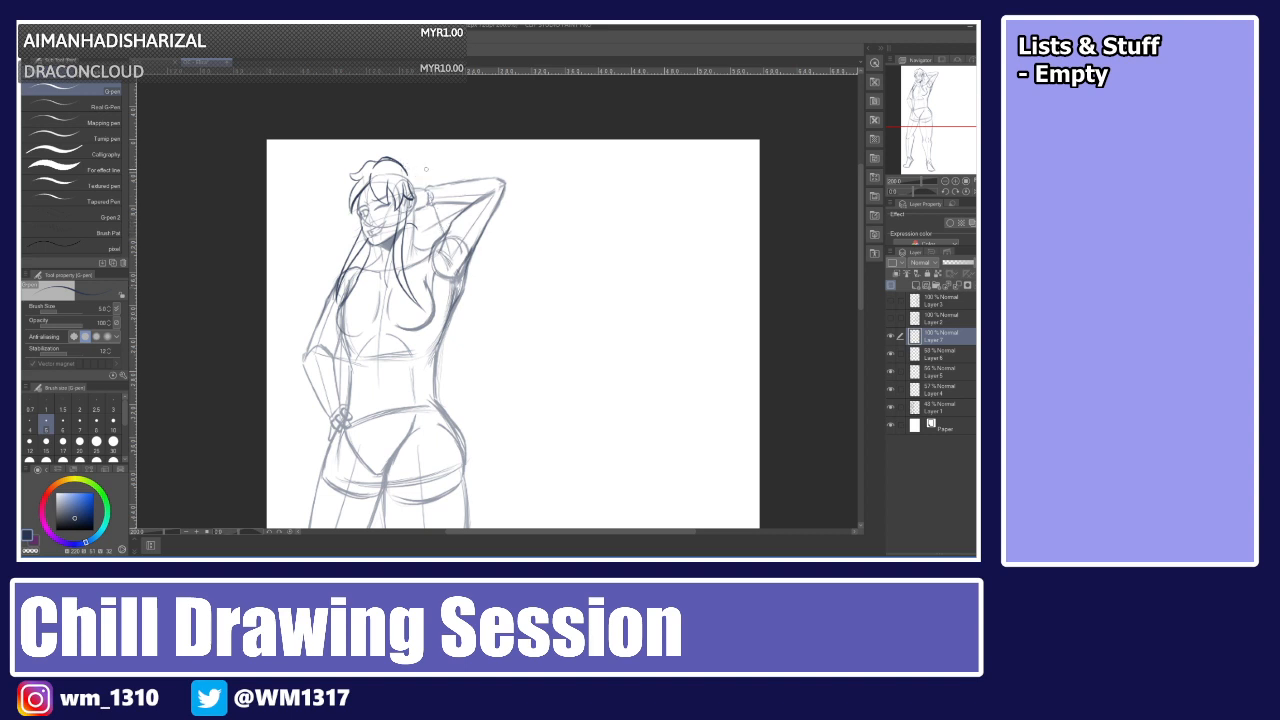
pyautogui.scroll(2, 426, 169)
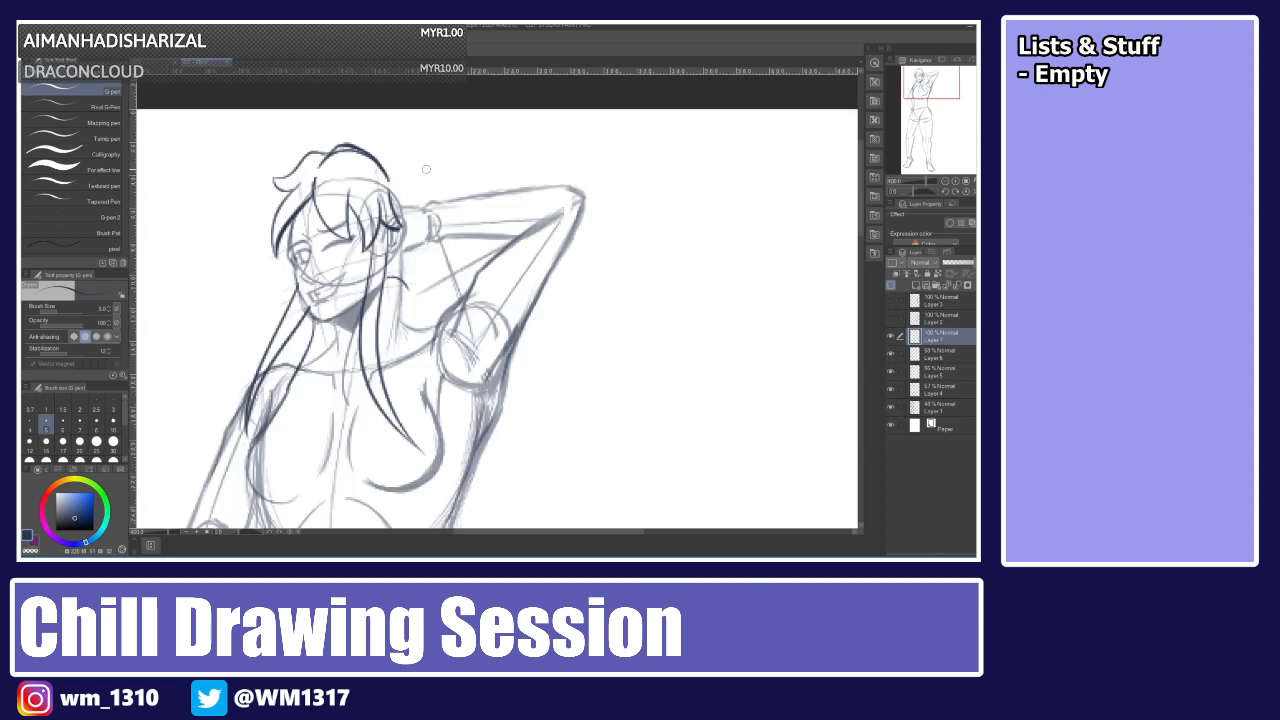
pyautogui.hotkey('ctrl', 'z')
# Try a back-hair outline from the crown and a strand below the ear, undoing them.
pyautogui.moveTo(378, 159); pyautogui.dragTo(503, 268)
pyautogui.hotkey('ctrl', 'z')
pyautogui.moveTo(374, 157); pyautogui.dragTo(455, 196)
pyautogui.moveTo(437, 214); pyautogui.dragTo(508, 413)
pyautogui.hotkey('ctrl', 'z')
pyautogui.moveTo(437, 246)
pyautogui.mouseDown()
pyautogui.moveTo(445, 340)
pyautogui.moveTo(473, 378)
pyautogui.moveTo(403, 321)
pyautogui.mouseUp()
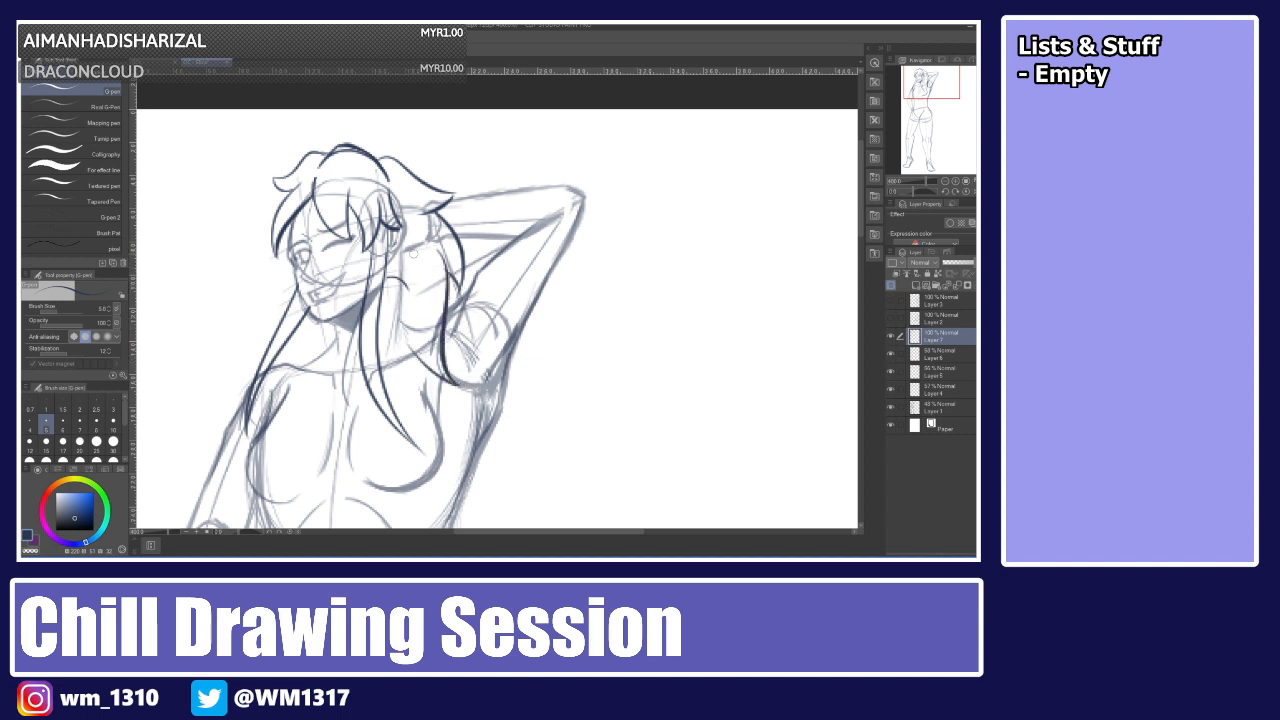
pyautogui.hotkey('ctrl', 'z')
pyautogui.moveTo(386, 281); pyautogui.dragTo(411, 292)
pyautogui.hotkey('ctrl', 'z')
pyautogui.moveTo(312, 316); pyautogui.dragTo(278, 421)
pyautogui.hotkey('ctrl', 'z')
pyautogui.hotkey('ctrl', 'z')
pyautogui.hotkey('ctrl', 'z')
pyautogui.moveTo(312, 314)
pyautogui.mouseDown()
pyautogui.moveTo(278, 437)
pyautogui.moveTo(323, 367)
pyautogui.mouseUp()
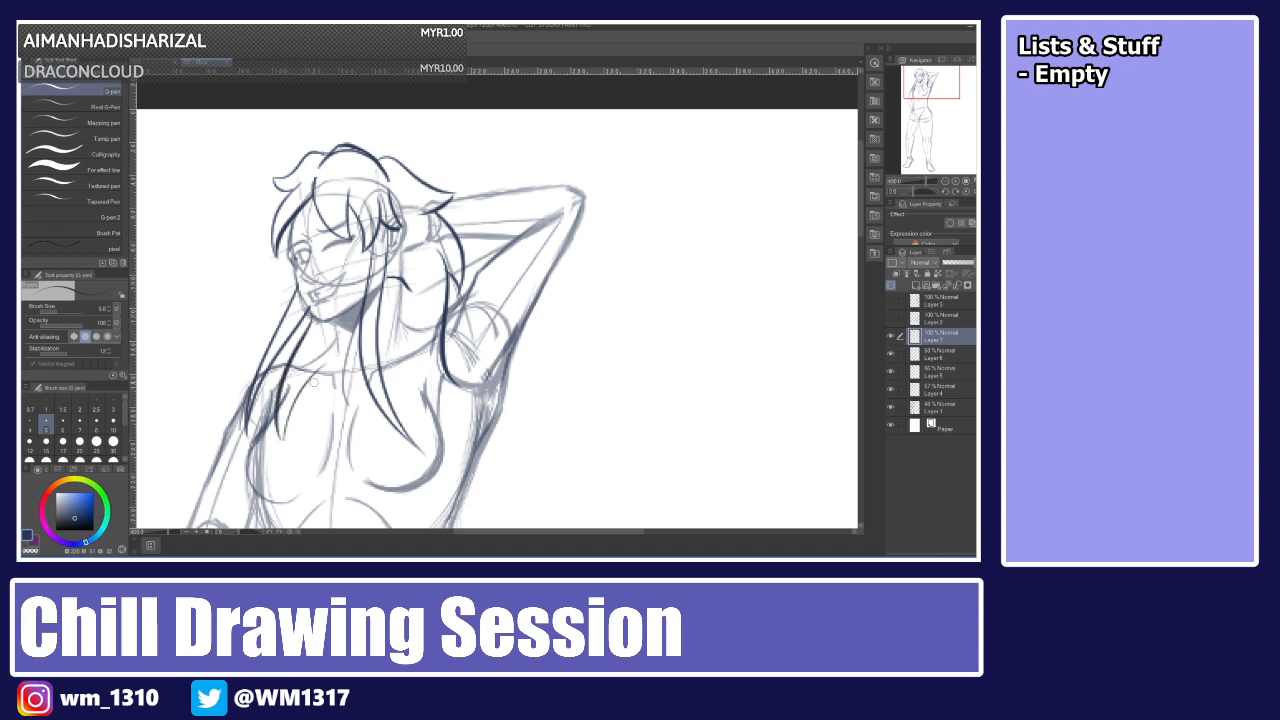
# Erase stray ends of the hair strands with the eraser, then undo the erasing.
pyautogui.press('e')
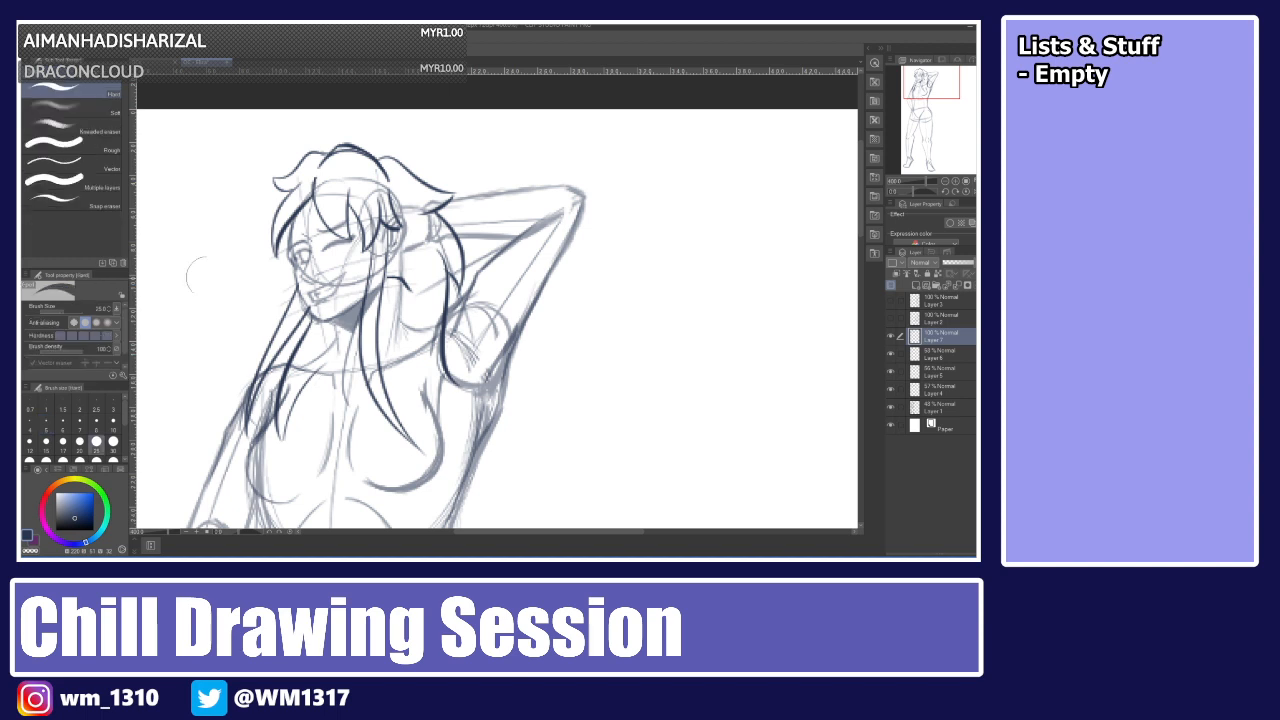
pyautogui.moveTo(289, 391)
pyautogui.mouseDown()
pyautogui.moveTo(290, 378)
pyautogui.moveTo(297, 393)
pyautogui.mouseUp()
pyautogui.press('p')
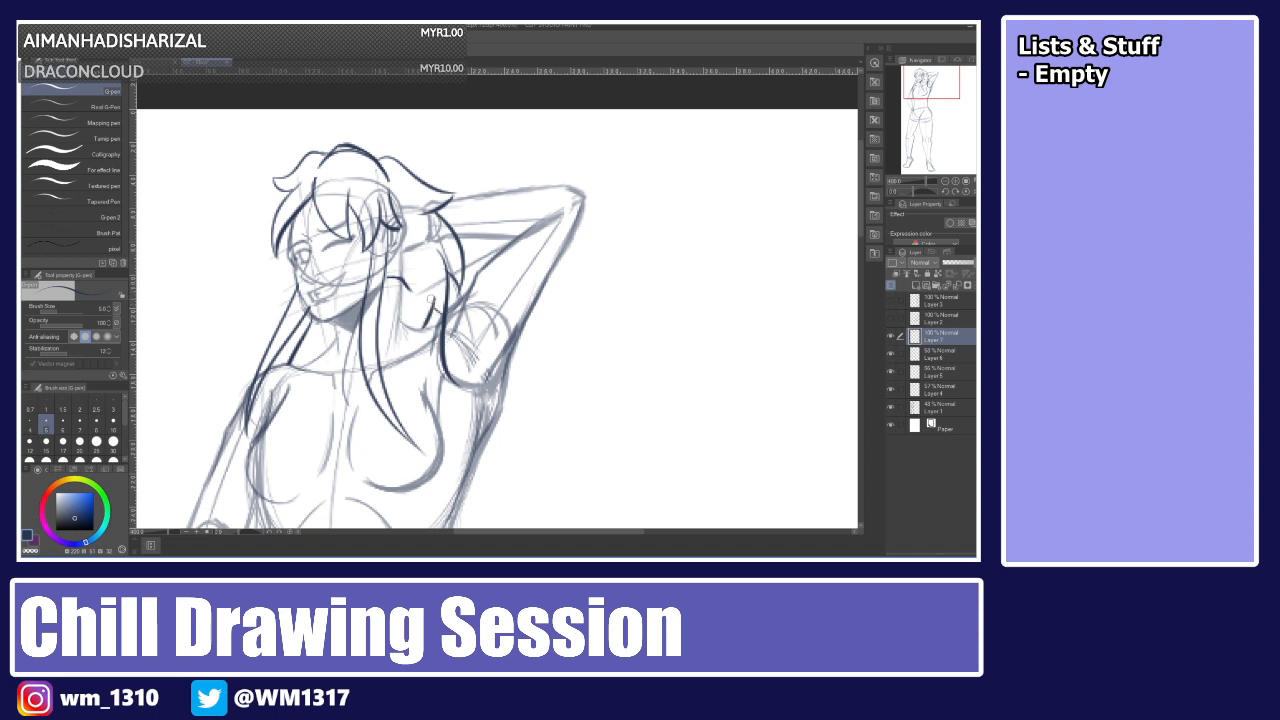
pyautogui.press('e')
pyautogui.moveTo(442, 336); pyautogui.dragTo(449, 362)
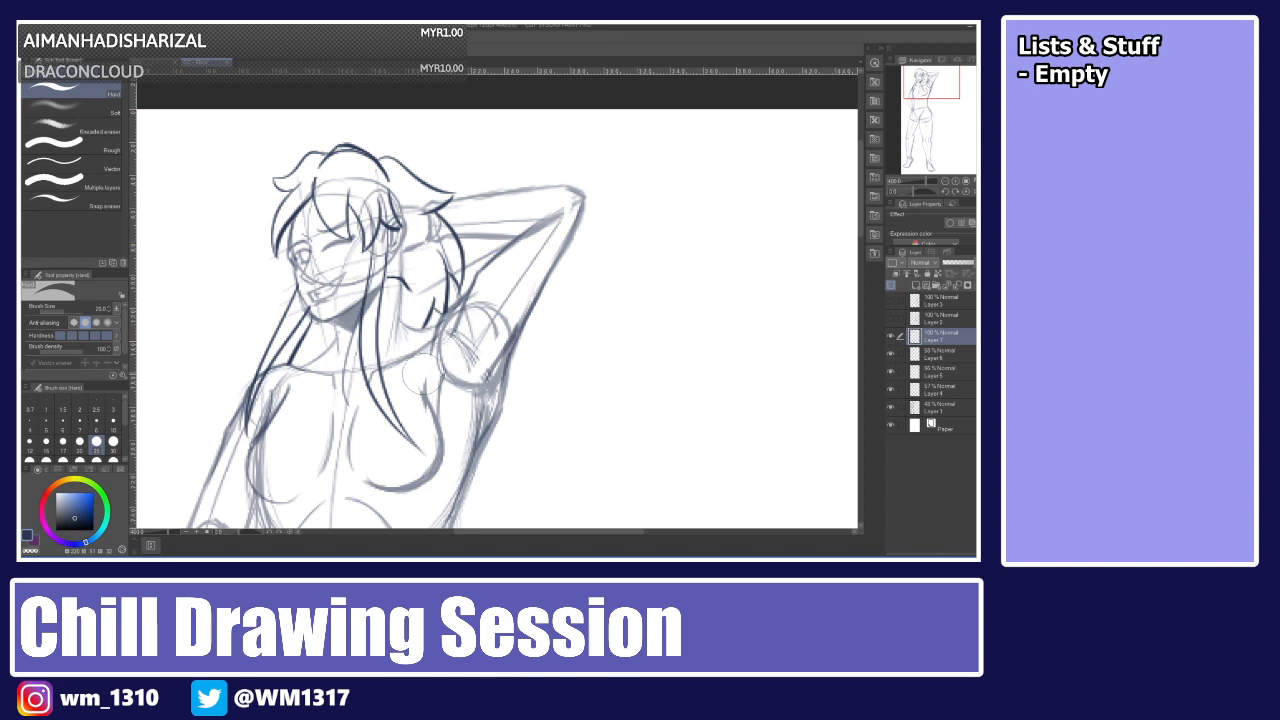
pyautogui.press('p')
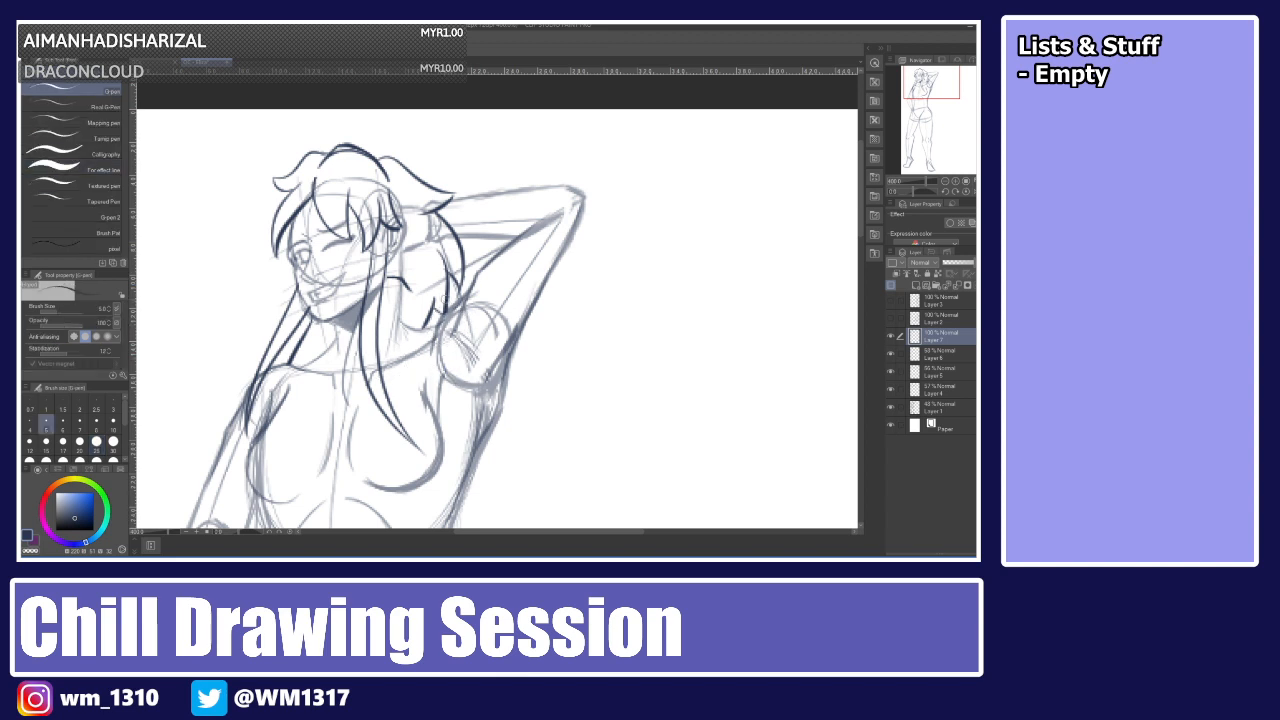
pyautogui.moveTo(438, 309); pyautogui.dragTo(446, 328)
pyautogui.hotkey('ctrl', 'z')
pyautogui.hotkey('ctrl', 'z')
pyautogui.hotkey('ctrl', 'z')
pyautogui.hotkey('ctrl', 'z')
pyautogui.hotkey('ctrl', 'z')
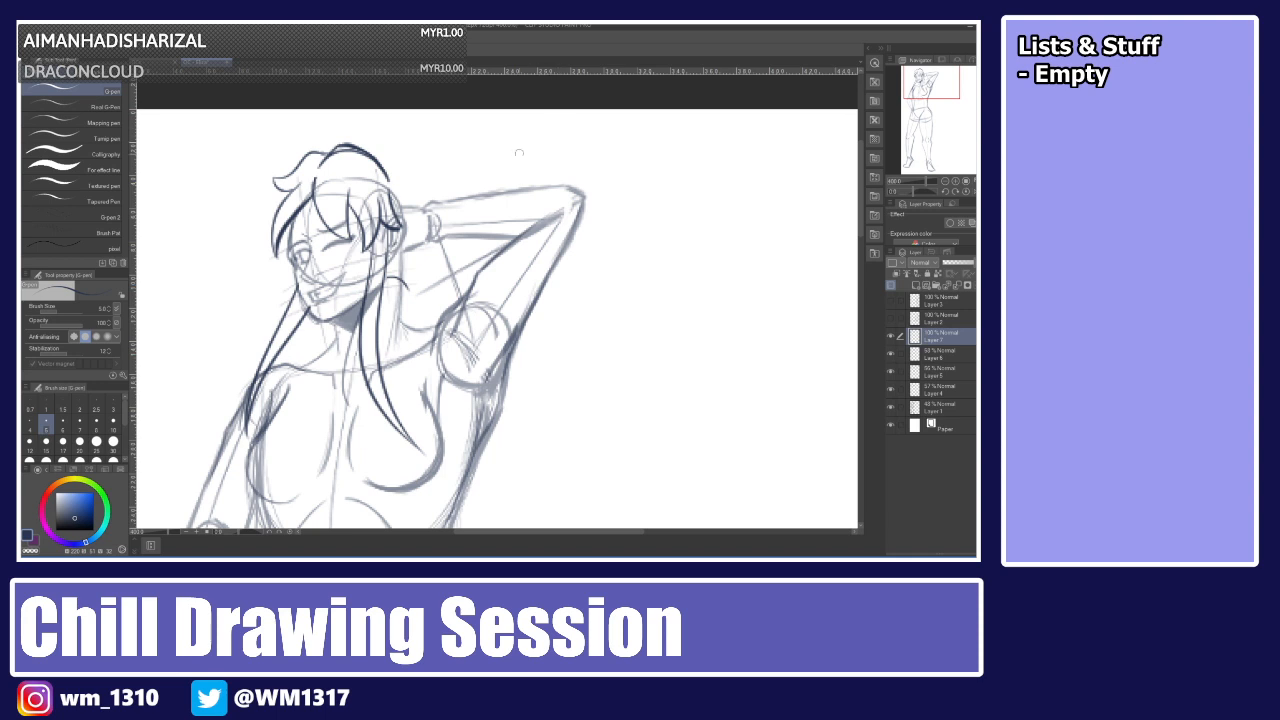
# Attempt strands from the crown over the raised arm again, then undo them all.
pyautogui.moveTo(377, 159); pyautogui.dragTo(468, 190)
pyautogui.hotkey('ctrl', 'z')
pyautogui.moveTo(380, 163)
pyautogui.mouseDown()
pyautogui.moveTo(470, 180)
pyautogui.moveTo(432, 198)
pyautogui.moveTo(465, 270)
pyautogui.mouseUp()
pyautogui.hotkey('ctrl', 'z')
pyautogui.moveTo(447, 197)
pyautogui.mouseDown()
pyautogui.moveTo(459, 263)
pyautogui.moveTo(441, 236)
pyautogui.moveTo(420, 301)
pyautogui.mouseUp()
pyautogui.hotkey('ctrl', 'z')
pyautogui.moveTo(440, 230)
pyautogui.mouseDown()
pyautogui.moveTo(423, 322)
pyautogui.moveTo(397, 297)
pyautogui.moveTo(403, 280)
pyautogui.mouseUp()
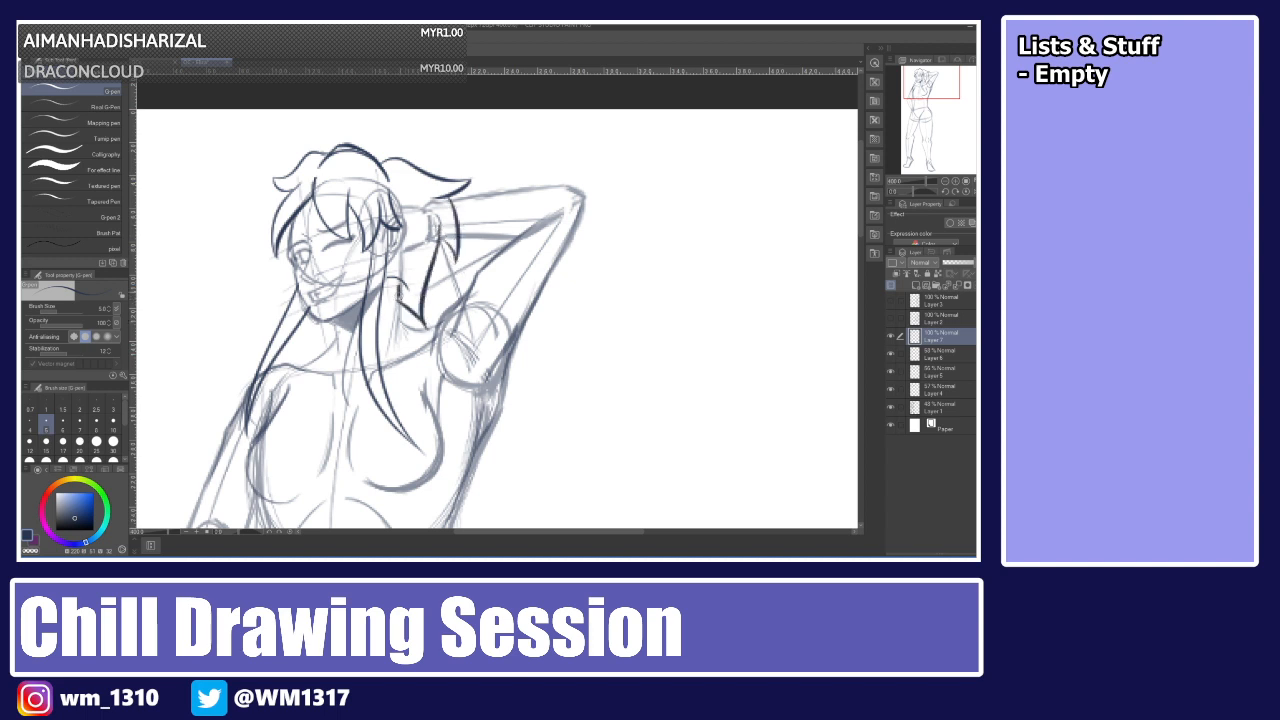
pyautogui.hotkey('ctrl', 'z')
pyautogui.hotkey('ctrl', 'z')
pyautogui.hotkey('ctrl', 'z')
pyautogui.hotkey('ctrl', 'z')
pyautogui.hotkey('ctrl', 'z')
pyautogui.hotkey('ctrl', 'z')
pyautogui.hotkey('ctrl', 'z')
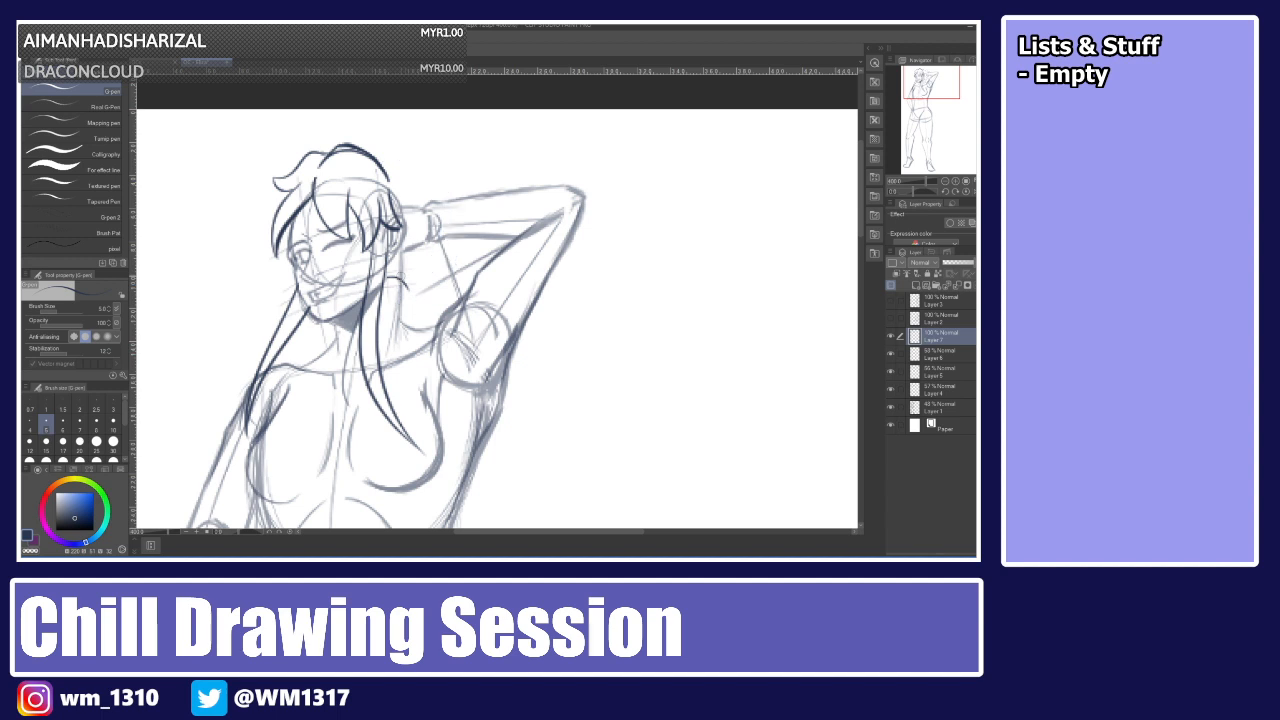
# Retry long strands from the crown and from behind the ear toward the arm, undoing each.
pyautogui.moveTo(378, 156)
pyautogui.mouseDown()
pyautogui.moveTo(472, 221)
pyautogui.moveTo(446, 198)
pyautogui.moveTo(468, 207)
pyautogui.moveTo(429, 211)
pyautogui.moveTo(508, 363)
pyautogui.mouseUp()
pyautogui.hotkey('ctrl', 'z')
pyautogui.hotkey('ctrl', 'z')
pyautogui.hotkey('ctrl', 'z')
pyautogui.moveTo(446, 217)
pyautogui.mouseDown()
pyautogui.moveTo(490, 329)
pyautogui.moveTo(537, 380)
pyautogui.mouseUp()
pyautogui.hotkey('ctrl', 'z')
pyautogui.hotkey('ctrl', 'z')
pyautogui.hotkey('ctrl', 'z')
pyautogui.hotkey('ctrl', 'z')
pyautogui.moveTo(379, 159); pyautogui.dragTo(480, 258)
pyautogui.hotkey('ctrl', 'z')
pyautogui.moveTo(379, 160)
pyautogui.mouseDown()
pyautogui.moveTo(407, 155)
pyautogui.moveTo(474, 214)
pyautogui.moveTo(428, 203)
pyautogui.moveTo(476, 324)
pyautogui.mouseUp()
pyautogui.hotkey('ctrl', 'z')
pyautogui.moveTo(442, 208); pyautogui.dragTo(520, 440)
pyautogui.hotkey('ctrl', 'z')
pyautogui.hotkey('ctrl', 'z')
pyautogui.moveTo(318, 165); pyautogui.dragTo(379, 157)
pyautogui.hotkey('ctrl', 'z')
# Erase the old outline at the crown of the head with the eraser.
pyautogui.press('e')
pyautogui.moveTo(330, 140); pyautogui.dragTo(376, 162)
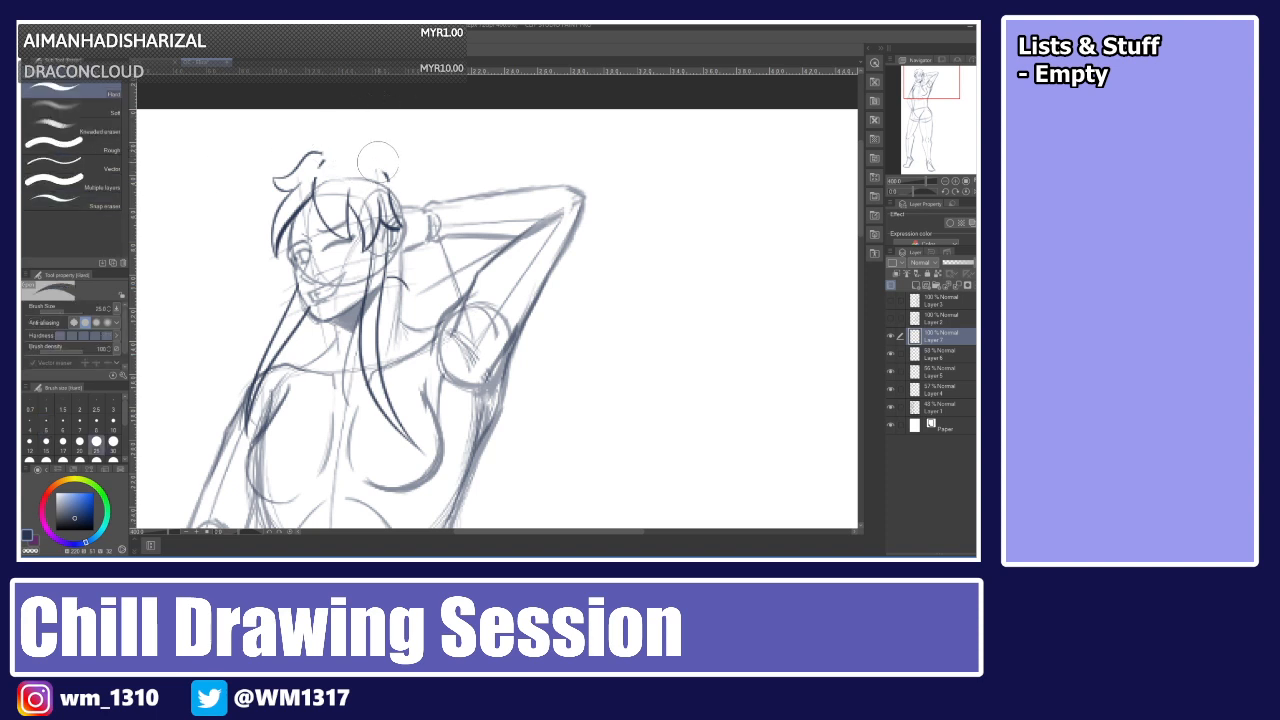
pyautogui.press('p')
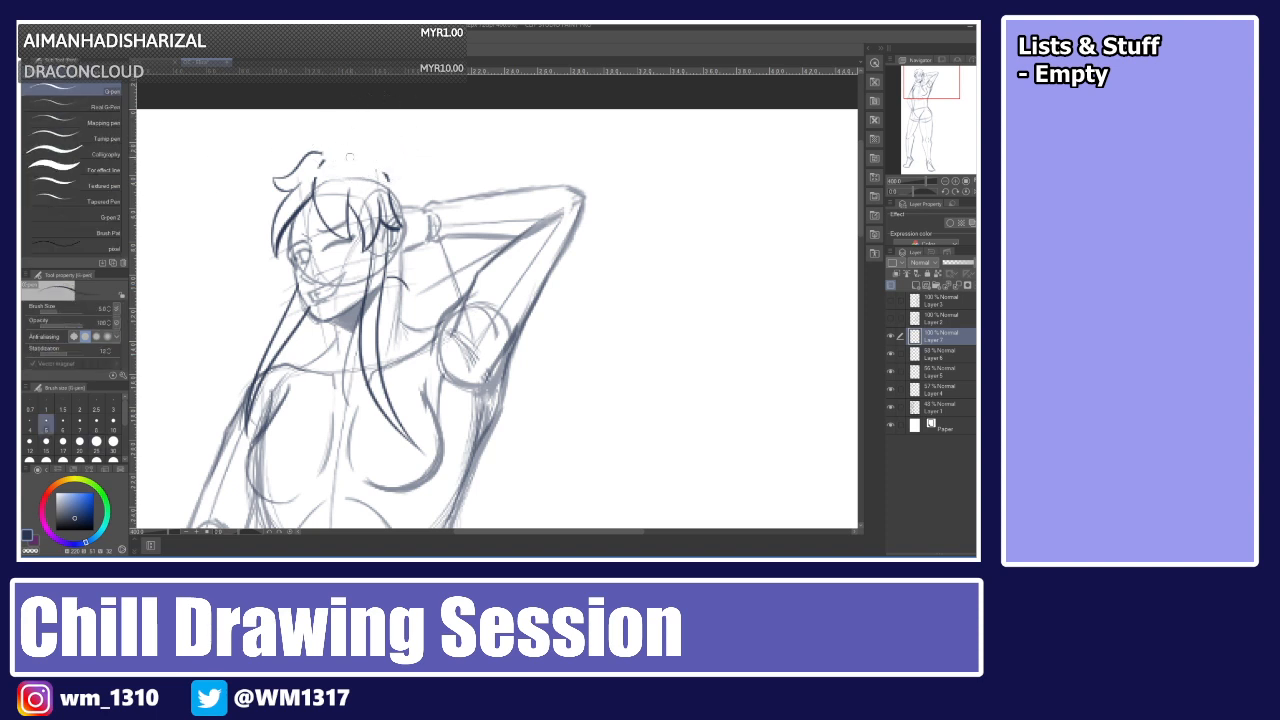
# Redraw the top of the head as a curve sweeping from the crown back over the raised arm.
pyautogui.moveTo(318, 161)
pyautogui.mouseDown()
pyautogui.moveTo(381, 175)
pyautogui.moveTo(374, 158)
pyautogui.moveTo(389, 181)
pyautogui.mouseUp()
pyautogui.hotkey('ctrl', 'z')
pyautogui.hotkey('ctrl', 'z')
pyautogui.moveTo(322, 152); pyautogui.dragTo(335, 151)
pyautogui.moveTo(372, 157); pyautogui.dragTo(463, 213)
pyautogui.hotkey('ctrl', 'z')
pyautogui.moveTo(376, 160); pyautogui.dragTo(518, 290)
pyautogui.hotkey('ctrl', 'z')
pyautogui.moveTo(374, 157)
pyautogui.mouseDown()
pyautogui.moveTo(409, 159)
pyautogui.moveTo(510, 282)
pyautogui.mouseUp()
pyautogui.hotkey('ctrl', 'z')
pyautogui.moveTo(372, 156); pyautogui.dragTo(494, 250)
pyautogui.hotkey('ctrl', 'z')
pyautogui.moveTo(373, 158); pyautogui.dragTo(519, 241)
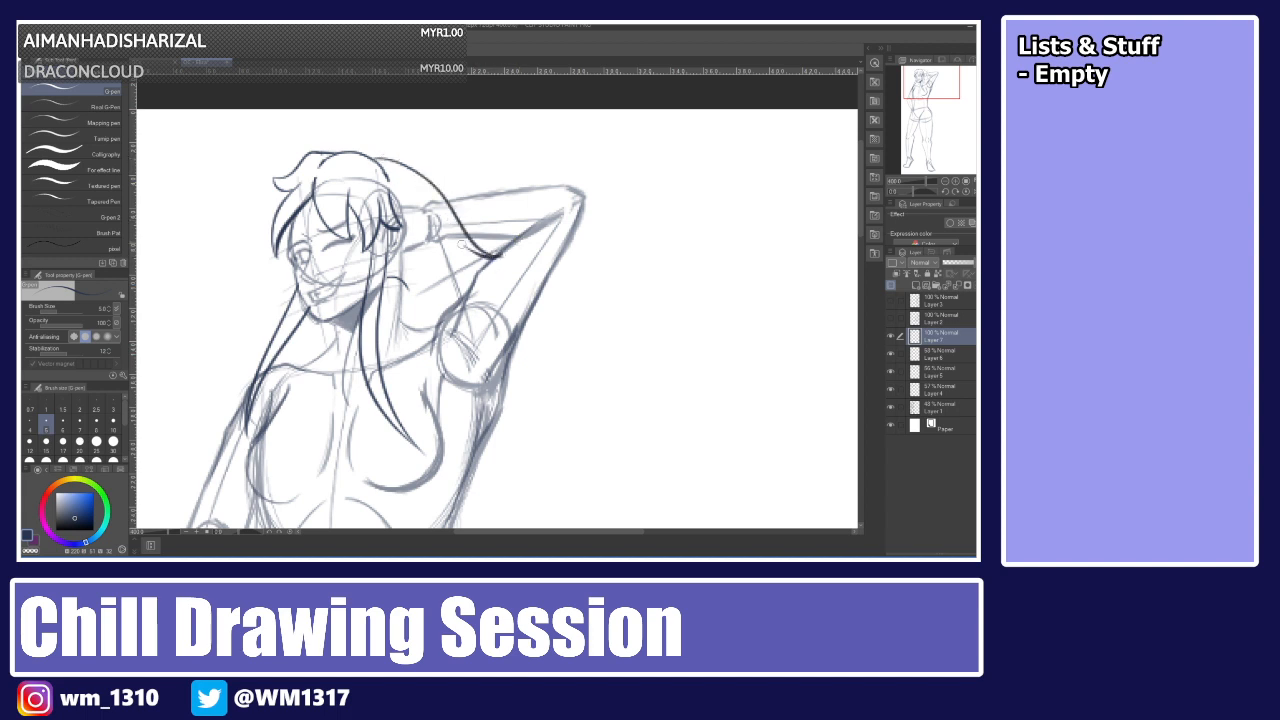
# Add a long strand flowing from behind the head down past the raised arm.
pyautogui.moveTo(448, 221); pyautogui.dragTo(538, 442)
pyautogui.hotkey('ctrl', 'z')
pyautogui.moveTo(445, 222)
pyautogui.mouseDown()
pyautogui.moveTo(555, 433)
pyautogui.moveTo(571, 437)
pyautogui.mouseUp()
pyautogui.hotkey('ctrl', 'z')
# Undo the recent hair strands beside the raised arm, then restore the curve at the top of the head.
pyautogui.hotkey('ctrl', 'z')
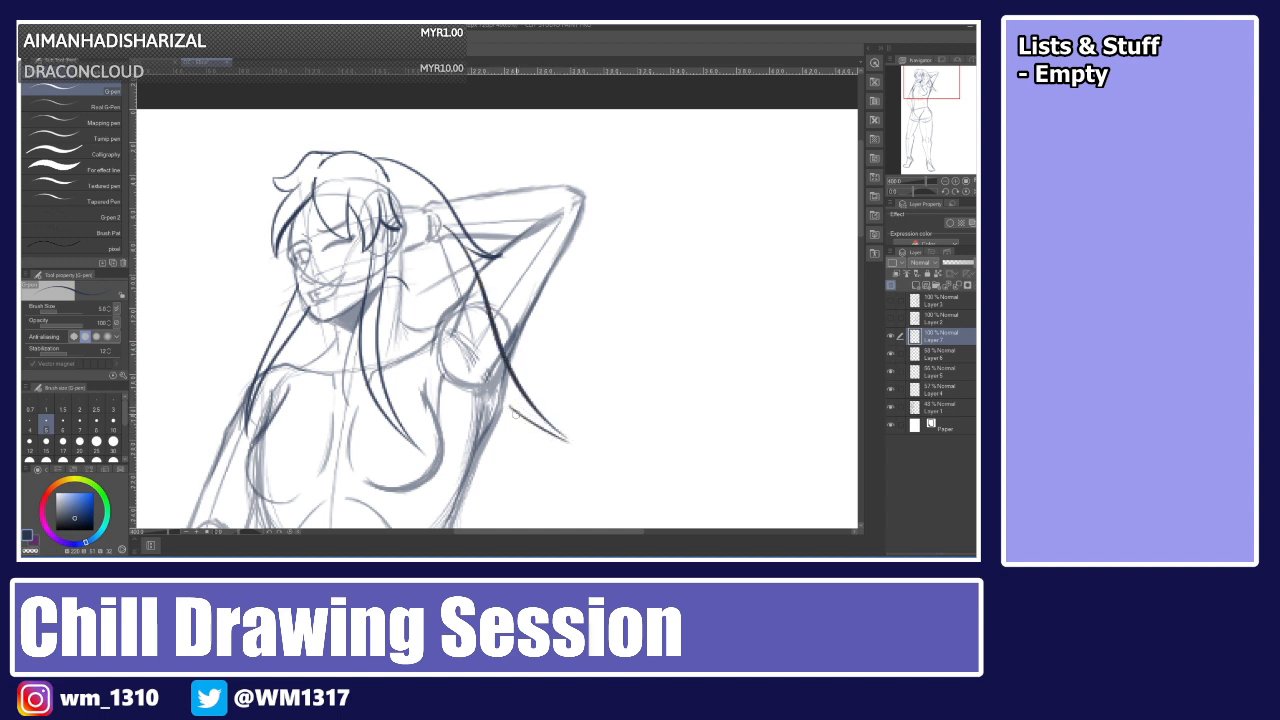
pyautogui.hotkey('ctrl', 'z')
pyautogui.moveTo(513, 411)
pyautogui.mouseDown()
pyautogui.moveTo(572, 432)
pyautogui.moveTo(545, 433)
pyautogui.moveTo(568, 439)
pyautogui.moveTo(450, 514)
pyautogui.mouseUp()
pyautogui.hotkey('ctrl', 'z')
pyautogui.hotkey('ctrl', 'z')
pyautogui.hotkey('ctrl', 'z')
pyautogui.moveTo(470, 442); pyautogui.dragTo(466, 486)
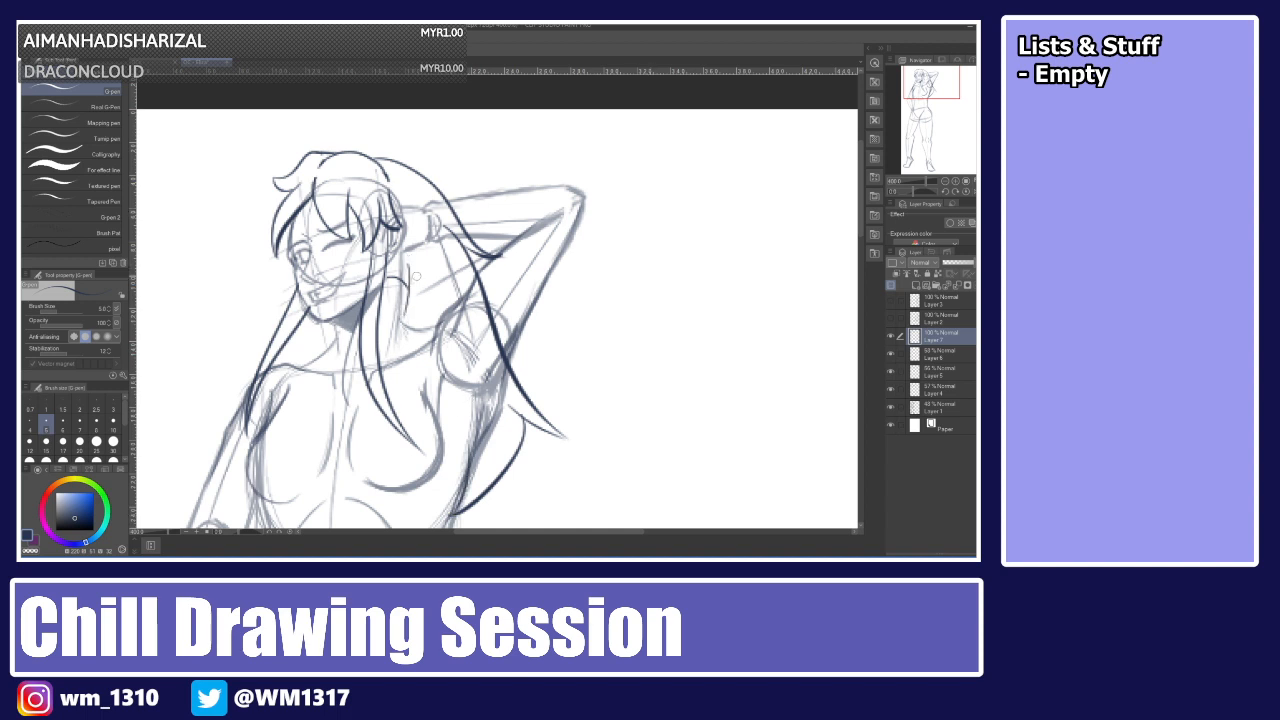
pyautogui.hotkey('ctrl', 'z')
pyautogui.hotkey('ctrl', 'z')
pyautogui.hotkey('ctrl', 'z')
pyautogui.hotkey('ctrl', 'z')
pyautogui.hotkey('ctrl', 'z')
pyautogui.hotkey('ctrl', 'z')
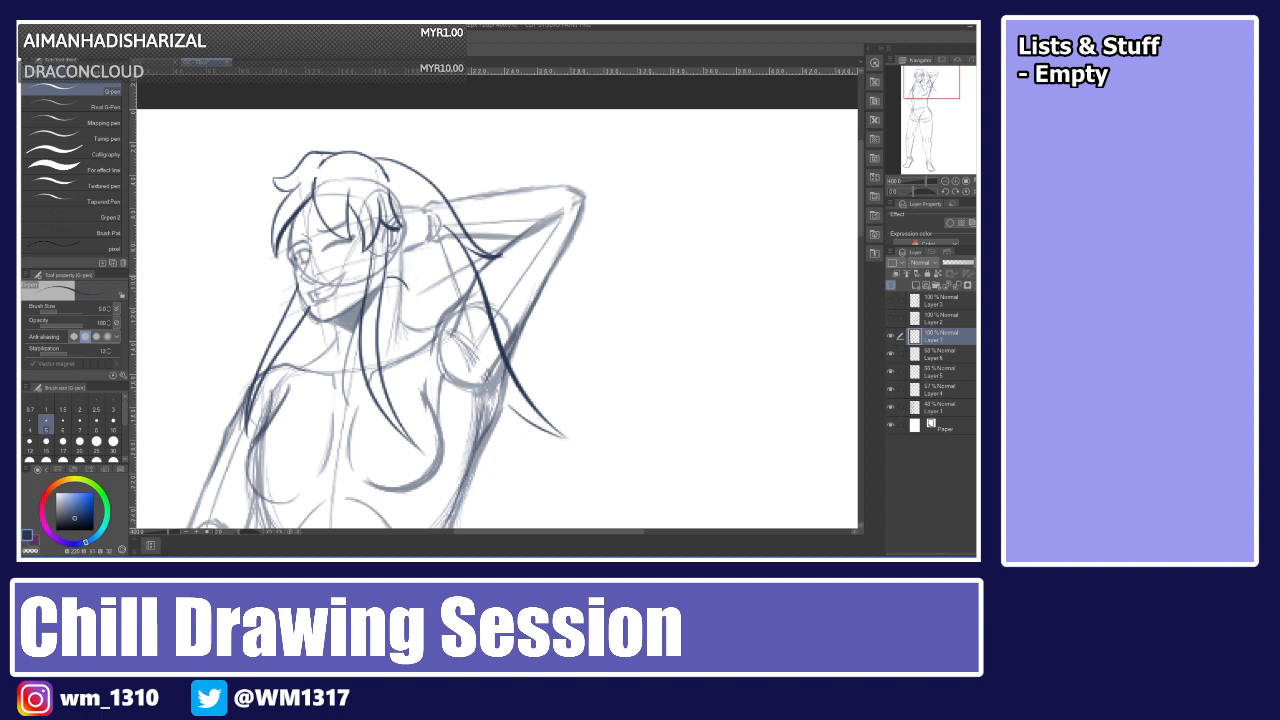
pyautogui.hotkey('ctrl', 'z')
pyautogui.hotkey('ctrl', 'z')
pyautogui.hotkey('ctrl', 'z')
pyautogui.hotkey('ctrl', 'z')
pyautogui.hotkey('ctrl', 'z')
pyautogui.hotkey('ctrl', 'z')
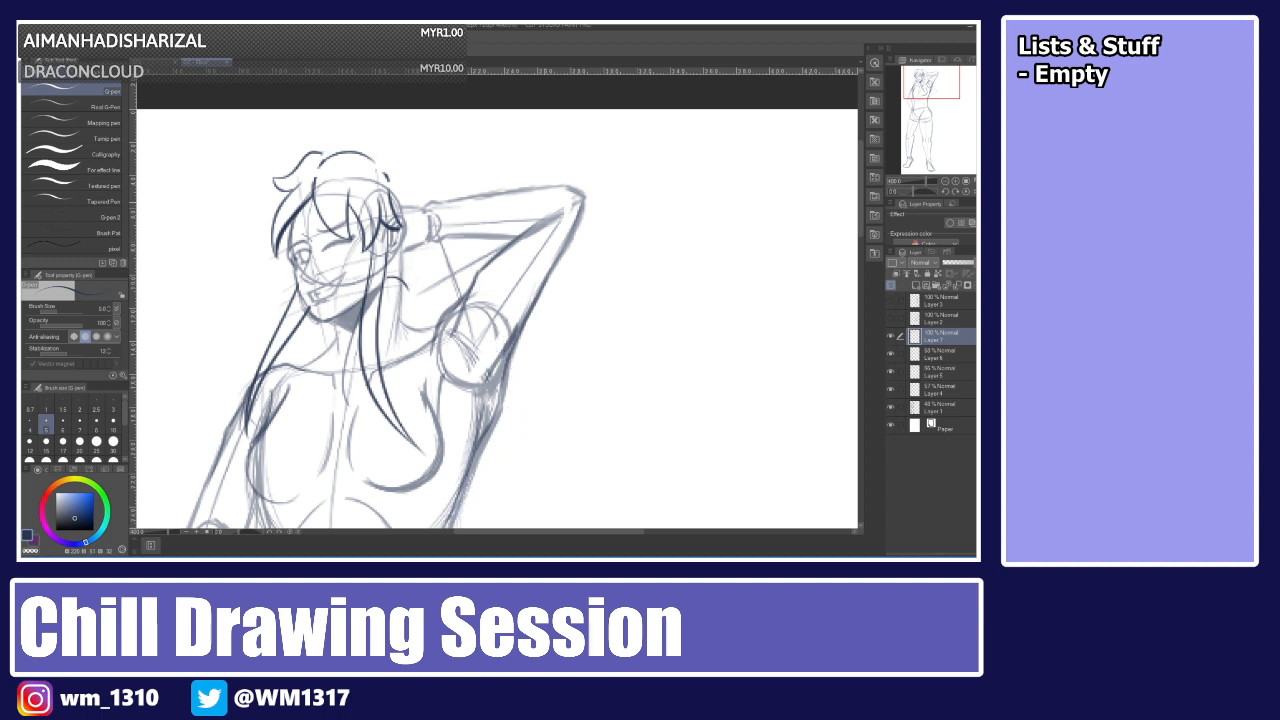
pyautogui.hotkey('ctrl', 'y')
pyautogui.hotkey('ctrl', 'y')
# Draw a short strand below the ear beside the neck, retrying it several times.
pyautogui.moveTo(386, 275); pyautogui.dragTo(424, 320)
pyautogui.hotkey('ctrl', 'z')
pyautogui.moveTo(386, 274)
pyautogui.mouseDown()
pyautogui.moveTo(417, 331)
pyautogui.moveTo(390, 344)
pyautogui.mouseUp()
pyautogui.hotkey('ctrl', 'z')
pyautogui.hotkey('ctrl', 'z')
pyautogui.hotkey('ctrl', 'z')
pyautogui.hotkey('ctrl', 'z')
pyautogui.hotkey('ctrl', 'z')
pyautogui.moveTo(400, 293); pyautogui.dragTo(391, 339)
pyautogui.hotkey('ctrl', 'z')
pyautogui.moveTo(401, 295); pyautogui.dragTo(393, 338)
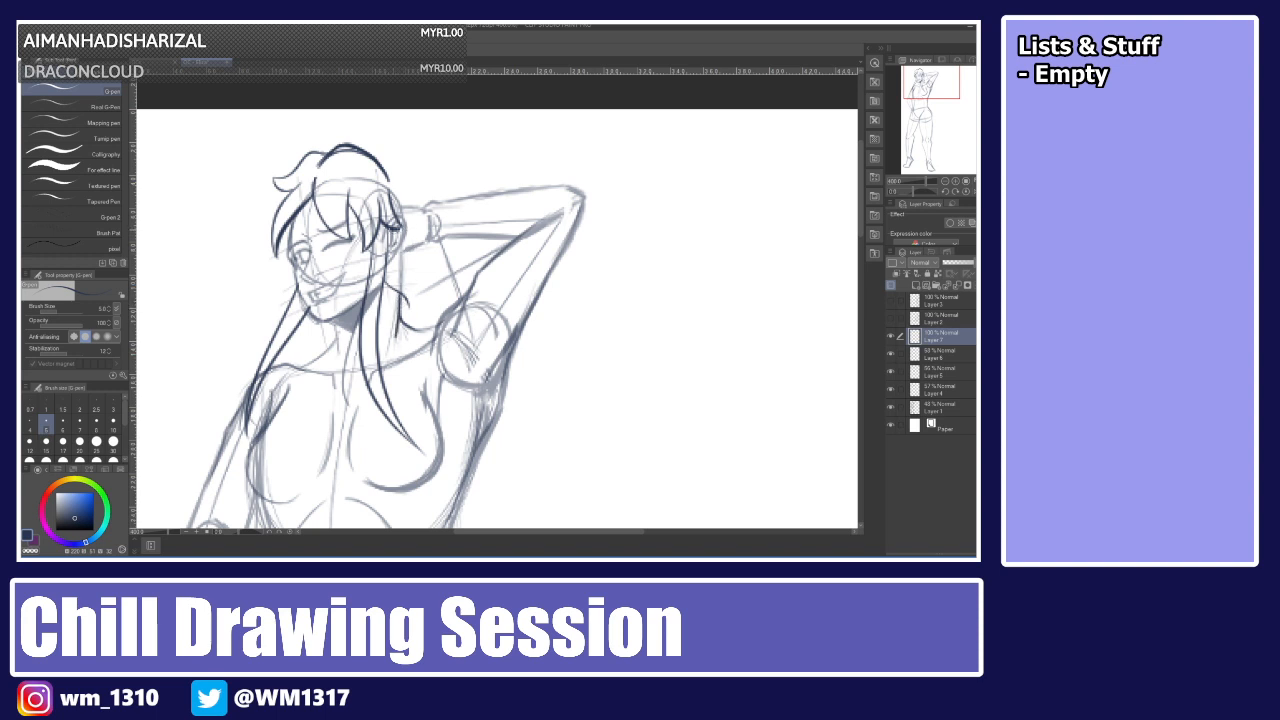
# Try long strands from the crown down past the raised arm, undoing each attempt.
pyautogui.moveTo(366, 150); pyautogui.dragTo(452, 220)
pyautogui.hotkey('ctrl', 'z')
pyautogui.moveTo(368, 150)
pyautogui.mouseDown()
pyautogui.moveTo(433, 171)
pyautogui.moveTo(517, 385)
pyautogui.mouseUp()
pyautogui.hotkey('ctrl', 'z')
pyautogui.moveTo(372, 154); pyautogui.dragTo(508, 388)
pyautogui.moveTo(315, 320); pyautogui.dragTo(288, 416)
pyautogui.hotkey('ctrl', 'z')
pyautogui.hotkey('ctrl', 'z')
# Look at the other open character illustration for reference and return to the sketch.
pyautogui.click(156, 62)
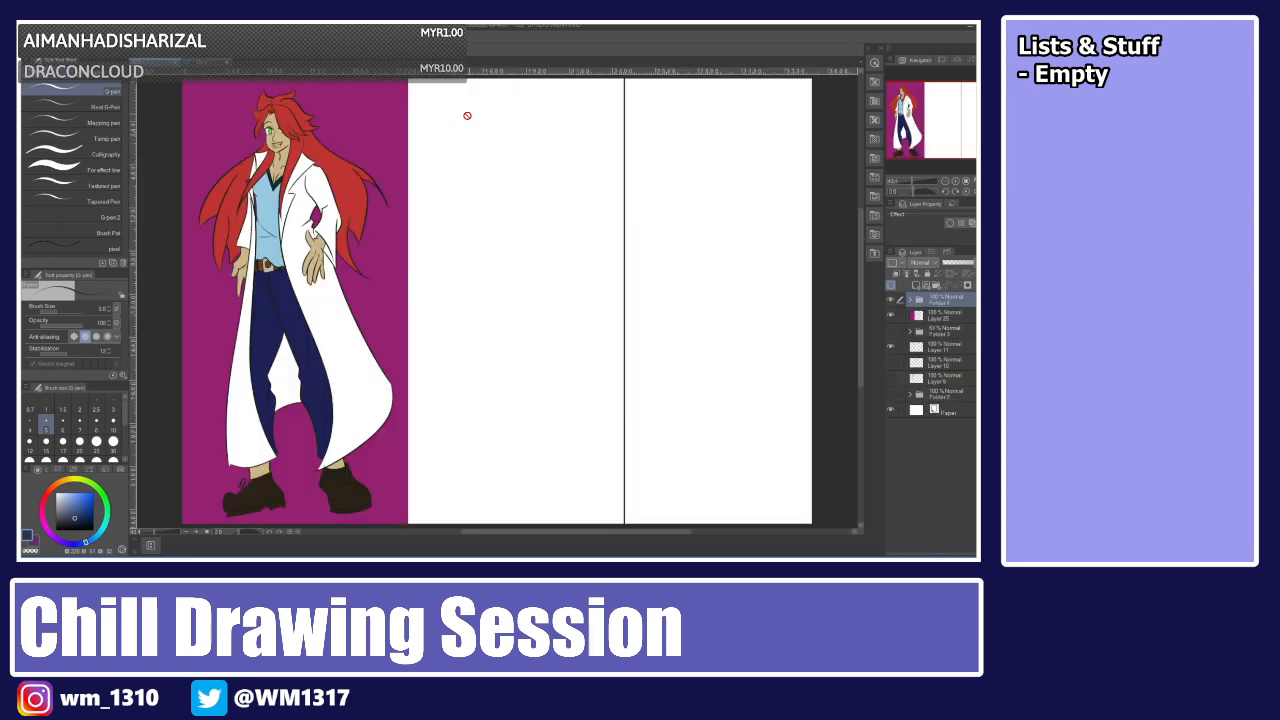
pyautogui.click(204, 62)
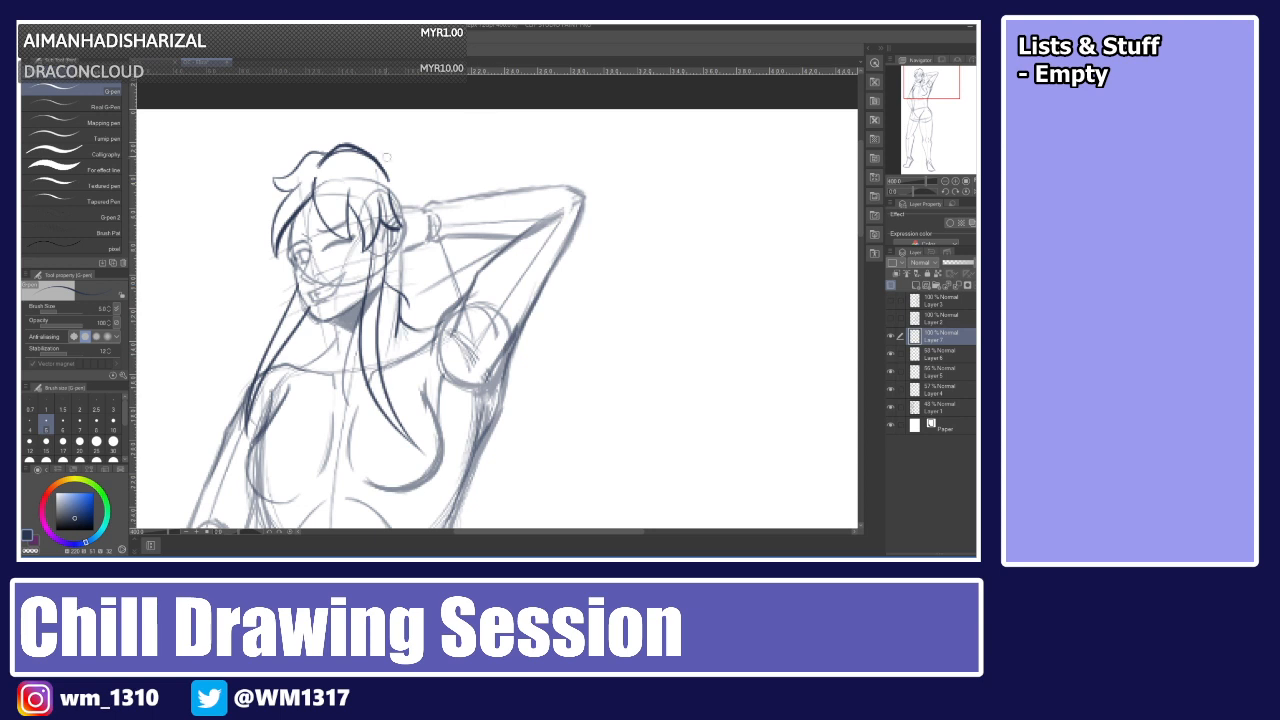
pyautogui.moveTo(367, 151)
pyautogui.mouseDown()
pyautogui.moveTo(391, 157)
pyautogui.moveTo(478, 270)
pyautogui.mouseUp()
pyautogui.hotkey('ctrl', 'z')
pyautogui.click(156, 62)
pyautogui.click(205, 62)
# Draw long hair strands flowing from the crown down behind the raised arm.
pyautogui.hotkey('ctrl', '-')
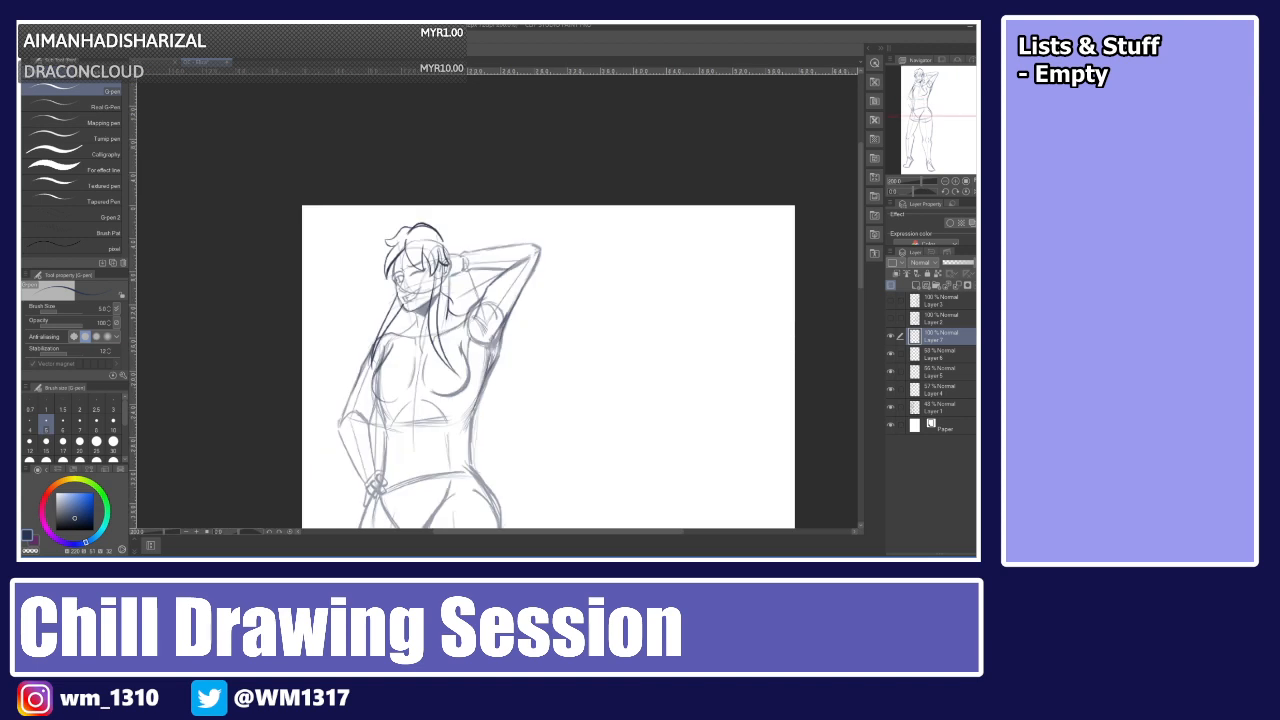
pyautogui.moveTo(437, 229); pyautogui.dragTo(558, 388)
pyautogui.hotkey('ctrl', 'z')
pyautogui.moveTo(437, 228); pyautogui.dragTo(534, 374)
pyautogui.hotkey('ctrl', 'z')
pyautogui.moveTo(437, 228)
pyautogui.mouseDown()
pyautogui.moveTo(554, 377)
pyautogui.moveTo(518, 368)
pyautogui.moveTo(526, 427)
pyautogui.mouseUp()
pyautogui.hotkey('ctrl', 'z')
pyautogui.hotkey('ctrl', 'z')
pyautogui.moveTo(487, 323); pyautogui.dragTo(505, 404)
pyautogui.hotkey('ctrl', 'z')
pyautogui.moveTo(490, 321); pyautogui.dragTo(511, 403)
pyautogui.hotkey('ctrl', 'z')
pyautogui.moveTo(504, 342); pyautogui.dragTo(522, 410)
pyautogui.hotkey('ctrl', 'z')
pyautogui.moveTo(506, 343); pyautogui.dragTo(517, 407)
pyautogui.hotkey('ctrl', 'z')
pyautogui.moveTo(502, 344); pyautogui.dragTo(512, 414)
pyautogui.hotkey('ctrl', 'z')
pyautogui.moveTo(490, 324); pyautogui.dragTo(511, 400)
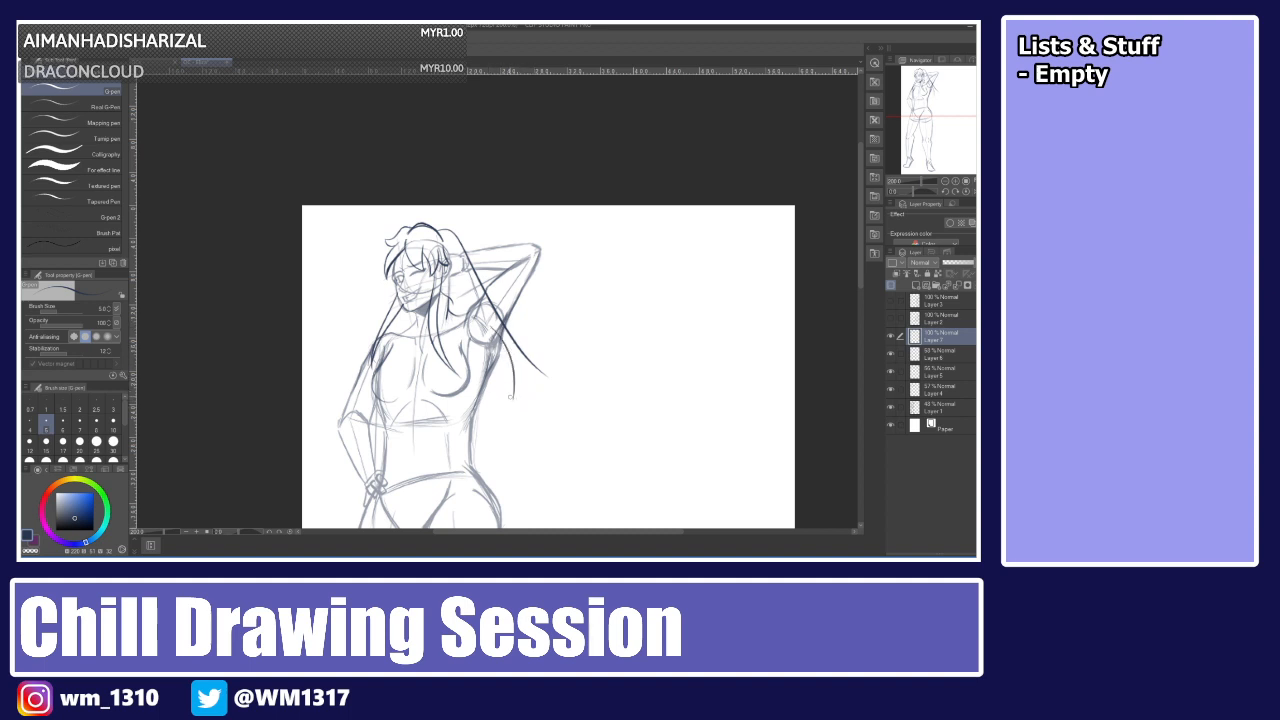
pyautogui.moveTo(489, 345); pyautogui.dragTo(511, 413)
pyautogui.hotkey('ctrl', 'z')
pyautogui.moveTo(486, 346); pyautogui.dragTo(513, 400)
pyautogui.hotkey('ctrl', 'z')
pyautogui.hotkey('ctrl', 'z')
pyautogui.moveTo(511, 353)
pyautogui.mouseDown()
pyautogui.moveTo(547, 381)
pyautogui.moveTo(469, 371)
pyautogui.mouseUp()
# Add a hair strand falling from beside the face down over the chest, retrying it several times.
pyautogui.hotkey('ctrl', 'z')
pyautogui.hotkey('ctrl', 'z')
pyautogui.moveTo(514, 408); pyautogui.dragTo(462, 374)
pyautogui.moveTo(409, 320); pyautogui.dragTo(377, 420)
pyautogui.hotkey('ctrl', 'z')
pyautogui.moveTo(409, 313); pyautogui.dragTo(383, 423)
pyautogui.hotkey('ctrl', 'z')
pyautogui.moveTo(406, 307)
pyautogui.mouseDown()
pyautogui.moveTo(376, 419)
pyautogui.moveTo(392, 381)
pyautogui.mouseUp()
pyautogui.hotkey('ctrl', 'z')
pyautogui.hotkey('ctrl', 'z')
pyautogui.hotkey('ctrl', 'z')
pyautogui.moveTo(406, 308); pyautogui.dragTo(384, 412)
pyautogui.hotkey('ctrl', 'z')
pyautogui.moveTo(406, 308); pyautogui.dragTo(386, 412)
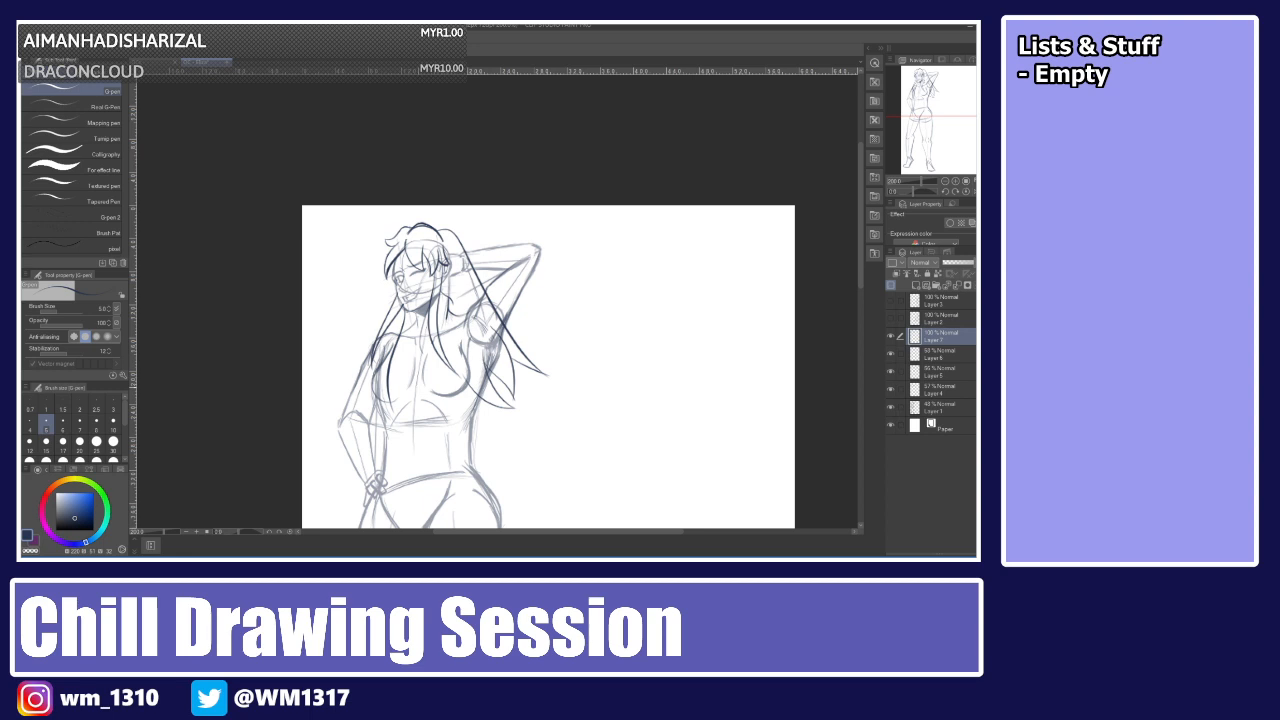
pyautogui.hotkey('ctrl', 'z')
pyautogui.moveTo(406, 308); pyautogui.dragTo(386, 412)
pyautogui.hotkey('ctrl', 'z')
pyautogui.moveTo(406, 307); pyautogui.dragTo(388, 404)
# Erase a stray stroke on the chest with the eraser and add a short line near the armpit.
pyautogui.press('e')
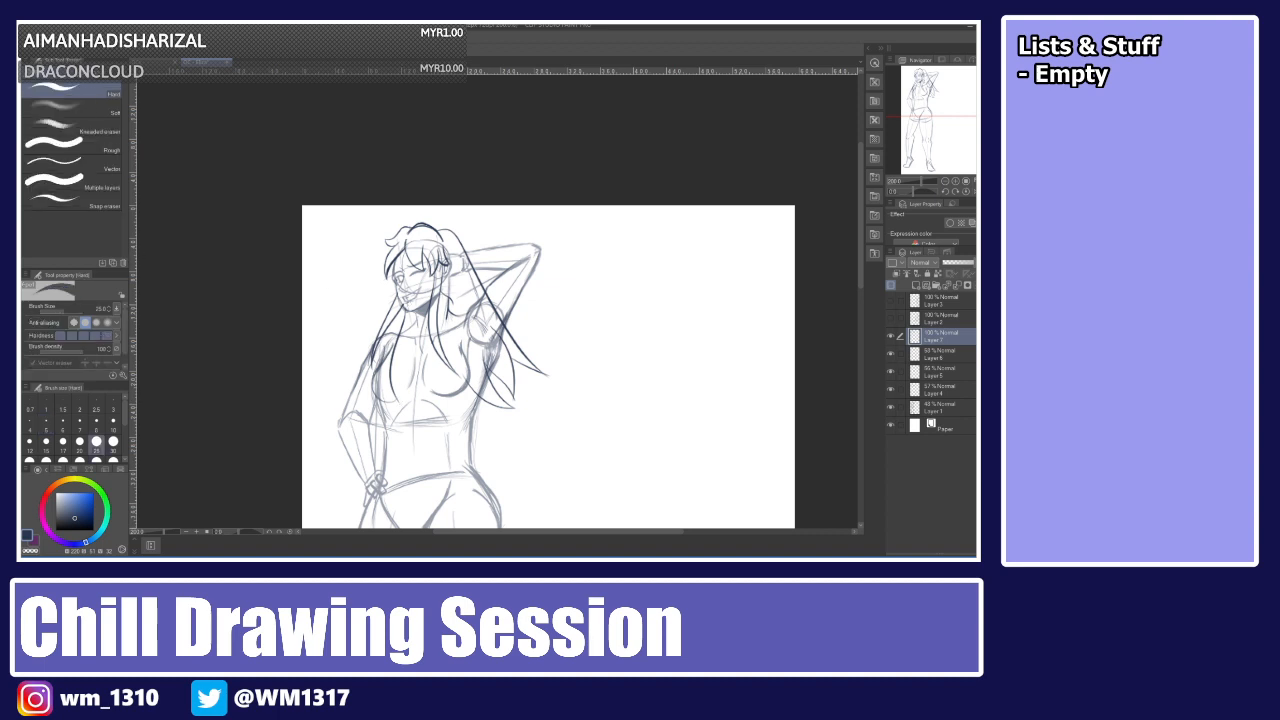
pyautogui.moveTo(384, 366); pyautogui.dragTo(398, 402)
pyautogui.press('p')
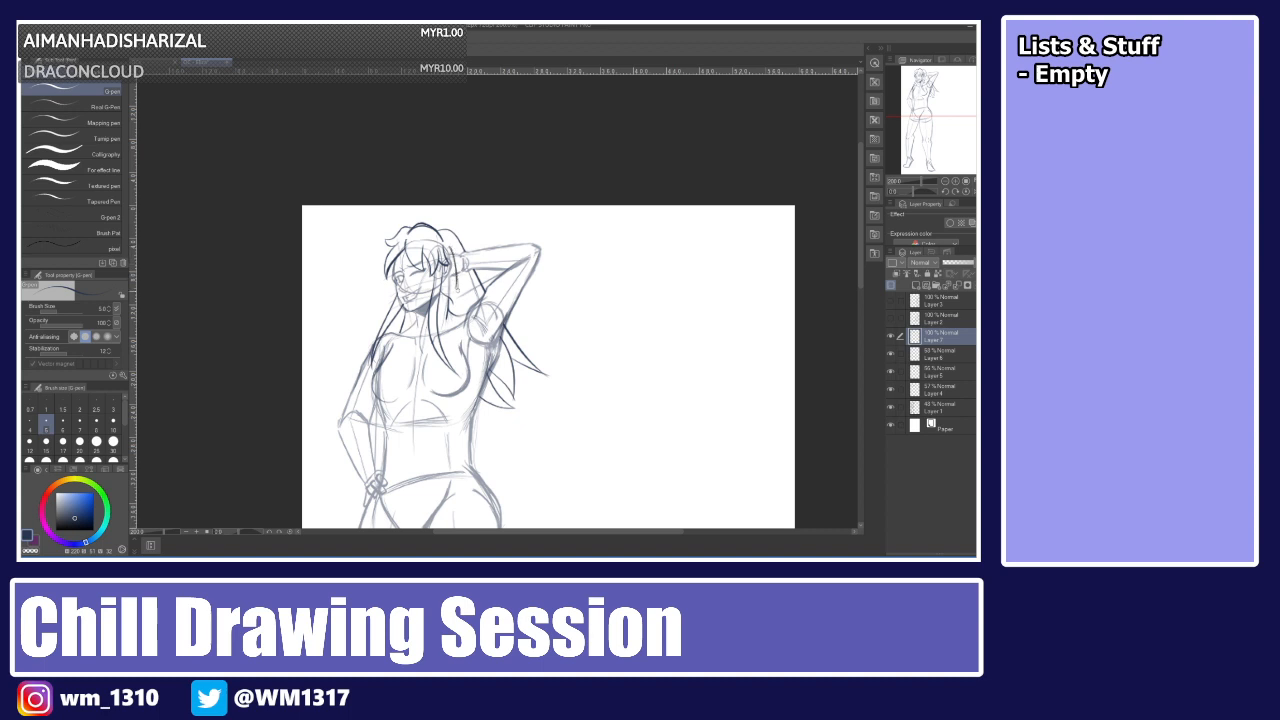
pyautogui.moveTo(453, 263); pyautogui.dragTo(456, 286)
# Lower the hair lineart layer's opacity to 30% and select the top layer.
pyautogui.hotkey('ctrl', 'alt', '0')
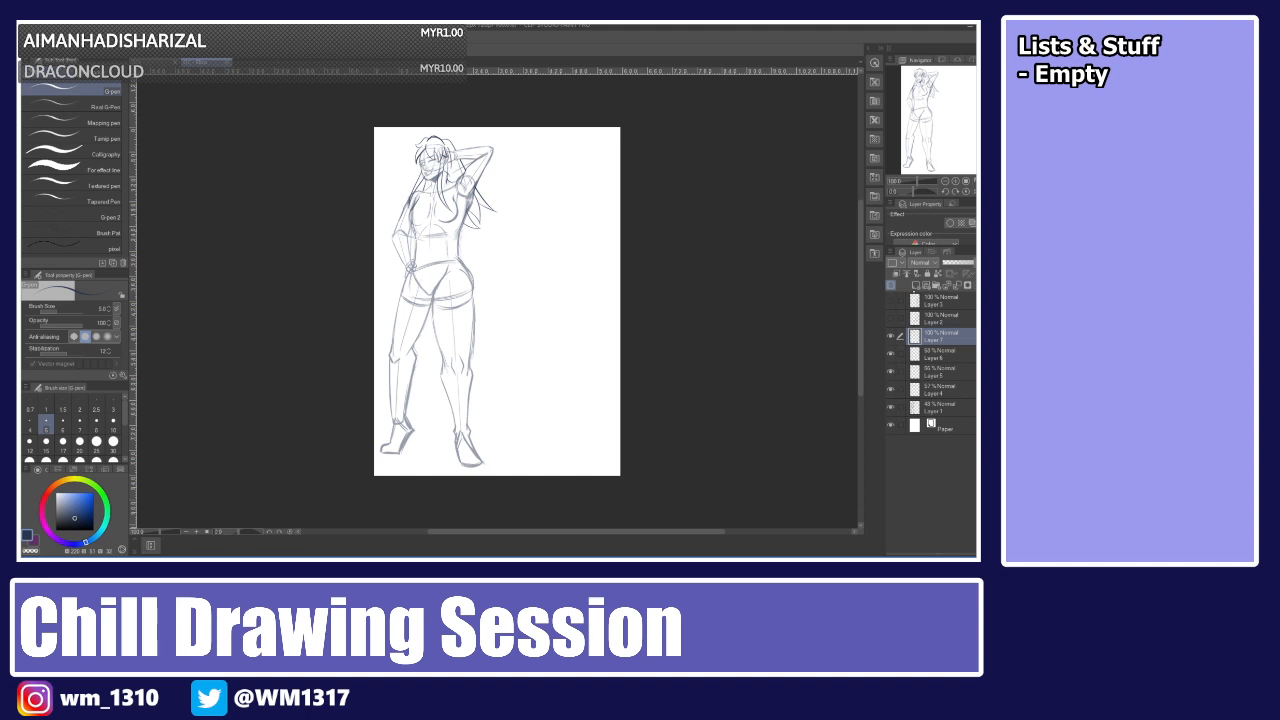
pyautogui.click(954, 263)
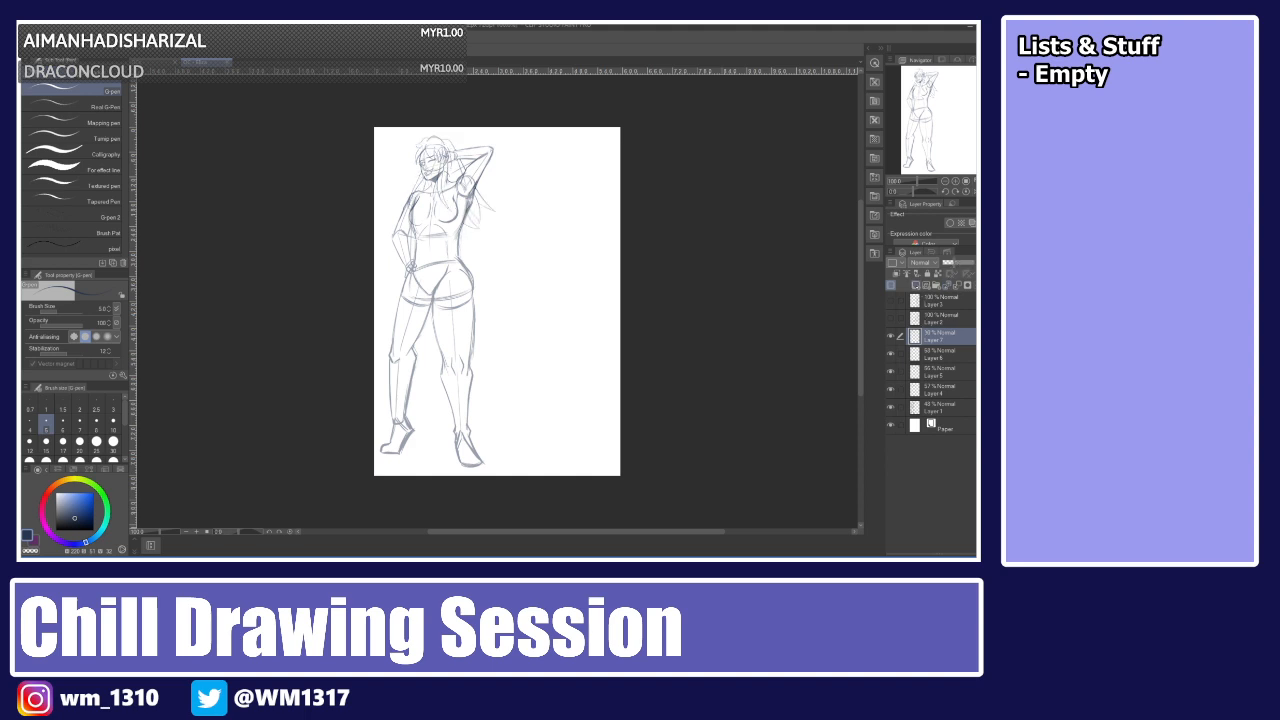
pyautogui.click(940, 301)
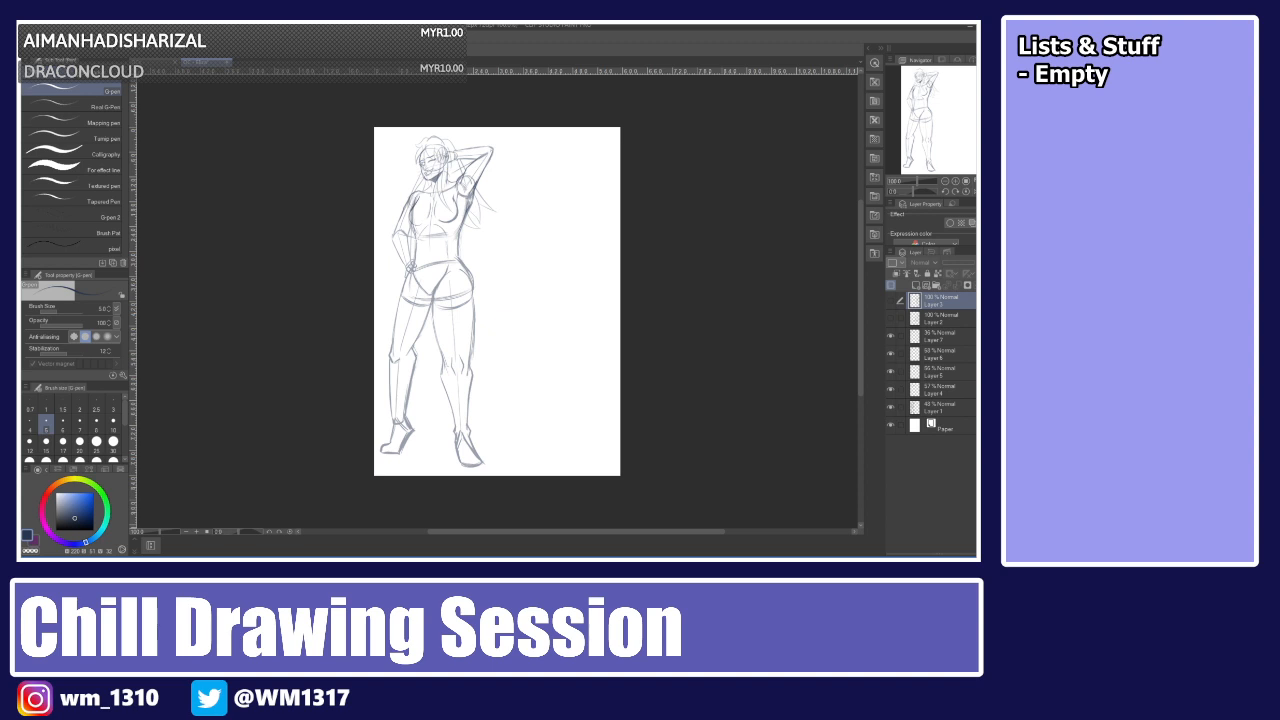
# Check the layers' visibility and create a new layer beneath the hair layer for inking the body.
pyautogui.hotkey('ctrl', '+')
pyautogui.hotkey('ctrl', '+')
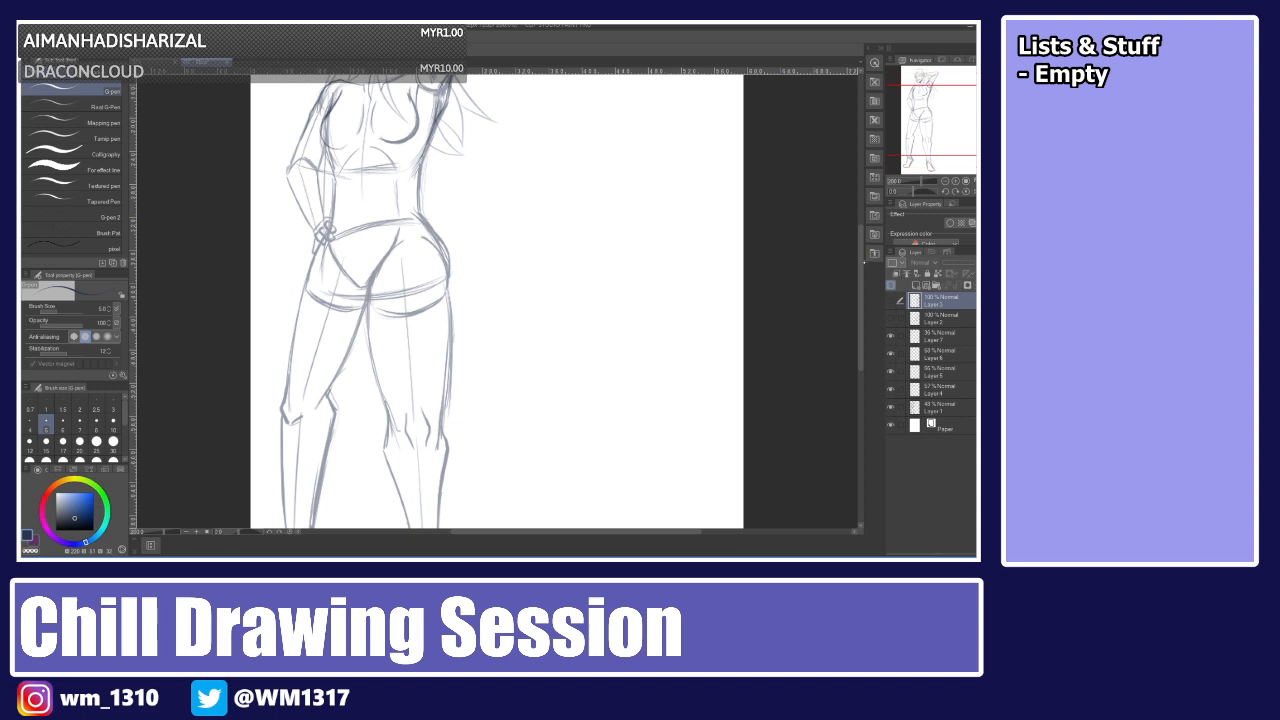
pyautogui.scroll(5, 497, 300)
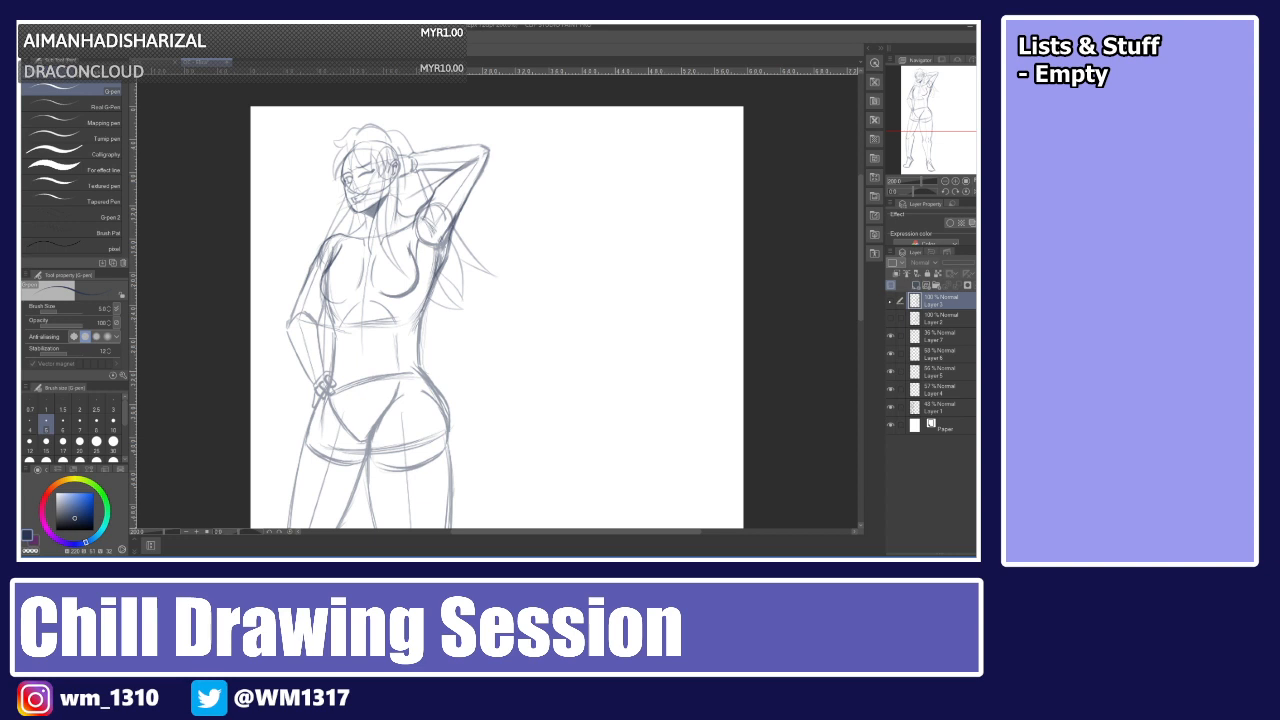
pyautogui.click(890, 300)
pyautogui.click(890, 300)
pyautogui.click(940, 318)
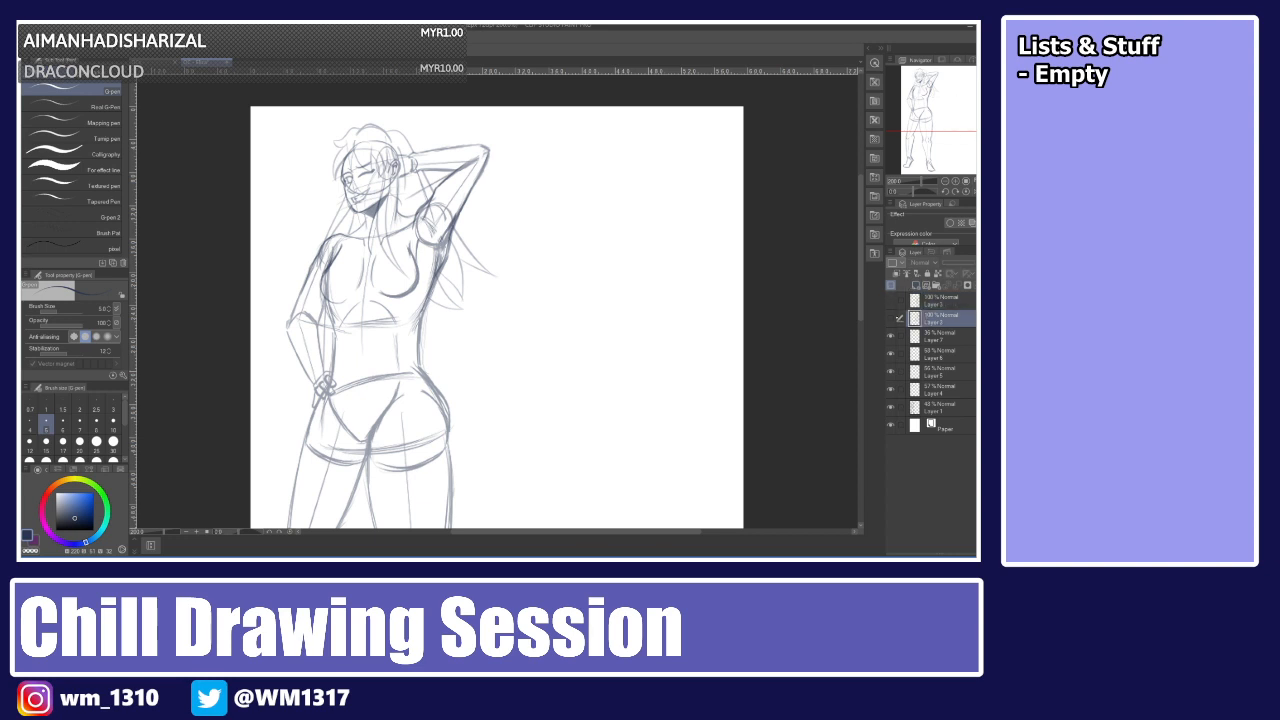
pyautogui.click(890, 318)
pyautogui.click(890, 318)
pyautogui.click(940, 336)
pyautogui.click(890, 336)
pyautogui.click(890, 336)
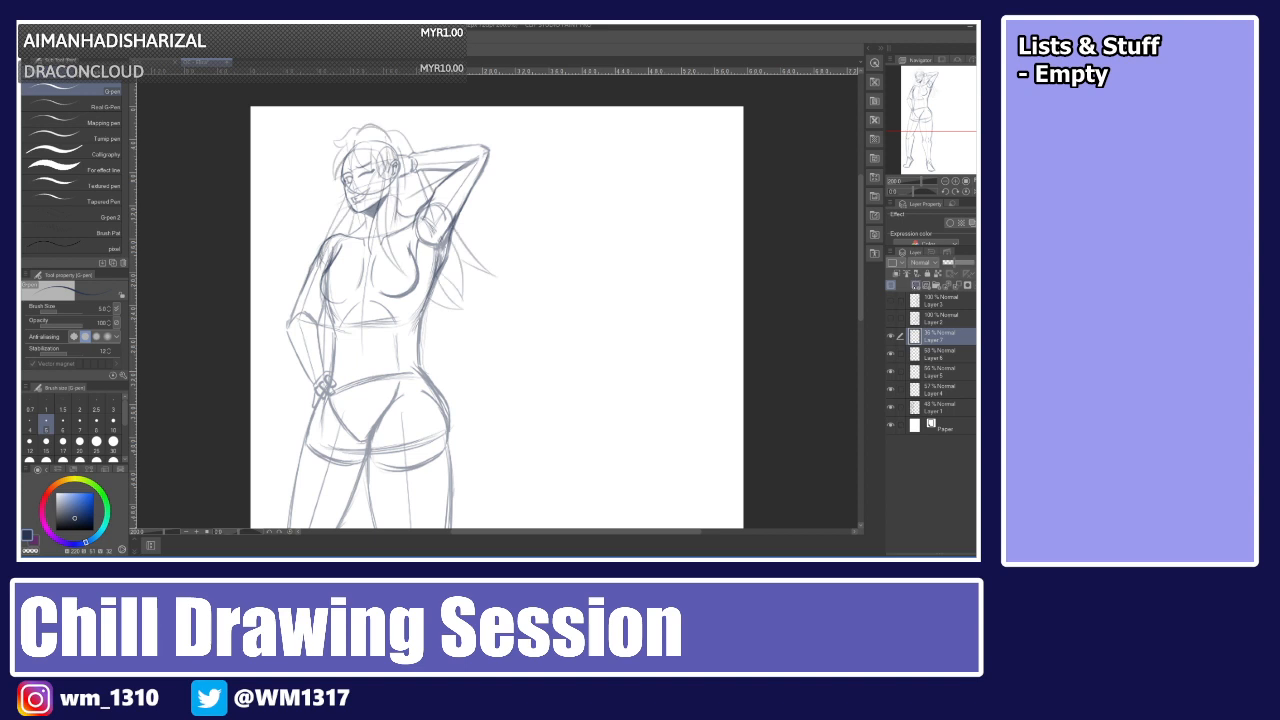
pyautogui.click(940, 354)
pyautogui.click(890, 354)
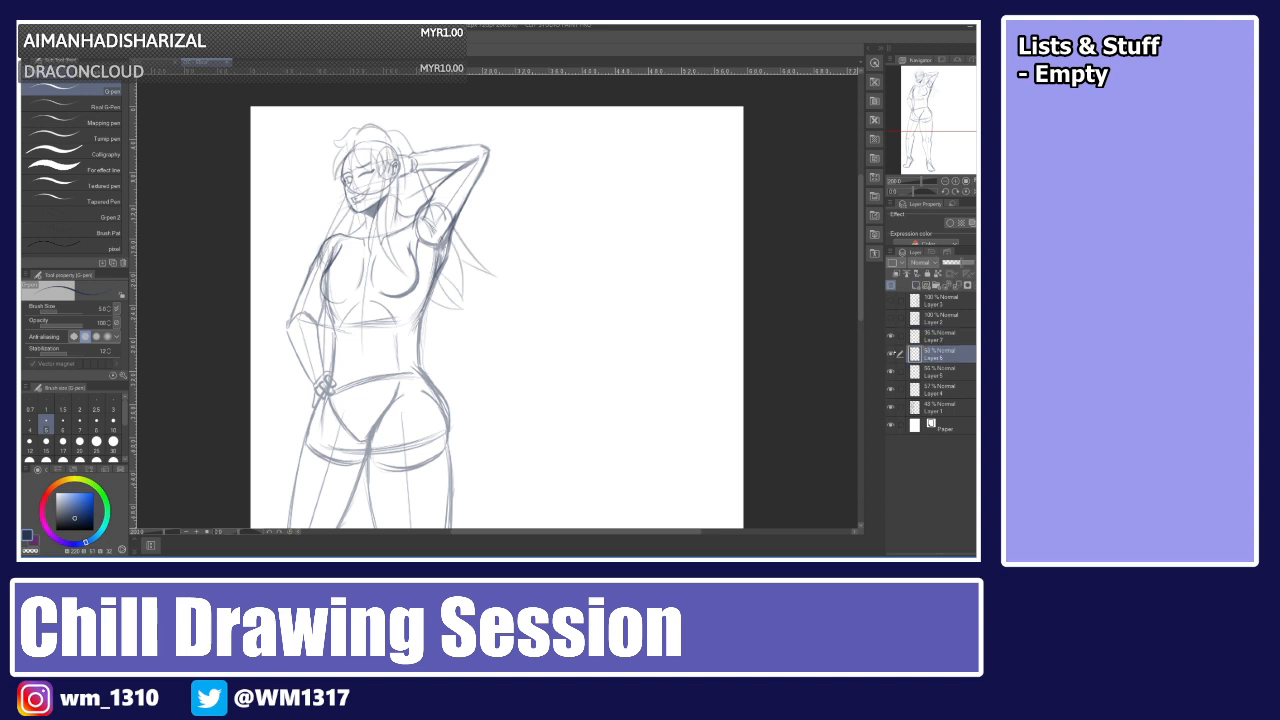
pyautogui.click(916, 286)
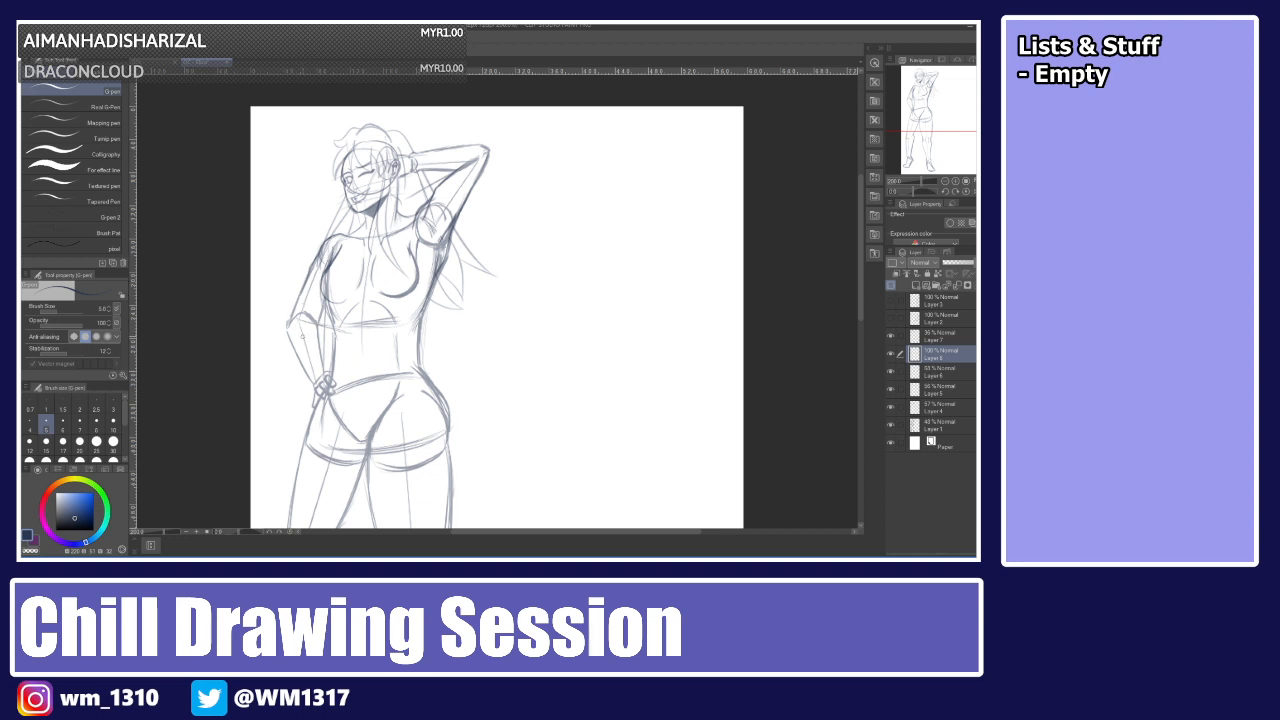
# Ink the outline of the lowered arm's upper arm and shoulder.
pyautogui.moveTo(289, 342)
pyautogui.mouseDown()
pyautogui.moveTo(318, 328)
pyautogui.moveTo(292, 342)
pyautogui.moveTo(304, 292)
pyautogui.mouseUp()
pyautogui.hotkey('ctrl', 'z')
pyautogui.moveTo(287, 327); pyautogui.dragTo(321, 249)
pyautogui.moveTo(320, 250); pyautogui.dragTo(344, 230)
pyautogui.moveTo(357, 228); pyautogui.dragTo(343, 234)
pyautogui.hotkey('ctrl', 'z')
# Ink the outer edge of the raised arm from the armpit up to the elbow.
pyautogui.moveTo(401, 212)
pyautogui.mouseDown()
pyautogui.moveTo(421, 216)
pyautogui.moveTo(399, 223)
pyautogui.moveTo(427, 203)
pyautogui.mouseUp()
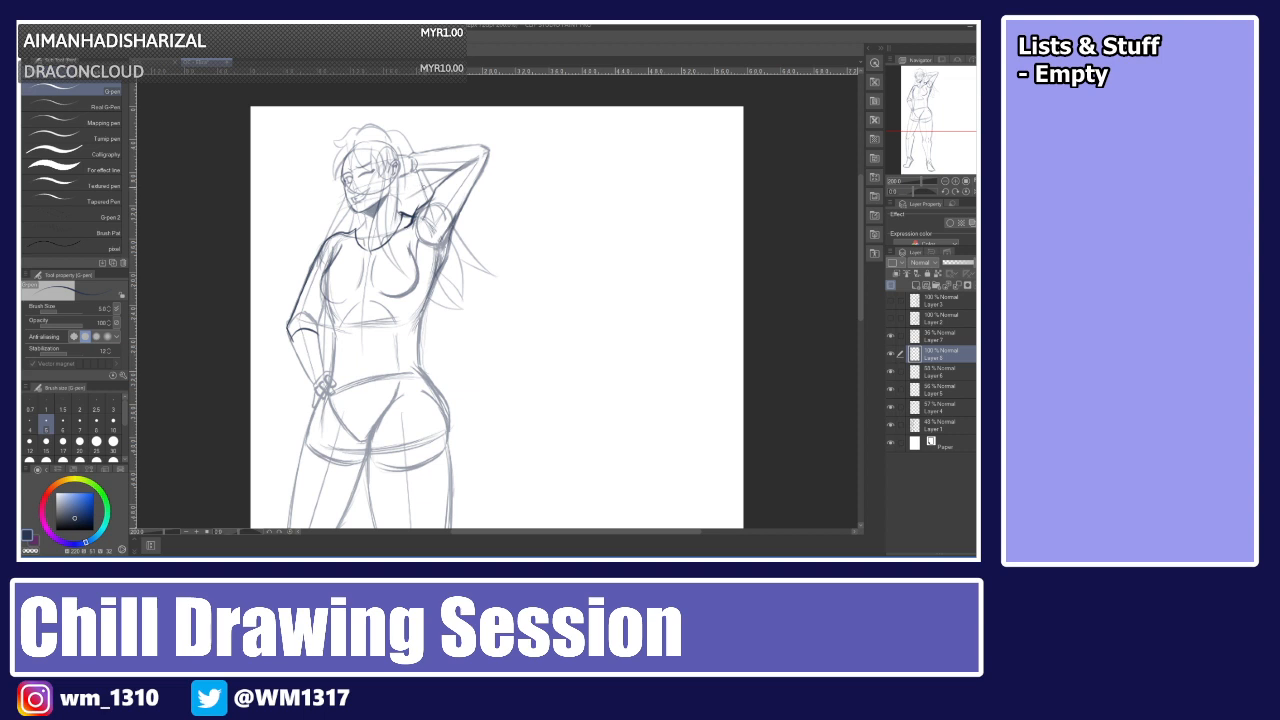
pyautogui.moveTo(429, 200); pyautogui.dragTo(463, 160)
pyautogui.hotkey('ctrl', 'z')
pyautogui.hotkey('ctrl', 'z')
pyautogui.moveTo(410, 227); pyautogui.dragTo(458, 164)
pyautogui.hotkey('ctrl', 'z')
pyautogui.hotkey('ctrl', 'z')
pyautogui.moveTo(423, 213); pyautogui.dragTo(438, 184)
pyautogui.moveTo(454, 170)
pyautogui.mouseDown()
pyautogui.moveTo(492, 148)
pyautogui.moveTo(463, 212)
pyautogui.mouseUp()
pyautogui.hotkey('ctrl', 'z')
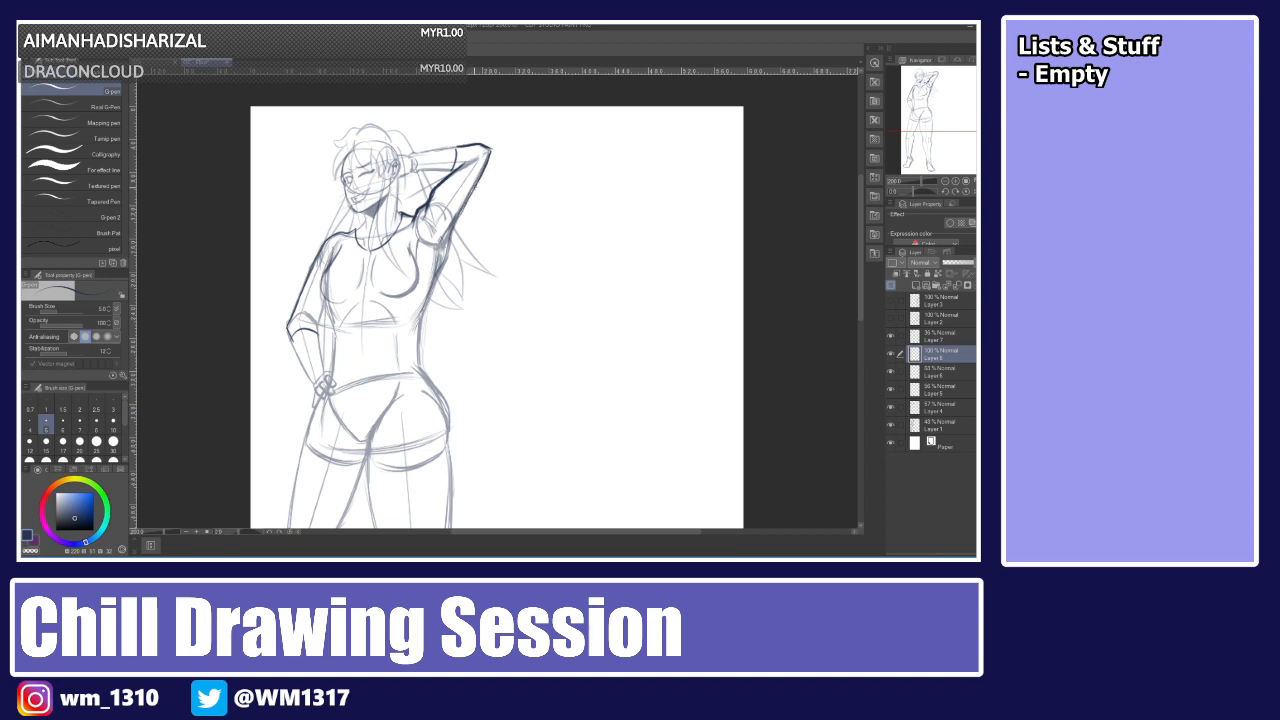
# Ink the inner edge of the raised arm down to the armpit and the side of the chest.
pyautogui.moveTo(490, 152); pyautogui.dragTo(457, 229)
pyautogui.hotkey('ctrl', 'z')
pyautogui.moveTo(477, 186); pyautogui.dragTo(428, 303)
pyautogui.hotkey('ctrl', 'z')
pyautogui.hotkey('ctrl', 'z')
pyautogui.moveTo(431, 297); pyautogui.dragTo(423, 316)
pyautogui.moveTo(439, 272); pyautogui.dragTo(418, 335)
pyautogui.moveTo(335, 247)
pyautogui.mouseDown()
pyautogui.moveTo(321, 290)
pyautogui.moveTo(334, 344)
pyautogui.mouseUp()
pyautogui.hotkey('ctrl', 'z')
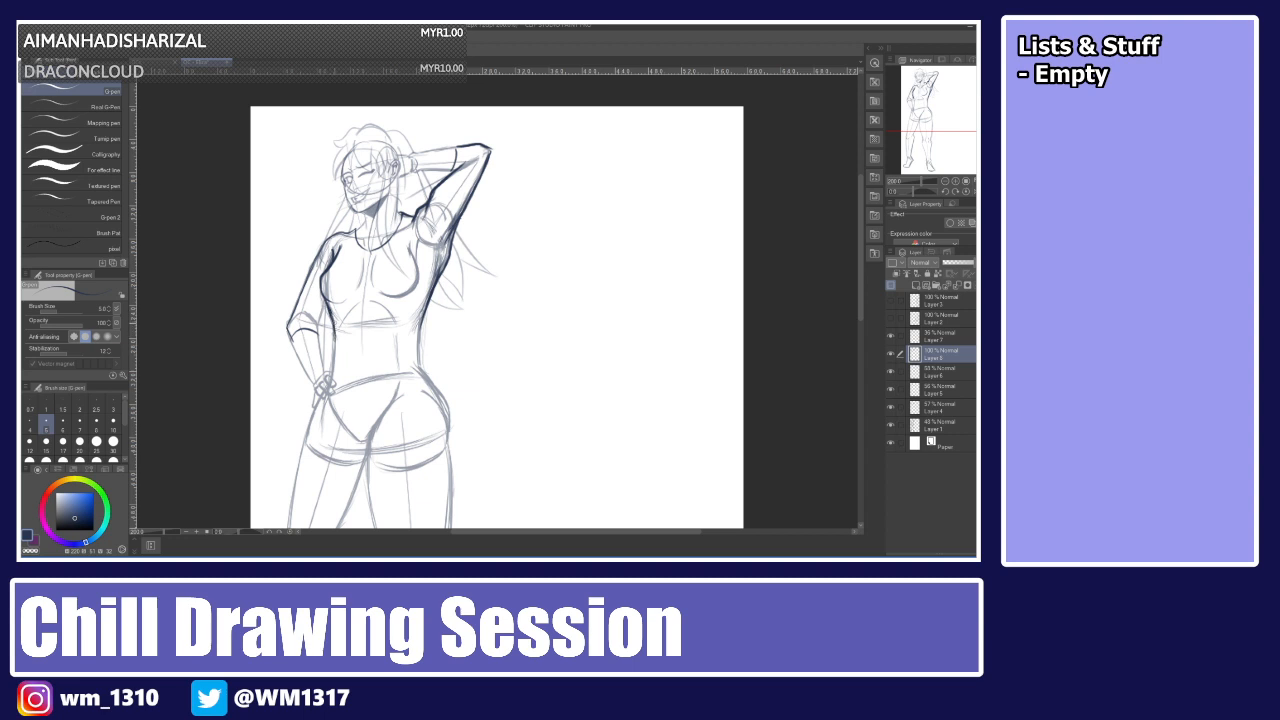
# Ink the chest curve below the raised arm, retrying it several times.
pyautogui.moveTo(412, 248); pyautogui.dragTo(408, 294)
pyautogui.hotkey('ctrl', 'z')
pyautogui.moveTo(412, 250)
pyautogui.mouseDown()
pyautogui.moveTo(416, 288)
pyautogui.moveTo(402, 297)
pyautogui.mouseUp()
pyautogui.hotkey('ctrl', 'z')
pyautogui.moveTo(412, 250)
pyautogui.mouseDown()
pyautogui.moveTo(420, 286)
pyautogui.moveTo(402, 294)
pyautogui.mouseUp()
pyautogui.moveTo(334, 320)
pyautogui.mouseDown()
pyautogui.moveTo(334, 372)
pyautogui.moveTo(368, 371)
pyautogui.moveTo(332, 370)
pyautogui.moveTo(371, 384)
pyautogui.mouseUp()
pyautogui.hotkey('ctrl', 'z')
# Ink the waistline across the torso and the torso's side down to the waist.
pyautogui.hotkey('ctrl', 'z')
pyautogui.hotkey('ctrl', 'z')
pyautogui.hotkey('ctrl', 'z')
pyautogui.hotkey('ctrl', 'z')
pyautogui.hotkey('ctrl', 'z')
pyautogui.moveTo(365, 384); pyautogui.dragTo(420, 353)
pyautogui.hotkey('ctrl', 'z')
pyautogui.hotkey('ctrl', 'z')
pyautogui.moveTo(333, 375)
pyautogui.mouseDown()
pyautogui.moveTo(368, 391)
pyautogui.moveTo(413, 356)
pyautogui.mouseUp()
pyautogui.hotkey('ctrl', 'z')
pyautogui.hotkey('ctrl', 'z')
pyautogui.hotkey('ctrl', 'z')
pyautogui.hotkey('ctrl', 'z')
pyautogui.hotkey('ctrl', 'z')
pyautogui.hotkey('ctrl', 'z')
pyautogui.hotkey('ctrl', 'z')
pyautogui.moveTo(335, 373); pyautogui.dragTo(415, 364)
pyautogui.hotkey('ctrl', 'z')
pyautogui.hotkey('ctrl', 'z')
pyautogui.moveTo(334, 374); pyautogui.dragTo(418, 363)
pyautogui.hotkey('ctrl', 'z')
pyautogui.moveTo(334, 374); pyautogui.dragTo(418, 363)
pyautogui.hotkey('ctrl', 'z')
pyautogui.moveTo(333, 374); pyautogui.dragTo(418, 364)
pyautogui.moveTo(427, 308); pyautogui.dragTo(419, 366)
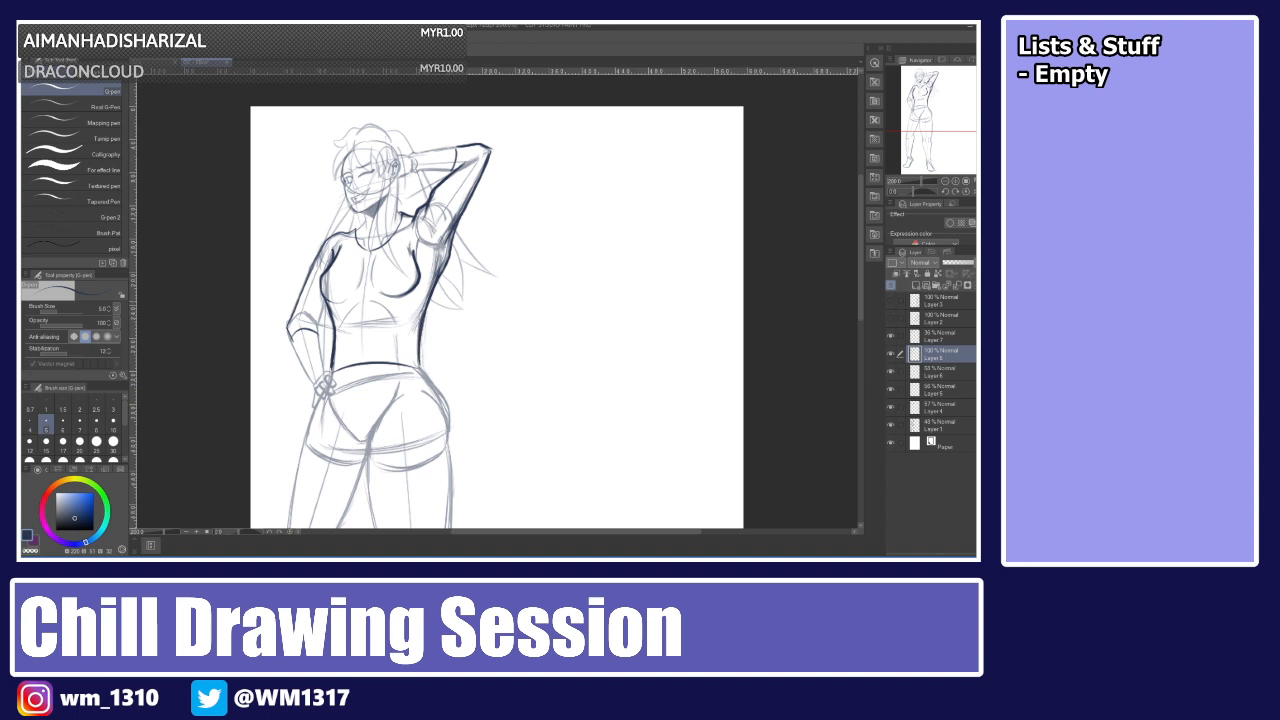
# Ink the side of the torso near the waist and the hip beside the resting hand.
pyautogui.moveTo(427, 306); pyautogui.dragTo(415, 328)
pyautogui.moveTo(426, 307); pyautogui.dragTo(412, 331)
pyautogui.moveTo(427, 353); pyautogui.dragTo(421, 366)
pyautogui.moveTo(336, 344); pyautogui.dragTo(326, 374)
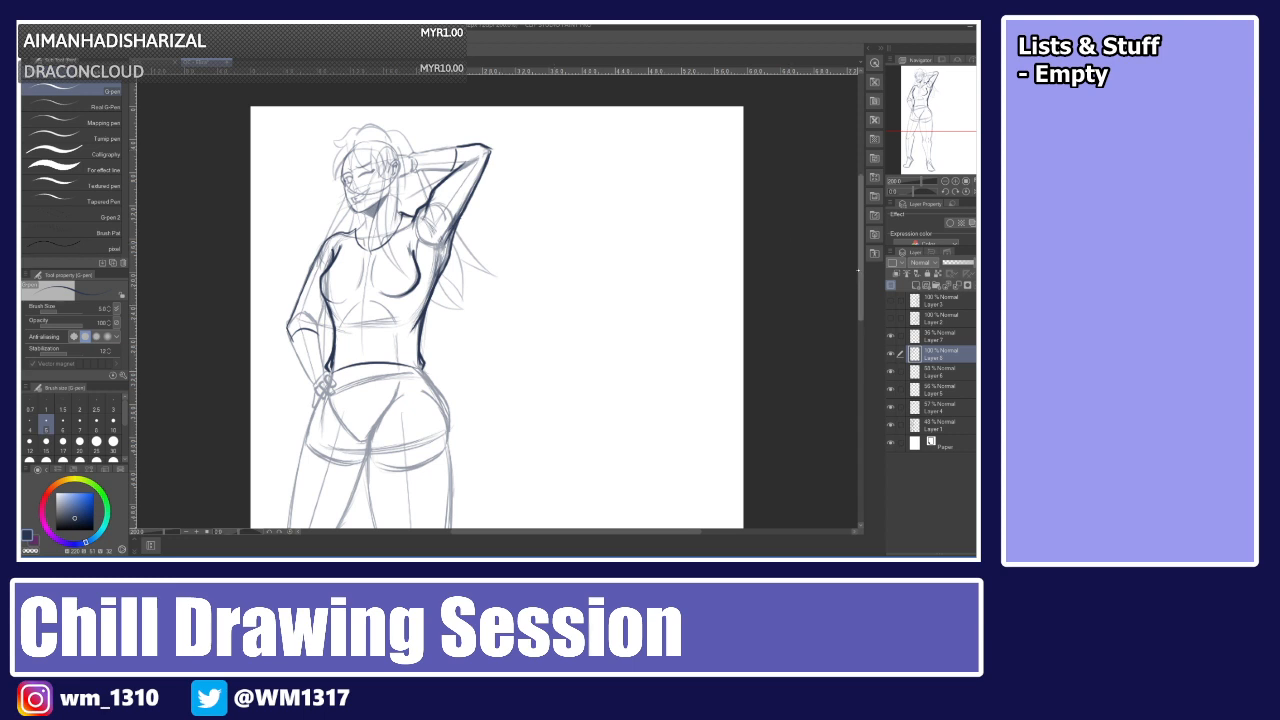
# Try several times to ink the waistband of the shorts across the hips.
pyautogui.scroll(-3, 845, 281)
pyautogui.hotkey('ctrl', 'z')
pyautogui.moveTo(331, 335); pyautogui.dragTo(424, 320)
pyautogui.hotkey('ctrl', 'z')
pyautogui.moveTo(332, 334); pyautogui.dragTo(421, 320)
pyautogui.hotkey('ctrl', 'z')
pyautogui.moveTo(332, 334); pyautogui.dragTo(420, 320)
pyautogui.hotkey('ctrl', 'z')
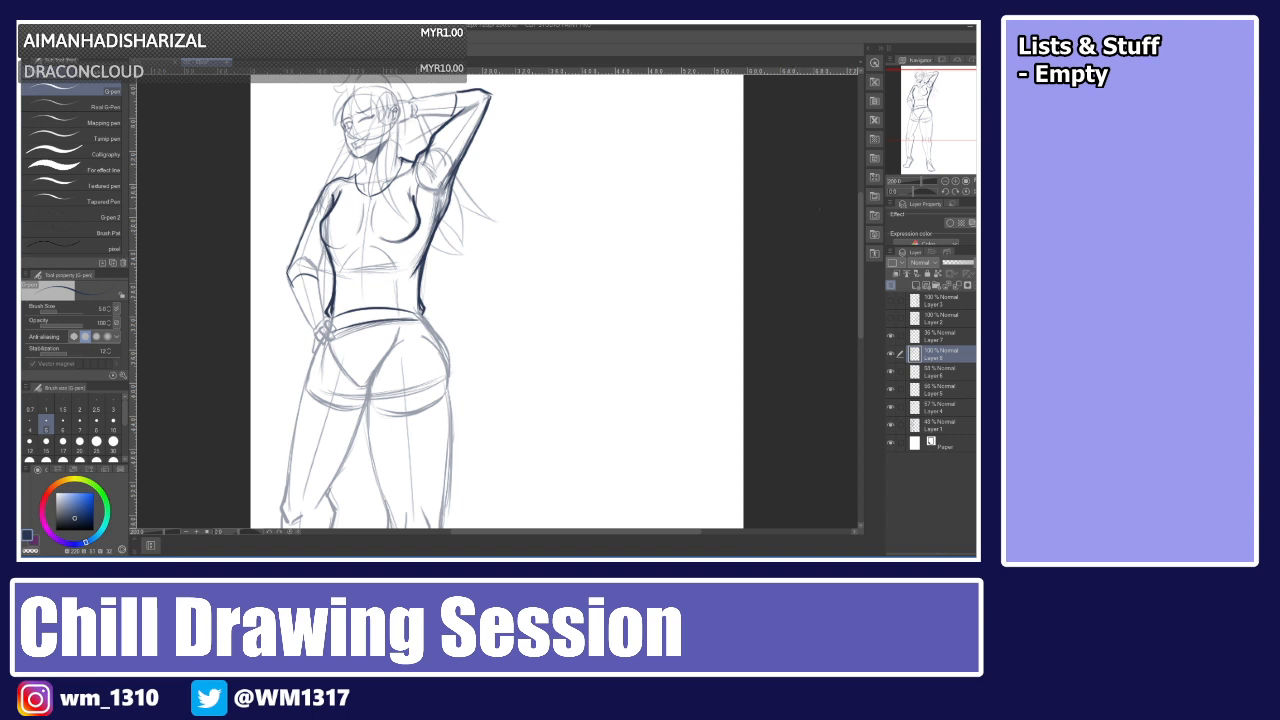
# Try inking the outer hip curve of the shorts down along the thigh.
pyautogui.moveTo(421, 322)
pyautogui.mouseDown()
pyautogui.moveTo(451, 369)
pyautogui.moveTo(456, 456)
pyautogui.mouseUp()
pyautogui.hotkey('ctrl', 'z')
pyautogui.moveTo(449, 400); pyautogui.dragTo(465, 500)
pyautogui.scroll(-3, 465, 480)
pyautogui.hotkey('ctrl', 'z')
pyautogui.moveTo(442, 242); pyautogui.dragTo(454, 323)
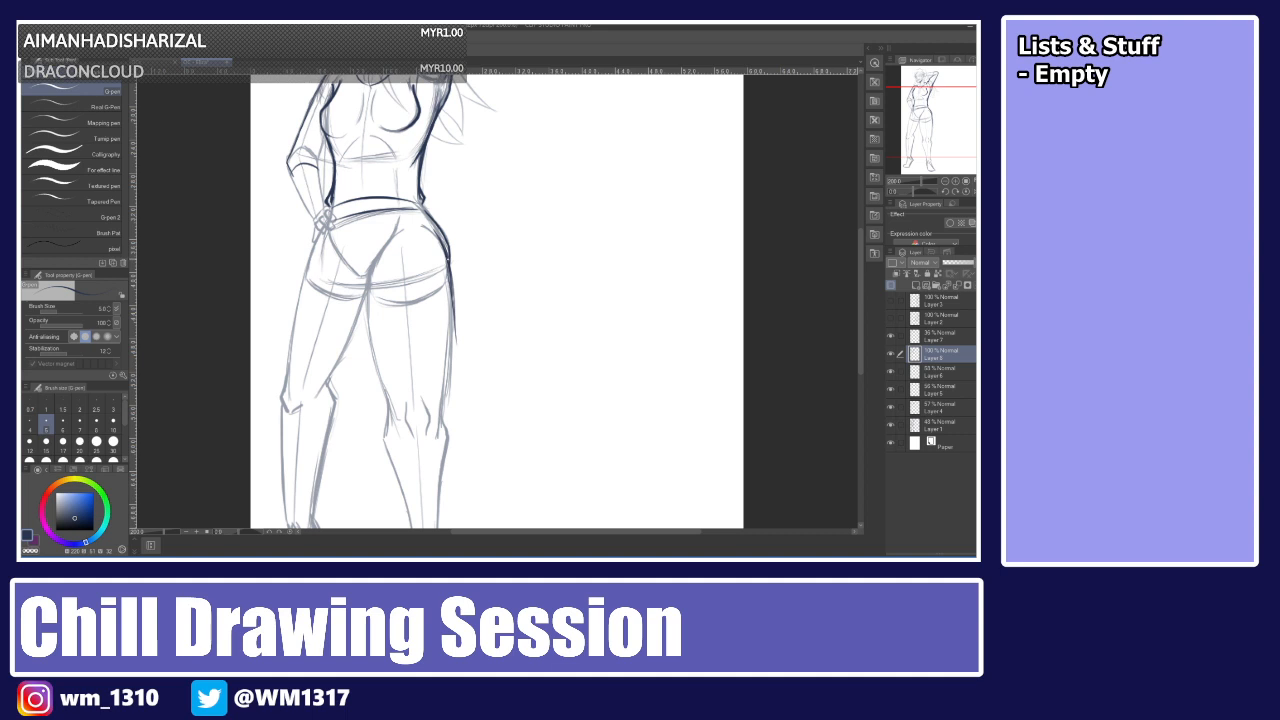
pyautogui.hotkey('ctrl', 'z')
# Ink the outer edge of the right trouser leg from the hip down past the knee.
pyautogui.moveTo(448, 264); pyautogui.dragTo(453, 340)
pyautogui.moveTo(450, 294); pyautogui.dragTo(458, 407)
pyautogui.moveTo(453, 336); pyautogui.dragTo(466, 478)
# Ink the inner edge of the right trouser leg from the crotch downward, retrying it several times.
pyautogui.moveTo(365, 256); pyautogui.dragTo(372, 404)
pyautogui.moveTo(365, 304); pyautogui.dragTo(377, 442)
pyautogui.moveTo(370, 354); pyautogui.dragTo(378, 478)
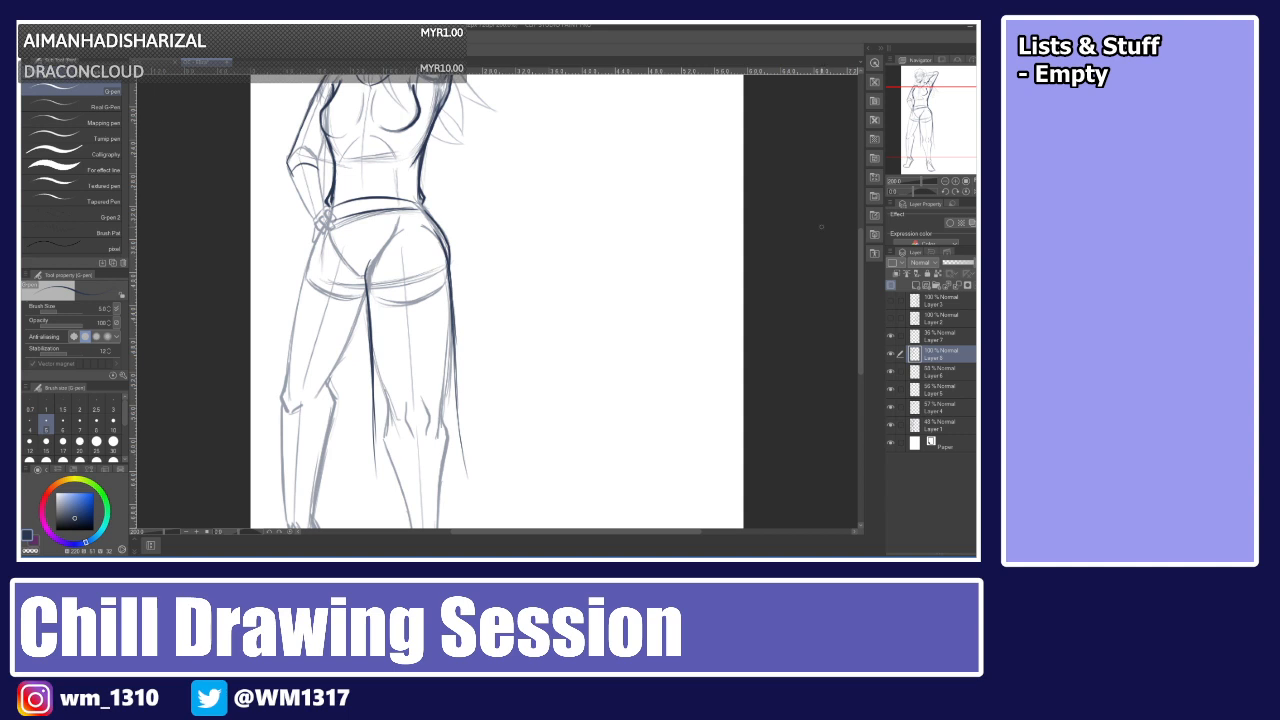
pyautogui.scroll(-5, 811, 302)
pyautogui.hotkey('ctrl', 'z')
pyautogui.hotkey('ctrl', 'z')
pyautogui.moveTo(371, 236)
pyautogui.mouseDown()
pyautogui.moveTo(372, 329)
pyautogui.moveTo(372, 310)
pyautogui.mouseUp()
pyautogui.hotkey('ctrl', 'z')
# Try redrawing the outer edge of the right trouser leg below the hip.
pyautogui.hotkey('ctrl', 'z')
pyautogui.hotkey('ctrl', 'z')
pyautogui.hotkey('ctrl', 'z')
pyautogui.hotkey('ctrl', 'z')
pyautogui.hotkey('ctrl', 'z')
pyautogui.hotkey('ctrl', 'z')
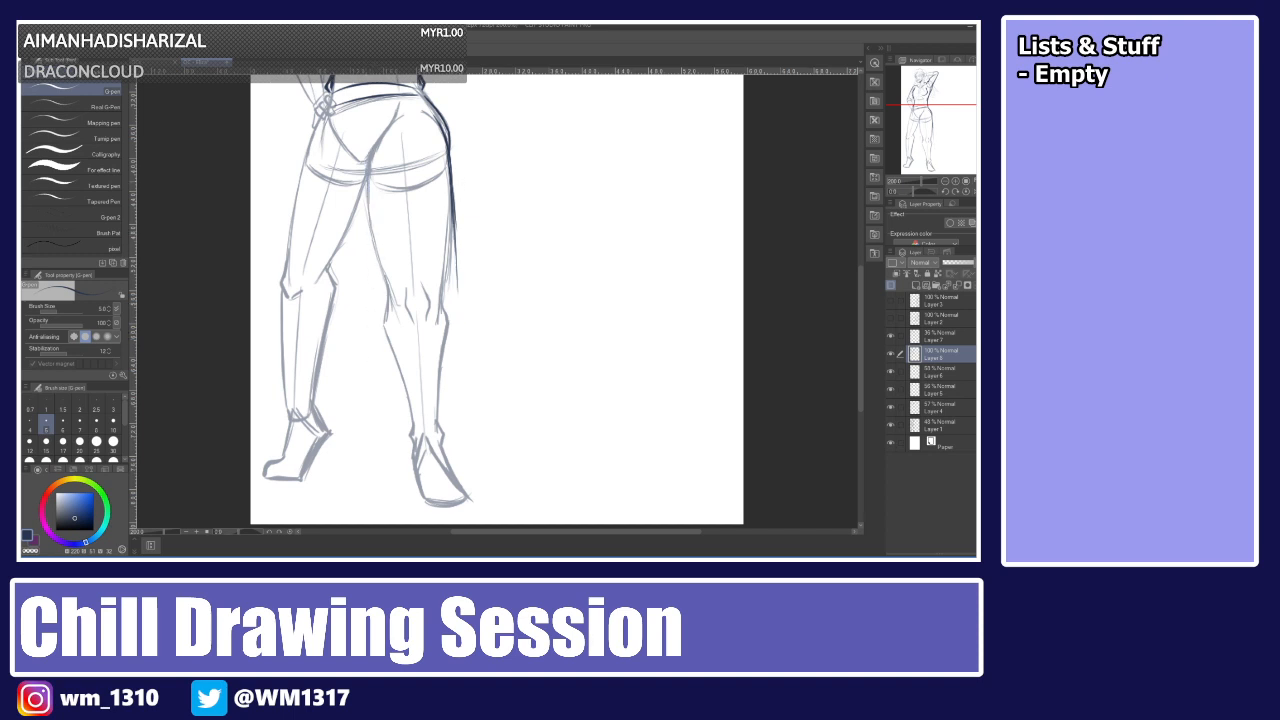
pyautogui.moveTo(450, 184); pyautogui.dragTo(453, 288)
pyautogui.moveTo(452, 220); pyautogui.dragTo(455, 368)
# Retry the inner edge of the right trouser leg below the crotch several times.
pyautogui.hotkey('ctrl', 'z')
pyautogui.hotkey('ctrl', 'z')
pyautogui.hotkey('ctrl', 'z')
pyautogui.hotkey('ctrl', 'z')
pyautogui.hotkey('ctrl', 'z')
pyautogui.moveTo(378, 140); pyautogui.dragTo(370, 241)
pyautogui.moveTo(369, 173); pyautogui.dragTo(377, 267)
pyautogui.hotkey('ctrl', 'z')
pyautogui.hotkey('ctrl', 'z')
pyautogui.hotkey('ctrl', 'z')
pyautogui.hotkey('ctrl', 'z')
pyautogui.hotkey('ctrl', 'z')
pyautogui.moveTo(389, 121); pyautogui.dragTo(369, 219)
pyautogui.hotkey('ctrl', 'z')
pyautogui.moveTo(370, 148); pyautogui.dragTo(369, 235)
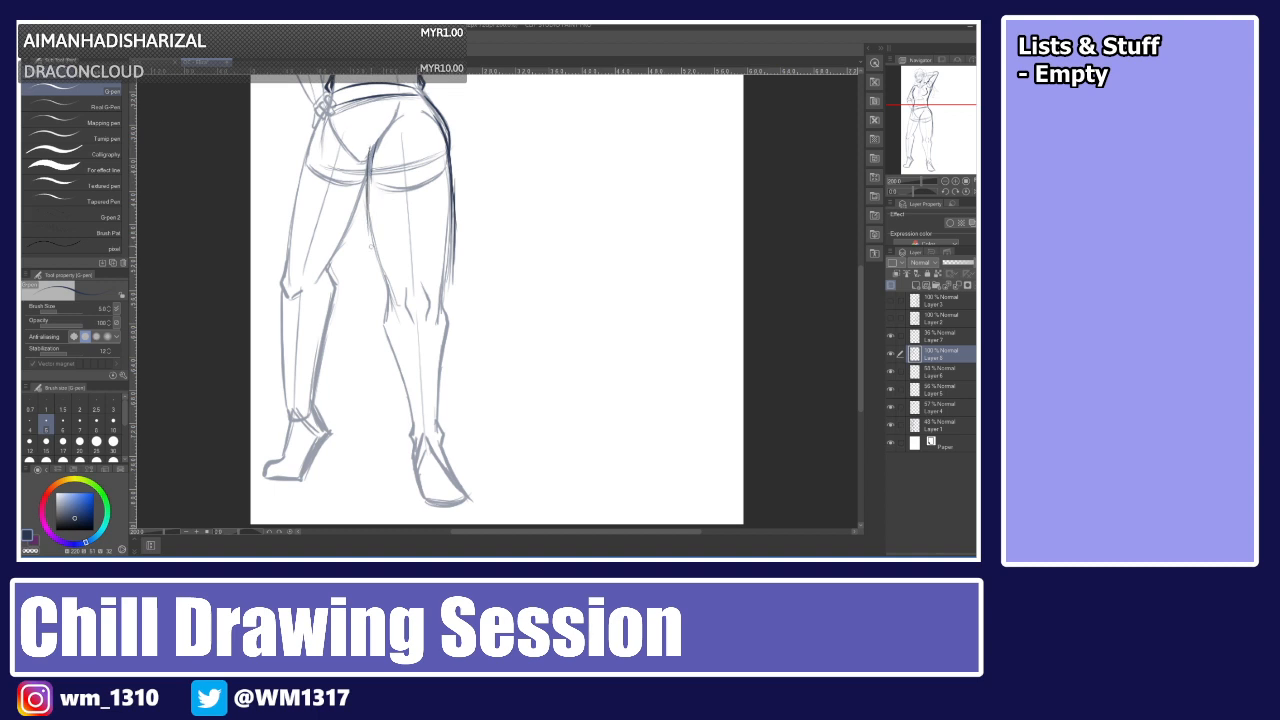
pyautogui.moveTo(381, 129)
pyautogui.mouseDown()
pyautogui.moveTo(371, 153)
pyautogui.moveTo(396, 114)
pyautogui.moveTo(369, 232)
pyautogui.mouseUp()
# Ink the inner edge of the right trouser leg down toward the knee.
pyautogui.hotkey('ctrl', 'z')
pyautogui.hotkey('ctrl', 'z')
pyautogui.hotkey('ctrl', 'z')
pyautogui.moveTo(370, 154); pyautogui.dragTo(373, 272)
pyautogui.moveTo(369, 190); pyautogui.dragTo(379, 318)
pyautogui.moveTo(372, 252)
pyautogui.mouseDown()
pyautogui.moveTo(382, 390)
pyautogui.moveTo(411, 408)
pyautogui.mouseUp()
pyautogui.hotkey('ctrl', 'z')
pyautogui.hotkey('ctrl', 'z')
pyautogui.hotkey('ctrl', 'z')
pyautogui.hotkey('ctrl', 'z')
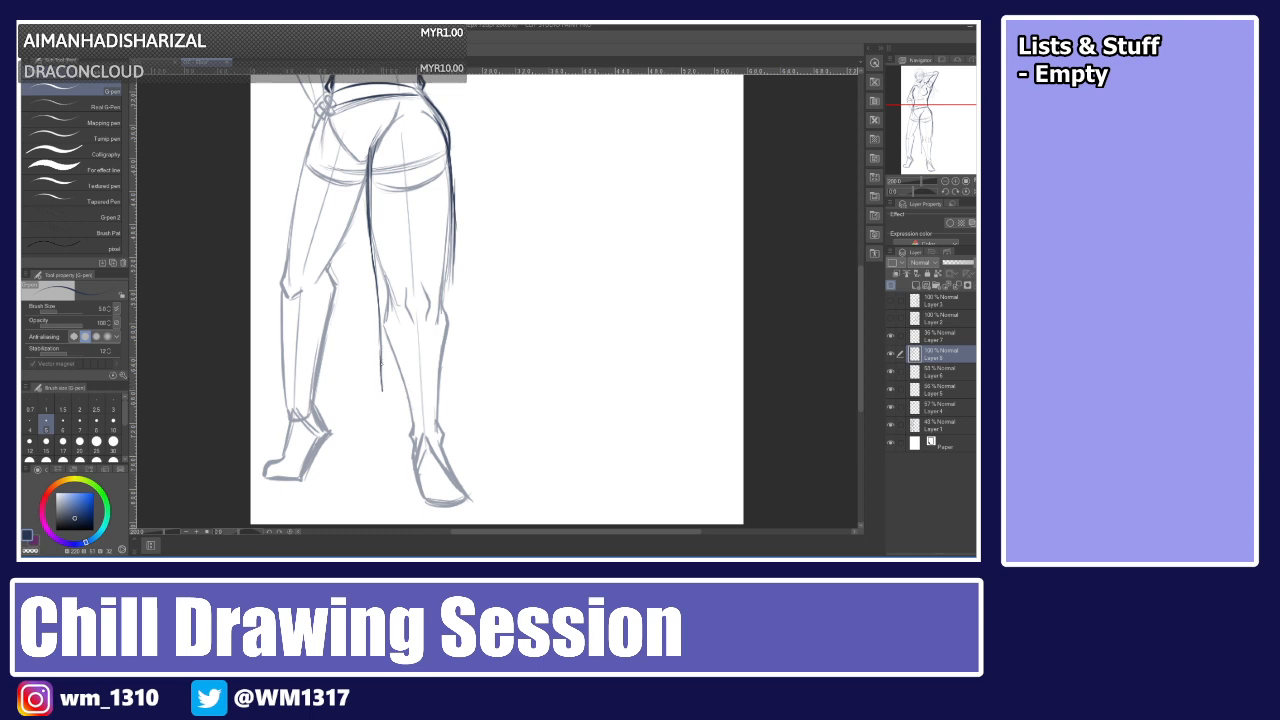
pyautogui.moveTo(379, 356)
pyautogui.mouseDown()
pyautogui.moveTo(380, 388)
pyautogui.moveTo(416, 409)
pyautogui.moveTo(406, 403)
pyautogui.mouseUp()
# Try redrawing the outer thigh edge of the right trouser leg in short strokes.
pyautogui.hotkey('ctrl', 'z')
pyautogui.hotkey('ctrl', 'z')
pyautogui.moveTo(456, 210); pyautogui.dragTo(452, 316)
pyautogui.moveTo(454, 264); pyautogui.dragTo(456, 342)
pyautogui.moveTo(456, 288); pyautogui.dragTo(458, 352)
pyautogui.hotkey('ctrl', 'z')
pyautogui.hotkey('ctrl', 'z')
pyautogui.moveTo(453, 264); pyautogui.dragTo(461, 357)
pyautogui.moveTo(453, 296)
pyautogui.mouseDown()
pyautogui.moveTo(462, 361)
pyautogui.moveTo(435, 394)
pyautogui.moveTo(459, 378)
pyautogui.moveTo(432, 393)
pyautogui.moveTo(441, 413)
pyautogui.moveTo(410, 416)
pyautogui.moveTo(439, 413)
pyautogui.mouseUp()
pyautogui.hotkey('ctrl', 'z')
pyautogui.hotkey('ctrl', 'z')
pyautogui.hotkey('ctrl', 'z')
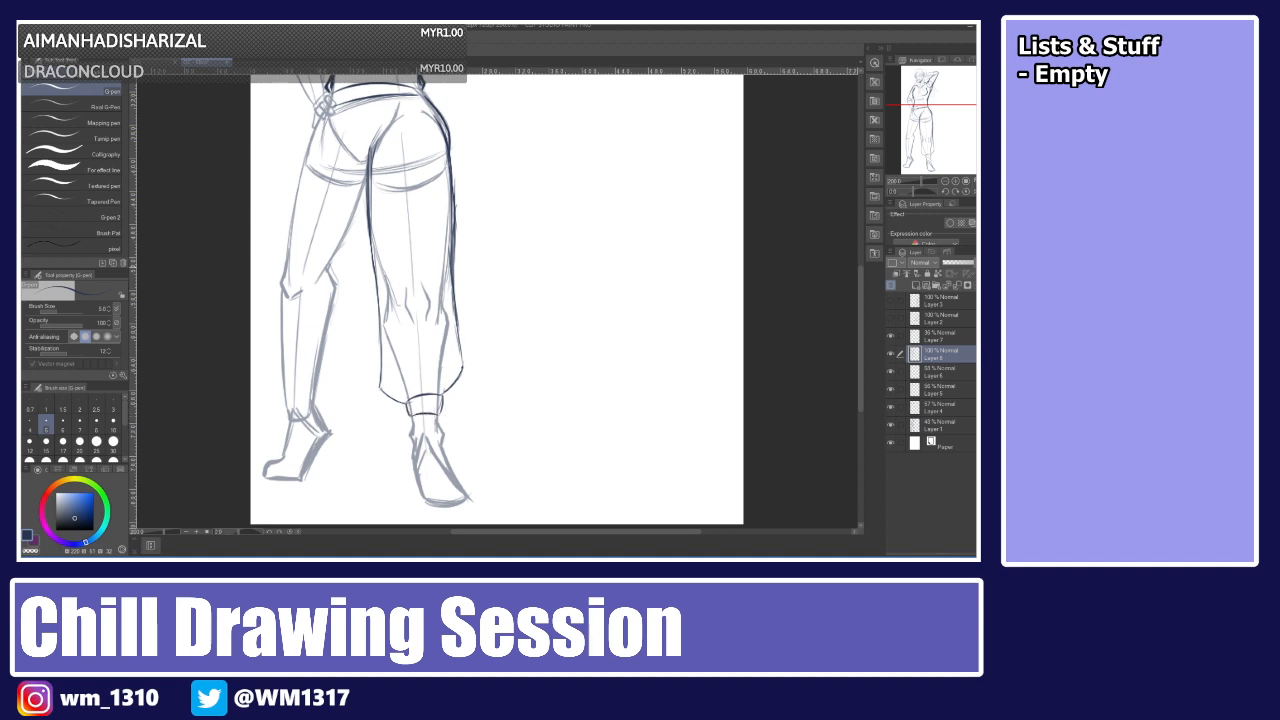
# Ink the outer edge of the right trouser leg from the thigh down toward the cuff.
pyautogui.moveTo(450, 188)
pyautogui.mouseDown()
pyautogui.moveTo(447, 299)
pyautogui.moveTo(460, 318)
pyautogui.moveTo(454, 302)
pyautogui.mouseUp()
pyautogui.moveTo(458, 314); pyautogui.dragTo(464, 356)
pyautogui.moveTo(462, 340); pyautogui.dragTo(466, 384)
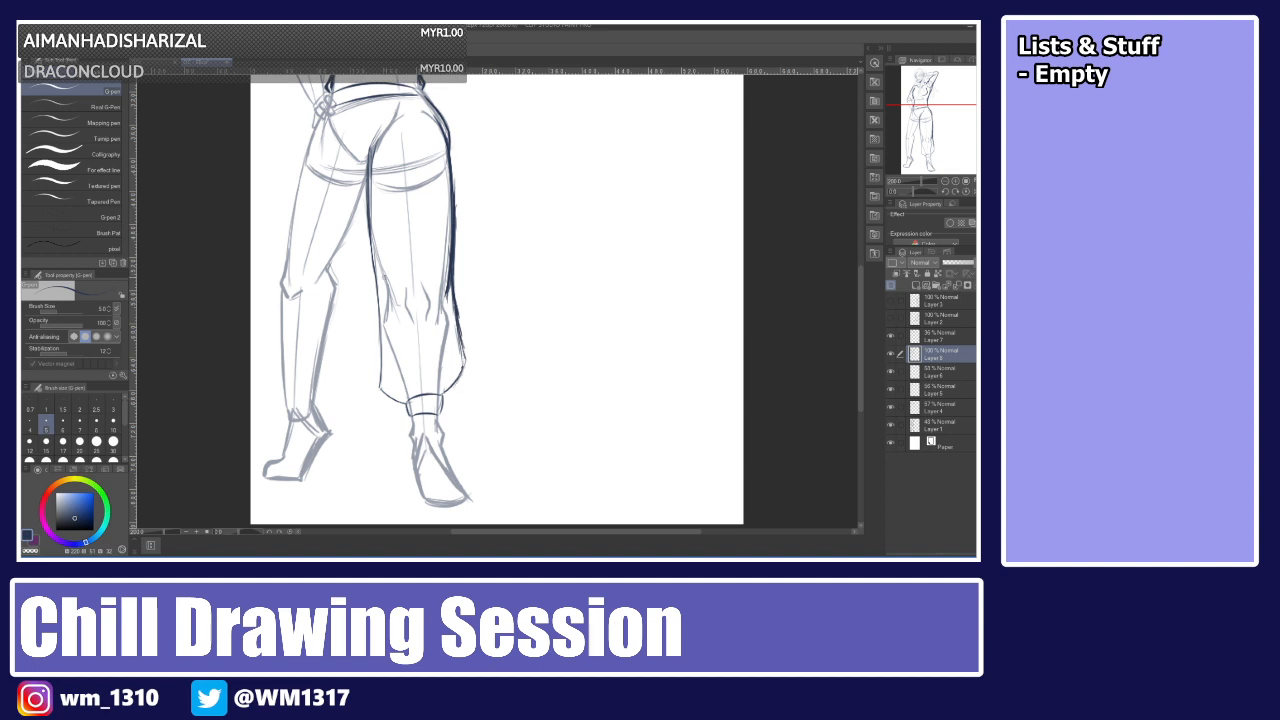
# Ink the inner edge of the right trouser leg around the knee.
pyautogui.moveTo(371, 244); pyautogui.dragTo(374, 274)
pyautogui.moveTo(372, 266); pyautogui.dragTo(385, 296)
pyautogui.moveTo(373, 258); pyautogui.dragTo(382, 330)
# Hide the rough sketch layers to review the lineart alone zoomed out, then show them again.
pyautogui.scroll(1, 497, 302)
pyautogui.scroll(6, 497, 302)
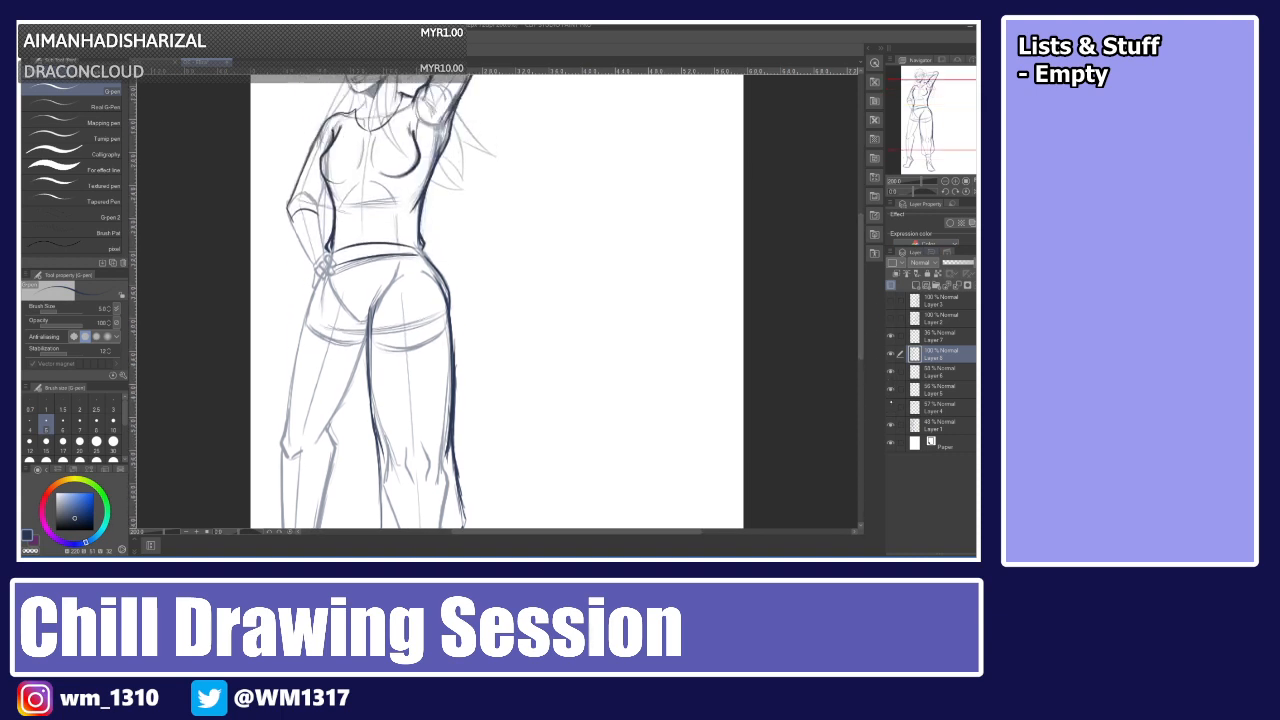
pyautogui.click(893, 371)
pyautogui.click(892, 424)
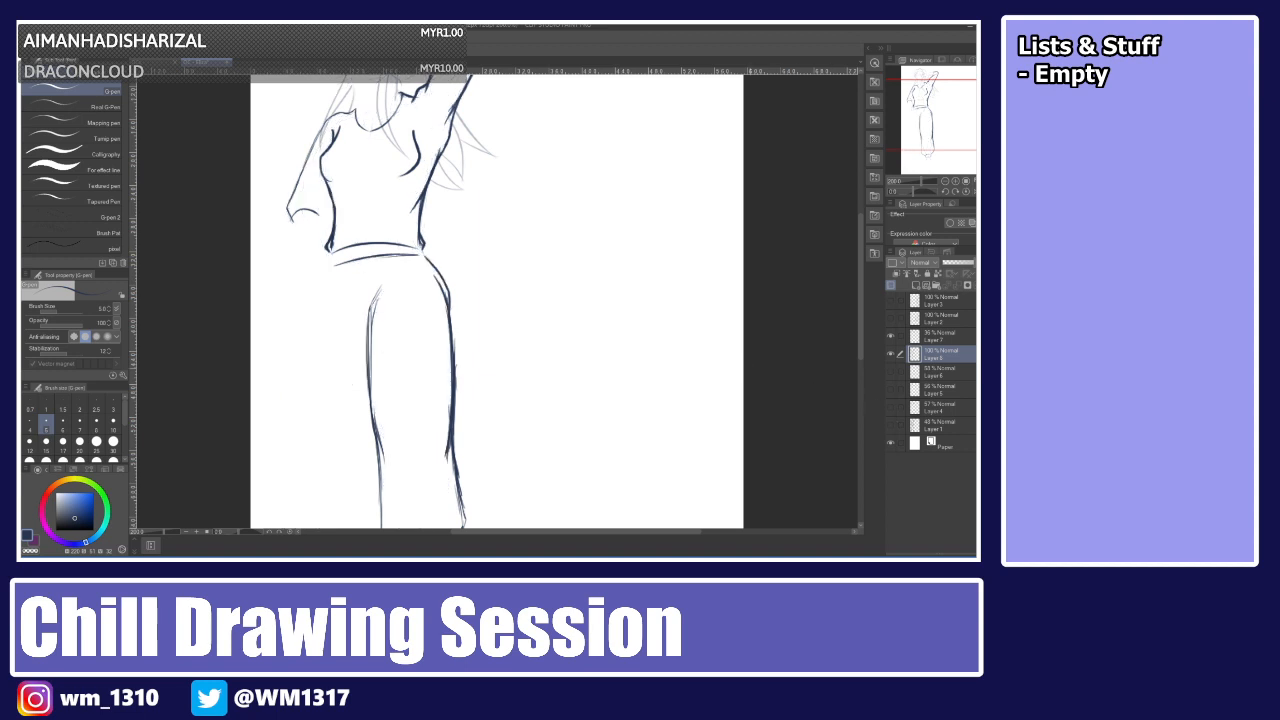
pyautogui.hotkey('ctrl', '-')
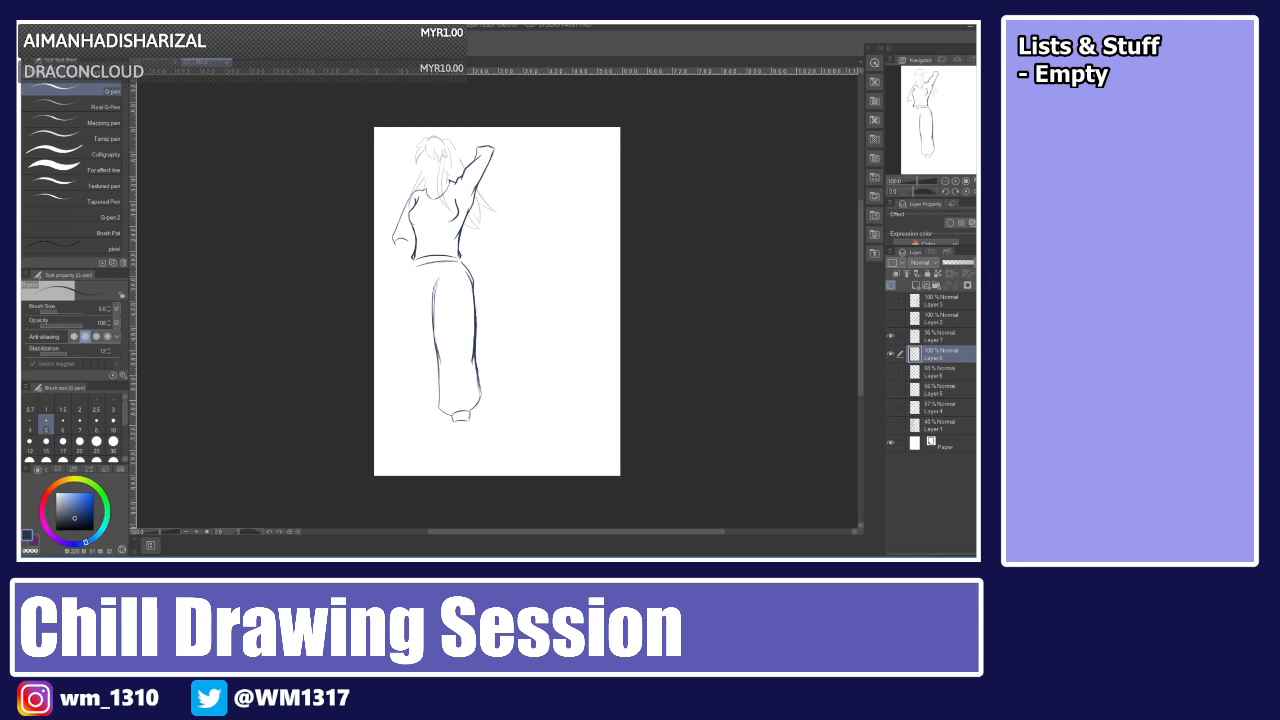
pyautogui.click(891, 355)
pyautogui.click(891, 355)
pyautogui.click(891, 371)
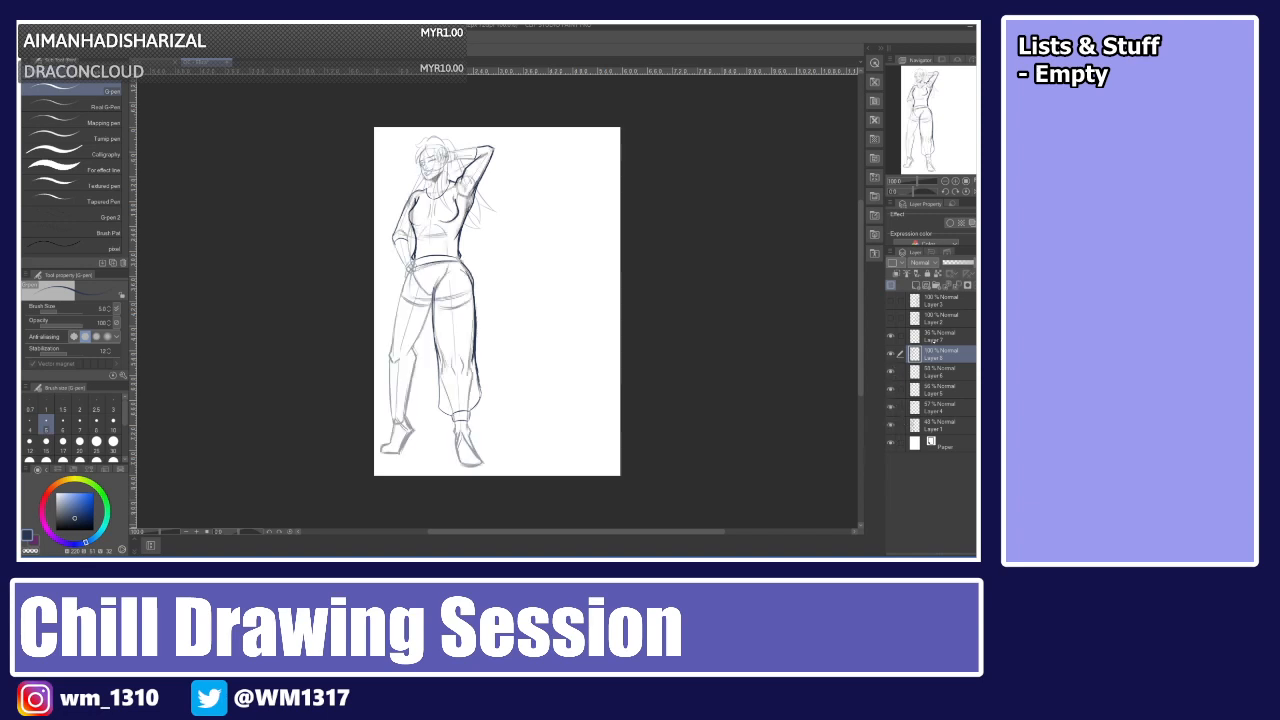
# Erase the lower part of the right leg's outer lineart with the eraser.
pyautogui.click(891, 353)
pyautogui.click(891, 353)
pyautogui.press('e')
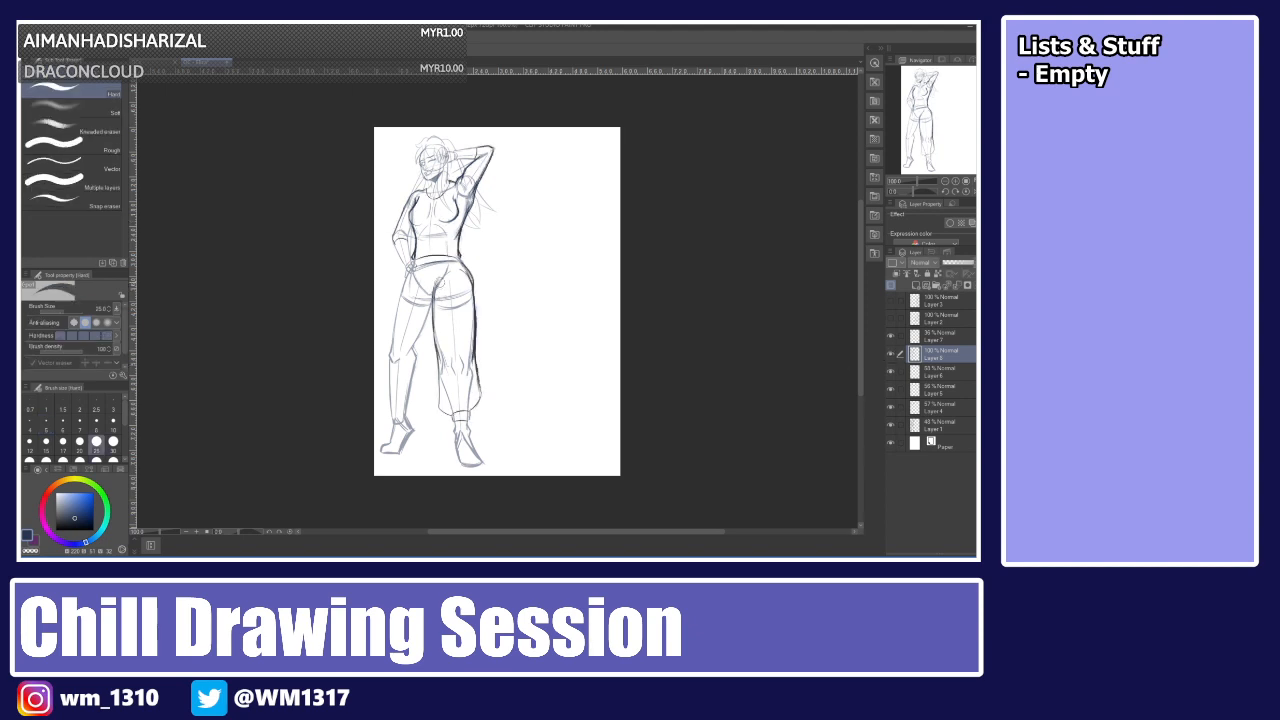
pyautogui.moveTo(467, 415); pyautogui.dragTo(476, 300)
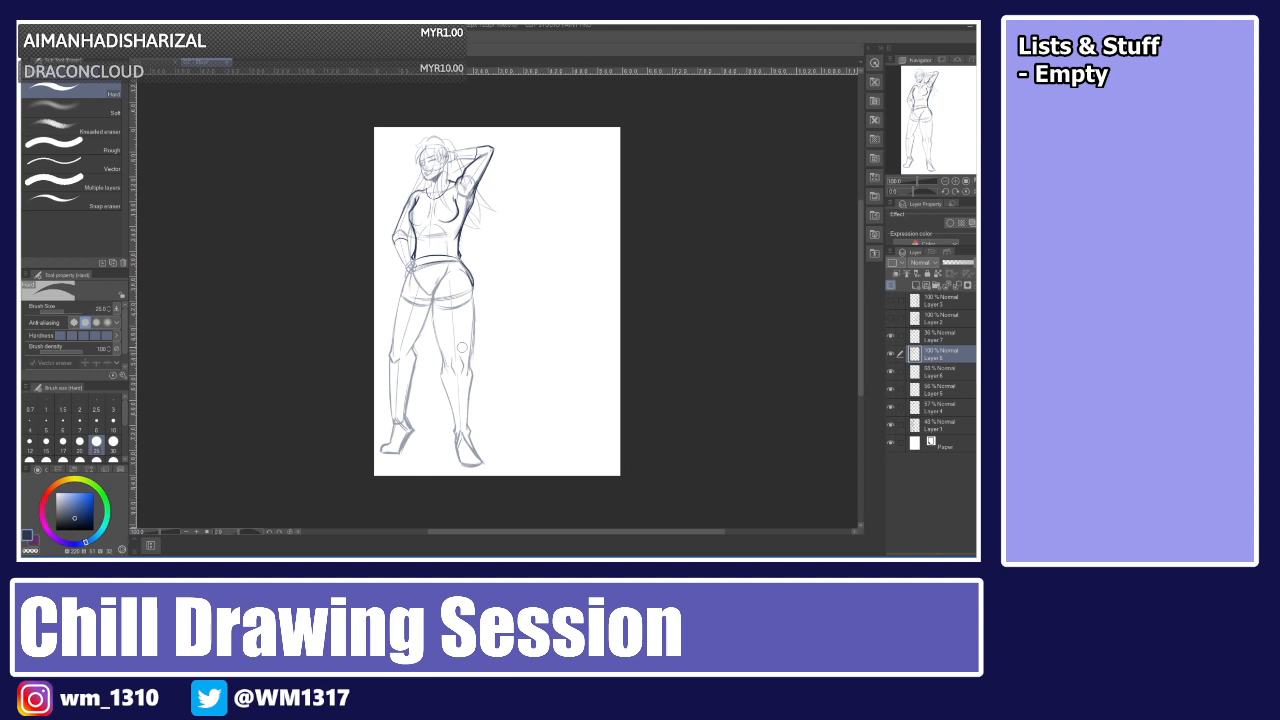
# Switch back to the pen and try inking the thigh edges of both legs.
pyautogui.scroll(3, 462, 347)
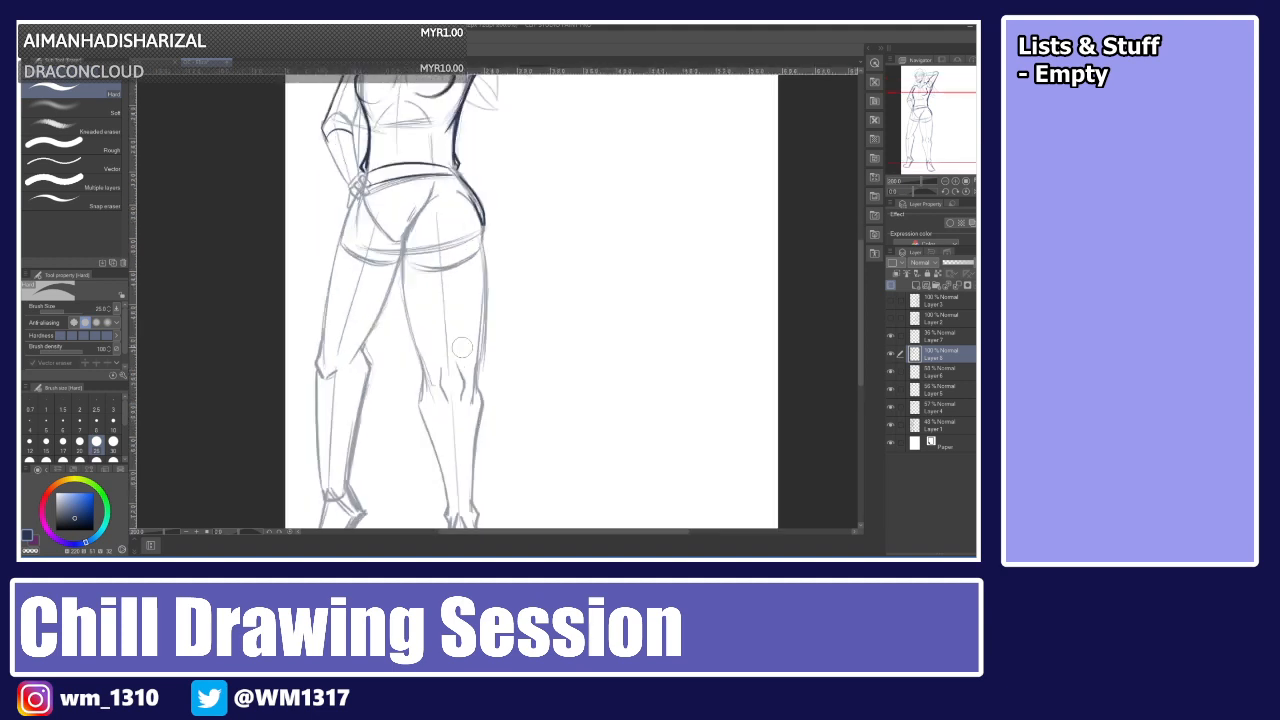
pyautogui.press('p')
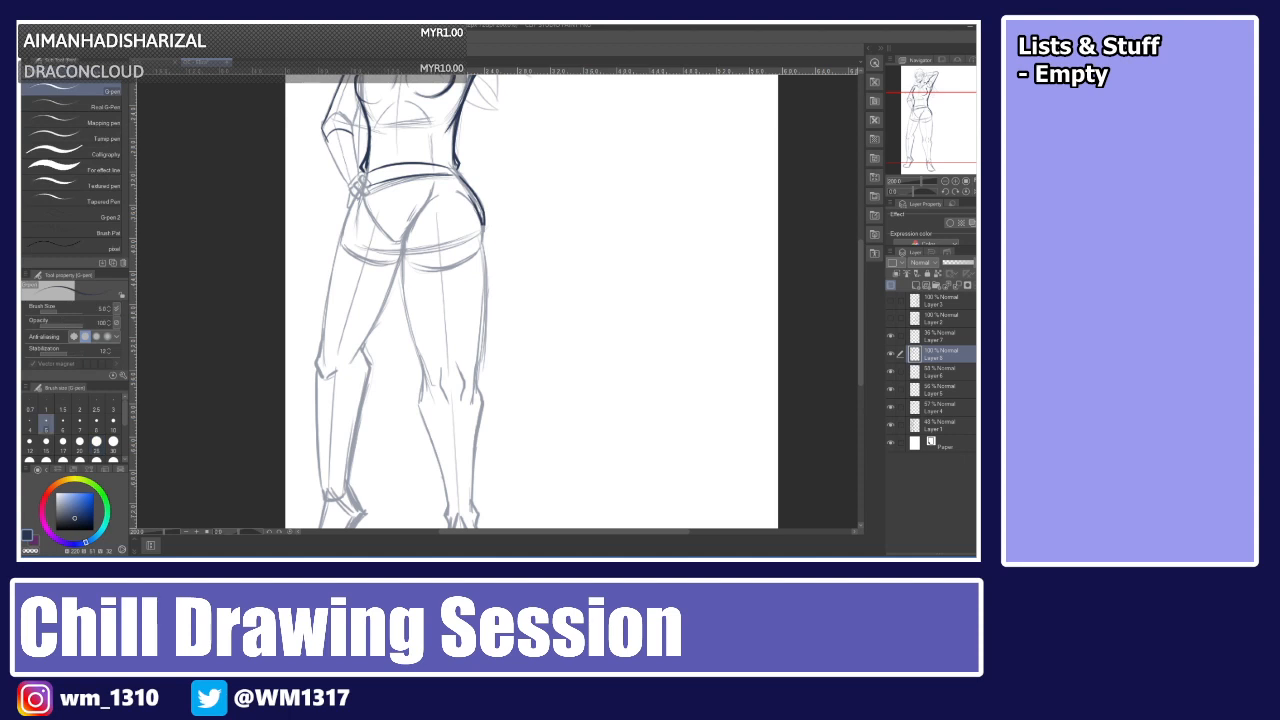
pyautogui.moveTo(404, 228); pyautogui.dragTo(427, 462)
pyautogui.hotkey('ctrl', 'z')
pyautogui.hotkey('ctrl', 'z')
pyautogui.moveTo(479, 222); pyautogui.dragTo(486, 337)
pyautogui.hotkey('ctrl', 'z')
pyautogui.hotkey('ctrl', 'z')
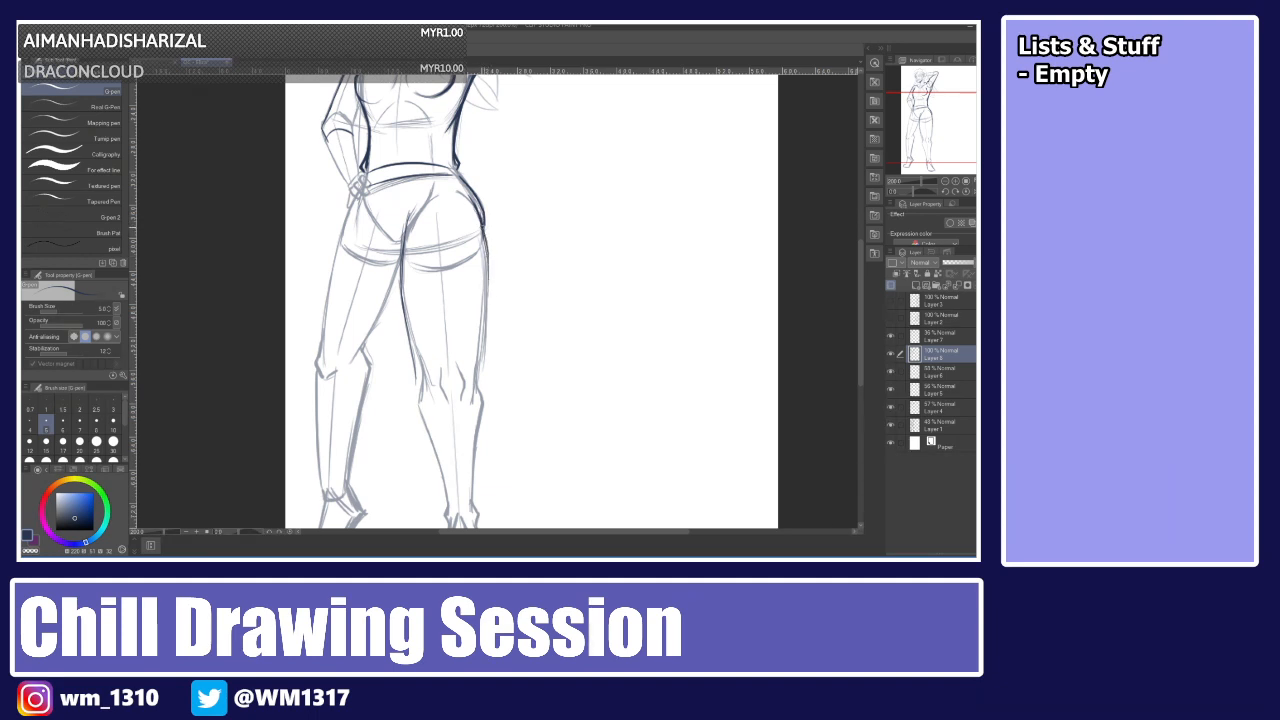
# Try redrawing the outer edge of the right thigh in several short strokes.
pyautogui.moveTo(484, 236); pyautogui.dragTo(488, 340)
pyautogui.moveTo(488, 264); pyautogui.dragTo(485, 366)
pyautogui.moveTo(488, 280); pyautogui.dragTo(485, 384)
pyautogui.moveTo(487, 319)
pyautogui.mouseDown()
pyautogui.moveTo(483, 399)
pyautogui.moveTo(482, 386)
pyautogui.mouseUp()
pyautogui.hotkey('ctrl', 'z')
pyautogui.hotkey('ctrl', 'z')
pyautogui.hotkey('ctrl', 'z')
# Ink the outer thigh edge and the inner edge of the lower right trouser leg.
pyautogui.hotkey('ctrl', 'z')
pyautogui.moveTo(488, 264); pyautogui.dragTo(486, 366)
pyautogui.moveTo(489, 286); pyautogui.dragTo(484, 390)
pyautogui.moveTo(409, 338); pyautogui.dragTo(412, 410)
pyautogui.hotkey('ctrl', 'z')
pyautogui.moveTo(413, 386); pyautogui.dragTo(424, 456)
pyautogui.hotkey('ctrl', 'z')
pyautogui.hotkey('ctrl', 'z')
pyautogui.hotkey('ctrl', 'z')
pyautogui.moveTo(416, 393); pyautogui.dragTo(420, 477)
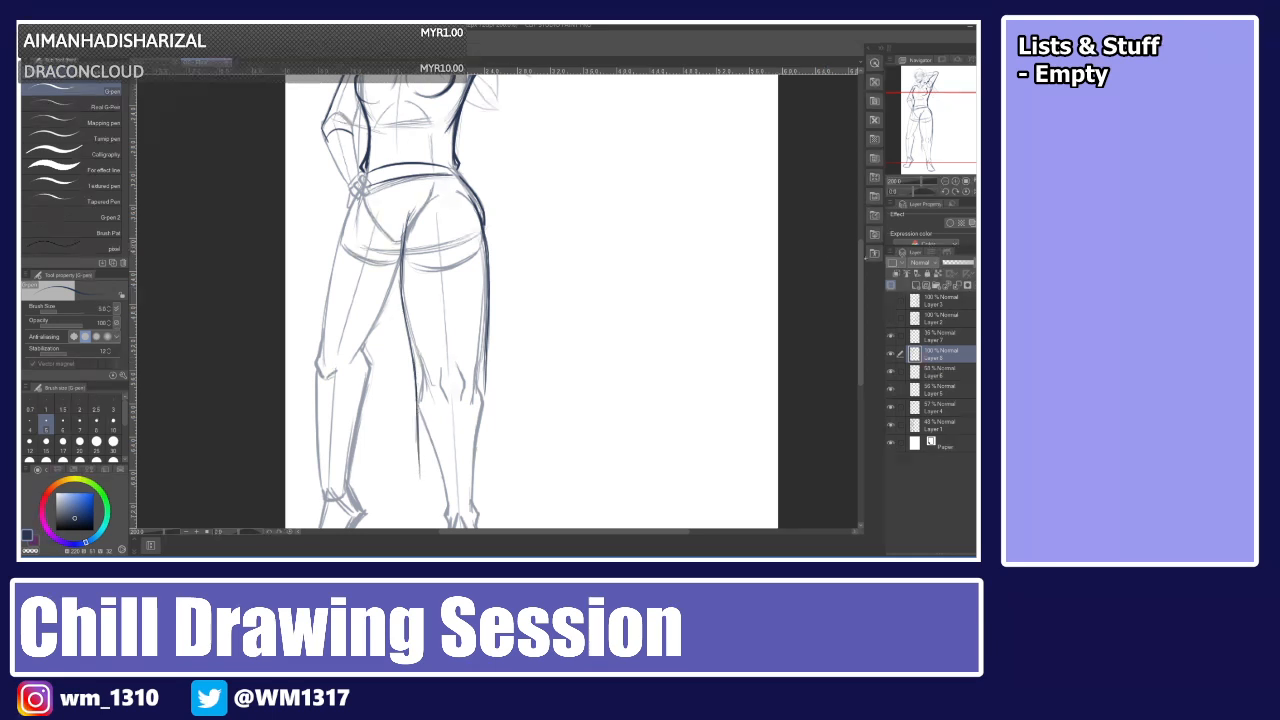
# Undo the latest strokes on the right trouser leg.
pyautogui.moveTo(860, 260); pyautogui.dragTo(860, 290)
pyautogui.moveTo(487, 246); pyautogui.dragTo(493, 347)
pyautogui.hotkey('ctrl', 'z')
pyautogui.hotkey('ctrl', 'z')
pyautogui.hotkey('ctrl', 'z')
pyautogui.hotkey('ctrl', 'z')
pyautogui.hotkey('ctrl', 'z')
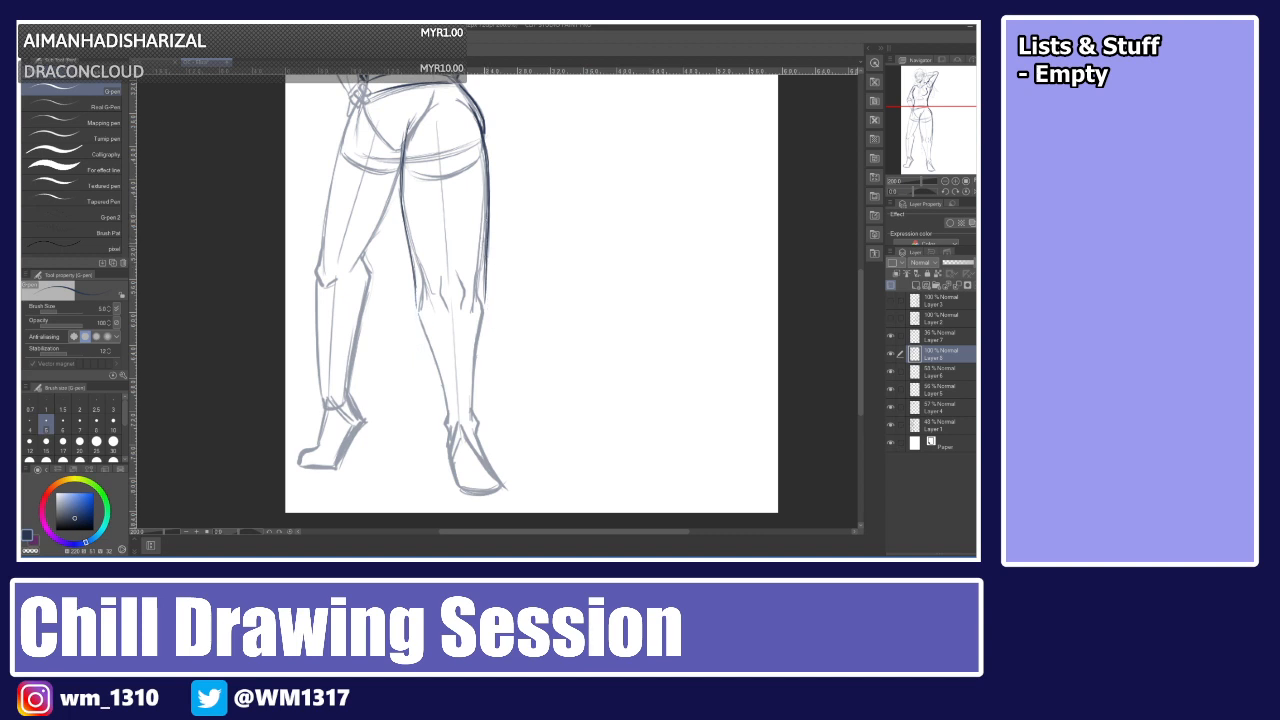
# Ink the right trouser leg's outer edge and its inner edge down to the cuff, retrying repeatedly.
pyautogui.moveTo(488, 229); pyautogui.dragTo(498, 380)
pyautogui.moveTo(412, 272); pyautogui.dragTo(417, 342)
pyautogui.moveTo(415, 287); pyautogui.dragTo(418, 362)
pyautogui.hotkey('ctrl', 'z')
pyautogui.hotkey('ctrl', 'z')
pyautogui.moveTo(416, 290); pyautogui.dragTo(420, 366)
pyautogui.hotkey('ctrl', 'z')
pyautogui.moveTo(414, 274); pyautogui.dragTo(414, 367)
pyautogui.hotkey('ctrl', 'z')
pyautogui.moveTo(414, 300)
pyautogui.mouseDown()
pyautogui.moveTo(415, 386)
pyautogui.moveTo(444, 407)
pyautogui.moveTo(442, 394)
pyautogui.moveTo(475, 394)
pyautogui.moveTo(451, 387)
pyautogui.moveTo(477, 388)
pyautogui.moveTo(476, 407)
pyautogui.moveTo(490, 329)
pyautogui.moveTo(416, 361)
pyautogui.moveTo(440, 388)
pyautogui.mouseUp()
pyautogui.hotkey('ctrl', 'z')
pyautogui.hotkey('ctrl', 'z')
pyautogui.hotkey('ctrl', 'z')
pyautogui.hotkey('ctrl', 'z')
pyautogui.hotkey('ctrl', 'z')
pyautogui.hotkey('ctrl', 'z')
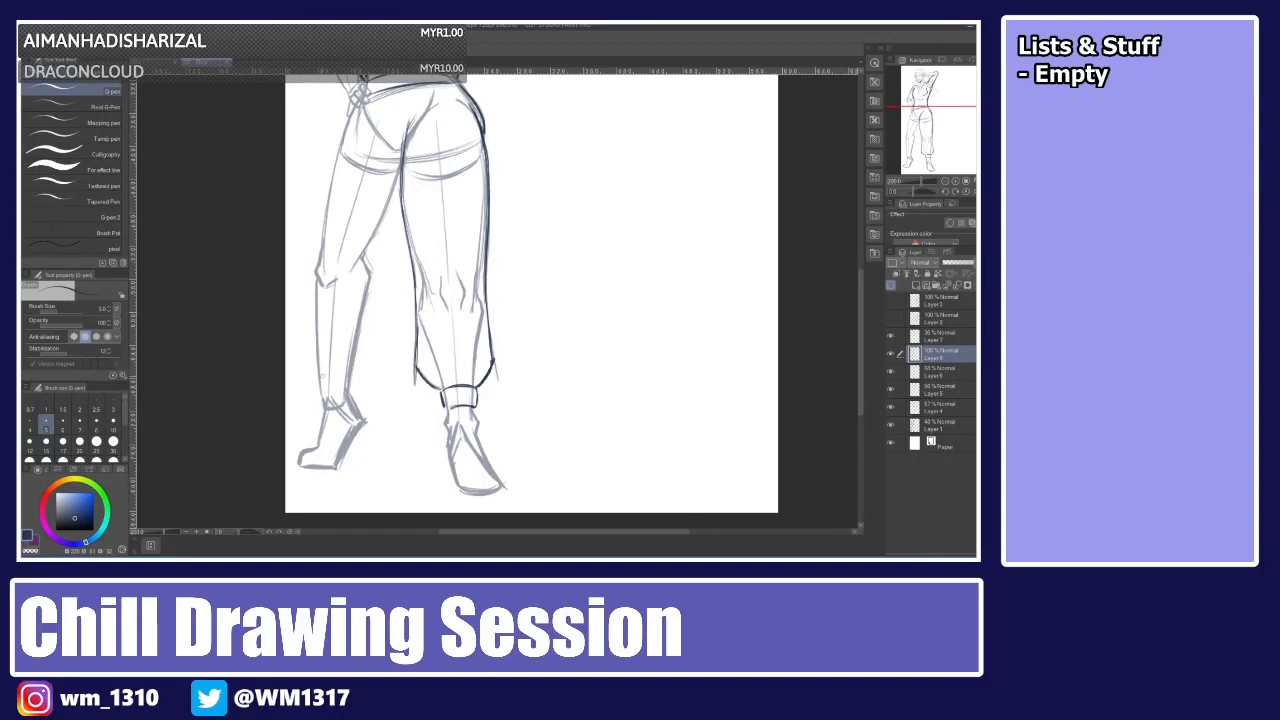
# Ink the cuff band of the left trouser leg, retrying it several times.
pyautogui.moveTo(318, 382); pyautogui.dragTo(355, 369)
pyautogui.hotkey('ctrl', 'z')
pyautogui.hotkey('ctrl', 'z')
pyautogui.moveTo(321, 375)
pyautogui.mouseDown()
pyautogui.moveTo(351, 368)
pyautogui.moveTo(350, 387)
pyautogui.mouseUp()
pyautogui.hotkey('ctrl', 'z')
pyautogui.hotkey('ctrl', 'z')
pyautogui.moveTo(353, 367)
pyautogui.mouseDown()
pyautogui.moveTo(353, 385)
pyautogui.moveTo(317, 387)
pyautogui.moveTo(354, 387)
pyautogui.mouseUp()
# Try inking the outer edge of the left trouser leg from the hip downward.
pyautogui.hotkey('ctrl', 'z')
pyautogui.hotkey('ctrl', 'z')
pyautogui.hotkey('ctrl', 'z')
pyautogui.hotkey('ctrl', 'z')
pyautogui.hotkey('ctrl', 'z')
pyautogui.hotkey('ctrl', 'z')
pyautogui.hotkey('ctrl', 'z')
pyautogui.hotkey('ctrl', 'z')
pyautogui.moveTo(356, 108); pyautogui.dragTo(324, 221)
pyautogui.hotkey('ctrl', 'z')
pyautogui.hotkey('ctrl', 'z')
pyautogui.moveTo(333, 175); pyautogui.dragTo(321, 243)
pyautogui.hotkey('ctrl', 'z')
pyautogui.hotkey('ctrl', 'z')
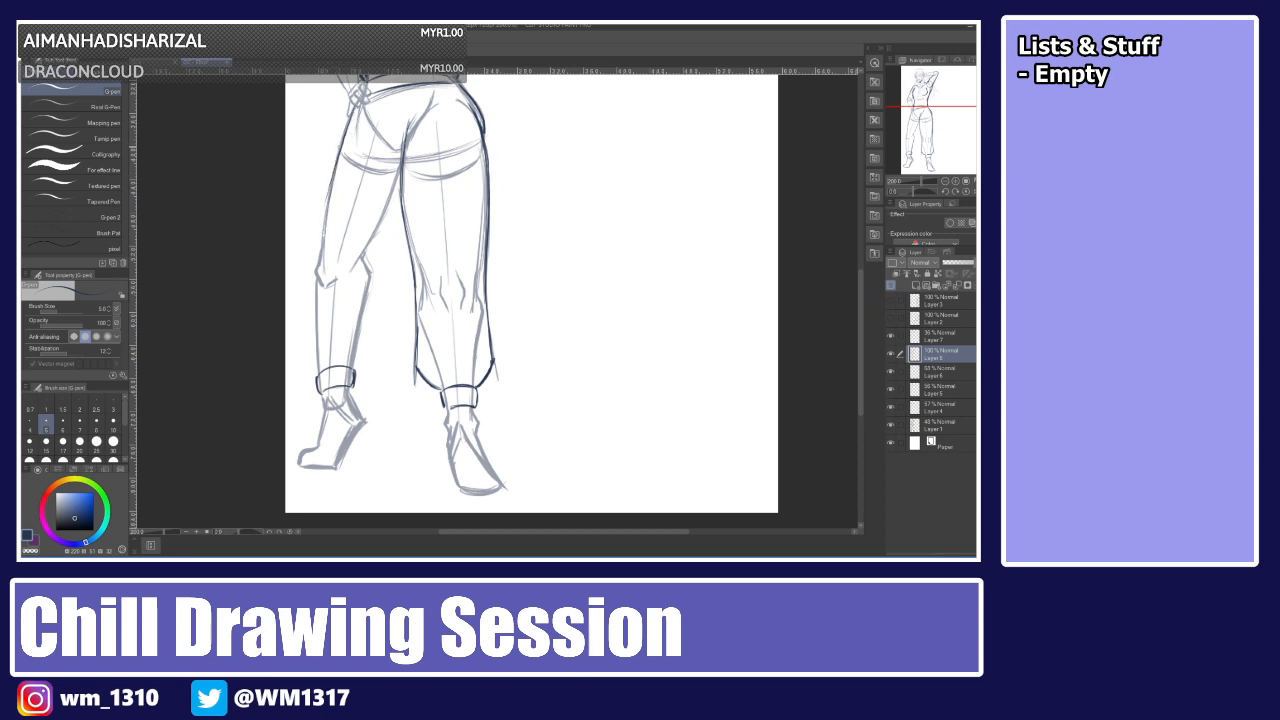
# Ink the left trouser leg's outer edge from the hip down to the cuff, retrying several times.
pyautogui.moveTo(328, 197); pyautogui.dragTo(319, 257)
pyautogui.moveTo(327, 200); pyautogui.dragTo(318, 256)
pyautogui.moveTo(374, 236)
pyautogui.mouseDown()
pyautogui.moveTo(376, 254)
pyautogui.moveTo(353, 273)
pyautogui.mouseUp()
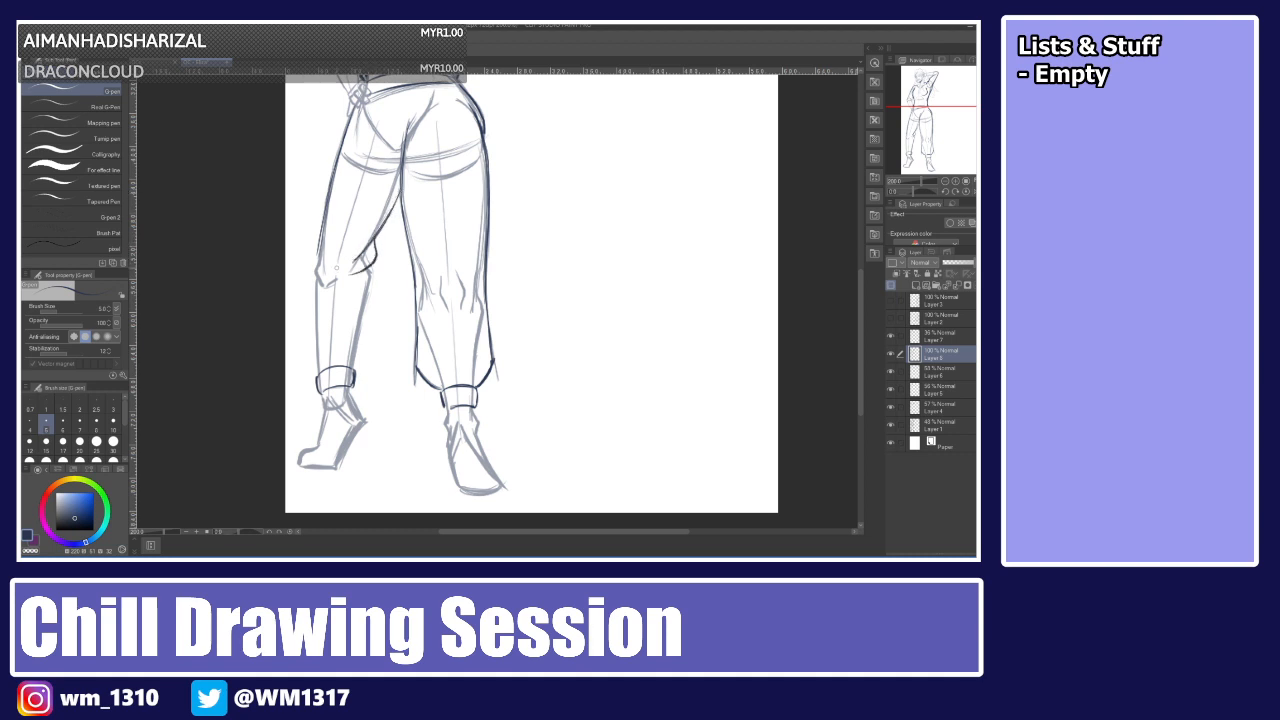
pyautogui.moveTo(323, 229); pyautogui.dragTo(310, 315)
pyautogui.moveTo(313, 270); pyautogui.dragTo(312, 331)
pyautogui.hotkey('ctrl', 'z')
pyautogui.hotkey('ctrl', 'z')
pyautogui.hotkey('ctrl', 'z')
pyautogui.moveTo(323, 223); pyautogui.dragTo(309, 315)
# Ink the left trouser leg's inner edge and knee folds, undoing and redrawing repeatedly.
pyautogui.hotkey('ctrl', 'z')
pyautogui.moveTo(324, 244); pyautogui.dragTo(311, 340)
pyautogui.moveTo(316, 290); pyautogui.dragTo(311, 356)
pyautogui.hotkey('ctrl', 'z')
pyautogui.hotkey('ctrl', 'z')
pyautogui.moveTo(315, 296); pyautogui.dragTo(311, 374)
pyautogui.moveTo(314, 320); pyautogui.dragTo(307, 360)
pyautogui.moveTo(315, 284)
pyautogui.mouseDown()
pyautogui.moveTo(309, 342)
pyautogui.moveTo(313, 322)
pyautogui.mouseUp()
pyautogui.moveTo(316, 267); pyautogui.dragTo(310, 300)
pyautogui.moveTo(371, 263)
pyautogui.mouseDown()
pyautogui.moveTo(379, 285)
pyautogui.moveTo(353, 361)
pyautogui.mouseUp()
pyautogui.moveTo(376, 298)
pyautogui.mouseDown()
pyautogui.moveTo(360, 335)
pyautogui.moveTo(379, 273)
pyautogui.moveTo(361, 347)
pyautogui.mouseUp()
pyautogui.hotkey('ctrl', 'z')
pyautogui.moveTo(377, 265)
pyautogui.mouseDown()
pyautogui.moveTo(362, 350)
pyautogui.moveTo(361, 313)
pyautogui.mouseUp()
pyautogui.hotkey('ctrl', 'z')
pyautogui.hotkey('ctrl', 'z')
pyautogui.moveTo(348, 366); pyautogui.dragTo(362, 314)
pyautogui.hotkey('ctrl', 'z')
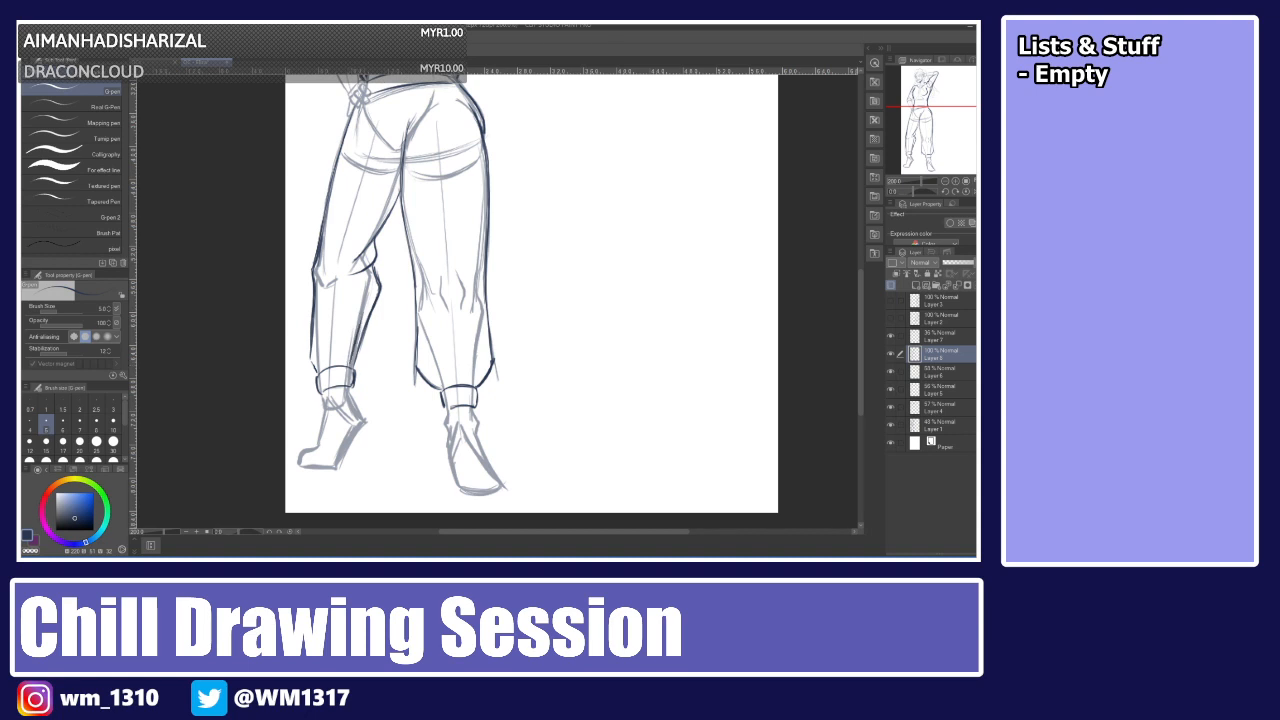
pyautogui.moveTo(322, 374); pyautogui.dragTo(316, 322)
pyautogui.hotkey('ctrl', 'z')
pyautogui.moveTo(336, 369)
pyautogui.mouseDown()
pyautogui.moveTo(334, 330)
pyautogui.moveTo(330, 346)
pyautogui.mouseUp()
pyautogui.hotkey('ctrl', 'z')
pyautogui.hotkey('ctrl', 'z')
pyautogui.moveTo(333, 366); pyautogui.dragTo(329, 351)
# Fit the whole canvas in view and toggle the rough sketch layer's visibility to review the lineart.
pyautogui.hotkey('ctrl', 'alt', '0')
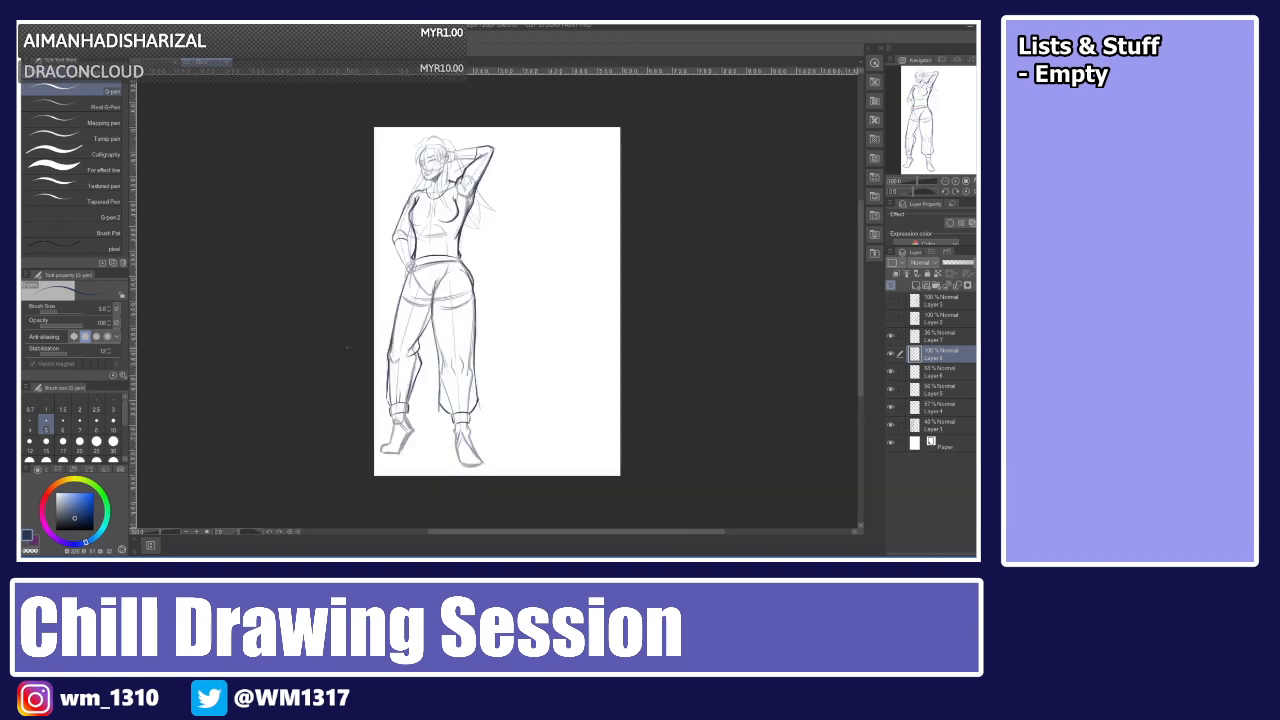
pyautogui.click(890, 424)
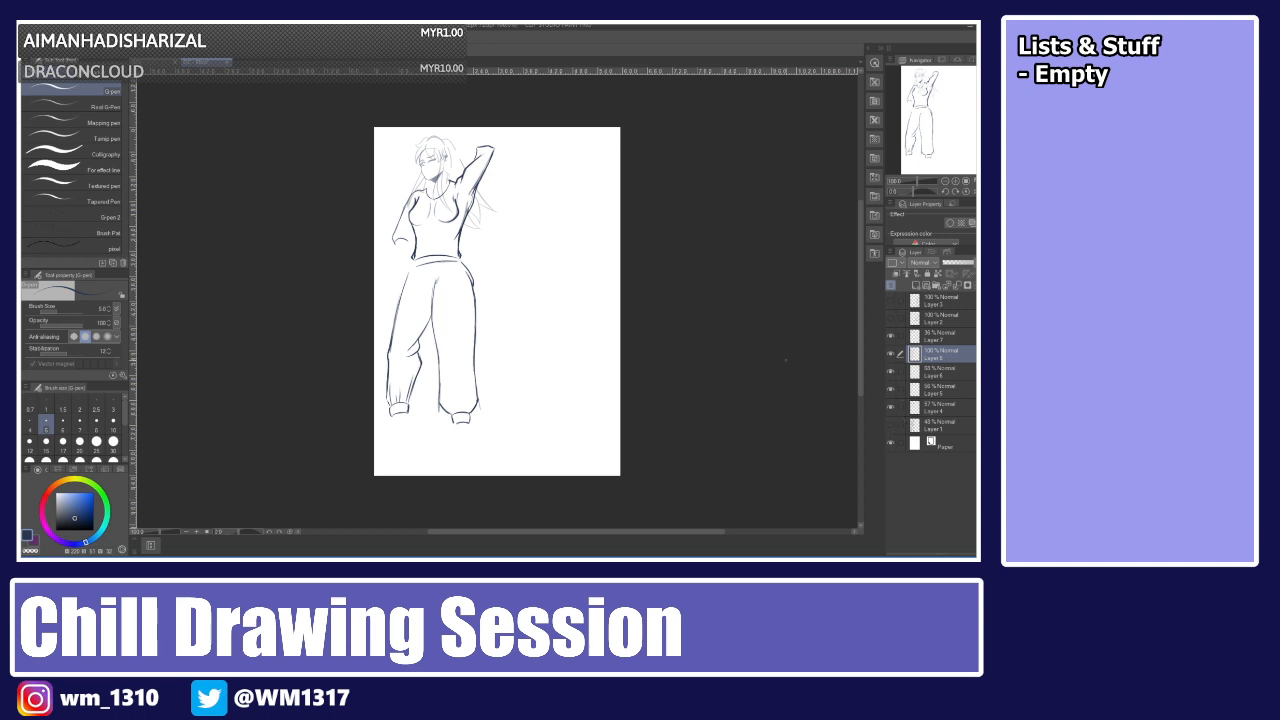
pyautogui.click(890, 425)
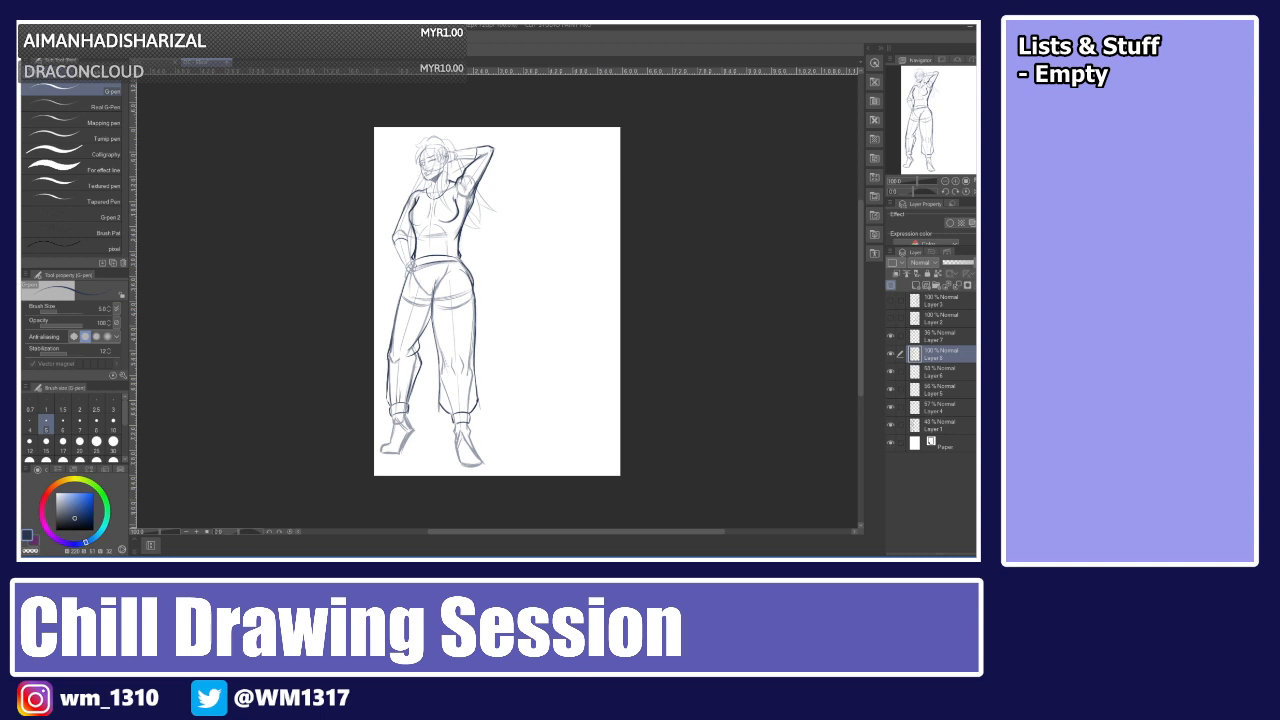
# Ink the lower legs and cuff edges of both trouser legs, retrying several strokes.
pyautogui.hotkey('ctrl', '+')
pyautogui.hotkey('ctrl', '+')
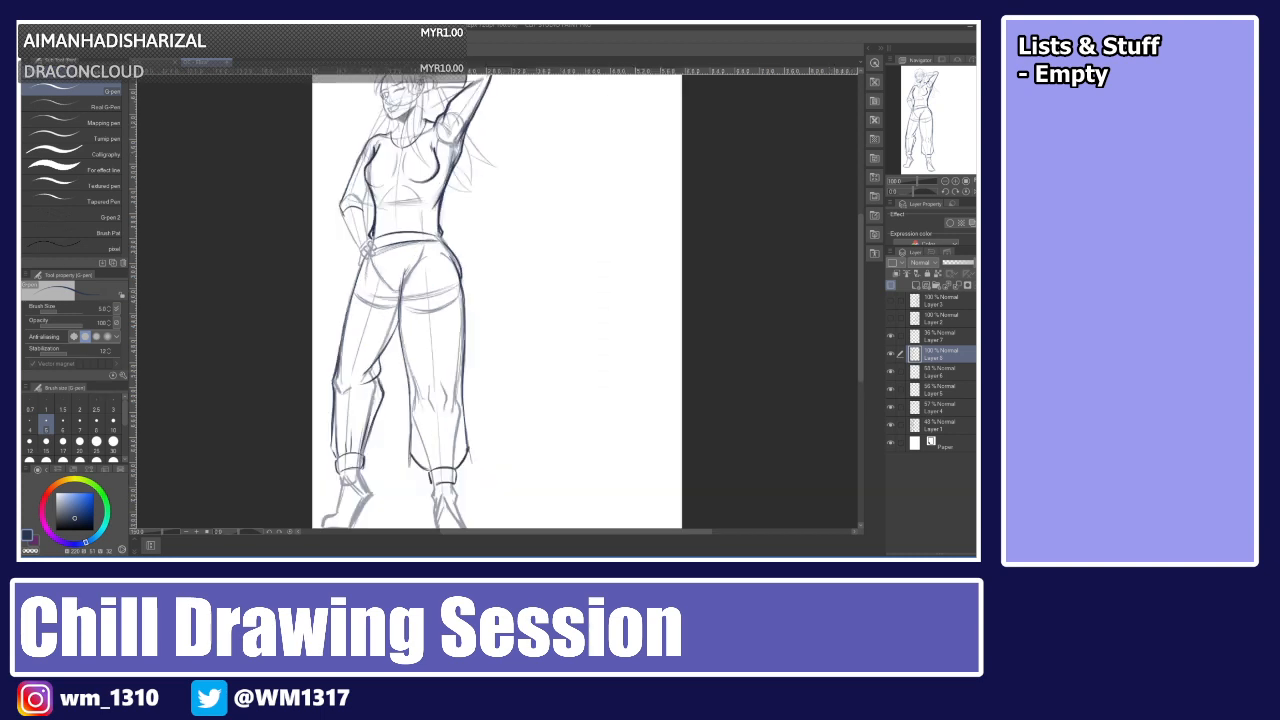
pyautogui.moveTo(446, 482); pyautogui.dragTo(437, 523)
pyautogui.moveTo(393, 484)
pyautogui.mouseDown()
pyautogui.moveTo(405, 515)
pyautogui.moveTo(423, 517)
pyautogui.mouseUp()
pyautogui.moveTo(451, 321); pyautogui.dragTo(446, 419)
pyautogui.moveTo(451, 369); pyautogui.dragTo(441, 427)
pyautogui.moveTo(388, 351)
pyautogui.mouseDown()
pyautogui.moveTo(368, 415)
pyautogui.moveTo(383, 429)
pyautogui.moveTo(381, 503)
pyautogui.mouseUp()
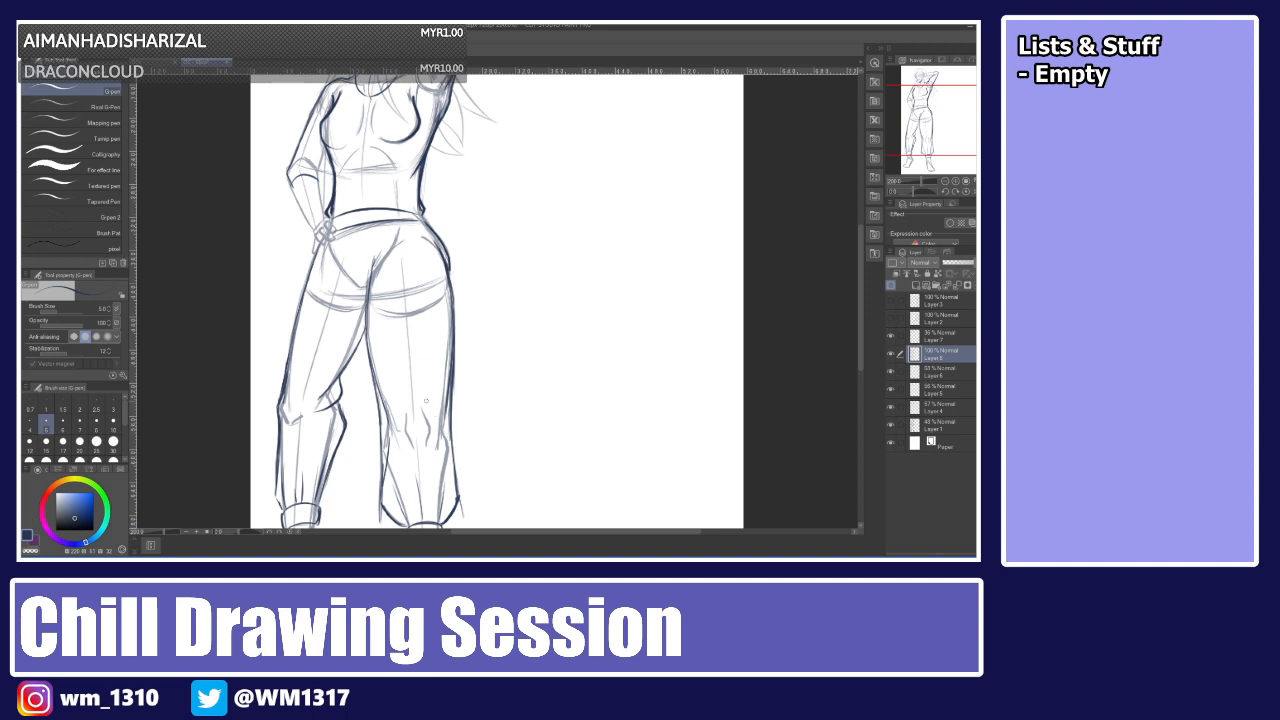
pyautogui.hotkey('ctrl', 'z')
pyautogui.hotkey('ctrl', 'z')
pyautogui.hotkey('ctrl', 'z')
pyautogui.moveTo(390, 437); pyautogui.dragTo(380, 479)
pyautogui.hotkey('ctrl', 'z')
pyautogui.moveTo(386, 475); pyautogui.dragTo(381, 504)
pyautogui.hotkey('ctrl', 'z')
pyautogui.hotkey('ctrl', 'z')
pyautogui.moveTo(391, 435); pyautogui.dragTo(379, 504)
pyautogui.moveTo(444, 433); pyautogui.dragTo(456, 496)
pyautogui.hotkey('ctrl', 'z')
pyautogui.hotkey('ctrl', 'z')
pyautogui.moveTo(443, 434); pyautogui.dragTo(454, 468)
# Undo the latest strokes on the right trouser leg's knee area.
pyautogui.moveTo(862, 273); pyautogui.dragTo(863, 286)
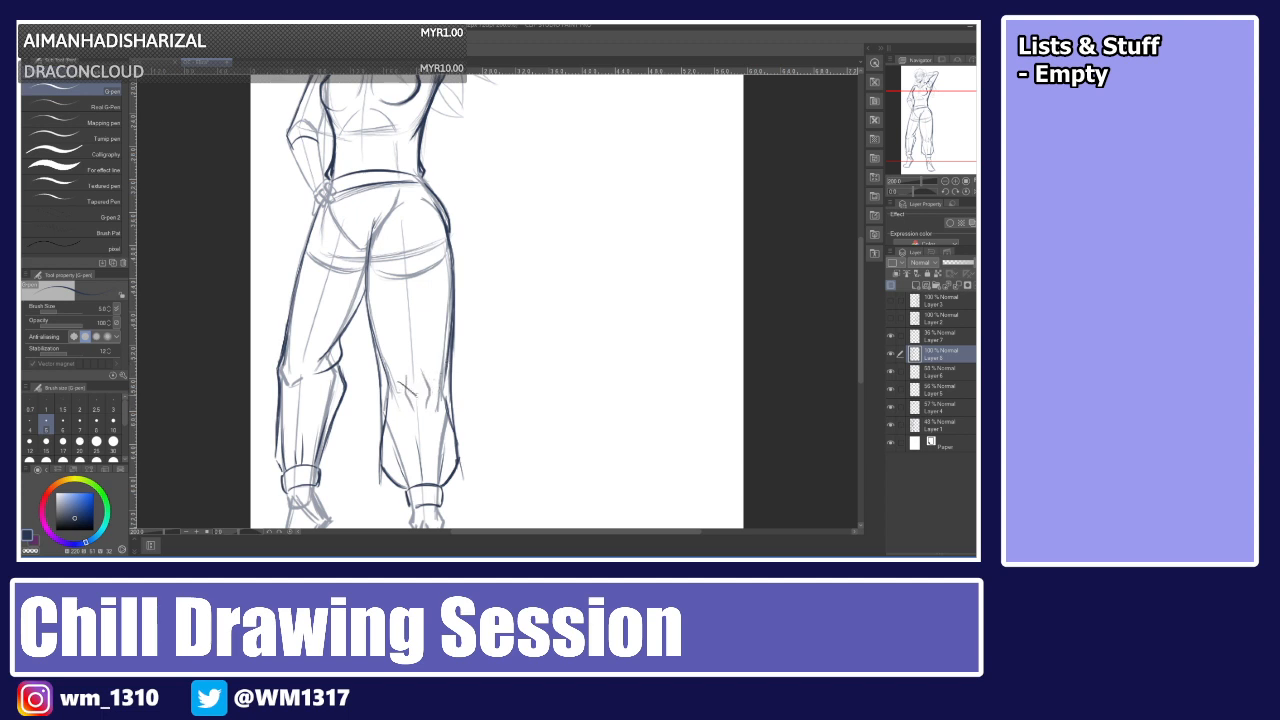
pyautogui.moveTo(417, 392); pyautogui.dragTo(438, 375)
pyautogui.hotkey('ctrl', 'z')
pyautogui.hotkey('ctrl', 'z')
pyautogui.hotkey('ctrl', 'z')
pyautogui.hotkey('ctrl', 'z')
# Ink the right trouser leg's outer edge down to the cuff and a fold on the left leg.
pyautogui.moveTo(858, 252)
pyautogui.mouseDown()
pyautogui.moveTo(856, 231)
pyautogui.moveTo(857, 289)
pyautogui.moveTo(851, 253)
pyautogui.mouseUp()
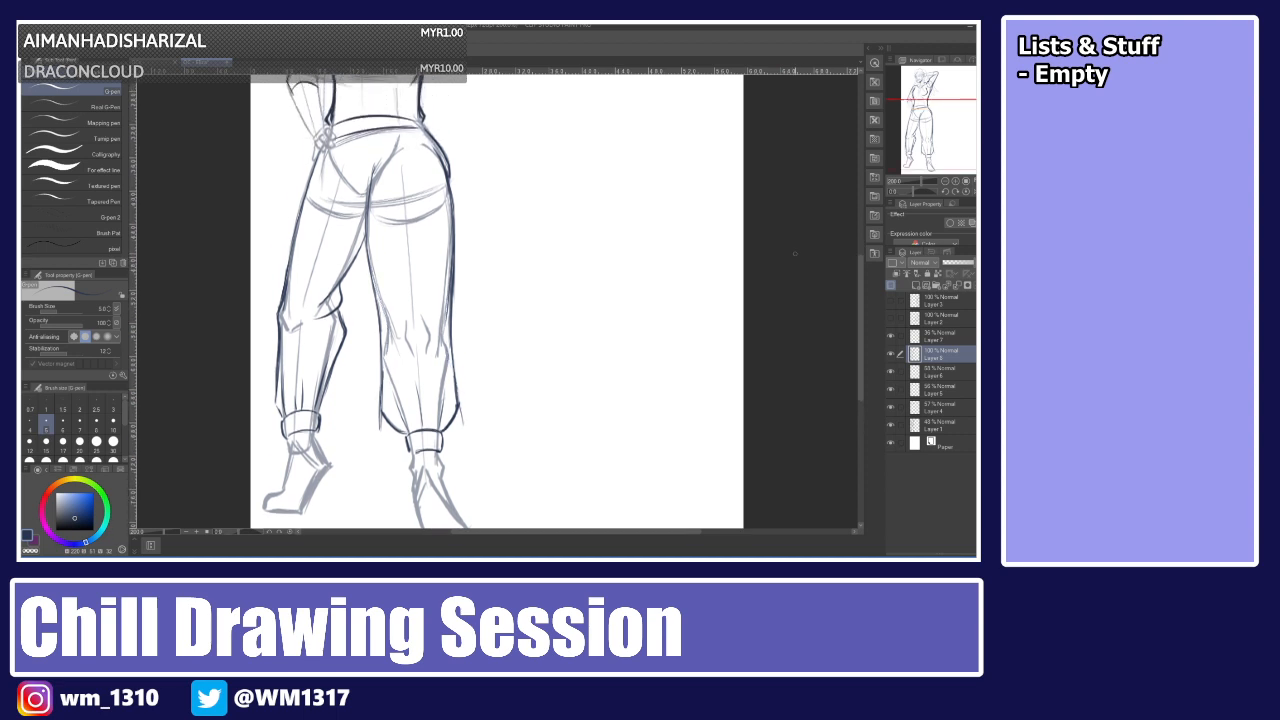
pyautogui.press('e')
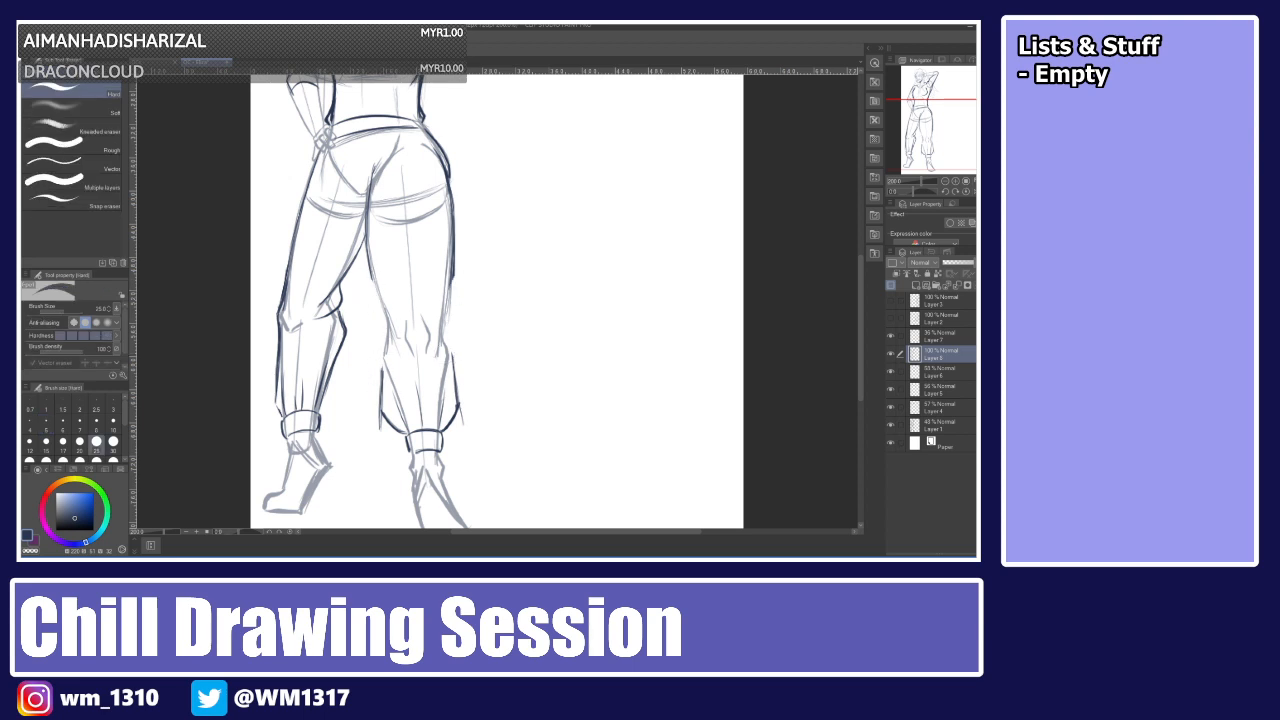
pyautogui.press('p')
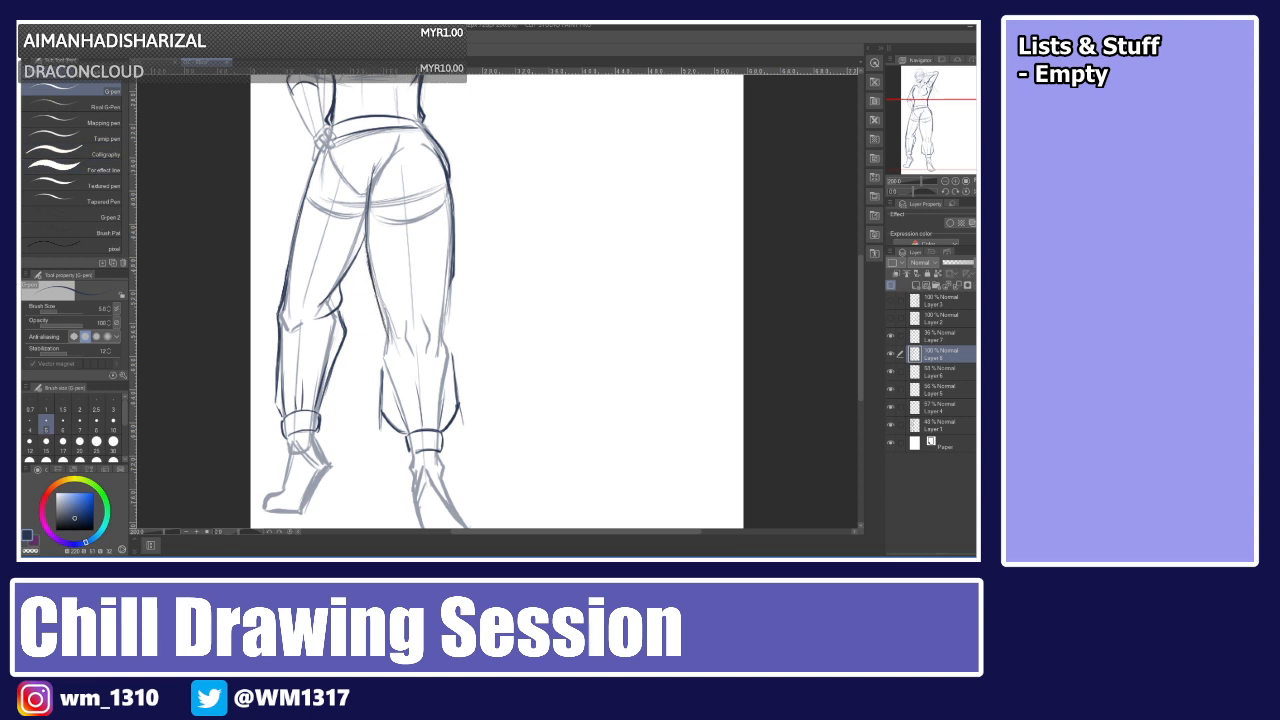
pyautogui.moveTo(379, 310); pyautogui.dragTo(383, 376)
pyautogui.moveTo(453, 281); pyautogui.dragTo(441, 351)
pyautogui.moveTo(452, 289); pyautogui.dragTo(458, 371)
pyautogui.hotkey('ctrl', 'z')
pyautogui.hotkey('ctrl', 'z')
pyautogui.moveTo(452, 290); pyautogui.dragTo(458, 382)
pyautogui.moveTo(448, 322); pyautogui.dragTo(461, 394)
pyautogui.moveTo(454, 368); pyautogui.dragTo(464, 399)
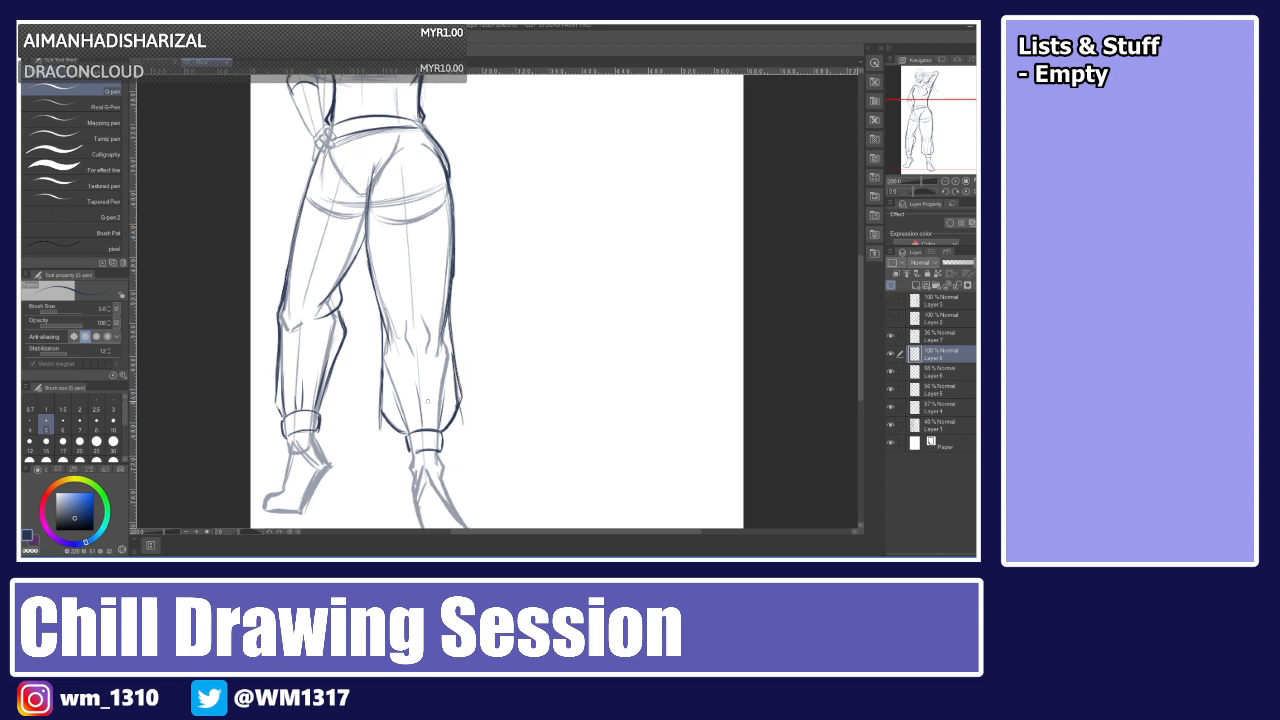
# Toggle the rough sketch layer's visibility to check the trouser lineart.
pyautogui.click(890, 427)
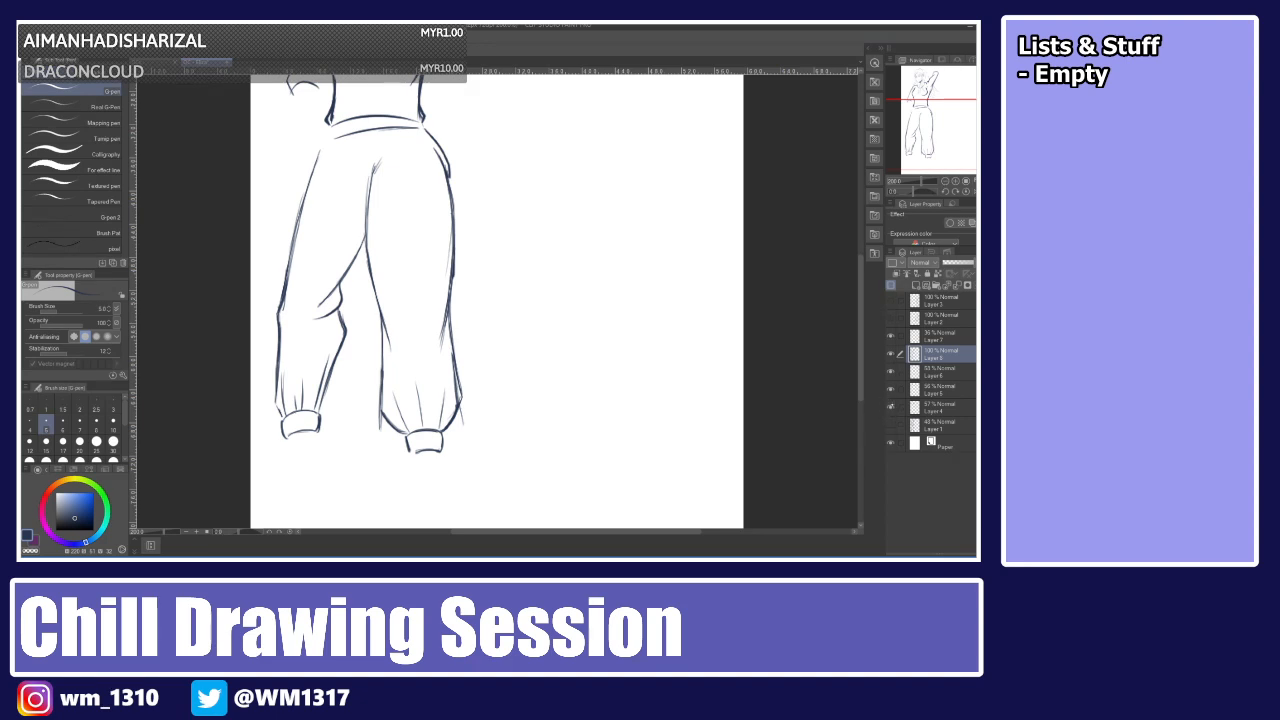
pyautogui.click(891, 425)
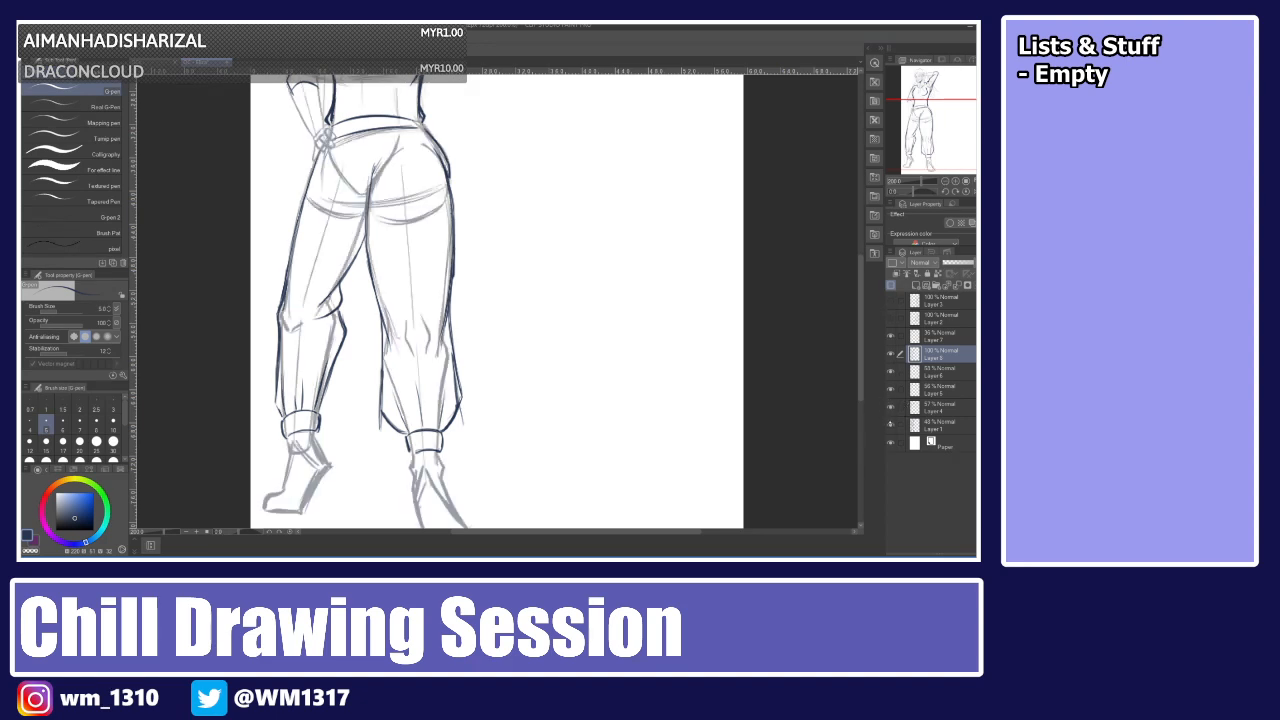
# Ink the trousers' front fly line below the waistband, after trying and undoing waistband strokes.
pyautogui.moveTo(860, 337); pyautogui.dragTo(860, 293)
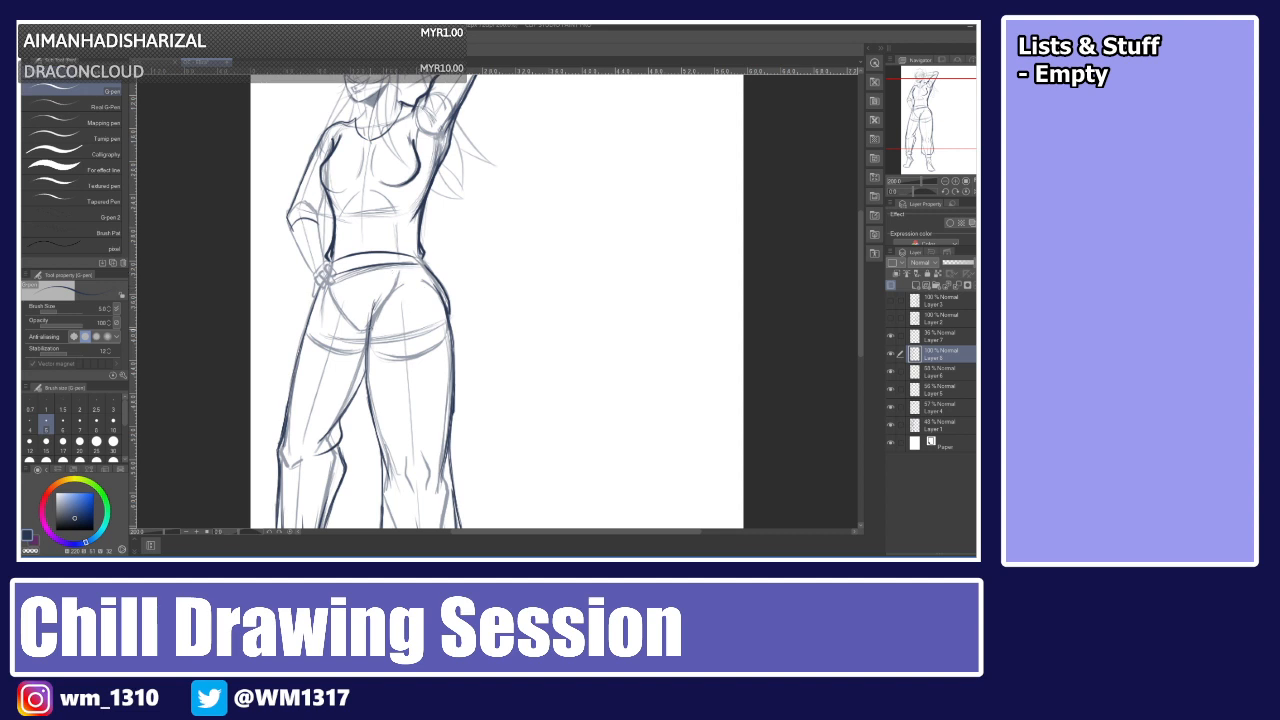
pyautogui.moveTo(355, 272); pyautogui.dragTo(357, 318)
pyautogui.hotkey('ctrl', 'z')
pyautogui.hotkey('ctrl', 'z')
pyautogui.moveTo(333, 287); pyautogui.dragTo(436, 275)
pyautogui.hotkey('ctrl', 'z')
pyautogui.hotkey('ctrl', 'z')
pyautogui.moveTo(332, 275); pyautogui.dragTo(426, 267)
pyautogui.hotkey('ctrl', 'z')
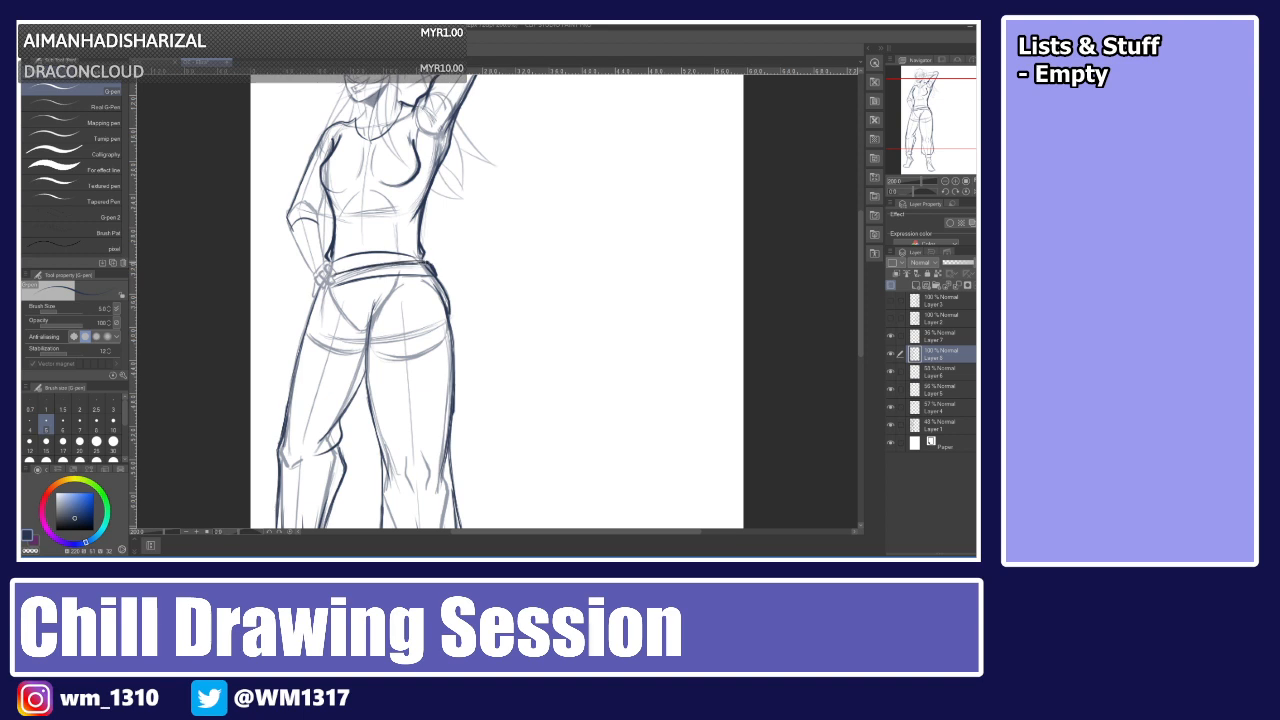
pyautogui.moveTo(316, 293); pyautogui.dragTo(355, 281)
pyautogui.hotkey('ctrl', 'z')
pyautogui.moveTo(353, 284); pyautogui.dragTo(370, 358)
pyautogui.moveTo(351, 281); pyautogui.dragTo(366, 349)
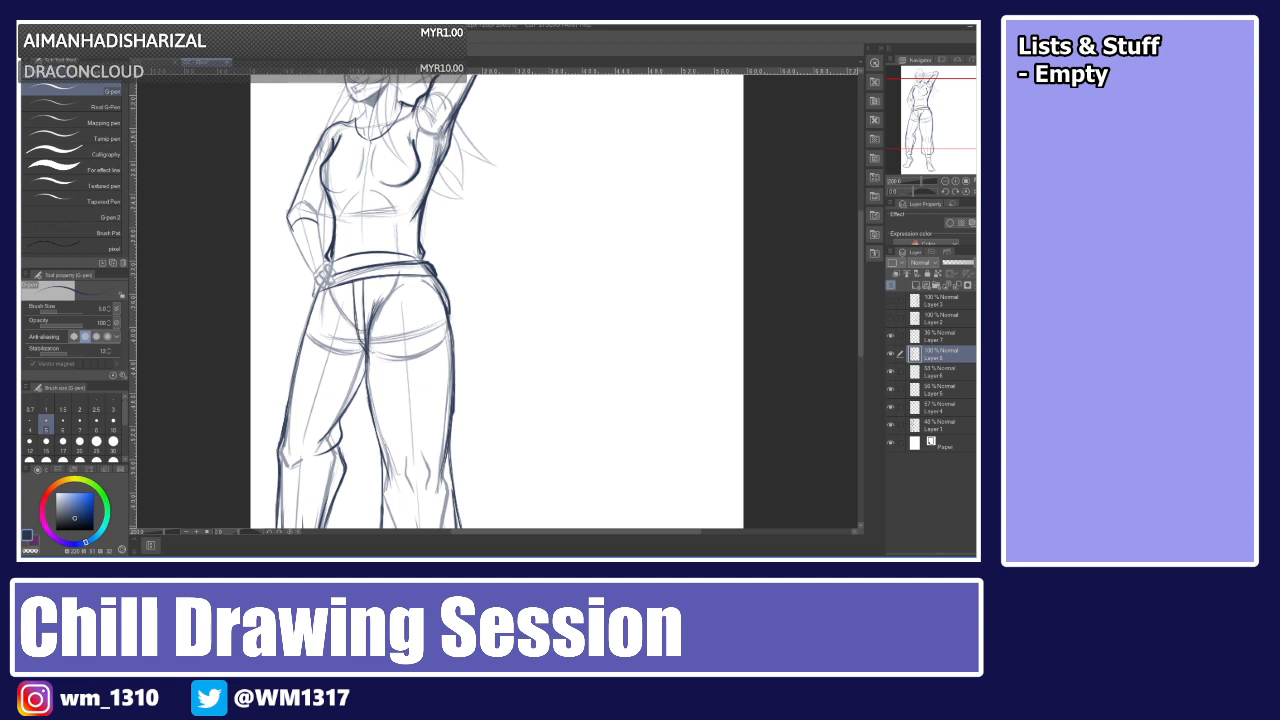
pyautogui.hotkey('ctrl', 'z')
pyautogui.moveTo(352, 280); pyautogui.dragTo(364, 346)
# Add short vertical ribbing lines to the waistband and both trouser cuffs.
pyautogui.moveTo(858, 241)
pyautogui.mouseDown()
pyautogui.moveTo(858, 307)
pyautogui.moveTo(858, 247)
pyautogui.mouseUp()
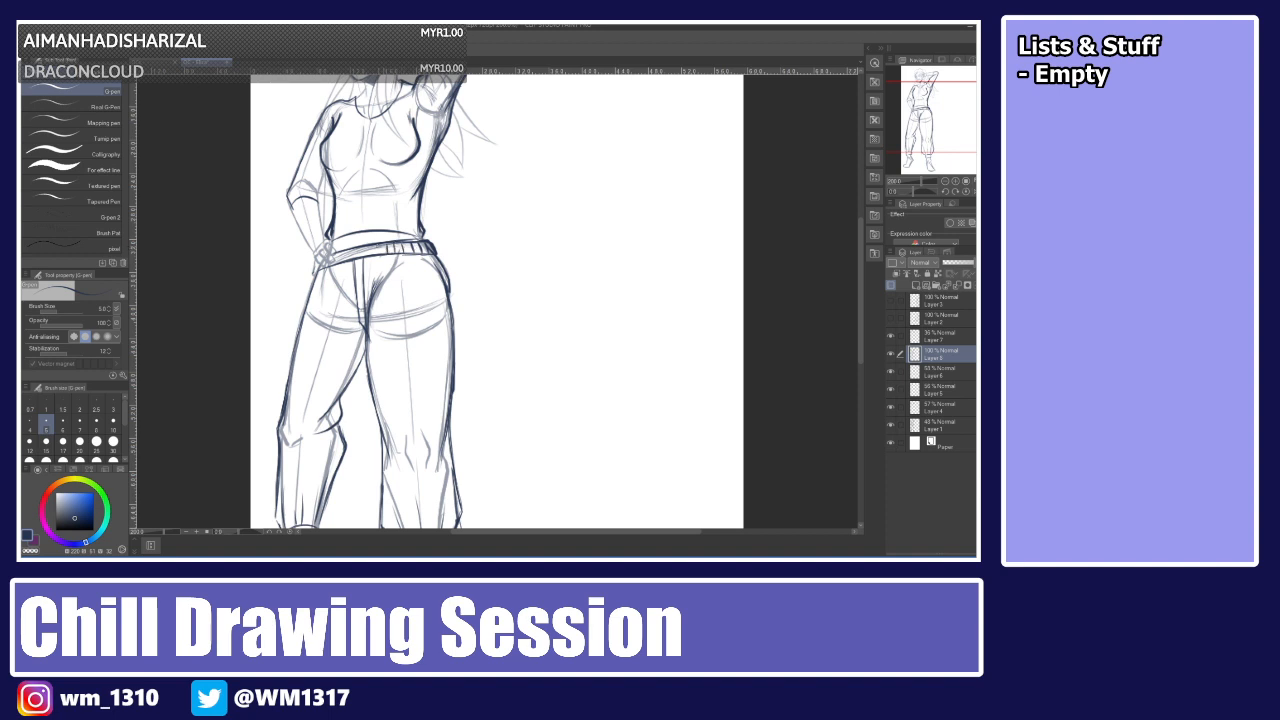
pyautogui.moveTo(346, 247); pyautogui.dragTo(348, 260)
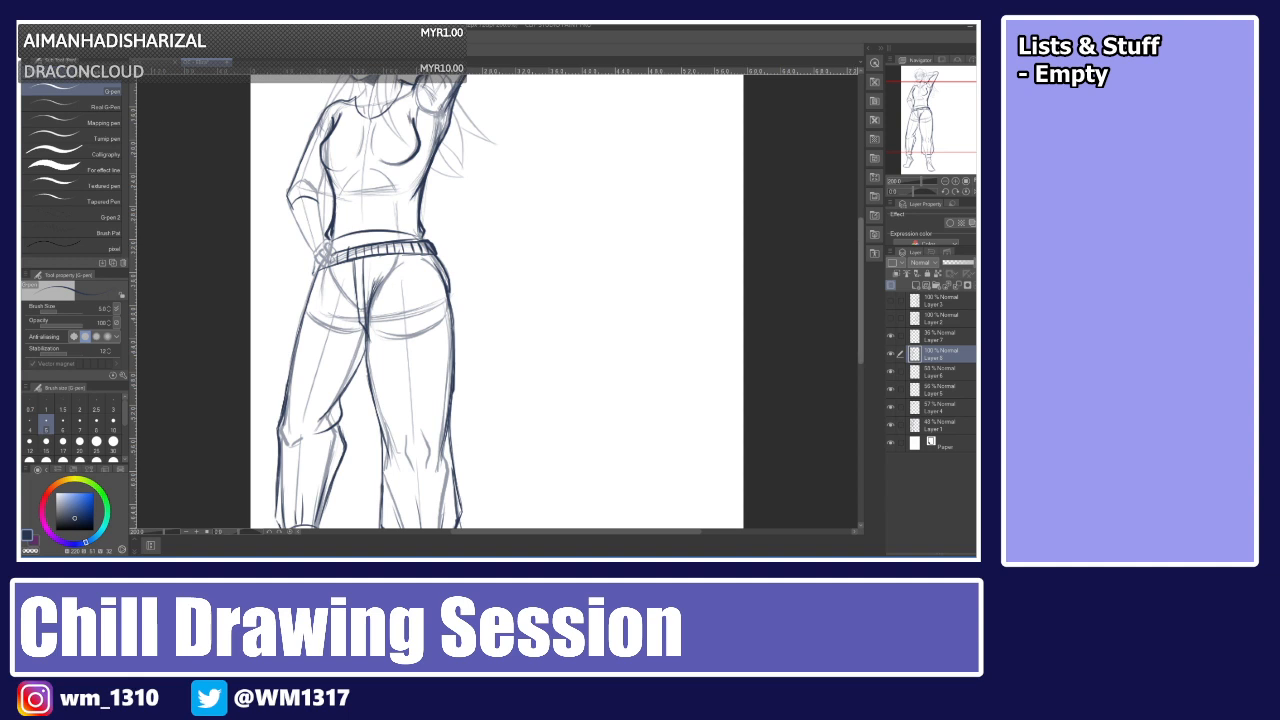
pyautogui.scroll(-3, 830, 279)
pyautogui.moveTo(411, 437); pyautogui.dragTo(412, 451)
pyautogui.moveTo(417, 437); pyautogui.dragTo(422, 453)
pyautogui.moveTo(426, 438); pyautogui.dragTo(432, 452)
pyautogui.moveTo(437, 439); pyautogui.dragTo(438, 453)
pyautogui.moveTo(284, 424); pyautogui.dragTo(285, 435)
pyautogui.moveTo(290, 423); pyautogui.dragTo(296, 434)
pyautogui.moveTo(300, 421); pyautogui.dragTo(301, 434)
pyautogui.moveTo(305, 420); pyautogui.dragTo(311, 432)
pyautogui.moveTo(315, 420); pyautogui.dragTo(316, 432)
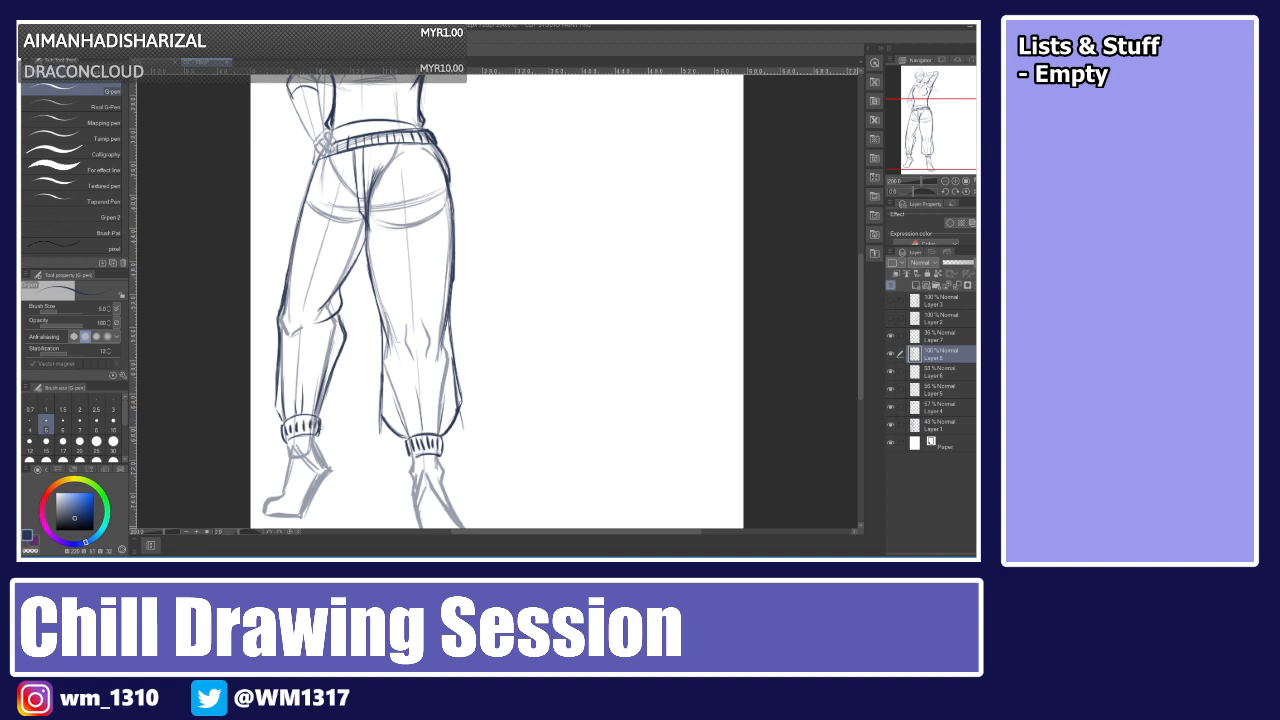
# Try inking the shoulder and the raised arm's sleeve, undoing every attempt.
pyautogui.moveTo(857, 300); pyautogui.dragTo(850, 228)
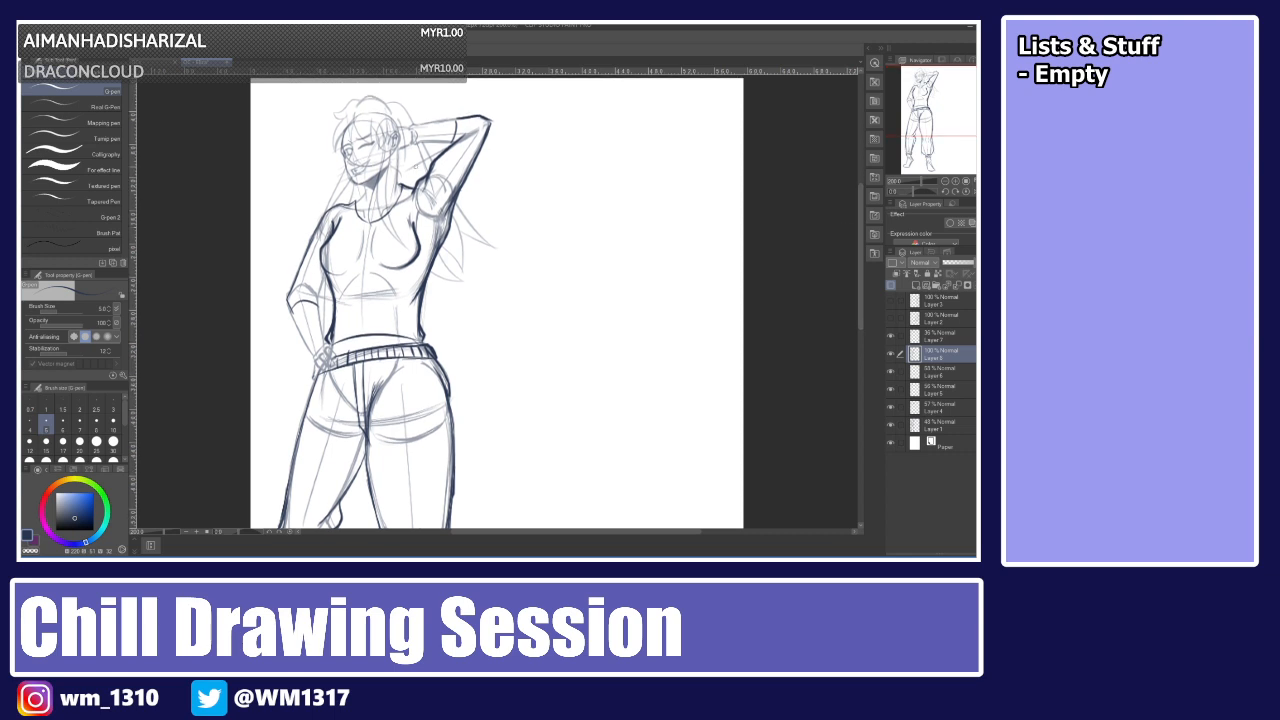
pyautogui.moveTo(312, 240); pyautogui.dragTo(390, 216)
pyautogui.hotkey('ctrl', 'z')
pyautogui.hotkey('ctrl', 'z')
pyautogui.moveTo(306, 246); pyautogui.dragTo(390, 218)
pyautogui.hotkey('ctrl', 'z')
pyautogui.moveTo(307, 246)
pyautogui.mouseDown()
pyautogui.moveTo(402, 200)
pyautogui.moveTo(327, 239)
pyautogui.moveTo(398, 210)
pyautogui.moveTo(387, 210)
pyautogui.mouseUp()
pyautogui.hotkey('ctrl', 'z')
pyautogui.hotkey('ctrl', 'z')
pyautogui.hotkey('ctrl', 'z')
pyautogui.moveTo(304, 247)
pyautogui.mouseDown()
pyautogui.moveTo(391, 210)
pyautogui.moveTo(424, 170)
pyautogui.moveTo(412, 177)
pyautogui.mouseUp()
pyautogui.hotkey('ctrl', 'z')
pyautogui.hotkey('ctrl', 'z')
pyautogui.hotkey('ctrl', 'z')
pyautogui.hotkey('ctrl', 'z')
pyautogui.hotkey('ctrl', 'z')
pyautogui.hotkey('ctrl', 'z')
pyautogui.hotkey('ctrl', 'z')
pyautogui.hotkey('ctrl', 'z')
pyautogui.hotkey('ctrl', 'z')
pyautogui.moveTo(411, 186)
pyautogui.mouseDown()
pyautogui.moveTo(434, 177)
pyautogui.moveTo(415, 171)
pyautogui.mouseUp()
pyautogui.moveTo(413, 178); pyautogui.dragTo(436, 155)
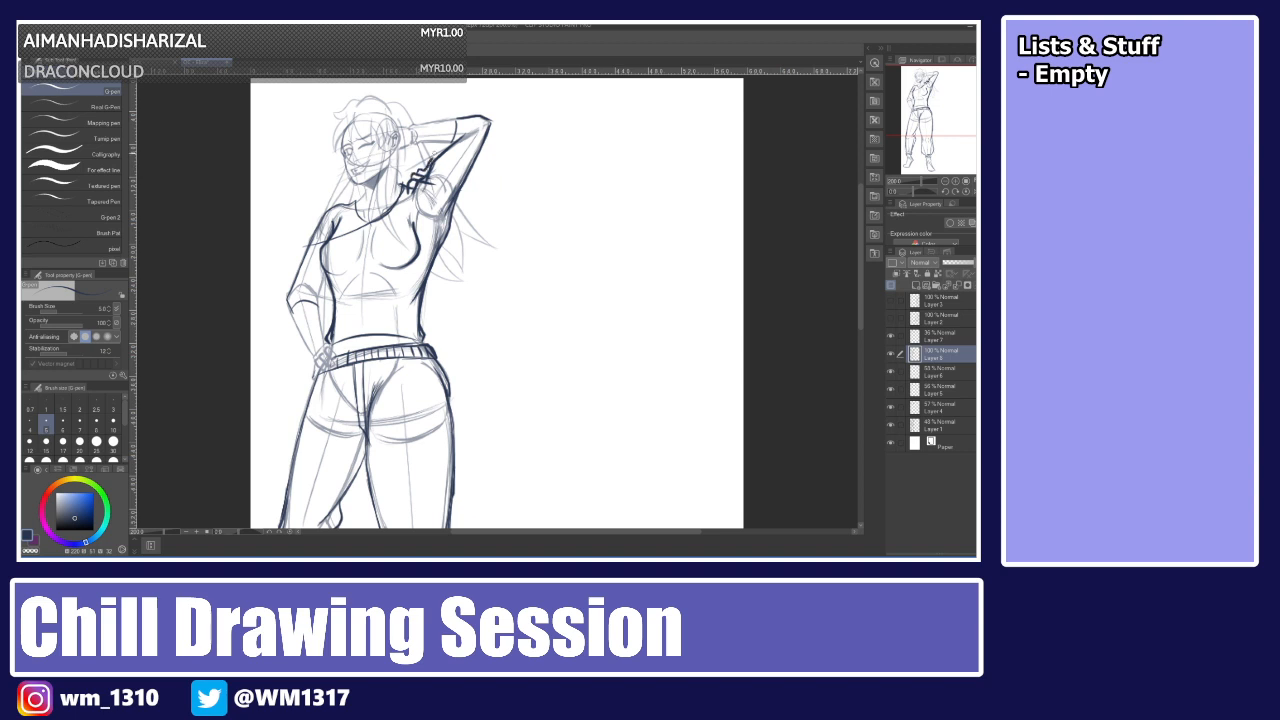
pyautogui.hotkey('ctrl', 'z')
pyautogui.moveTo(422, 190)
pyautogui.mouseDown()
pyautogui.moveTo(446, 168)
pyautogui.moveTo(457, 220)
pyautogui.moveTo(434, 227)
pyautogui.mouseUp()
pyautogui.hotkey('ctrl', 'z')
pyautogui.hotkey('ctrl', 'z')
pyautogui.hotkey('ctrl', 'z')
pyautogui.hotkey('ctrl', 'z')
pyautogui.hotkey('ctrl', 'z')
pyautogui.hotkey('ctrl', 'z')
pyautogui.hotkey('ctrl', 'z')
pyautogui.moveTo(445, 176)
pyautogui.mouseDown()
pyautogui.moveTo(456, 197)
pyautogui.moveTo(437, 223)
pyautogui.moveTo(452, 226)
pyautogui.moveTo(445, 244)
pyautogui.mouseUp()
pyautogui.hotkey('ctrl', 'z')
pyautogui.hotkey('ctrl', 'z')
pyautogui.hotkey('ctrl', 'z')
pyautogui.hotkey('ctrl', 'z')
# Erase stray lines along the torso sides and the raised arm with the eraser.
pyautogui.moveTo(861, 251)
pyautogui.mouseDown()
pyautogui.moveTo(861, 302)
pyautogui.moveTo(855, 227)
pyautogui.moveTo(856, 266)
pyautogui.moveTo(848, 249)
pyautogui.mouseUp()
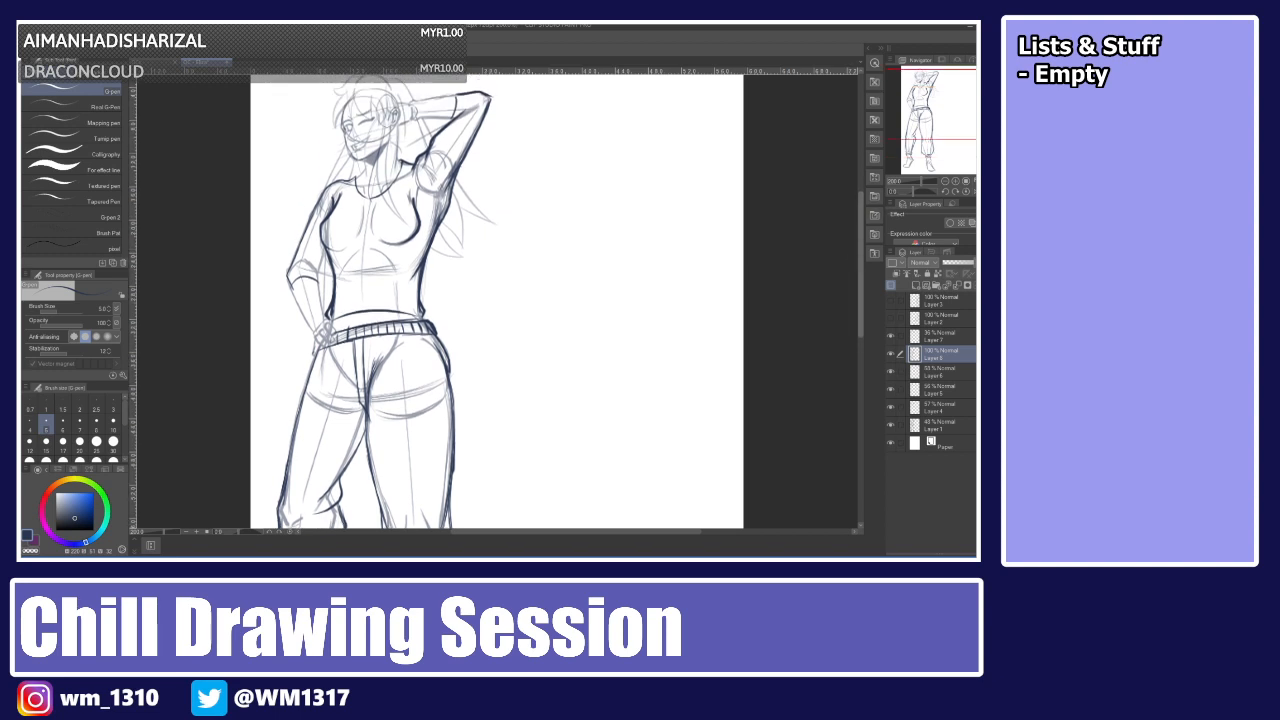
pyautogui.press('e')
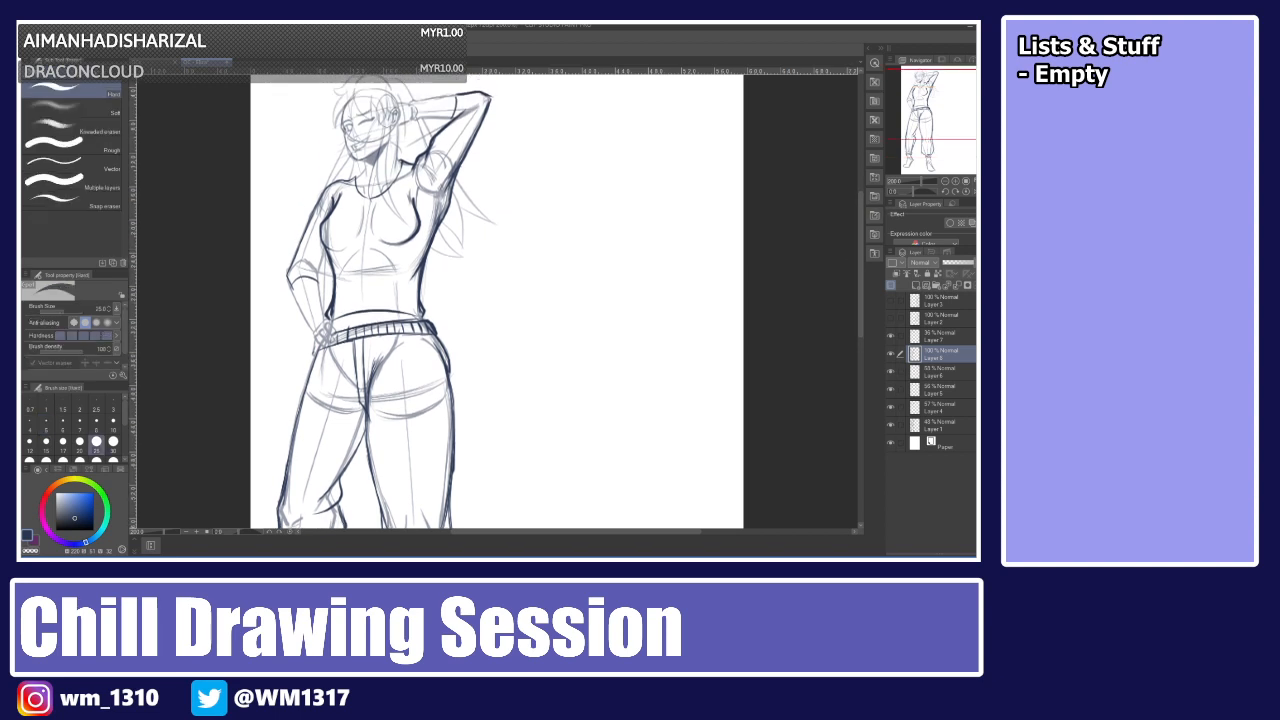
pyautogui.moveTo(446, 200); pyautogui.dragTo(421, 303)
pyautogui.moveTo(322, 227); pyautogui.dragTo(331, 308)
pyautogui.moveTo(322, 190); pyautogui.dragTo(291, 279)
pyautogui.moveTo(488, 115)
pyautogui.mouseDown()
pyautogui.moveTo(442, 200)
pyautogui.moveTo(470, 150)
pyautogui.mouseUp()
pyautogui.moveTo(478, 92)
pyautogui.mouseDown()
pyautogui.moveTo(450, 108)
pyautogui.moveTo(447, 136)
pyautogui.mouseUp()
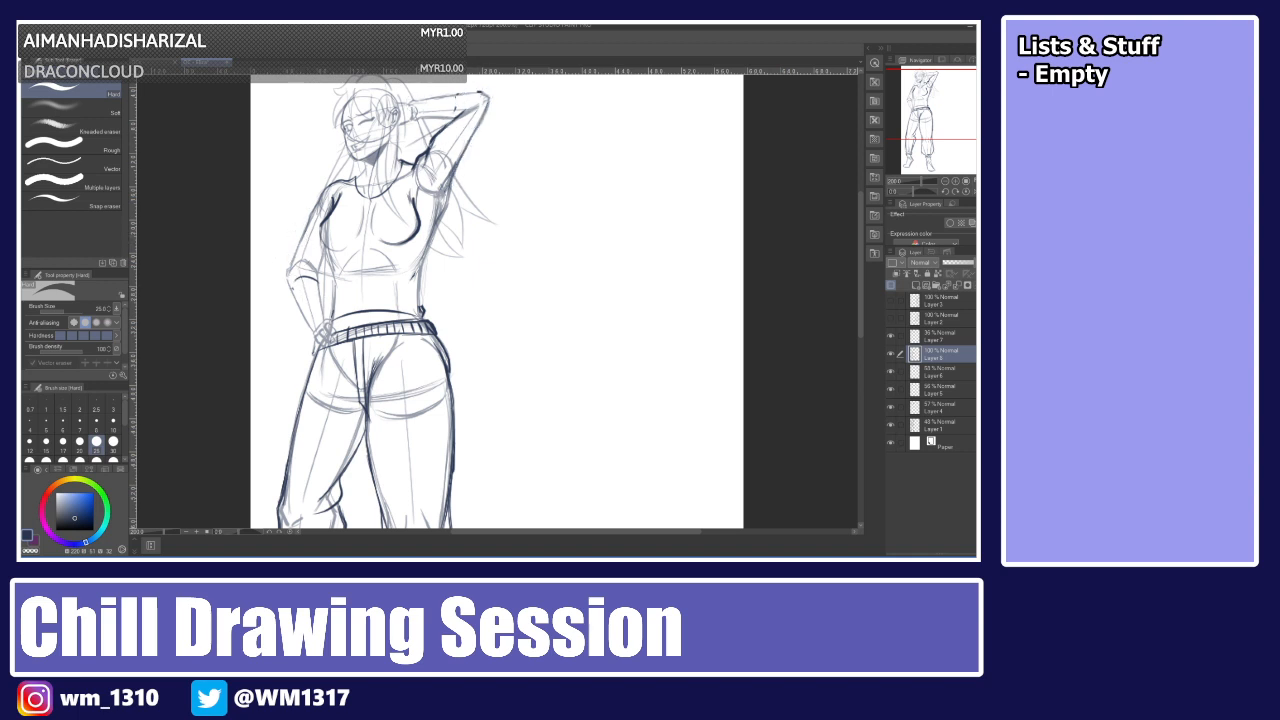
# Try inking the raised arm's outer contour with the pen, undoing every stroke.
pyautogui.press('p')
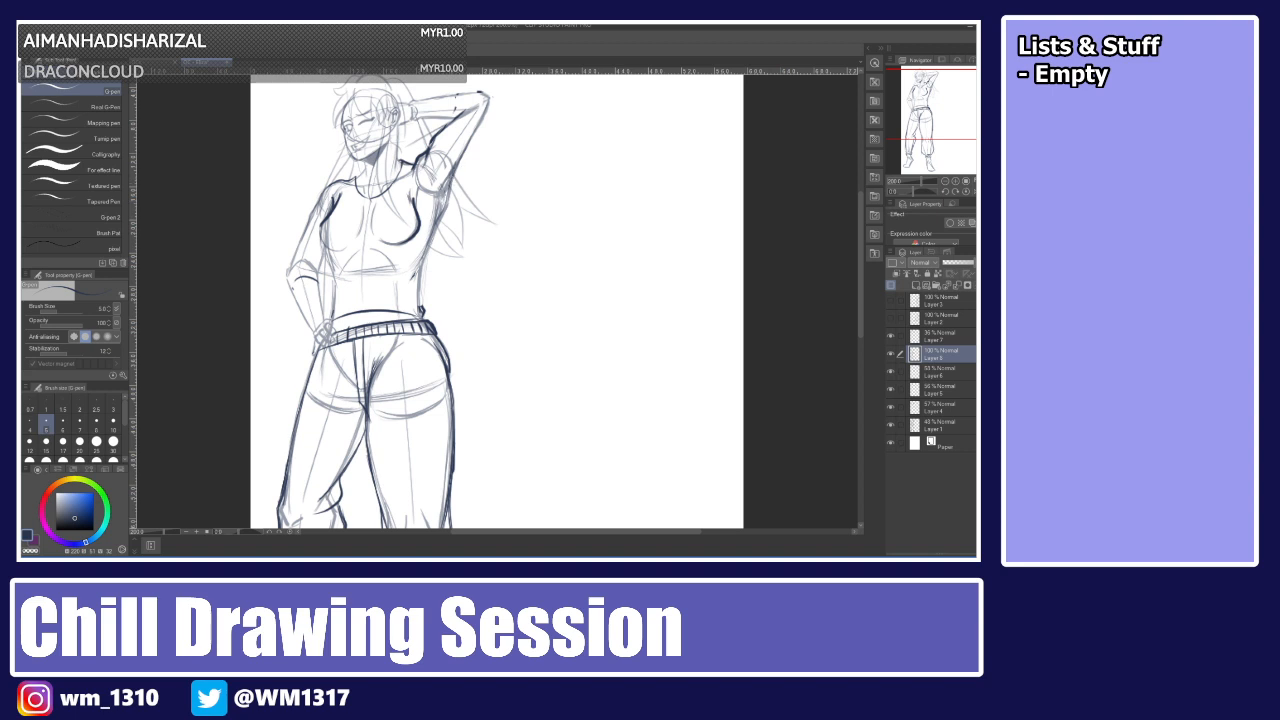
pyautogui.moveTo(455, 178); pyautogui.dragTo(404, 291)
pyautogui.moveTo(427, 257)
pyautogui.mouseDown()
pyautogui.moveTo(430, 316)
pyautogui.moveTo(425, 256)
pyautogui.moveTo(472, 146)
pyautogui.mouseUp()
pyautogui.hotkey('ctrl', 'z')
pyautogui.hotkey('ctrl', 'z')
pyautogui.moveTo(445, 195)
pyautogui.mouseDown()
pyautogui.moveTo(483, 119)
pyautogui.moveTo(470, 148)
pyautogui.mouseUp()
pyautogui.hotkey('ctrl', 'z')
pyautogui.hotkey('ctrl', 'z')
pyautogui.moveTo(489, 99); pyautogui.dragTo(463, 158)
pyautogui.hotkey('ctrl', 'z')
pyautogui.hotkey('ctrl', 'z')
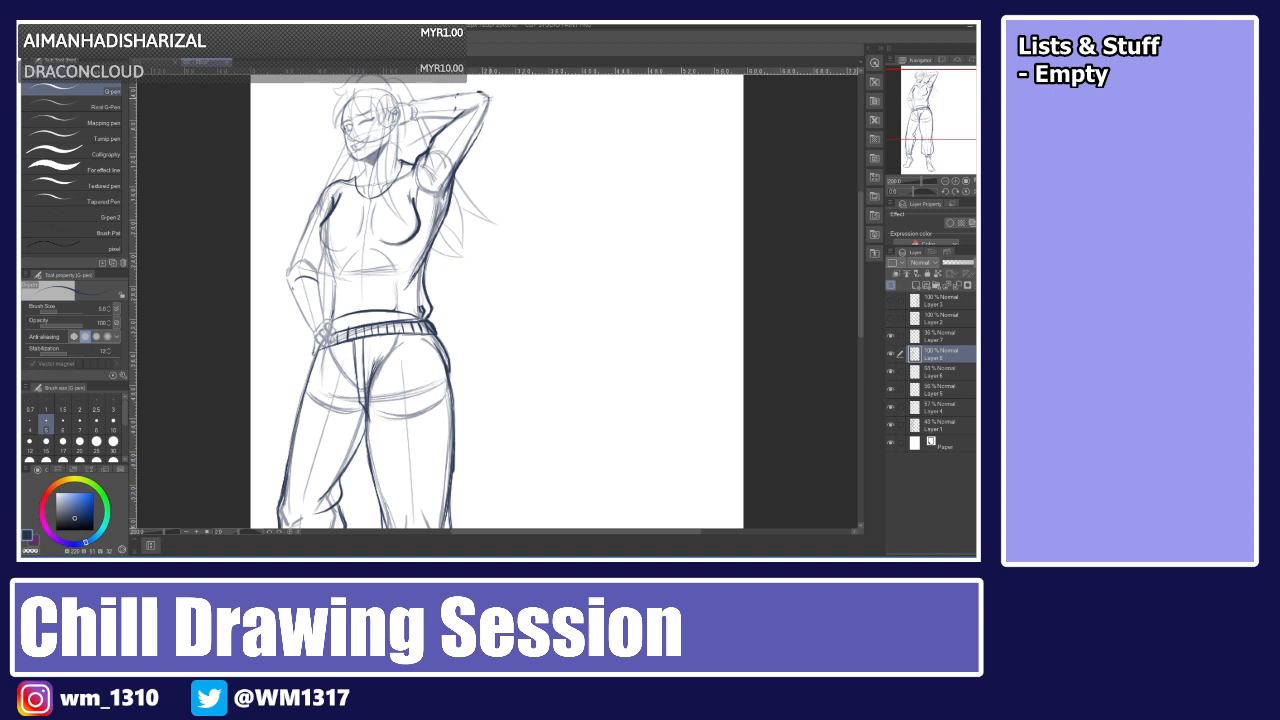
# Try inking the raised arm's edge and the torso's left side again, undoing the strokes.
pyautogui.moveTo(484, 88); pyautogui.dragTo(489, 115)
pyautogui.moveTo(483, 114); pyautogui.dragTo(460, 160)
pyautogui.moveTo(484, 91)
pyautogui.mouseDown()
pyautogui.moveTo(458, 95)
pyautogui.moveTo(440, 121)
pyautogui.mouseUp()
pyautogui.hotkey('ctrl', 'z')
pyautogui.moveTo(447, 127); pyautogui.dragTo(475, 105)
pyautogui.moveTo(458, 91); pyautogui.dragTo(452, 97)
pyautogui.moveTo(326, 186)
pyautogui.mouseDown()
pyautogui.moveTo(280, 274)
pyautogui.moveTo(288, 294)
pyautogui.mouseUp()
pyautogui.hotkey('ctrl', 'z')
pyautogui.hotkey('ctrl', 'z')
pyautogui.hotkey('ctrl', 'z')
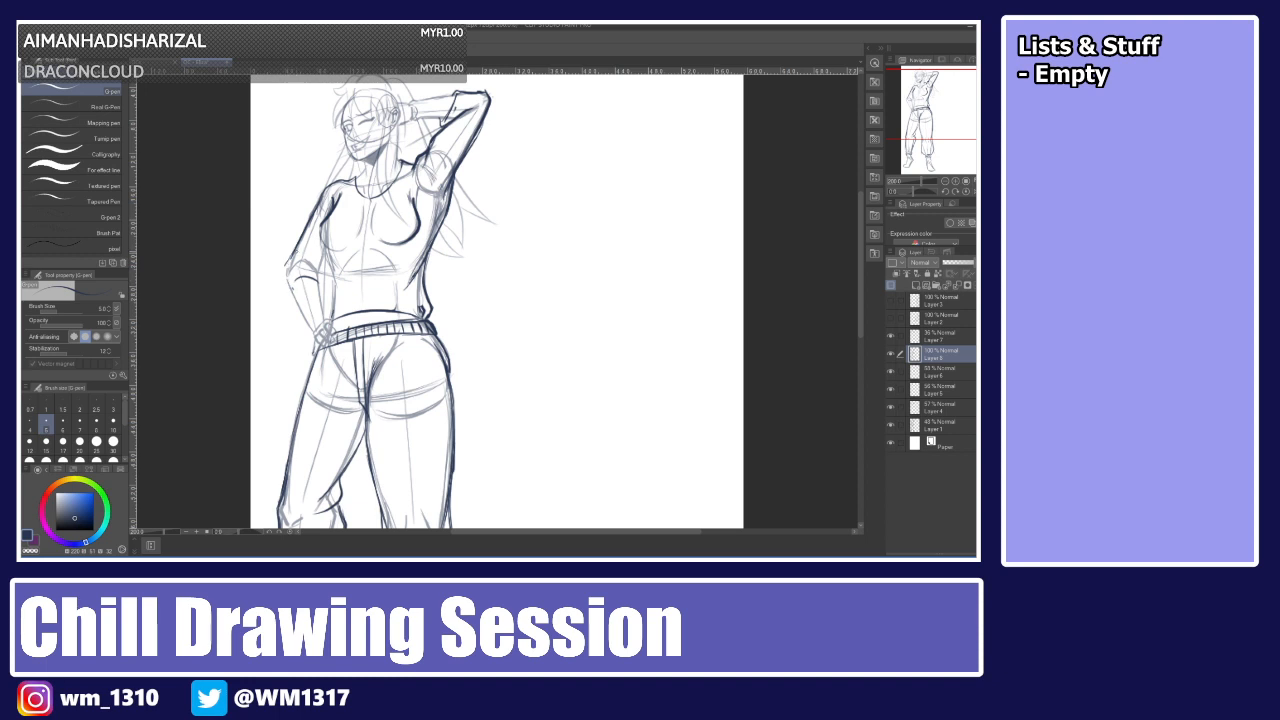
pyautogui.moveTo(294, 250)
pyautogui.mouseDown()
pyautogui.moveTo(286, 292)
pyautogui.moveTo(327, 278)
pyautogui.moveTo(302, 256)
pyautogui.mouseUp()
pyautogui.hotkey('ctrl', 'z')
# Ink the raised arm's outer contour, the torso's left side and small sleeve details with short pen strokes.
pyautogui.hotkey('ctrl', 'z')
pyautogui.hotkey('ctrl', 'z')
pyautogui.hotkey('ctrl', 'z')
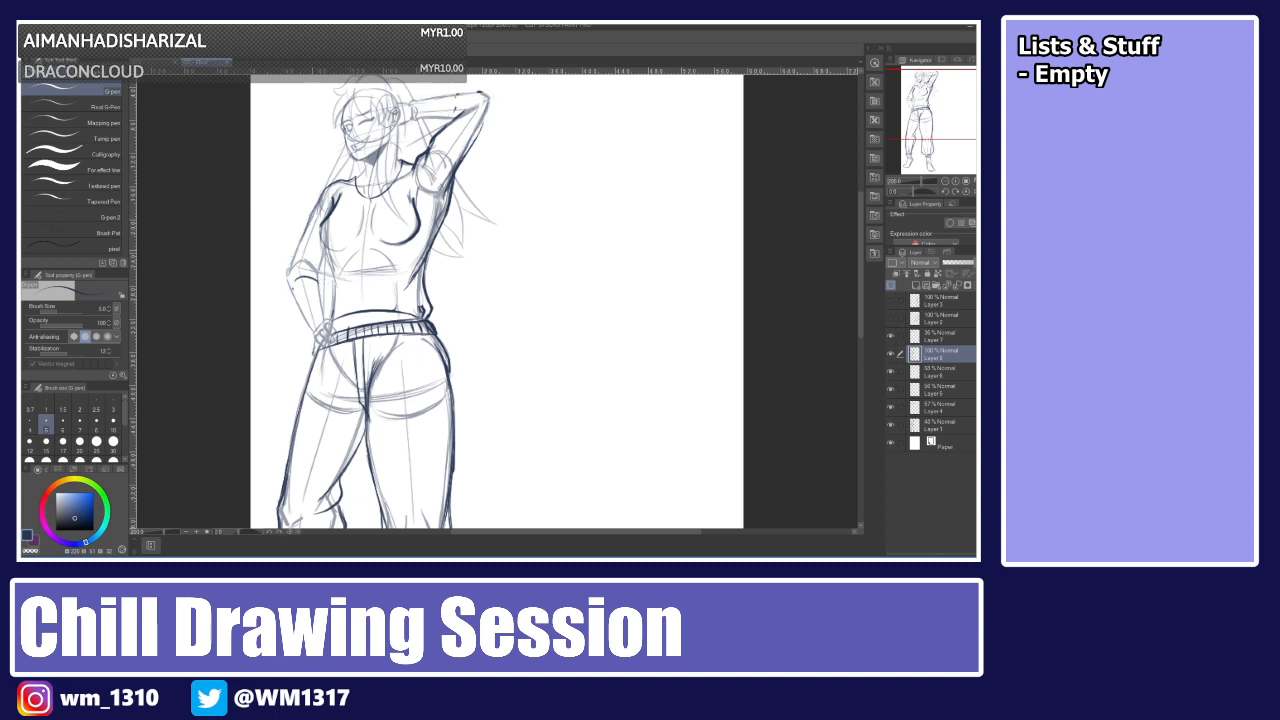
pyautogui.moveTo(457, 97)
pyautogui.mouseDown()
pyautogui.moveTo(488, 95)
pyautogui.moveTo(465, 155)
pyautogui.mouseUp()
pyautogui.hotkey('ctrl', 'z')
pyautogui.moveTo(459, 95); pyautogui.dragTo(447, 121)
pyautogui.moveTo(327, 187); pyautogui.dragTo(290, 268)
pyautogui.hotkey('ctrl', 'z')
pyautogui.hotkey('ctrl', 'z')
pyautogui.moveTo(327, 193)
pyautogui.mouseDown()
pyautogui.moveTo(299, 247)
pyautogui.moveTo(311, 219)
pyautogui.mouseUp()
pyautogui.moveTo(303, 239)
pyautogui.mouseDown()
pyautogui.moveTo(293, 285)
pyautogui.moveTo(303, 260)
pyautogui.moveTo(315, 283)
pyautogui.mouseUp()
pyautogui.hotkey('ctrl', 'z')
pyautogui.hotkey('ctrl', 'z')
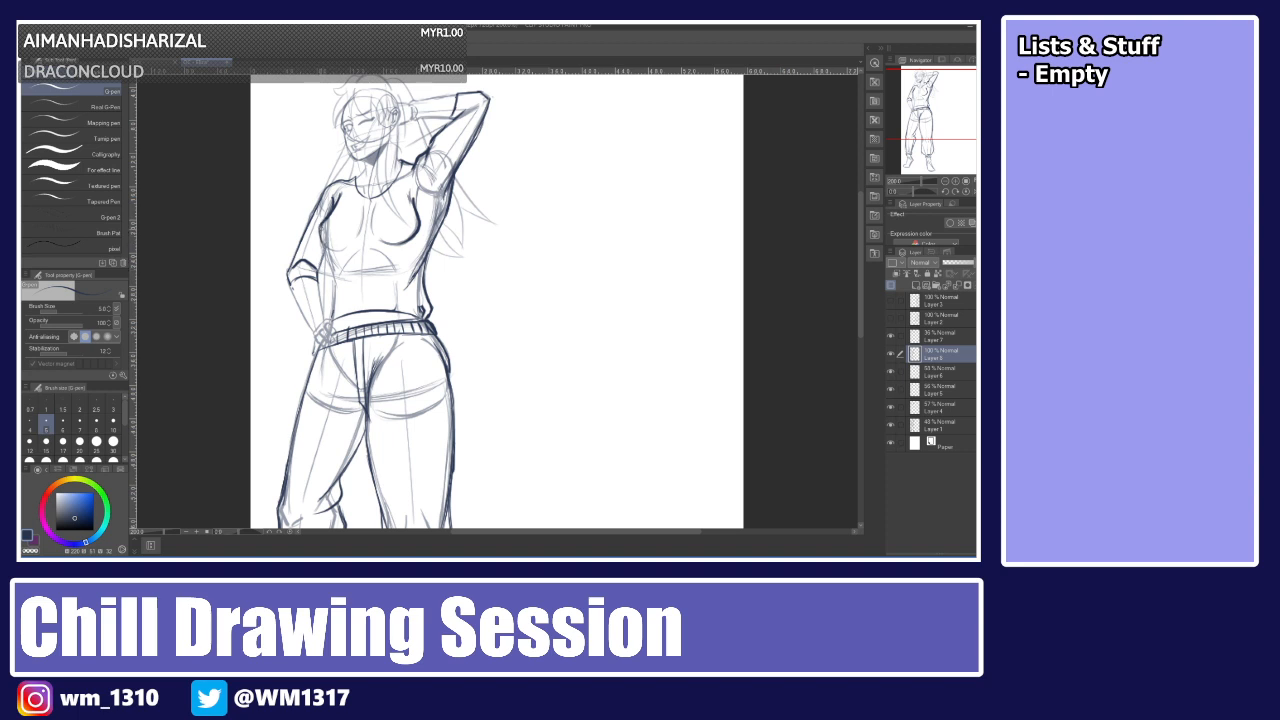
pyautogui.moveTo(331, 266)
pyautogui.mouseDown()
pyautogui.moveTo(342, 301)
pyautogui.moveTo(330, 294)
pyautogui.moveTo(329, 318)
pyautogui.mouseUp()
pyautogui.hotkey('ctrl', 'z')
pyautogui.moveTo(330, 212); pyautogui.dragTo(325, 223)
pyautogui.moveTo(329, 266)
pyautogui.mouseDown()
pyautogui.moveTo(329, 320)
pyautogui.moveTo(329, 275)
pyautogui.mouseUp()
pyautogui.moveTo(413, 263); pyautogui.dragTo(422, 283)
pyautogui.moveTo(861, 251); pyautogui.dragTo(860, 240)
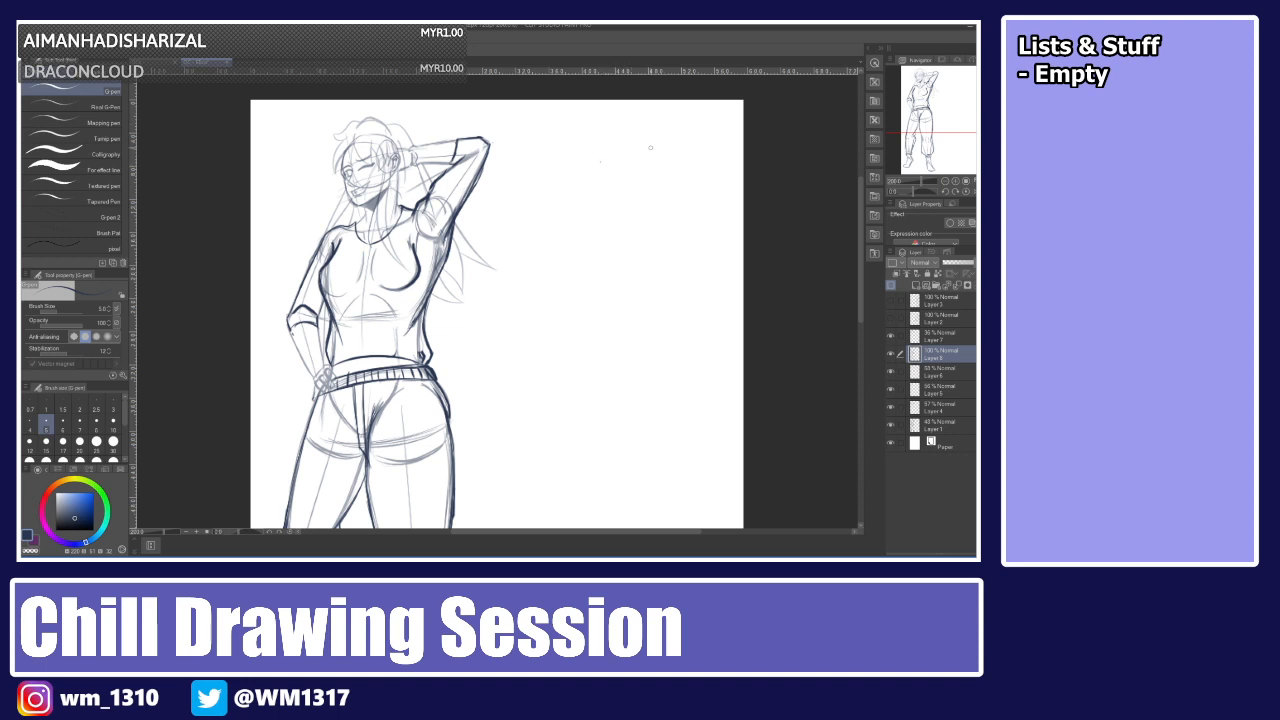
# Letter a doodled 'APEX' with double underlines and a frame in the blank space beside the figure.
pyautogui.moveTo(628, 178)
pyautogui.mouseDown()
pyautogui.moveTo(616, 208)
pyautogui.moveTo(634, 212)
pyautogui.mouseUp()
pyautogui.moveTo(618, 198)
pyautogui.mouseDown()
pyautogui.moveTo(632, 192)
pyautogui.moveTo(636, 210)
pyautogui.mouseUp()
pyautogui.moveTo(638, 180); pyautogui.dragTo(658, 210)
pyautogui.moveTo(656, 196); pyautogui.dragTo(682, 178)
pyautogui.moveTo(672, 186)
pyautogui.mouseDown()
pyautogui.moveTo(700, 206)
pyautogui.moveTo(678, 220)
pyautogui.mouseUp()
pyautogui.moveTo(620, 218)
pyautogui.mouseDown()
pyautogui.moveTo(694, 216)
pyautogui.moveTo(656, 226)
pyautogui.moveTo(688, 225)
pyautogui.mouseUp()
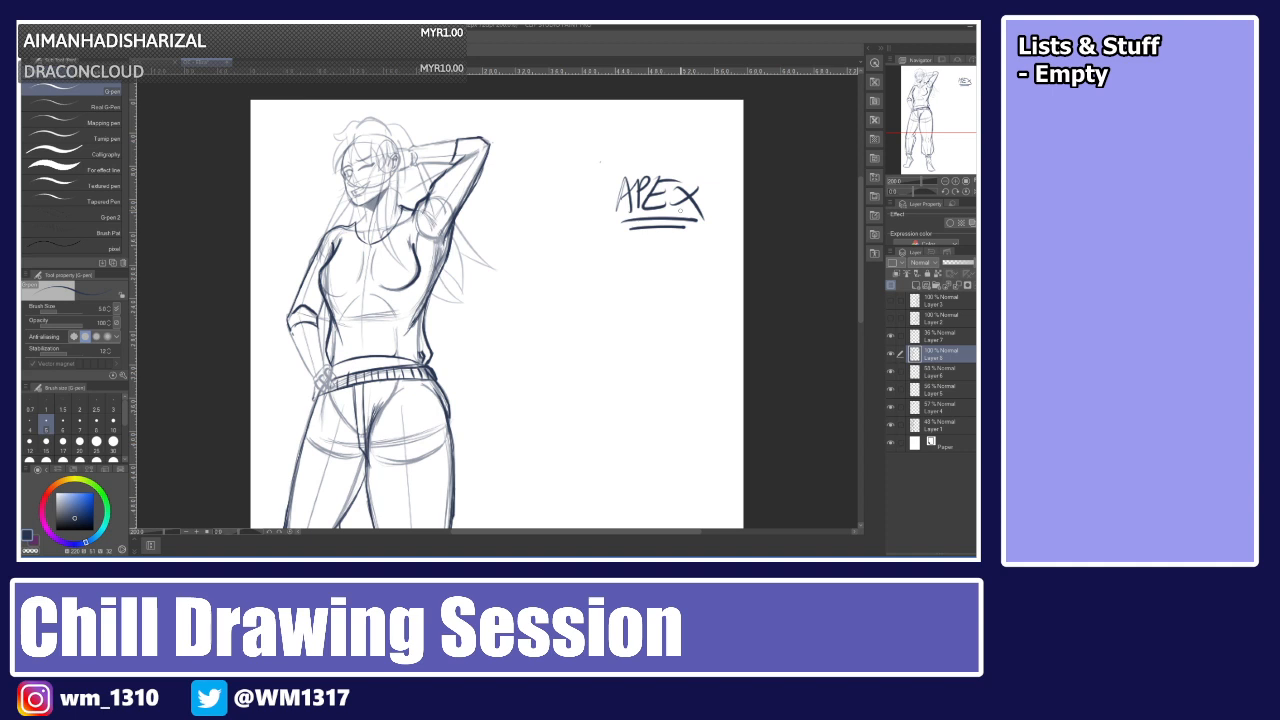
pyautogui.moveTo(613, 176); pyautogui.dragTo(612, 226)
pyautogui.moveTo(616, 174)
pyautogui.mouseDown()
pyautogui.moveTo(611, 222)
pyautogui.moveTo(708, 168)
pyautogui.moveTo(706, 232)
pyautogui.mouseUp()
pyautogui.moveTo(620, 236); pyautogui.dragTo(692, 234)
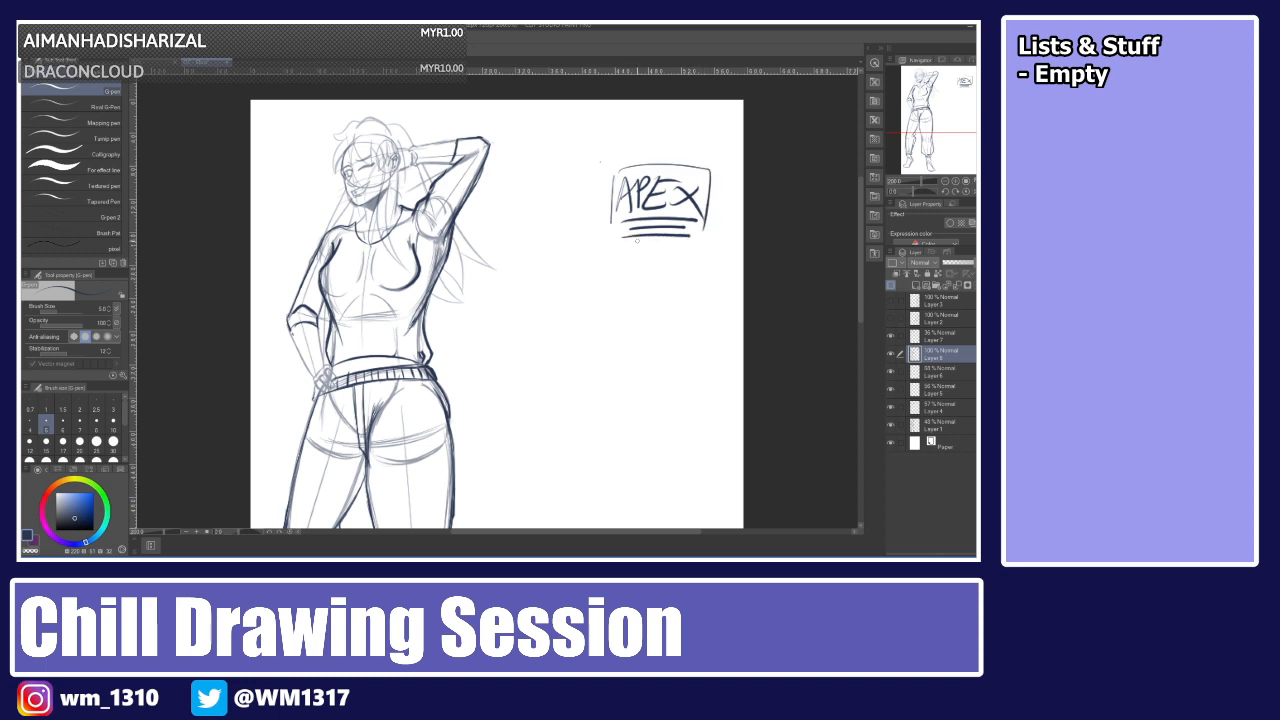
# Add more underline and frame strokes, then erase the whole 'APEX' doodle with the eraser.
pyautogui.moveTo(611, 227); pyautogui.dragTo(694, 236)
pyautogui.moveTo(620, 170)
pyautogui.mouseDown()
pyautogui.moveTo(700, 166)
pyautogui.moveTo(704, 181)
pyautogui.mouseUp()
pyautogui.press('e')
pyautogui.moveTo(617, 168)
pyautogui.mouseDown()
pyautogui.moveTo(616, 237)
pyautogui.moveTo(638, 166)
pyautogui.moveTo(660, 205)
pyautogui.moveTo(700, 170)
pyautogui.moveTo(700, 250)
pyautogui.mouseUp()
pyautogui.press('p')
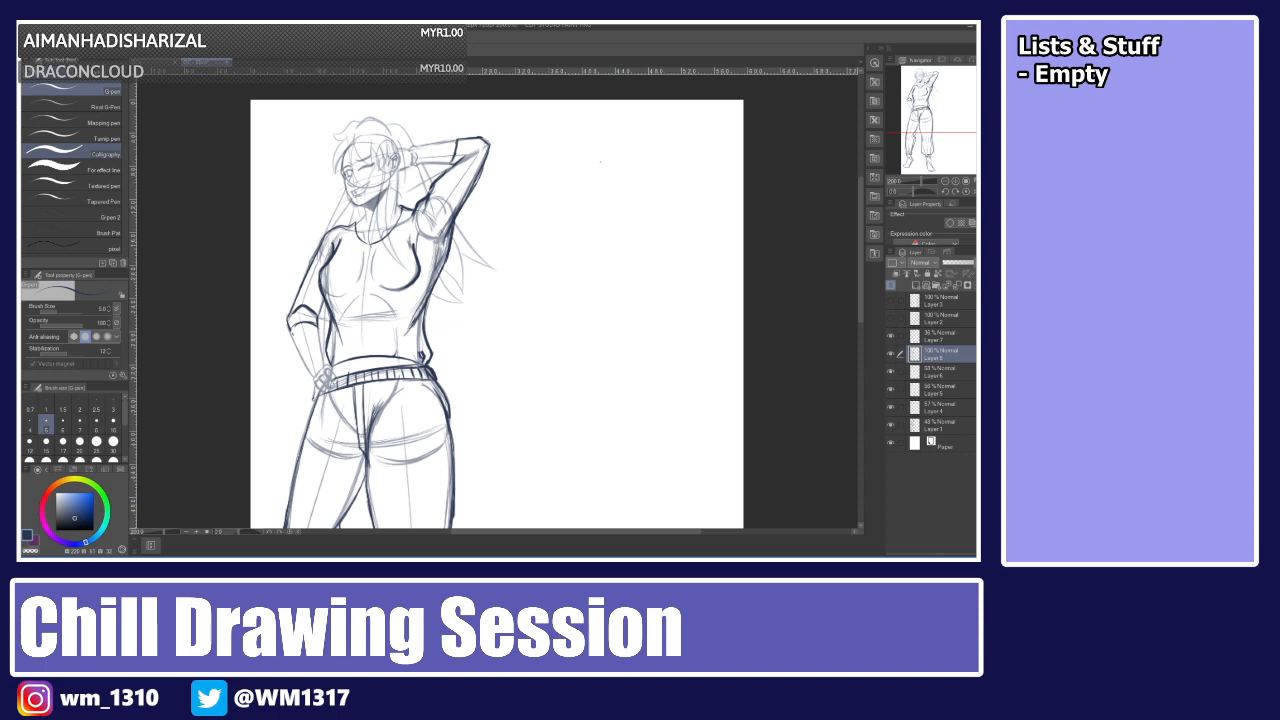
# Ink the left shoe's outline and sole below the trouser cuff.
pyautogui.moveTo(861, 253); pyautogui.dragTo(854, 326)
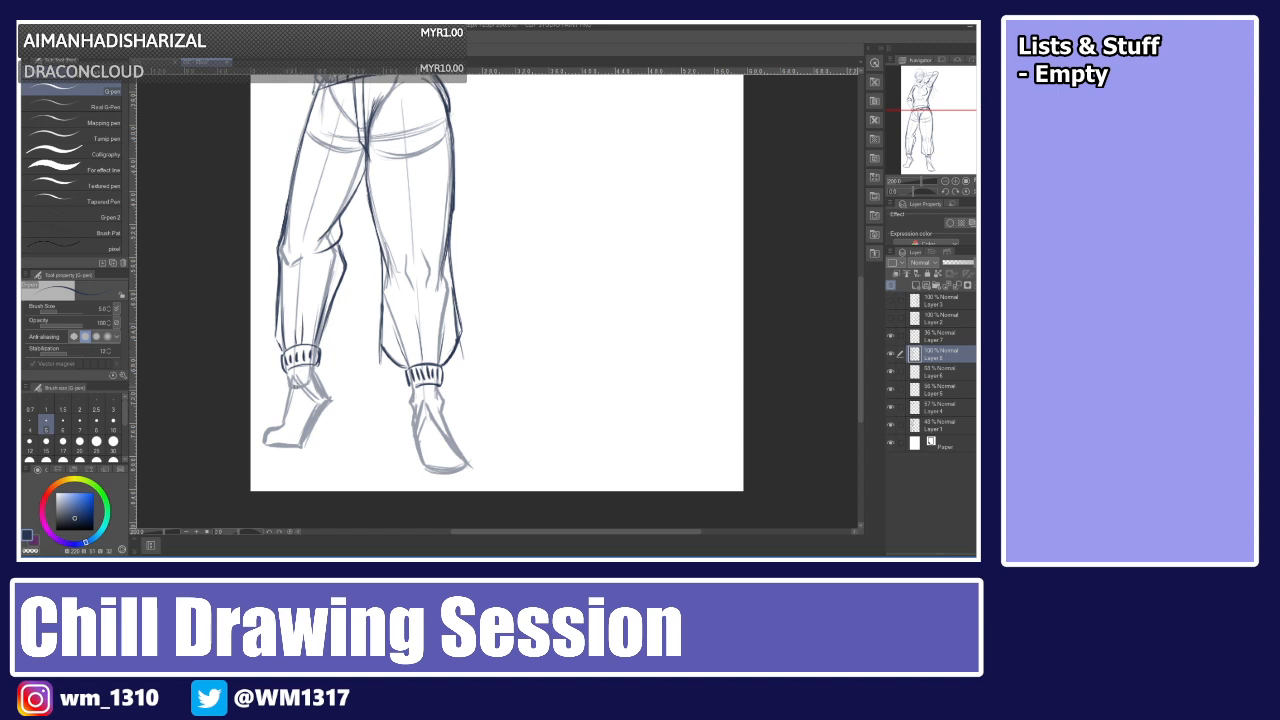
pyautogui.moveTo(285, 390); pyautogui.dragTo(285, 413)
pyautogui.moveTo(312, 375)
pyautogui.mouseDown()
pyautogui.moveTo(296, 382)
pyautogui.moveTo(322, 379)
pyautogui.moveTo(332, 404)
pyautogui.moveTo(302, 444)
pyautogui.mouseUp()
pyautogui.moveTo(288, 408)
pyautogui.mouseDown()
pyautogui.moveTo(261, 444)
pyautogui.moveTo(304, 443)
pyautogui.moveTo(338, 412)
pyautogui.mouseUp()
pyautogui.moveTo(263, 447); pyautogui.dragTo(300, 451)
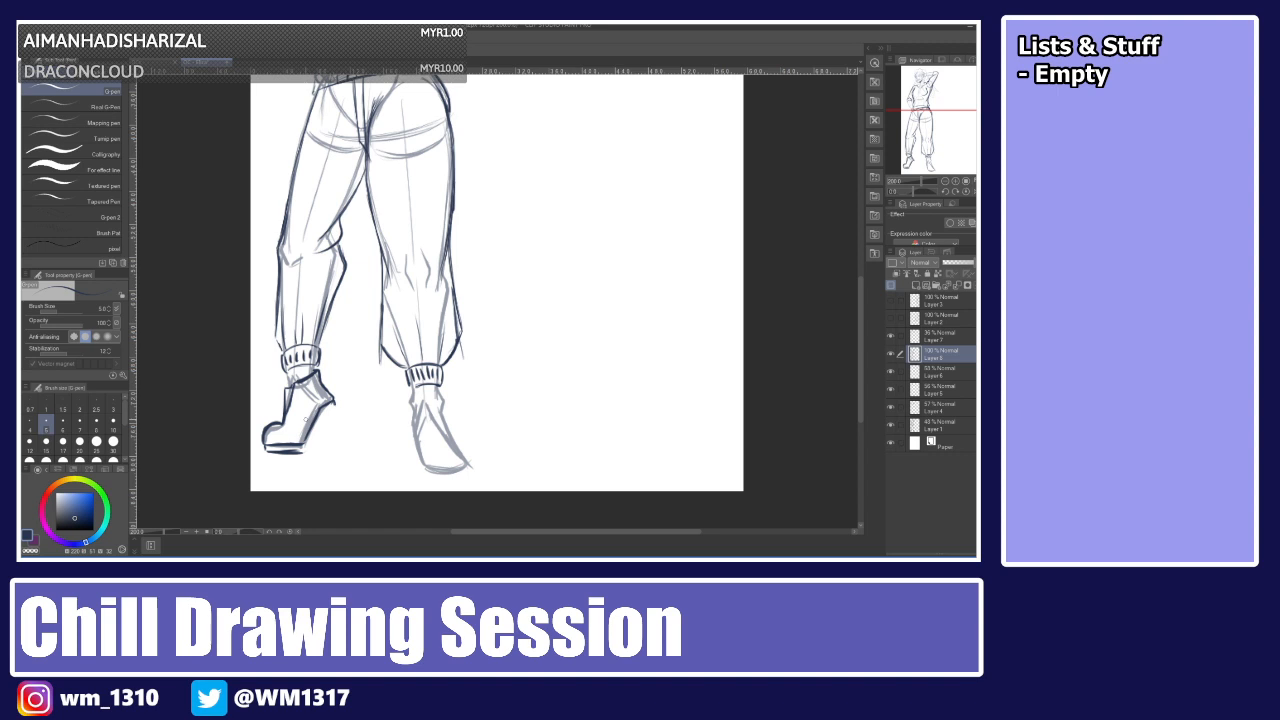
pyautogui.moveTo(329, 411)
pyautogui.mouseDown()
pyautogui.moveTo(301, 453)
pyautogui.moveTo(309, 439)
pyautogui.mouseUp()
pyautogui.moveTo(330, 412)
pyautogui.mouseDown()
pyautogui.moveTo(320, 422)
pyautogui.moveTo(332, 410)
pyautogui.mouseUp()
pyautogui.moveTo(312, 435); pyautogui.dragTo(302, 452)
pyautogui.hotkey('ctrl', 'z')
pyautogui.moveTo(290, 385); pyautogui.dragTo(291, 403)
# Ink the right shoe's outline and sole, redrawing and undoing several strokes.
pyautogui.moveTo(421, 408)
pyautogui.mouseDown()
pyautogui.moveTo(436, 405)
pyautogui.moveTo(440, 435)
pyautogui.moveTo(429, 436)
pyautogui.moveTo(440, 400)
pyautogui.mouseUp()
pyautogui.moveTo(436, 399)
pyautogui.mouseDown()
pyautogui.moveTo(438, 411)
pyautogui.moveTo(408, 405)
pyautogui.moveTo(424, 466)
pyautogui.moveTo(458, 452)
pyautogui.mouseUp()
pyautogui.hotkey('ctrl', 'z')
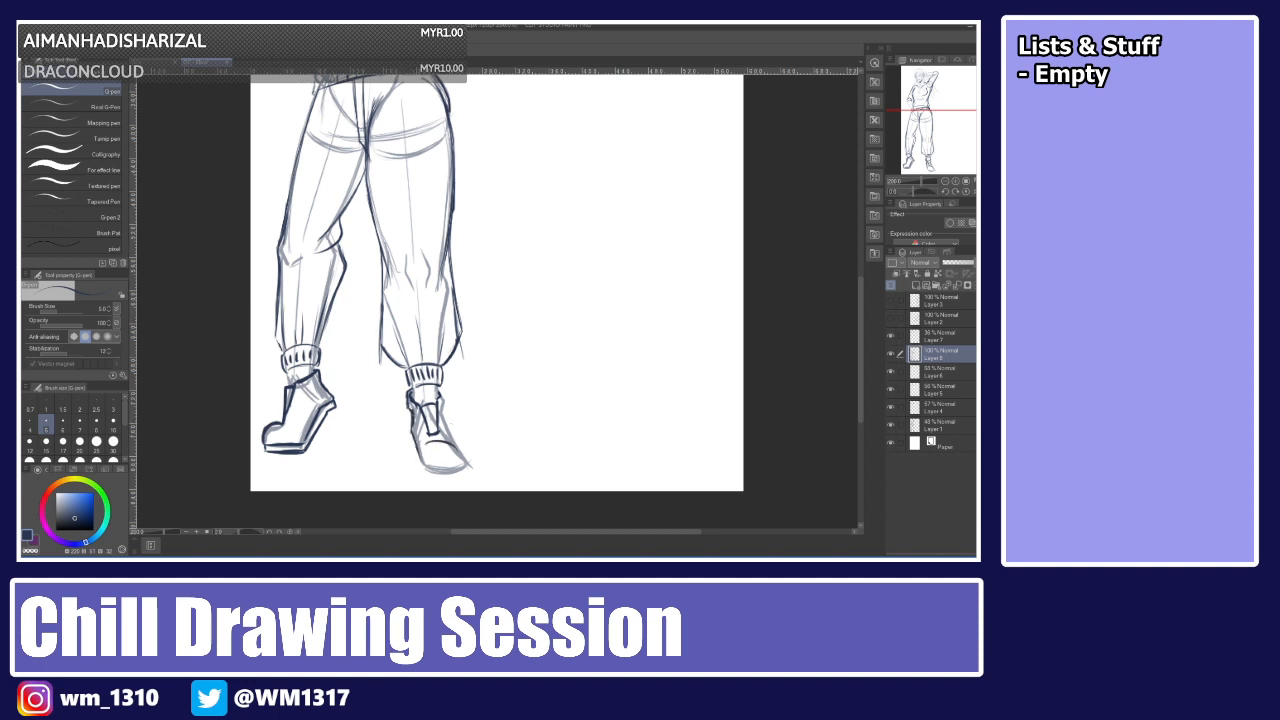
pyautogui.hotkey('ctrl', 'z')
pyautogui.hotkey('ctrl', 'z')
pyautogui.moveTo(428, 448)
pyautogui.mouseDown()
pyautogui.moveTo(465, 459)
pyautogui.moveTo(460, 470)
pyautogui.mouseUp()
pyautogui.hotkey('ctrl', 'z')
pyautogui.hotkey('ctrl', 'z')
pyautogui.hotkey('ctrl', 'z')
pyautogui.moveTo(408, 404); pyautogui.dragTo(406, 414)
pyautogui.hotkey('ctrl', 'z')
pyautogui.moveTo(409, 431)
pyautogui.mouseDown()
pyautogui.moveTo(420, 474)
pyautogui.moveTo(450, 477)
pyautogui.mouseUp()
pyautogui.hotkey('ctrl', 'z')
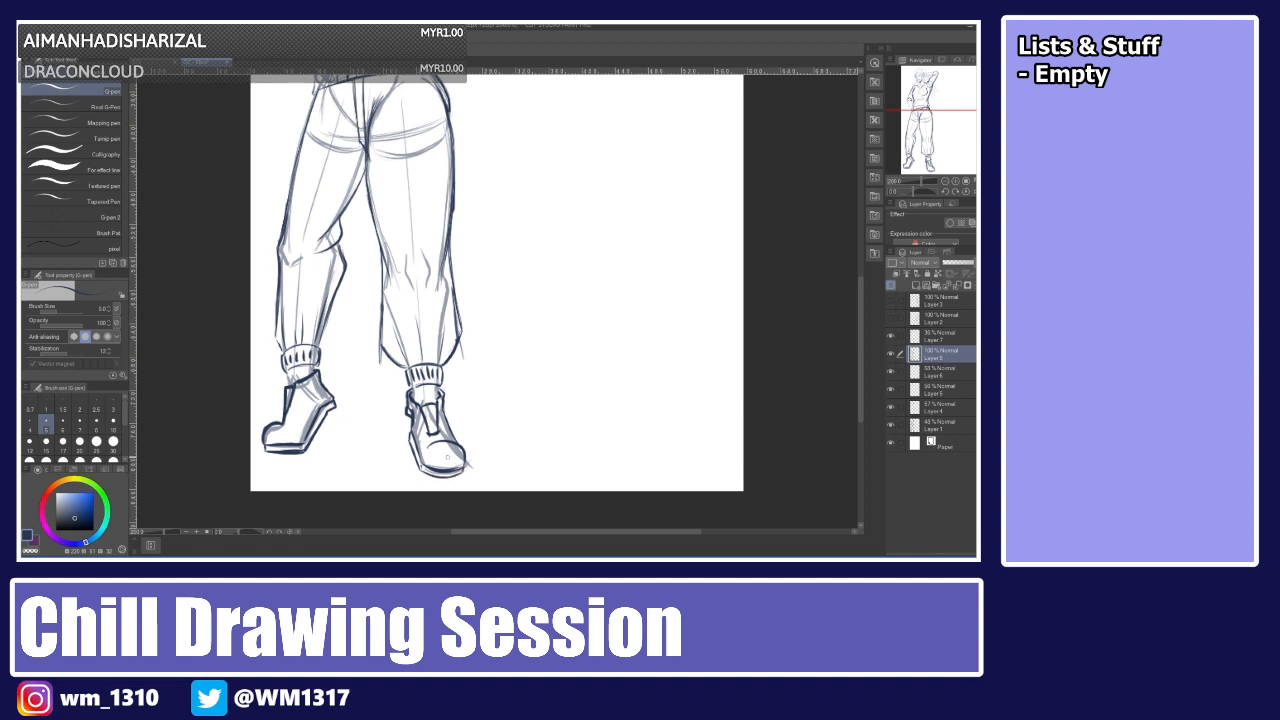
pyautogui.hotkey('ctrl', 'z')
pyautogui.moveTo(464, 469); pyautogui.dragTo(447, 476)
pyautogui.hotkey('ctrl', 'z')
pyautogui.scroll(10, 497, 300)
pyautogui.scroll(1, 600, 112)
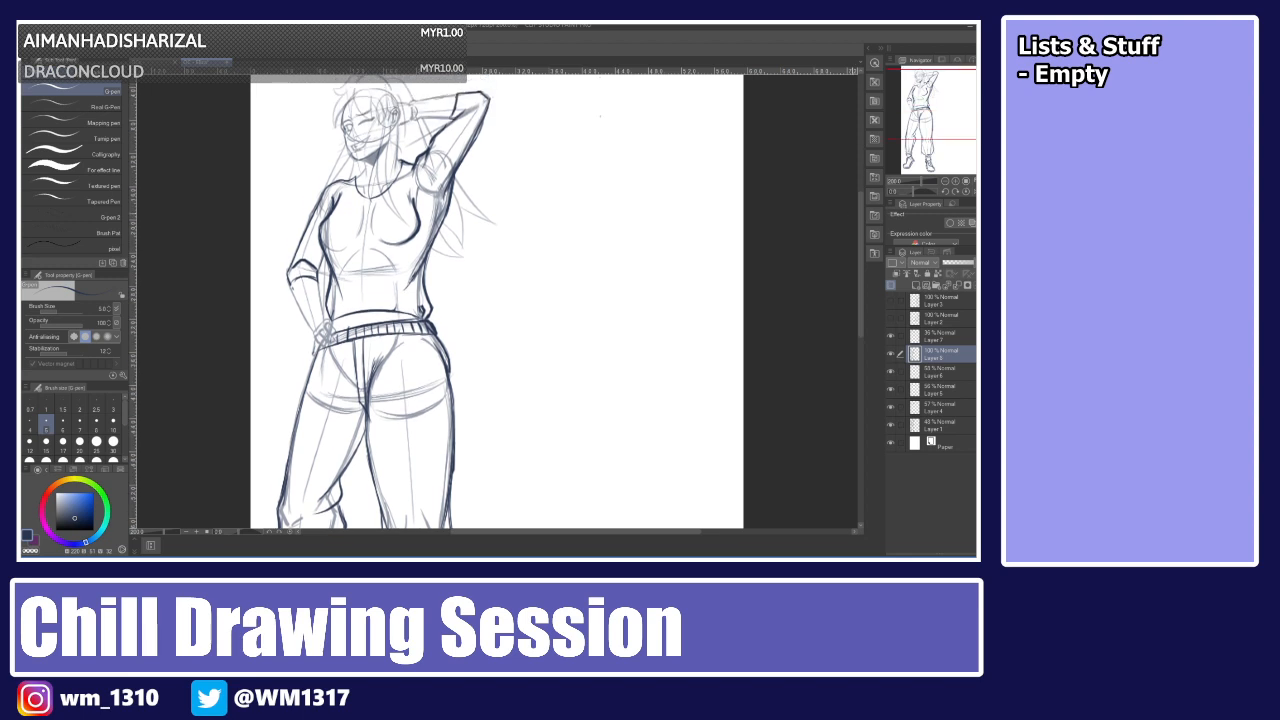
pyautogui.hotkey('ctrl', '-')
pyautogui.hotkey('ctrl', 'a')
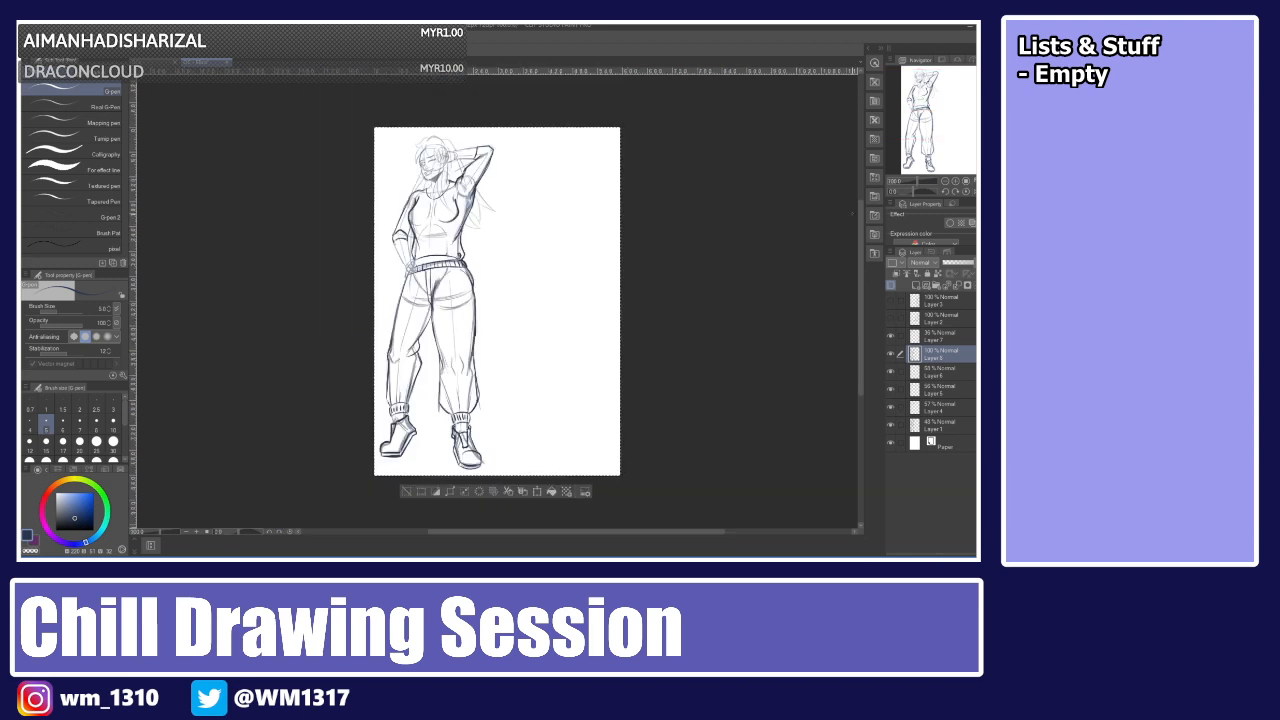
pyautogui.hotkey('ctrl', 'd')
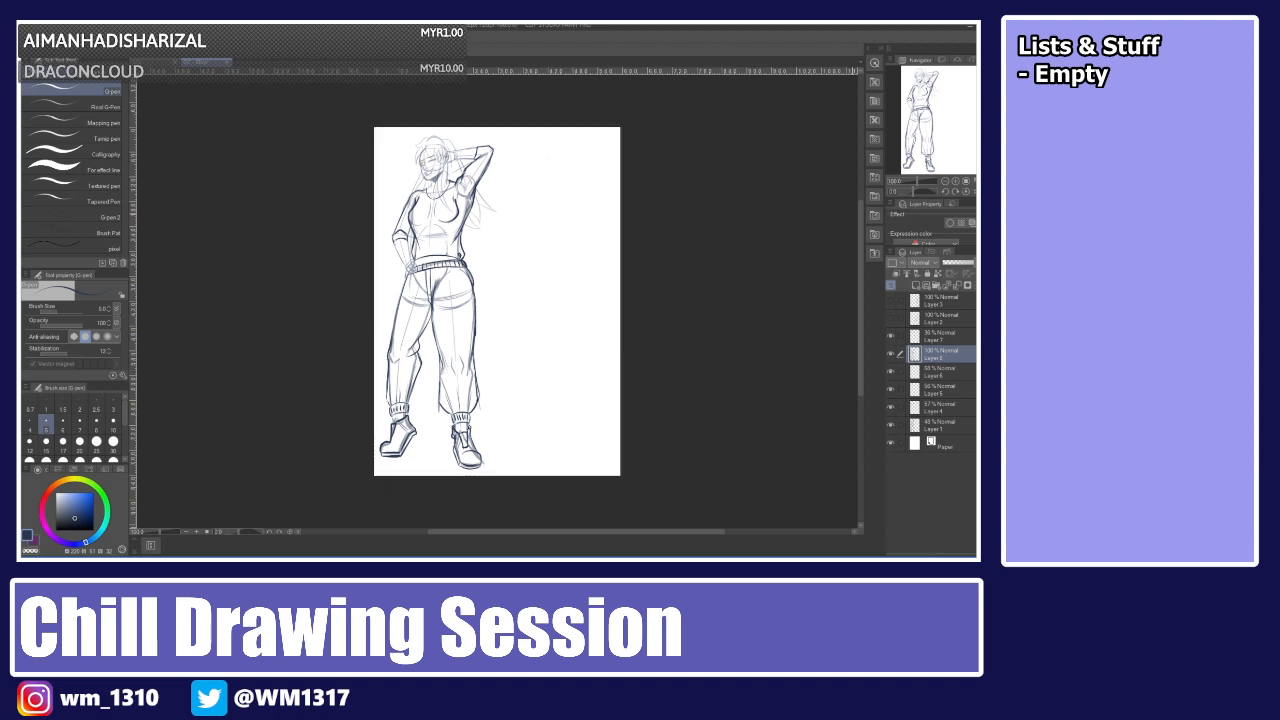
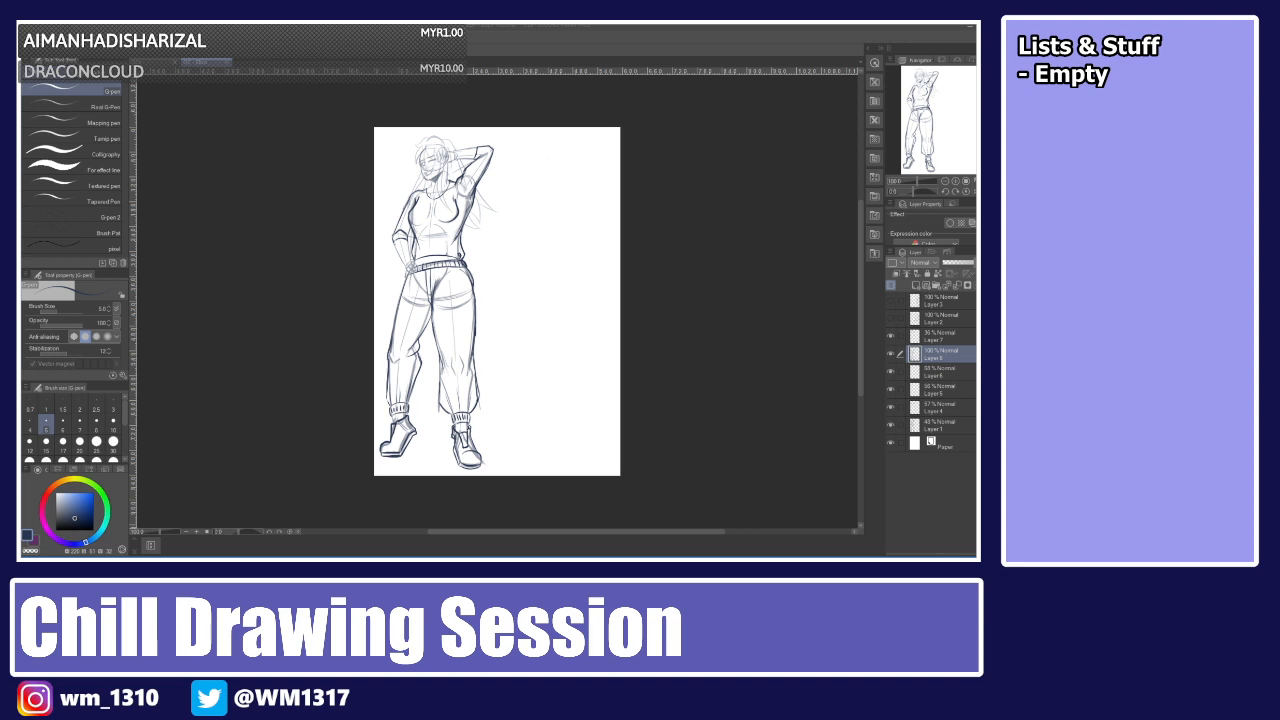
# Select the rough sketch layers, set their opacity to 100% and group them into a folder.
pyautogui.click(937, 423)
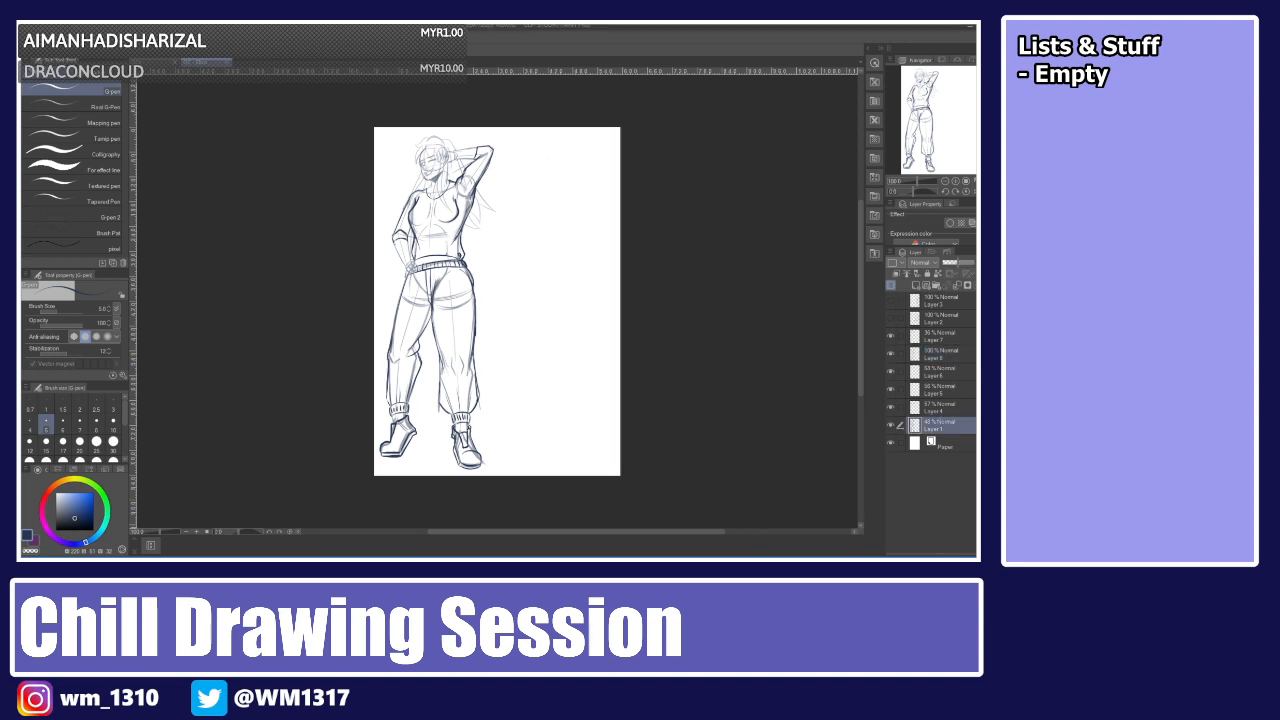
pyautogui.keyDown('shift'); pyautogui.click(940, 354); pyautogui.keyUp('shift')
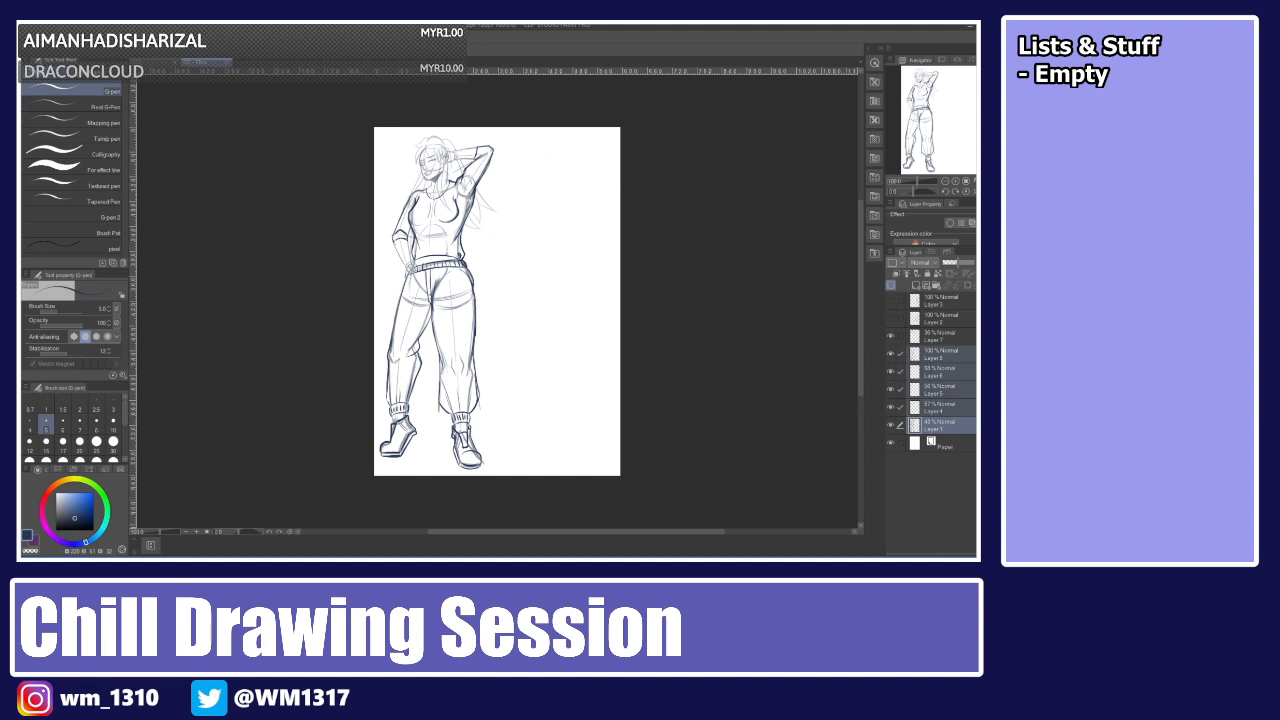
pyautogui.click(971, 262)
pyautogui.moveTo(971, 262); pyautogui.dragTo(975, 262)
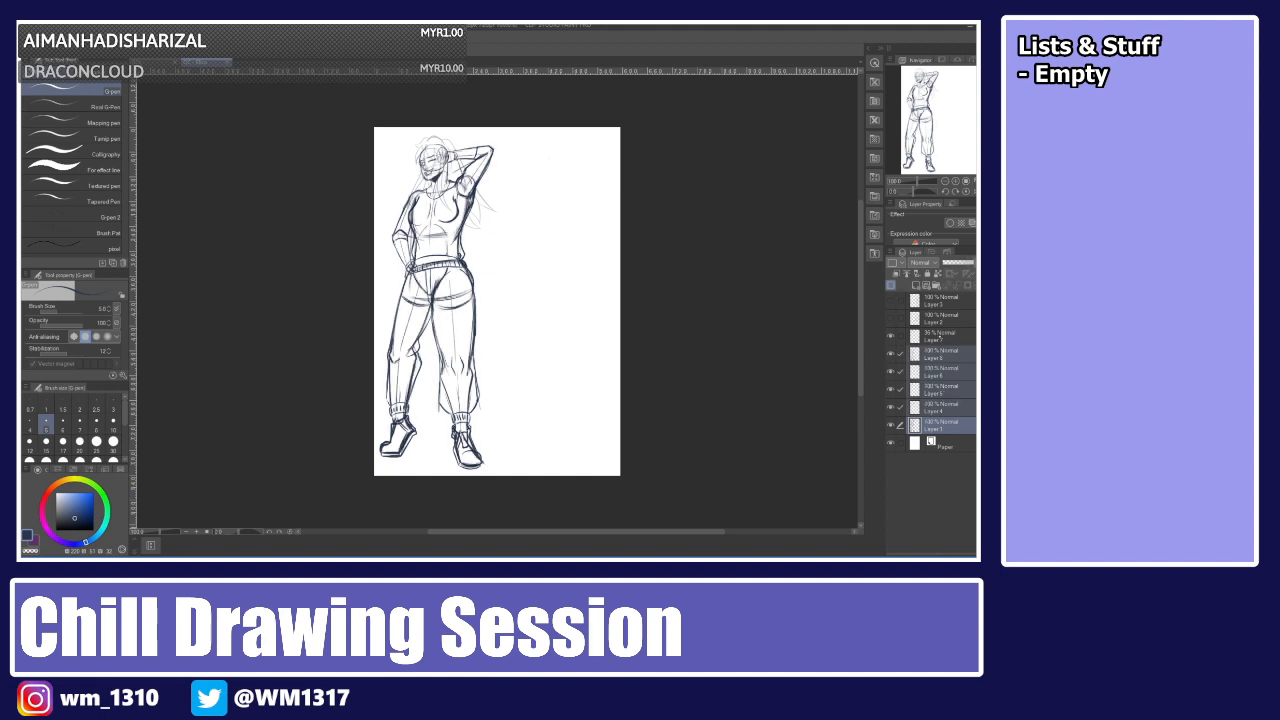
pyautogui.keyDown('ctrl'); pyautogui.click(940, 338); pyautogui.keyUp('ctrl')
pyautogui.hotkey('ctrl', 'g')
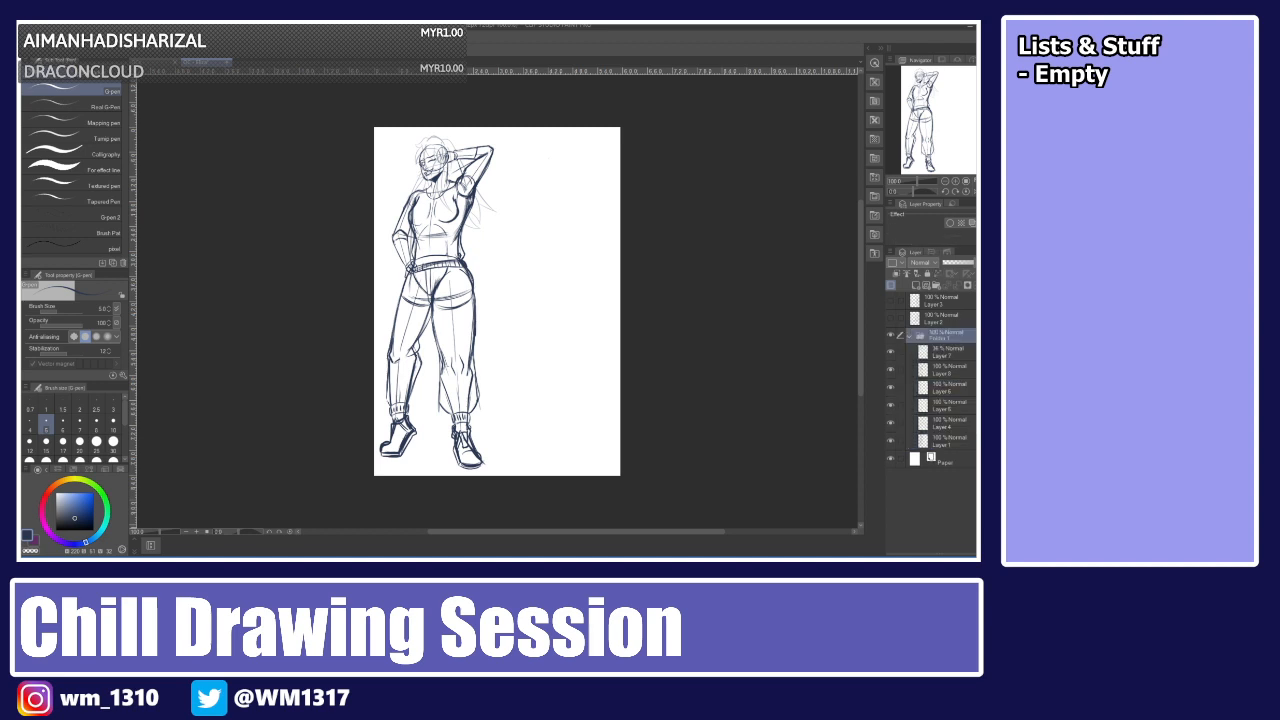
# Collapse the folder, lower its opacity to 32% and add two new raster layers above it.
pyautogui.click(909, 336)
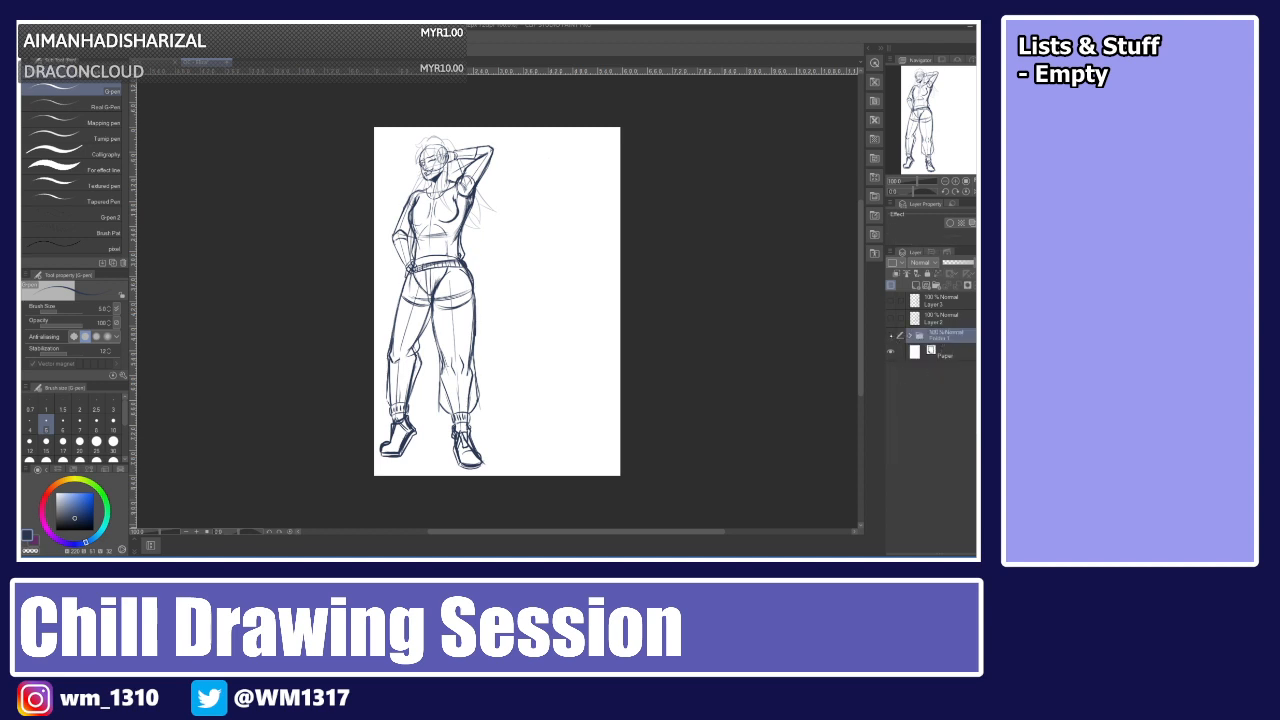
pyautogui.click(891, 336)
pyautogui.click(891, 336)
pyautogui.click(958, 262)
pyautogui.click(915, 286)
pyautogui.click(926, 286)
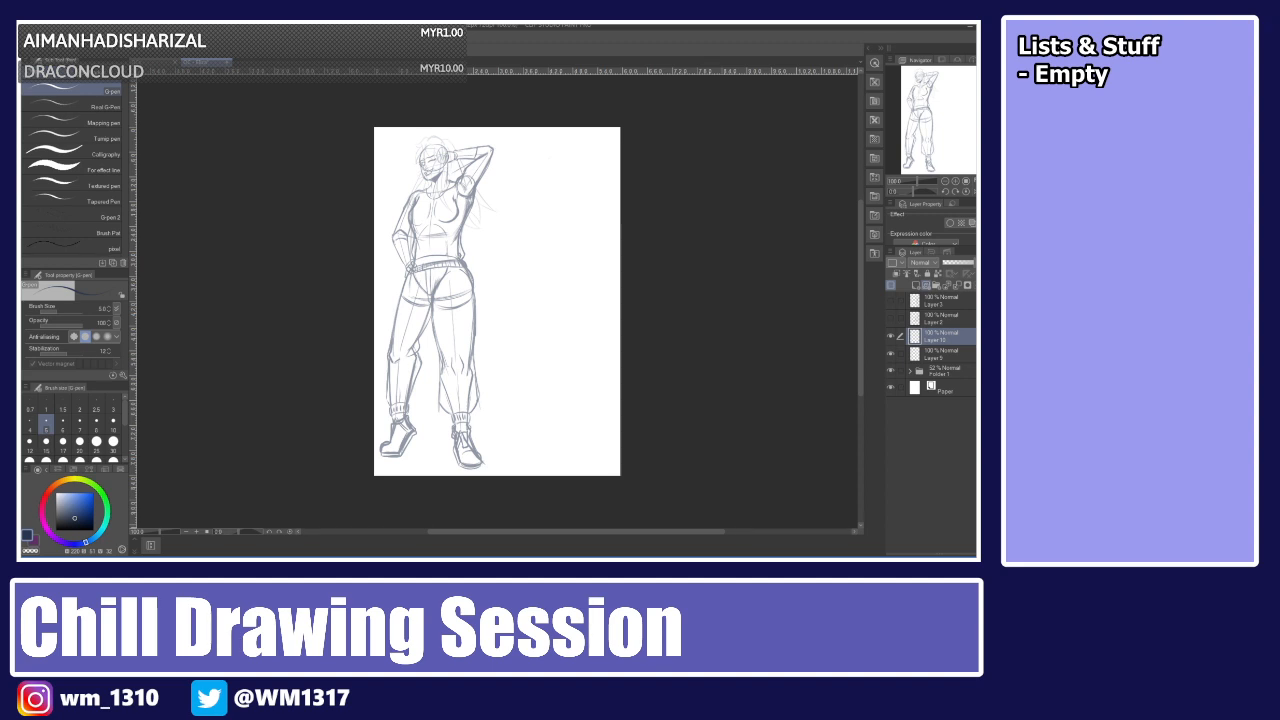
# Inside the folder, show Layer 7 at 100% opacity, hide the top new layer, and collapse the folder.
pyautogui.click(909, 371)
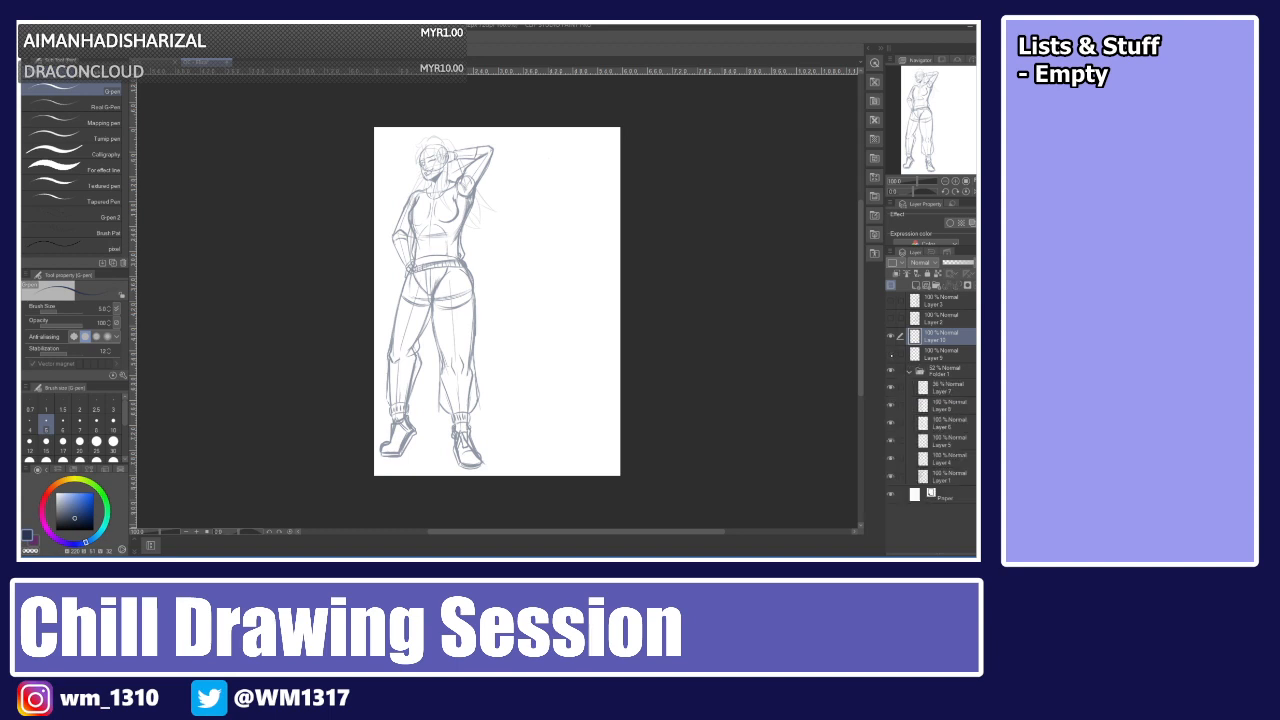
pyautogui.click(891, 336)
pyautogui.click(890, 387)
pyautogui.click(943, 388)
pyautogui.moveTo(950, 262); pyautogui.dragTo(976, 262)
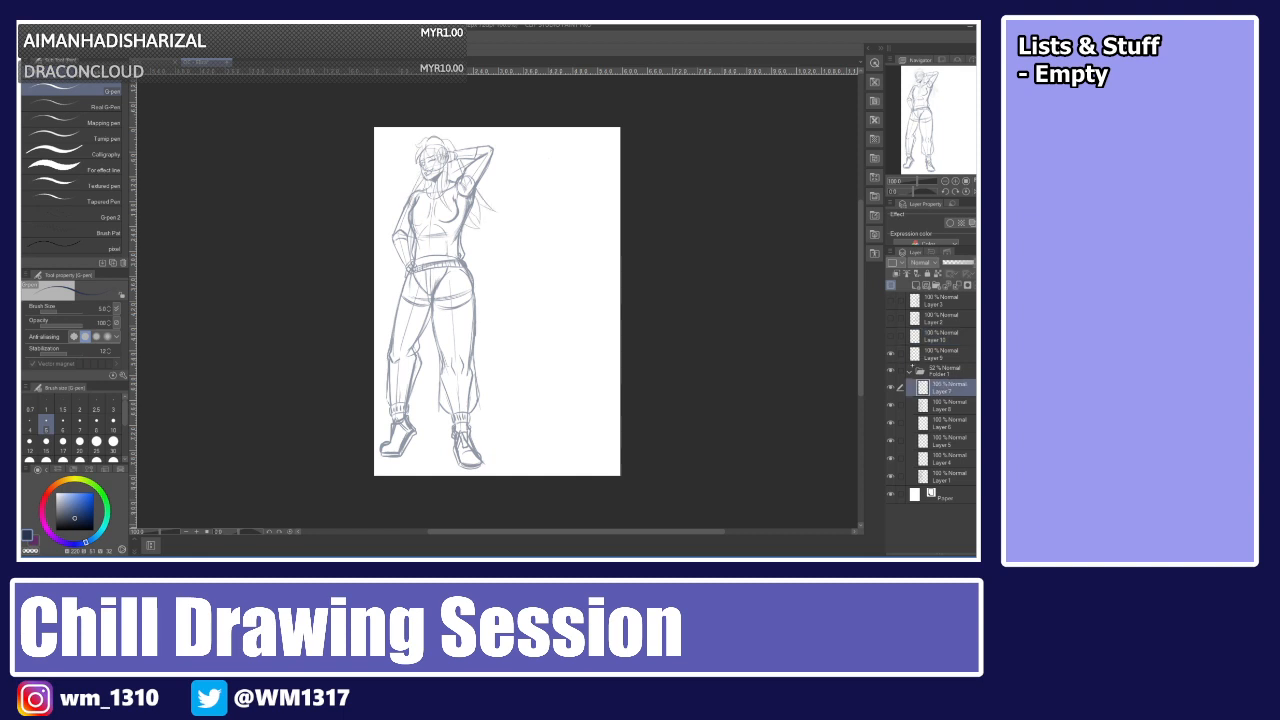
pyautogui.click(910, 369)
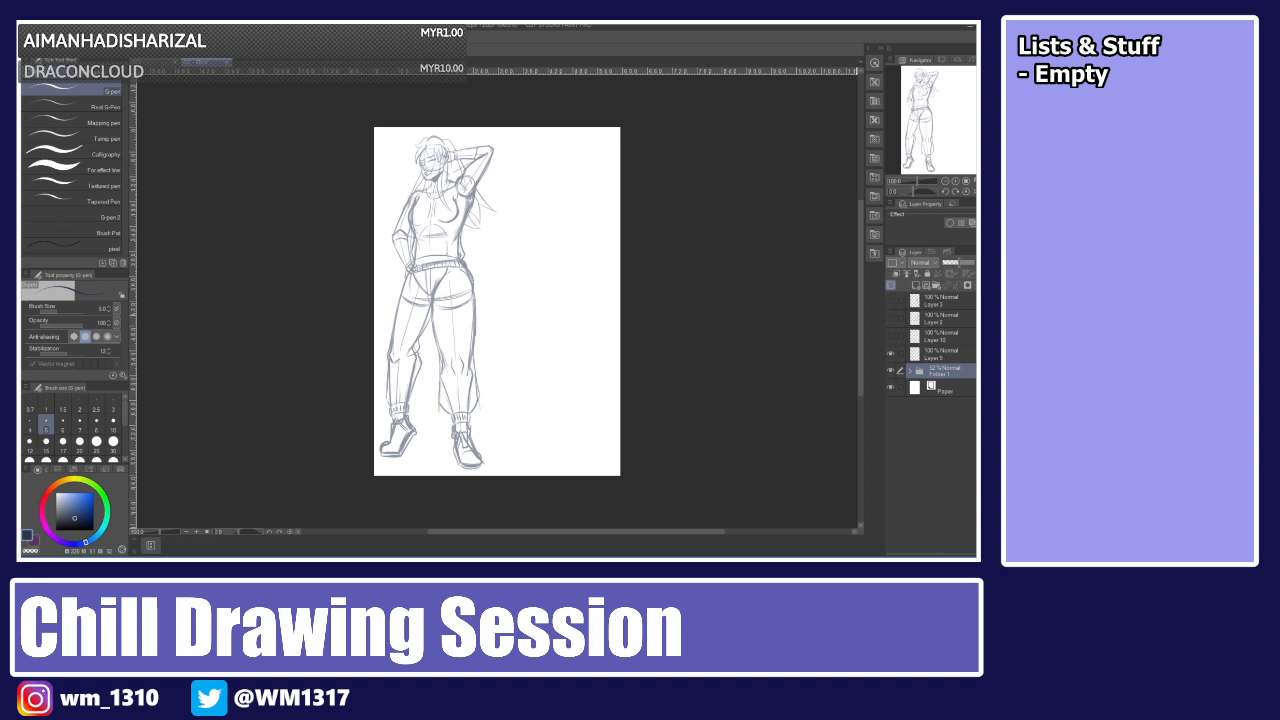
# Select Layer 9 for inking and set the brush size to 7 with a dark ink colour.
pyautogui.scroll(1, 620, 316)
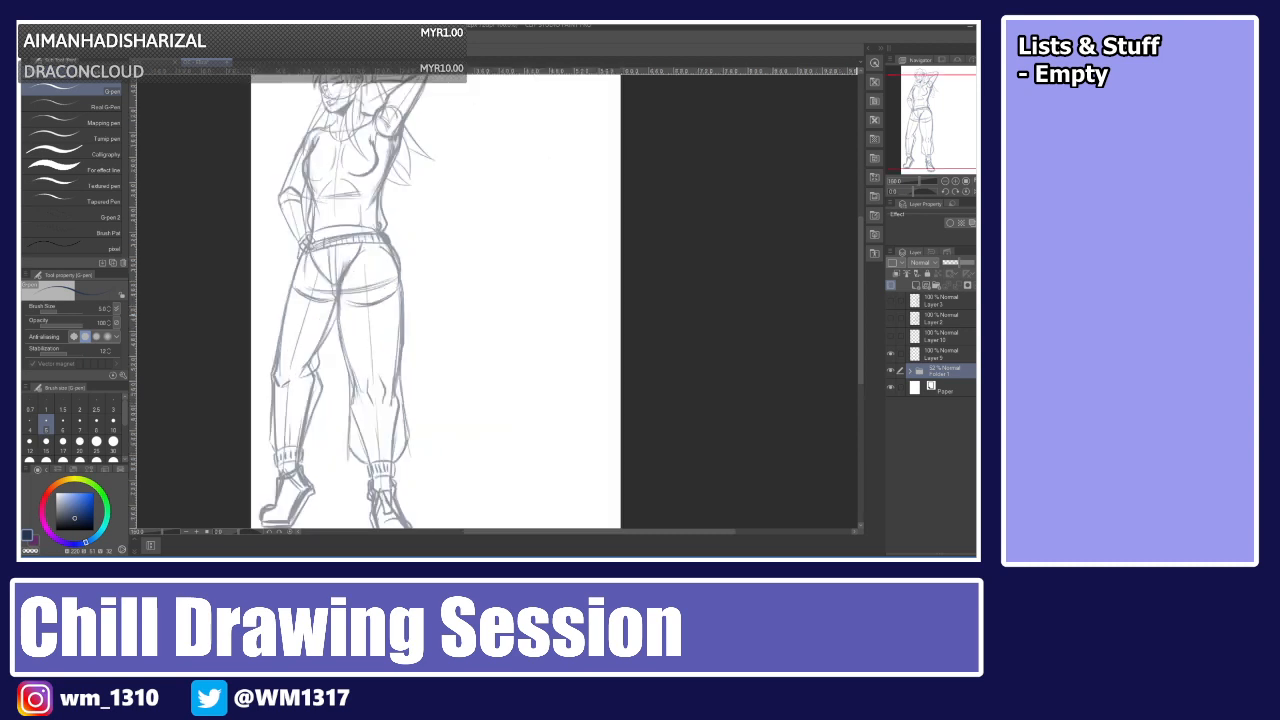
pyautogui.click(935, 355)
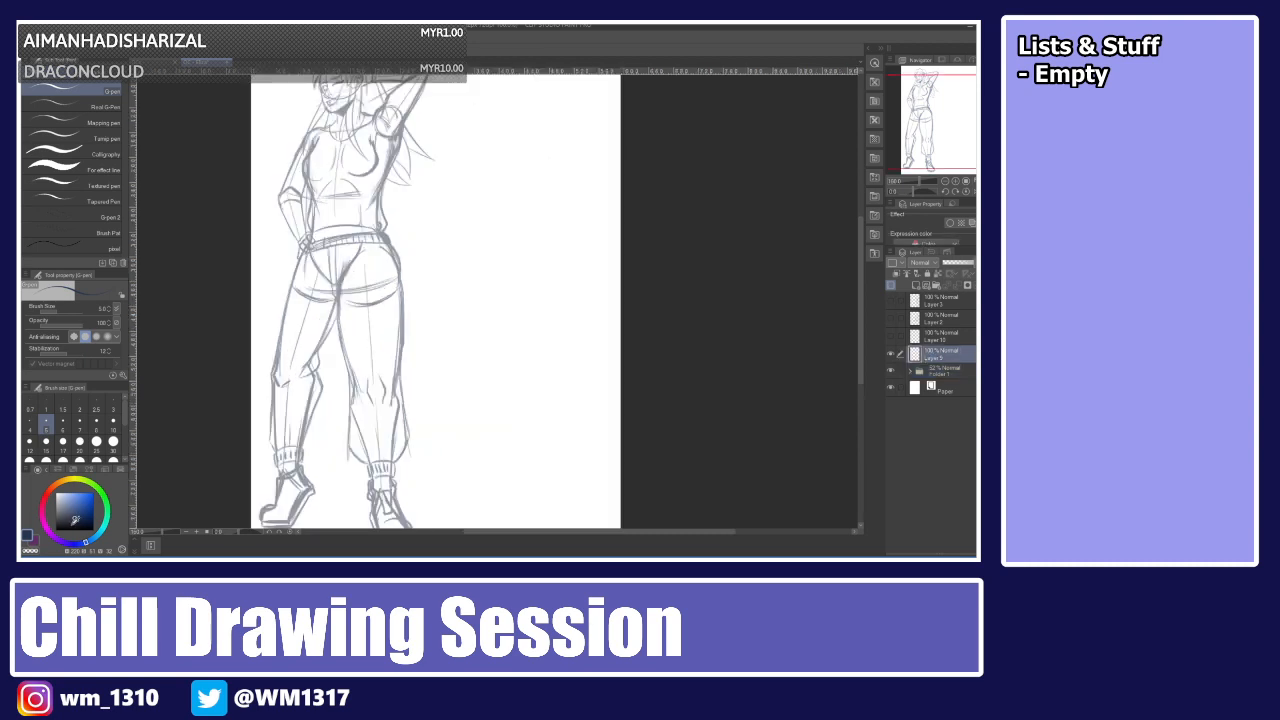
pyautogui.moveTo(79, 517); pyautogui.dragTo(75, 522)
pyautogui.click(80, 424)
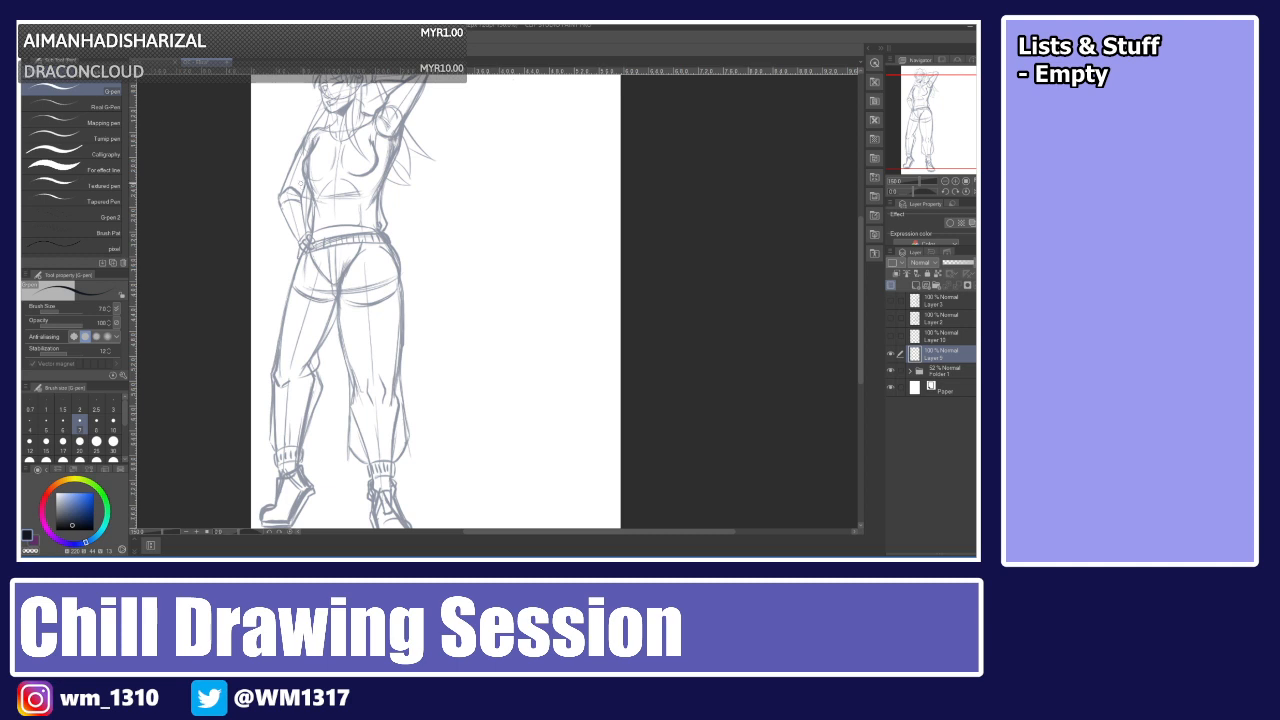
# Reduce the brush size to 5 after trying and undoing strokes at the waist.
pyautogui.scroll(1, 301, 183)
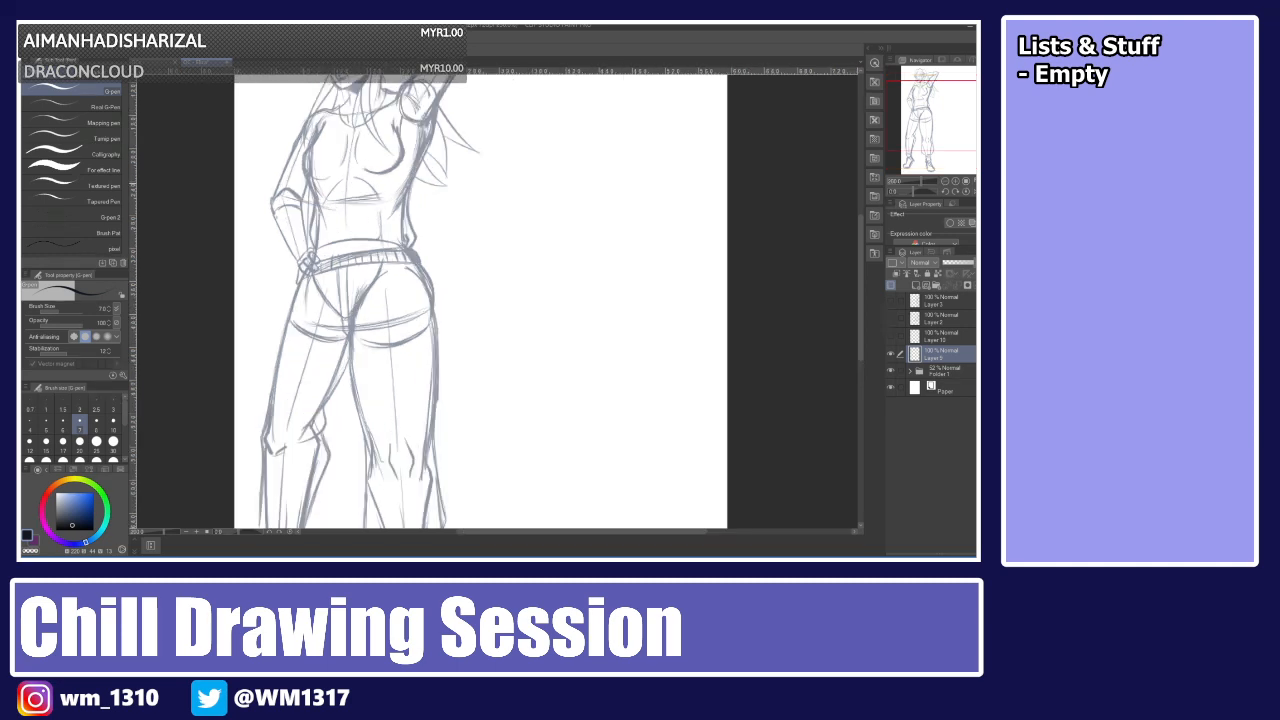
pyautogui.scroll(1, 300, 183)
pyautogui.moveTo(515, 196); pyautogui.dragTo(528, 302)
pyautogui.hotkey('ctrl', 'z')
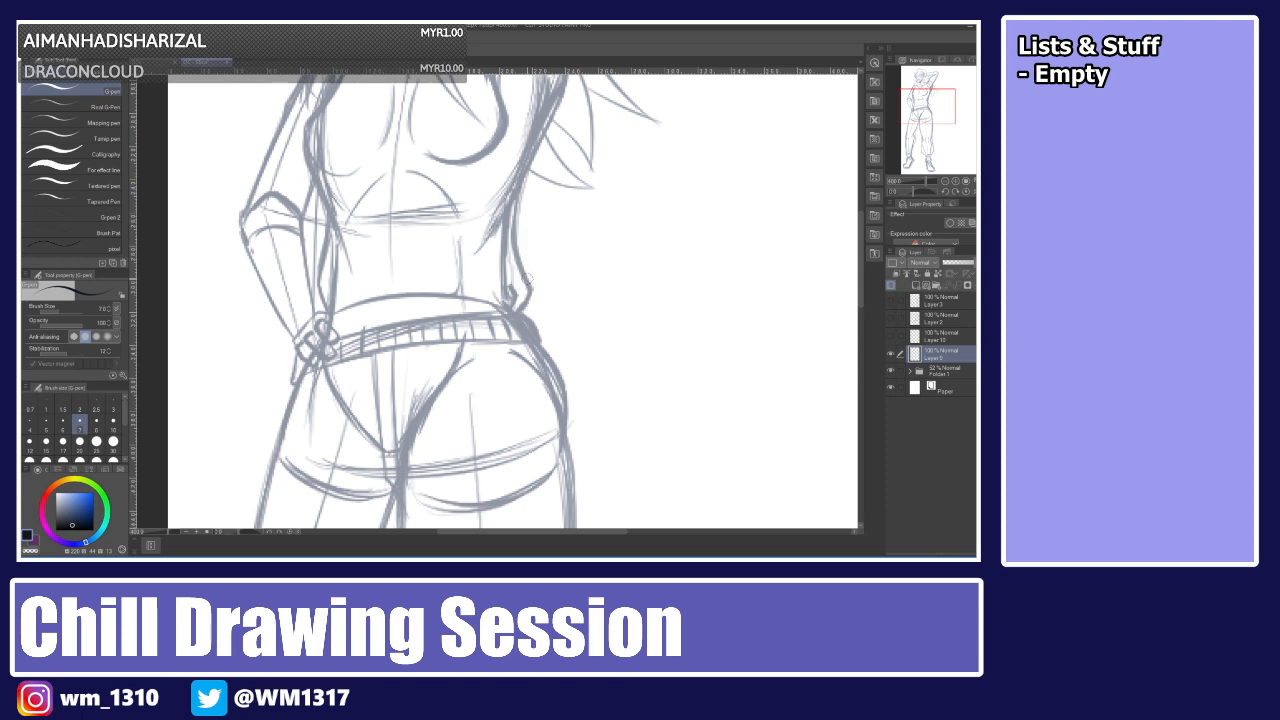
pyautogui.click(46, 424)
pyautogui.moveTo(521, 177); pyautogui.dragTo(557, 308)
pyautogui.hotkey('ctrl', 'z')
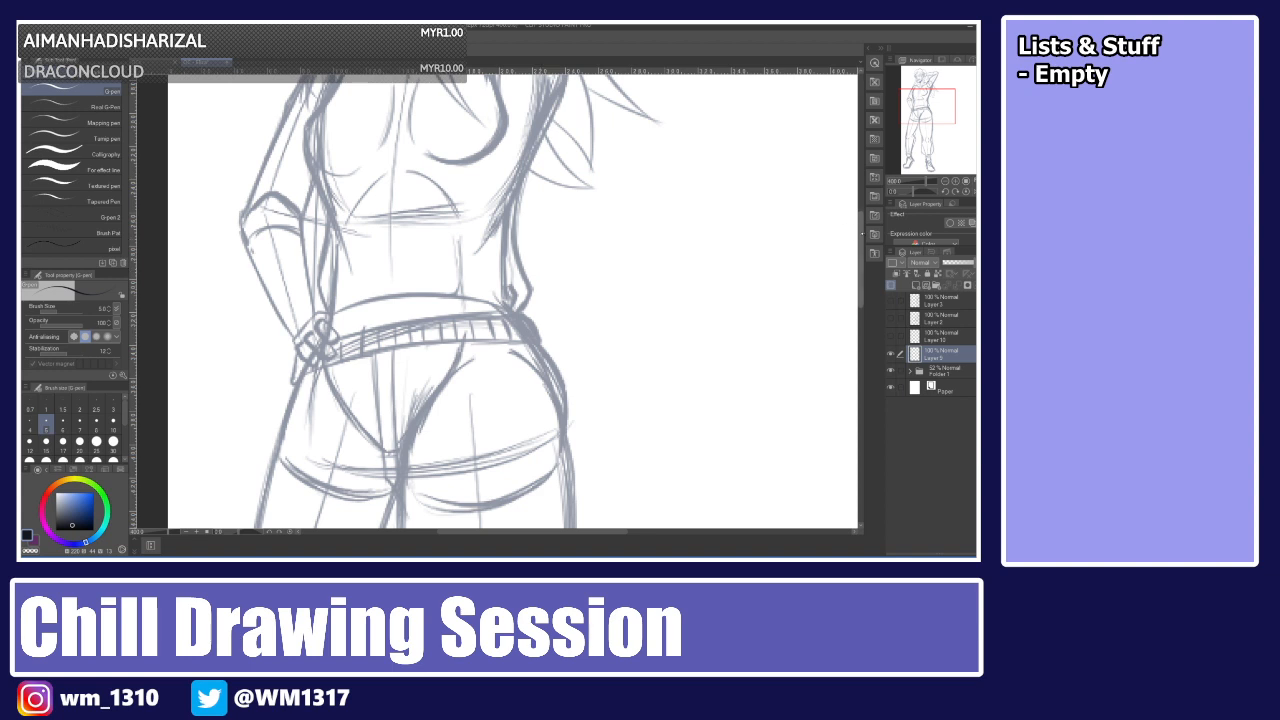
# Ink the bangs' strands falling over the forehead and closed eye, redoing several strokes.
pyautogui.moveTo(861, 236); pyautogui.dragTo(861, 164)
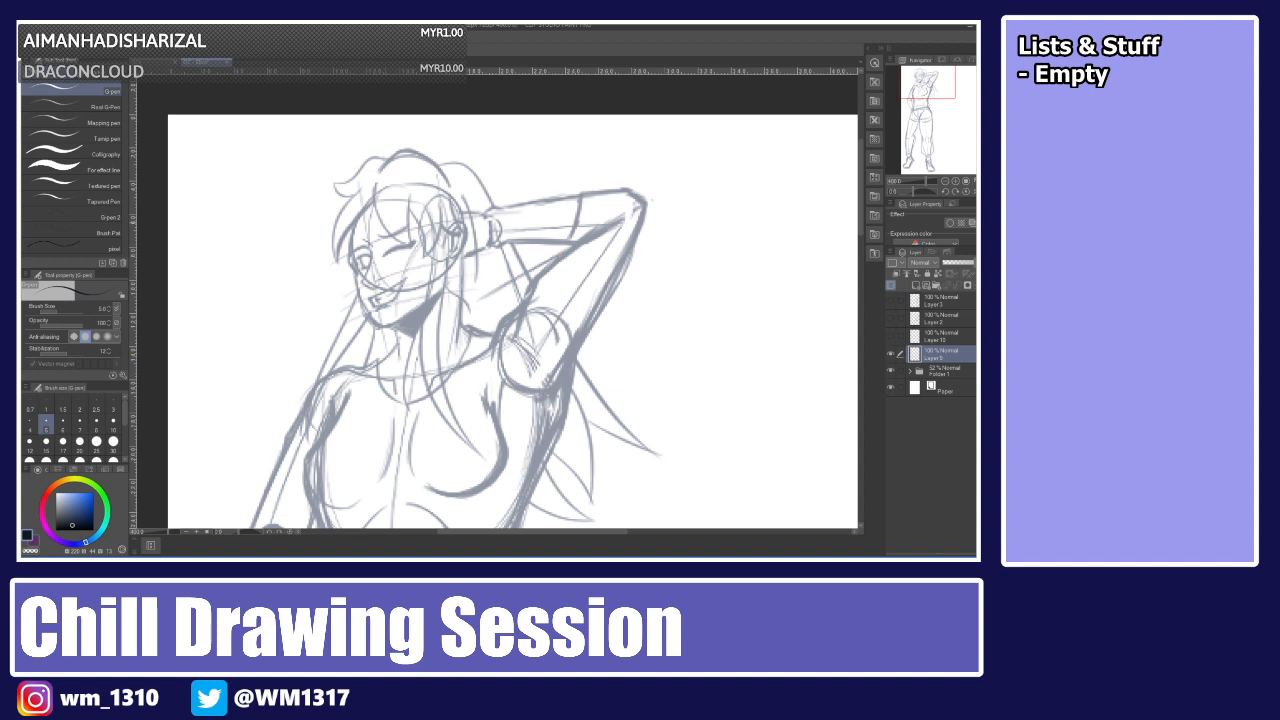
pyautogui.scroll(1, 385, 223)
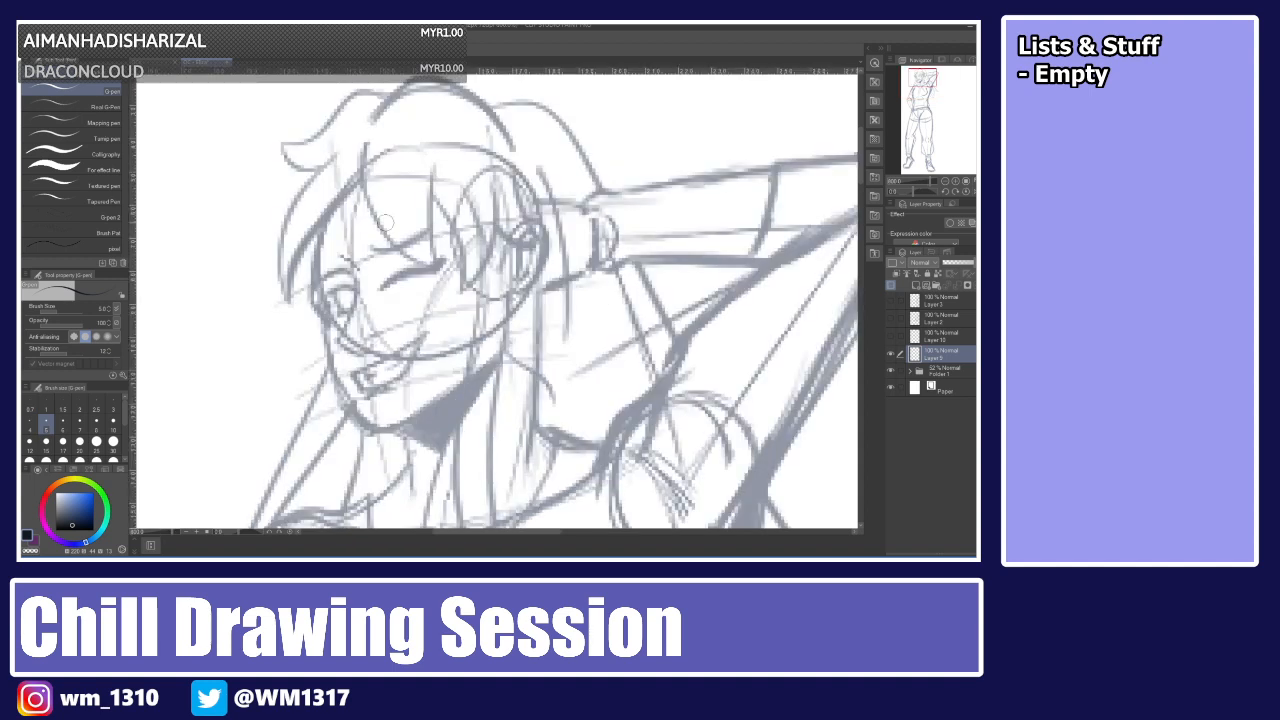
pyautogui.moveTo(361, 142)
pyautogui.mouseDown()
pyautogui.moveTo(364, 183)
pyautogui.moveTo(443, 272)
pyautogui.mouseUp()
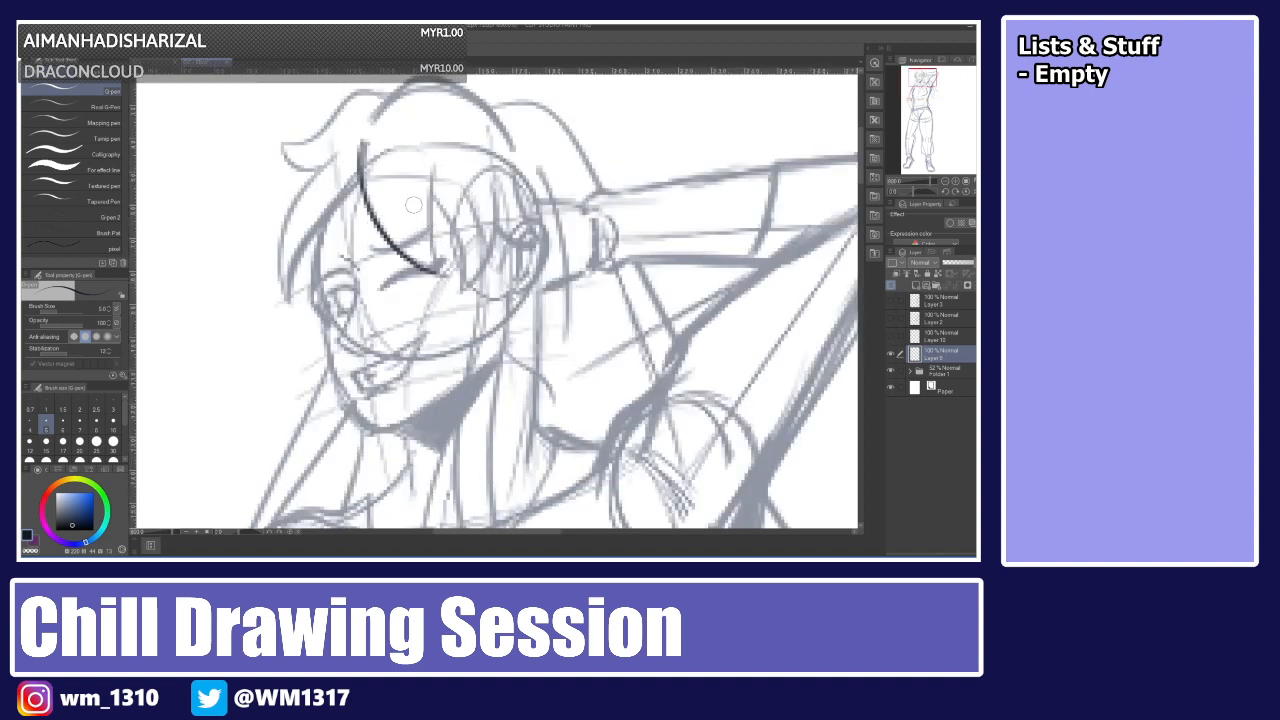
pyautogui.hotkey('ctrl', 'z')
pyautogui.moveTo(361, 144)
pyautogui.mouseDown()
pyautogui.moveTo(467, 296)
pyautogui.moveTo(369, 210)
pyautogui.moveTo(443, 278)
pyautogui.mouseUp()
pyautogui.hotkey('ctrl', 'z')
pyautogui.moveTo(430, 162); pyautogui.dragTo(442, 280)
pyautogui.hotkey('ctrl', 'z')
pyautogui.moveTo(434, 157); pyautogui.dragTo(445, 282)
pyautogui.hotkey('ctrl', 'z')
pyautogui.moveTo(434, 157); pyautogui.dragTo(446, 279)
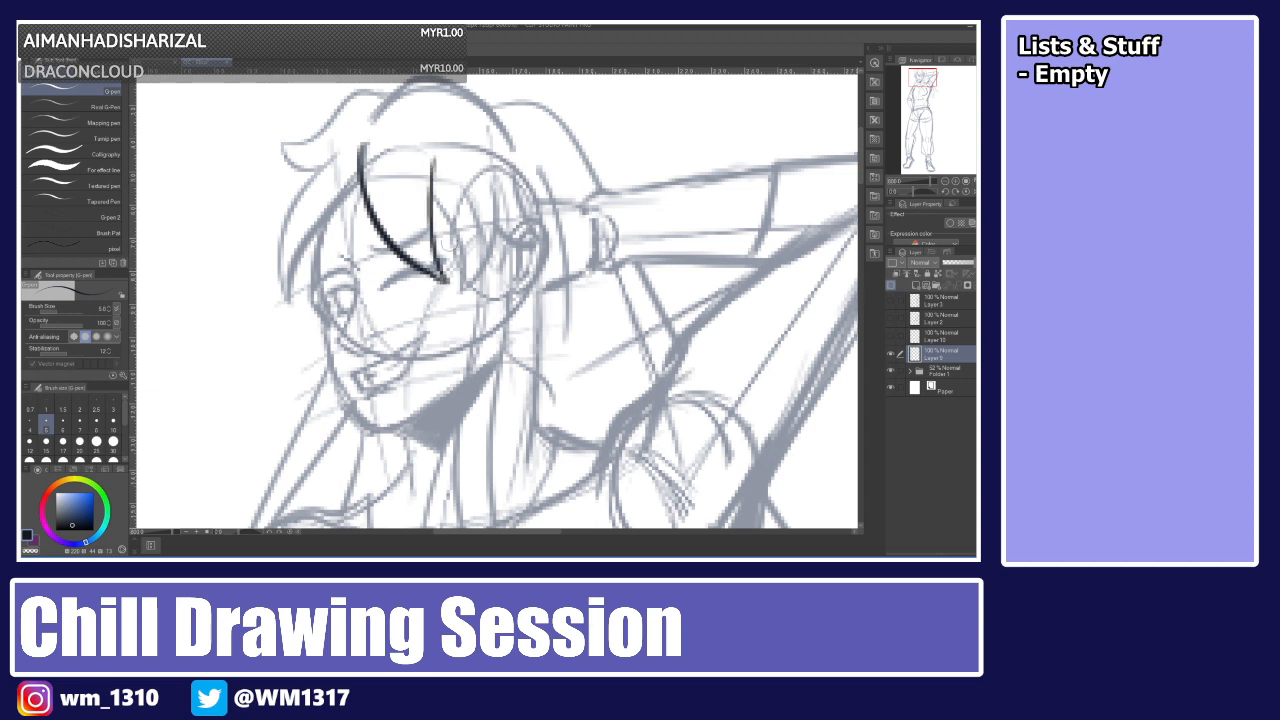
pyautogui.moveTo(432, 192); pyautogui.dragTo(459, 295)
pyautogui.moveTo(496, 183)
pyautogui.mouseDown()
pyautogui.moveTo(502, 222)
pyautogui.moveTo(460, 296)
pyautogui.mouseUp()
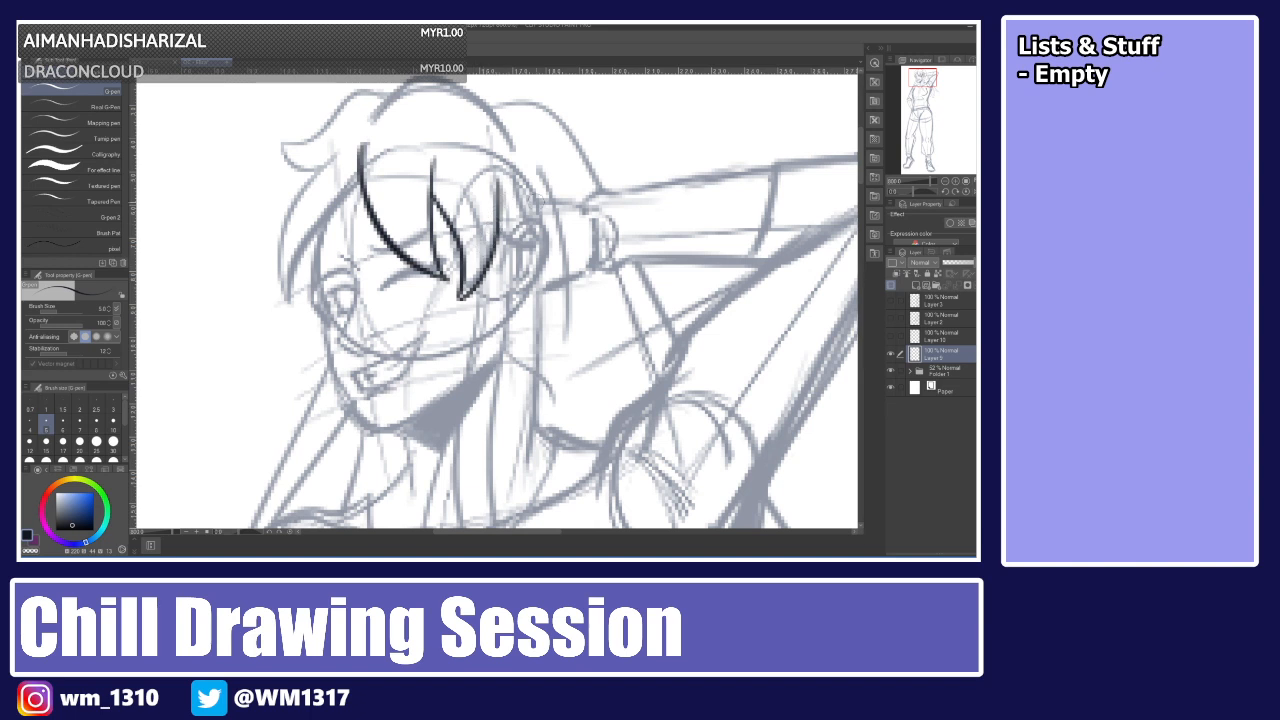
pyautogui.moveTo(501, 231); pyautogui.dragTo(545, 245)
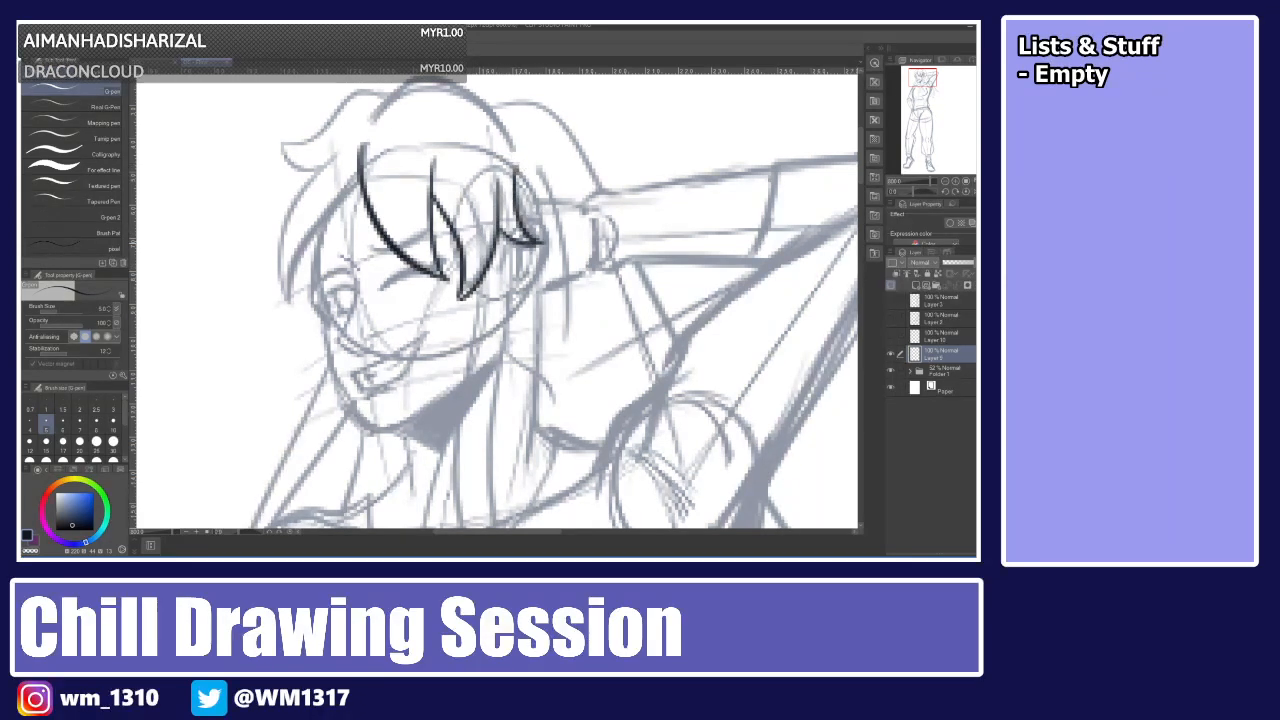
pyautogui.moveTo(520, 172); pyautogui.dragTo(547, 245)
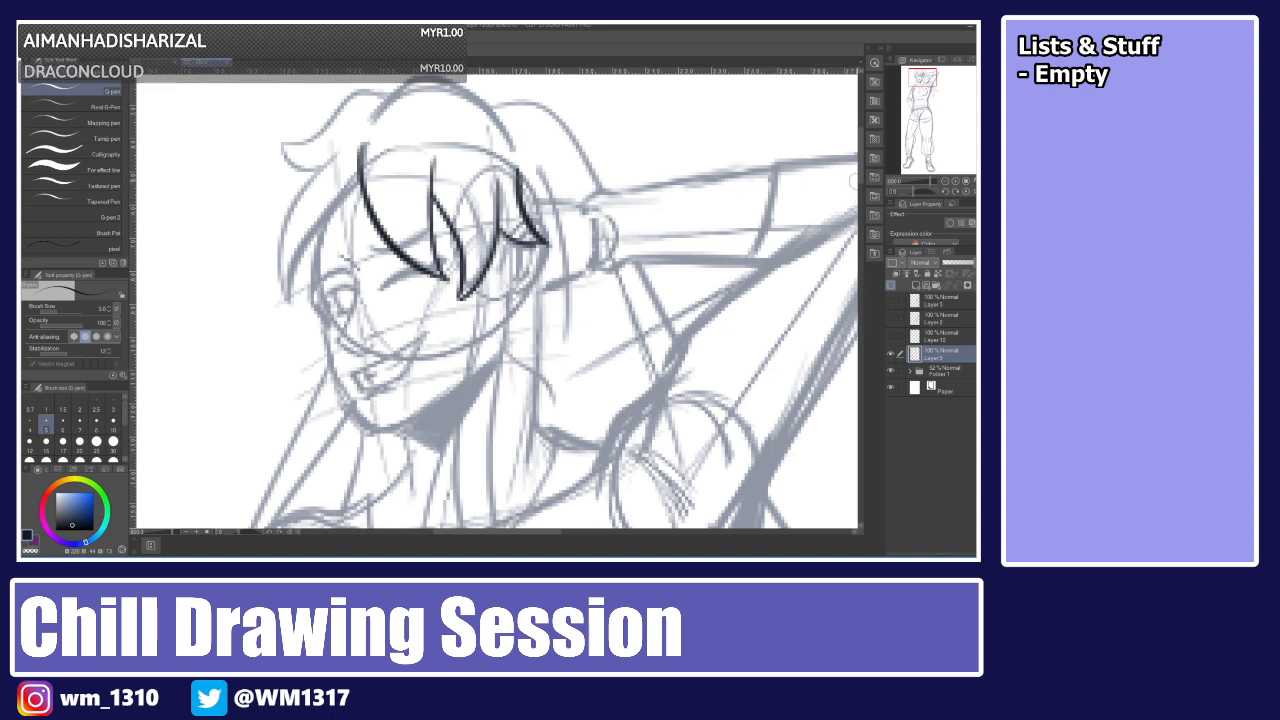
# Ink the top outline of the hair and the strands framing the face's left side.
pyautogui.scroll(3, 829, 163)
pyautogui.moveTo(372, 214)
pyautogui.mouseDown()
pyautogui.moveTo(460, 191)
pyautogui.moveTo(496, 218)
pyautogui.moveTo(464, 179)
pyautogui.moveTo(517, 228)
pyautogui.mouseUp()
pyautogui.hotkey('ctrl', 'z')
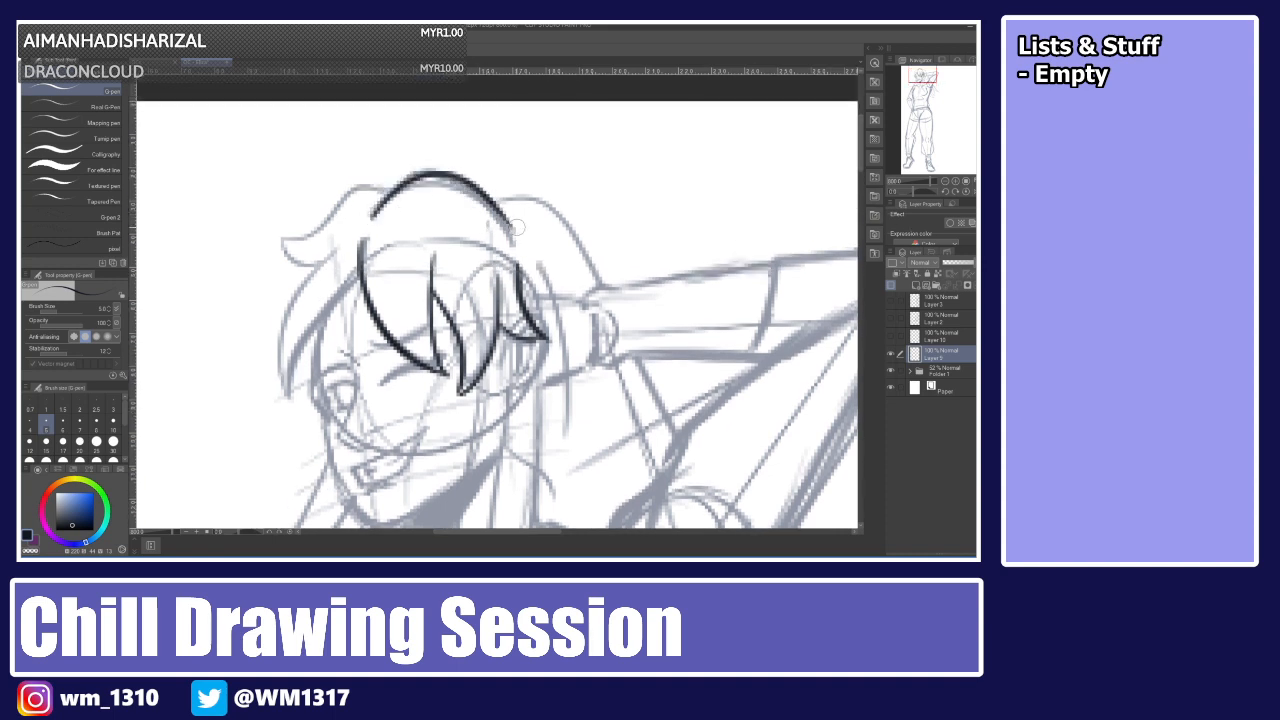
pyautogui.moveTo(402, 186)
pyautogui.mouseDown()
pyautogui.moveTo(350, 186)
pyautogui.moveTo(278, 232)
pyautogui.moveTo(333, 242)
pyautogui.moveTo(292, 395)
pyautogui.moveTo(363, 274)
pyautogui.mouseUp()
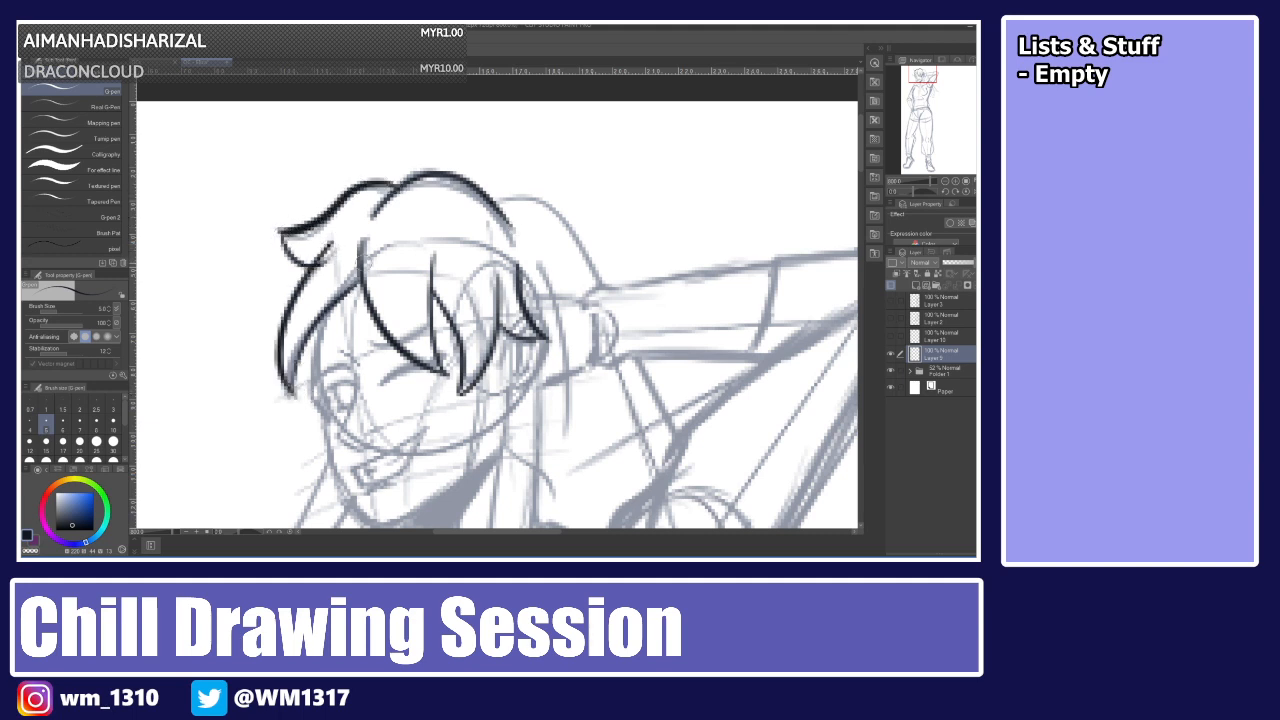
pyautogui.moveTo(320, 312); pyautogui.dragTo(309, 396)
pyautogui.hotkey('ctrl', 'z')
pyautogui.moveTo(326, 309)
pyautogui.mouseDown()
pyautogui.moveTo(313, 380)
pyautogui.moveTo(336, 432)
pyautogui.mouseUp()
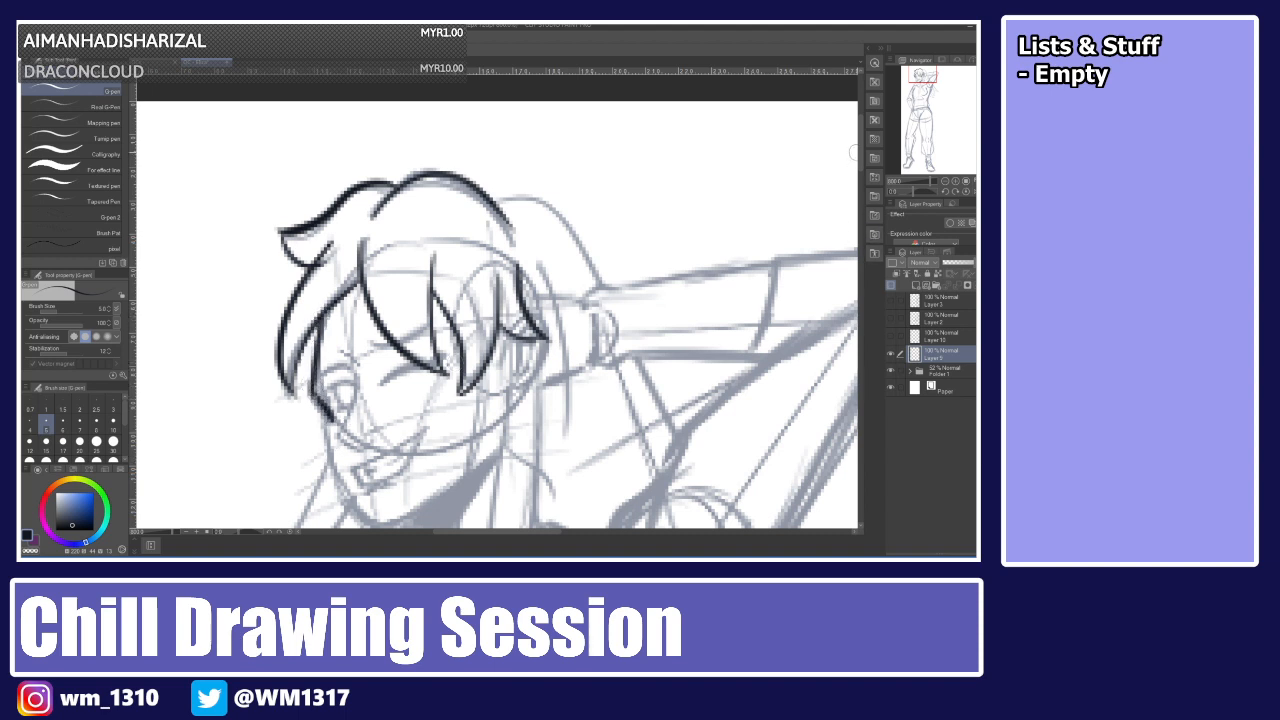
# Ink the cheek and jawline down to the chin, undoing and redrawing several strokes.
pyautogui.scroll(-5, 853, 152)
pyautogui.hotkey('ctrl', 'z')
pyautogui.hotkey('ctrl', 'z')
pyautogui.moveTo(322, 207); pyautogui.dragTo(313, 274)
pyautogui.hotkey('ctrl', 'z')
pyautogui.moveTo(323, 208)
pyautogui.mouseDown()
pyautogui.moveTo(312, 274)
pyautogui.moveTo(338, 344)
pyautogui.moveTo(364, 400)
pyautogui.moveTo(414, 426)
pyautogui.mouseUp()
pyautogui.hotkey('ctrl', 'z')
pyautogui.hotkey('ctrl', 'z')
pyautogui.hotkey('ctrl', 'z')
pyautogui.hotkey('ctrl', 'z')
pyautogui.moveTo(362, 386)
pyautogui.mouseDown()
pyautogui.moveTo(380, 404)
pyautogui.moveTo(362, 402)
pyautogui.moveTo(397, 414)
pyautogui.moveTo(470, 361)
pyautogui.mouseUp()
pyautogui.hotkey('ctrl', 'z')
pyautogui.hotkey('ctrl', 'z')
pyautogui.moveTo(386, 413); pyautogui.dragTo(470, 361)
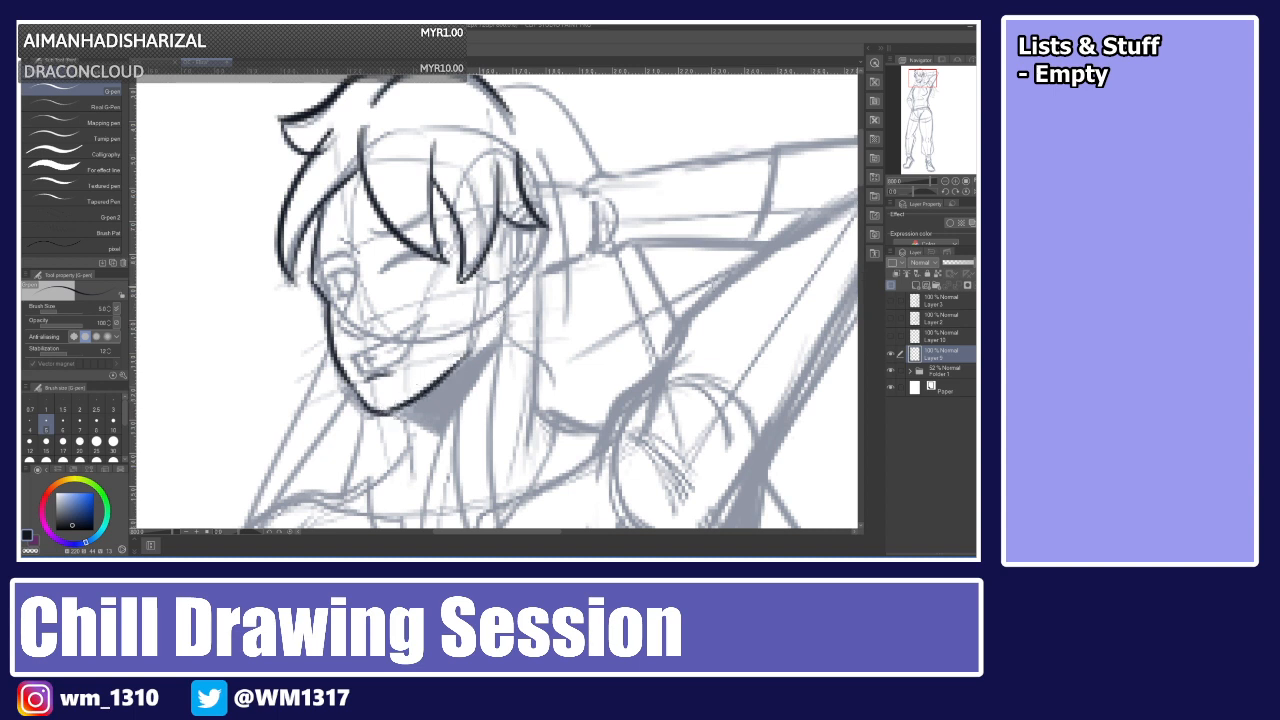
# Ink two long hair strands falling from the face down over the chest.
pyautogui.moveTo(861, 186); pyautogui.dragTo(861, 202)
pyautogui.moveTo(476, 140); pyautogui.dragTo(516, 527)
pyautogui.hotkey('ctrl', 'z')
pyautogui.moveTo(462, 142); pyautogui.dragTo(563, 528)
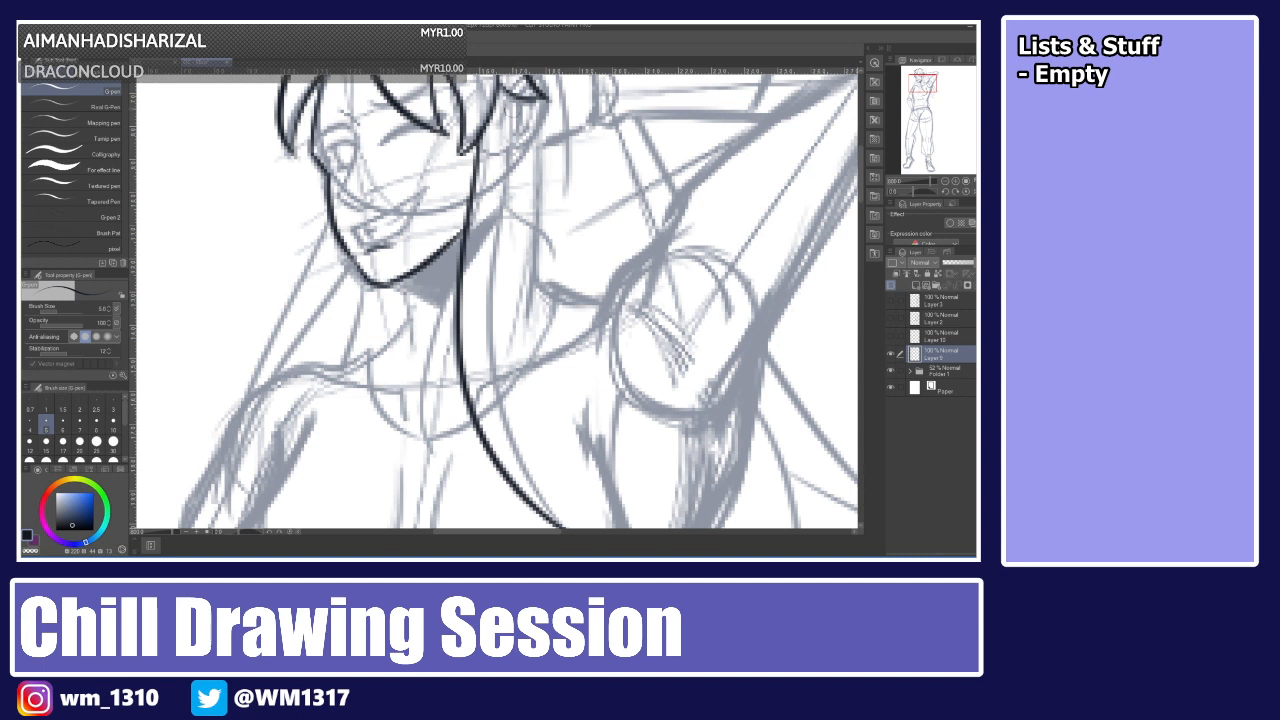
pyautogui.moveTo(508, 96); pyautogui.dragTo(574, 528)
pyautogui.hotkey('ctrl', 'z')
pyautogui.moveTo(505, 100)
pyautogui.mouseDown()
pyautogui.moveTo(492, 336)
pyautogui.moveTo(572, 528)
pyautogui.mouseUp()
pyautogui.scroll(-5, 818, 234)
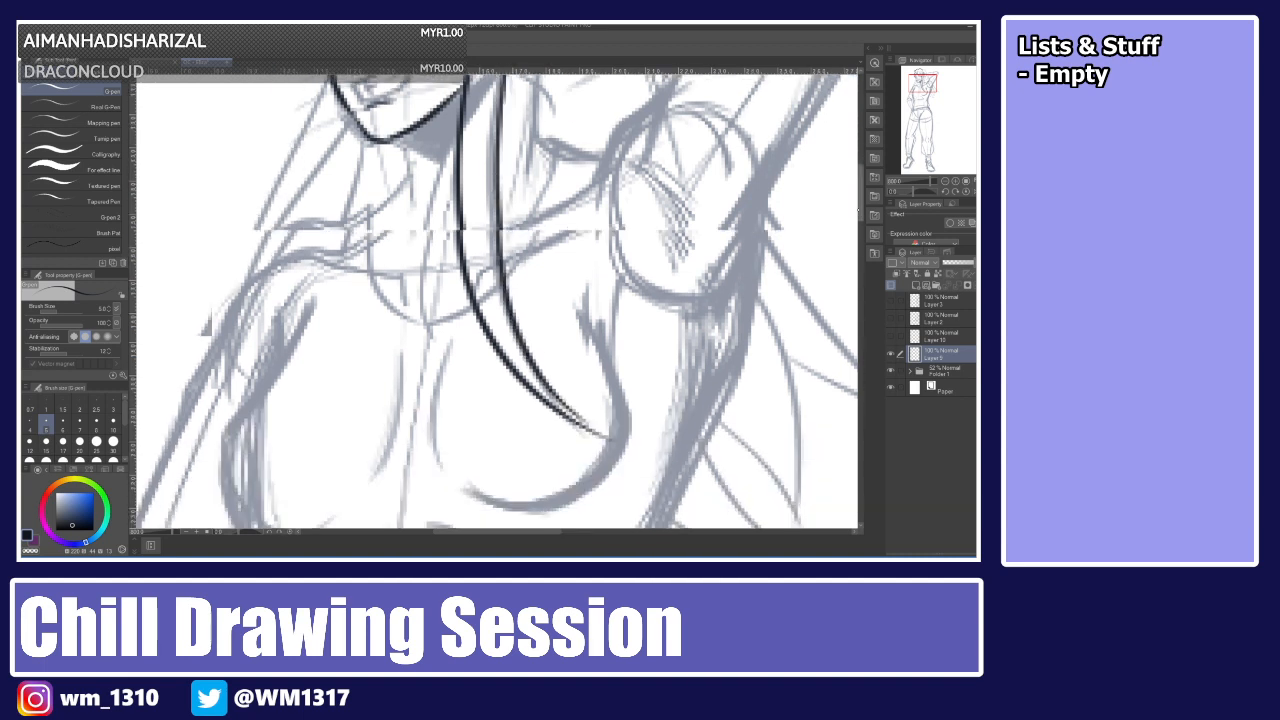
# Join the tips of the long hair strands at their lower end.
pyautogui.moveTo(560, 308); pyautogui.dragTo(610, 350)
pyautogui.hotkey('ctrl', 'z')
pyautogui.moveTo(557, 305); pyautogui.dragTo(614, 356)
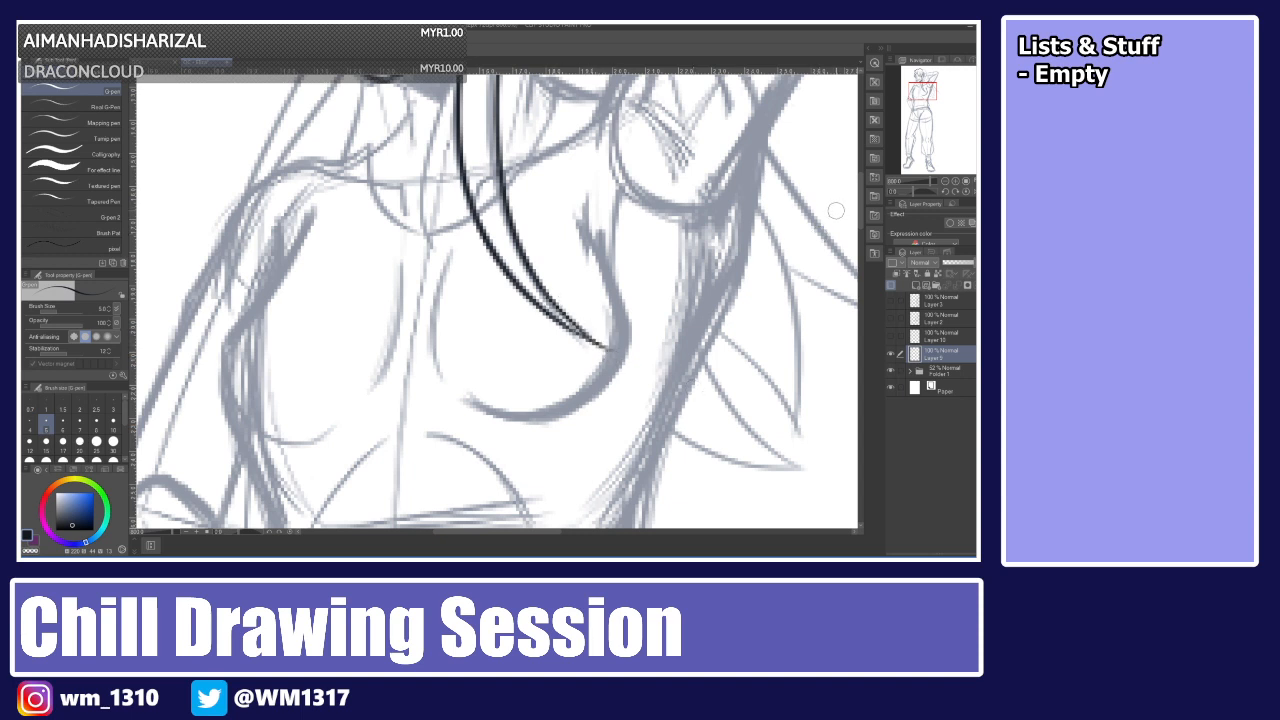
# Ink the outer hair strand falling past the left shoulder, redrawing it several times.
pyautogui.scroll(3, 845, 201)
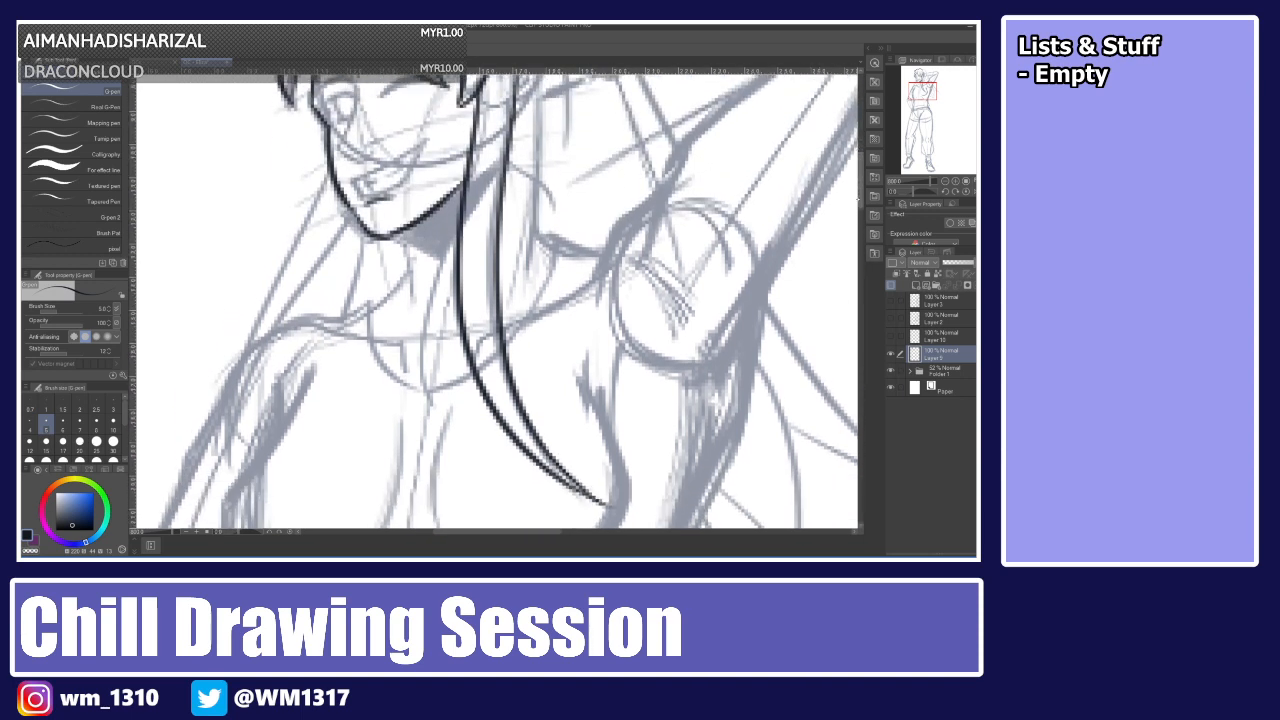
pyautogui.moveTo(334, 150)
pyautogui.mouseDown()
pyautogui.moveTo(312, 176)
pyautogui.moveTo(230, 447)
pyautogui.mouseUp()
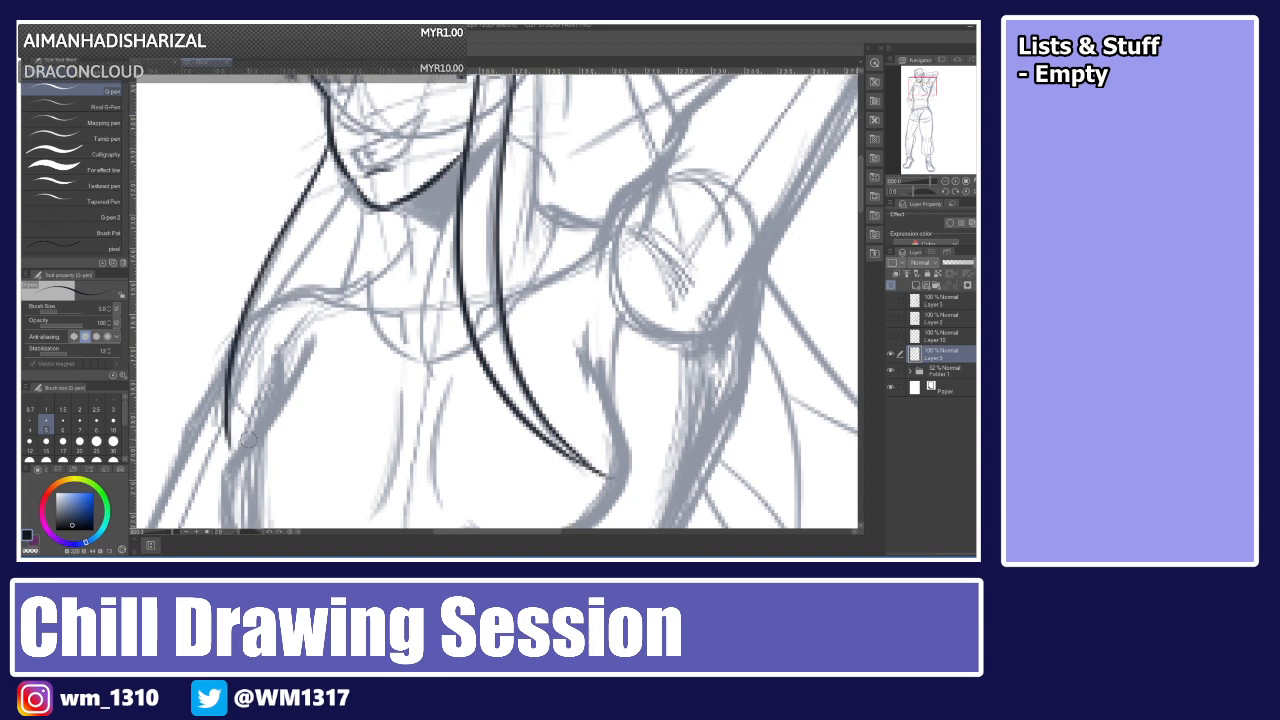
pyautogui.hotkey('ctrl', 'z')
pyautogui.moveTo(331, 134)
pyautogui.mouseDown()
pyautogui.moveTo(233, 410)
pyautogui.moveTo(333, 188)
pyautogui.moveTo(237, 426)
pyautogui.mouseUp()
pyautogui.hotkey('ctrl', 'z')
pyautogui.hotkey('ctrl', 'z')
pyautogui.moveTo(348, 180); pyautogui.dragTo(233, 410)
pyautogui.hotkey('ctrl', 'z')
pyautogui.moveTo(350, 178)
pyautogui.mouseDown()
pyautogui.moveTo(264, 300)
pyautogui.moveTo(234, 412)
pyautogui.mouseUp()
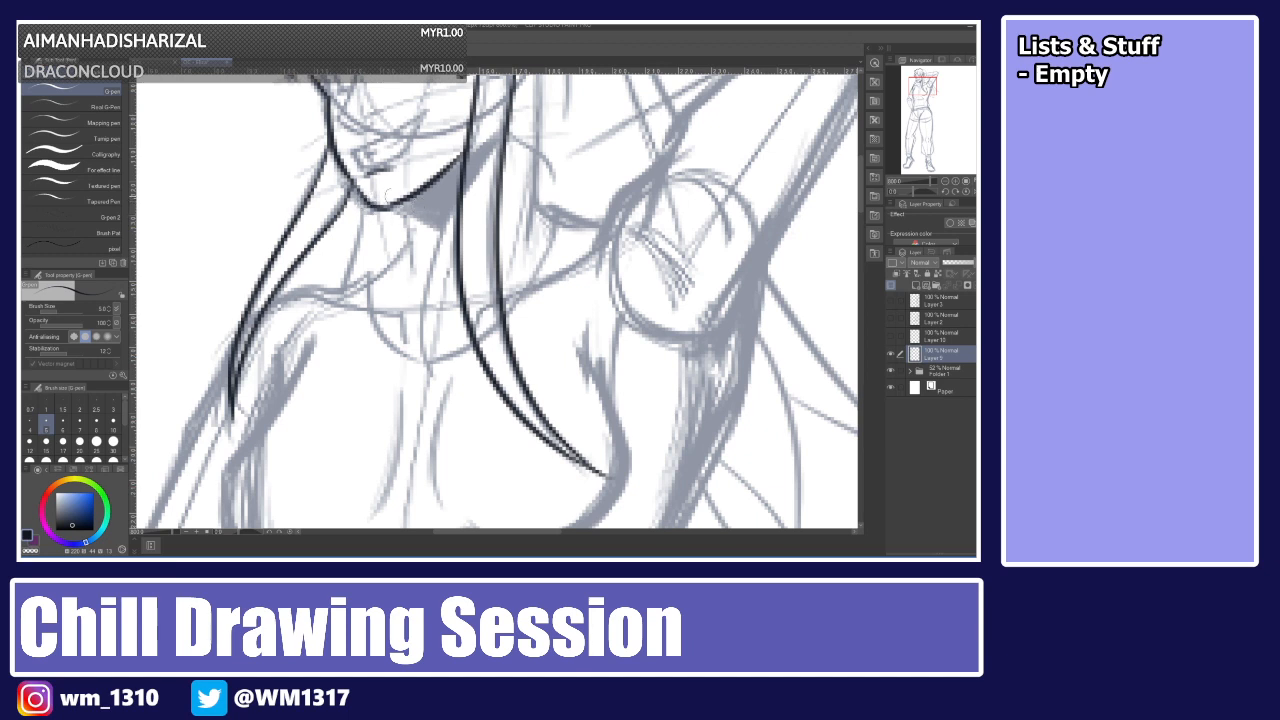
# Ink both sides of the neck and the top's neckline beneath the chin.
pyautogui.moveTo(394, 206)
pyautogui.mouseDown()
pyautogui.moveTo(414, 242)
pyautogui.moveTo(408, 281)
pyautogui.mouseUp()
pyautogui.hotkey('ctrl', 'z')
pyautogui.moveTo(406, 212); pyautogui.dragTo(410, 272)
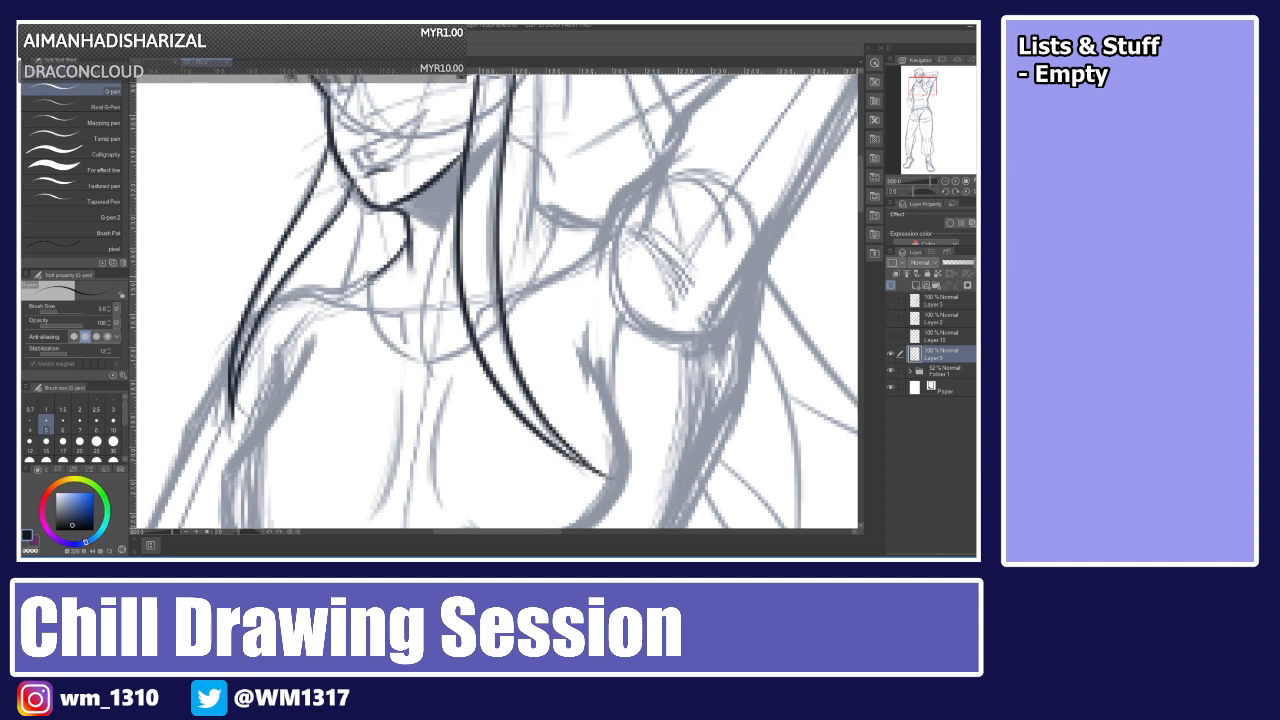
pyautogui.moveTo(371, 270); pyautogui.dragTo(440, 364)
pyautogui.hotkey('ctrl', 'z')
pyautogui.moveTo(372, 268); pyautogui.dragTo(430, 354)
pyautogui.hotkey('ctrl', 'z')
pyautogui.moveTo(372, 266); pyautogui.dragTo(432, 356)
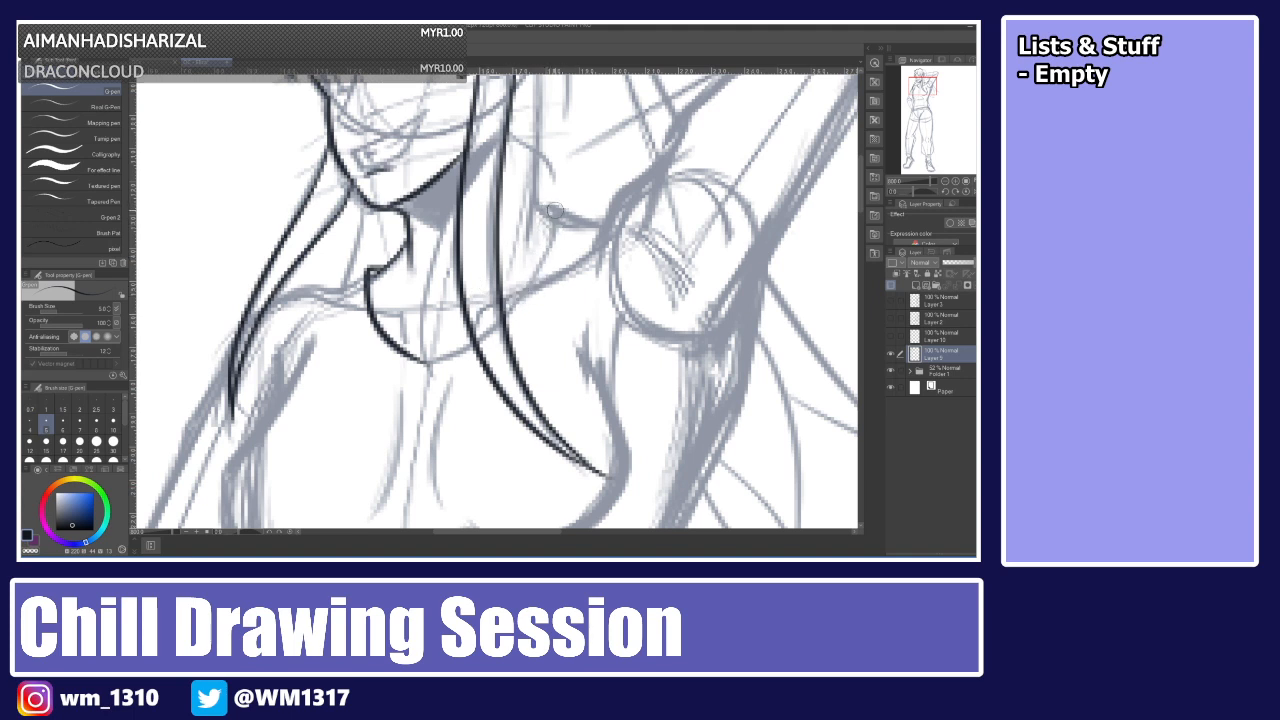
pyautogui.moveTo(552, 210); pyautogui.dragTo(508, 312)
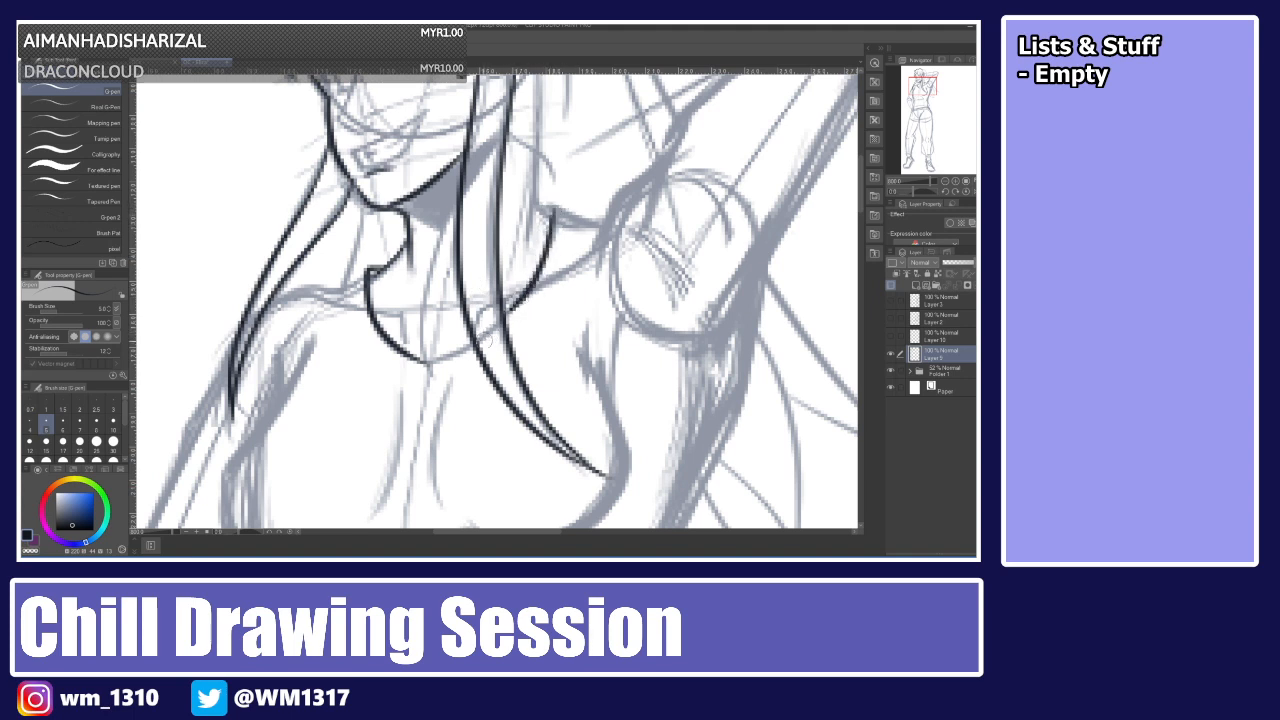
# Ink the shoulder line and the underside of the raised arm, redrawing the stroke several times.
pyautogui.moveTo(424, 361); pyautogui.dragTo(469, 347)
pyautogui.hotkey('ctrl', 'z')
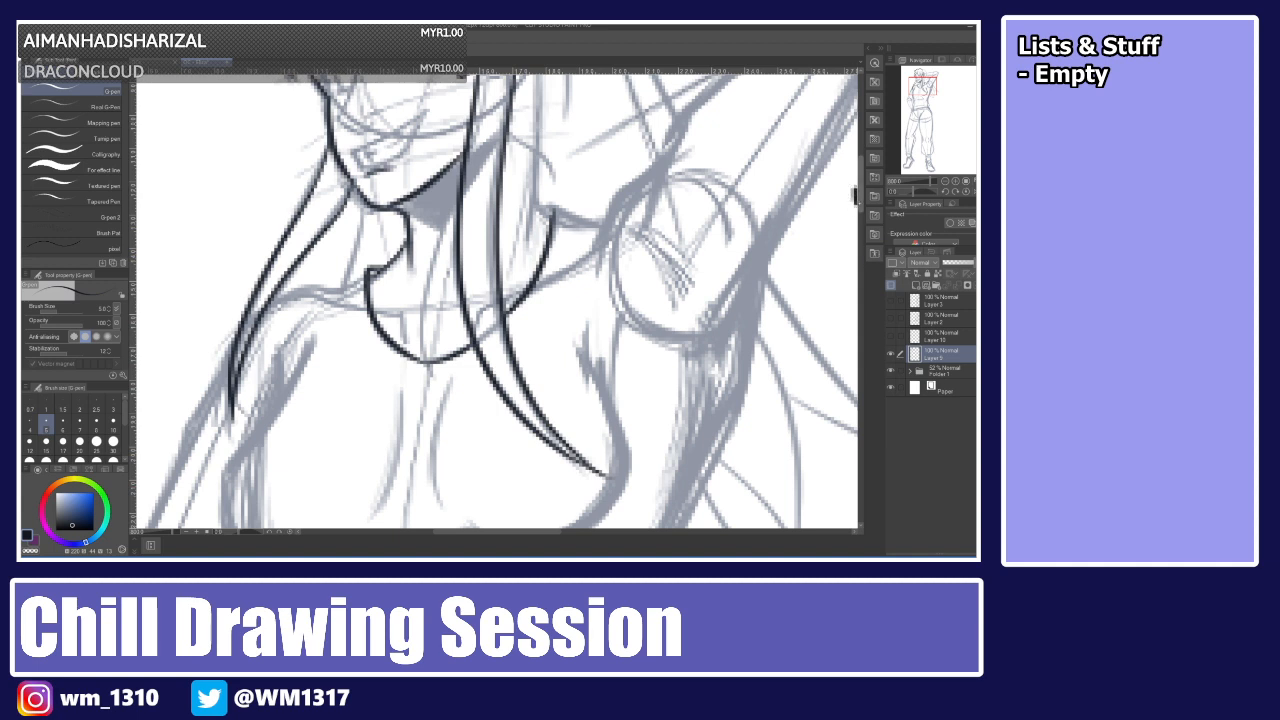
pyautogui.scroll(3, 855, 190)
pyautogui.scroll(2, 830, 190)
pyautogui.moveTo(505, 240)
pyautogui.mouseDown()
pyautogui.moveTo(557, 306)
pyautogui.moveTo(537, 348)
pyautogui.moveTo(598, 335)
pyautogui.mouseUp()
pyautogui.hotkey('ctrl', 'z')
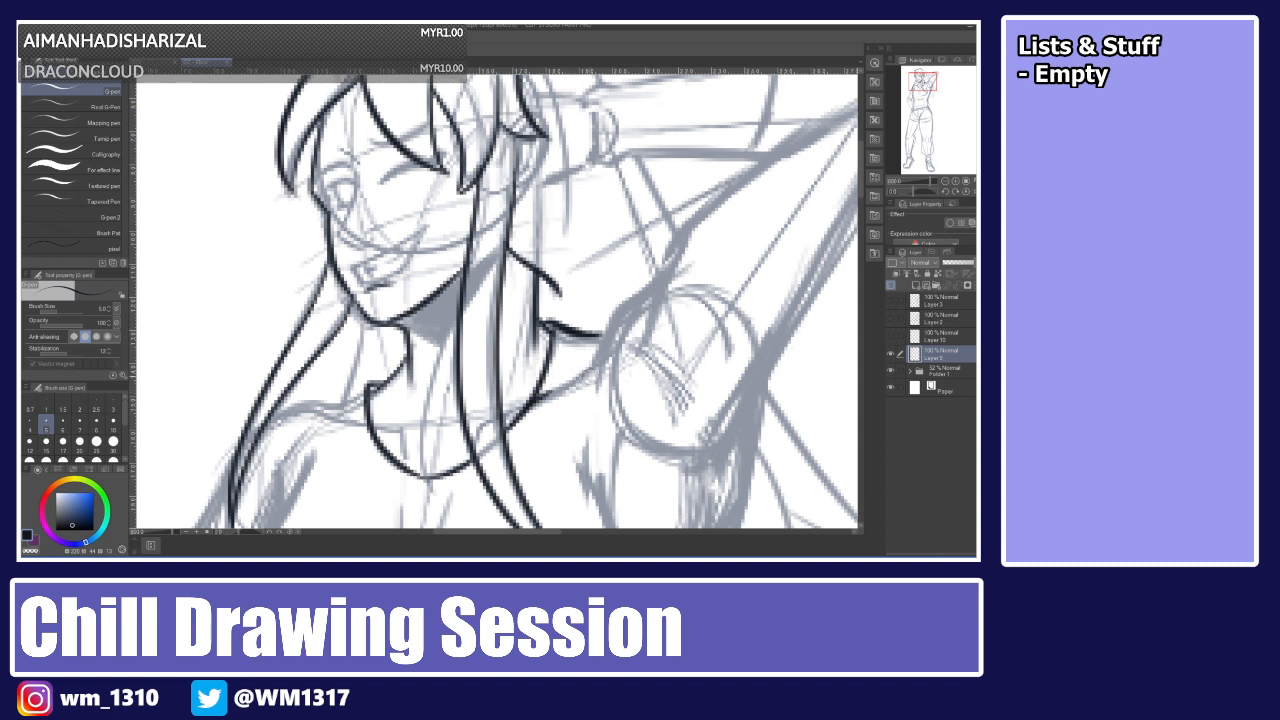
pyautogui.moveTo(591, 384)
pyautogui.mouseDown()
pyautogui.moveTo(612, 320)
pyautogui.moveTo(665, 272)
pyautogui.mouseUp()
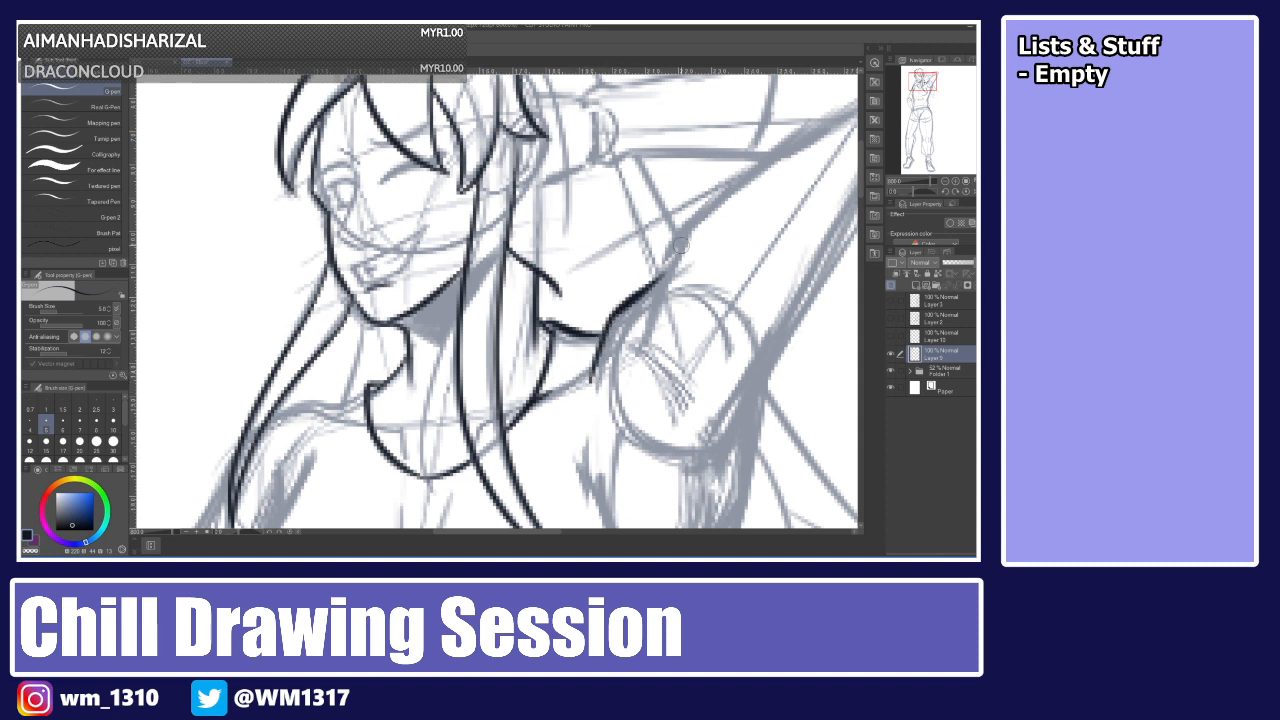
pyautogui.moveTo(564, 386); pyautogui.dragTo(601, 336)
pyautogui.hotkey('ctrl', 'z')
pyautogui.moveTo(562, 387)
pyautogui.mouseDown()
pyautogui.moveTo(680, 234)
pyautogui.moveTo(830, 116)
pyautogui.mouseUp()
pyautogui.moveTo(493, 531); pyautogui.dragTo(535, 531)
pyautogui.moveTo(861, 181); pyautogui.dragTo(861, 165)
pyautogui.hotkey('ctrl', 'z')
pyautogui.moveTo(422, 418)
pyautogui.mouseDown()
pyautogui.moveTo(467, 320)
pyautogui.moveTo(604, 208)
pyautogui.moveTo(424, 412)
pyautogui.moveTo(612, 210)
pyautogui.mouseUp()
pyautogui.hotkey('ctrl', 'z')
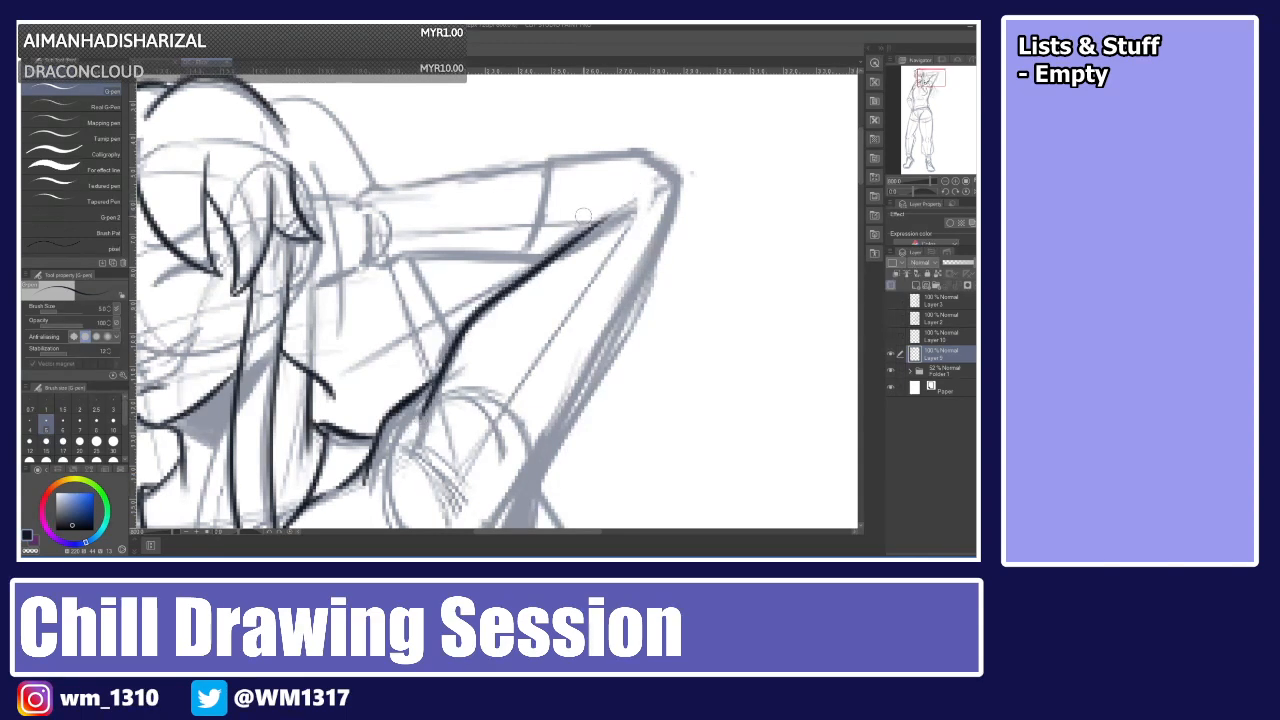
# Ink the outer contour of the raised arm from the elbow down to the shoulder.
pyautogui.moveTo(542, 160)
pyautogui.mouseDown()
pyautogui.moveTo(518, 264)
pyautogui.moveTo(547, 255)
pyautogui.moveTo(562, 158)
pyautogui.moveTo(680, 177)
pyautogui.mouseUp()
pyautogui.hotkey('ctrl', 'z')
pyautogui.moveTo(540, 160)
pyautogui.mouseDown()
pyautogui.moveTo(636, 150)
pyautogui.moveTo(685, 176)
pyautogui.moveTo(530, 494)
pyautogui.mouseUp()
pyautogui.hotkey('ctrl', 'z')
pyautogui.moveTo(684, 176)
pyautogui.mouseDown()
pyautogui.moveTo(617, 335)
pyautogui.moveTo(494, 526)
pyautogui.mouseUp()
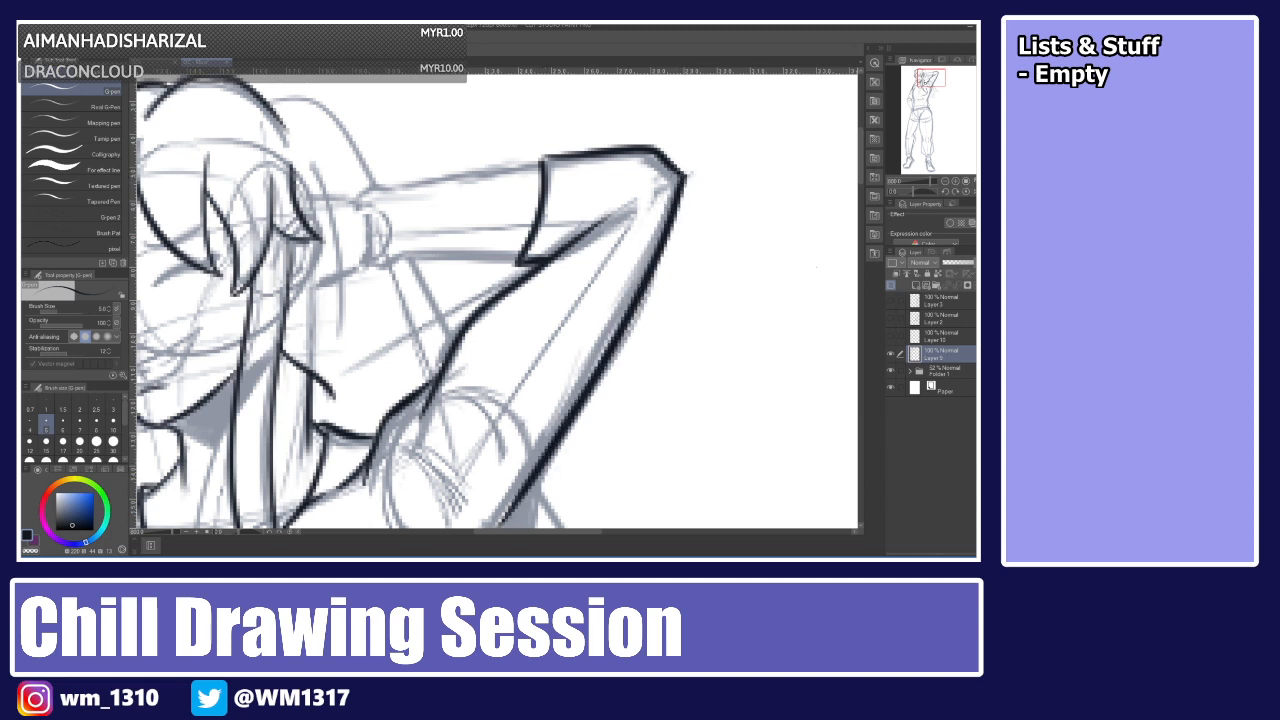
pyautogui.scroll(-3, 811, 211)
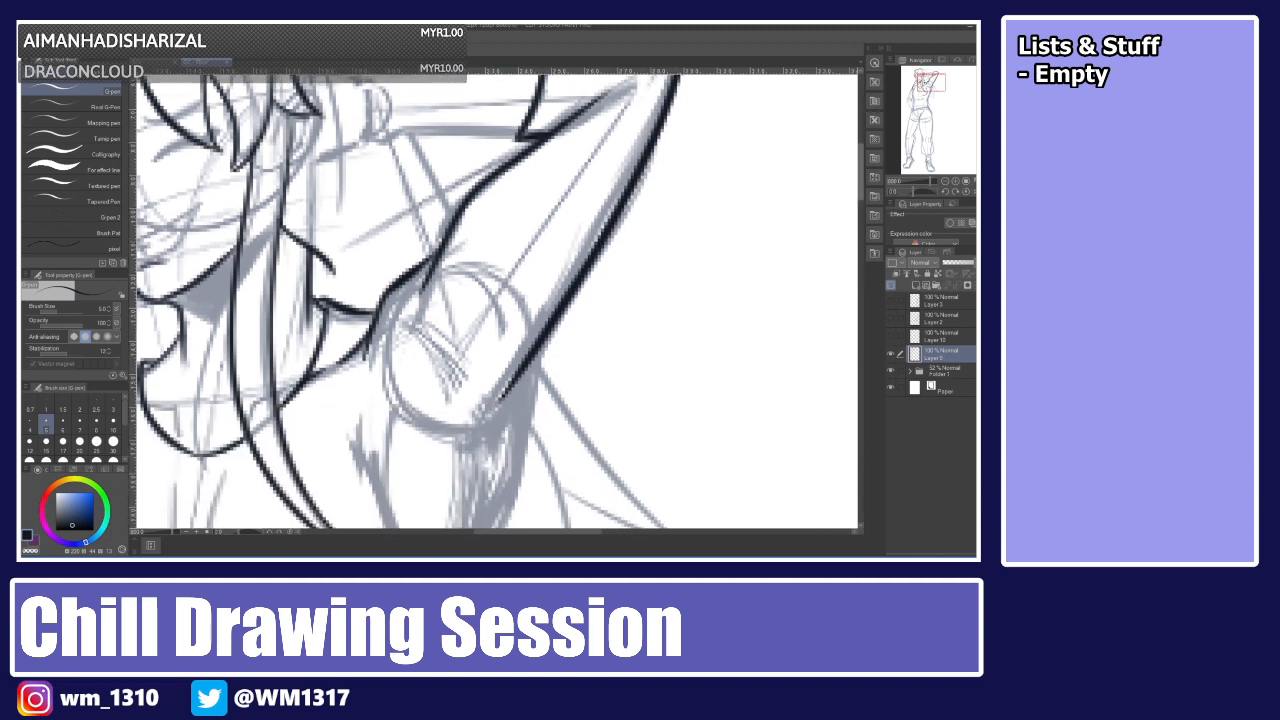
pyautogui.scroll(4, 834, 157)
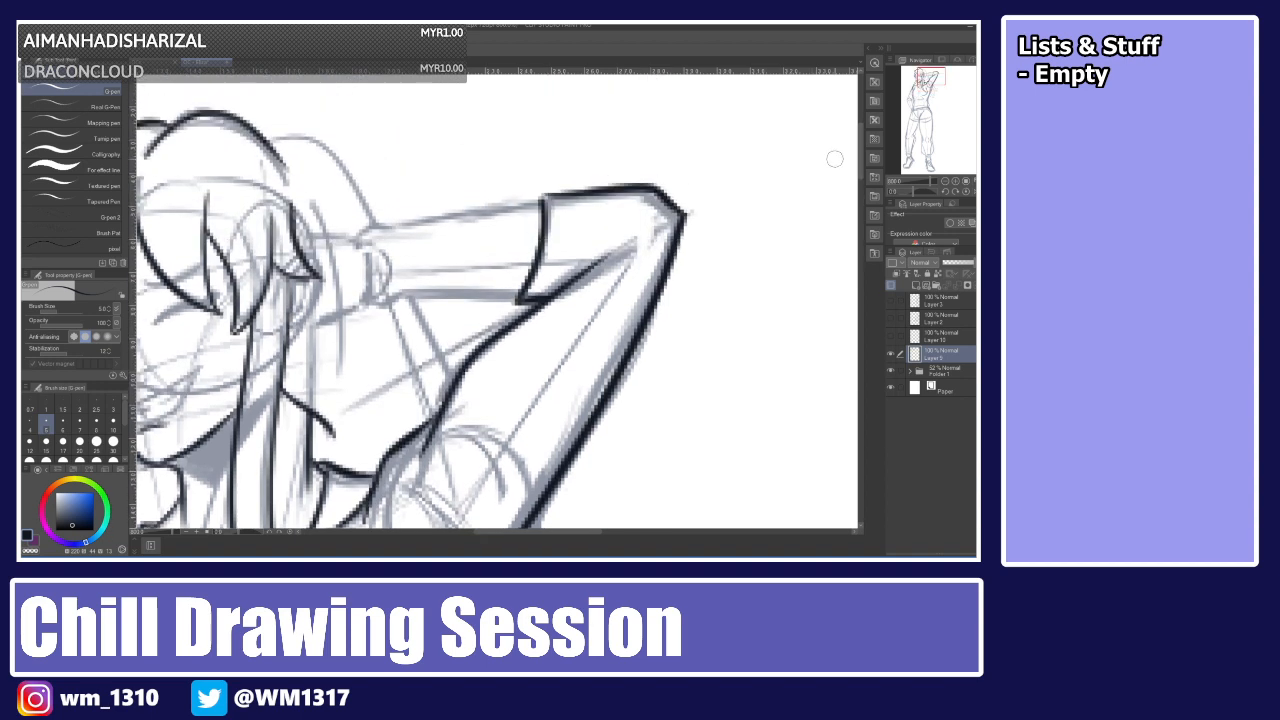
# Ink the sleeve cuff and the upper and lower edges of the forearm behind the head.
pyautogui.moveTo(312, 204); pyautogui.dragTo(340, 370)
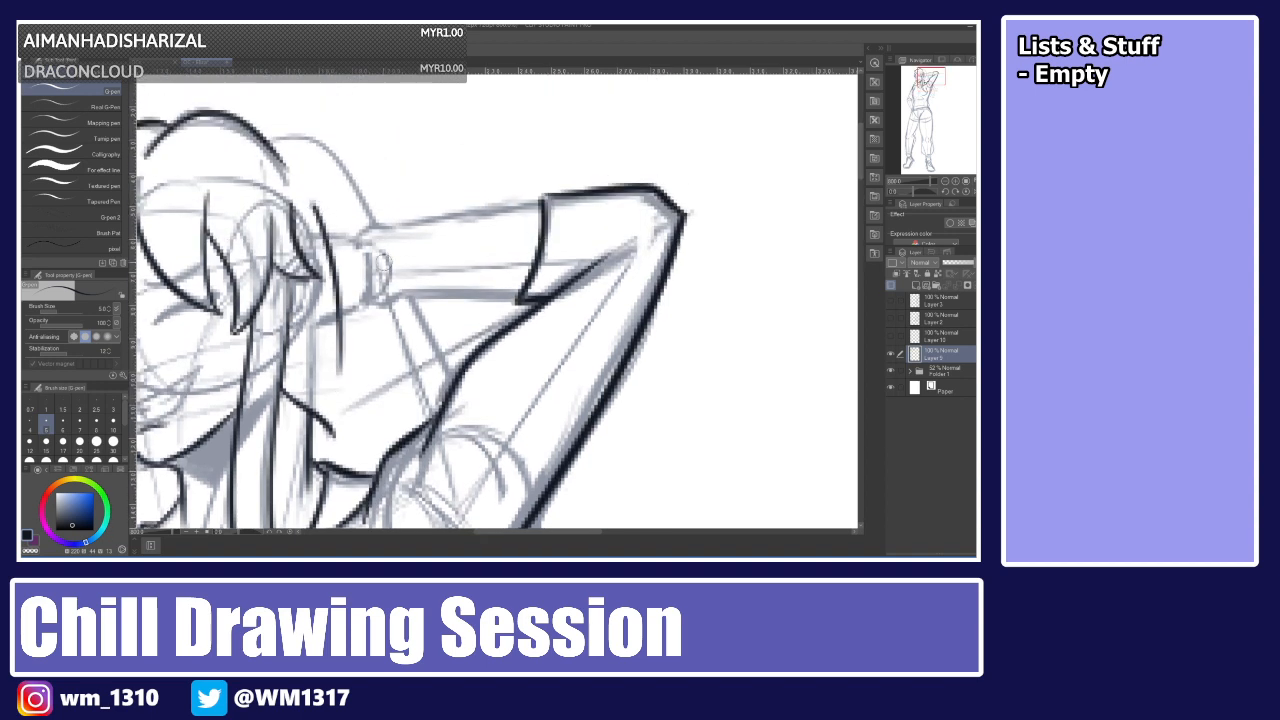
pyautogui.moveTo(328, 236); pyautogui.dragTo(392, 231)
pyautogui.moveTo(343, 316)
pyautogui.mouseDown()
pyautogui.moveTo(398, 296)
pyautogui.moveTo(532, 301)
pyautogui.mouseUp()
pyautogui.hotkey('ctrl', 'z')
pyautogui.moveTo(390, 295); pyautogui.dragTo(534, 298)
pyautogui.moveTo(388, 233); pyautogui.dragTo(565, 197)
pyautogui.hotkey('ctrl', 'z')
pyautogui.moveTo(383, 233); pyautogui.dragTo(563, 195)
pyautogui.hotkey('ctrl', 'z')
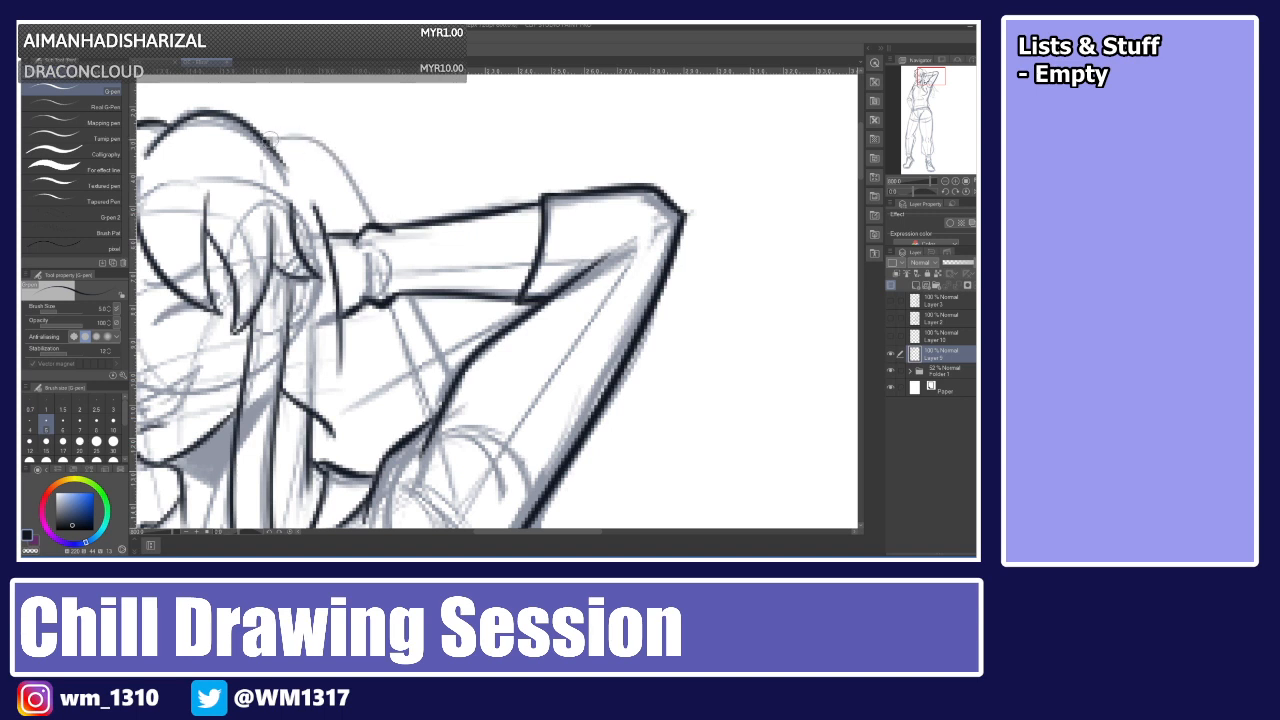
# Ink the curve of the head beneath the raised forearm, retrying the stroke a few times.
pyautogui.moveTo(268, 138)
pyautogui.mouseDown()
pyautogui.moveTo(366, 196)
pyautogui.moveTo(376, 218)
pyautogui.moveTo(301, 143)
pyautogui.moveTo(374, 221)
pyautogui.mouseUp()
pyautogui.hotkey('ctrl', 'z')
pyautogui.hotkey('ctrl', 'z')
pyautogui.moveTo(270, 139)
pyautogui.mouseDown()
pyautogui.moveTo(302, 138)
pyautogui.moveTo(374, 221)
pyautogui.mouseUp()
pyautogui.hotkey('ctrl', 'z')
pyautogui.moveTo(268, 138); pyautogui.dragTo(377, 220)
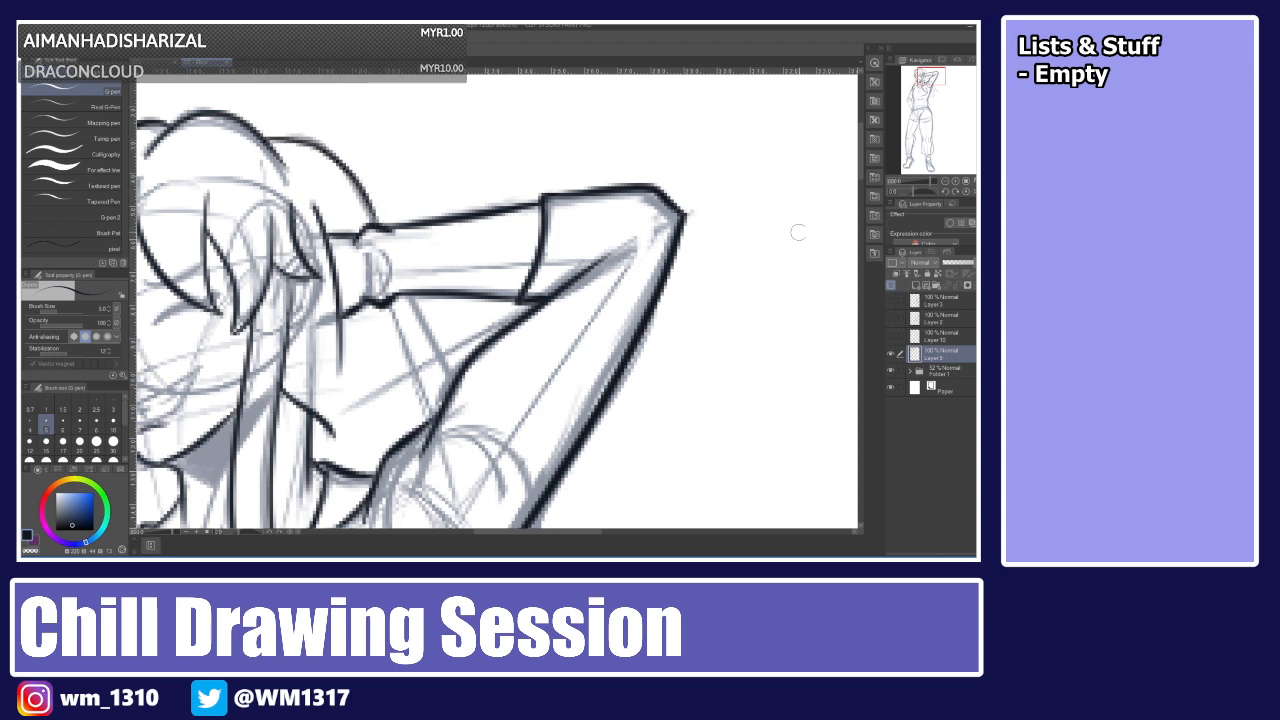
# Compare the sketch with the other open illustration by switching between the document tabs.
pyautogui.hotkey('ctrl', '0')
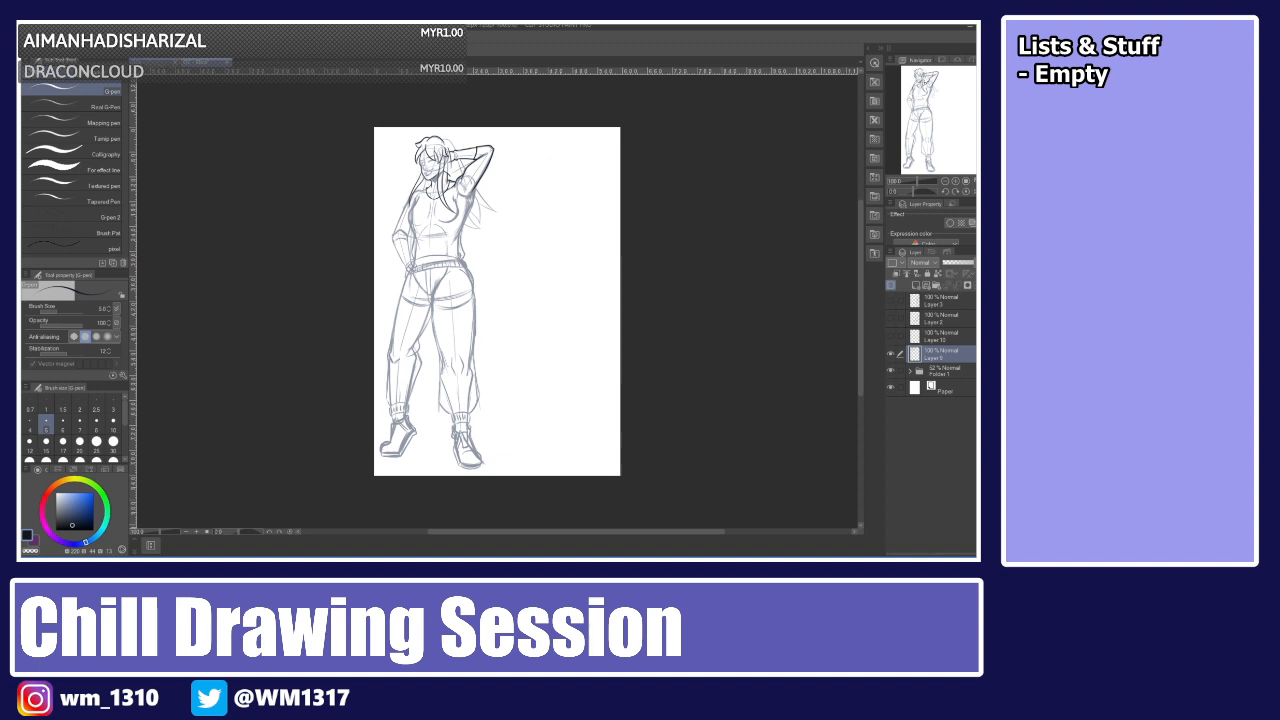
pyautogui.hotkey('ctrl', 'Tab')
pyautogui.click(155, 62)
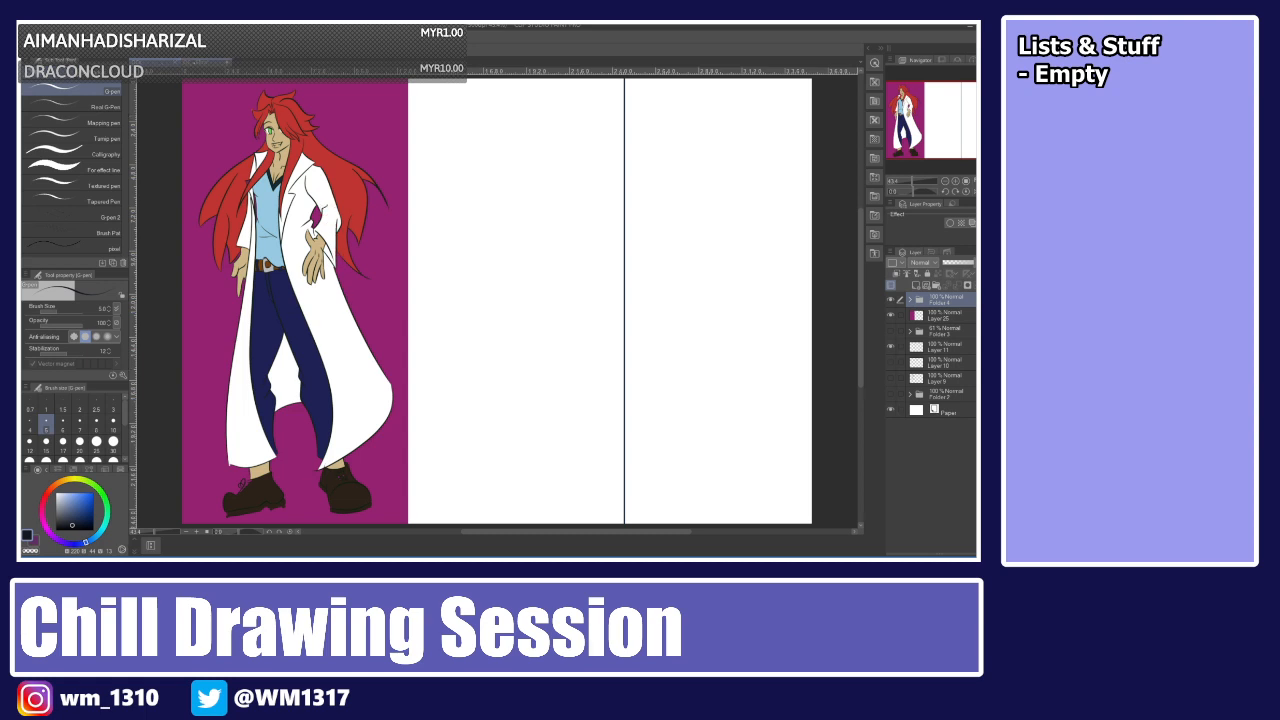
pyautogui.click(205, 62)
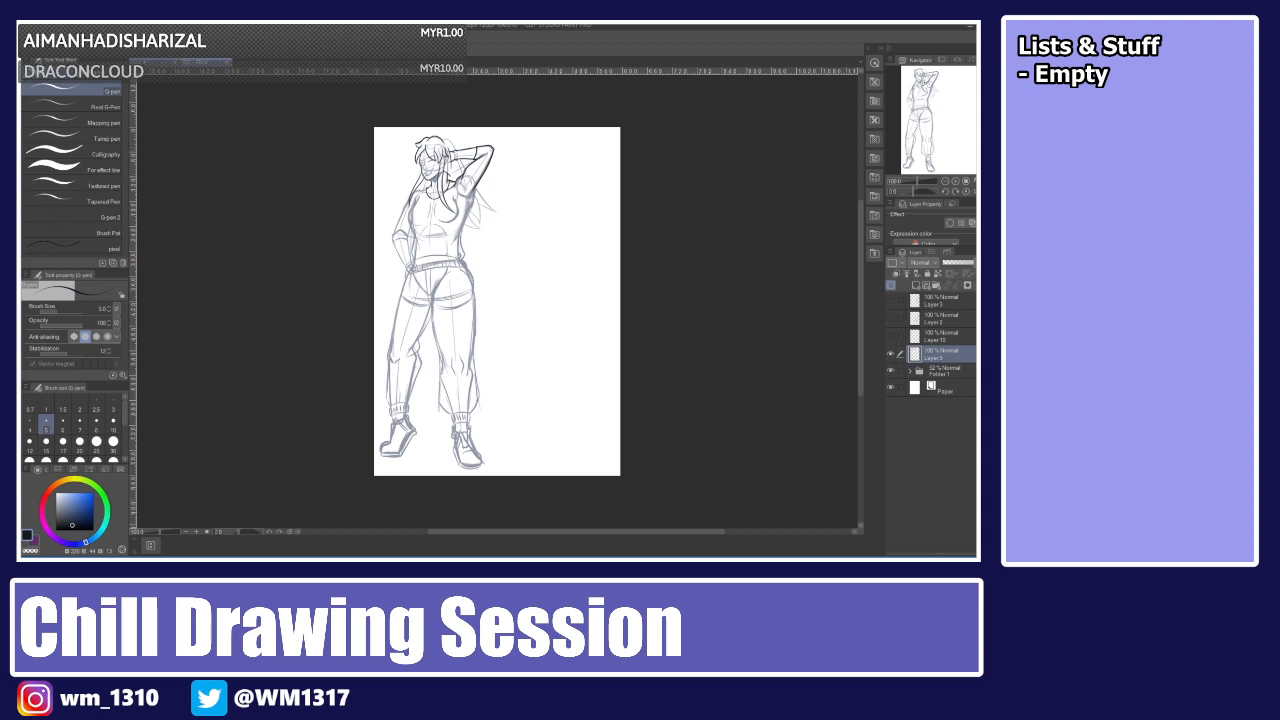
pyautogui.click(156, 62)
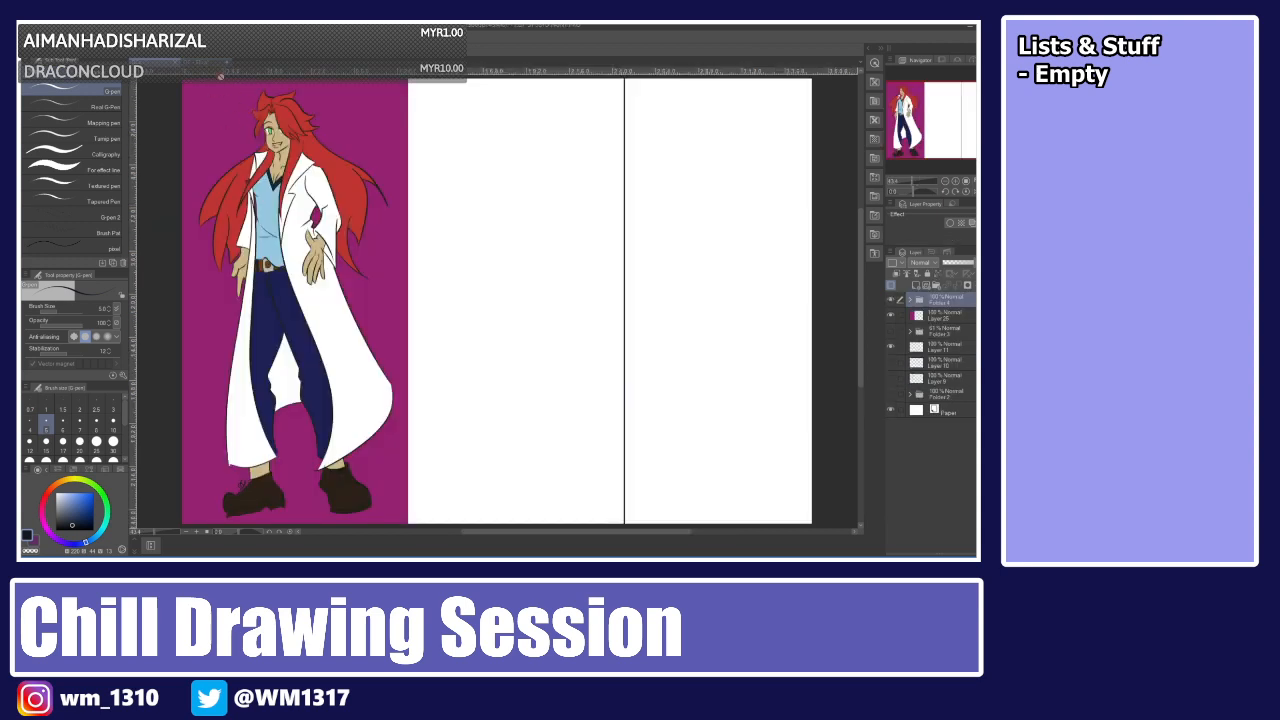
pyautogui.click(205, 62)
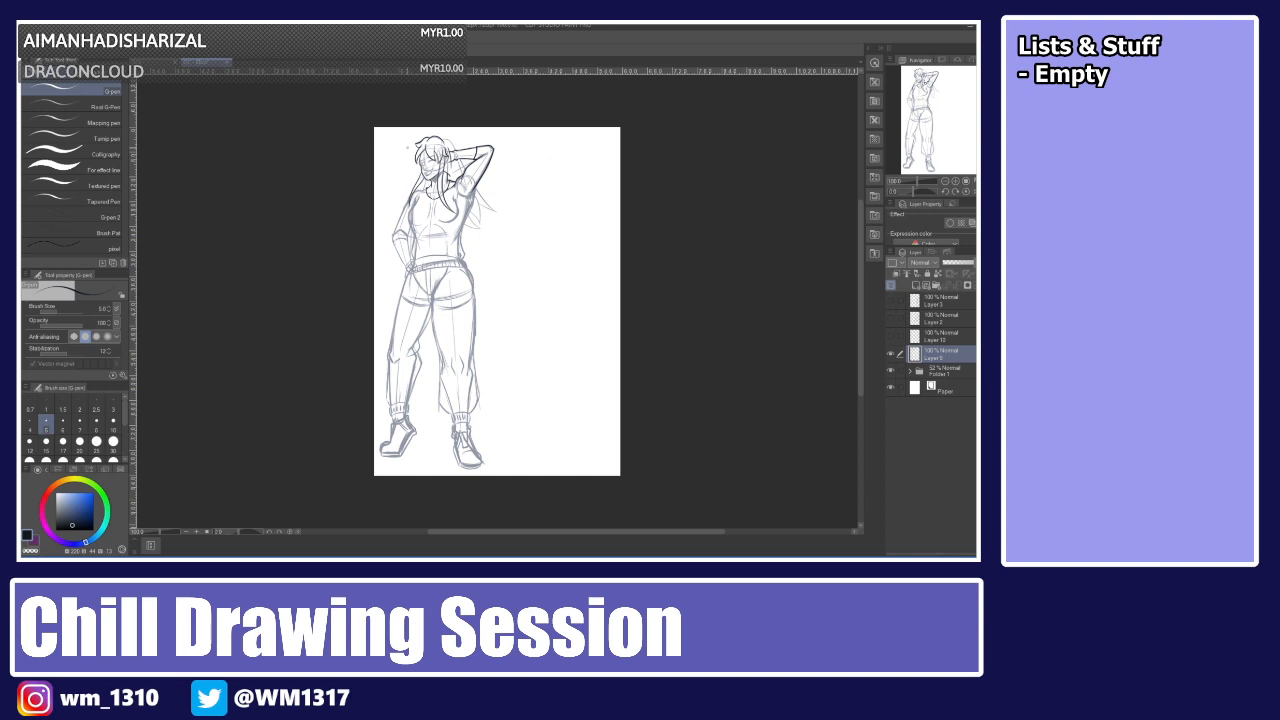
# Sketch practice cylinder and ellipse shapes in the empty canvas space and undo them all.
pyautogui.scroll(1, 407, 148)
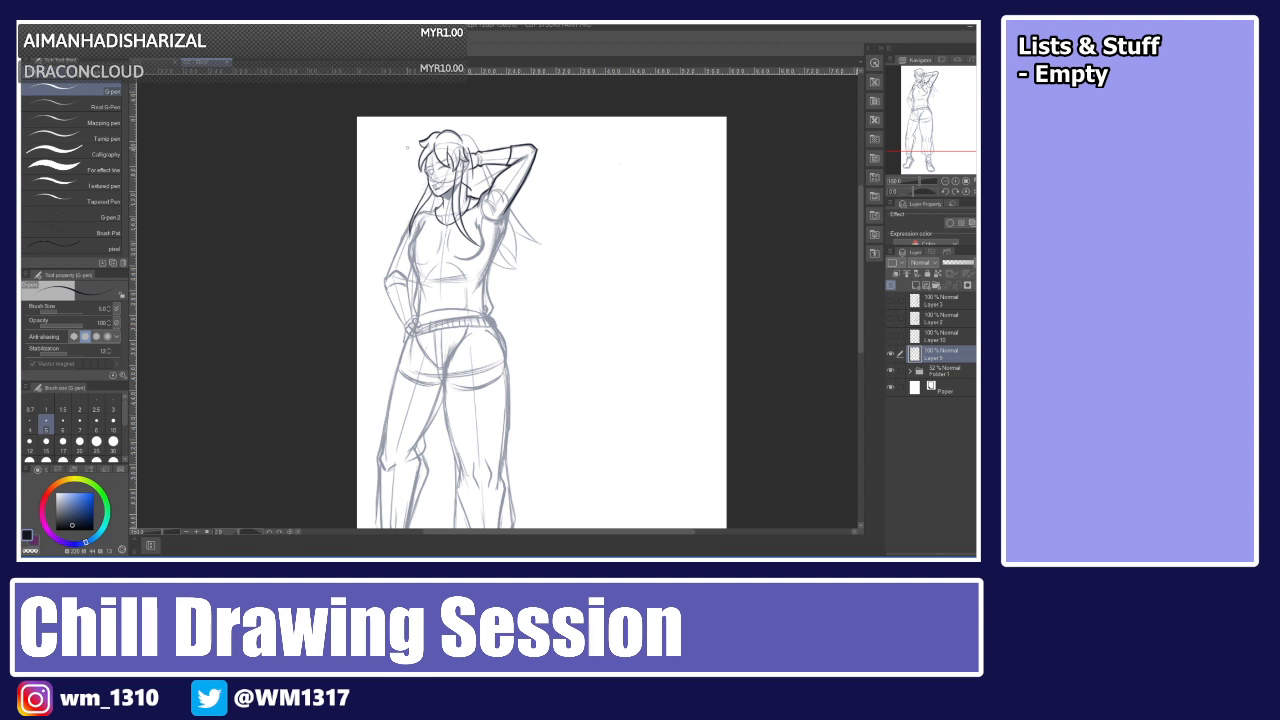
pyautogui.moveTo(624, 178)
pyautogui.mouseDown()
pyautogui.moveTo(676, 168)
pyautogui.moveTo(642, 226)
pyautogui.mouseUp()
pyautogui.moveTo(620, 175)
pyautogui.mouseDown()
pyautogui.moveTo(642, 231)
pyautogui.moveTo(613, 262)
pyautogui.mouseUp()
pyautogui.moveTo(664, 211); pyautogui.dragTo(669, 251)
pyautogui.moveTo(618, 244)
pyautogui.mouseDown()
pyautogui.moveTo(664, 248)
pyautogui.moveTo(636, 228)
pyautogui.moveTo(661, 219)
pyautogui.mouseUp()
pyautogui.moveTo(577, 310)
pyautogui.mouseDown()
pyautogui.moveTo(598, 372)
pyautogui.moveTo(636, 352)
pyautogui.moveTo(604, 384)
pyautogui.mouseUp()
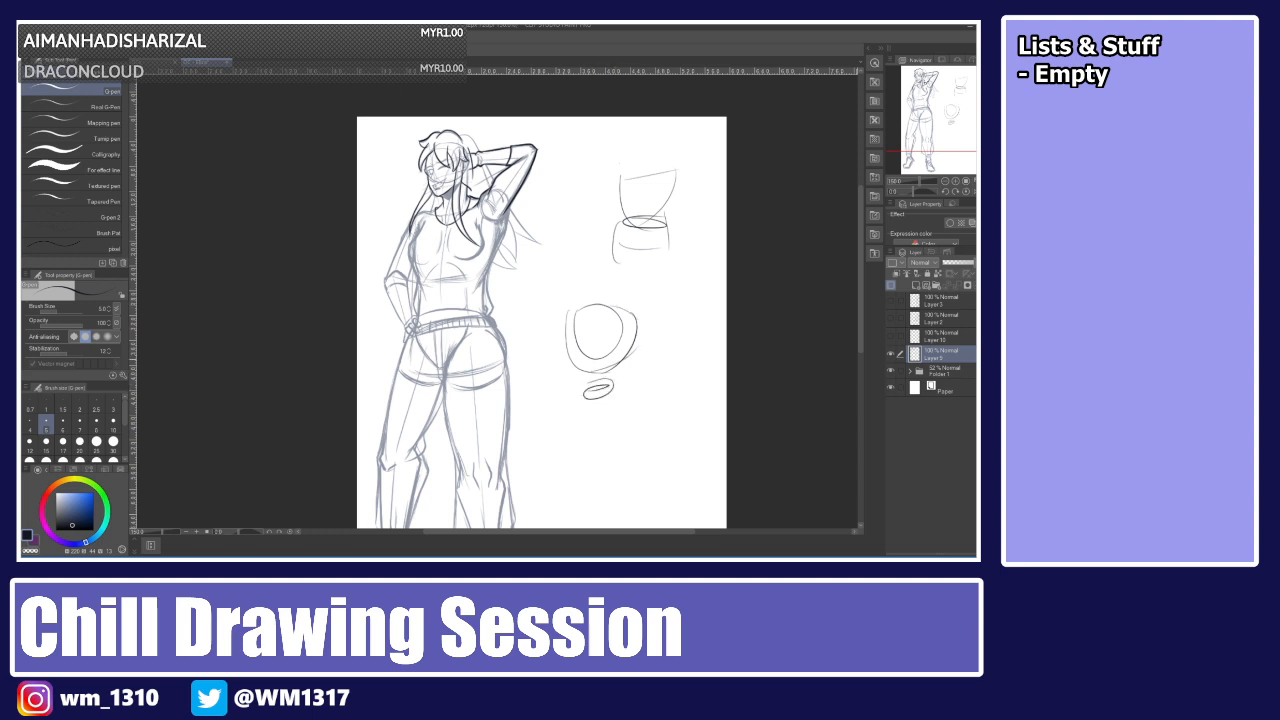
pyautogui.hotkey('ctrl', 'z')
pyautogui.hotkey('ctrl', 'z')
pyautogui.hotkey('ctrl', 'z')
pyautogui.hotkey('ctrl', 'z')
pyautogui.hotkey('ctrl', 'z')
pyautogui.hotkey('ctrl', 'z')
pyautogui.hotkey('ctrl', 'z')
pyautogui.hotkey('ctrl', 'z')
pyautogui.hotkey('ctrl', 'z')
pyautogui.hotkey('ctrl', 'z')
pyautogui.hotkey('ctrl', 'z')
pyautogui.hotkey('ctrl', 'z')
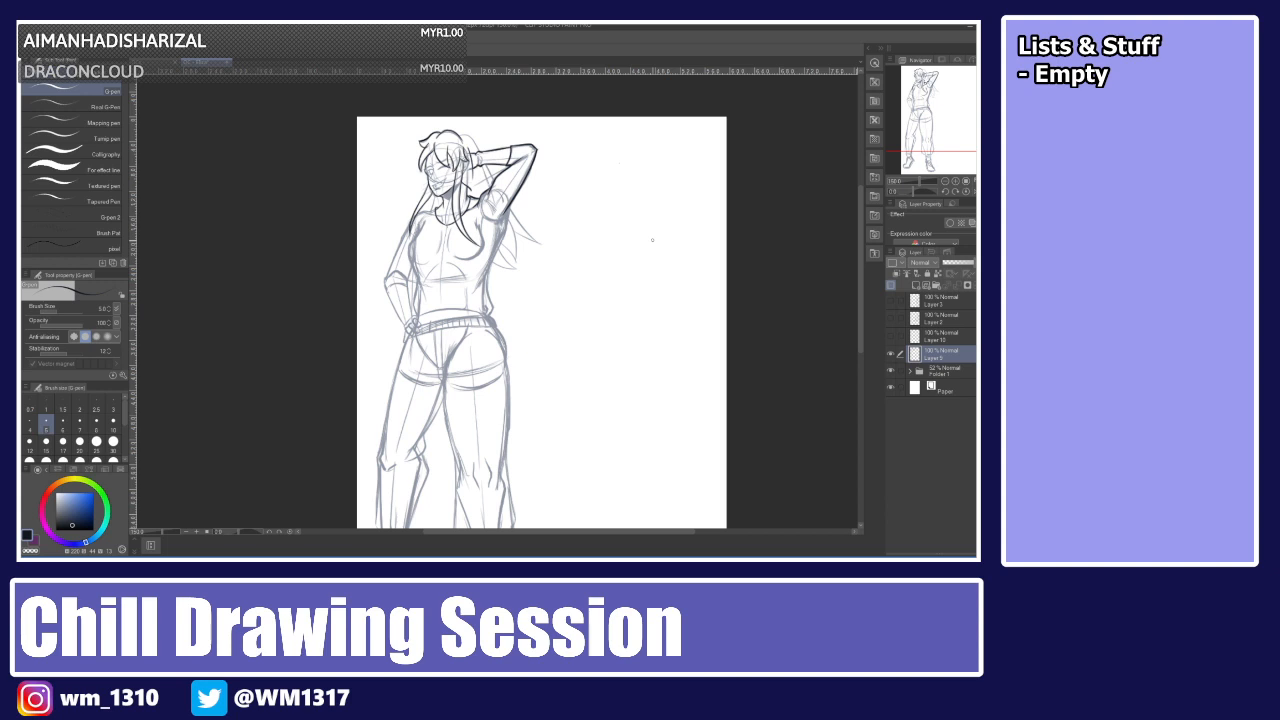
# Ink the torso's outline below the raised arm, redrawing the stroke several times.
pyautogui.scroll(2, 652, 240)
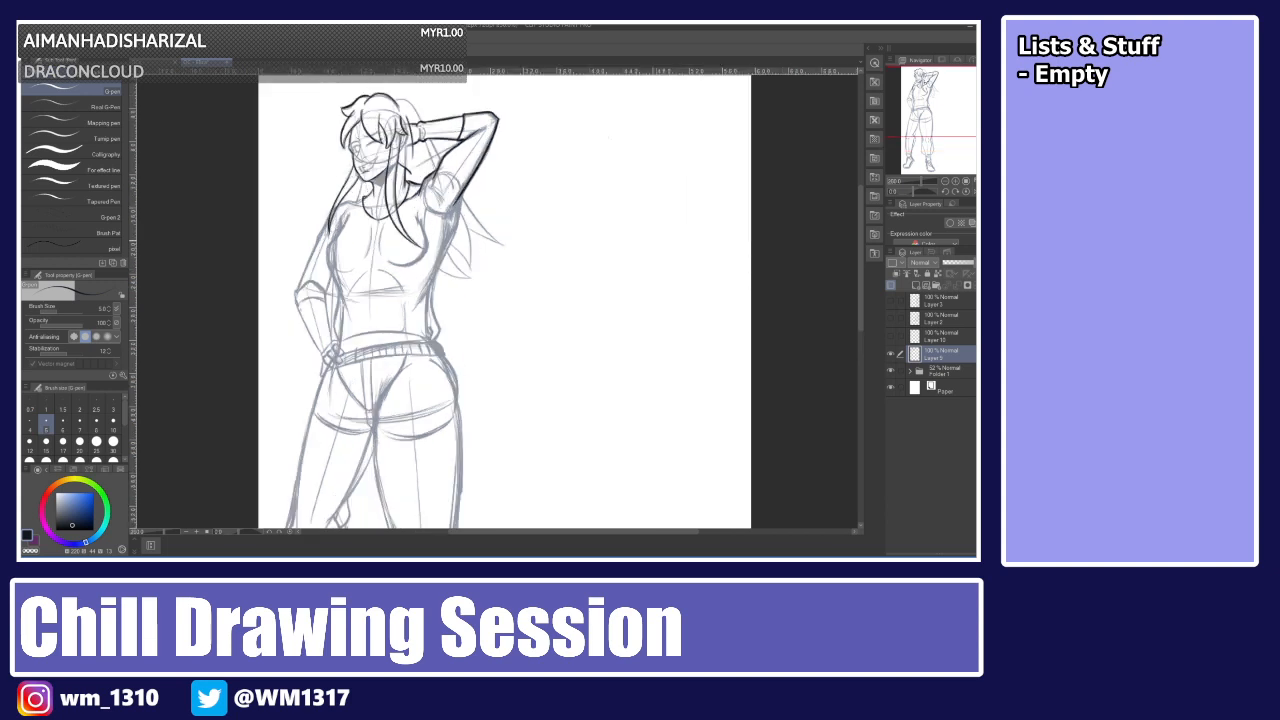
pyautogui.scroll(3, 652, 240)
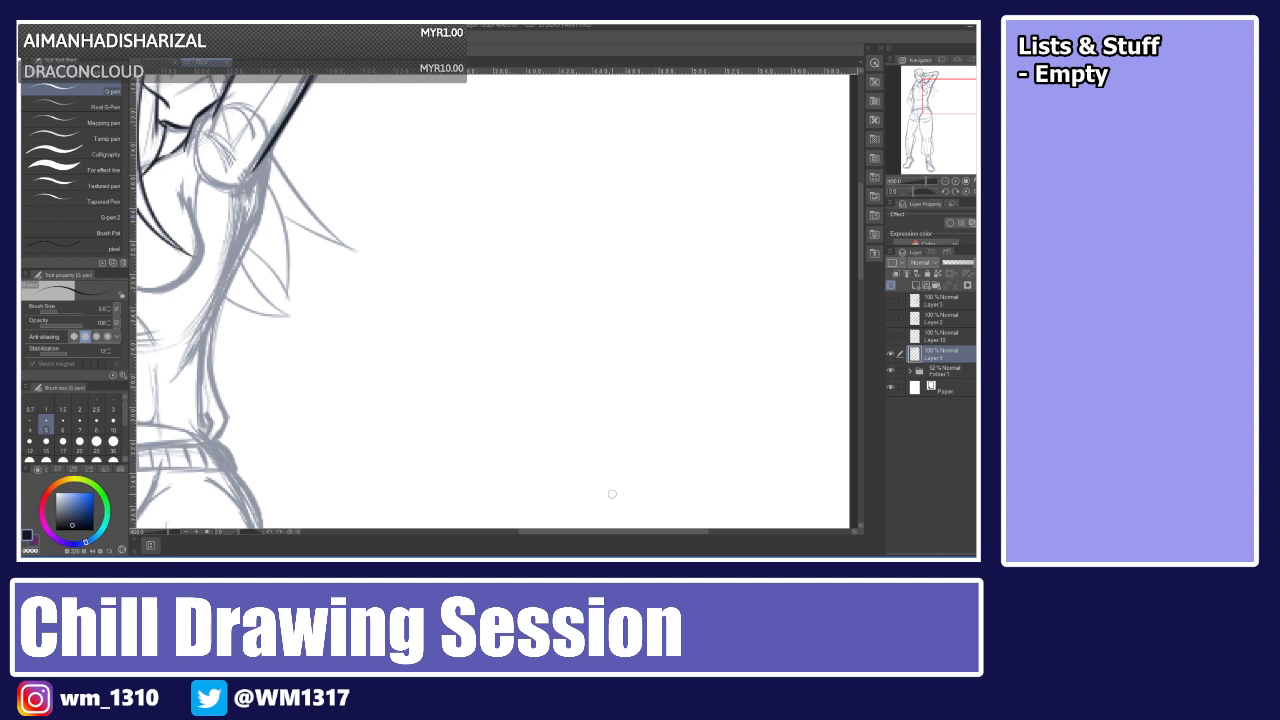
pyautogui.moveTo(590, 531); pyautogui.dragTo(552, 531)
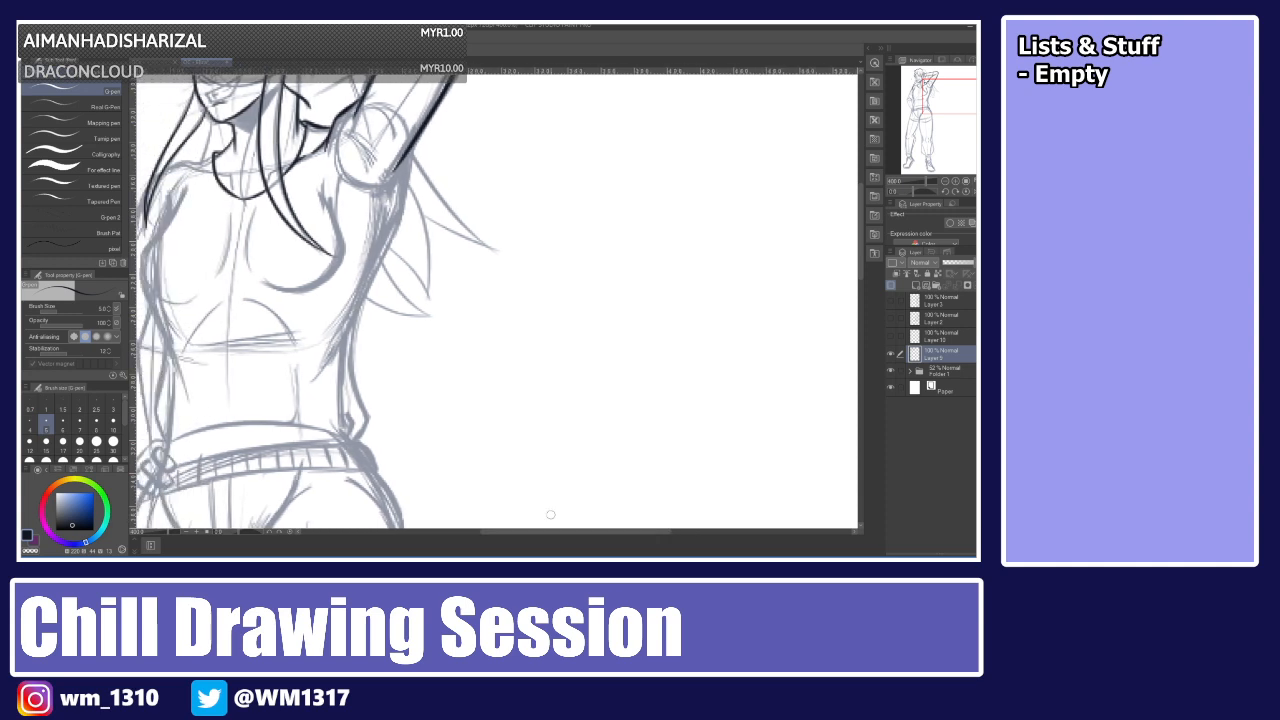
pyautogui.moveTo(424, 130); pyautogui.dragTo(362, 300)
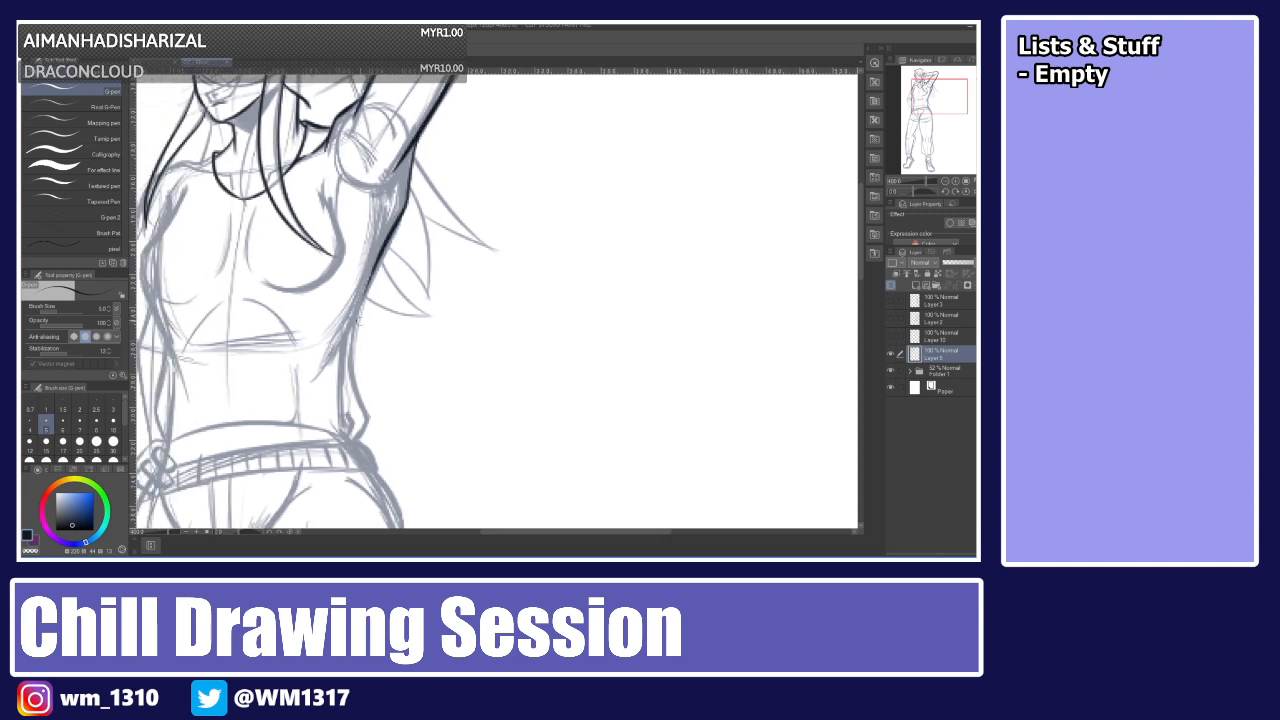
pyautogui.hotkey('ctrl', 'z')
pyautogui.moveTo(424, 132); pyautogui.dragTo(362, 304)
pyautogui.hotkey('ctrl', 'z')
pyautogui.moveTo(413, 134)
pyautogui.mouseDown()
pyautogui.moveTo(396, 222)
pyautogui.moveTo(330, 370)
pyautogui.mouseUp()
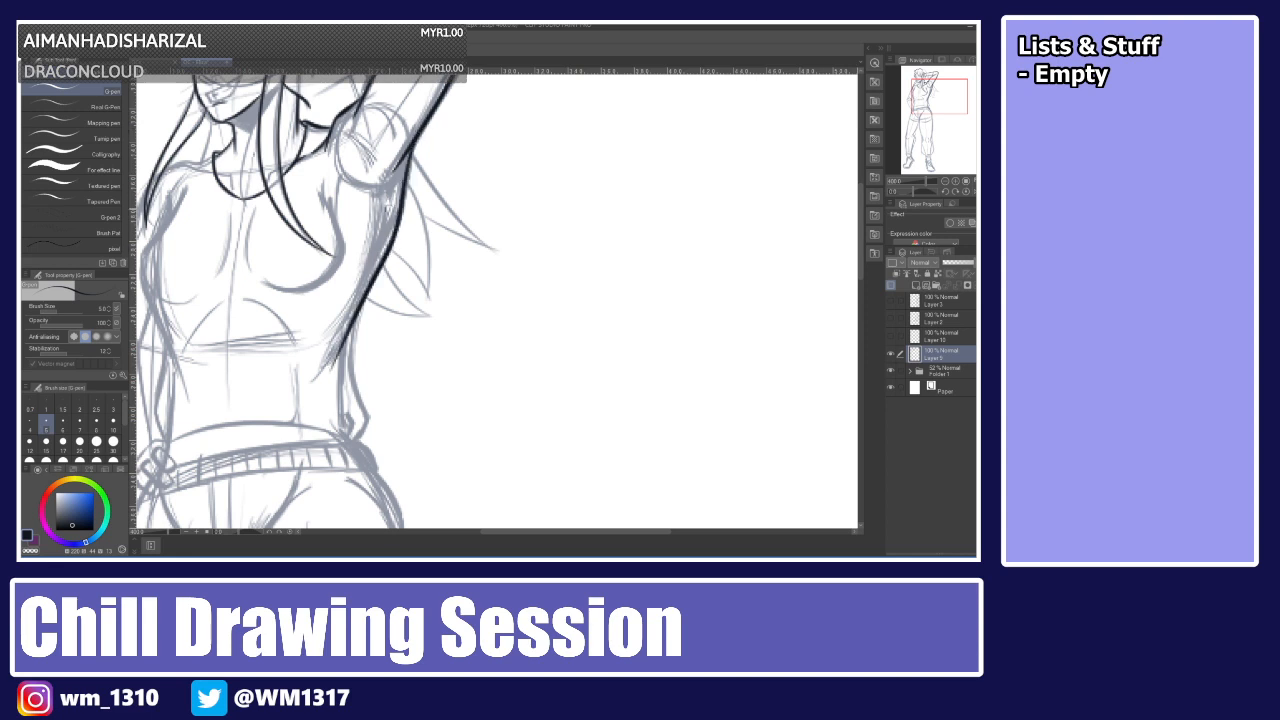
pyautogui.hotkey('ctrl', 'z')
pyautogui.moveTo(388, 222); pyautogui.dragTo(322, 370)
pyautogui.hotkey('ctrl', 'z')
pyautogui.hotkey('ctrl', 'z')
pyautogui.moveTo(414, 137)
pyautogui.mouseDown()
pyautogui.moveTo(388, 238)
pyautogui.moveTo(334, 350)
pyautogui.mouseUp()
pyautogui.hotkey('ctrl', 'z')
pyautogui.moveTo(416, 137)
pyautogui.mouseDown()
pyautogui.moveTo(382, 256)
pyautogui.moveTo(332, 352)
pyautogui.mouseUp()
pyautogui.moveTo(387, 205); pyautogui.dragTo(360, 293)
pyautogui.hotkey('ctrl', 'z')
pyautogui.moveTo(387, 206)
pyautogui.mouseDown()
pyautogui.moveTo(359, 295)
pyautogui.moveTo(370, 450)
pyautogui.mouseUp()
pyautogui.hotkey('ctrl', 'z')
pyautogui.moveTo(369, 282)
pyautogui.mouseDown()
pyautogui.moveTo(376, 410)
pyautogui.moveTo(362, 299)
pyautogui.moveTo(360, 438)
pyautogui.mouseUp()
pyautogui.hotkey('ctrl', 'z')
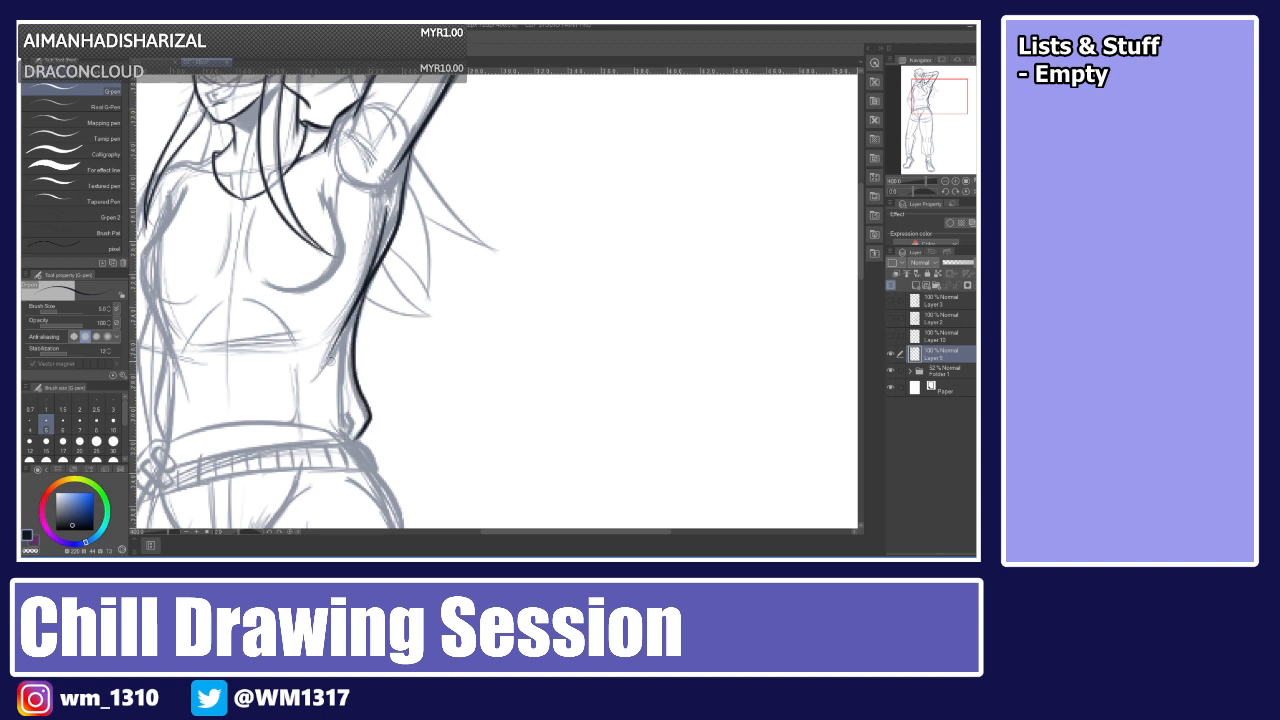
# Try to ink the top's lower hem across the waist.
pyautogui.moveTo(304, 402)
pyautogui.mouseDown()
pyautogui.moveTo(190, 426)
pyautogui.moveTo(315, 425)
pyautogui.mouseUp()
pyautogui.hotkey('ctrl', 'z')
pyautogui.hotkey('ctrl', 'z')
pyautogui.moveTo(170, 442); pyautogui.dragTo(336, 431)
pyautogui.hotkey('ctrl', 'z')
pyautogui.moveTo(166, 444)
pyautogui.mouseDown()
pyautogui.moveTo(248, 419)
pyautogui.moveTo(345, 428)
pyautogui.mouseUp()
pyautogui.hotkey('ctrl', 'z')
pyautogui.moveTo(166, 445); pyautogui.dragTo(332, 433)
pyautogui.hotkey('ctrl', 'z')
pyautogui.moveTo(168, 445)
pyautogui.mouseDown()
pyautogui.moveTo(355, 430)
pyautogui.moveTo(346, 440)
pyautogui.mouseUp()
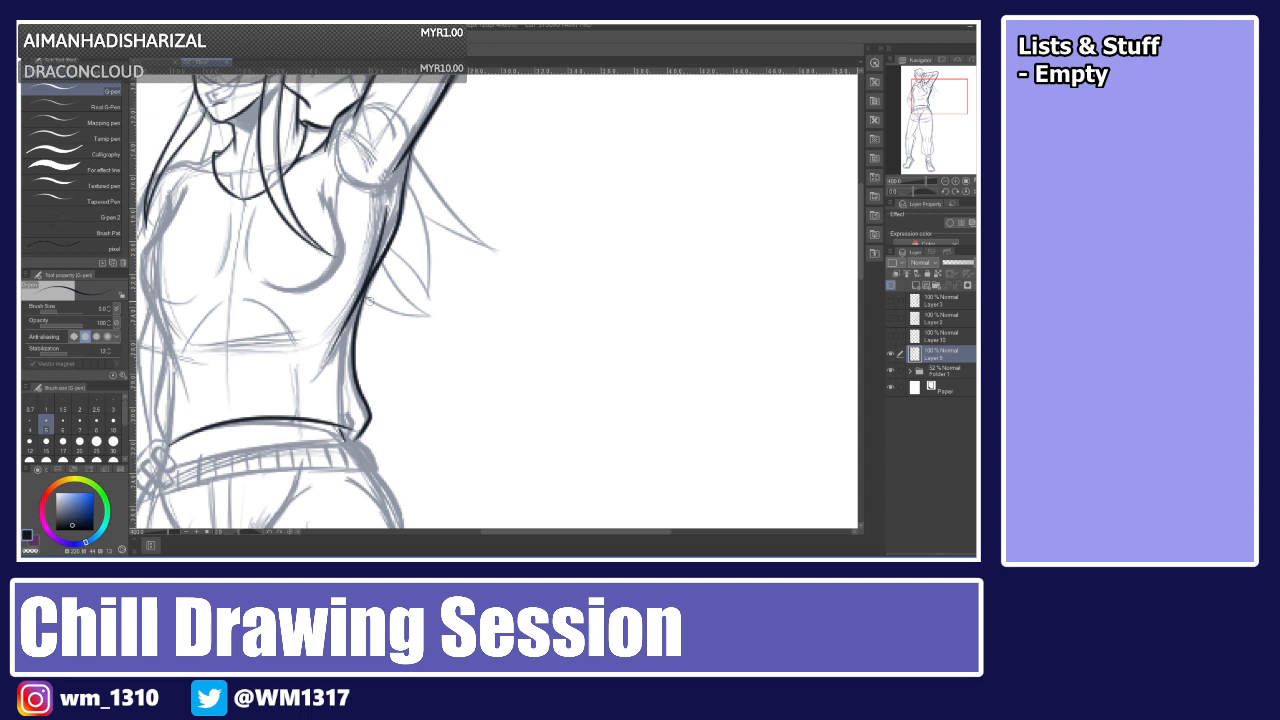
pyautogui.hotkey('ctrl', 'z')
pyautogui.hotkey('ctrl', 'z')
pyautogui.hotkey('ctrl', 'z')
pyautogui.hotkey('ctrl', 'z')
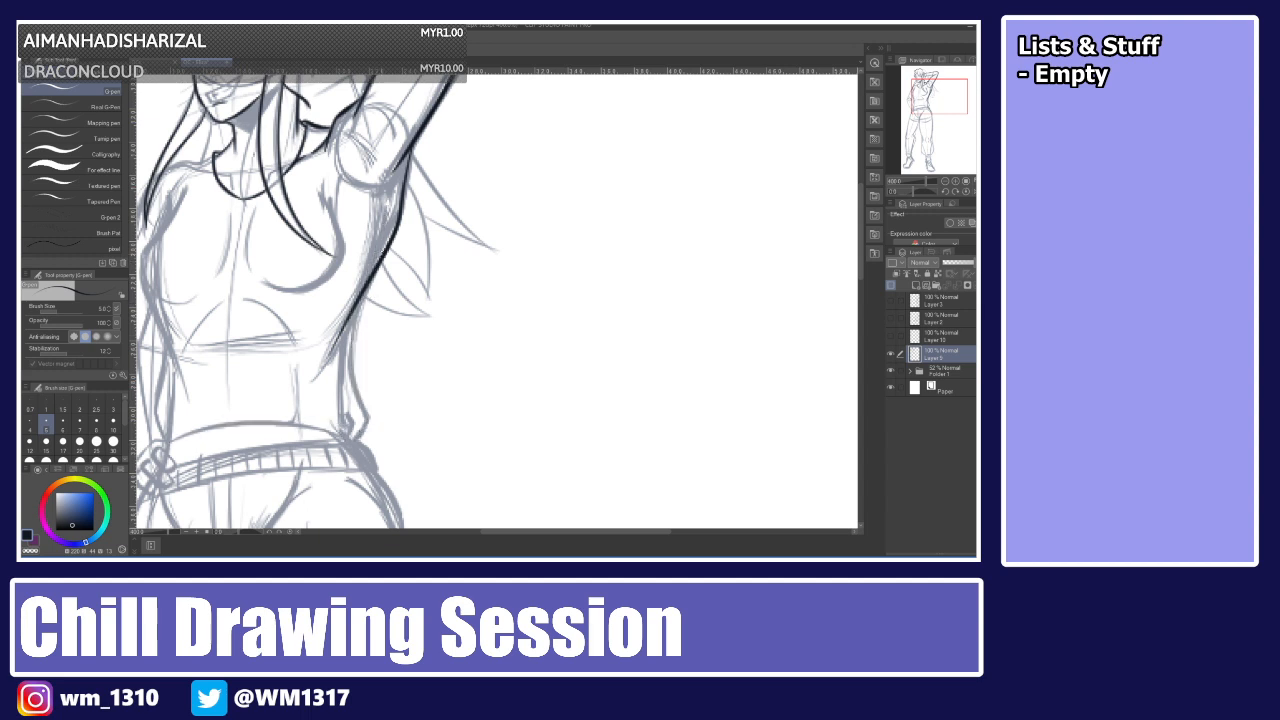
# Redraw the torso's outline below the raised arm down to the waist.
pyautogui.moveTo(376, 274)
pyautogui.mouseDown()
pyautogui.moveTo(352, 316)
pyautogui.moveTo(362, 432)
pyautogui.mouseUp()
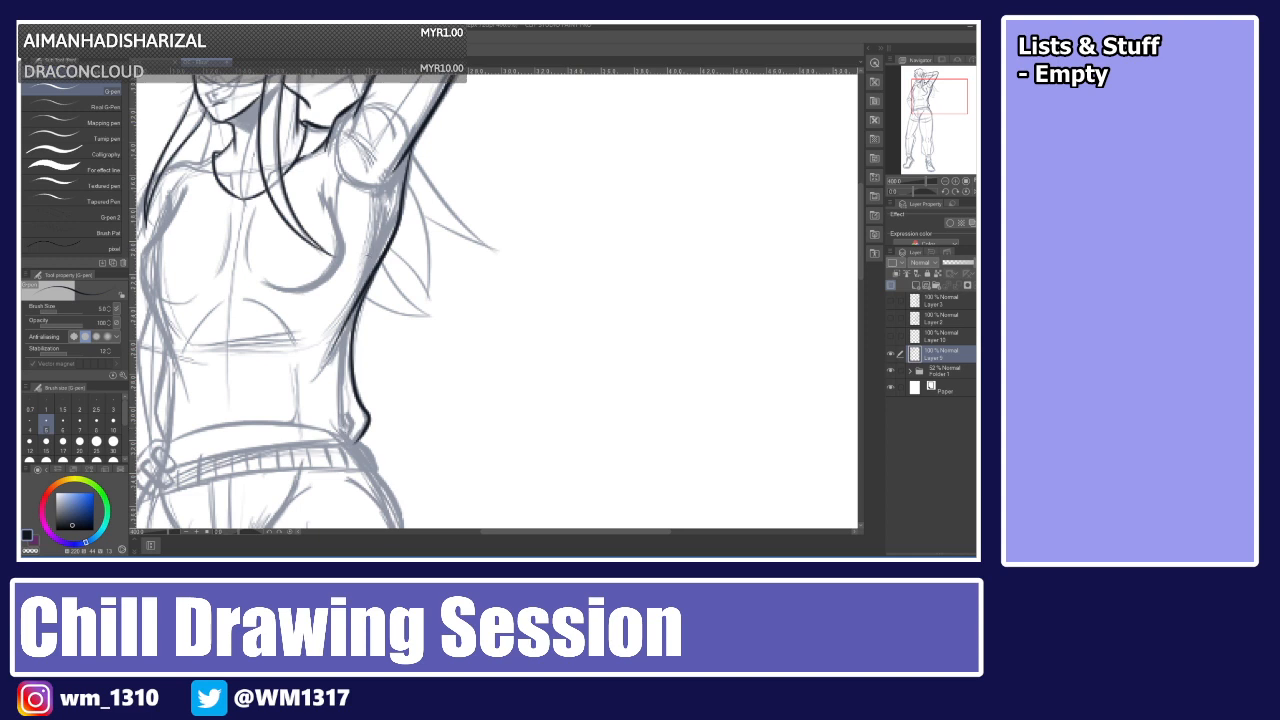
pyautogui.moveTo(371, 248); pyautogui.dragTo(342, 330)
pyautogui.hotkey('ctrl', 'z')
pyautogui.moveTo(371, 254); pyautogui.dragTo(341, 326)
pyautogui.hotkey('ctrl', 'z')
pyautogui.hotkey('ctrl', 'z')
pyautogui.moveTo(371, 257); pyautogui.dragTo(333, 350)
pyautogui.moveTo(542, 532); pyautogui.dragTo(500, 532)
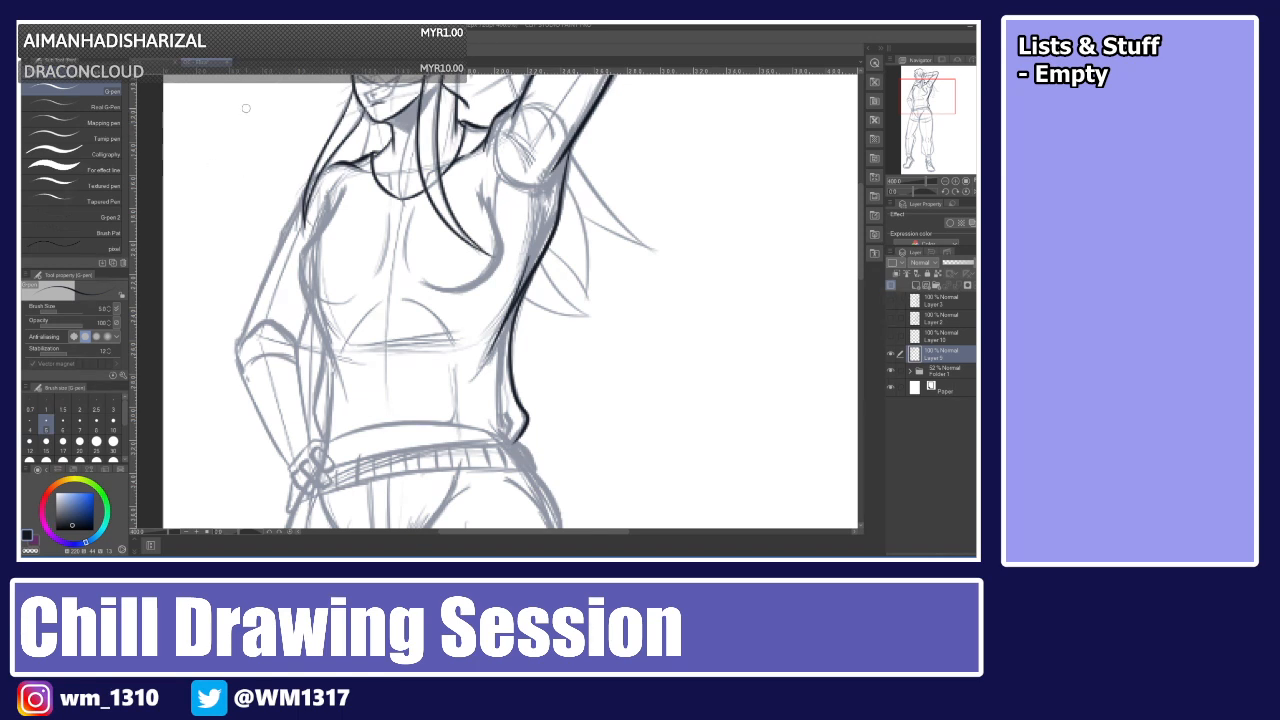
# Ink the torso's other side from the armpit to the waist and the top's lower hem across the waist.
pyautogui.moveTo(340, 181)
pyautogui.mouseDown()
pyautogui.moveTo(304, 245)
pyautogui.moveTo(317, 318)
pyautogui.mouseUp()
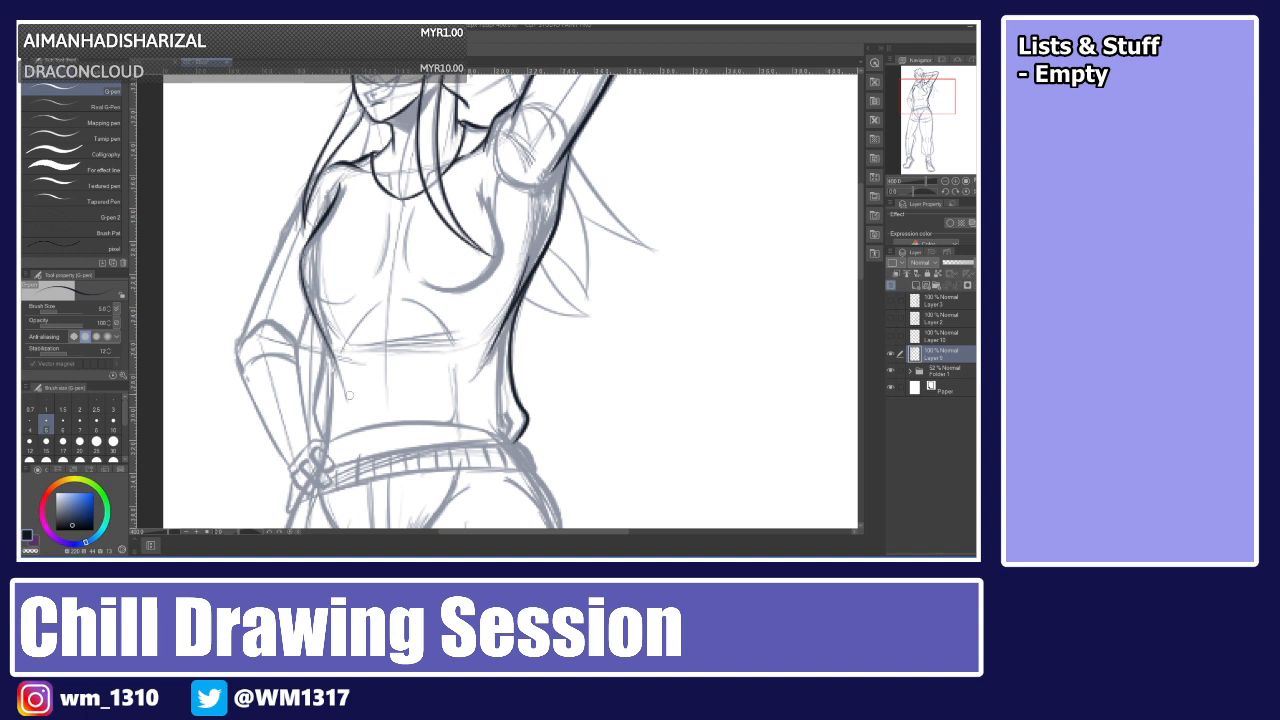
pyautogui.moveTo(318, 337); pyautogui.dragTo(326, 440)
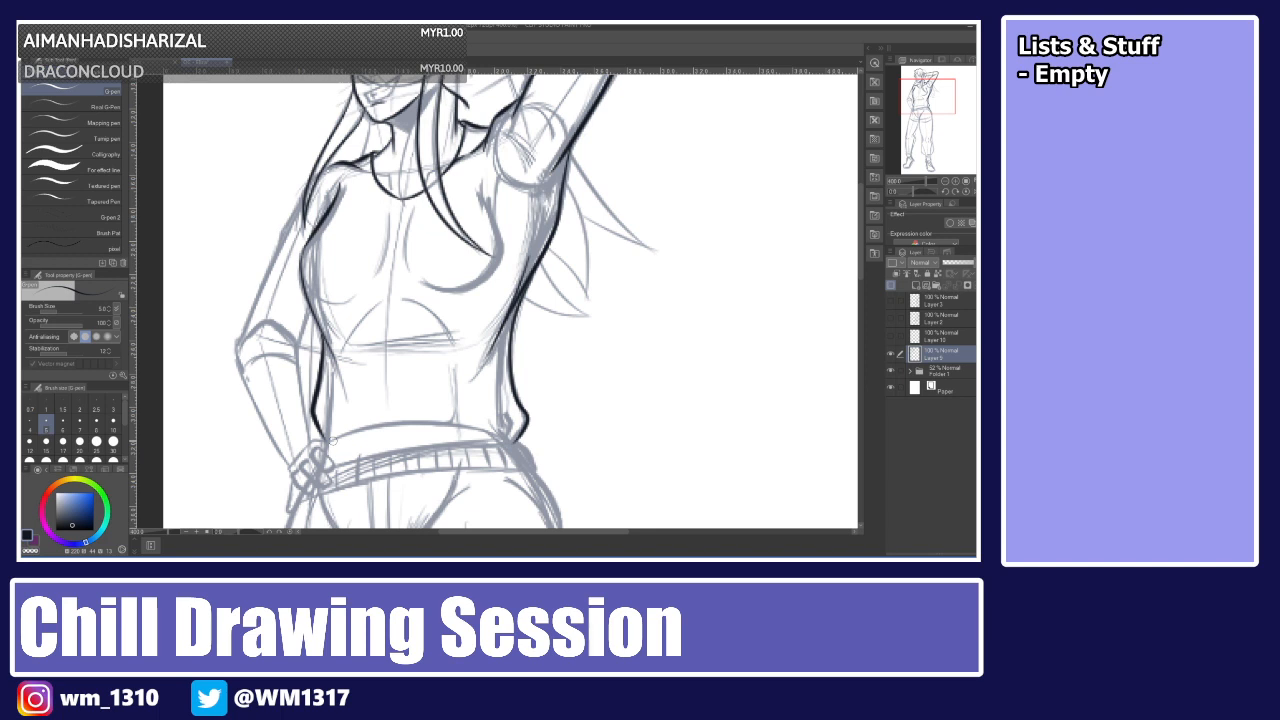
pyautogui.moveTo(330, 436); pyautogui.dragTo(480, 428)
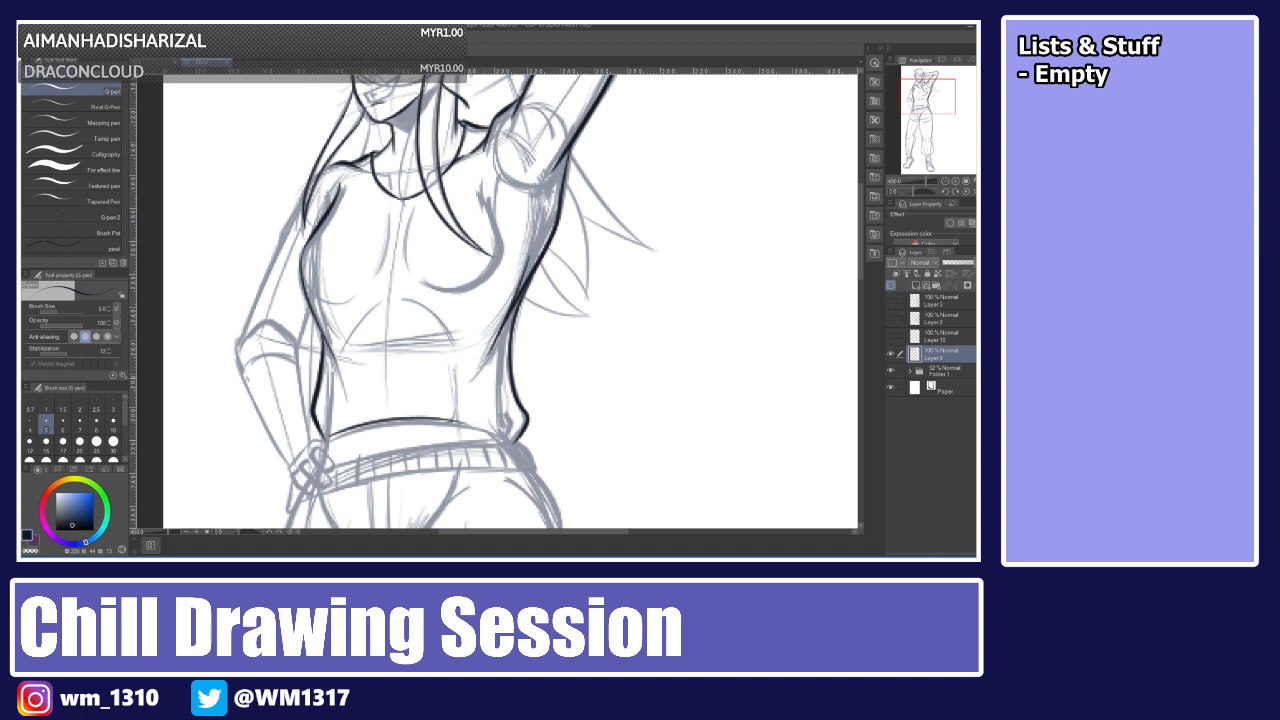
pyautogui.hotkey('ctrl', 'z')
pyautogui.moveTo(328, 436); pyautogui.dragTo(522, 430)
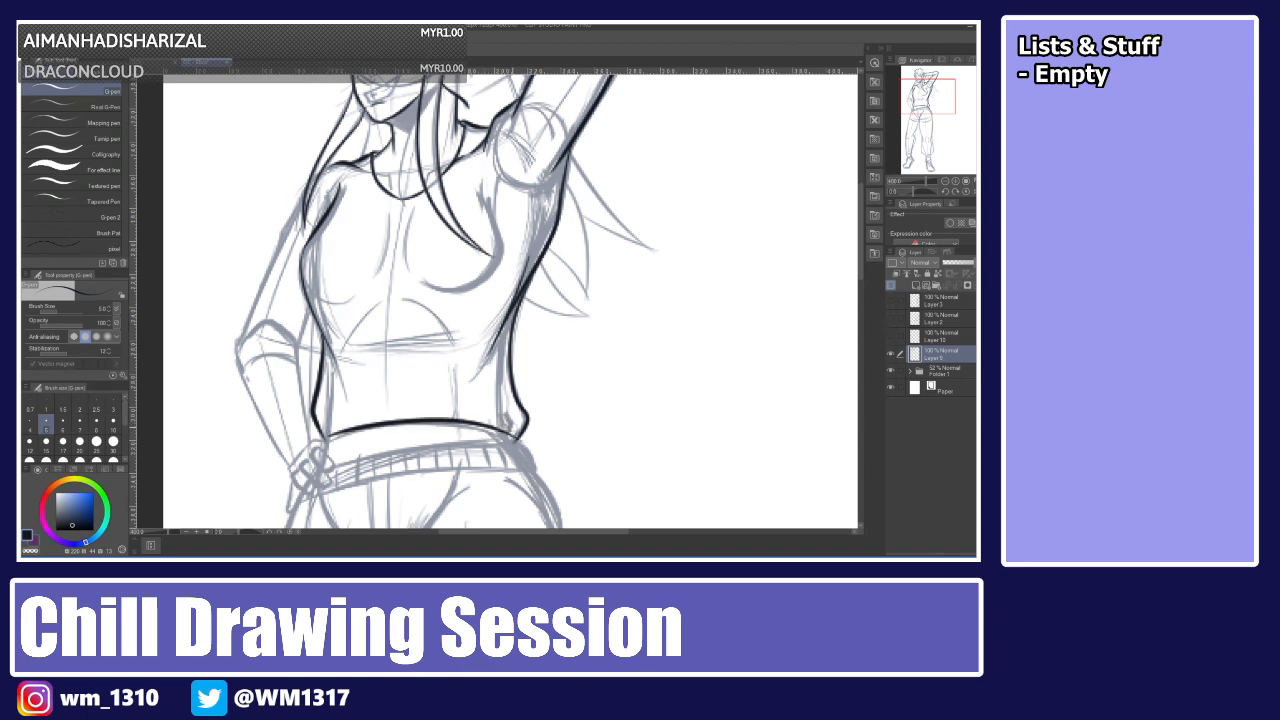
pyautogui.hotkey('ctrl', 'z')
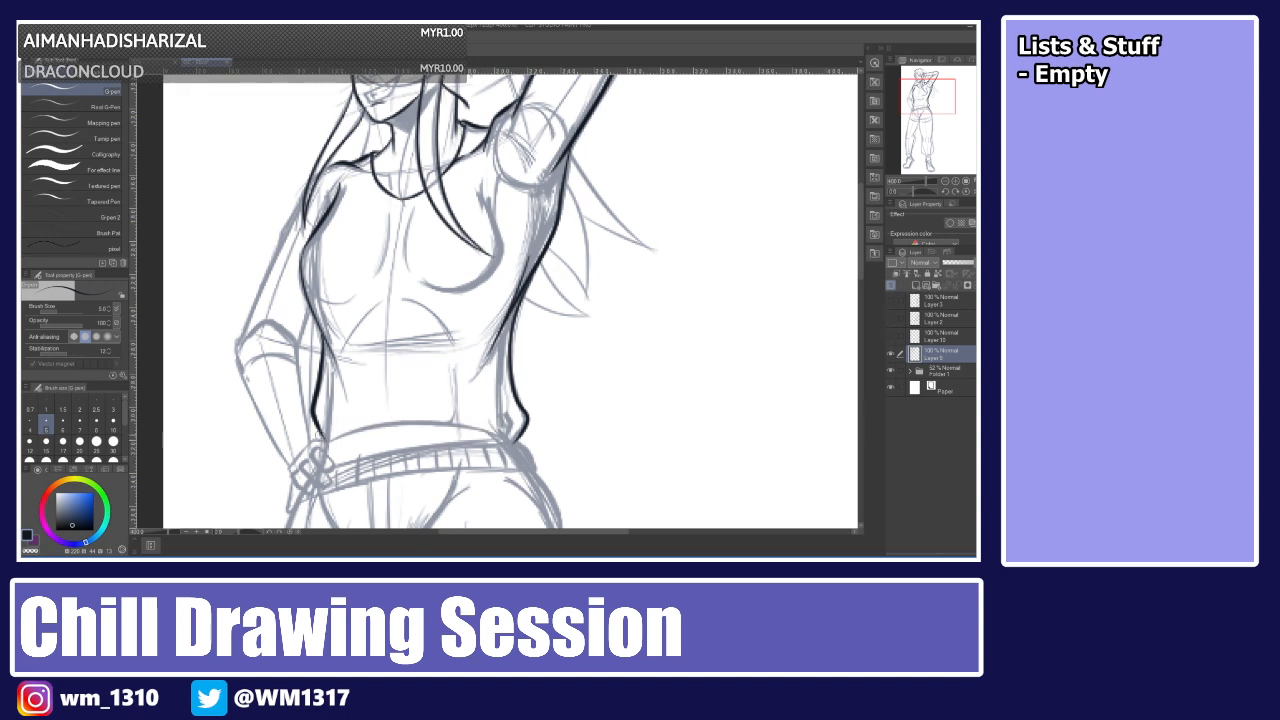
pyautogui.moveTo(322, 438); pyautogui.dragTo(514, 418)
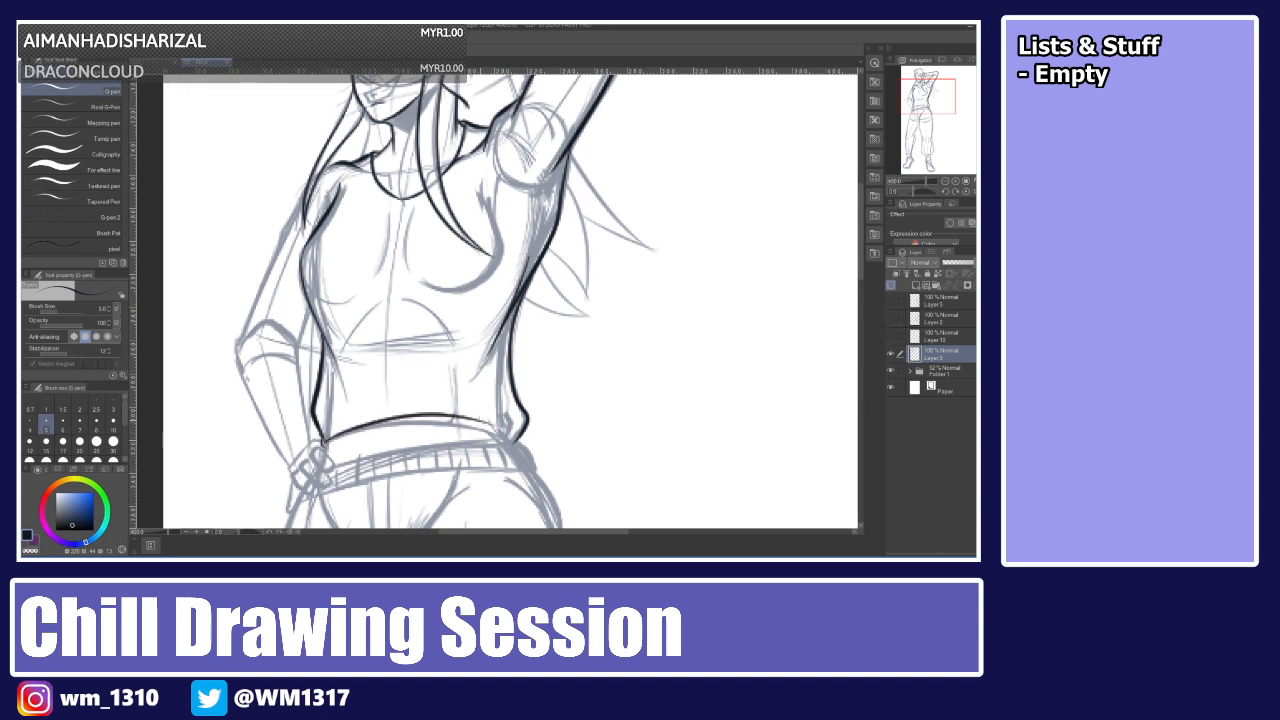
pyautogui.moveTo(464, 417); pyautogui.dragTo(514, 431)
pyautogui.hotkey('ctrl', 'z')
pyautogui.moveTo(468, 417); pyautogui.dragTo(516, 431)
pyautogui.moveTo(474, 418); pyautogui.dragTo(519, 425)
pyautogui.hotkey('ctrl', 'z')
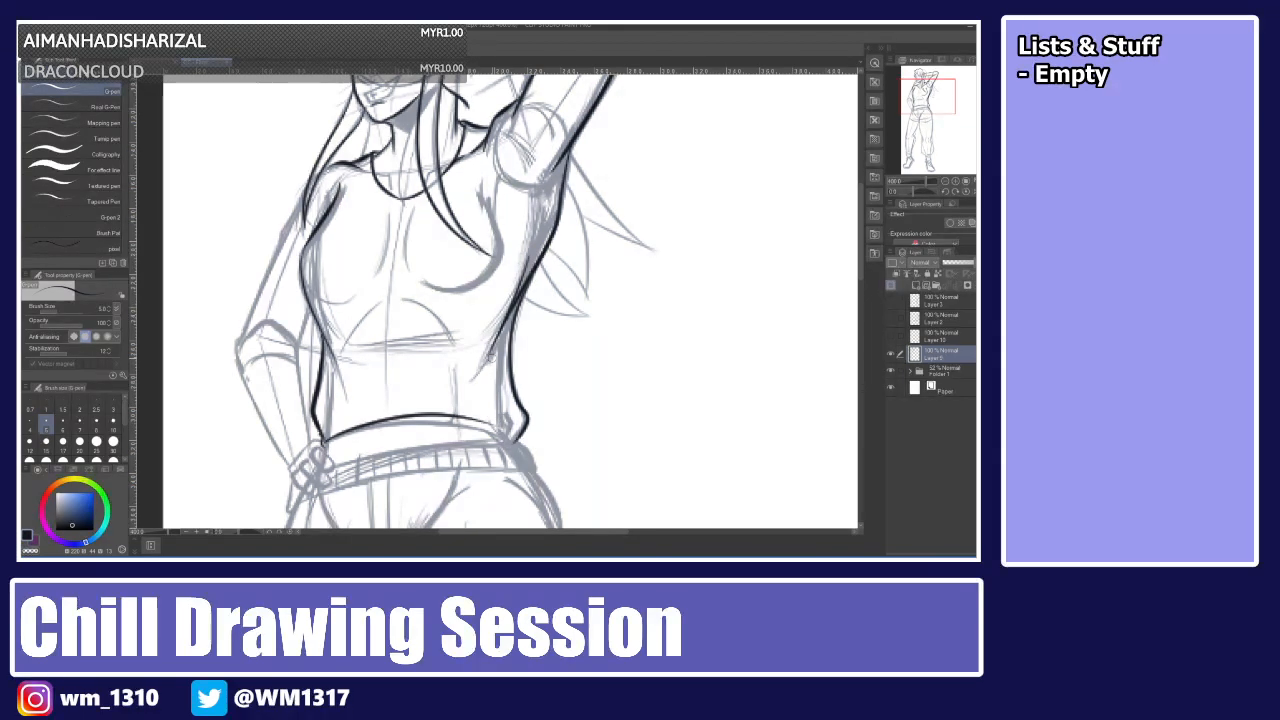
# Close the hem's right corner and ink a long hair strand flowing out beside the raised arm.
pyautogui.moveTo(476, 418); pyautogui.dragTo(505, 441)
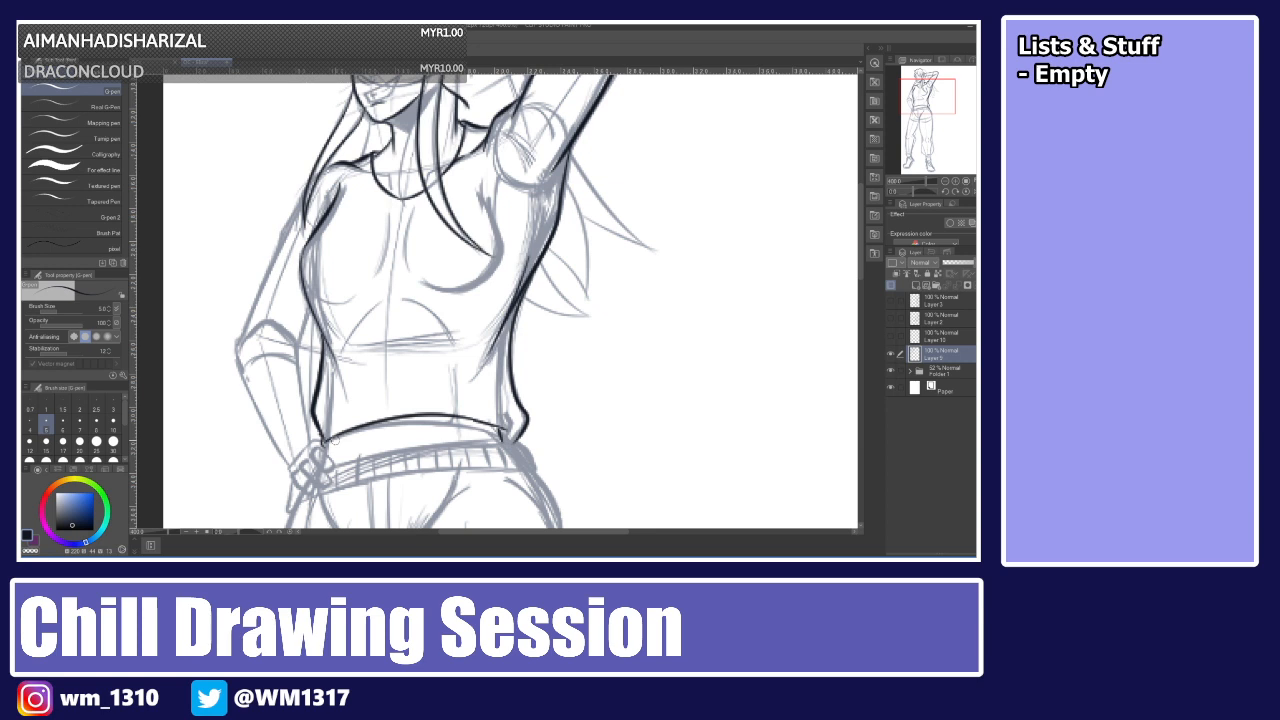
pyautogui.moveTo(860, 248); pyautogui.dragTo(842, 202)
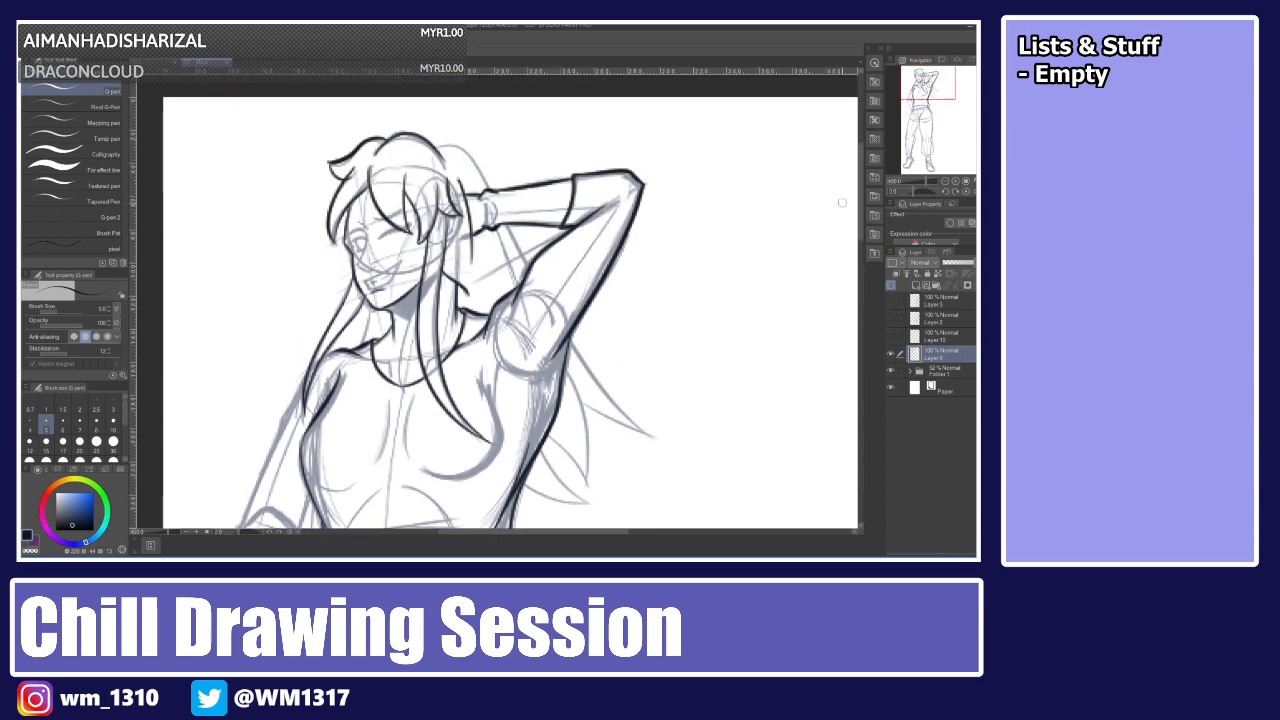
pyautogui.moveTo(436, 146)
pyautogui.mouseDown()
pyautogui.moveTo(470, 156)
pyautogui.moveTo(536, 266)
pyautogui.mouseUp()
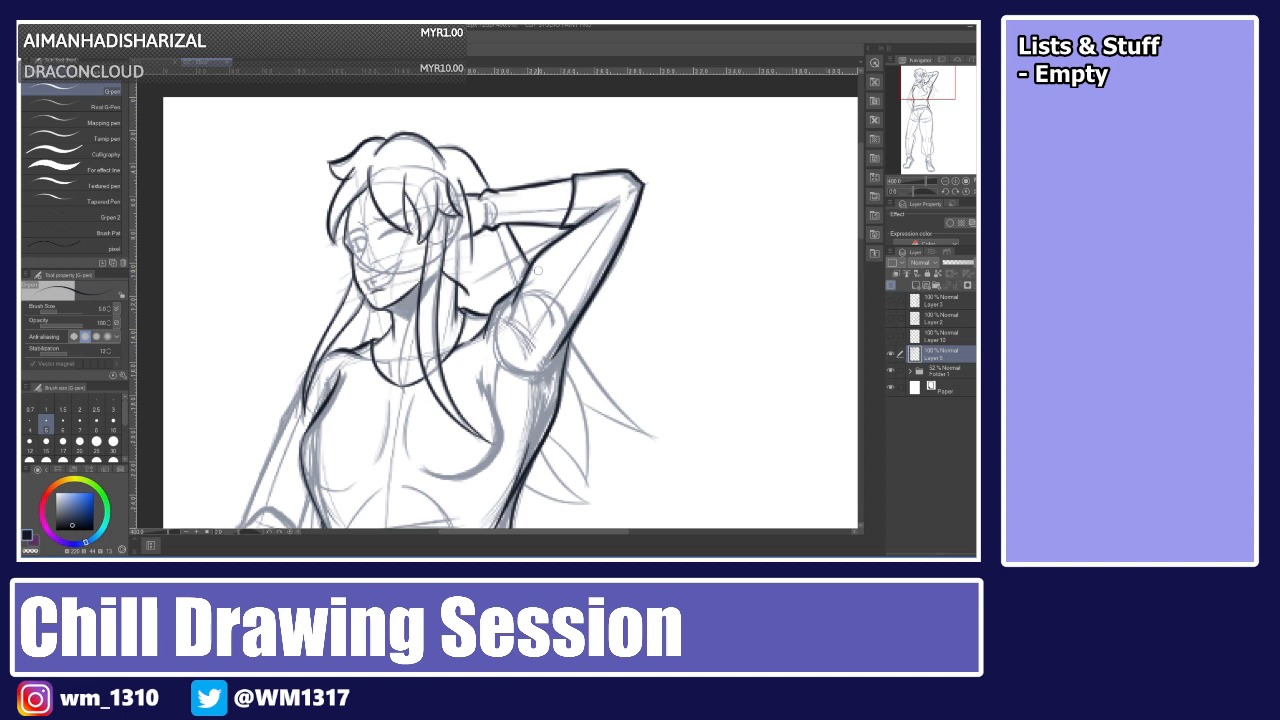
pyautogui.moveTo(574, 341); pyautogui.dragTo(655, 437)
pyautogui.hotkey('ctrl', 'z')
pyautogui.moveTo(574, 334); pyautogui.dragTo(657, 437)
pyautogui.hotkey('ctrl', 'z')
pyautogui.moveTo(572, 332); pyautogui.dragTo(670, 442)
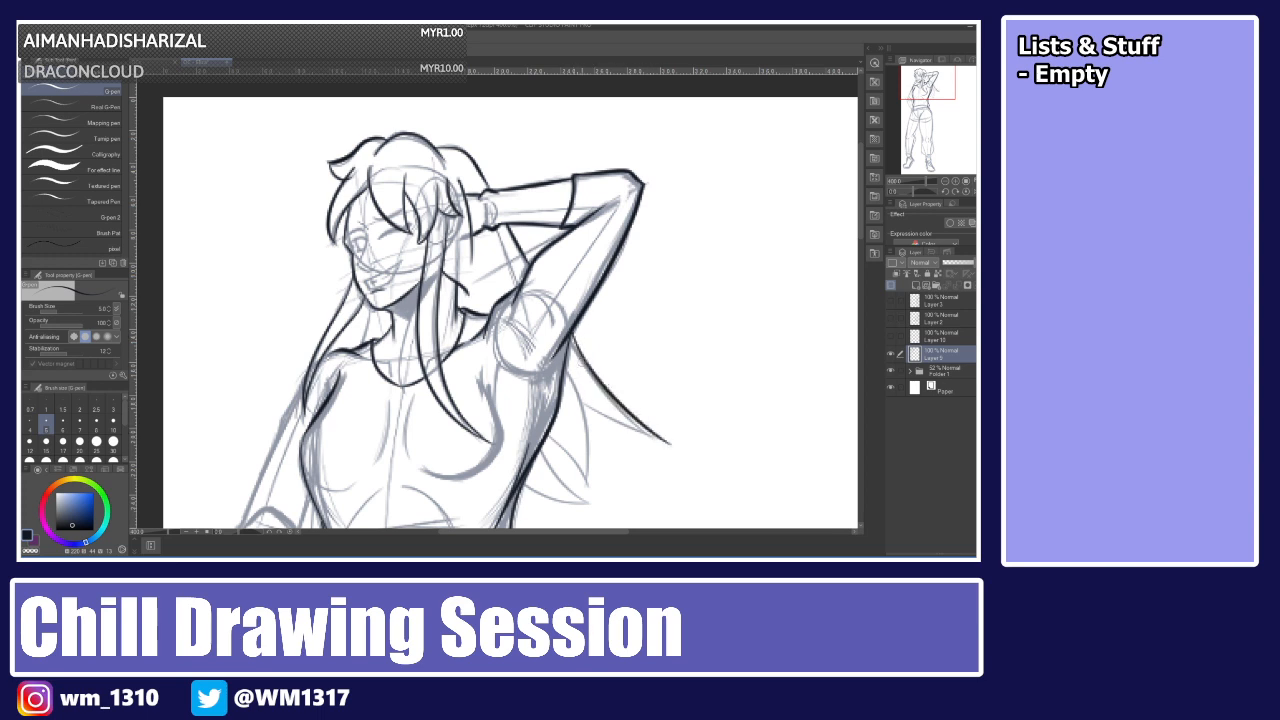
# Ink a second hair strand flowing out to the right below the first one.
pyautogui.moveTo(571, 373)
pyautogui.mouseDown()
pyautogui.moveTo(569, 493)
pyautogui.moveTo(579, 390)
pyautogui.moveTo(587, 489)
pyautogui.mouseUp()
pyautogui.hotkey('ctrl', 'z')
pyautogui.moveTo(584, 403); pyautogui.dragTo(660, 440)
pyautogui.hotkey('ctrl', 'z')
pyautogui.moveTo(582, 401); pyautogui.dragTo(667, 437)
pyautogui.moveTo(585, 402); pyautogui.dragTo(673, 442)
pyautogui.hotkey('ctrl', 'z')
pyautogui.hotkey('ctrl', 'z')
pyautogui.moveTo(585, 402); pyautogui.dragTo(682, 449)
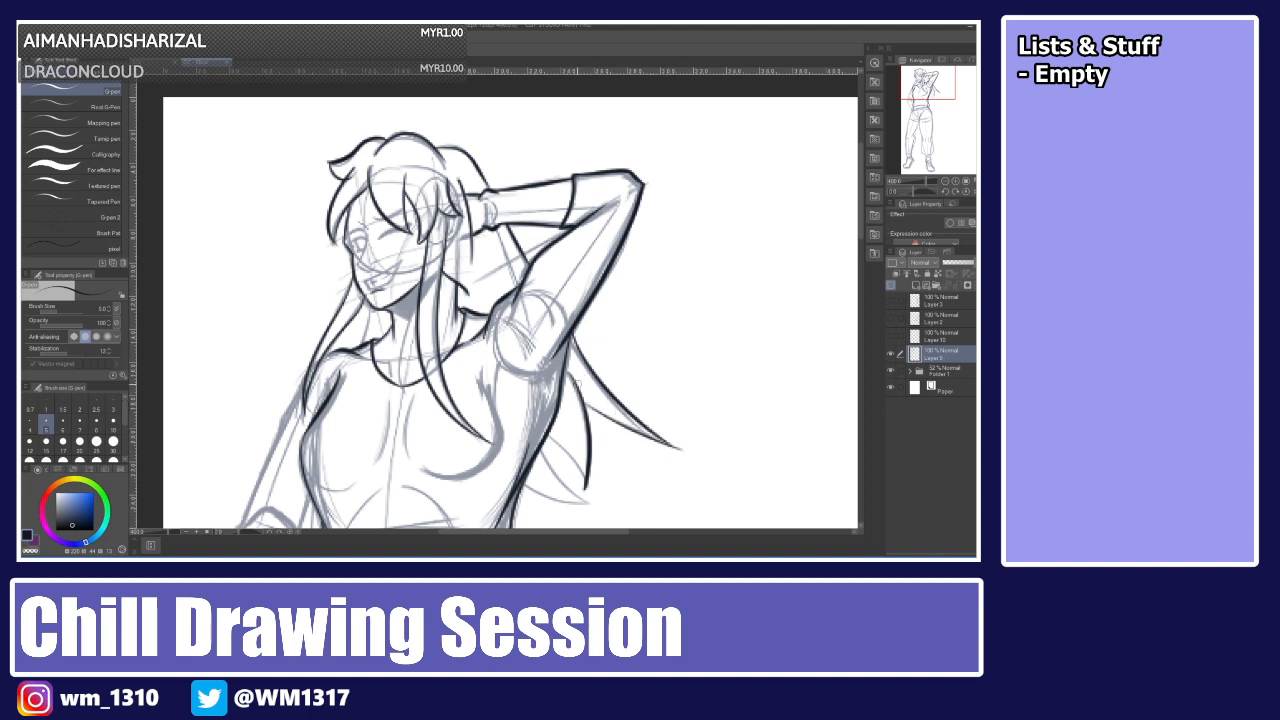
# Ink the shorter hair strand tips hanging beside the torso.
pyautogui.moveTo(550, 436); pyautogui.dragTo(583, 477)
pyautogui.hotkey('ctrl', 'z')
pyautogui.moveTo(549, 436); pyautogui.dragTo(586, 476)
pyautogui.hotkey('ctrl', 'z')
pyautogui.moveTo(549, 435); pyautogui.dragTo(585, 481)
pyautogui.hotkey('ctrl', 'z')
pyautogui.moveTo(549, 436); pyautogui.dragTo(586, 488)
pyautogui.moveTo(539, 450); pyautogui.dragTo(591, 499)
pyautogui.hotkey('ctrl', 'z')
pyautogui.moveTo(540, 451)
pyautogui.mouseDown()
pyautogui.moveTo(590, 500)
pyautogui.moveTo(551, 498)
pyautogui.moveTo(592, 504)
pyautogui.moveTo(534, 490)
pyautogui.moveTo(601, 507)
pyautogui.mouseUp()
pyautogui.hotkey('ctrl', 'z')
pyautogui.hotkey('ctrl', 'z')
pyautogui.moveTo(541, 451); pyautogui.dragTo(588, 496)
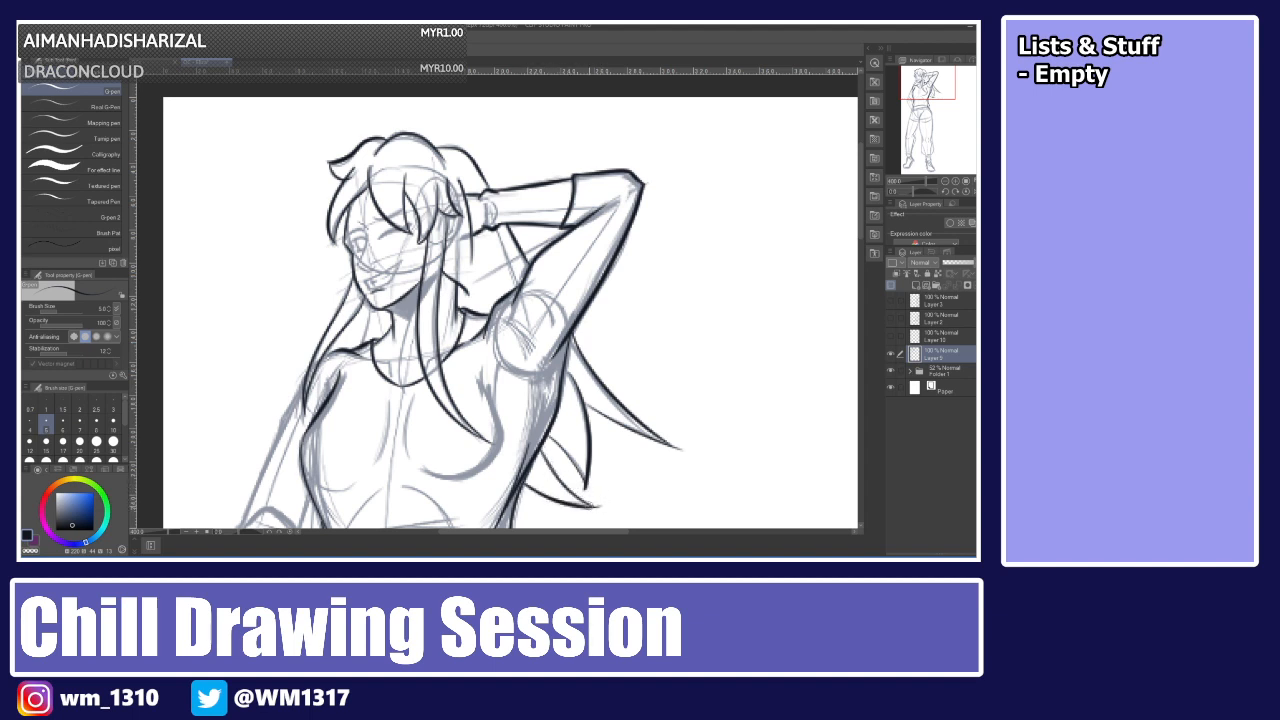
# Try to ink the bent arm's outer edge along the torso's side.
pyautogui.scroll(-5, 850, 247)
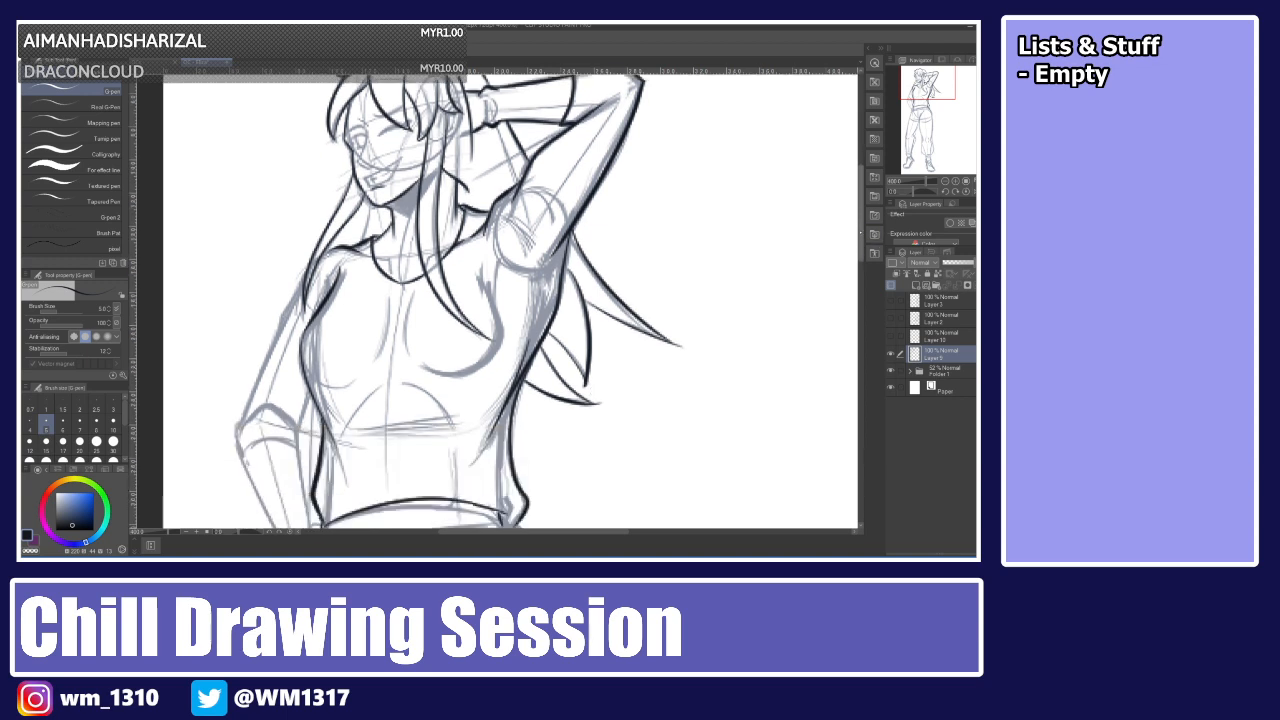
pyautogui.moveTo(306, 164); pyautogui.dragTo(236, 318)
pyautogui.hotkey('ctrl', 'z')
pyautogui.moveTo(306, 164); pyautogui.dragTo(246, 298)
pyautogui.hotkey('ctrl', 'z')
pyautogui.moveTo(306, 166); pyautogui.dragTo(242, 312)
pyautogui.hotkey('ctrl', 'z')
pyautogui.moveTo(304, 166)
pyautogui.mouseDown()
pyautogui.moveTo(238, 318)
pyautogui.moveTo(245, 350)
pyautogui.mouseUp()
pyautogui.hotkey('ctrl', 'z')
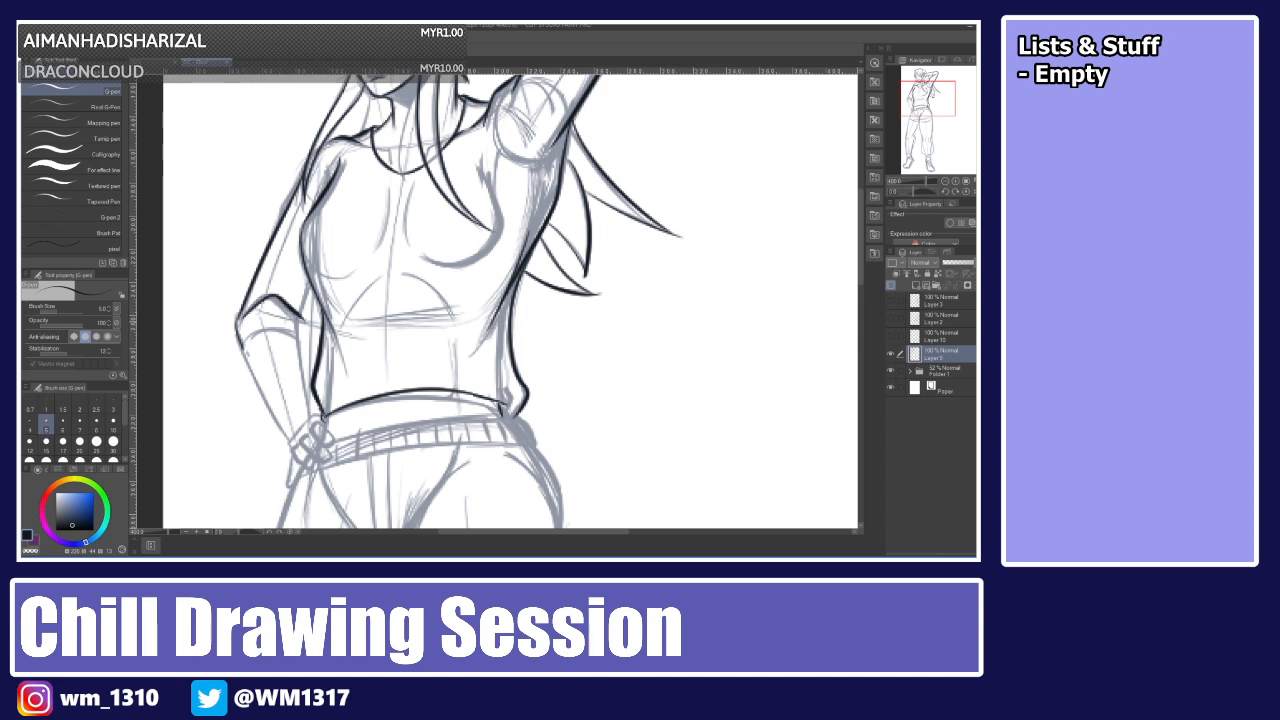
pyautogui.moveTo(240, 320)
pyautogui.mouseDown()
pyautogui.moveTo(310, 322)
pyautogui.moveTo(276, 302)
pyautogui.moveTo(298, 316)
pyautogui.mouseUp()
pyautogui.hotkey('ctrl', 'z')
pyautogui.hotkey('ctrl', 'z')
pyautogui.hotkey('ctrl', 'z')
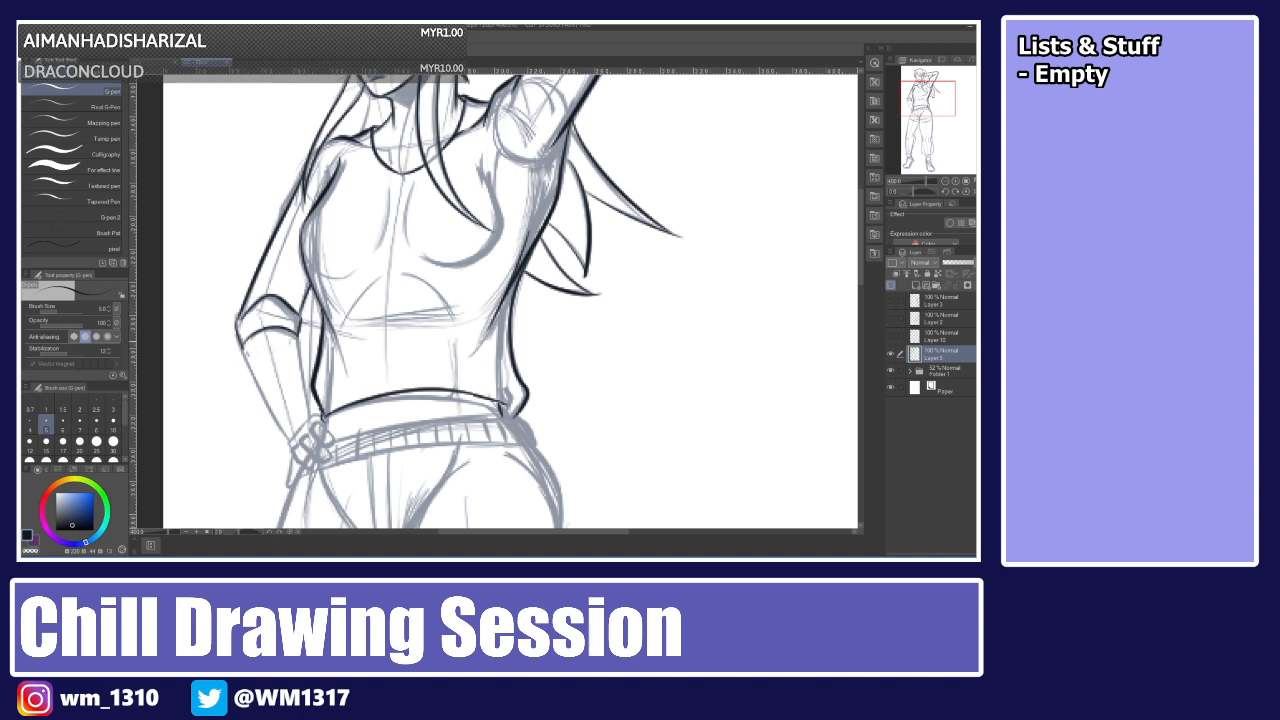
# Ink the forearm's outline down to the hand resting on the hip.
pyautogui.moveTo(242, 350); pyautogui.dragTo(274, 398)
pyautogui.hotkey('ctrl', 'z')
pyautogui.moveTo(245, 350); pyautogui.dragTo(286, 438)
pyautogui.moveTo(298, 332)
pyautogui.mouseDown()
pyautogui.moveTo(308, 420)
pyautogui.moveTo(286, 316)
pyautogui.mouseUp()
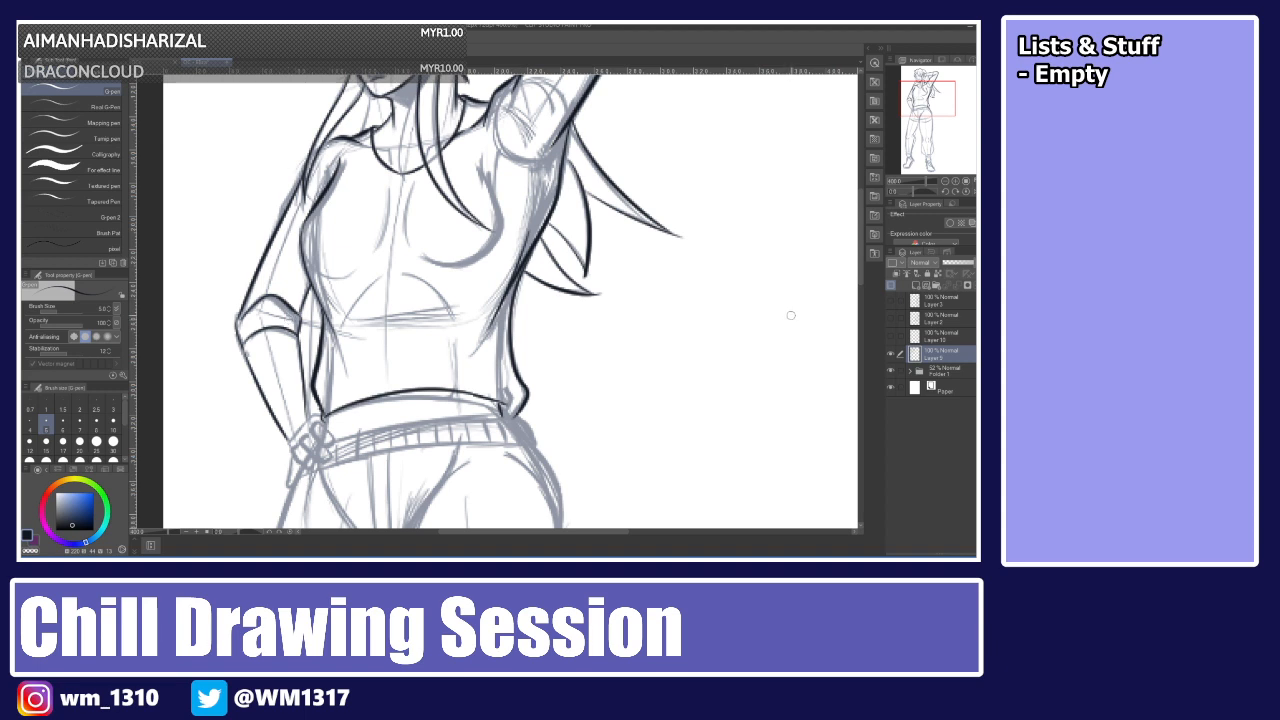
# Ink the hand and fingers resting on the hip.
pyautogui.scroll(-5, 846, 277)
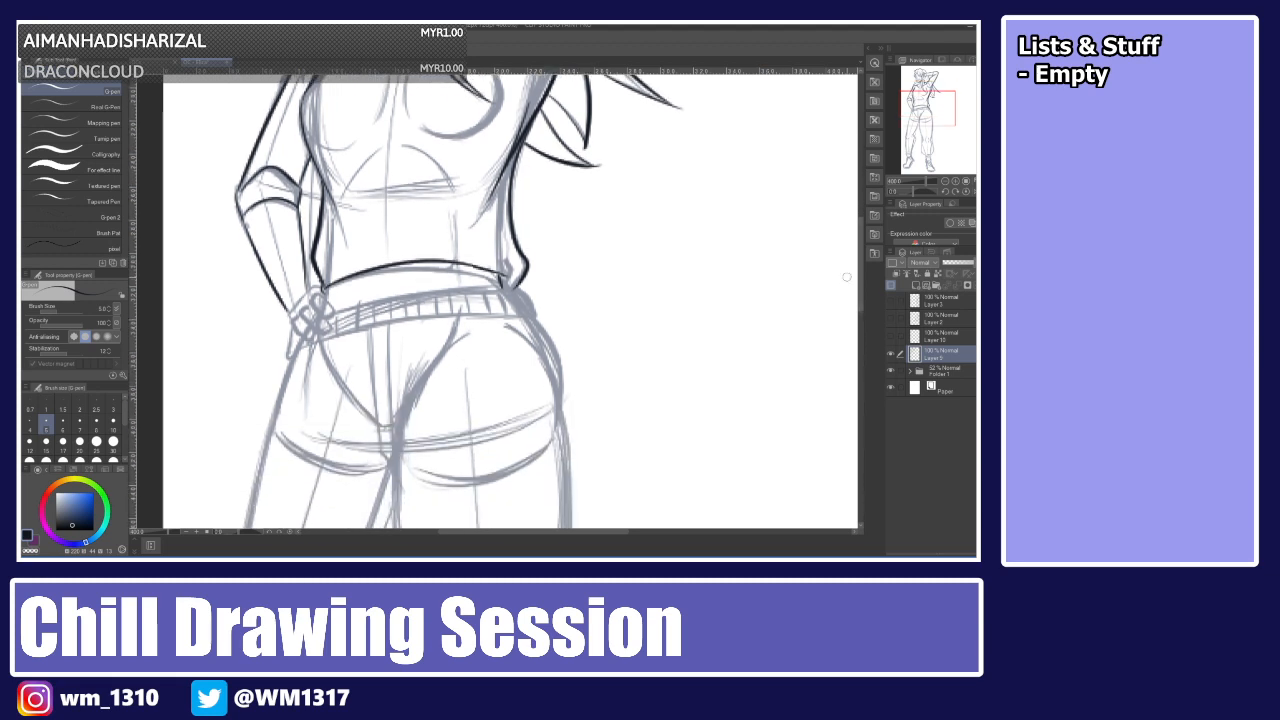
pyautogui.moveTo(321, 294)
pyautogui.mouseDown()
pyautogui.moveTo(306, 313)
pyautogui.moveTo(319, 294)
pyautogui.moveTo(330, 312)
pyautogui.moveTo(314, 326)
pyautogui.mouseUp()
pyautogui.hotkey('ctrl', 'z')
pyautogui.hotkey('ctrl', 'z')
pyautogui.hotkey('ctrl', 'z')
pyautogui.moveTo(314, 326)
pyautogui.mouseDown()
pyautogui.moveTo(329, 317)
pyautogui.moveTo(303, 321)
pyautogui.moveTo(318, 335)
pyautogui.moveTo(294, 334)
pyautogui.moveTo(289, 358)
pyautogui.mouseUp()
pyautogui.hotkey('ctrl', 'z')
pyautogui.hotkey('ctrl', 'z')
pyautogui.hotkey('ctrl', 'z')
pyautogui.moveTo(300, 305)
pyautogui.mouseDown()
pyautogui.moveTo(293, 316)
pyautogui.moveTo(323, 287)
pyautogui.moveTo(302, 259)
pyautogui.mouseUp()
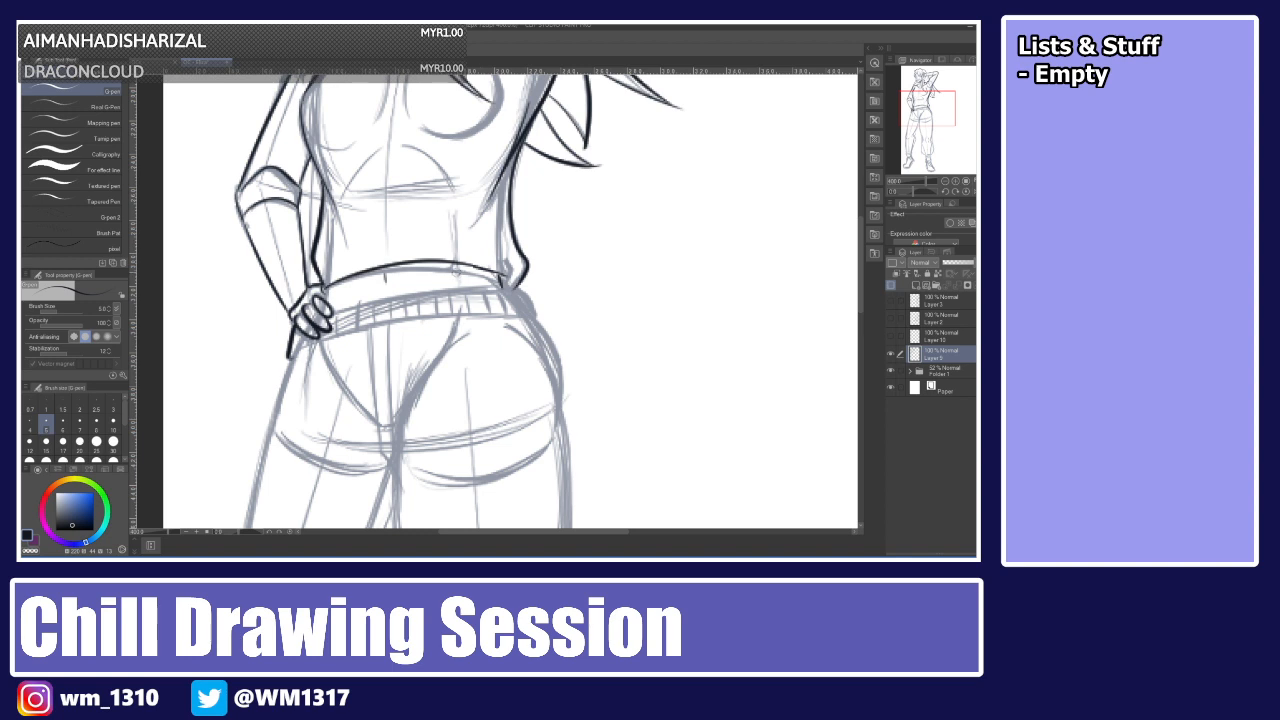
pyautogui.hotkey('ctrl', 'z')
pyautogui.moveTo(457, 263); pyautogui.dragTo(459, 280)
pyautogui.hotkey('ctrl', 'z')
# Ink the pants waistband's upper edge across the hips.
pyautogui.moveTo(336, 305); pyautogui.dragTo(518, 283)
pyautogui.moveTo(334, 312); pyautogui.dragTo(512, 287)
pyautogui.hotkey('ctrl', 'z')
pyautogui.hotkey('ctrl', 'z')
pyautogui.moveTo(330, 309)
pyautogui.mouseDown()
pyautogui.moveTo(522, 287)
pyautogui.moveTo(530, 316)
pyautogui.mouseUp()
pyautogui.hotkey('ctrl', 'z')
pyautogui.moveTo(317, 342)
pyautogui.mouseDown()
pyautogui.moveTo(403, 320)
pyautogui.moveTo(535, 315)
pyautogui.mouseUp()
pyautogui.hotkey('ctrl', 'z')
pyautogui.hotkey('ctrl', 'z')
pyautogui.moveTo(299, 350); pyautogui.dragTo(529, 315)
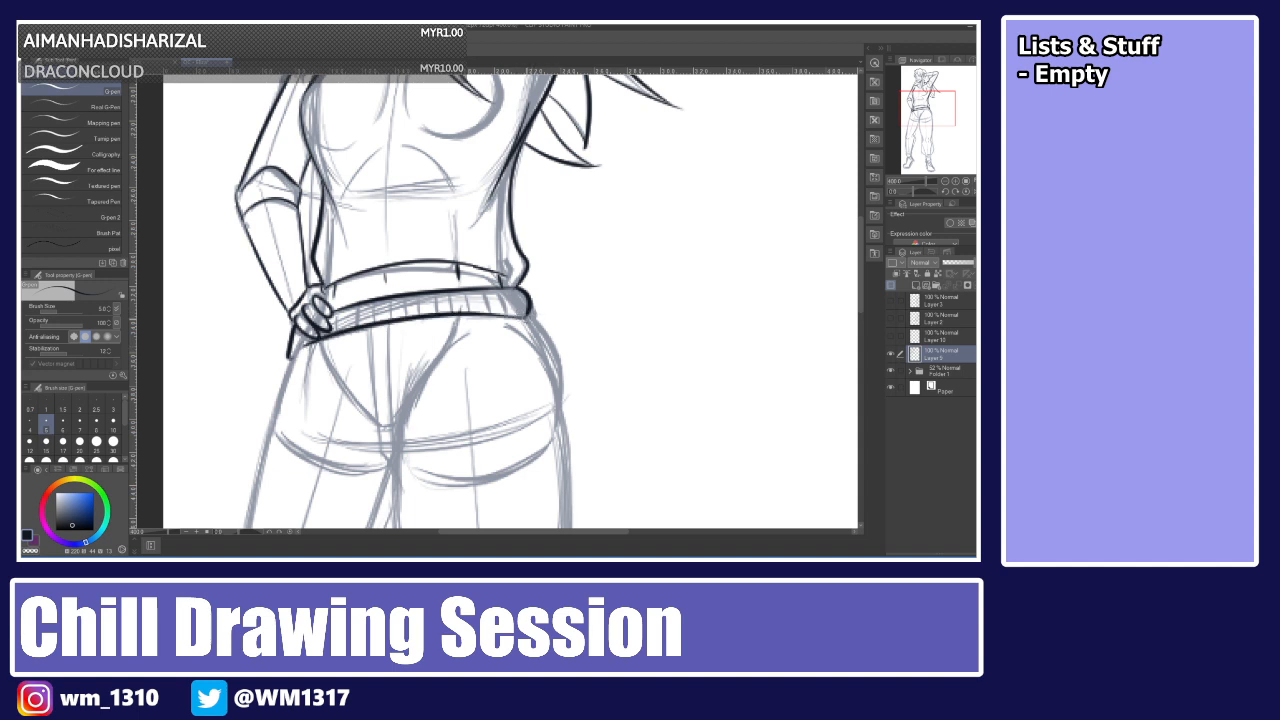
# Ink the waistband's lower edge from the hand across to the right hip.
pyautogui.moveTo(299, 330); pyautogui.dragTo(300, 349)
pyautogui.hotkey('ctrl', 'z')
pyautogui.hotkey('ctrl', 'z')
pyautogui.hotkey('ctrl', 'z')
pyautogui.hotkey('ctrl', 'z')
pyautogui.moveTo(303, 346); pyautogui.dragTo(508, 316)
pyautogui.hotkey('ctrl', 'z')
pyautogui.moveTo(303, 346); pyautogui.dragTo(525, 313)
pyautogui.hotkey('ctrl', 'z')
pyautogui.moveTo(303, 346)
pyautogui.mouseDown()
pyautogui.moveTo(530, 313)
pyautogui.moveTo(540, 300)
pyautogui.mouseUp()
pyautogui.hotkey('ctrl', 'z')
pyautogui.moveTo(303, 346); pyautogui.dragTo(526, 315)
pyautogui.hotkey('ctrl', 'z')
pyautogui.moveTo(305, 345); pyautogui.dragTo(528, 316)
pyautogui.hotkey('ctrl', 'z')
pyautogui.moveTo(305, 345); pyautogui.dragTo(526, 315)
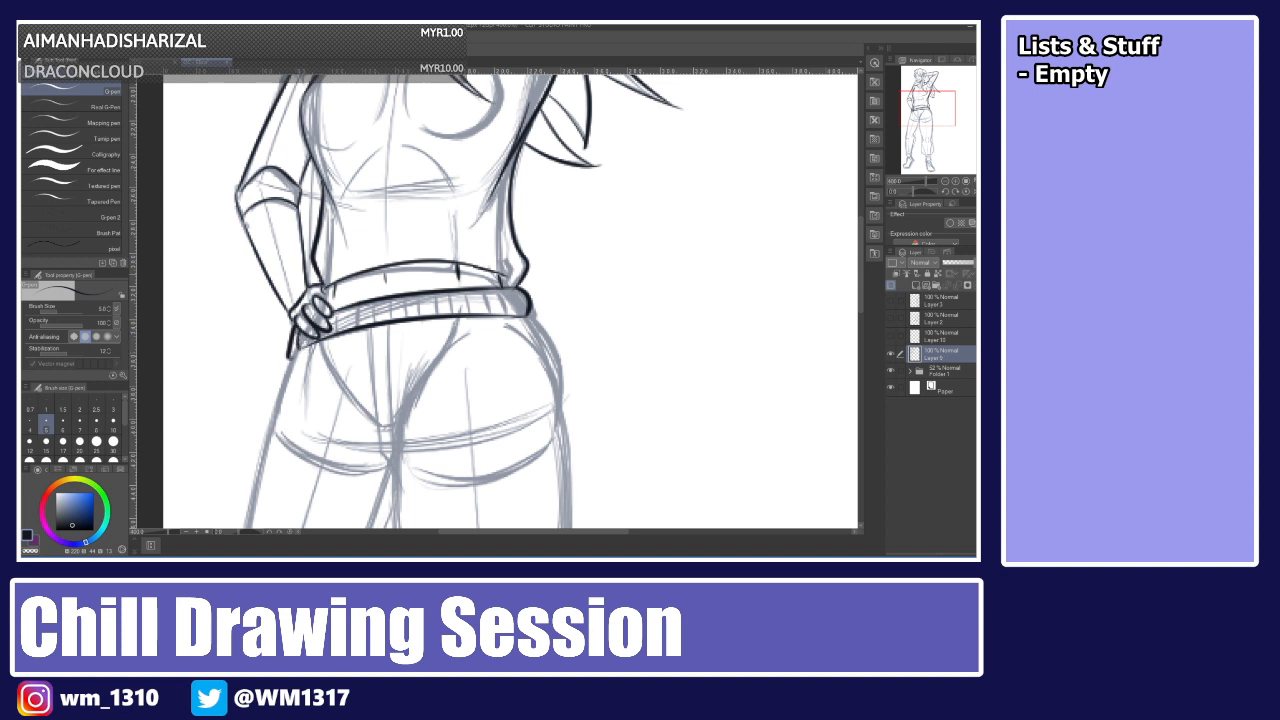
# Try to ink the hip's outer curve below the waistband.
pyautogui.scroll(-3, 510, 300)
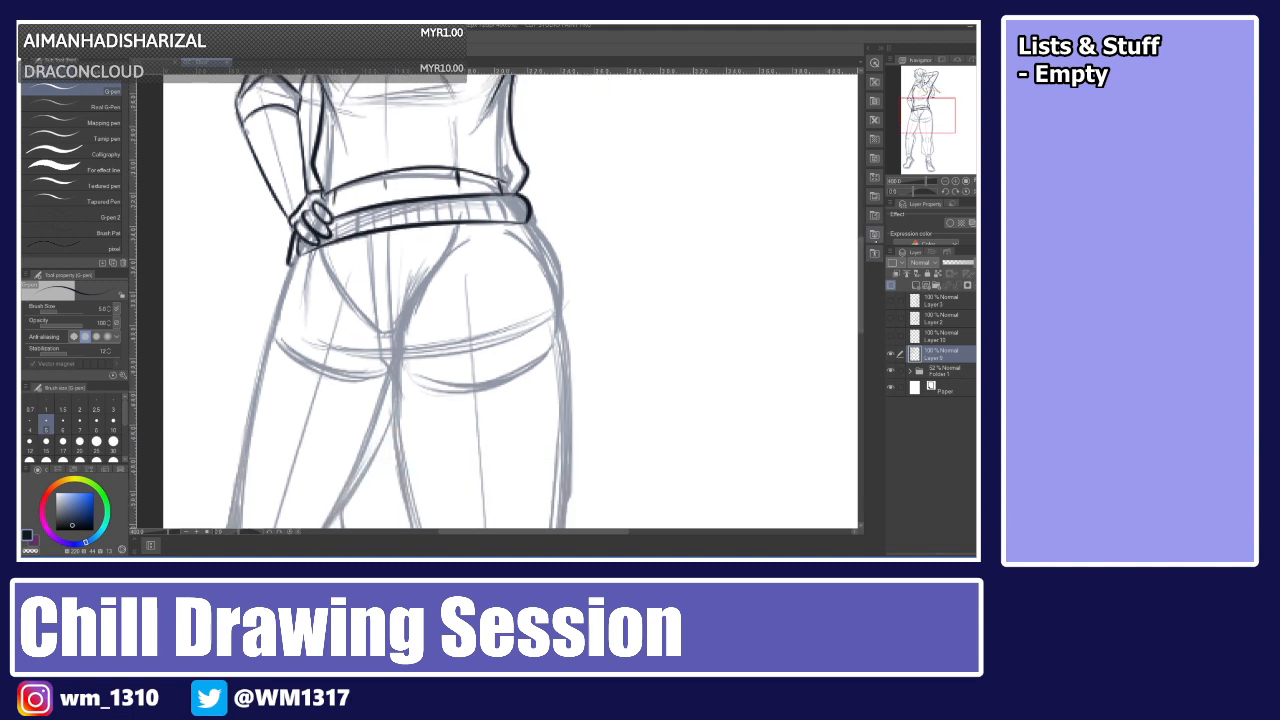
pyautogui.moveTo(530, 222); pyautogui.dragTo(561, 319)
pyautogui.hotkey('ctrl', 'z')
pyautogui.moveTo(527, 218); pyautogui.dragTo(552, 316)
pyautogui.hotkey('ctrl', 'z')
pyautogui.moveTo(527, 218); pyautogui.dragTo(552, 318)
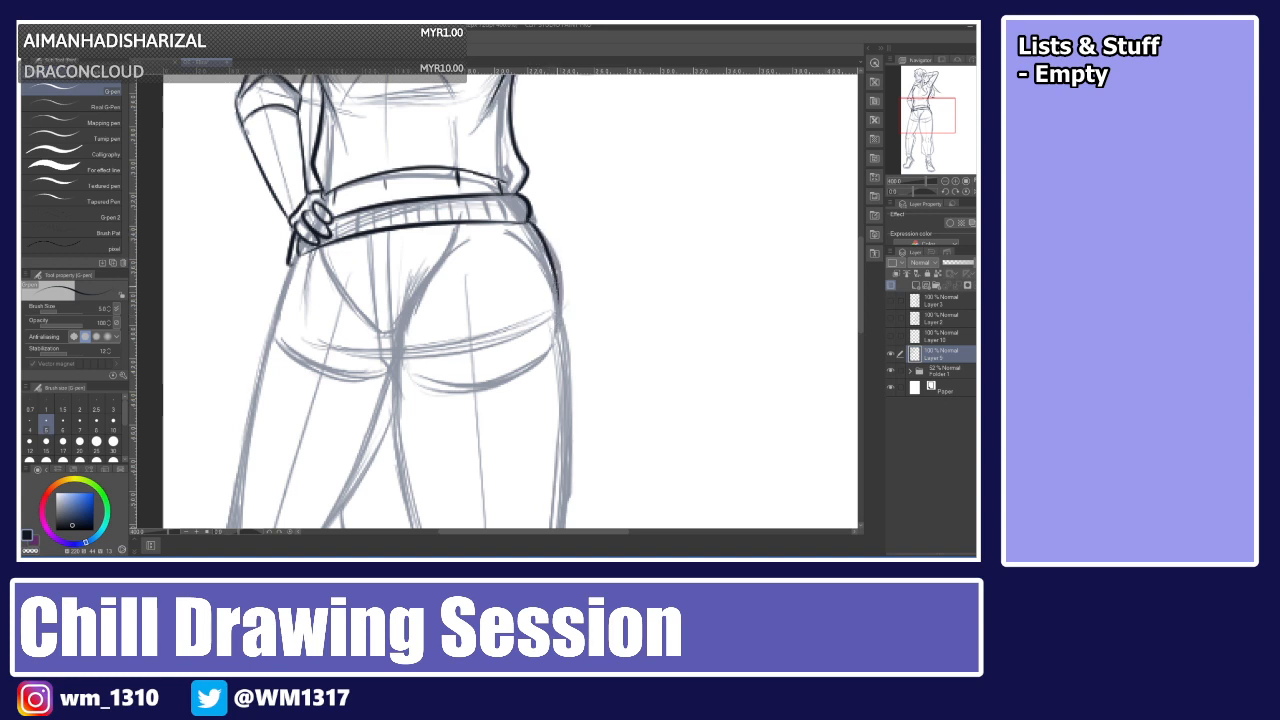
pyautogui.hotkey('ctrl', 'z')
pyautogui.moveTo(528, 219)
pyautogui.mouseDown()
pyautogui.moveTo(557, 332)
pyautogui.moveTo(538, 228)
pyautogui.moveTo(558, 316)
pyautogui.mouseUp()
pyautogui.hotkey('ctrl', 'z')
pyautogui.moveTo(537, 245); pyautogui.dragTo(566, 383)
pyautogui.hotkey('ctrl', 'z')
pyautogui.moveTo(529, 236)
pyautogui.mouseDown()
pyautogui.moveTo(561, 332)
pyautogui.moveTo(556, 290)
pyautogui.moveTo(558, 343)
pyautogui.mouseUp()
pyautogui.hotkey('ctrl', 'z')
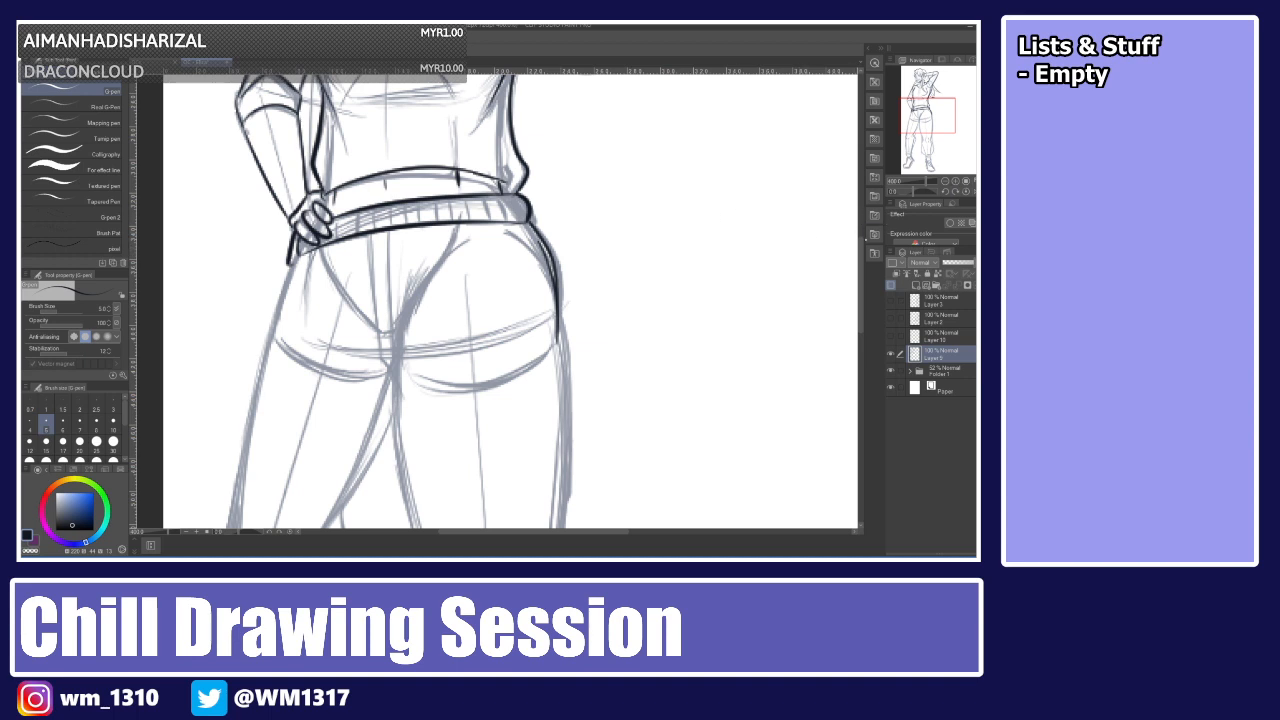
# Try to ink the outer and inner outlines of the left thigh.
pyautogui.scroll(-4, 830, 280)
pyautogui.moveTo(300, 158); pyautogui.dragTo(224, 414)
pyautogui.hotkey('ctrl', 'z')
pyautogui.hotkey('ctrl', 'z')
pyautogui.moveTo(301, 156); pyautogui.dragTo(236, 420)
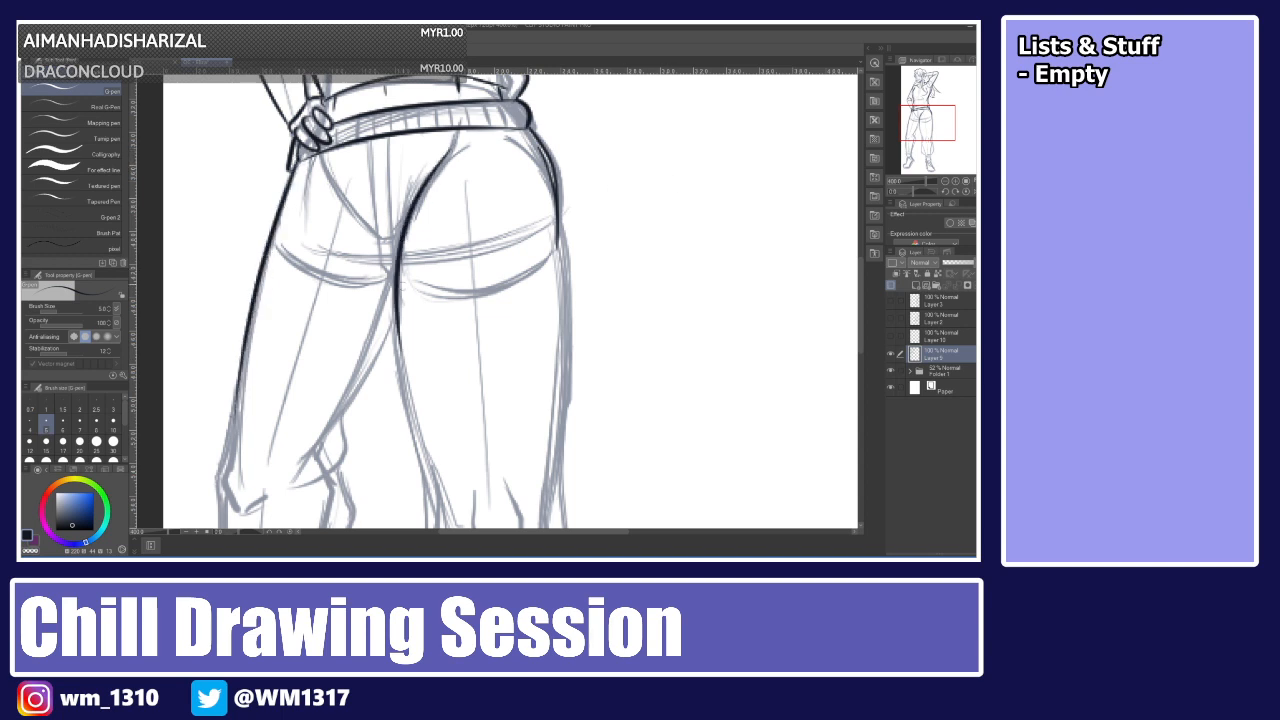
pyautogui.moveTo(439, 162); pyautogui.dragTo(405, 414)
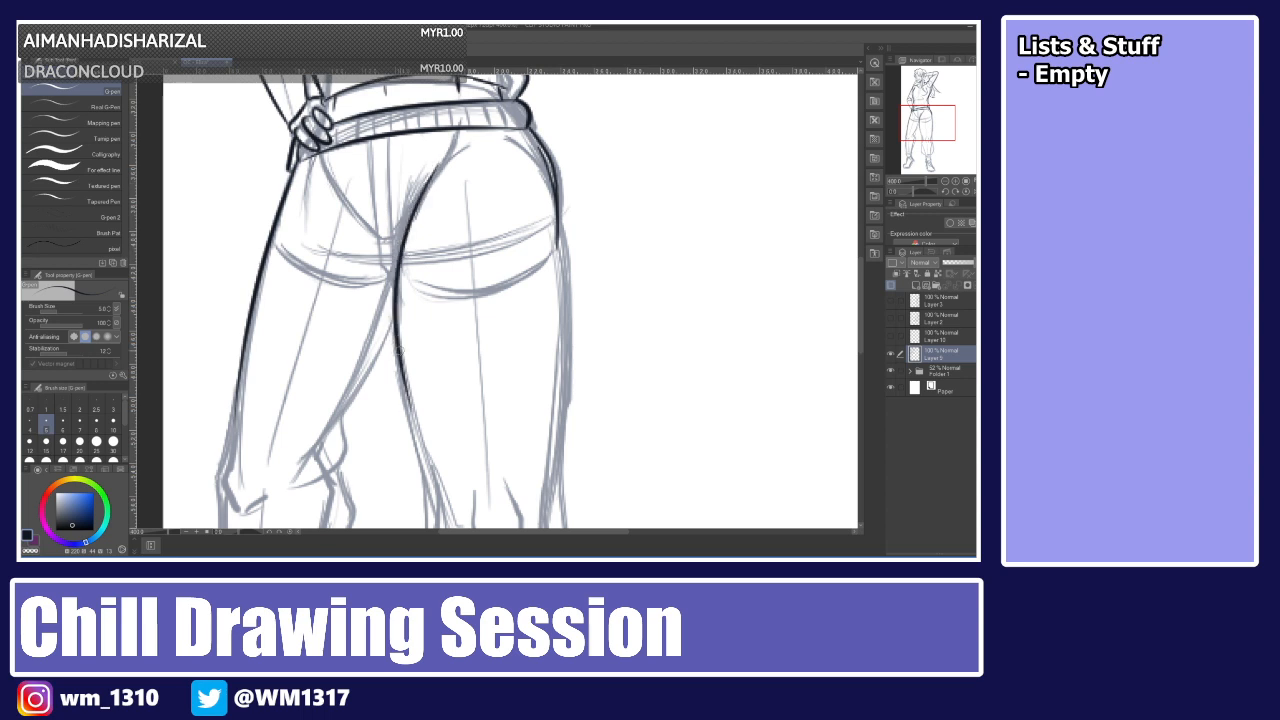
pyautogui.hotkey('ctrl', 'z')
pyautogui.moveTo(440, 162); pyautogui.dragTo(410, 415)
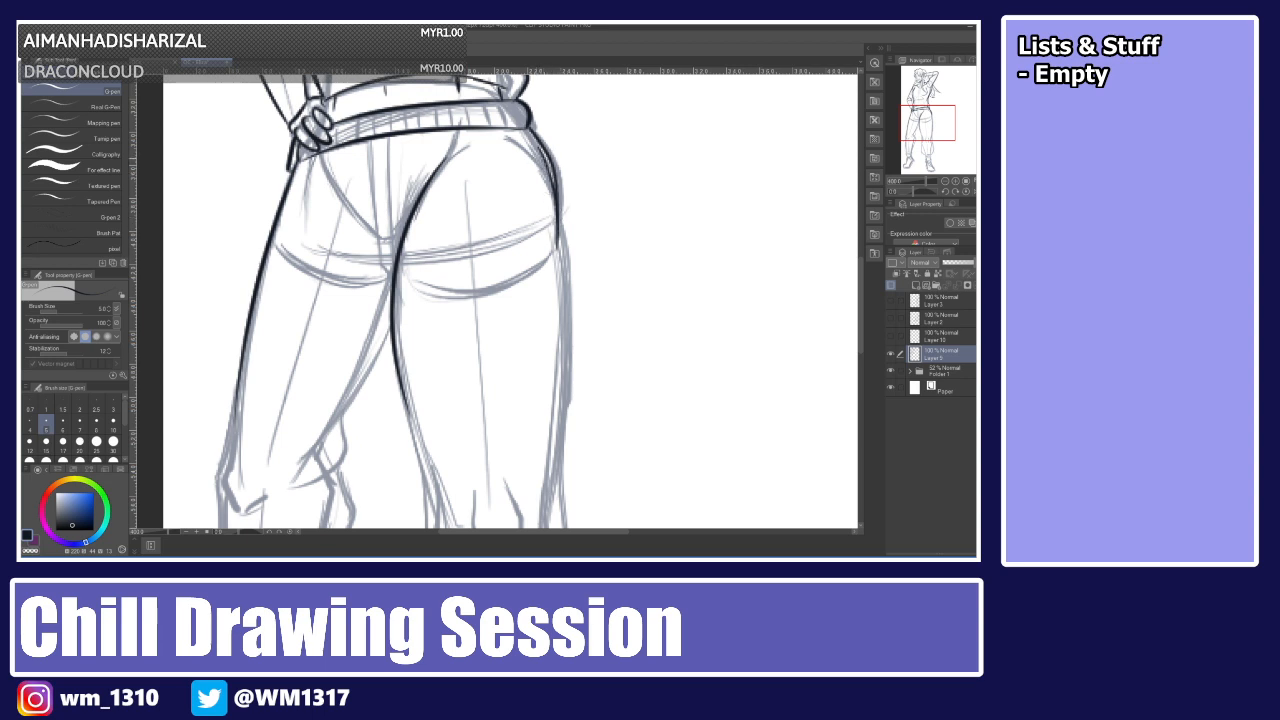
pyautogui.hotkey('ctrl', 'z')
pyautogui.hotkey('ctrl', 'z')
pyautogui.hotkey('ctrl', 'z')
pyautogui.hotkey('ctrl', 'z')
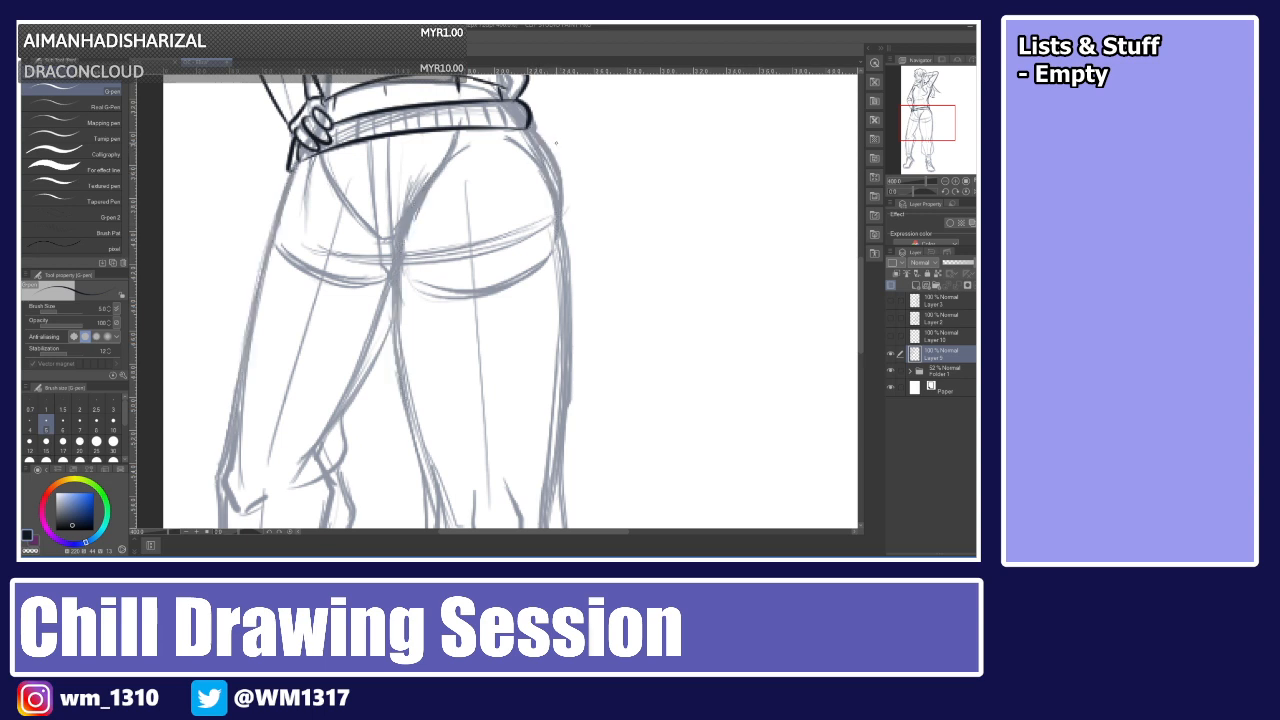
# Ink the pants' outer outline down the left leg and the right hip's curve below the waistband.
pyautogui.moveTo(532, 128); pyautogui.dragTo(560, 222)
pyautogui.moveTo(531, 138)
pyautogui.mouseDown()
pyautogui.moveTo(559, 257)
pyautogui.moveTo(527, 146)
pyautogui.moveTo(560, 246)
pyautogui.mouseUp()
pyautogui.hotkey('ctrl', 'z')
pyautogui.hotkey('ctrl', 'z')
pyautogui.hotkey('ctrl', 'z')
pyautogui.moveTo(562, 182); pyautogui.dragTo(558, 221)
pyautogui.moveTo(440, 161)
pyautogui.mouseDown()
pyautogui.moveTo(422, 184)
pyautogui.moveTo(400, 378)
pyautogui.moveTo(398, 258)
pyautogui.moveTo(404, 396)
pyautogui.mouseUp()
pyautogui.hotkey('ctrl', 'z')
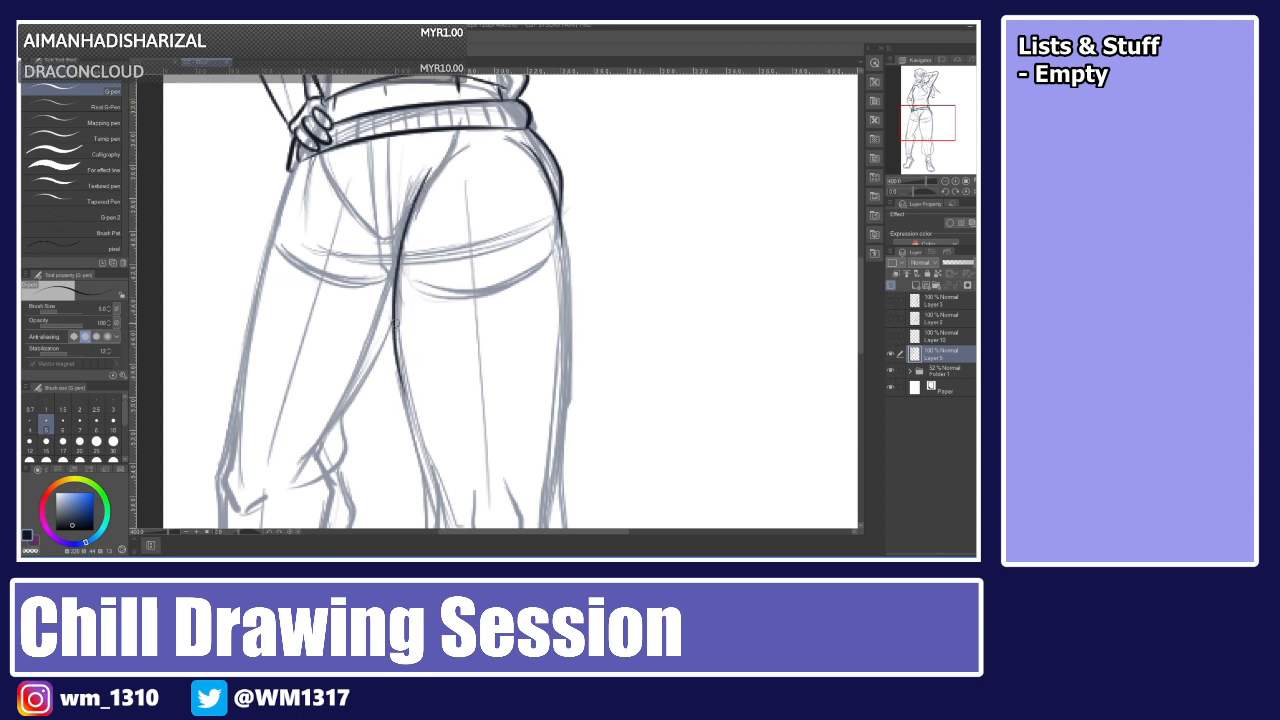
pyautogui.moveTo(298, 162); pyautogui.dragTo(228, 470)
pyautogui.moveTo(562, 208); pyautogui.dragTo(567, 414)
pyautogui.hotkey('ctrl', 'z')
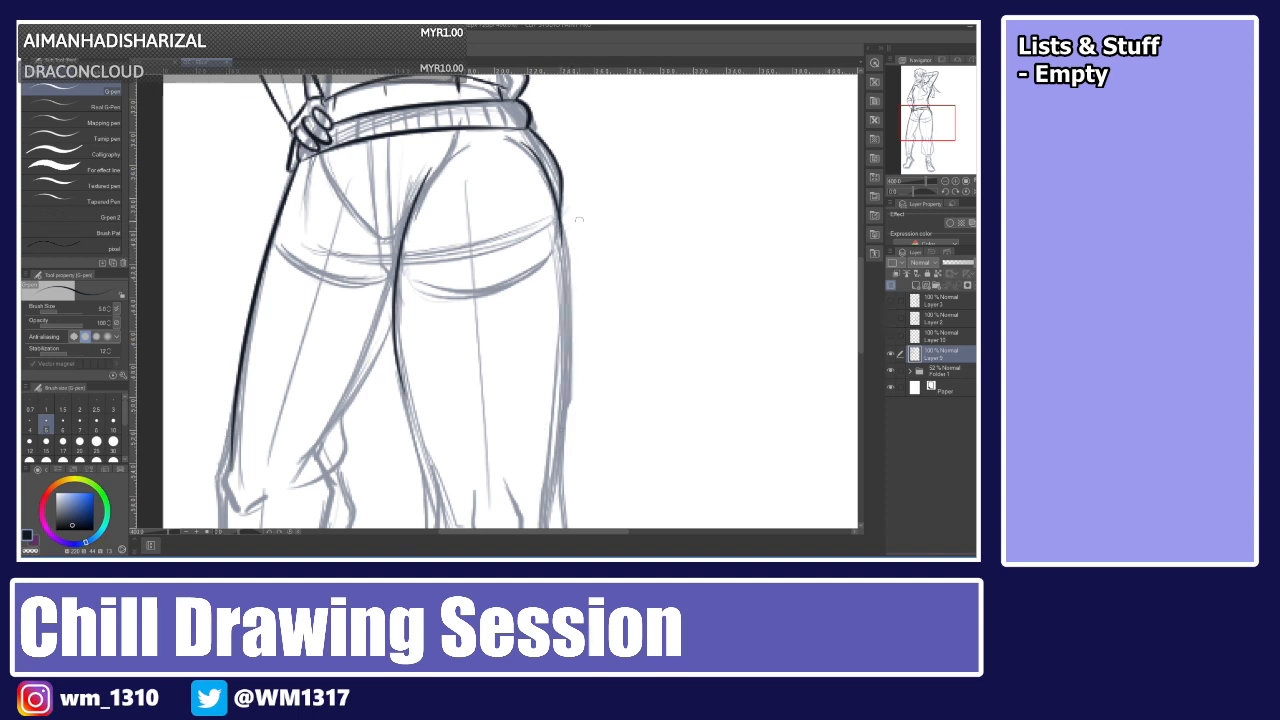
pyautogui.moveTo(563, 222); pyautogui.dragTo(545, 495)
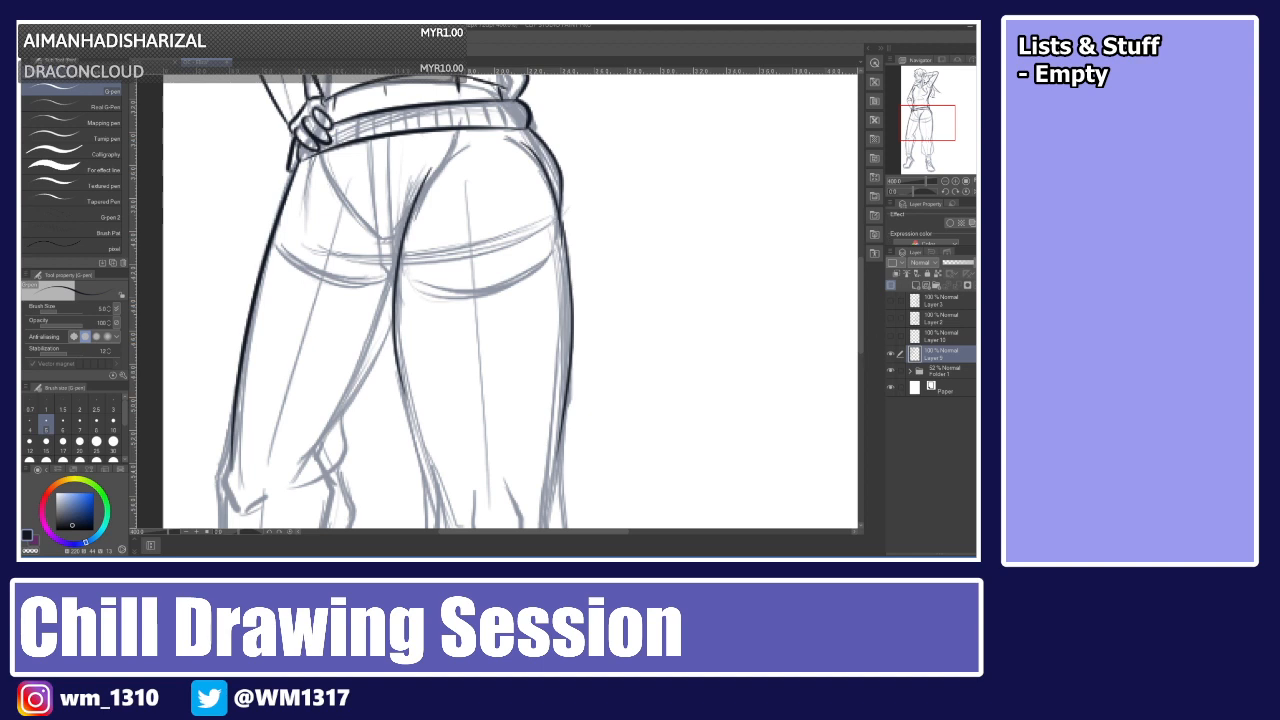
# Fit the whole canvas in view and toggle the rough sketch folder to compare it with the lineart.
pyautogui.hotkey('ctrl', '0')
pyautogui.click(891, 372)
pyautogui.click(891, 372)
pyautogui.click(891, 372)
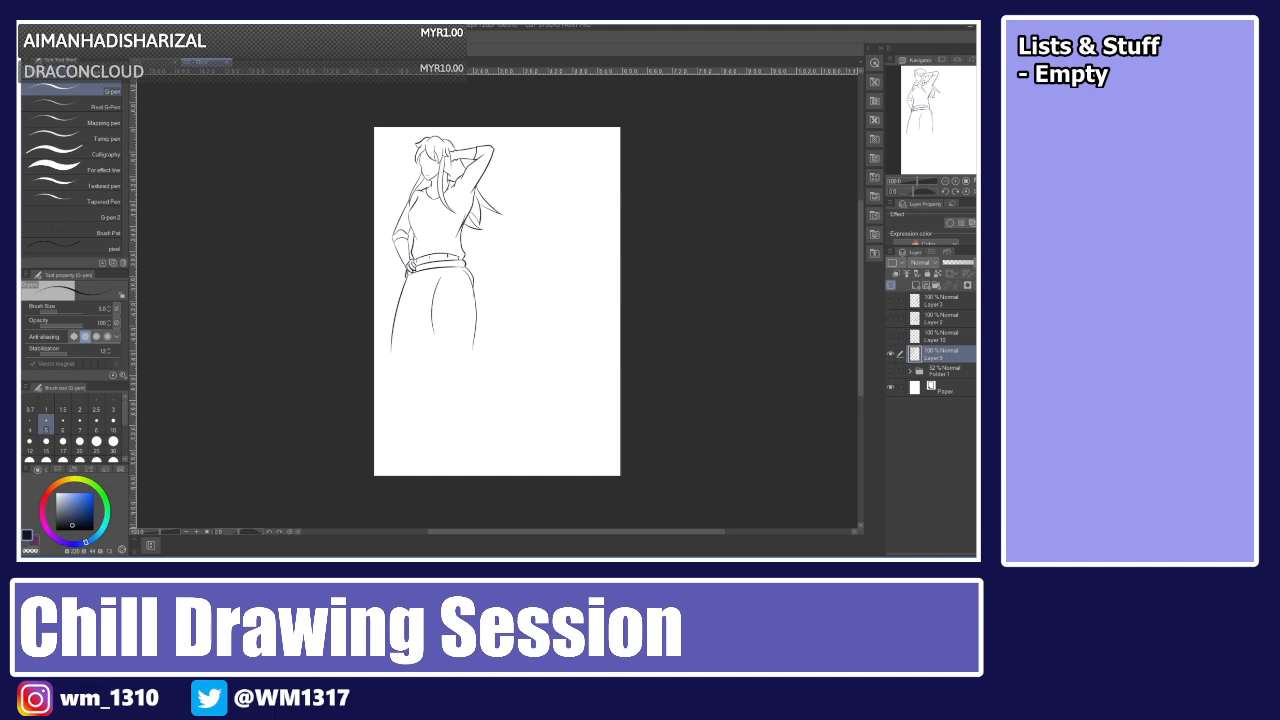
pyautogui.click(891, 372)
pyautogui.click(891, 372)
pyautogui.click(891, 373)
pyautogui.click(891, 372)
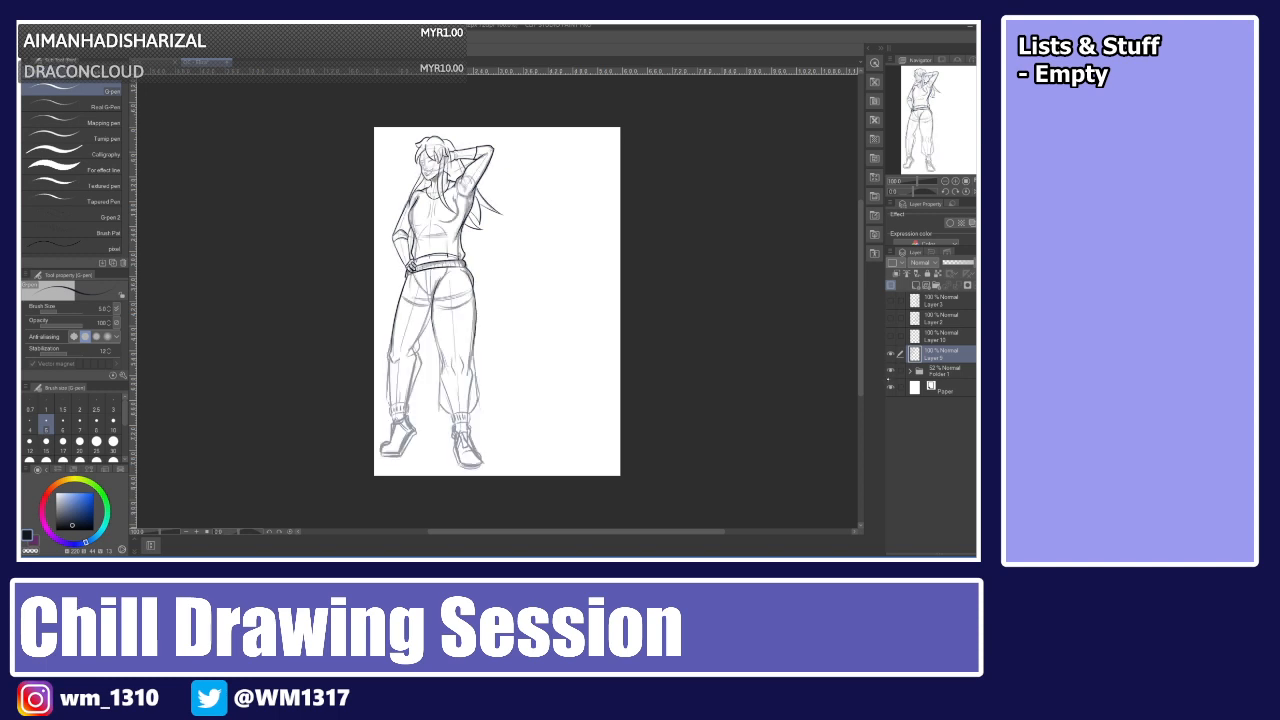
pyautogui.click(891, 372)
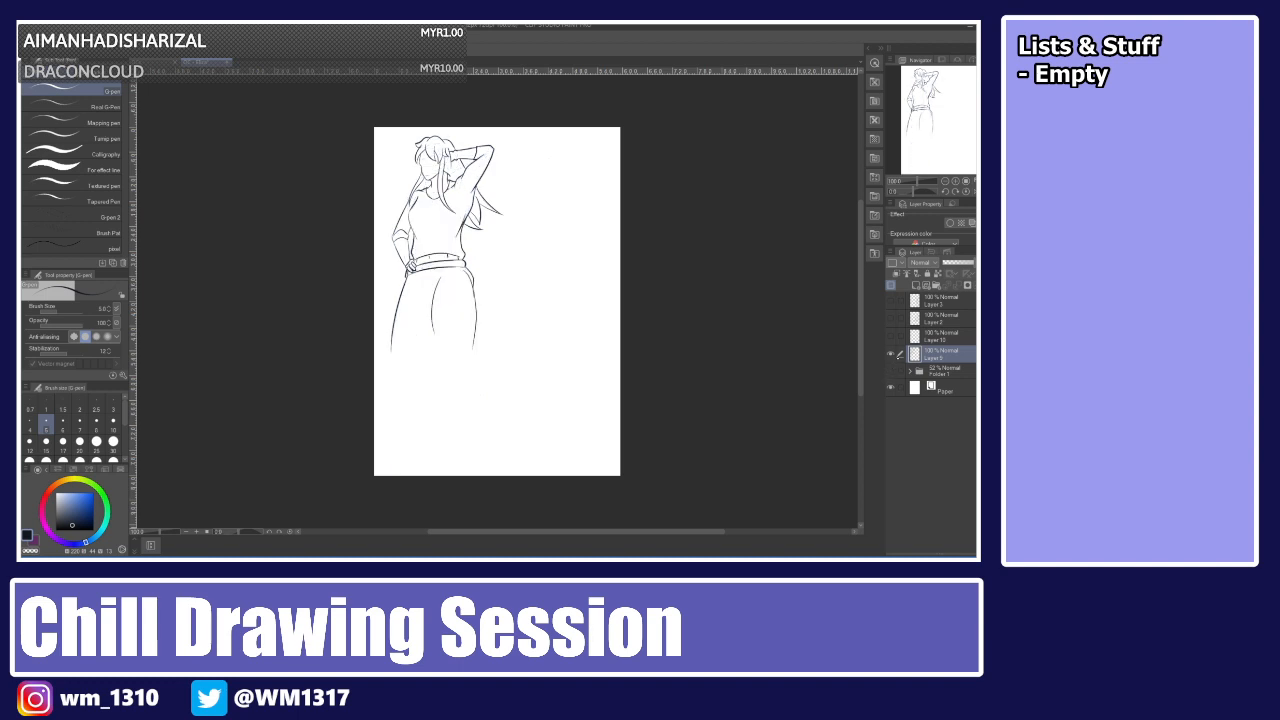
pyautogui.click(892, 371)
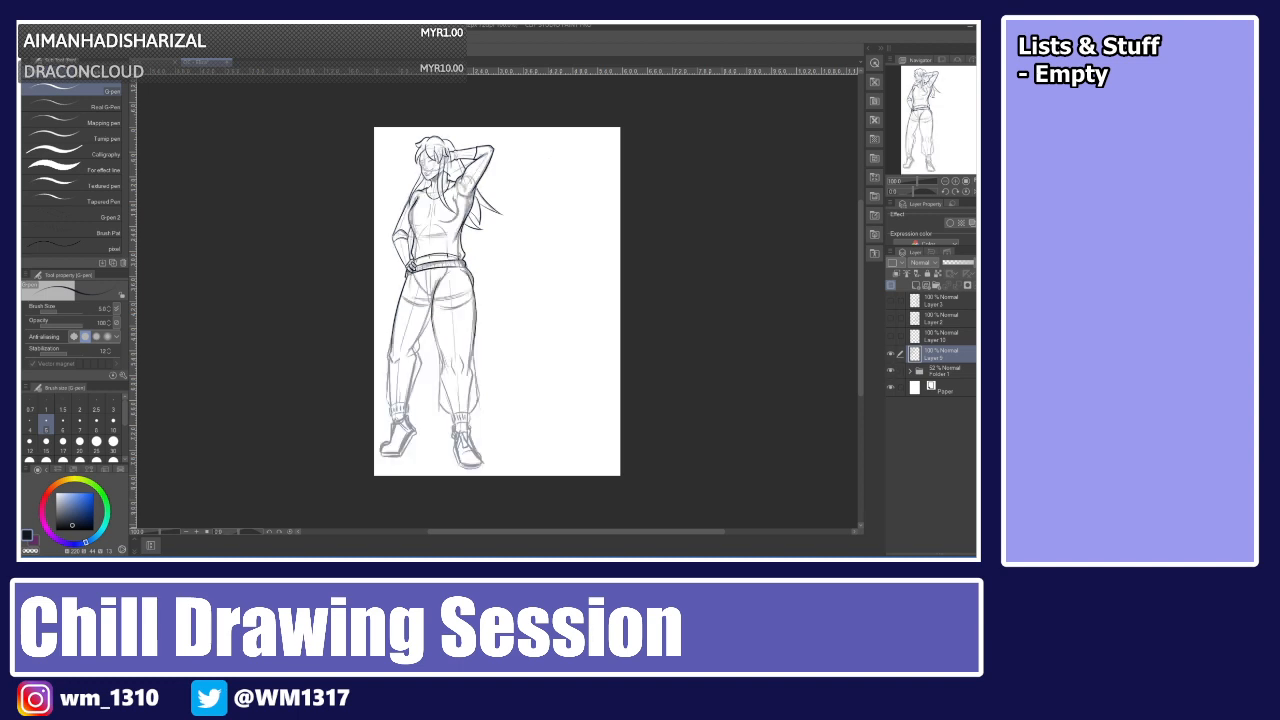
# Ink the inner outline of the pants leg from the thigh to the knee.
pyautogui.hotkey('ctrl', '+')
pyautogui.hotkey('ctrl', '+')
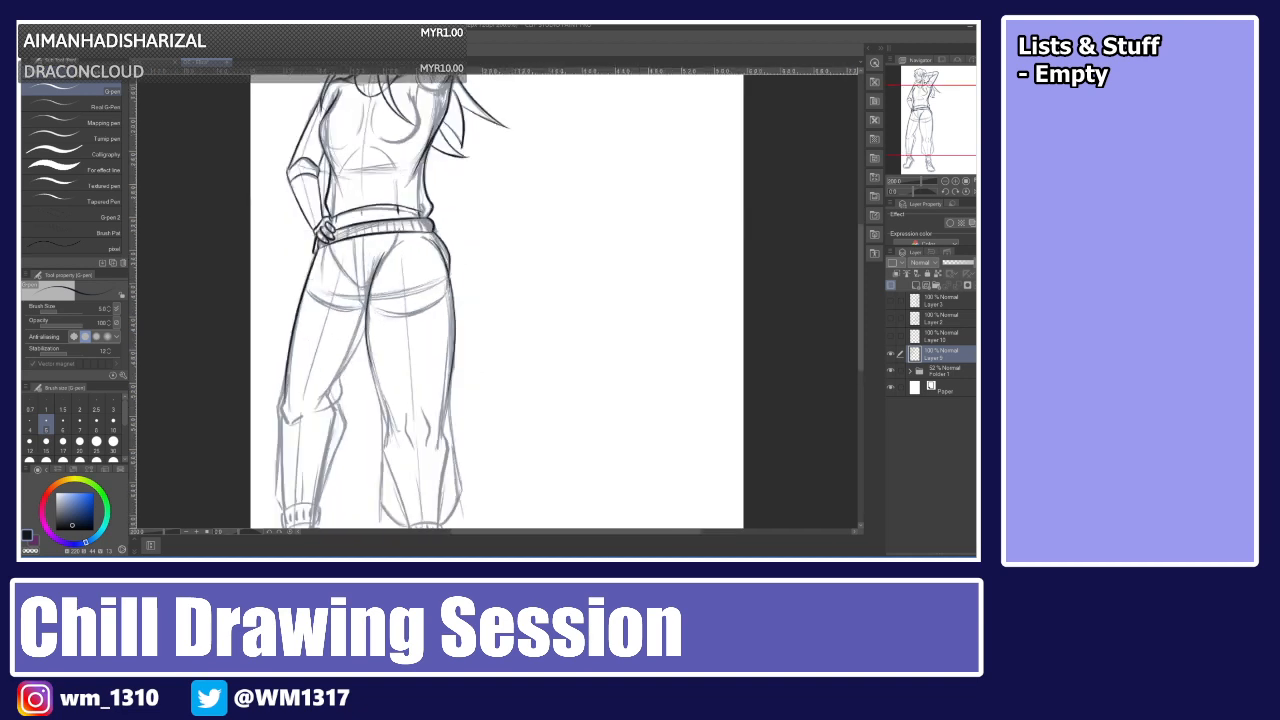
pyautogui.hotkey('ctrl', '+')
pyautogui.hotkey('ctrl', '+')
pyautogui.hotkey('ctrl', '+')
pyautogui.hotkey('ctrl', '+')
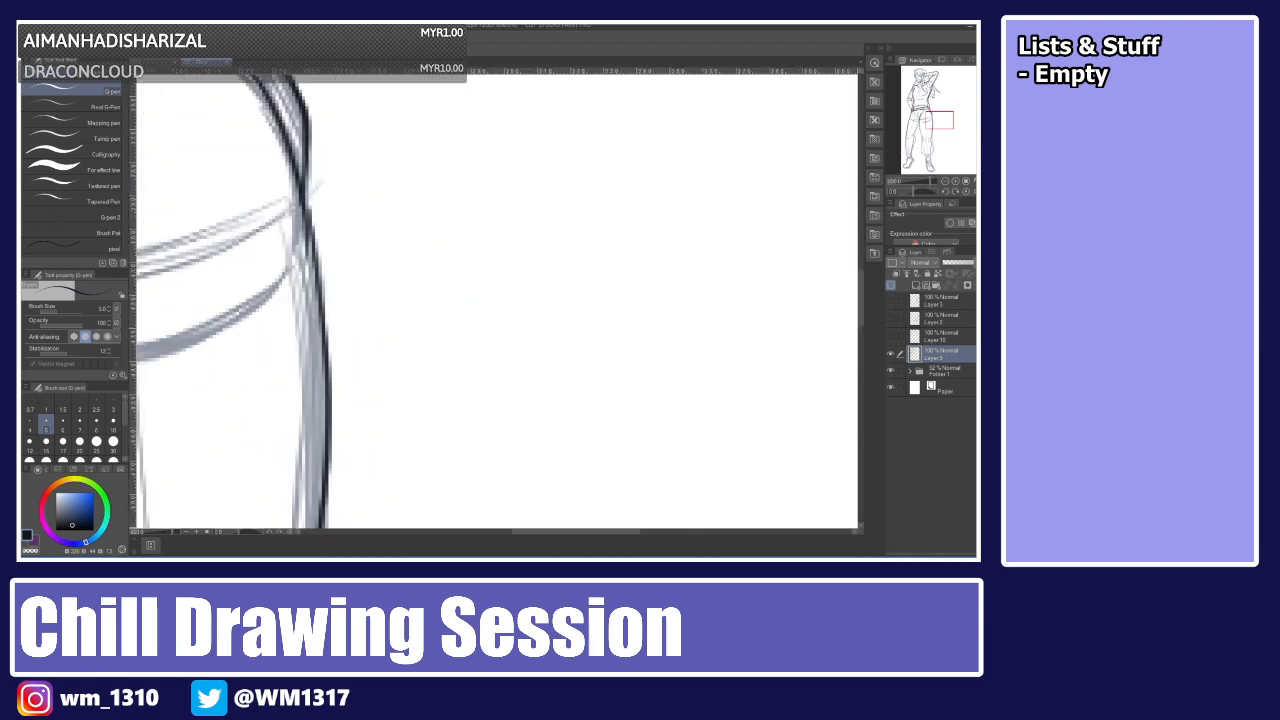
pyautogui.hotkey('ctrl', '-')
pyautogui.hotkey('ctrl', '-')
pyautogui.moveTo(860, 278); pyautogui.dragTo(800, 306)
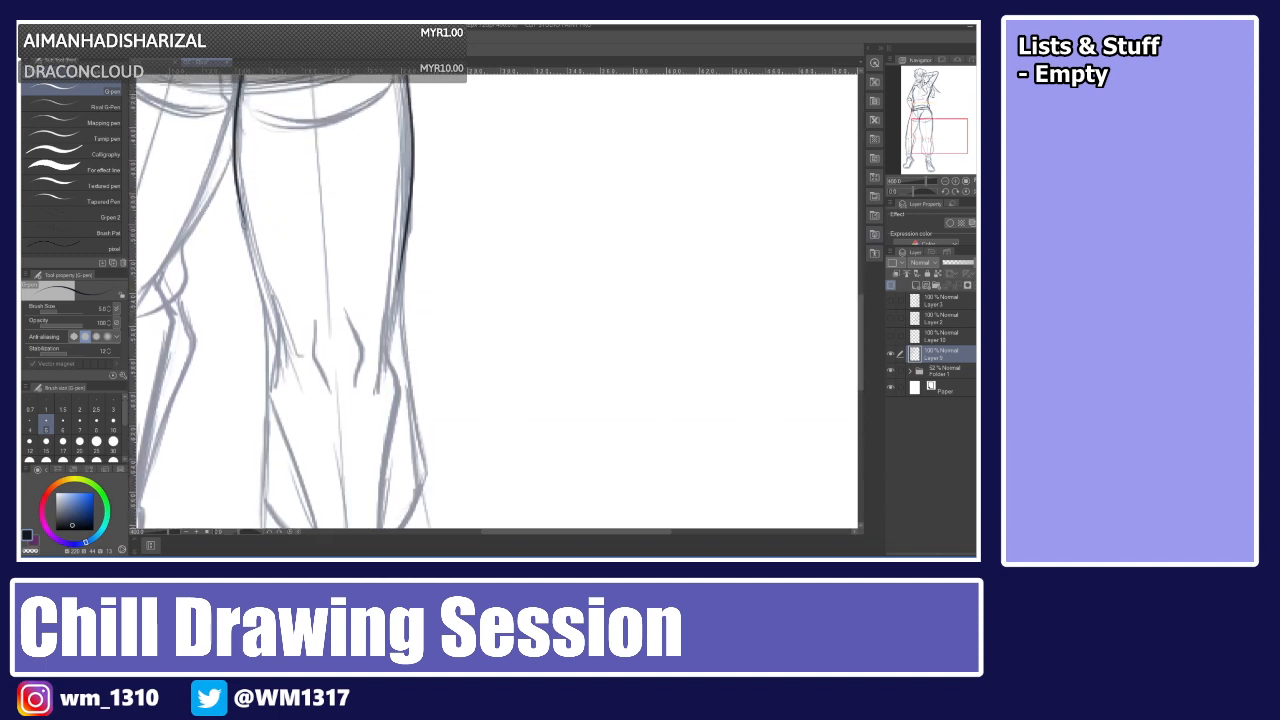
pyautogui.moveTo(237, 186); pyautogui.dragTo(289, 364)
pyautogui.hotkey('ctrl', 'z')
pyautogui.moveTo(237, 182); pyautogui.dragTo(288, 356)
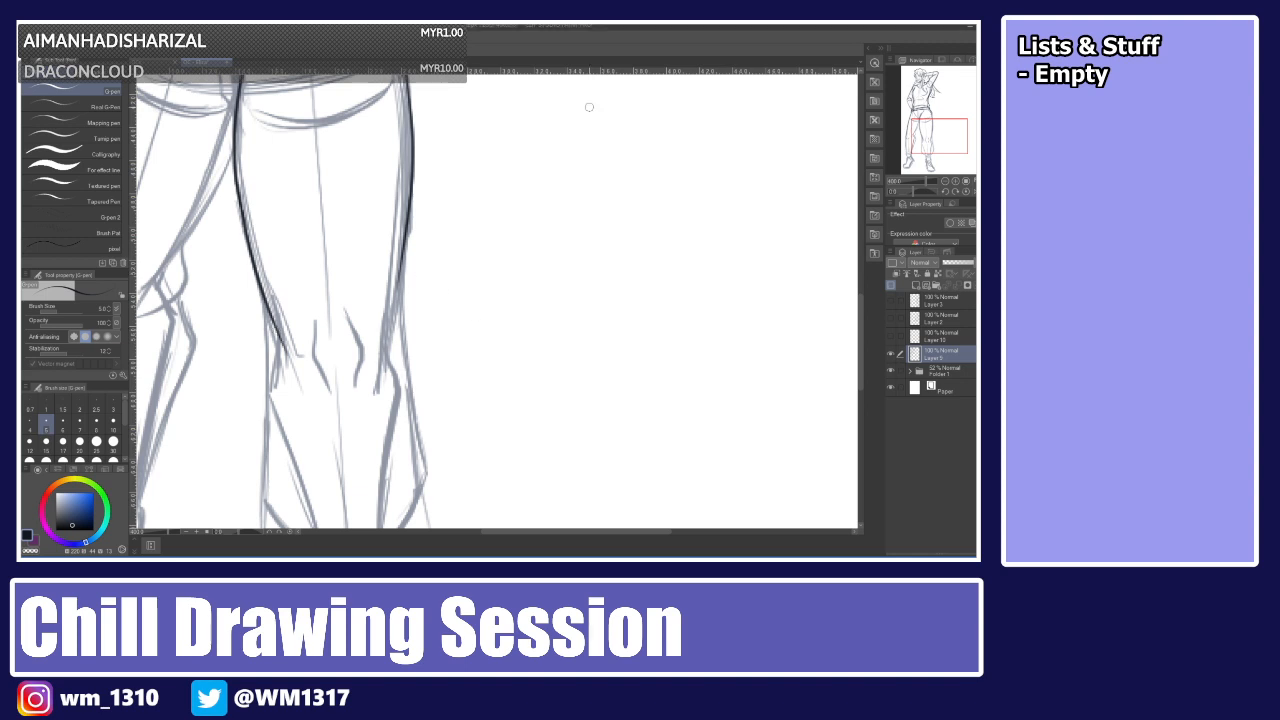
# Ink the pants leg's outer outline down to the knee.
pyautogui.moveTo(410, 208); pyautogui.dragTo(382, 362)
pyautogui.hotkey('ctrl', 'z')
pyautogui.moveTo(414, 206); pyautogui.dragTo(394, 336)
pyautogui.hotkey('ctrl', 'z')
pyautogui.moveTo(412, 208); pyautogui.dragTo(388, 344)
# Extend both outlines of the pants leg down toward the ankle.
pyautogui.scroll(-3, 837, 319)
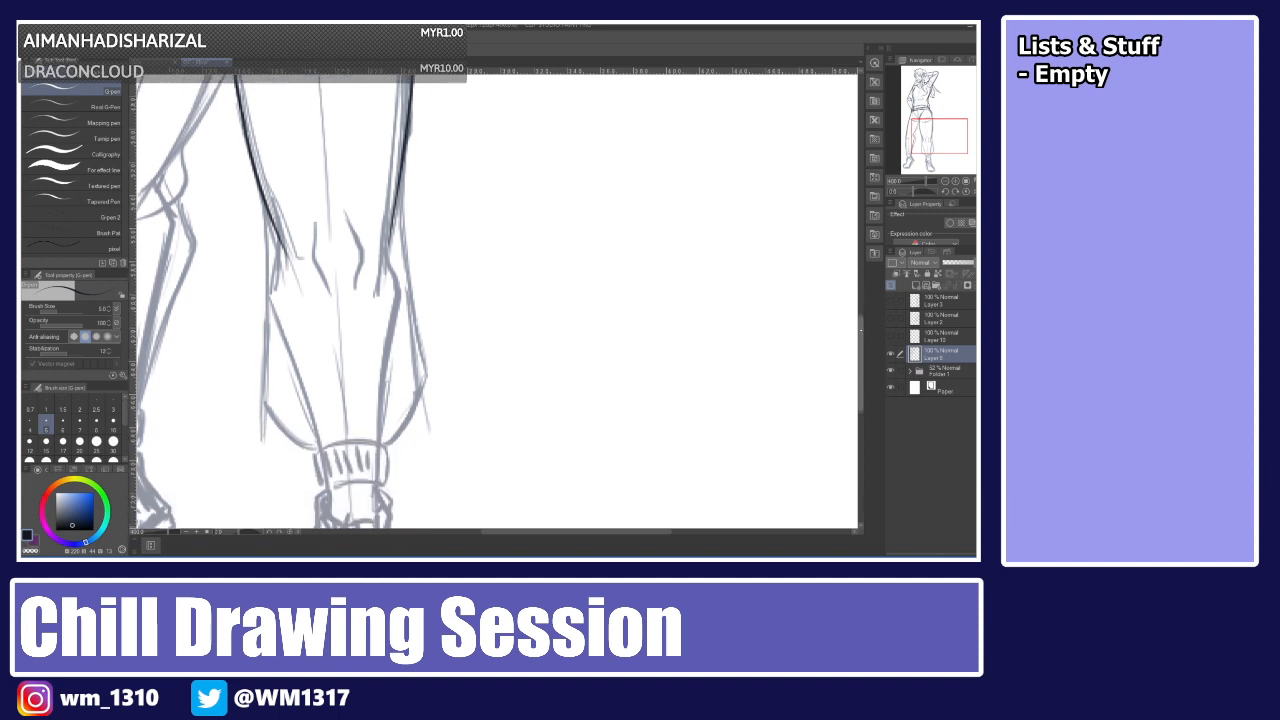
pyautogui.moveTo(262, 162); pyautogui.dragTo(256, 348)
pyautogui.hotkey('ctrl', 'z')
pyautogui.moveTo(264, 164); pyautogui.dragTo(256, 350)
pyautogui.moveTo(405, 130); pyautogui.dragTo(428, 350)
# Ink the pants leg's lower curve where it gathers into the cuff.
pyautogui.moveTo(264, 362)
pyautogui.mouseDown()
pyautogui.moveTo(287, 410)
pyautogui.moveTo(322, 424)
pyautogui.mouseUp()
pyautogui.hotkey('ctrl', 'z')
pyautogui.moveTo(265, 365); pyautogui.dragTo(320, 428)
pyautogui.hotkey('ctrl', 'z')
pyautogui.moveTo(262, 360); pyautogui.dragTo(317, 425)
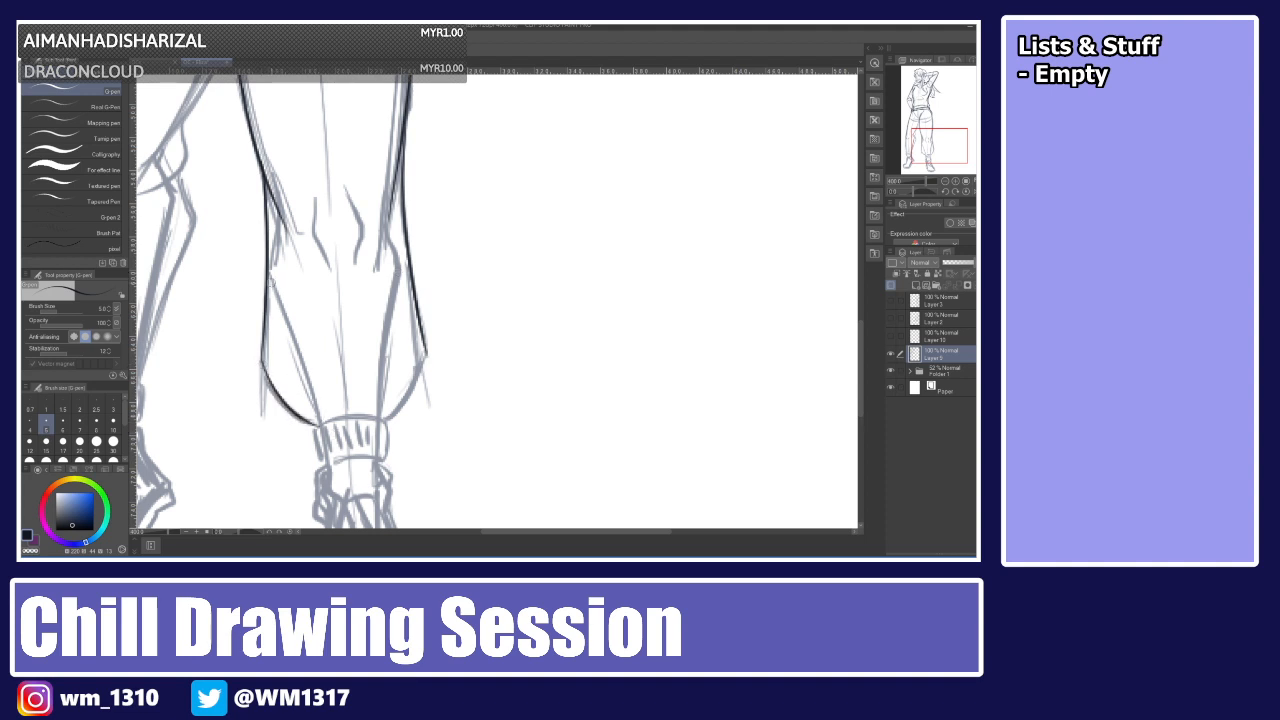
pyautogui.moveTo(426, 352)
pyautogui.mouseDown()
pyautogui.moveTo(388, 420)
pyautogui.moveTo(374, 416)
pyautogui.moveTo(386, 462)
pyautogui.mouseUp()
pyautogui.hotkey('ctrl', 'z')
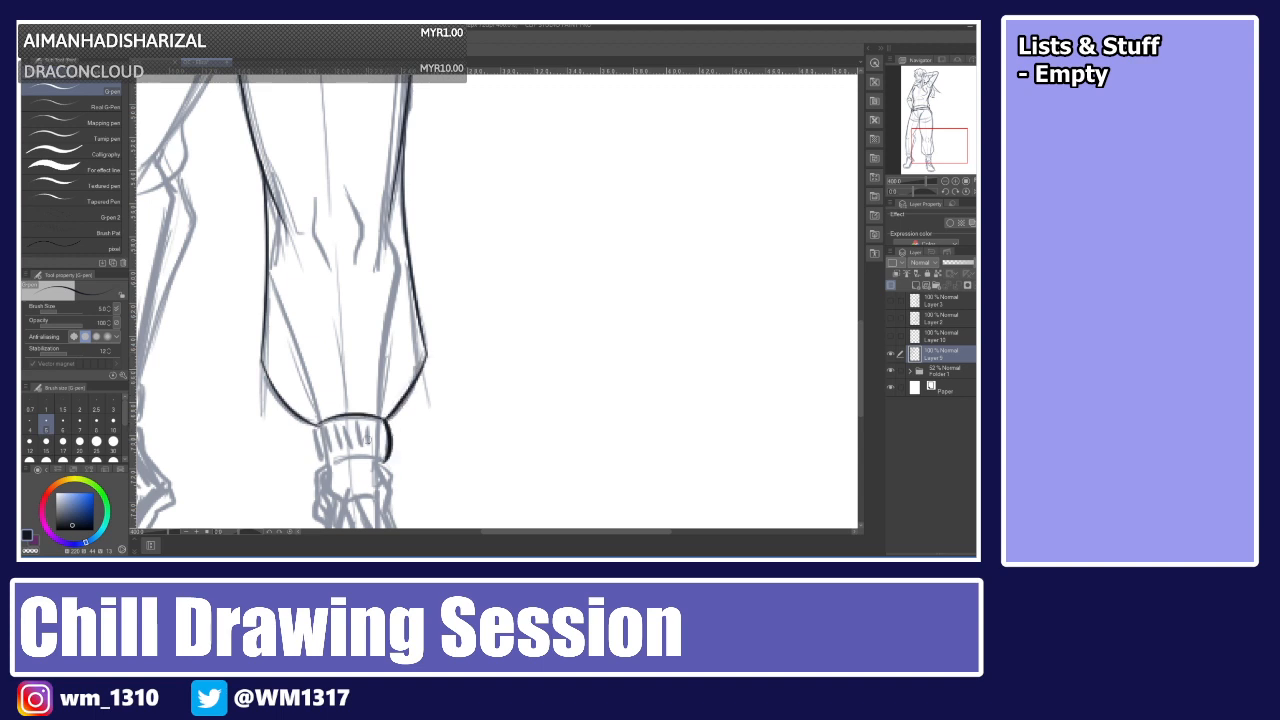
# Ink the cuff's outline and ribbing at the bottom of the pants leg.
pyautogui.moveTo(316, 425); pyautogui.dragTo(322, 464)
pyautogui.hotkey('ctrl', 'z')
pyautogui.moveTo(316, 425)
pyautogui.mouseDown()
pyautogui.moveTo(322, 464)
pyautogui.moveTo(318, 436)
pyautogui.moveTo(321, 462)
pyautogui.moveTo(388, 461)
pyautogui.mouseUp()
pyautogui.hotkey('ctrl', 'z')
pyautogui.hotkey('ctrl', 'z')
pyautogui.moveTo(322, 431)
pyautogui.mouseDown()
pyautogui.moveTo(326, 454)
pyautogui.moveTo(381, 453)
pyautogui.mouseUp()
pyautogui.hotkey('ctrl', 'z')
pyautogui.hotkey('ctrl', 'z')
pyautogui.hotkey('ctrl', 'z')
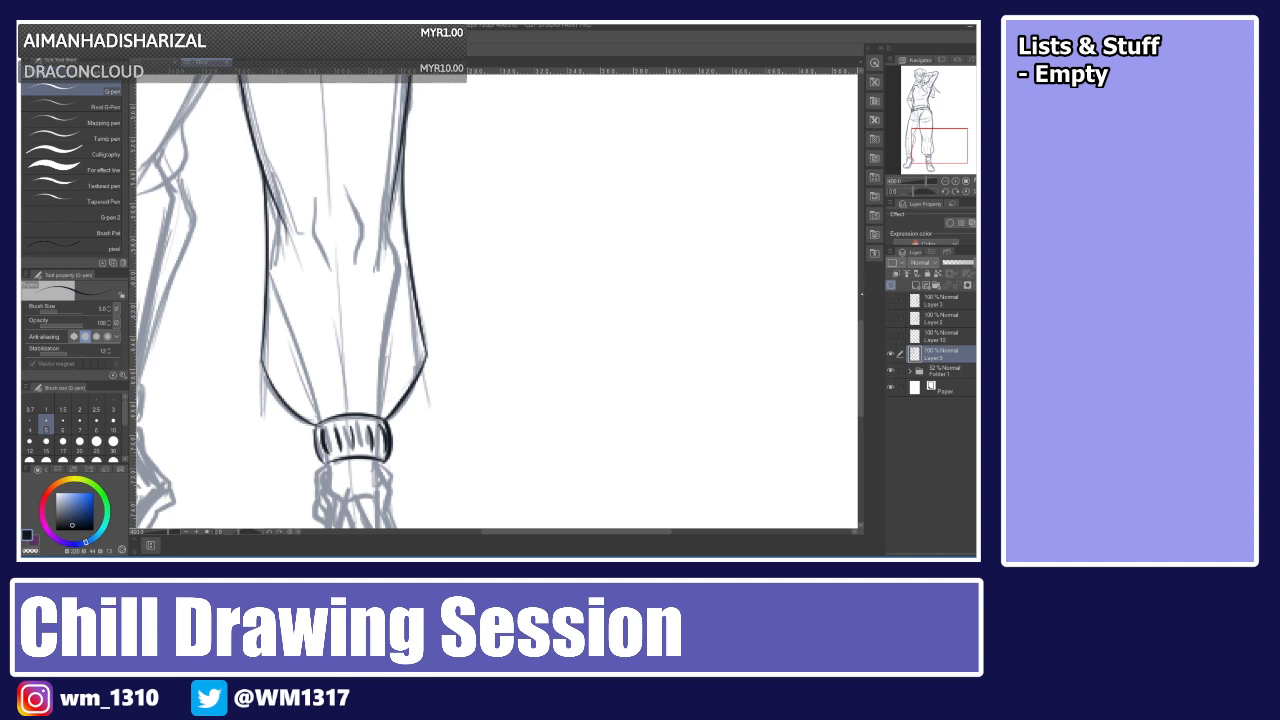
# Ink the shoe's tongue and ankle strap below the cuff.
pyautogui.scroll(-3, 497, 300)
pyautogui.moveTo(328, 316)
pyautogui.mouseDown()
pyautogui.moveTo(331, 340)
pyautogui.moveTo(380, 324)
pyautogui.moveTo(377, 340)
pyautogui.moveTo(339, 354)
pyautogui.moveTo(388, 348)
pyautogui.moveTo(378, 402)
pyautogui.mouseUp()
pyautogui.hotkey('ctrl', 'z')
pyautogui.hotkey('ctrl', 'z')
pyautogui.hotkey('ctrl', 'z')
pyautogui.moveTo(340, 354)
pyautogui.mouseDown()
pyautogui.moveTo(378, 402)
pyautogui.moveTo(323, 322)
pyautogui.mouseUp()
pyautogui.moveTo(380, 362)
pyautogui.mouseDown()
pyautogui.moveTo(386, 318)
pyautogui.moveTo(381, 364)
pyautogui.moveTo(379, 335)
pyautogui.moveTo(316, 330)
pyautogui.moveTo(313, 357)
pyautogui.mouseUp()
pyautogui.hotkey('ctrl', 'z')
pyautogui.hotkey('ctrl', 'z')
pyautogui.hotkey('ctrl', 'z')
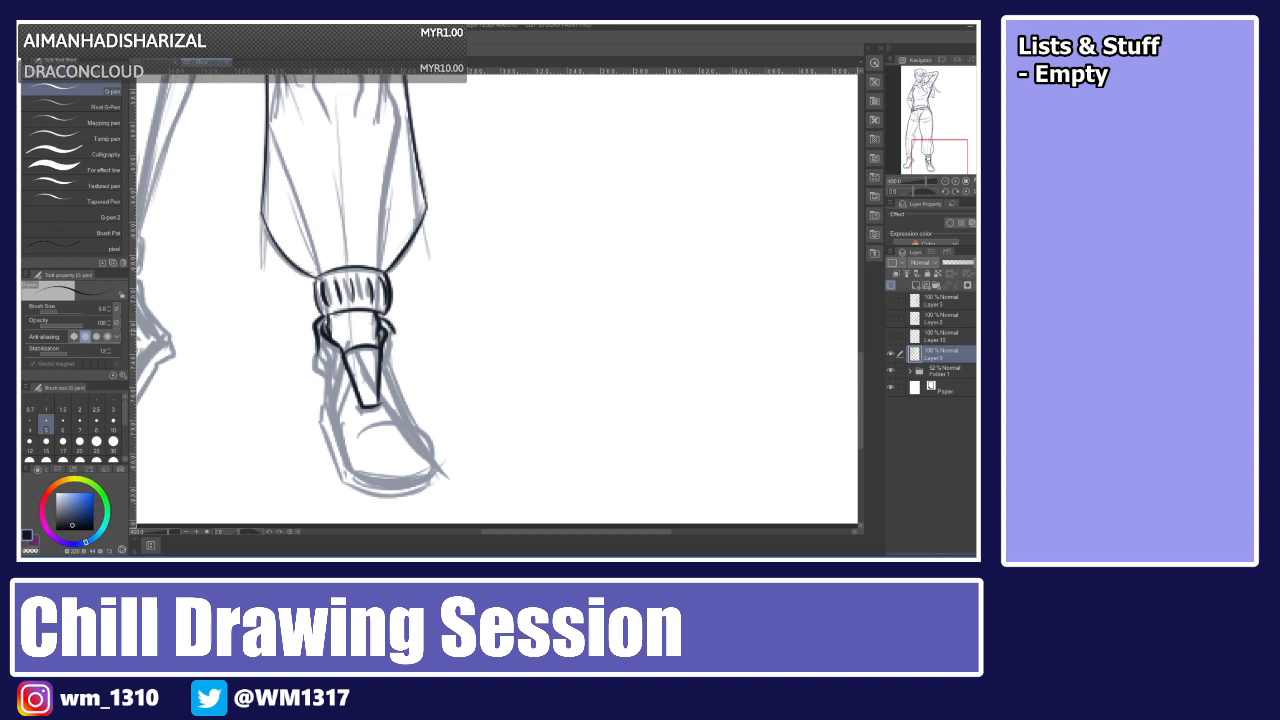
# Ink the shoe's side, rounded toe cap and sole outline.
pyautogui.moveTo(395, 331); pyautogui.dragTo(388, 369)
pyautogui.moveTo(386, 360); pyautogui.dragTo(420, 428)
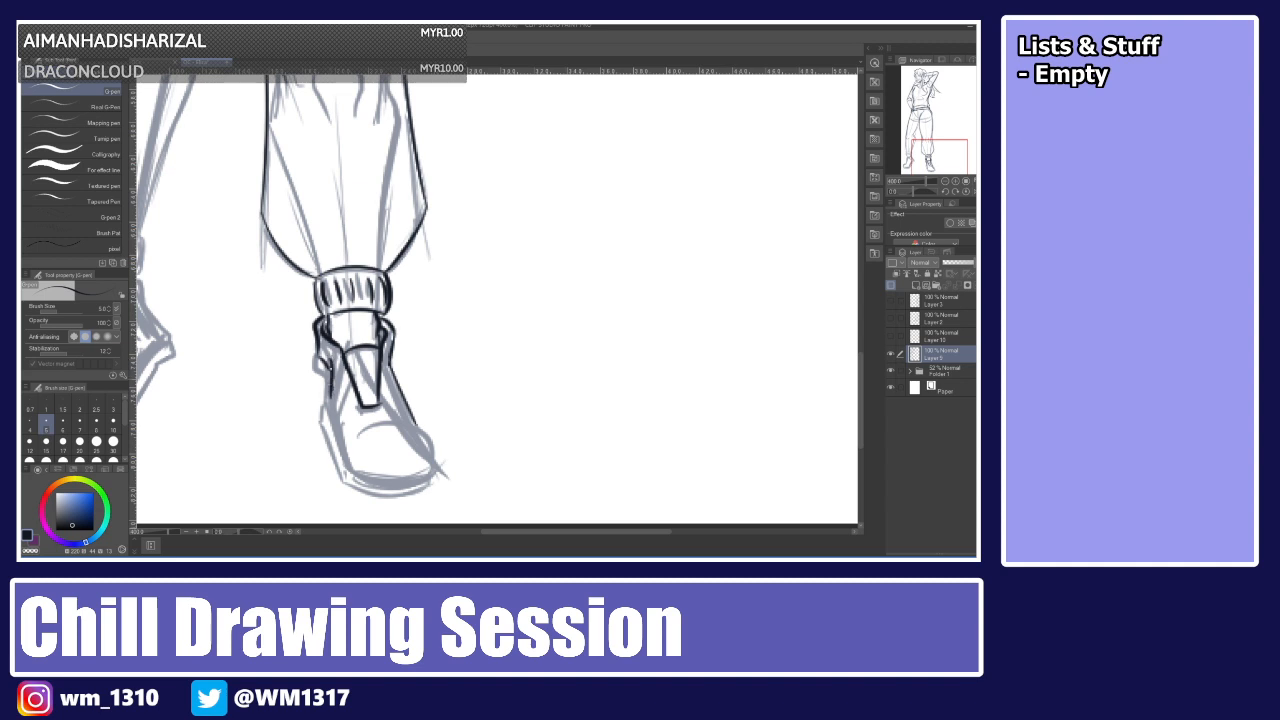
pyautogui.moveTo(326, 386); pyautogui.dragTo(346, 456)
pyautogui.moveTo(361, 435); pyautogui.dragTo(436, 456)
pyautogui.hotkey('ctrl', 'z')
pyautogui.moveTo(355, 440)
pyautogui.mouseDown()
pyautogui.moveTo(379, 421)
pyautogui.moveTo(433, 462)
pyautogui.mouseUp()
pyautogui.moveTo(345, 457); pyautogui.dragTo(438, 464)
pyautogui.hotkey('ctrl', 'z')
pyautogui.moveTo(342, 443)
pyautogui.mouseDown()
pyautogui.moveTo(352, 469)
pyautogui.moveTo(403, 480)
pyautogui.moveTo(436, 461)
pyautogui.mouseUp()
pyautogui.hotkey('ctrl', 'z')
pyautogui.moveTo(350, 470); pyautogui.dragTo(434, 462)
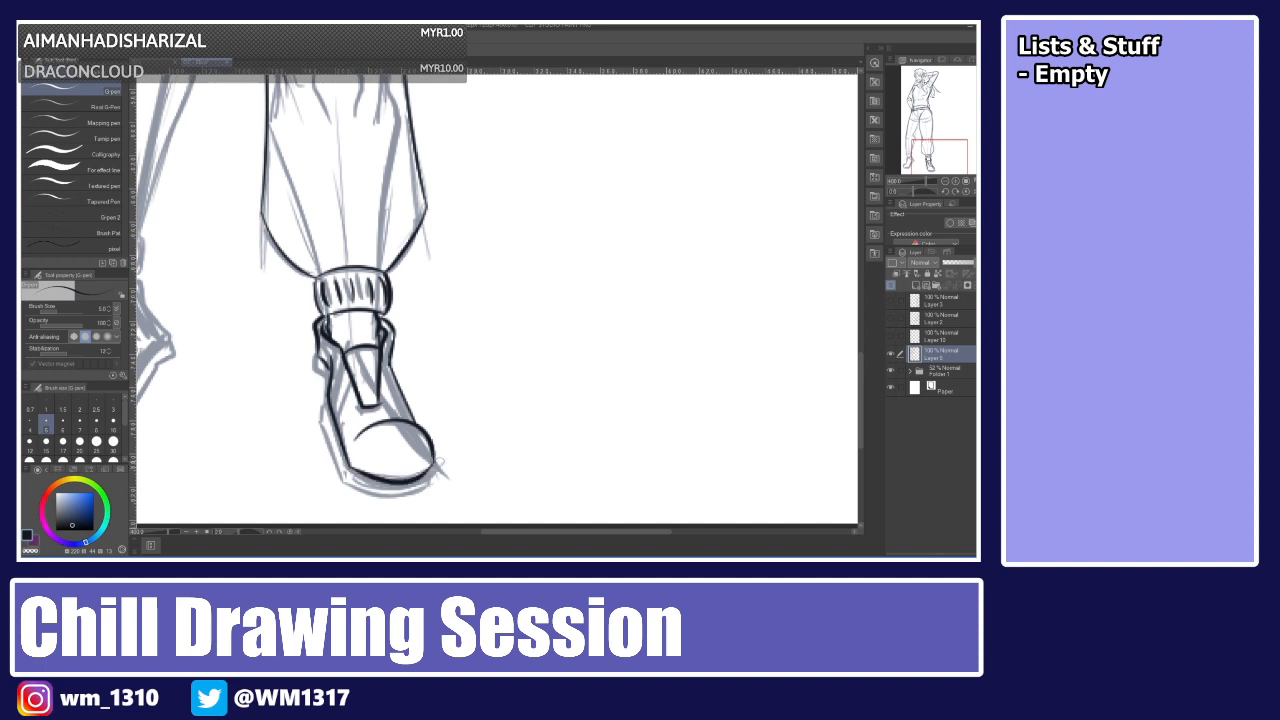
pyautogui.moveTo(317, 353)
pyautogui.mouseDown()
pyautogui.moveTo(345, 482)
pyautogui.moveTo(434, 488)
pyautogui.moveTo(434, 472)
pyautogui.moveTo(414, 493)
pyautogui.mouseUp()
pyautogui.hotkey('ctrl', 'z')
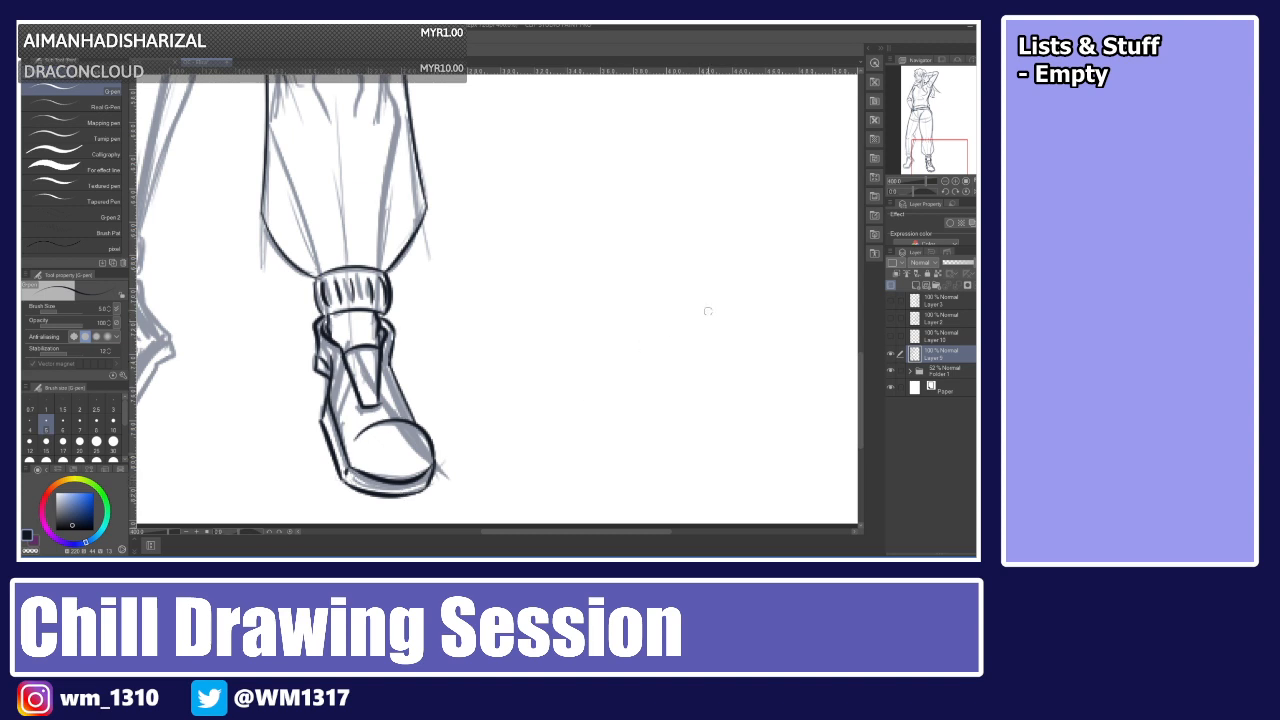
# Ink the fold lines at the knee of the other pants leg.
pyautogui.moveTo(556, 531); pyautogui.dragTo(490, 531)
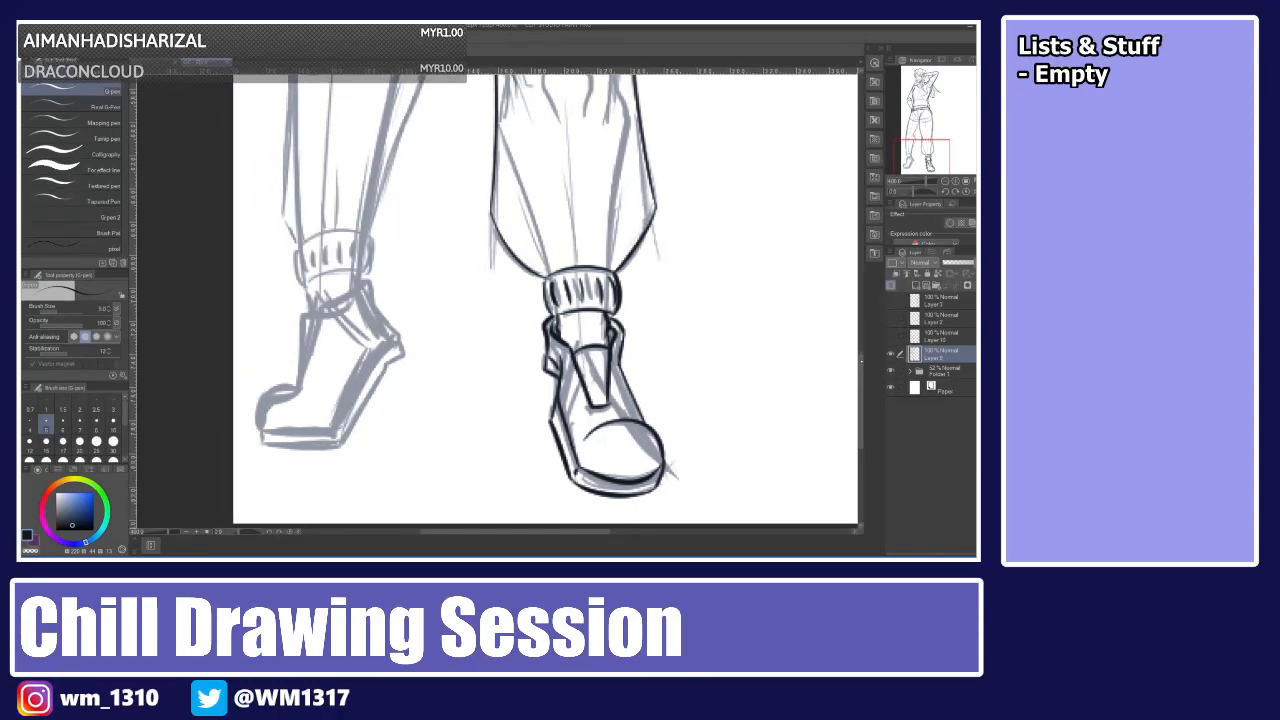
pyautogui.moveTo(861, 362); pyautogui.dragTo(854, 296)
pyautogui.moveTo(462, 200); pyautogui.dragTo(366, 345)
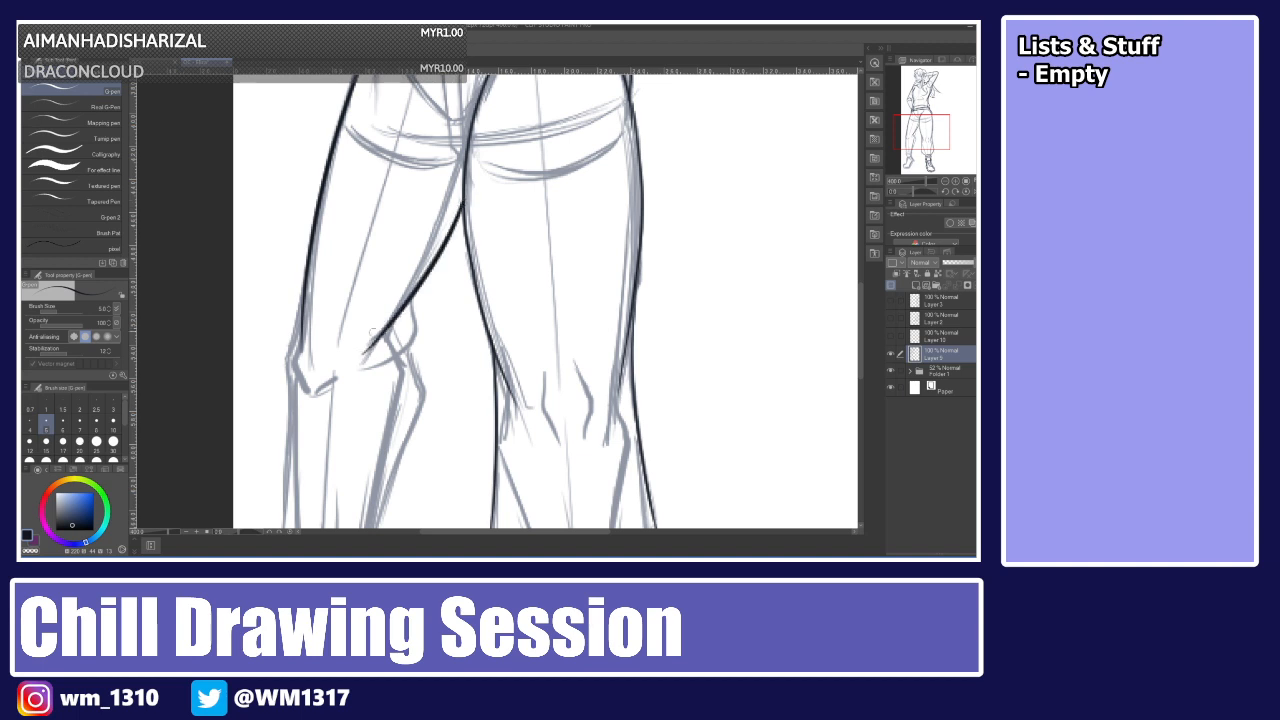
pyautogui.moveTo(408, 298)
pyautogui.mouseDown()
pyautogui.moveTo(415, 322)
pyautogui.moveTo(362, 350)
pyautogui.moveTo(364, 376)
pyautogui.mouseUp()
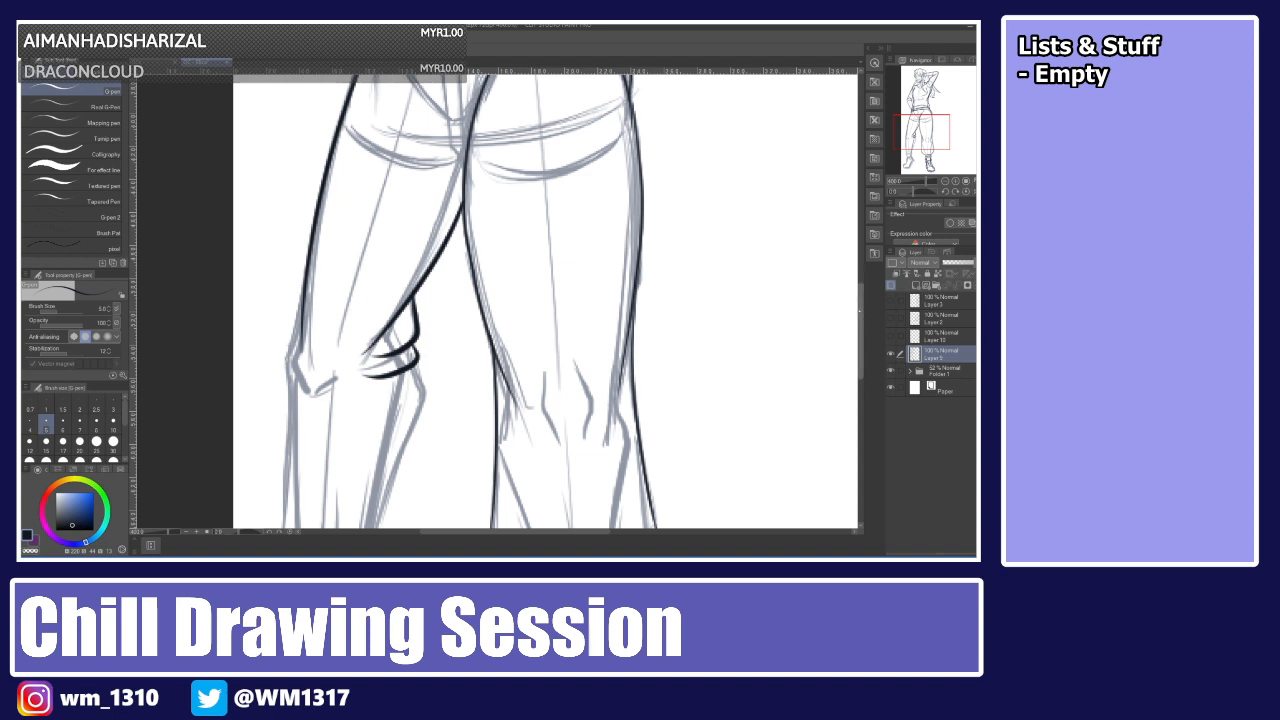
# Ink both outlines of the other pants leg from the knee down to the cuff.
pyautogui.scroll(-2, 545, 300)
pyautogui.scroll(-3, 545, 300)
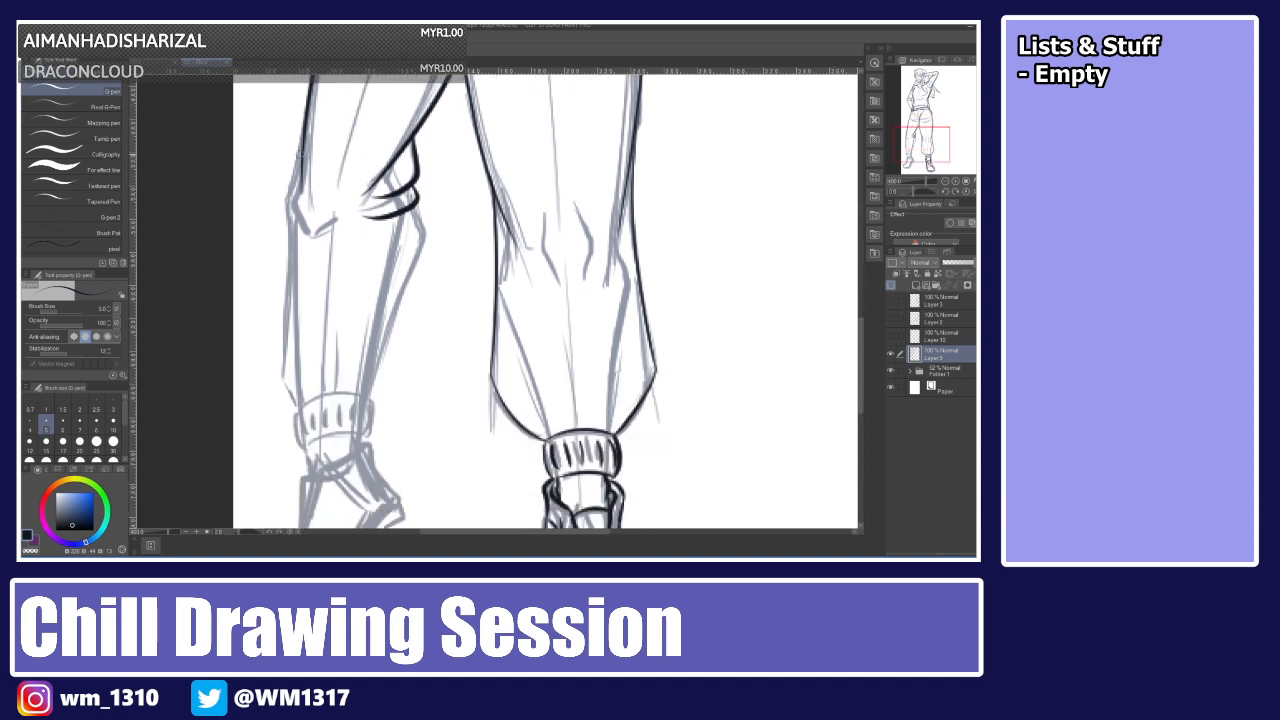
pyautogui.moveTo(290, 184)
pyautogui.mouseDown()
pyautogui.moveTo(305, 242)
pyautogui.moveTo(286, 270)
pyautogui.moveTo(278, 376)
pyautogui.mouseUp()
pyautogui.hotkey('ctrl', 'z')
pyautogui.hotkey('ctrl', 'z')
pyautogui.moveTo(302, 145); pyautogui.dragTo(278, 405)
pyautogui.hotkey('ctrl', 'z')
pyautogui.moveTo(303, 149); pyautogui.dragTo(290, 358)
pyautogui.hotkey('ctrl', 'z')
pyautogui.moveTo(304, 144); pyautogui.dragTo(288, 334)
pyautogui.moveTo(291, 285); pyautogui.dragTo(283, 376)
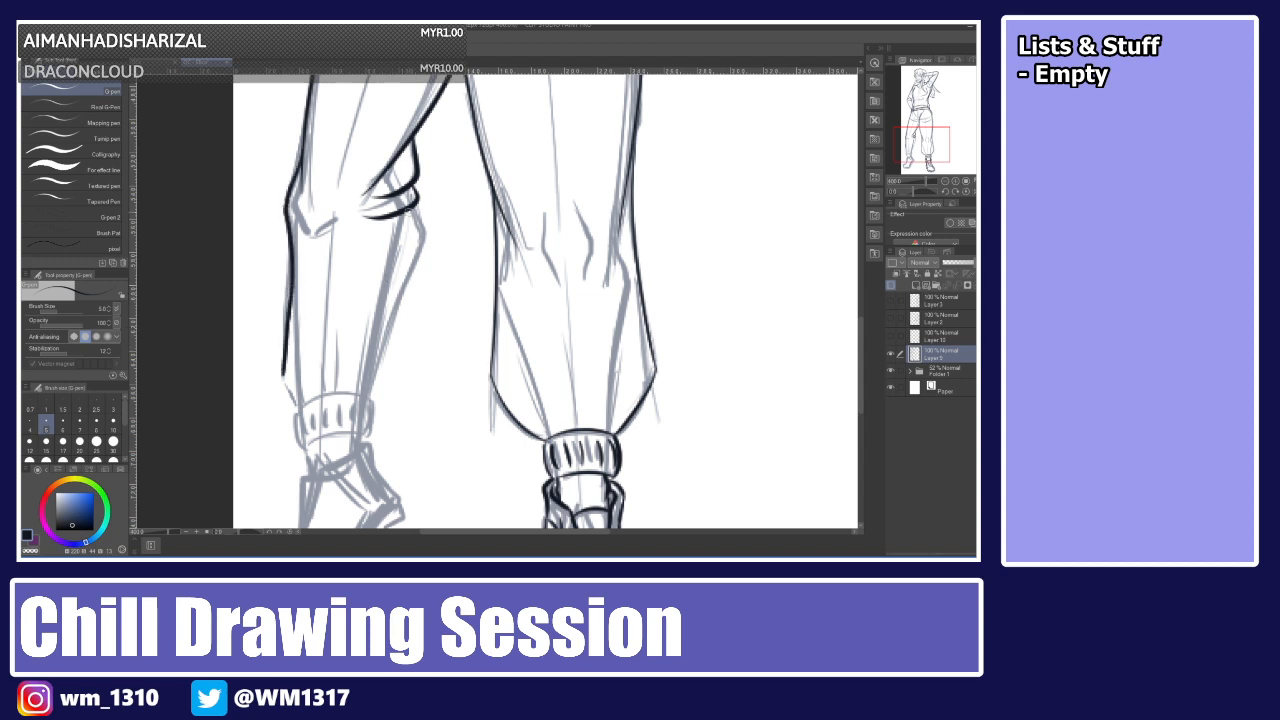
pyautogui.moveTo(418, 210); pyautogui.dragTo(372, 398)
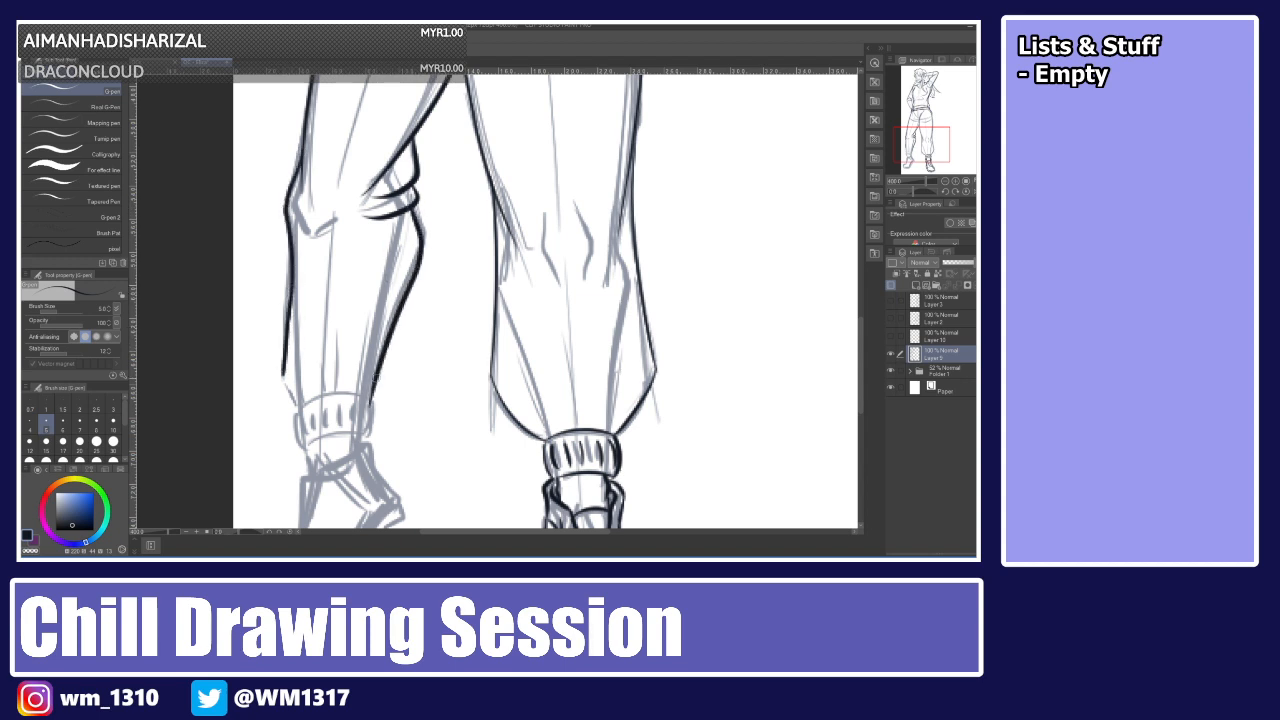
# Ink the outline of the other leg's gathered cuff.
pyautogui.moveTo(283, 368)
pyautogui.mouseDown()
pyautogui.moveTo(296, 405)
pyautogui.moveTo(362, 396)
pyautogui.moveTo(379, 408)
pyautogui.mouseUp()
pyautogui.hotkey('ctrl', 'z')
pyautogui.moveTo(295, 414); pyautogui.dragTo(379, 407)
pyautogui.hotkey('ctrl', 'z')
pyautogui.moveTo(296, 412)
pyautogui.mouseDown()
pyautogui.moveTo(350, 396)
pyautogui.moveTo(374, 411)
pyautogui.mouseUp()
pyautogui.hotkey('ctrl', 'z')
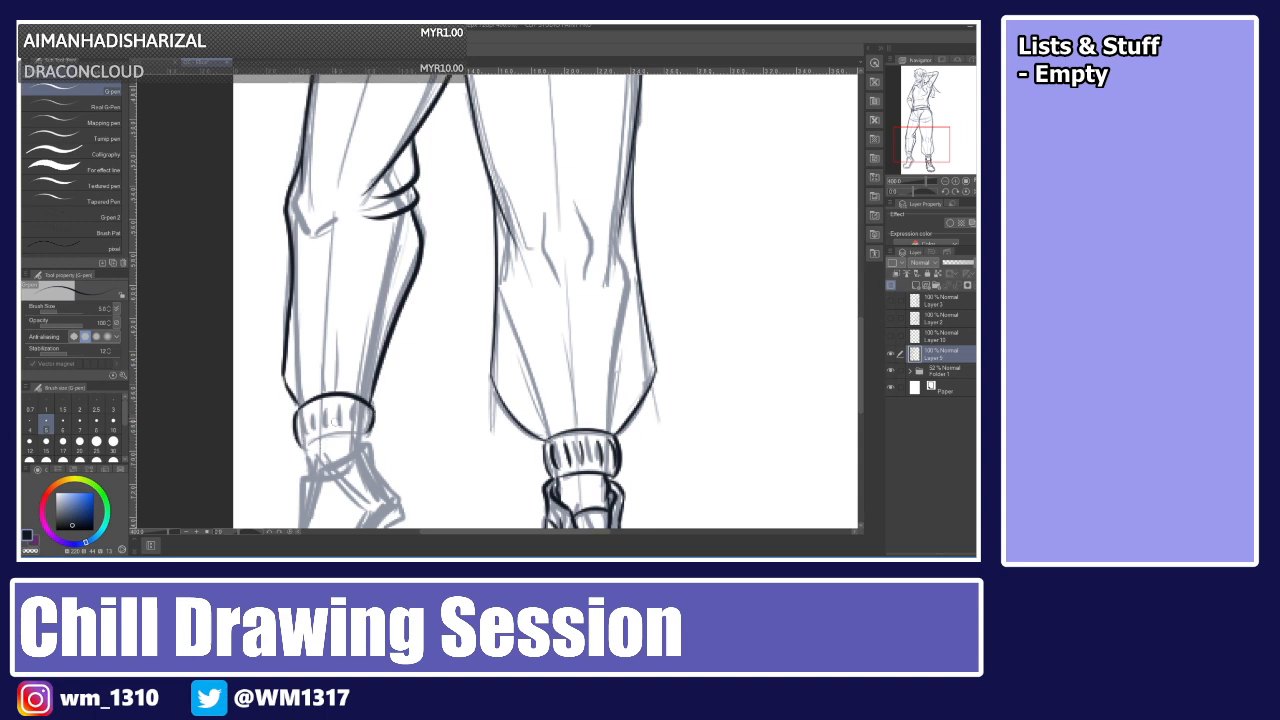
pyautogui.moveTo(304, 445); pyautogui.dragTo(368, 436)
pyautogui.hotkey('ctrl', 'z')
pyautogui.hotkey('ctrl', 'z')
pyautogui.hotkey('ctrl', 'z')
pyautogui.hotkey('ctrl', 'z')
pyautogui.hotkey('ctrl', 'z')
pyautogui.hotkey('ctrl', 'z')
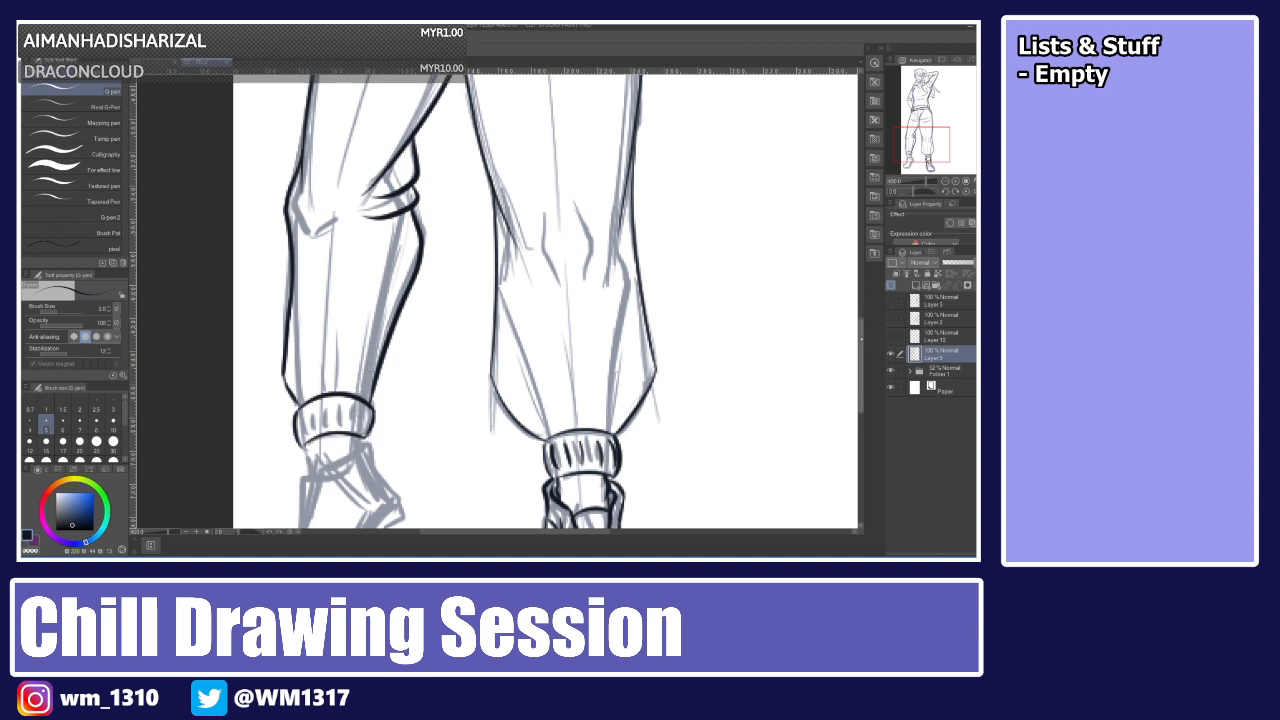
# Ink the ankle line just below the other leg's cuff.
pyautogui.scroll(10, 842, 205)
pyautogui.scroll(3, 842, 205)
pyautogui.scroll(-15, 845, 300)
pyautogui.scroll(-3, 850, 390)
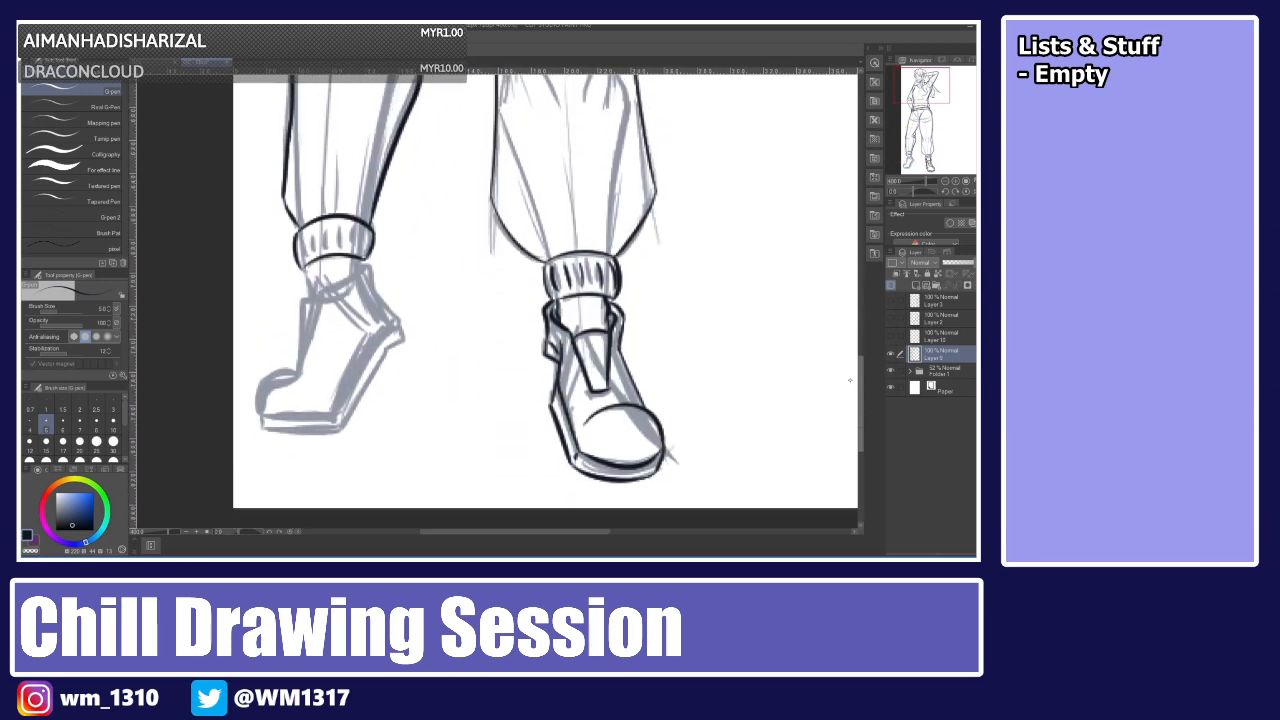
pyautogui.scroll(5, 850, 390)
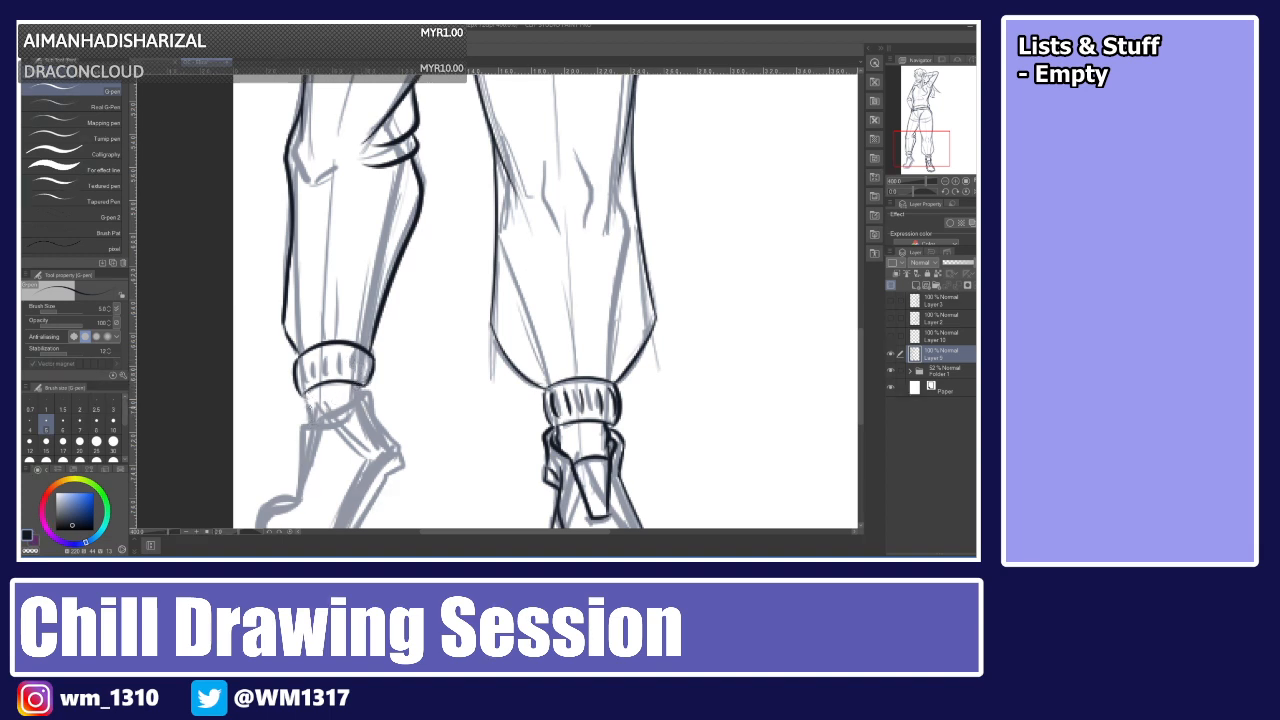
pyautogui.moveTo(316, 420)
pyautogui.mouseDown()
pyautogui.moveTo(372, 388)
pyautogui.moveTo(397, 451)
pyautogui.mouseUp()
pyautogui.hotkey('ctrl', 'z')
pyautogui.hotkey('ctrl', 'z')
pyautogui.hotkey('ctrl', 'z')
pyautogui.moveTo(359, 393)
pyautogui.mouseDown()
pyautogui.moveTo(370, 390)
pyautogui.moveTo(398, 449)
pyautogui.mouseUp()
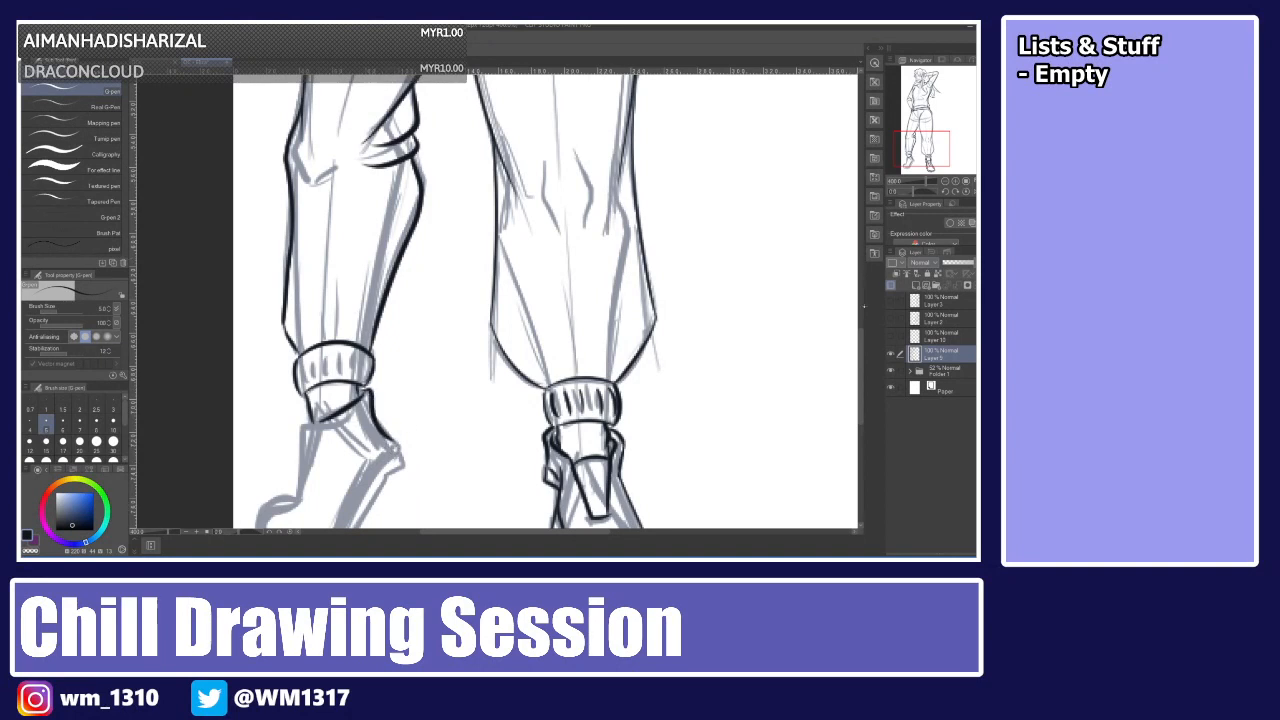
# Ink the other shoe's ankle strap and toe outline.
pyautogui.scroll(-3, 835, 340)
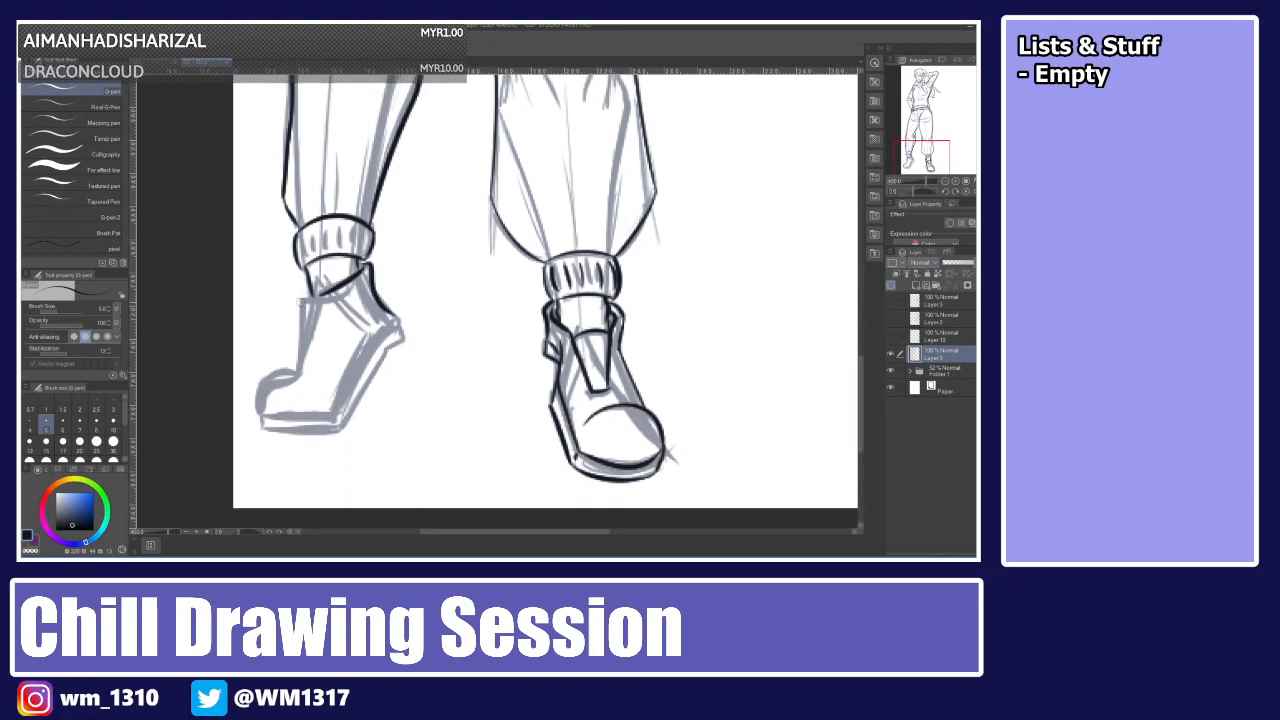
pyautogui.moveTo(324, 292); pyautogui.dragTo(304, 368)
pyautogui.moveTo(301, 302); pyautogui.dragTo(299, 373)
pyautogui.moveTo(258, 416)
pyautogui.mouseDown()
pyautogui.moveTo(262, 381)
pyautogui.moveTo(310, 362)
pyautogui.mouseUp()
pyautogui.hotkey('ctrl', 'z')
pyautogui.moveTo(258, 414); pyautogui.dragTo(303, 371)
pyautogui.hotkey('ctrl', 'z')
pyautogui.moveTo(258, 414); pyautogui.dragTo(303, 369)
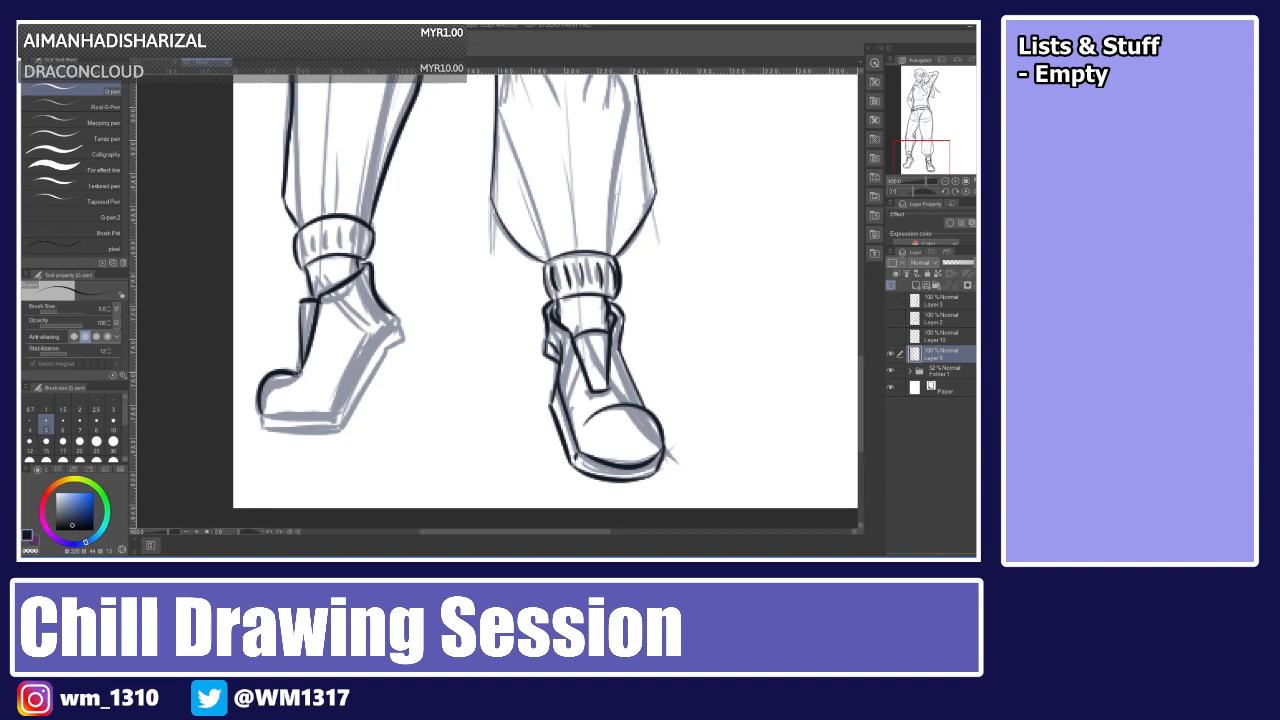
pyautogui.moveTo(262, 415)
pyautogui.mouseDown()
pyautogui.moveTo(342, 413)
pyautogui.moveTo(326, 413)
pyautogui.moveTo(372, 338)
pyautogui.mouseUp()
pyautogui.hotkey('ctrl', 'z')
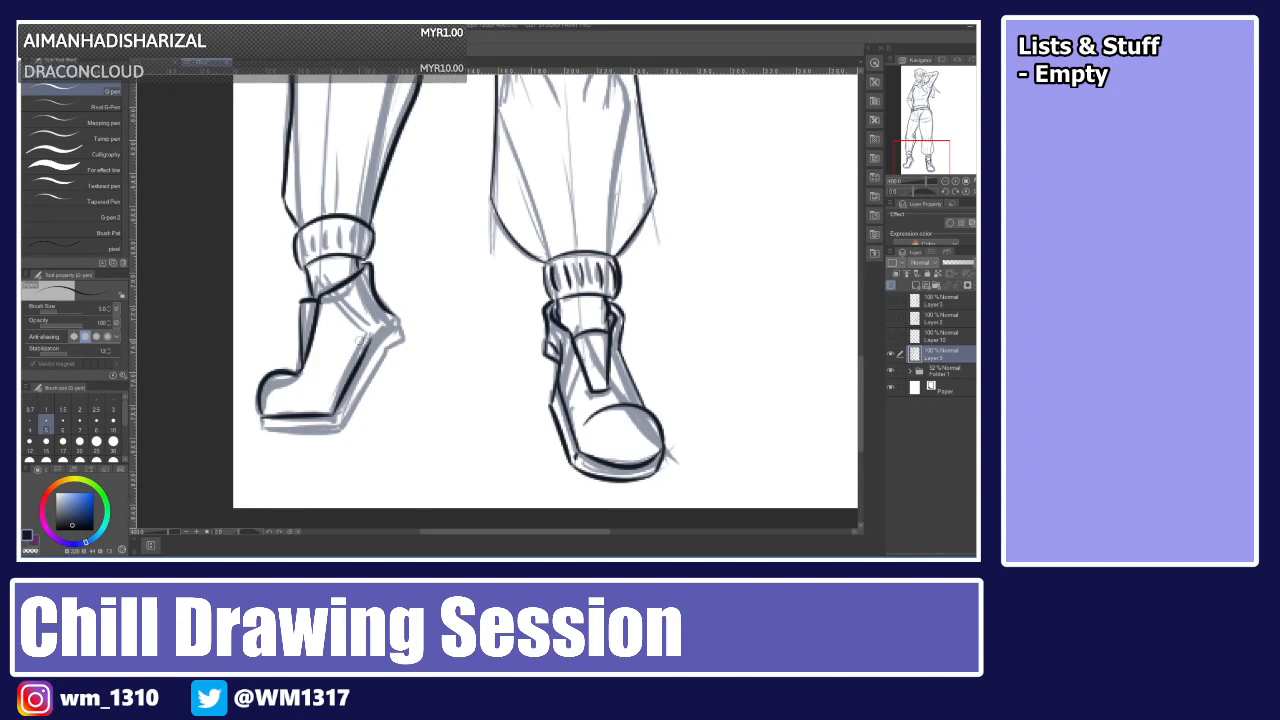
# Ink the other shoe's side panel and sole.
pyautogui.moveTo(370, 340); pyautogui.dragTo(401, 331)
pyautogui.hotkey('ctrl', 'z')
pyautogui.moveTo(399, 330); pyautogui.dragTo(344, 428)
pyautogui.hotkey('ctrl', 'z')
pyautogui.moveTo(385, 347); pyautogui.dragTo(344, 427)
pyautogui.hotkey('ctrl', 'z')
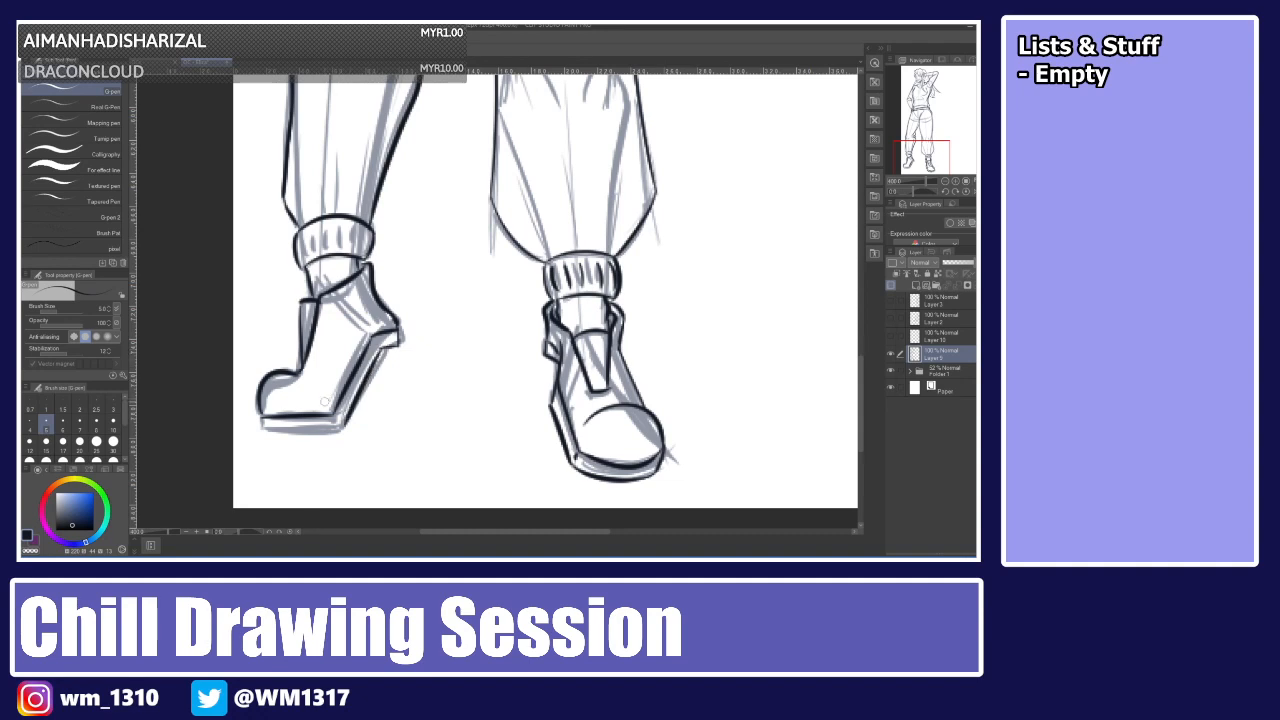
pyautogui.moveTo(262, 418); pyautogui.dragTo(263, 432)
pyautogui.moveTo(263, 432); pyautogui.dragTo(346, 431)
pyautogui.hotkey('ctrl', 'z')
# Create a new layer above the current lineart layer and zoom in on the face.
pyautogui.scroll(10, 848, 188)
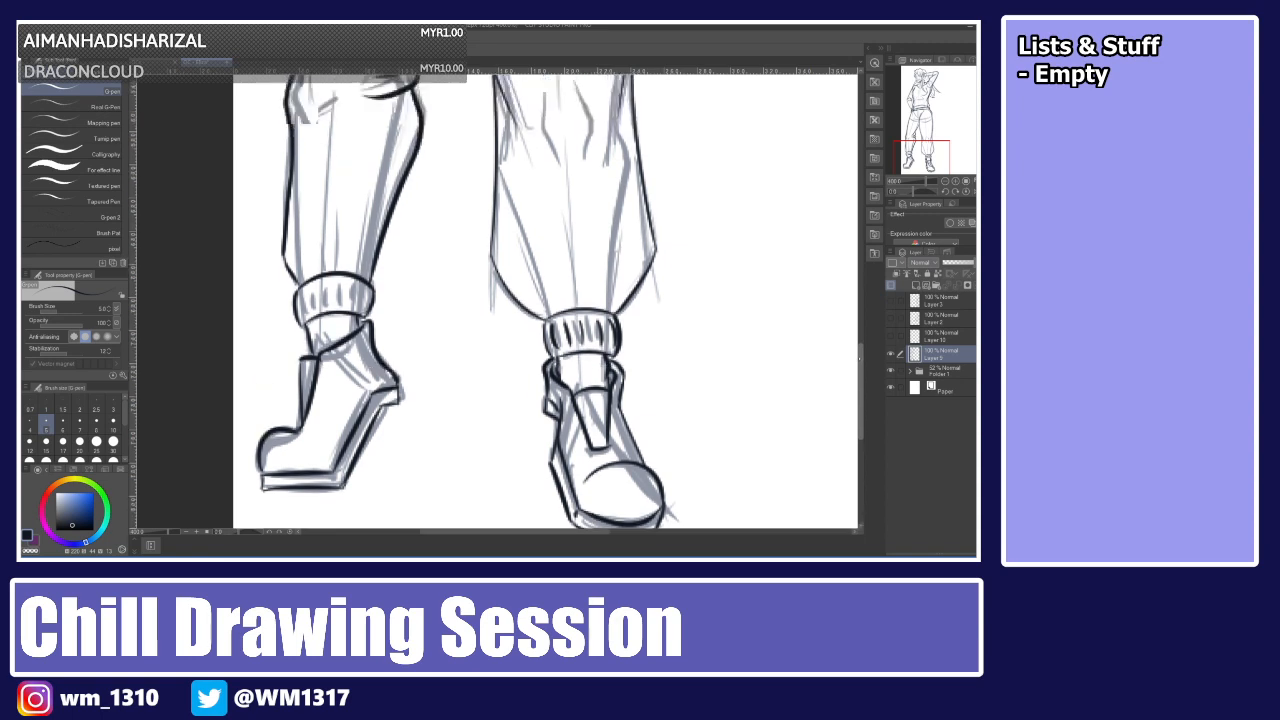
pyautogui.scroll(5, 848, 188)
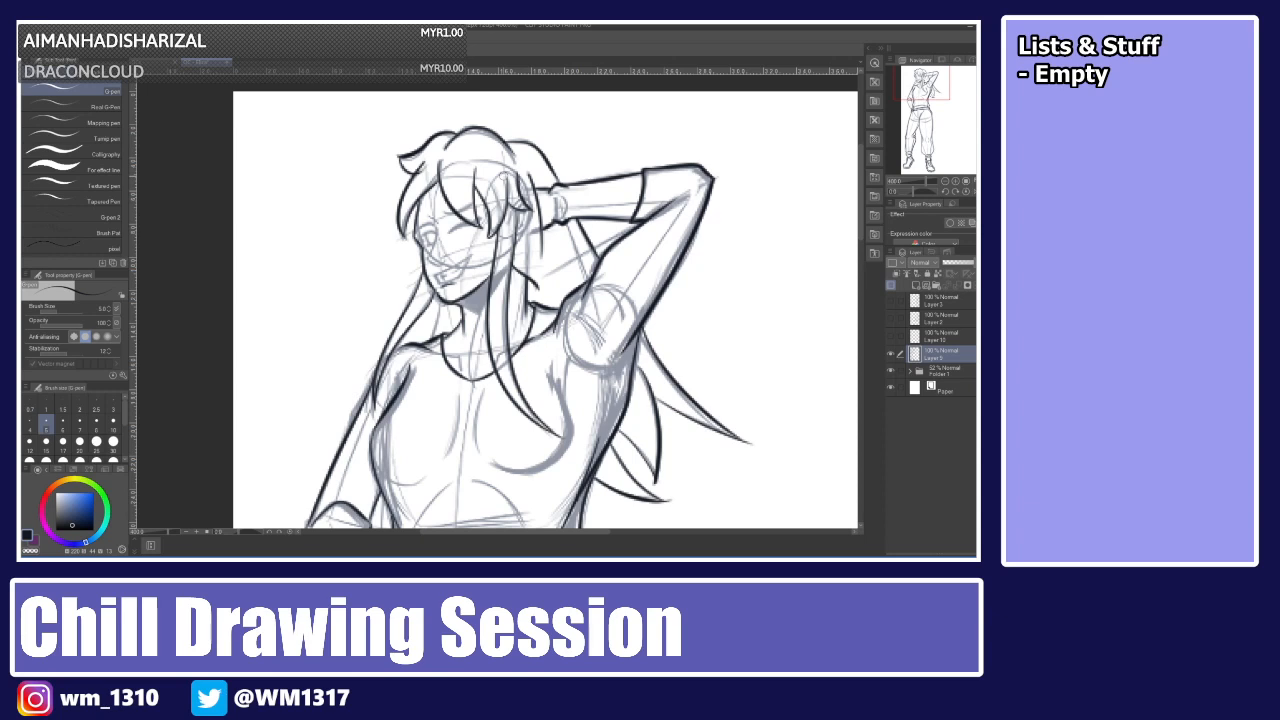
pyautogui.hotkey('ctrl', 'z')
pyautogui.click(890, 285)
pyautogui.scroll(3, 806, 271)
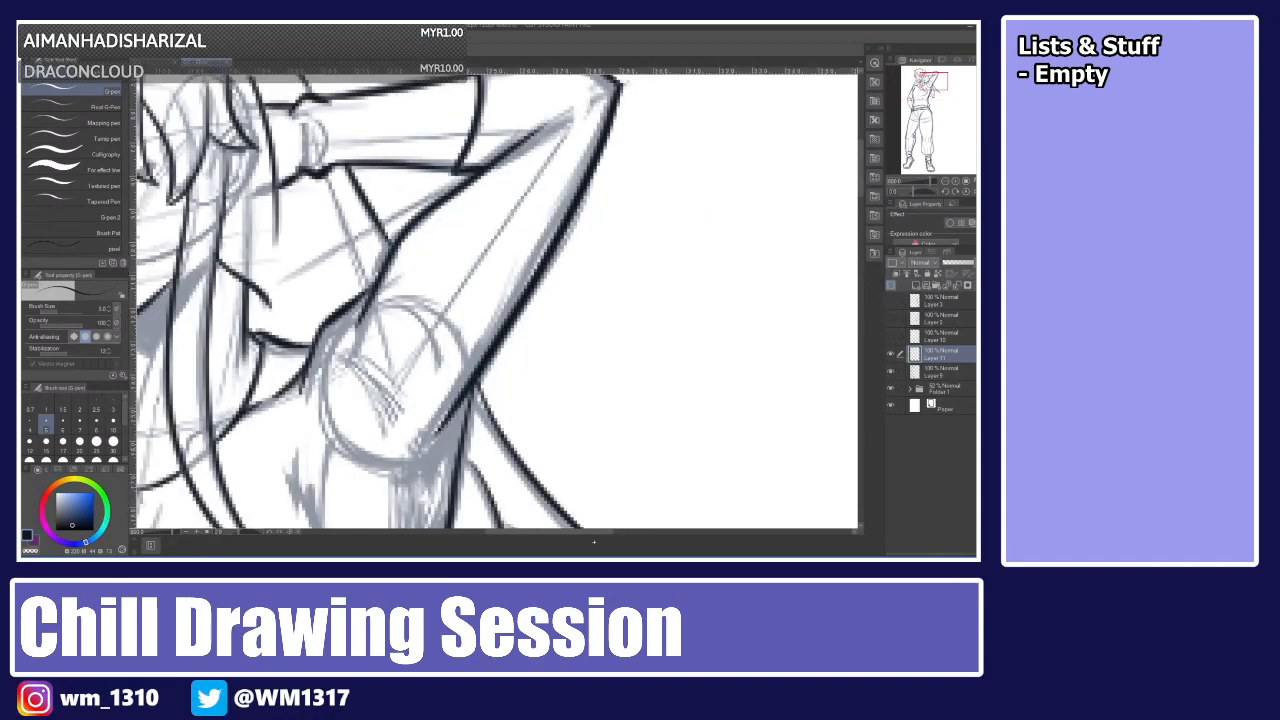
pyautogui.moveTo(562, 532); pyautogui.dragTo(539, 532)
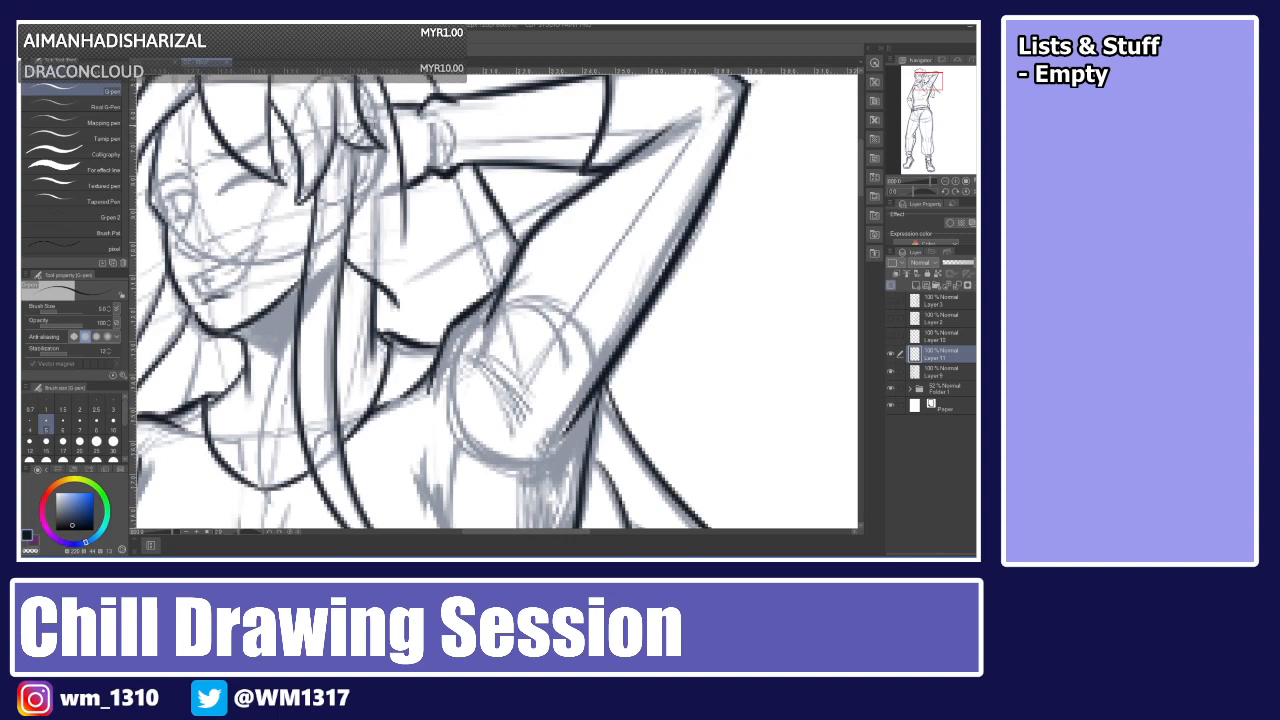
# Ink a short hair curl beside the ear on the lower lineart layer.
pyautogui.moveTo(363, 121); pyautogui.dragTo(356, 187)
pyautogui.hotkey('ctrl', 'z')
pyautogui.click(941, 372)
pyautogui.moveTo(365, 121)
pyautogui.mouseDown()
pyautogui.moveTo(386, 181)
pyautogui.moveTo(348, 204)
pyautogui.moveTo(377, 128)
pyautogui.moveTo(358, 201)
pyautogui.mouseUp()
pyautogui.hotkey('ctrl', 'z')
pyautogui.hotkey('ctrl', 'z')
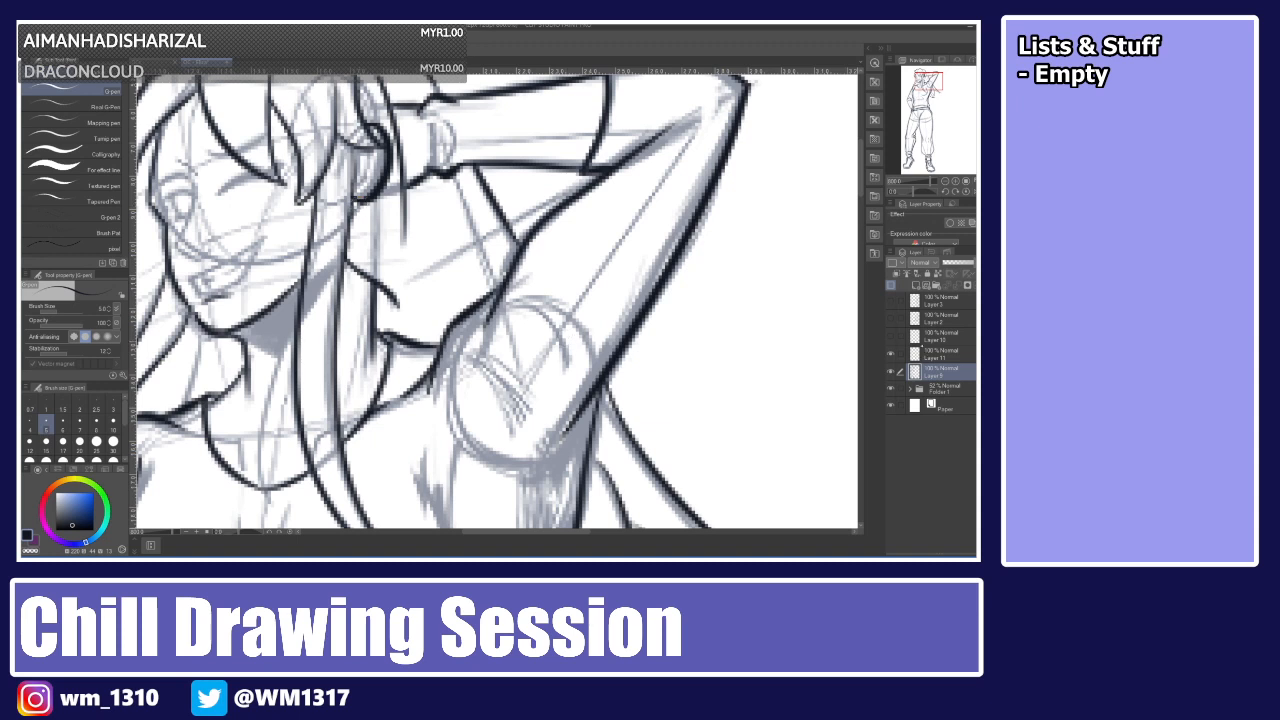
pyautogui.click(941, 355)
# Ink the smile and teeth on the new layer with a smaller brush size.
pyautogui.click(113, 404)
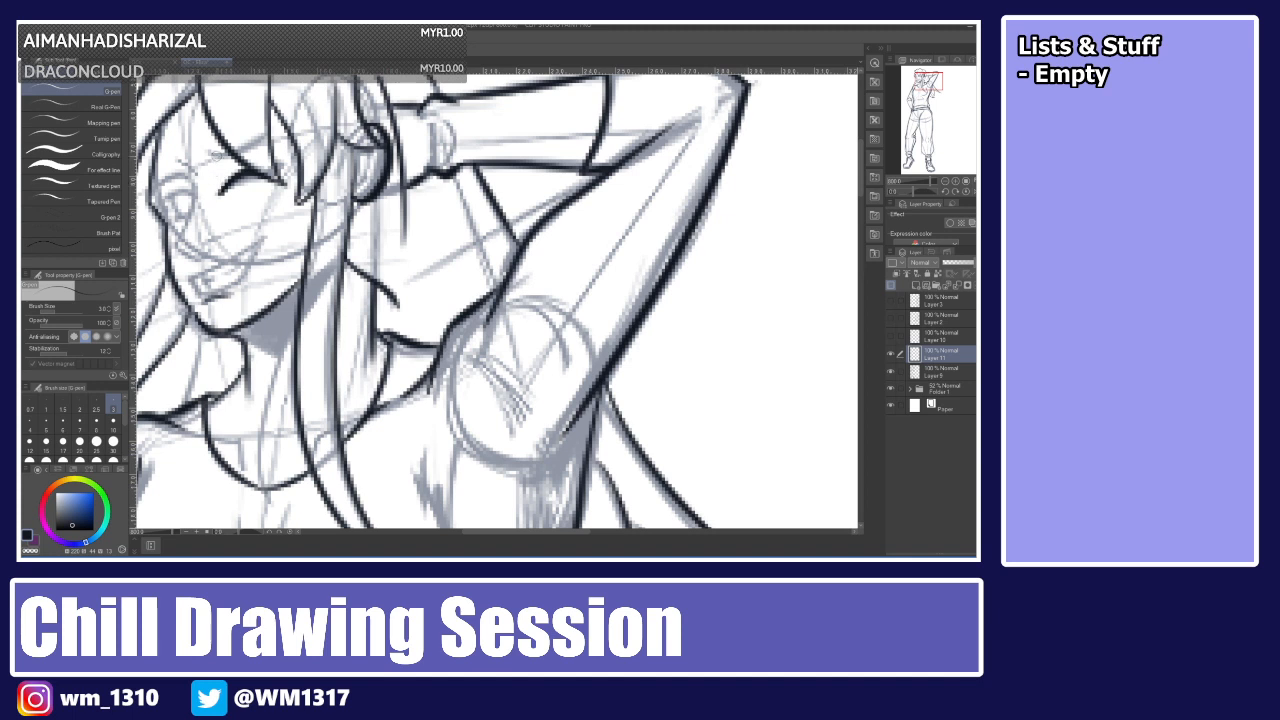
pyautogui.moveTo(179, 159)
pyautogui.mouseDown()
pyautogui.moveTo(192, 171)
pyautogui.moveTo(180, 239)
pyautogui.moveTo(200, 251)
pyautogui.moveTo(263, 238)
pyautogui.moveTo(210, 290)
pyautogui.mouseUp()
pyautogui.hotkey('ctrl', 'z')
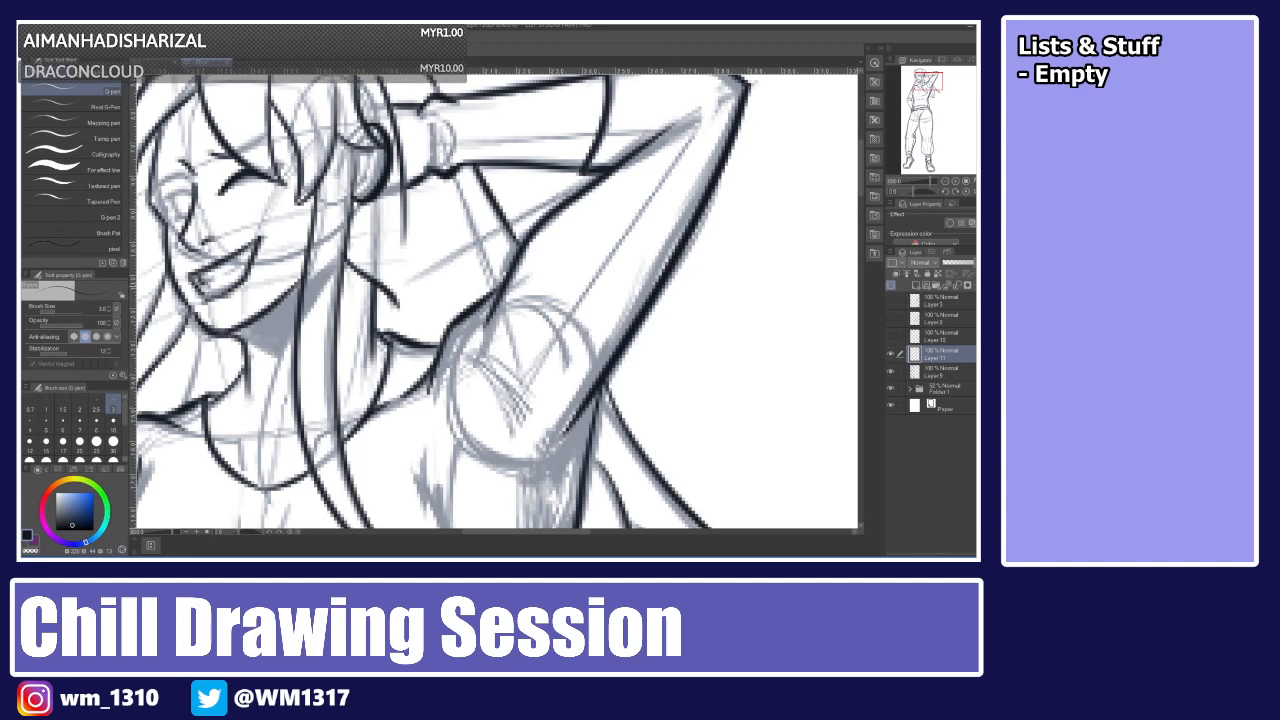
pyautogui.moveTo(203, 270); pyautogui.dragTo(213, 292)
pyautogui.moveTo(234, 270); pyautogui.dragTo(248, 254)
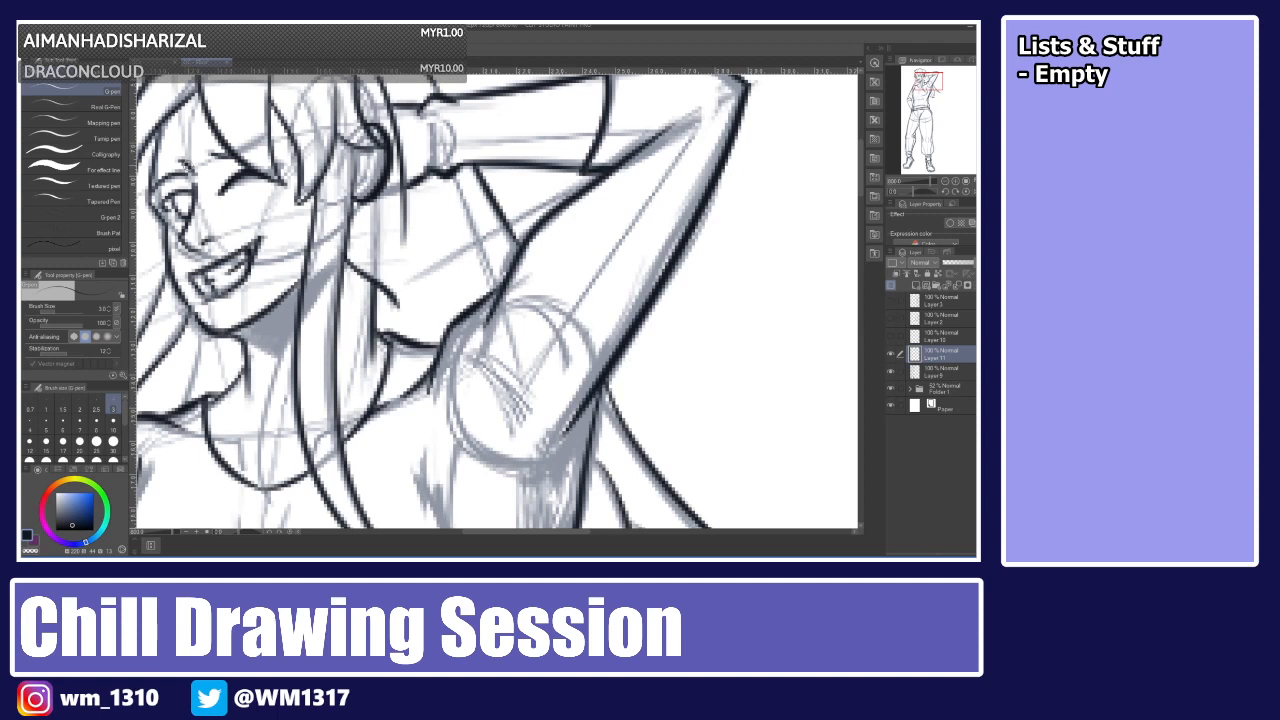
# Toggle the rough sketch folder's visibility to review the whole lineart.
pyautogui.hotkey('ctrl', '0')
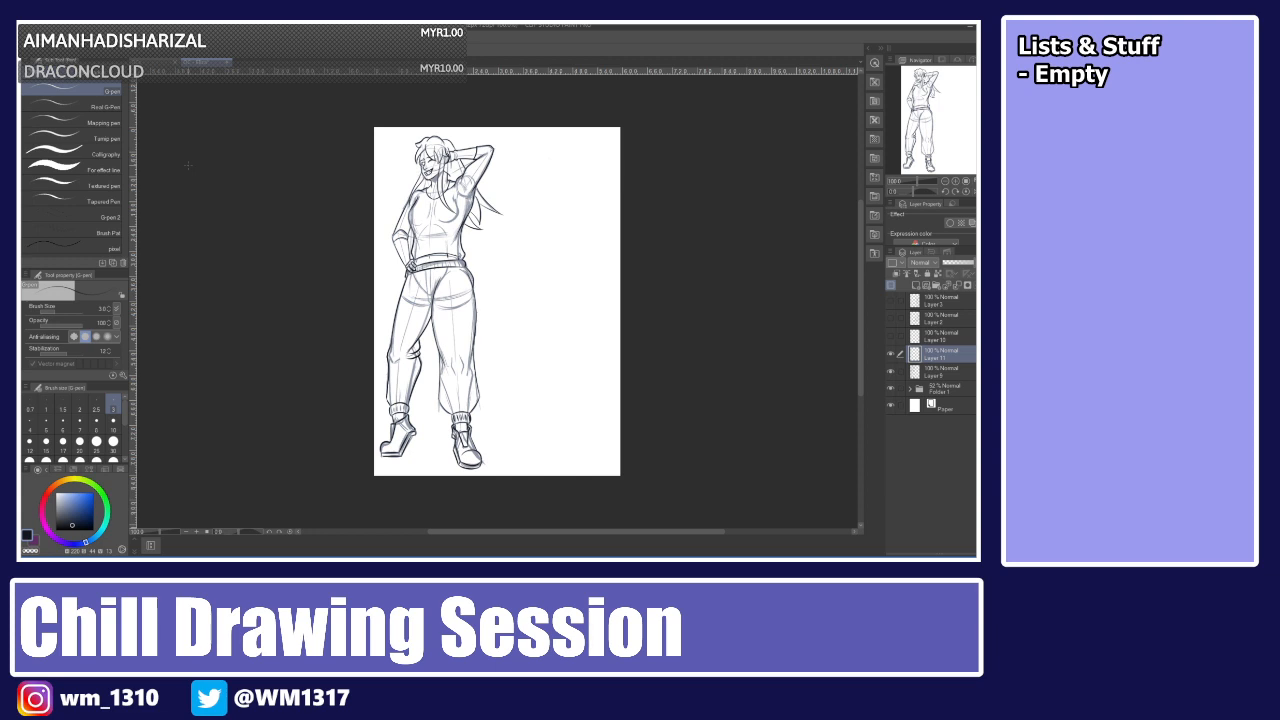
pyautogui.click(891, 387)
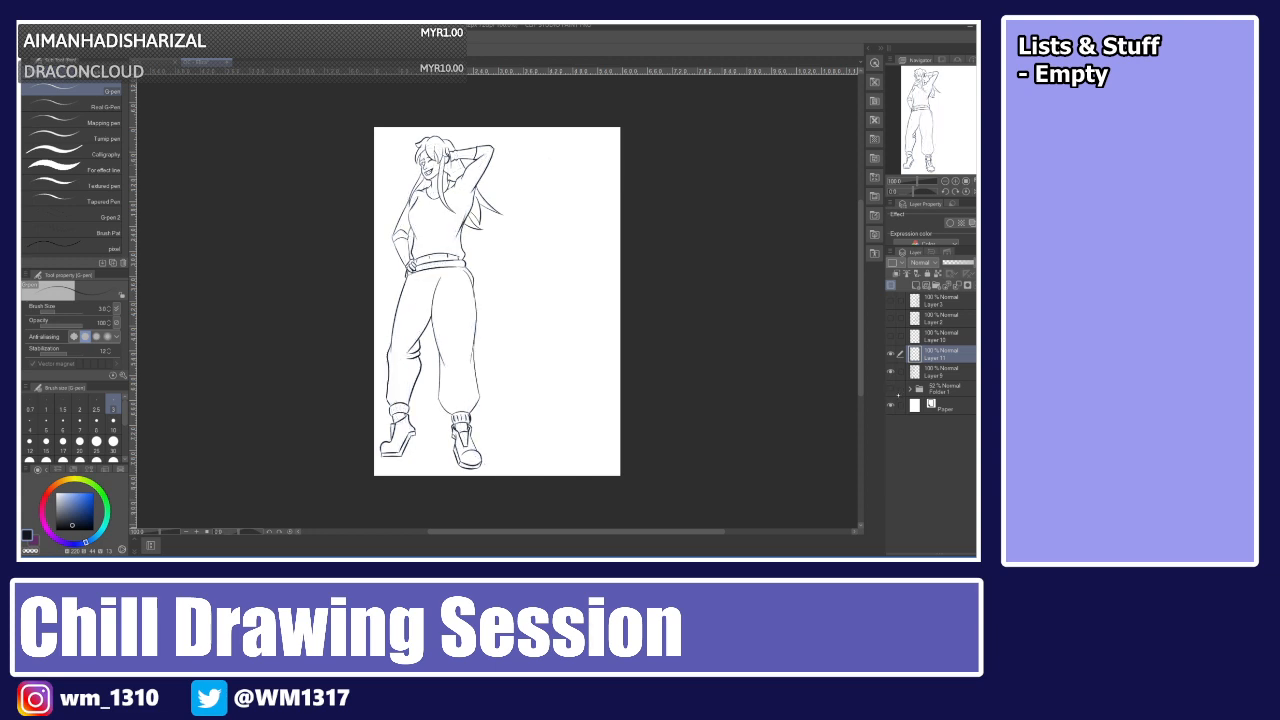
pyautogui.click(891, 387)
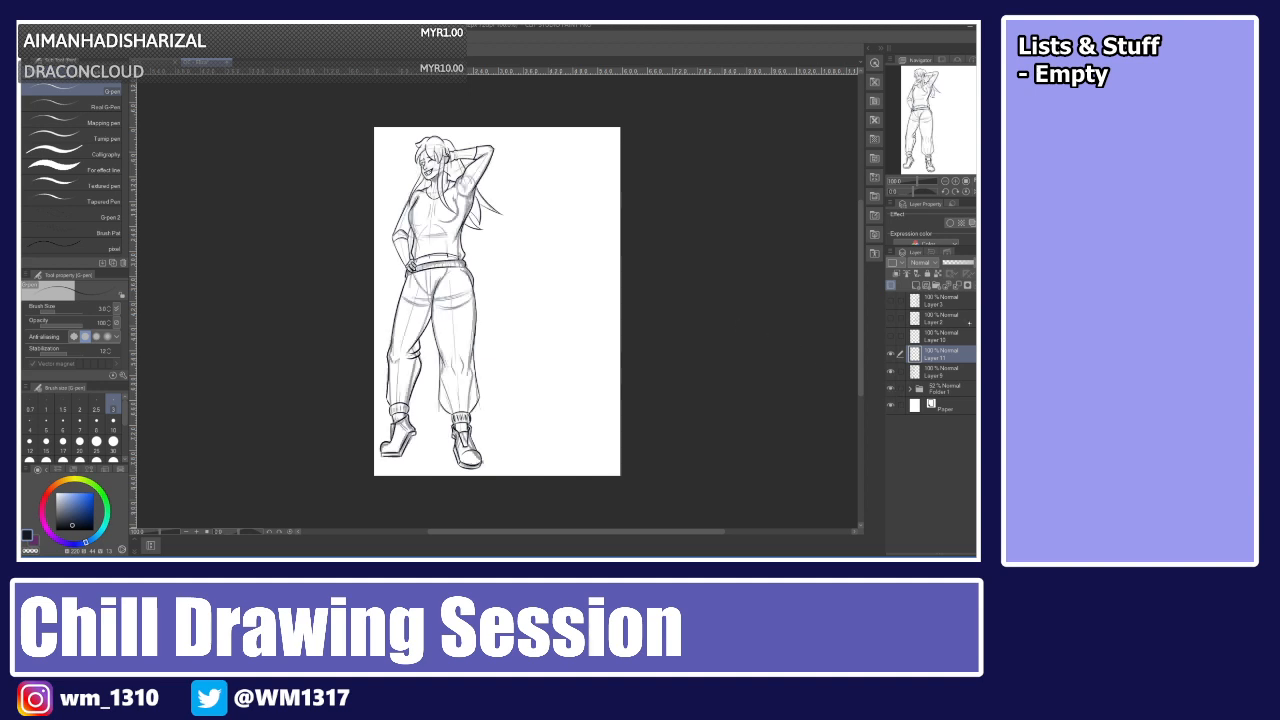
# Ink the curve of the left hip below the waistband on the lower lineart layer.
pyautogui.click(935, 369)
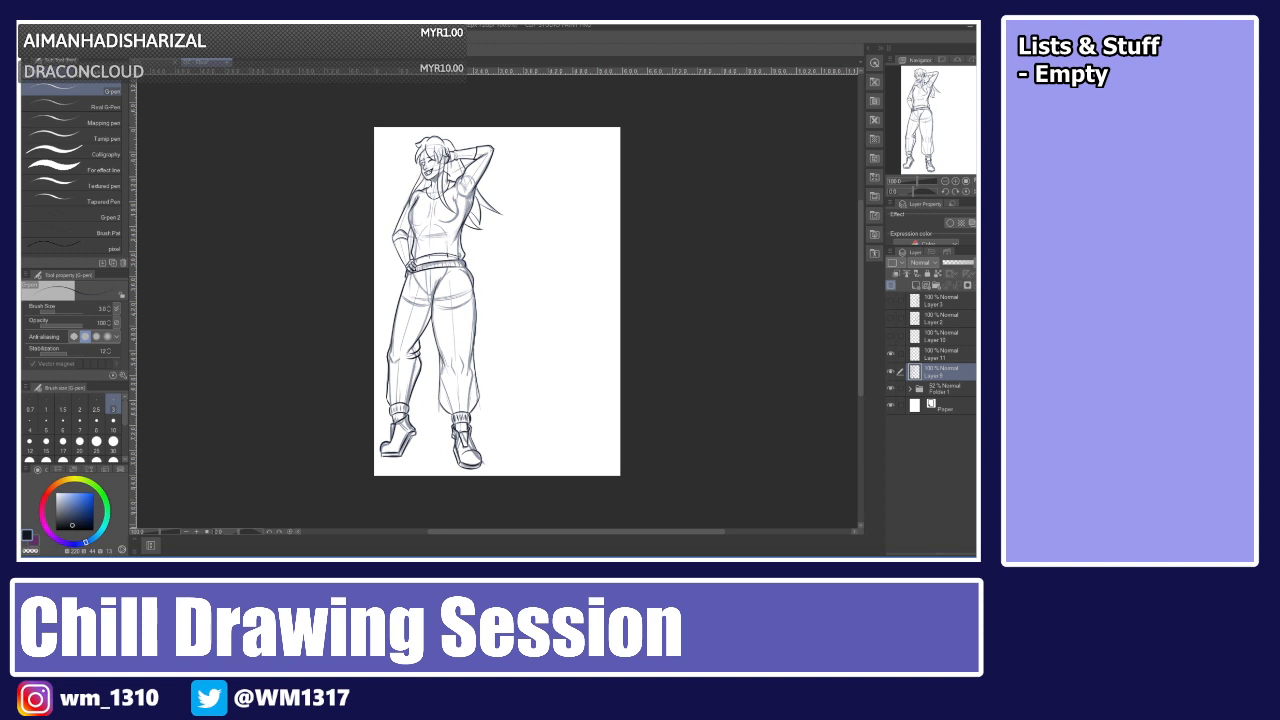
pyautogui.hotkey('ctrl', '+')
pyautogui.hotkey('ctrl', '+')
pyautogui.hotkey('ctrl', '+')
pyautogui.hotkey('ctrl', '+')
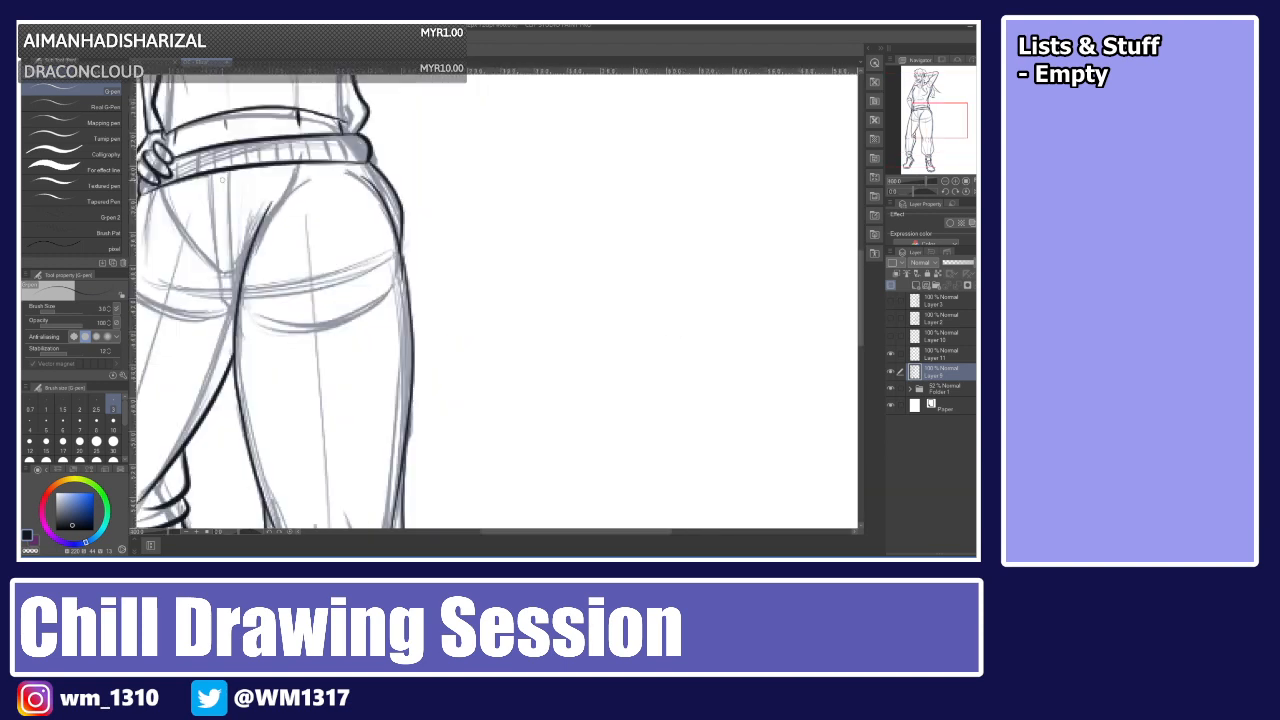
pyautogui.moveTo(211, 172)
pyautogui.mouseDown()
pyautogui.moveTo(222, 306)
pyautogui.moveTo(239, 312)
pyautogui.moveTo(236, 292)
pyautogui.mouseUp()
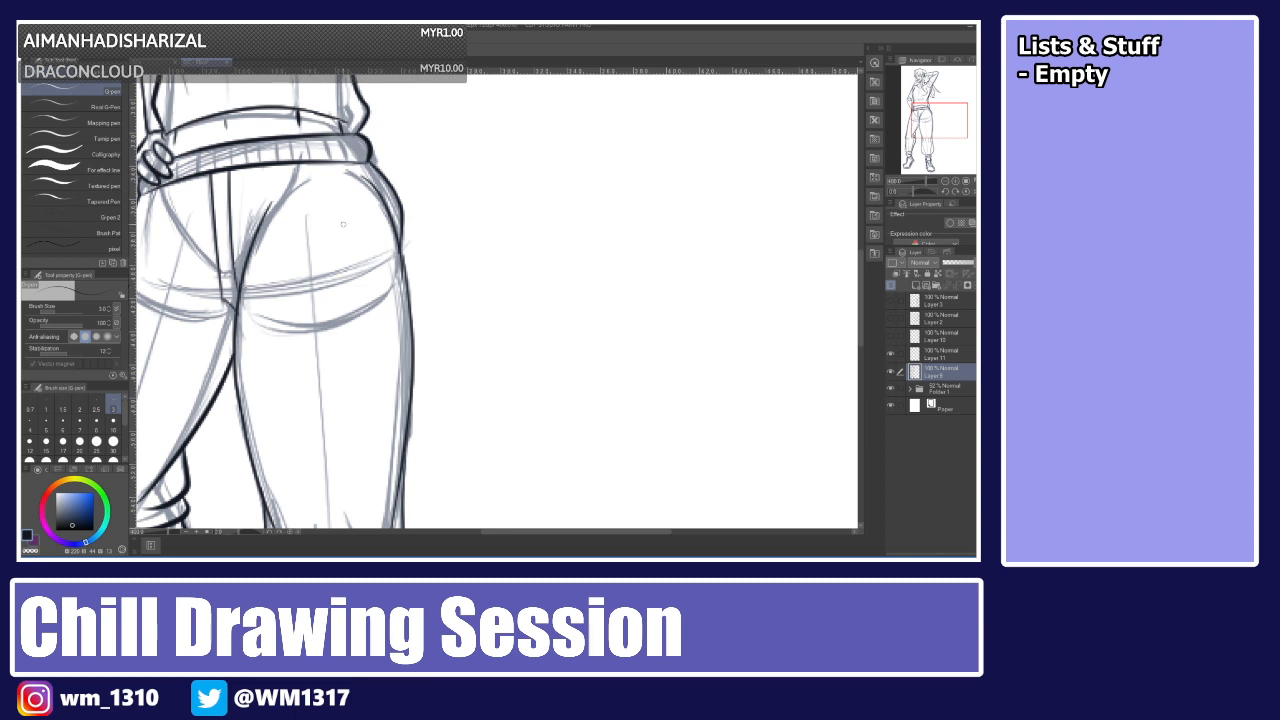
# Ink the crease line across the seat of the pants.
pyautogui.moveTo(323, 207)
pyautogui.mouseDown()
pyautogui.moveTo(317, 290)
pyautogui.moveTo(311, 263)
pyautogui.moveTo(315, 283)
pyautogui.moveTo(382, 336)
pyautogui.mouseUp()
pyautogui.hotkey('ctrl', 'z')
pyautogui.hotkey('ctrl', 'z')
pyautogui.moveTo(312, 279)
pyautogui.mouseDown()
pyautogui.moveTo(382, 322)
pyautogui.moveTo(390, 303)
pyautogui.mouseUp()
pyautogui.hotkey('ctrl', 'z')
pyautogui.hotkey('ctrl', 'z')
pyautogui.hotkey('ctrl', 'z')
pyautogui.hotkey('ctrl', 'z')
pyautogui.moveTo(306, 218)
pyautogui.mouseDown()
pyautogui.moveTo(314, 270)
pyautogui.moveTo(381, 325)
pyautogui.mouseUp()
pyautogui.hotkey('ctrl', 'z')
pyautogui.moveTo(311, 273); pyautogui.dragTo(382, 326)
pyautogui.hotkey('ctrl', 'z')
pyautogui.moveTo(311, 272)
pyautogui.mouseDown()
pyautogui.moveTo(392, 330)
pyautogui.moveTo(394, 310)
pyautogui.moveTo(390, 327)
pyautogui.mouseUp()
pyautogui.hotkey('ctrl', '0')
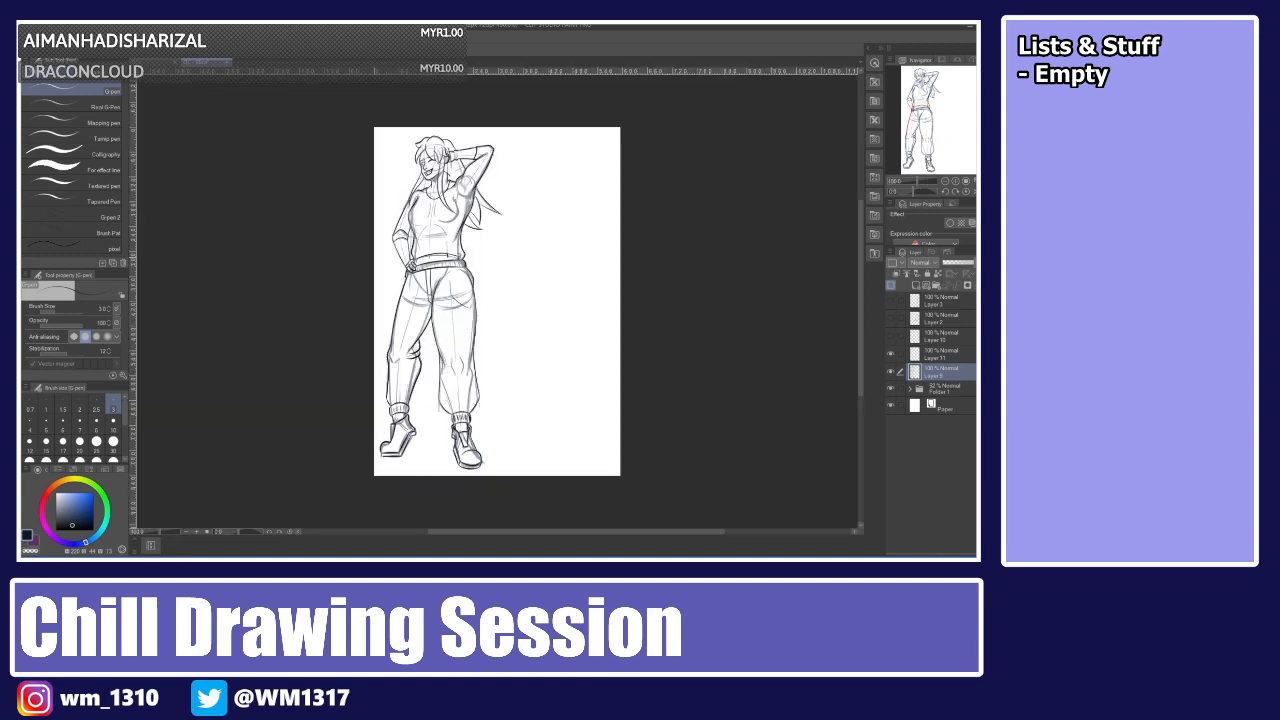
# On a new layer above the paper, draw a salmon-coloured filled rectangle covering the figure.
pyautogui.click(890, 389)
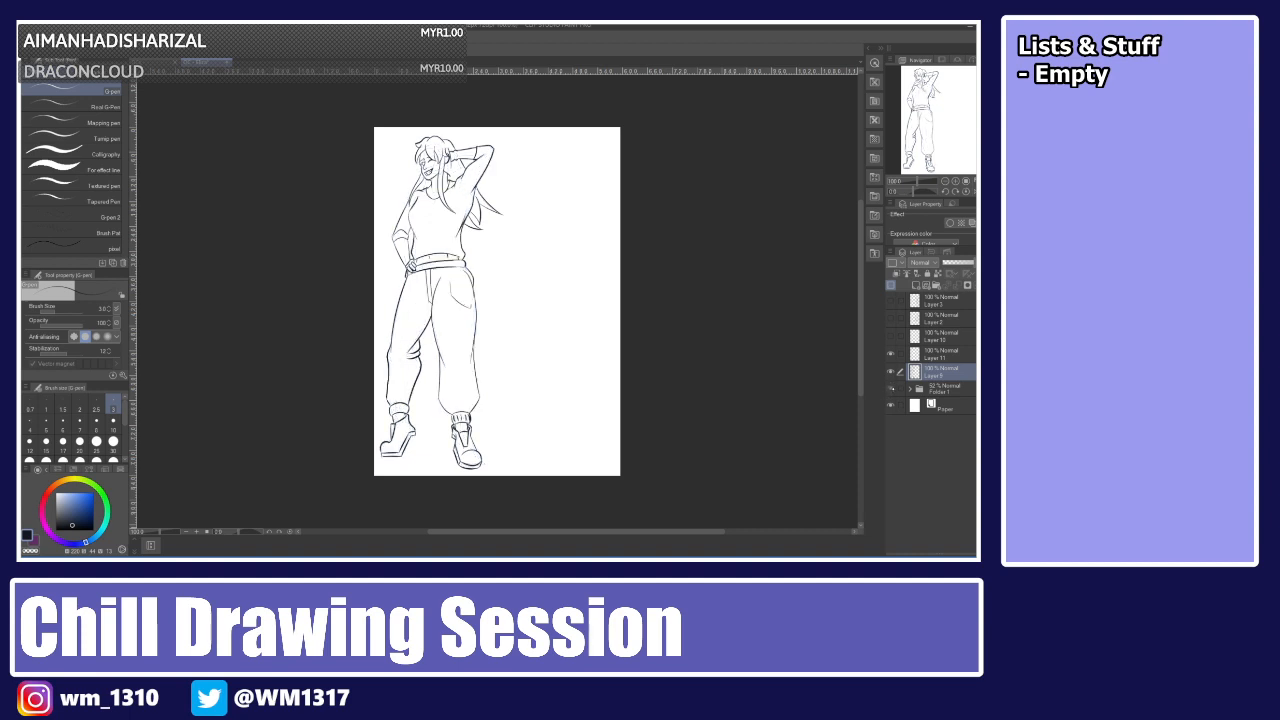
pyautogui.click(891, 389)
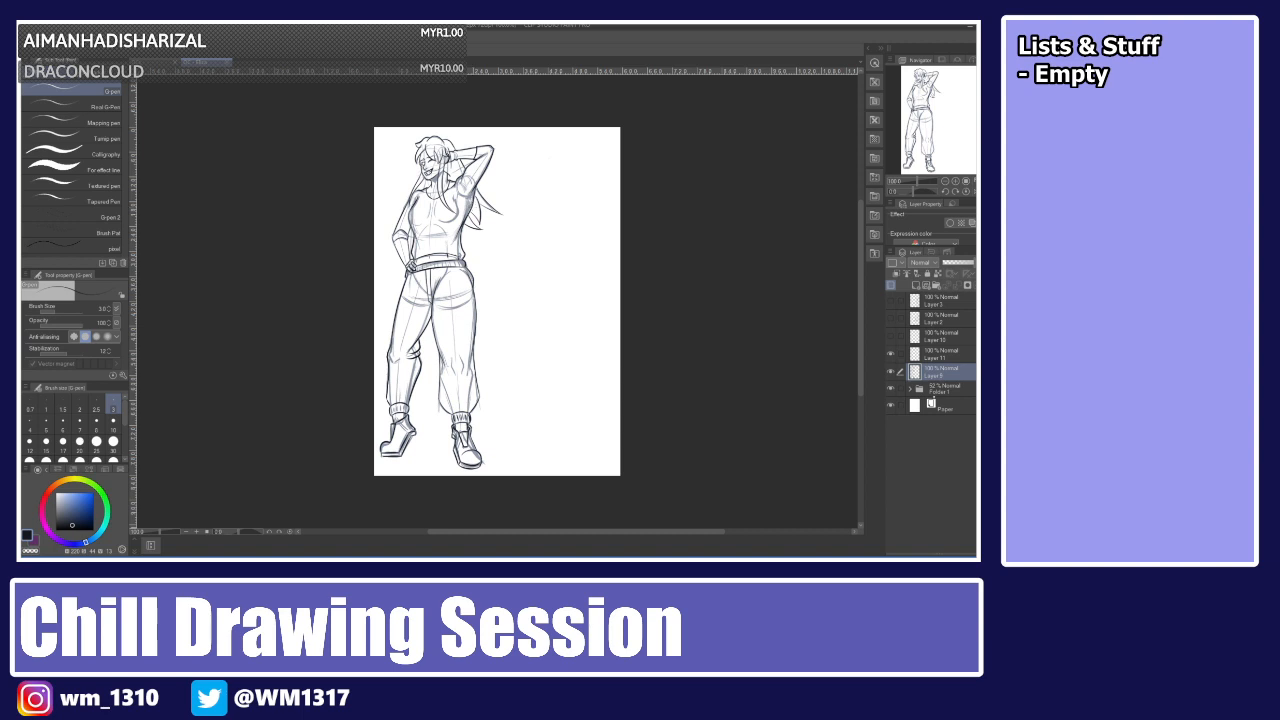
pyautogui.click(940, 406)
pyautogui.click(915, 286)
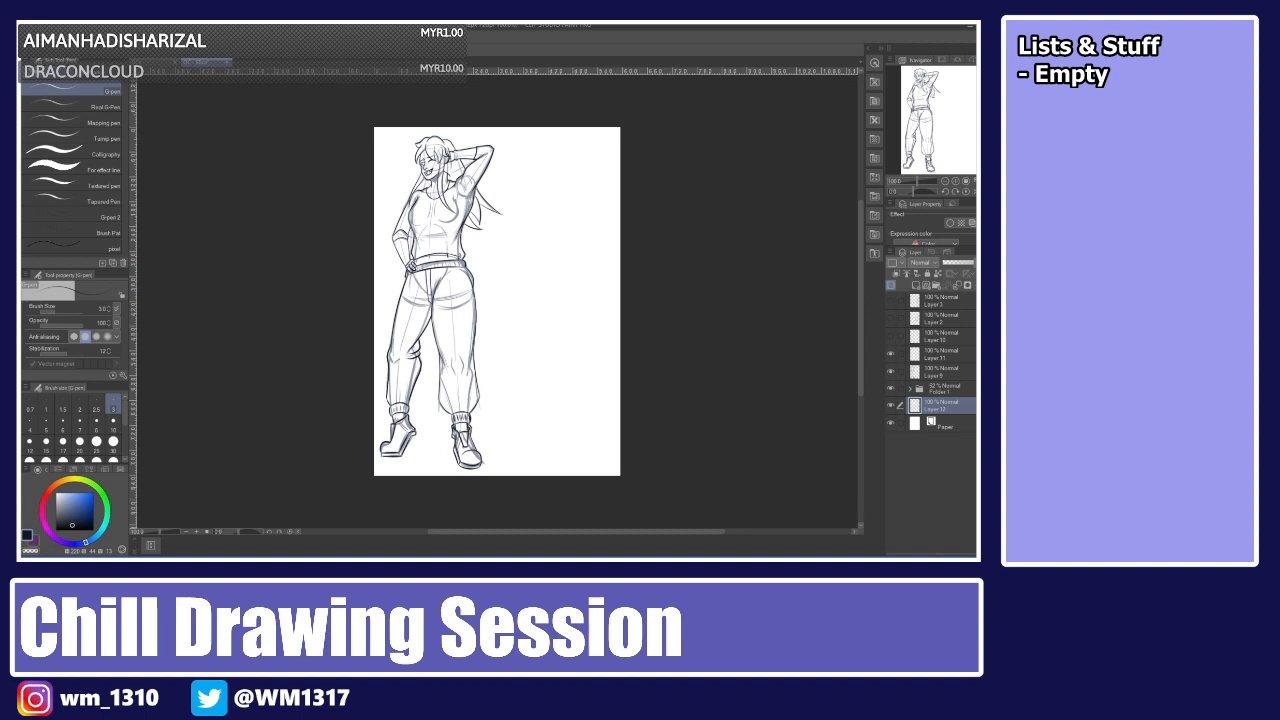
pyautogui.press('u')
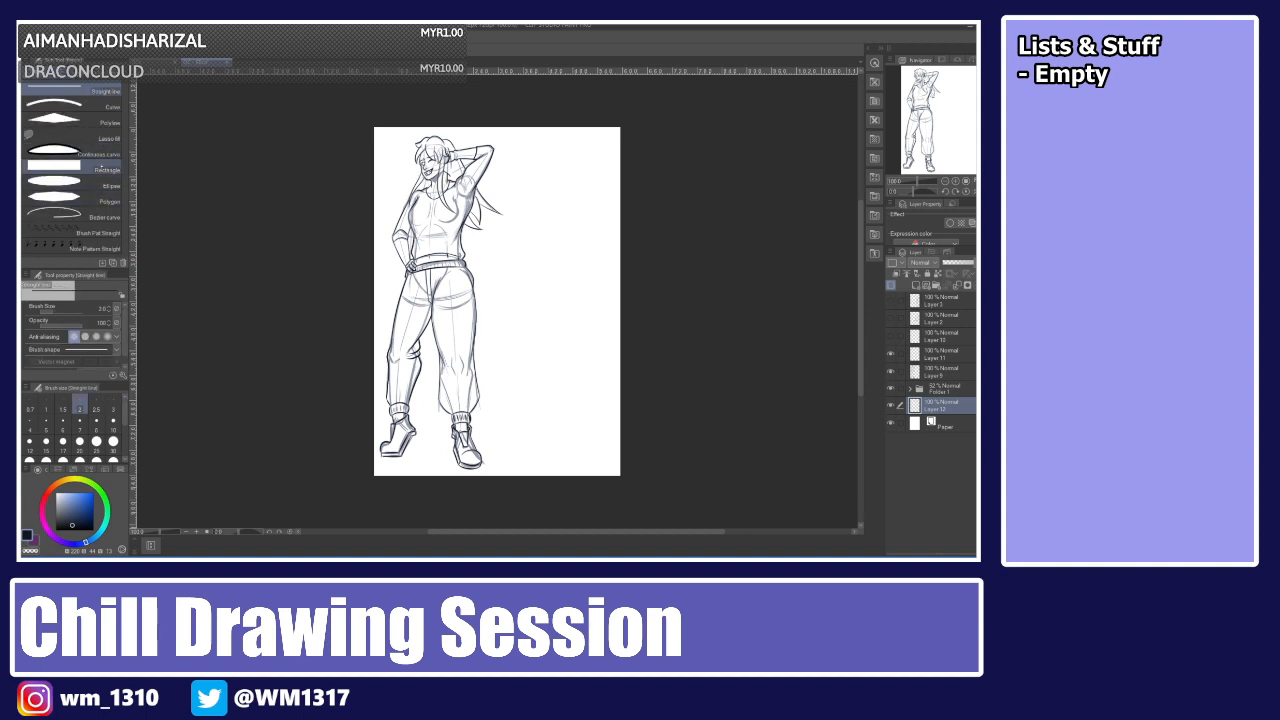
pyautogui.click(100, 170)
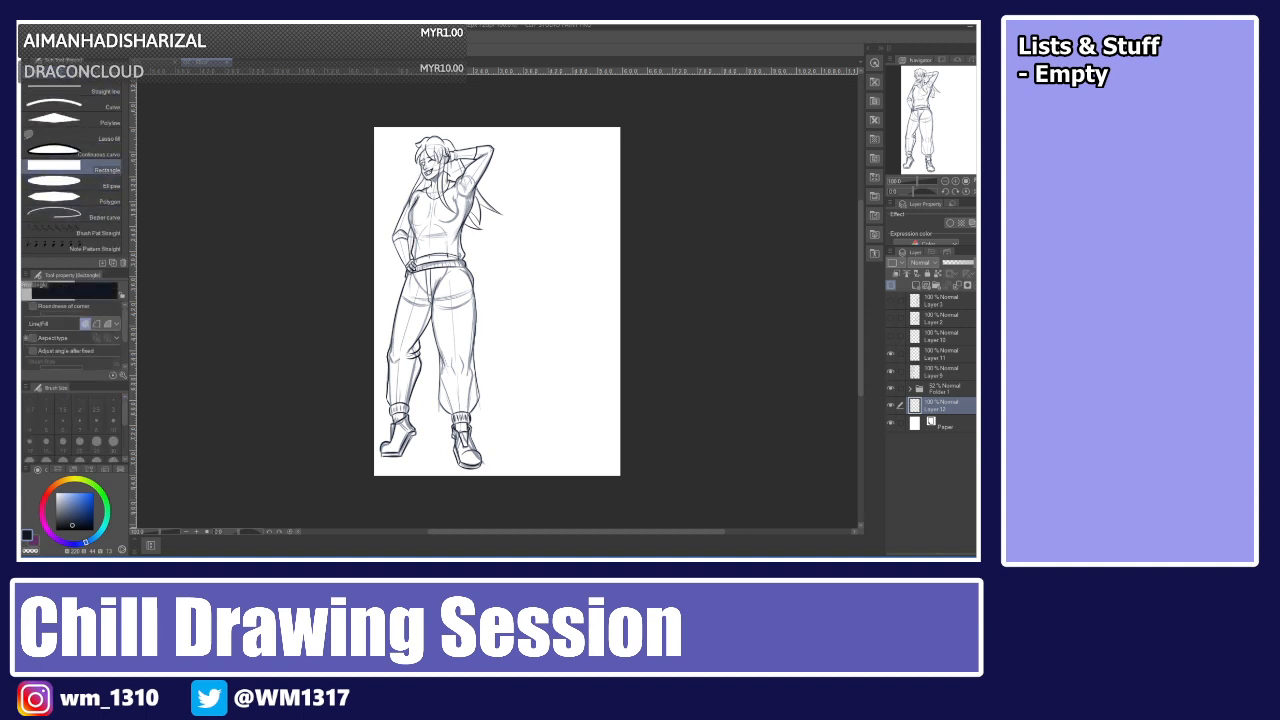
pyautogui.click(48, 491)
pyautogui.click(71, 499)
pyautogui.moveTo(387, 155); pyautogui.dragTo(506, 421)
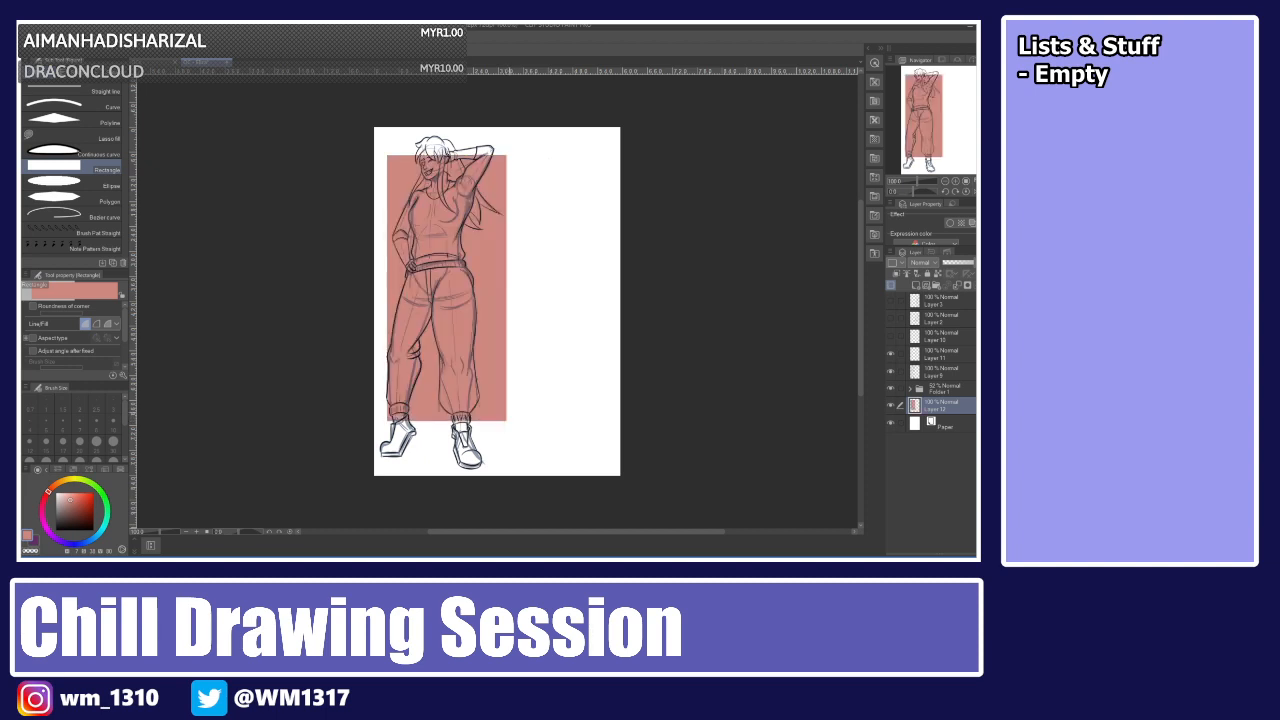
# Rotate the salmon rectangle so it tilts diagonally behind the figure.
pyautogui.hotkey('ctrl', 't')
pyautogui.moveTo(543, 337); pyautogui.dragTo(483, 333)
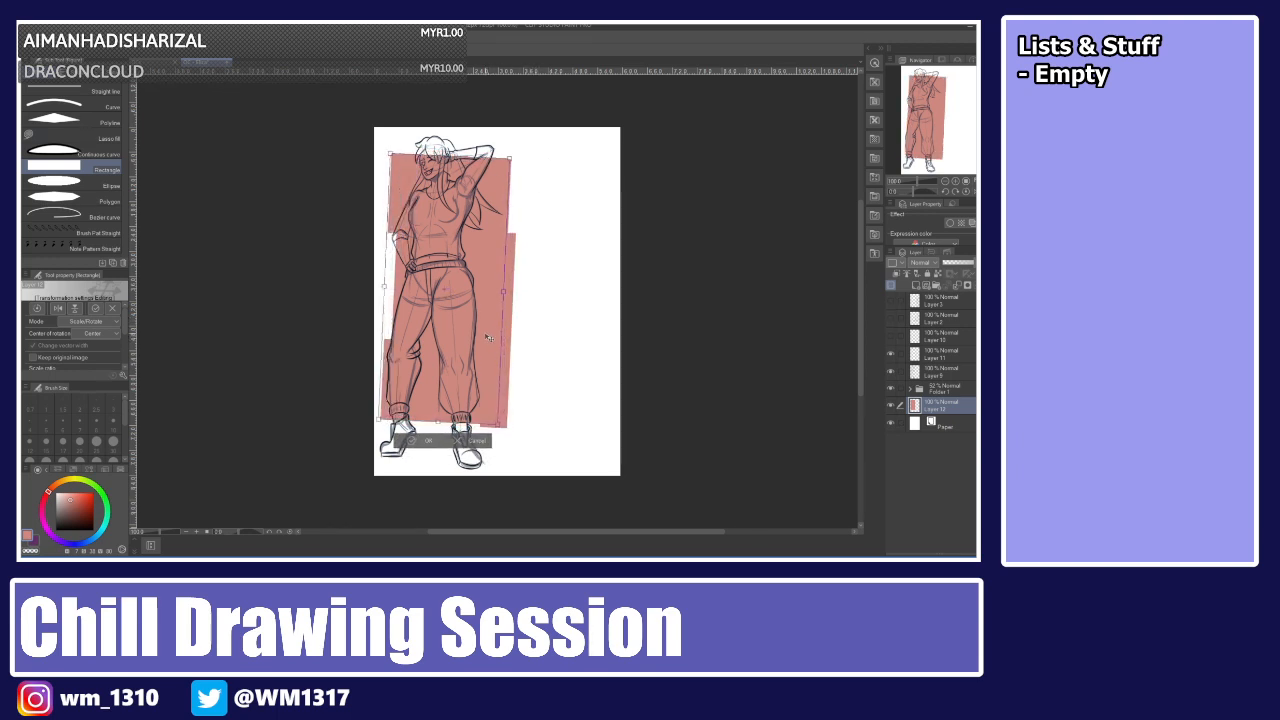
pyautogui.moveTo(499, 421); pyautogui.dragTo(475, 355)
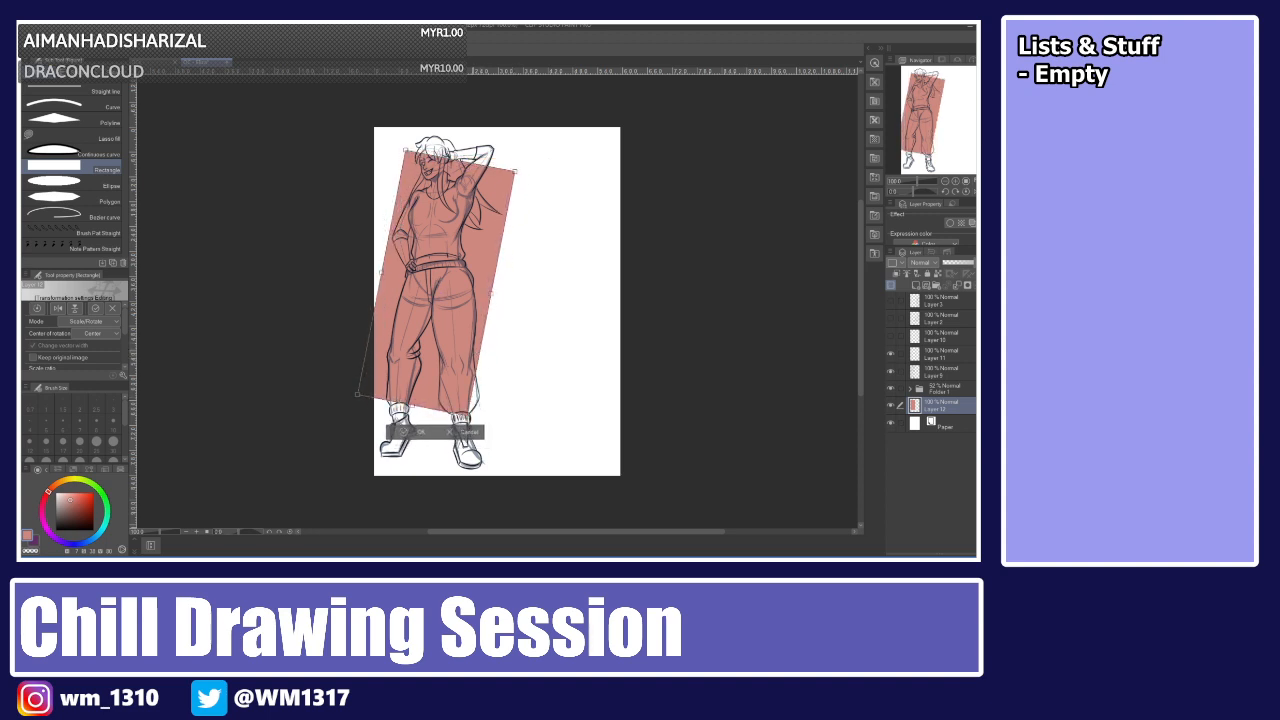
pyautogui.press('Return')
# Select both lineart layers and the sketch folder together and shift them slightly to the right.
pyautogui.keyDown('ctrl'); pyautogui.click(936, 387); pyautogui.keyUp('ctrl')
pyautogui.keyDown('ctrl'); pyautogui.click(939, 355); pyautogui.keyUp('ctrl')
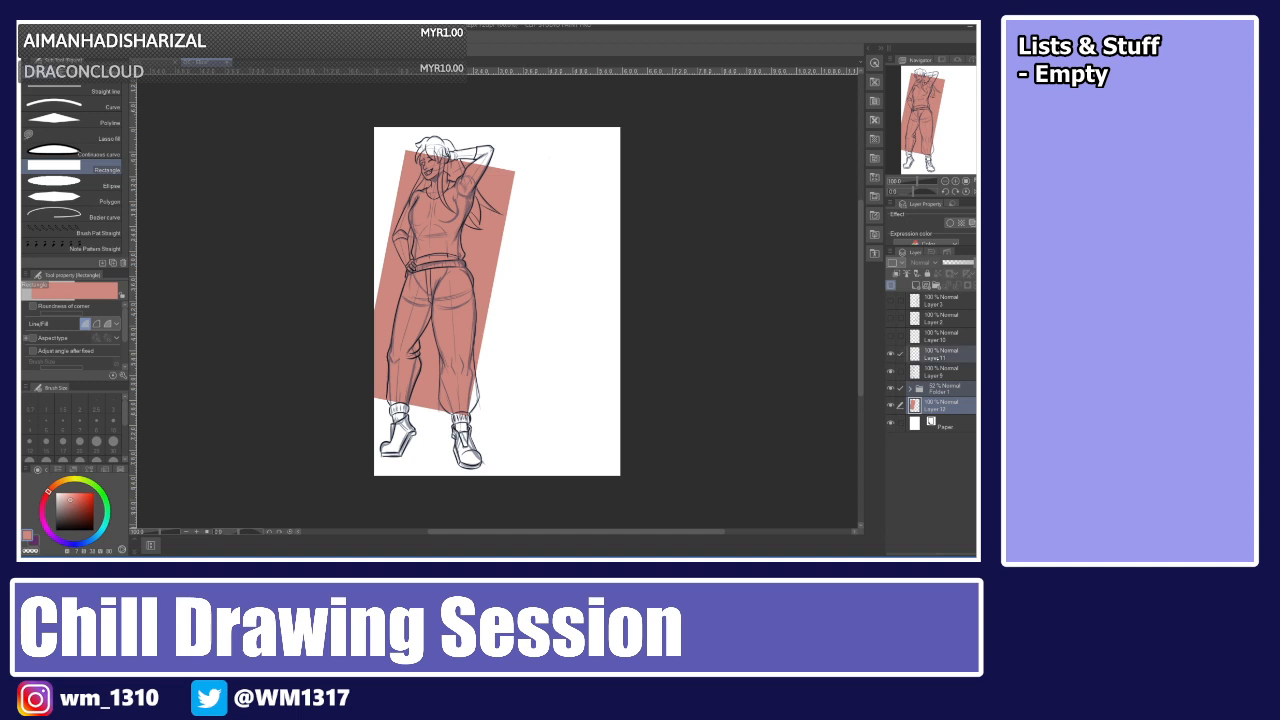
pyautogui.keyDown('ctrl'); pyautogui.click(939, 370); pyautogui.keyUp('ctrl')
pyautogui.hotkey('ctrl', 't')
pyautogui.moveTo(500, 300); pyautogui.dragTo(522, 300)
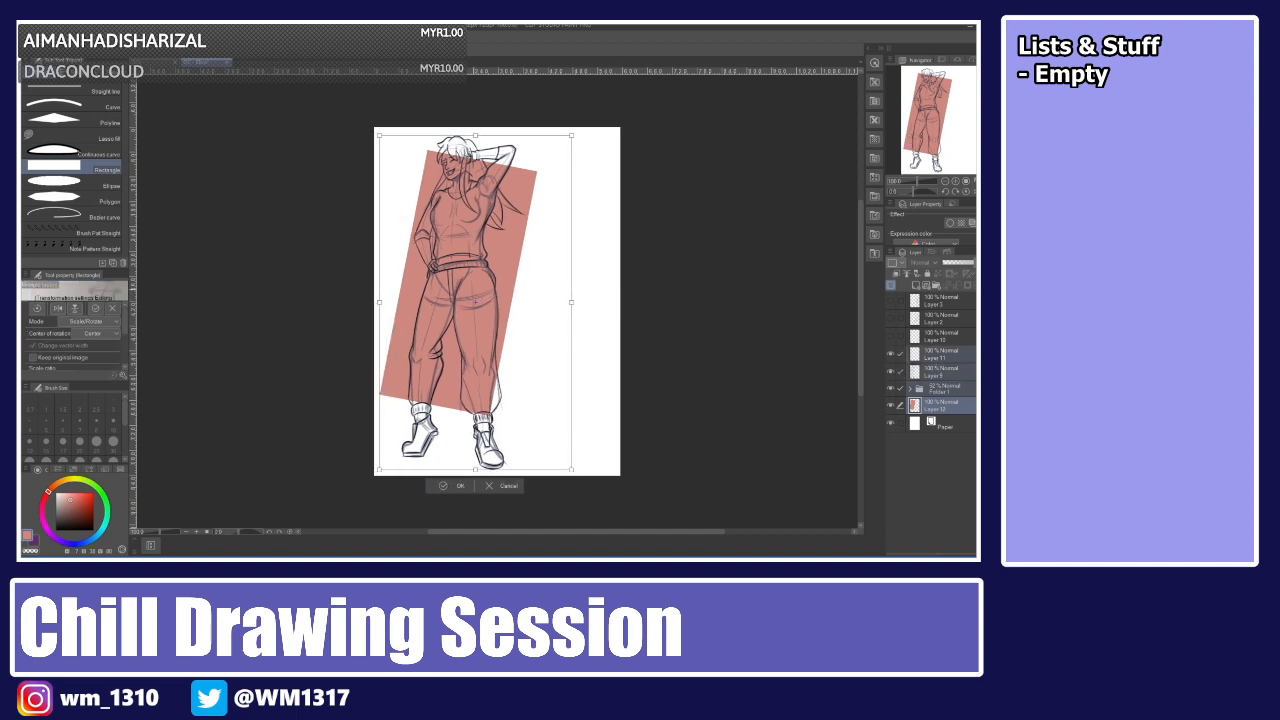
pyautogui.press('Return')
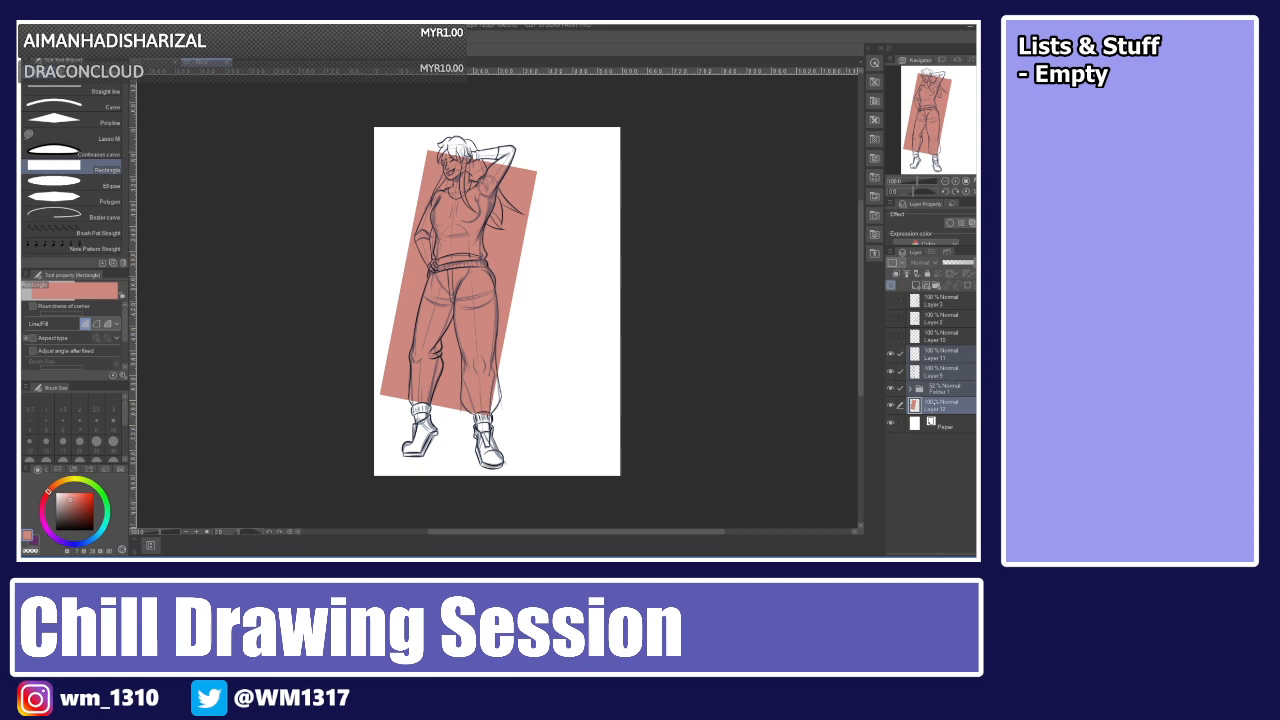
# Scale and reposition the salmon rectangle so it extends slightly further down past the cuffs.
pyautogui.click(935, 403)
pyautogui.hotkey('ctrl', 't')
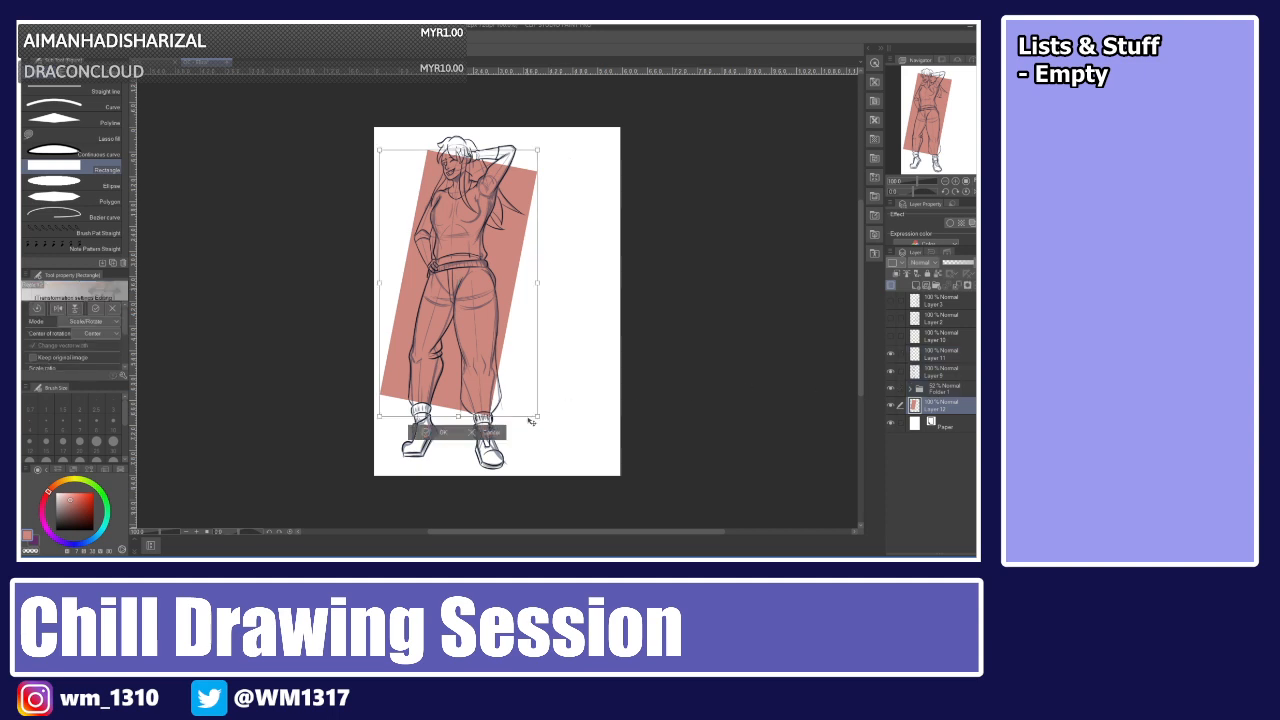
pyautogui.moveTo(534, 420); pyautogui.dragTo(547, 433)
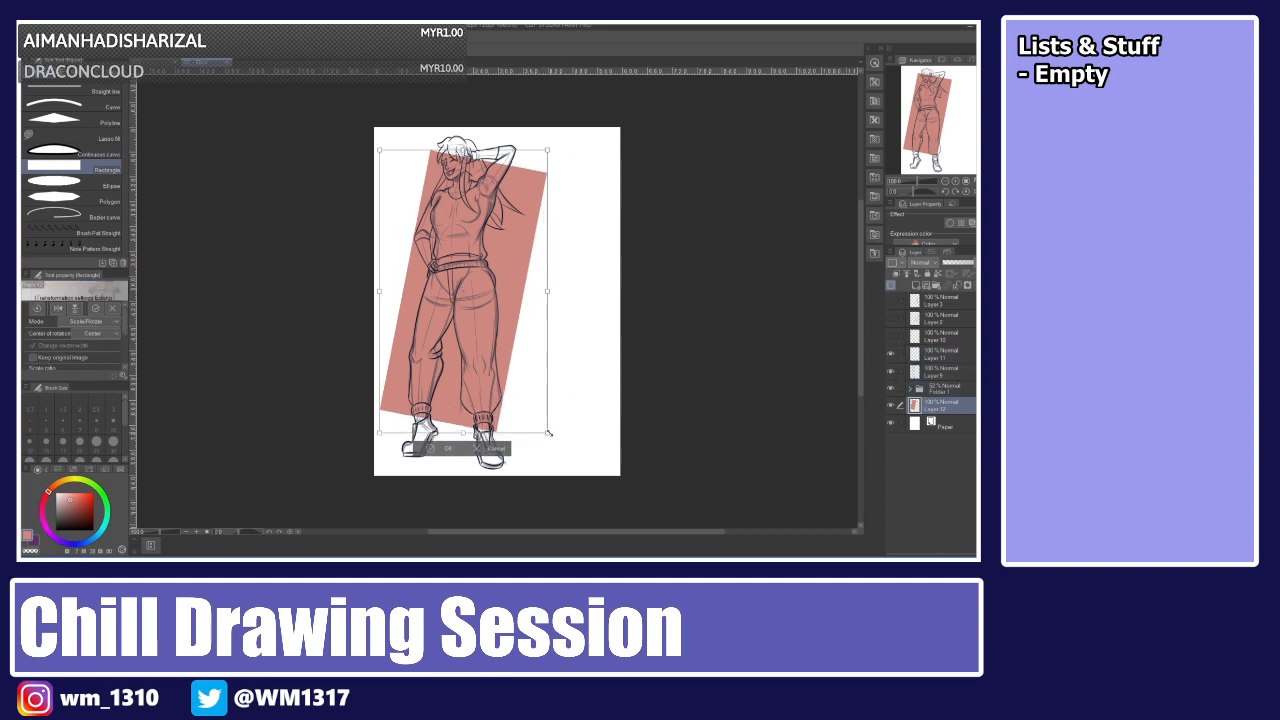
pyautogui.moveTo(516, 390); pyautogui.dragTo(514, 390)
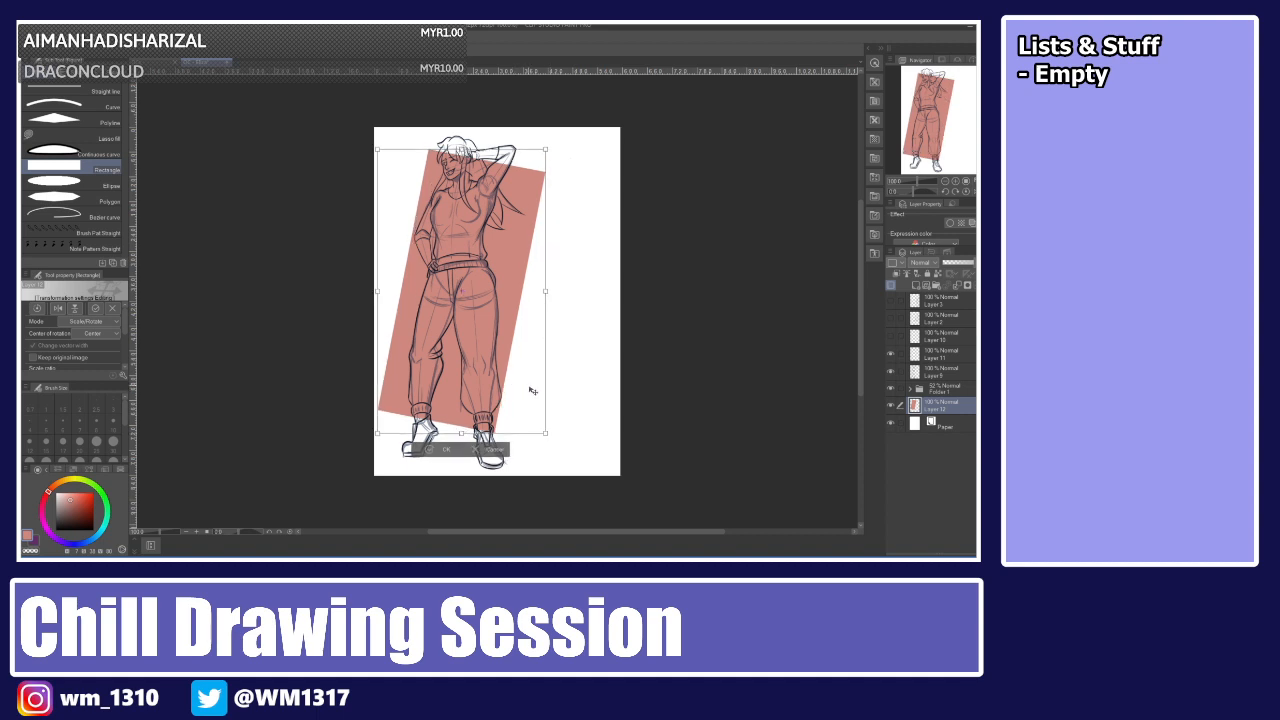
pyautogui.press('Return')
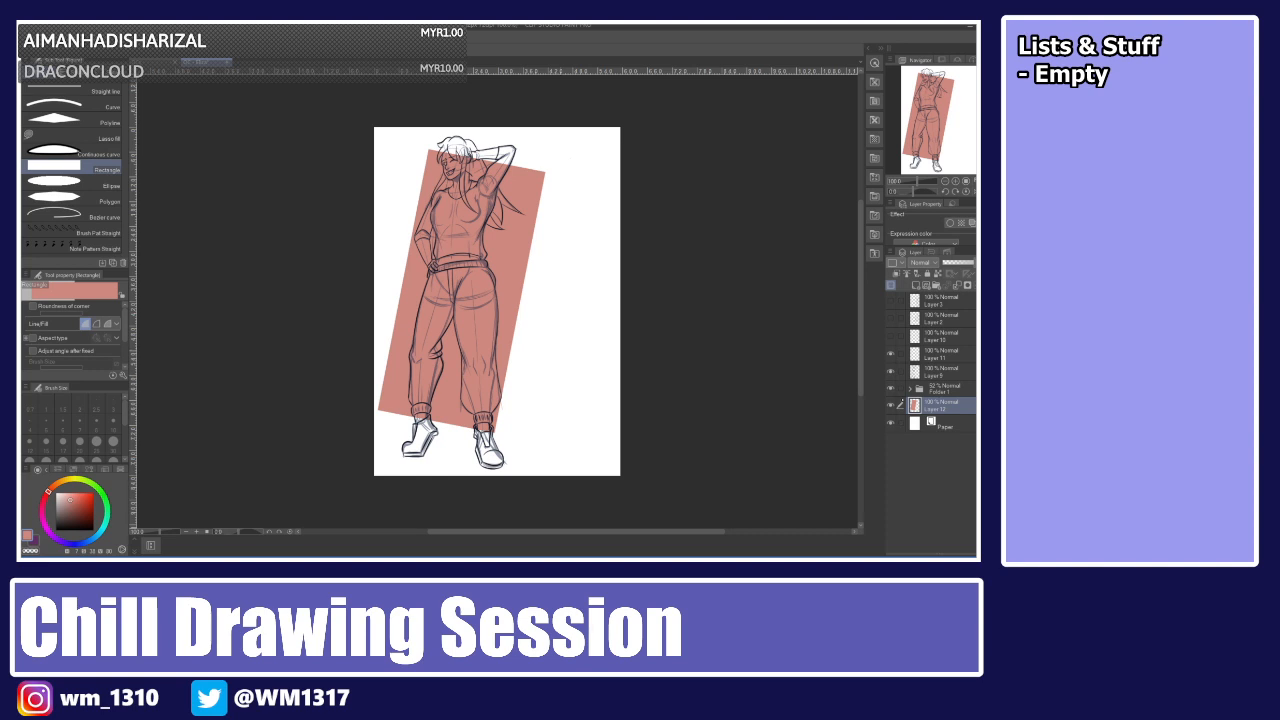
# Add a new empty layer above the sketch folder and choose black from the colour set.
pyautogui.click(893, 390)
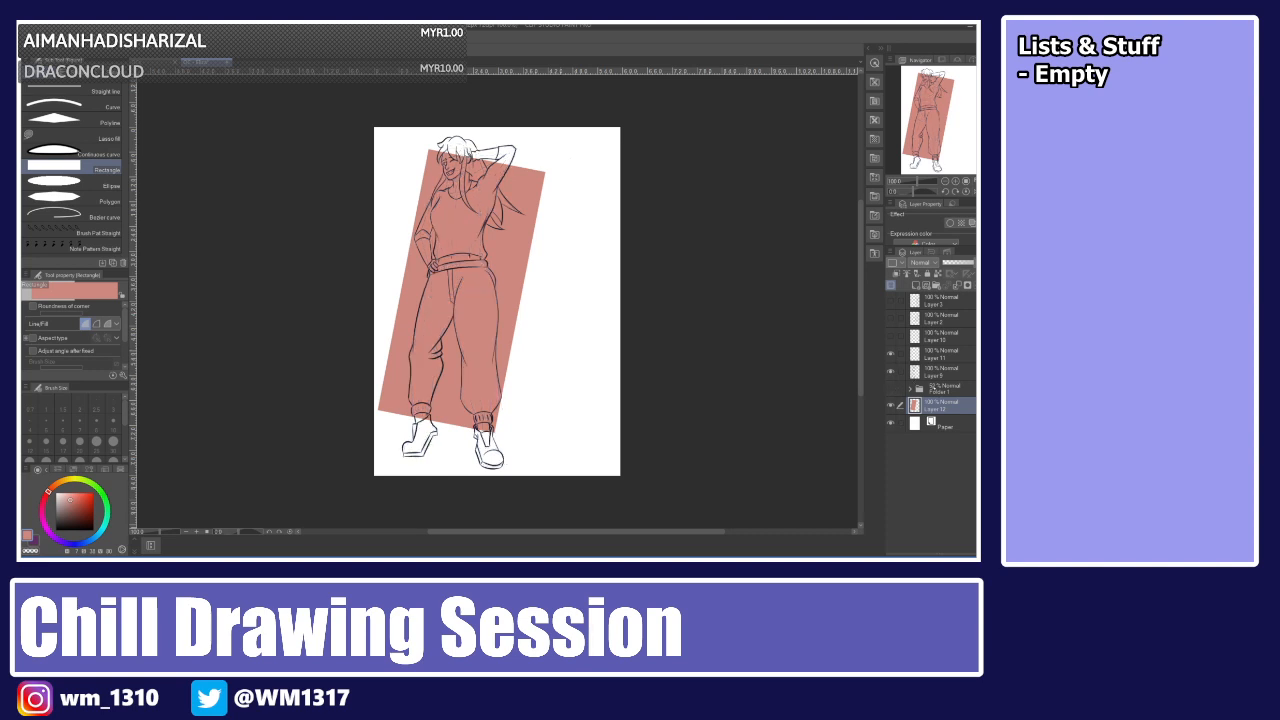
pyautogui.click(933, 387)
pyautogui.click(916, 286)
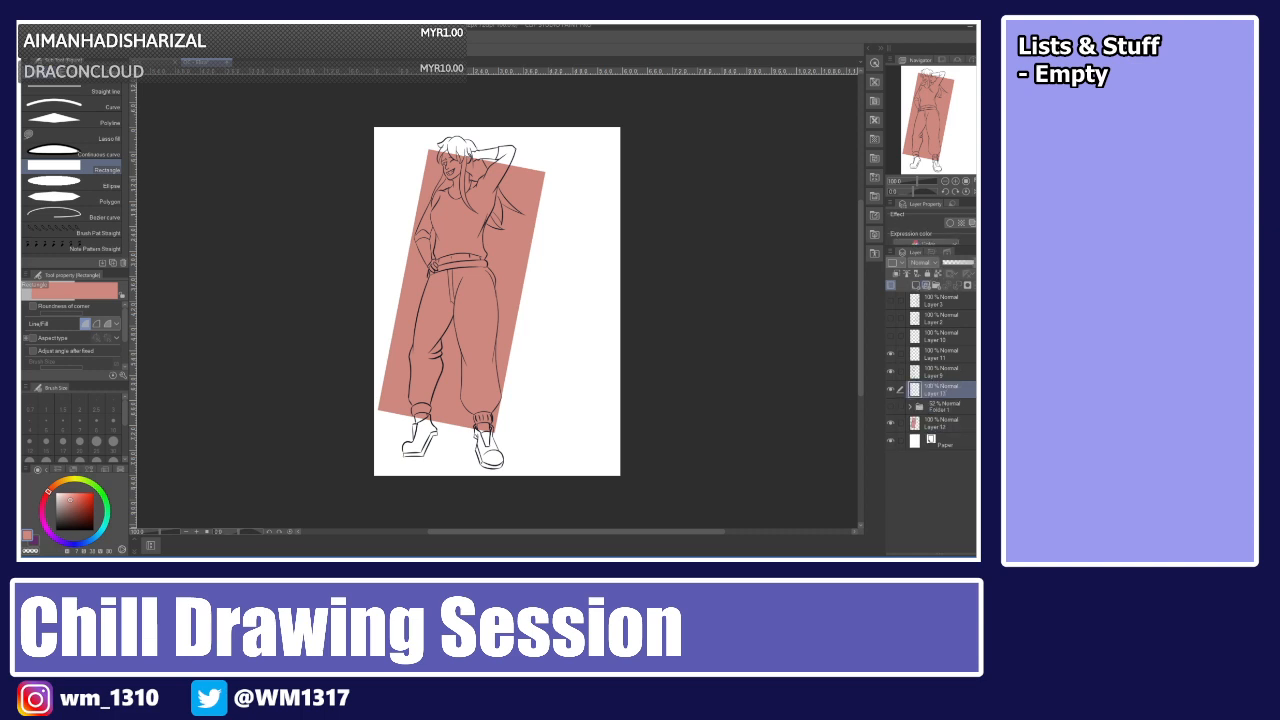
pyautogui.click(891, 406)
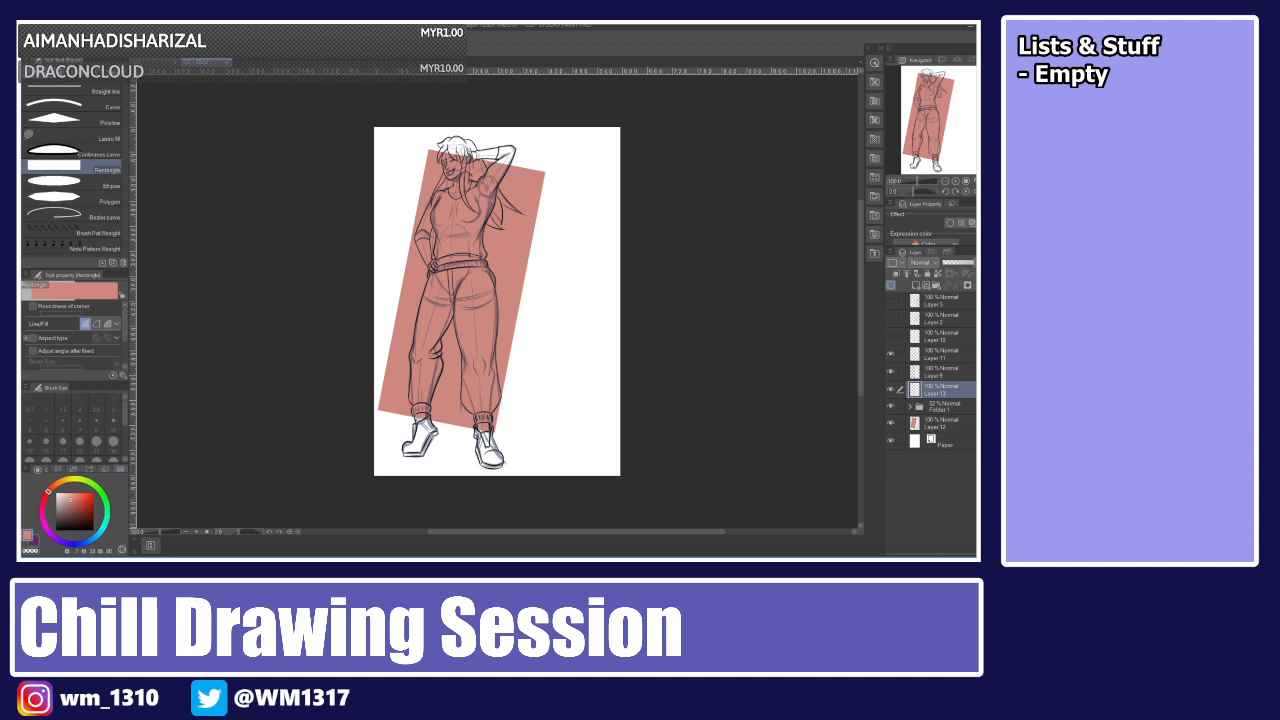
pyautogui.click(120, 469)
pyautogui.click(32, 479)
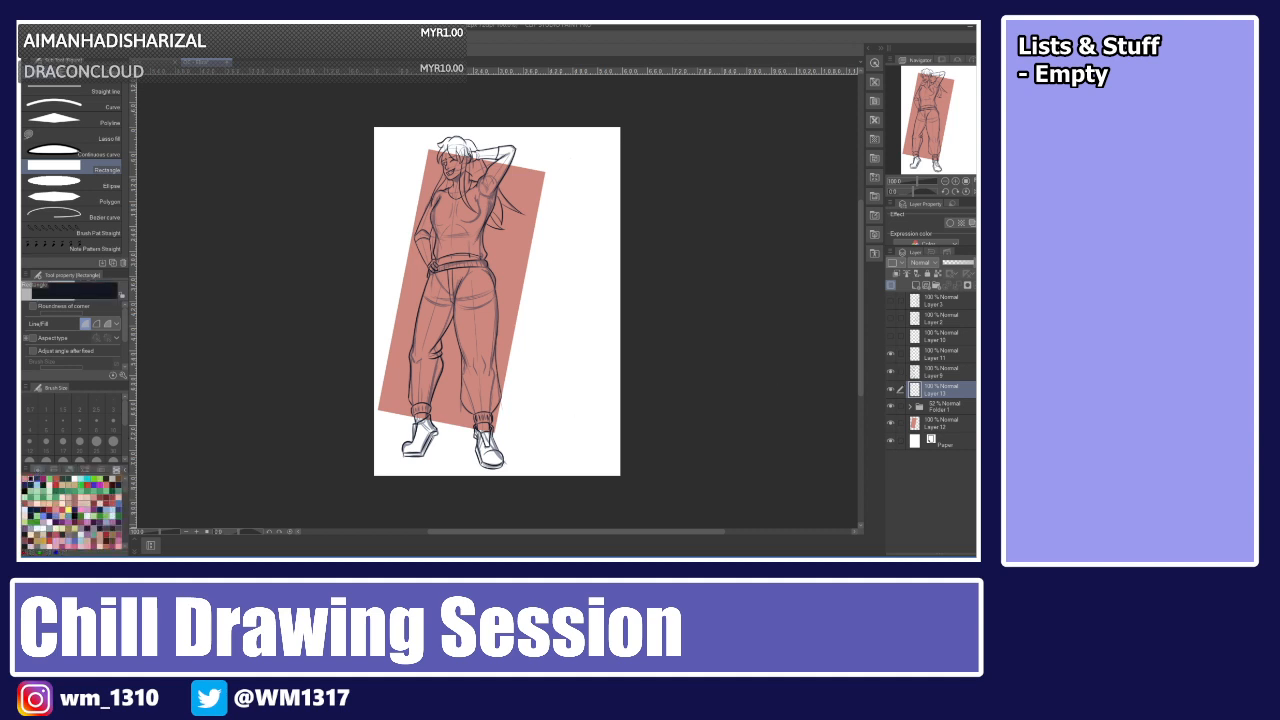
# Try a short black mark beside the face at high zoom, then refit the page.
pyautogui.hotkey('ctrl', '+')
pyautogui.hotkey('ctrl', '+')
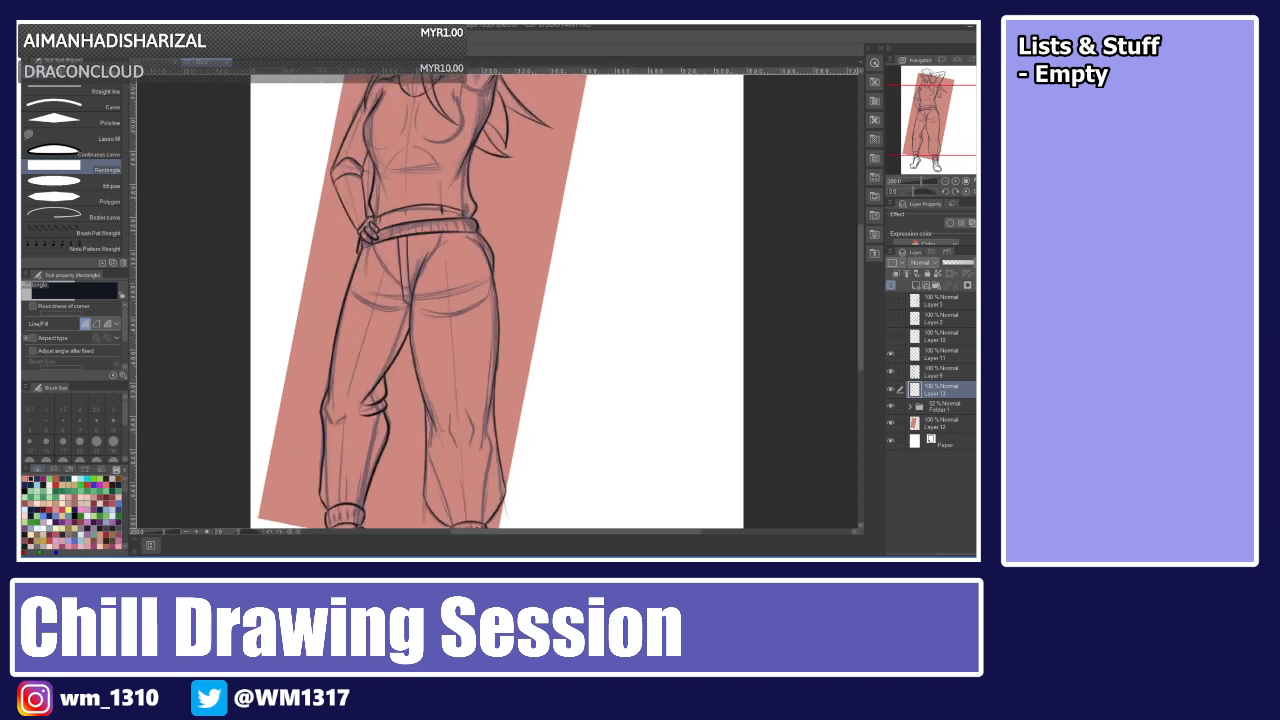
pyautogui.moveTo(861, 300); pyautogui.dragTo(861, 211)
pyautogui.moveTo(285, 213); pyautogui.dragTo(299, 251)
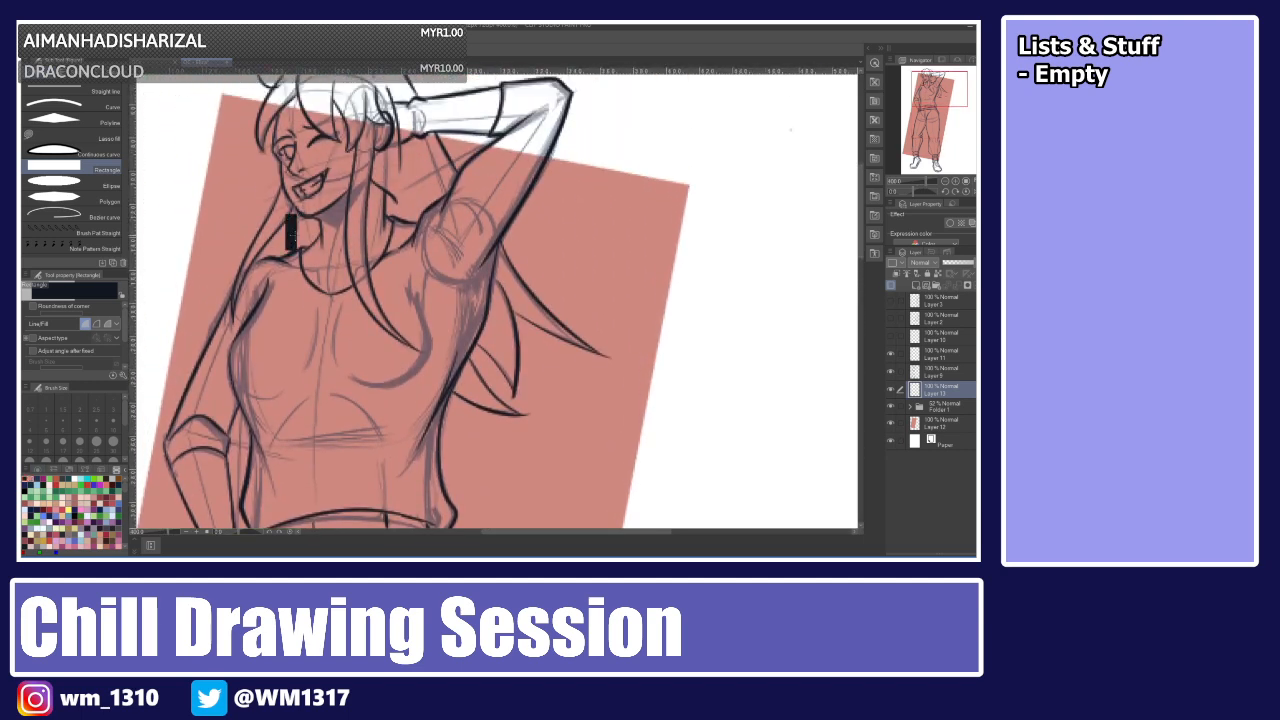
pyautogui.hotkey('ctrl', 'z')
pyautogui.press('p')
pyautogui.moveTo(300, 213); pyautogui.dragTo(289, 253)
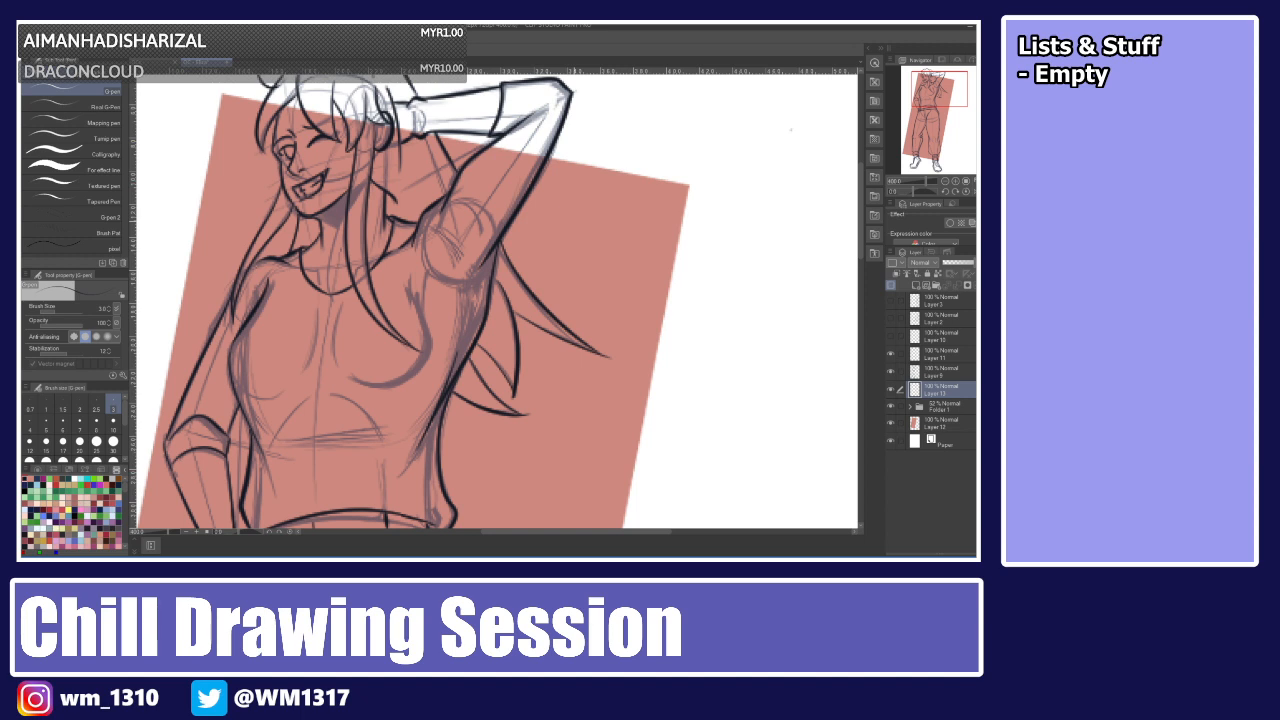
pyautogui.hotkey('ctrl', '0')
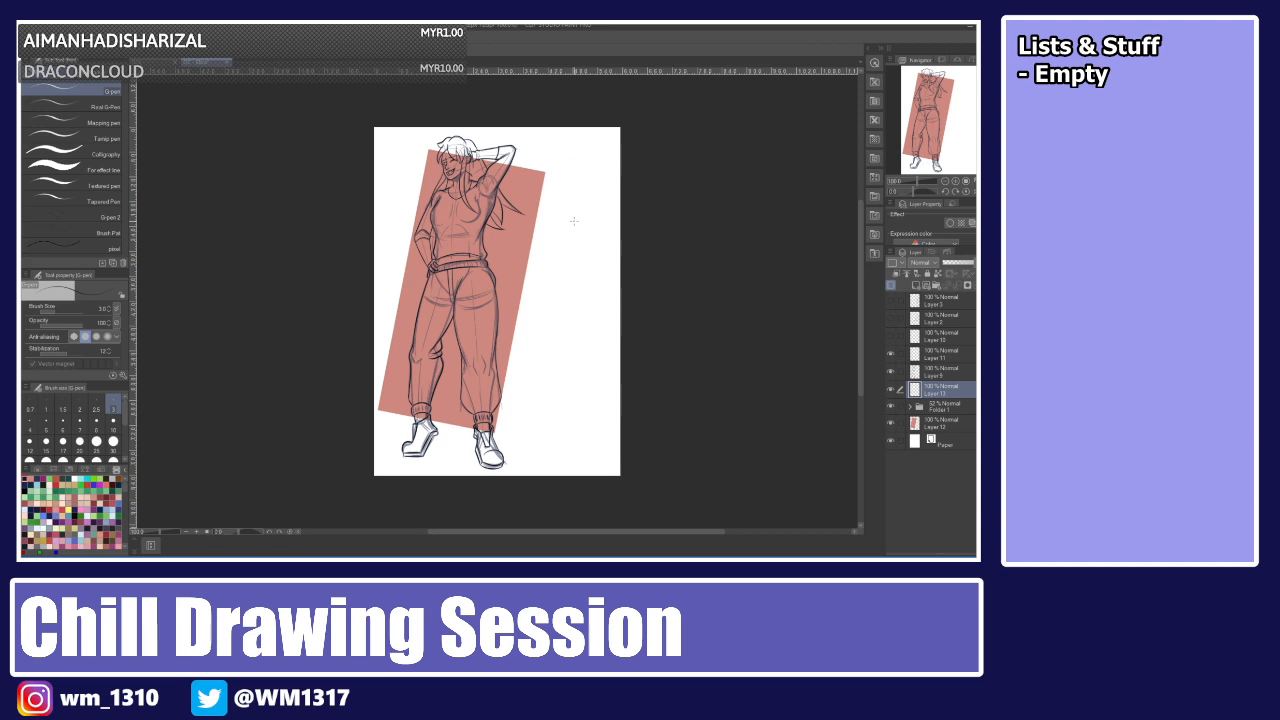
# Hide the sketch folder, add another new layer above it, and pick a light orange skin colour.
pyautogui.click(890, 407)
pyautogui.click(943, 407)
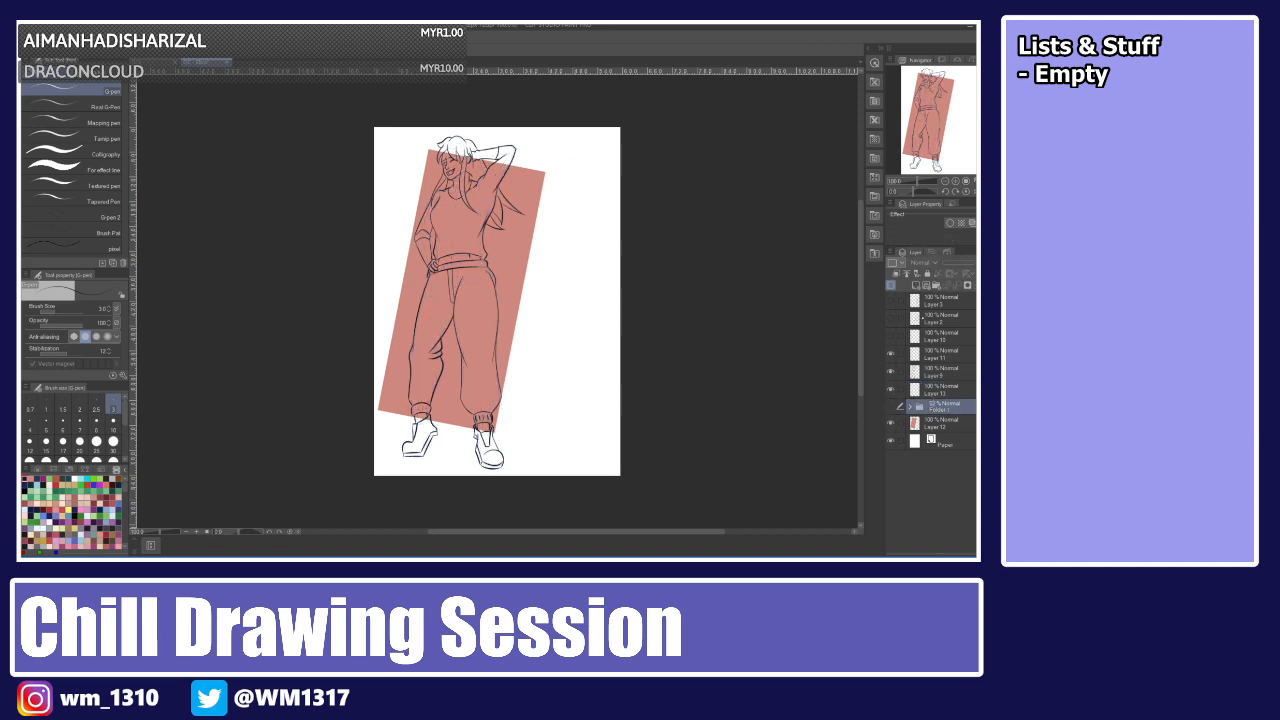
pyautogui.click(916, 286)
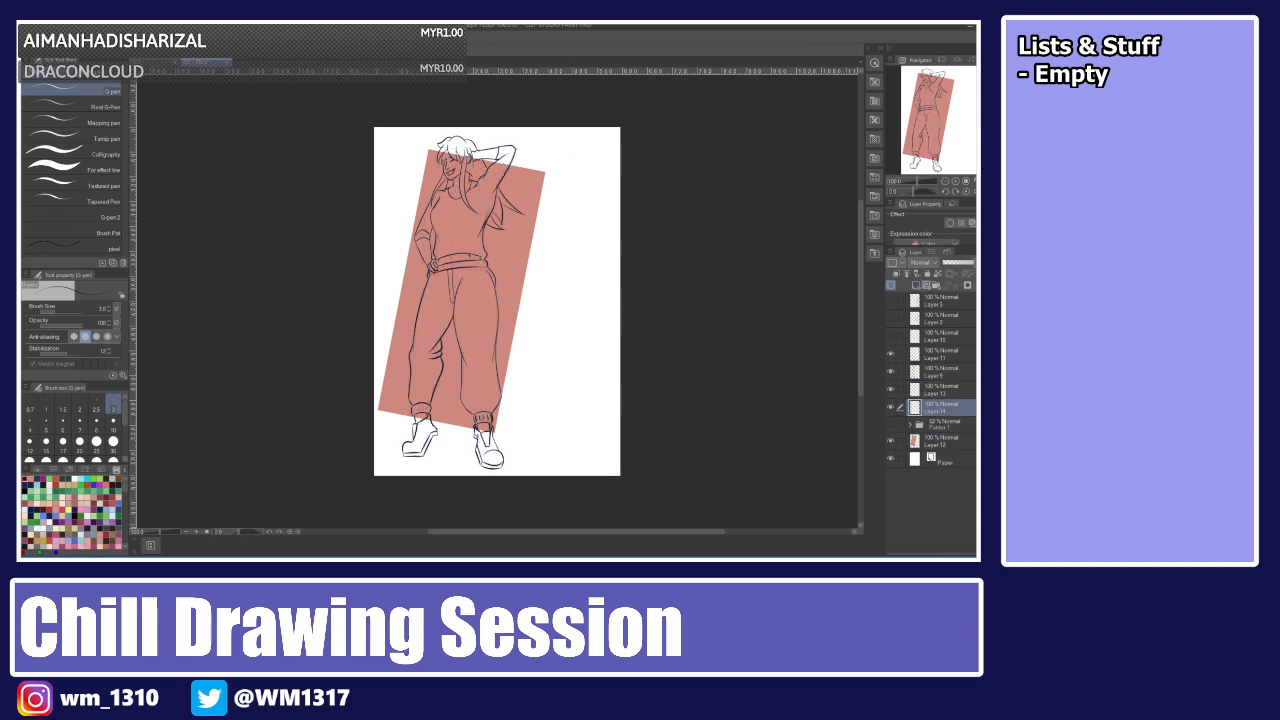
pyautogui.click(37, 468)
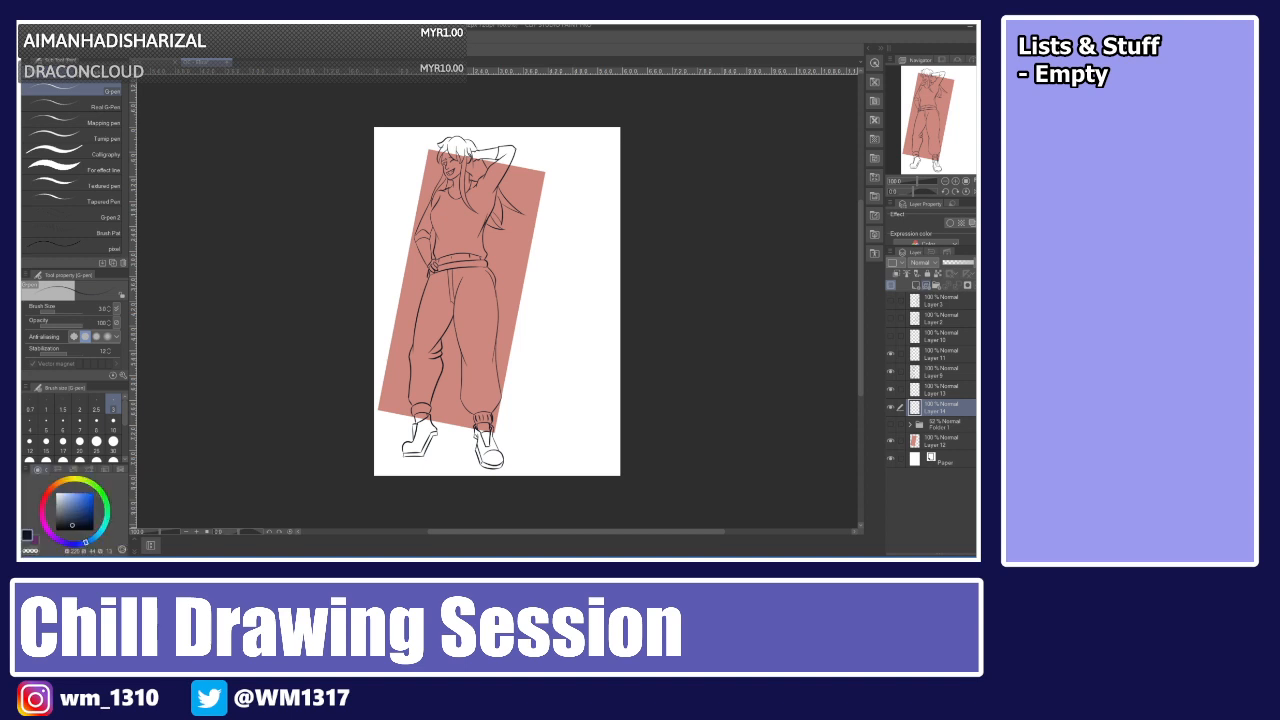
pyautogui.click(71, 501)
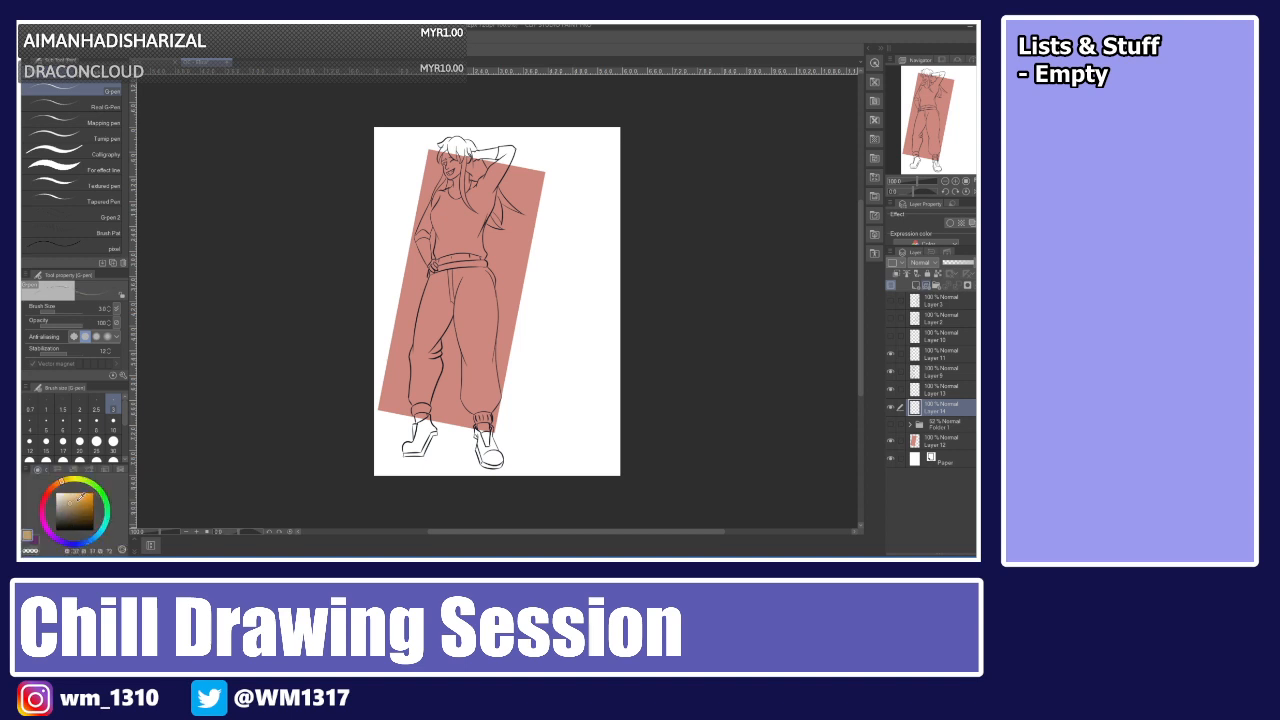
pyautogui.click(70, 499)
pyautogui.click(56, 485)
pyautogui.moveTo(56, 485); pyautogui.dragTo(53, 488)
pyautogui.click(55, 485)
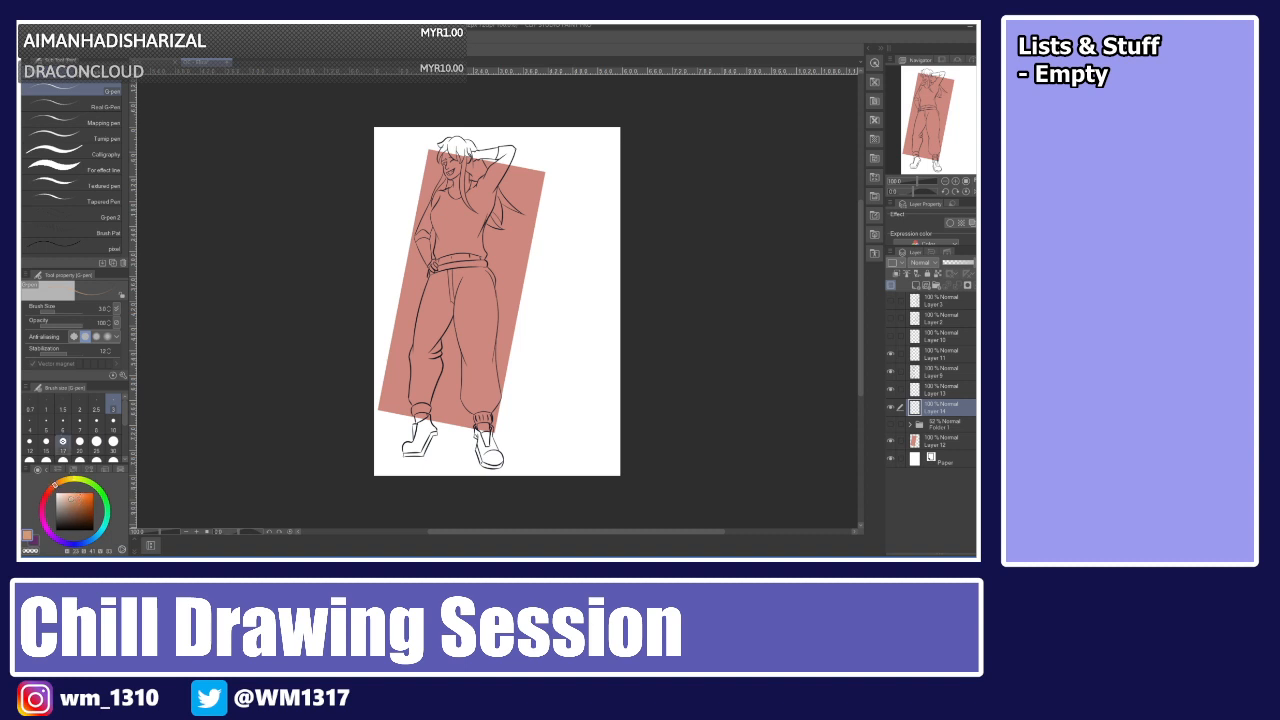
# Try filling the face area with the skin colour using the fill tool.
pyautogui.press('g')
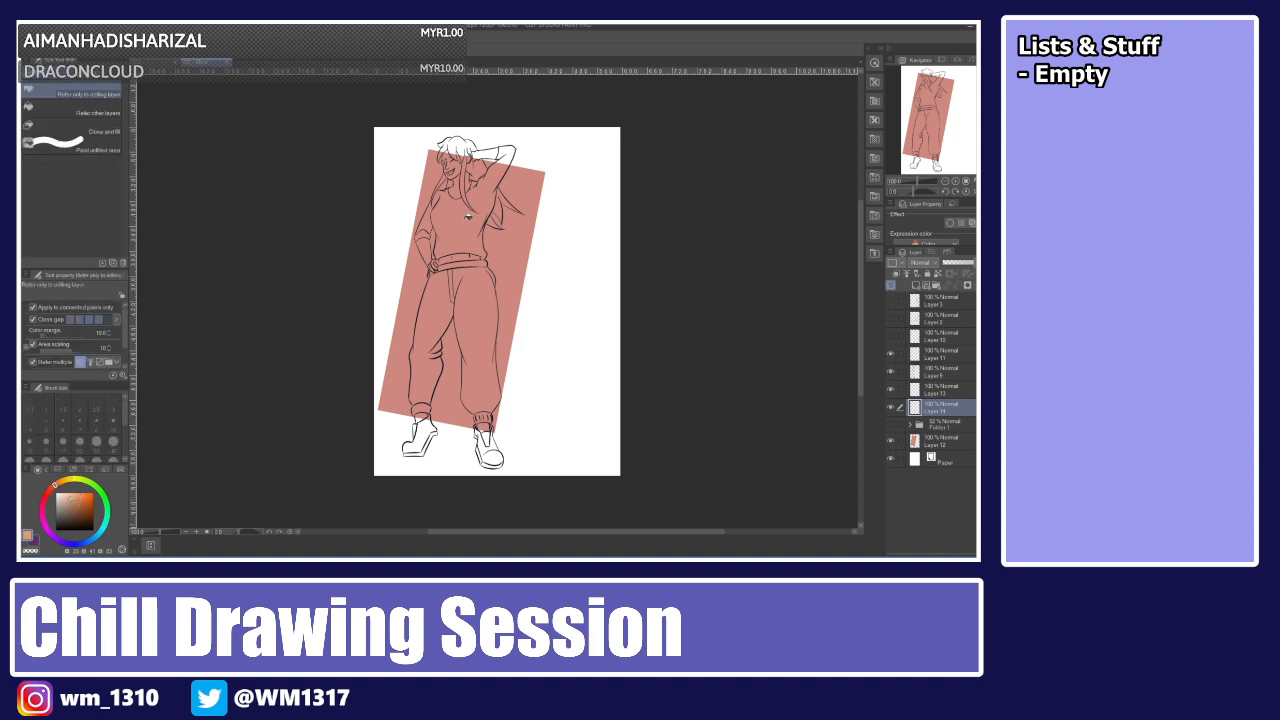
pyautogui.click(460, 187)
pyautogui.click(459, 171)
pyautogui.click(457, 162)
pyautogui.hotkey('ctrl', 'z')
pyautogui.hotkey('ctrl', 'z')
pyautogui.scroll(6, 460, 165)
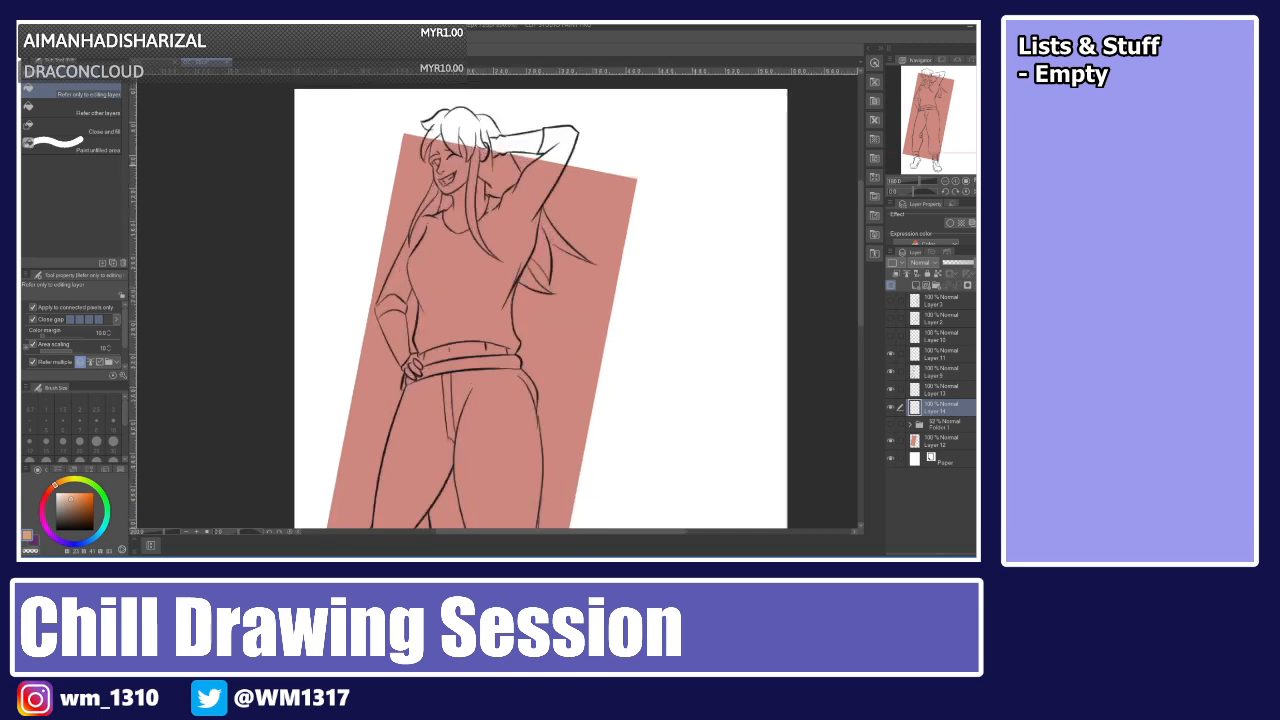
pyautogui.scroll(-3, 500, 300)
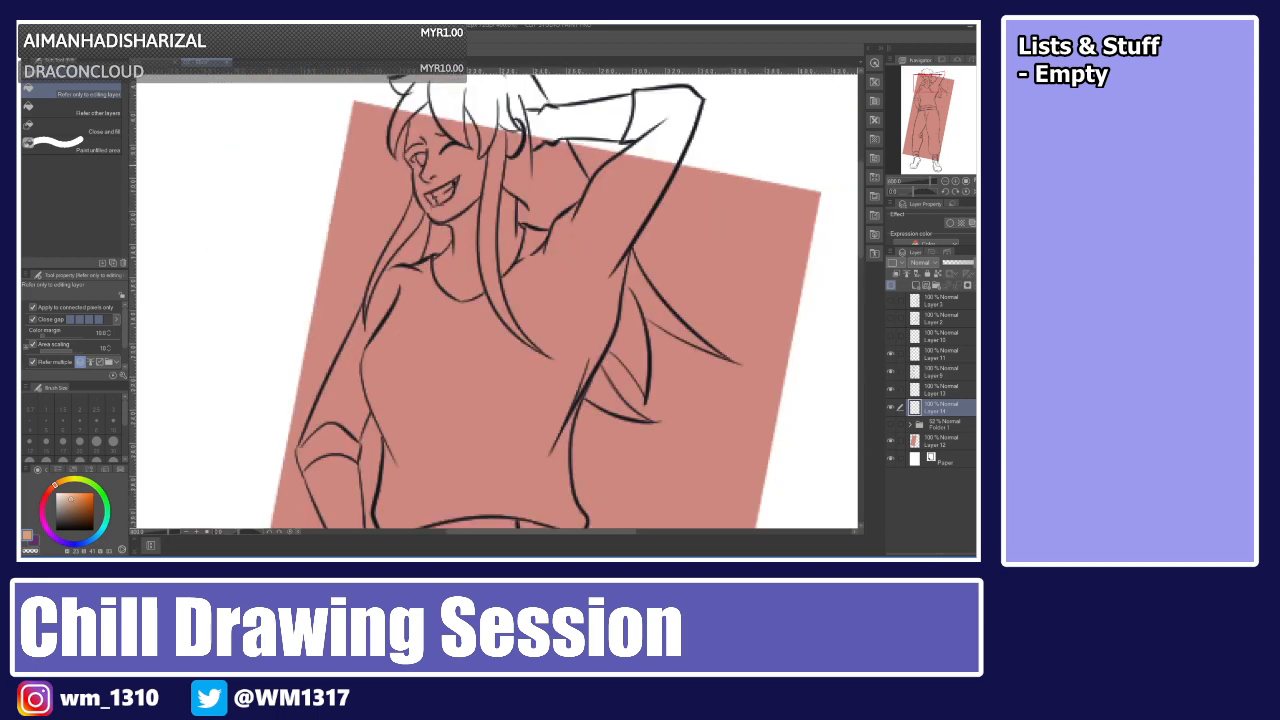
pyautogui.scroll(-2, 500, 300)
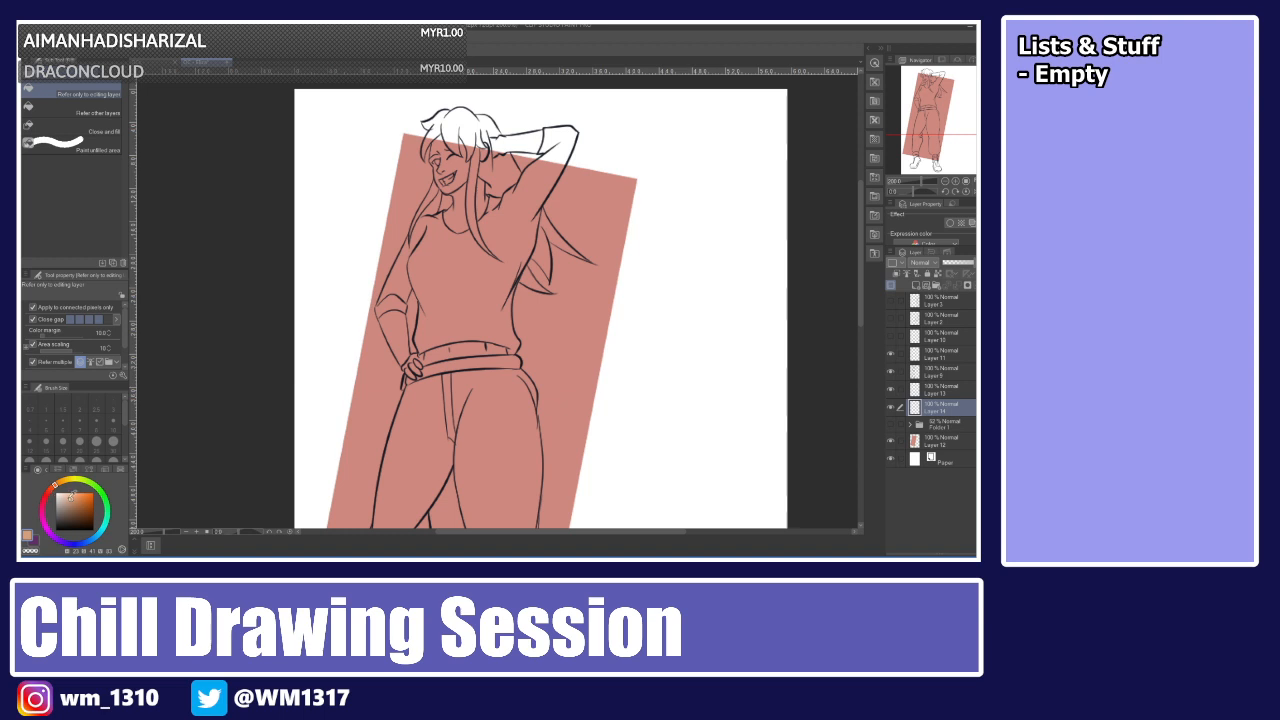
# Group the selected lineart layers into a new folder and collapse it.
pyautogui.press('p')
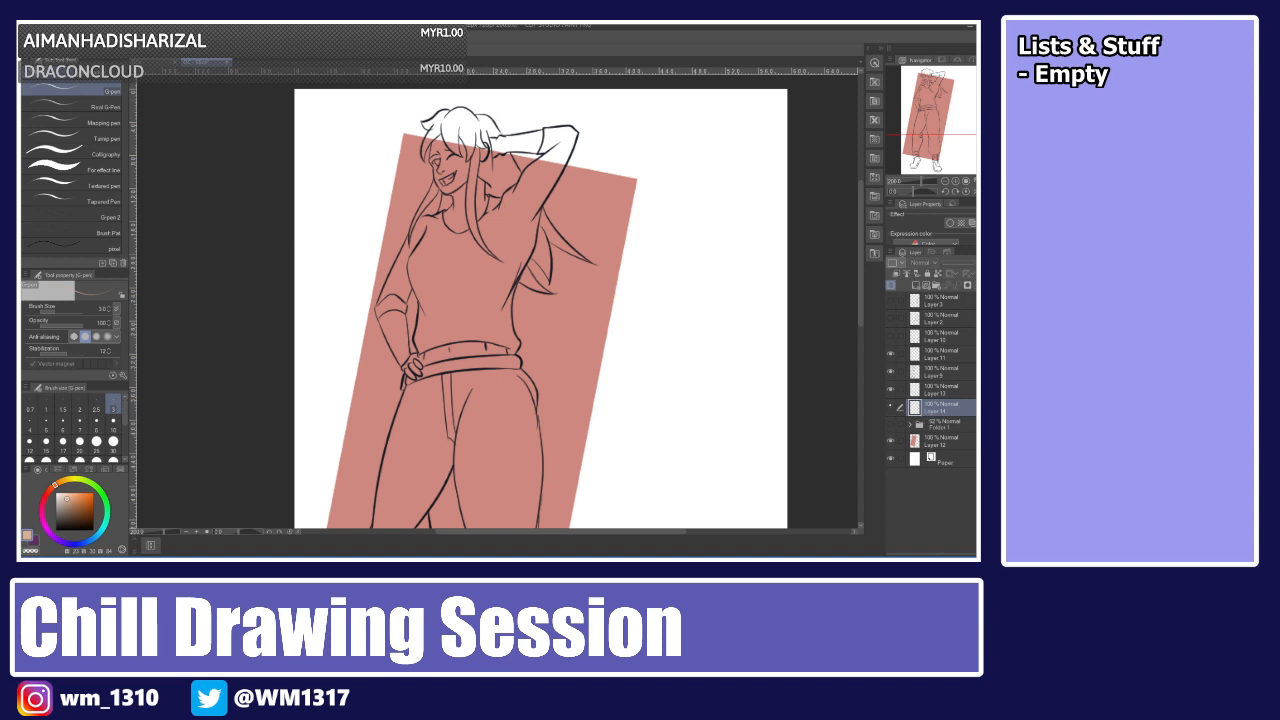
pyautogui.click(890, 388)
pyautogui.click(890, 372)
pyautogui.click(890, 372)
pyautogui.click(929, 386)
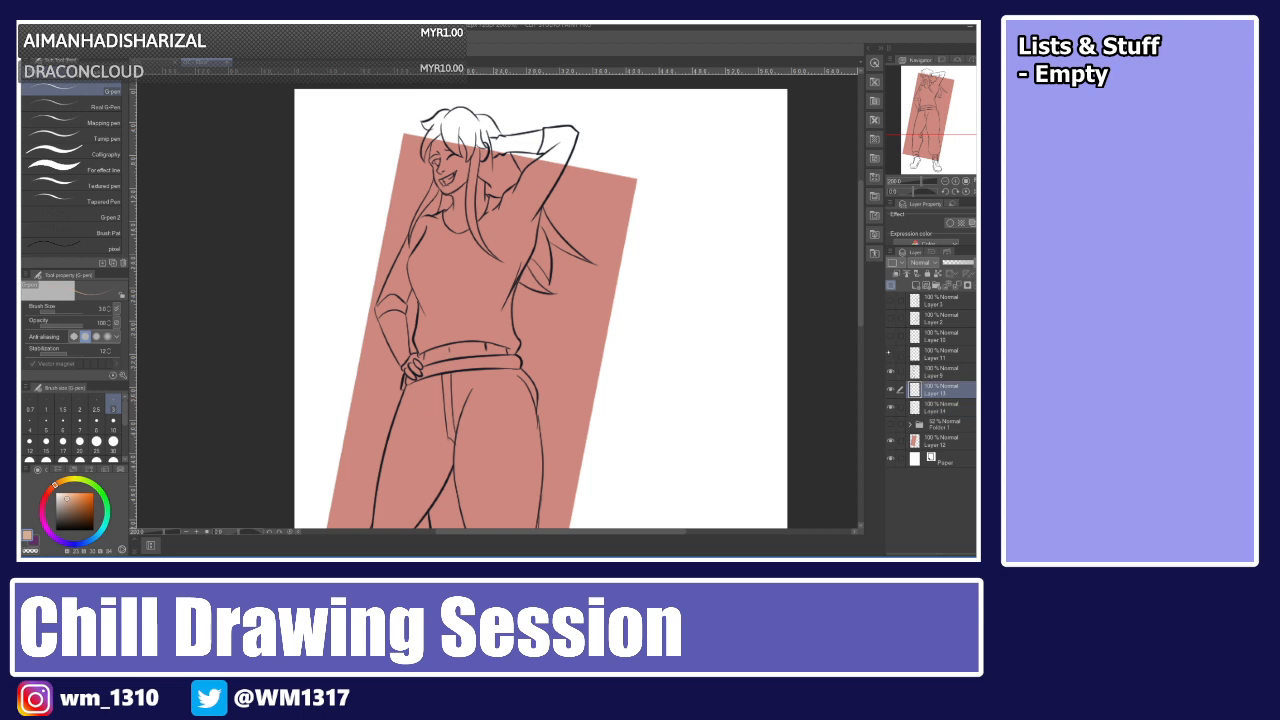
pyautogui.keyDown('shift'); pyautogui.click(928, 355); pyautogui.keyUp('shift')
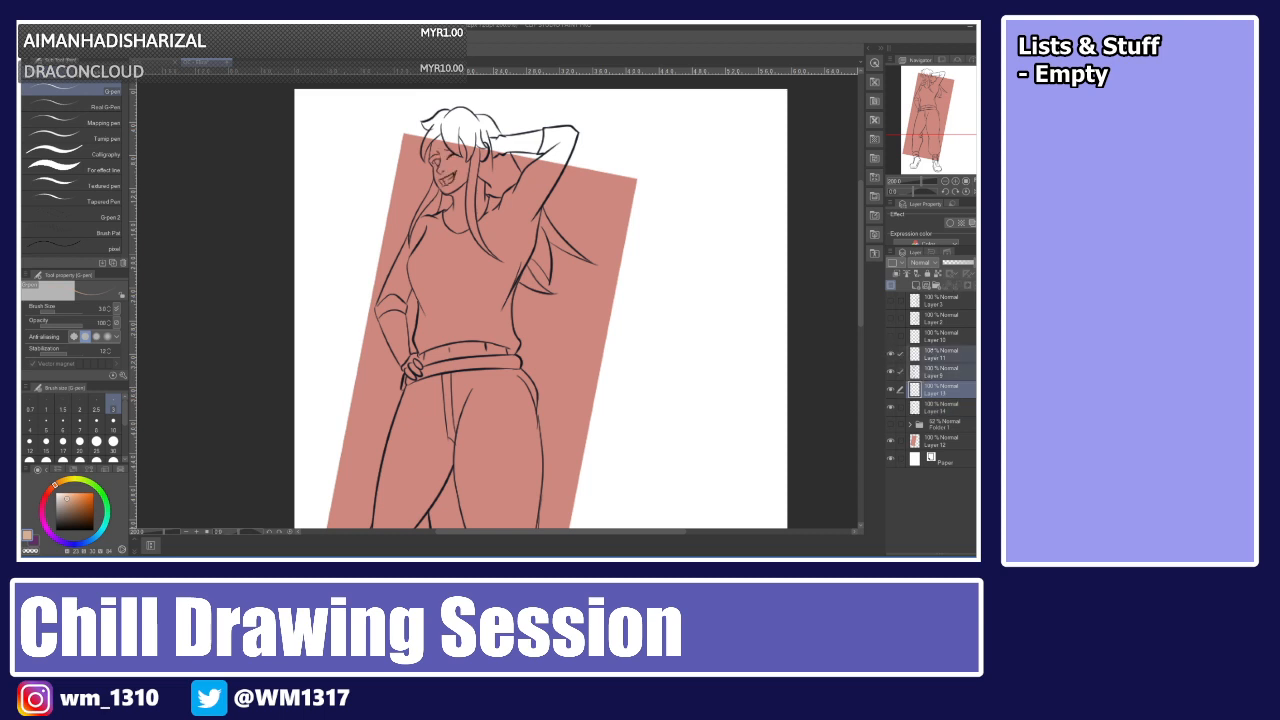
pyautogui.hotkey('ctrl', 'g')
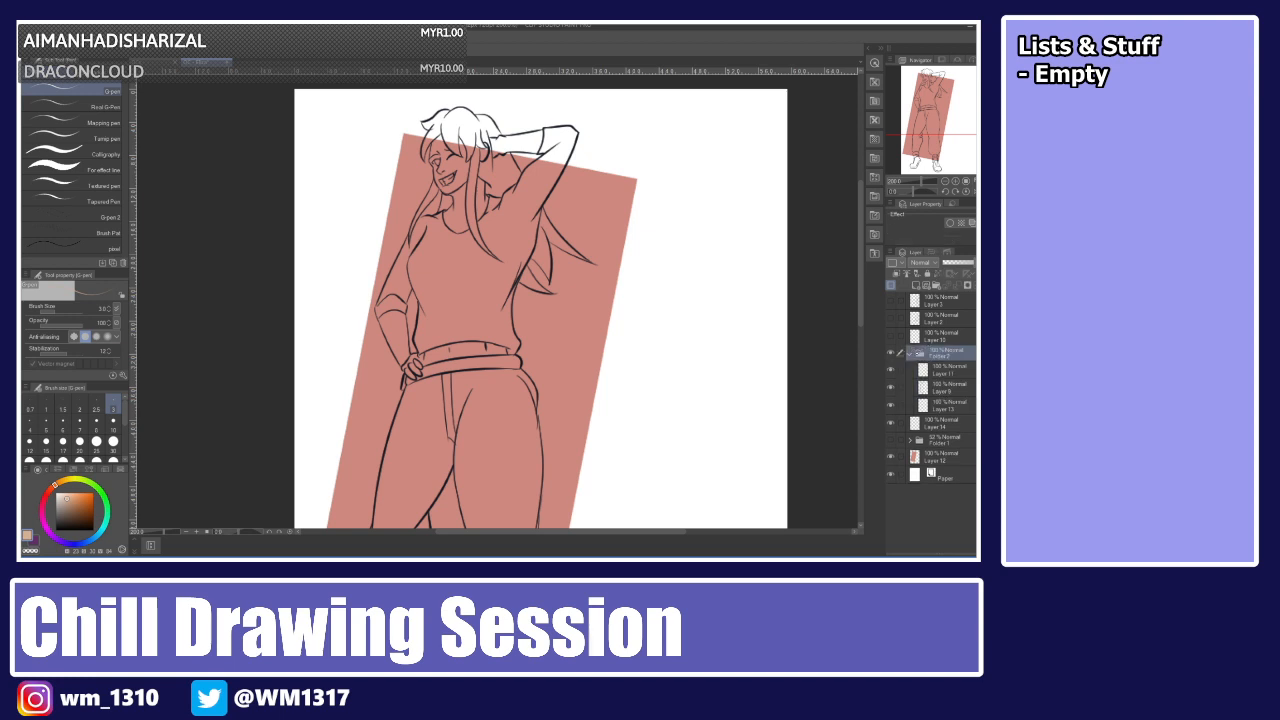
pyautogui.click(909, 353)
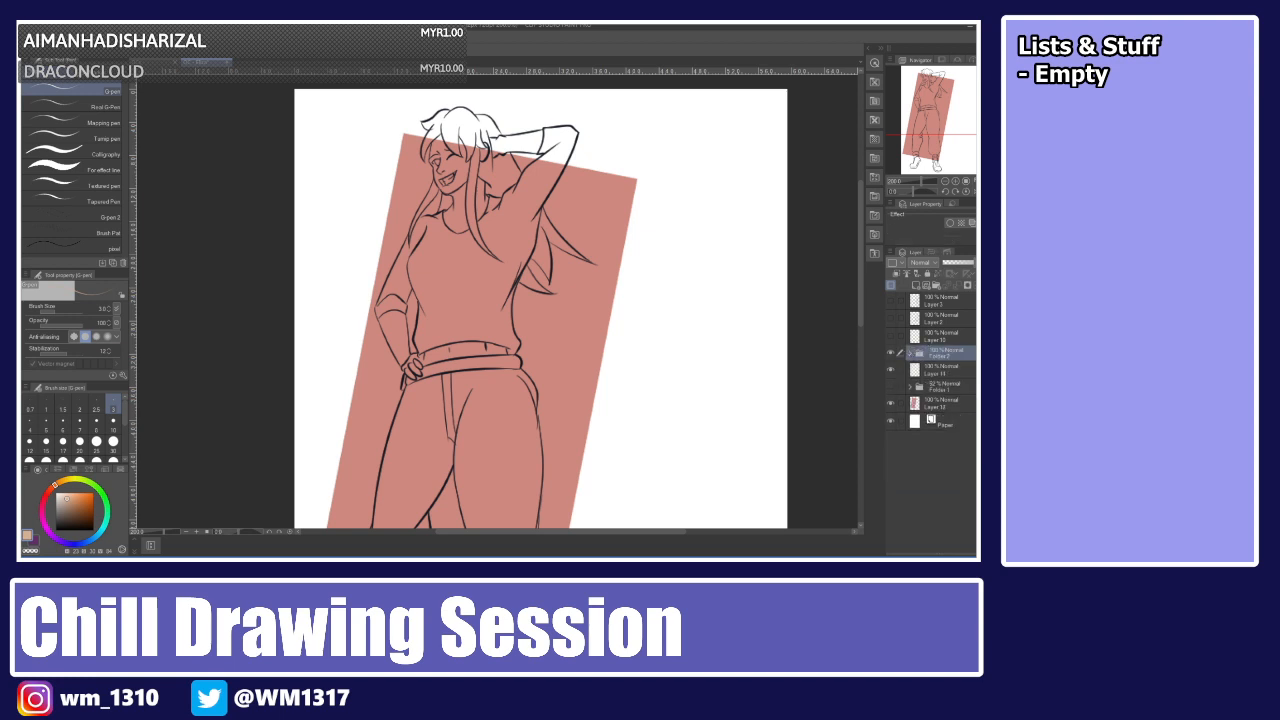
# Select the areas around the character with the auto select tool and invert the selection to isolate the figure.
pyautogui.press('w')
pyautogui.click(440, 198)
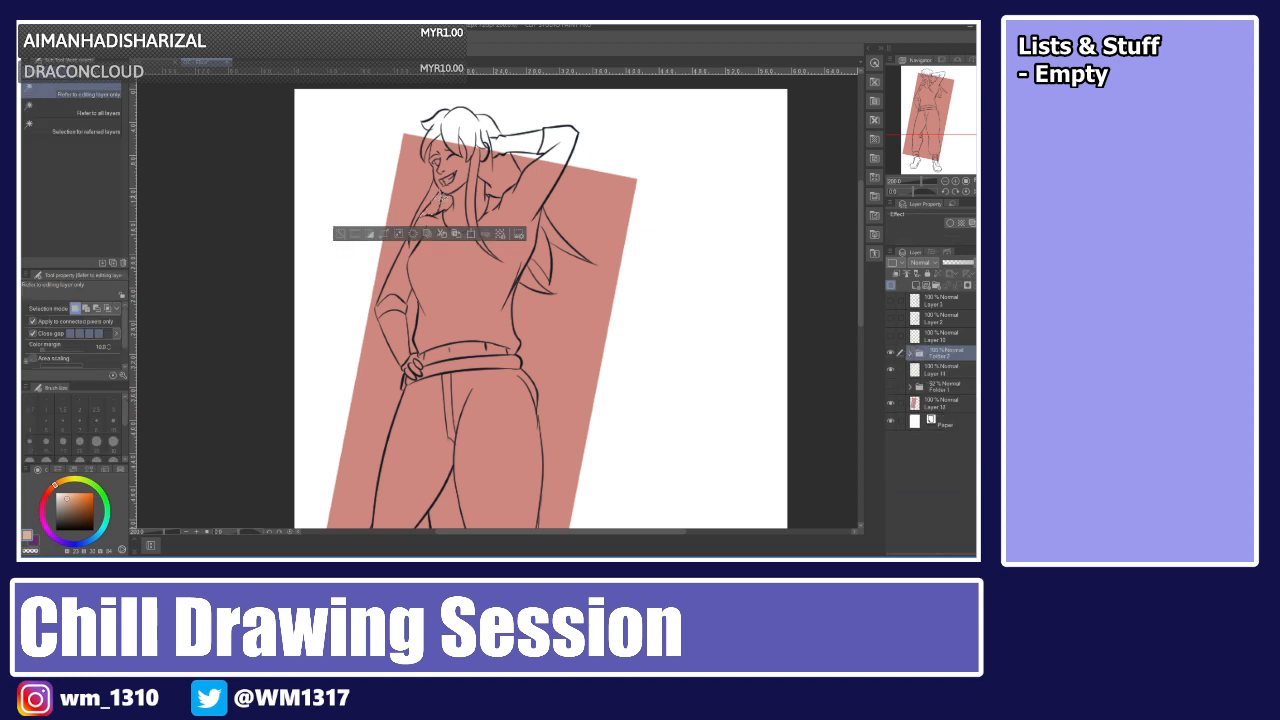
pyautogui.click(530, 158)
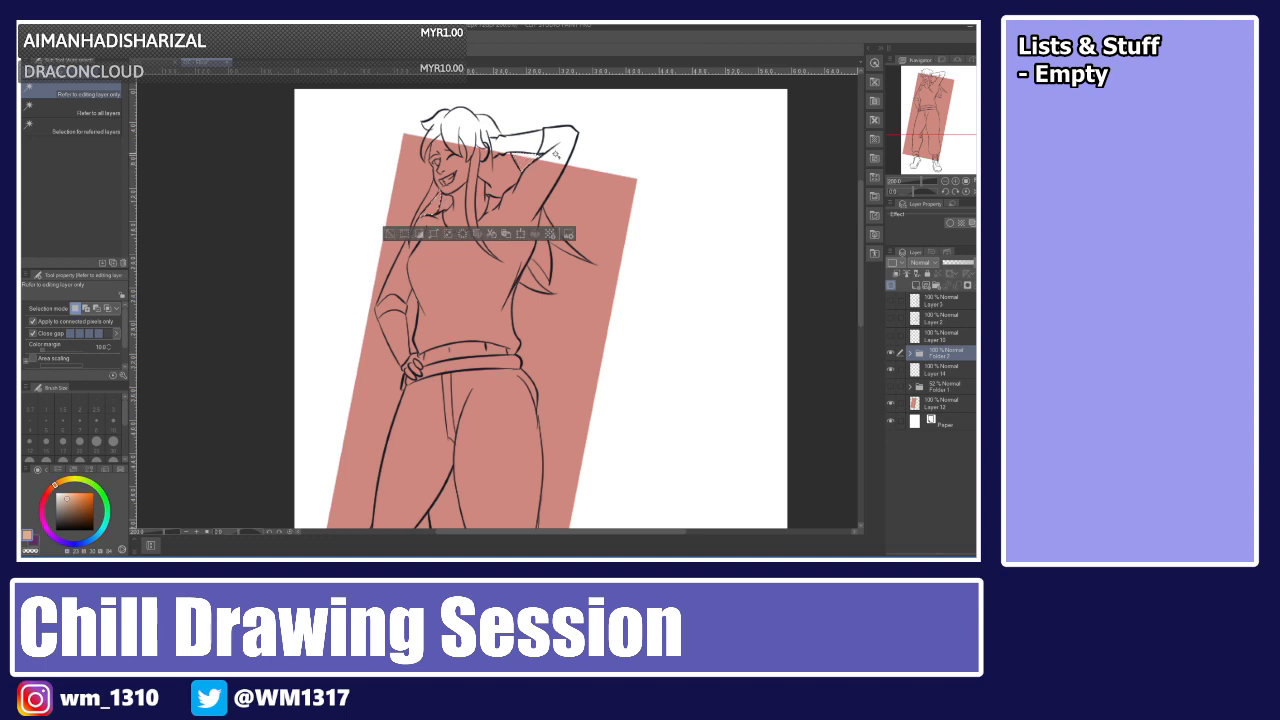
pyautogui.click(589, 185)
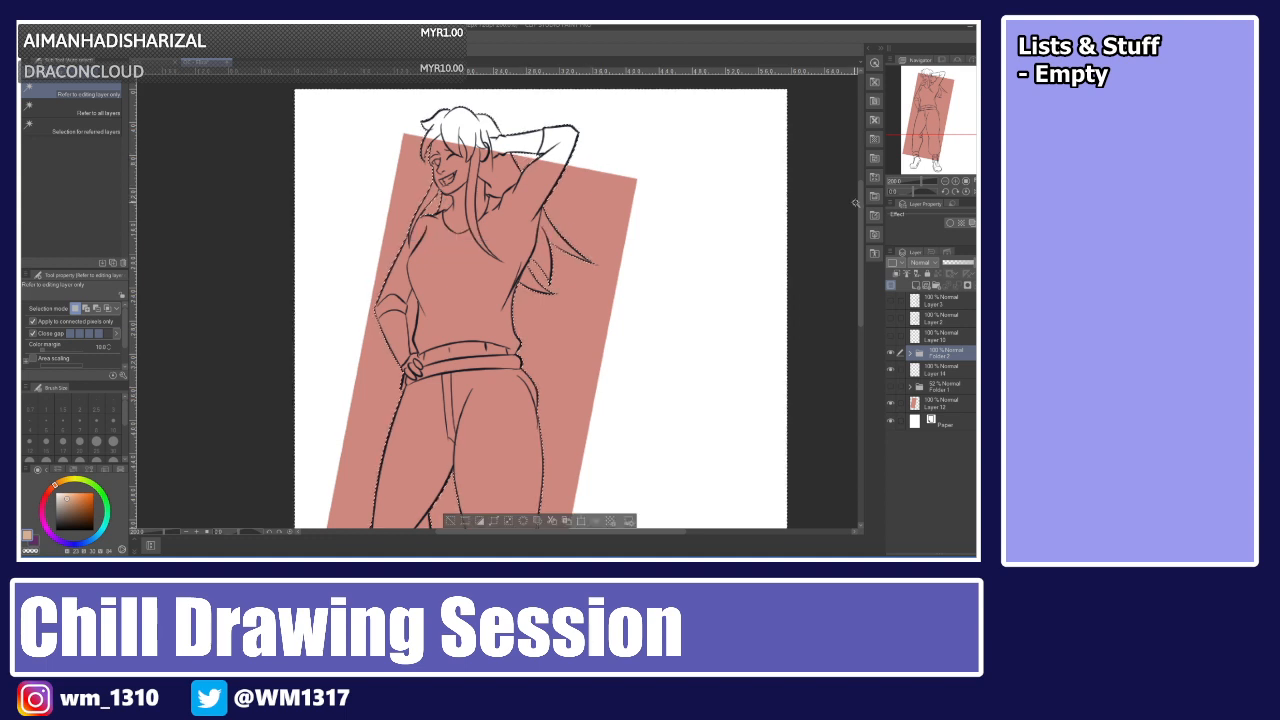
pyautogui.scroll(-5, 540, 300)
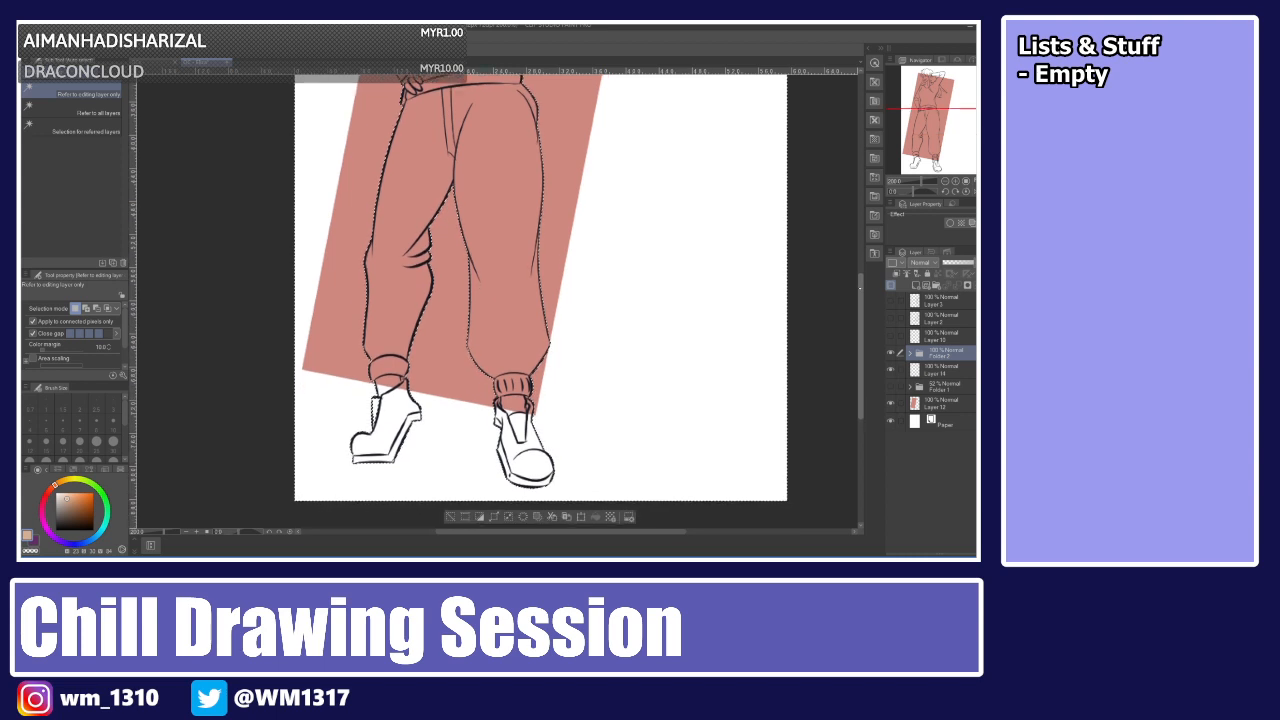
pyautogui.scroll(3, 540, 300)
pyautogui.scroll(-2, 540, 300)
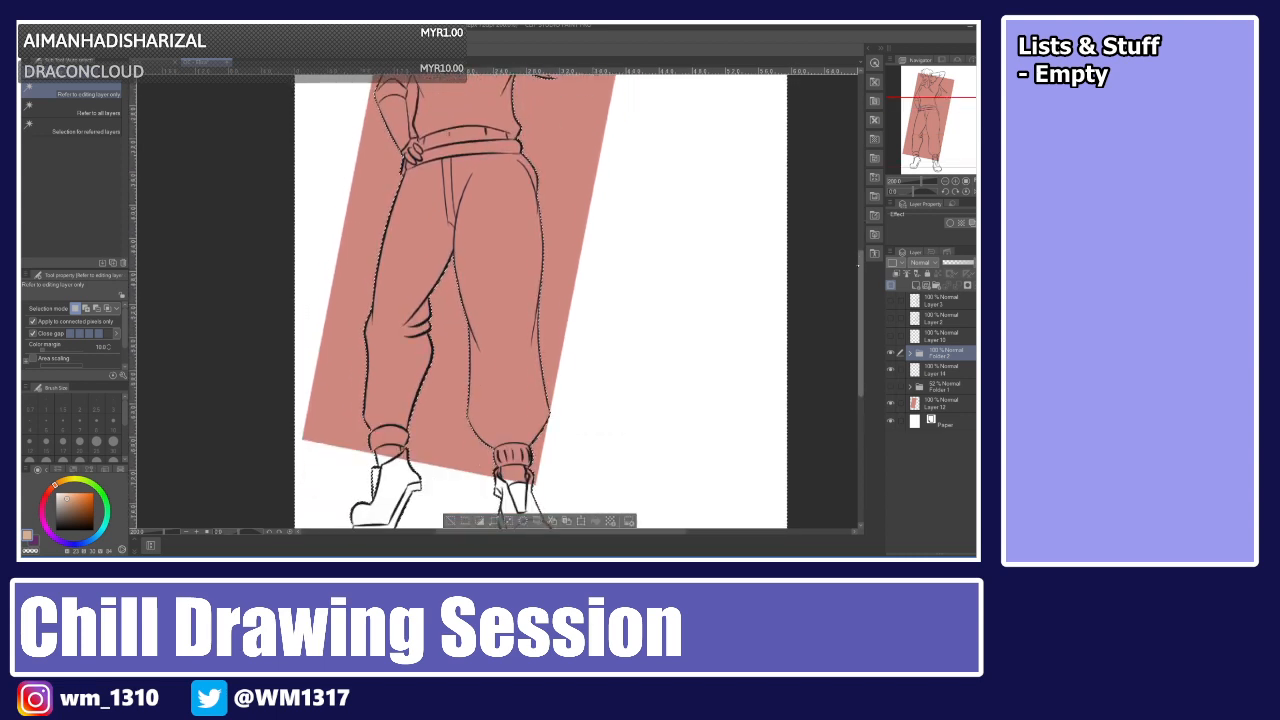
pyautogui.scroll(4, 540, 300)
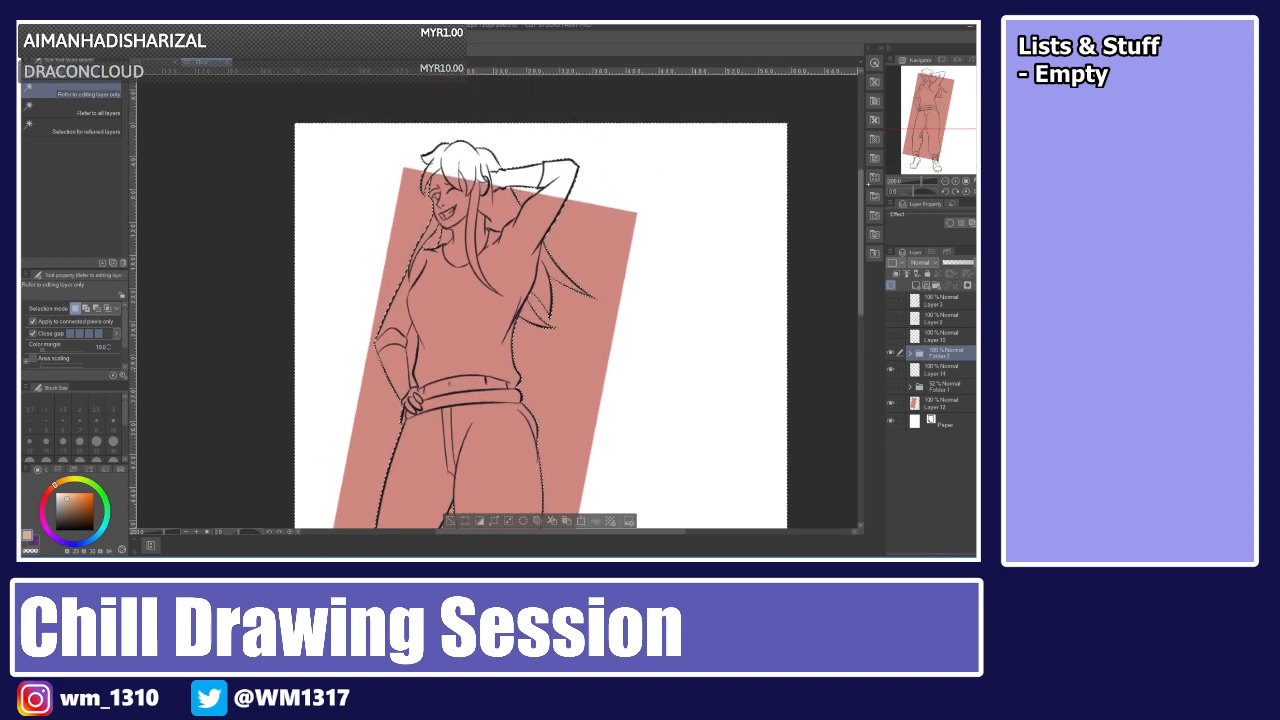
pyautogui.moveTo(868, 184); pyautogui.dragTo(868, 183)
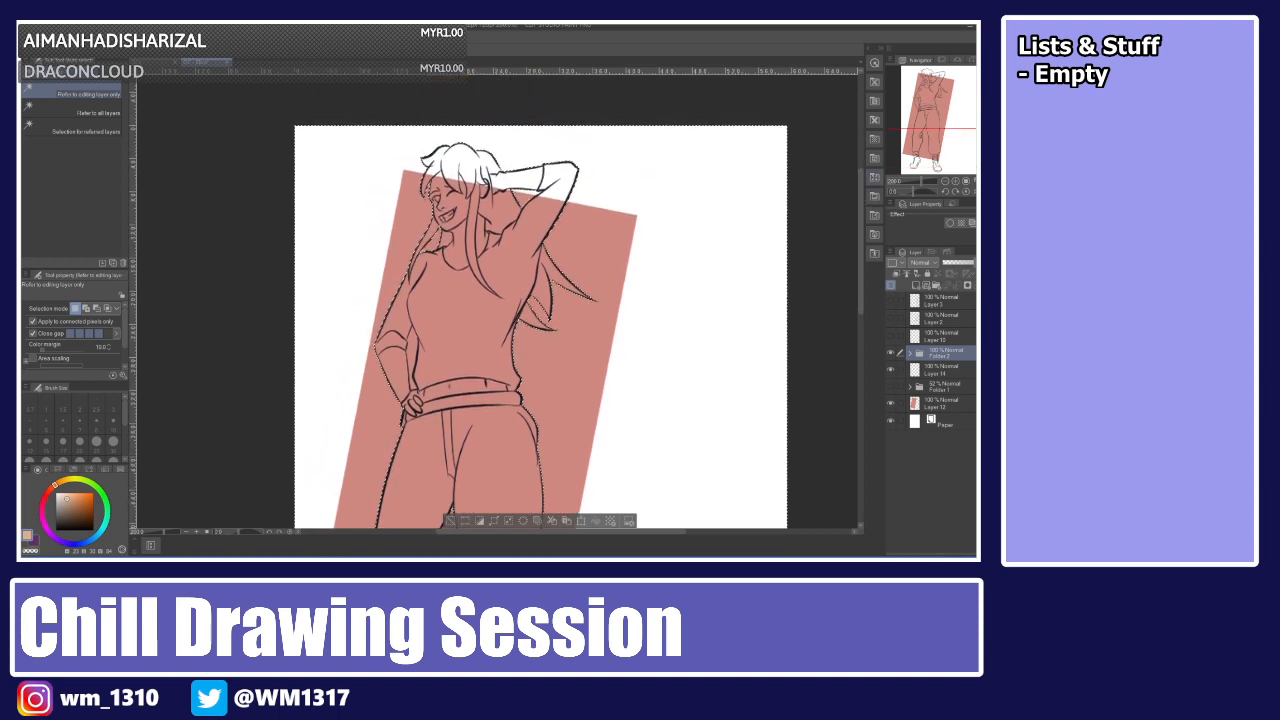
pyautogui.hotkey('ctrl', 'shift', 'i')
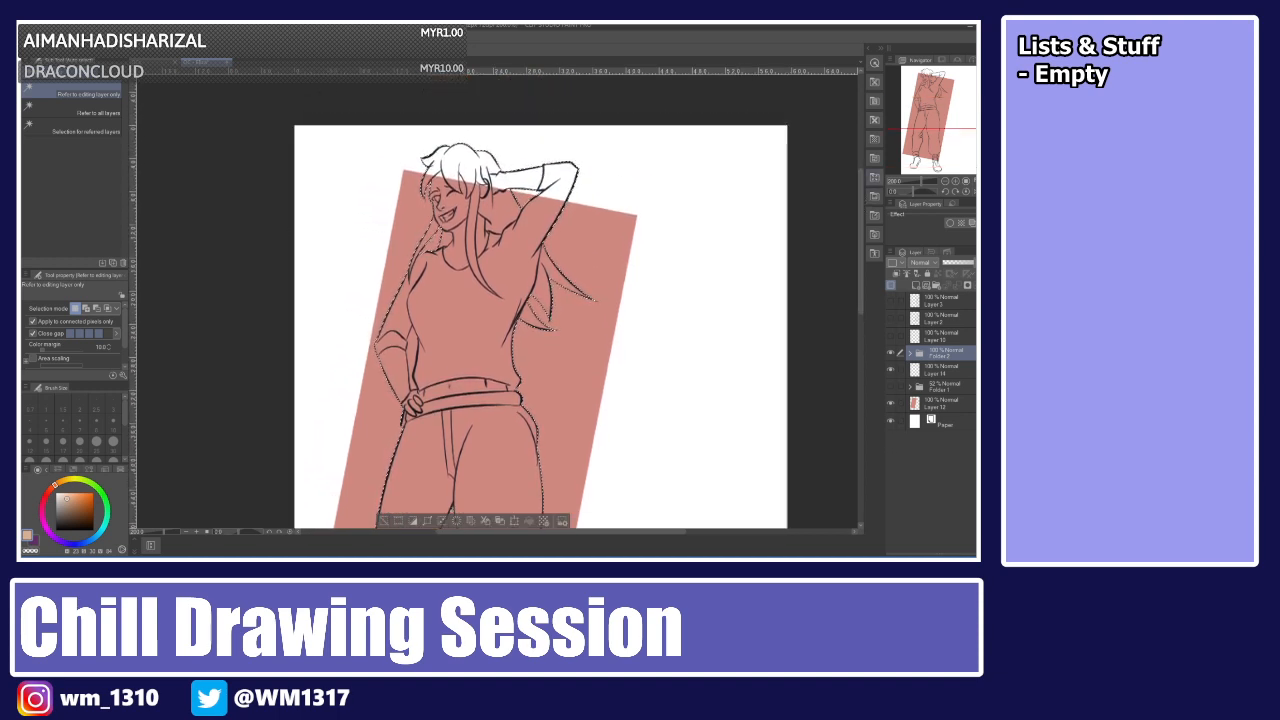
pyautogui.hotkey('ctrl', 'shift', 'i')
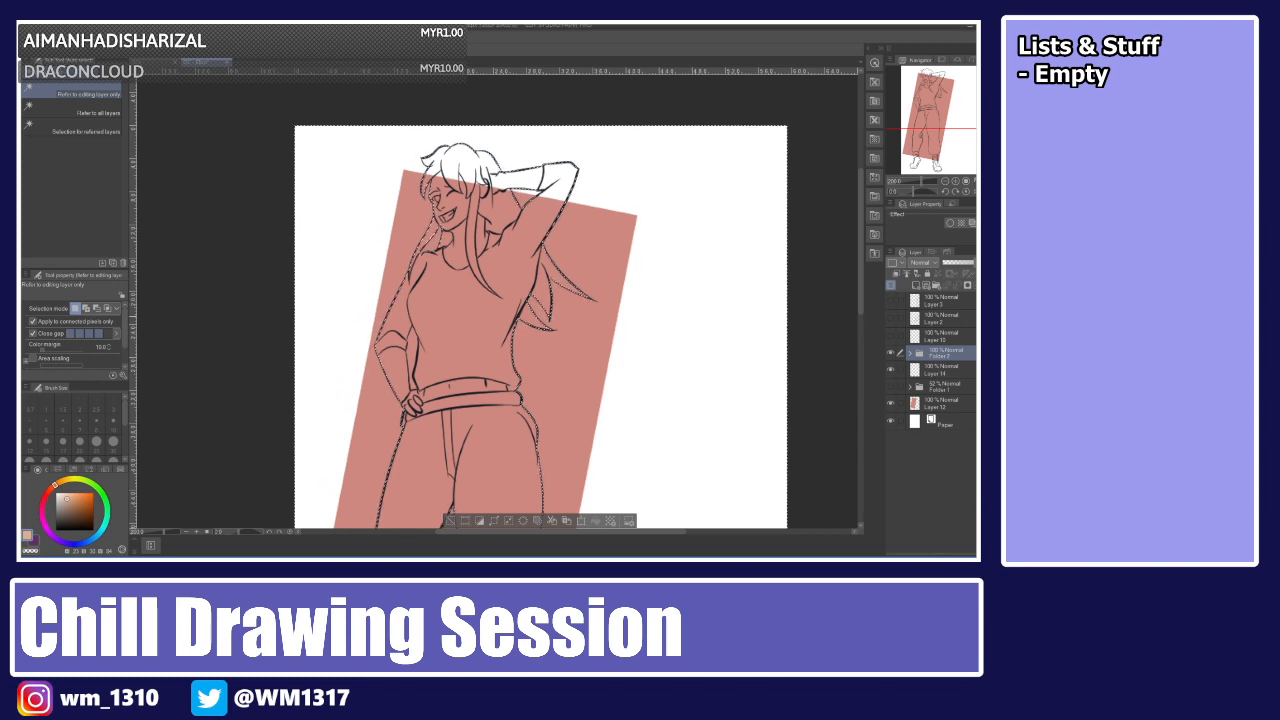
pyautogui.hotkey('ctrl', 'shift', 'i')
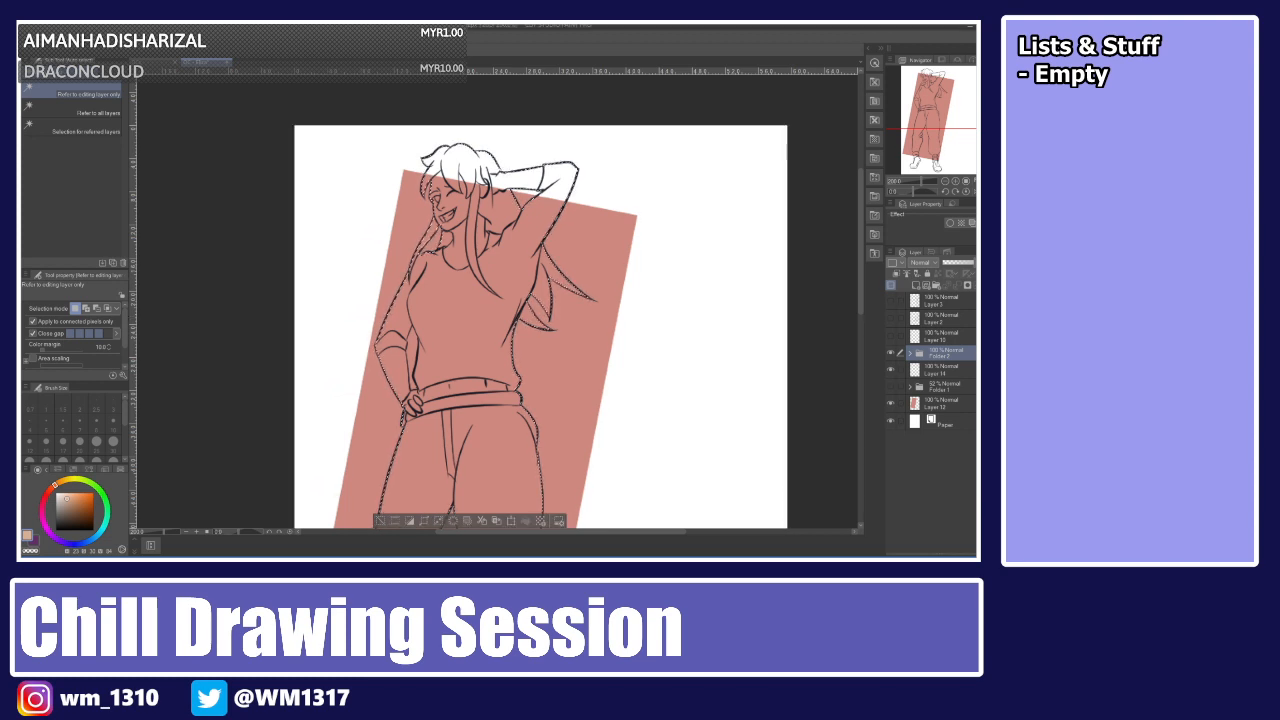
# Fill the selected figure with the skin colour on the colour layer beneath the lineart, then deselect.
pyautogui.press('g')
pyautogui.click(940, 370)
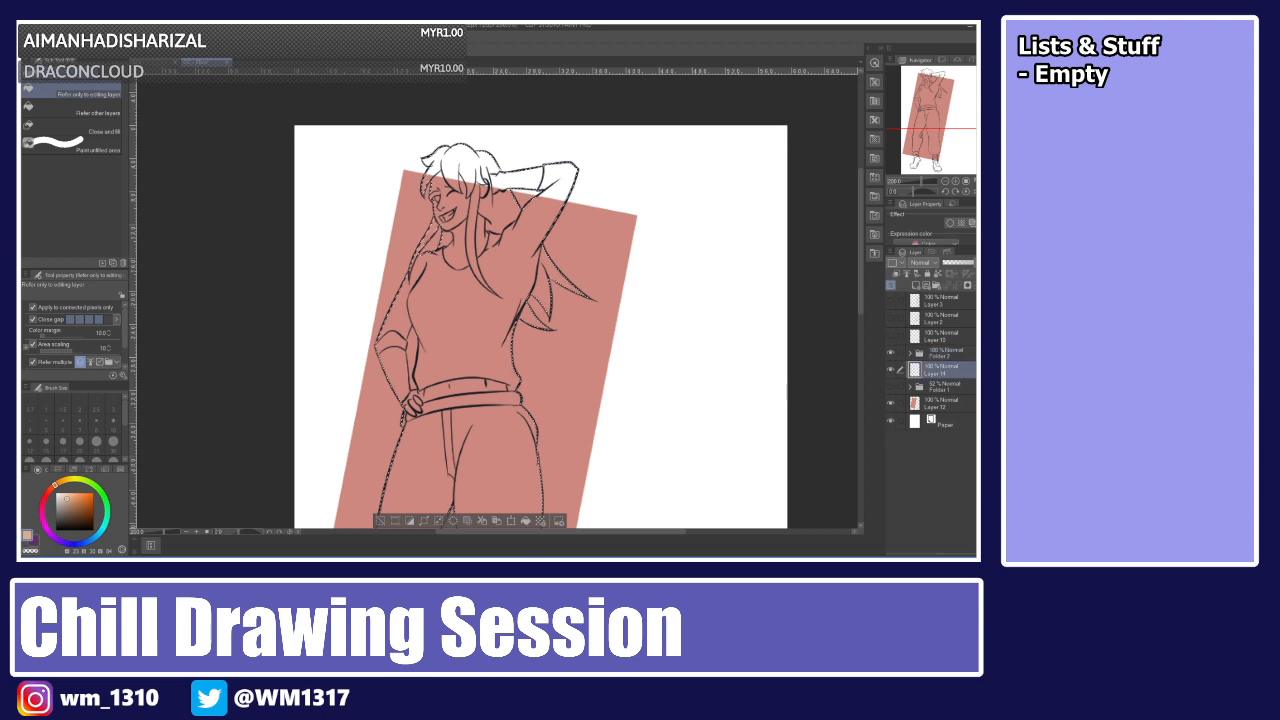
pyautogui.click(505, 366)
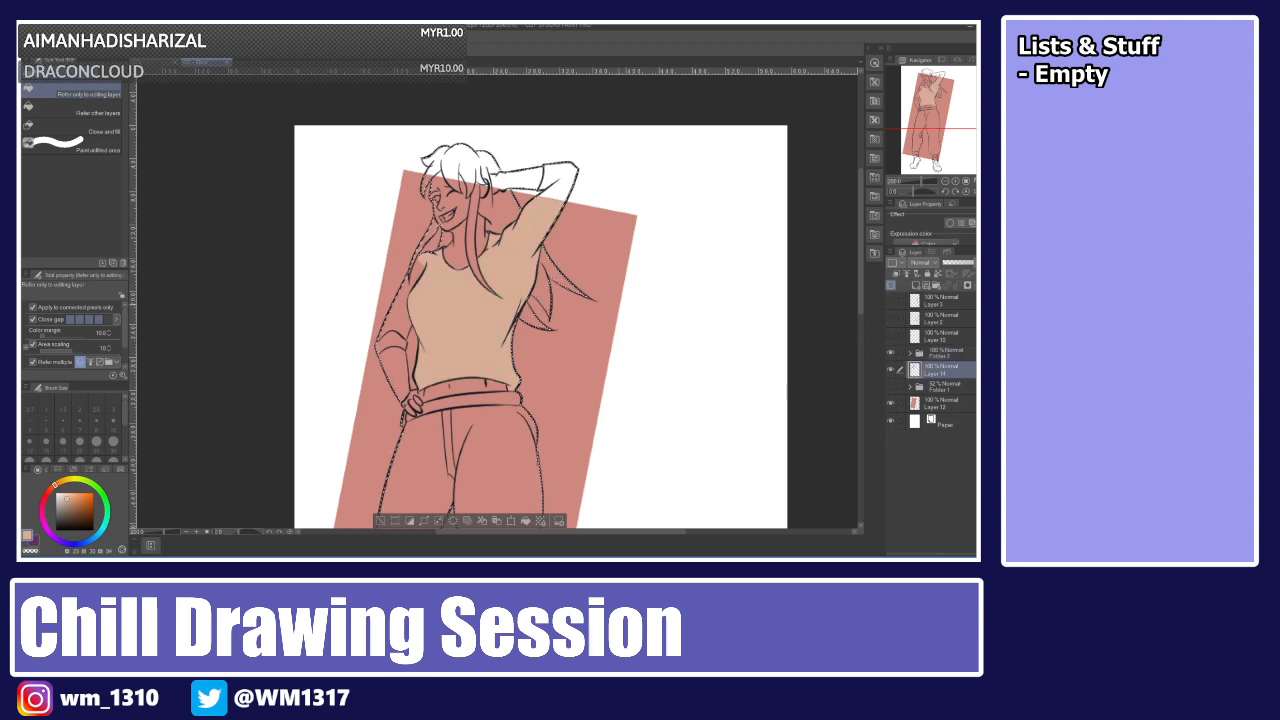
pyautogui.hotkey('ctrl', 'z')
pyautogui.click(88, 361)
pyautogui.click(465, 302)
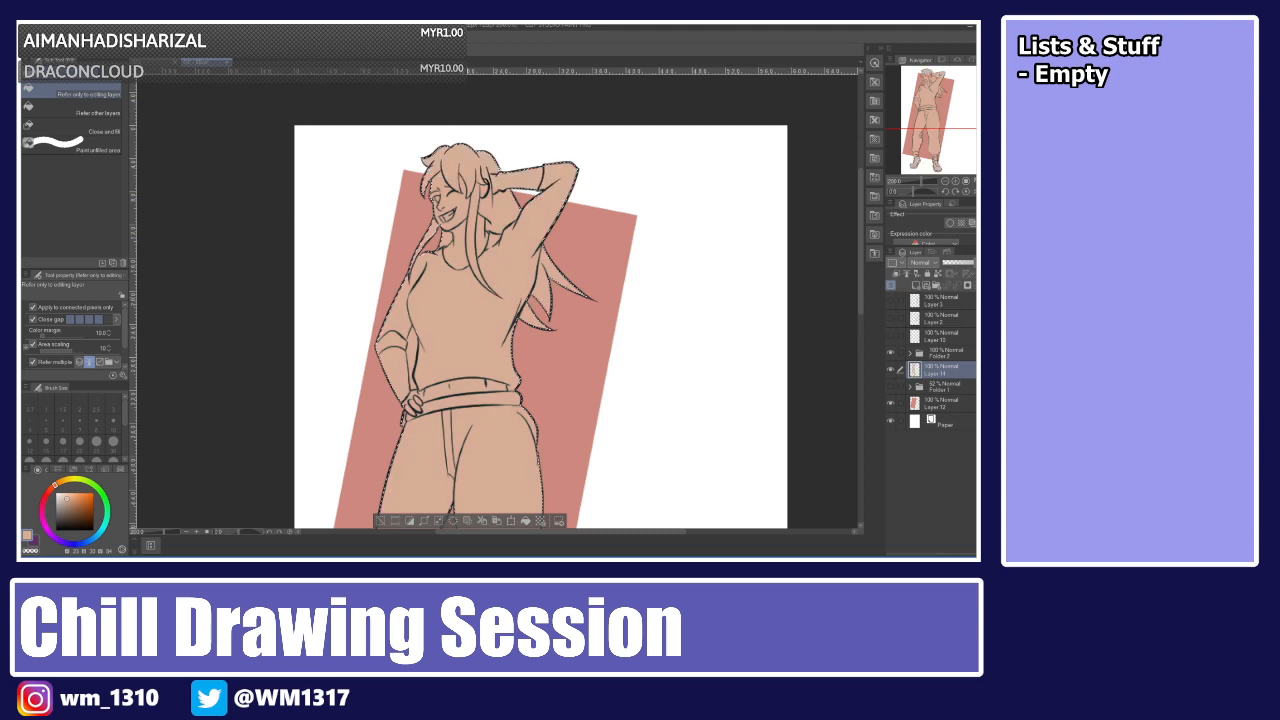
pyautogui.hotkey('ctrl', 'd')
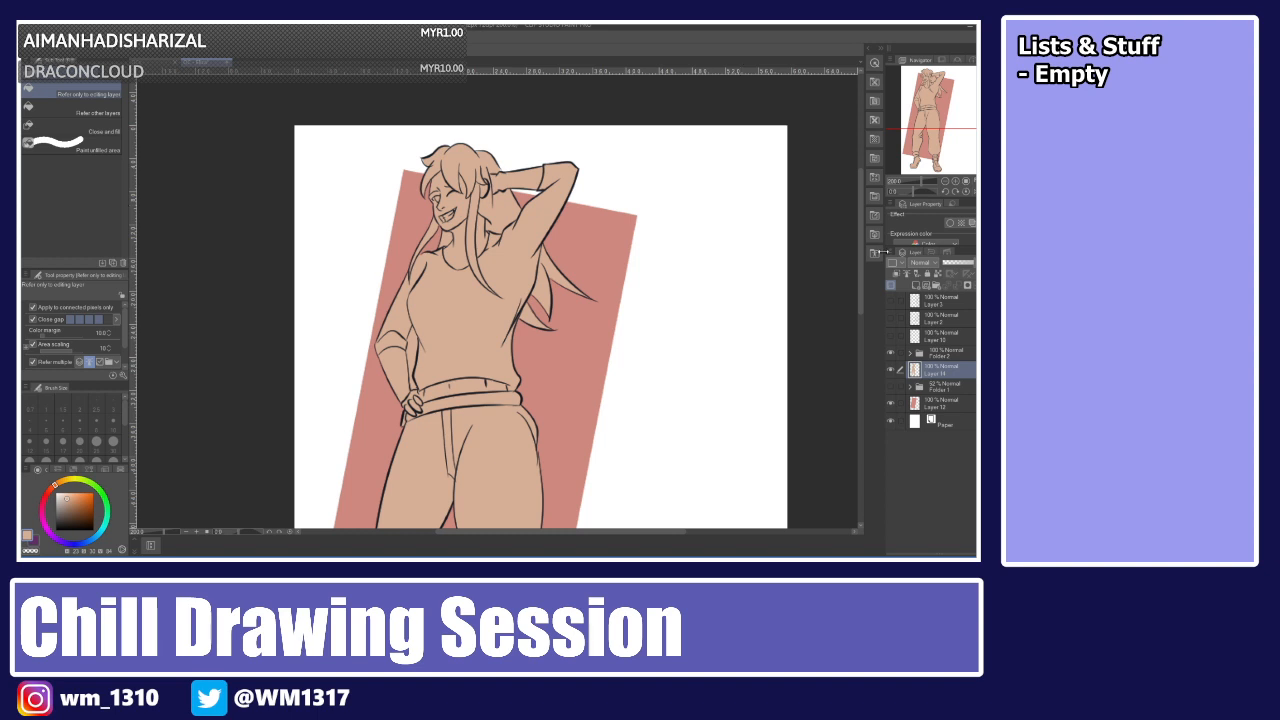
# Paint over the unfilled gap on the left shoe with the pen in the skin colour.
pyautogui.moveTo(862, 274); pyautogui.dragTo(857, 395)
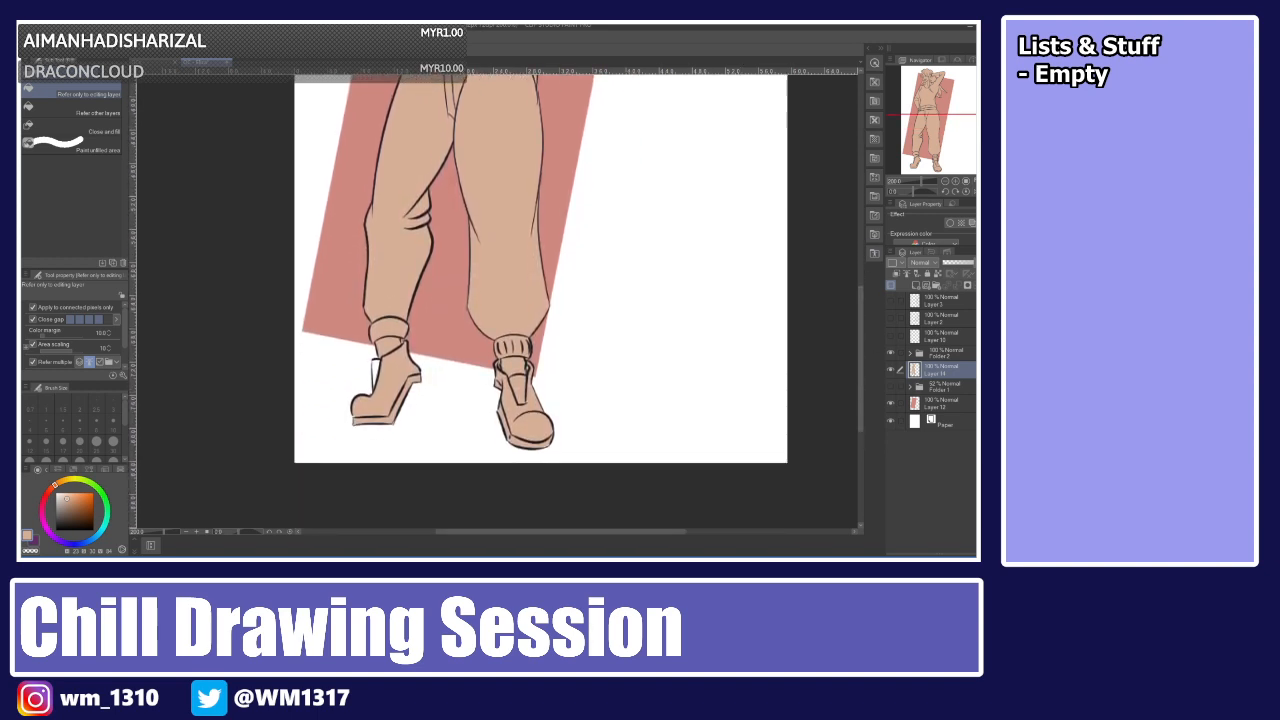
pyautogui.press('p')
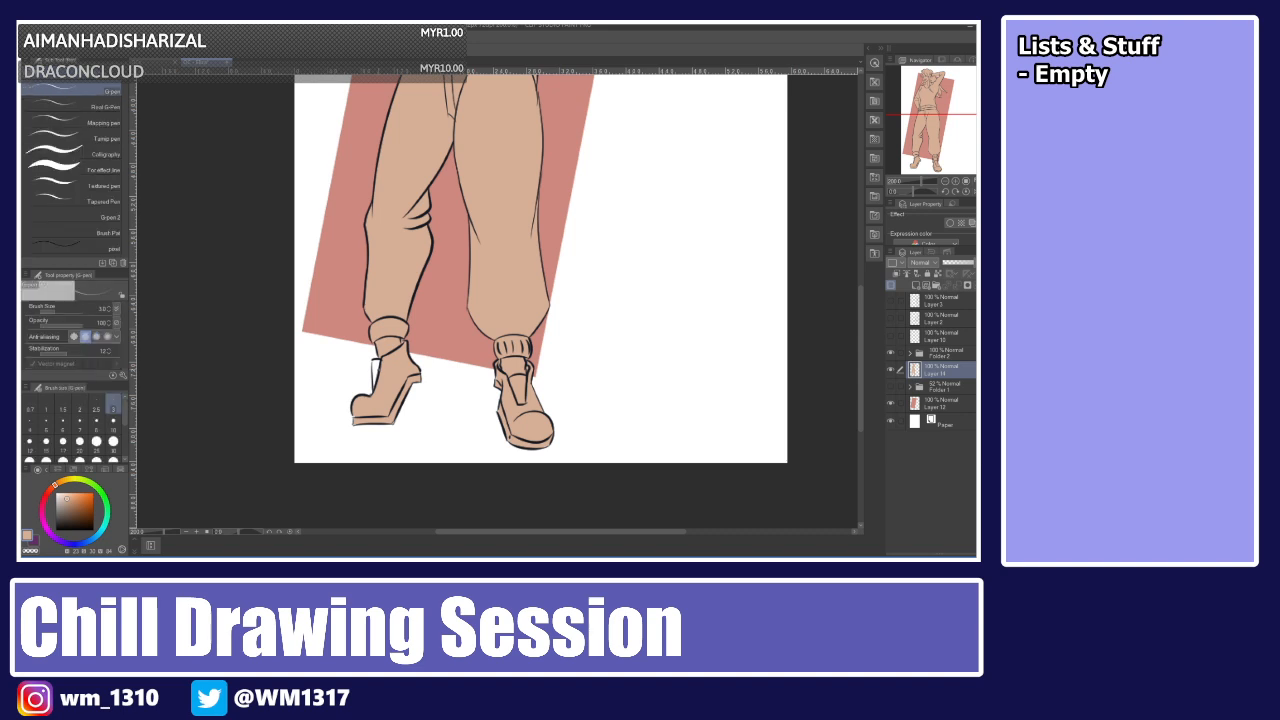
pyautogui.moveTo(374, 364); pyautogui.dragTo(375, 382)
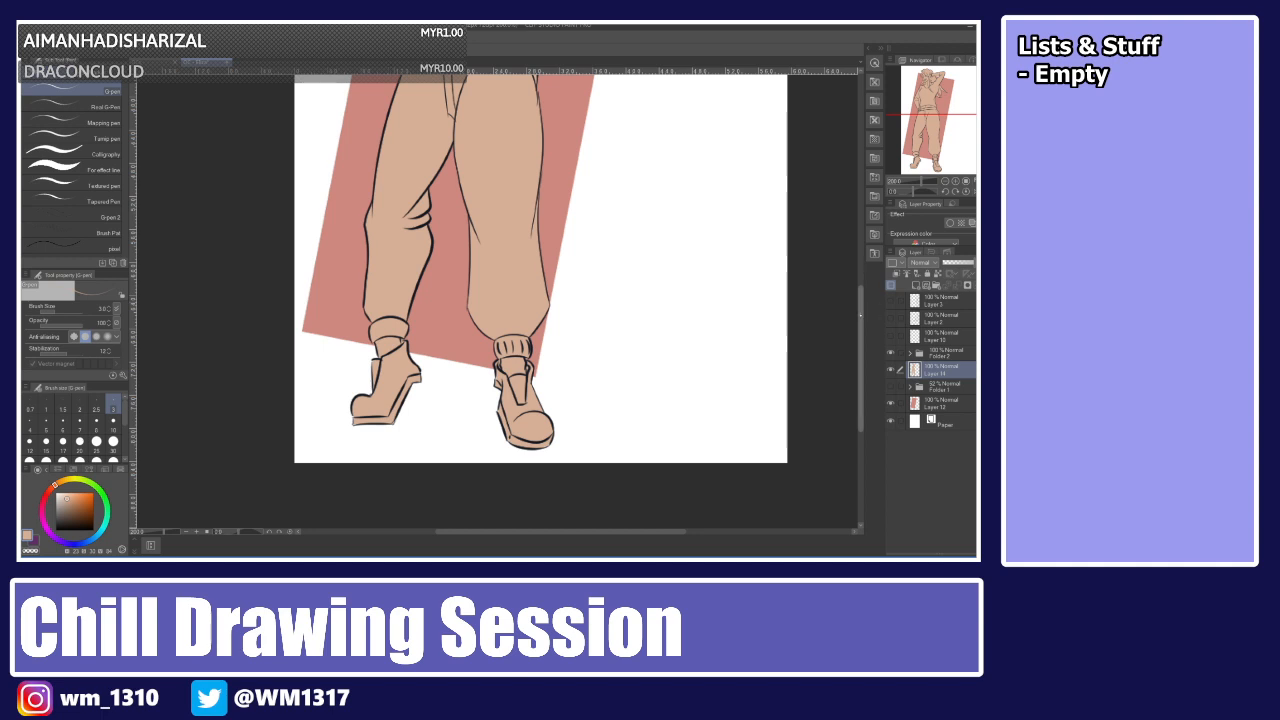
pyautogui.scroll(3, 388, 301)
pyautogui.scroll(3, 540, 300)
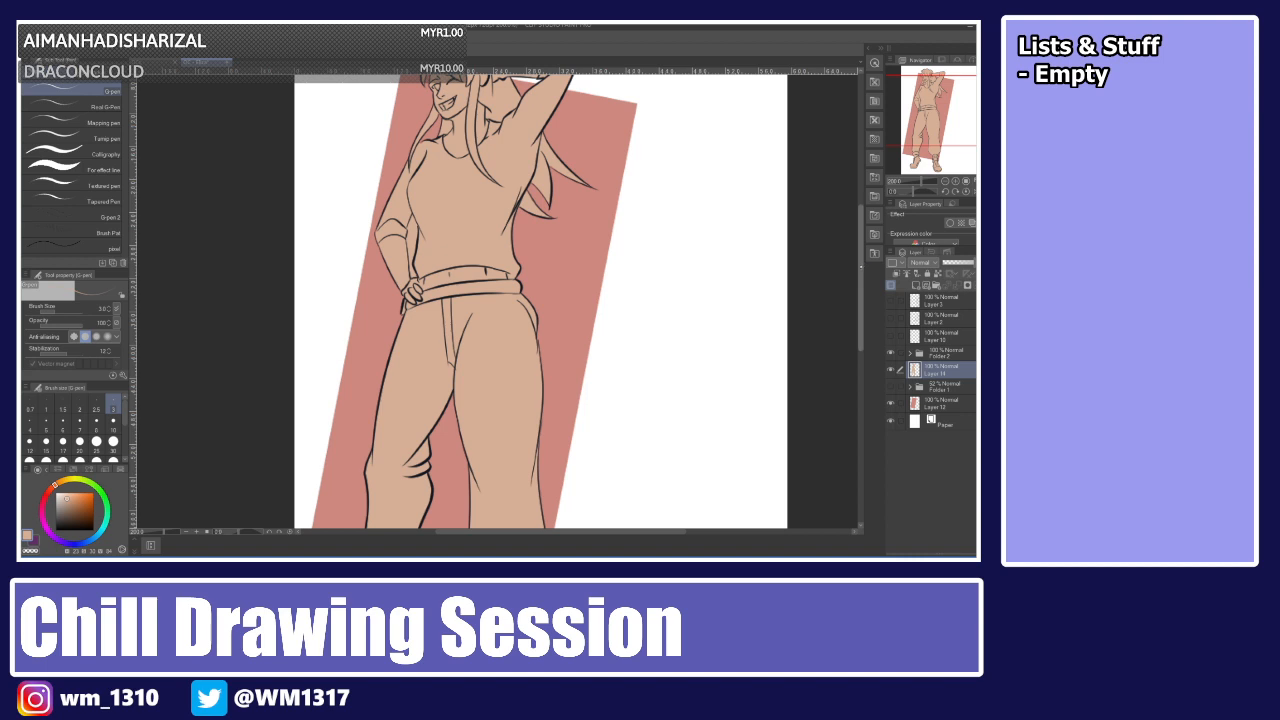
pyautogui.scroll(3, 540, 300)
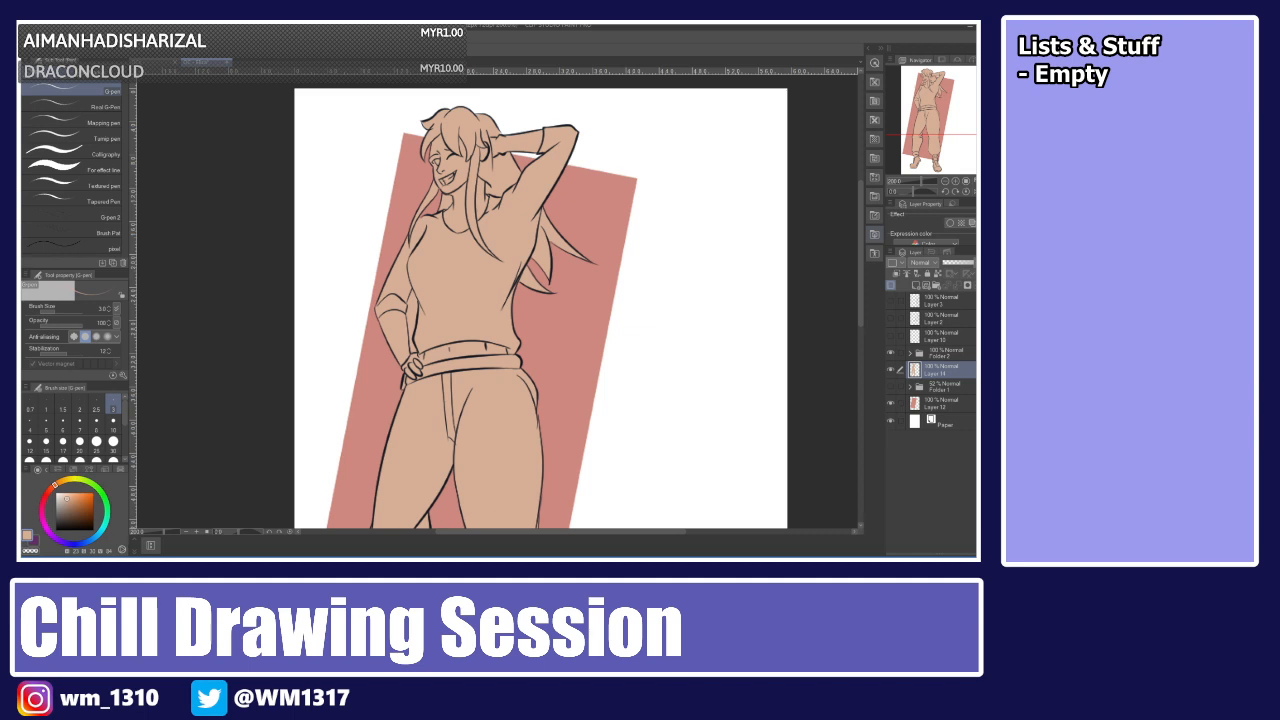
pyautogui.moveTo(861, 270)
pyautogui.mouseDown()
pyautogui.moveTo(860, 285)
pyautogui.moveTo(858, 268)
pyautogui.mouseUp()
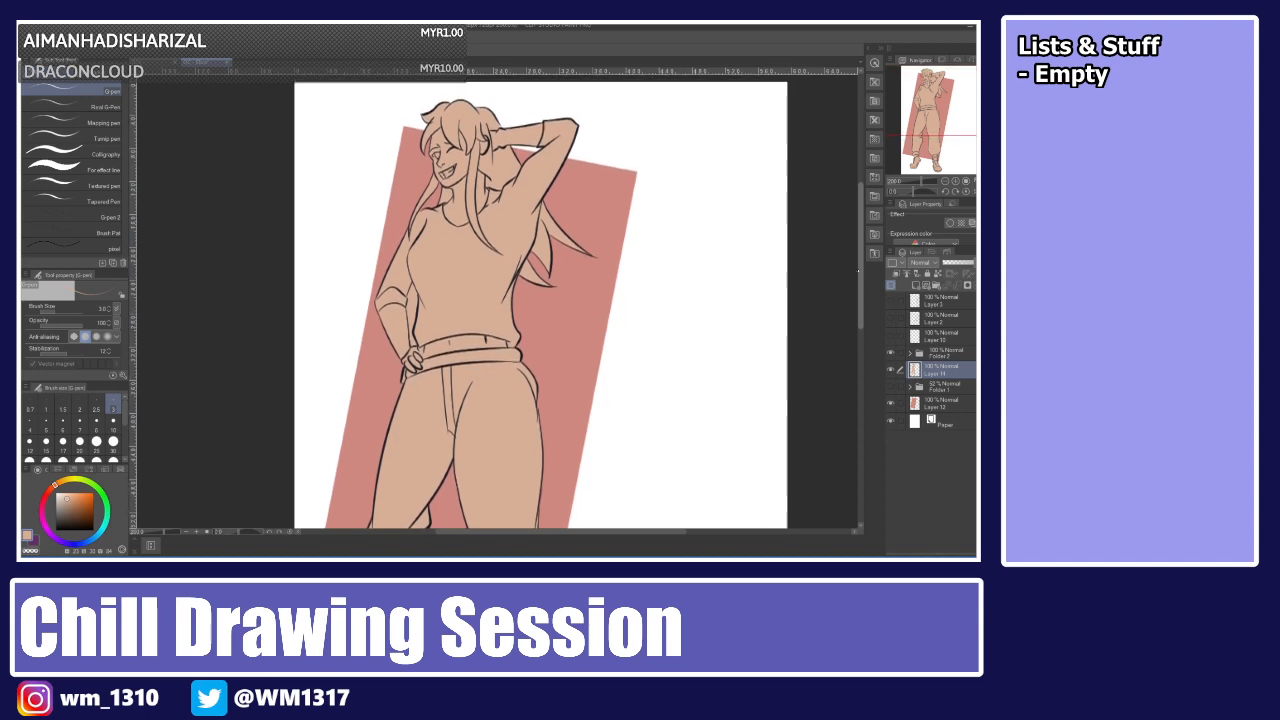
pyautogui.moveTo(858, 271); pyautogui.dragTo(860, 264)
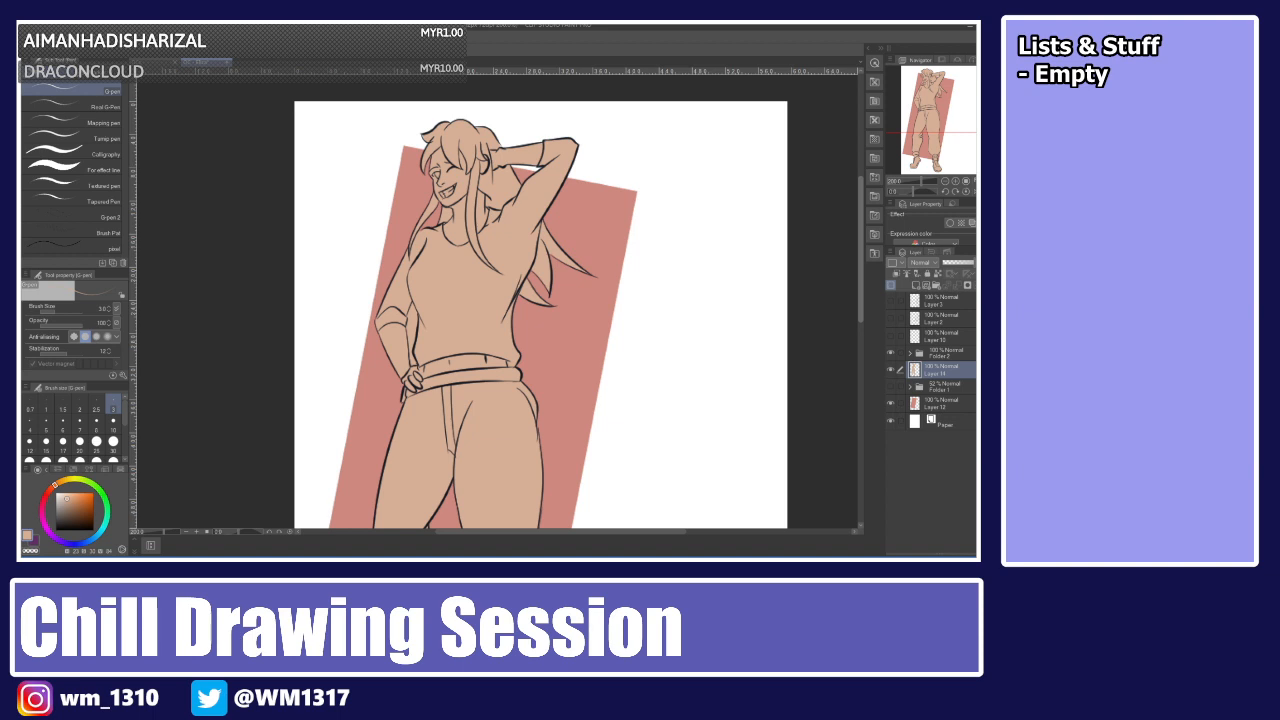
pyautogui.moveTo(859, 265)
pyautogui.mouseDown()
pyautogui.moveTo(859, 281)
pyautogui.moveTo(859, 259)
pyautogui.mouseUp()
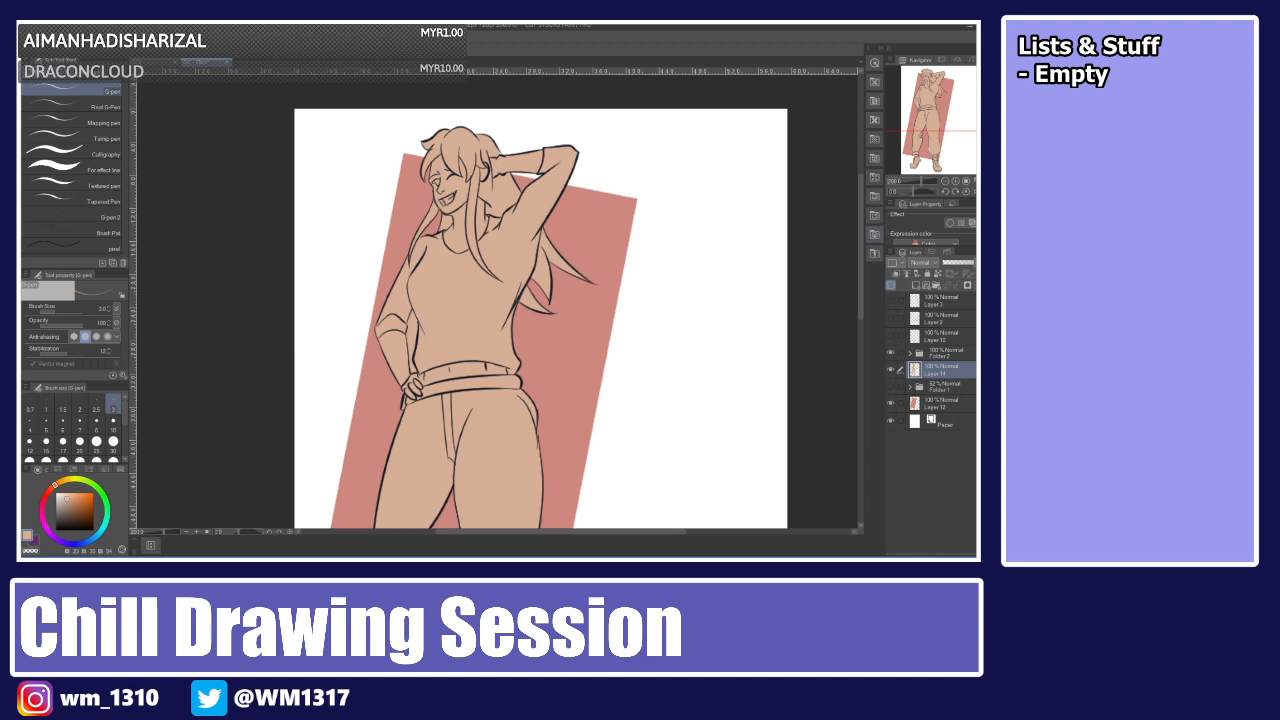
pyautogui.moveTo(861, 284); pyautogui.dragTo(861, 289)
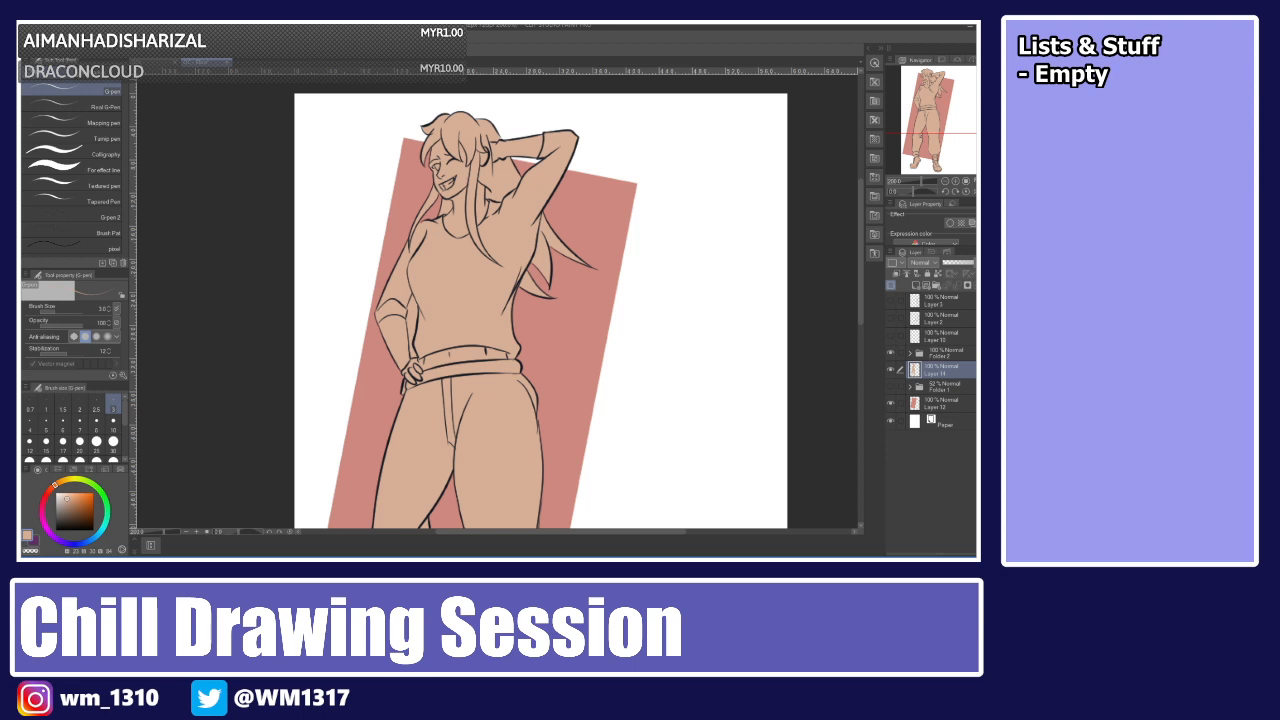
# Draw a short line on the pants near the waist on a lineart layer inside the lineart folder.
pyautogui.moveTo(860, 247); pyautogui.dragTo(858, 291)
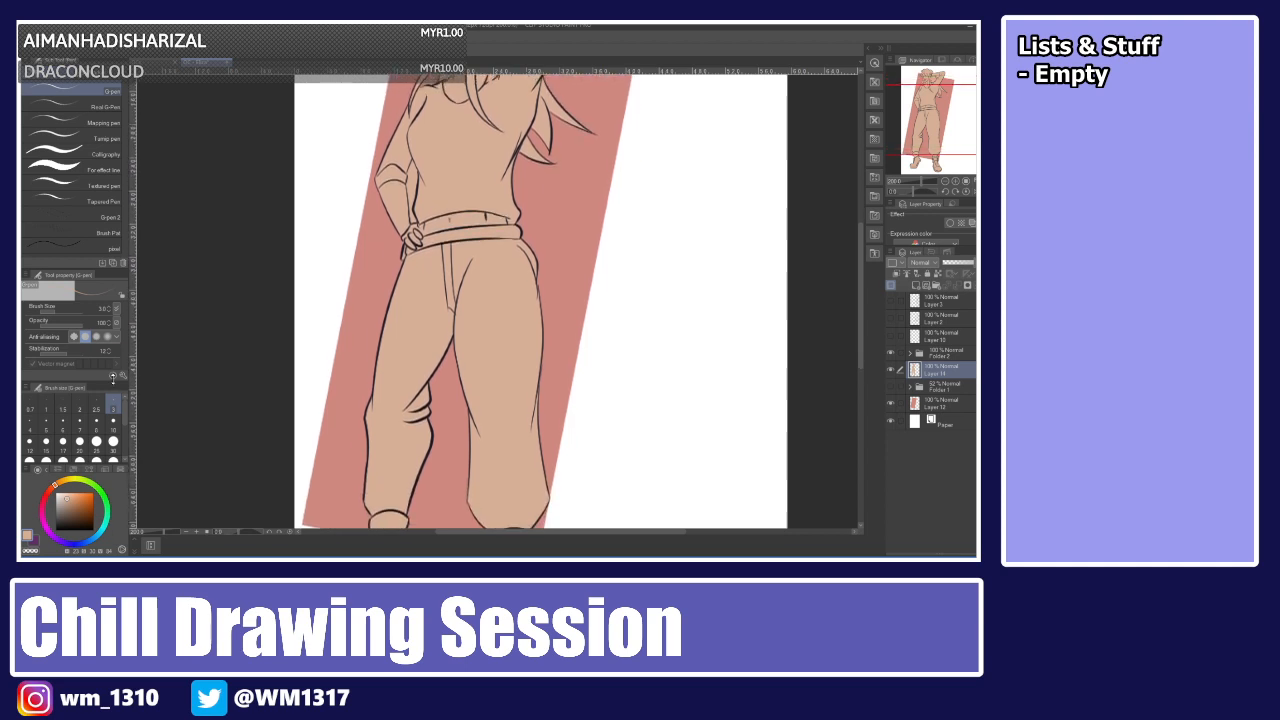
pyautogui.click(118, 468)
pyautogui.click(39, 480)
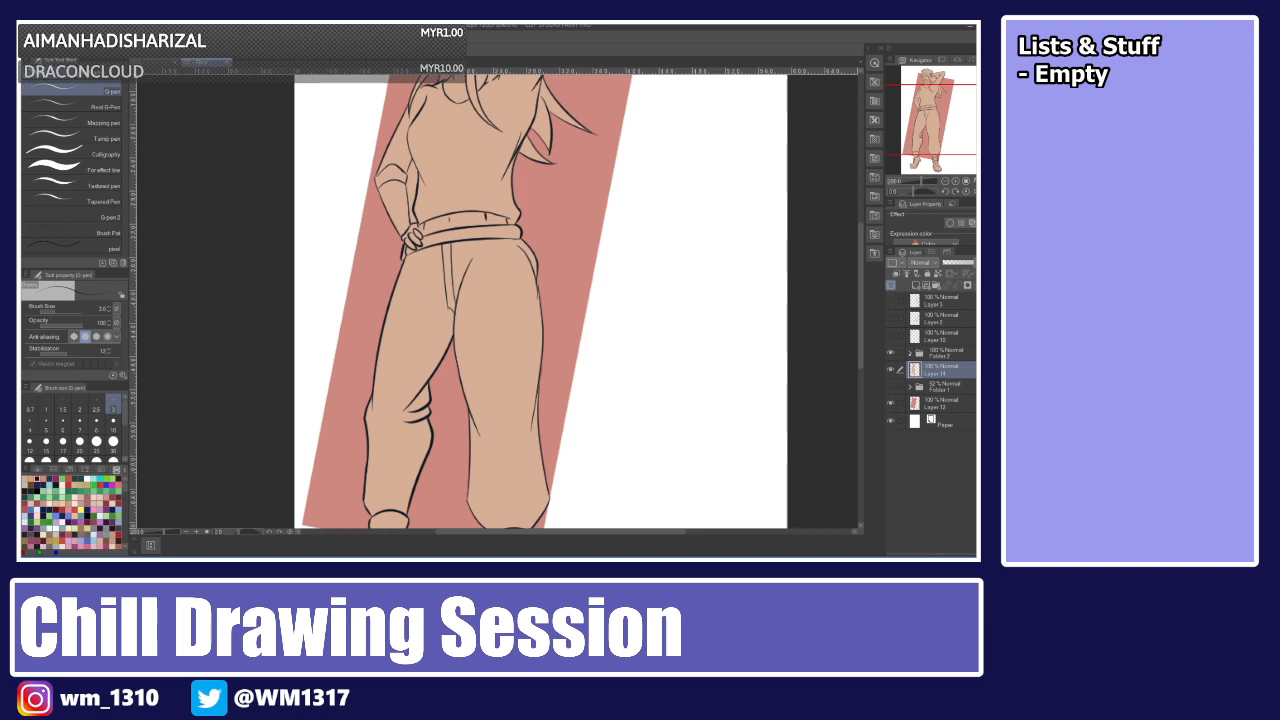
pyautogui.click(909, 353)
pyautogui.click(933, 388)
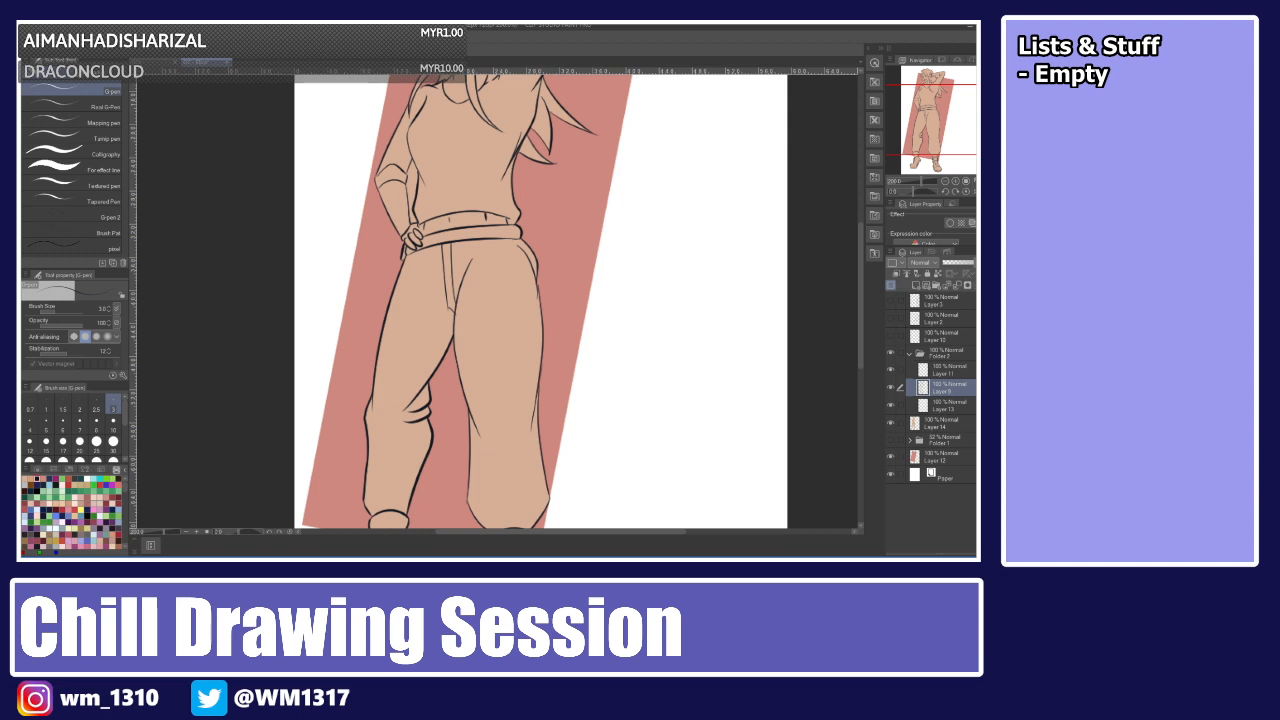
pyautogui.moveTo(448, 311); pyautogui.dragTo(435, 335)
pyautogui.moveTo(446, 314); pyautogui.dragTo(437, 336)
pyautogui.hotkey('ctrl', 'z')
pyautogui.moveTo(447, 312); pyautogui.dragTo(436, 336)
pyautogui.click(910, 354)
# Hide and show the lineart folder to check the colour fill.
pyautogui.click(891, 353)
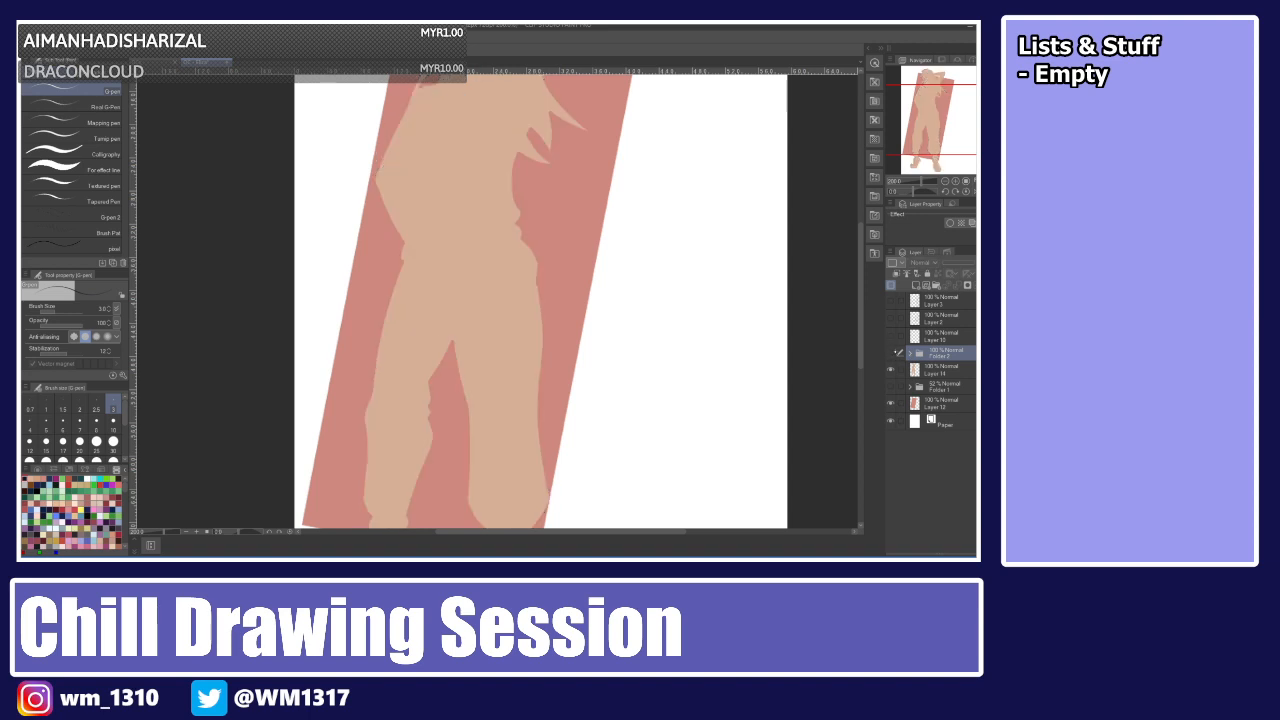
pyautogui.click(891, 353)
pyautogui.moveTo(857, 287); pyautogui.dragTo(854, 243)
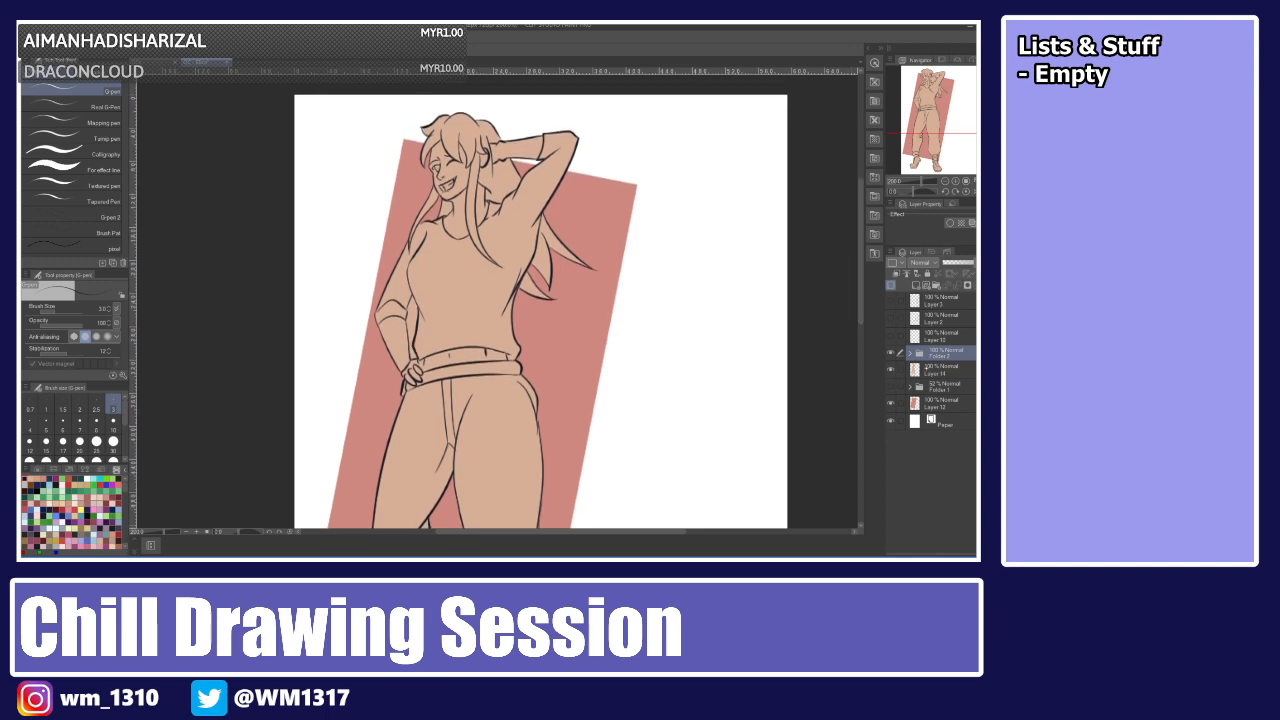
# Erase the skin fill from the gap between the left arm and torso on the colour layer.
pyautogui.click(925, 368)
pyautogui.scroll(5, 588, 328)
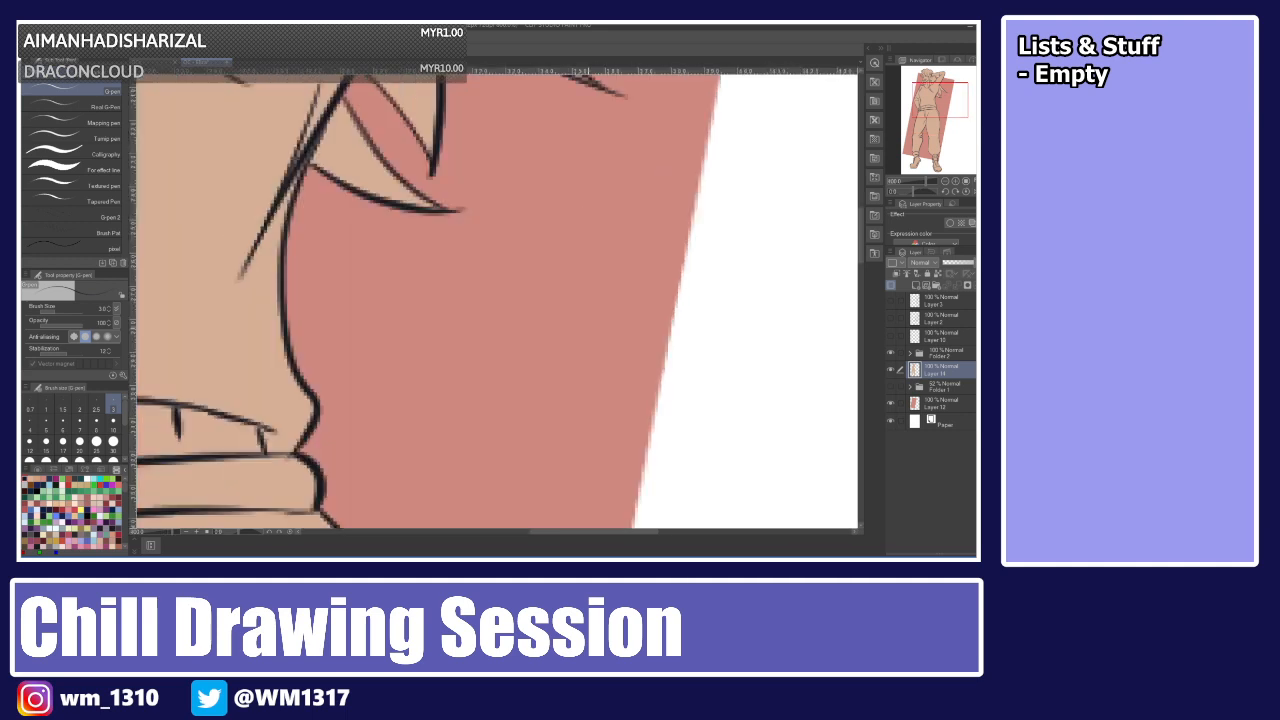
pyautogui.moveTo(590, 531); pyautogui.dragTo(497, 531)
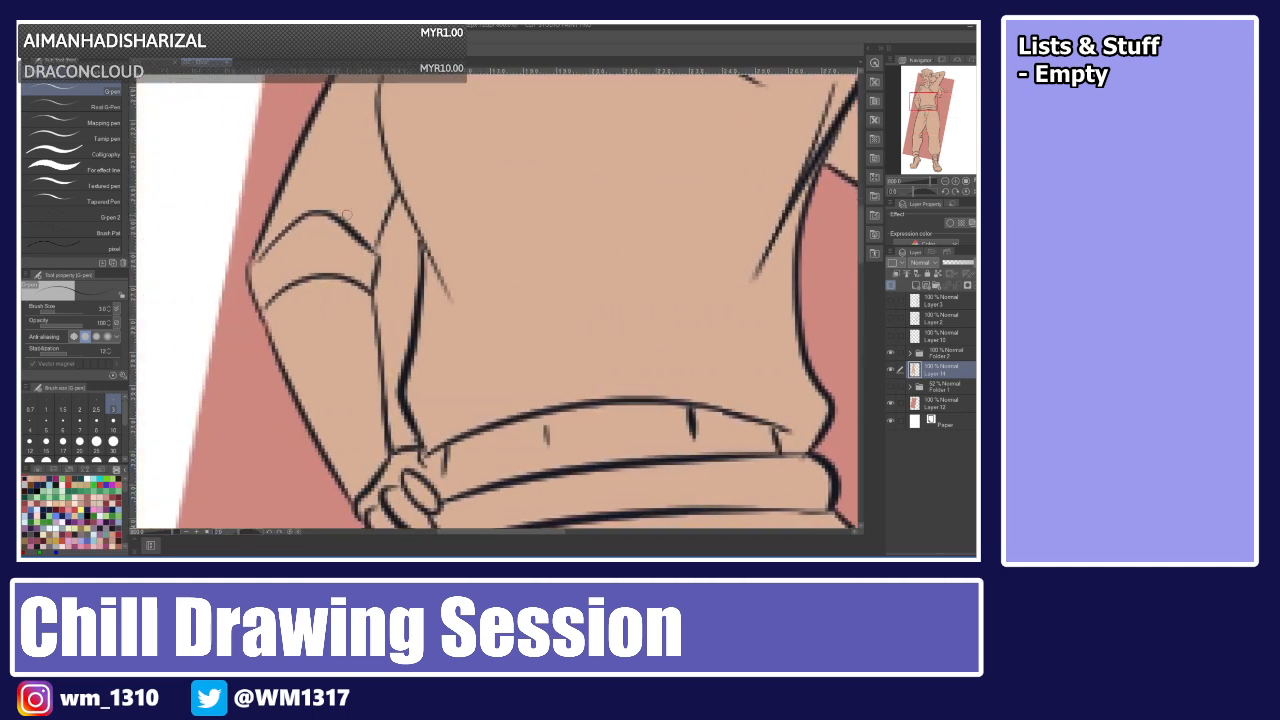
pyautogui.press('e')
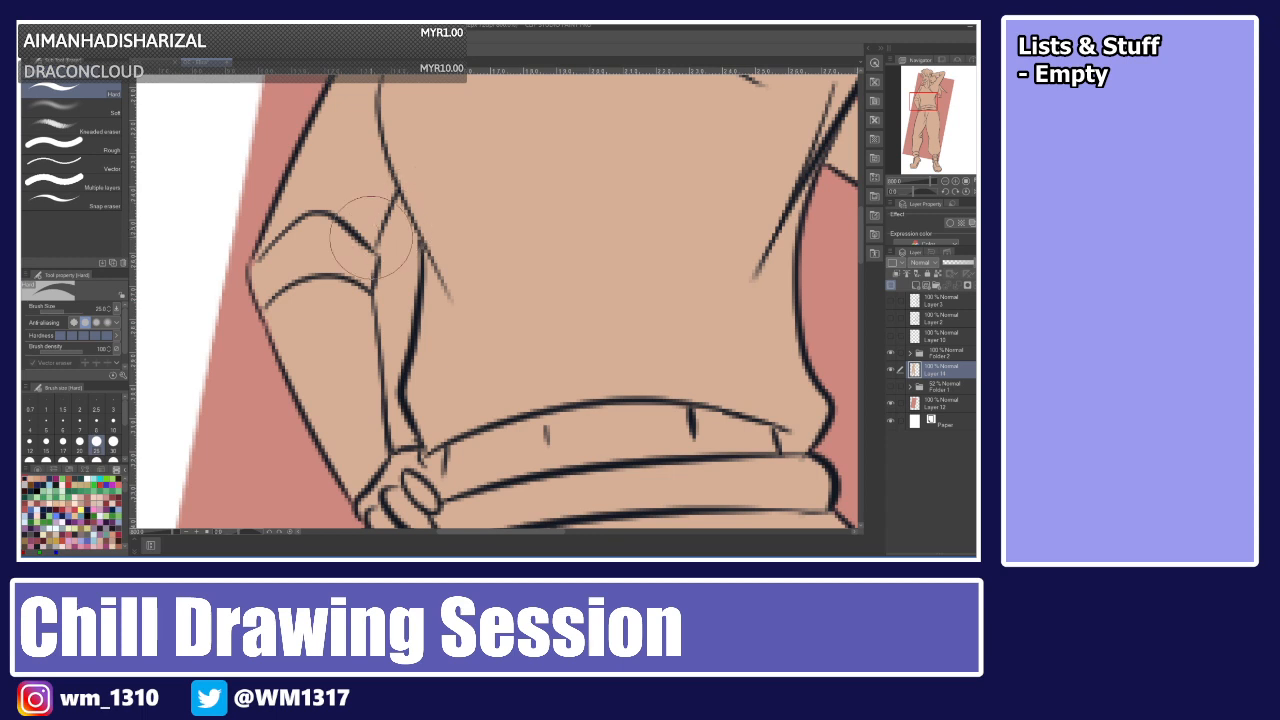
pyautogui.moveTo(397, 214)
pyautogui.mouseDown()
pyautogui.moveTo(385, 258)
pyautogui.moveTo(396, 210)
pyautogui.moveTo(405, 268)
pyautogui.moveTo(407, 245)
pyautogui.moveTo(389, 311)
pyautogui.mouseUp()
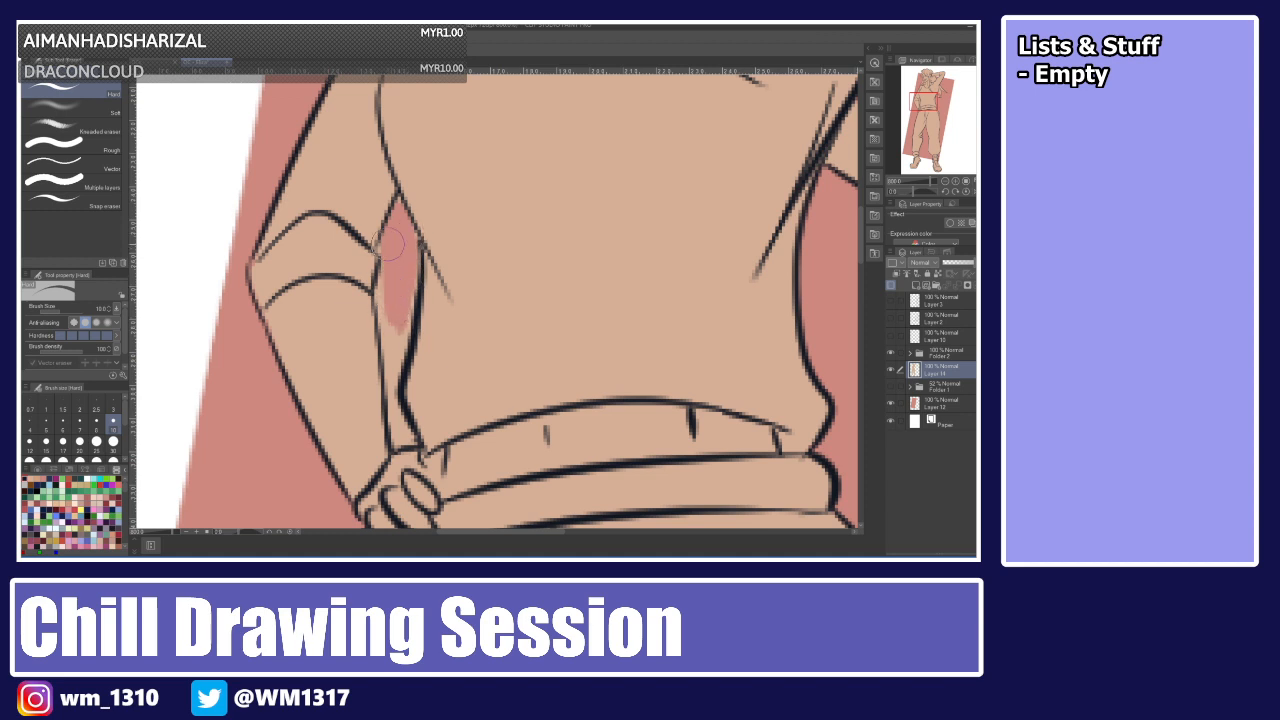
pyautogui.moveTo(391, 250)
pyautogui.mouseDown()
pyautogui.moveTo(386, 380)
pyautogui.moveTo(384, 291)
pyautogui.moveTo(402, 302)
pyautogui.moveTo(404, 284)
pyautogui.moveTo(394, 378)
pyautogui.moveTo(406, 298)
pyautogui.moveTo(388, 410)
pyautogui.moveTo(389, 342)
pyautogui.moveTo(407, 432)
pyautogui.mouseUp()
pyautogui.moveTo(405, 285)
pyautogui.mouseDown()
pyautogui.moveTo(405, 305)
pyautogui.moveTo(389, 303)
pyautogui.moveTo(396, 286)
pyautogui.mouseUp()
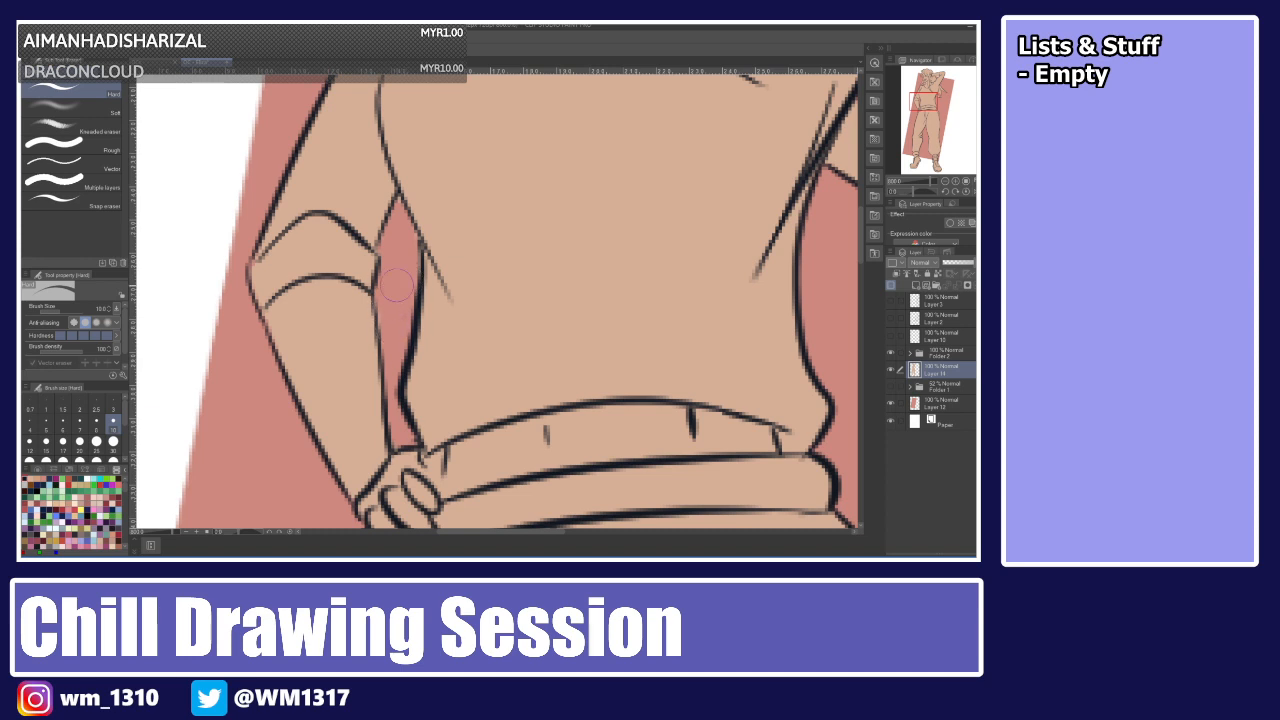
# On a new layer, paint the pants dark teal with the pen at size 30.
pyautogui.hotkey('ctrl', 'alt', '0')
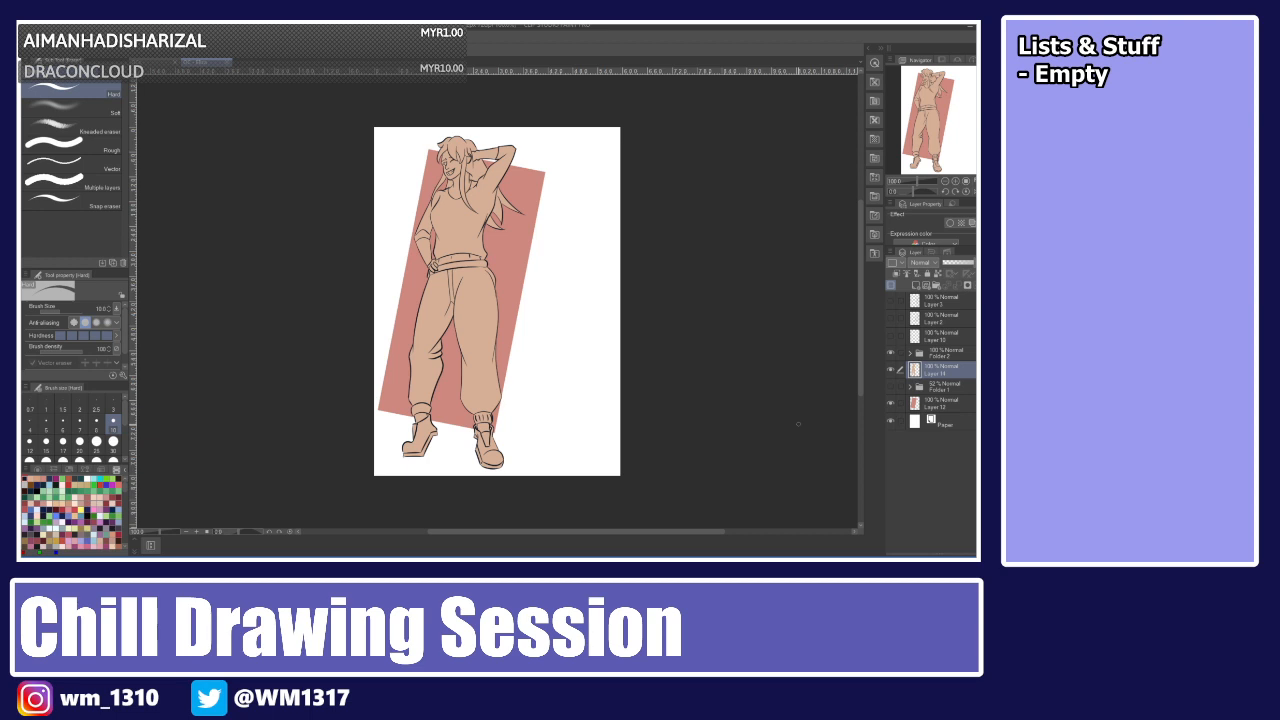
pyautogui.hotkey('ctrl', 'shift', 'n')
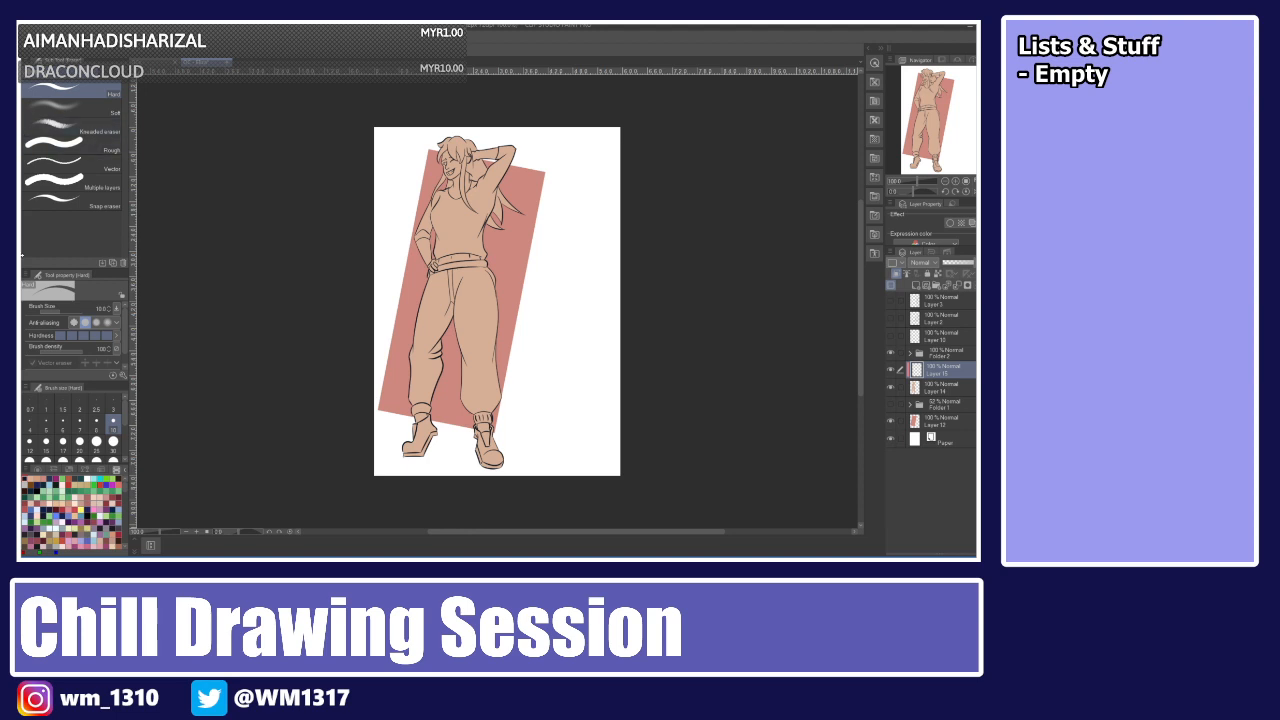
pyautogui.press('p')
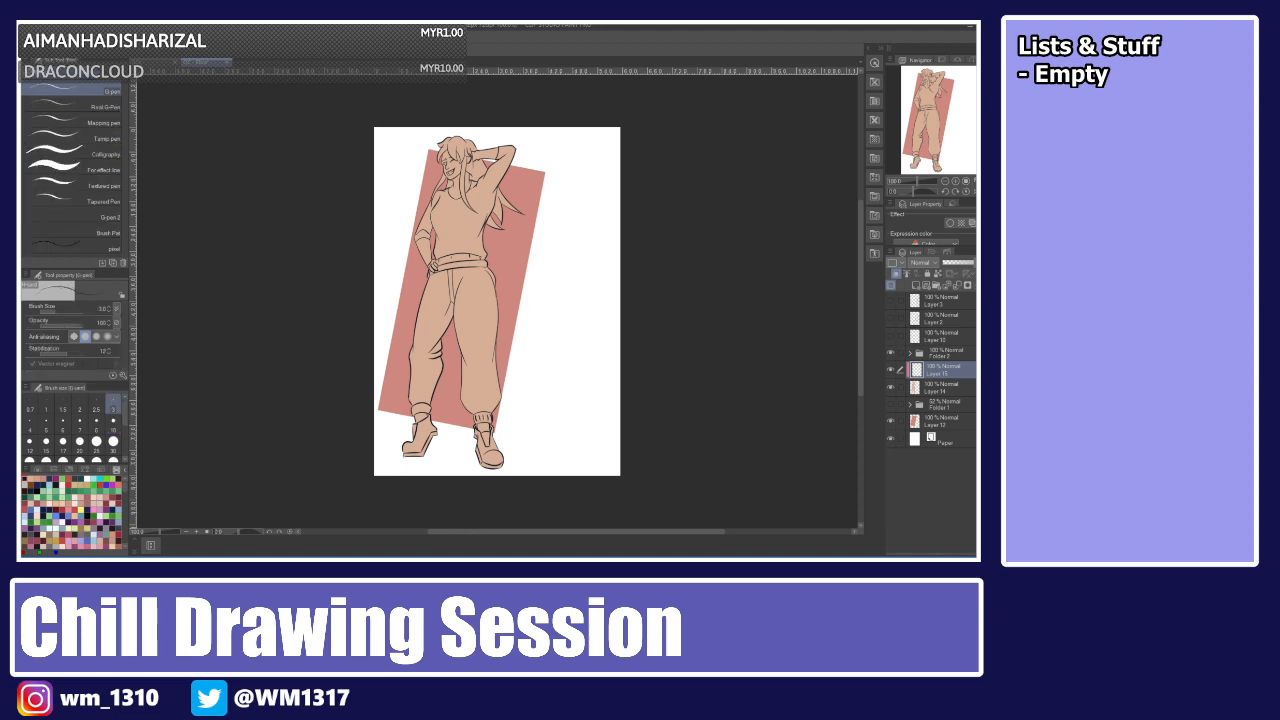
pyautogui.click(113, 441)
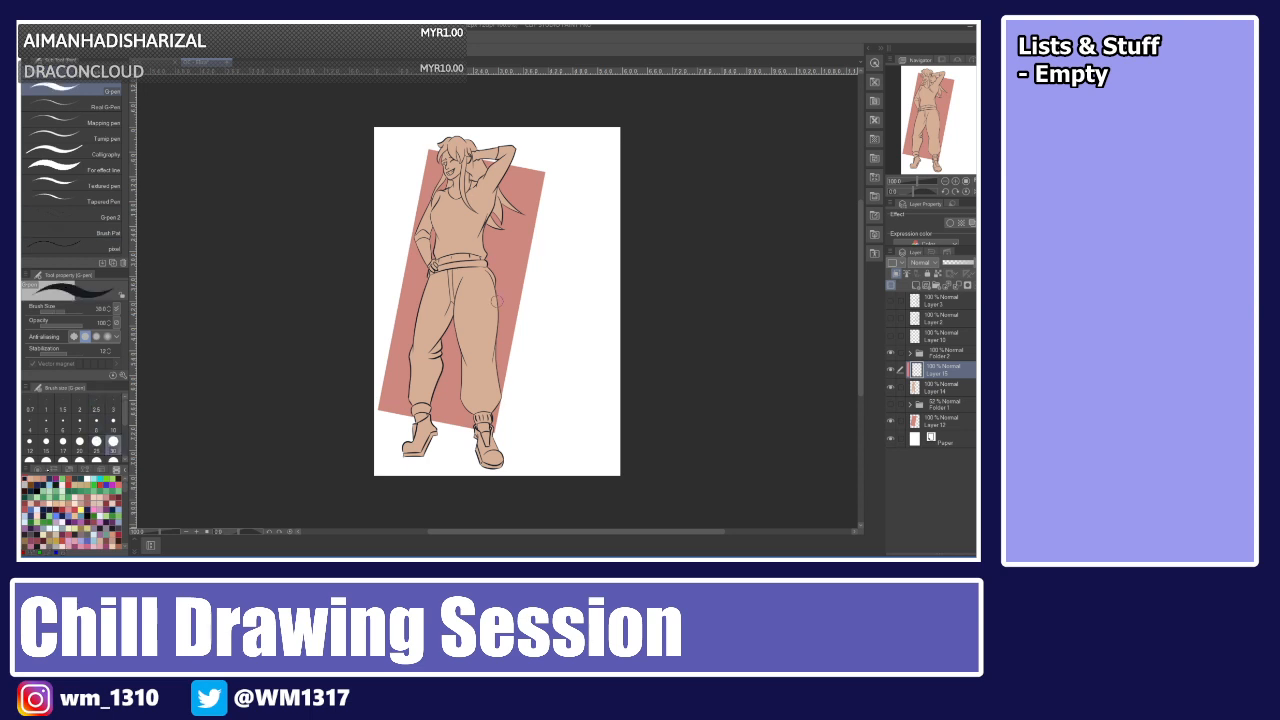
pyautogui.click(38, 468)
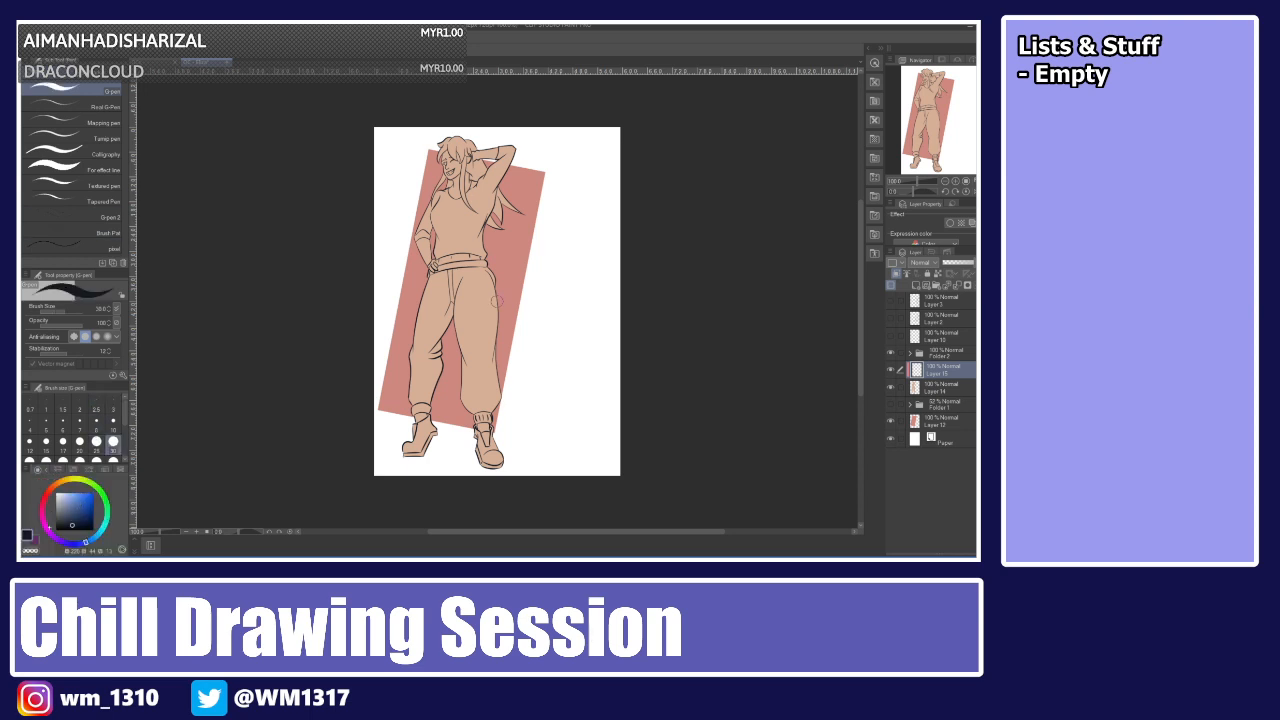
pyautogui.click(90, 523)
pyautogui.moveTo(90, 522); pyautogui.dragTo(88, 515)
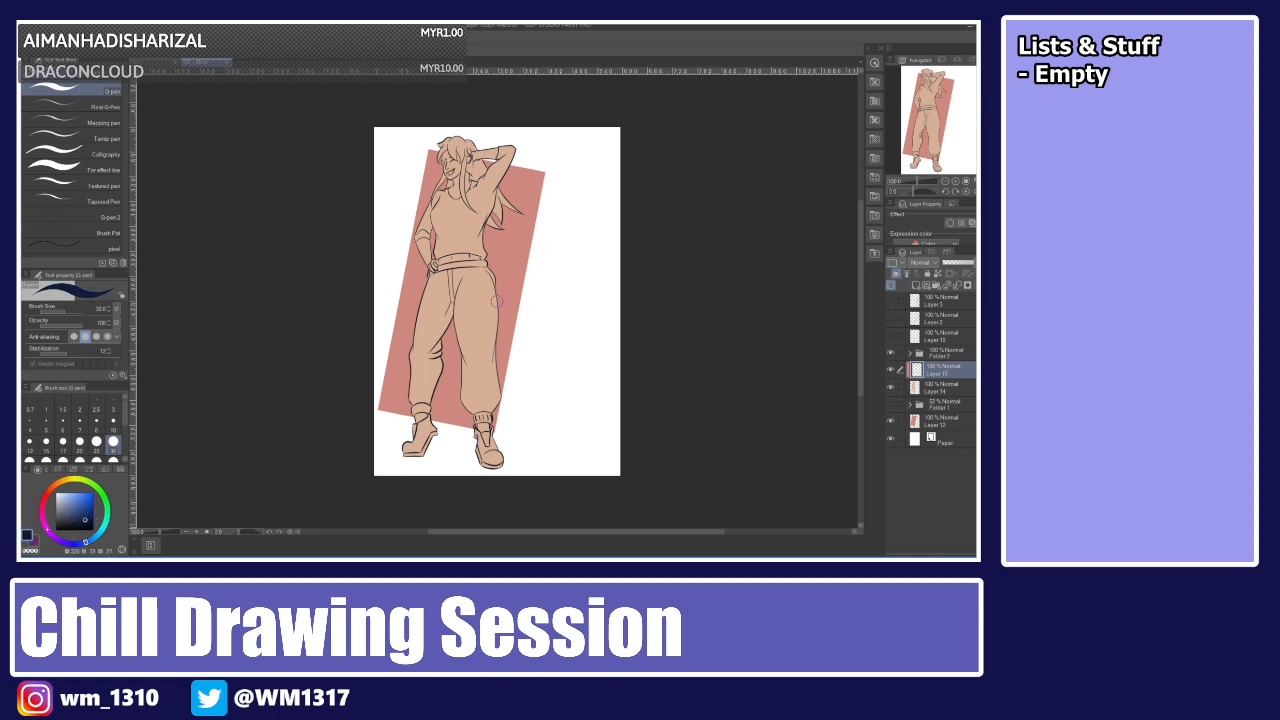
pyautogui.click(47, 494)
pyautogui.click(82, 511)
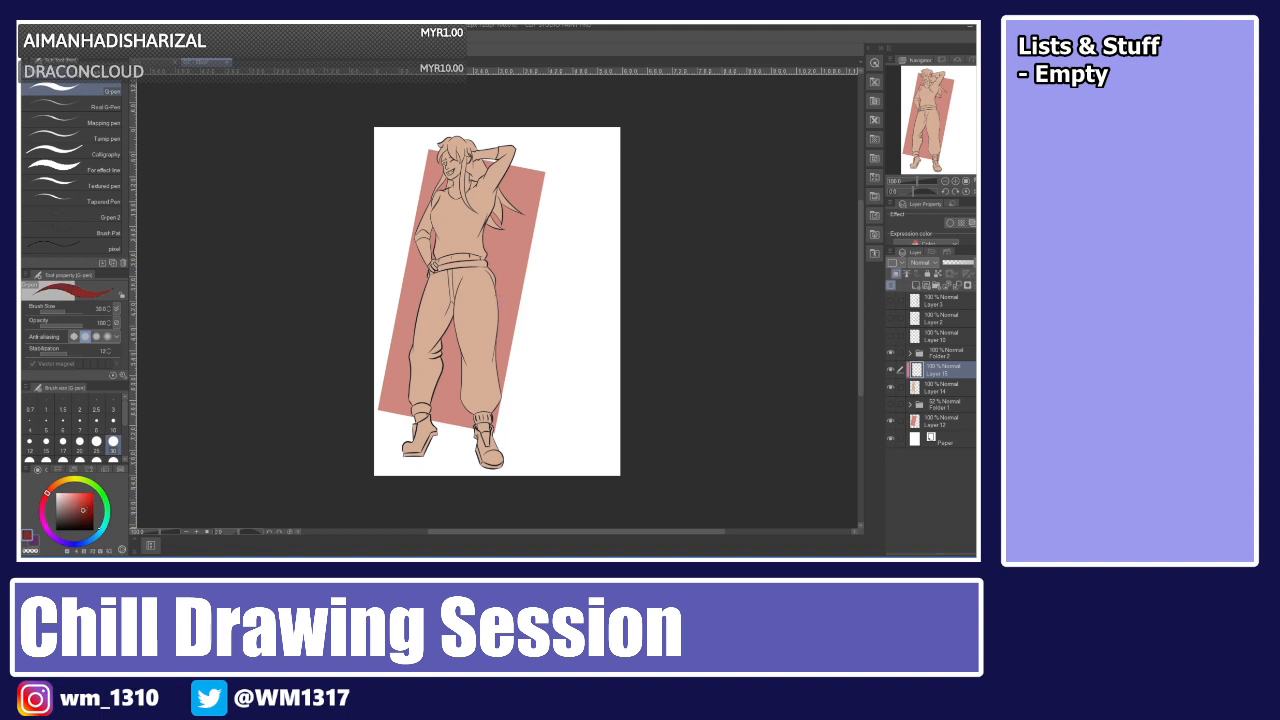
pyautogui.click(107, 520)
pyautogui.click(98, 534)
pyautogui.click(85, 518)
pyautogui.moveTo(430, 286)
pyautogui.mouseDown()
pyautogui.moveTo(405, 387)
pyautogui.moveTo(450, 319)
pyautogui.moveTo(438, 289)
pyautogui.moveTo(450, 281)
pyautogui.moveTo(431, 280)
pyautogui.moveTo(428, 291)
pyautogui.moveTo(440, 275)
pyautogui.moveTo(502, 274)
pyautogui.moveTo(490, 291)
pyautogui.moveTo(494, 395)
pyautogui.moveTo(471, 400)
pyautogui.moveTo(498, 395)
pyautogui.moveTo(498, 404)
pyautogui.mouseUp()
pyautogui.moveTo(404, 380); pyautogui.dragTo(434, 402)
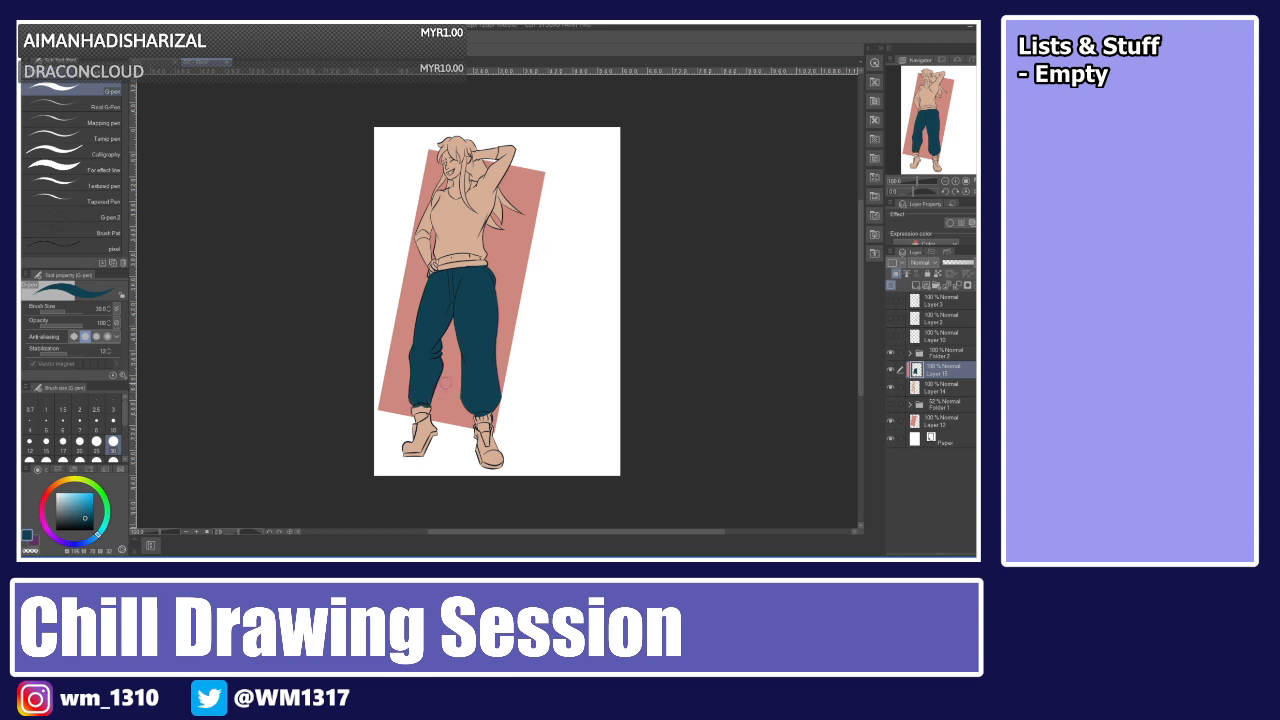
# Add a new layer above the pants colour layer.
pyautogui.click(119, 468)
pyautogui.click(38, 474)
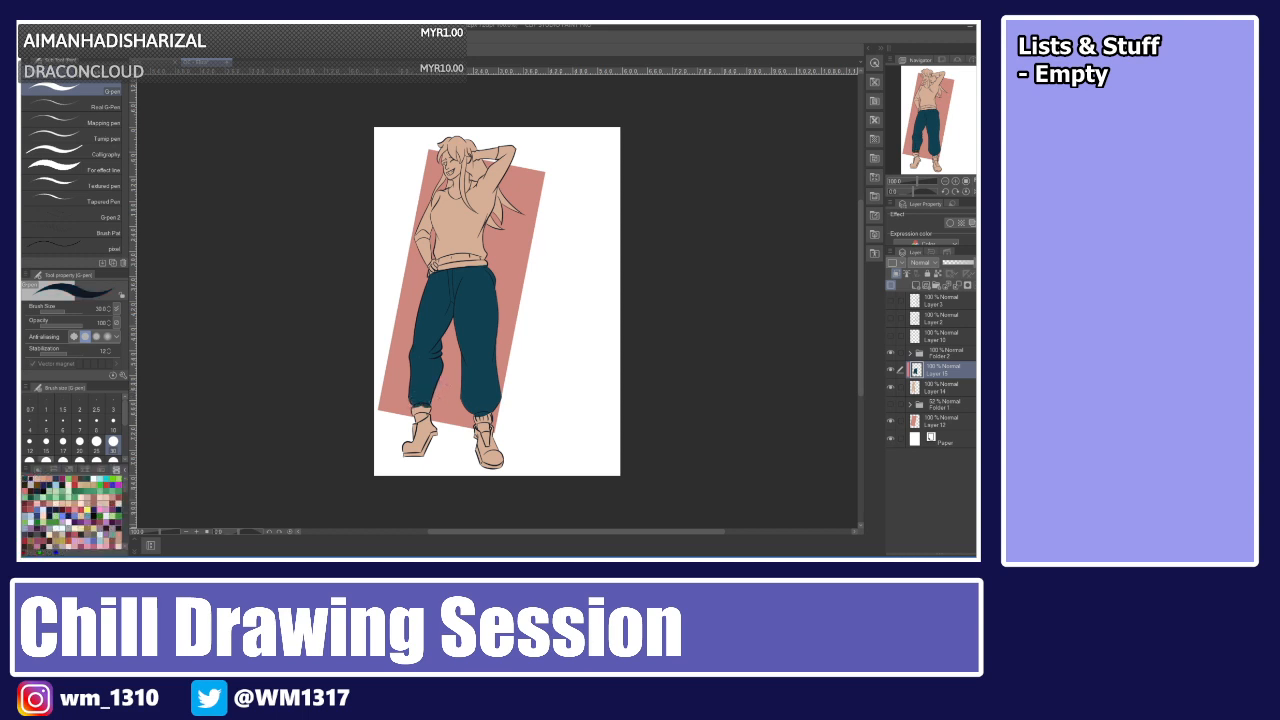
pyautogui.click(63, 425)
pyautogui.click(910, 353)
pyautogui.click(945, 370)
pyautogui.click(25, 479)
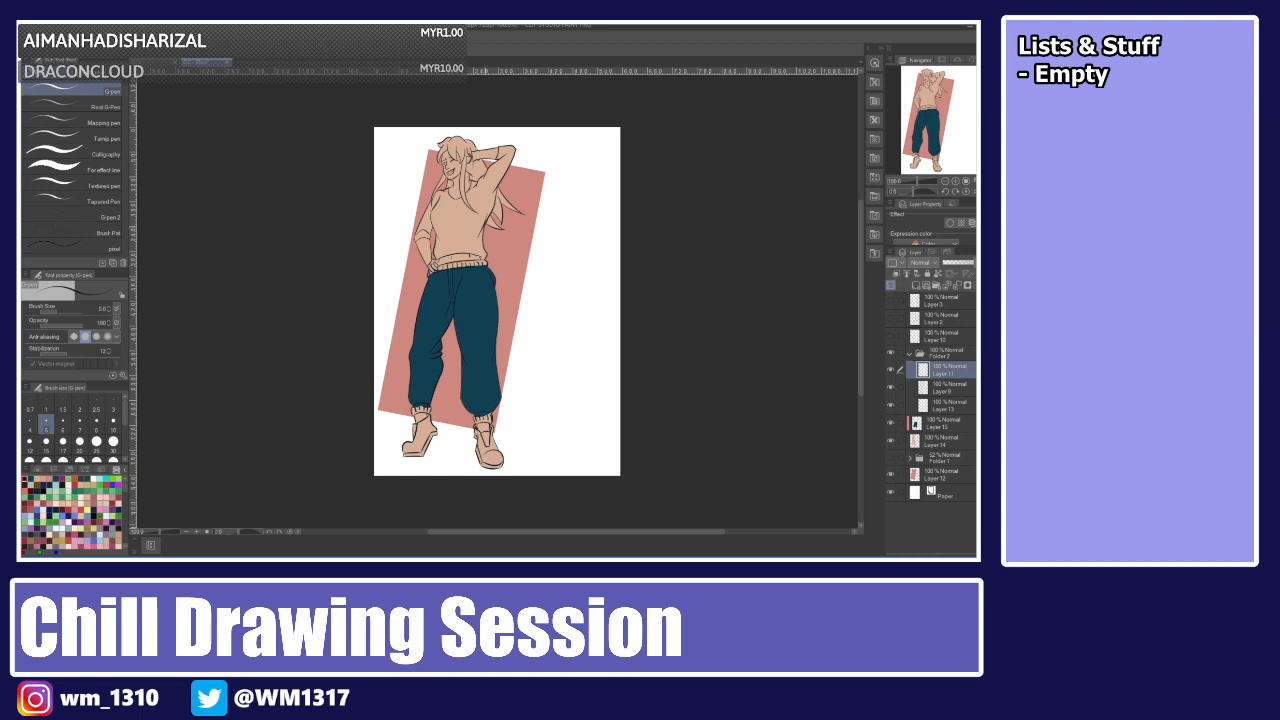
pyautogui.click(940, 423)
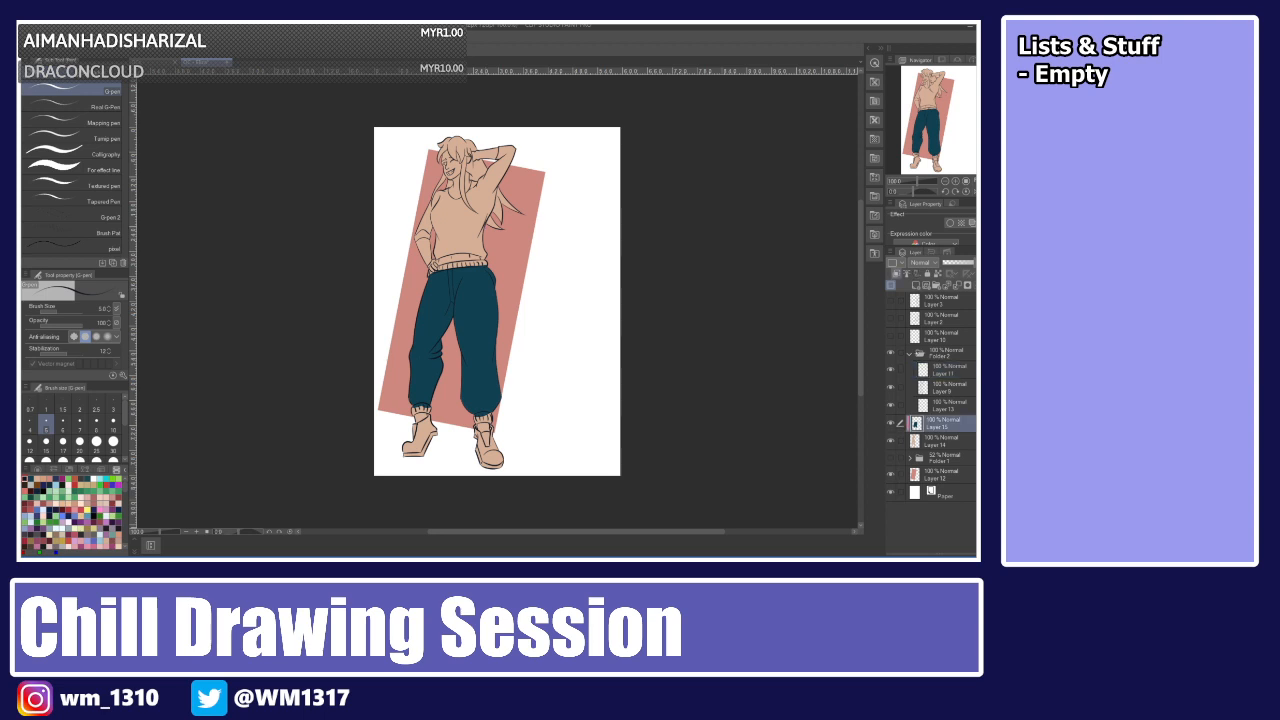
pyautogui.click(910, 354)
pyautogui.click(915, 285)
pyautogui.click(896, 273)
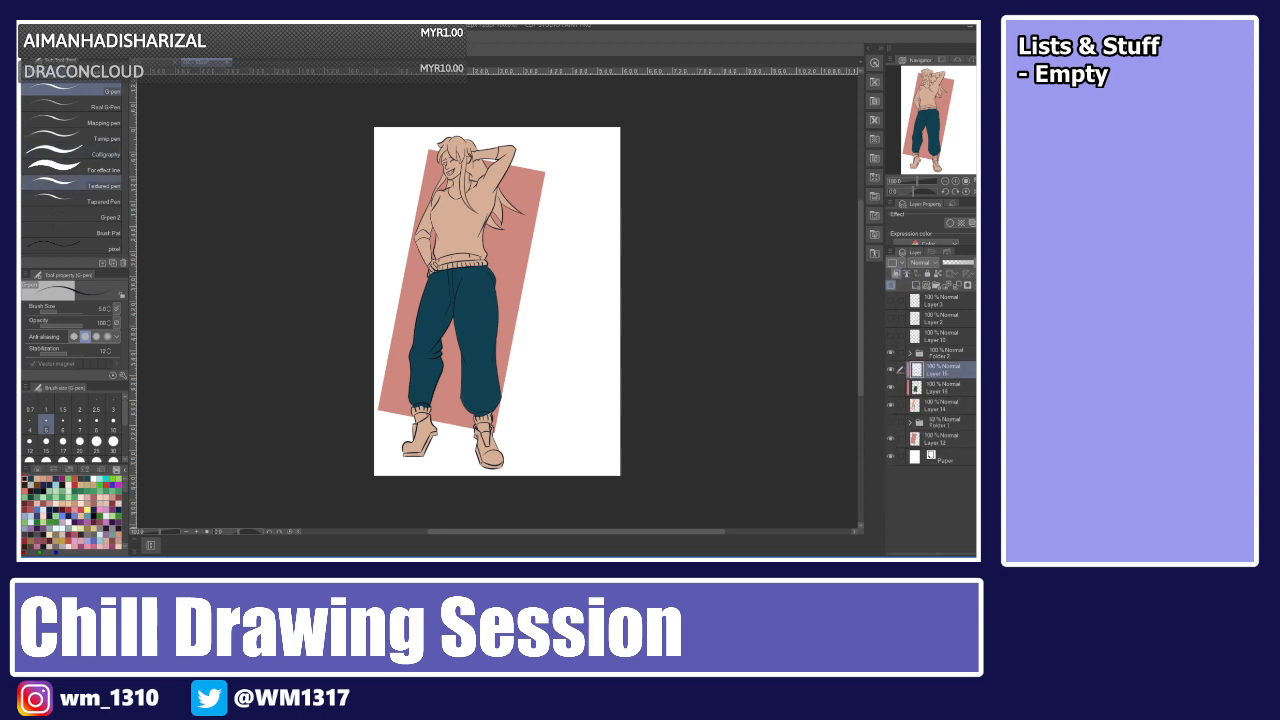
# Paint the top light blue with the pen on the new layer.
pyautogui.click(38, 469)
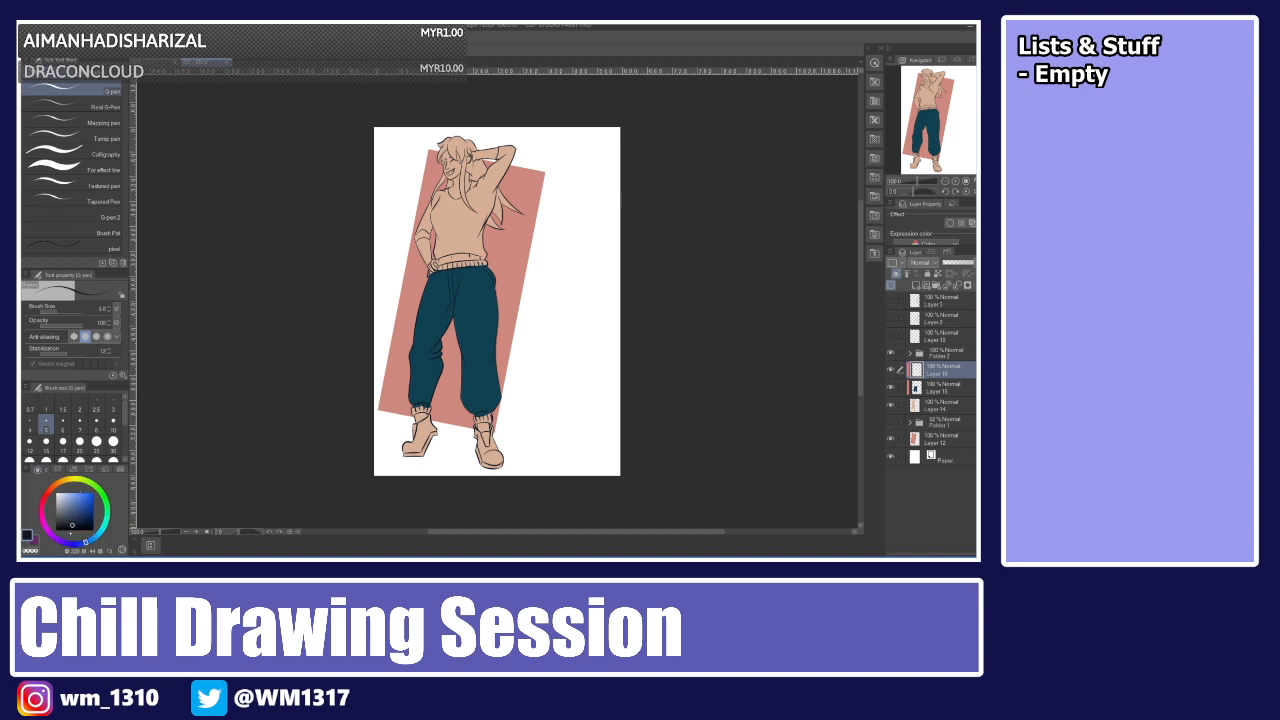
pyautogui.click(97, 535)
pyautogui.click(77, 501)
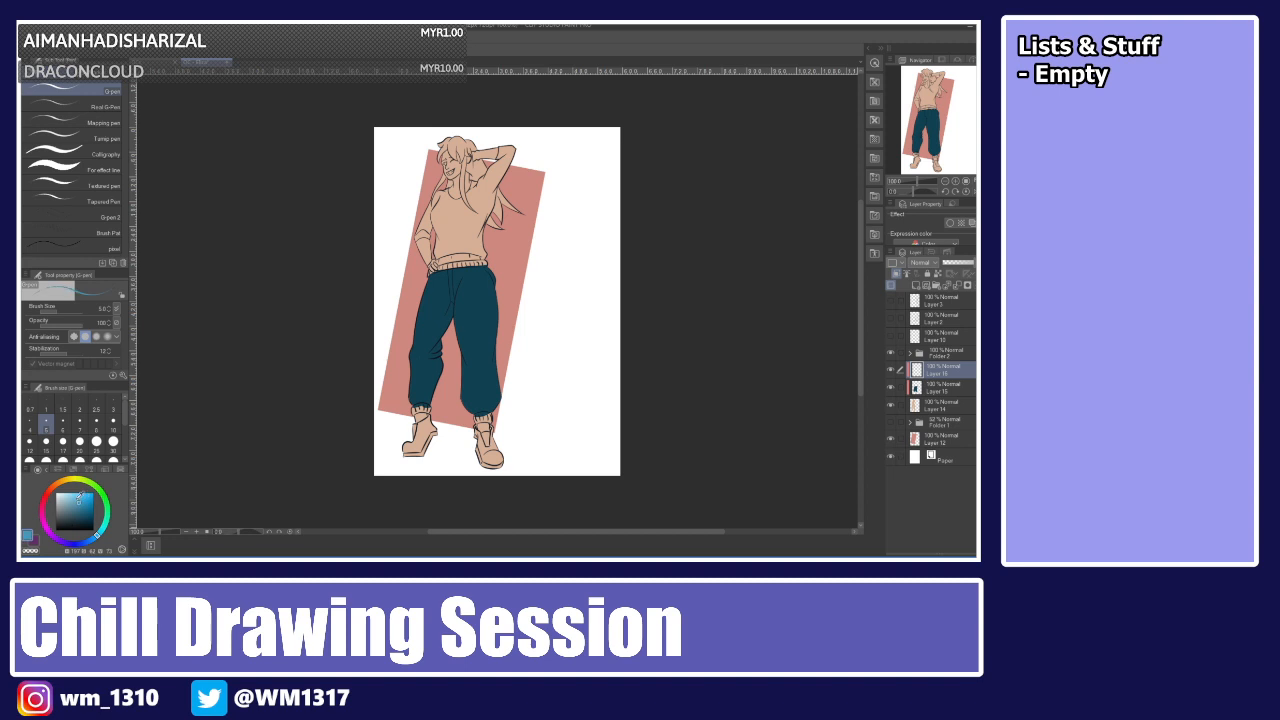
pyautogui.click(74, 501)
pyautogui.click(80, 500)
pyautogui.scroll(2, 235, 372)
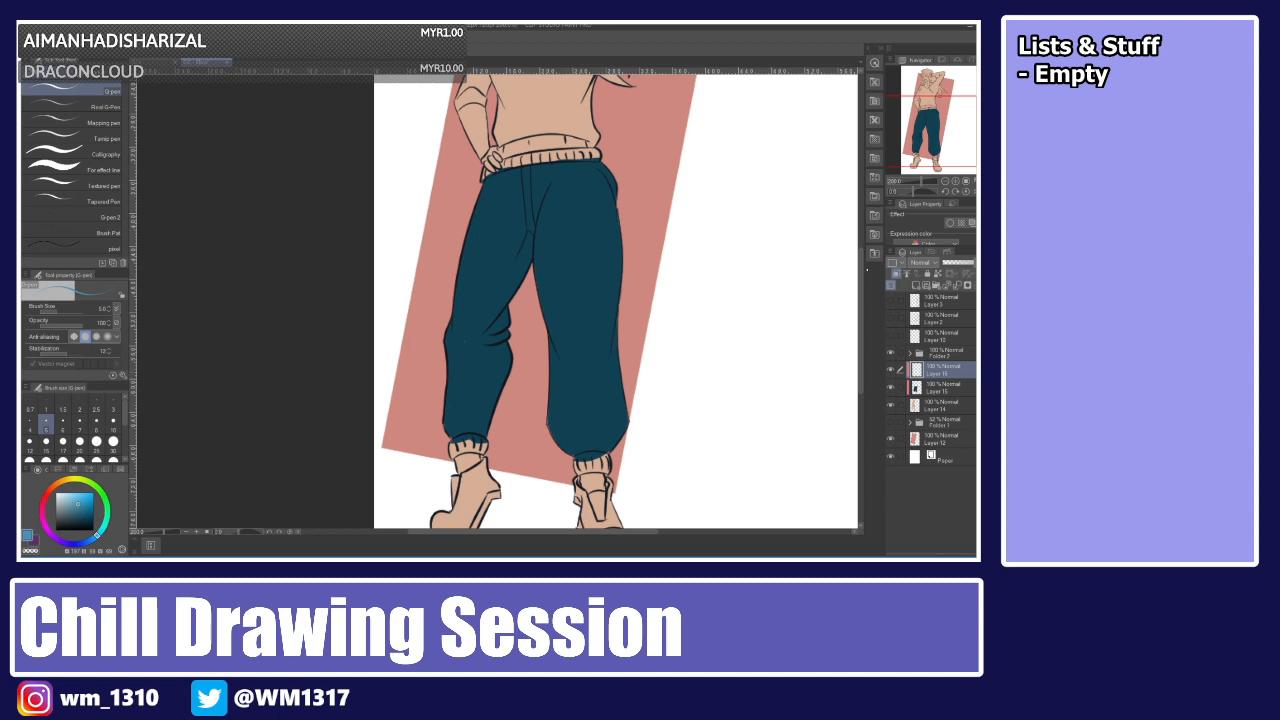
pyautogui.moveTo(861, 320); pyautogui.dragTo(861, 277)
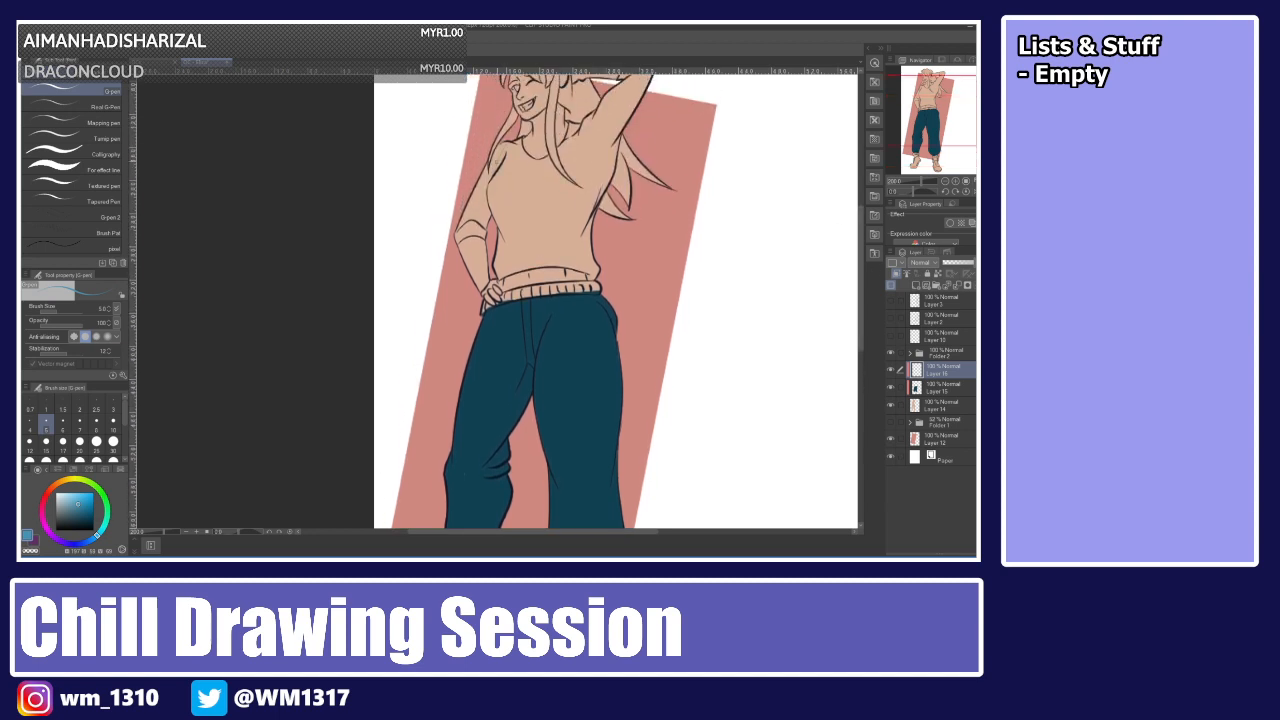
pyautogui.click(113, 441)
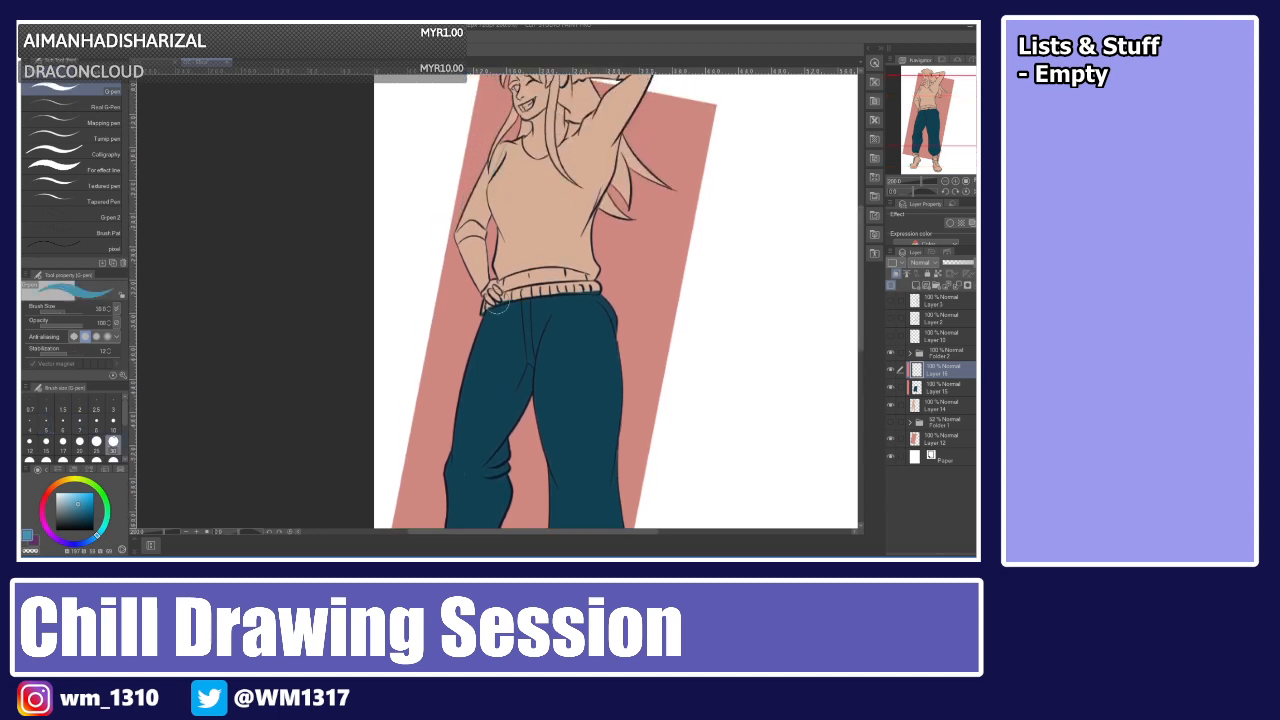
pyautogui.moveTo(510, 148)
pyautogui.mouseDown()
pyautogui.moveTo(452, 236)
pyautogui.moveTo(490, 220)
pyautogui.moveTo(481, 237)
pyautogui.moveTo(519, 147)
pyautogui.moveTo(500, 272)
pyautogui.moveTo(565, 248)
pyautogui.moveTo(510, 278)
pyautogui.moveTo(595, 268)
pyautogui.moveTo(598, 284)
pyautogui.moveTo(588, 188)
pyautogui.moveTo(555, 170)
pyautogui.moveTo(525, 240)
pyautogui.moveTo(528, 155)
pyautogui.moveTo(560, 172)
pyautogui.moveTo(578, 120)
pyautogui.moveTo(605, 125)
pyautogui.moveTo(618, 180)
pyautogui.moveTo(640, 176)
pyautogui.moveTo(646, 200)
pyautogui.moveTo(636, 168)
pyautogui.moveTo(615, 230)
pyautogui.moveTo(585, 228)
pyautogui.mouseUp()
pyautogui.scroll(2, 848, 209)
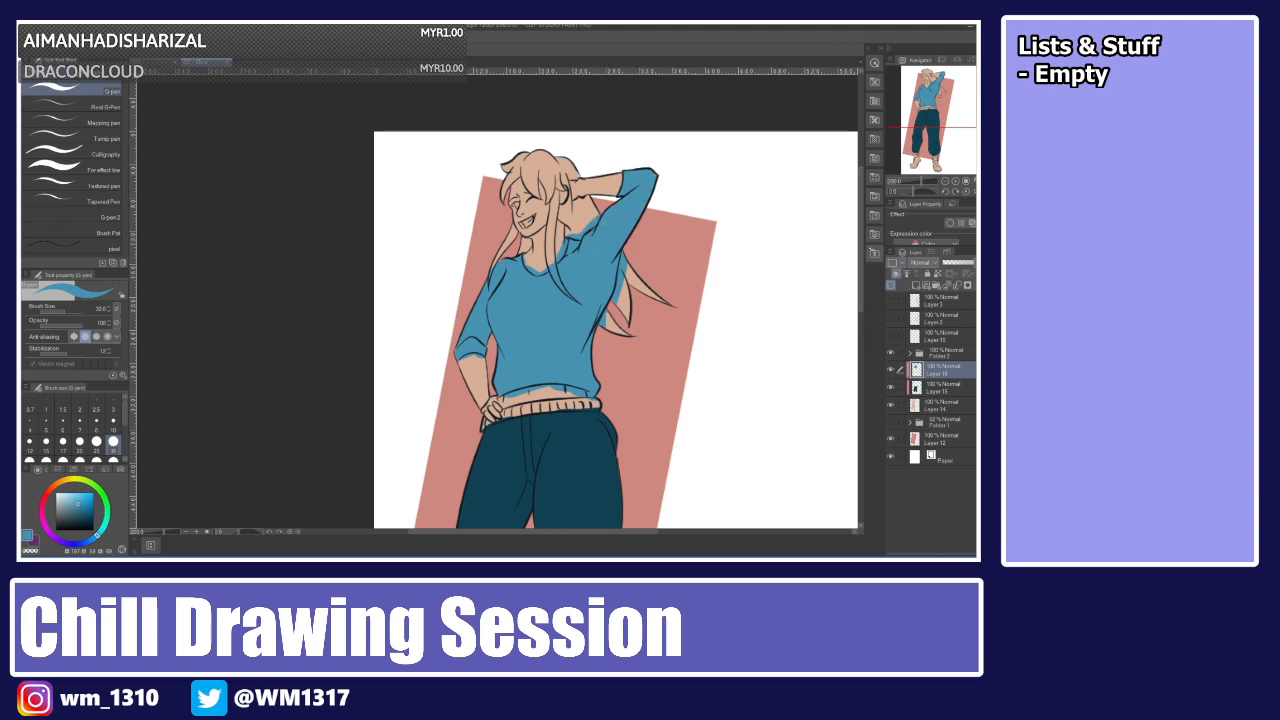
# Add another new layer and pick the red hair colour from the other open canvas with the eyedropper.
pyautogui.scroll(-6, 853, 376)
pyautogui.moveTo(853, 376); pyautogui.dragTo(857, 274)
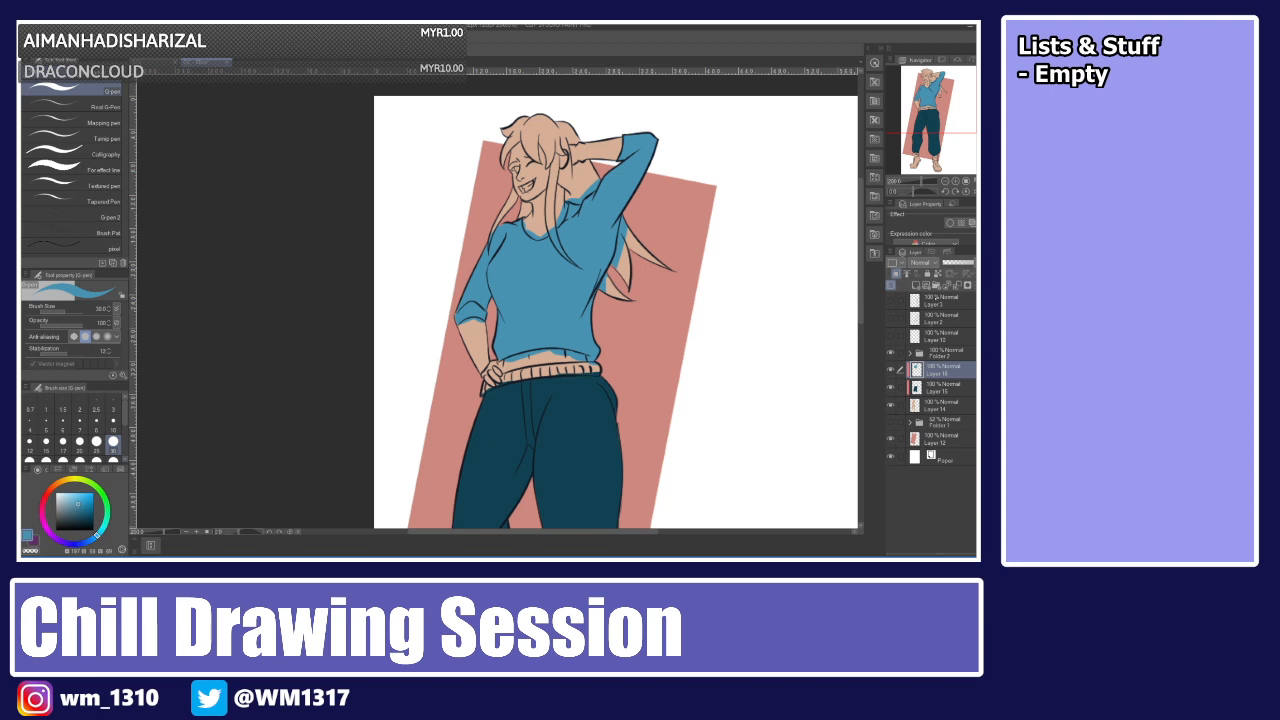
pyautogui.click(912, 285)
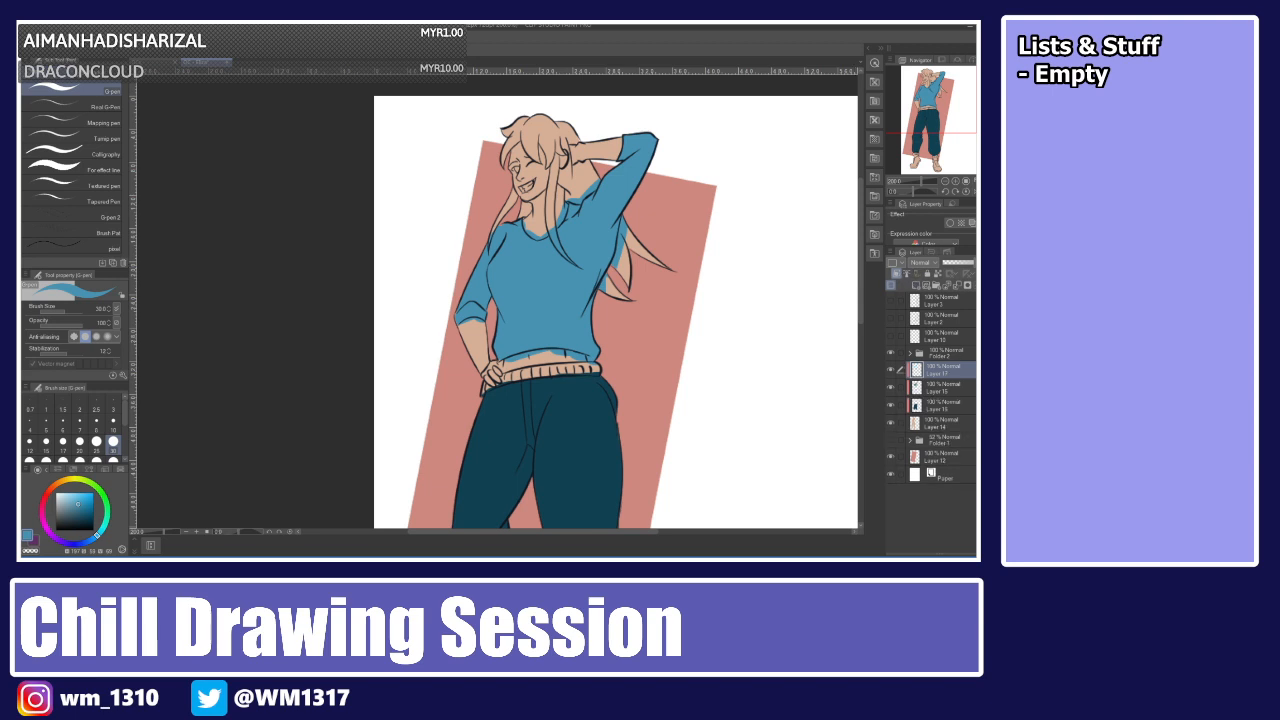
pyautogui.click(156, 62)
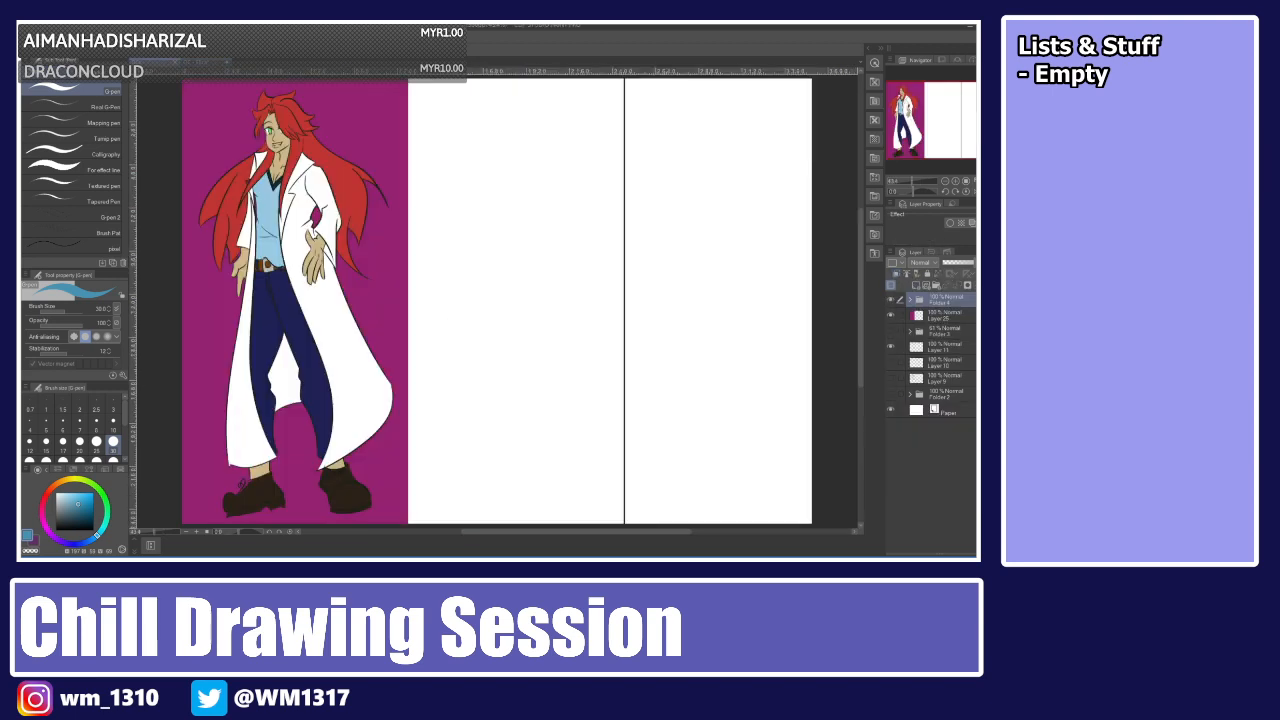
pyautogui.press('i')
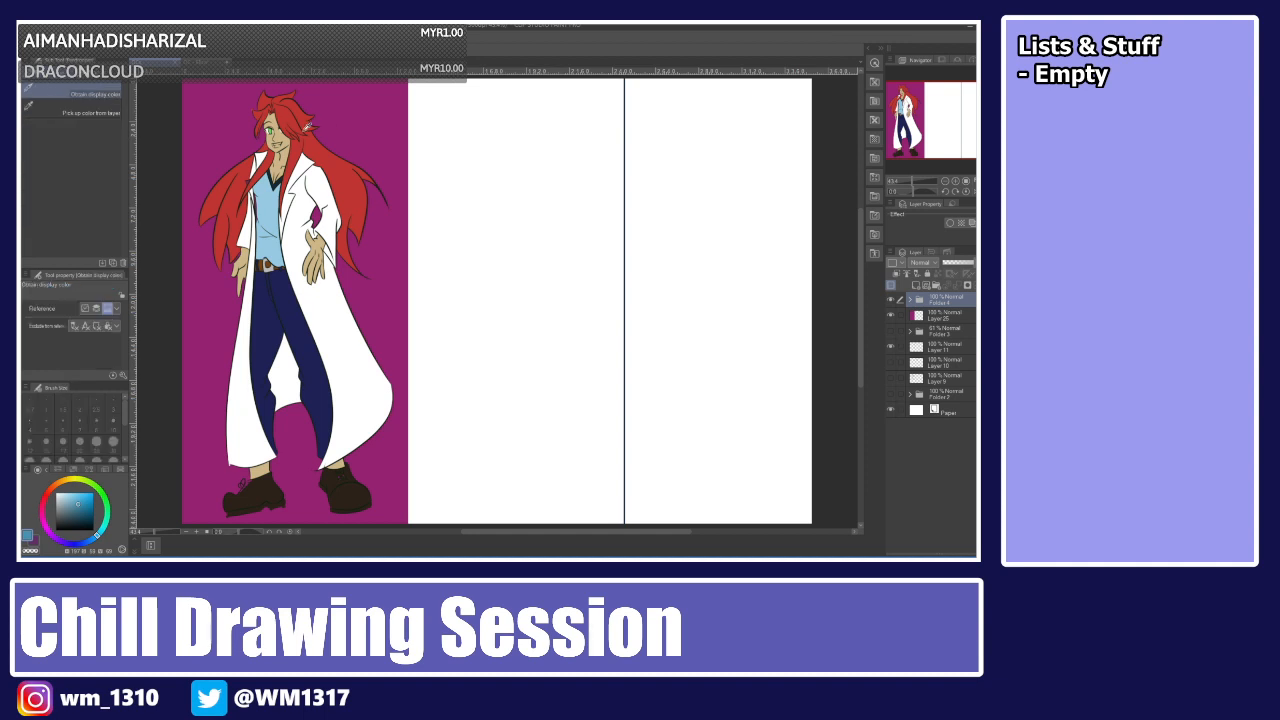
pyautogui.click(314, 136)
pyautogui.click(204, 62)
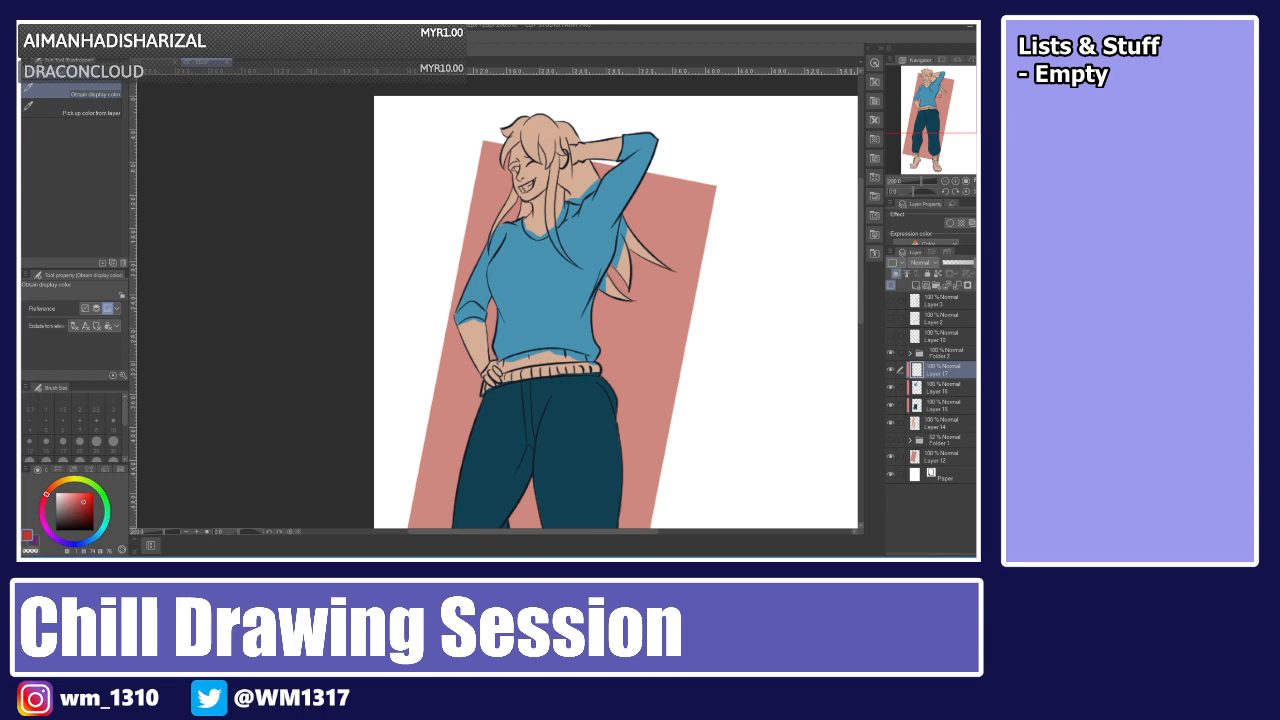
pyautogui.press('p')
# Paint the hair red with the pen, undoing one stray stroke across the face.
pyautogui.moveTo(507, 126)
pyautogui.mouseDown()
pyautogui.moveTo(505, 152)
pyautogui.moveTo(510, 127)
pyautogui.moveTo(538, 142)
pyautogui.moveTo(550, 116)
pyautogui.moveTo(548, 158)
pyautogui.moveTo(560, 164)
pyautogui.moveTo(572, 124)
pyautogui.moveTo(586, 158)
pyautogui.moveTo(548, 222)
pyautogui.moveTo(574, 266)
pyautogui.mouseUp()
pyautogui.moveTo(542, 214); pyautogui.dragTo(544, 240)
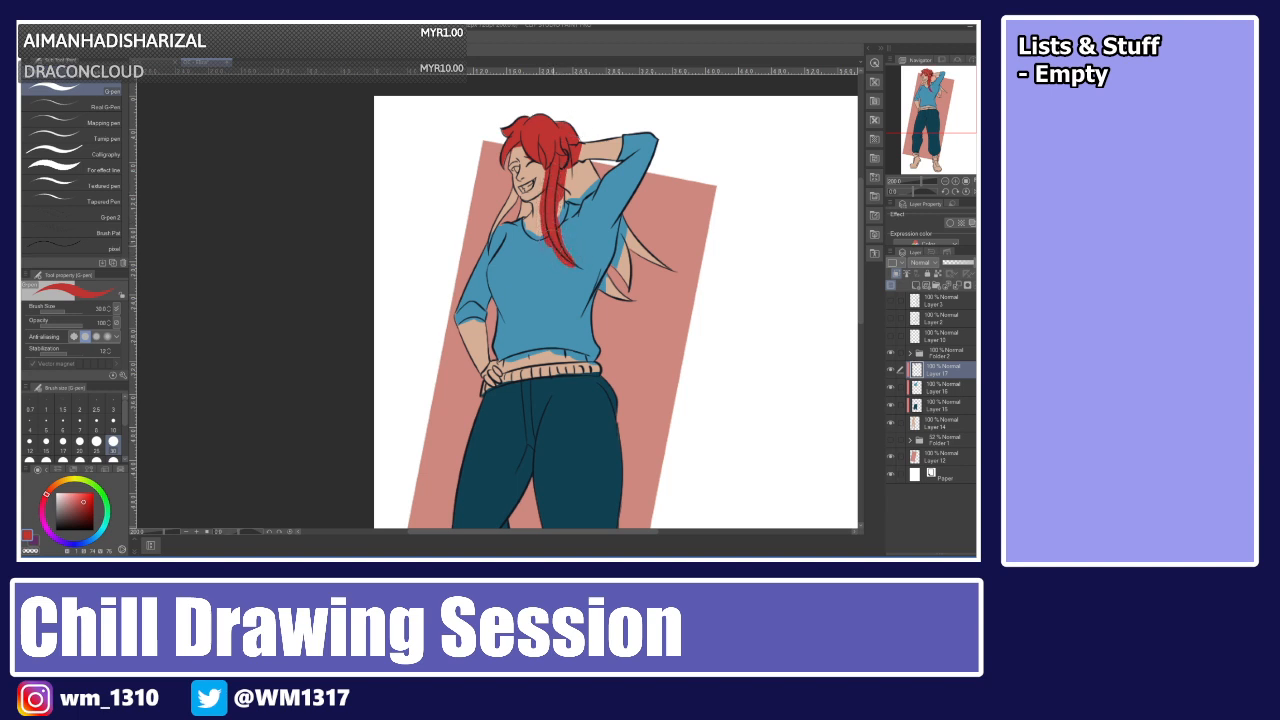
pyautogui.moveTo(522, 172); pyautogui.dragTo(480, 268)
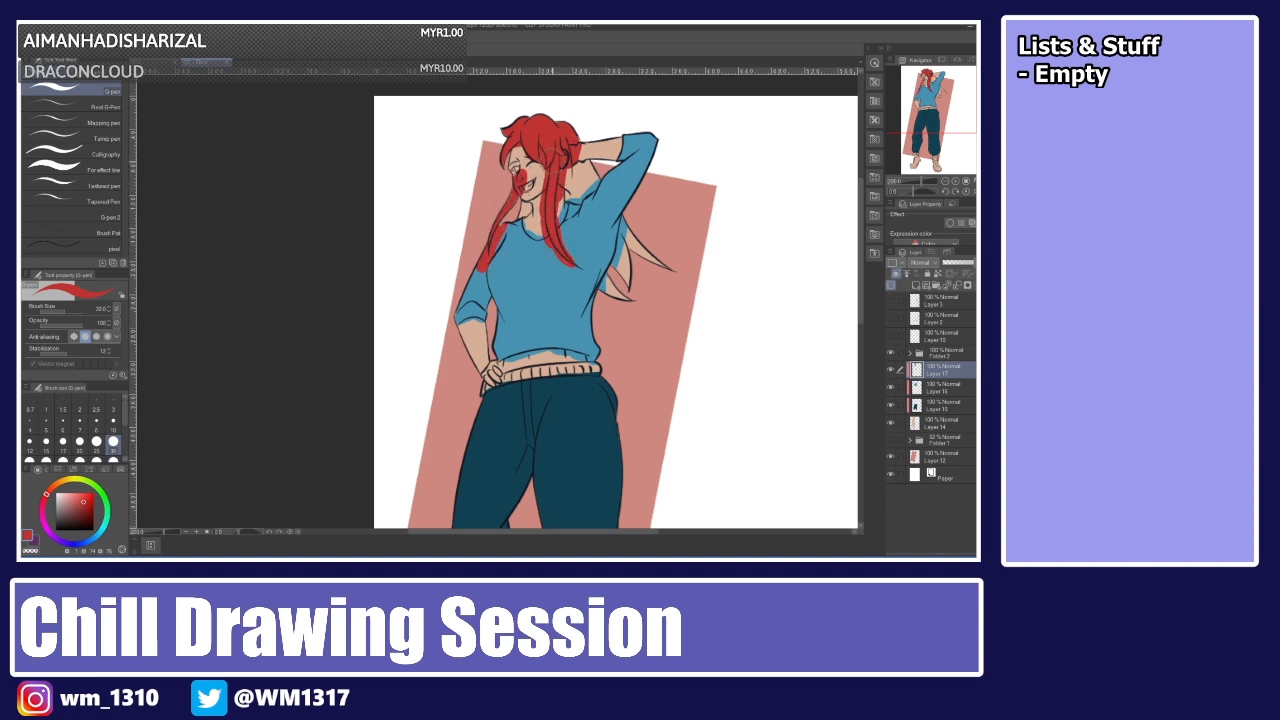
pyautogui.hotkey('ctrl', 'z')
pyautogui.moveTo(489, 246); pyautogui.dragTo(508, 189)
pyautogui.moveTo(584, 140)
pyautogui.mouseDown()
pyautogui.moveTo(581, 180)
pyautogui.moveTo(526, 220)
pyautogui.mouseUp()
pyautogui.moveTo(638, 229)
pyautogui.mouseDown()
pyautogui.moveTo(604, 284)
pyautogui.moveTo(646, 242)
pyautogui.moveTo(670, 272)
pyautogui.moveTo(618, 303)
pyautogui.mouseUp()
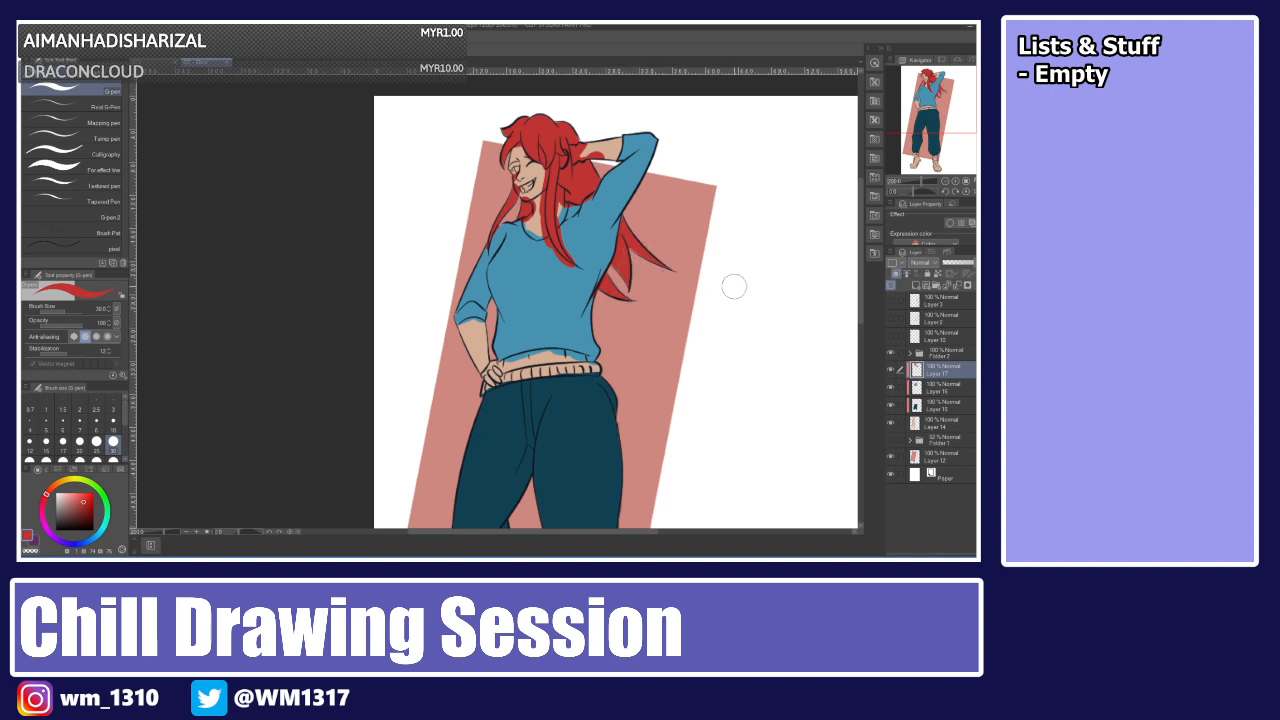
# Add a new layer above the hair layer.
pyautogui.hotkey('ctrl', 'shift', 'n')
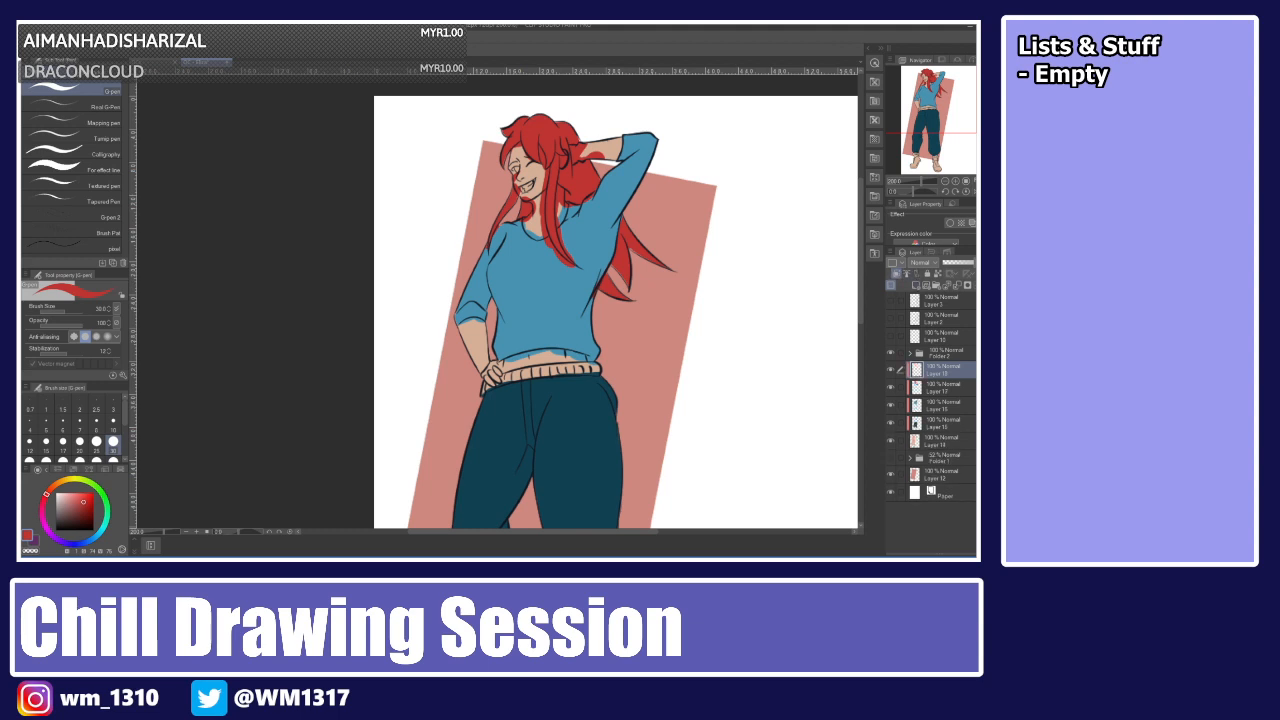
# Pick white and paint the trouser waistband and both socks white with the pen on the new layer.
pyautogui.moveTo(67, 493); pyautogui.dragTo(54, 488)
pyautogui.moveTo(480, 386)
pyautogui.mouseDown()
pyautogui.moveTo(600, 372)
pyautogui.moveTo(500, 376)
pyautogui.moveTo(585, 368)
pyautogui.moveTo(477, 390)
pyautogui.moveTo(488, 397)
pyautogui.mouseUp()
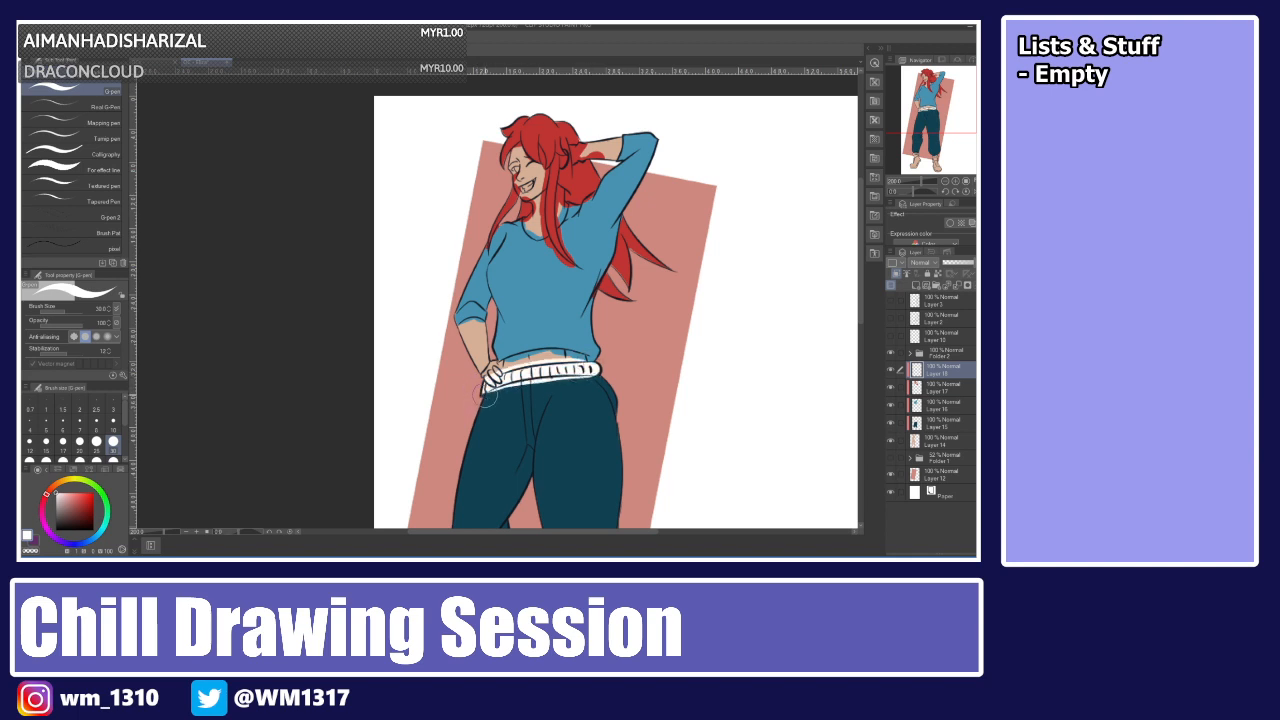
pyautogui.moveTo(861, 266); pyautogui.dragTo(861, 352)
pyautogui.moveTo(580, 412); pyautogui.dragTo(608, 424)
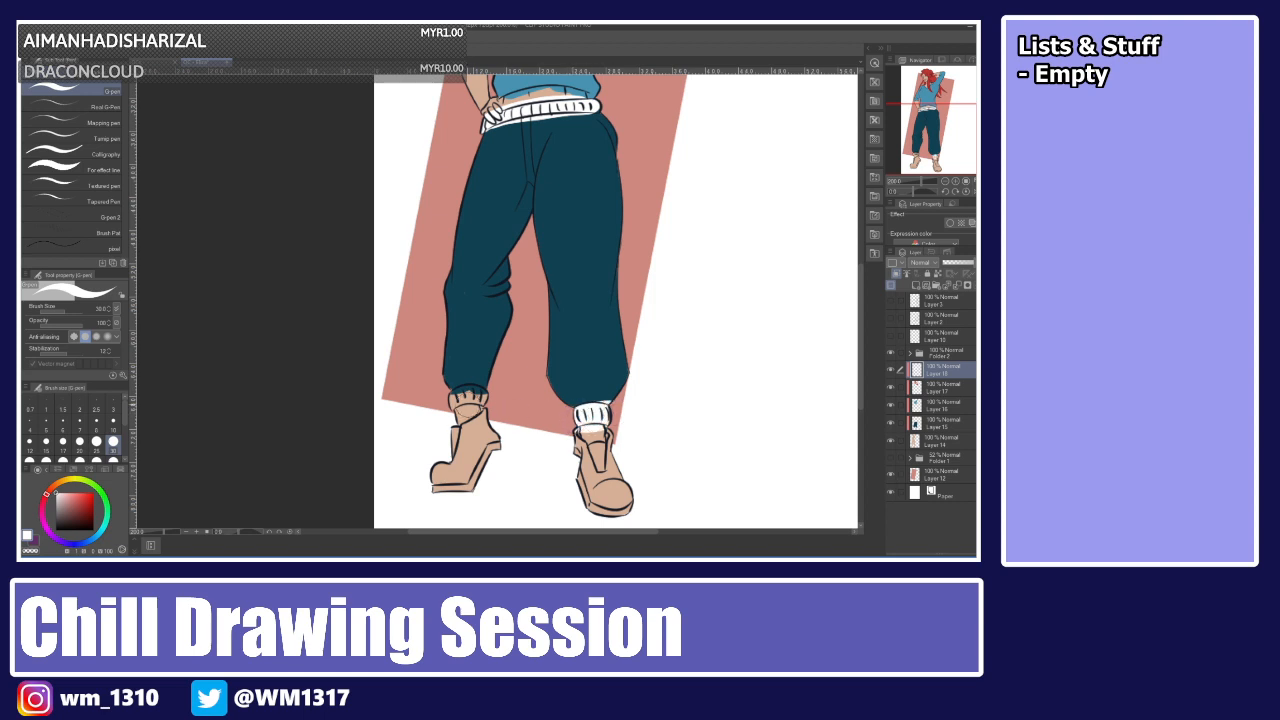
pyautogui.moveTo(452, 402); pyautogui.dragTo(490, 394)
pyautogui.moveTo(861, 318); pyautogui.dragTo(862, 230)
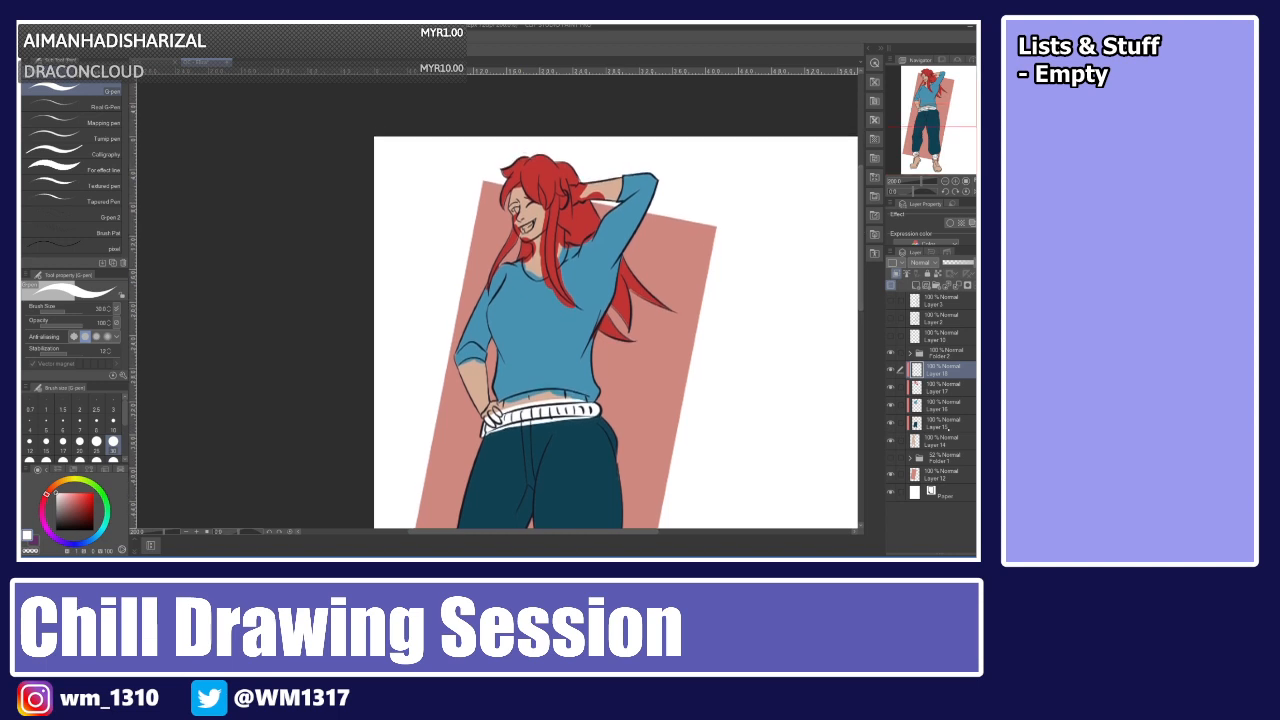
# Select a lower layer, sample the skin colour from the other open canvas with the eyedropper, and return to the pen.
pyautogui.click(940, 440)
pyautogui.click(908, 274)
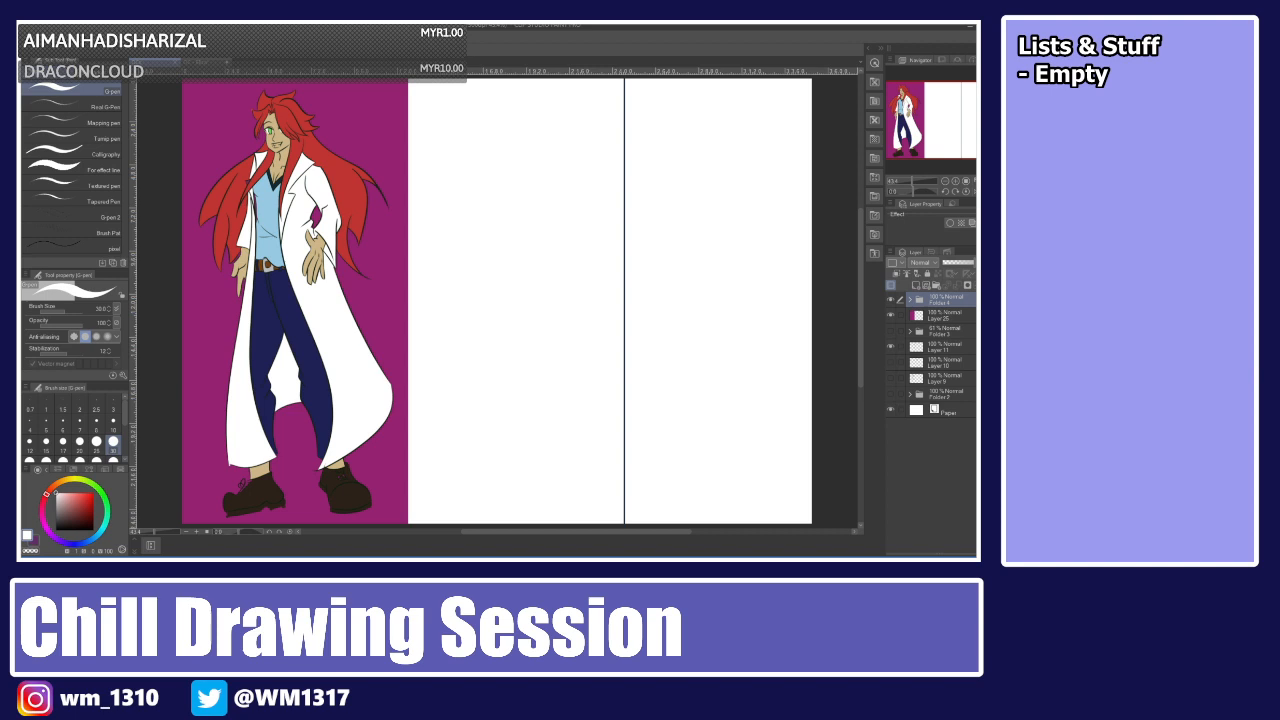
pyautogui.press('i')
pyautogui.click(285, 131)
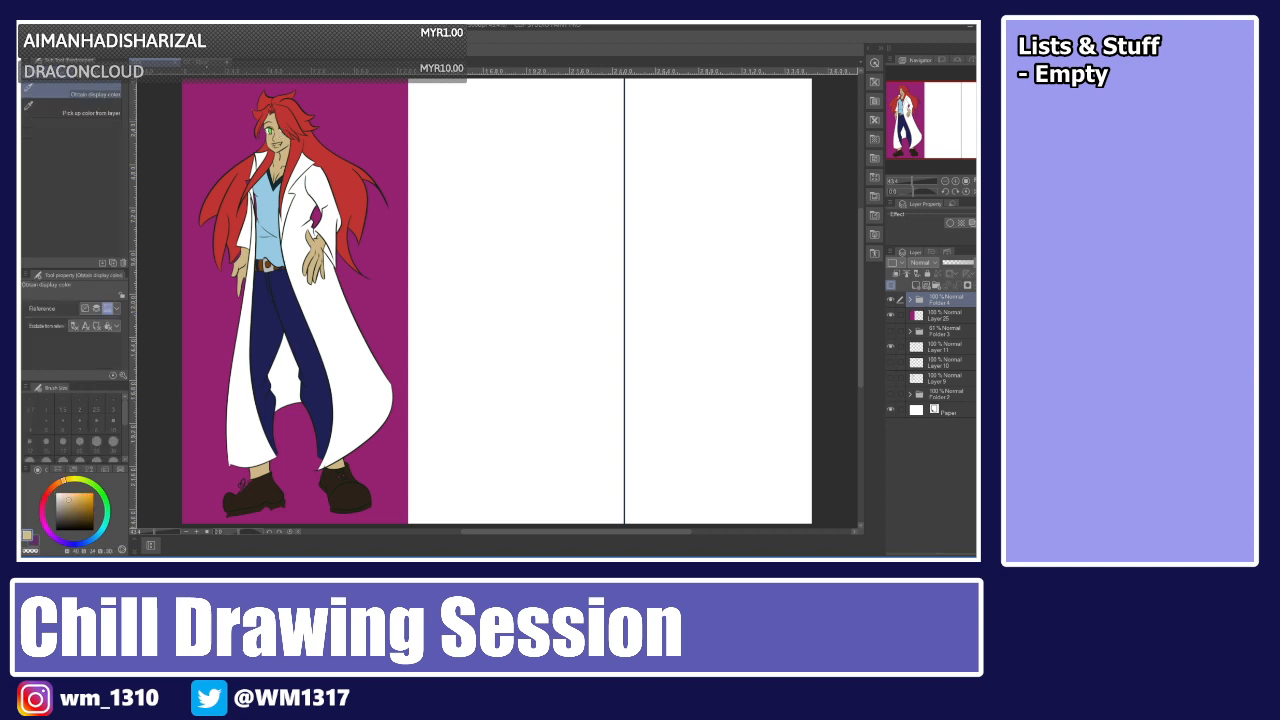
pyautogui.click(206, 62)
pyautogui.press('p')
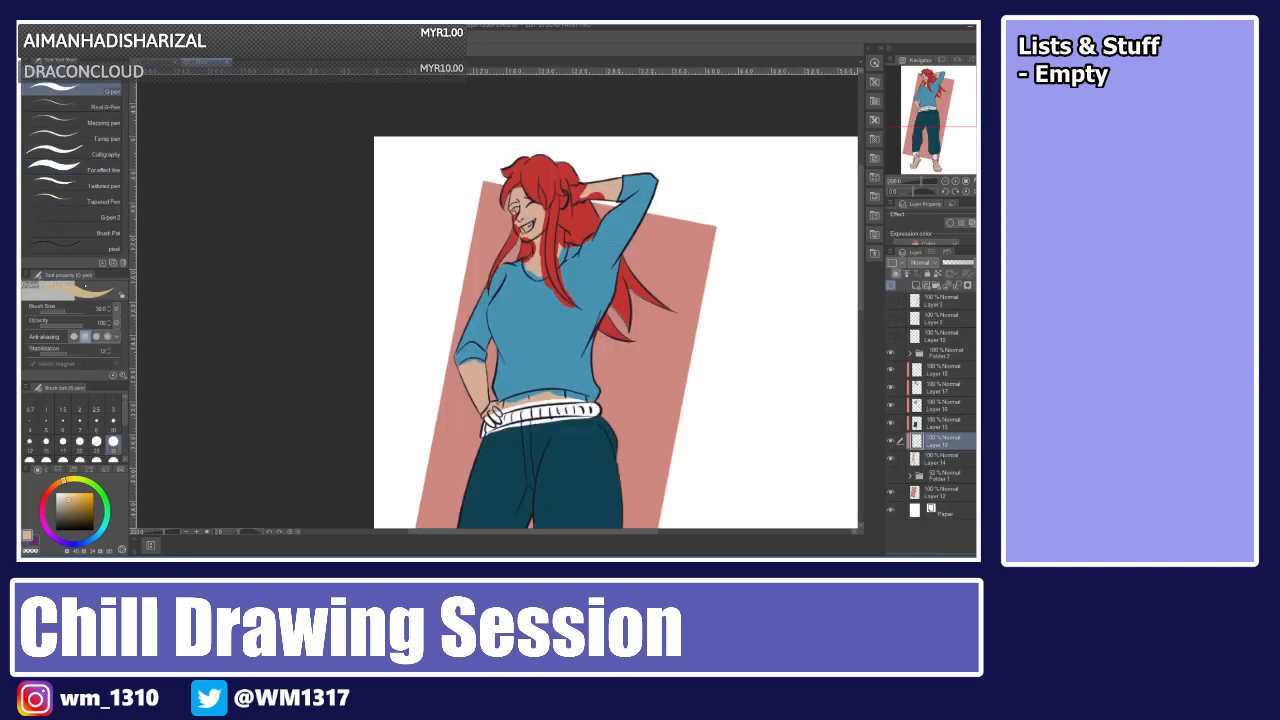
# Enlarge the pen, paint skin tone over the face, neck and midriff, and merge it into the layer below.
pyautogui.click(73, 308)
pyautogui.moveTo(503, 232); pyautogui.dragTo(526, 289)
pyautogui.scroll(-5, 840, 330)
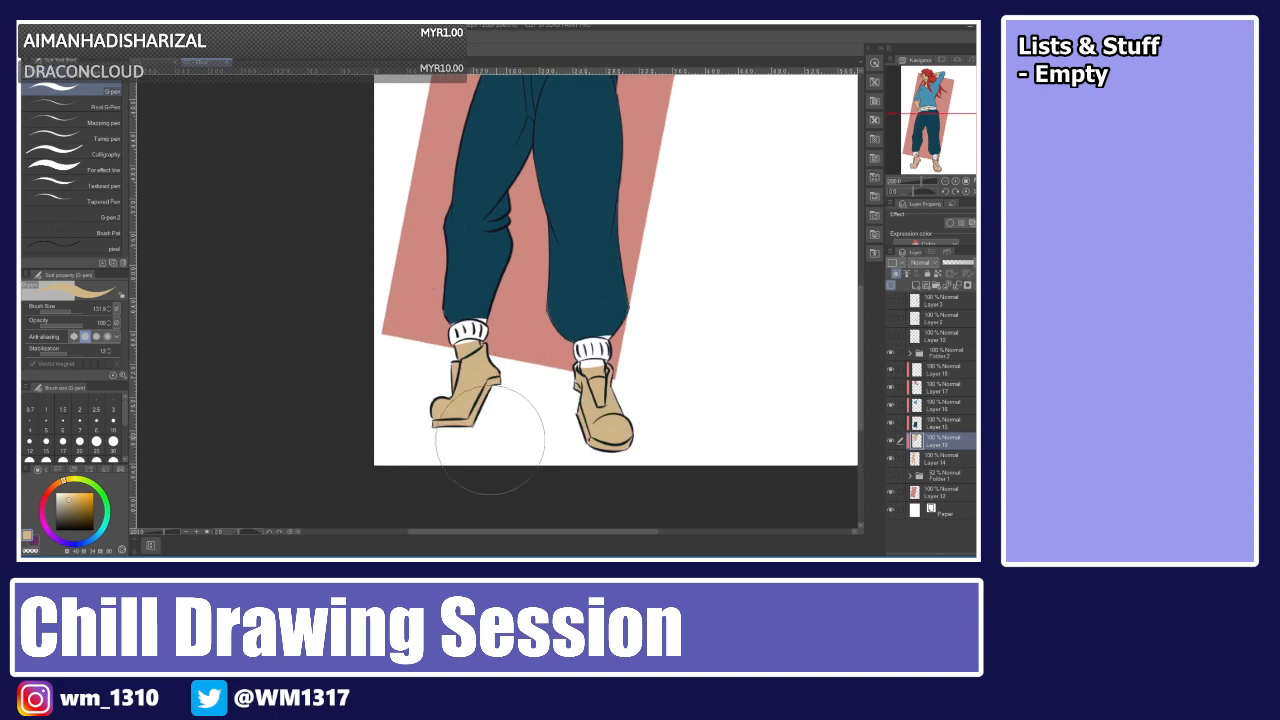
pyautogui.scroll(6, 845, 300)
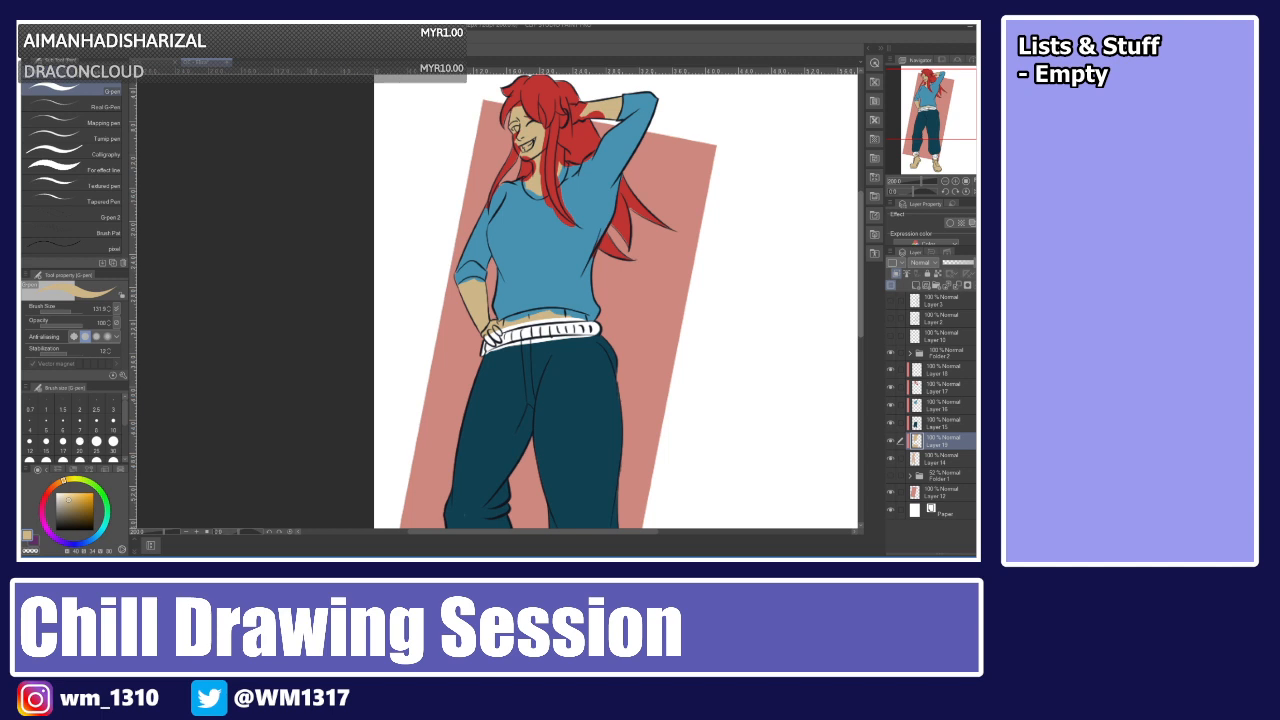
pyautogui.hotkey('ctrl', 'e')
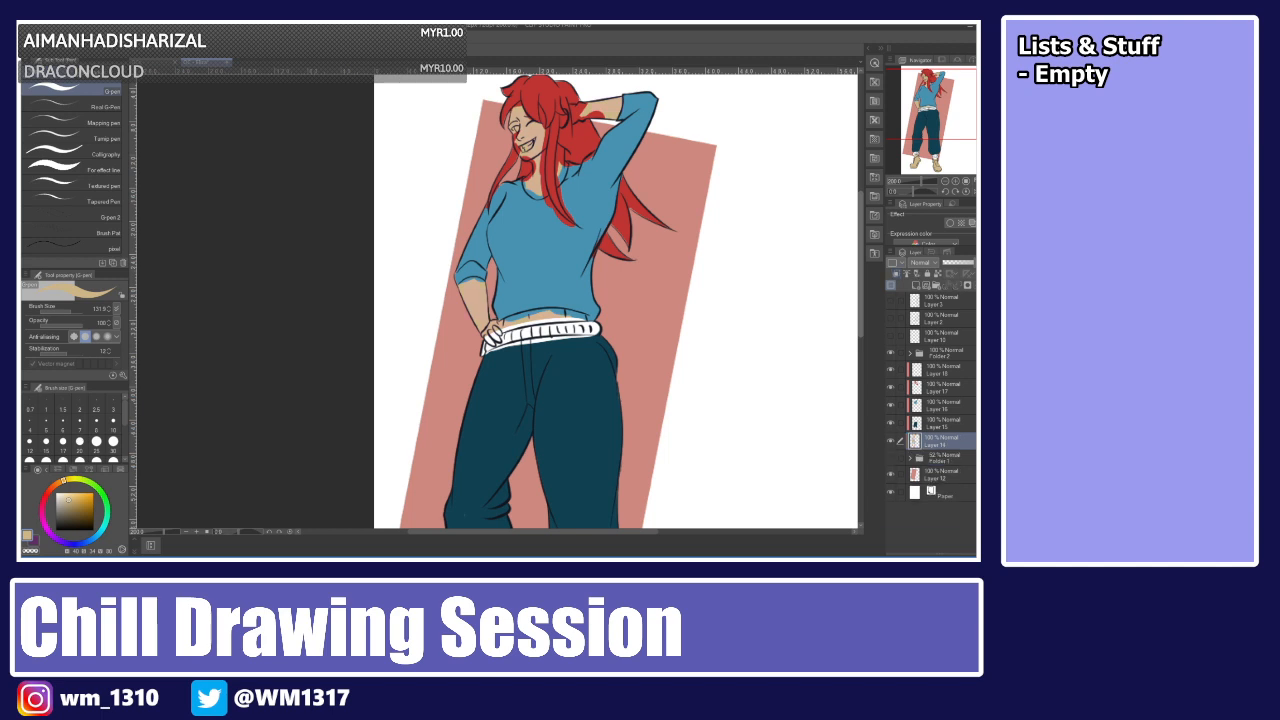
# Add a new layer above the waistband layer and set a smaller pen size for the shoes.
pyautogui.click(935, 372)
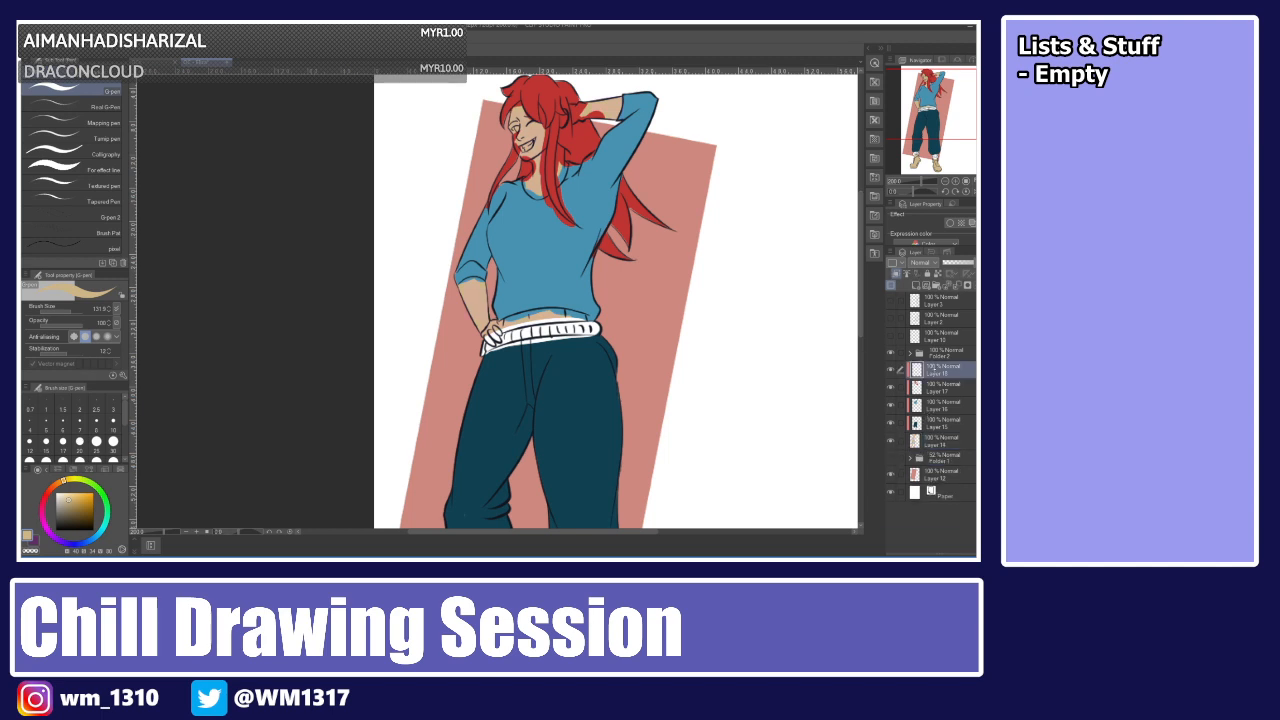
pyautogui.click(916, 286)
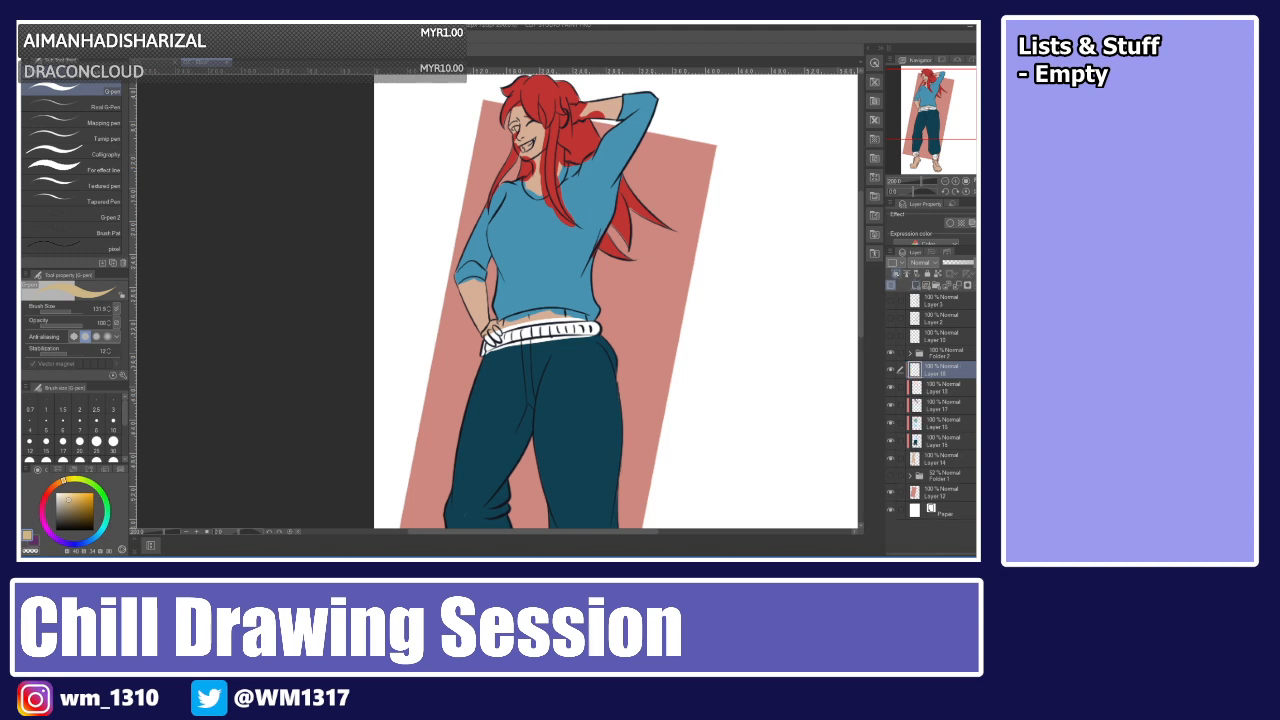
pyautogui.moveTo(864, 228)
pyautogui.mouseDown()
pyautogui.moveTo(864, 340)
pyautogui.moveTo(864, 326)
pyautogui.mouseUp()
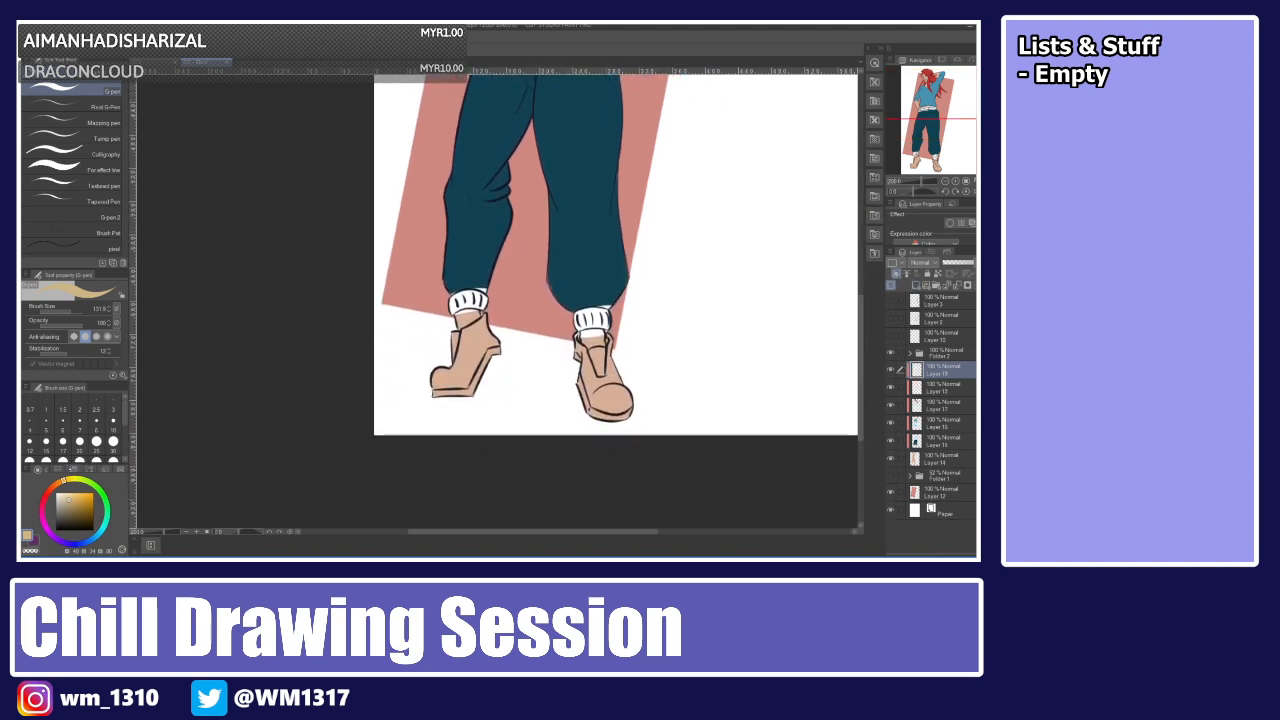
pyautogui.click(96, 441)
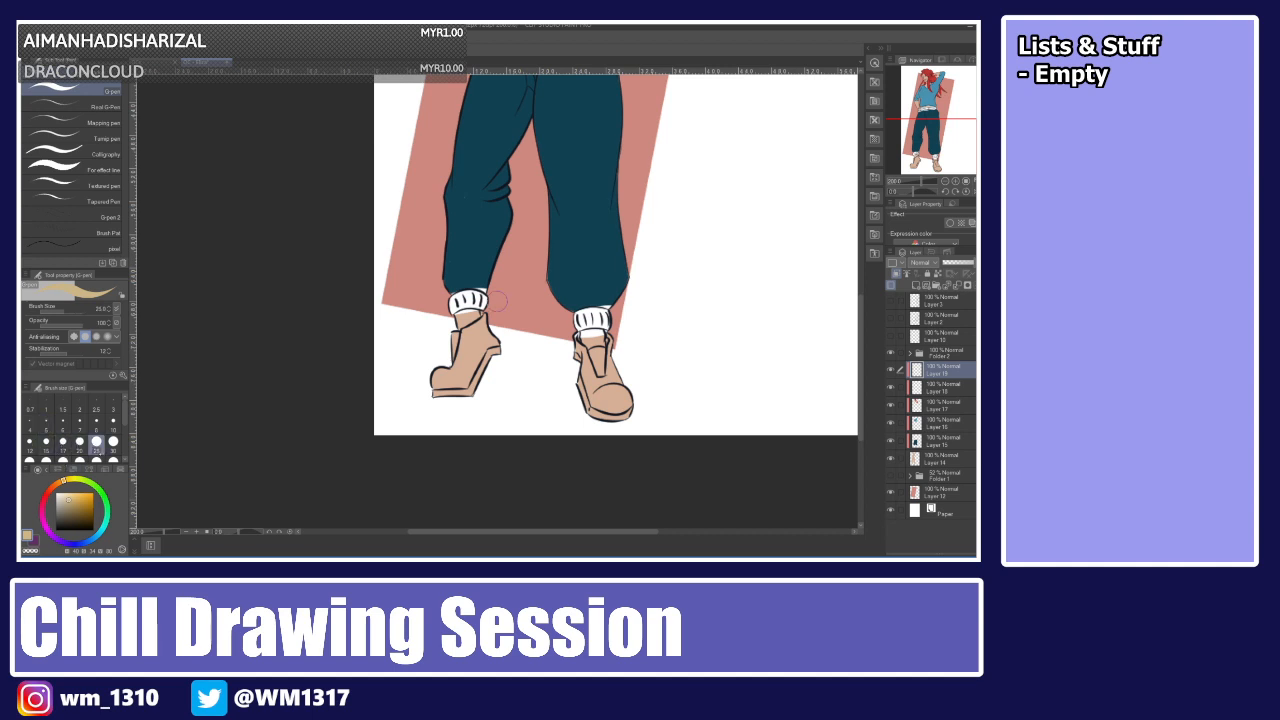
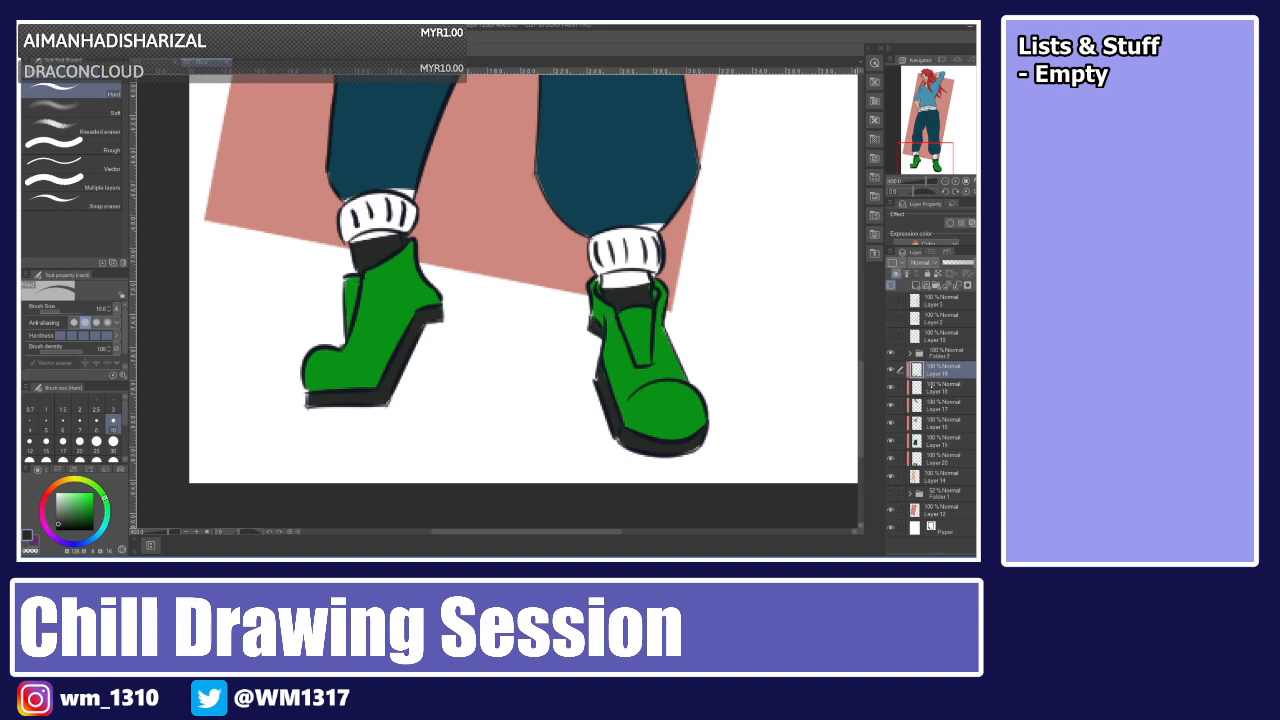
# Select a lower layer and touch up the areas around both sock cuffs and across the trousers with the pen.
pyautogui.click(931, 386)
pyautogui.click(890, 387)
pyautogui.click(890, 387)
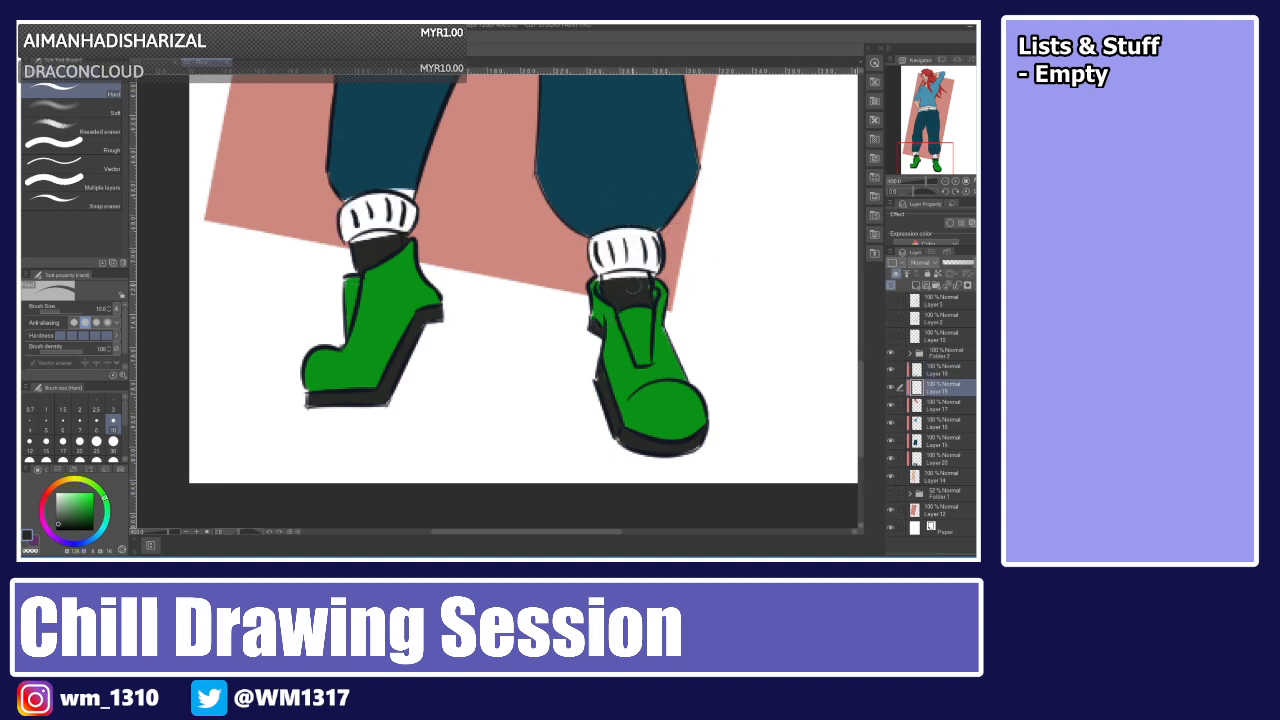
pyautogui.moveTo(599, 281); pyautogui.dragTo(650, 281)
pyautogui.moveTo(355, 244); pyautogui.dragTo(394, 236)
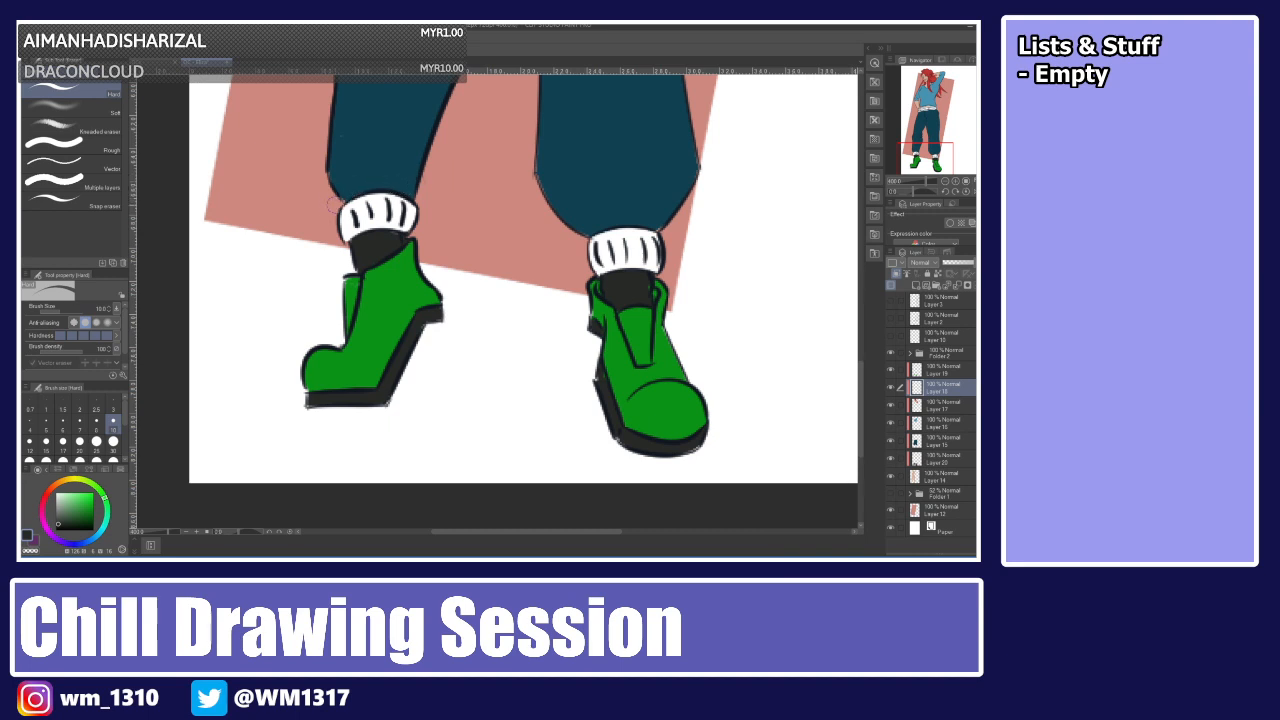
pyautogui.scroll(10, 850, 260)
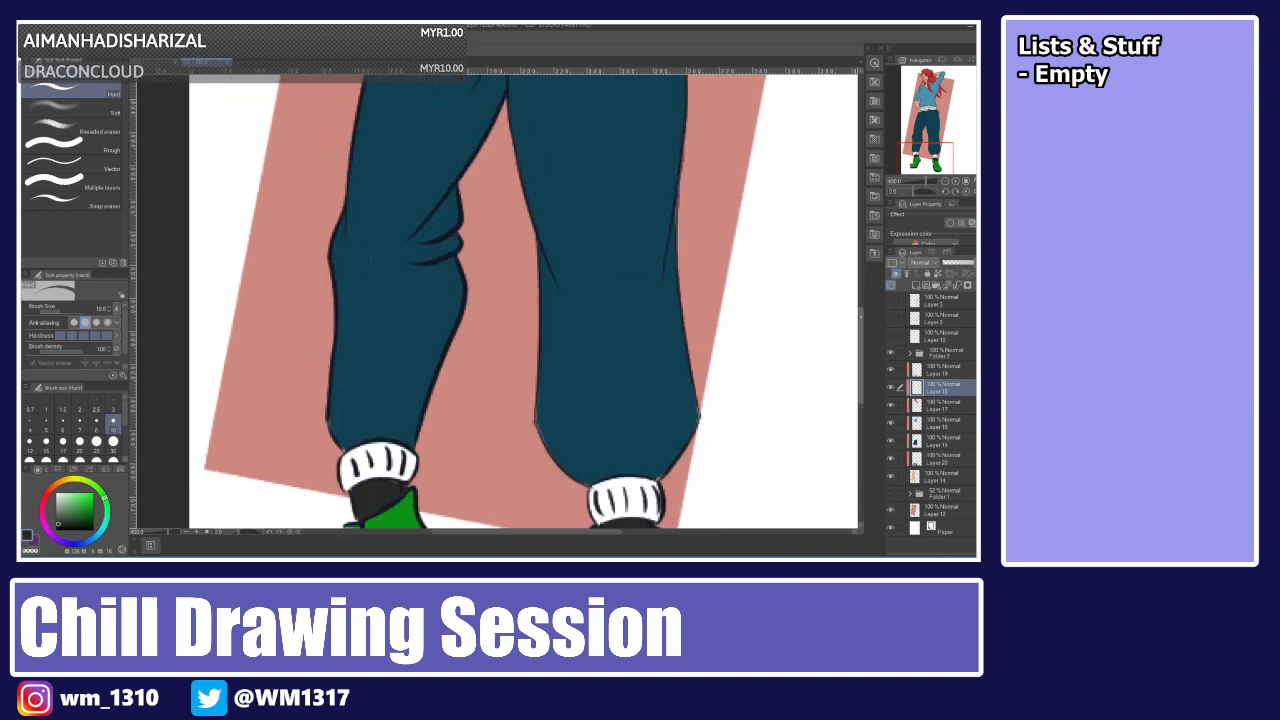
pyautogui.moveTo(408, 334)
pyautogui.mouseDown()
pyautogui.moveTo(532, 300)
pyautogui.moveTo(638, 294)
pyautogui.mouseUp()
pyautogui.moveTo(441, 267)
pyautogui.mouseDown()
pyautogui.moveTo(418, 294)
pyautogui.moveTo(536, 265)
pyautogui.moveTo(628, 264)
pyautogui.mouseUp()
pyautogui.moveTo(434, 304)
pyautogui.mouseDown()
pyautogui.moveTo(422, 292)
pyautogui.moveTo(428, 311)
pyautogui.moveTo(444, 288)
pyautogui.moveTo(413, 278)
pyautogui.mouseUp()
# Sample a colour from the waistband with the eyedropper, return to the pen and reduce its size to 7.
pyautogui.press('i')
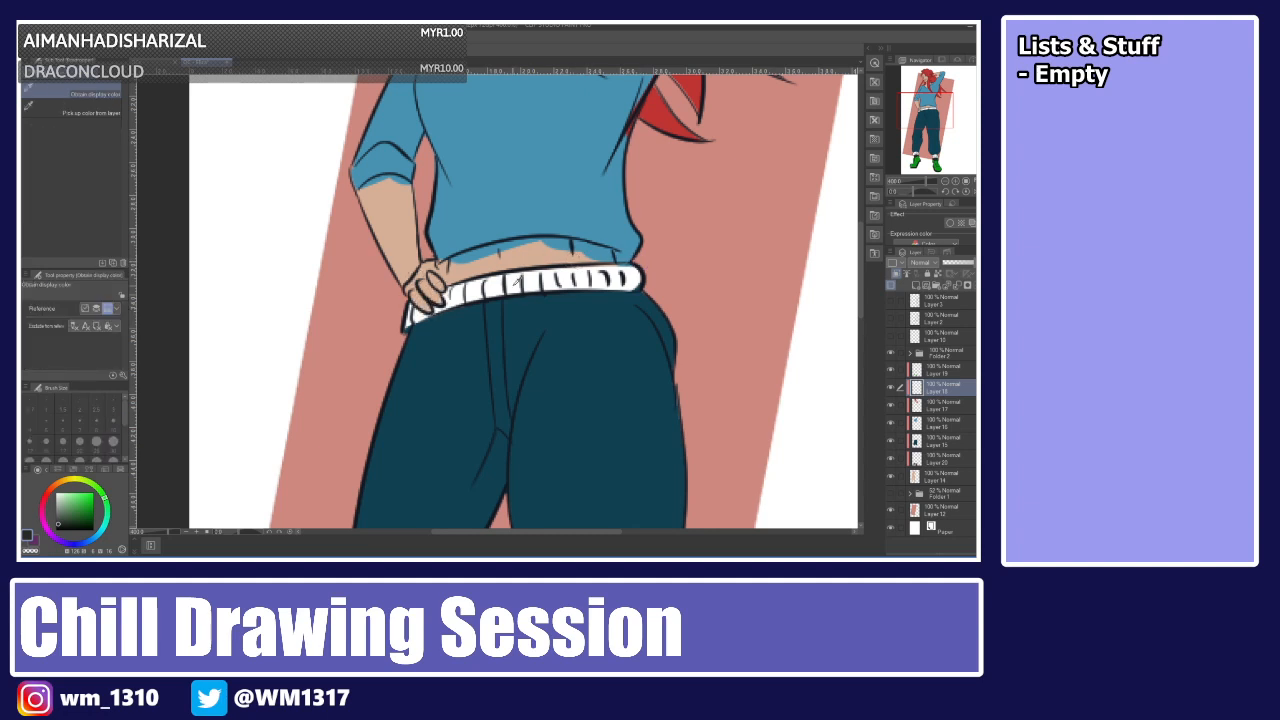
pyautogui.click(516, 276)
pyautogui.press('p')
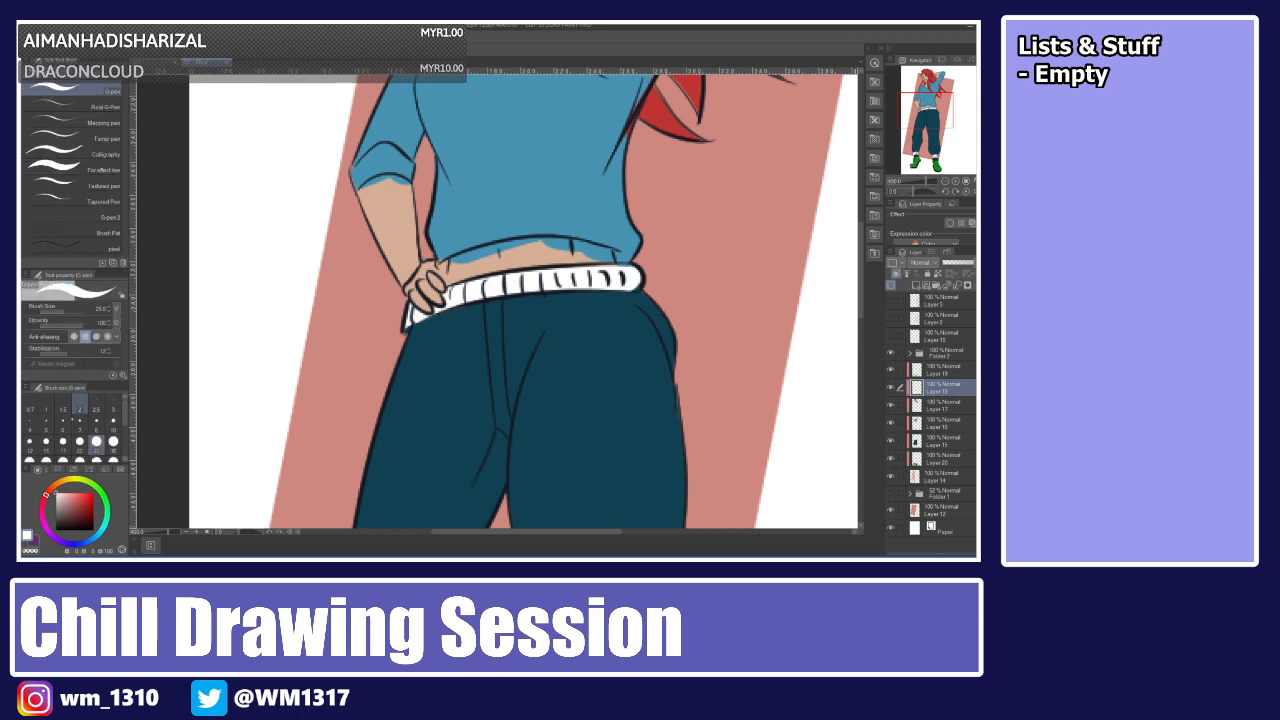
pyautogui.moveTo(410, 319); pyautogui.dragTo(405, 328)
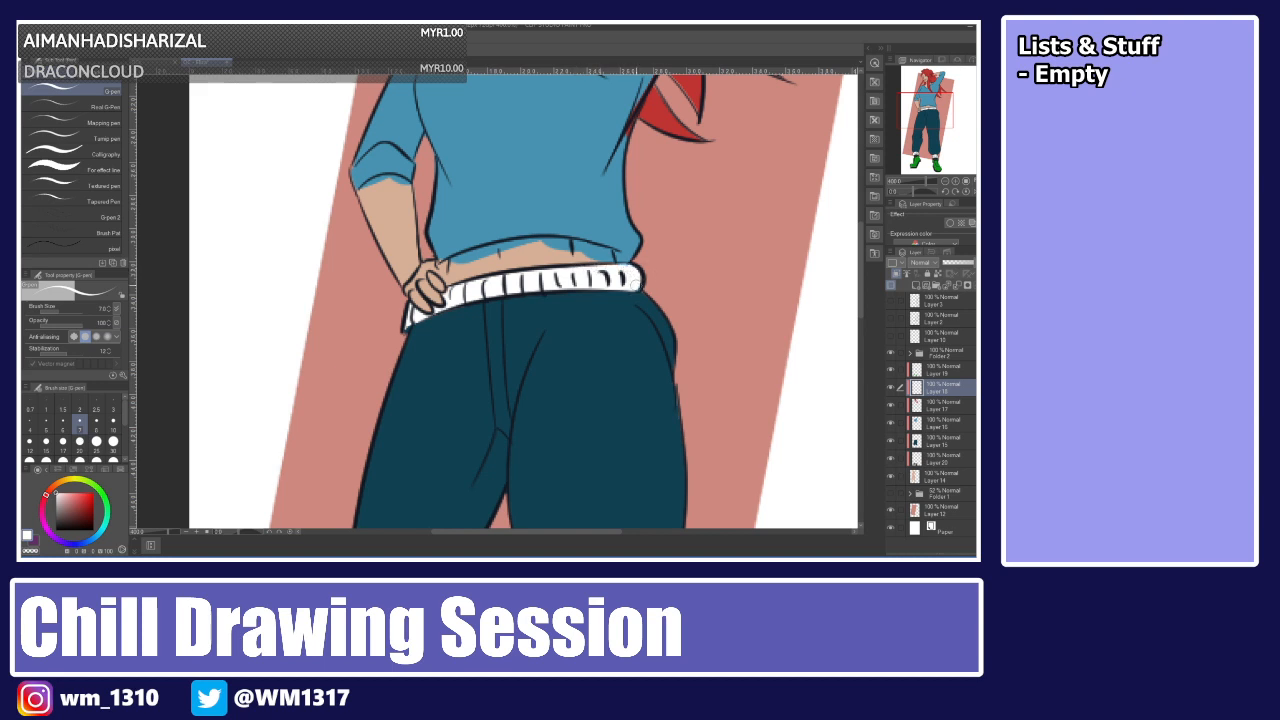
# Select the skin layer and erase stray skin colour spilling onto the hair beside the face.
pyautogui.click(943, 405)
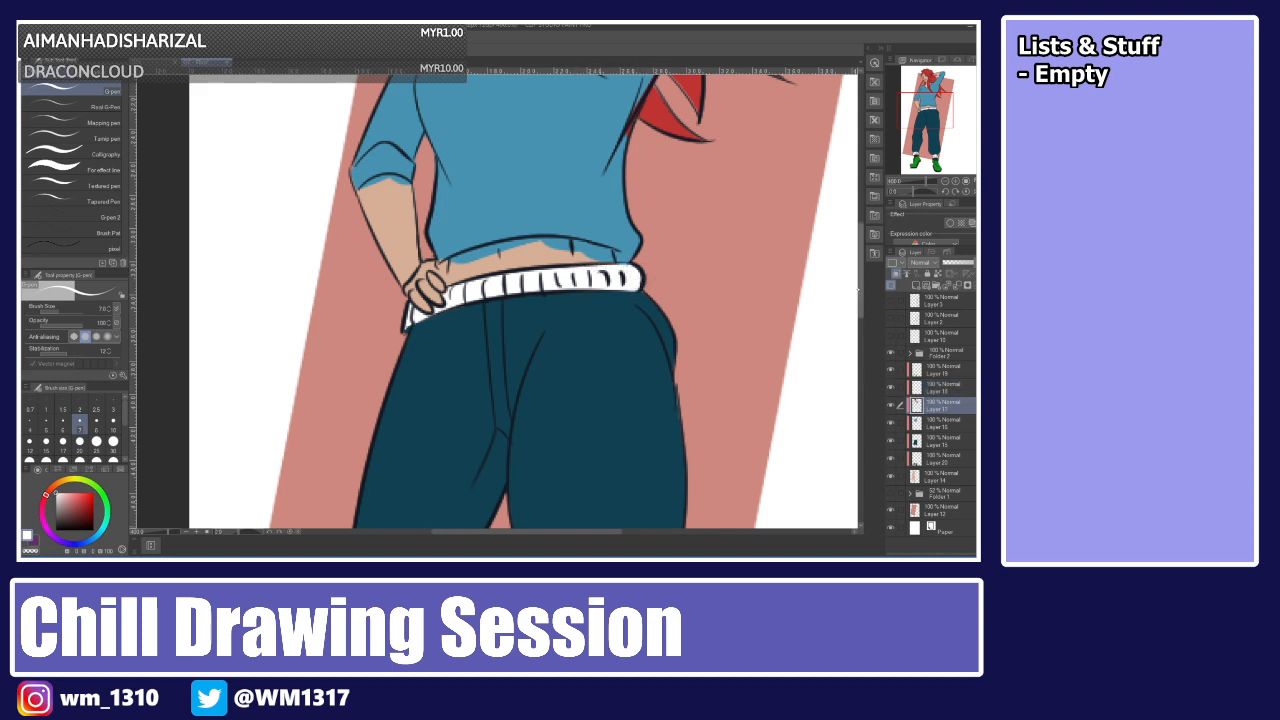
pyautogui.scroll(10, 833, 210)
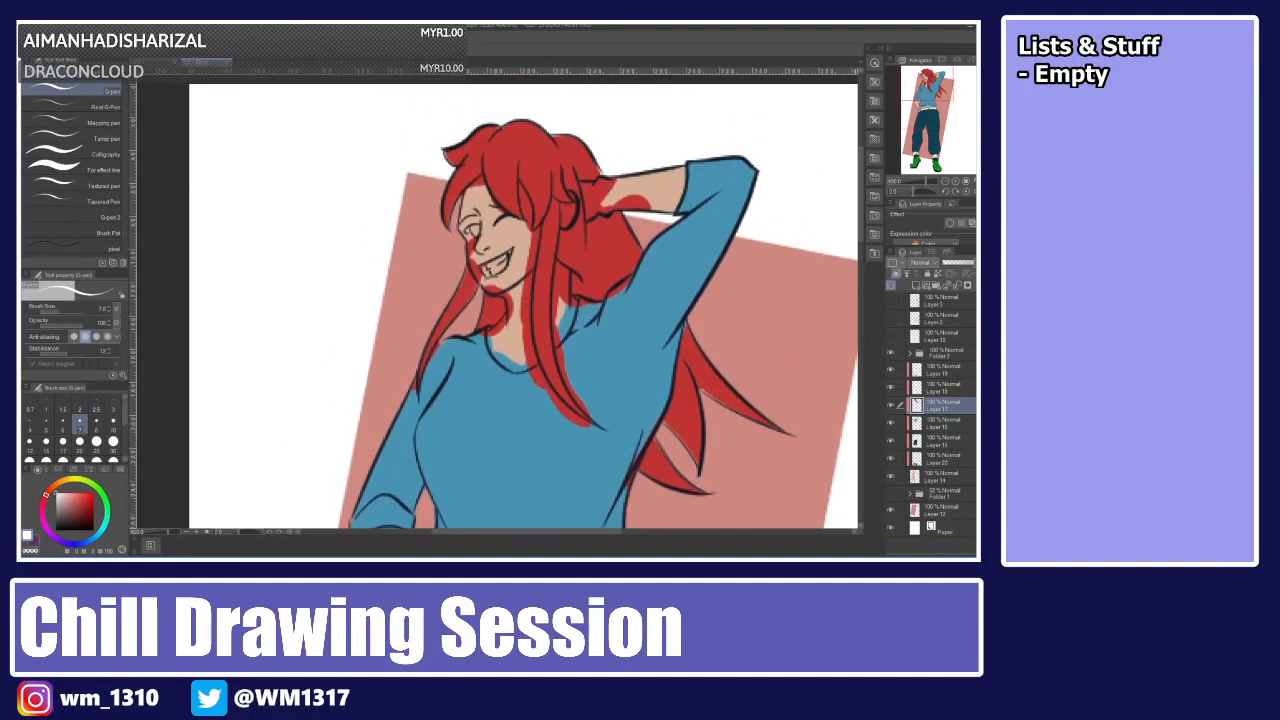
pyautogui.press('e')
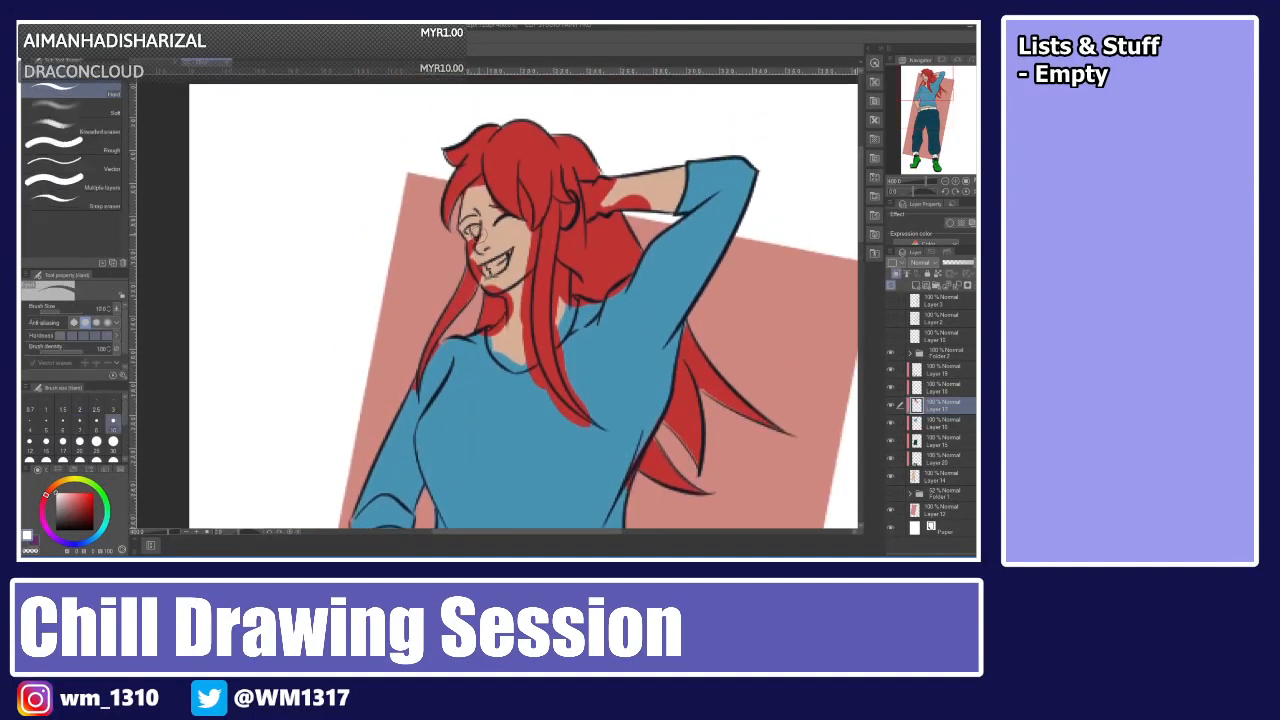
pyautogui.moveTo(476, 238)
pyautogui.mouseDown()
pyautogui.moveTo(478, 268)
pyautogui.moveTo(513, 309)
pyautogui.moveTo(501, 339)
pyautogui.moveTo(509, 320)
pyautogui.moveTo(484, 335)
pyautogui.mouseUp()
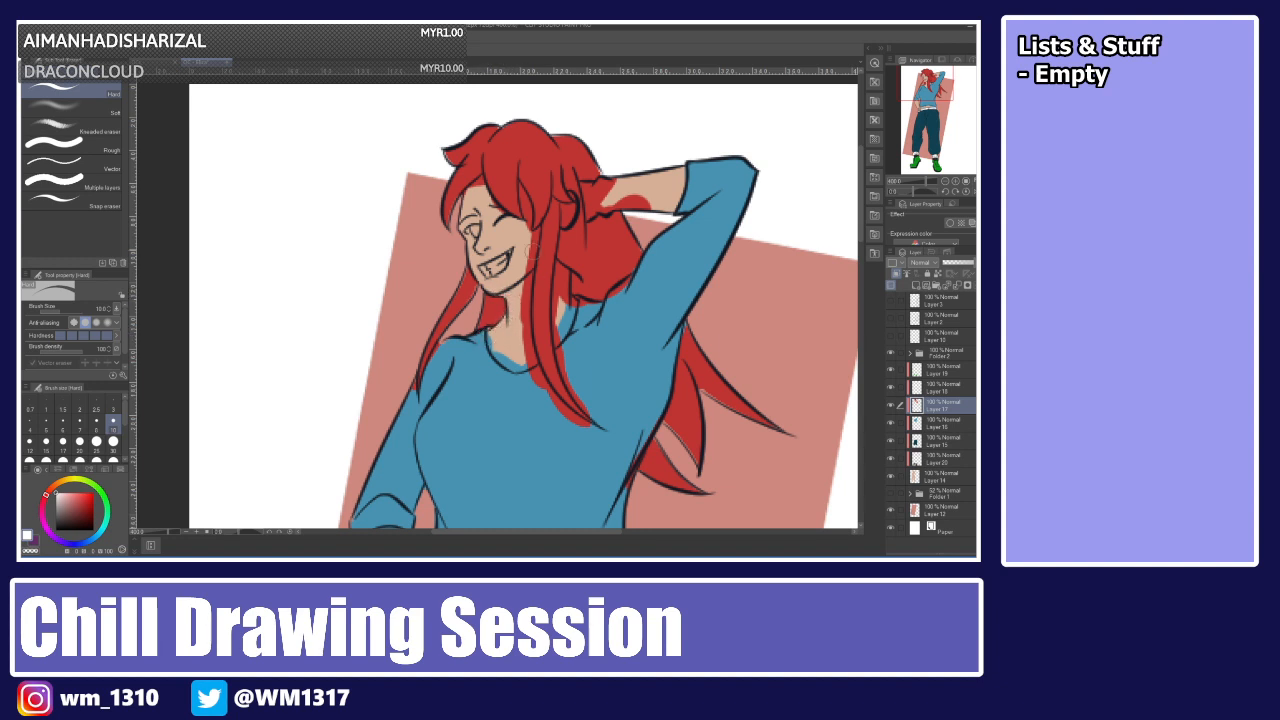
pyautogui.moveTo(533, 252)
pyautogui.mouseDown()
pyautogui.moveTo(531, 234)
pyautogui.moveTo(526, 310)
pyautogui.mouseUp()
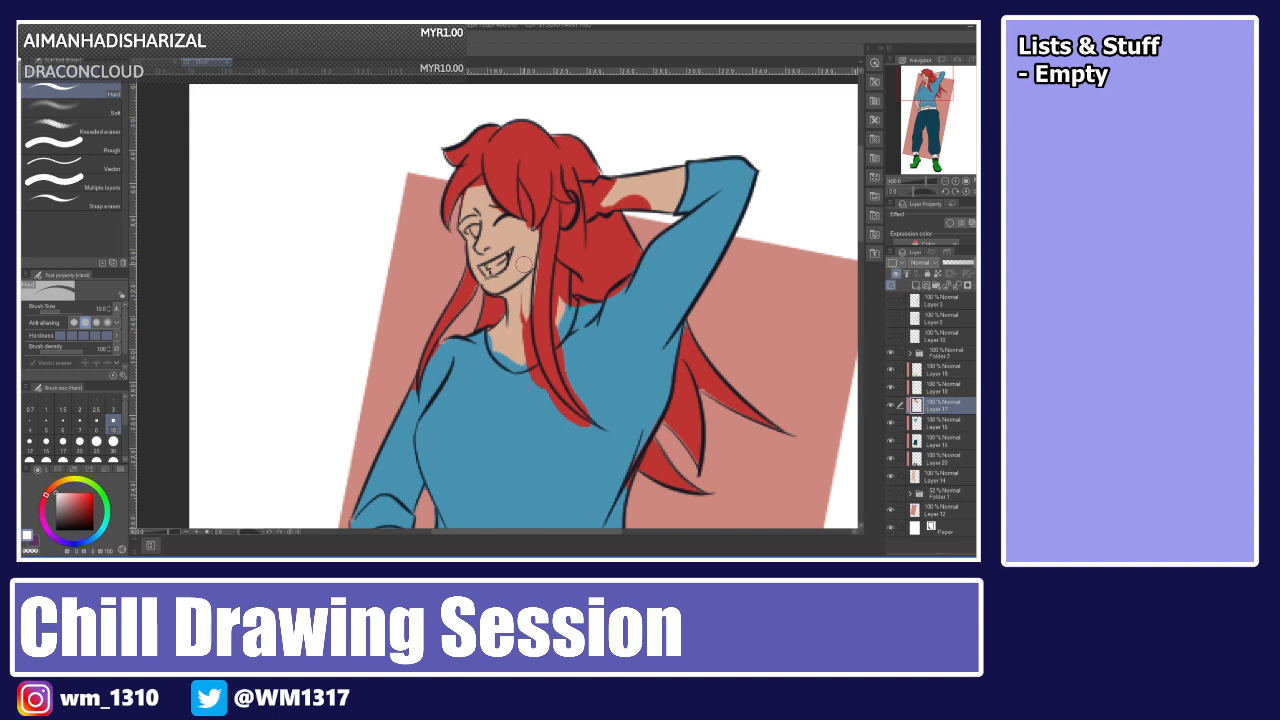
# Undo the stray erasures and keep erasing excess skin tone along the neck and hair edges.
pyautogui.hotkey('ctrl', 'z')
pyautogui.moveTo(532, 240); pyautogui.dragTo(527, 346)
pyautogui.moveTo(528, 294); pyautogui.dragTo(542, 390)
pyautogui.moveTo(528, 320); pyautogui.dragTo(551, 404)
pyautogui.hotkey('ctrl', 'z')
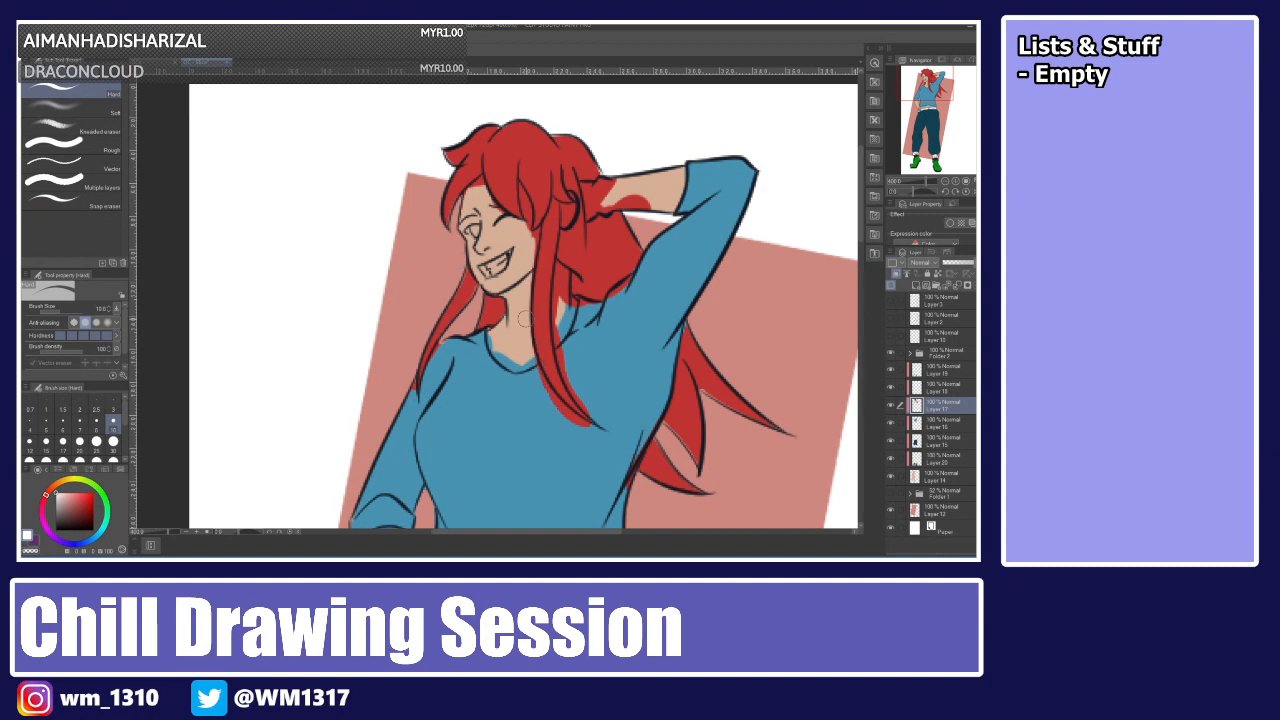
pyautogui.moveTo(532, 359); pyautogui.dragTo(580, 430)
pyautogui.moveTo(548, 384); pyautogui.dragTo(578, 422)
pyautogui.moveTo(558, 304)
pyautogui.mouseDown()
pyautogui.moveTo(569, 388)
pyautogui.moveTo(594, 418)
pyautogui.mouseUp()
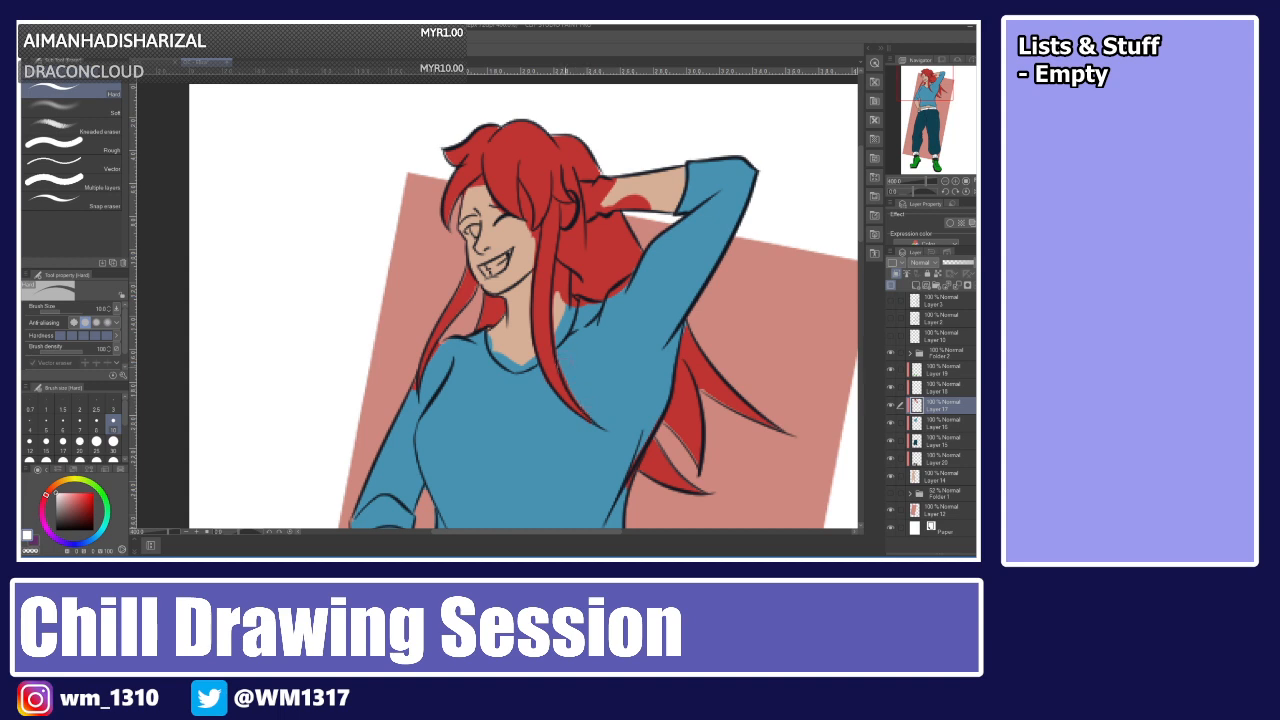
pyautogui.moveTo(567, 374); pyautogui.dragTo(582, 405)
pyautogui.moveTo(558, 272)
pyautogui.mouseDown()
pyautogui.moveTo(560, 302)
pyautogui.moveTo(566, 272)
pyautogui.moveTo(567, 288)
pyautogui.mouseUp()
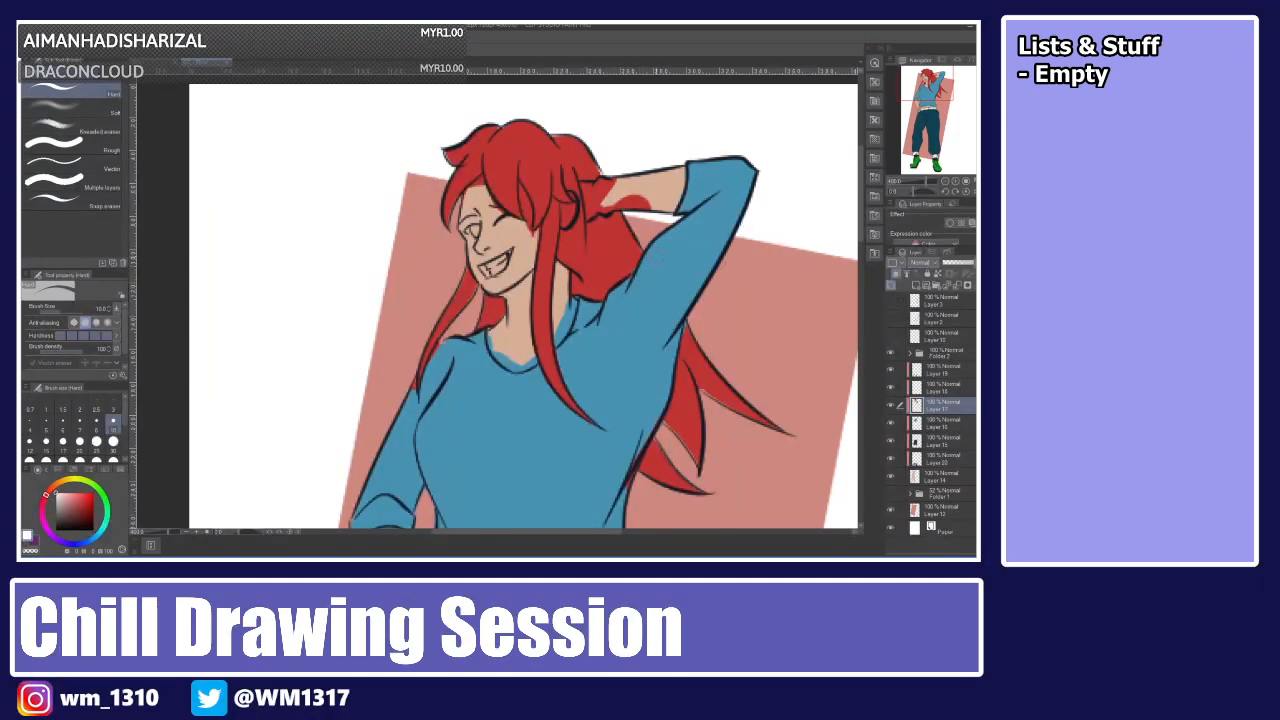
pyautogui.moveTo(598, 188)
pyautogui.mouseDown()
pyautogui.moveTo(675, 203)
pyautogui.moveTo(666, 184)
pyautogui.moveTo(603, 208)
pyautogui.moveTo(618, 203)
pyautogui.moveTo(609, 183)
pyautogui.moveTo(582, 187)
pyautogui.moveTo(603, 197)
pyautogui.moveTo(591, 212)
pyautogui.moveTo(592, 188)
pyautogui.mouseUp()
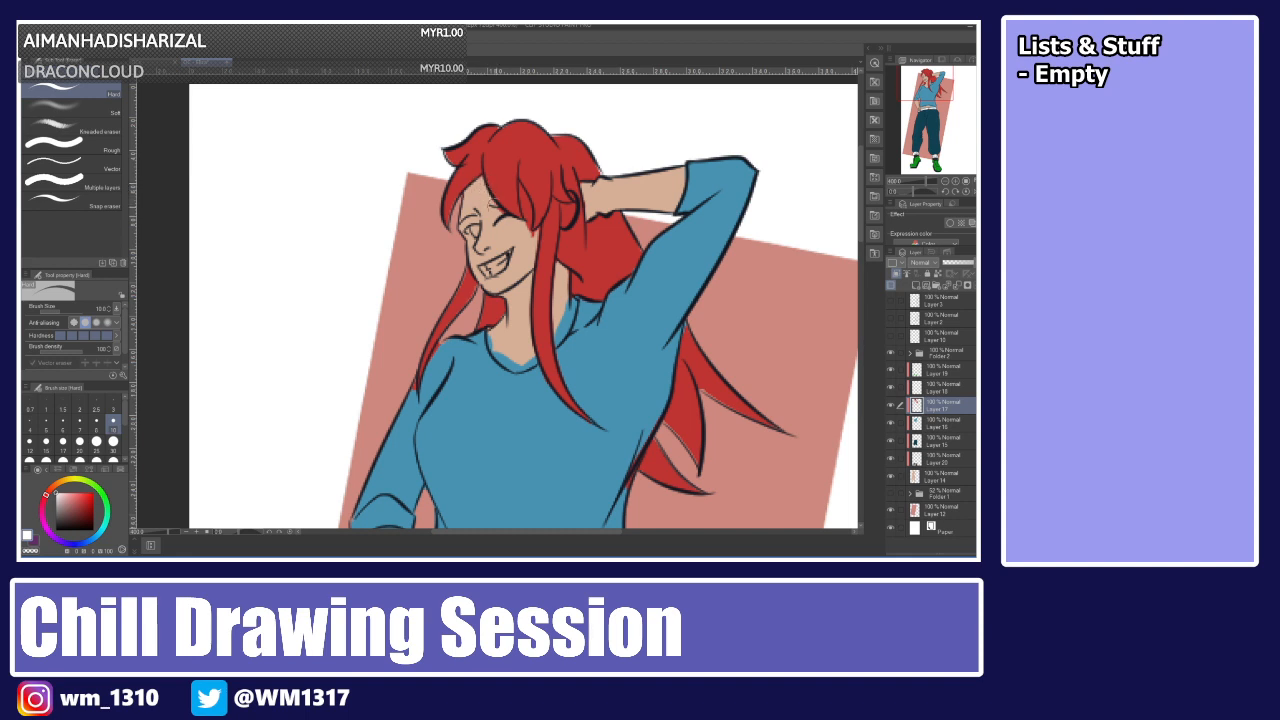
pyautogui.moveTo(520, 186); pyautogui.dragTo(531, 230)
pyautogui.moveTo(521, 187)
pyautogui.mouseDown()
pyautogui.moveTo(531, 234)
pyautogui.moveTo(524, 200)
pyautogui.moveTo(525, 222)
pyautogui.mouseUp()
# Switch to the layer beneath and erase leftover colour at the neck and across the midriff.
pyautogui.click(929, 421)
pyautogui.moveTo(563, 301)
pyautogui.mouseDown()
pyautogui.moveTo(558, 334)
pyautogui.moveTo(566, 322)
pyautogui.mouseUp()
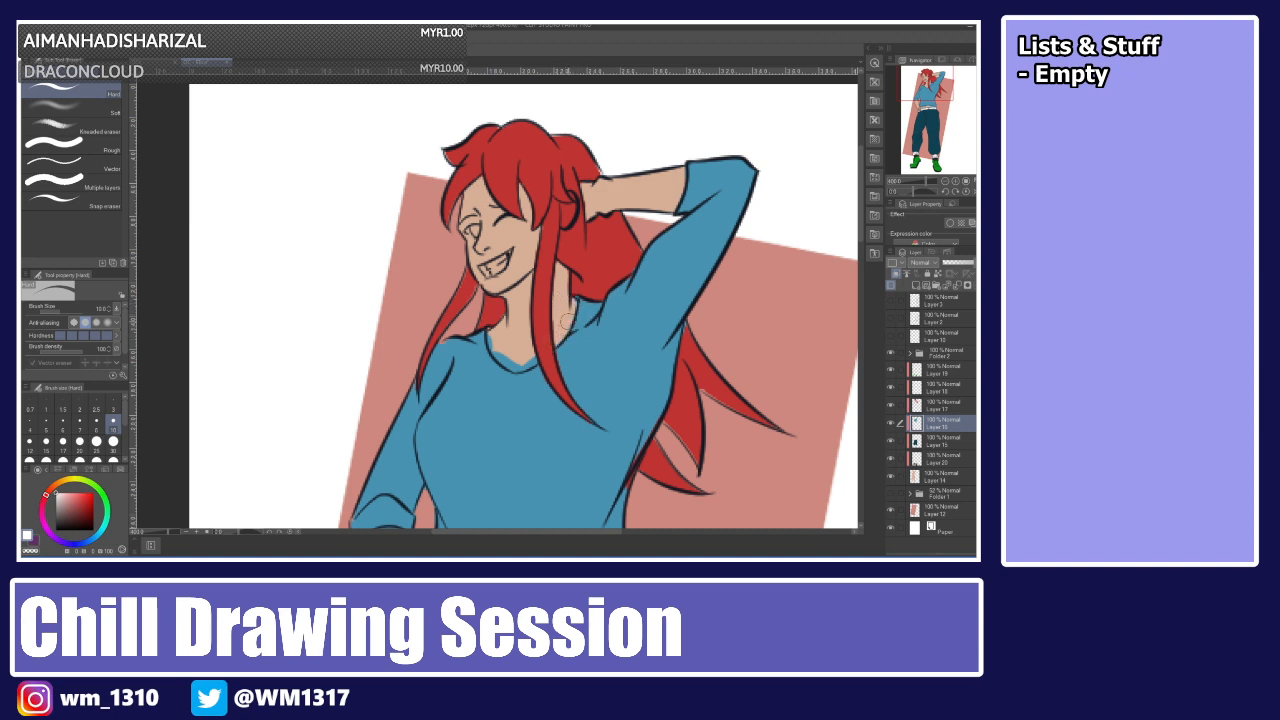
pyautogui.moveTo(494, 340)
pyautogui.mouseDown()
pyautogui.moveTo(515, 364)
pyautogui.moveTo(535, 352)
pyautogui.mouseUp()
pyautogui.scroll(-5, 523, 300)
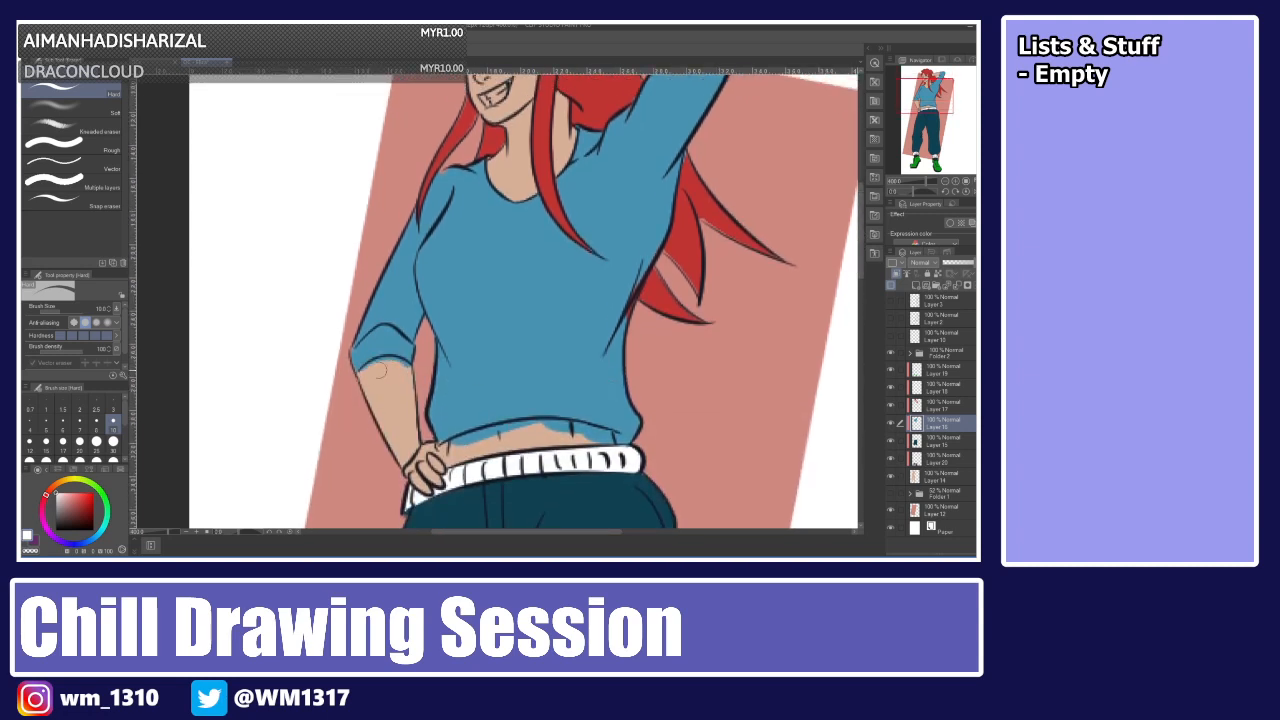
pyautogui.moveTo(441, 447)
pyautogui.mouseDown()
pyautogui.moveTo(532, 428)
pyautogui.moveTo(612, 438)
pyautogui.mouseUp()
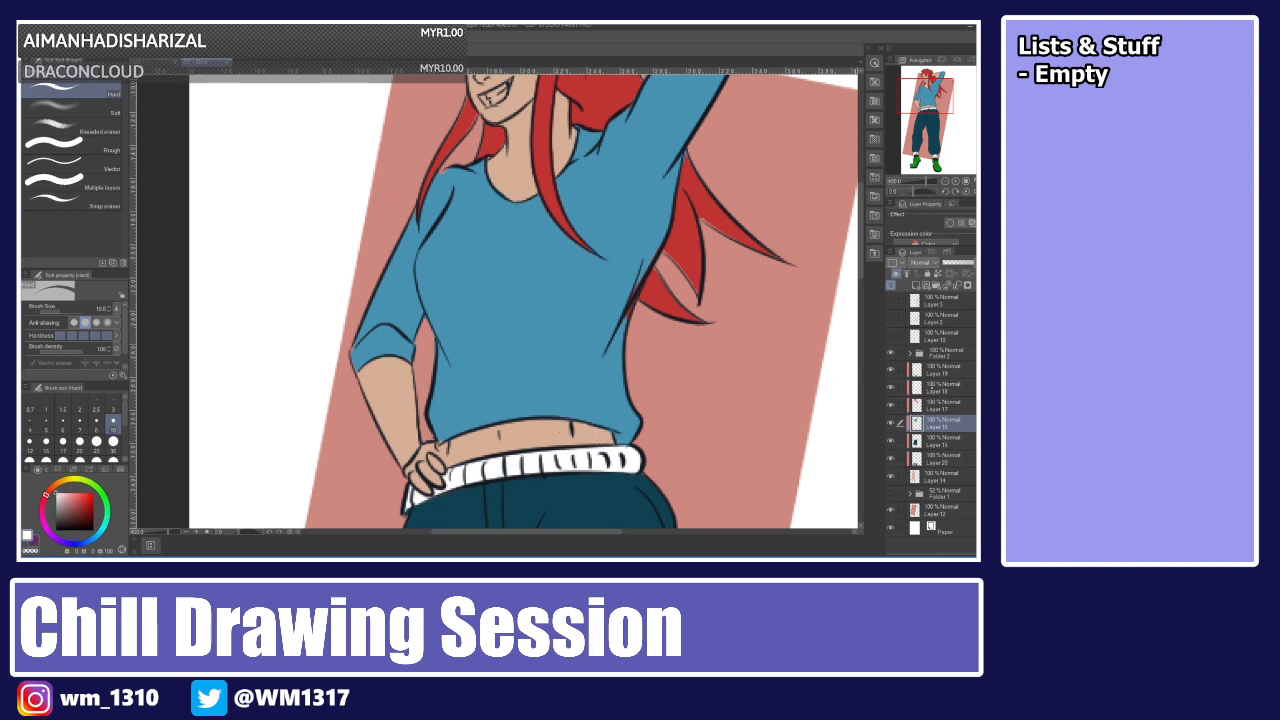
# Reselect the skin layer, sample the red hair colour with the eyedropper, and return to the pen.
pyautogui.click(932, 408)
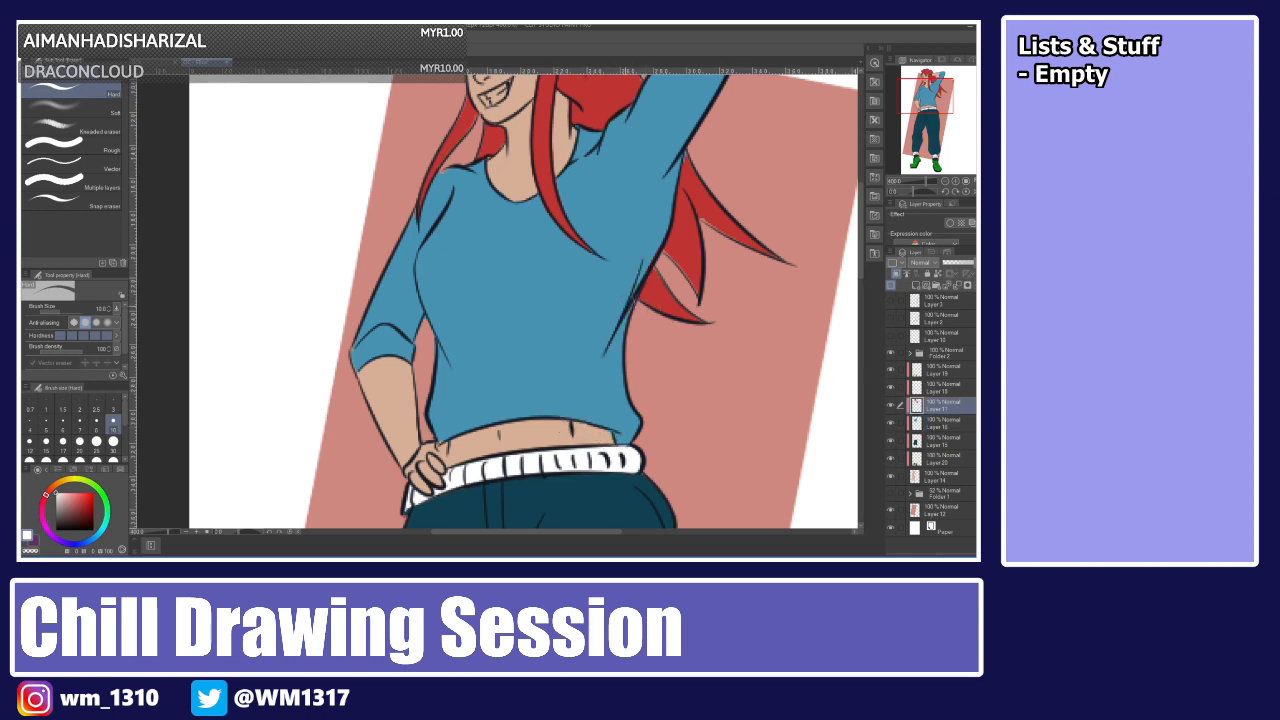
pyautogui.scroll(5, 845, 233)
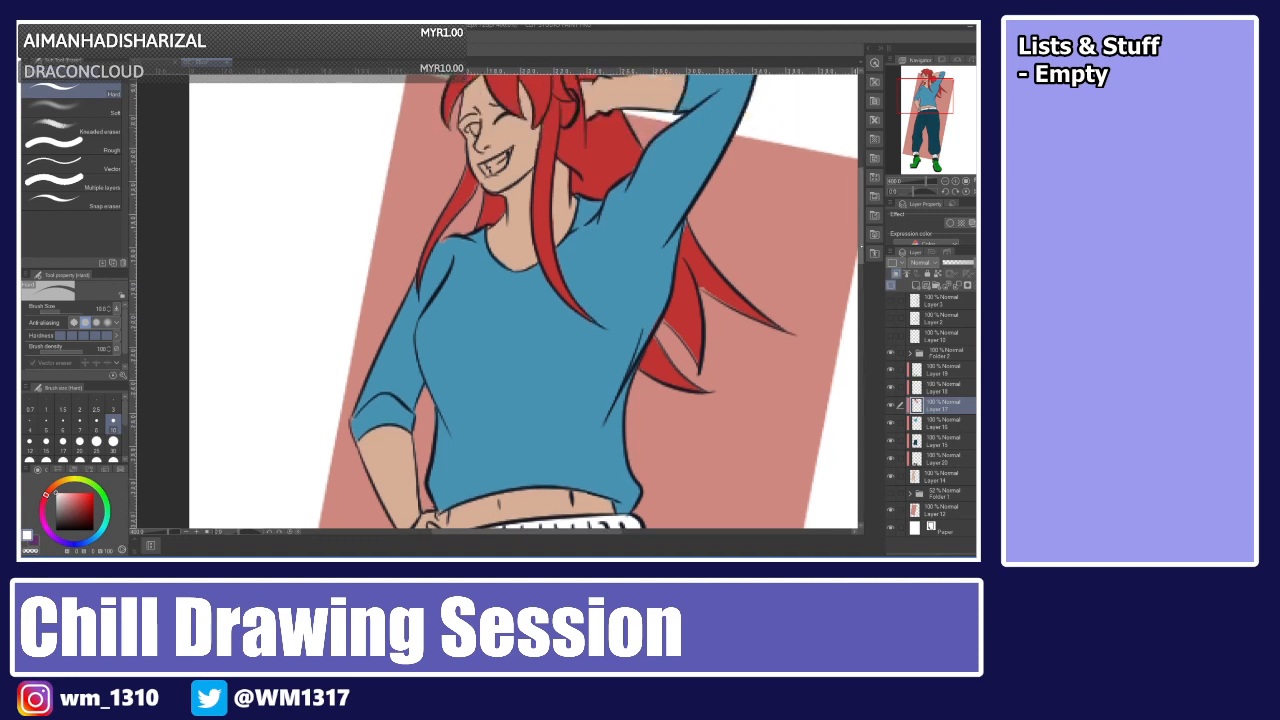
pyautogui.click(934, 424)
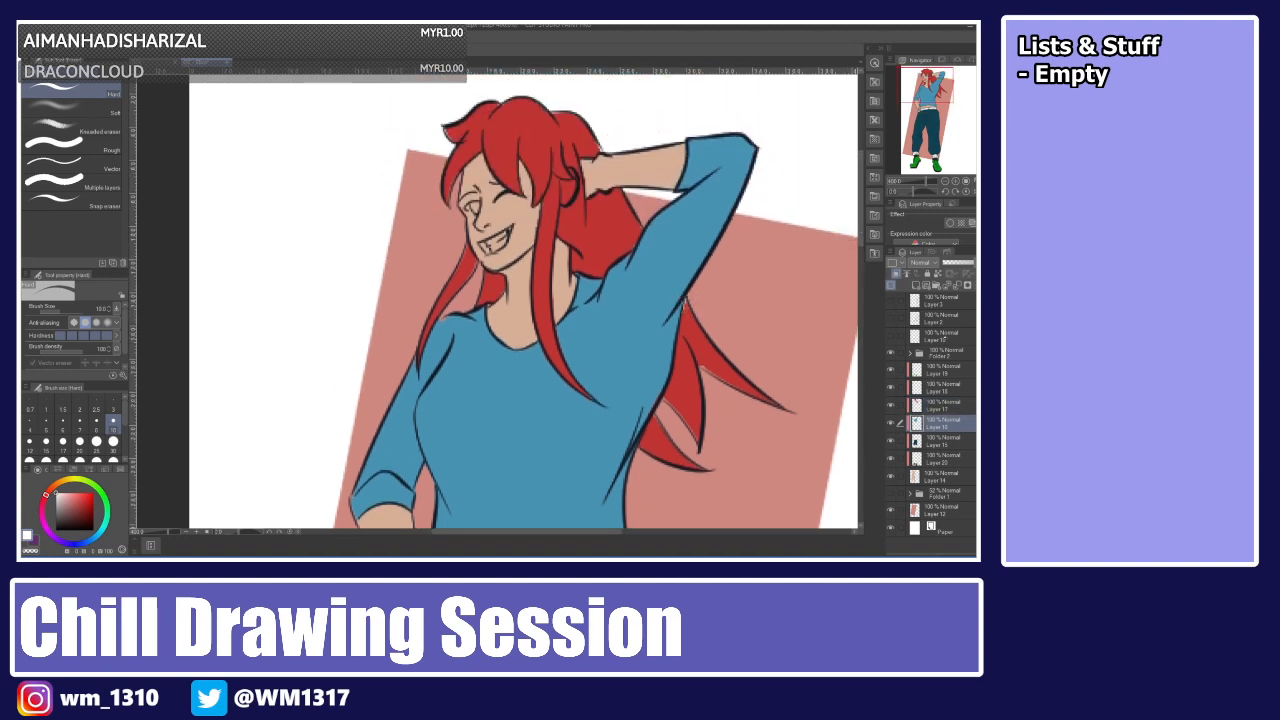
pyautogui.click(936, 404)
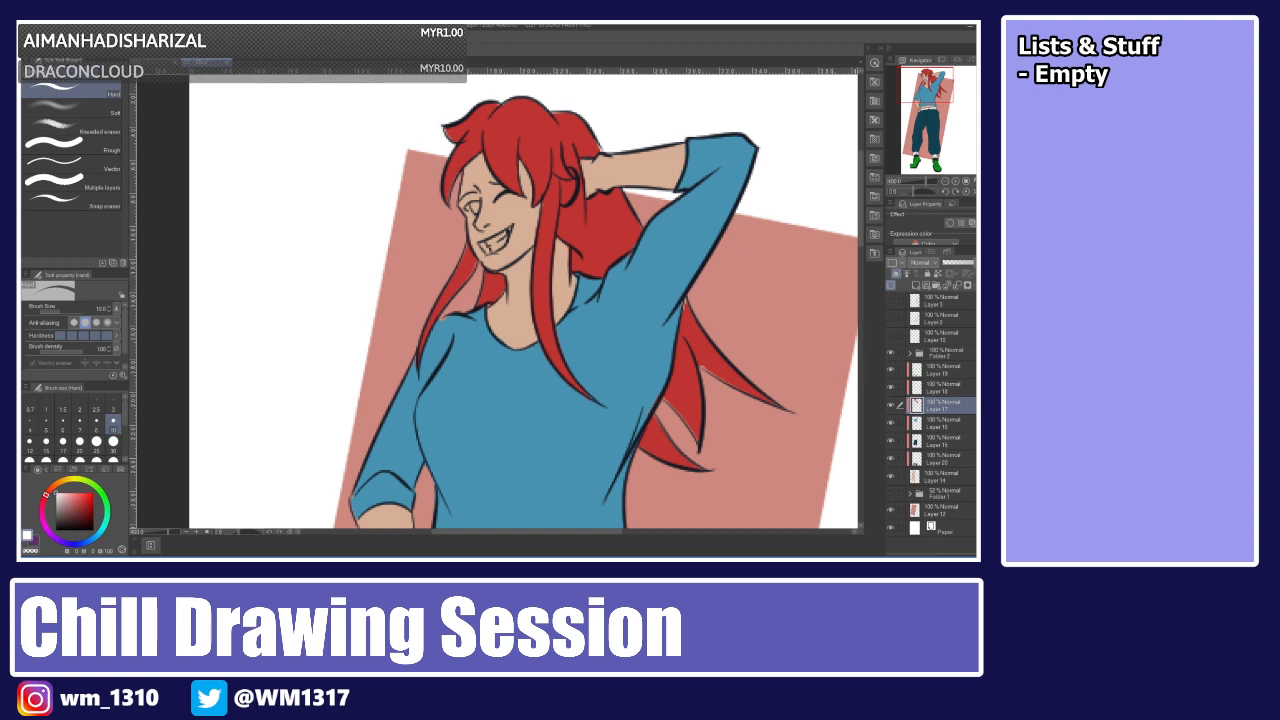
pyautogui.press('i')
pyautogui.click(530, 145)
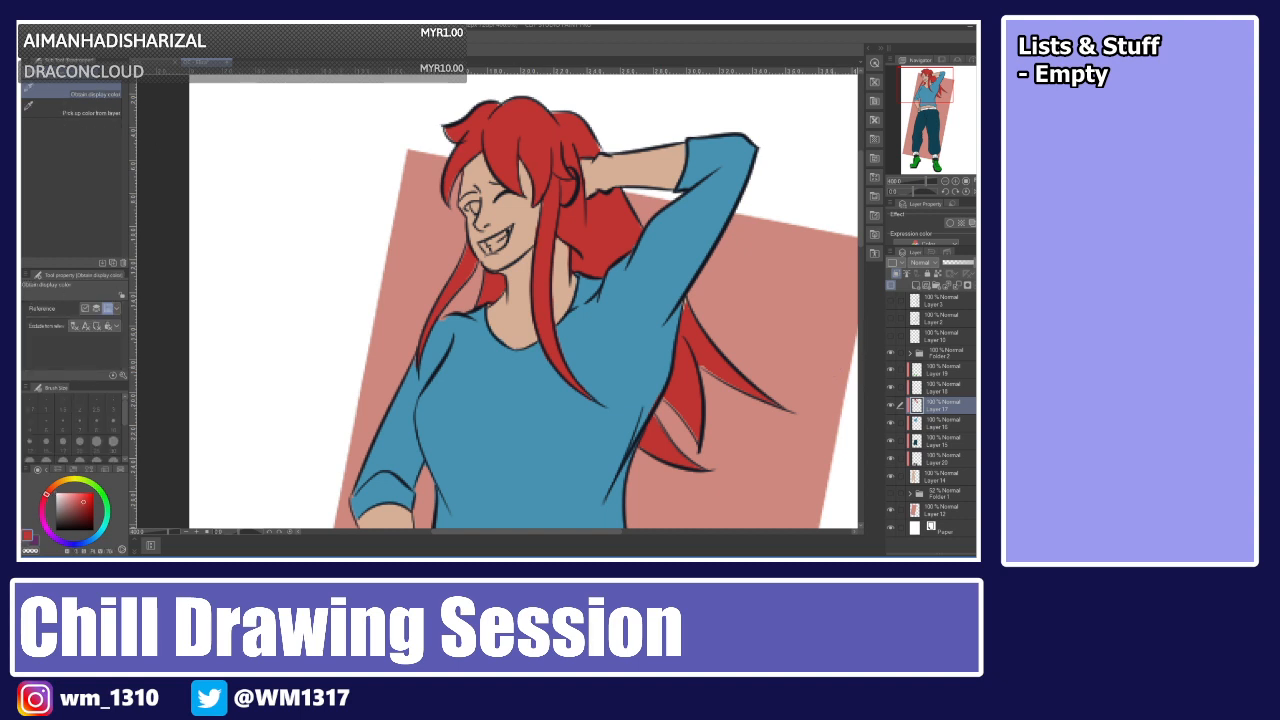
pyautogui.press('p')
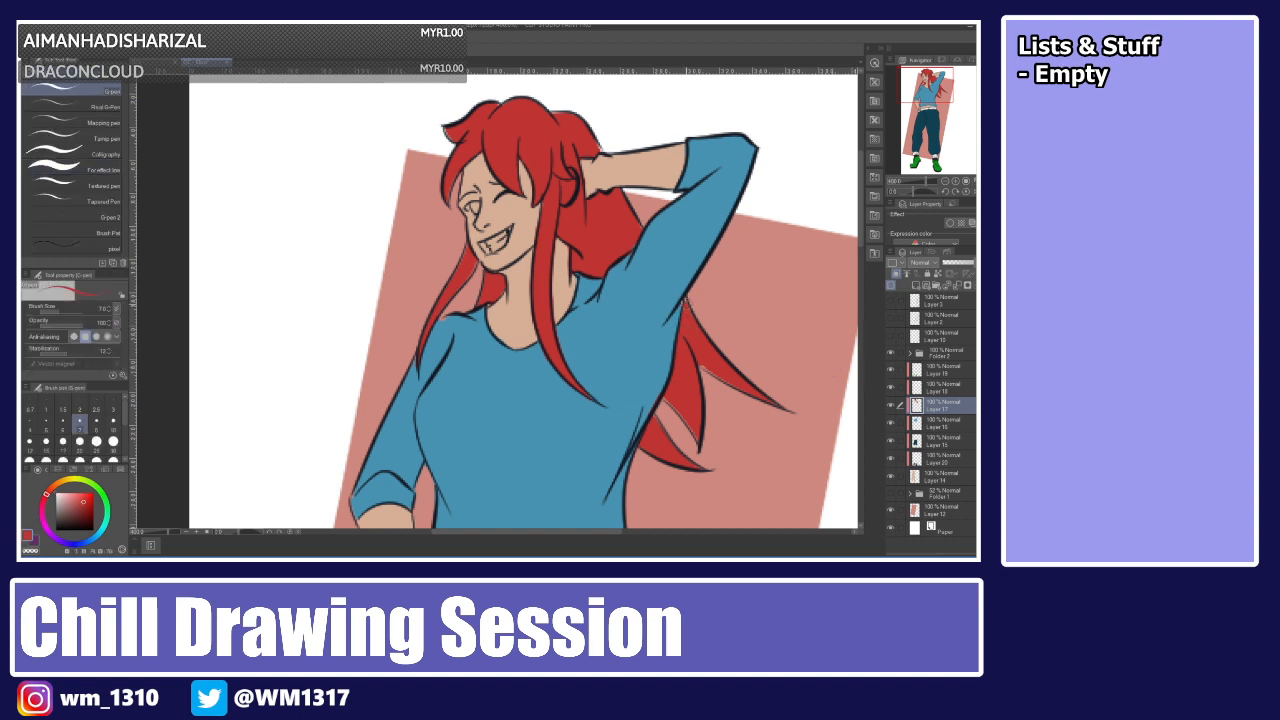
# Select a lower layer in the stack and add a new layer above it.
pyautogui.click(924, 443)
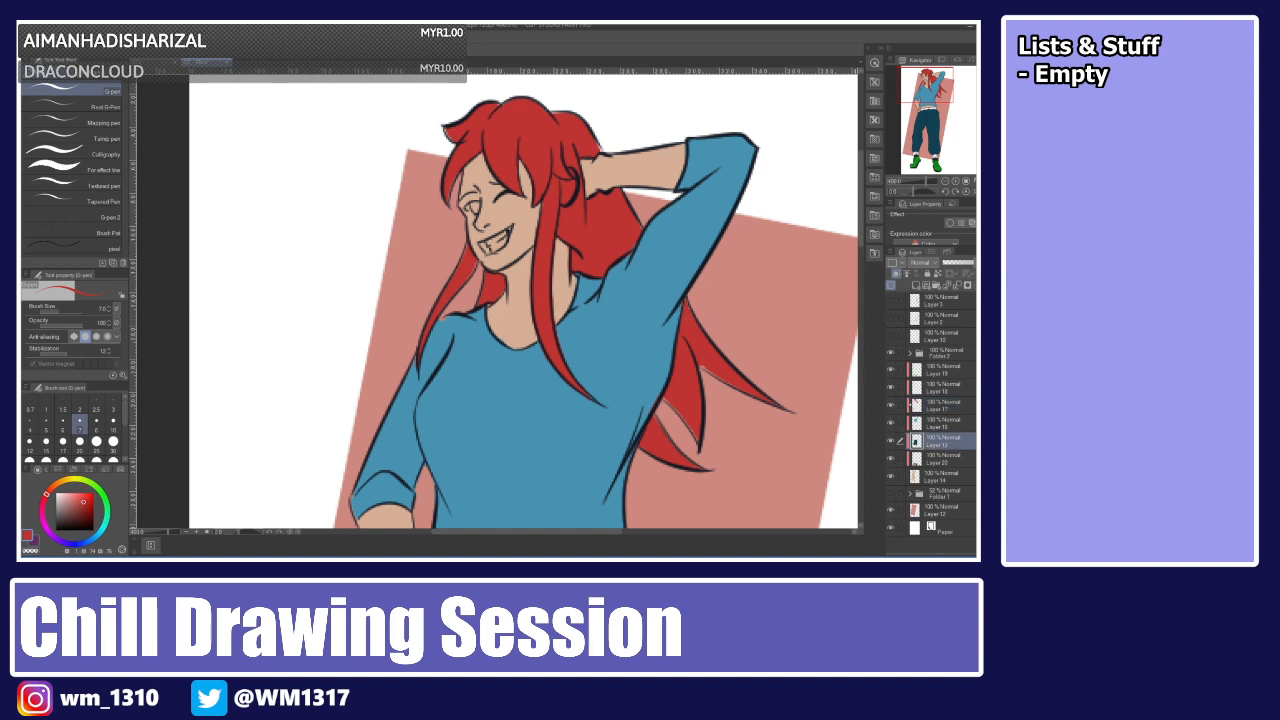
pyautogui.scroll(-10, 520, 300)
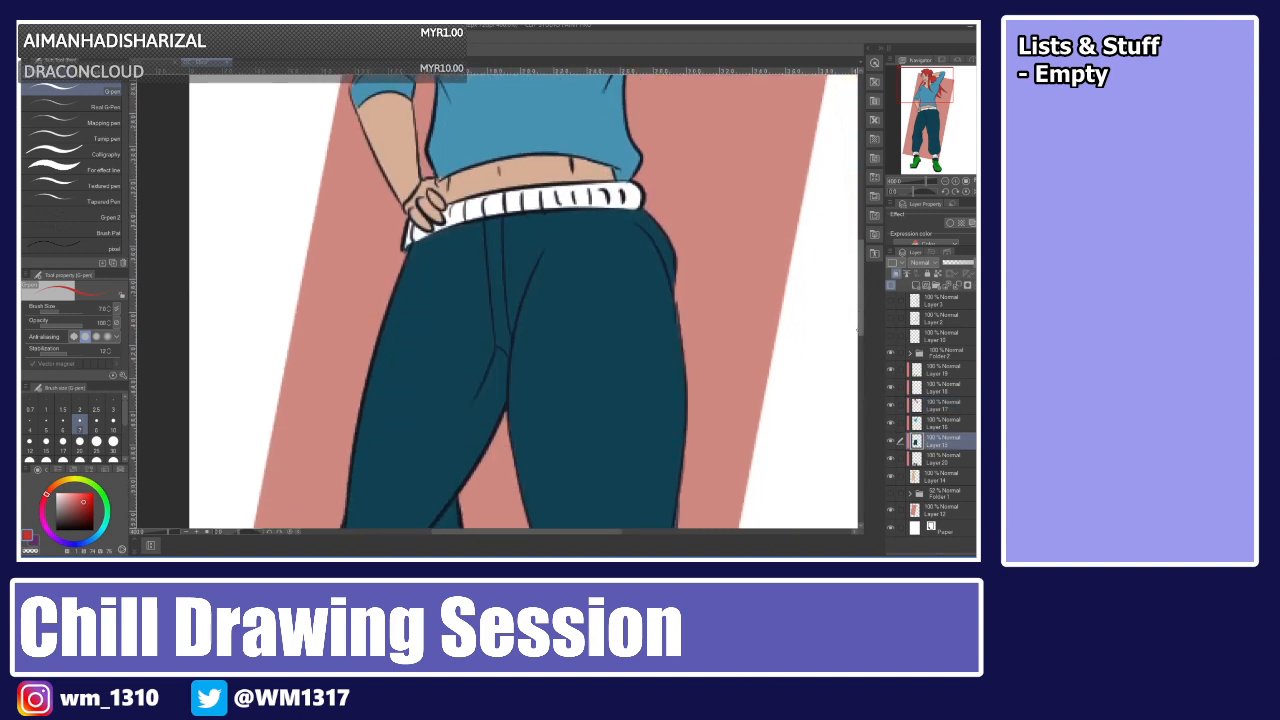
pyautogui.scroll(-8, 520, 300)
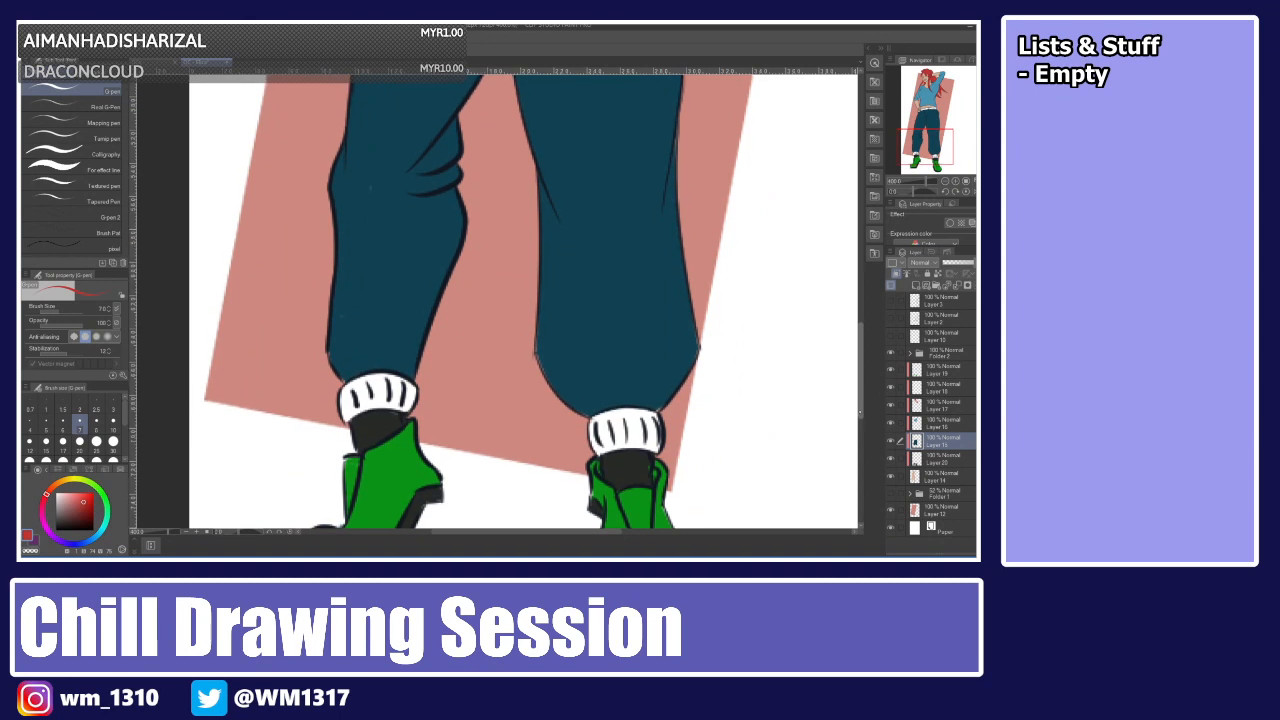
pyautogui.scroll(15, 520, 300)
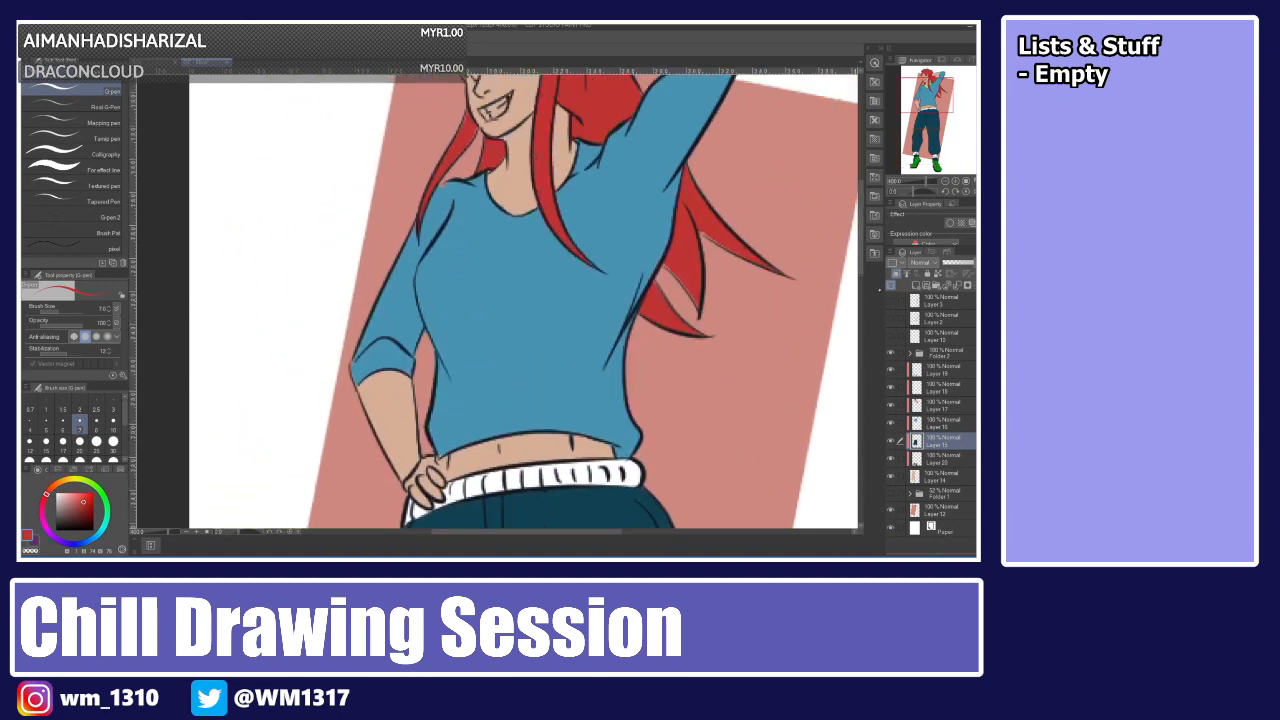
pyautogui.click(940, 476)
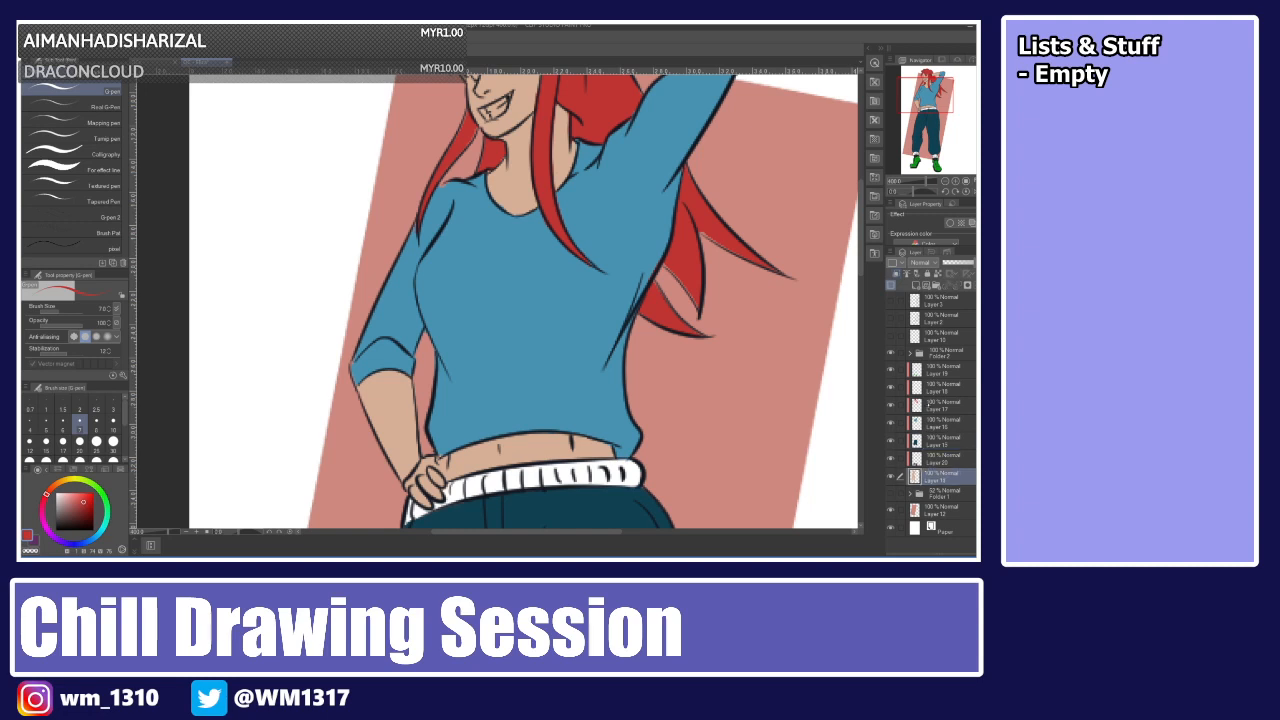
pyautogui.click(938, 459)
pyautogui.click(938, 477)
pyautogui.click(916, 286)
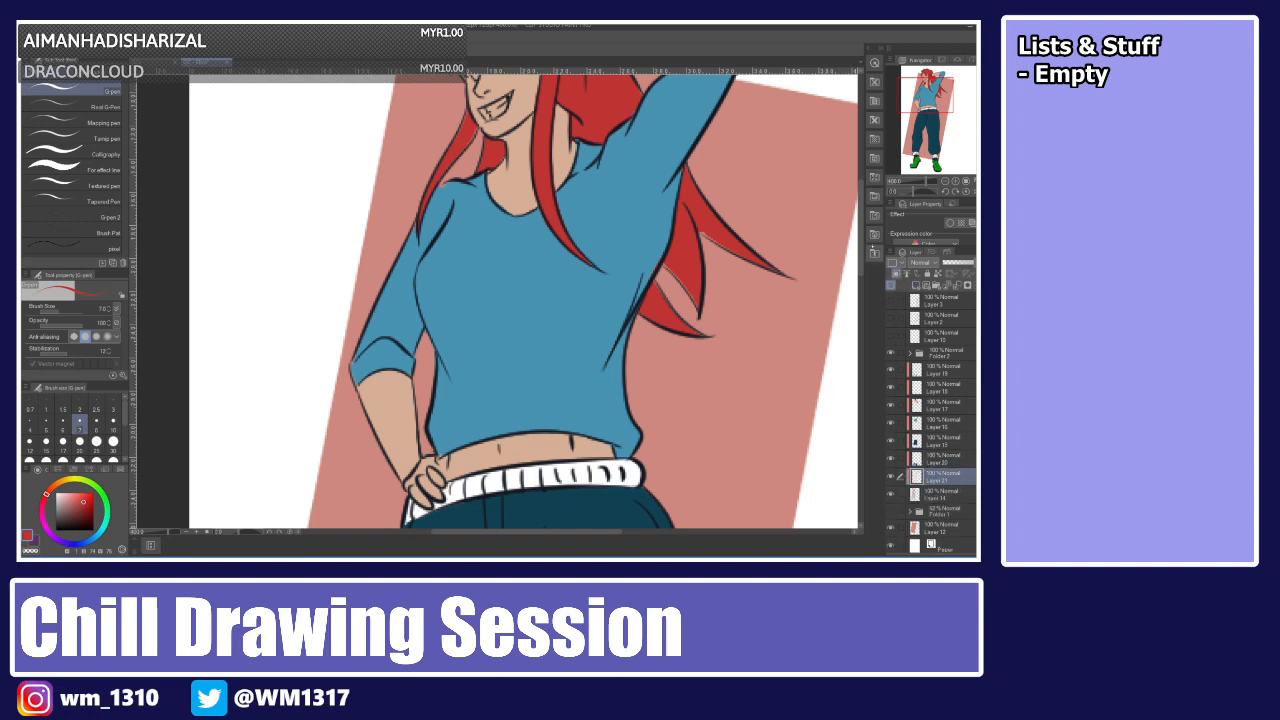
# Sample the salmon background colour with the eyedropper, adjust it on the colour wheel, dab it with the pen, and add a new layer.
pyautogui.scroll(3, 771, 257)
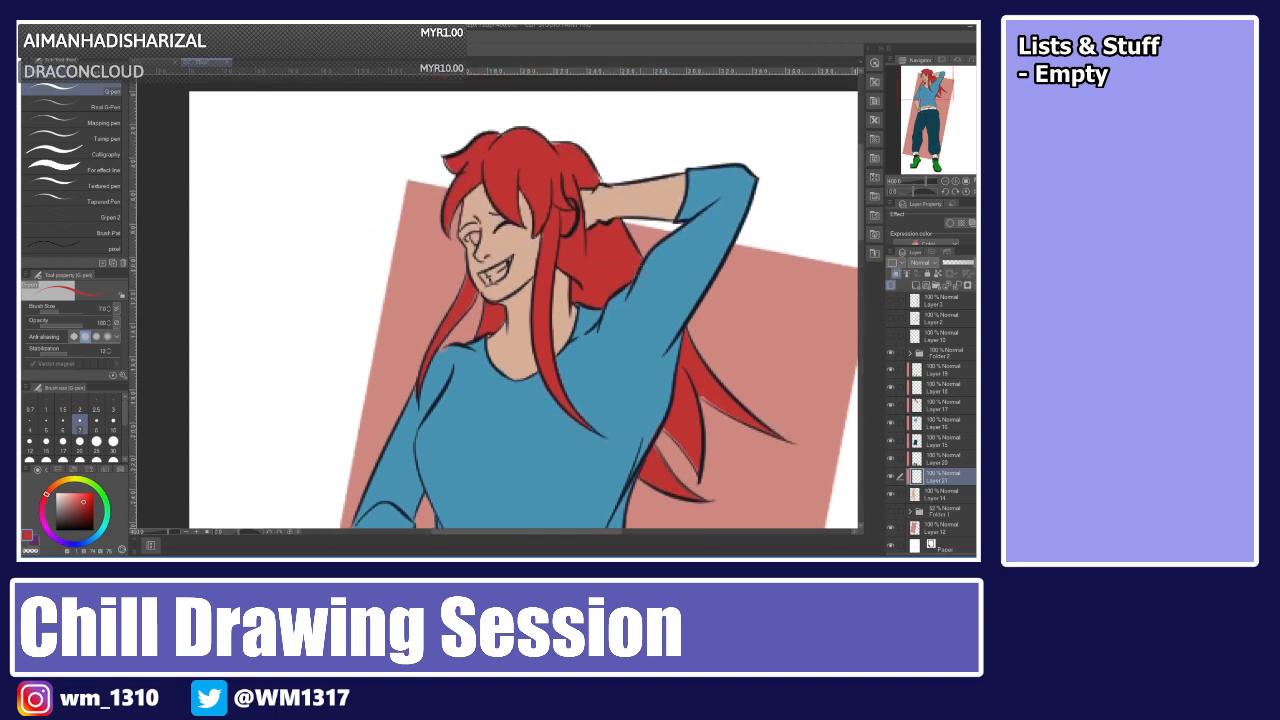
pyautogui.press('g')
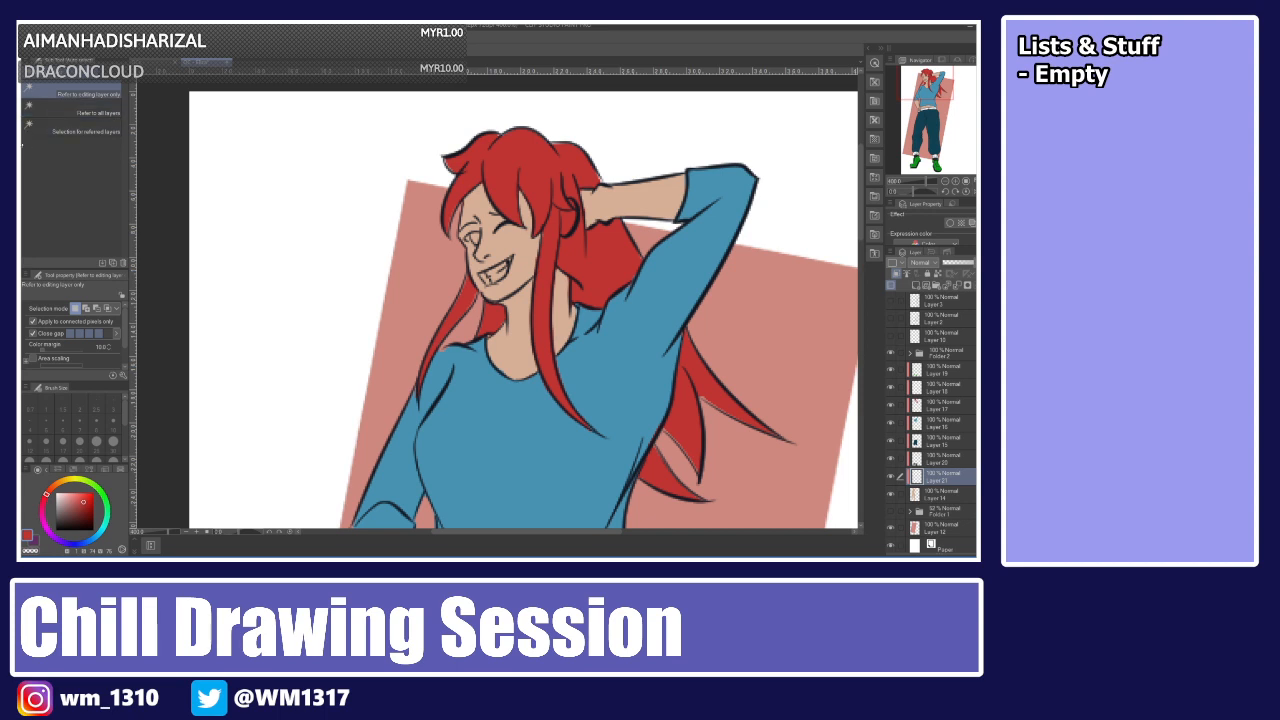
pyautogui.press('i')
pyautogui.click(686, 323)
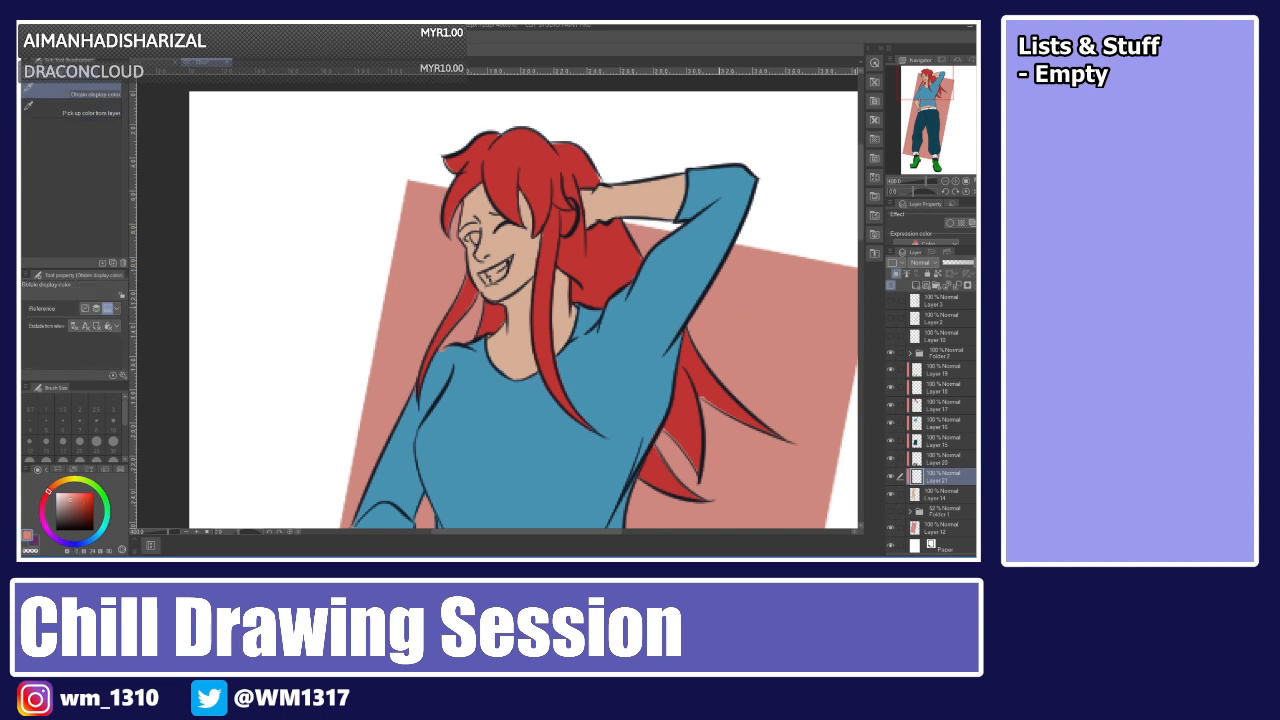
pyautogui.click(61, 494)
pyautogui.press('p')
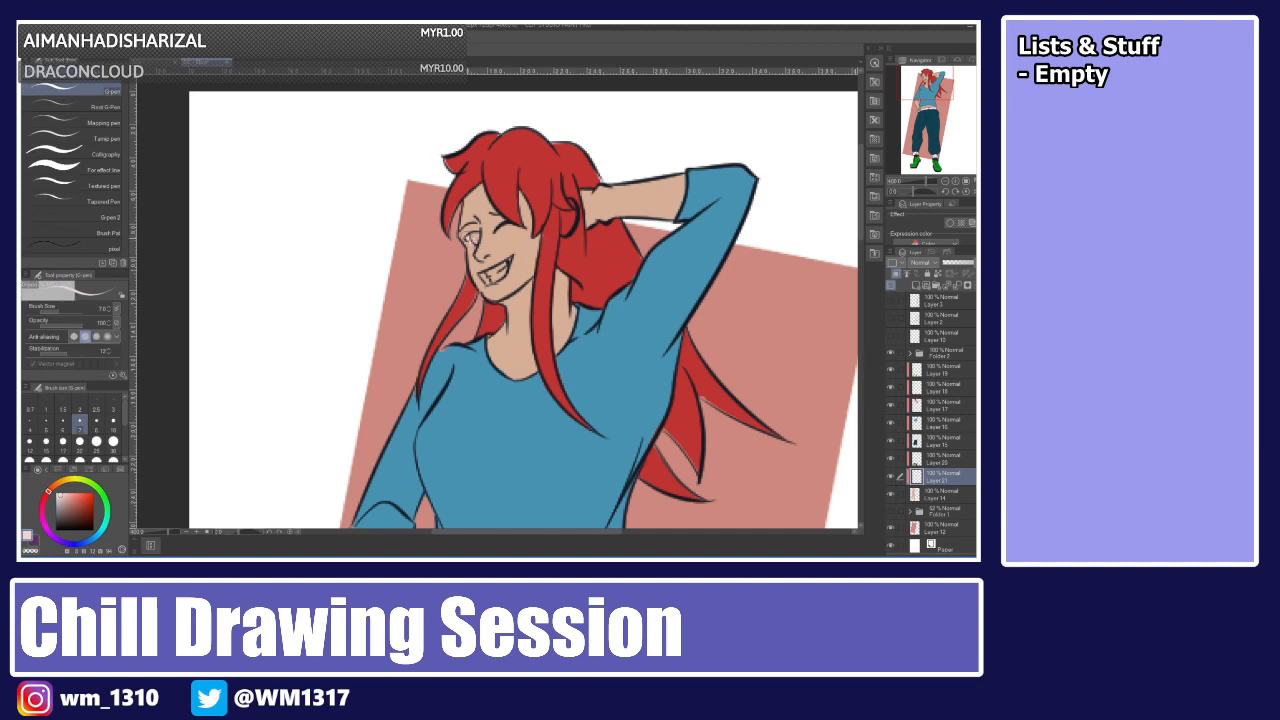
pyautogui.moveTo(471, 239); pyautogui.dragTo(475, 243)
pyautogui.click(916, 286)
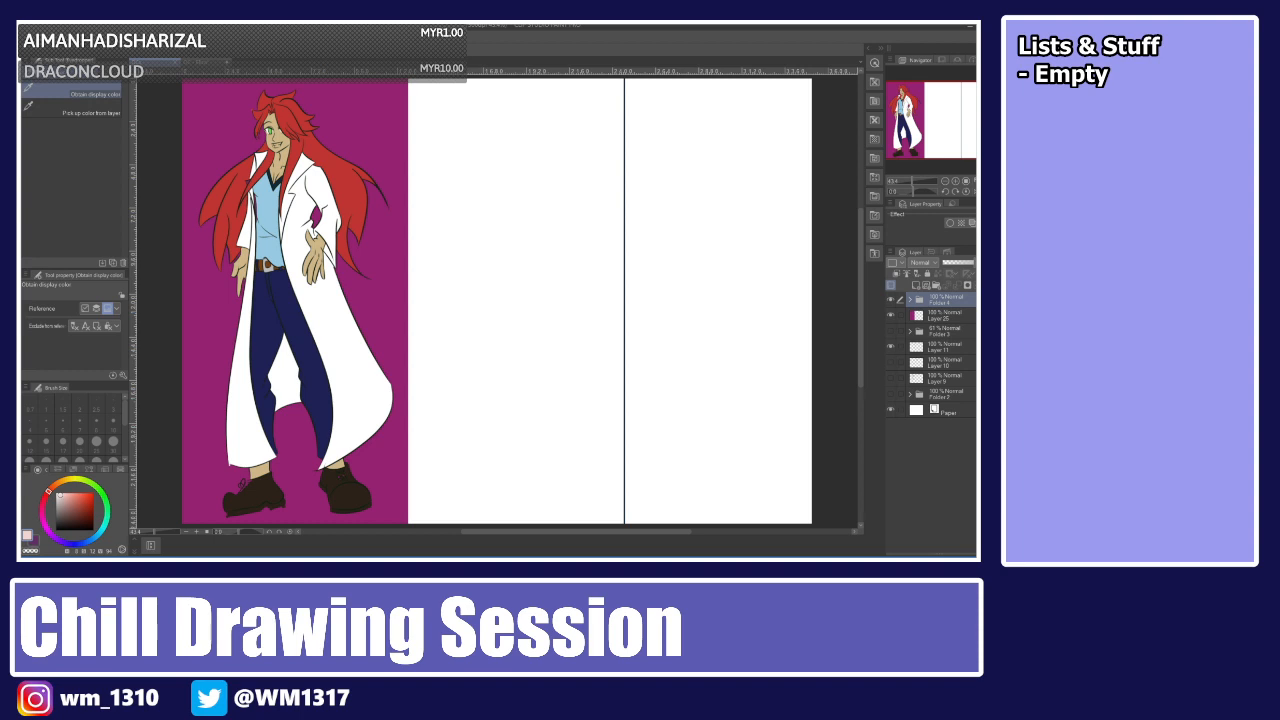
# Return to the main drawing, zoom in on the face, and paint the visible eye's iris green with the pen.
pyautogui.click(271, 128)
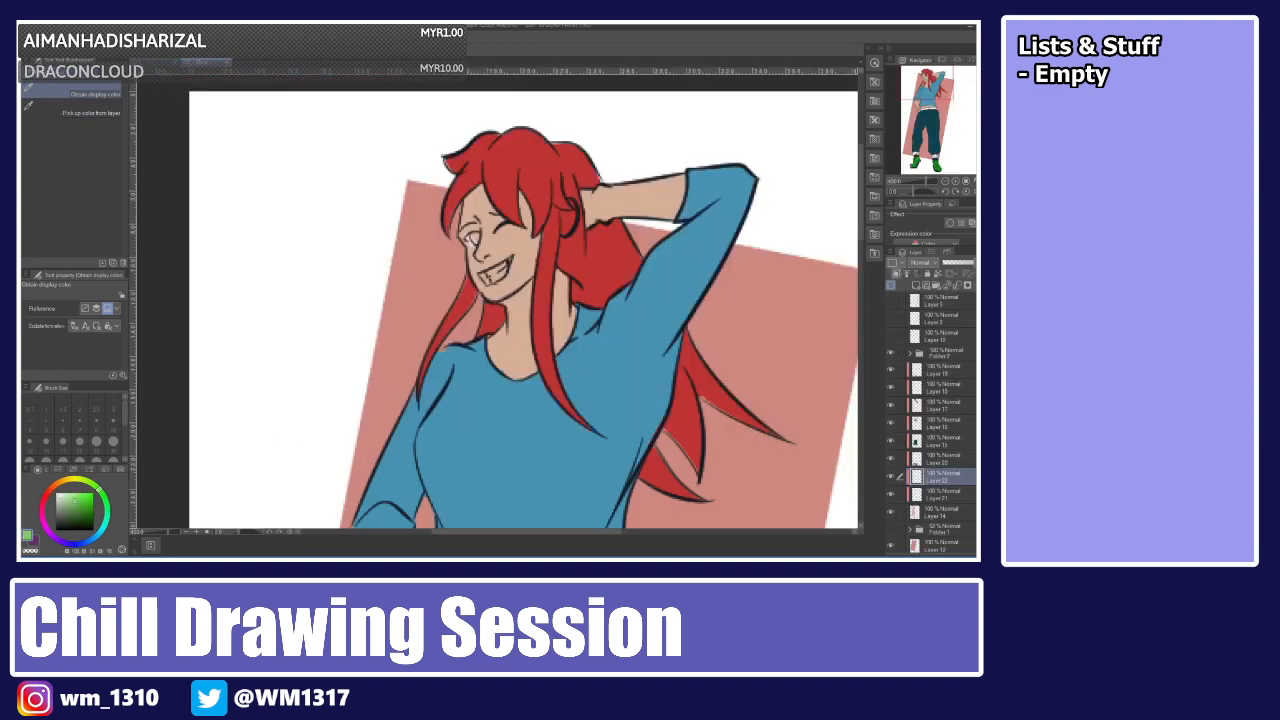
pyautogui.press('p')
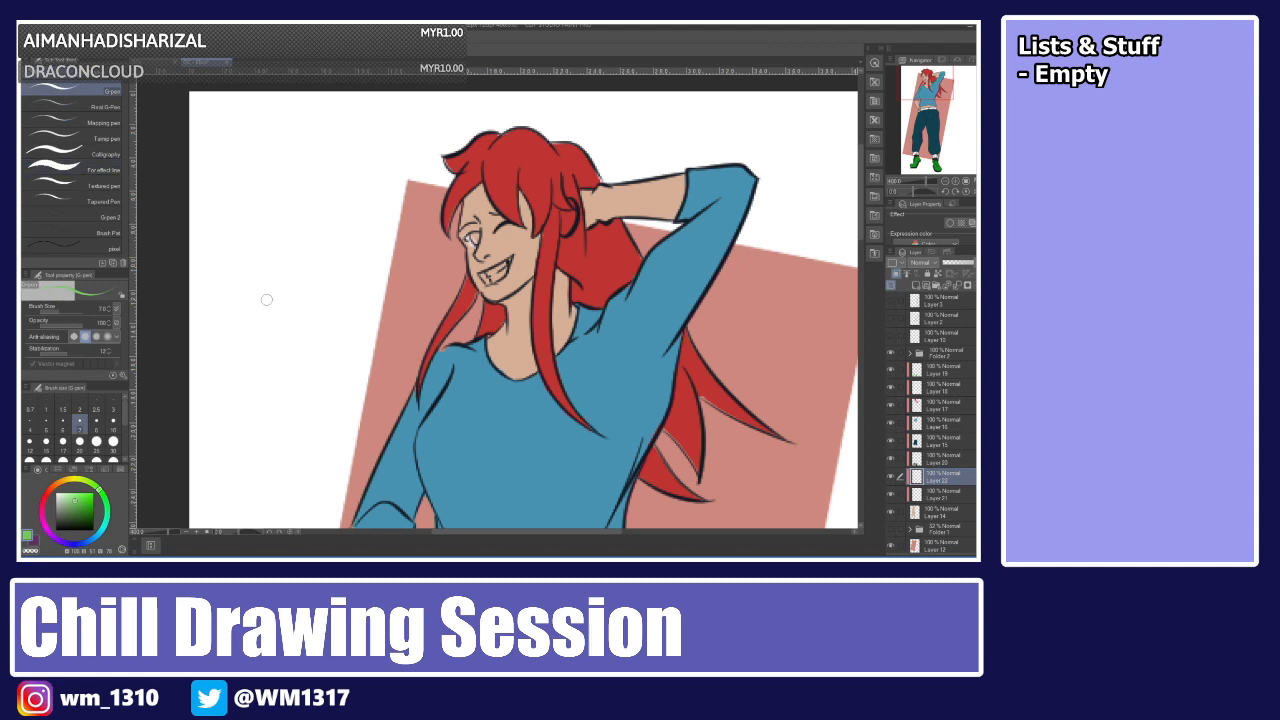
pyautogui.scroll(1, 269, 301)
pyautogui.scroll(3, 266, 300)
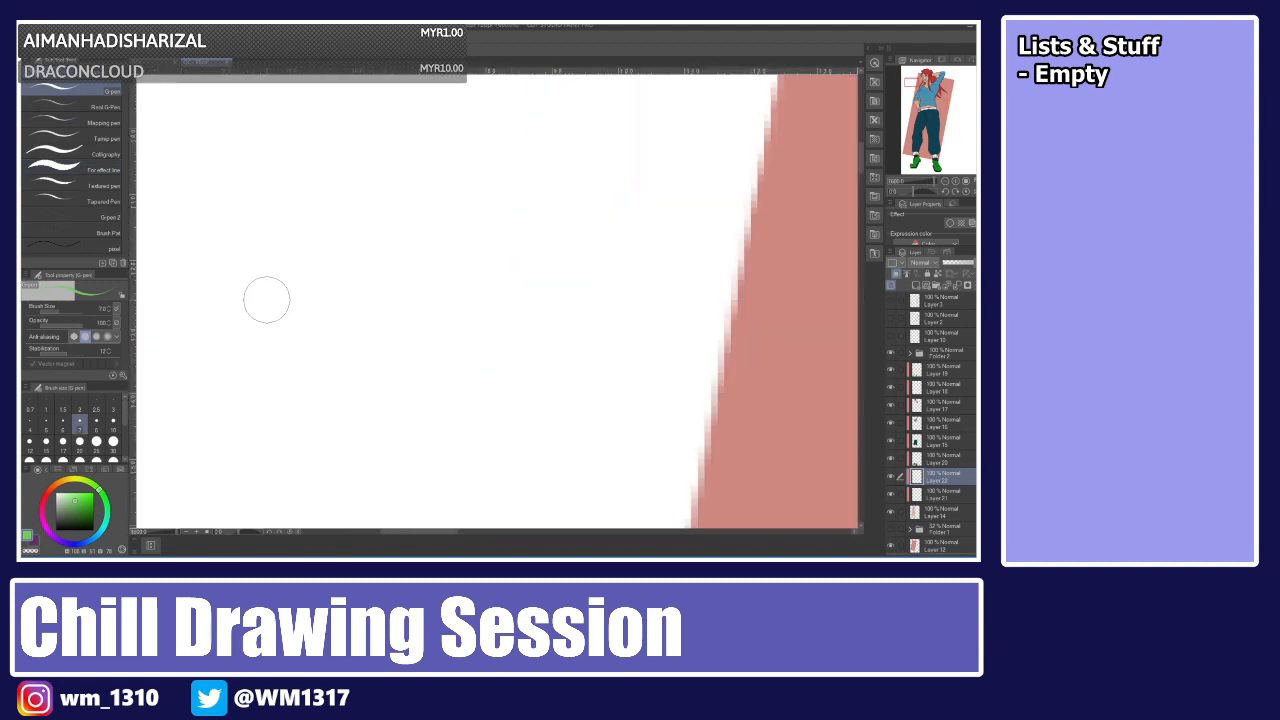
pyautogui.moveTo(438, 532); pyautogui.dragTo(525, 532)
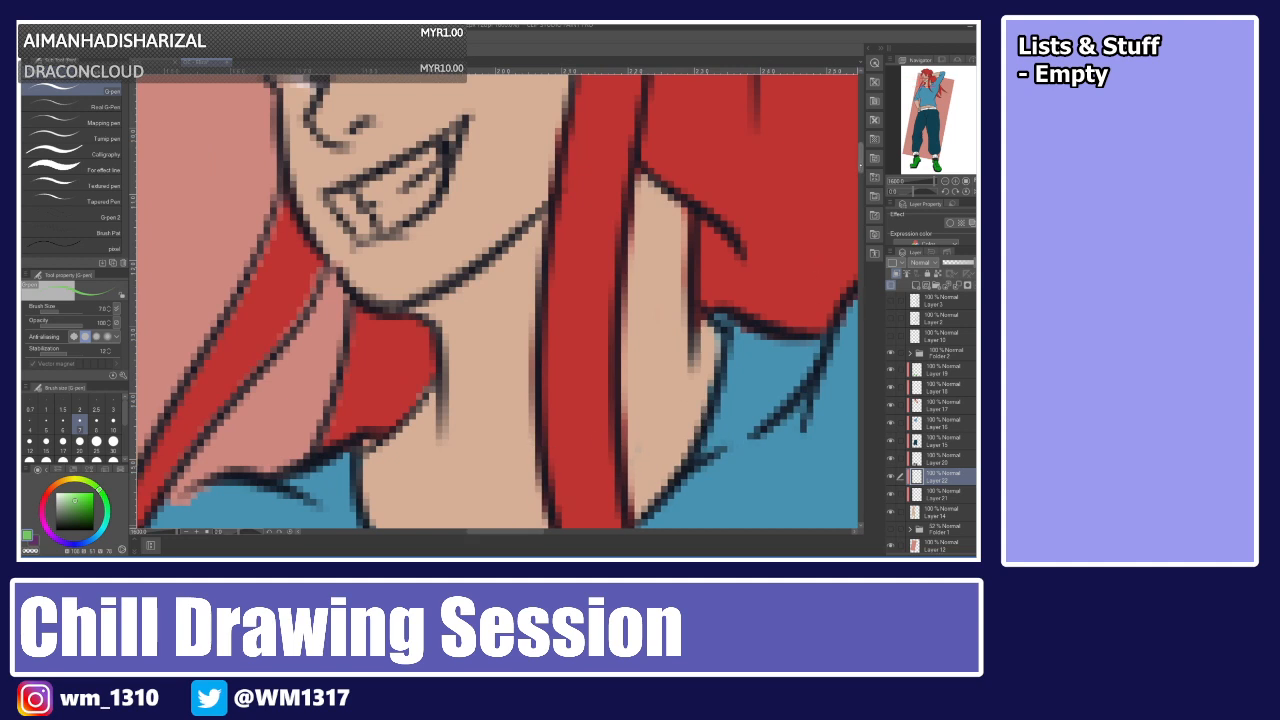
pyautogui.scroll(5, 810, 160)
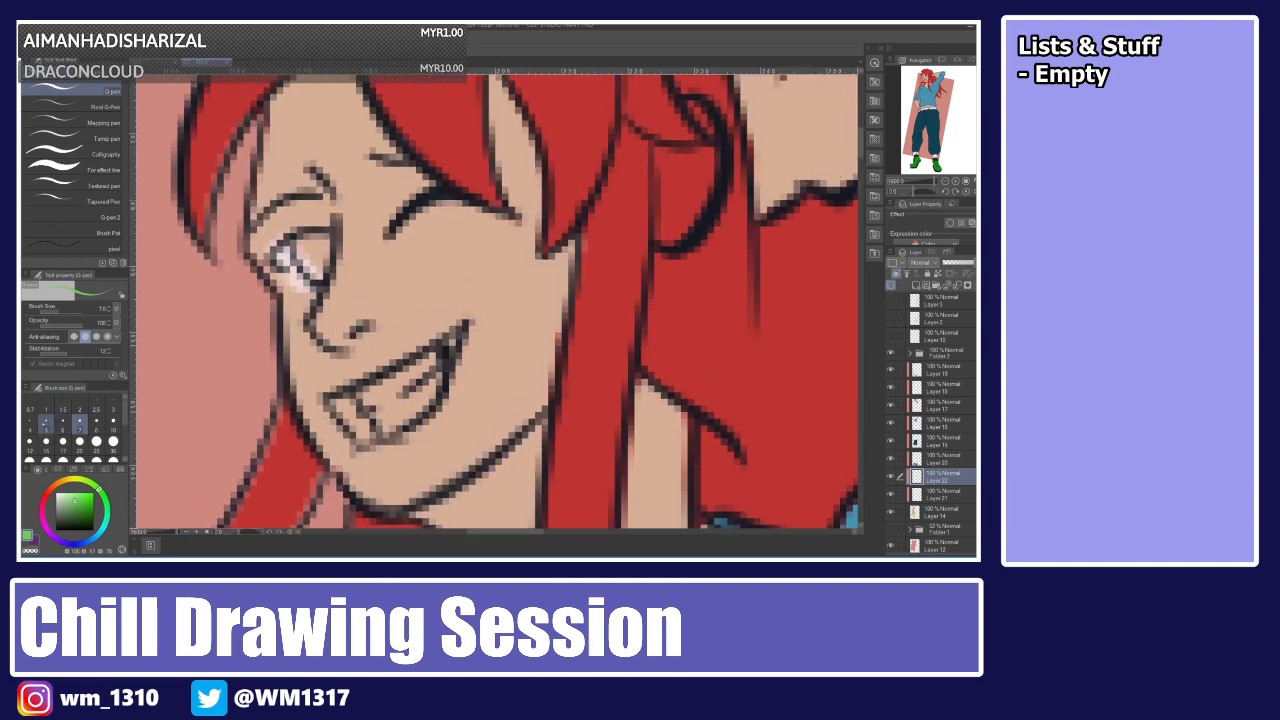
pyautogui.click(46, 425)
pyautogui.moveTo(305, 242)
pyautogui.mouseDown()
pyautogui.moveTo(334, 262)
pyautogui.moveTo(318, 274)
pyautogui.moveTo(332, 250)
pyautogui.mouseUp()
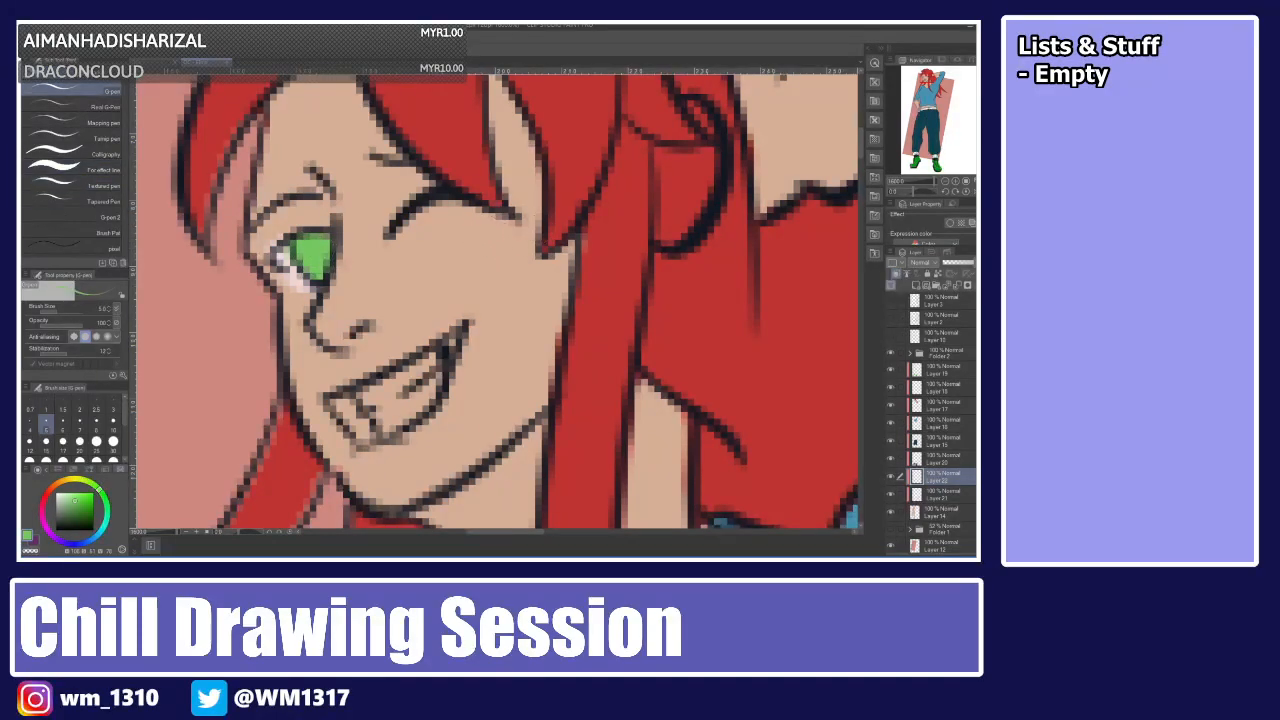
# Open the colour set swatches and paint the teeth white.
pyautogui.click(122, 466)
pyautogui.click(36, 474)
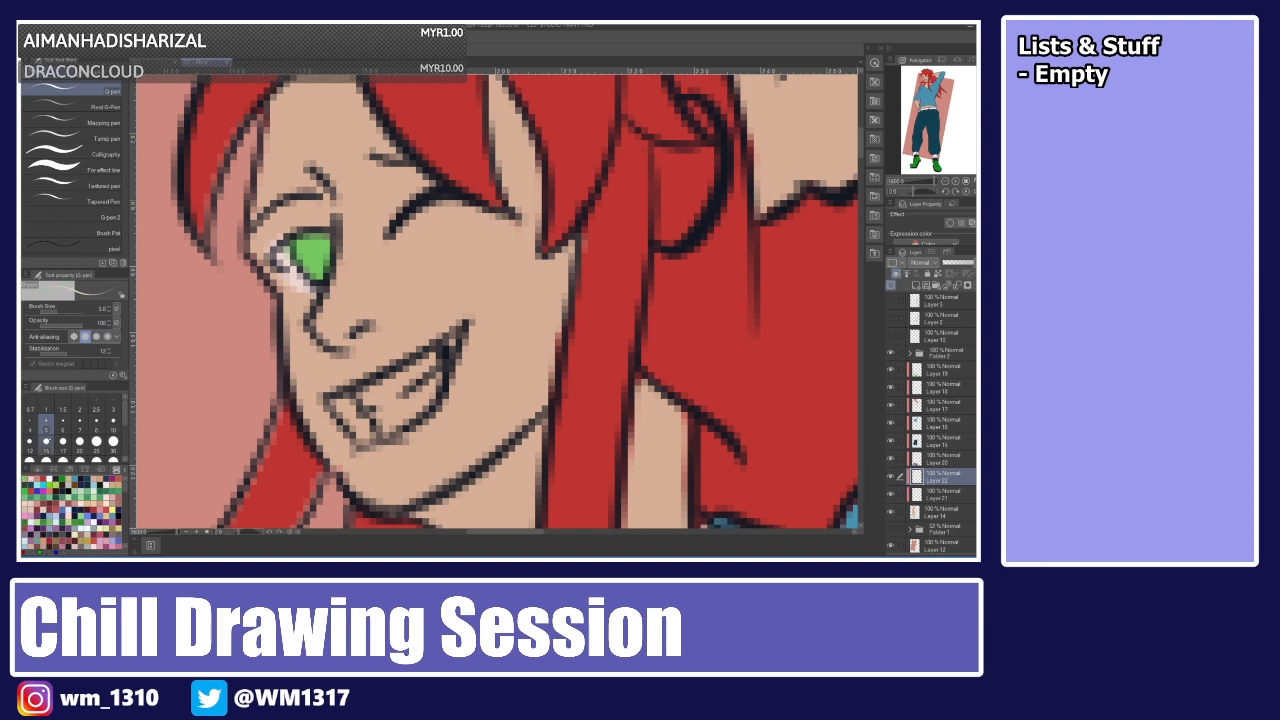
pyautogui.moveTo(366, 400)
pyautogui.mouseDown()
pyautogui.moveTo(449, 344)
pyautogui.moveTo(427, 394)
pyautogui.moveTo(395, 420)
pyautogui.mouseUp()
pyautogui.keyDown('alt'); pyautogui.click(404, 403); pyautogui.keyUp('alt')
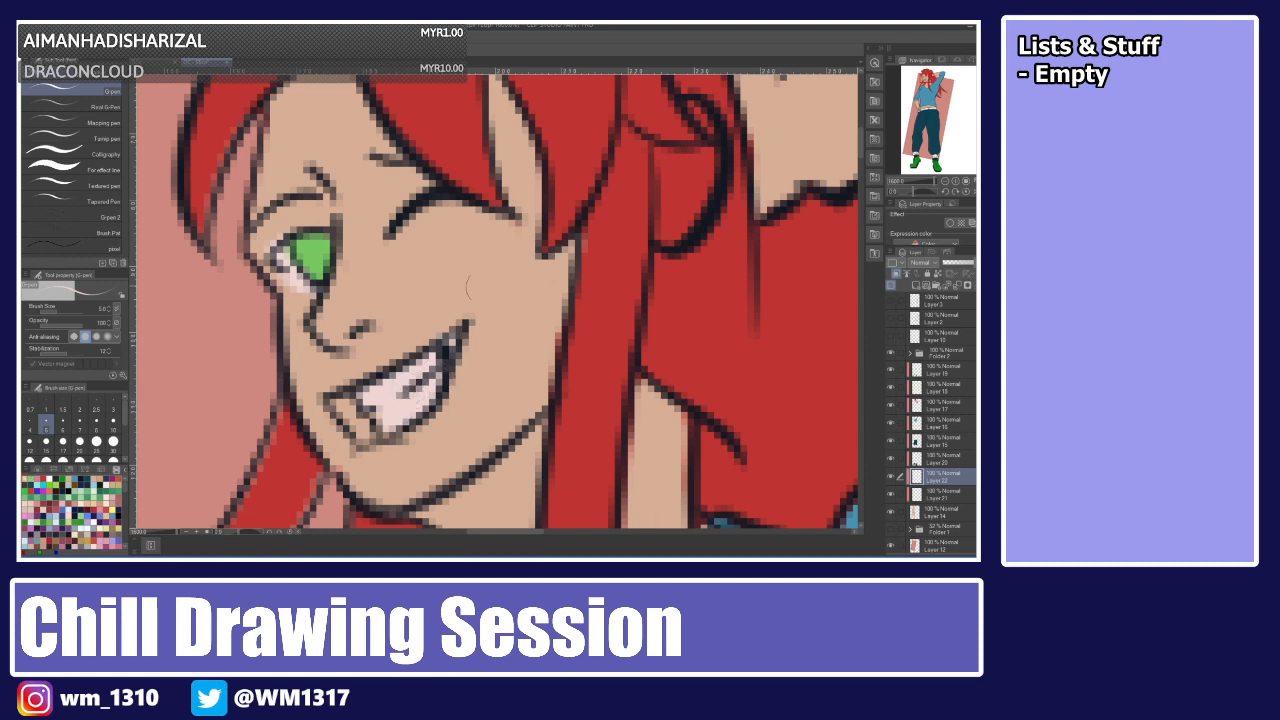
pyautogui.click(53, 480)
pyautogui.moveTo(430, 380)
pyautogui.mouseDown()
pyautogui.moveTo(440, 353)
pyautogui.moveTo(375, 400)
pyautogui.moveTo(395, 425)
pyautogui.moveTo(448, 368)
pyautogui.mouseUp()
pyautogui.keyDown('alt'); pyautogui.click(445, 359); pyautogui.keyUp('alt')
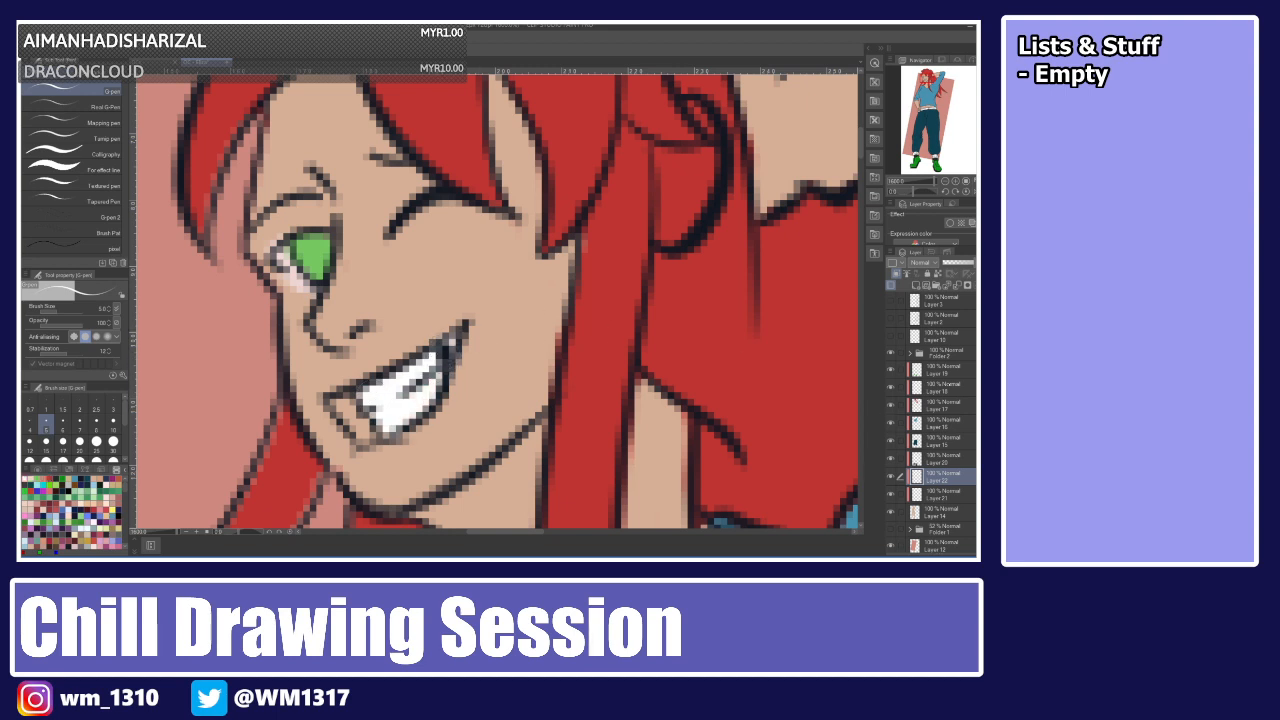
# On the layer beneath, pick a dark red on the colour wheel and fill the inside of the mouth.
pyautogui.click(938, 491)
pyautogui.moveTo(278, 256)
pyautogui.mouseDown()
pyautogui.moveTo(315, 296)
pyautogui.moveTo(328, 289)
pyautogui.mouseUp()
pyautogui.press('e')
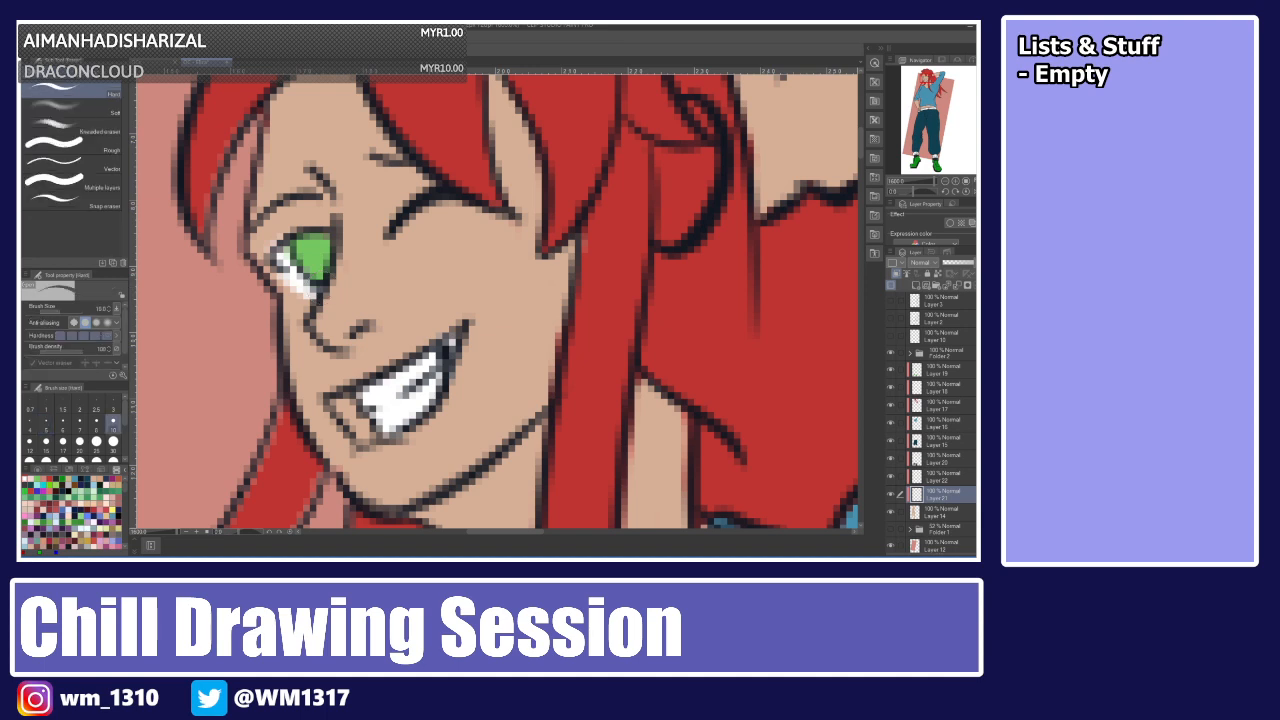
pyautogui.click(96, 411)
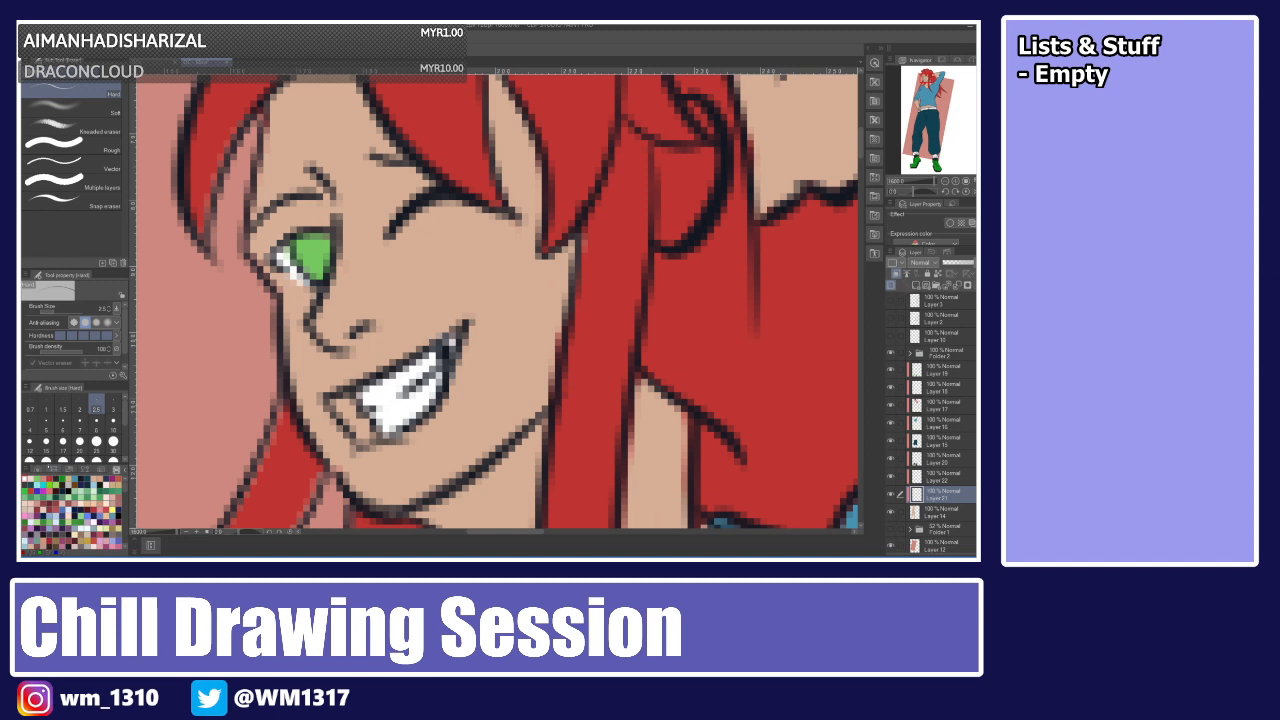
pyautogui.click(38, 468)
pyautogui.moveTo(88, 510); pyautogui.dragTo(83, 521)
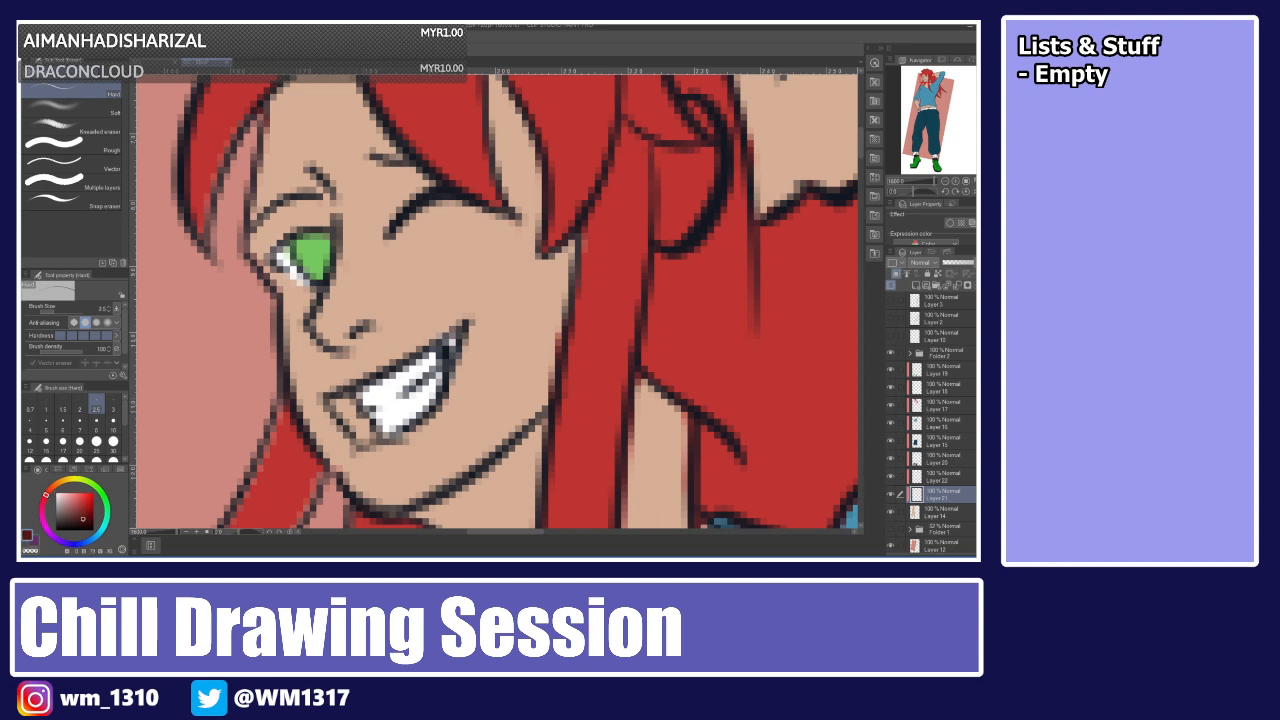
pyautogui.press('p')
pyautogui.moveTo(357, 402)
pyautogui.mouseDown()
pyautogui.moveTo(338, 414)
pyautogui.moveTo(345, 400)
pyautogui.moveTo(365, 436)
pyautogui.moveTo(455, 378)
pyautogui.mouseUp()
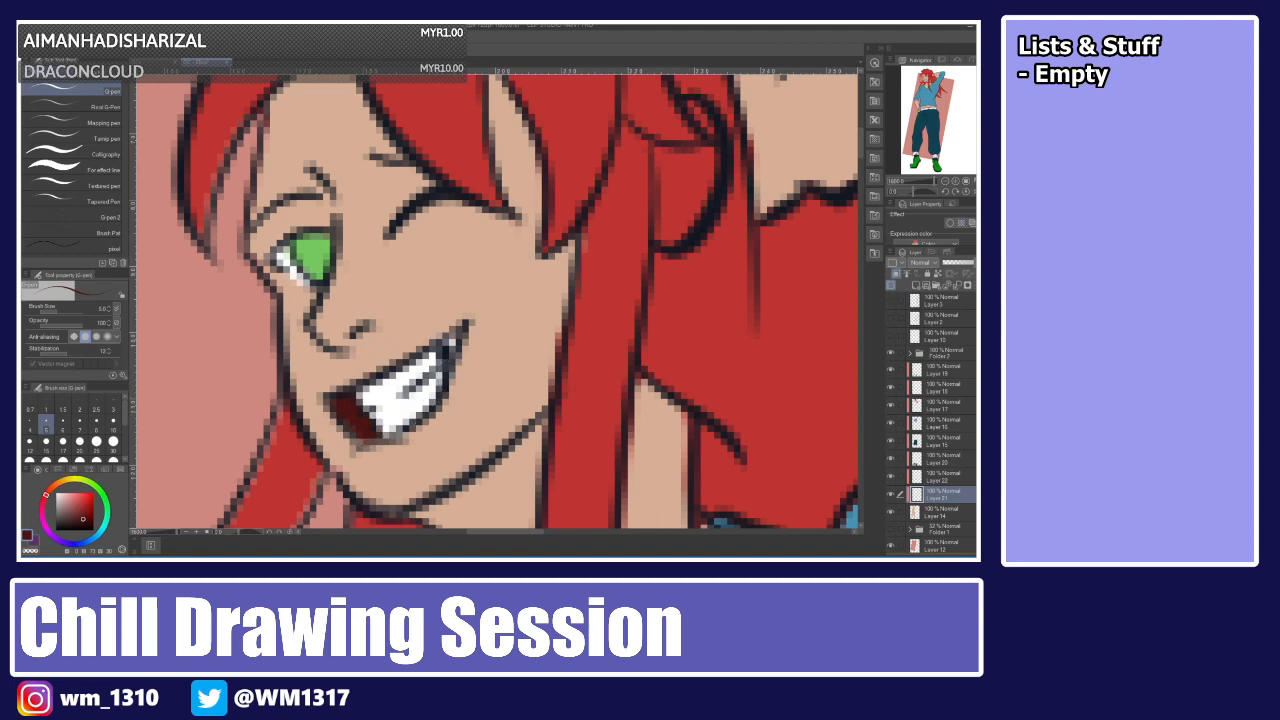
pyautogui.click(117, 469)
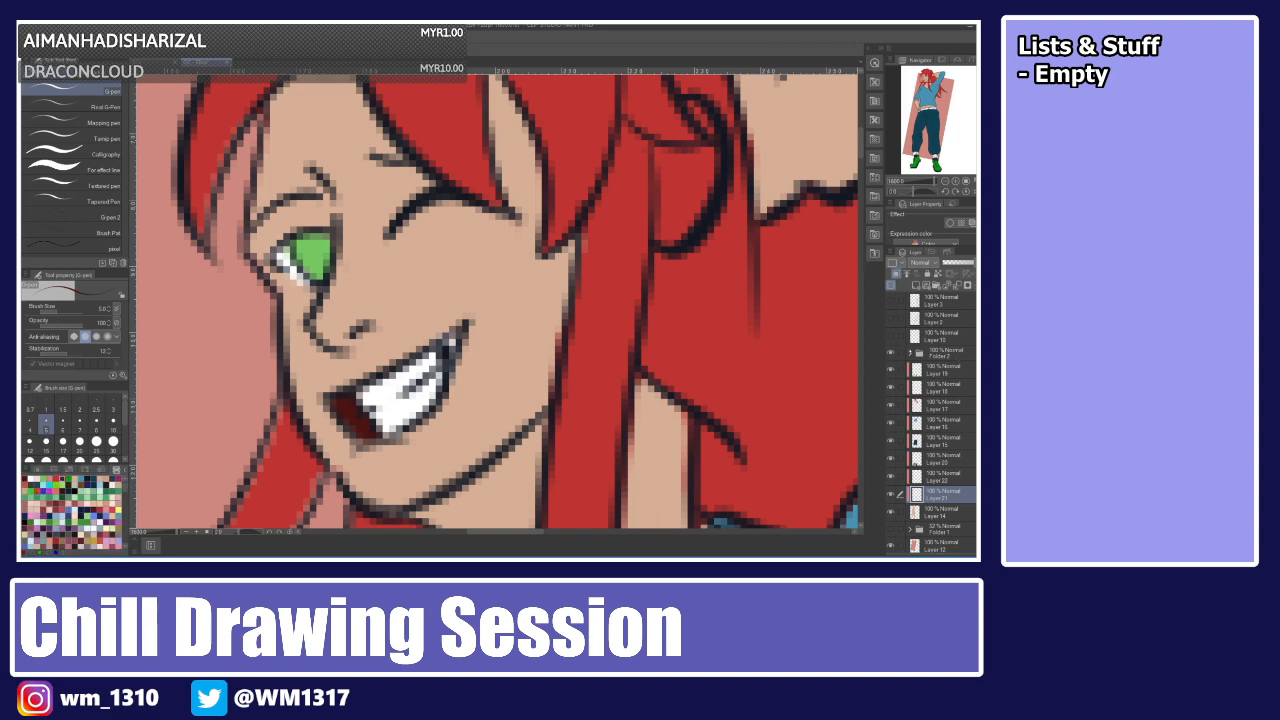
# Open Folder 2, select its top layer, and thicken the eyelash and brow lines above the eye.
pyautogui.click(909, 352)
pyautogui.moveTo(890, 370)
pyautogui.mouseDown()
pyautogui.moveTo(890, 387)
pyautogui.moveTo(890, 370)
pyautogui.mouseUp()
pyautogui.click(942, 370)
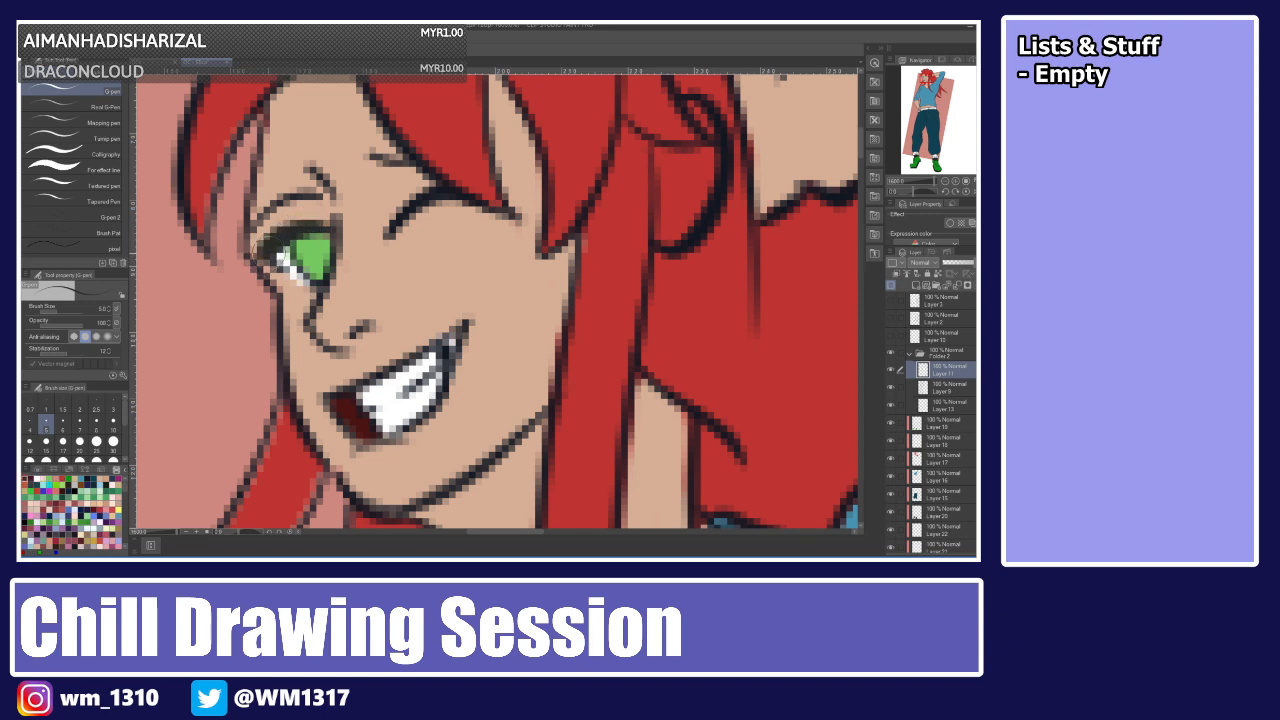
pyautogui.moveTo(254, 217)
pyautogui.mouseDown()
pyautogui.moveTo(283, 183)
pyautogui.moveTo(277, 197)
pyautogui.moveTo(293, 181)
pyautogui.moveTo(331, 190)
pyautogui.mouseUp()
pyautogui.moveTo(374, 154); pyautogui.dragTo(399, 159)
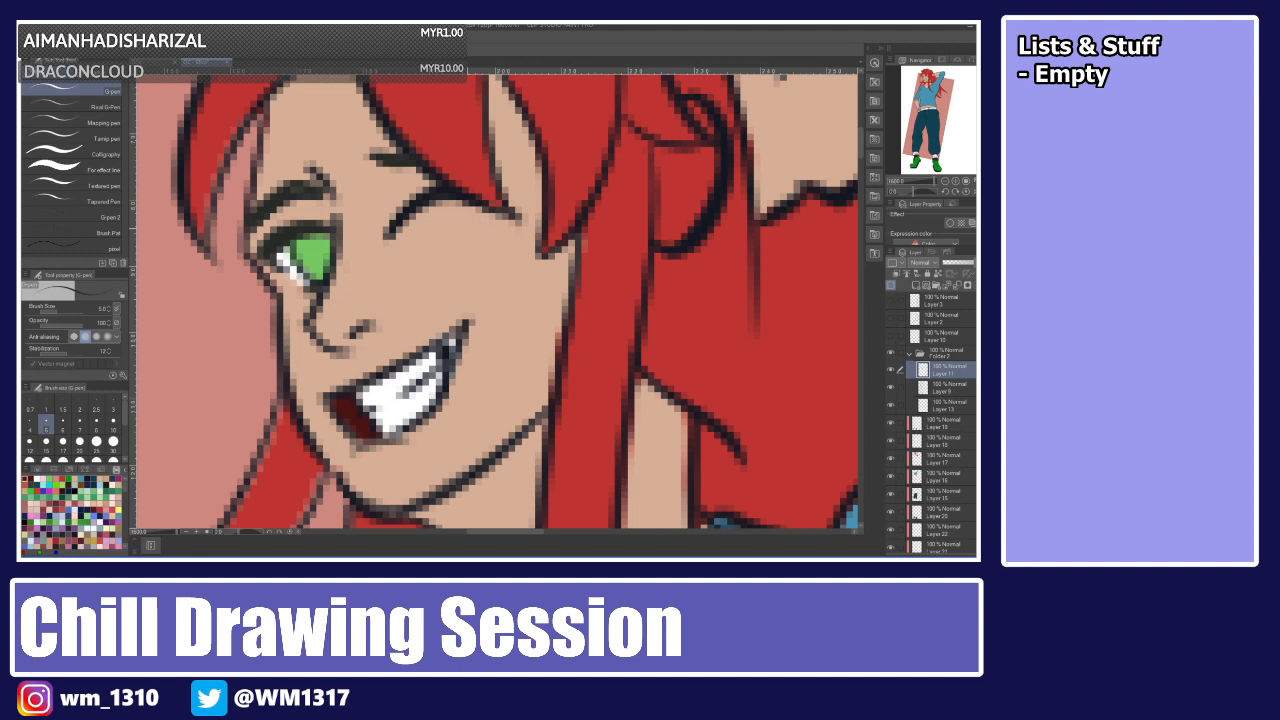
pyautogui.hotkey('ctrl', '0')
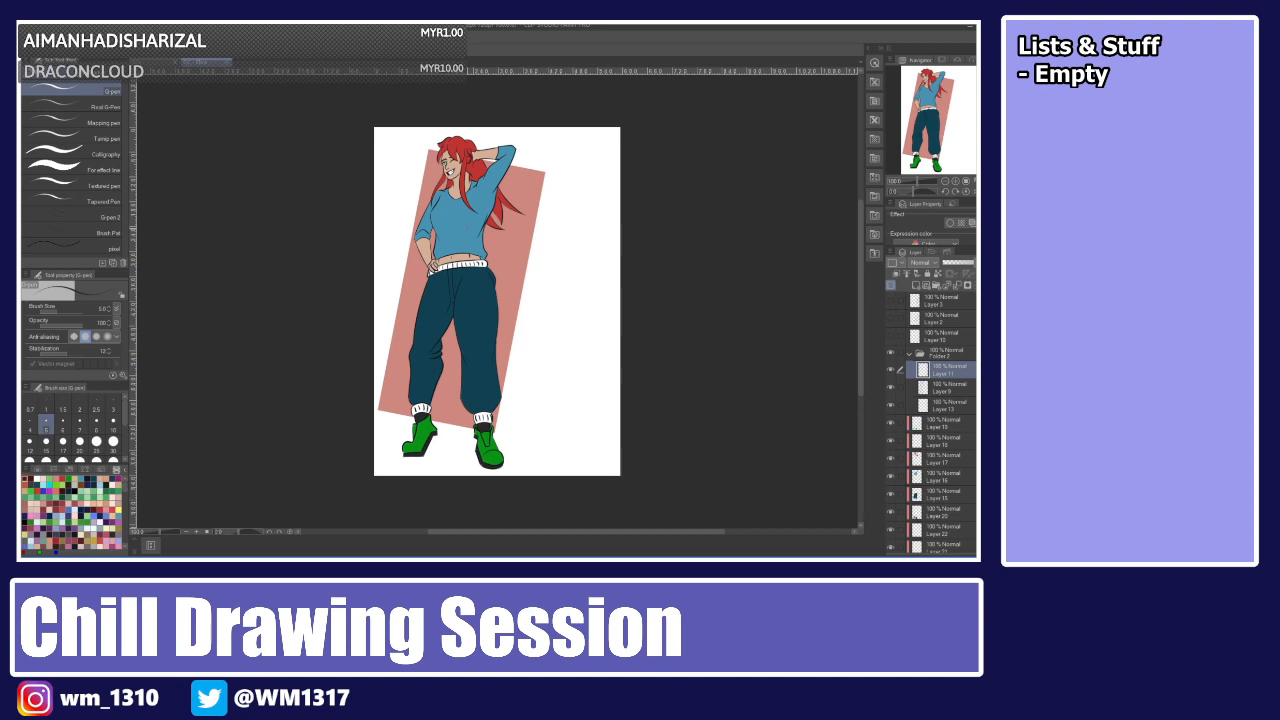
pyautogui.click(909, 354)
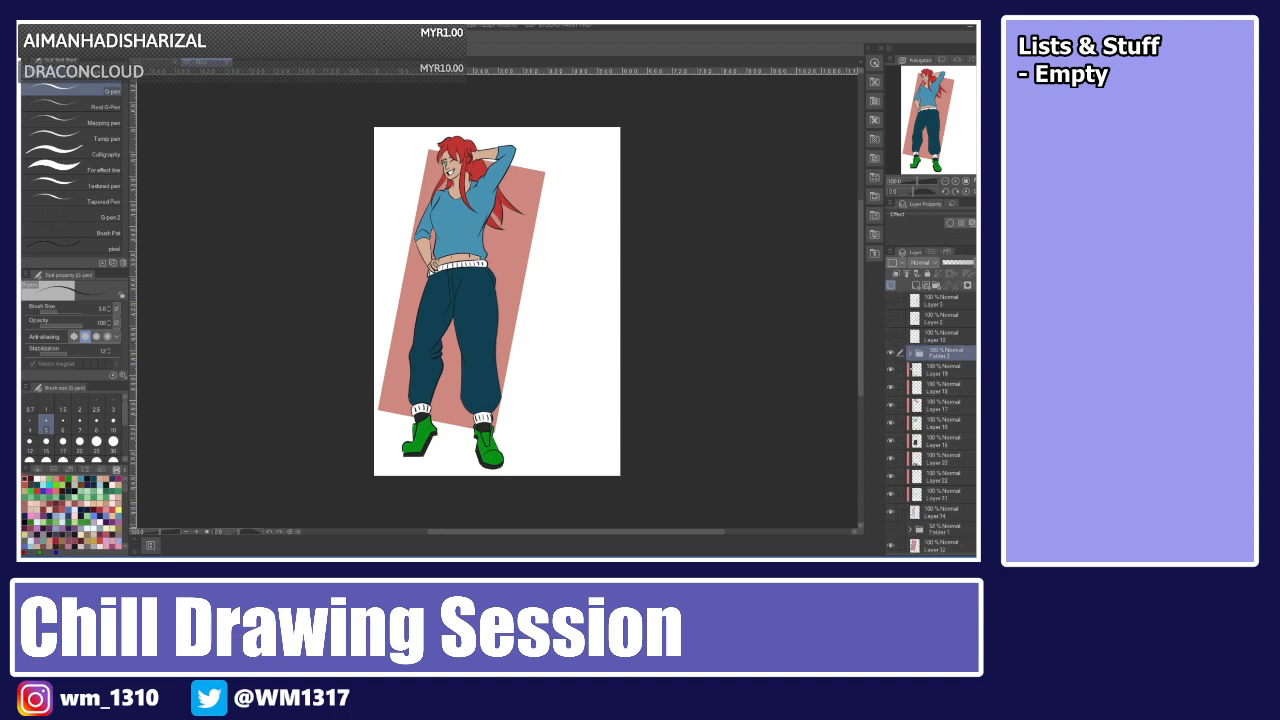
pyautogui.click(925, 509)
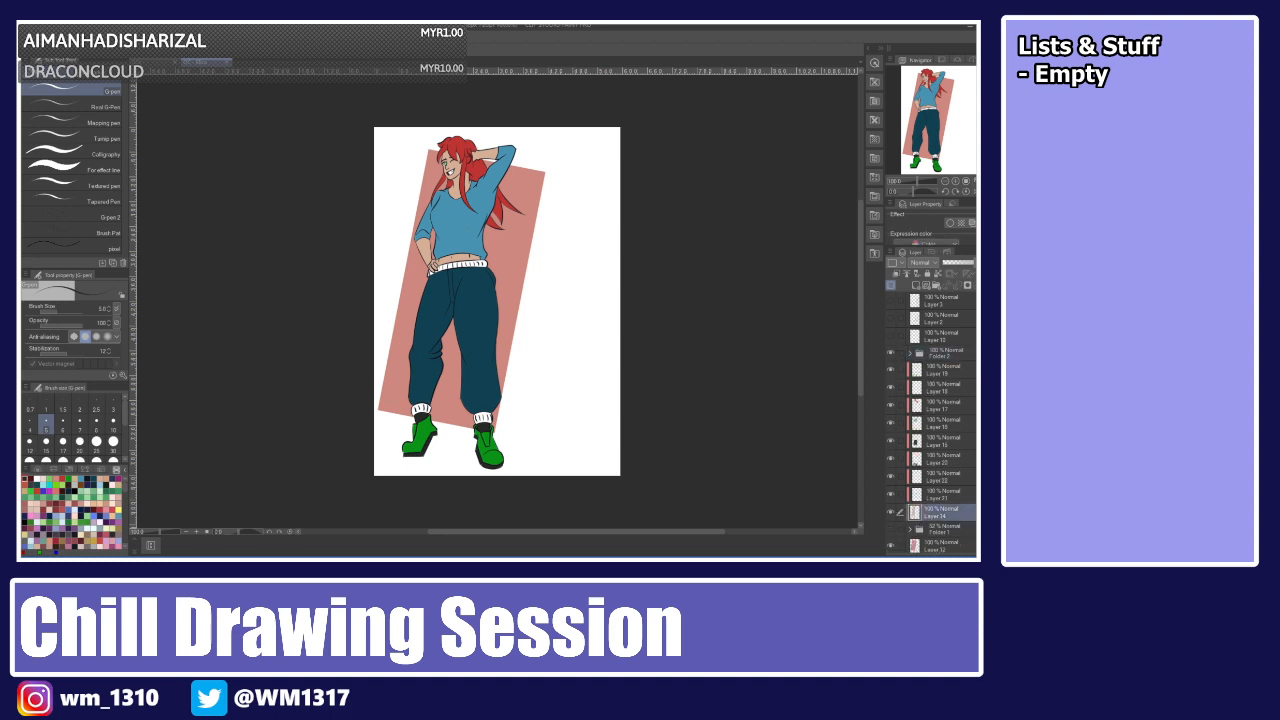
pyautogui.press('w')
pyautogui.click(458, 246)
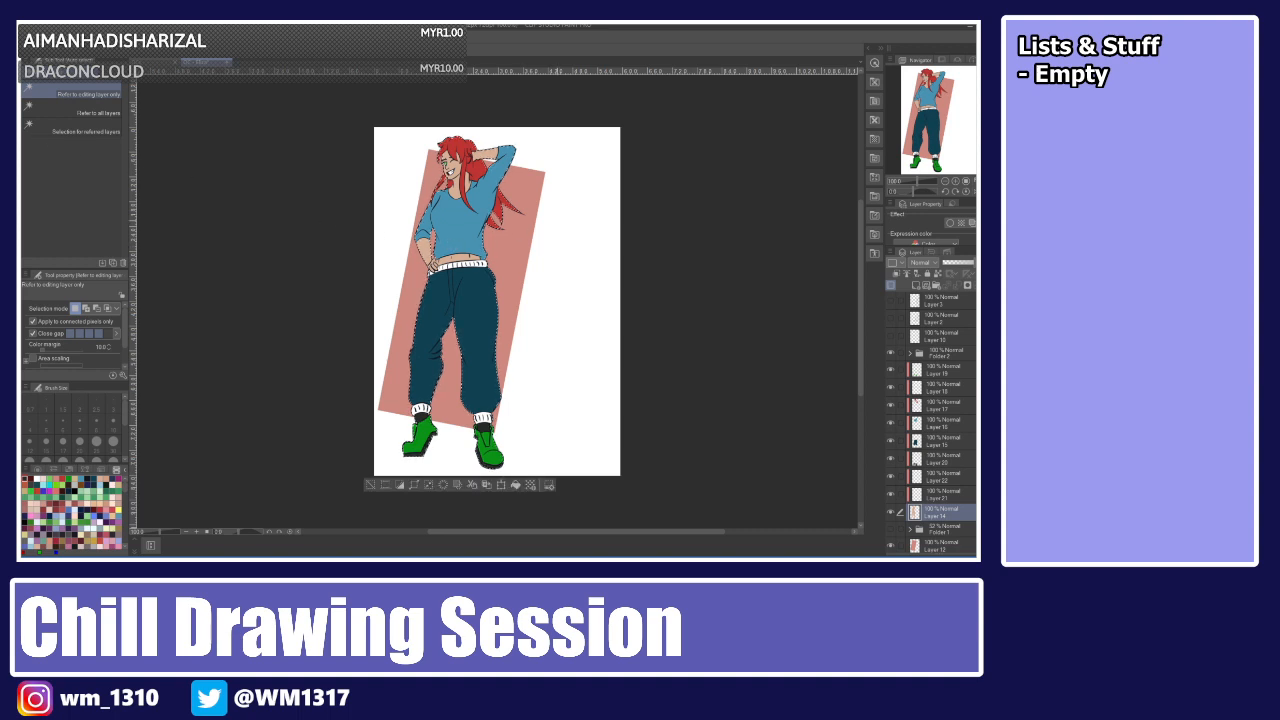
pyautogui.hotkey('ctrl', 'shift', 'i')
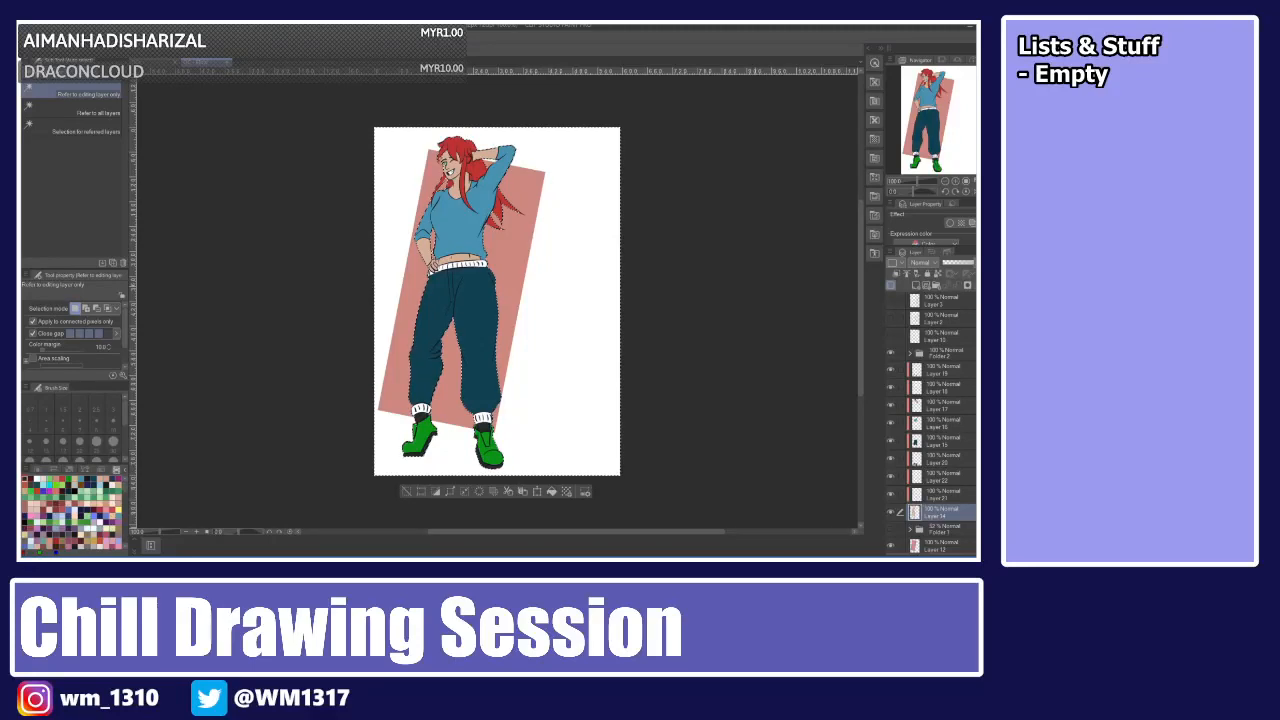
pyautogui.click(942, 496)
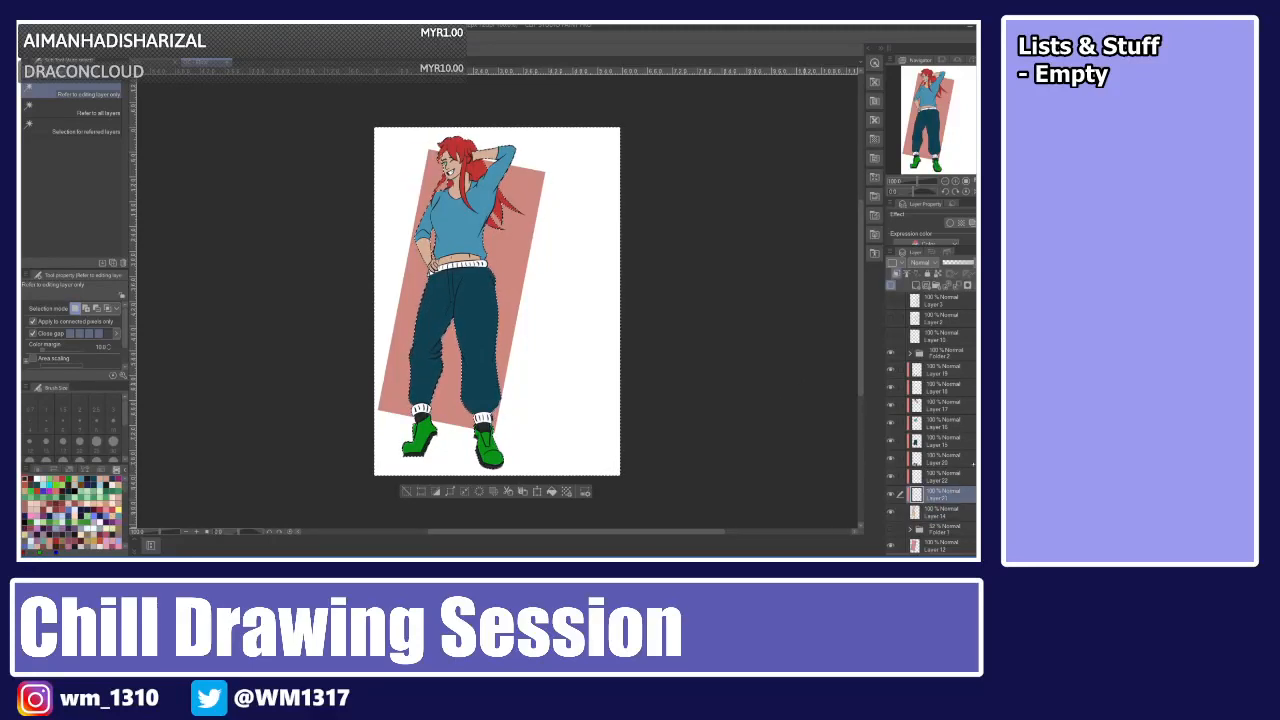
pyautogui.moveTo(938, 474); pyautogui.dragTo(938, 456)
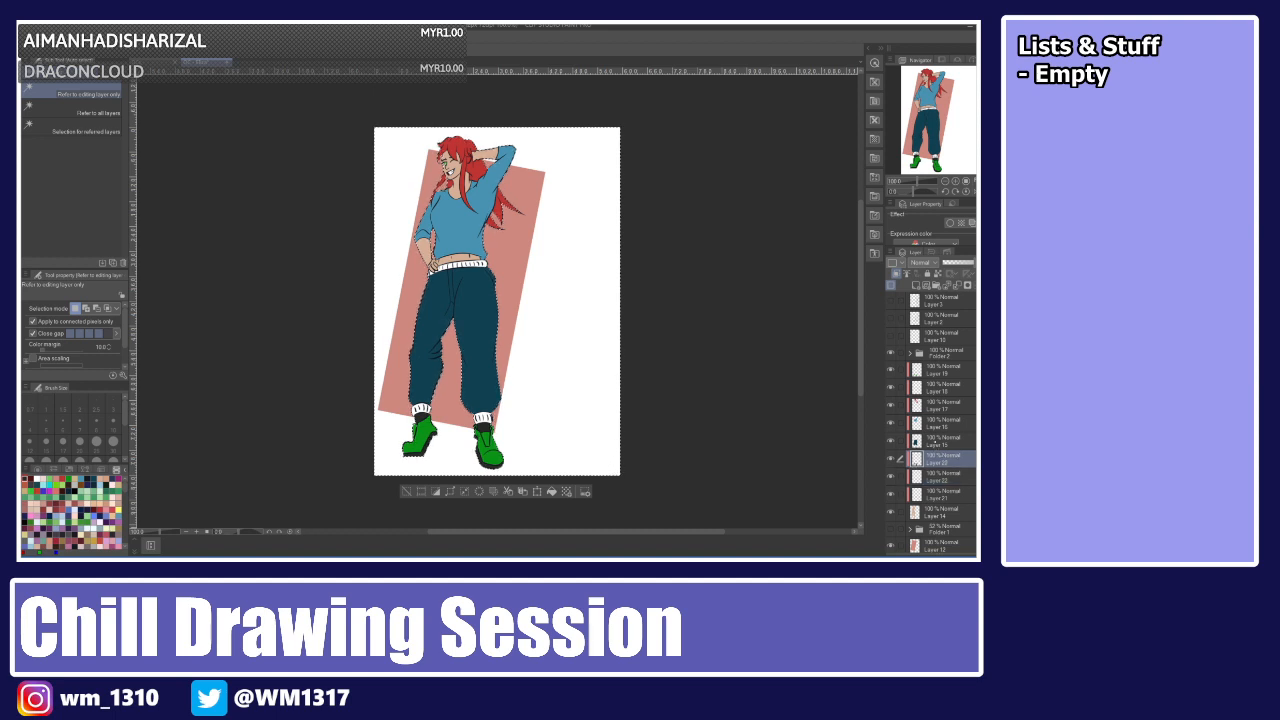
pyautogui.click(935, 442)
pyautogui.click(935, 405)
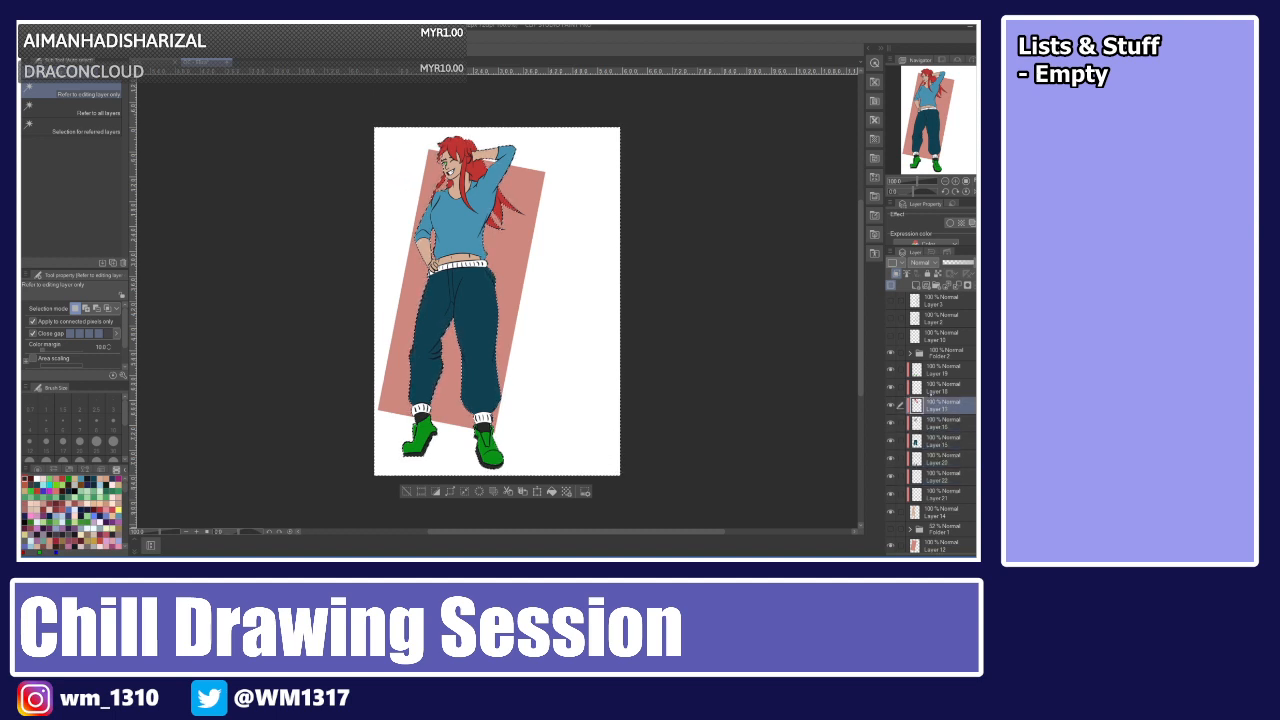
pyautogui.click(934, 388)
pyautogui.click(931, 372)
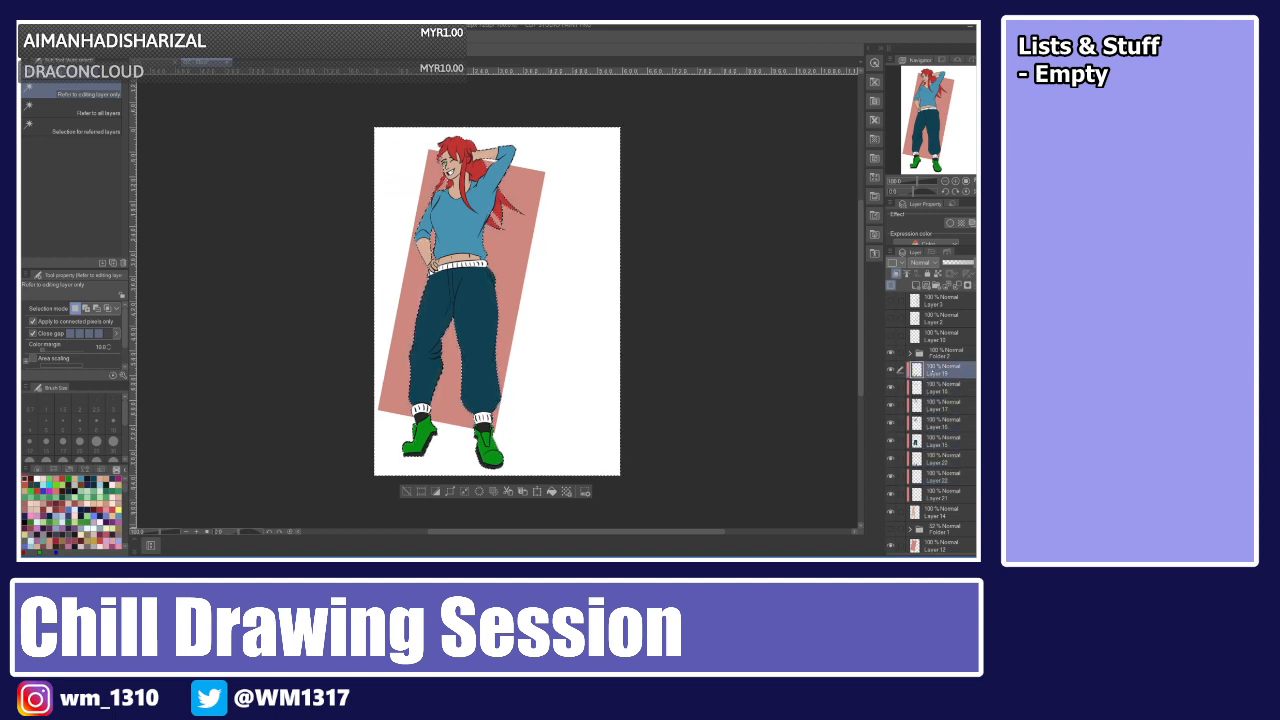
pyautogui.hotkey('ctrl', 'd')
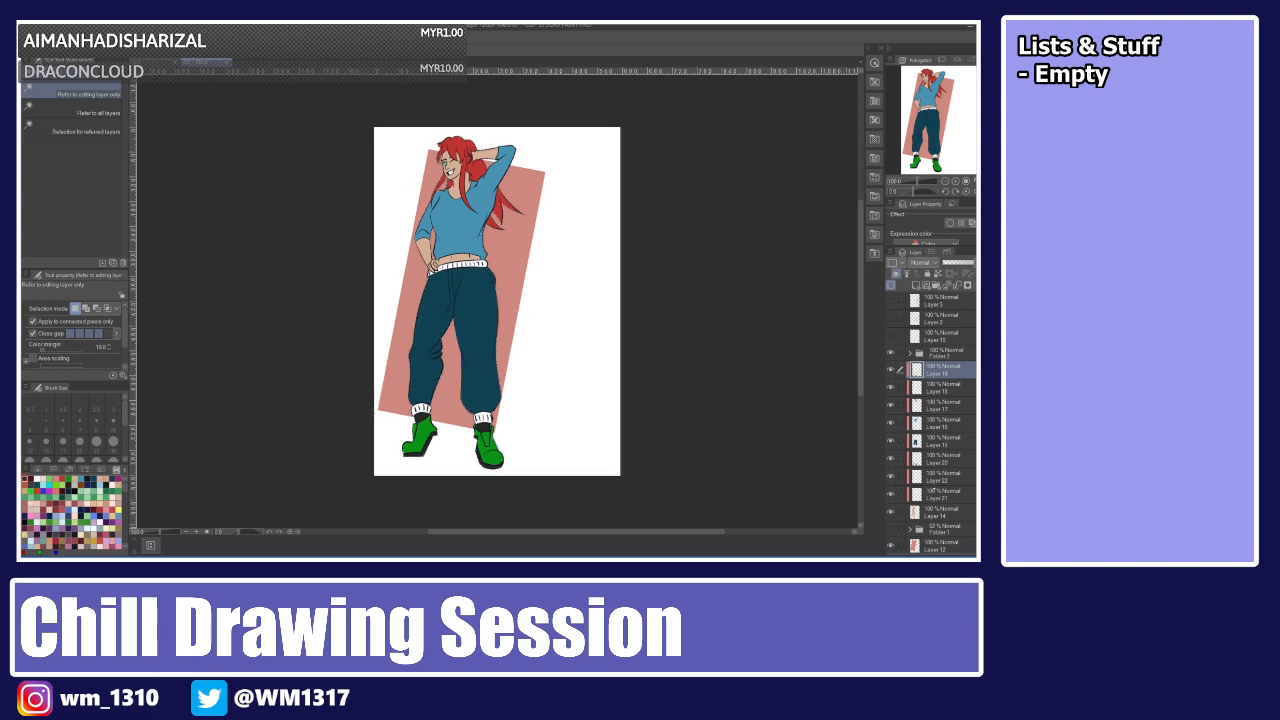
# Release the clipping on each flat-colour layer, working from the skin layer up through the stack.
pyautogui.click(934, 492)
pyautogui.click(896, 272)
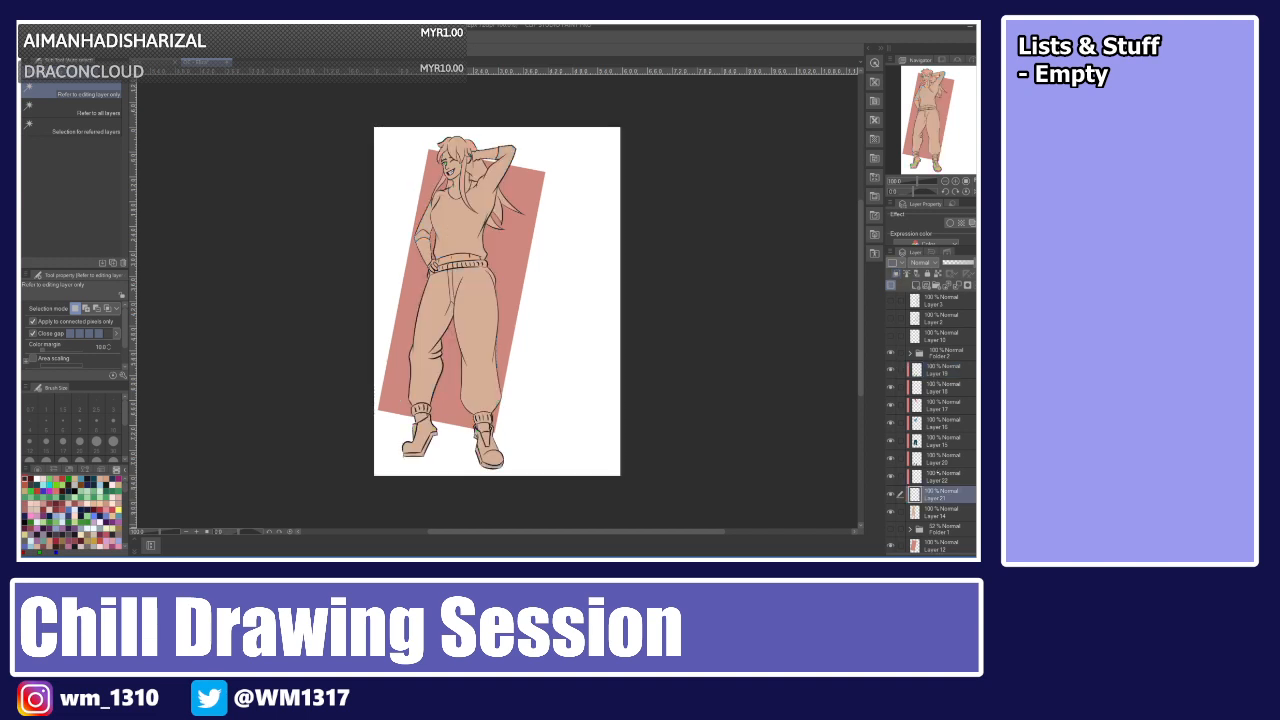
pyautogui.click(938, 474)
pyautogui.click(896, 273)
pyautogui.click(936, 459)
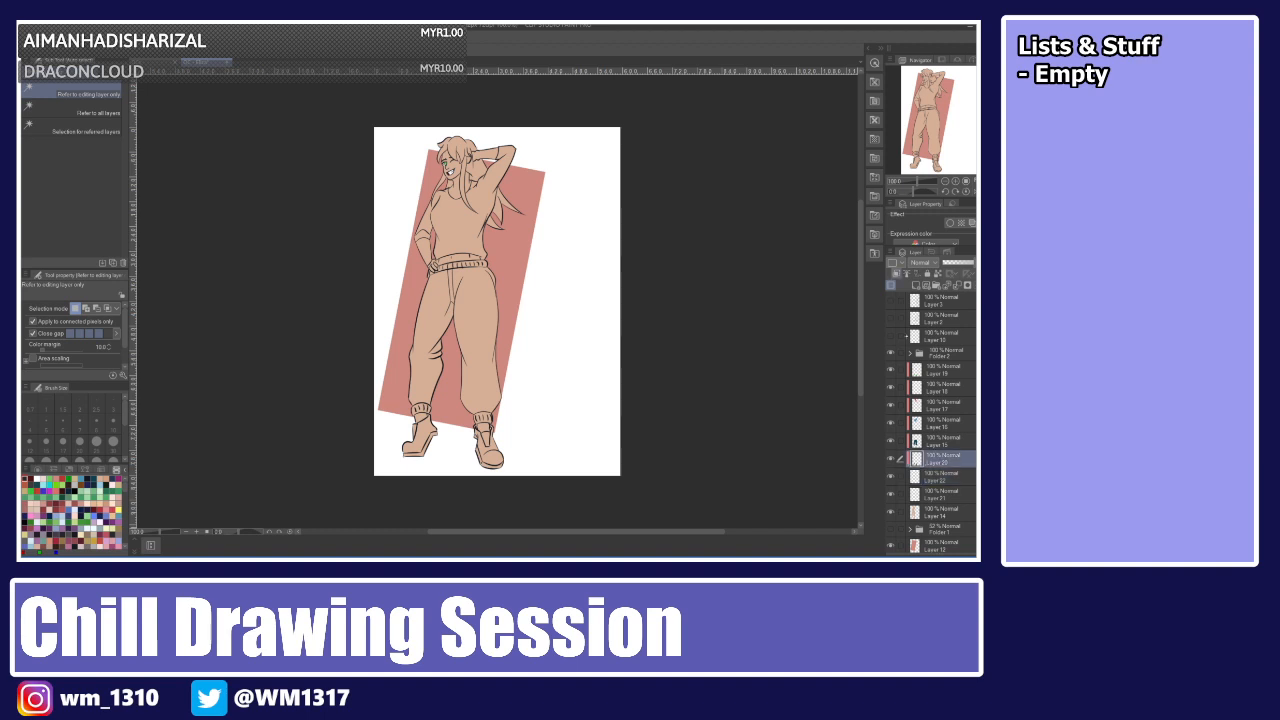
pyautogui.click(896, 273)
pyautogui.click(936, 442)
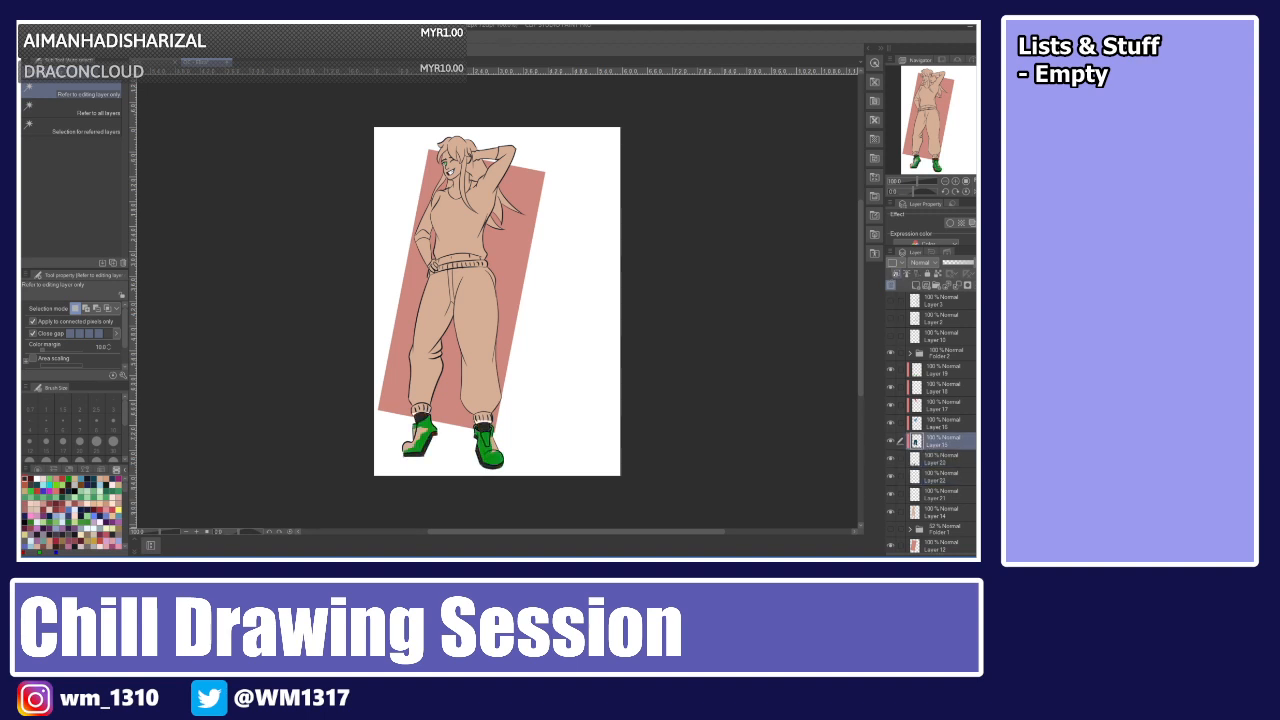
pyautogui.click(896, 273)
pyautogui.click(936, 423)
pyautogui.click(896, 273)
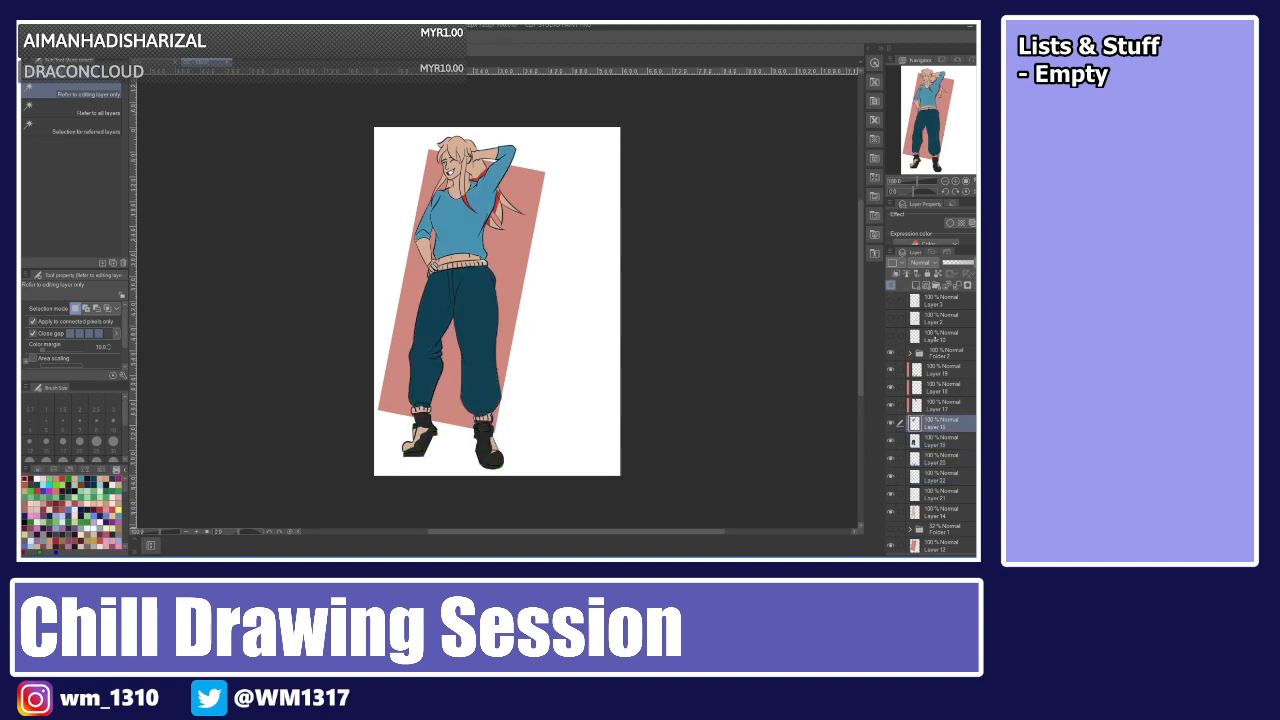
pyautogui.click(936, 405)
pyautogui.click(896, 273)
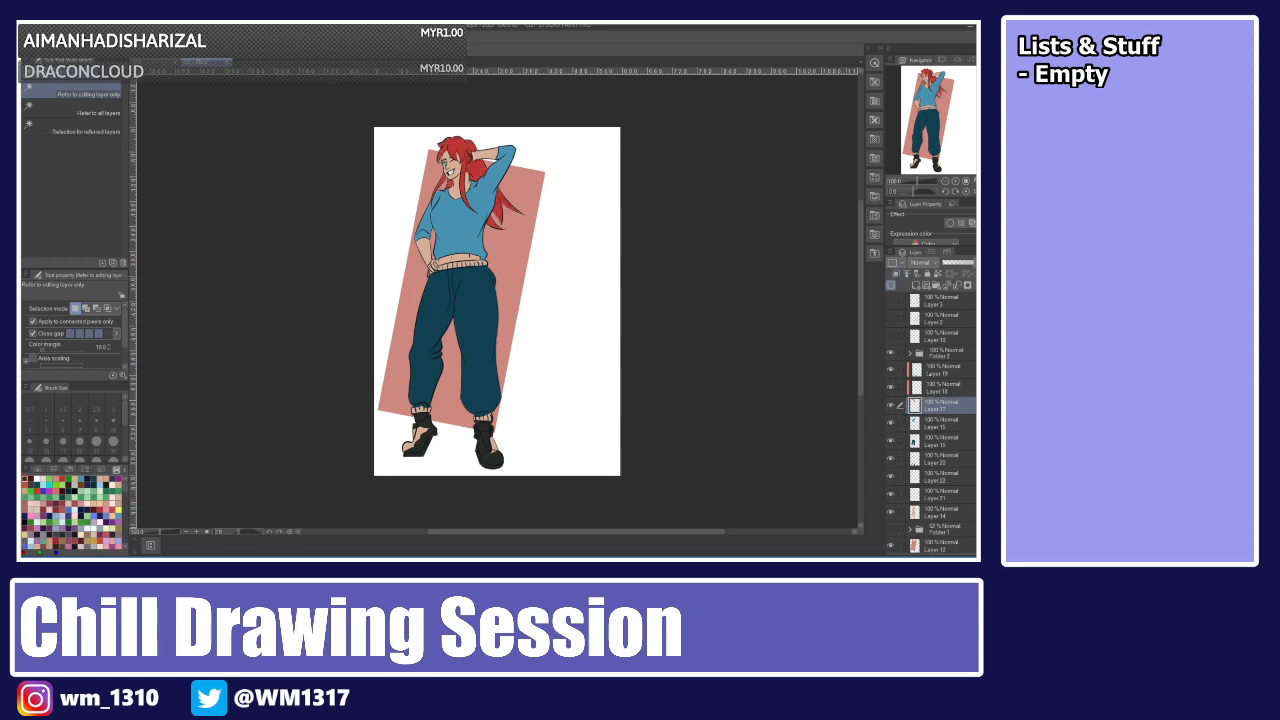
pyautogui.click(928, 387)
pyautogui.click(896, 273)
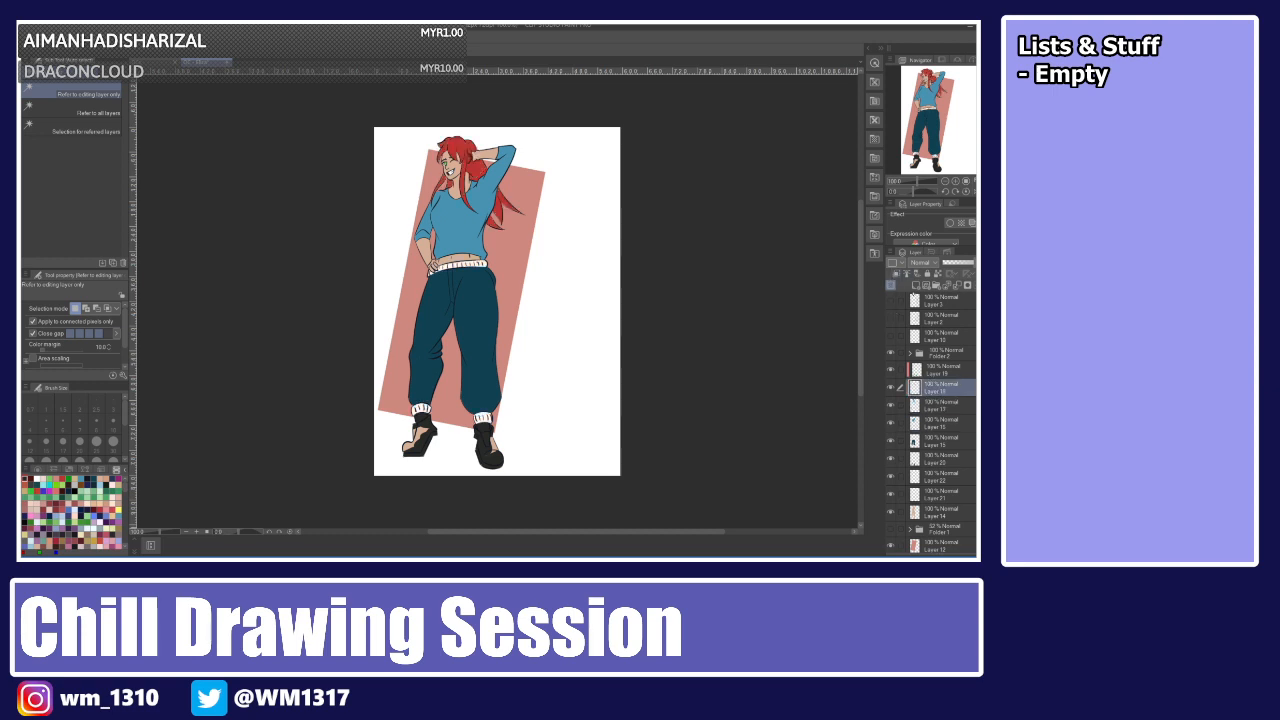
pyautogui.click(938, 368)
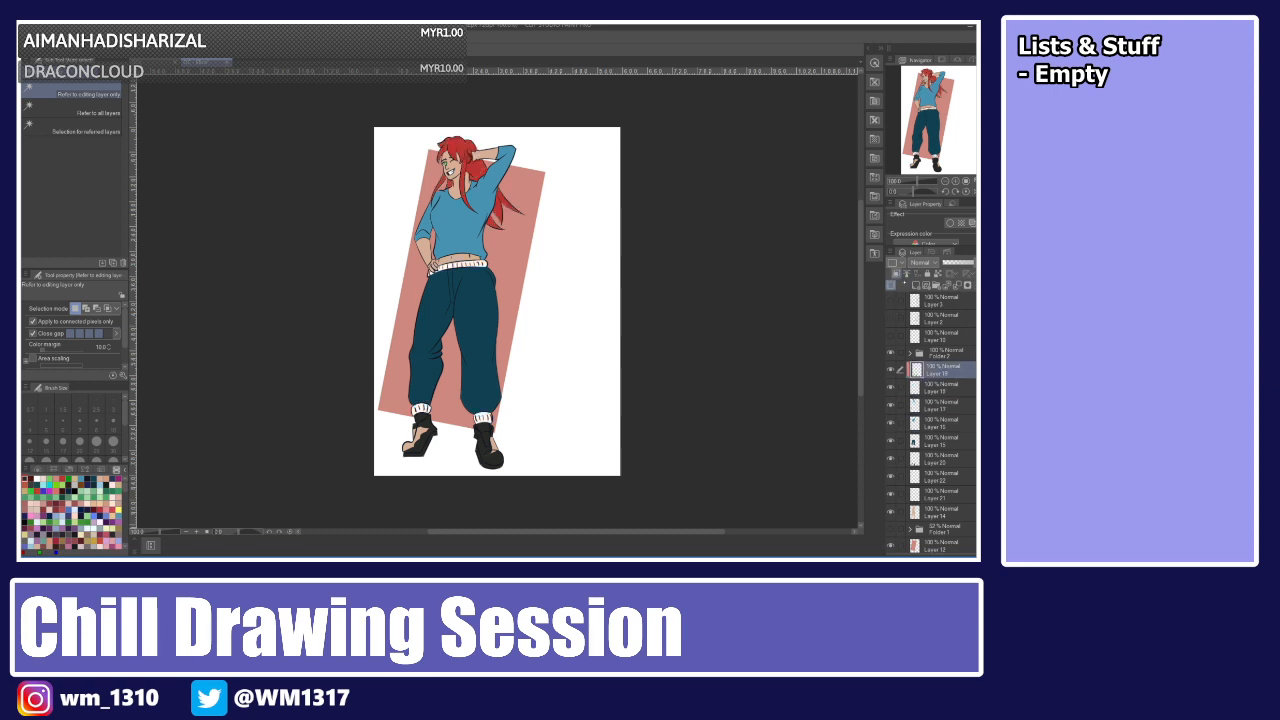
pyautogui.click(896, 273)
# Add a new layer directly above the paper layer at the bottom of the stack.
pyautogui.scroll(-1, 930, 420)
pyautogui.click(945, 538)
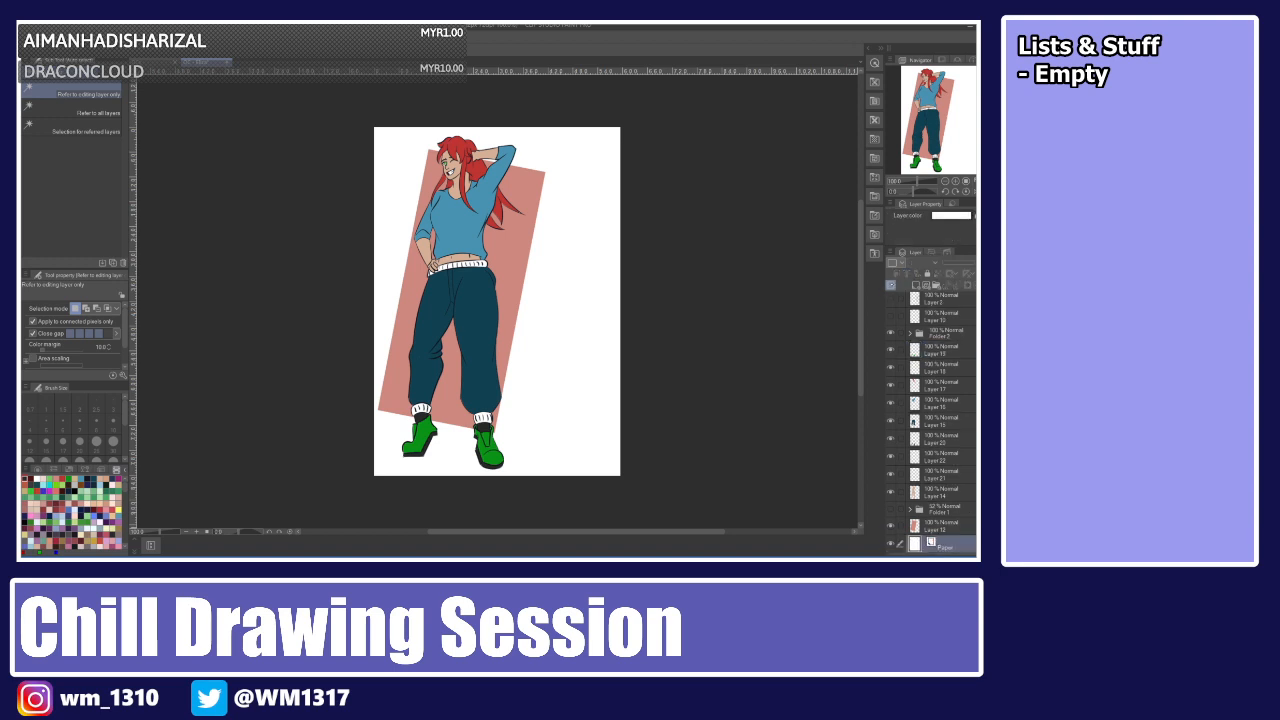
pyautogui.click(916, 286)
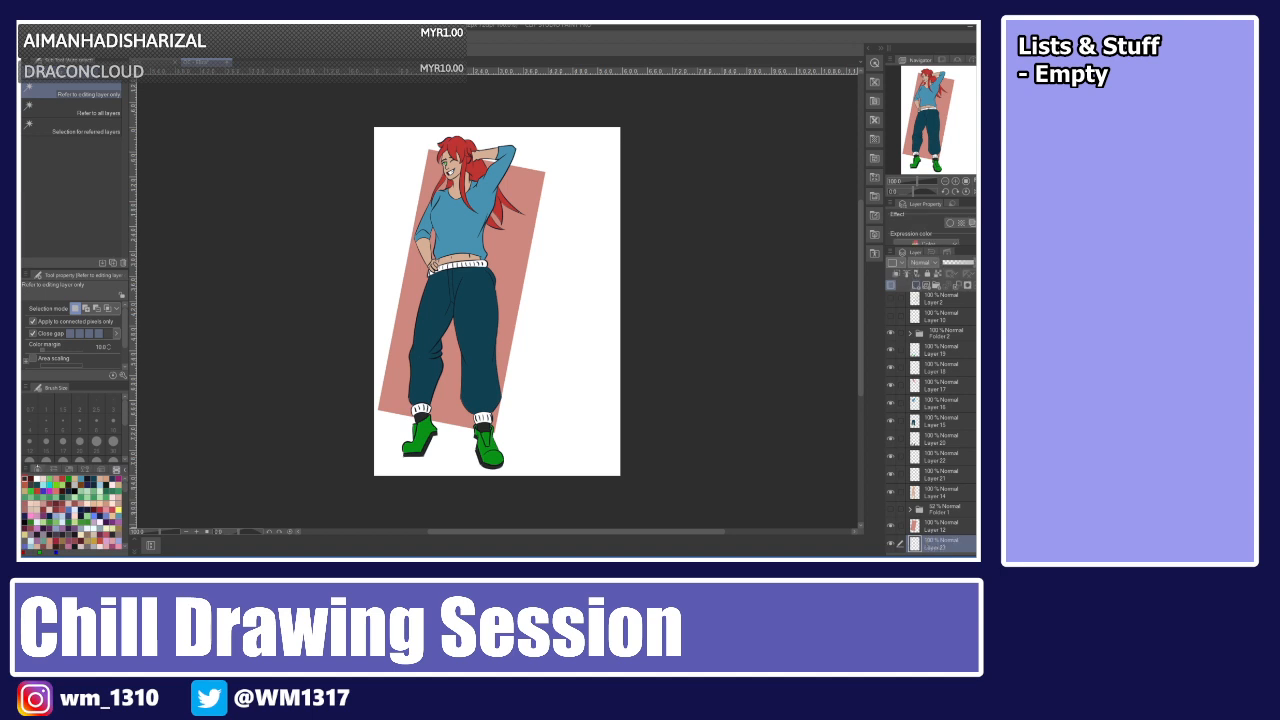
# Fill the new bottom layer with a pale cream background colour, trying grey, light green and white first.
pyautogui.click(38, 468)
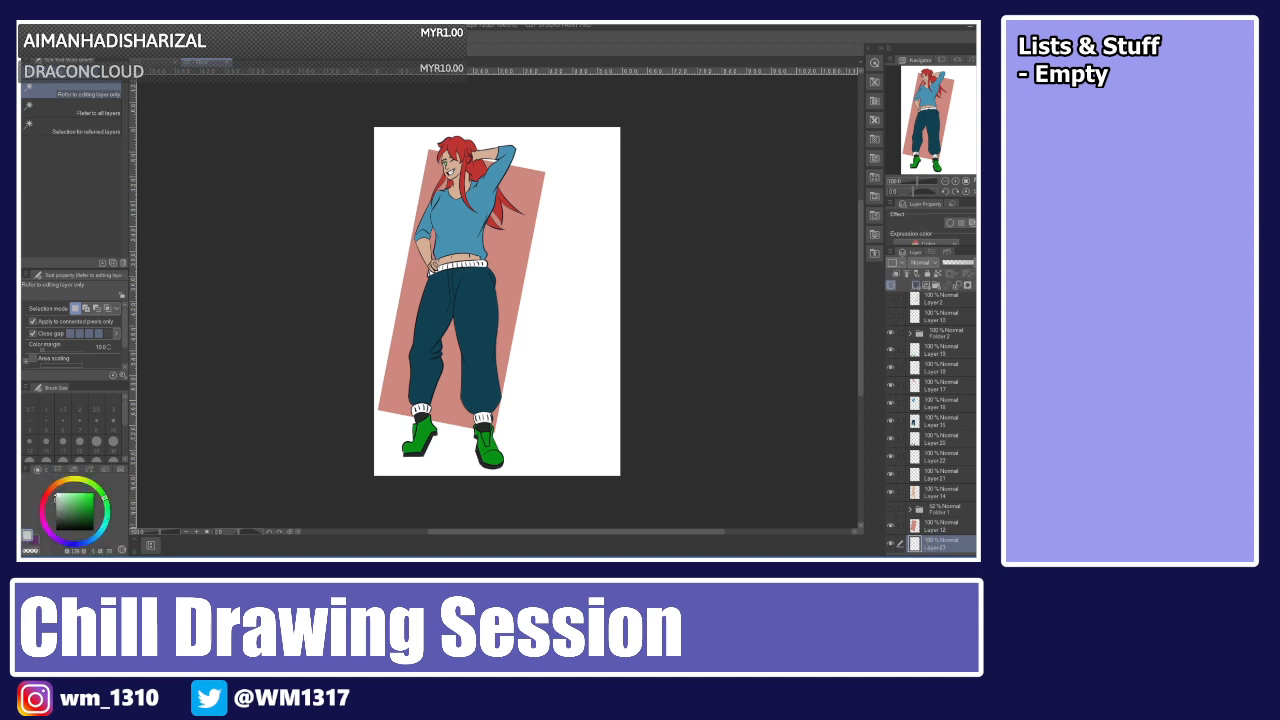
pyautogui.press('g')
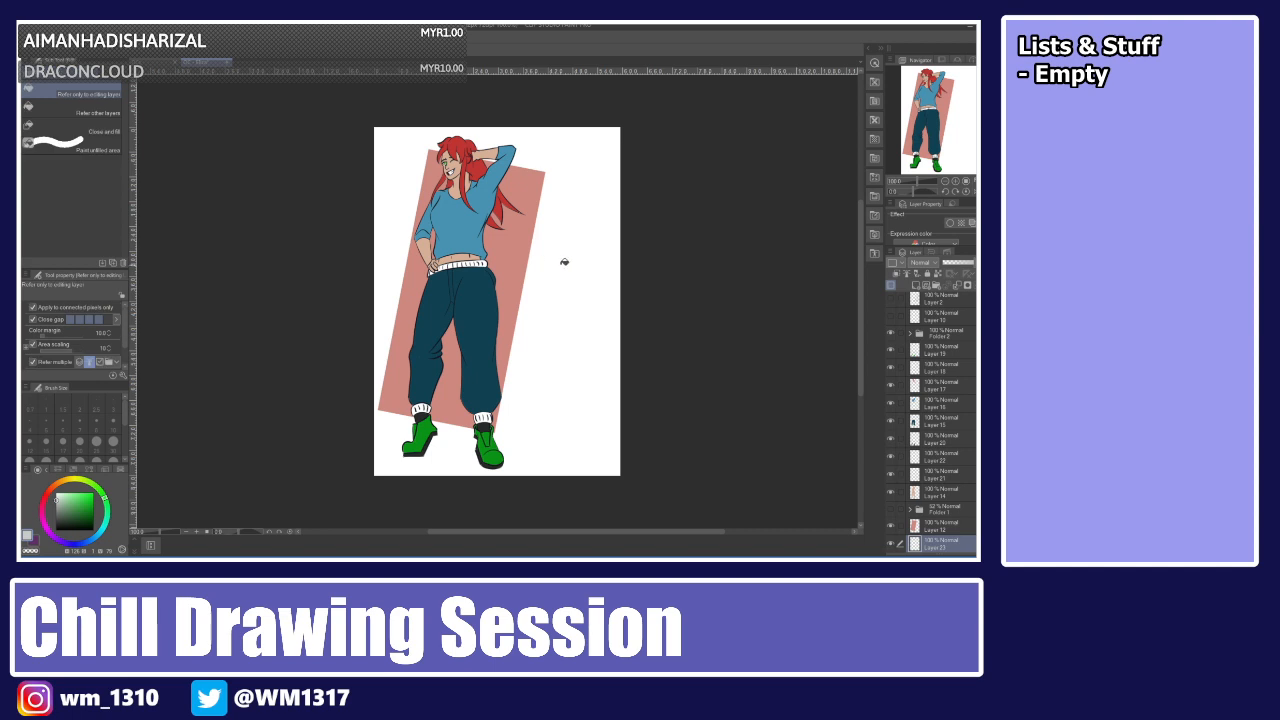
pyautogui.click(565, 262)
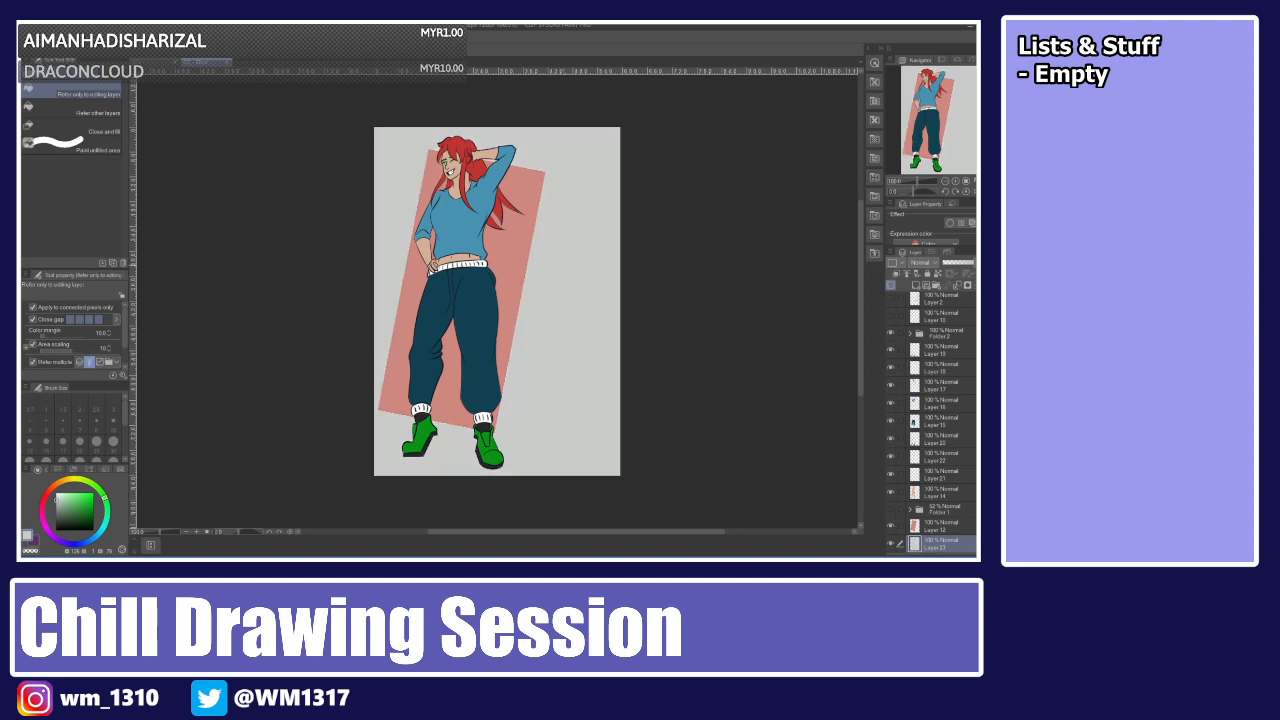
pyautogui.click(61, 494)
pyautogui.click(393, 329)
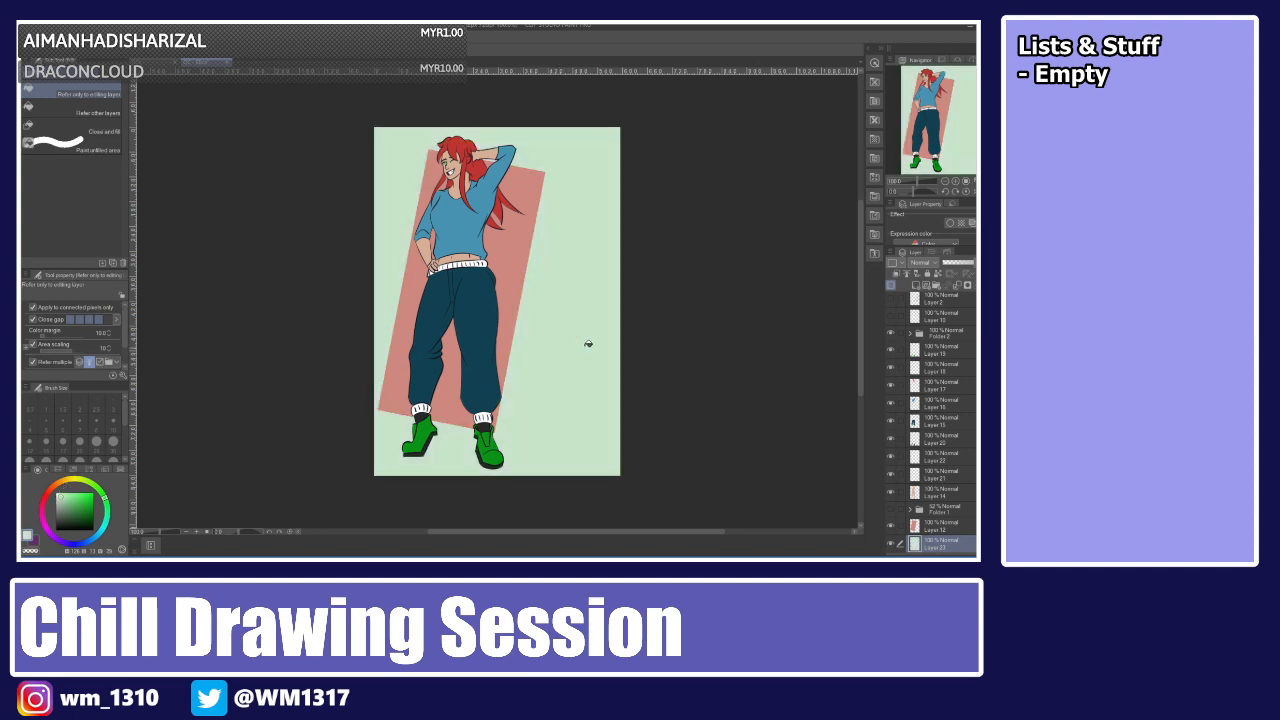
pyautogui.click(57, 491)
pyautogui.click(554, 288)
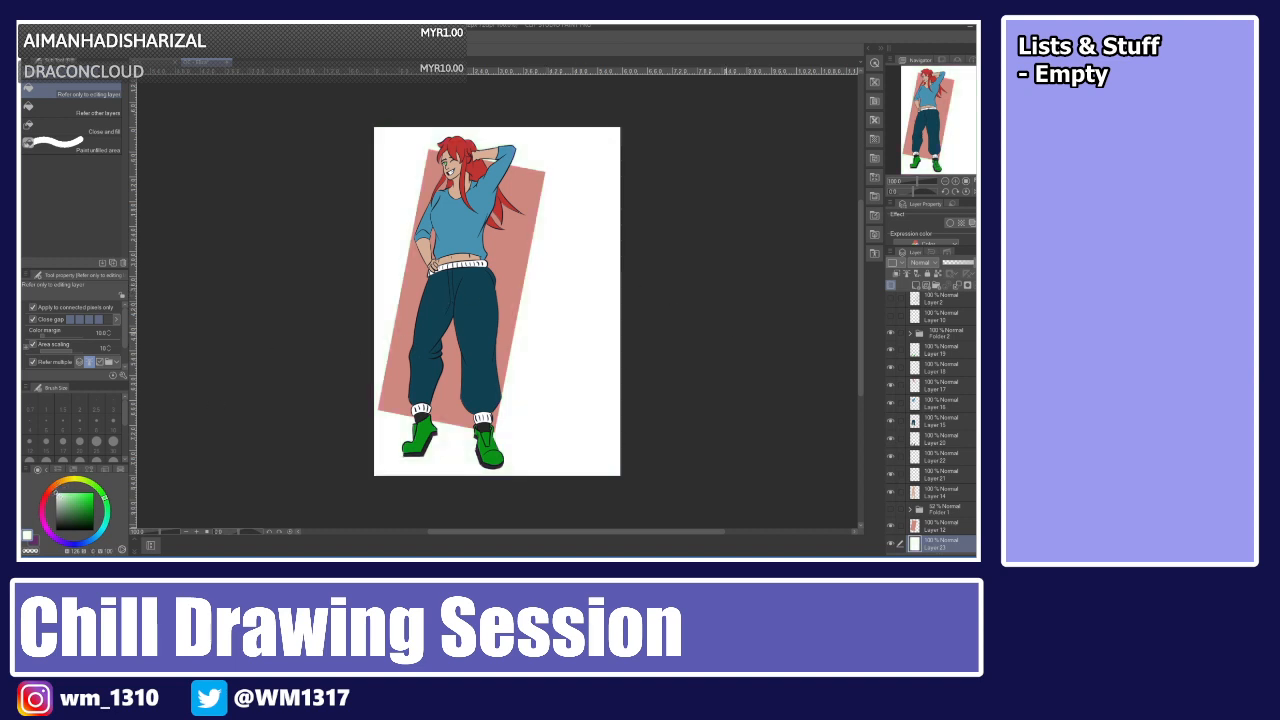
pyautogui.click(61, 491)
pyautogui.click(61, 481)
pyautogui.click(554, 320)
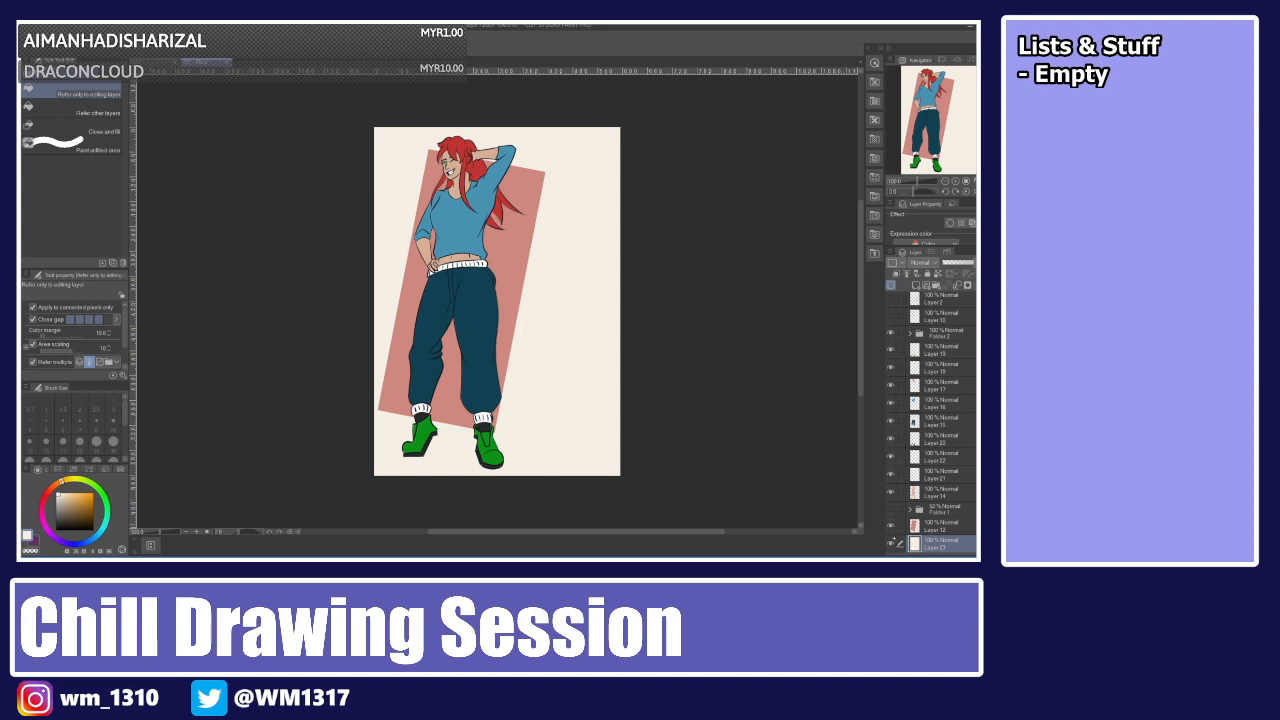
# Hide the cream background layer, switch to a black pen and add a new layer at the top of the stack.
pyautogui.click(891, 543)
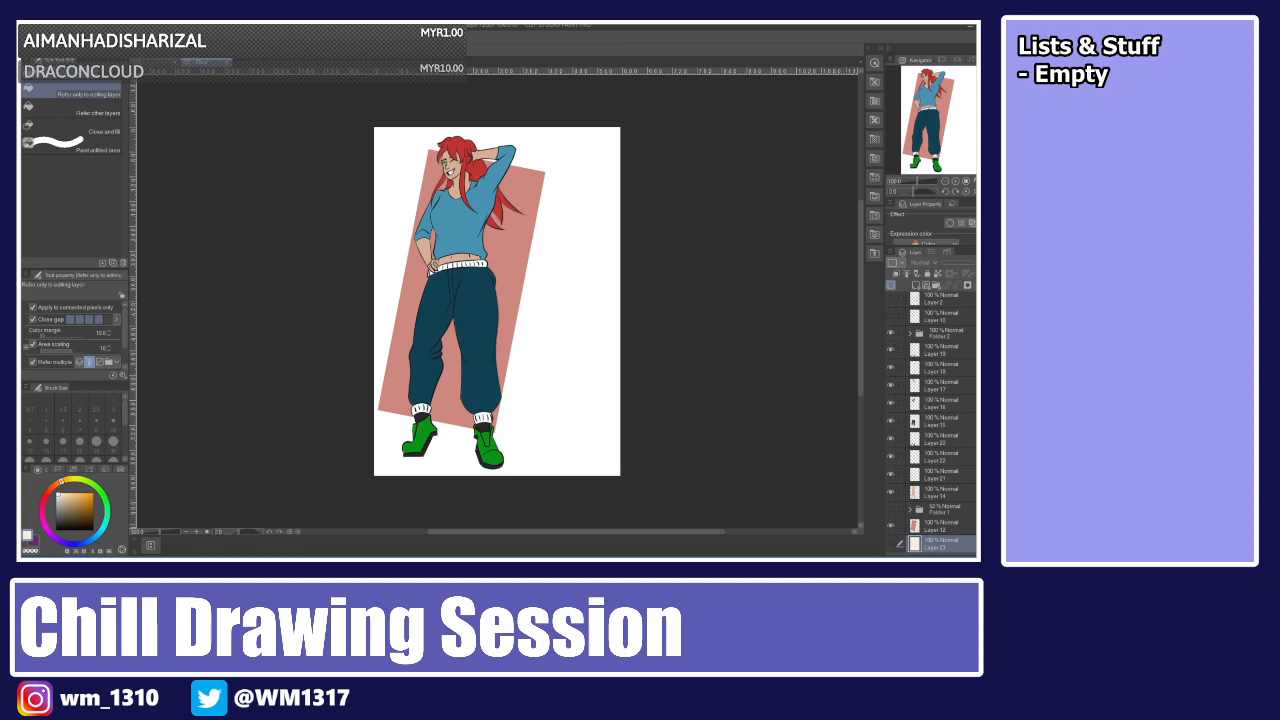
pyautogui.press('p')
pyautogui.press('x')
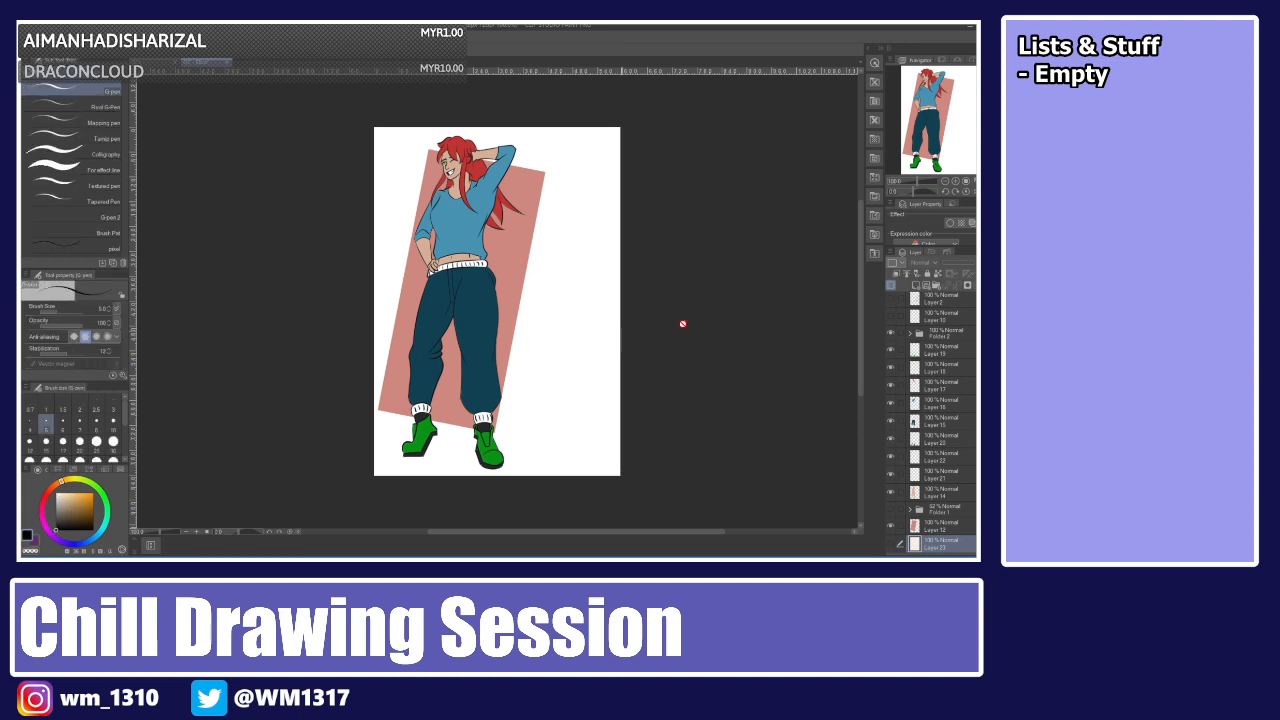
pyautogui.click(956, 306)
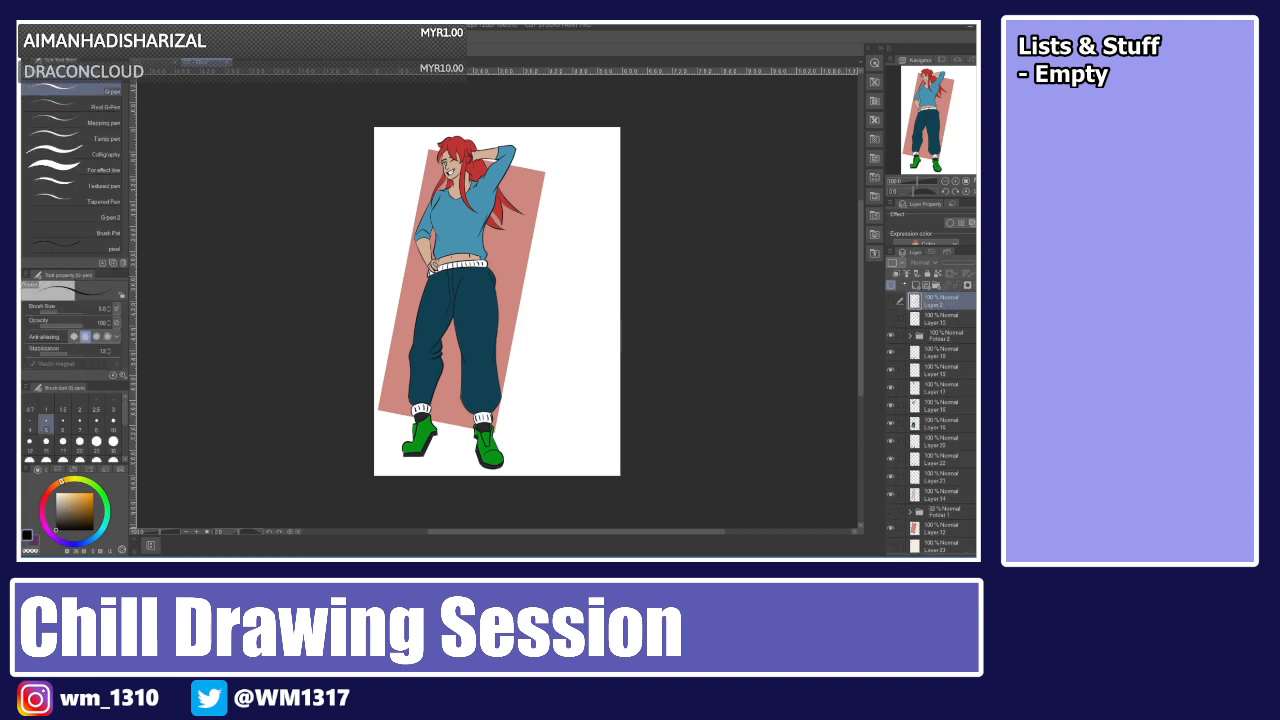
pyautogui.click(915, 286)
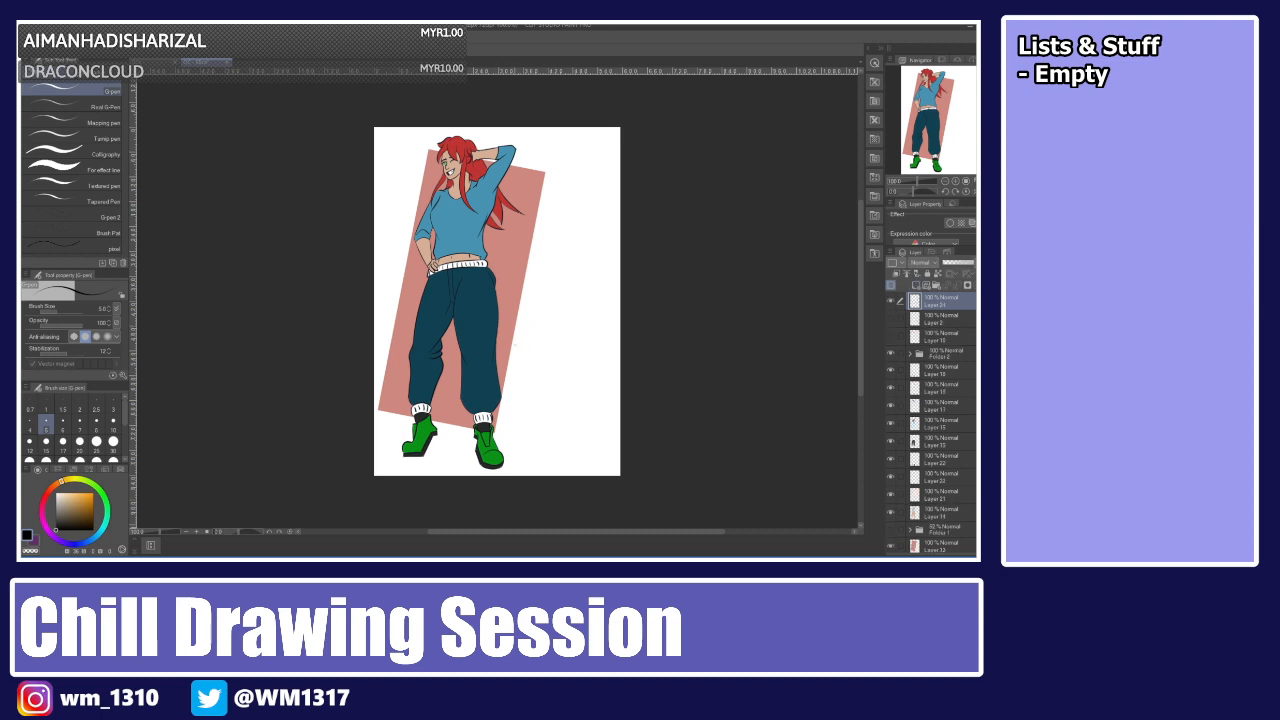
# Try writing the name Eliza in cursive script beside the character's legs.
pyautogui.moveTo(504, 348)
pyautogui.mouseDown()
pyautogui.moveTo(542, 332)
pyautogui.moveTo(503, 407)
pyautogui.moveTo(549, 384)
pyautogui.mouseUp()
pyautogui.moveTo(549, 349)
pyautogui.mouseDown()
pyautogui.moveTo(558, 391)
pyautogui.moveTo(572, 366)
pyautogui.moveTo(578, 386)
pyautogui.moveTo(620, 377)
pyautogui.mouseUp()
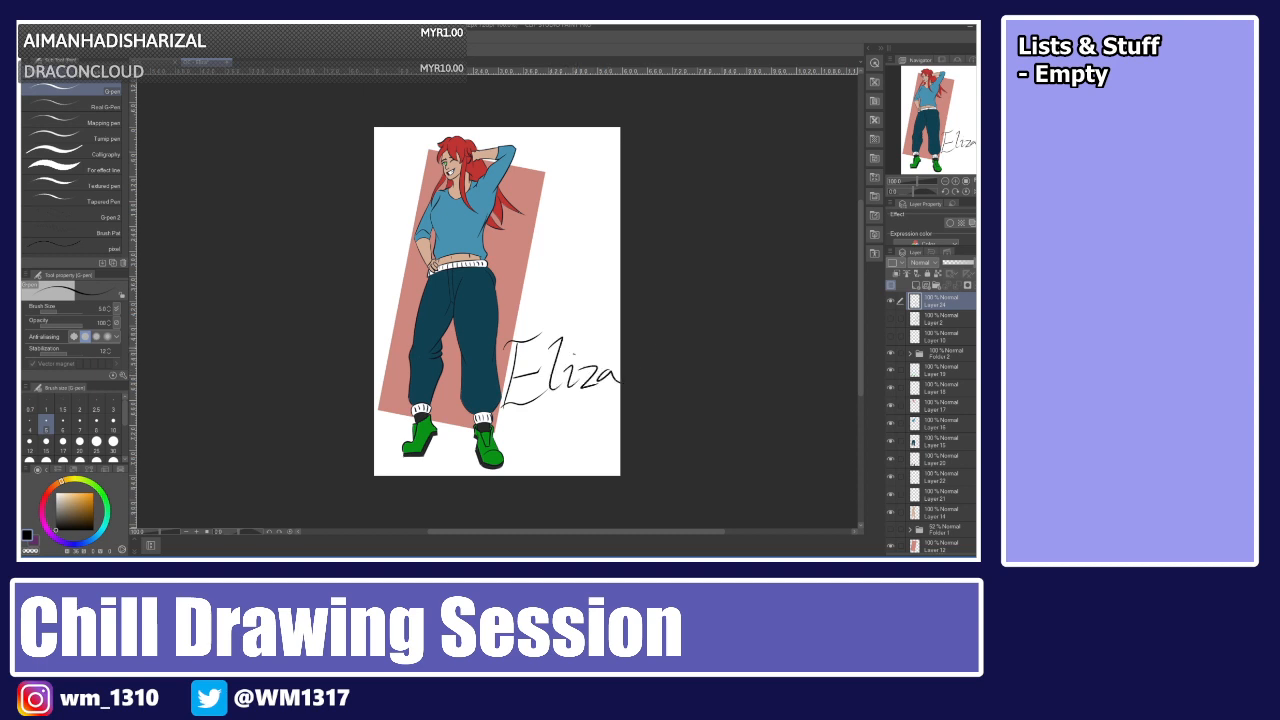
pyautogui.hotkey('ctrl', 'z')
pyautogui.hotkey('ctrl', 'z')
pyautogui.hotkey('ctrl', 'z')
pyautogui.hotkey('ctrl', 'z')
pyautogui.hotkey('ctrl', 'z')
pyautogui.hotkey('ctrl', 'z')
pyautogui.hotkey('ctrl', 'z')
pyautogui.hotkey('ctrl', 'z')
pyautogui.hotkey('ctrl', 'z')
pyautogui.moveTo(484, 347)
pyautogui.mouseDown()
pyautogui.moveTo(546, 329)
pyautogui.moveTo(508, 390)
pyautogui.moveTo(546, 375)
pyautogui.moveTo(544, 352)
pyautogui.moveTo(548, 382)
pyautogui.moveTo(574, 356)
pyautogui.moveTo(592, 376)
pyautogui.moveTo(620, 364)
pyautogui.mouseUp()
pyautogui.hotkey('ctrl', 'z')
pyautogui.moveTo(512, 398); pyautogui.dragTo(621, 381)
pyautogui.hotkey('ctrl', 'z')
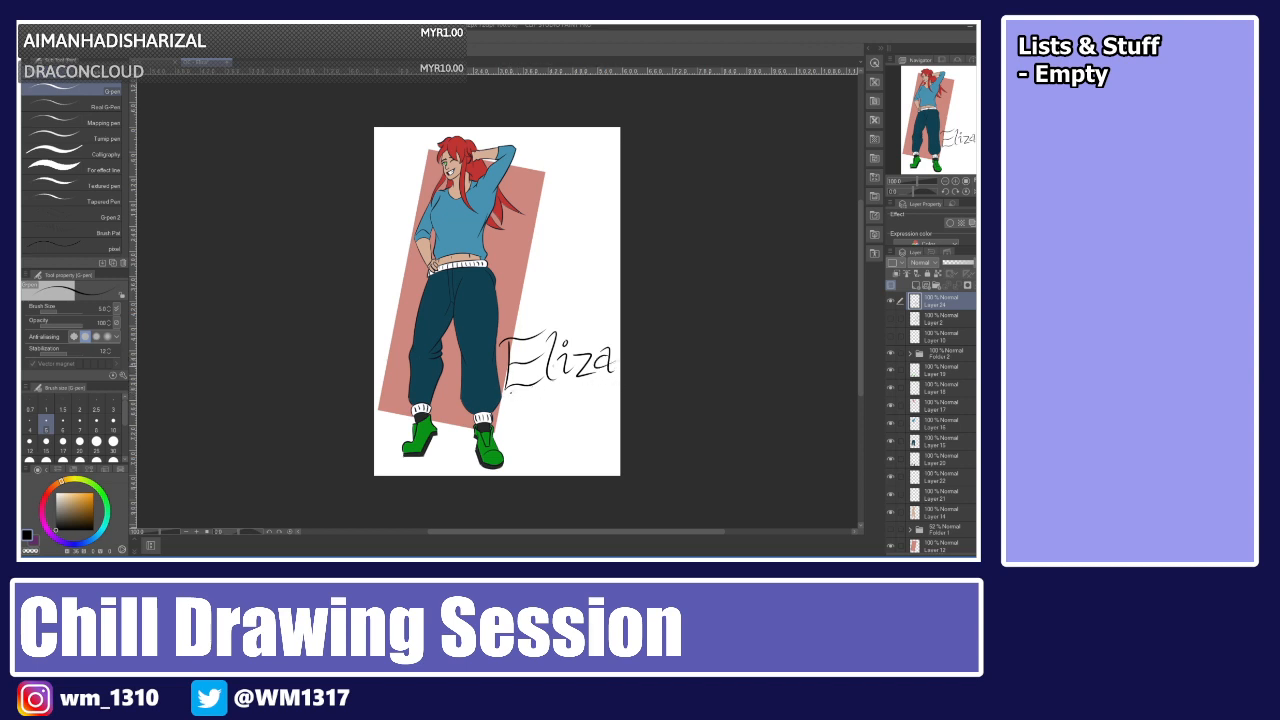
pyautogui.hotkey('ctrl', 'z')
pyautogui.hotkey('ctrl', 'z')
pyautogui.hotkey('ctrl', 'z')
pyautogui.hotkey('ctrl', 'z')
pyautogui.hotkey('ctrl', 'z')
pyautogui.hotkey('ctrl', 'z')
pyautogui.hotkey('ctrl', 'z')
pyautogui.hotkey('ctrl', 'z')
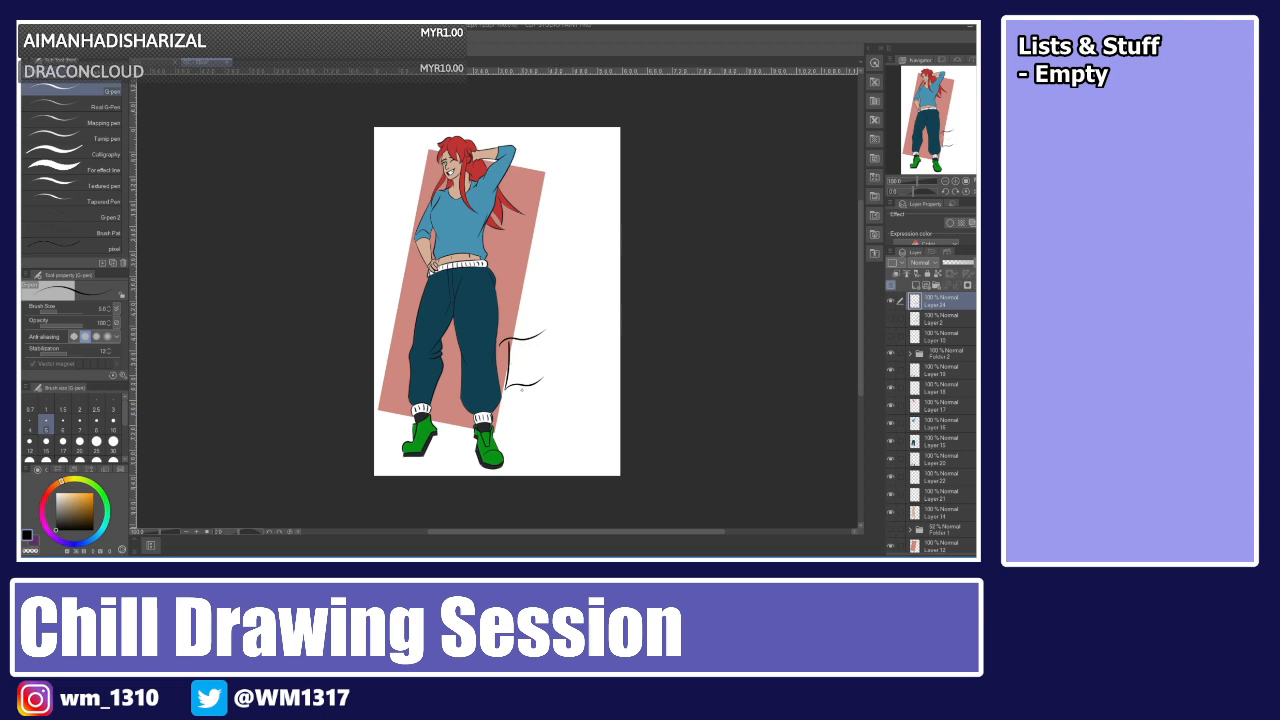
pyautogui.hotkey('ctrl', 'z')
pyautogui.moveTo(507, 340)
pyautogui.mouseDown()
pyautogui.moveTo(508, 388)
pyautogui.moveTo(618, 372)
pyautogui.mouseUp()
pyautogui.hotkey('ctrl', 'z')
pyautogui.moveTo(508, 388); pyautogui.dragTo(608, 368)
pyautogui.hotkey('ctrl', 'z')
pyautogui.moveTo(508, 388); pyautogui.dragTo(606, 366)
pyautogui.moveTo(508, 355)
pyautogui.mouseDown()
pyautogui.moveTo(554, 373)
pyautogui.moveTo(603, 367)
pyautogui.mouseUp()
pyautogui.hotkey('ctrl', 'z')
pyautogui.click(563, 348)
pyautogui.hotkey('ctrl', 'z')
pyautogui.hotkey('ctrl', 'z')
pyautogui.hotkey('ctrl', 'z')
pyautogui.hotkey('ctrl', 'y')
pyautogui.hotkey('ctrl', 'z')
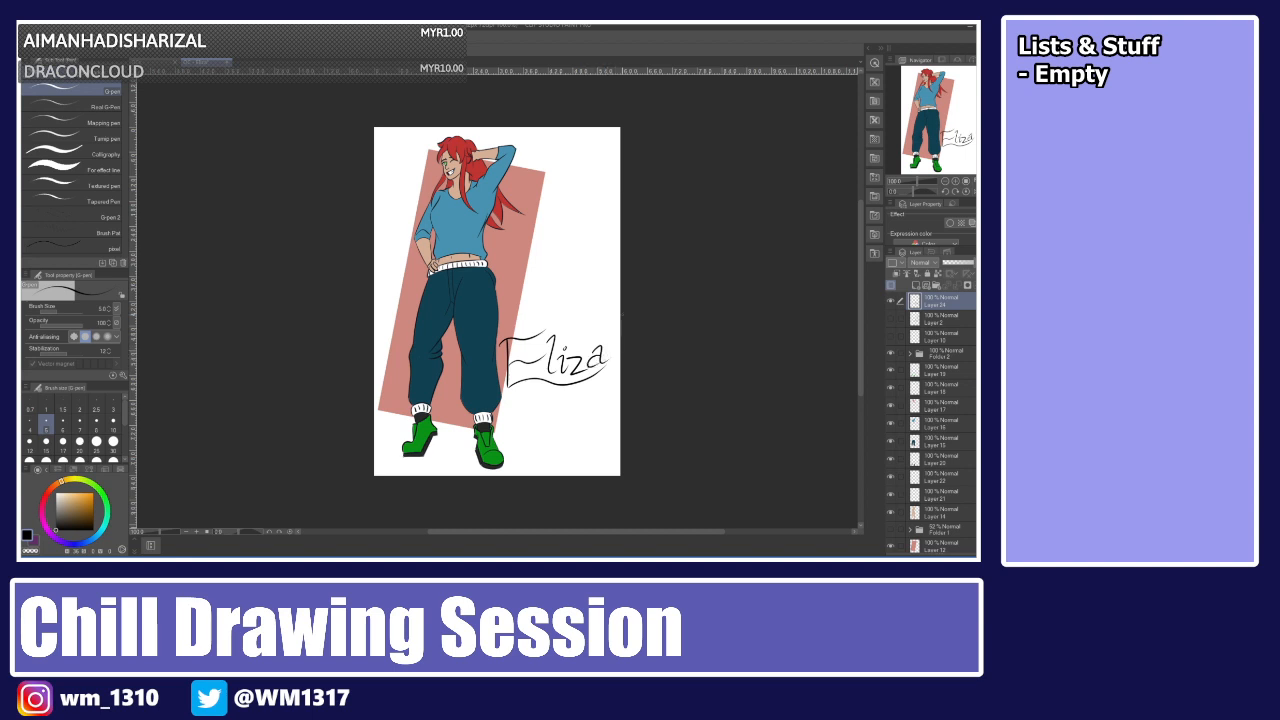
pyautogui.hotkey('ctrl', 'z')
pyautogui.hotkey('ctrl', 'z')
pyautogui.hotkey('ctrl', 'z')
pyautogui.hotkey('ctrl', 'z')
pyautogui.hotkey('ctrl', 'z')
pyautogui.hotkey('ctrl', 'z')
pyautogui.hotkey('ctrl', 'z')
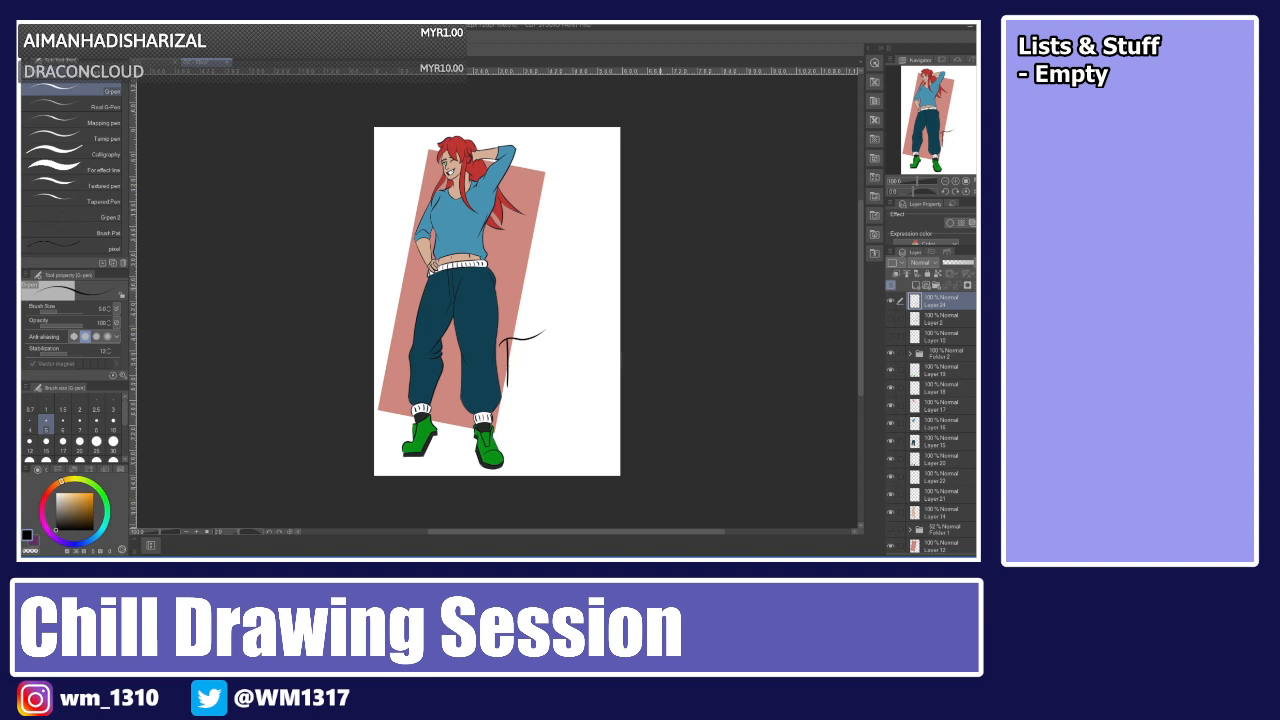
pyautogui.hotkey('ctrl', 'z')
pyautogui.hotkey('ctrl', 'z')
# Letter the name ELIZA in capitals beside the character's legs and underline it with two strokes.
pyautogui.moveTo(513, 326)
pyautogui.mouseDown()
pyautogui.moveTo(506, 372)
pyautogui.moveTo(538, 323)
pyautogui.moveTo(536, 375)
pyautogui.moveTo(541, 342)
pyautogui.moveTo(550, 367)
pyautogui.moveTo(600, 362)
pyautogui.moveTo(604, 336)
pyautogui.moveTo(614, 366)
pyautogui.mouseUp()
pyautogui.hotkey('ctrl', 'z')
pyautogui.moveTo(600, 350); pyautogui.dragTo(610, 349)
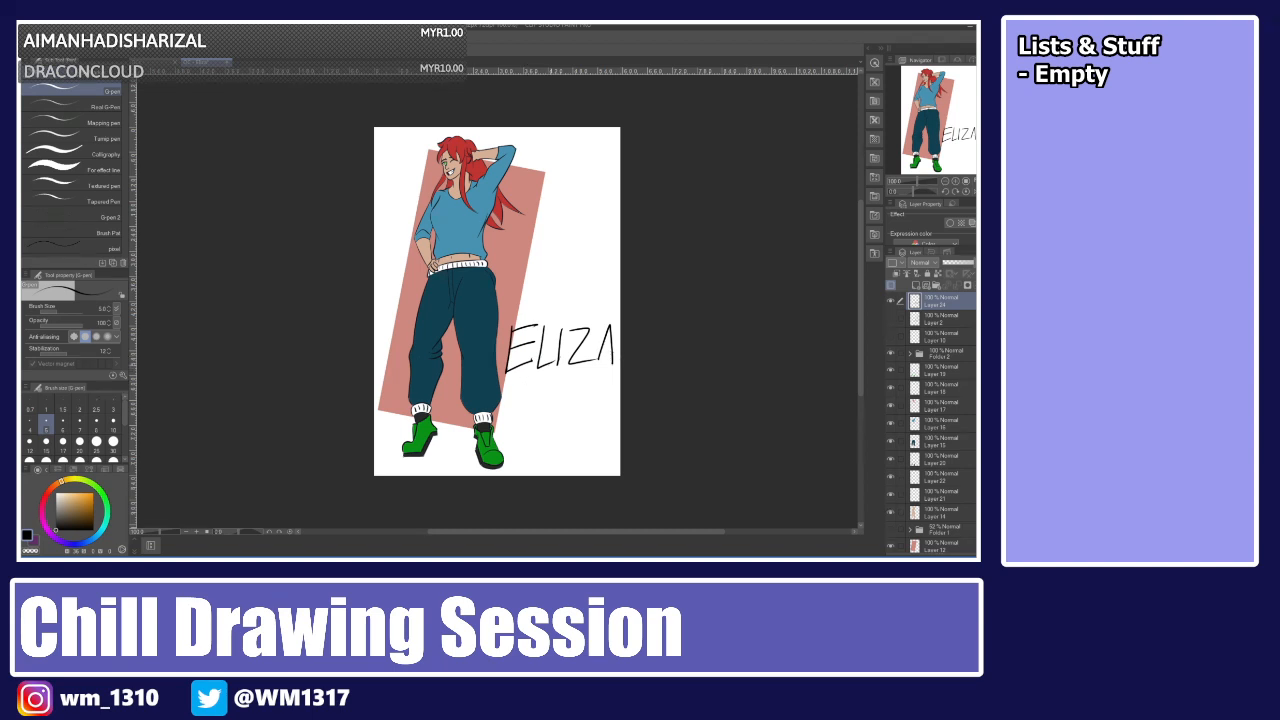
pyautogui.hotkey('ctrl', 'z')
pyautogui.hotkey('ctrl', 'z')
pyautogui.hotkey('ctrl', 'z')
pyautogui.moveTo(559, 334)
pyautogui.mouseDown()
pyautogui.moveTo(557, 362)
pyautogui.moveTo(588, 358)
pyautogui.mouseUp()
pyautogui.moveTo(591, 361)
pyautogui.mouseDown()
pyautogui.moveTo(600, 327)
pyautogui.moveTo(604, 362)
pyautogui.mouseUp()
pyautogui.moveTo(592, 347); pyautogui.dragTo(607, 345)
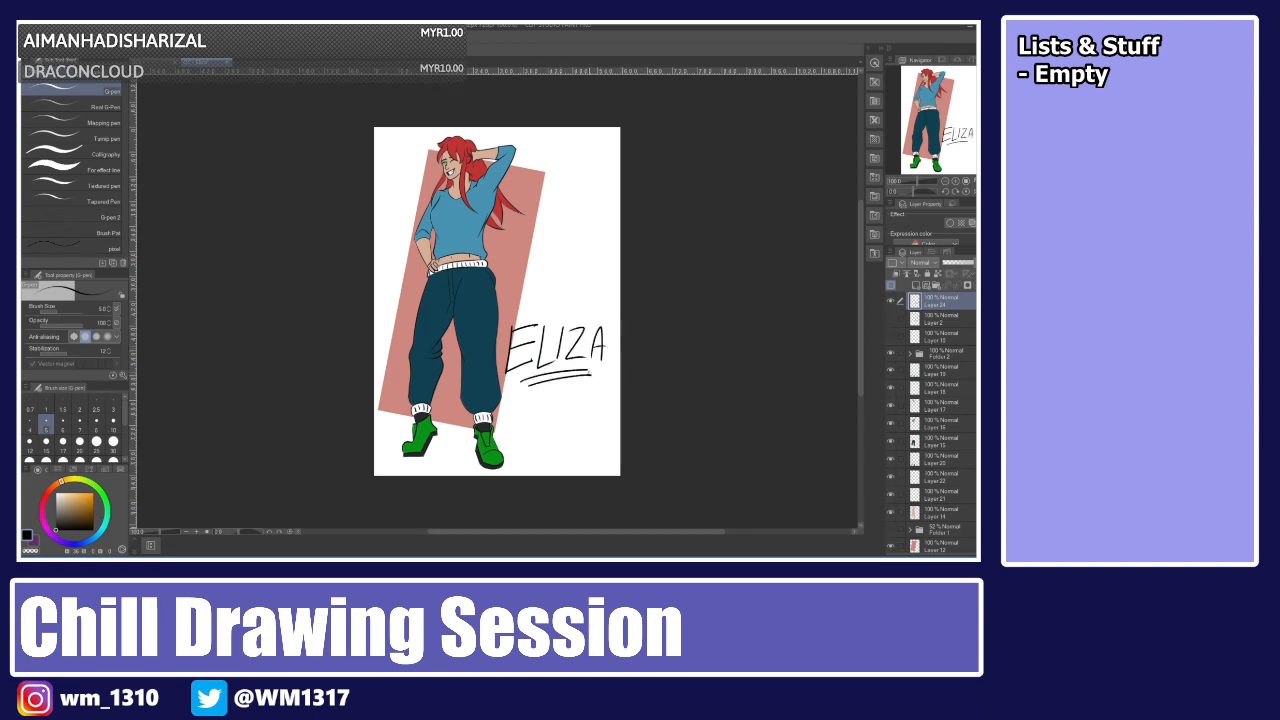
pyautogui.moveTo(522, 383)
pyautogui.mouseDown()
pyautogui.moveTo(584, 370)
pyautogui.moveTo(569, 383)
pyautogui.mouseUp()
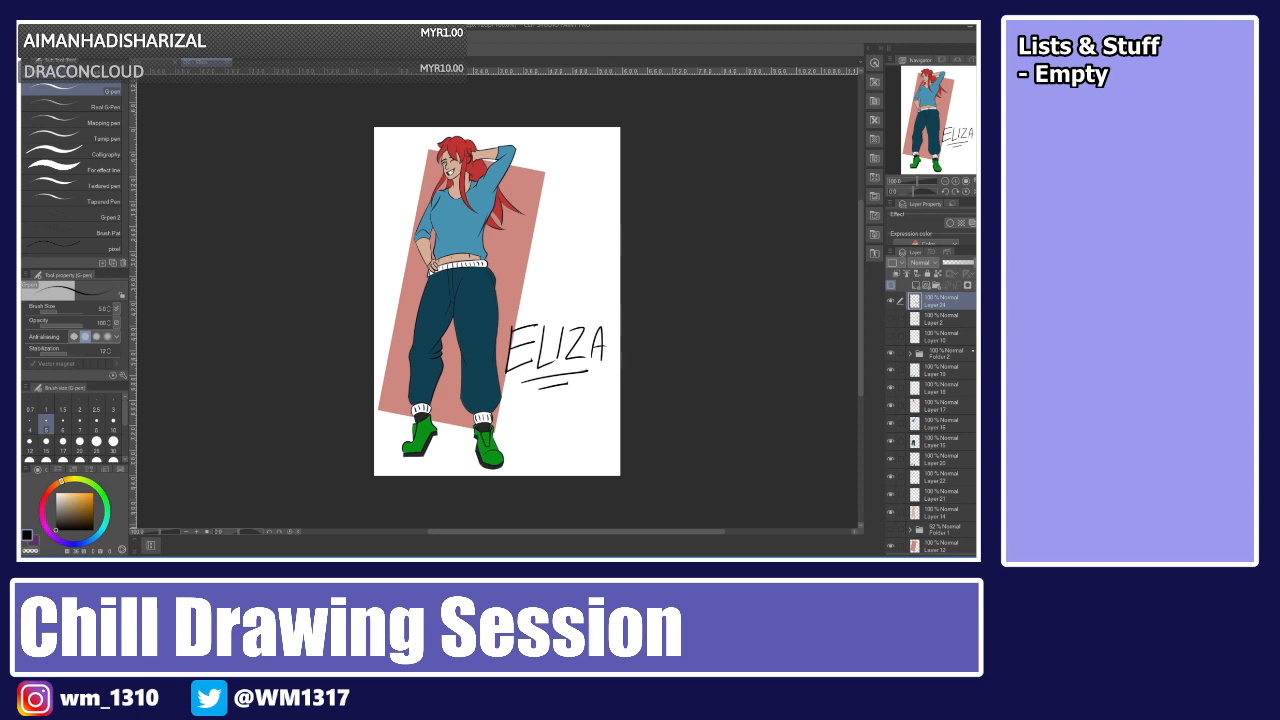
# Show the cream background layer again and select it.
pyautogui.scroll(-2, 930, 430)
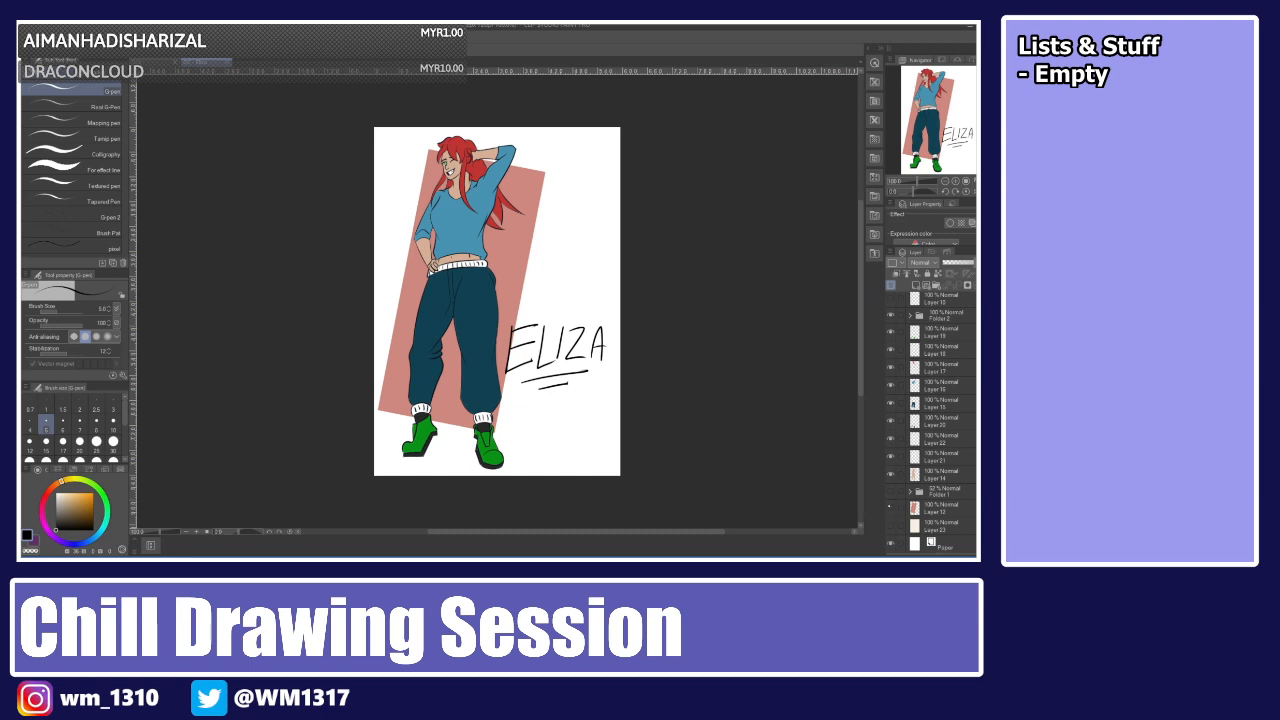
pyautogui.click(892, 508)
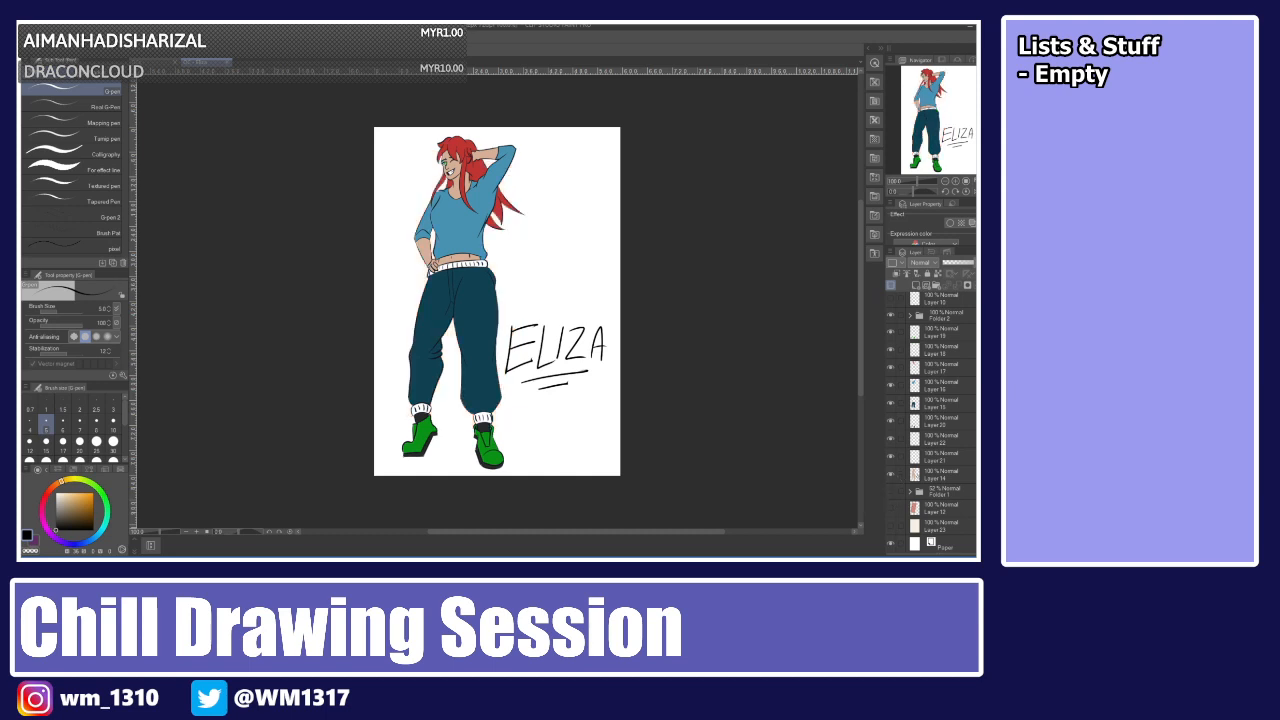
pyautogui.click(943, 524)
pyautogui.click(891, 525)
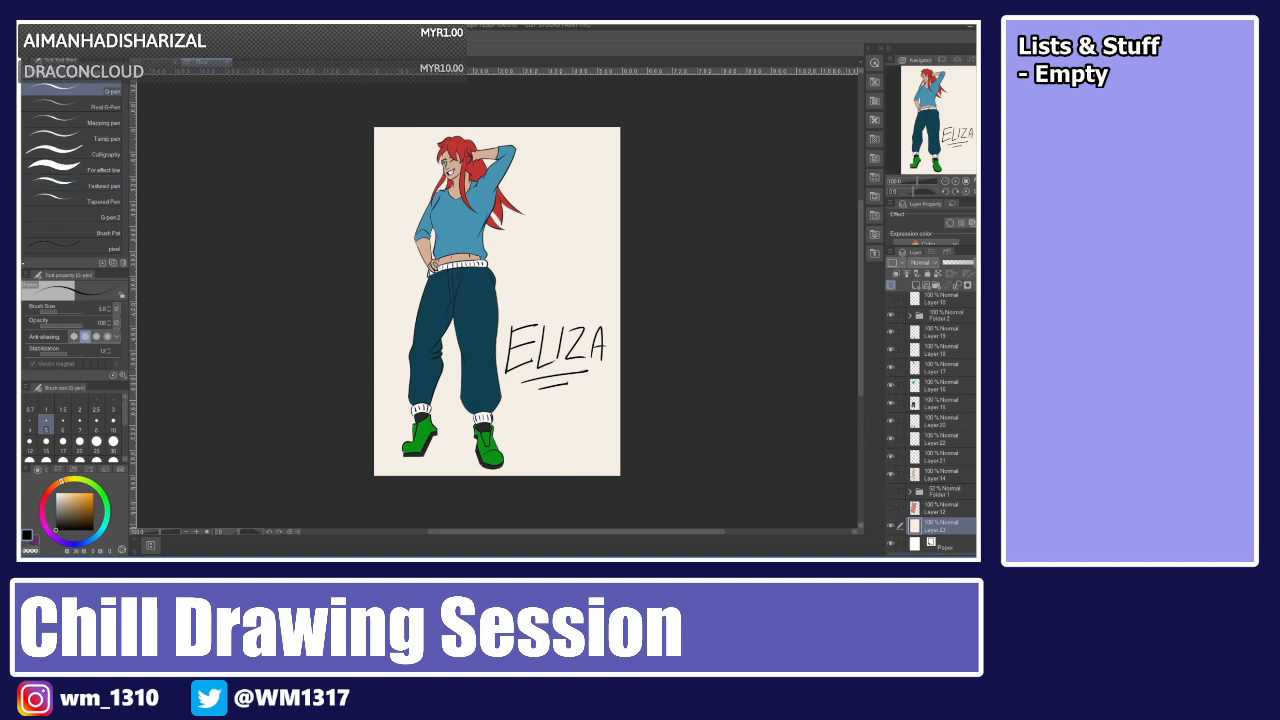
pyautogui.press('g')
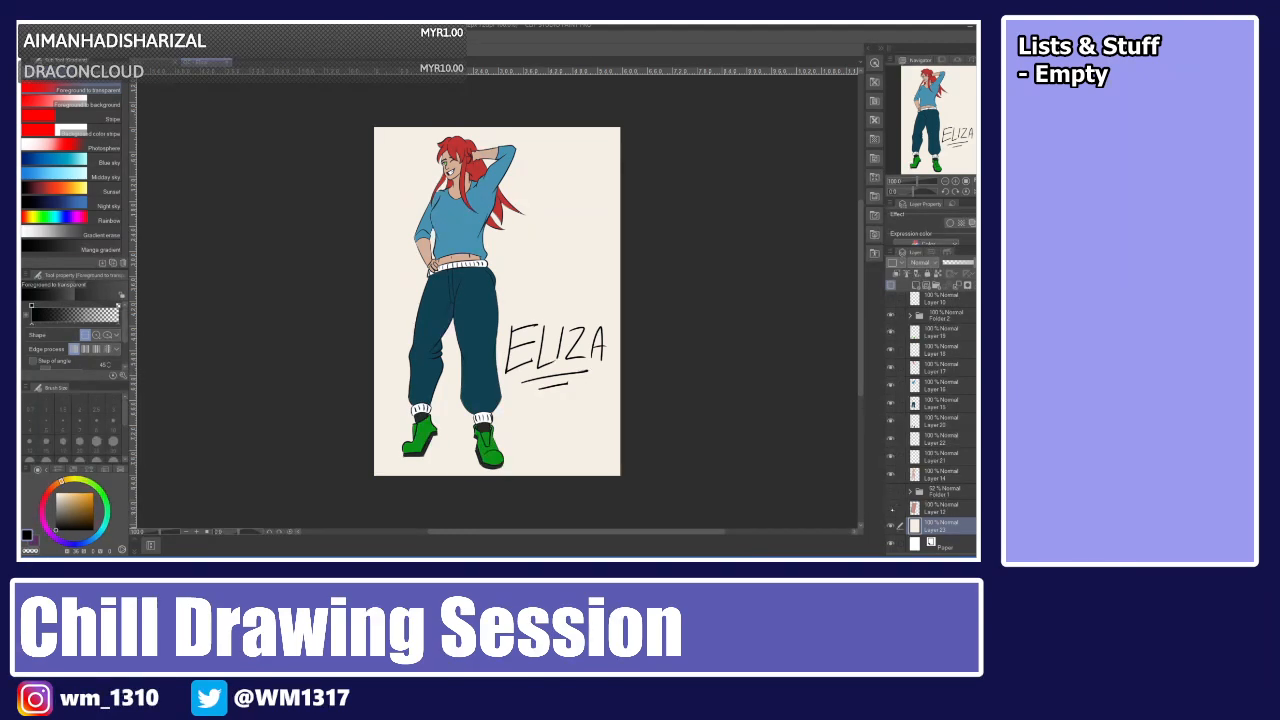
pyautogui.click(891, 509)
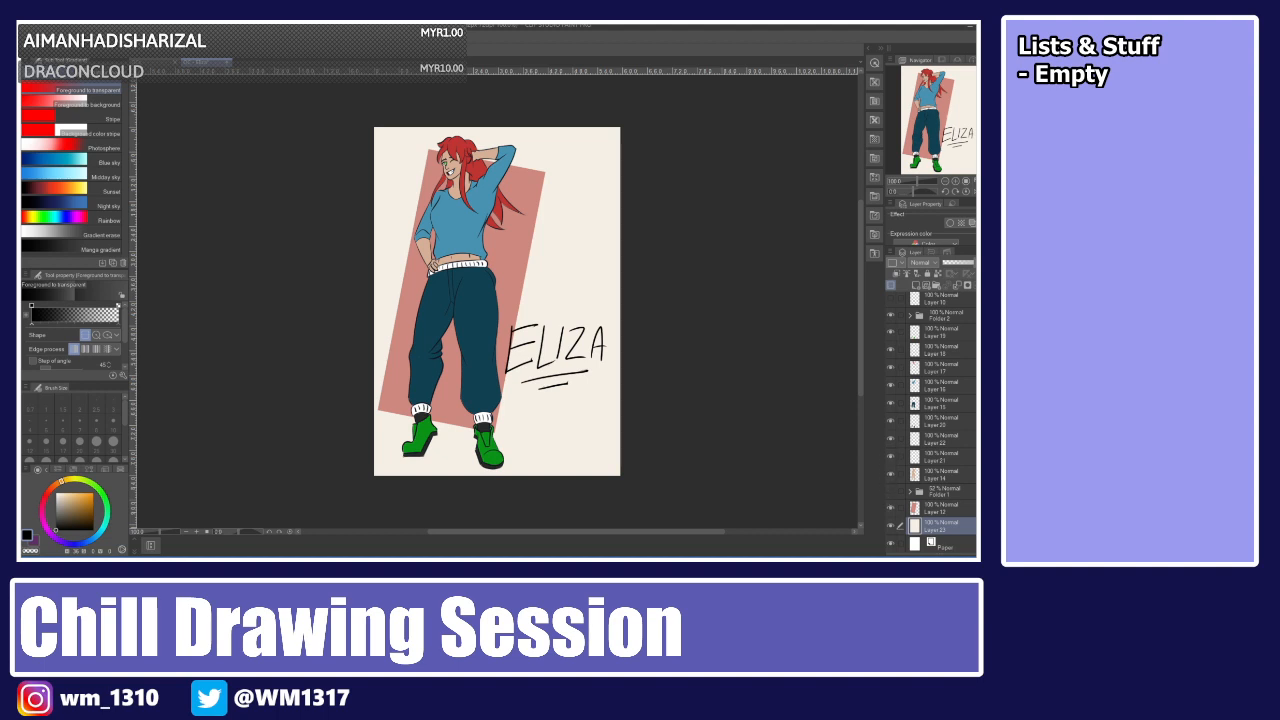
pyautogui.press('u')
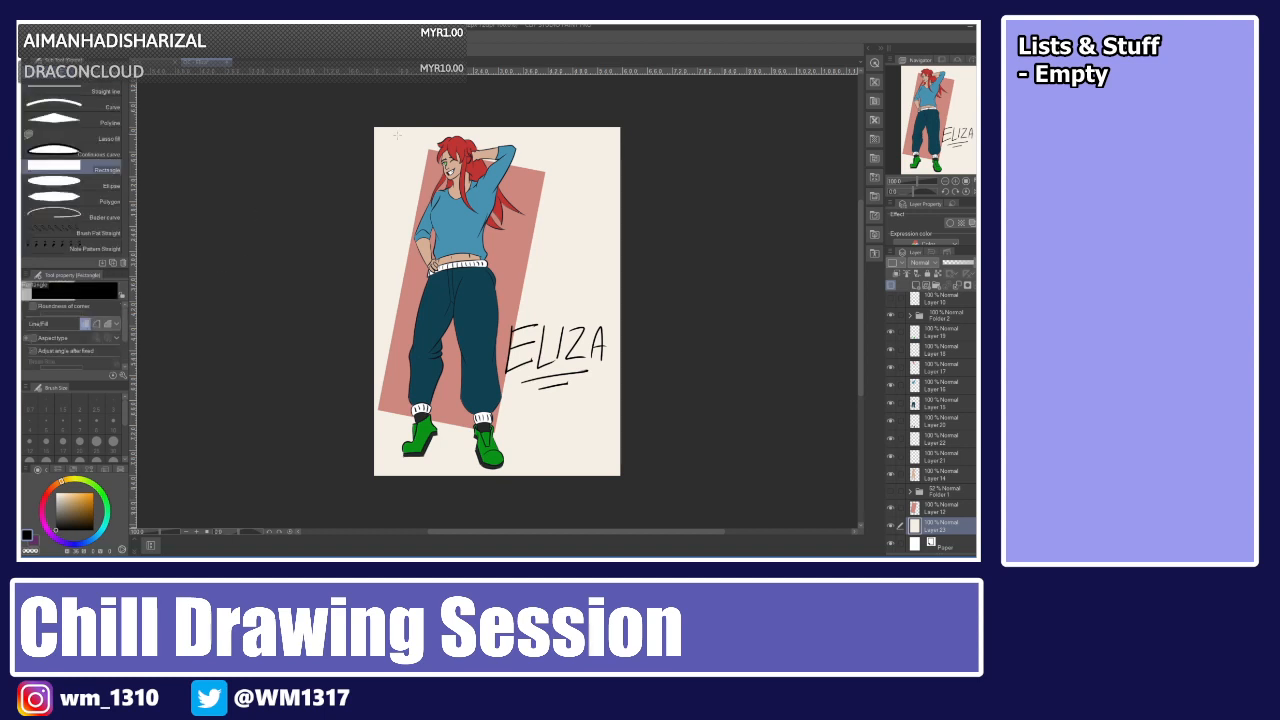
pyautogui.moveTo(377, 129); pyautogui.dragTo(617, 470)
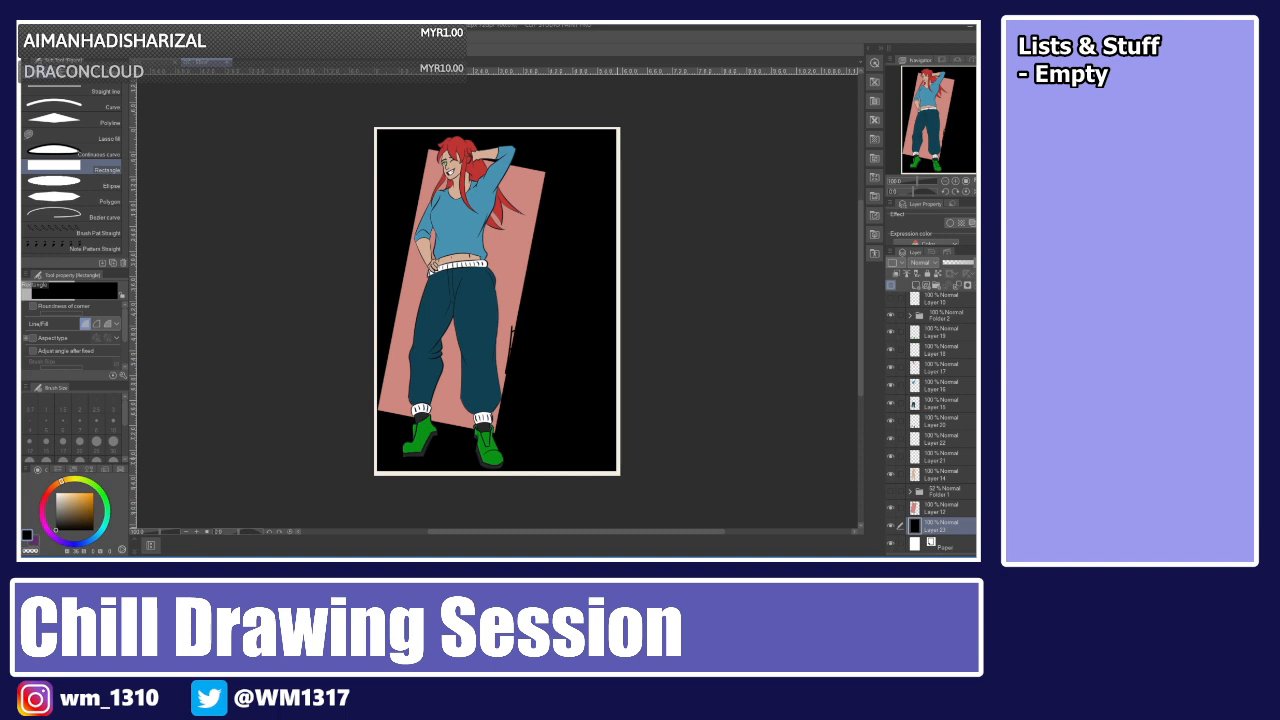
pyautogui.hotkey('ctrl', 'z')
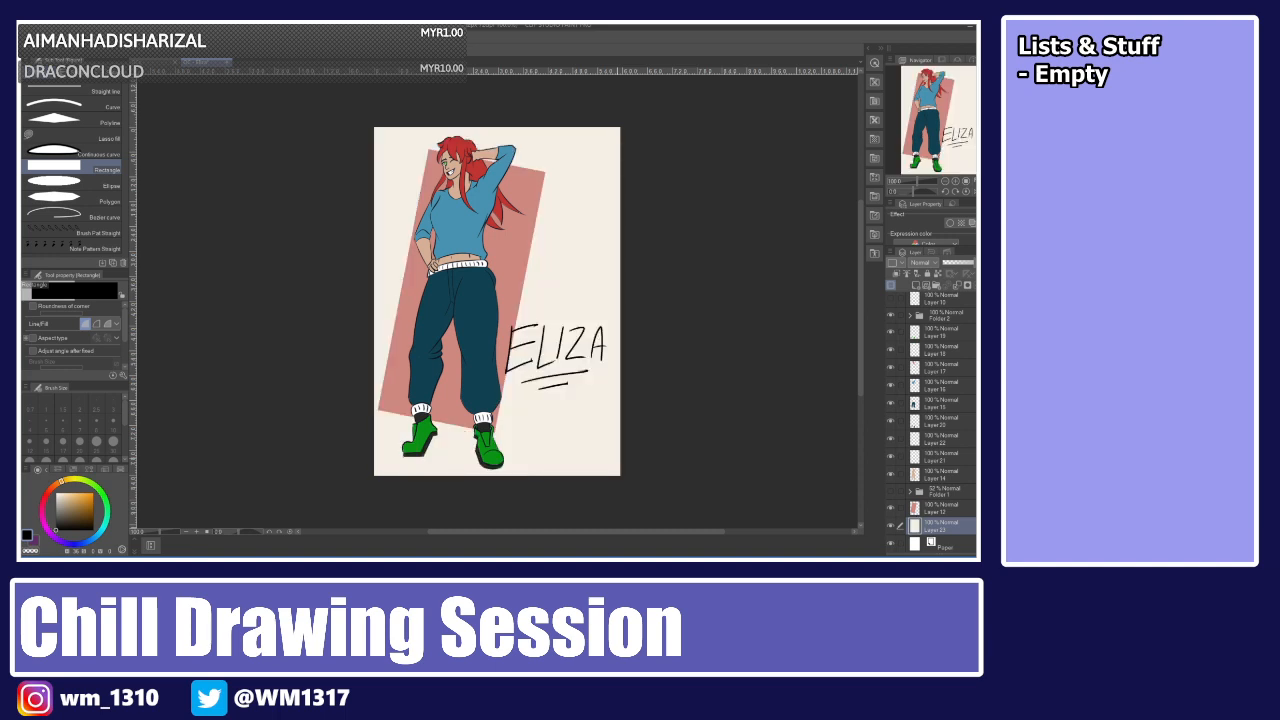
# Select a thin border strip around the page edges by inverting a rectangular selection just inside the page.
pyautogui.press('m')
pyautogui.click(91, 91)
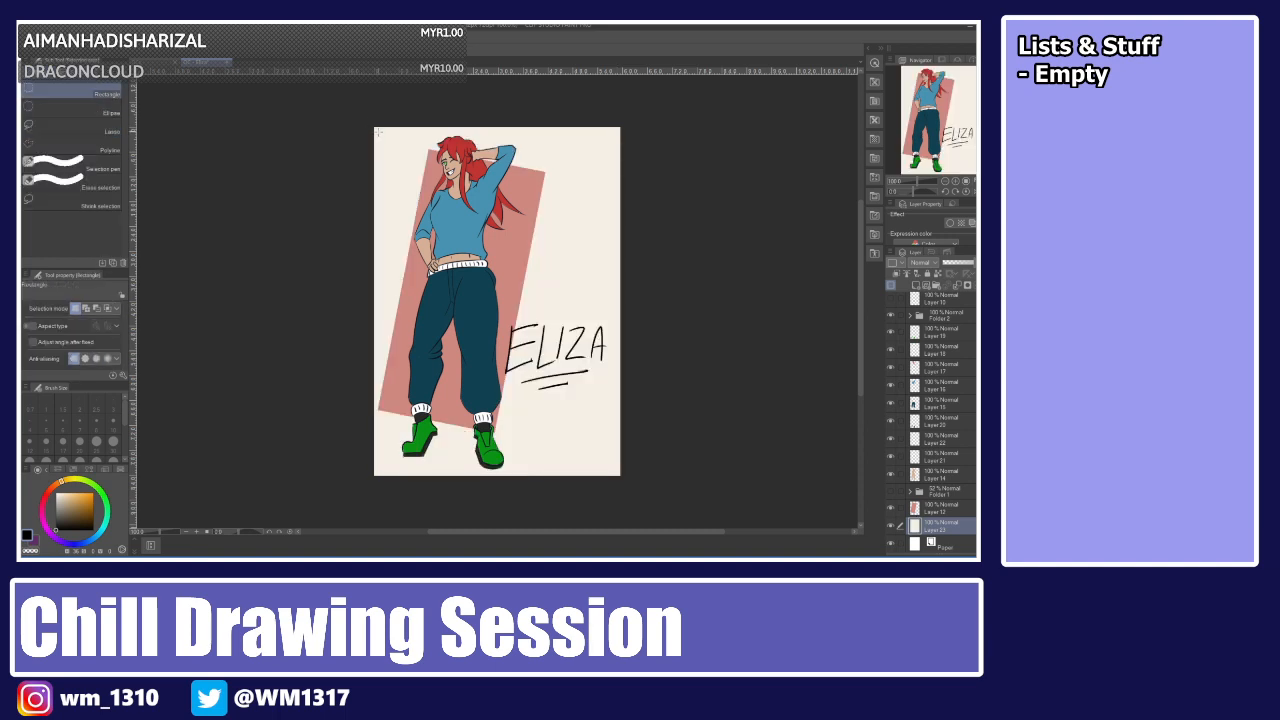
pyautogui.moveTo(381, 133); pyautogui.dragTo(612, 464)
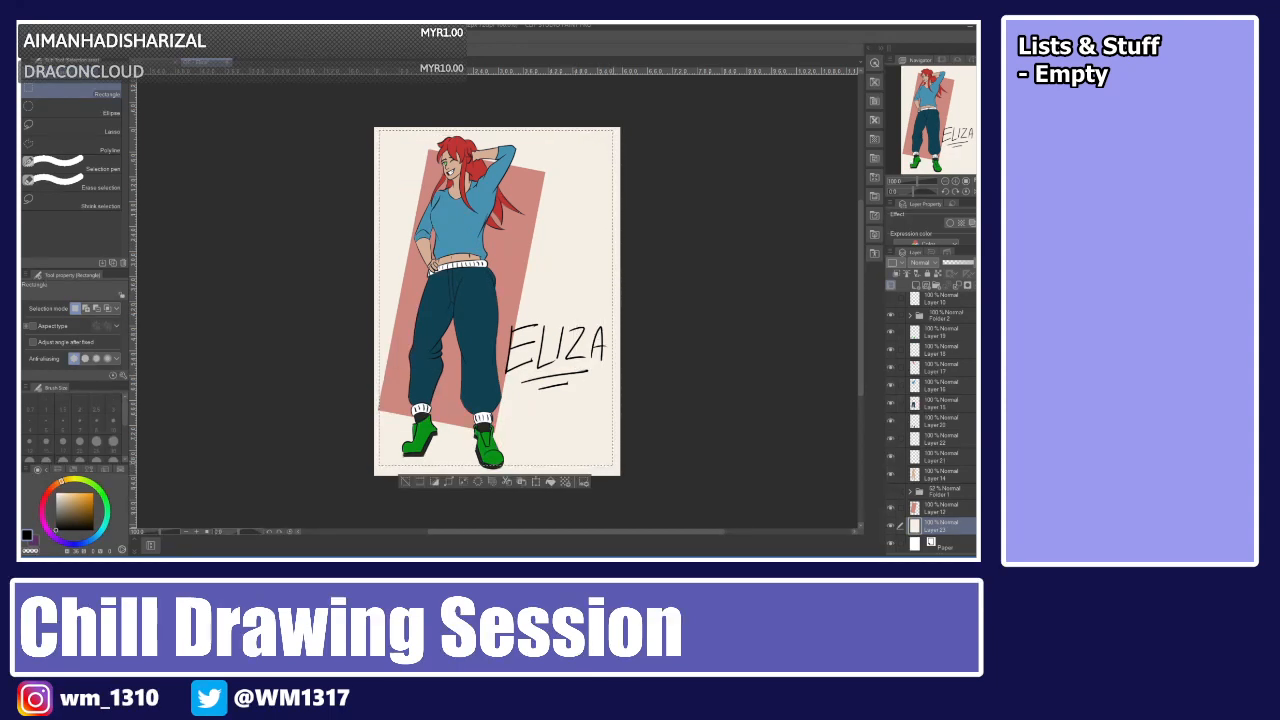
pyautogui.hotkey('ctrl', 'shift', 'i')
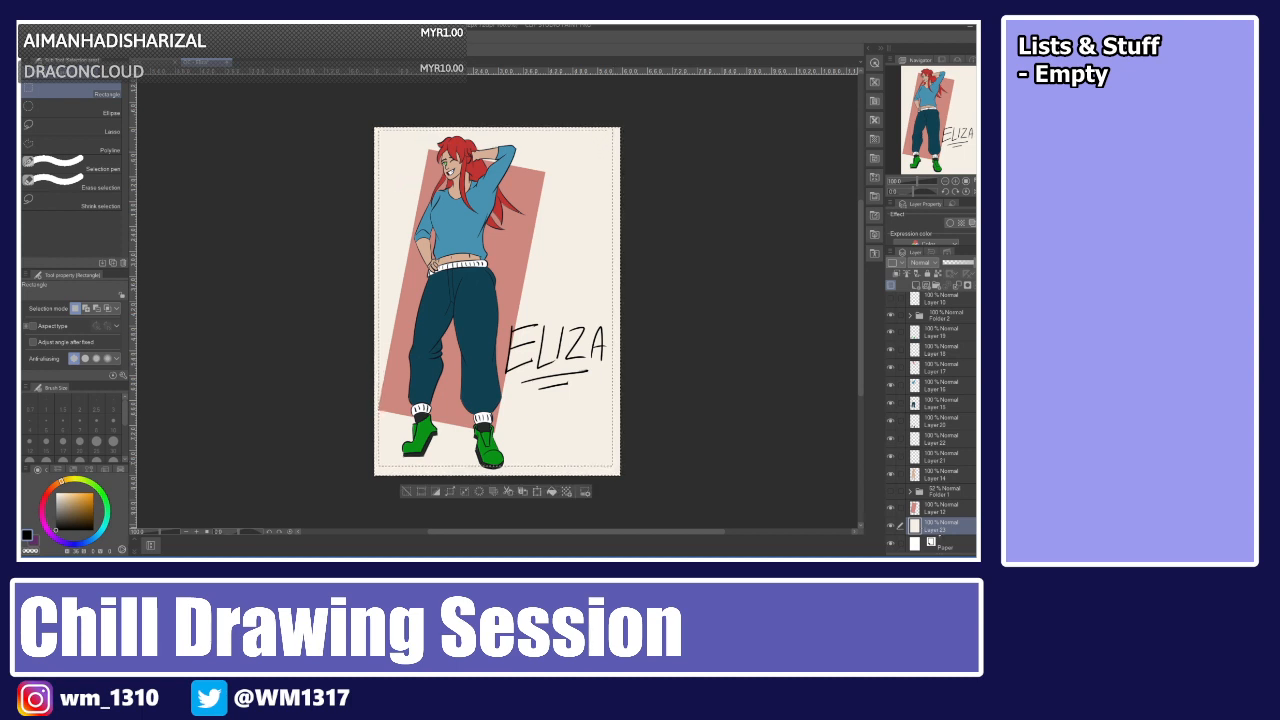
# On a new layer, fill the border selection with a dark maroon and deselect.
pyautogui.click(916, 286)
pyautogui.click(47, 493)
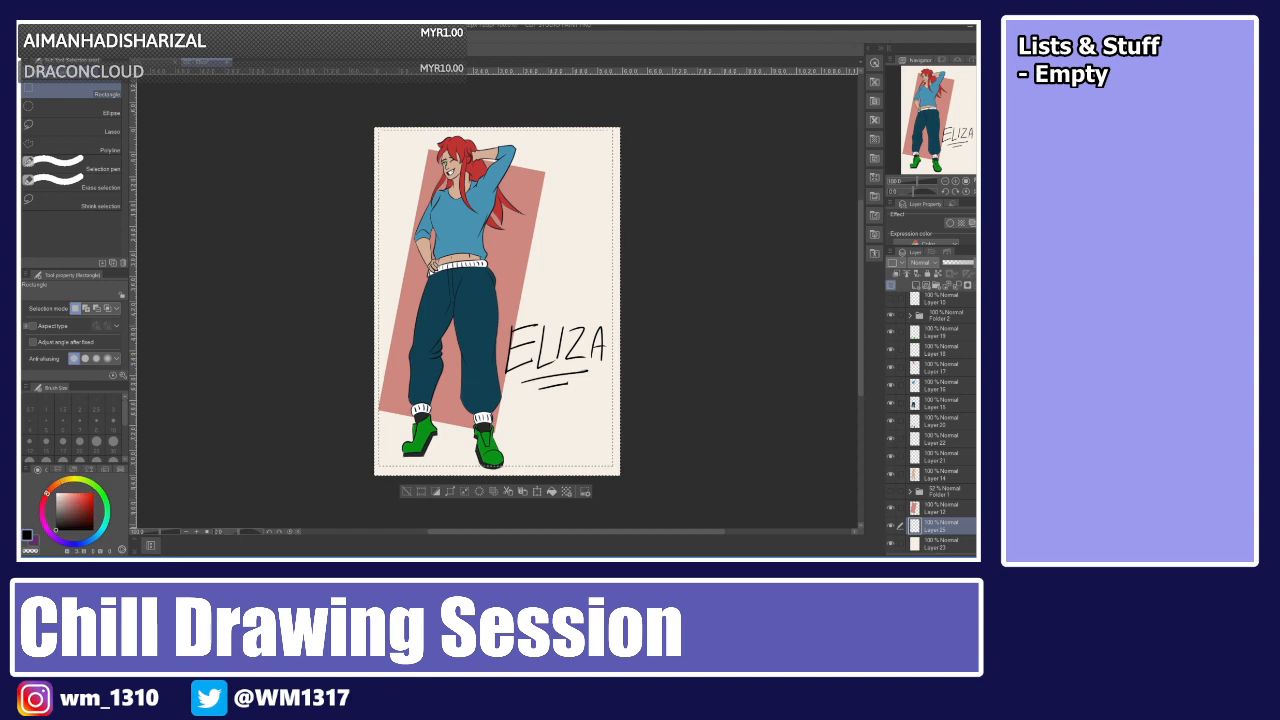
pyautogui.click(79, 519)
pyautogui.press('g')
pyautogui.click(620, 296)
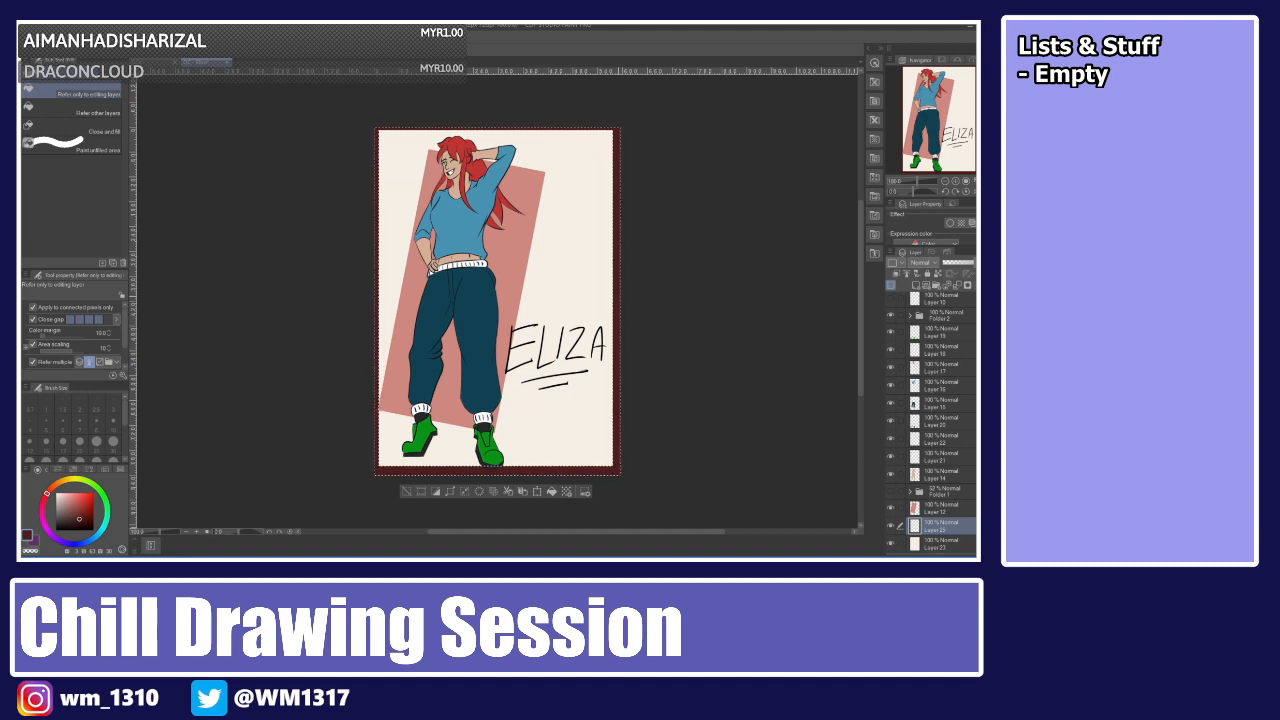
pyautogui.hotkey('ctrl', 'd')
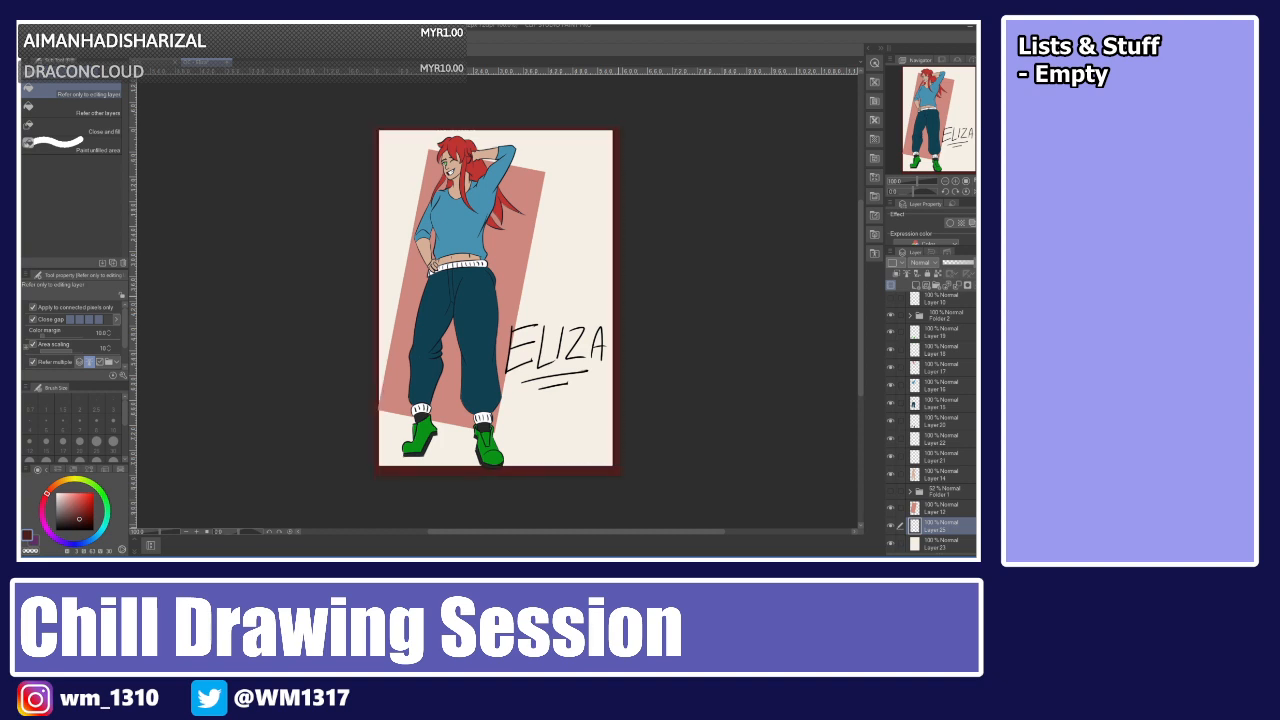
pyautogui.hotkey('ctrl', 'z')
pyautogui.hotkey('ctrl', 'z')
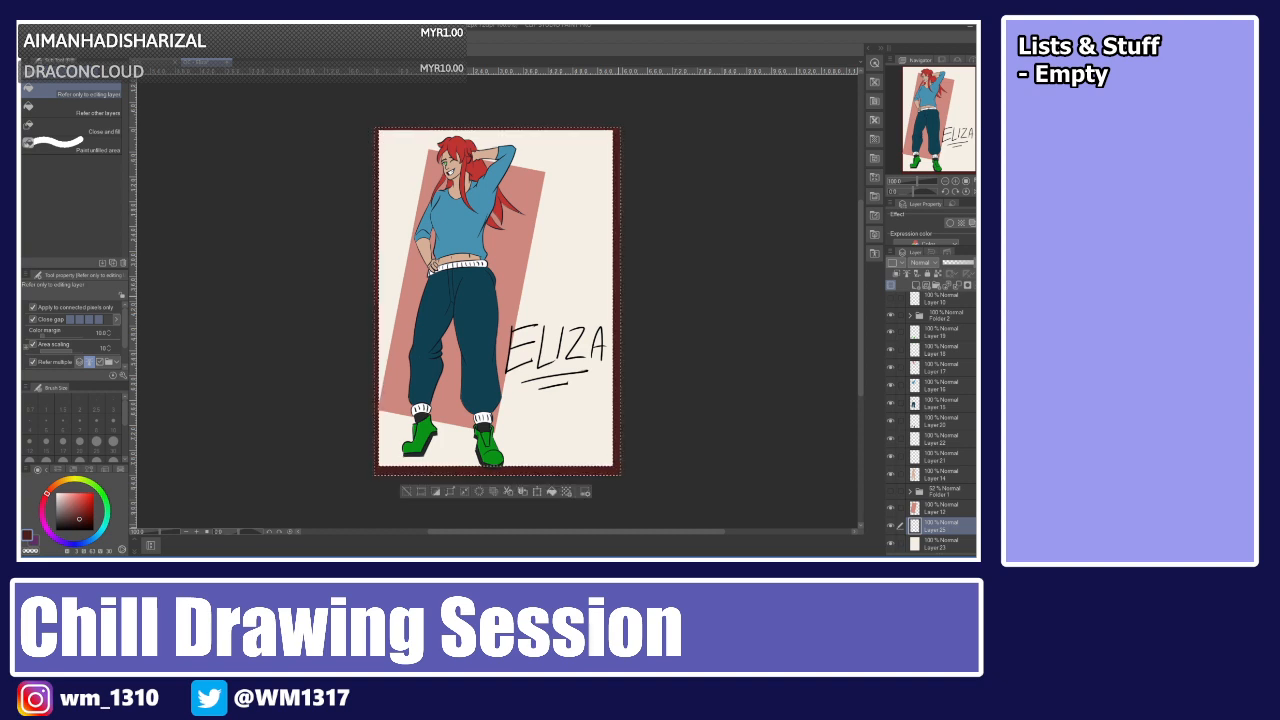
pyautogui.hotkey('ctrl', 'd')
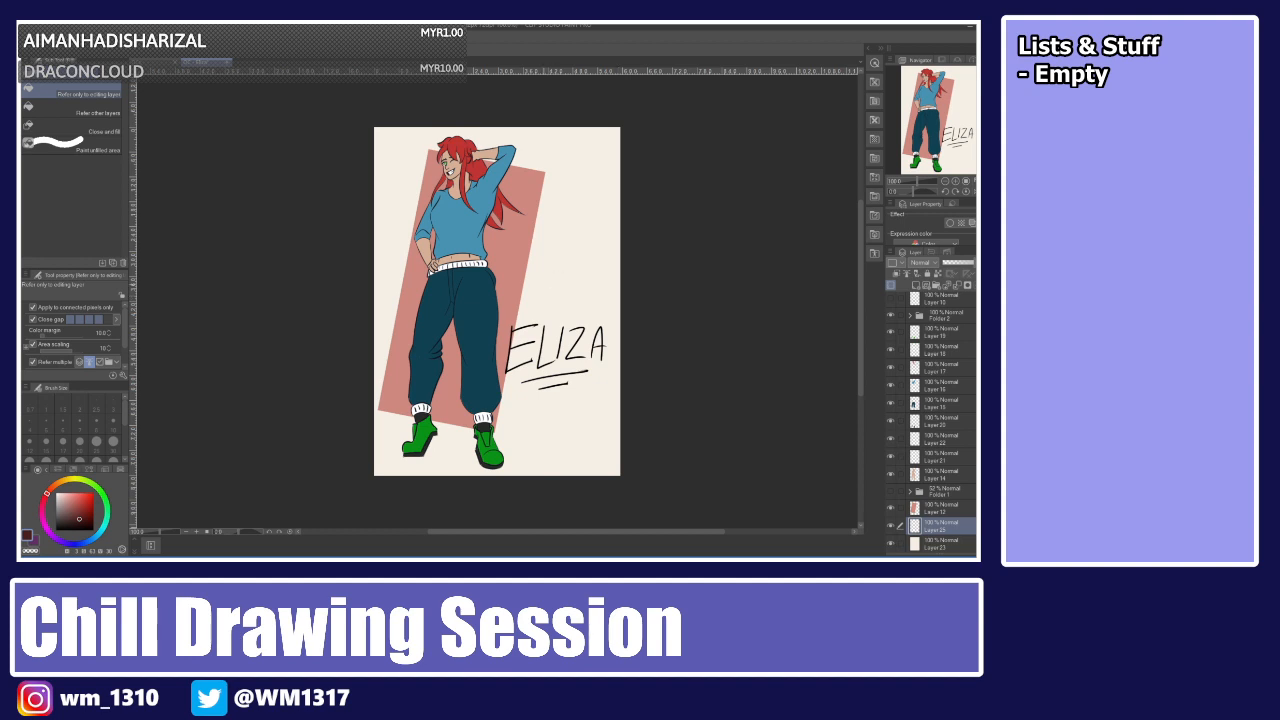
# Select the lettering layer and sign a small dark red signature near the bottom-right corner.
pyautogui.click(930, 367)
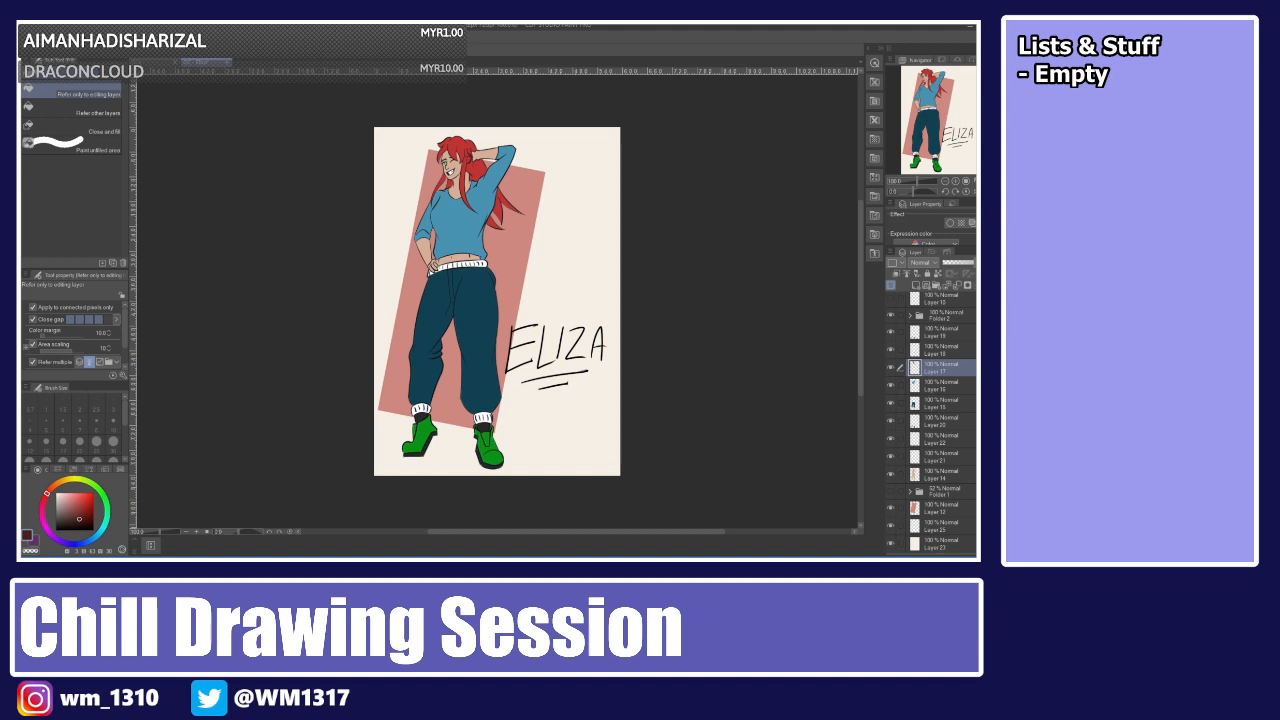
pyautogui.click(947, 300)
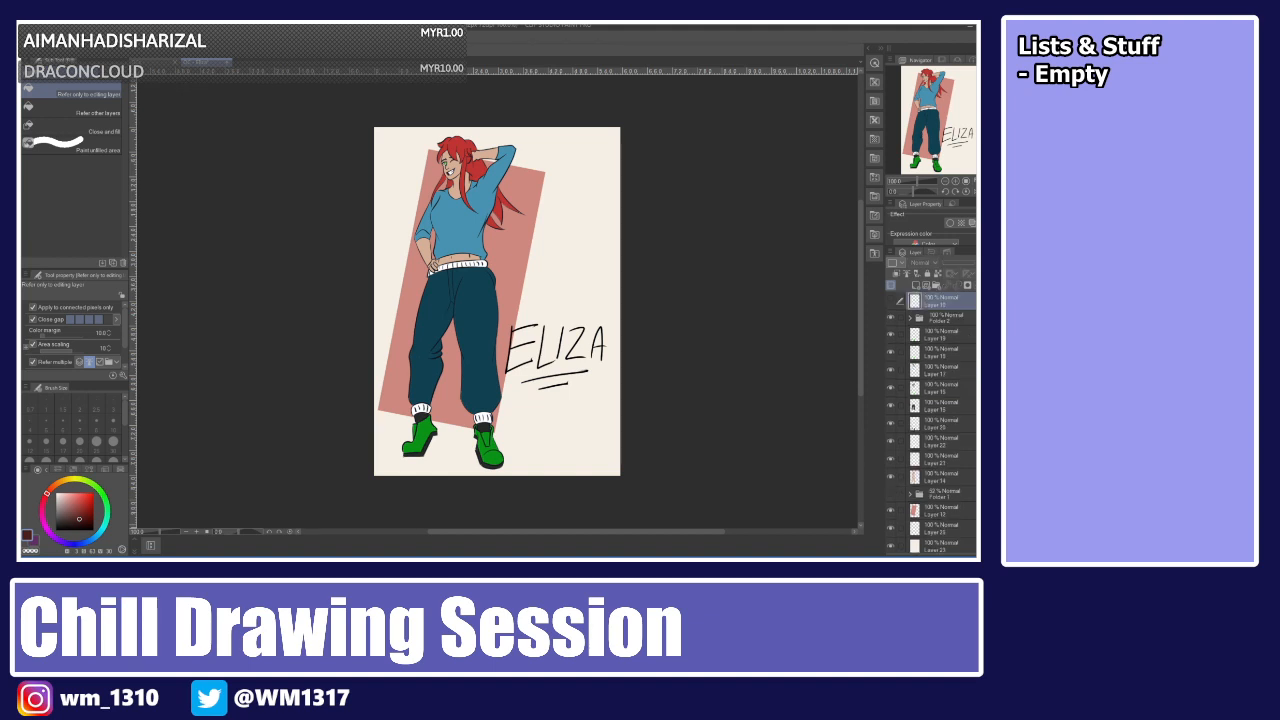
pyautogui.scroll(2, 948, 304)
pyautogui.click(948, 303)
pyautogui.click(950, 321)
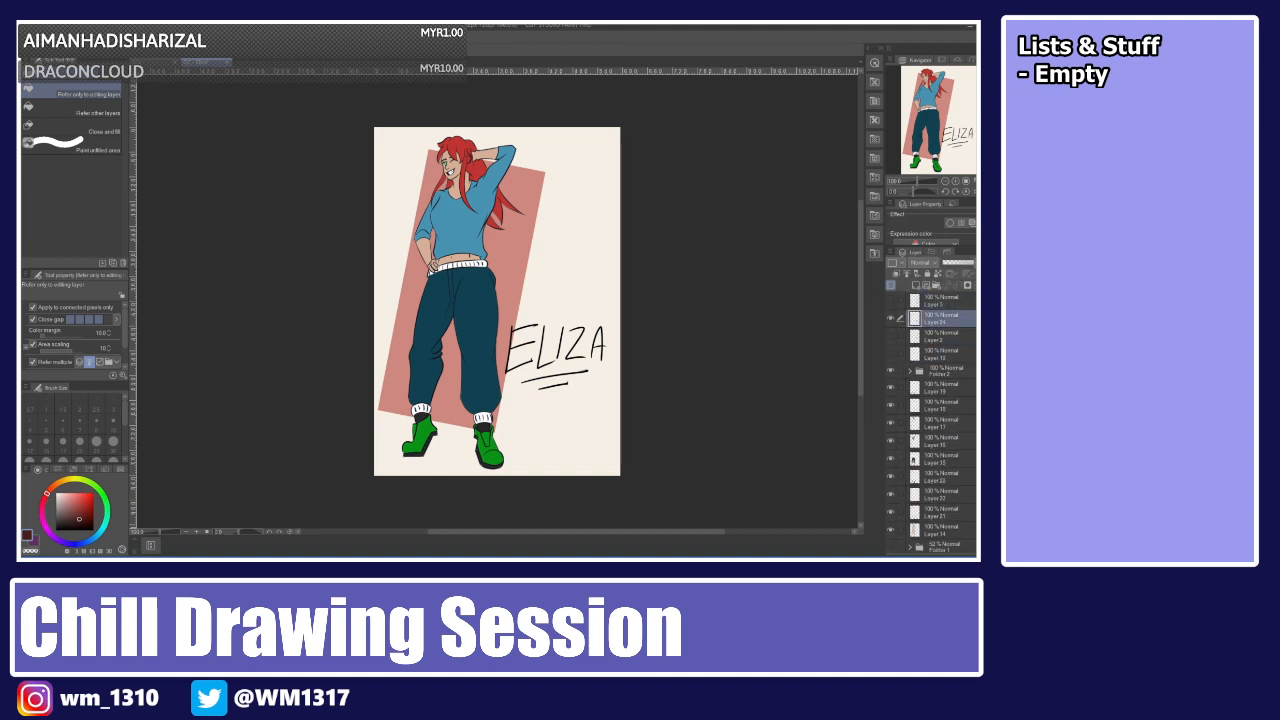
pyautogui.press('p')
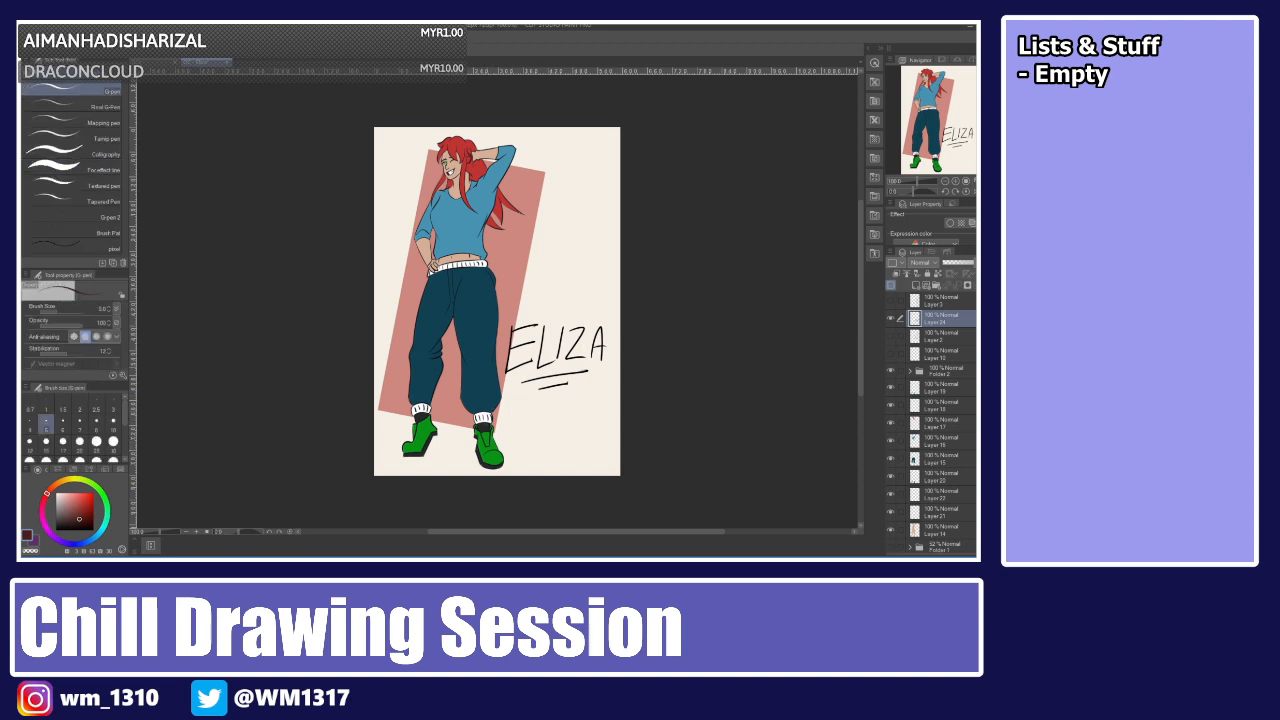
pyautogui.moveTo(503, 259)
pyautogui.mouseDown()
pyautogui.moveTo(531, 247)
pyautogui.moveTo(536, 265)
pyautogui.mouseUp()
pyautogui.hotkey('ctrl', 'z')
pyautogui.moveTo(545, 425)
pyautogui.mouseDown()
pyautogui.moveTo(566, 452)
pyautogui.moveTo(592, 441)
pyautogui.mouseUp()
pyautogui.hotkey('ctrl', 'z')
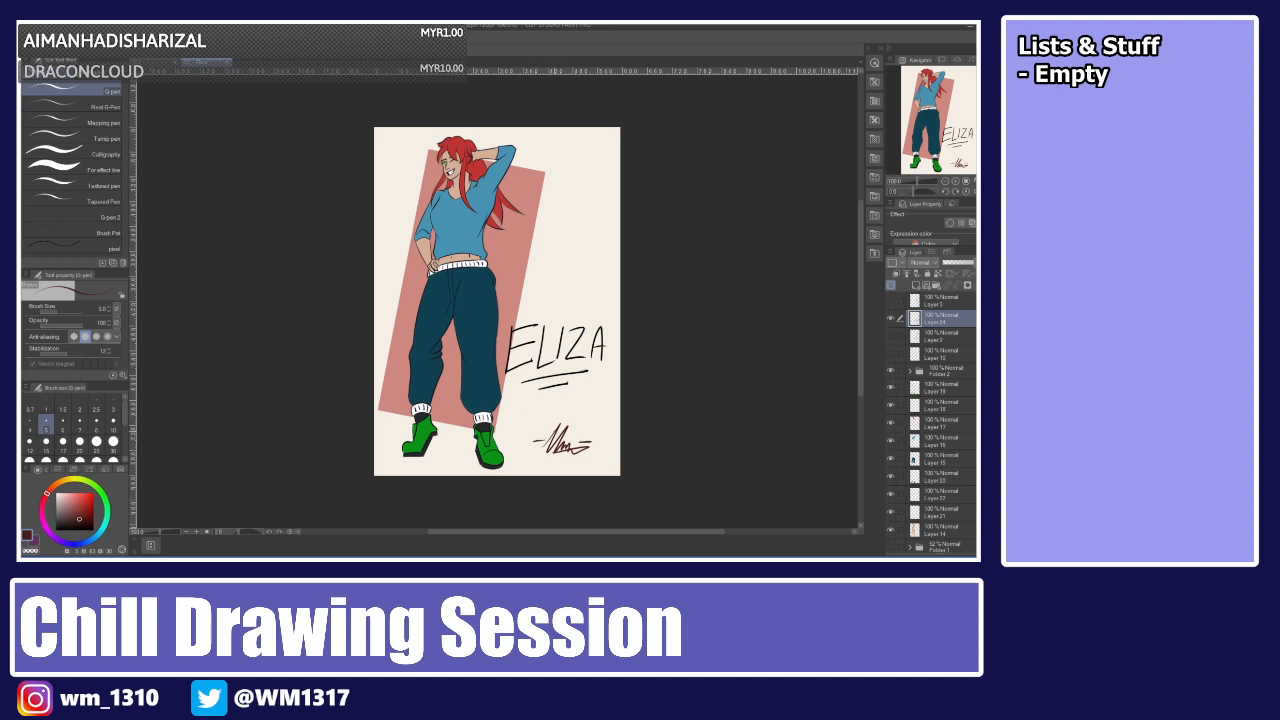
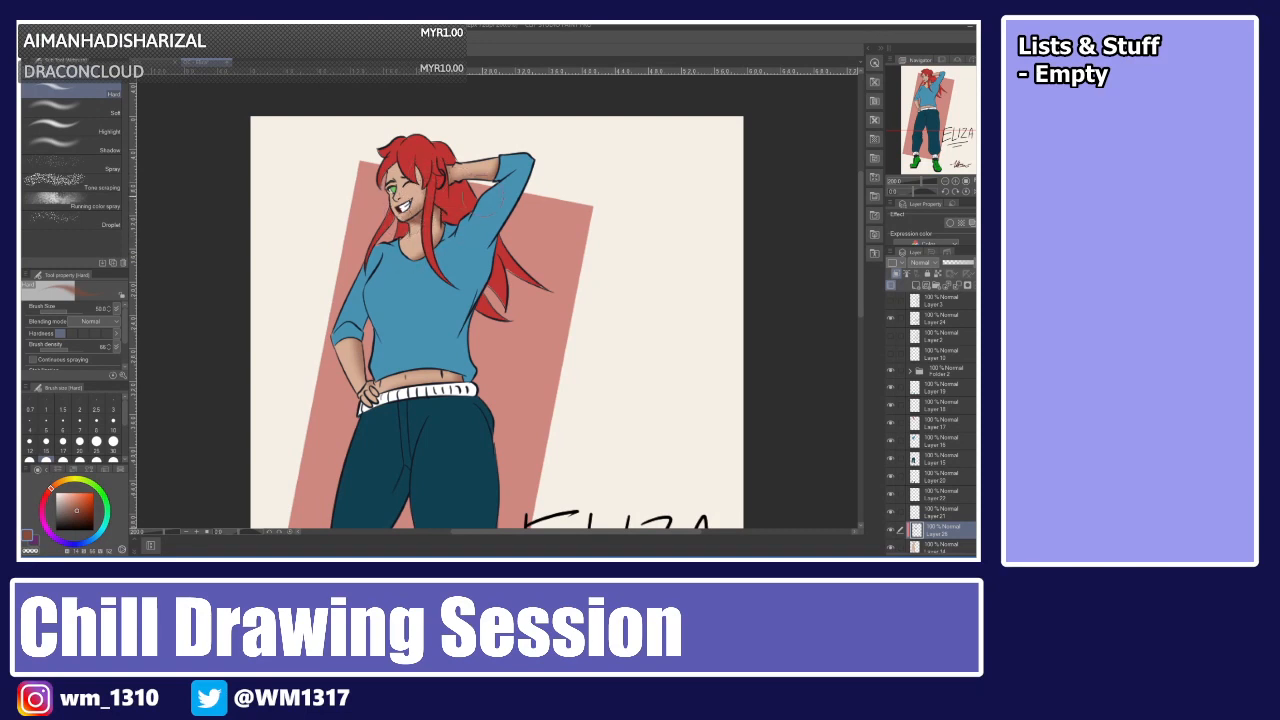
# Zoom in on the character's face and dab a soft stroke on the cheek.
pyautogui.scroll(5, 491, 202)
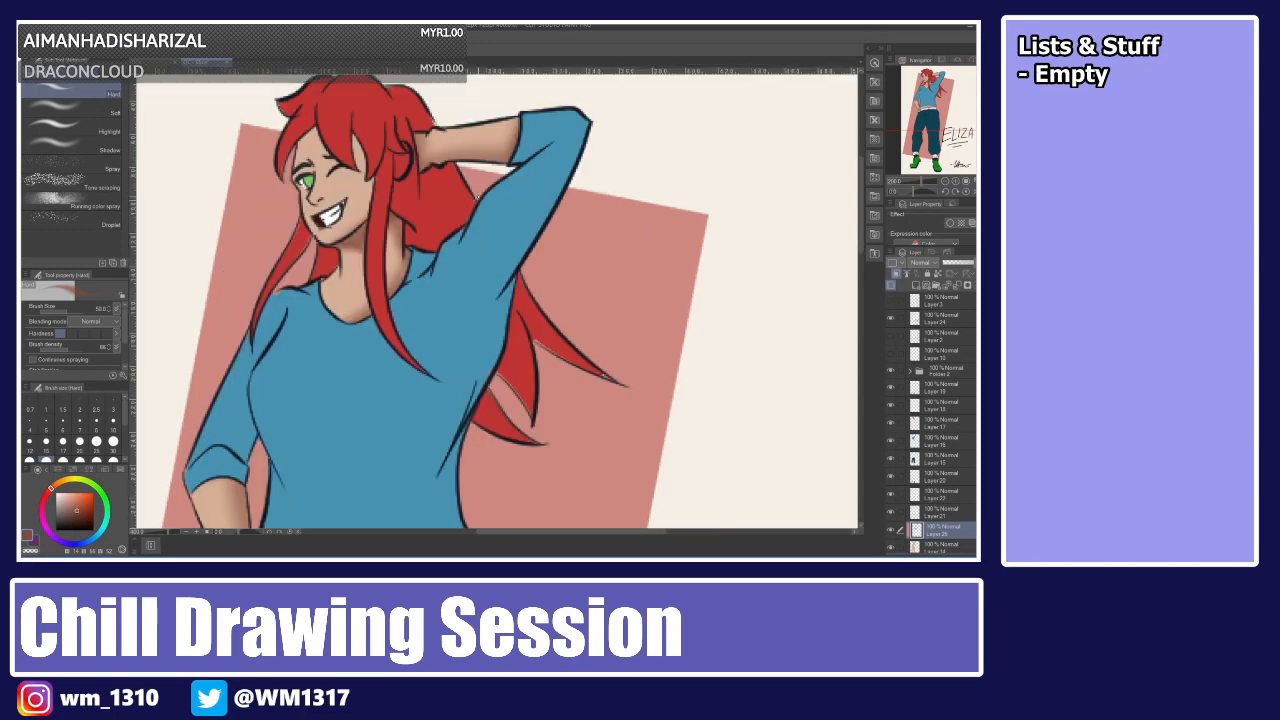
pyautogui.click(46, 459)
pyautogui.moveTo(548, 531); pyautogui.dragTo(518, 531)
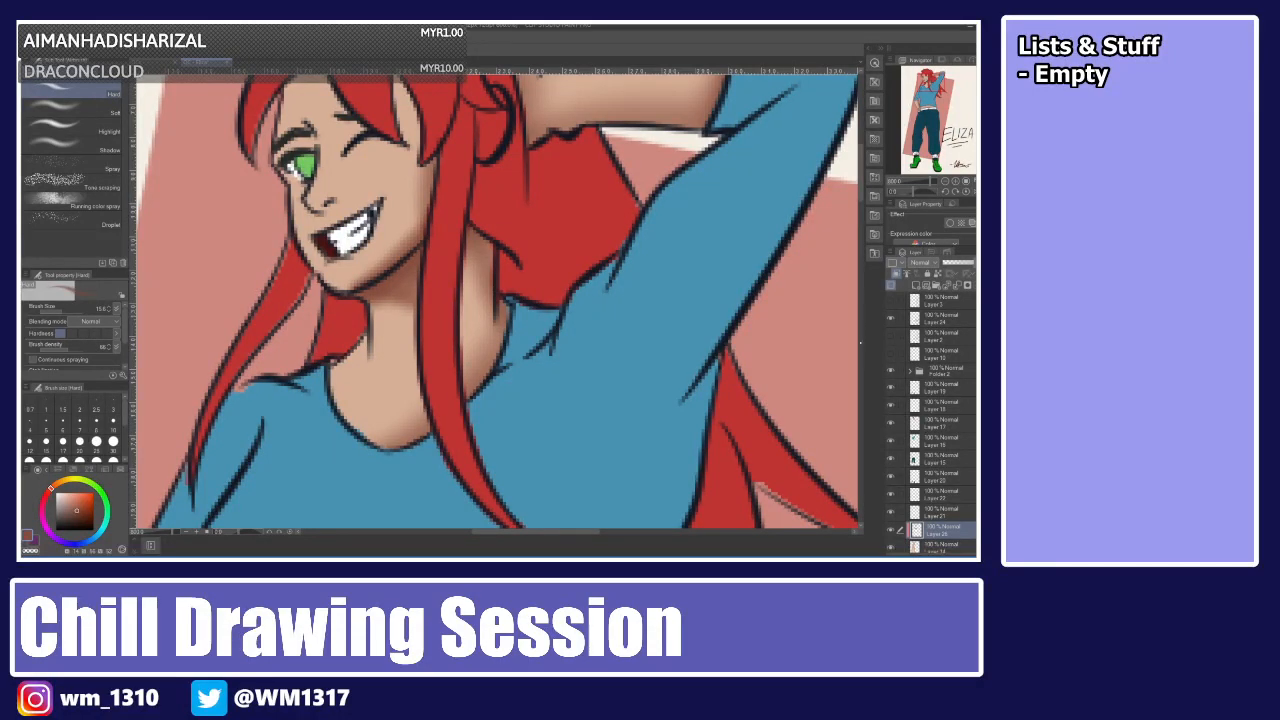
pyautogui.scroll(2, 840, 172)
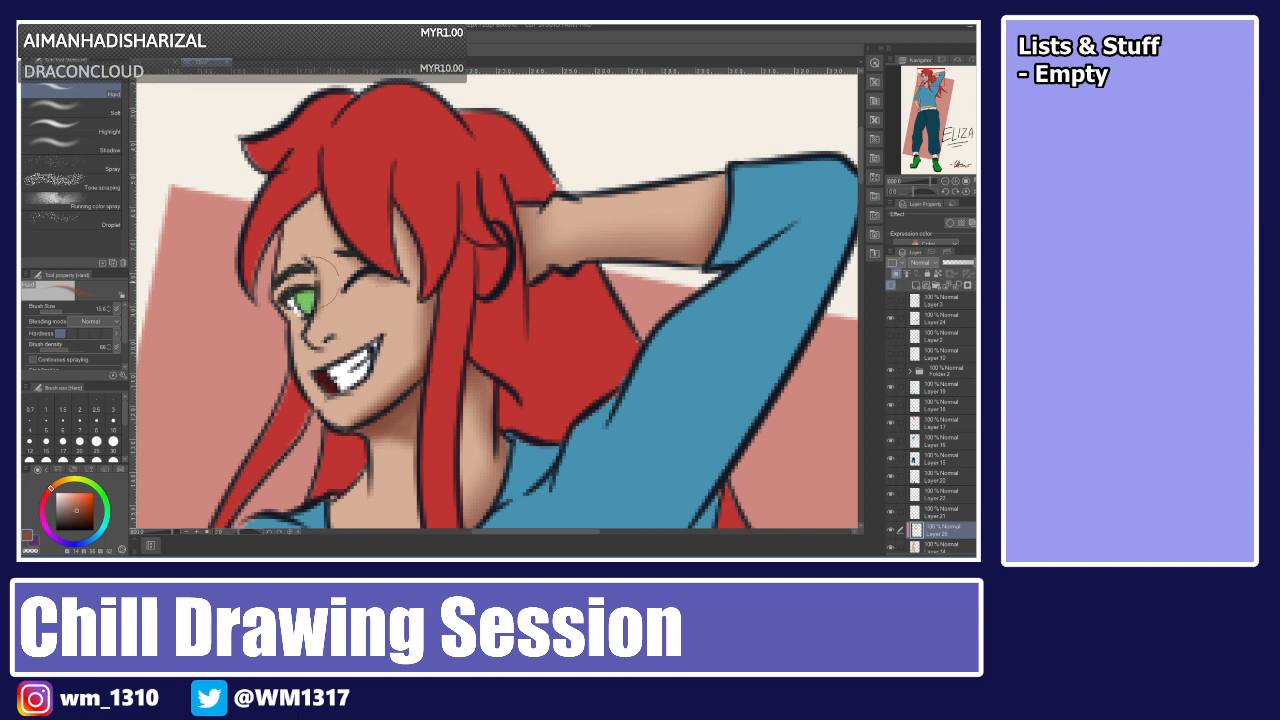
pyautogui.moveTo(339, 314); pyautogui.dragTo(322, 331)
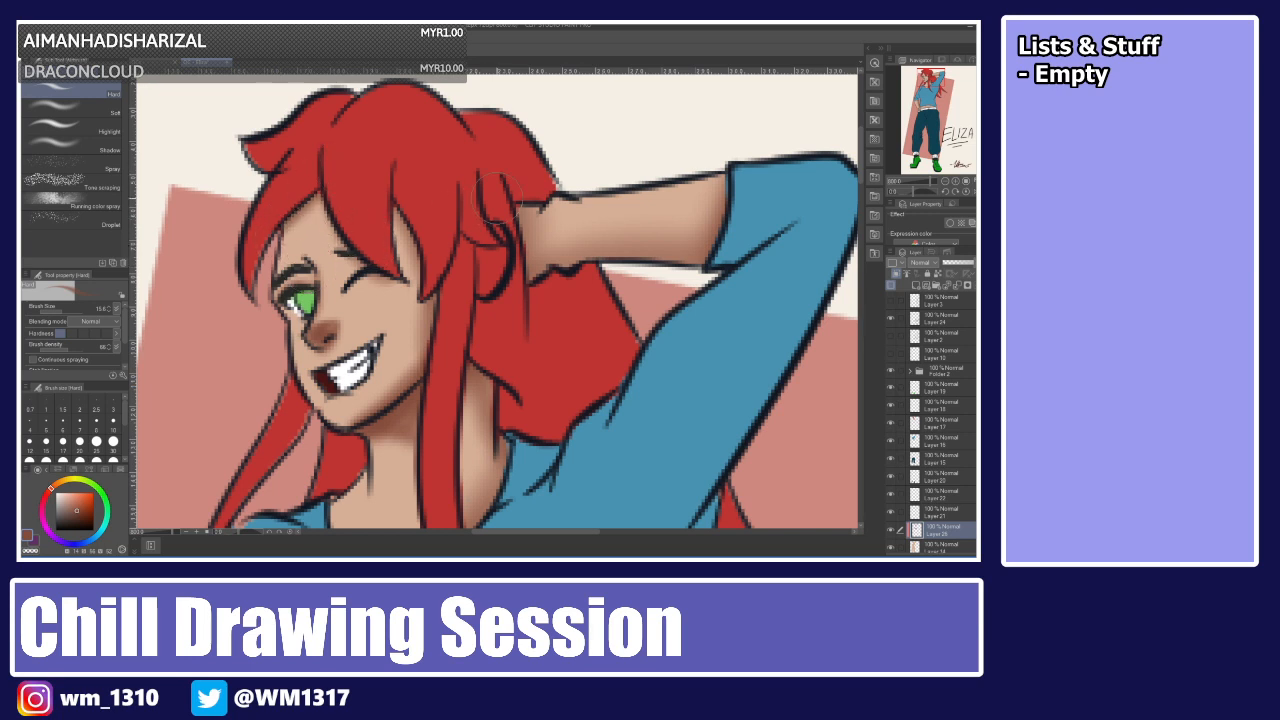
# Add a new clipped layer, choose a reddish skin-shading colour and undo a trial stroke down the neck.
pyautogui.click(915, 285)
pyautogui.click(896, 273)
pyautogui.click(45, 496)
pyautogui.click(75, 502)
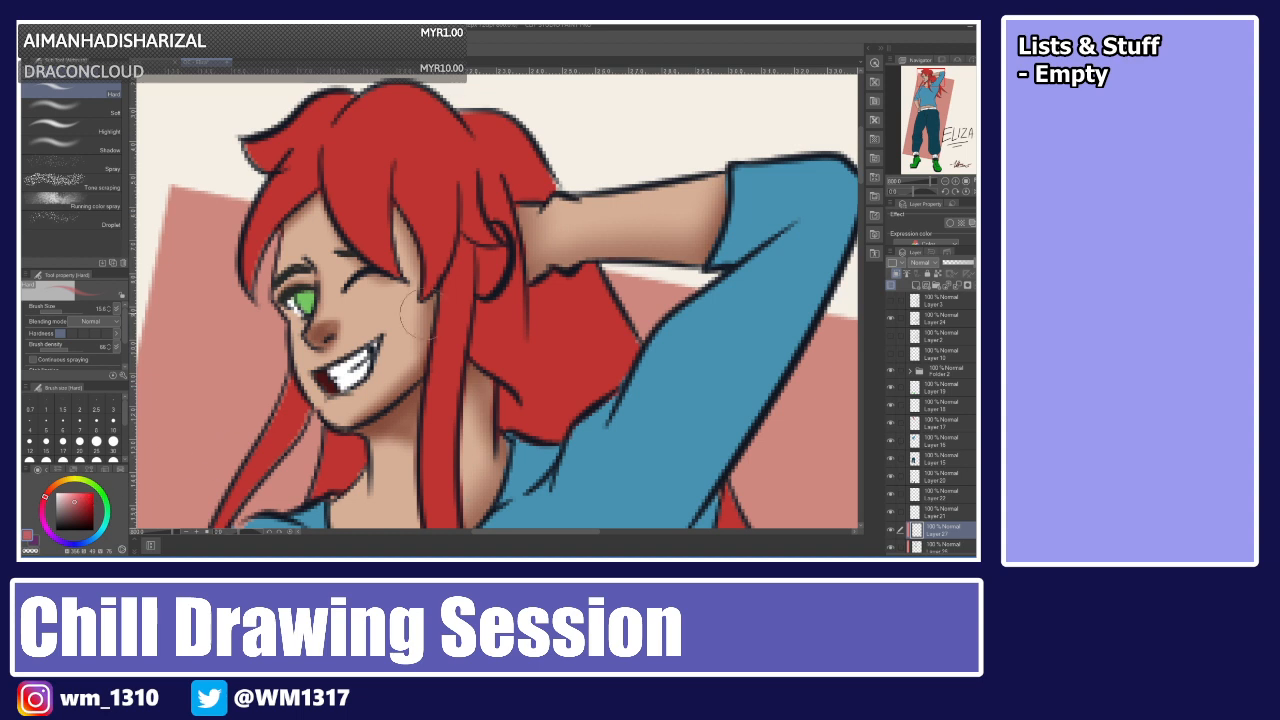
pyautogui.moveTo(417, 289)
pyautogui.mouseDown()
pyautogui.moveTo(410, 349)
pyautogui.moveTo(418, 302)
pyautogui.moveTo(422, 325)
pyautogui.moveTo(434, 305)
pyautogui.moveTo(417, 306)
pyautogui.moveTo(420, 289)
pyautogui.moveTo(410, 369)
pyautogui.moveTo(422, 286)
pyautogui.moveTo(404, 369)
pyautogui.moveTo(425, 314)
pyautogui.moveTo(390, 389)
pyautogui.moveTo(407, 354)
pyautogui.moveTo(365, 407)
pyautogui.moveTo(395, 371)
pyautogui.moveTo(364, 394)
pyautogui.moveTo(369, 411)
pyautogui.moveTo(379, 404)
pyautogui.moveTo(379, 447)
pyautogui.moveTo(364, 441)
pyautogui.moveTo(413, 453)
pyautogui.mouseUp()
pyautogui.hotkey('ctrl', 'z')
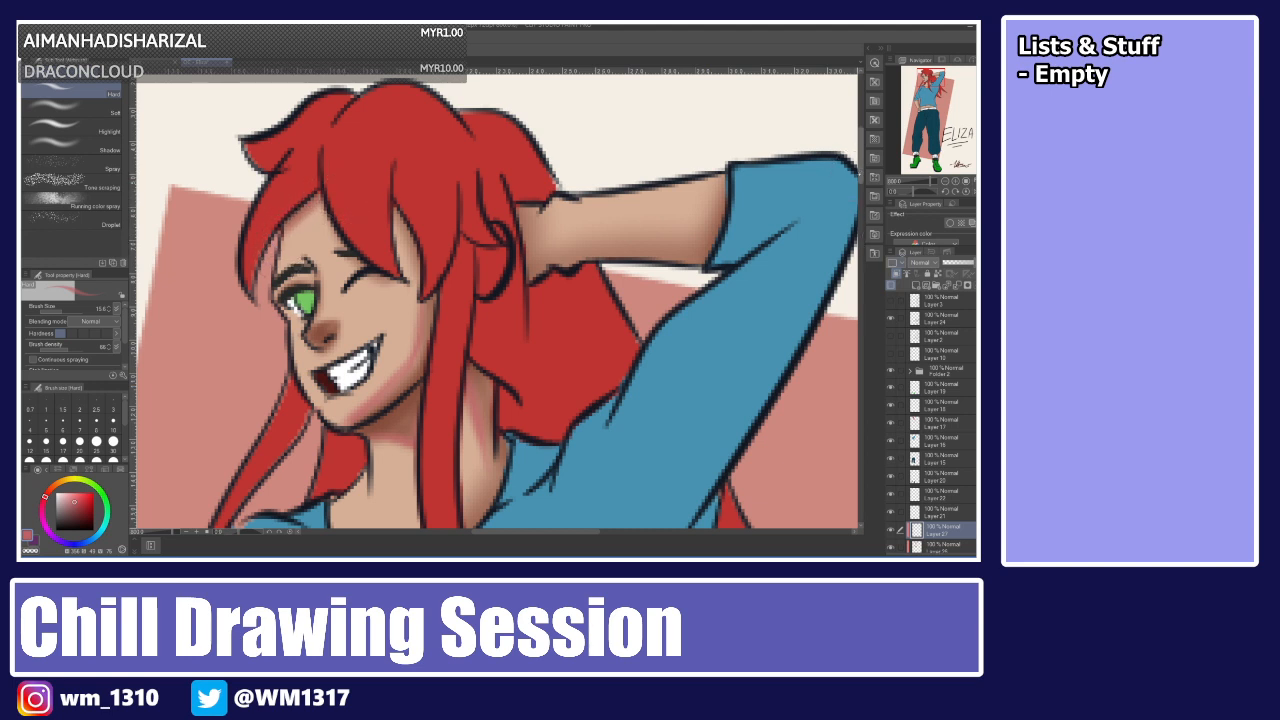
# Airbrush reddish shading onto the raised arm and the forearm resting on the hip.
pyautogui.scroll(-2, 760, 155)
pyautogui.moveTo(608, 153)
pyautogui.mouseDown()
pyautogui.moveTo(702, 149)
pyautogui.moveTo(585, 157)
pyautogui.moveTo(704, 143)
pyautogui.moveTo(657, 160)
pyautogui.moveTo(711, 120)
pyautogui.moveTo(714, 98)
pyautogui.moveTo(686, 147)
pyautogui.moveTo(712, 92)
pyautogui.moveTo(691, 150)
pyautogui.moveTo(704, 105)
pyautogui.mouseUp()
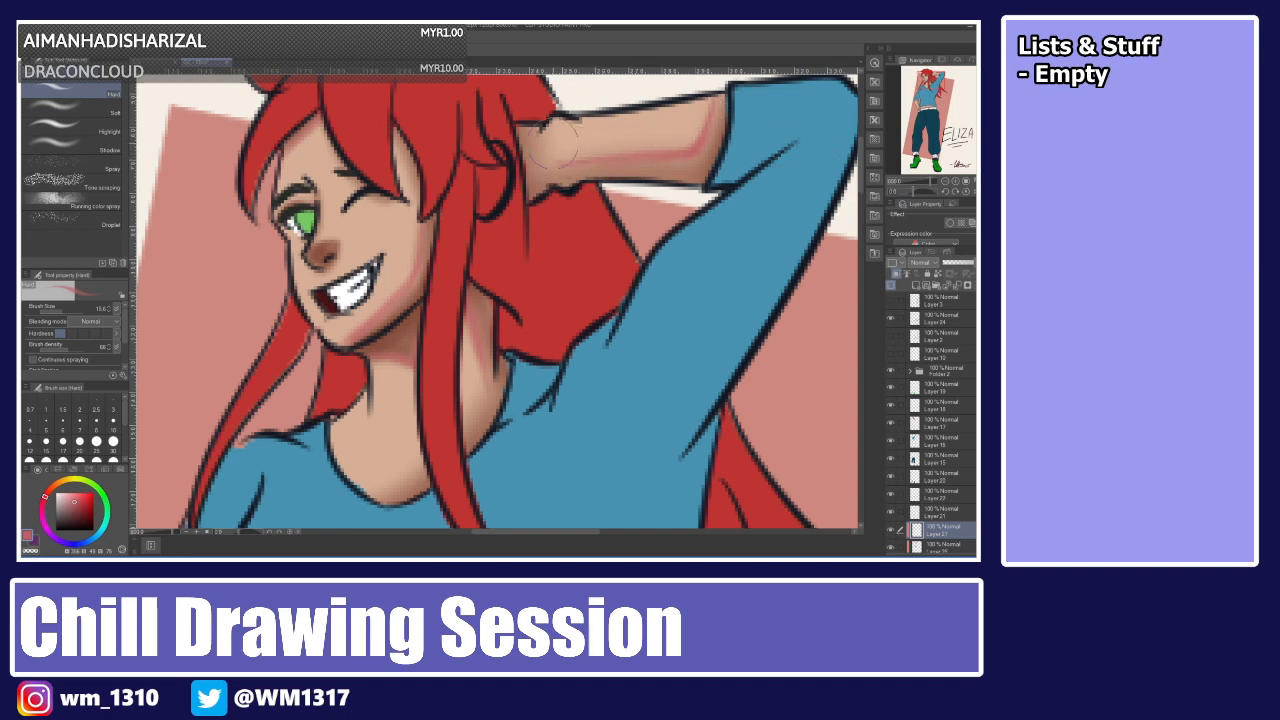
pyautogui.moveTo(860, 181)
pyautogui.mouseDown()
pyautogui.moveTo(859, 272)
pyautogui.moveTo(859, 254)
pyautogui.mouseUp()
pyautogui.moveTo(577, 531); pyautogui.dragTo(541, 531)
pyautogui.moveTo(334, 262)
pyautogui.mouseDown()
pyautogui.moveTo(343, 307)
pyautogui.moveTo(335, 247)
pyautogui.moveTo(371, 428)
pyautogui.mouseUp()
pyautogui.moveTo(341, 292); pyautogui.dragTo(375, 432)
pyautogui.hotkey('ctrl', 'z')
pyautogui.moveTo(334, 270); pyautogui.dragTo(369, 398)
pyautogui.moveTo(350, 316)
pyautogui.mouseDown()
pyautogui.moveTo(370, 416)
pyautogui.moveTo(386, 433)
pyautogui.moveTo(359, 379)
pyautogui.moveTo(389, 433)
pyautogui.moveTo(388, 467)
pyautogui.mouseUp()
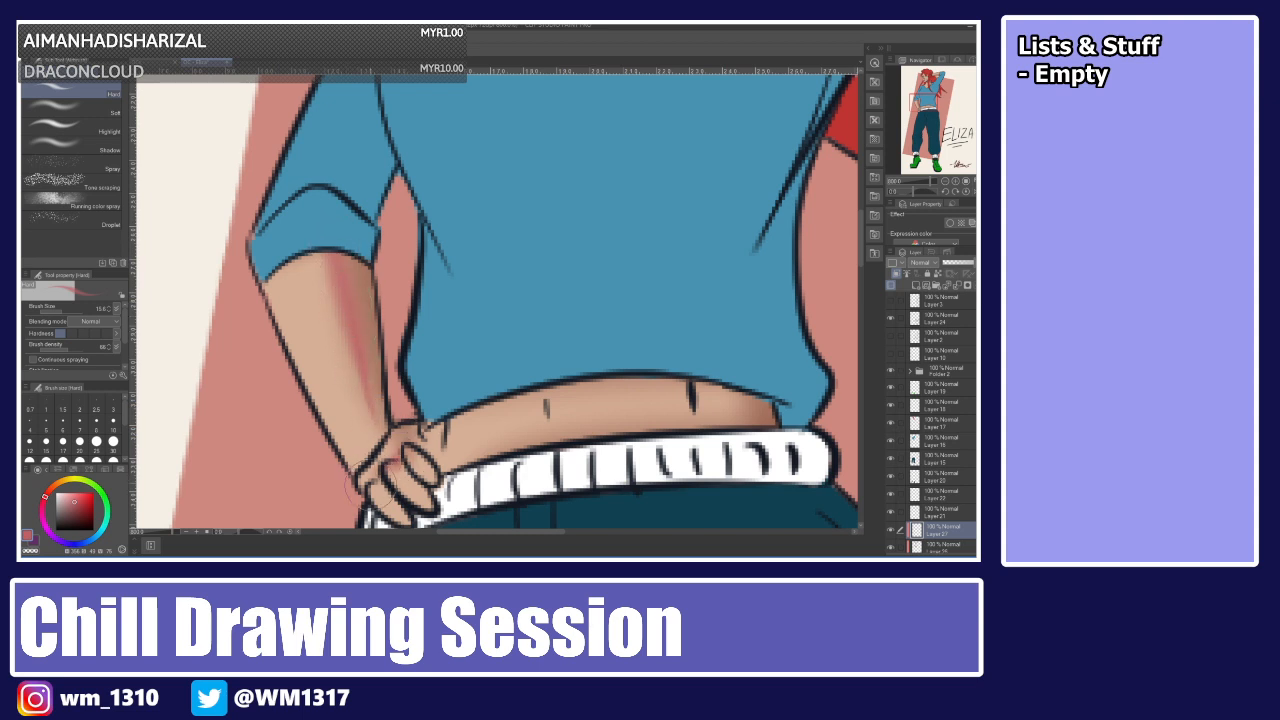
pyautogui.moveTo(861, 249); pyautogui.dragTo(861, 174)
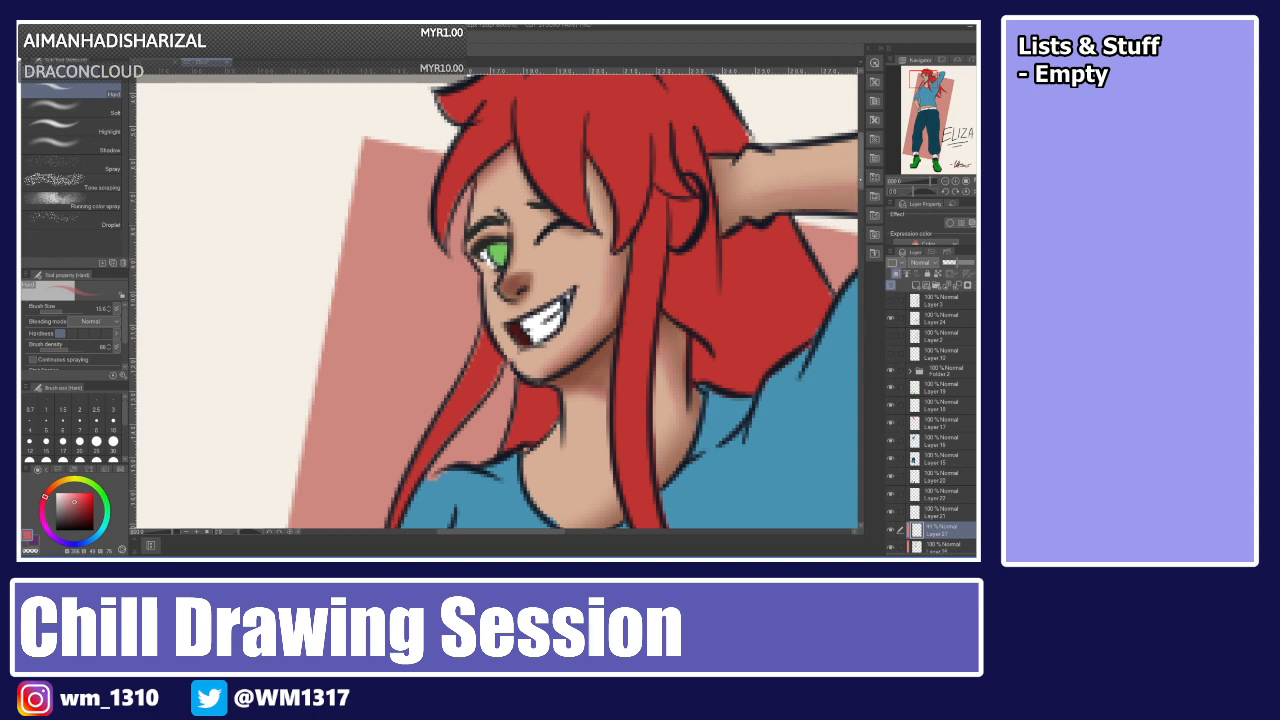
# Fit the whole page in view and adjust layer selection and clipping on the layers below the shading layer.
pyautogui.scroll(-15, 842, 222)
pyautogui.scroll(-1, 842, 222)
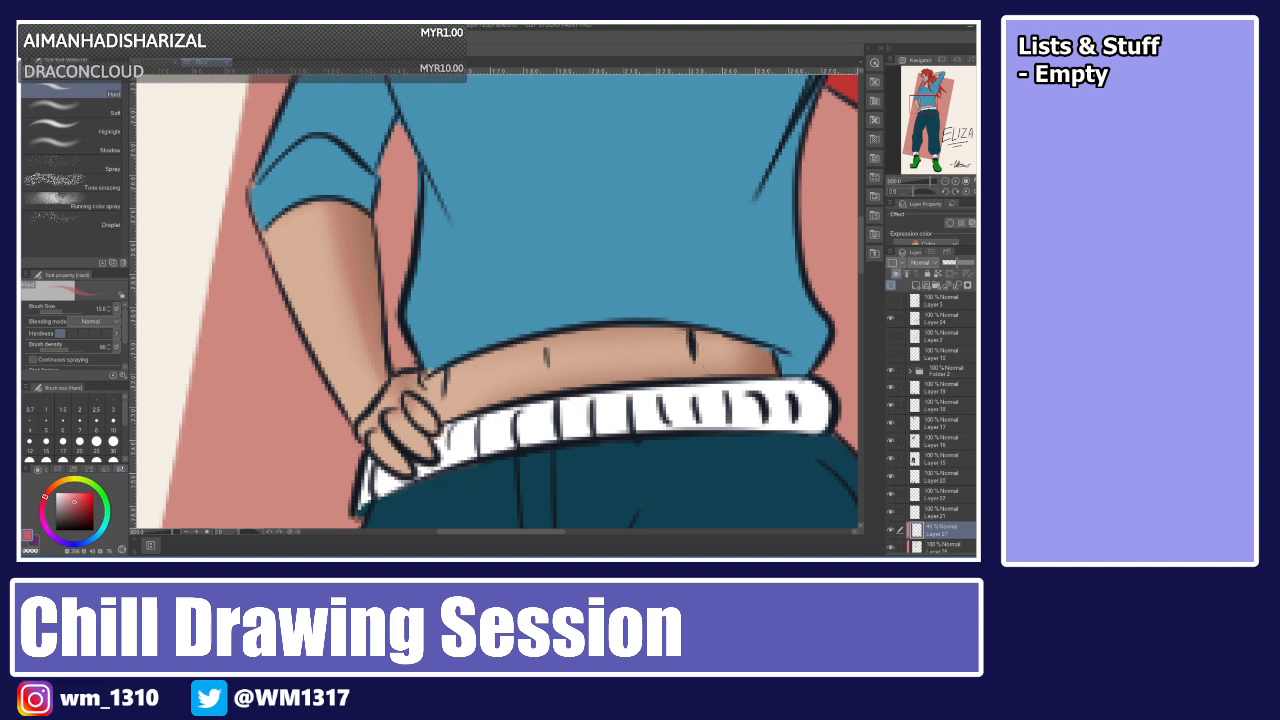
pyautogui.click(37, 469)
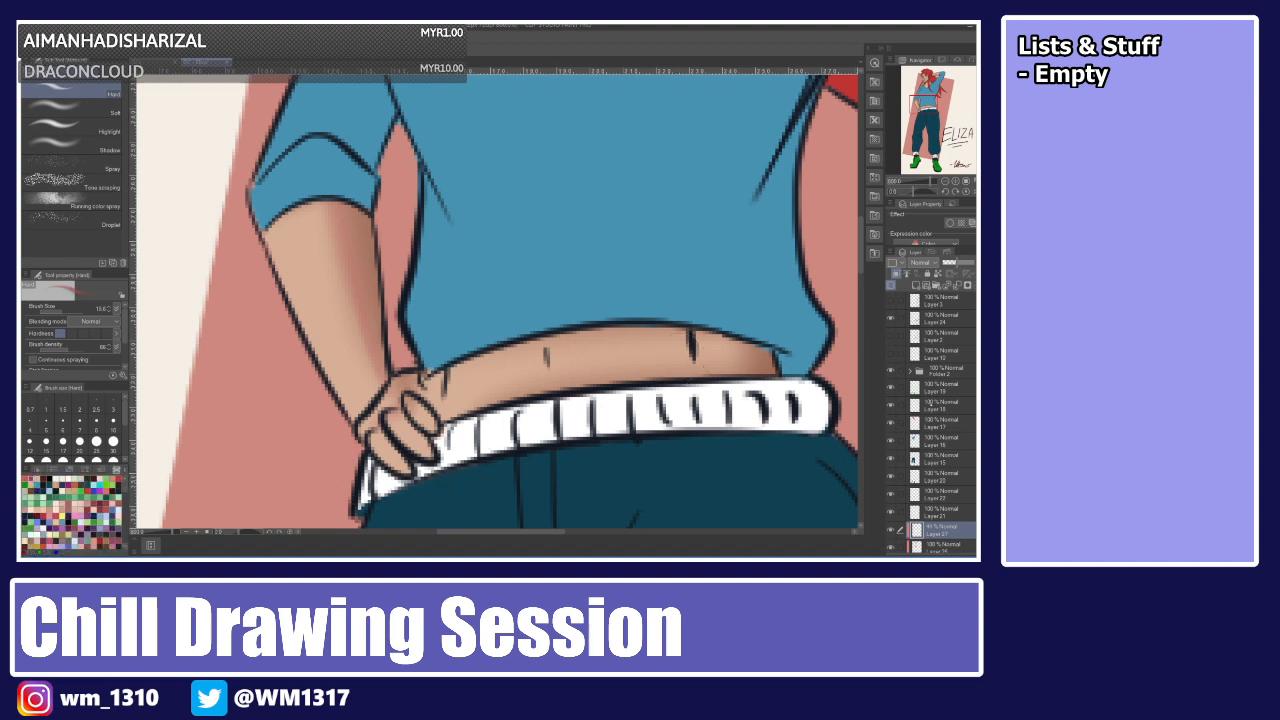
pyautogui.click(937, 546)
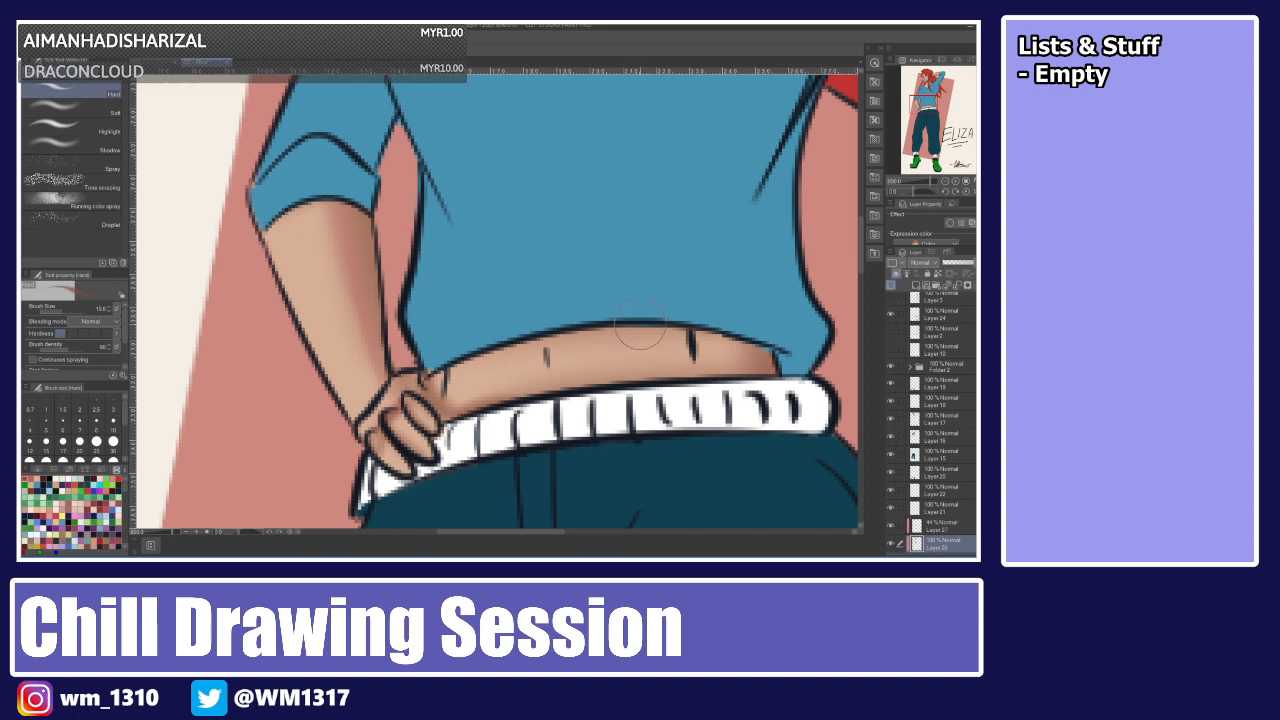
pyautogui.hotkey('ctrl', '0')
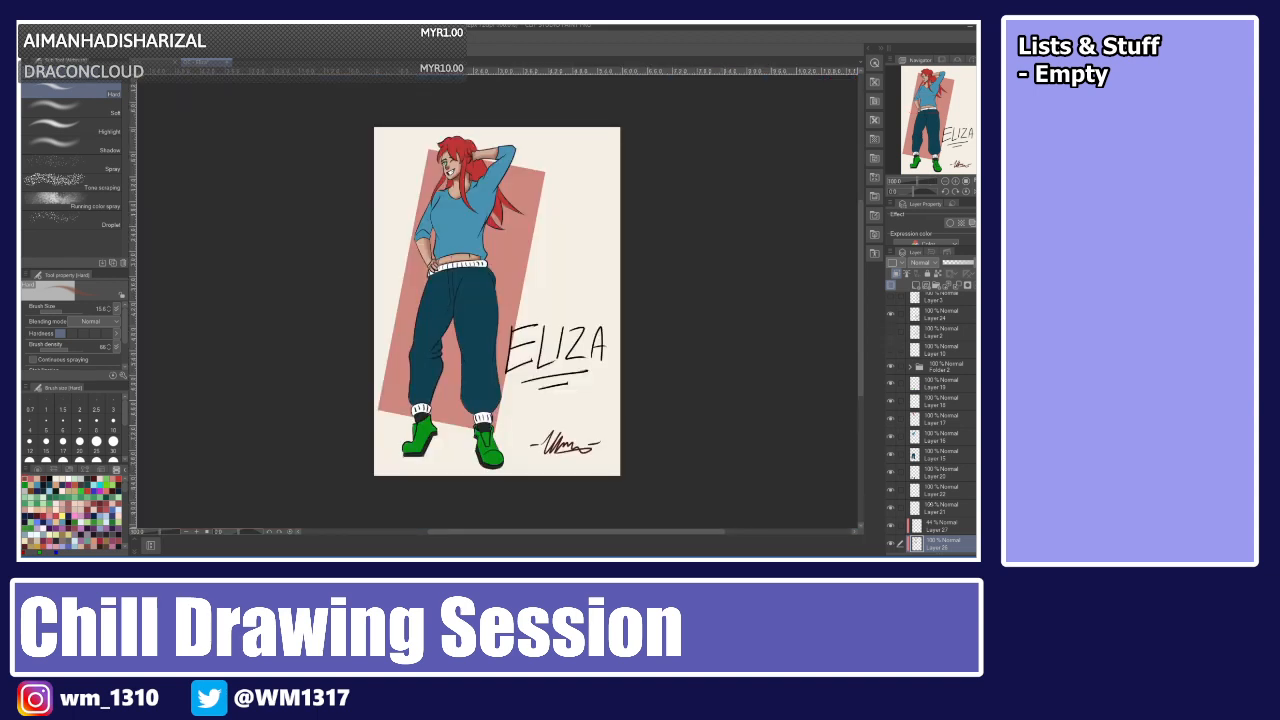
pyautogui.click(940, 508)
pyautogui.click(891, 508)
pyautogui.click(890, 509)
pyautogui.click(890, 509)
pyautogui.click(890, 509)
pyautogui.click(925, 492)
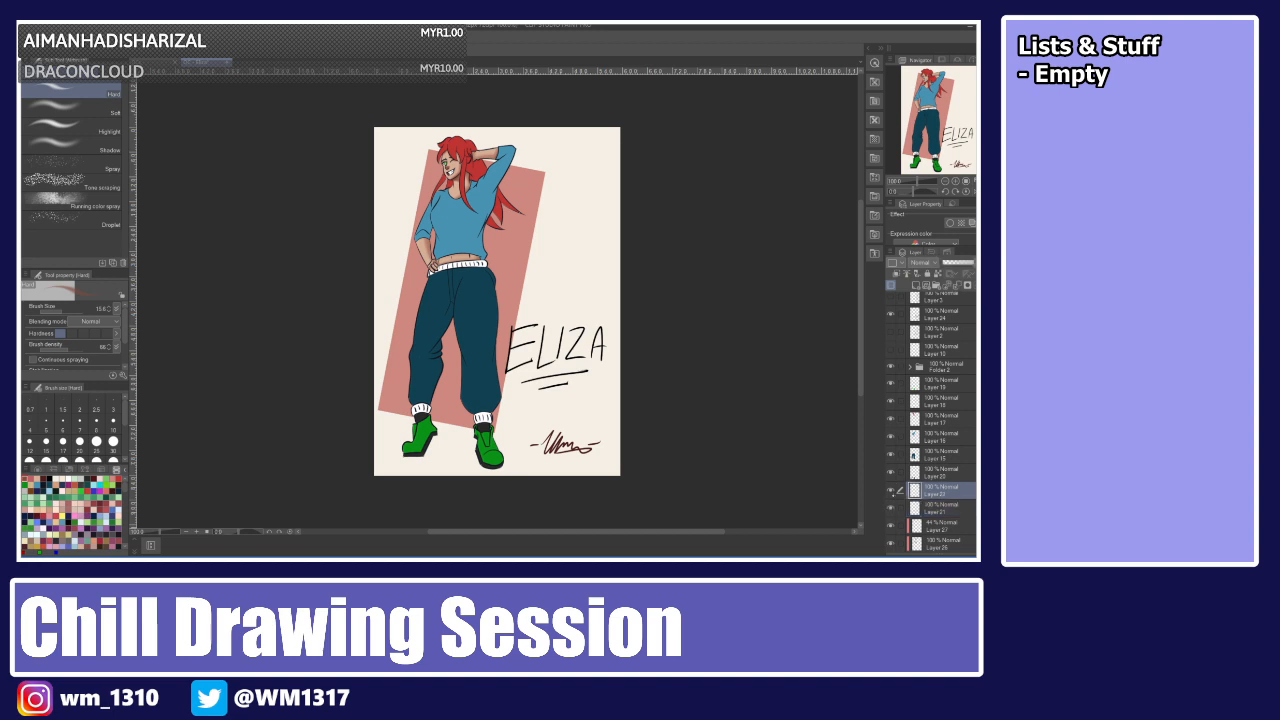
pyautogui.click(891, 491)
pyautogui.click(922, 474)
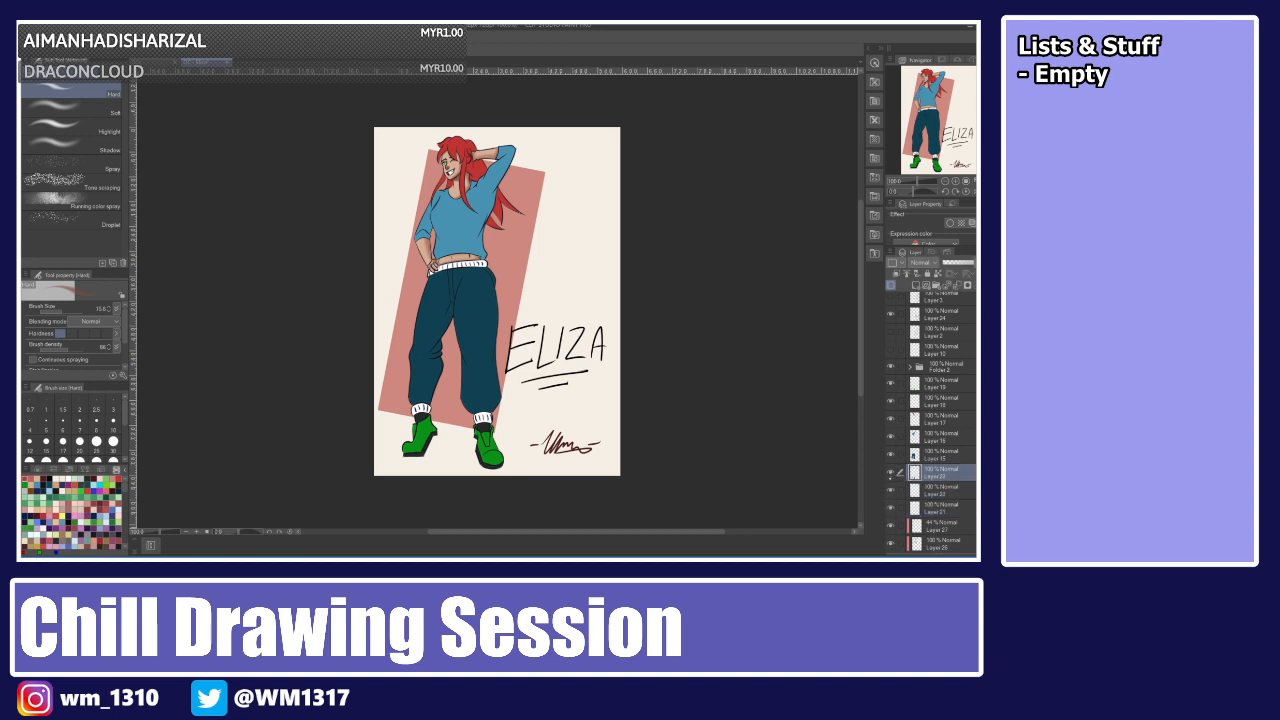
# Select the trousers' base layer and add a new clipped layer above it.
pyautogui.click(916, 286)
pyautogui.click(897, 274)
pyautogui.click(890, 491)
pyautogui.click(927, 456)
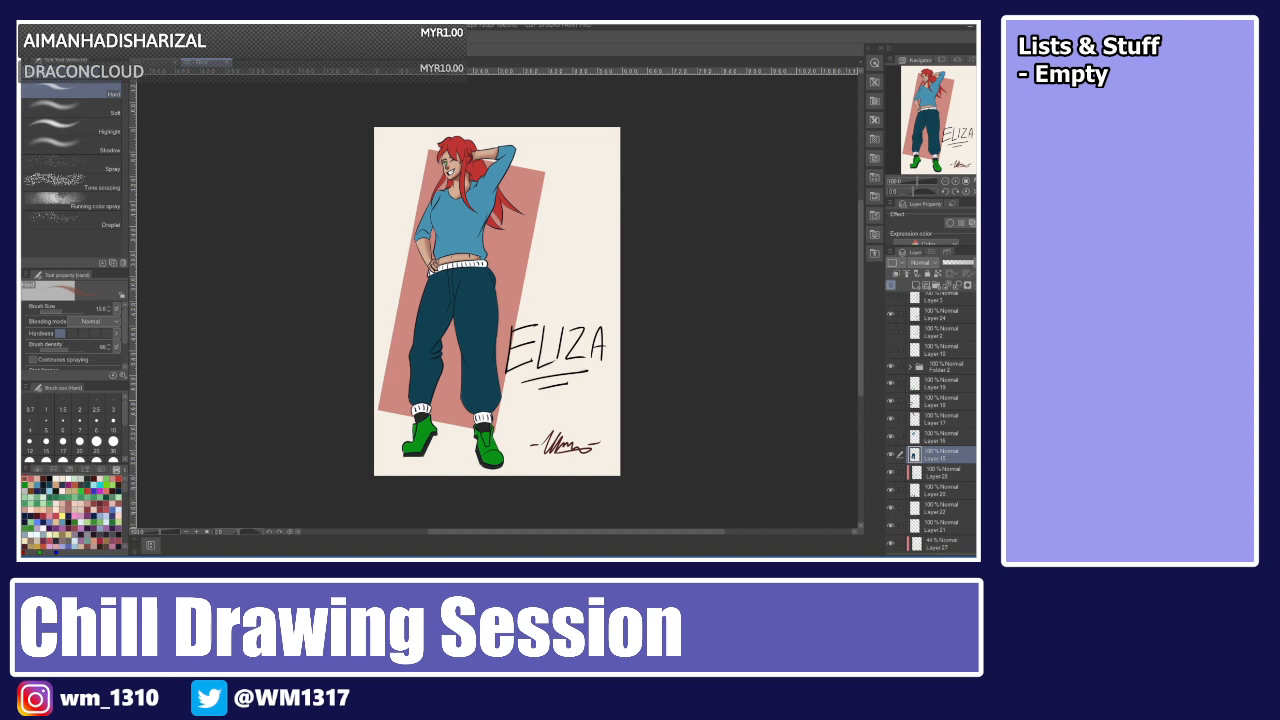
pyautogui.click(916, 286)
pyautogui.click(897, 274)
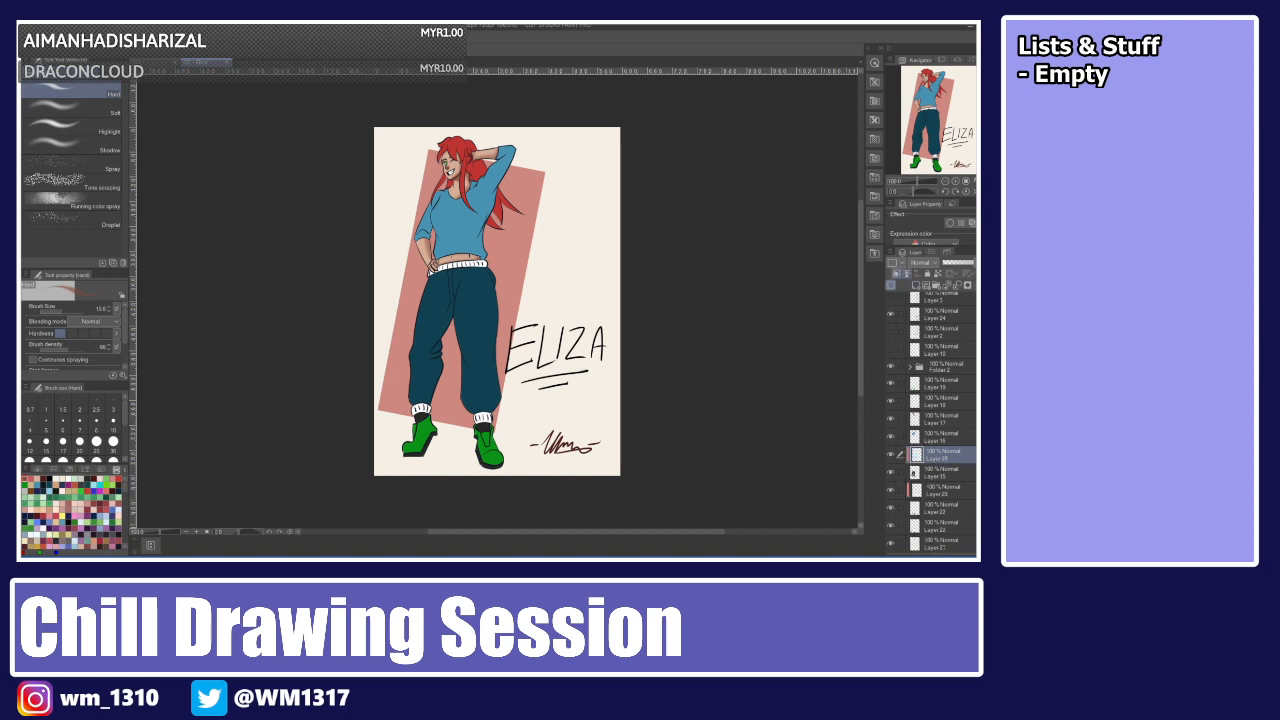
# Sample the trousers' teal, darken it, and paint shading along both trouser legs with a larger brush.
pyautogui.press('i')
pyautogui.click(435, 316)
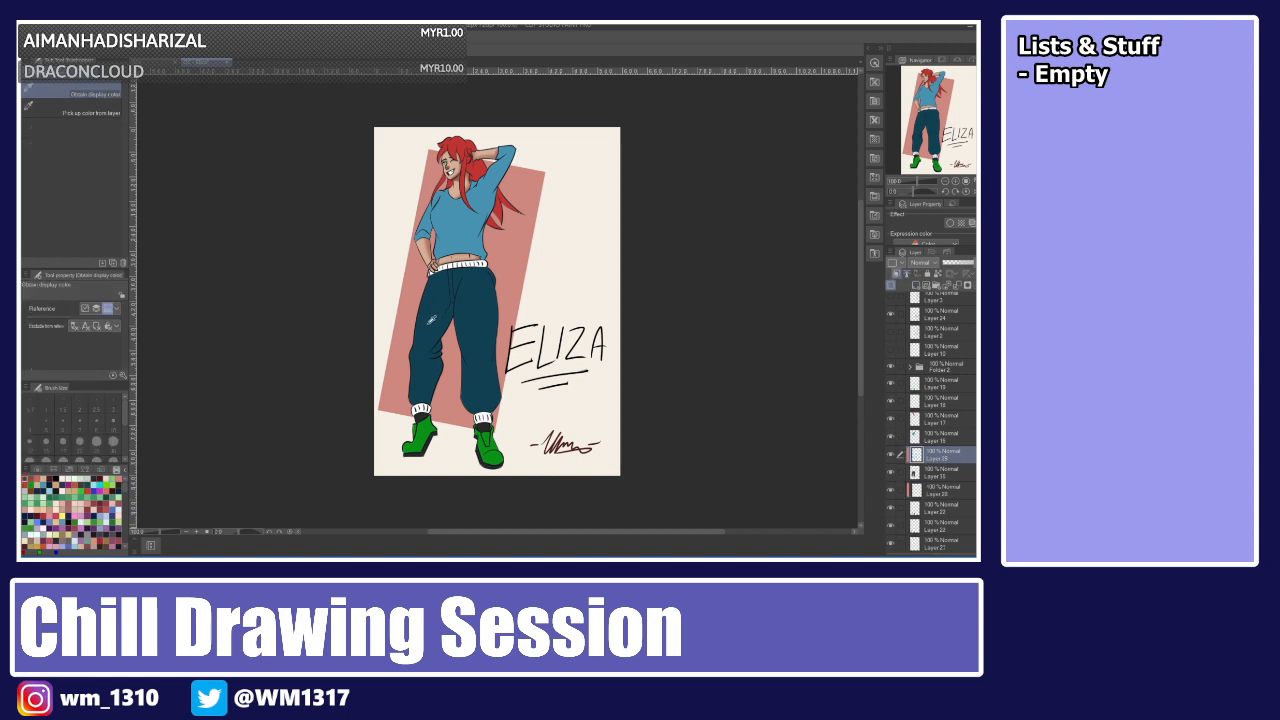
pyautogui.click(37, 469)
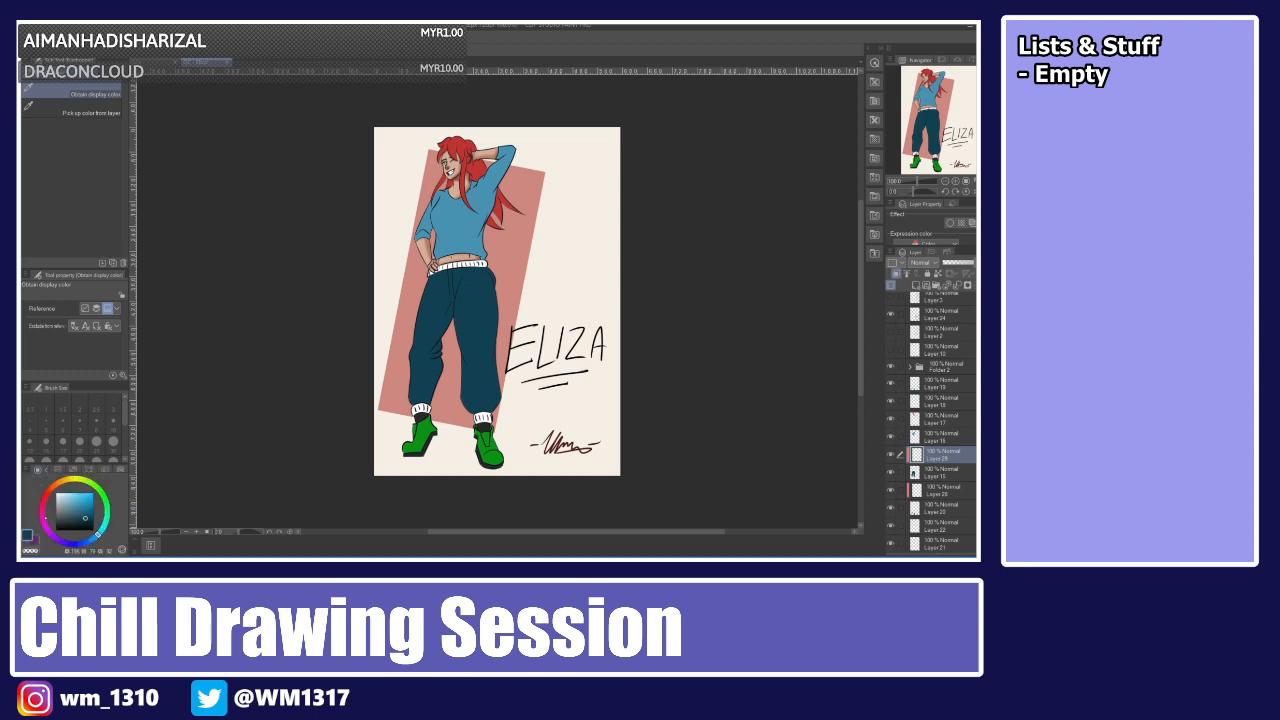
pyautogui.moveTo(85, 518); pyautogui.dragTo(90, 524)
pyautogui.press('b')
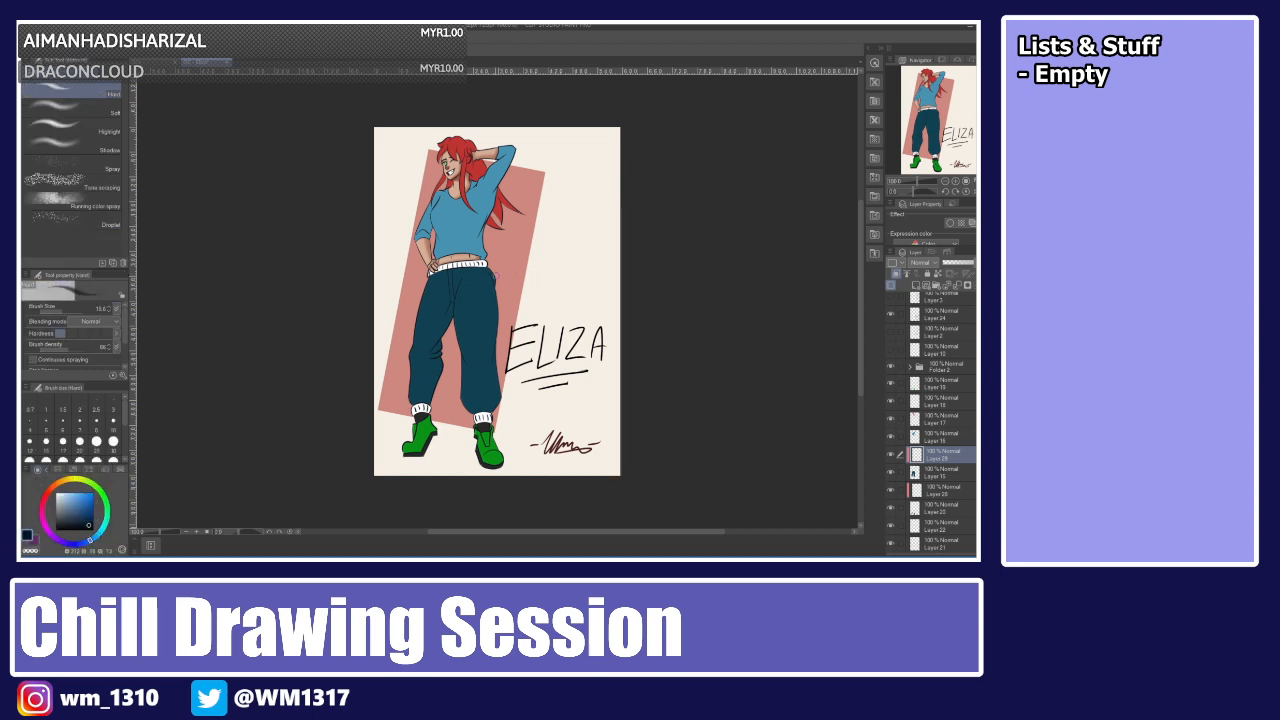
pyautogui.click(113, 440)
pyautogui.moveTo(489, 278)
pyautogui.mouseDown()
pyautogui.moveTo(500, 388)
pyautogui.moveTo(482, 411)
pyautogui.moveTo(494, 407)
pyautogui.moveTo(463, 397)
pyautogui.mouseUp()
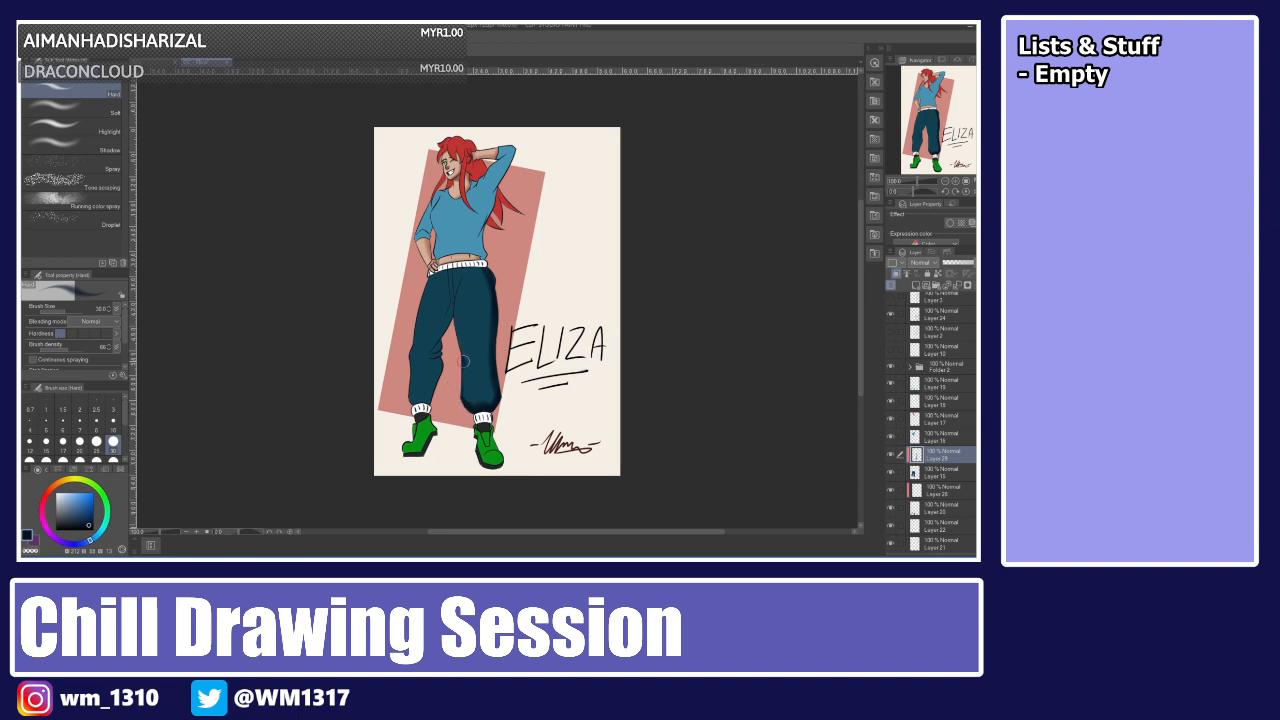
pyautogui.moveTo(446, 323)
pyautogui.mouseDown()
pyautogui.moveTo(451, 301)
pyautogui.moveTo(433, 355)
pyautogui.mouseUp()
pyautogui.moveTo(450, 308); pyautogui.dragTo(450, 315)
pyautogui.moveTo(433, 354)
pyautogui.mouseDown()
pyautogui.moveTo(424, 400)
pyautogui.moveTo(457, 282)
pyautogui.mouseUp()
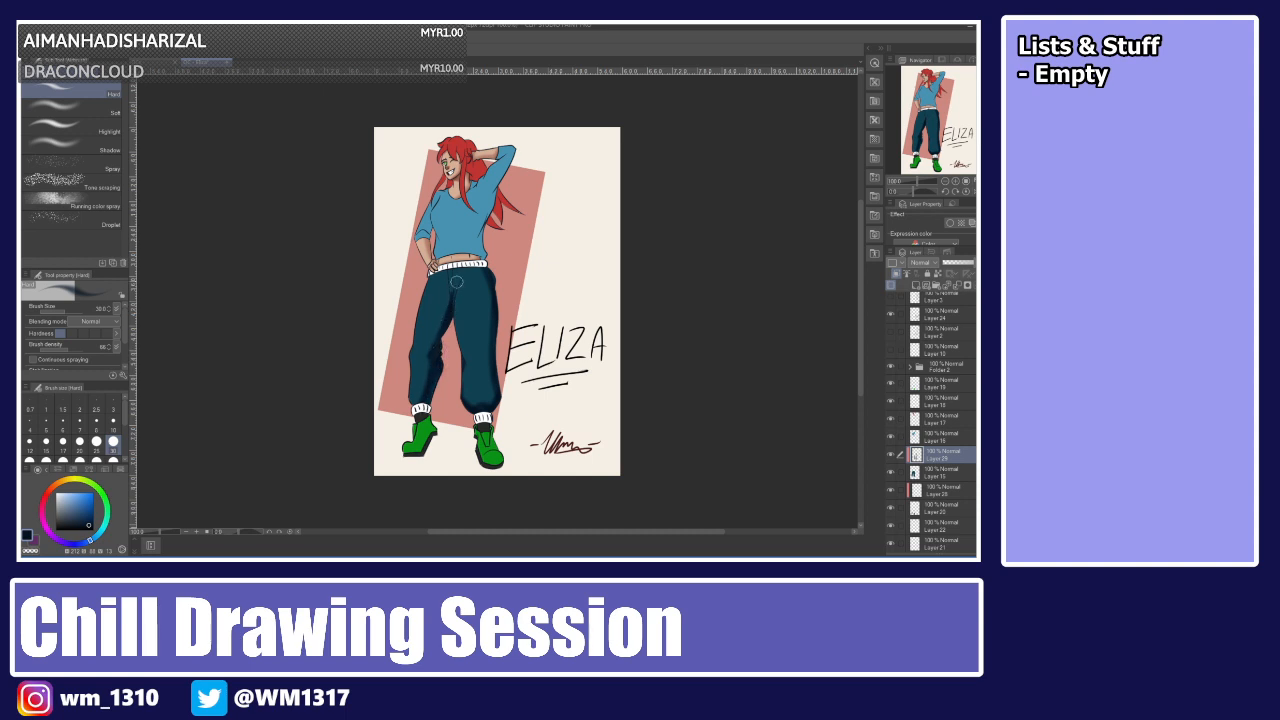
pyautogui.moveTo(419, 405); pyautogui.dragTo(412, 407)
pyautogui.moveTo(473, 409); pyautogui.dragTo(507, 410)
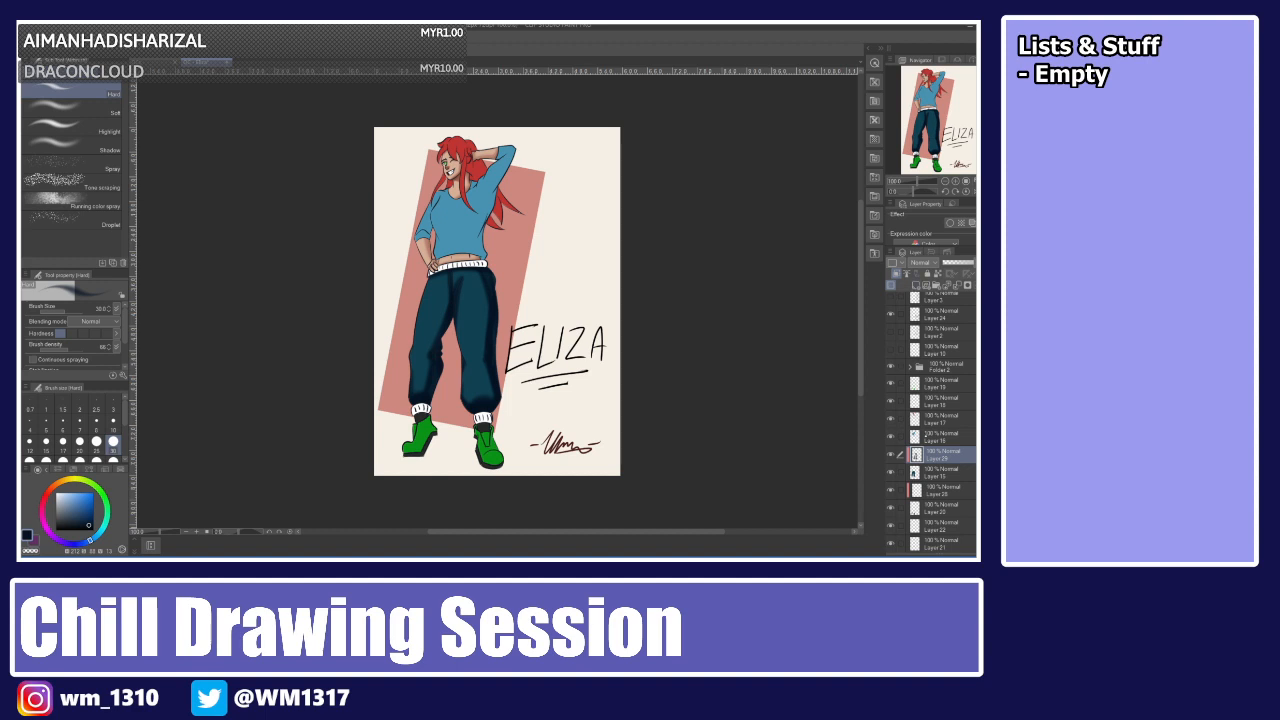
# Add a clipped layer above the shirt layer, pick a darker blue and shade the side of the shirt.
pyautogui.click(927, 436)
pyautogui.click(916, 286)
pyautogui.click(896, 274)
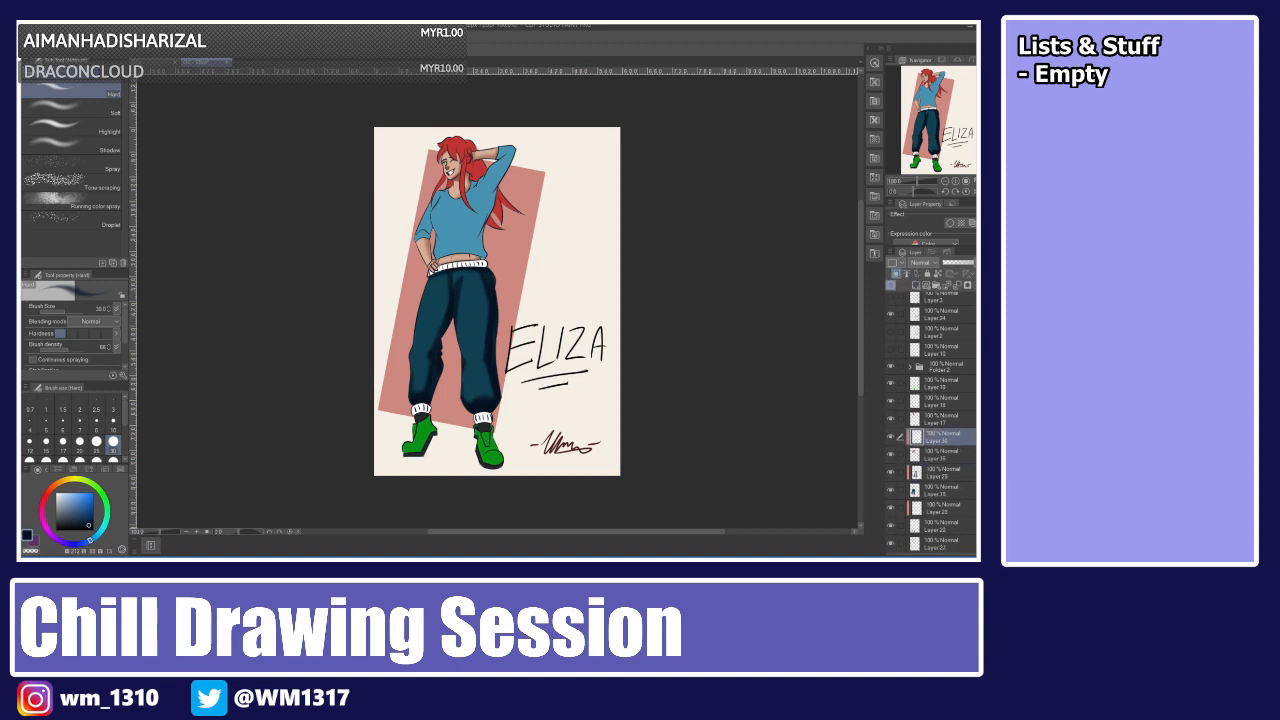
pyautogui.keyDown('alt'); pyautogui.click(466, 222); pyautogui.keyUp('alt')
pyautogui.moveTo(79, 505); pyautogui.dragTo(85, 511)
pyautogui.press('b')
pyautogui.moveTo(515, 148)
pyautogui.mouseDown()
pyautogui.moveTo(480, 258)
pyautogui.moveTo(436, 262)
pyautogui.mouseUp()
pyautogui.moveTo(432, 216); pyautogui.dragTo(458, 214)
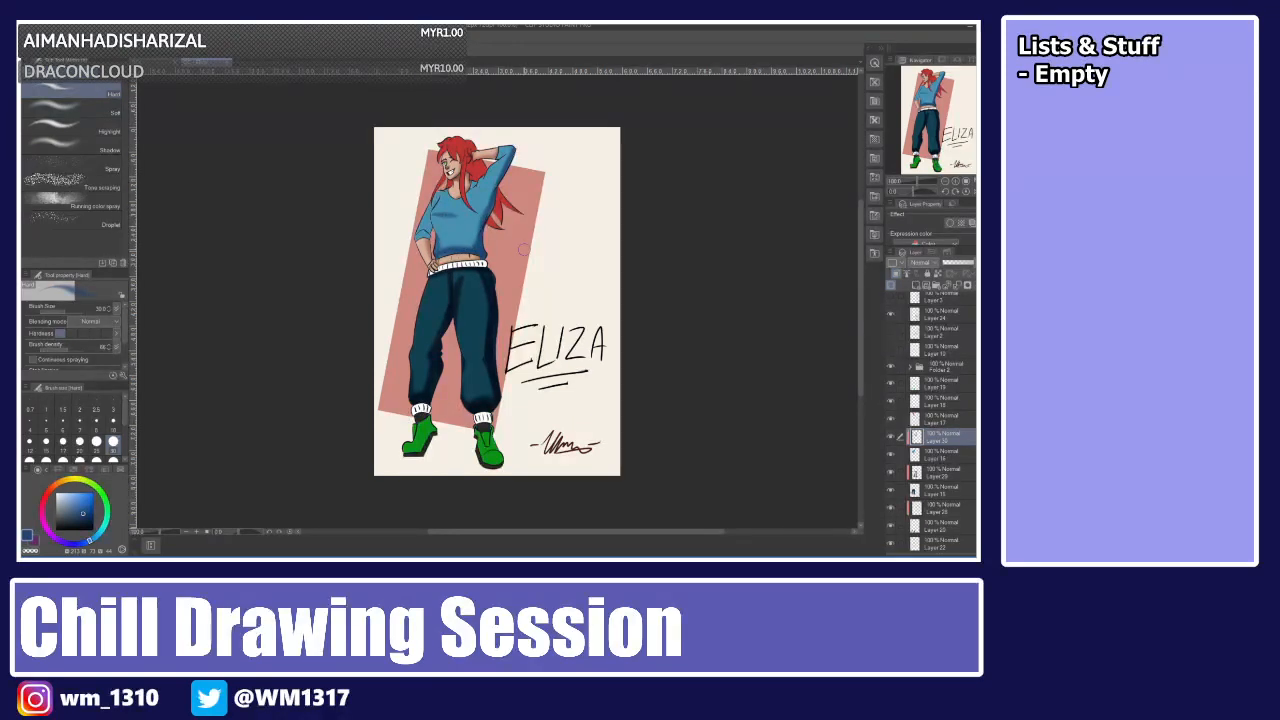
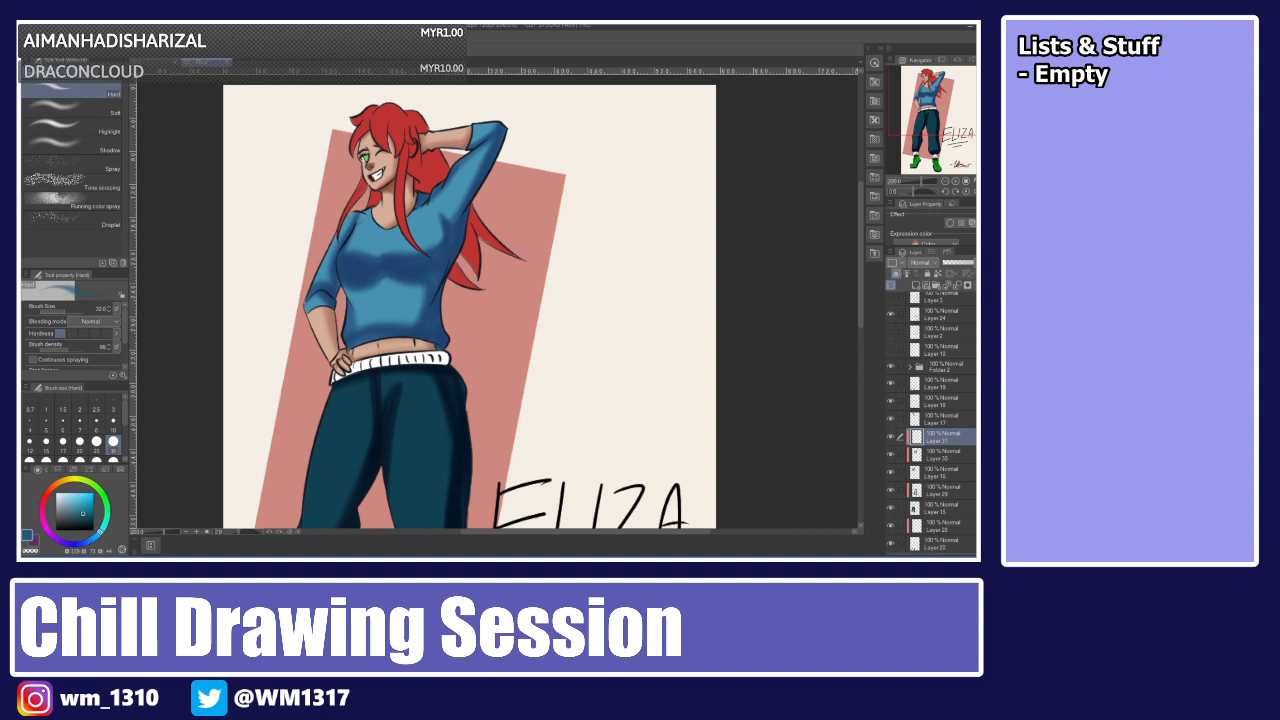
# Adjust the shading colour and add another soft stroke along the shirt's side below the collar.
pyautogui.click(71, 497)
pyautogui.moveTo(355, 211); pyautogui.dragTo(304, 308)
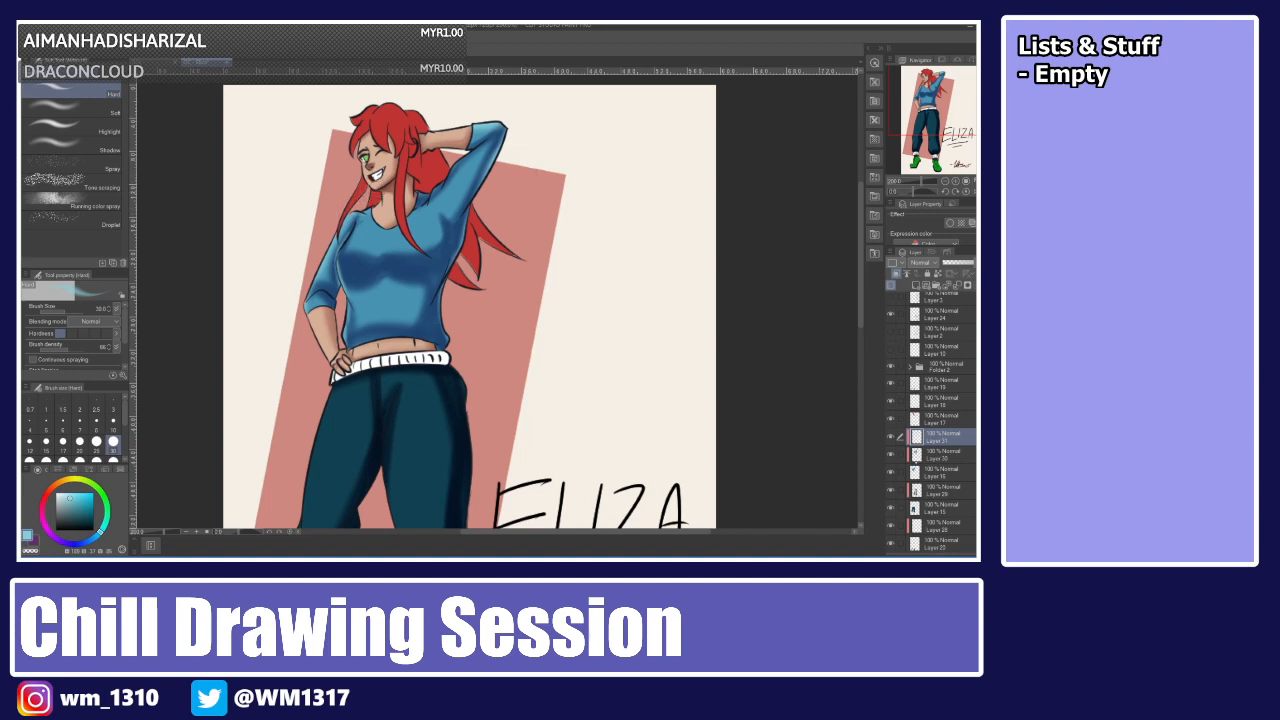
# Select the trousers layer, add a layer, sample and darken the teal, and shade the outer edges of both trouser legs.
pyautogui.click(933, 489)
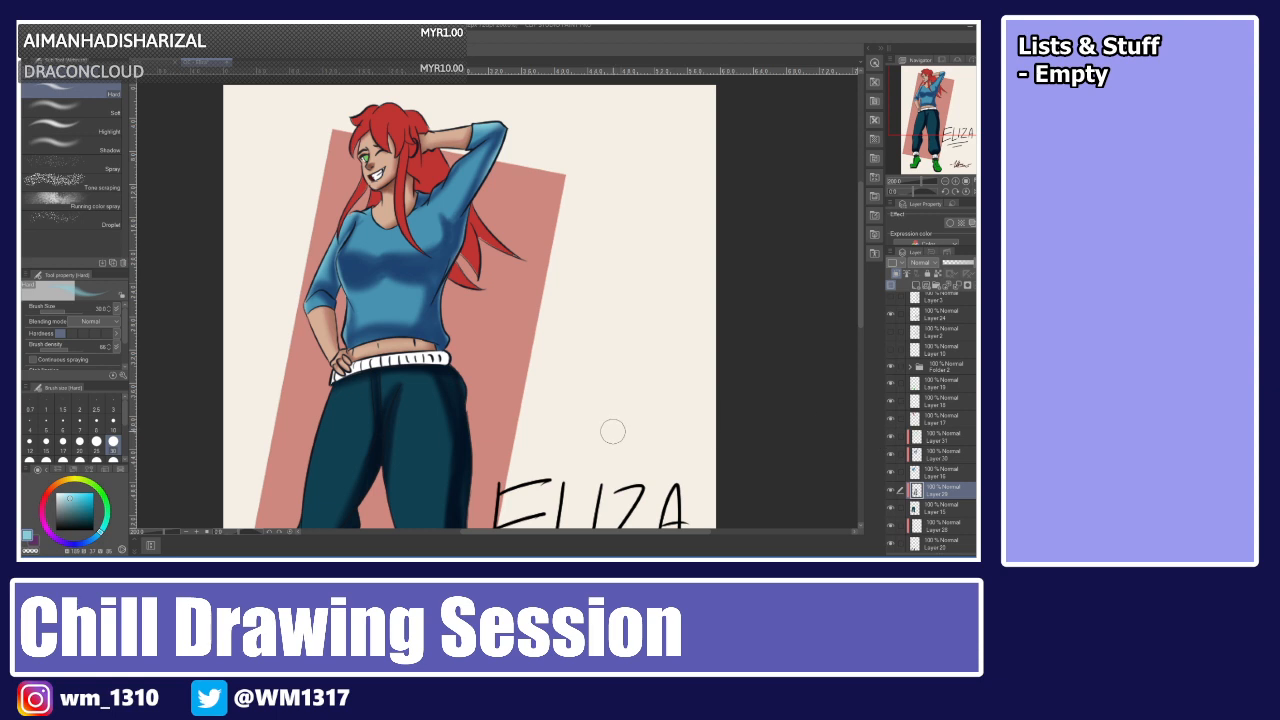
pyautogui.press('i')
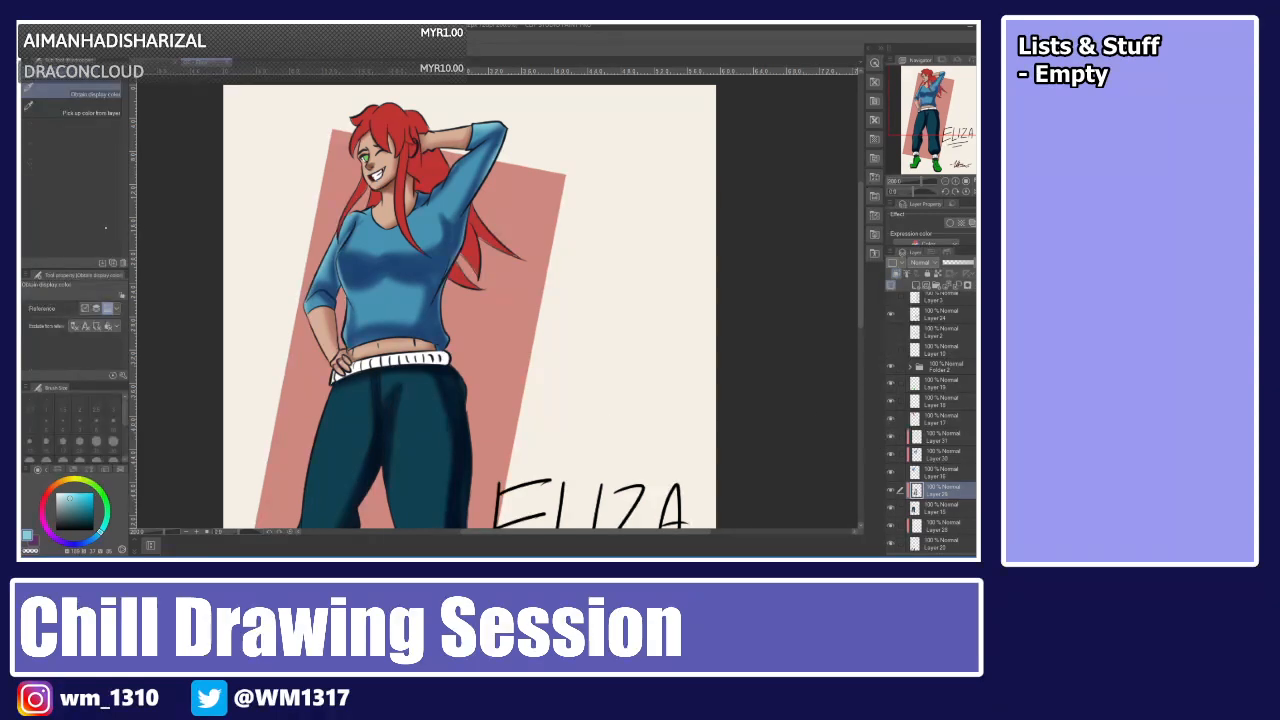
pyautogui.click(347, 420)
pyautogui.click(78, 508)
pyautogui.press('b')
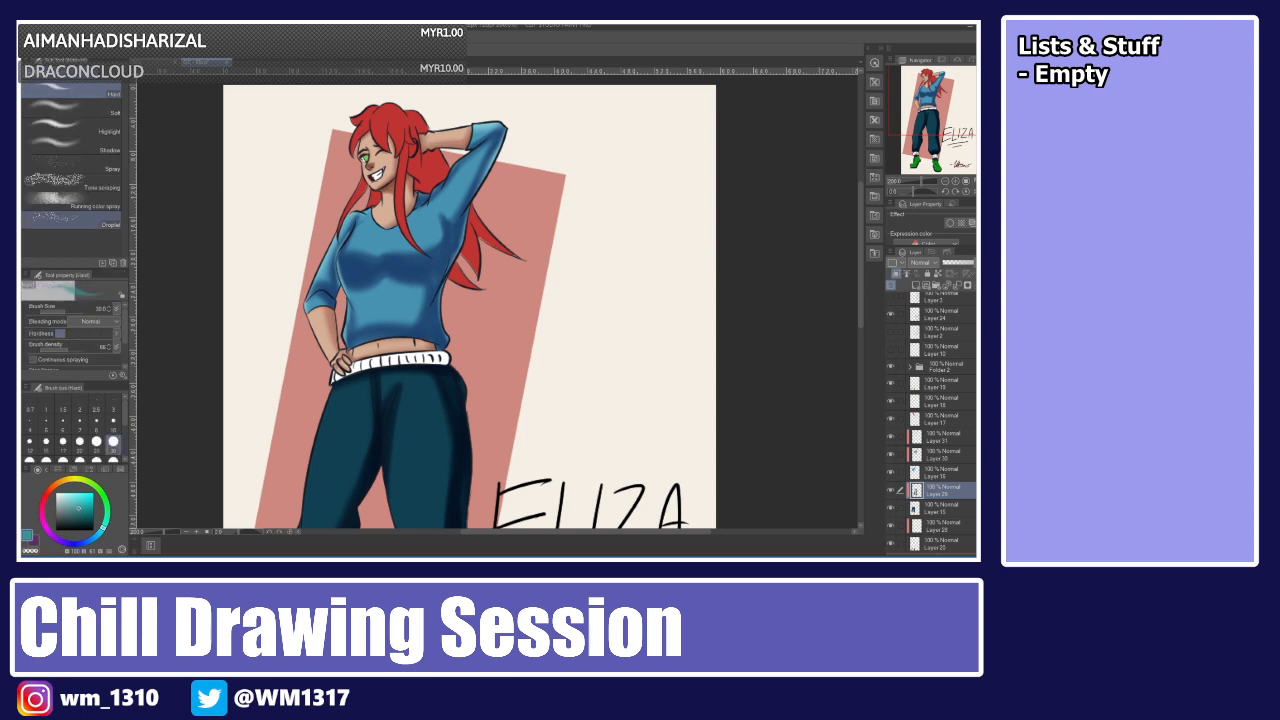
pyautogui.click(916, 286)
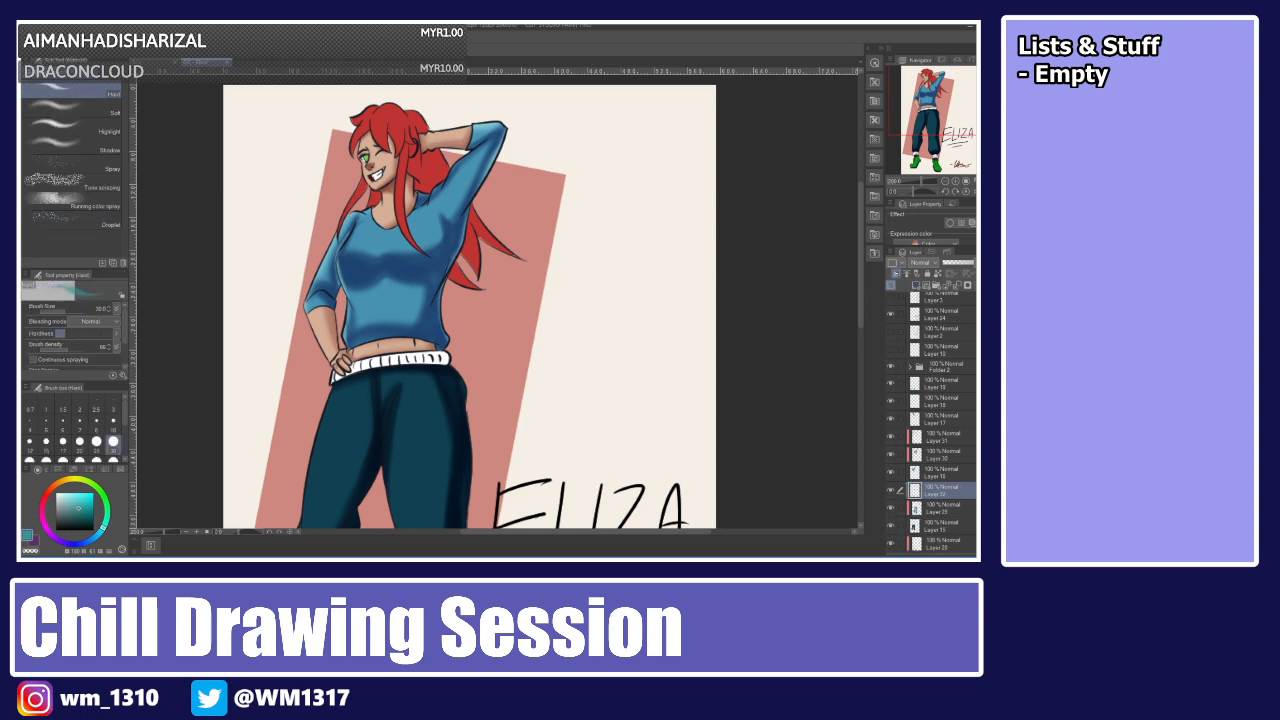
pyautogui.scroll(-4, 835, 276)
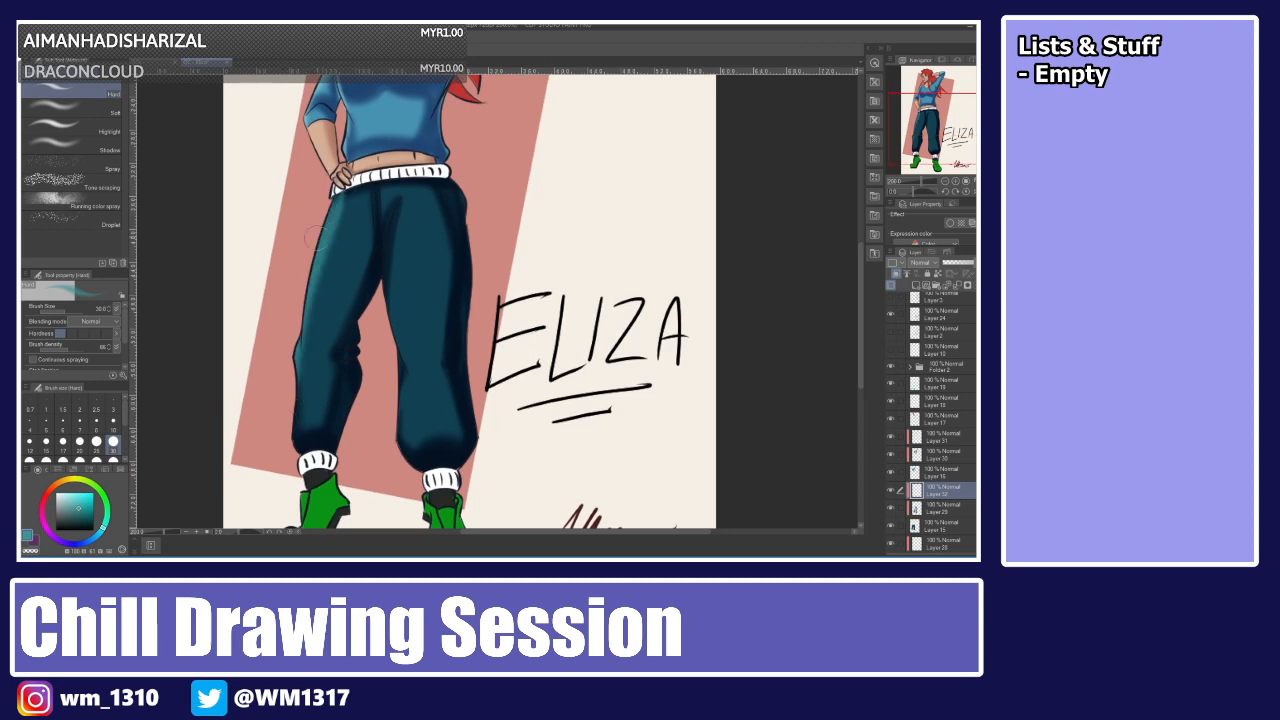
pyautogui.moveTo(327, 198); pyautogui.dragTo(298, 366)
pyautogui.moveTo(311, 257); pyautogui.dragTo(300, 406)
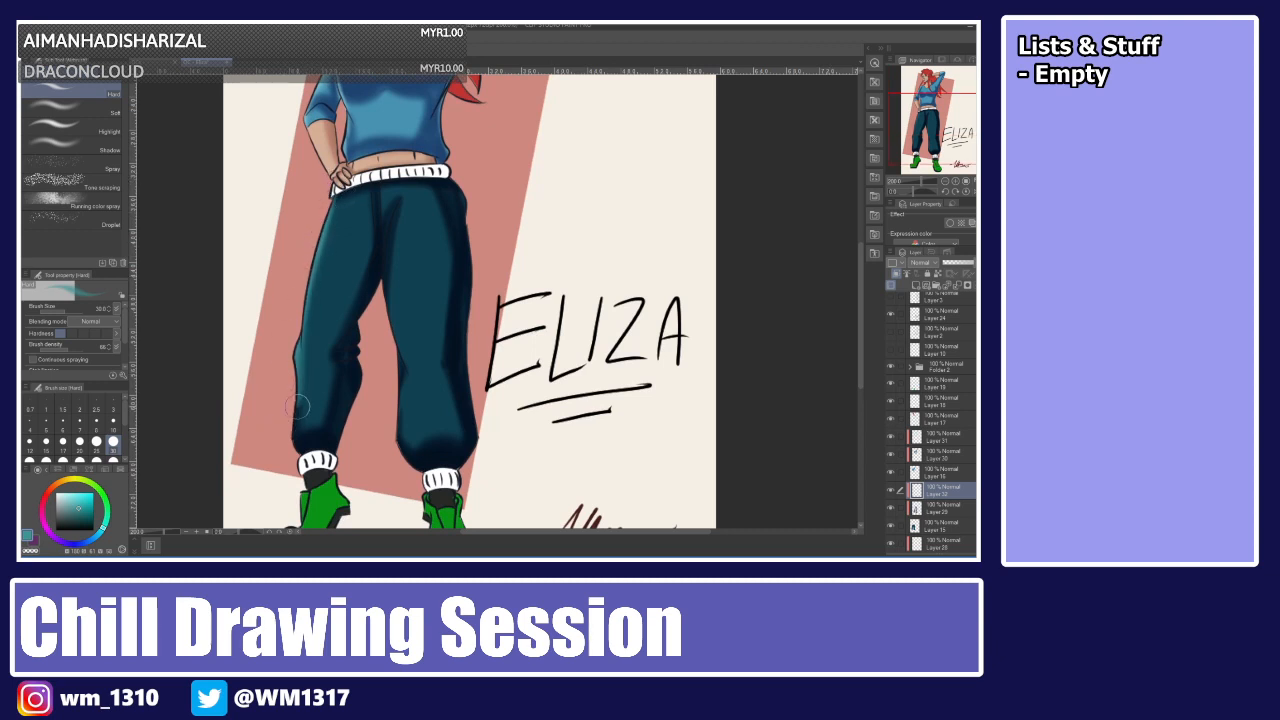
pyautogui.moveTo(301, 287); pyautogui.dragTo(294, 448)
pyautogui.moveTo(452, 180); pyautogui.dragTo(469, 255)
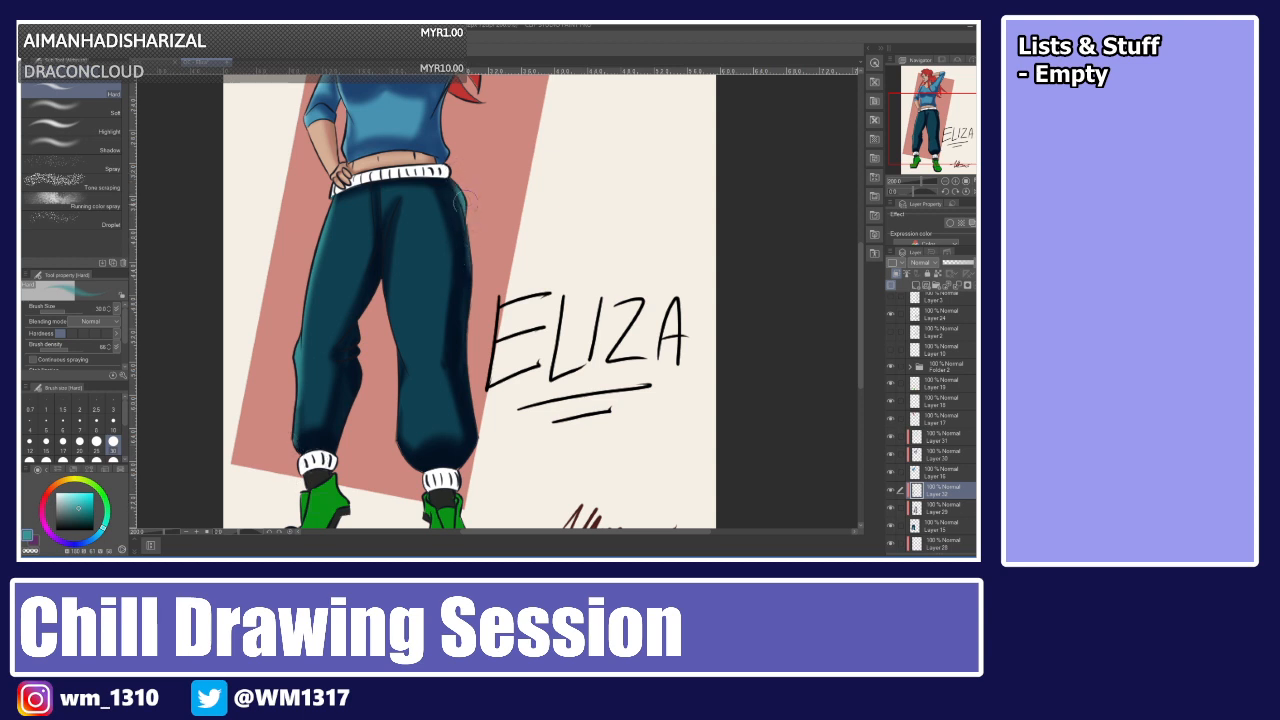
pyautogui.moveTo(464, 202); pyautogui.dragTo(469, 309)
pyautogui.moveTo(470, 264)
pyautogui.mouseDown()
pyautogui.moveTo(463, 369)
pyautogui.moveTo(460, 311)
pyautogui.moveTo(478, 442)
pyautogui.mouseUp()
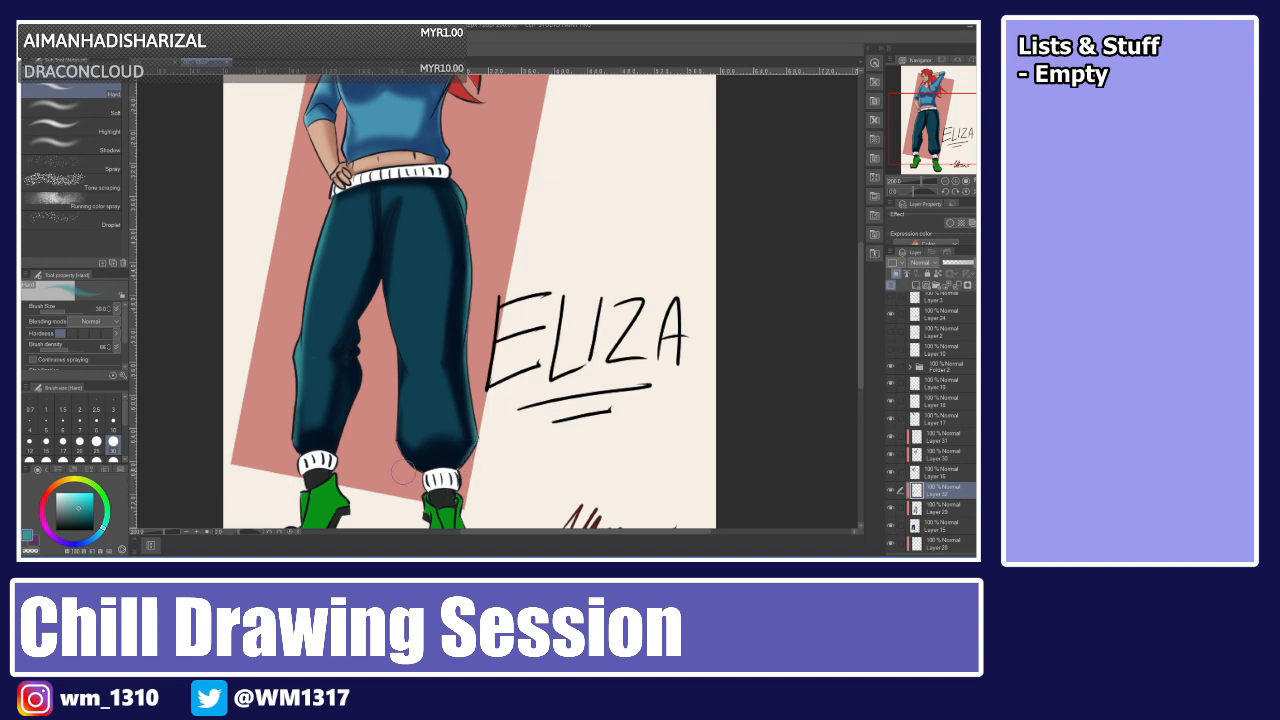
# Shade the inner side of the left trouser leg, redoing one stroke that went wrong.
pyautogui.moveTo(359, 318); pyautogui.dragTo(348, 426)
pyautogui.moveTo(360, 374); pyautogui.dragTo(338, 444)
pyautogui.hotkey('ctrl', 'z')
pyautogui.moveTo(359, 368); pyautogui.dragTo(338, 448)
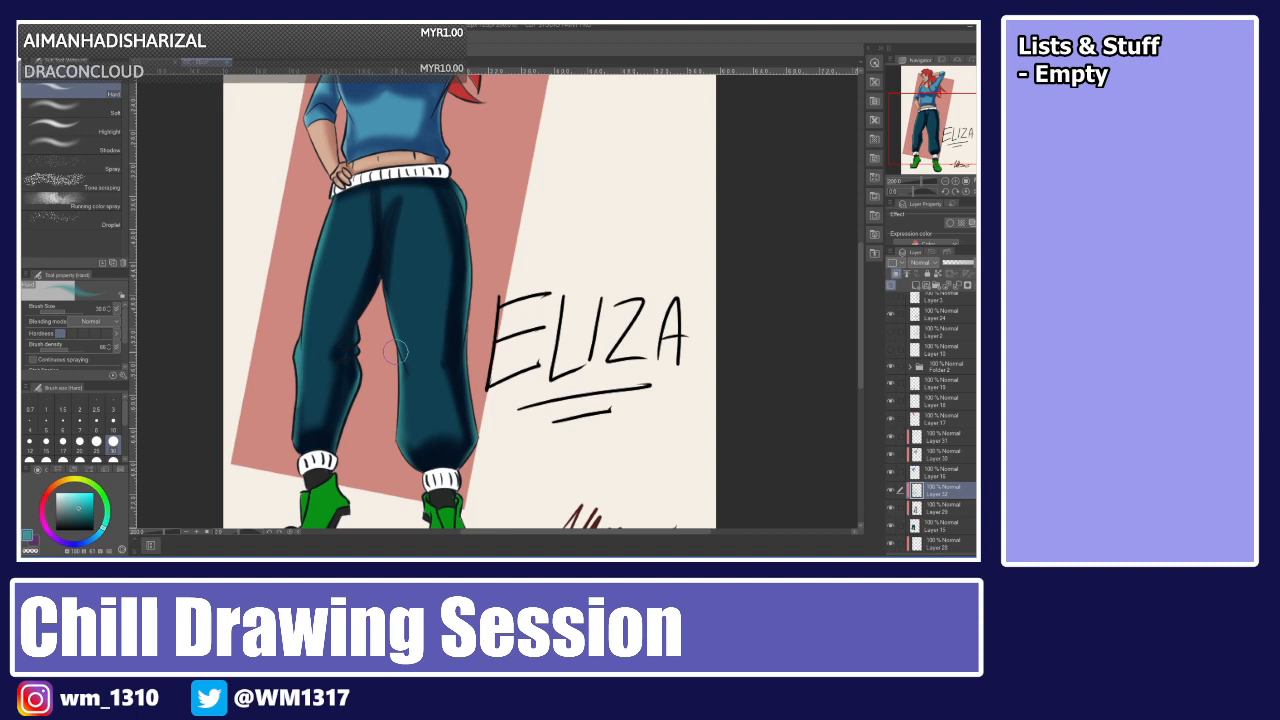
# Select a lower layer, sample and adjust the skin's beige, and add a new clipped layer above another layer.
pyautogui.moveTo(860, 308); pyautogui.dragTo(857, 257)
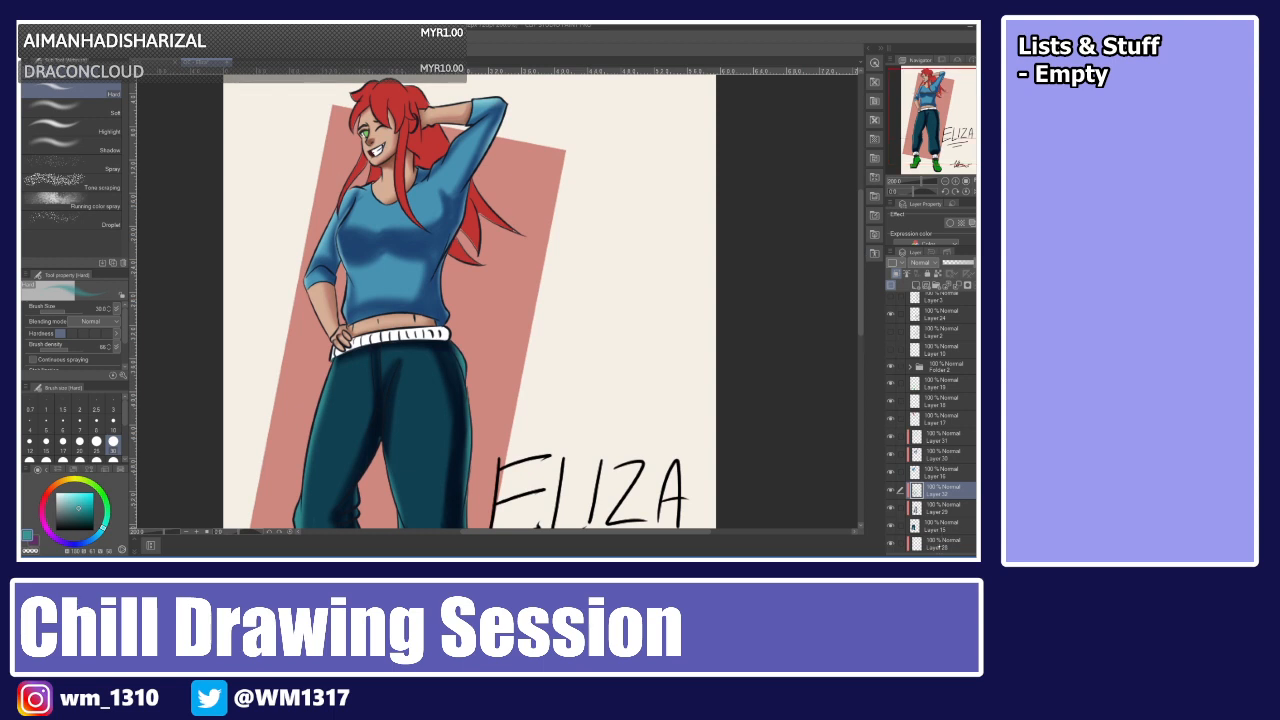
pyautogui.click(939, 545)
pyautogui.scroll(-3, 952, 502)
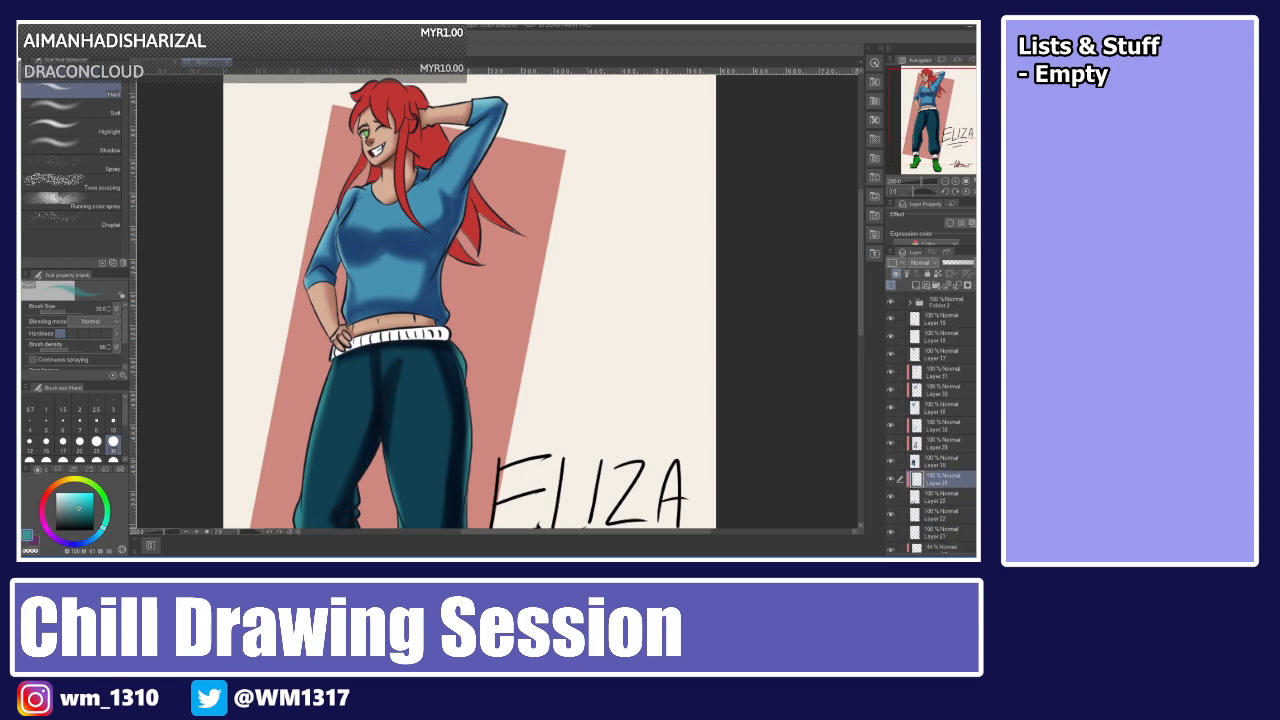
pyautogui.click(939, 534)
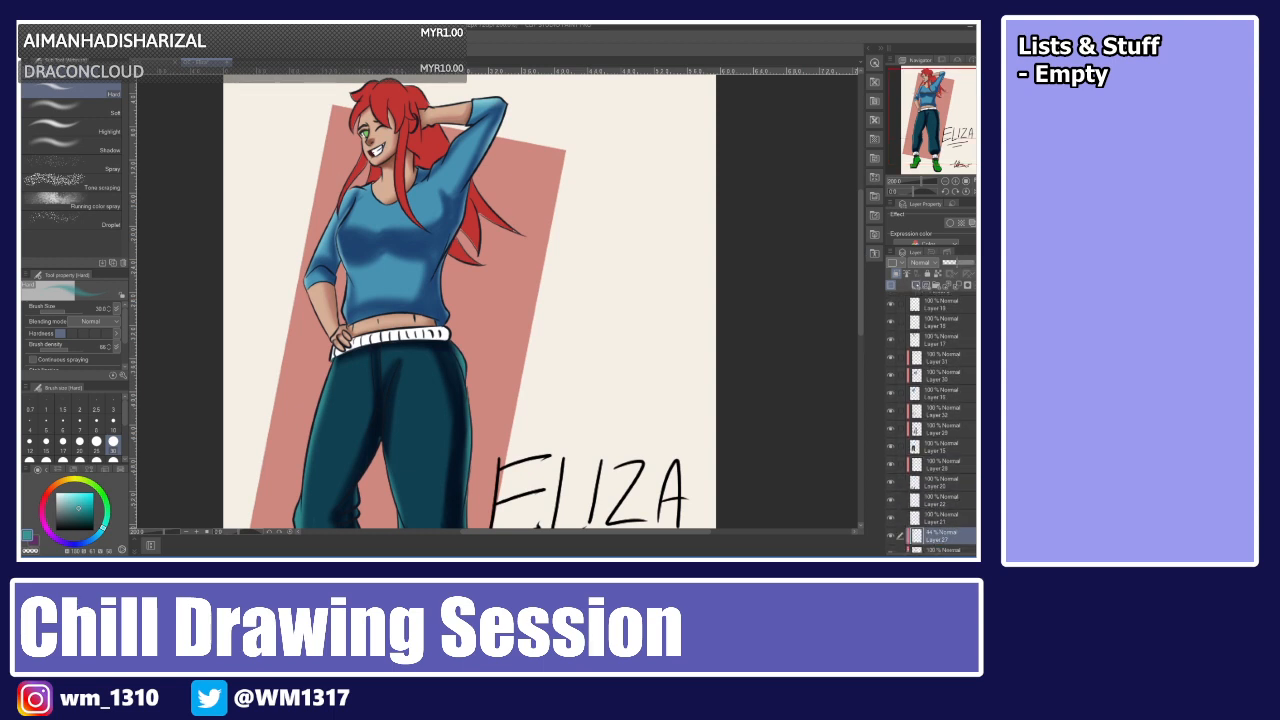
pyautogui.click(916, 286)
pyautogui.press('i')
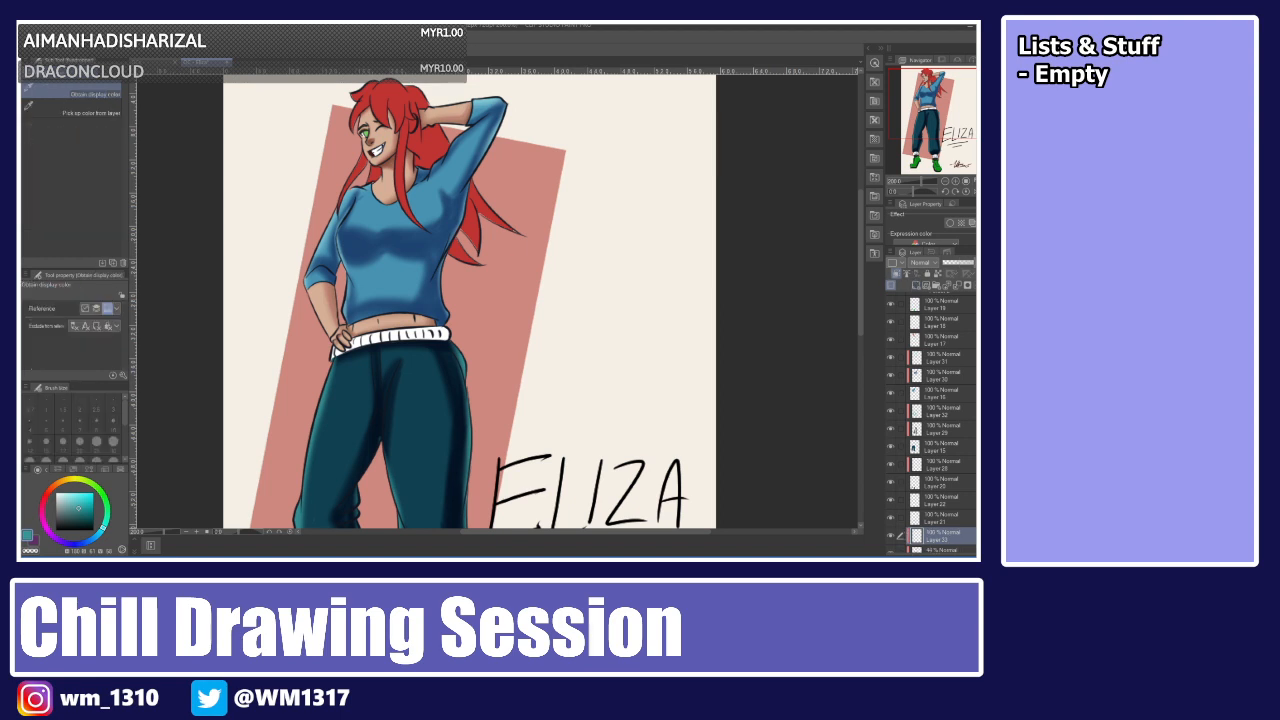
pyautogui.click(377, 126)
pyautogui.click(377, 130)
pyautogui.moveTo(67, 498); pyautogui.dragTo(61, 495)
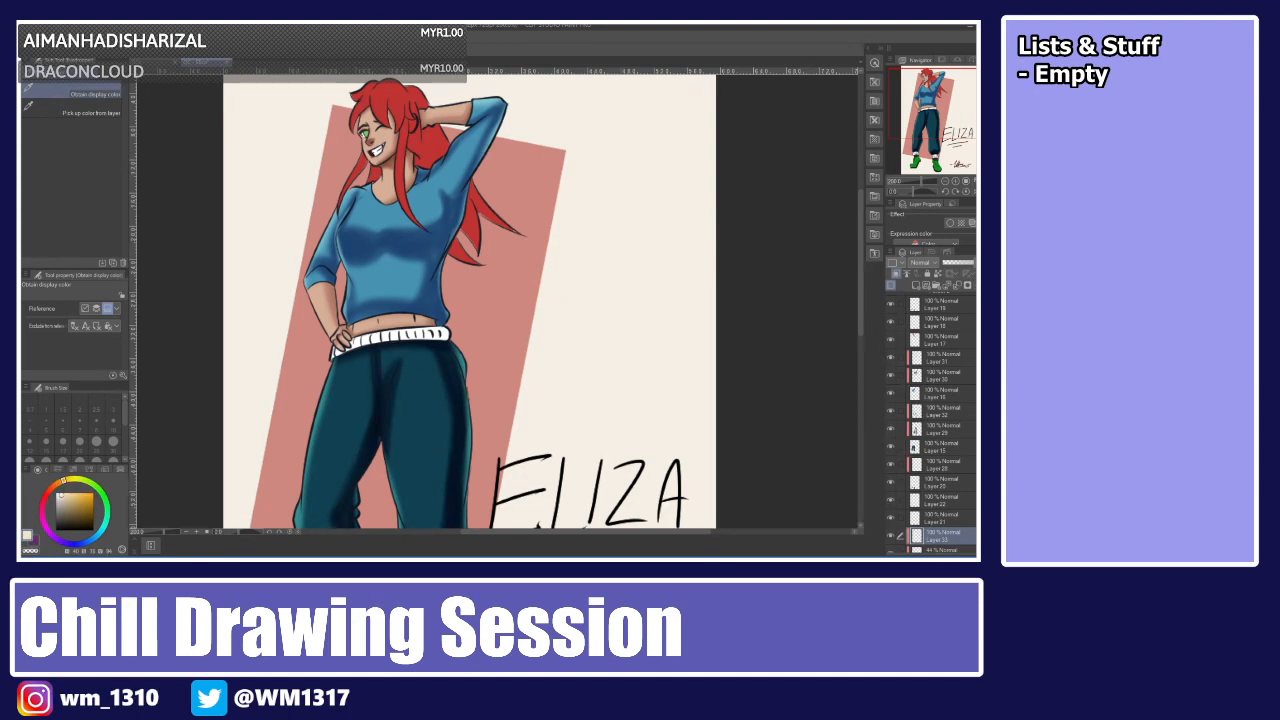
pyautogui.press('b')
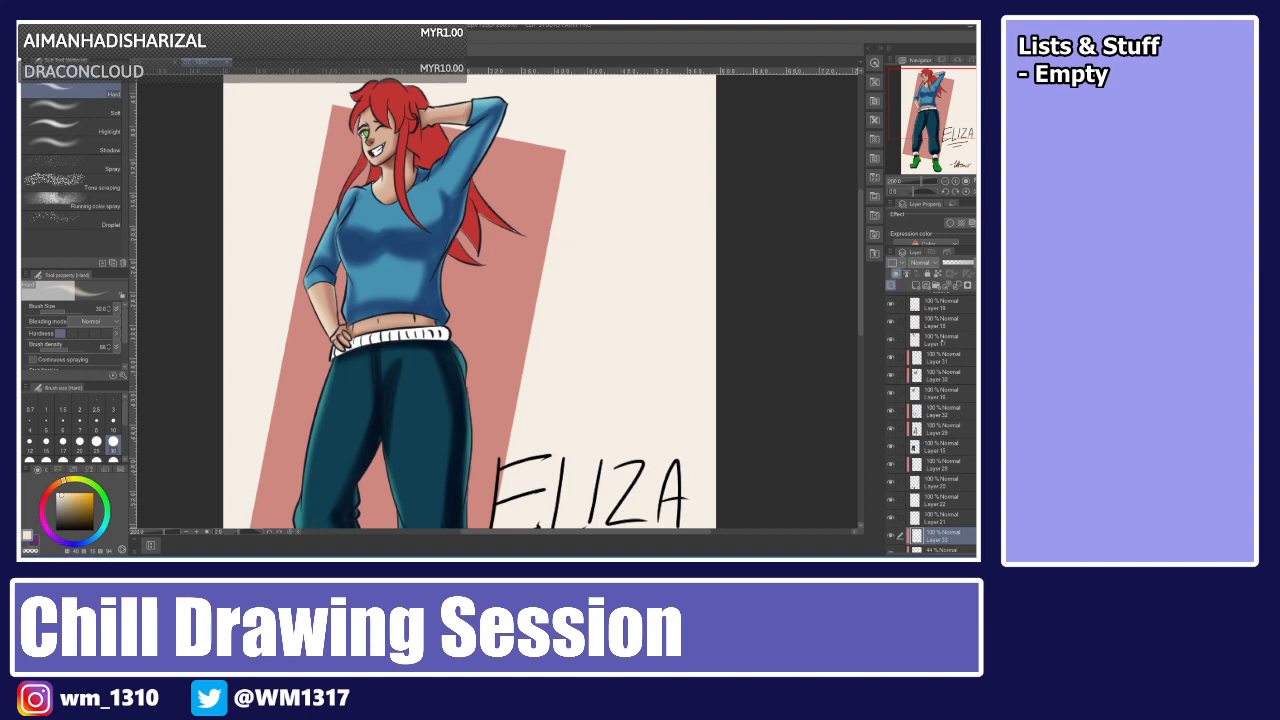
pyautogui.click(942, 342)
pyautogui.click(916, 286)
pyautogui.click(896, 274)
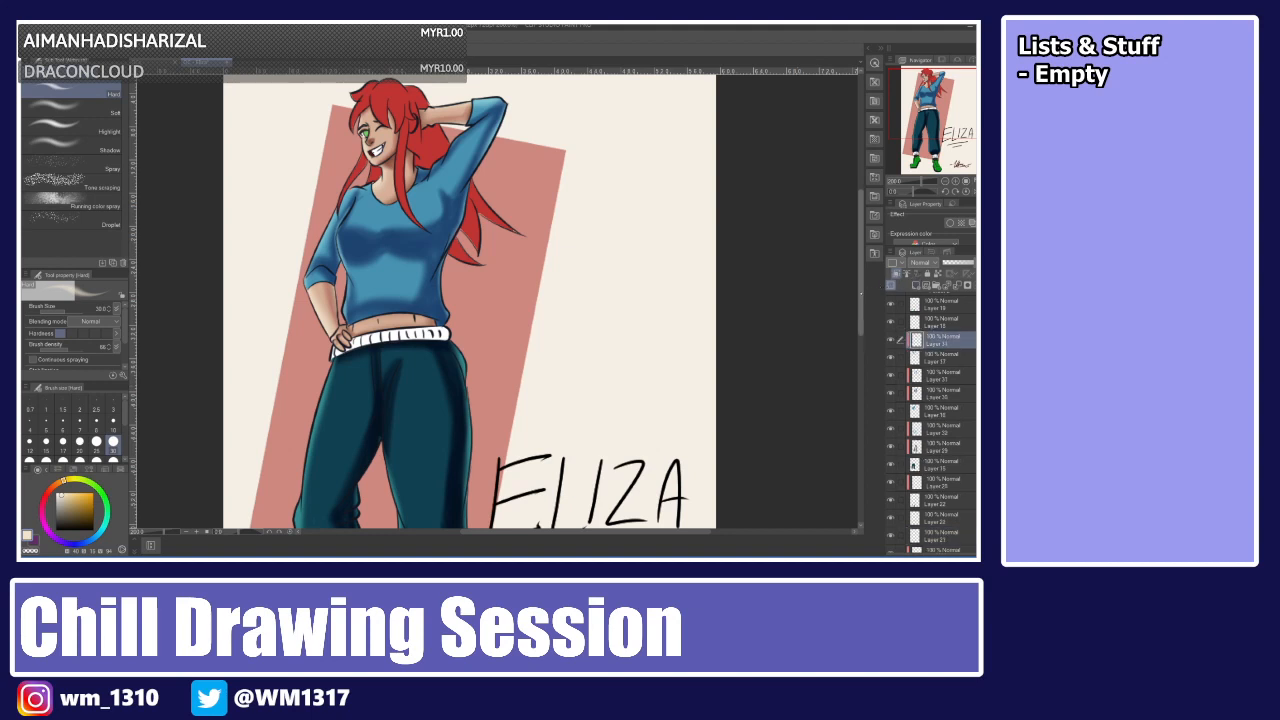
# Adjust the opacity of a shading layer lower in the stack and try its Add (Glow) blending mode.
pyautogui.moveTo(861, 293); pyautogui.dragTo(861, 261)
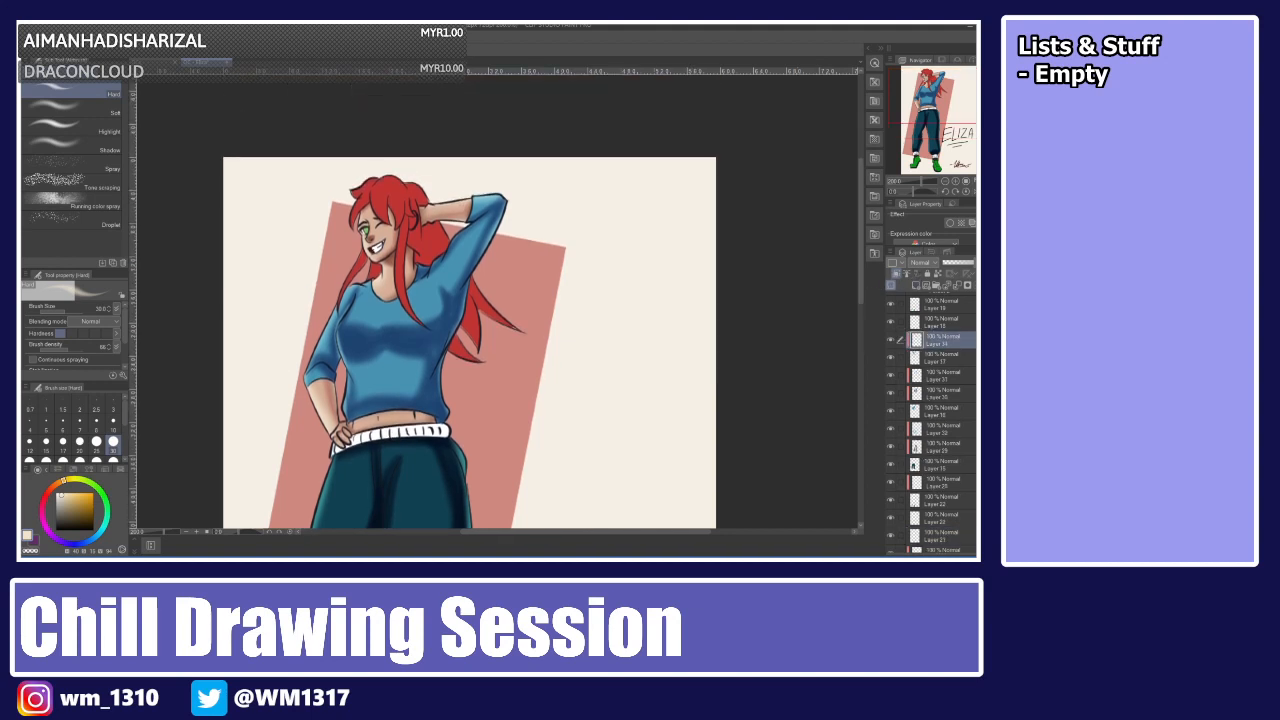
pyautogui.scroll(-5, 935, 420)
pyautogui.click(940, 471)
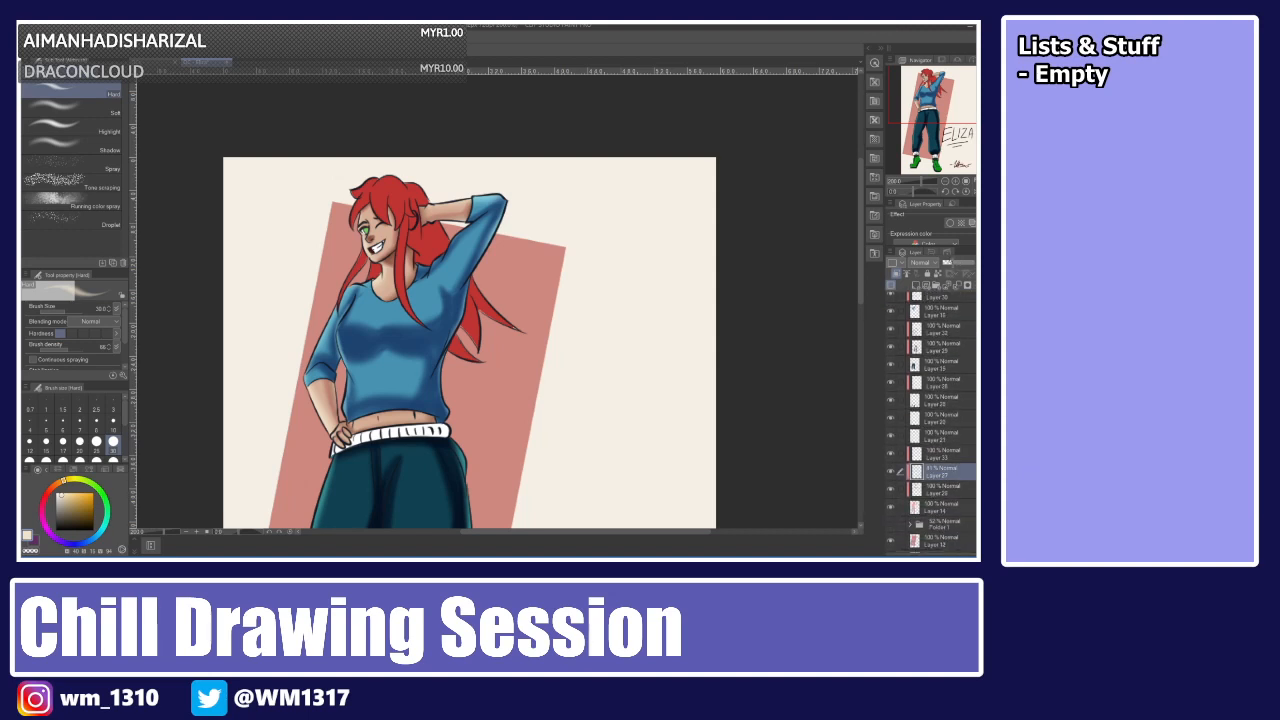
pyautogui.moveTo(951, 263); pyautogui.dragTo(946, 263)
pyautogui.moveTo(953, 263); pyautogui.dragTo(958, 262)
pyautogui.click(930, 293)
pyautogui.click(928, 332)
pyautogui.click(927, 378)
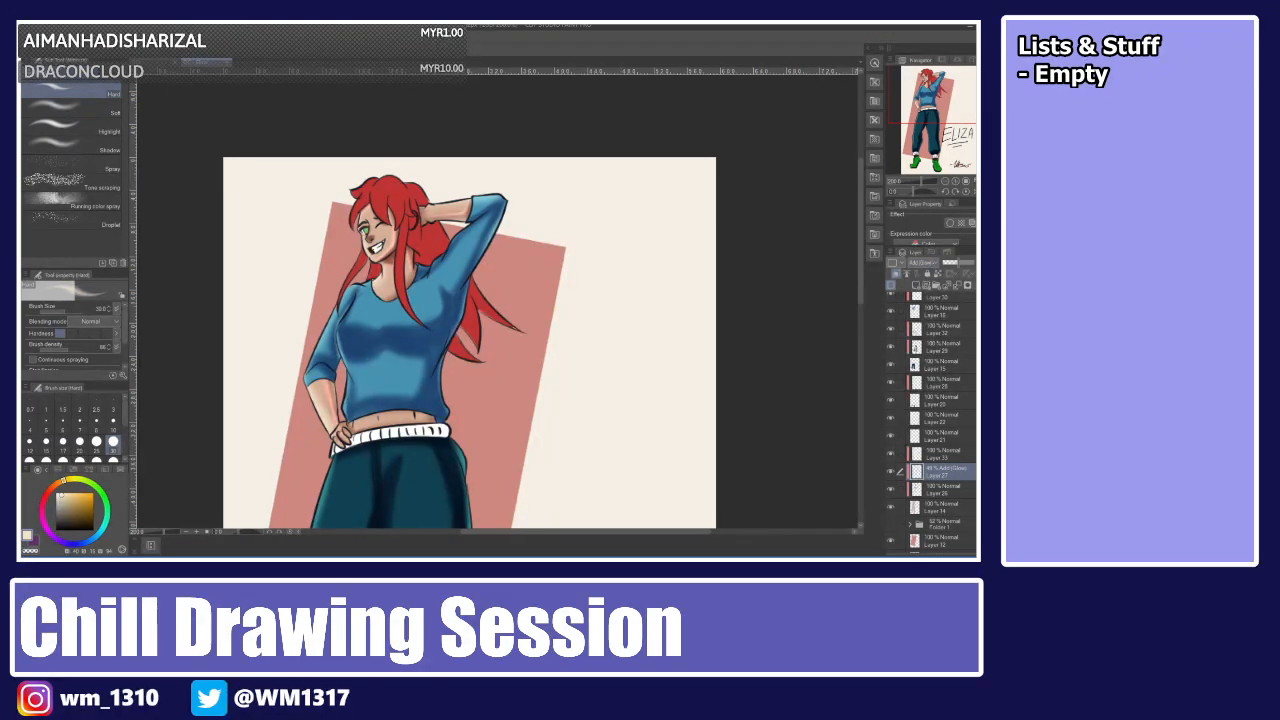
pyautogui.click(922, 273)
# Erase a small stray mark near the collar, then select the layer above the hair and toggle the layer beneath it.
pyautogui.press('e')
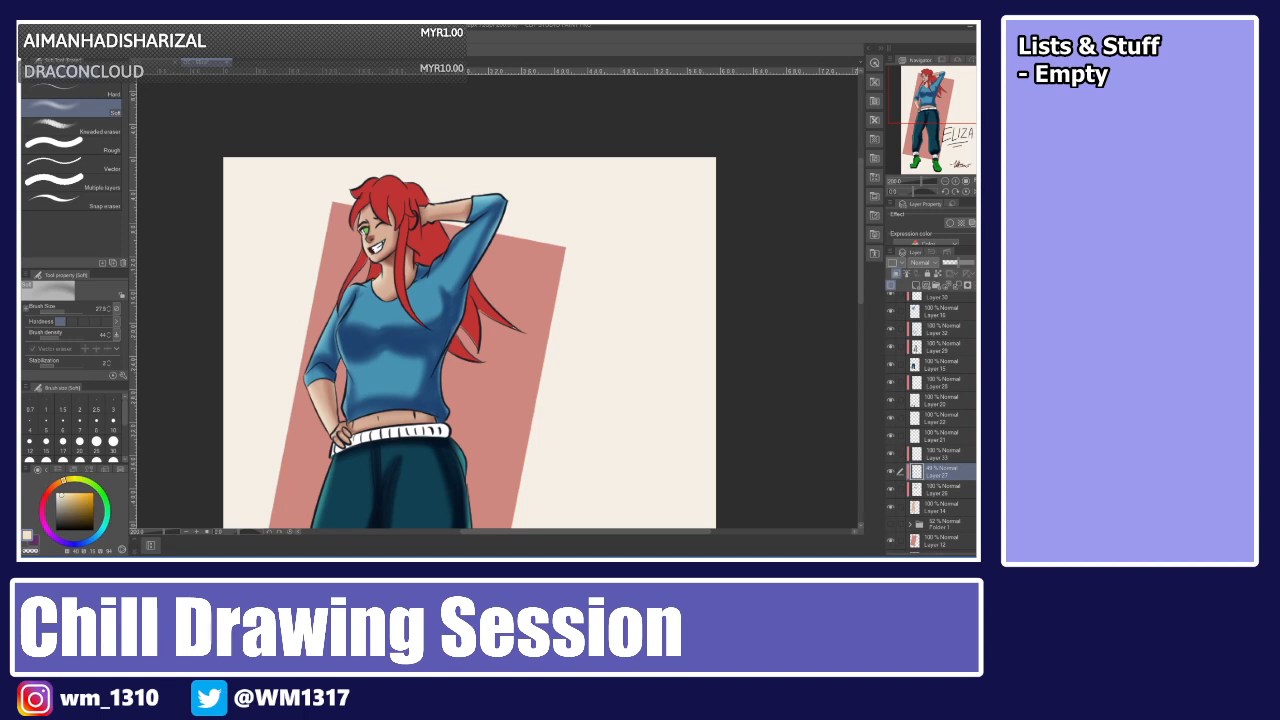
pyautogui.moveTo(433, 211); pyautogui.dragTo(460, 209)
pyautogui.scroll(3, 937, 340)
pyautogui.scroll(2, 938, 351)
pyautogui.click(938, 351)
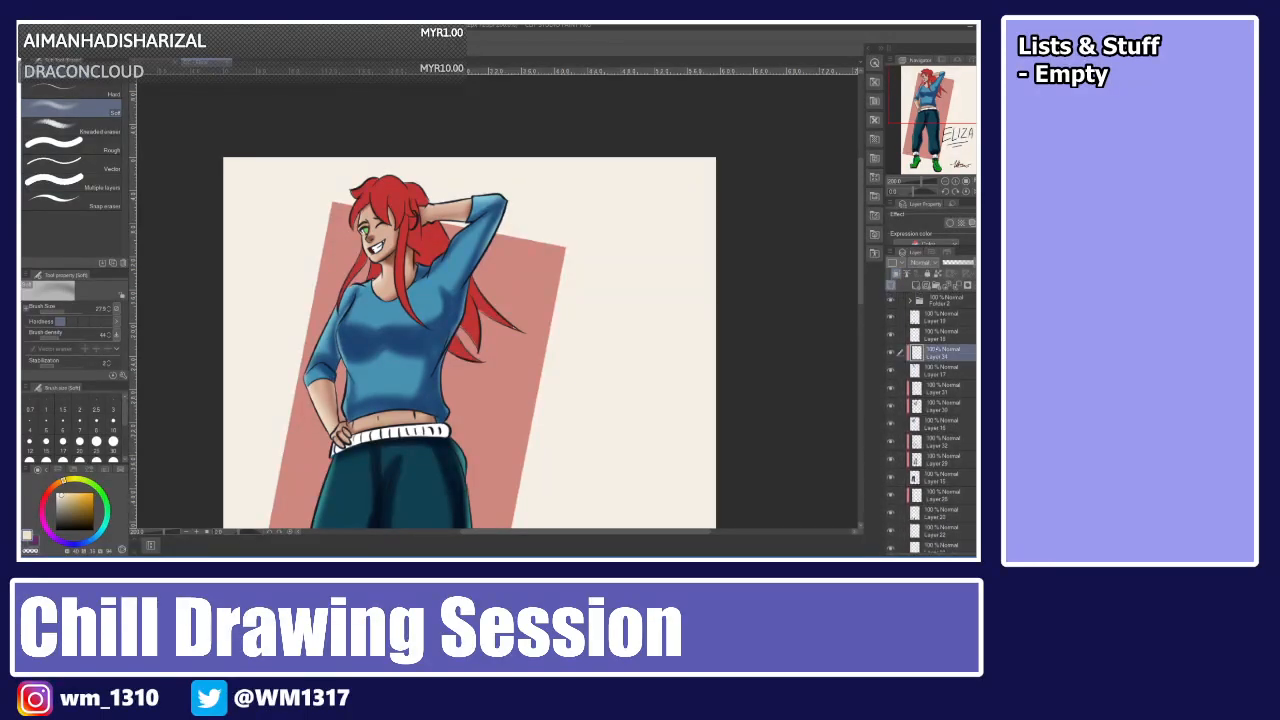
pyautogui.click(900, 370)
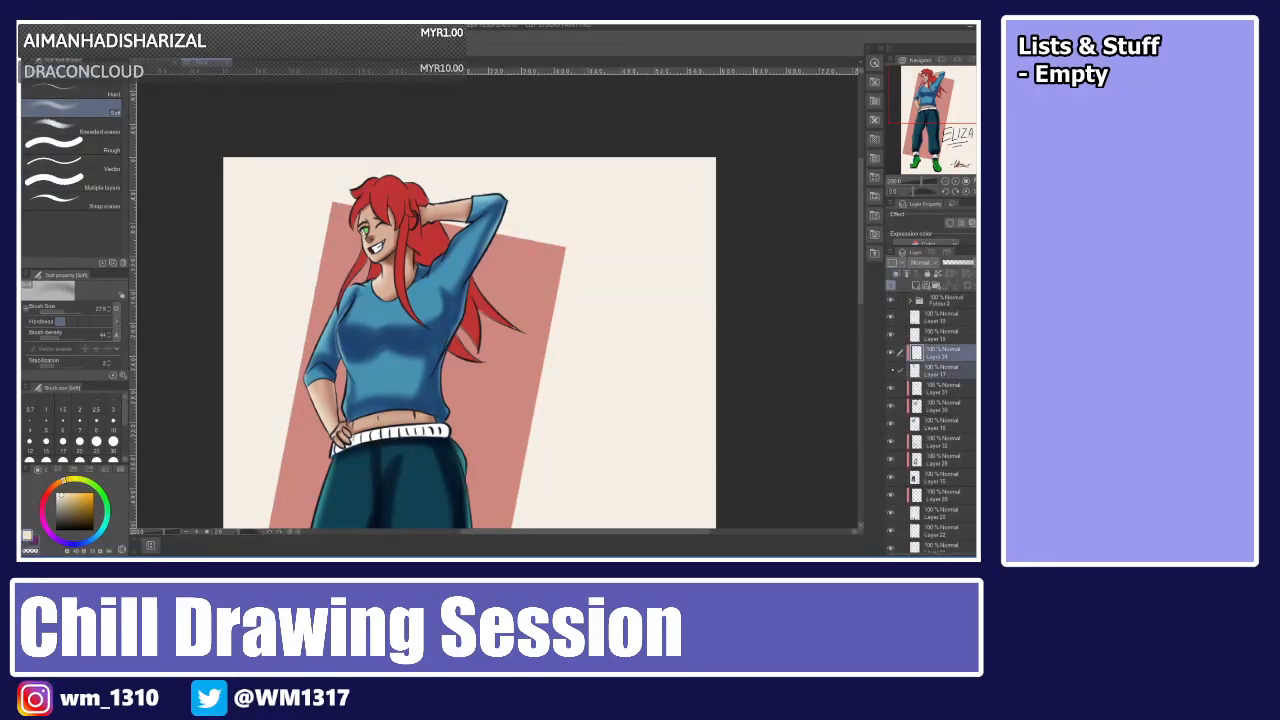
pyautogui.click(891, 370)
pyautogui.click(891, 370)
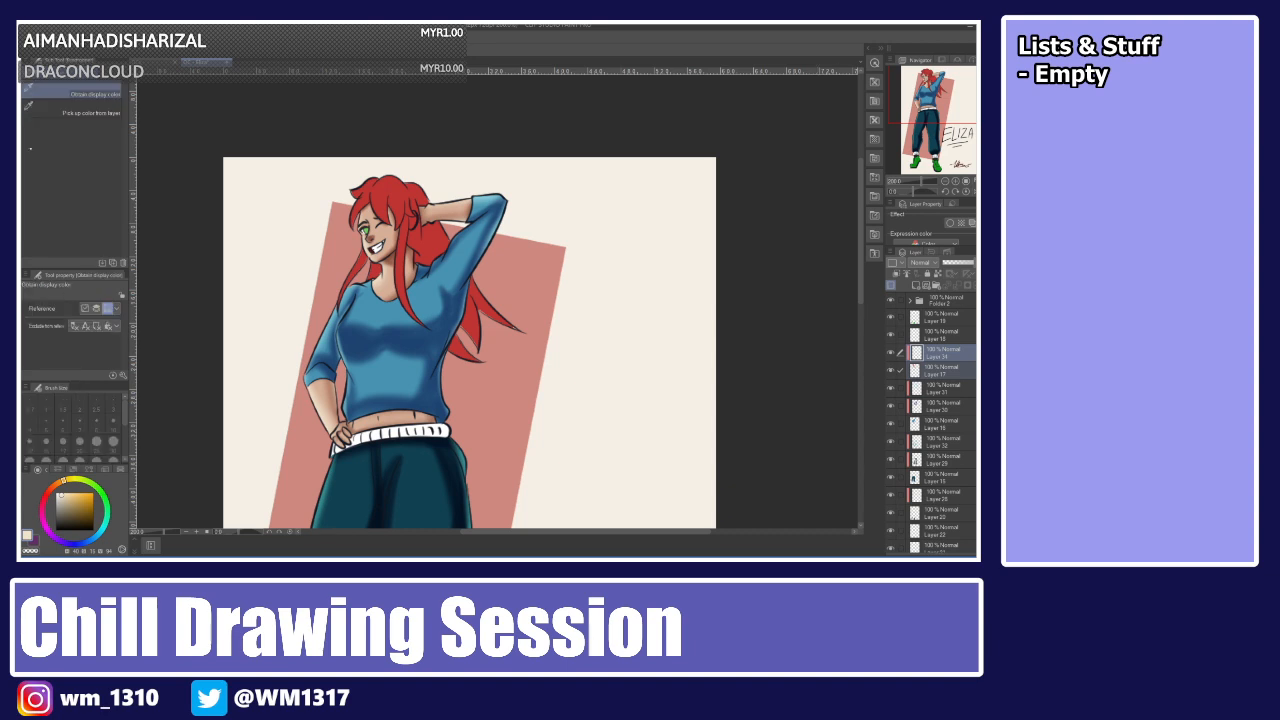
# Sample and darken the hair's red, then erase stray marks along the raised arm's sleeve edge on the layer below.
pyautogui.press('i')
pyautogui.click(400, 183)
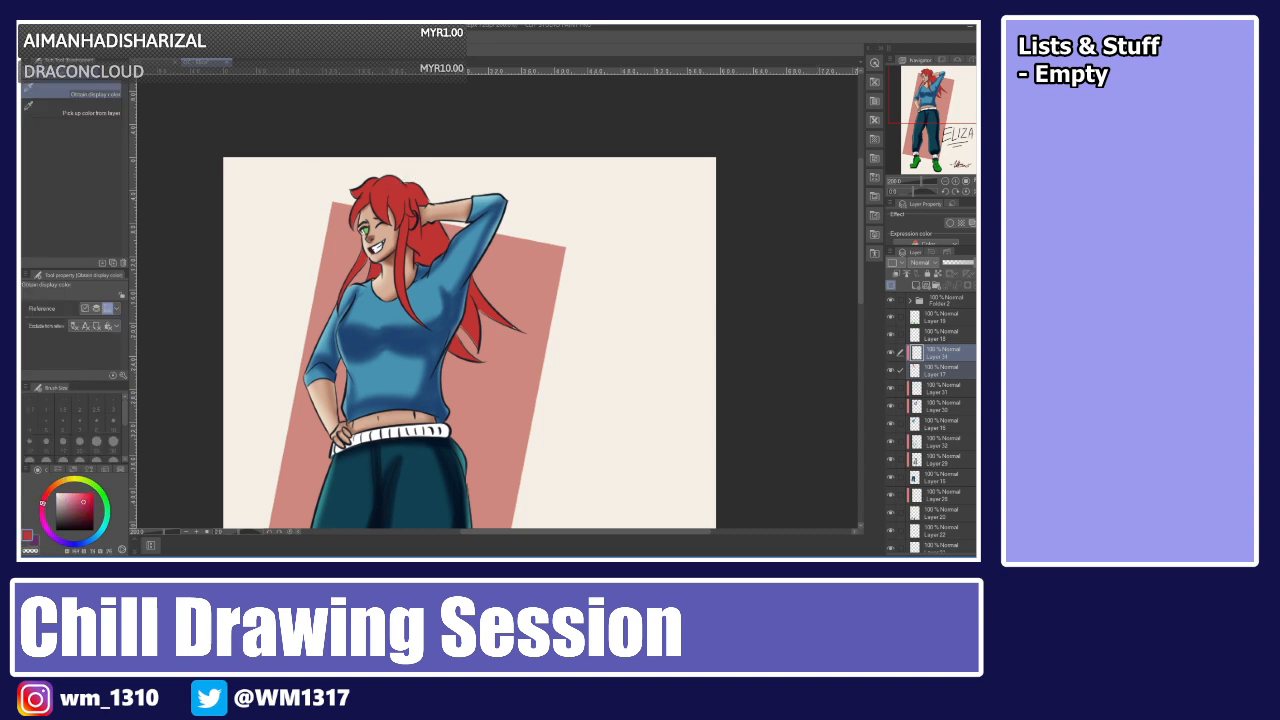
pyautogui.click(87, 513)
pyautogui.press('b')
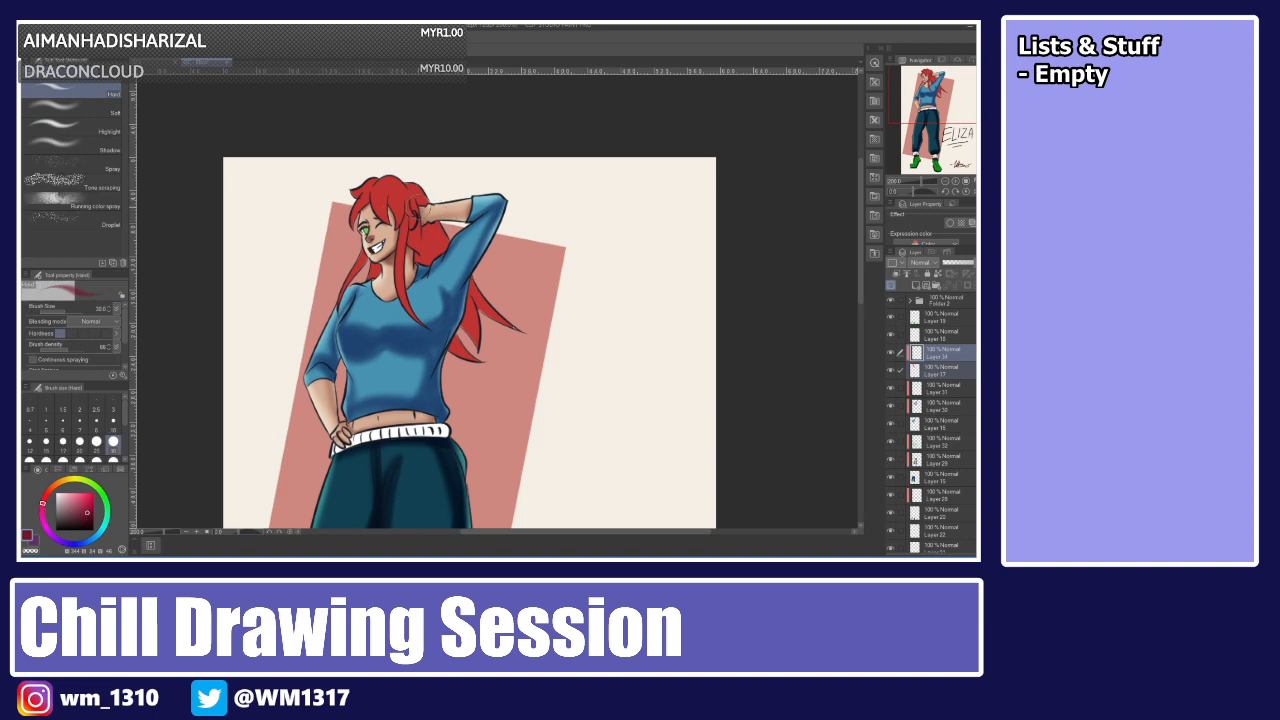
pyautogui.click(929, 371)
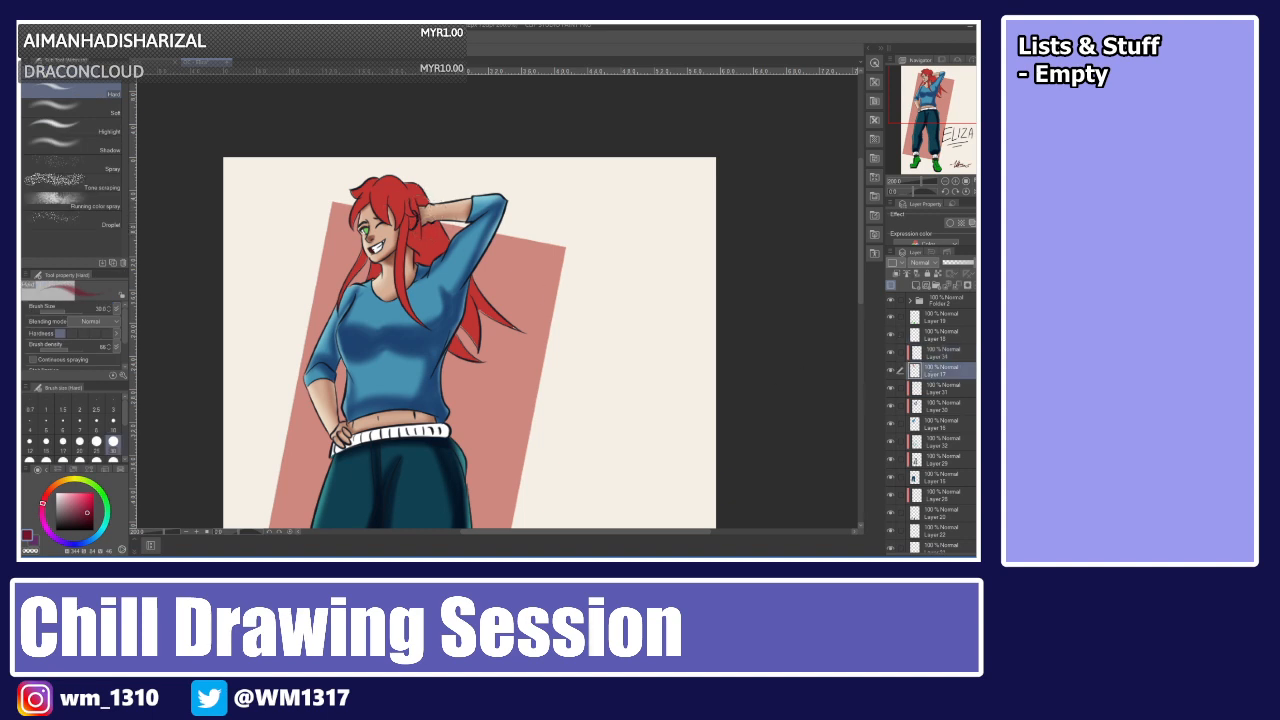
pyautogui.press('e')
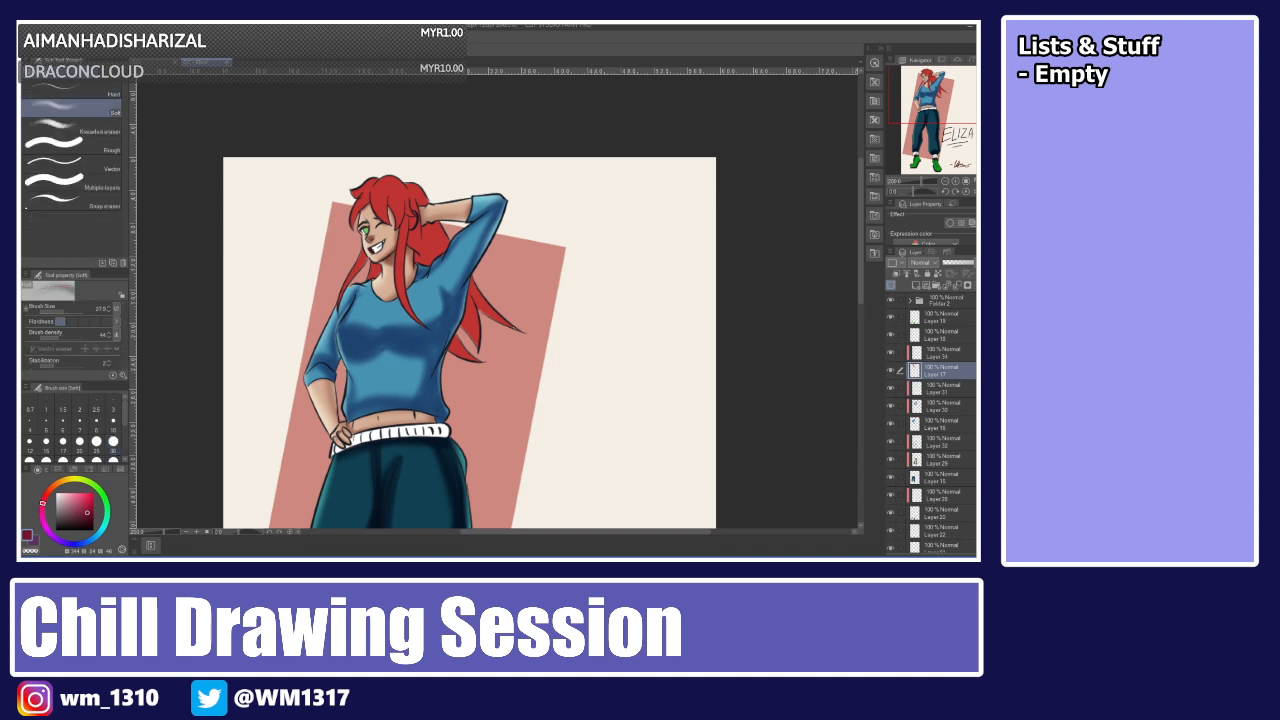
pyautogui.hotkey('ctrl', '+')
pyautogui.hotkey('ctrl', '+')
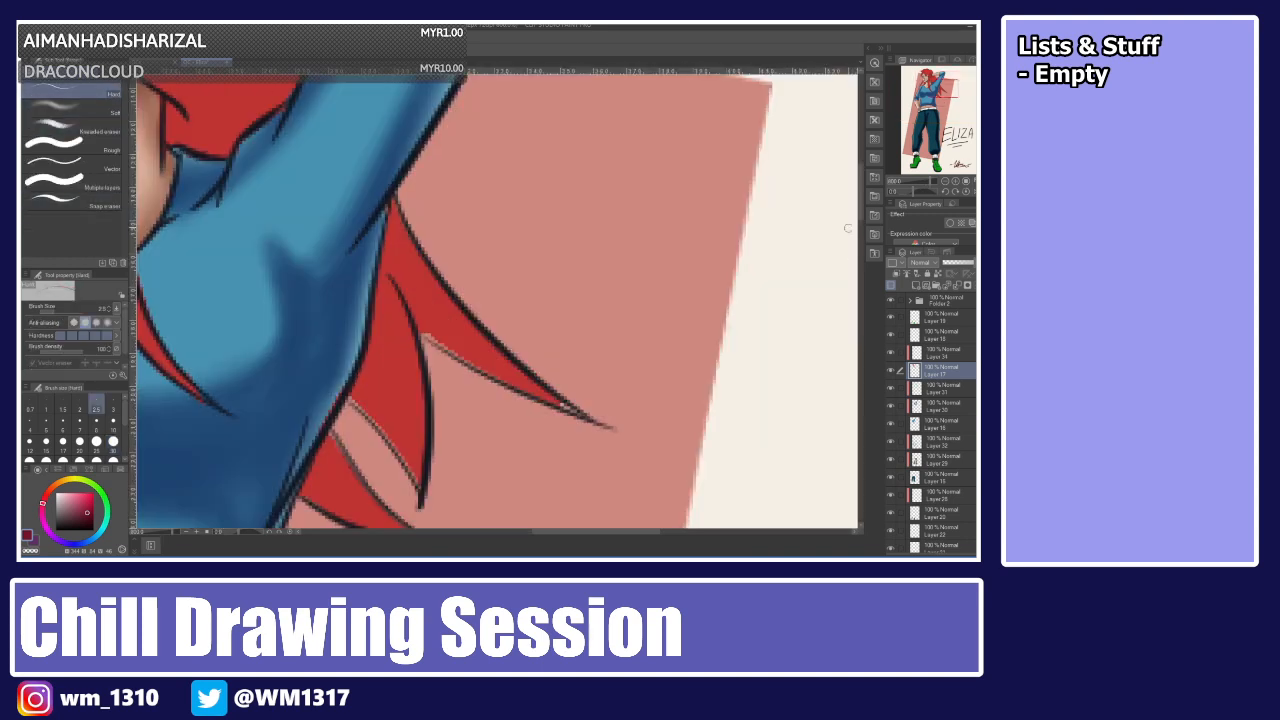
pyautogui.scroll(5, 497, 300)
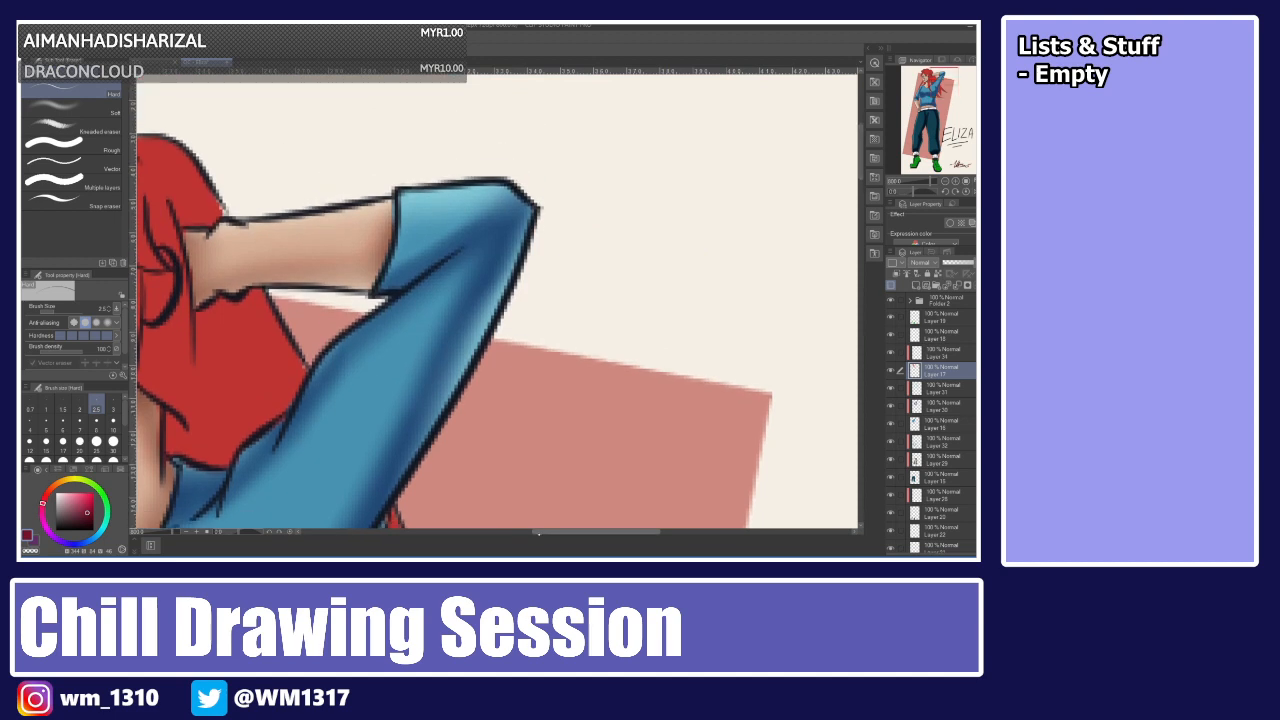
pyautogui.hscroll(-3, 497, 300)
pyautogui.moveTo(354, 279)
pyautogui.mouseDown()
pyautogui.moveTo(379, 275)
pyautogui.moveTo(370, 255)
pyautogui.moveTo(378, 287)
pyautogui.moveTo(357, 315)
pyautogui.mouseUp()
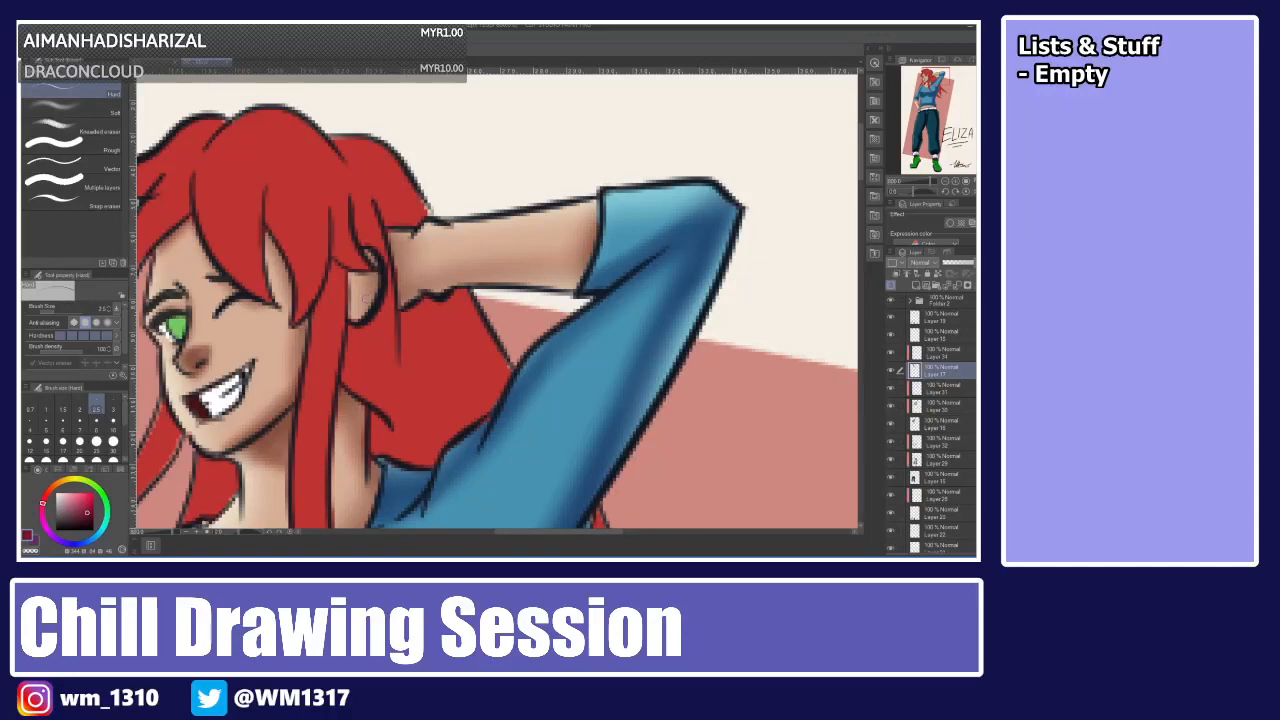
pyautogui.hotkey('ctrl', '0')
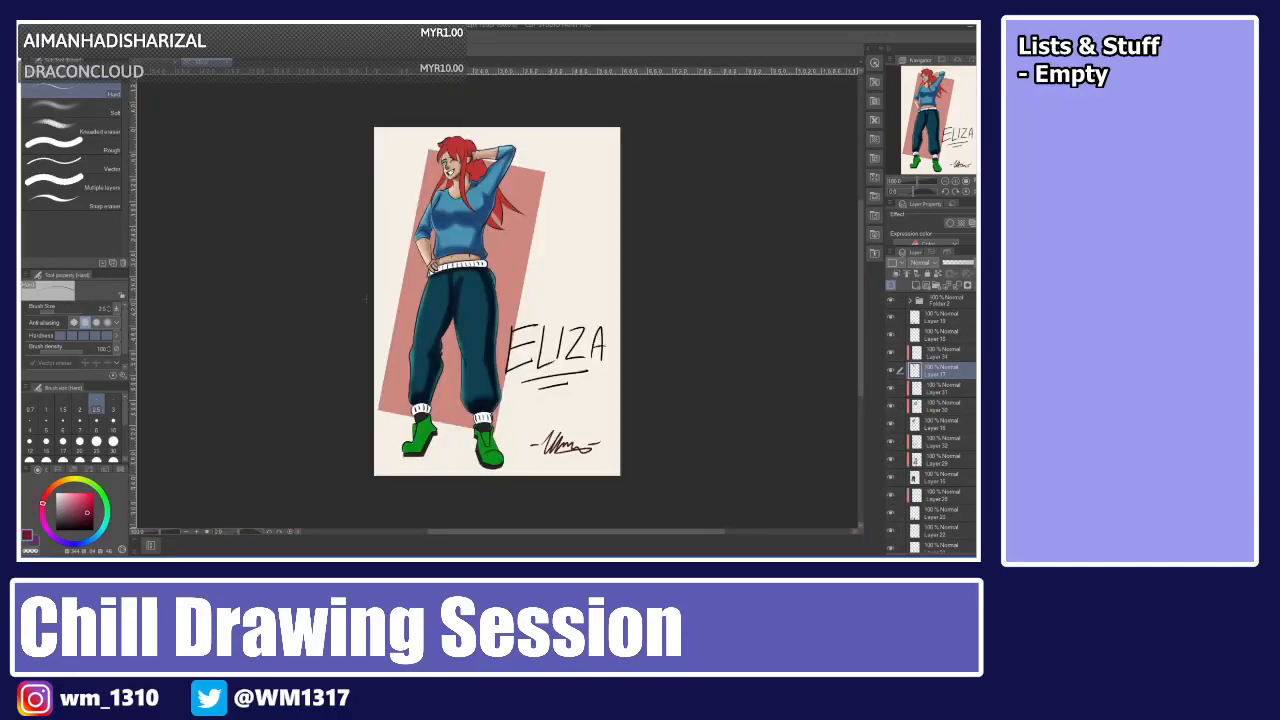
# Select the hair shading layer and airbrush darker red shadows into the hair beside the face and behind the raised arm.
pyautogui.click(932, 354)
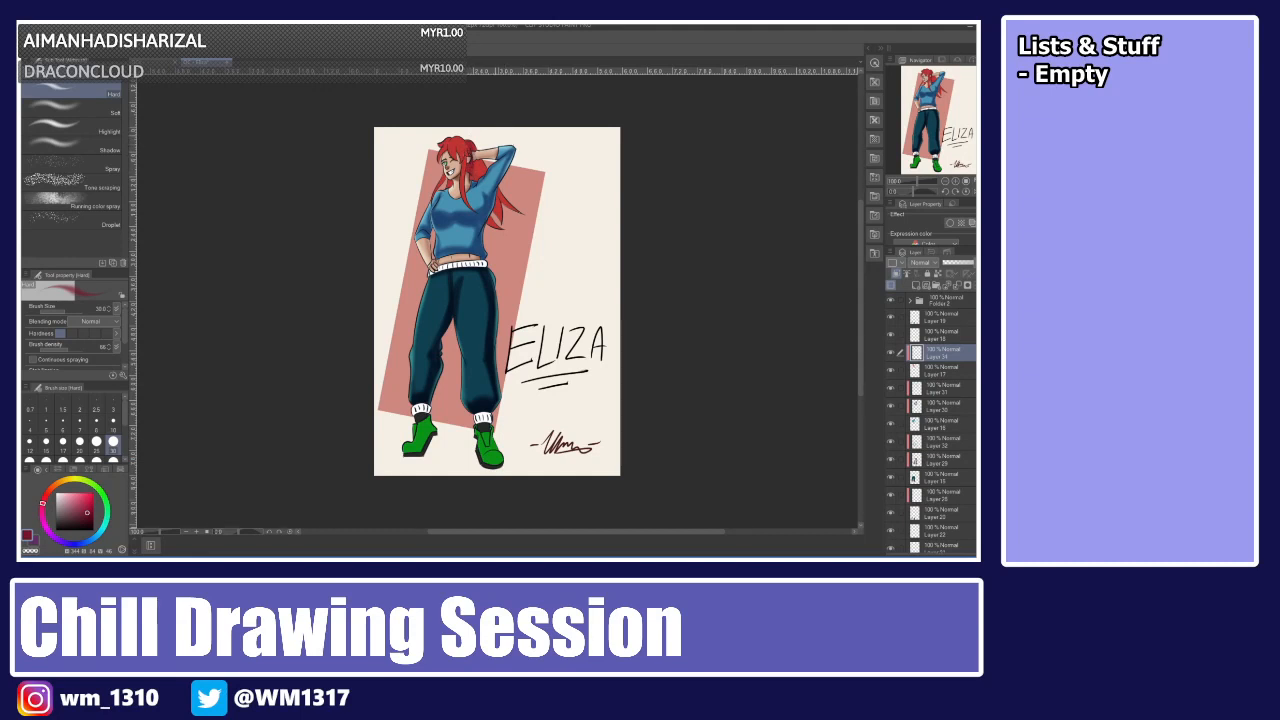
pyautogui.scroll(5, 495, 135)
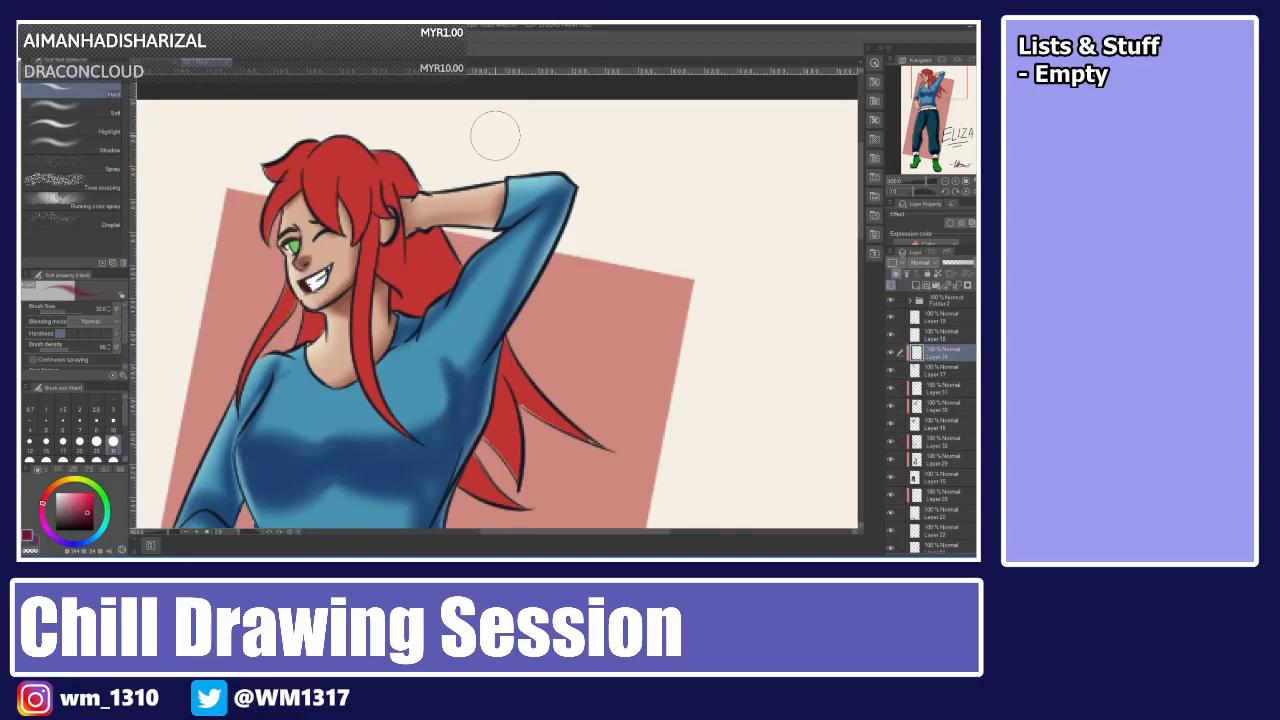
pyautogui.moveTo(322, 307); pyautogui.dragTo(321, 316)
pyautogui.moveTo(371, 216)
pyautogui.mouseDown()
pyautogui.moveTo(364, 262)
pyautogui.moveTo(396, 316)
pyautogui.mouseUp()
pyautogui.moveTo(387, 250)
pyautogui.mouseDown()
pyautogui.moveTo(408, 300)
pyautogui.moveTo(428, 310)
pyautogui.mouseUp()
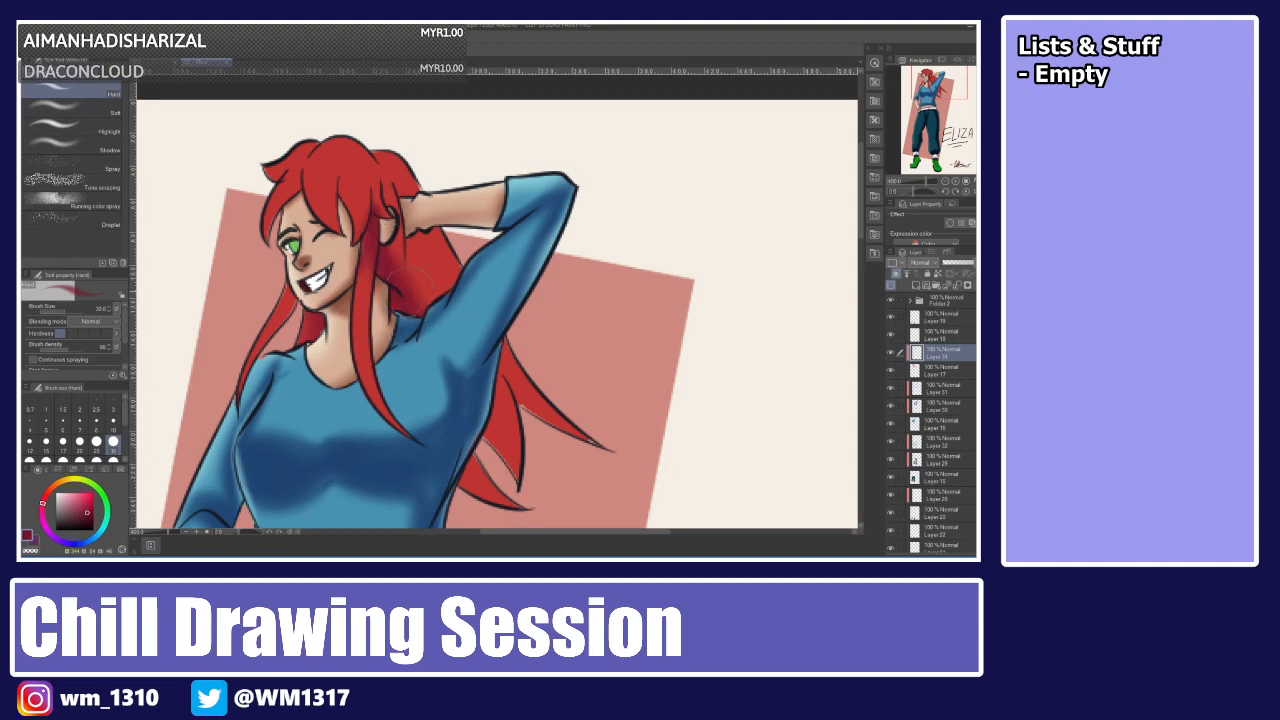
pyautogui.moveTo(408, 240)
pyautogui.mouseDown()
pyautogui.moveTo(418, 300)
pyautogui.moveTo(432, 289)
pyautogui.mouseUp()
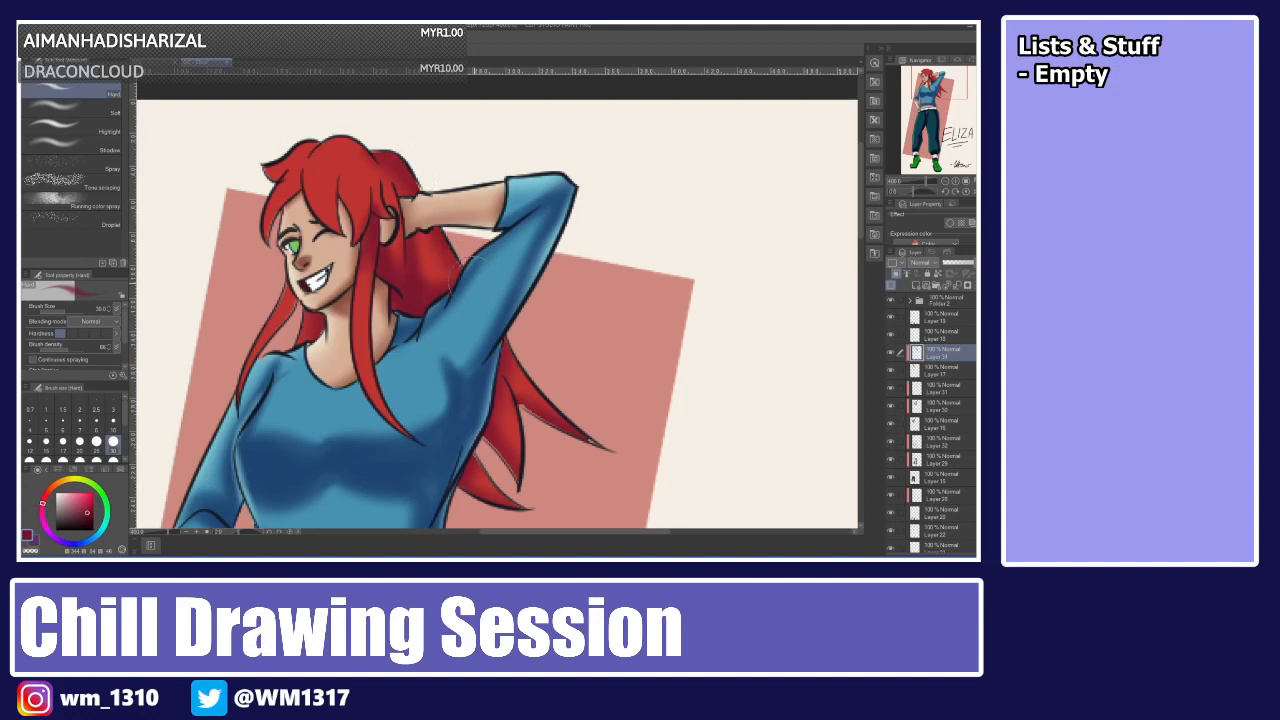
pyautogui.moveTo(512, 358); pyautogui.dragTo(548, 406)
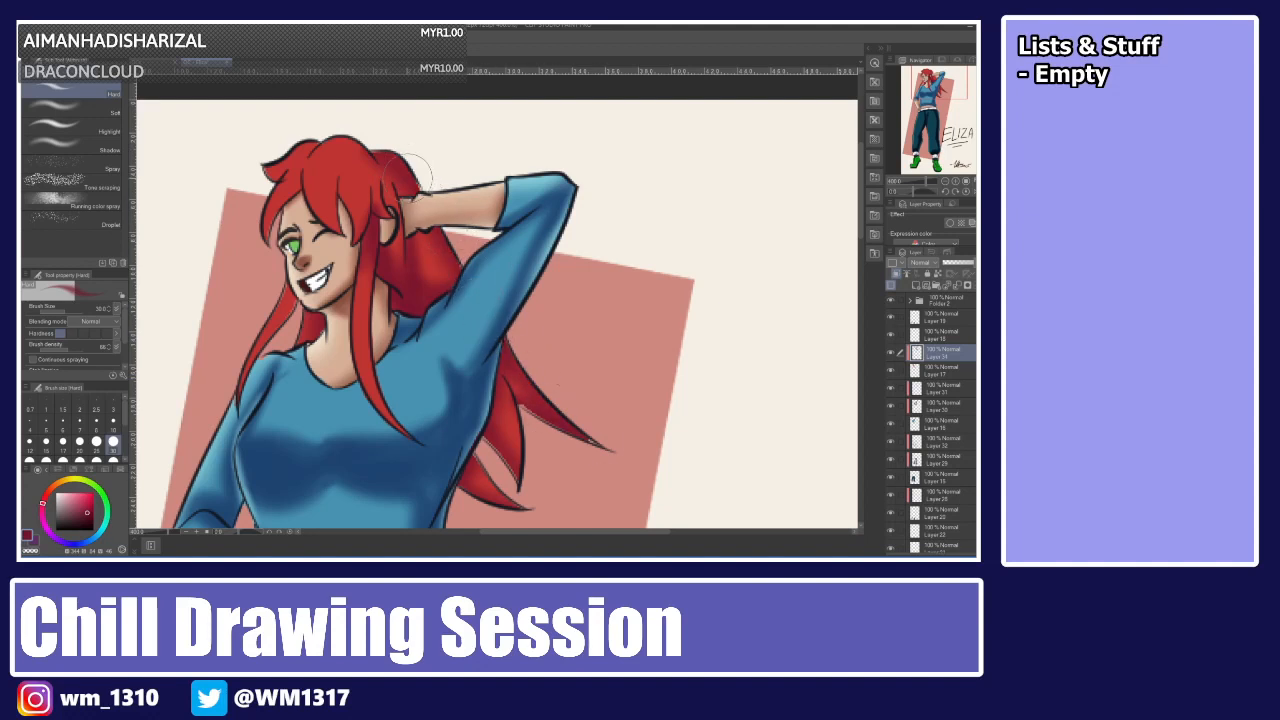
pyautogui.moveTo(340, 138); pyautogui.dragTo(379, 190)
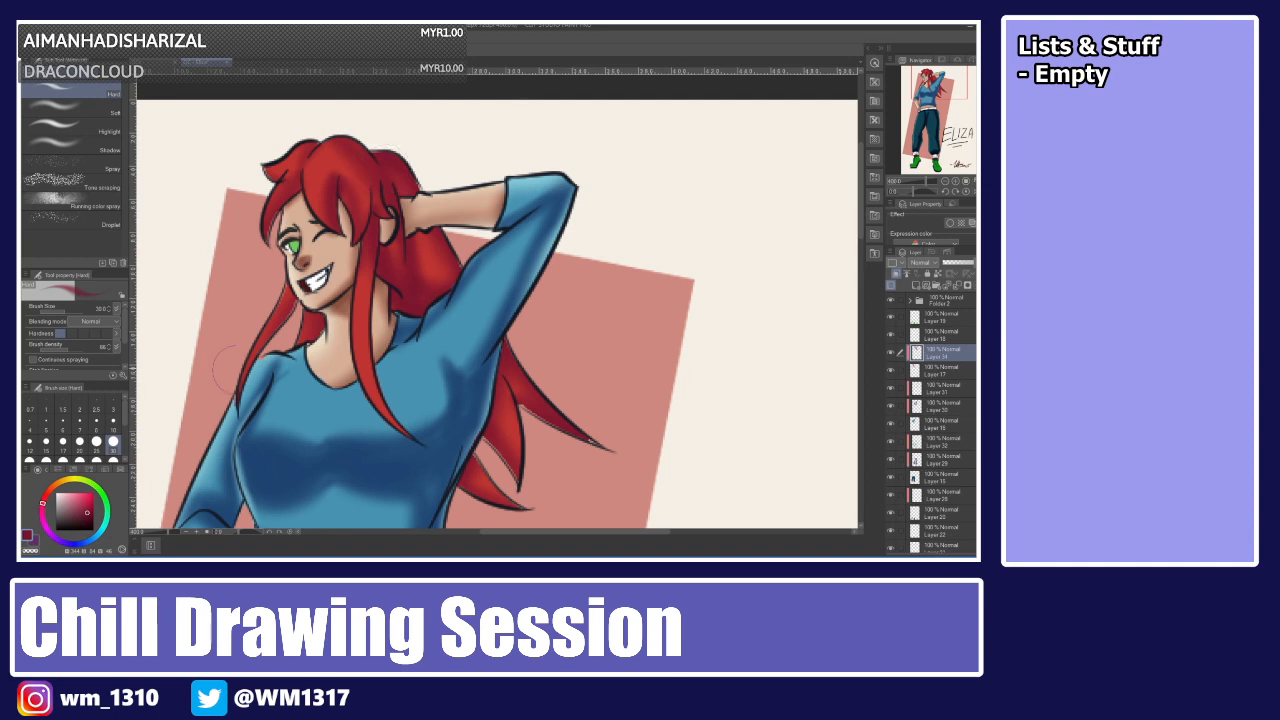
# Pick a pale peach colour, add a new layer, and airbrush a soft highlight sweep across the top of the hair, retrying several brush sizes.
pyautogui.click(50, 490)
pyautogui.click(75, 498)
pyautogui.click(915, 286)
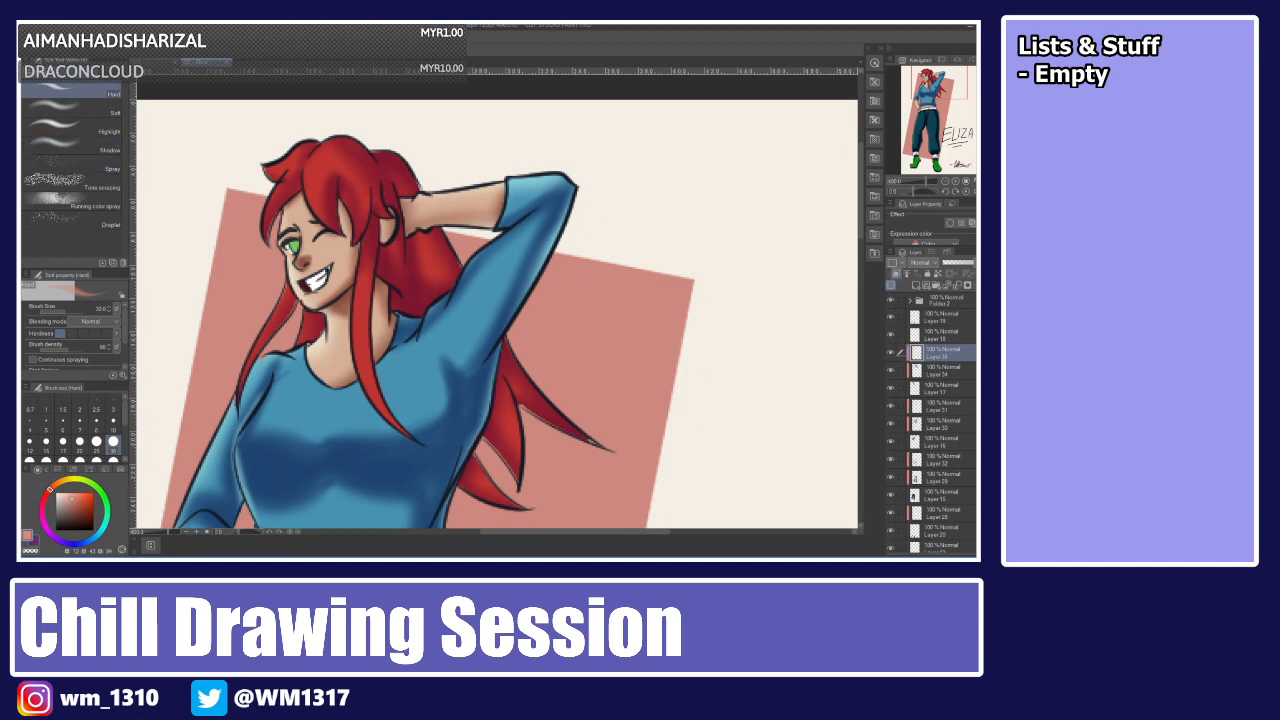
pyautogui.moveTo(245, 184); pyautogui.dragTo(425, 184)
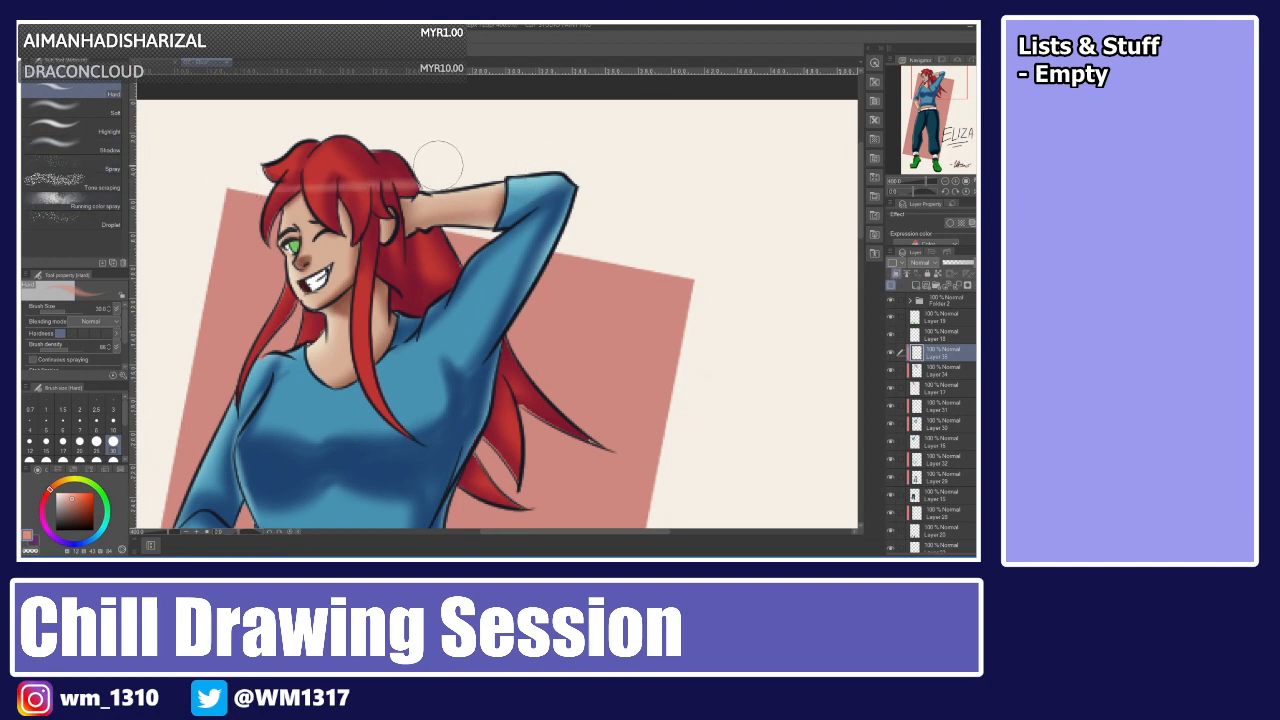
pyautogui.hotkey('ctrl', 'z')
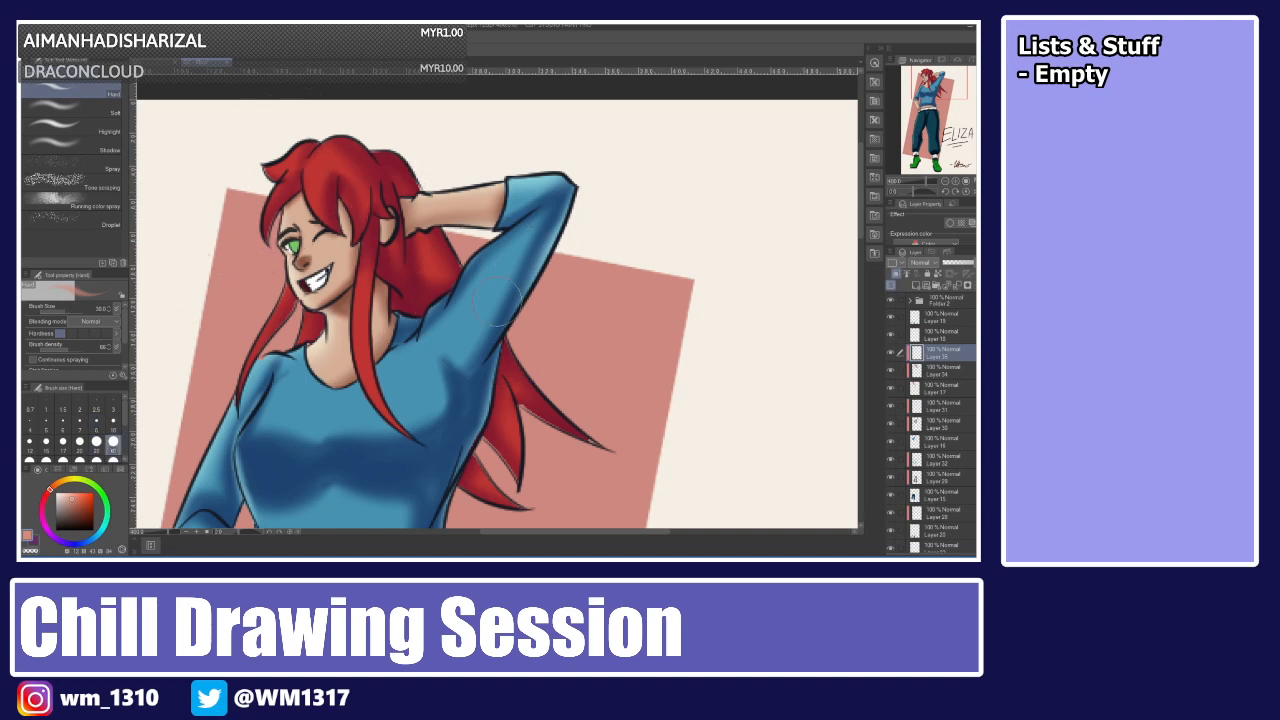
pyautogui.click(63, 458)
pyautogui.moveTo(235, 194); pyautogui.dragTo(467, 187)
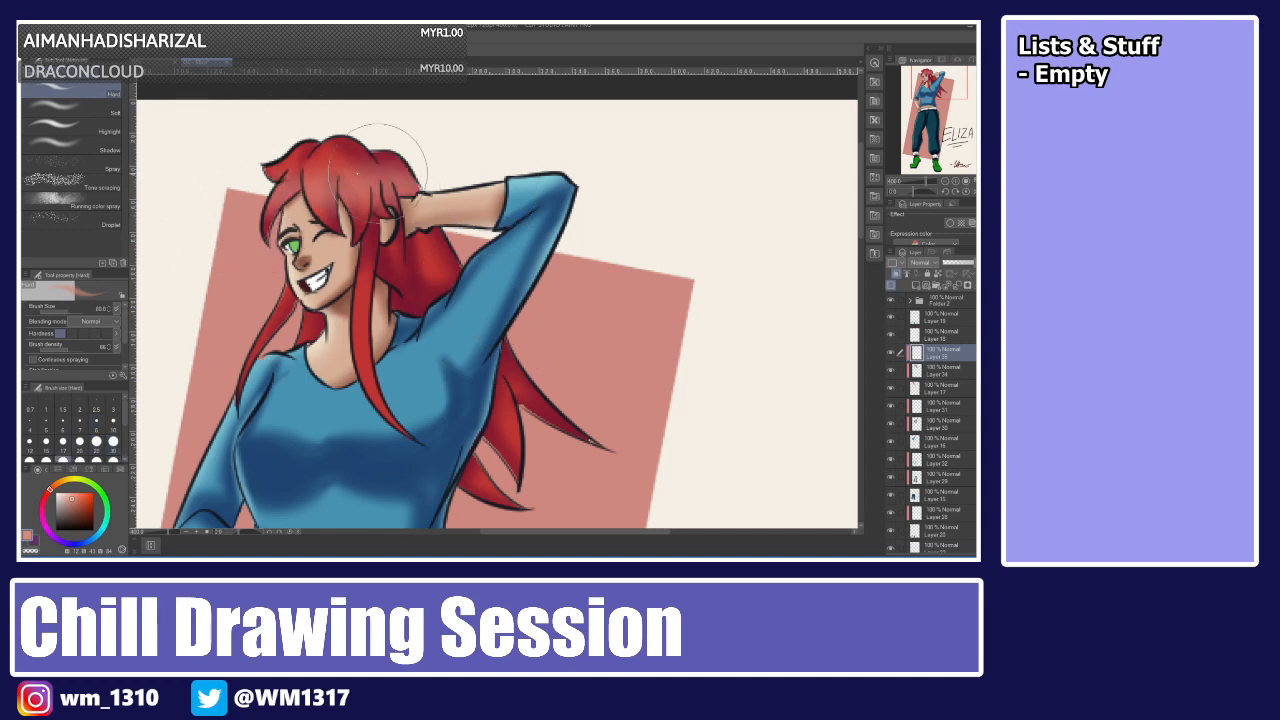
pyautogui.hotkey('ctrl', 'z')
pyautogui.click(113, 441)
pyautogui.moveTo(245, 176); pyautogui.dragTo(482, 167)
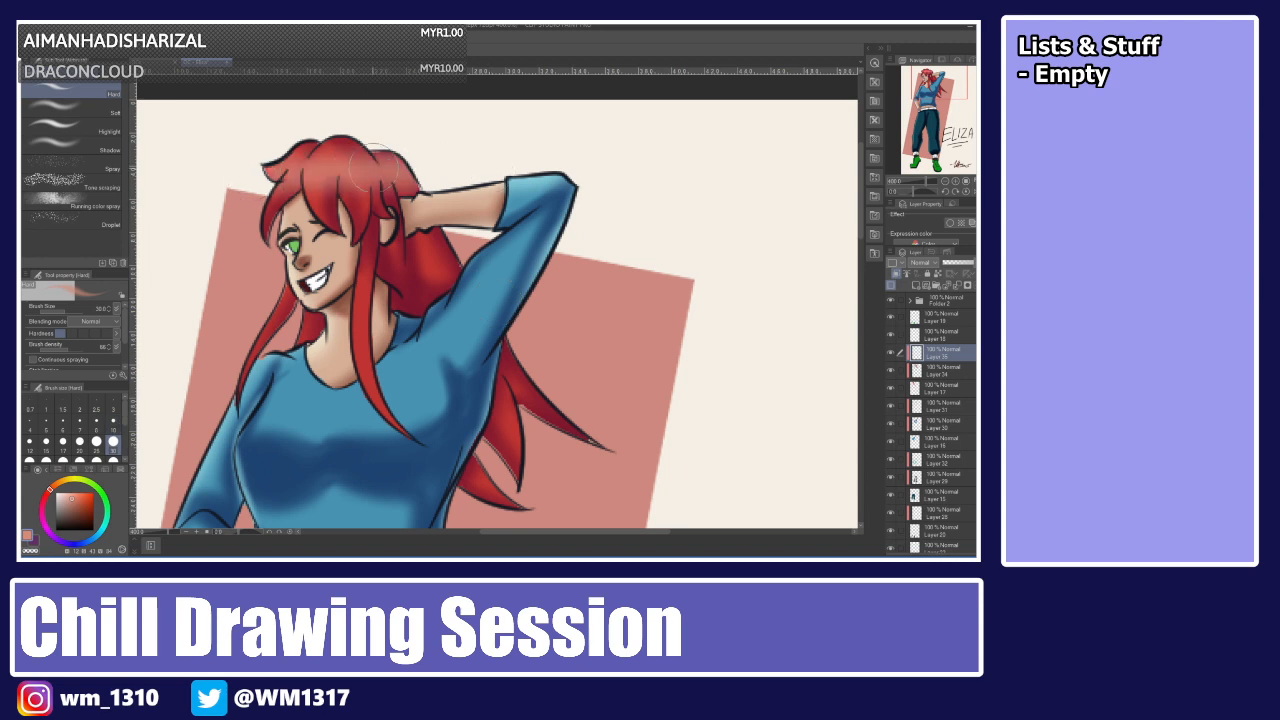
pyautogui.hotkey('ctrl', 'z')
pyautogui.moveTo(262, 184); pyautogui.dragTo(496, 174)
pyautogui.hotkey('ctrl', 'z')
pyautogui.moveTo(238, 194); pyautogui.dragTo(520, 170)
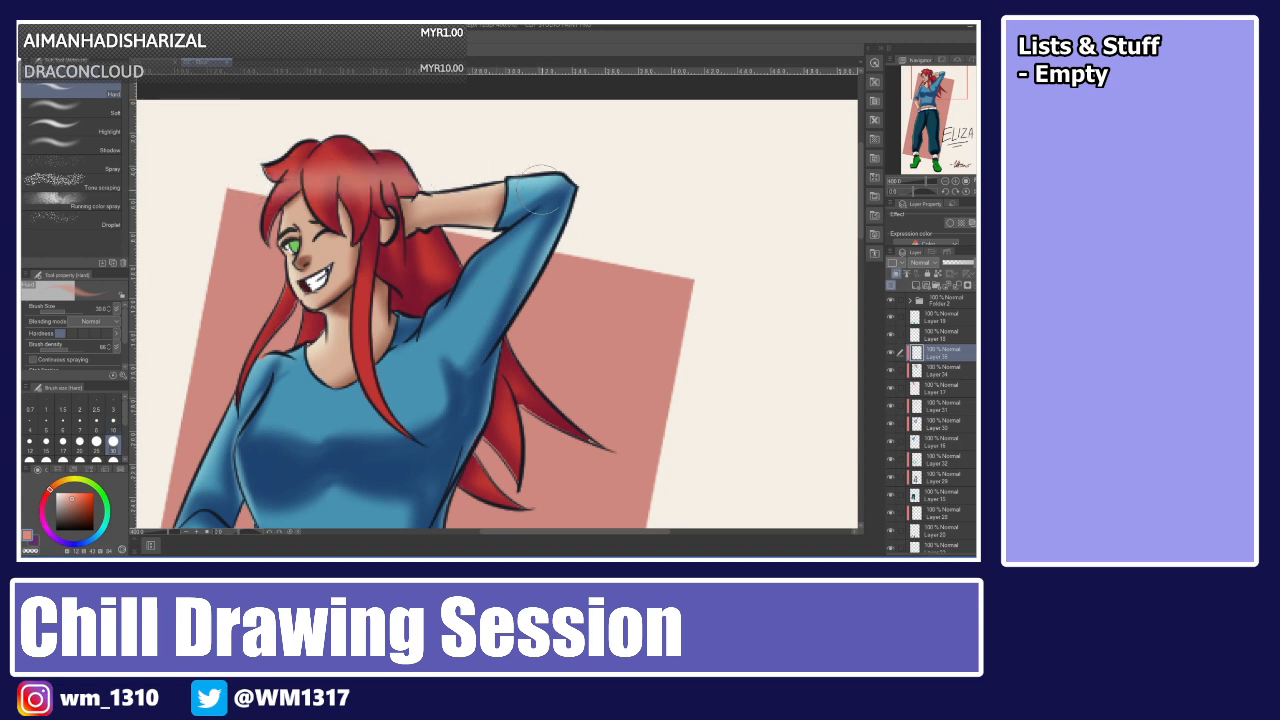
pyautogui.moveTo(268, 183); pyautogui.dragTo(545, 195)
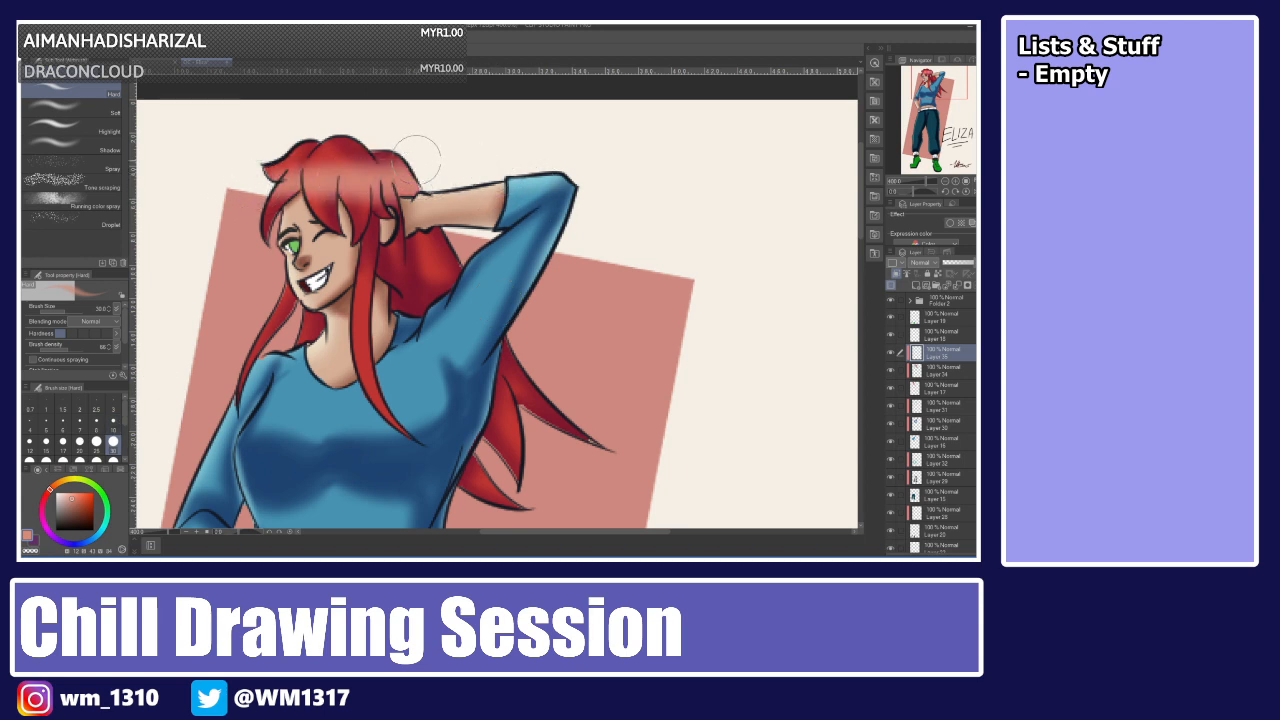
pyautogui.hotkey('ctrl', 'z')
pyautogui.moveTo(250, 178); pyautogui.dragTo(460, 160)
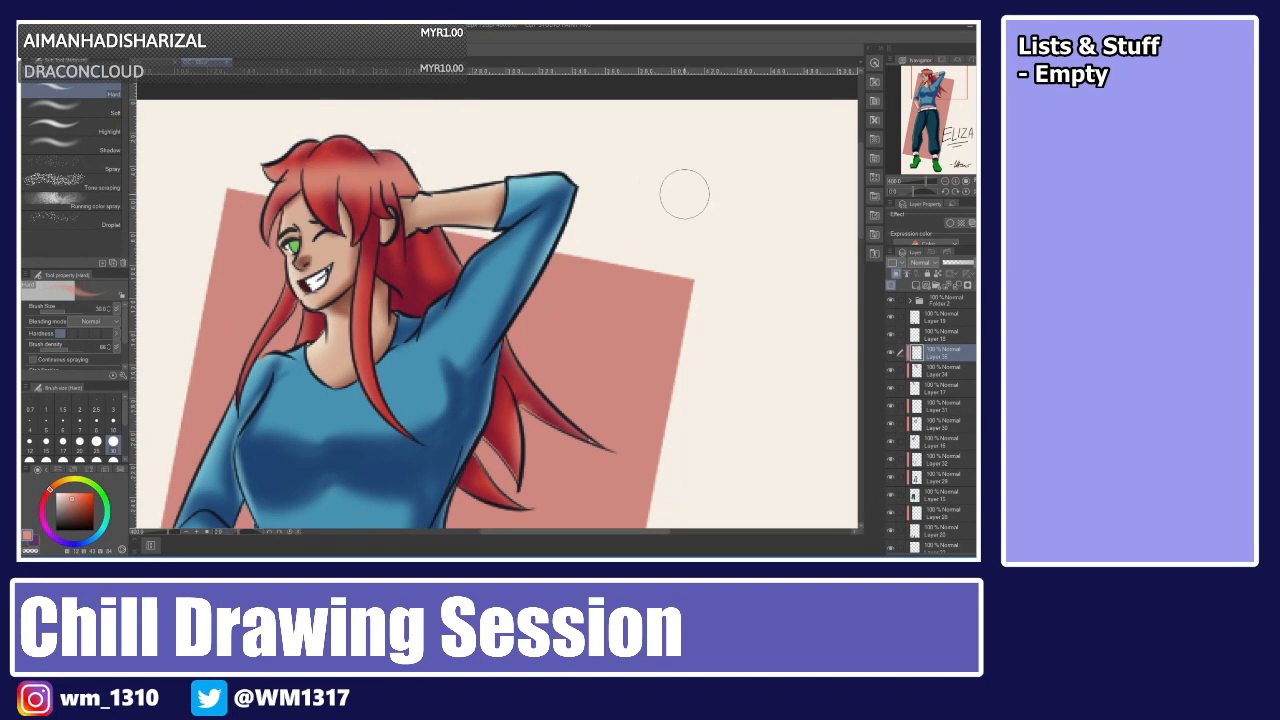
# Select the layer above, toggle its visibility off and on, and add a new clipped layer above it.
pyautogui.hotkey('ctrl', '0')
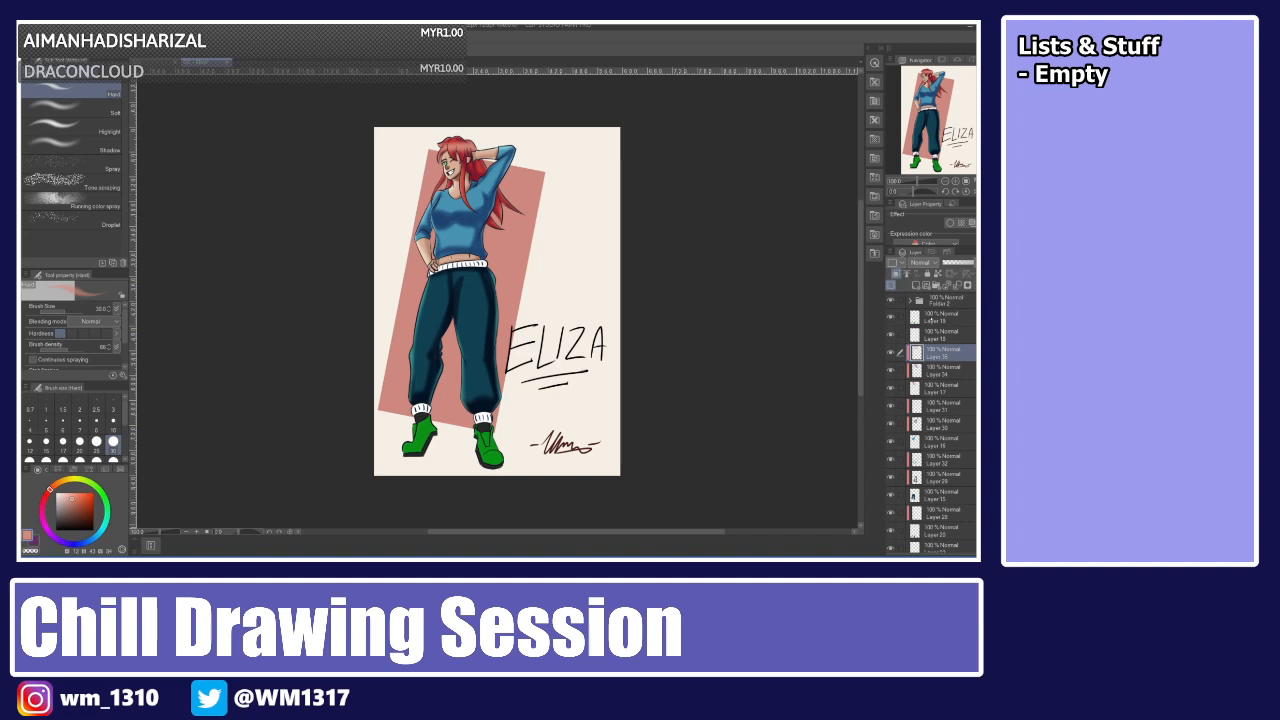
pyautogui.click(931, 320)
pyautogui.click(923, 332)
pyautogui.click(891, 334)
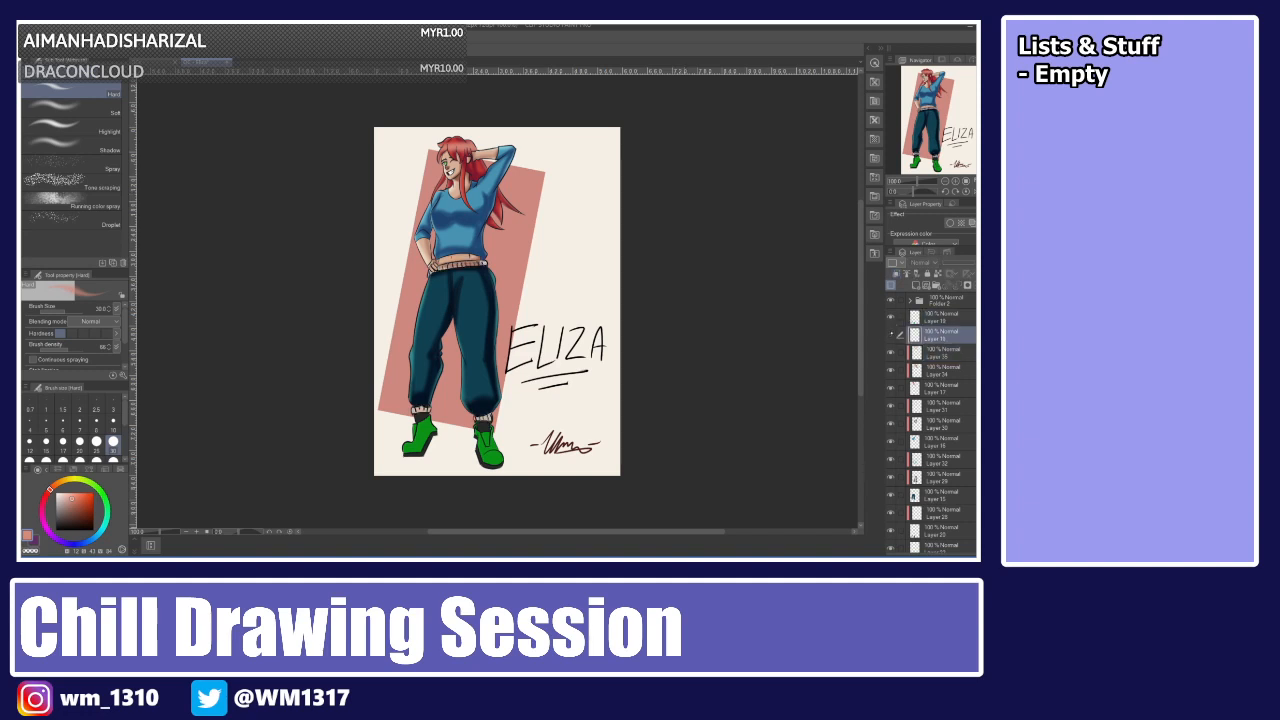
pyautogui.click(891, 334)
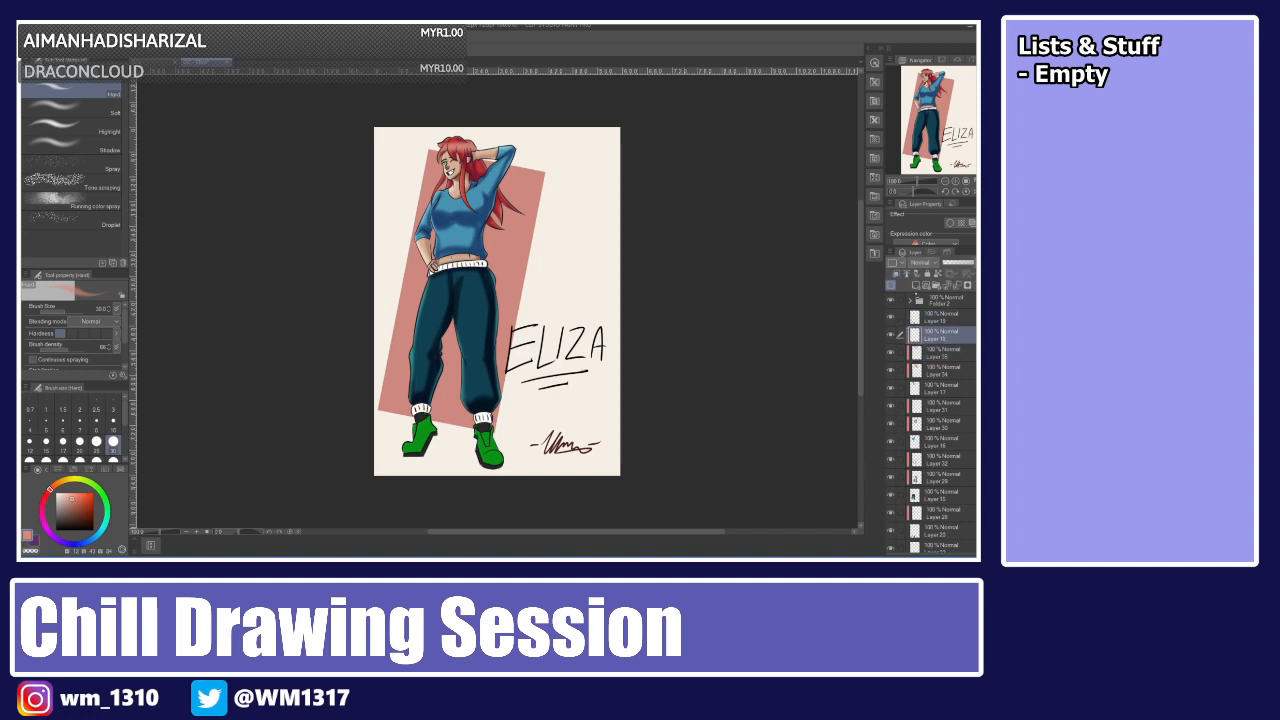
pyautogui.click(916, 285)
pyautogui.click(896, 273)
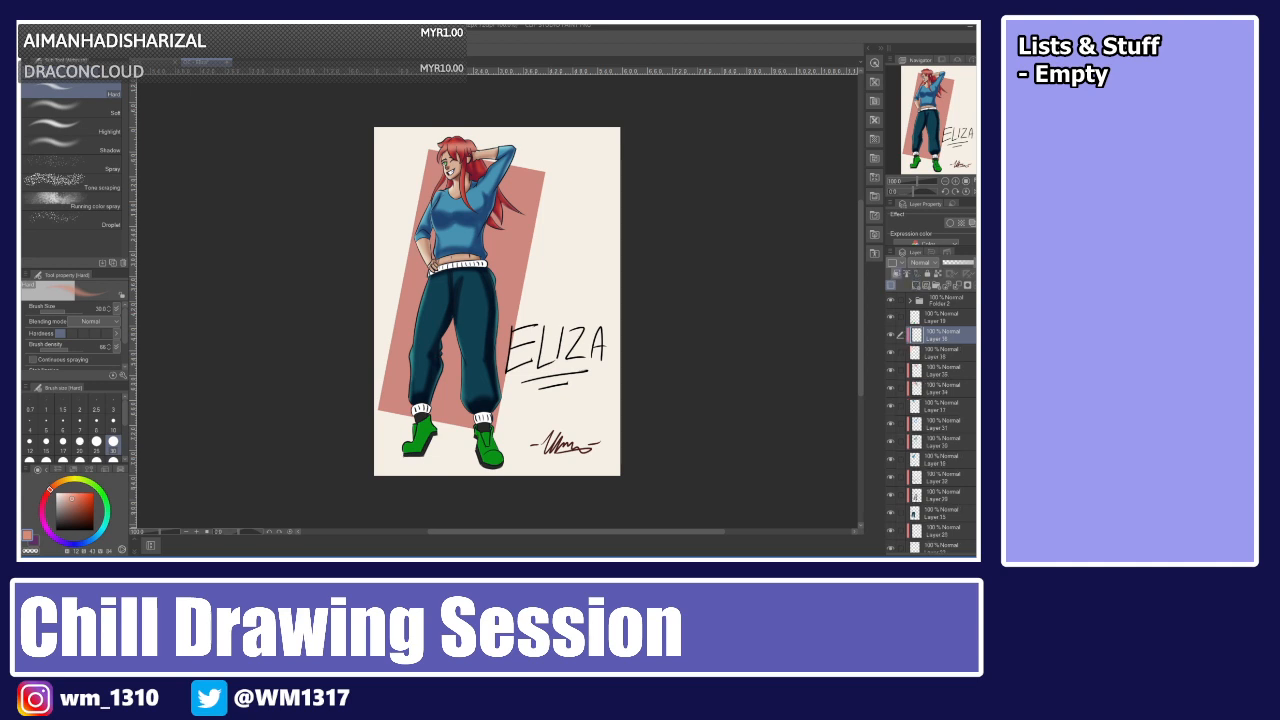